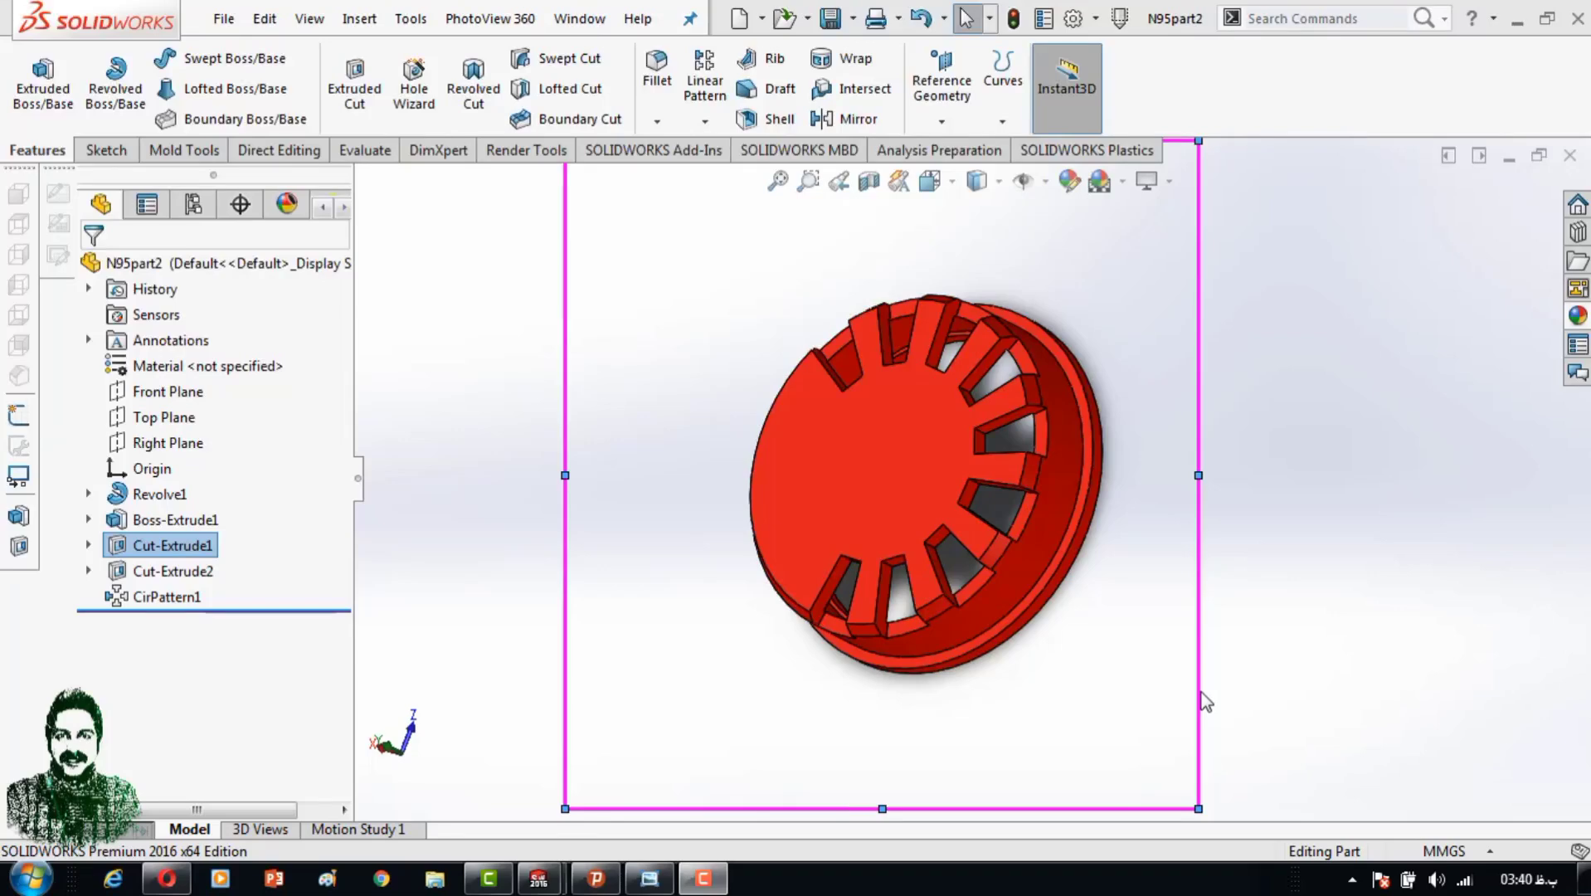
# Orbit and zoom the red N95part2 cap to a tilted, closer top view.
pyautogui.moveTo(1143, 685); pyautogui.dragTo(871, 519, button='middle')
pyautogui.scroll(-3, 870, 518)
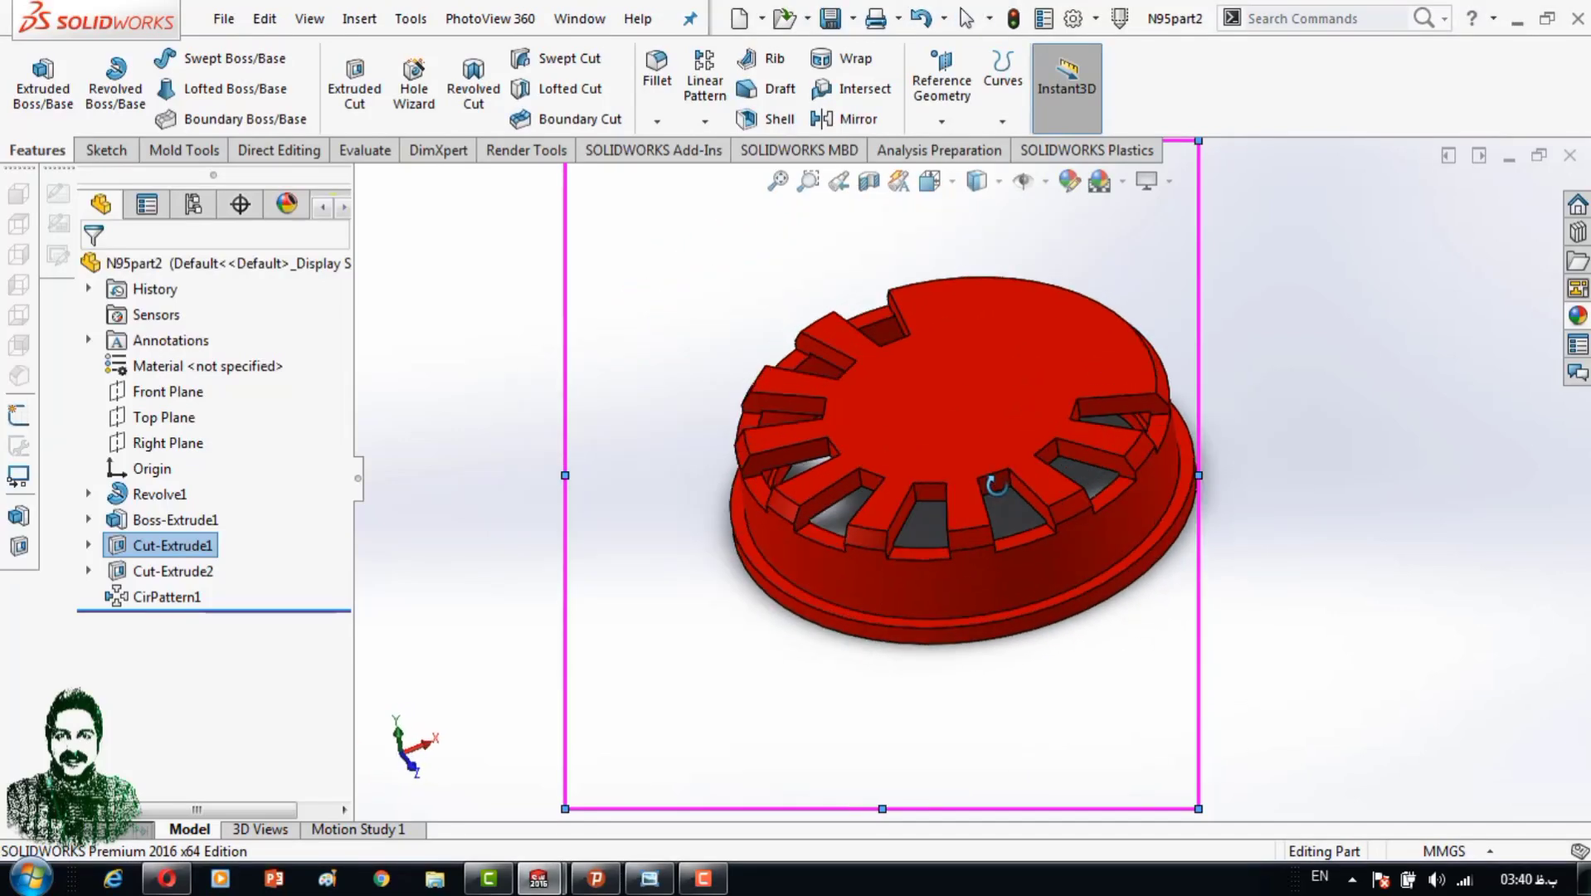
pyautogui.moveTo(1111, 497); pyautogui.dragTo(861, 301, button='middle')
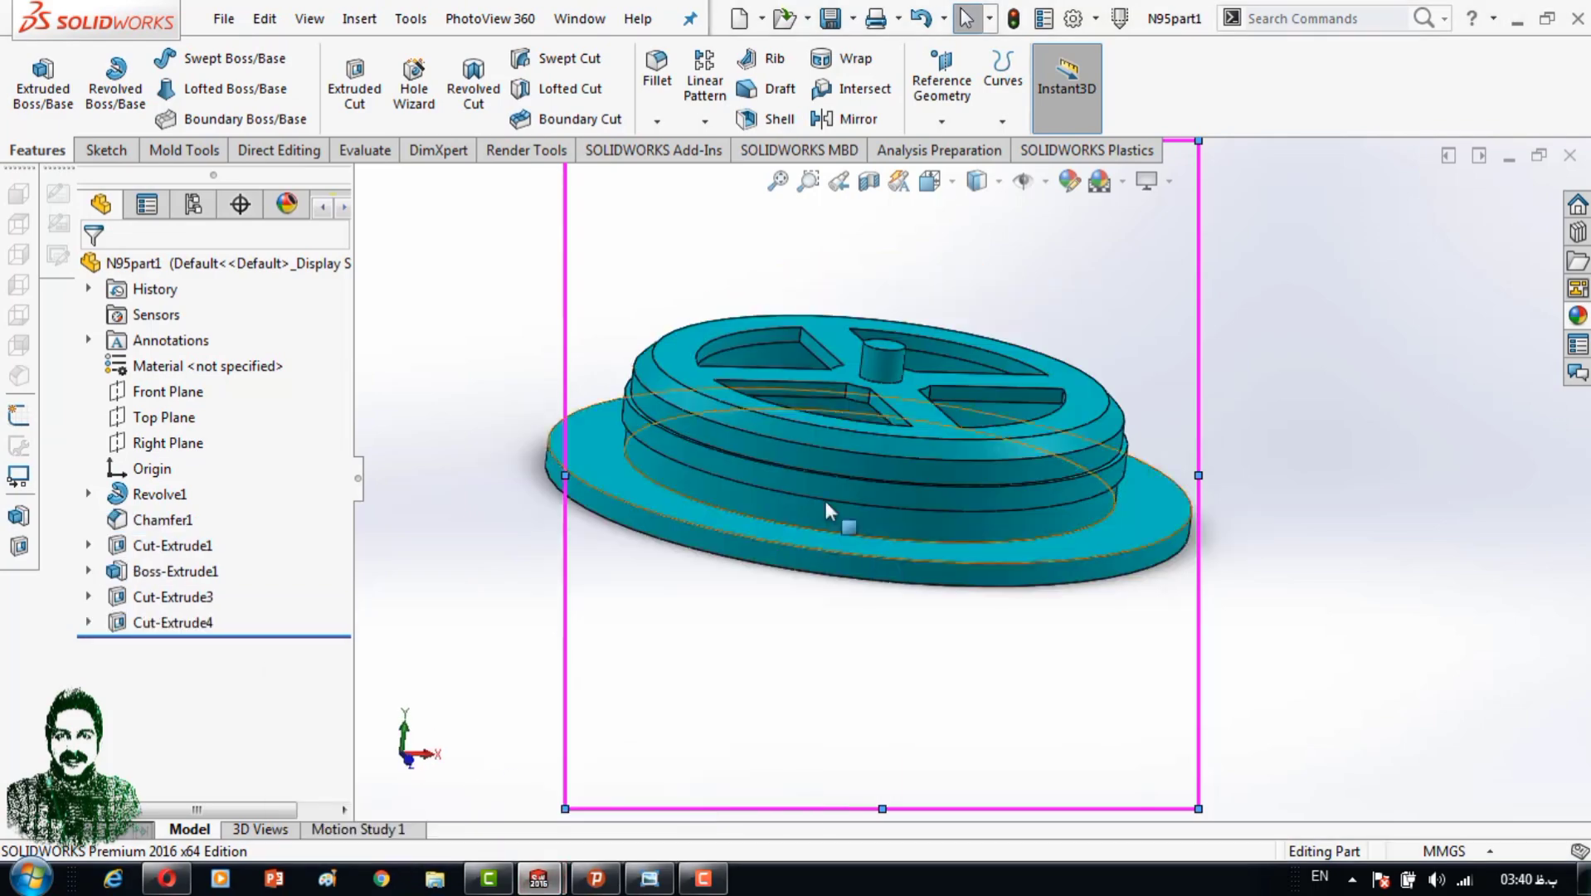
pyautogui.scroll(-3, 890, 470)
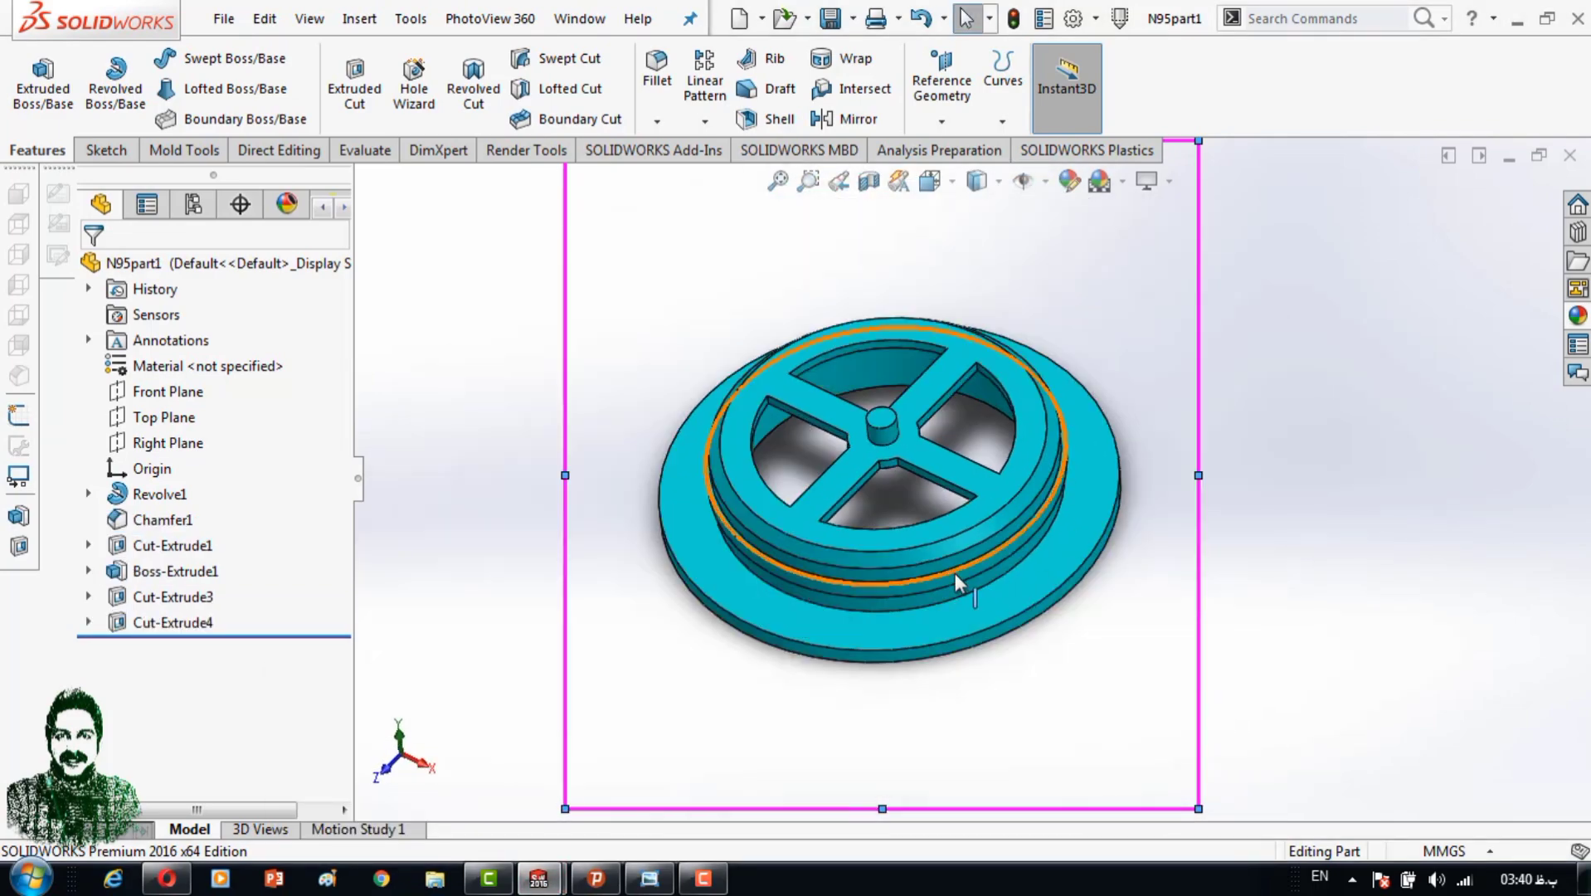
# In N95part1, select the spoked face and view it normal-to.
pyautogui.moveTo(1144, 357); pyautogui.dragTo(1049, 459, button='middle')
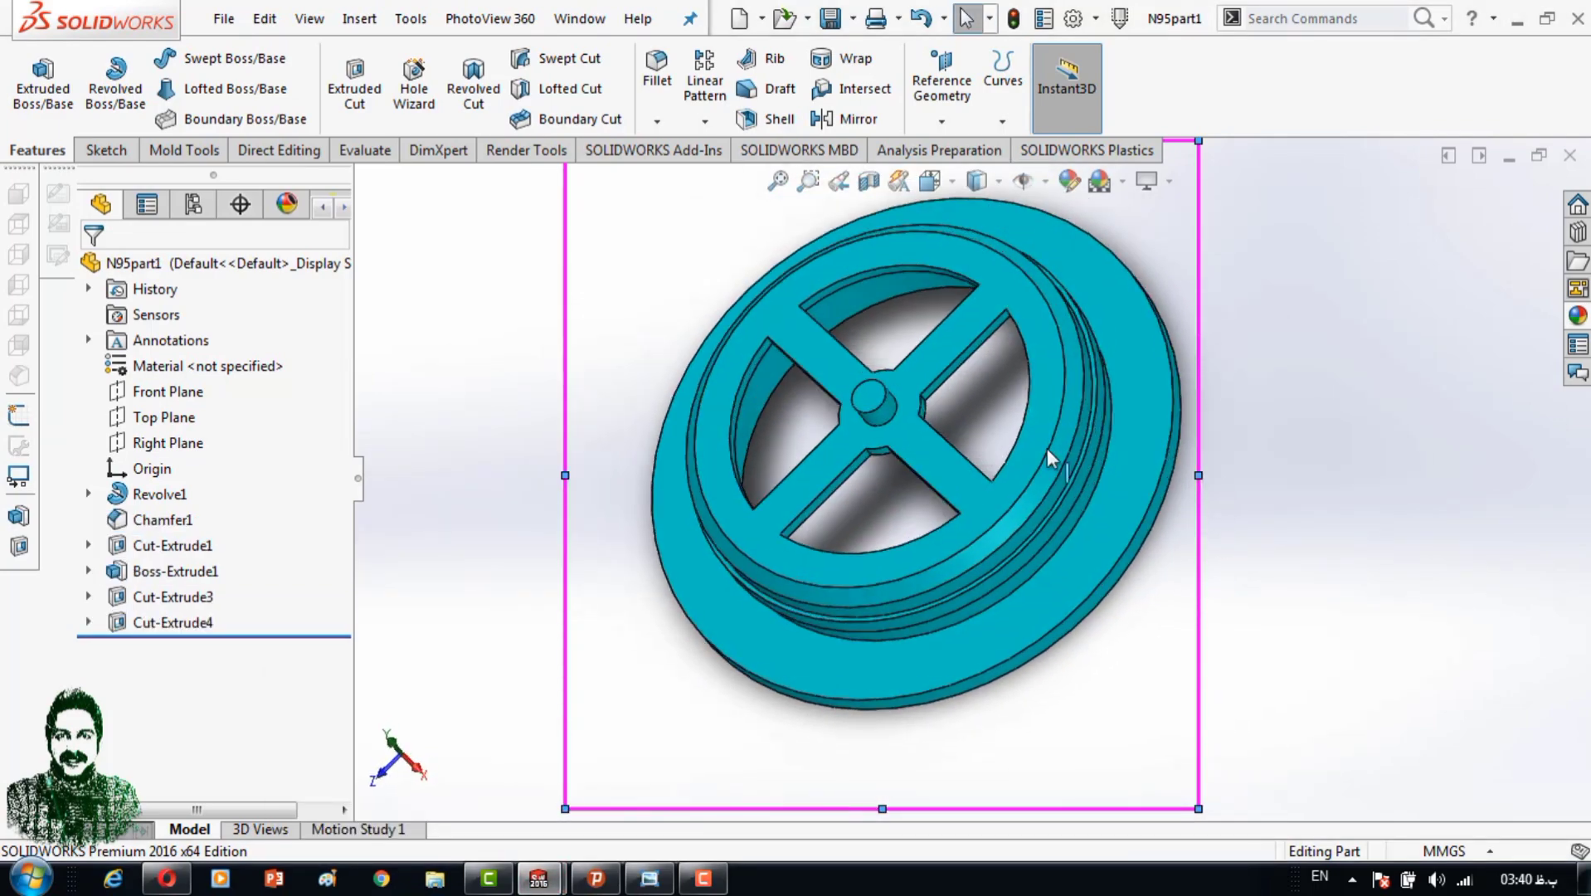
pyautogui.click(929, 459)
pyautogui.hotkey('ctrl', '8')
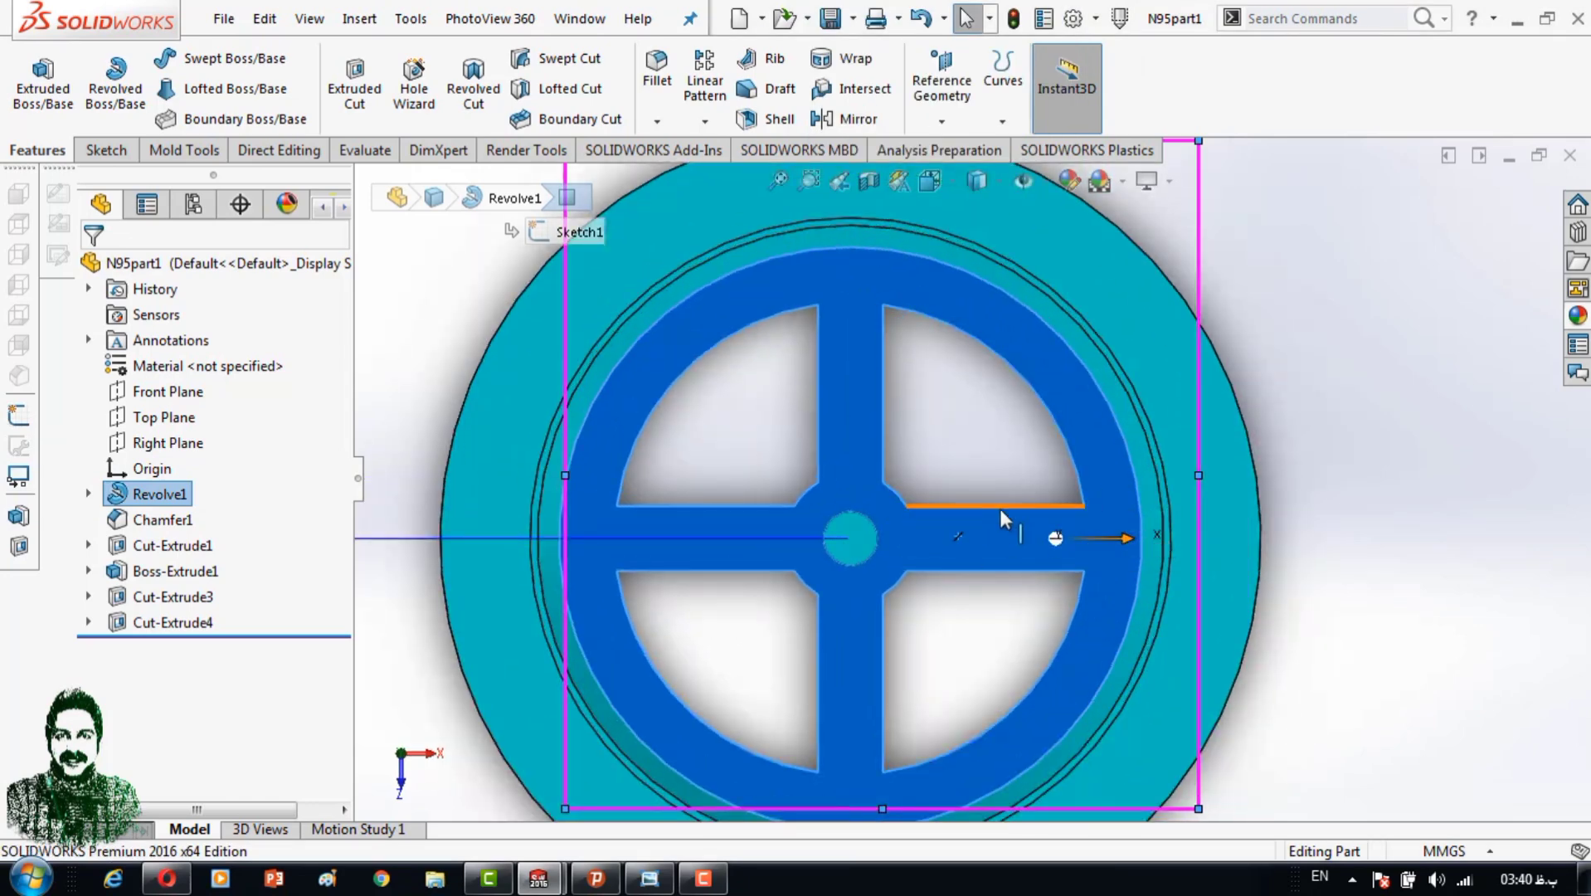
# Start a new sketch on the spoked face and view it normal-to.
pyautogui.scroll(2, 1020, 522)
pyautogui.scroll(-2, 1045, 526)
pyautogui.scroll(2, 1058, 526)
pyautogui.click(104, 150)
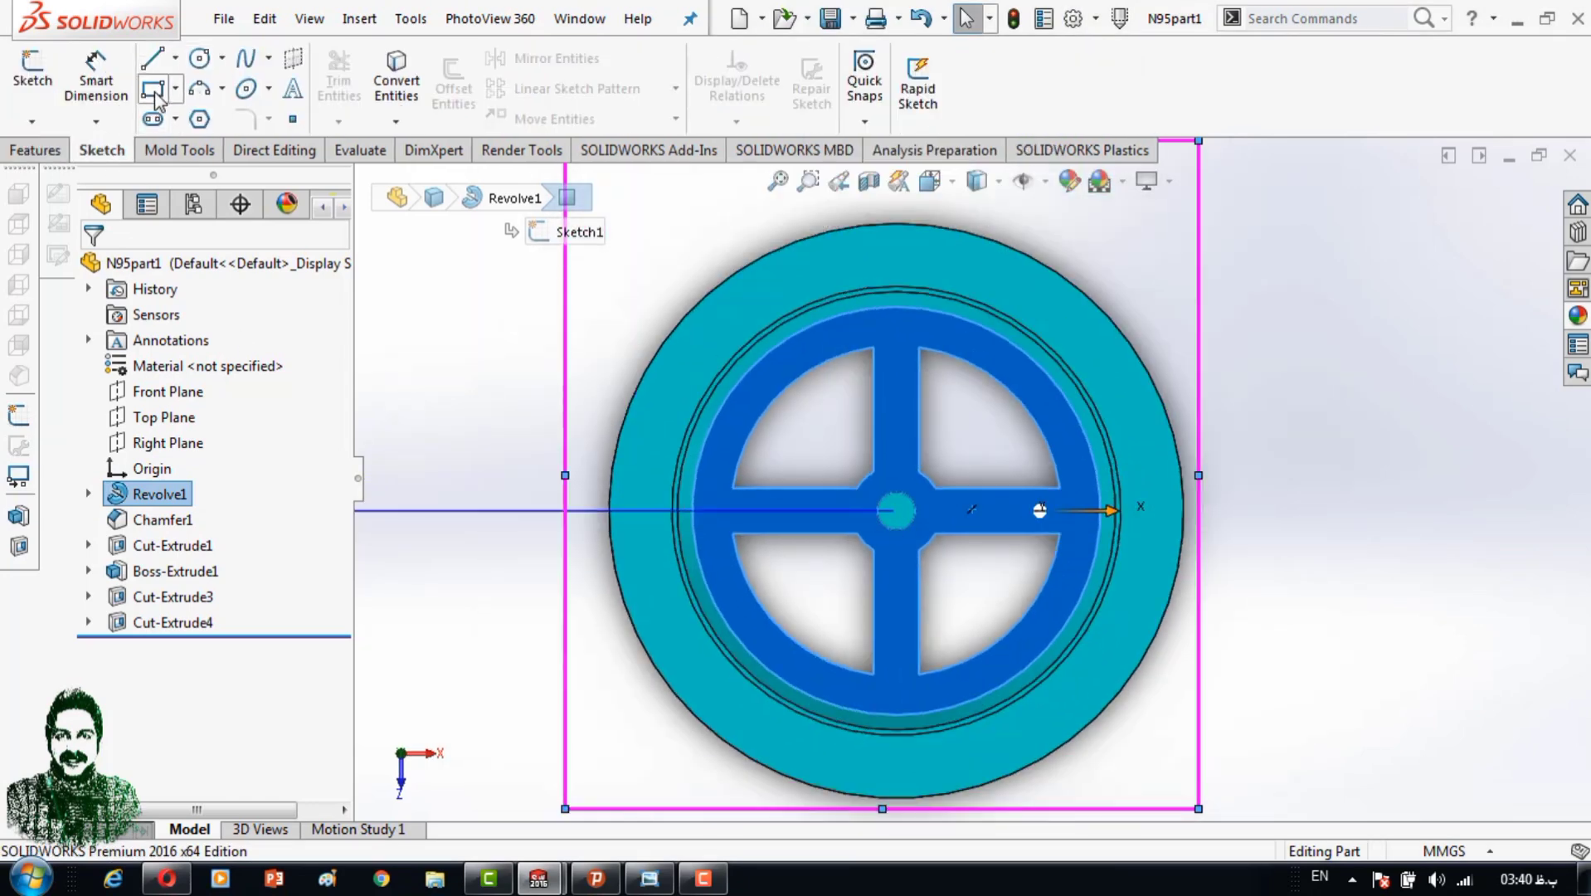
pyautogui.click(29, 70)
pyautogui.moveTo(1078, 514)
pyautogui.mouseDown(button='middle')
pyautogui.moveTo(973, 485)
pyautogui.moveTo(1020, 476)
pyautogui.moveTo(1012, 574)
pyautogui.mouseUp(button='middle')
pyautogui.press('space')
pyautogui.click(898, 61)
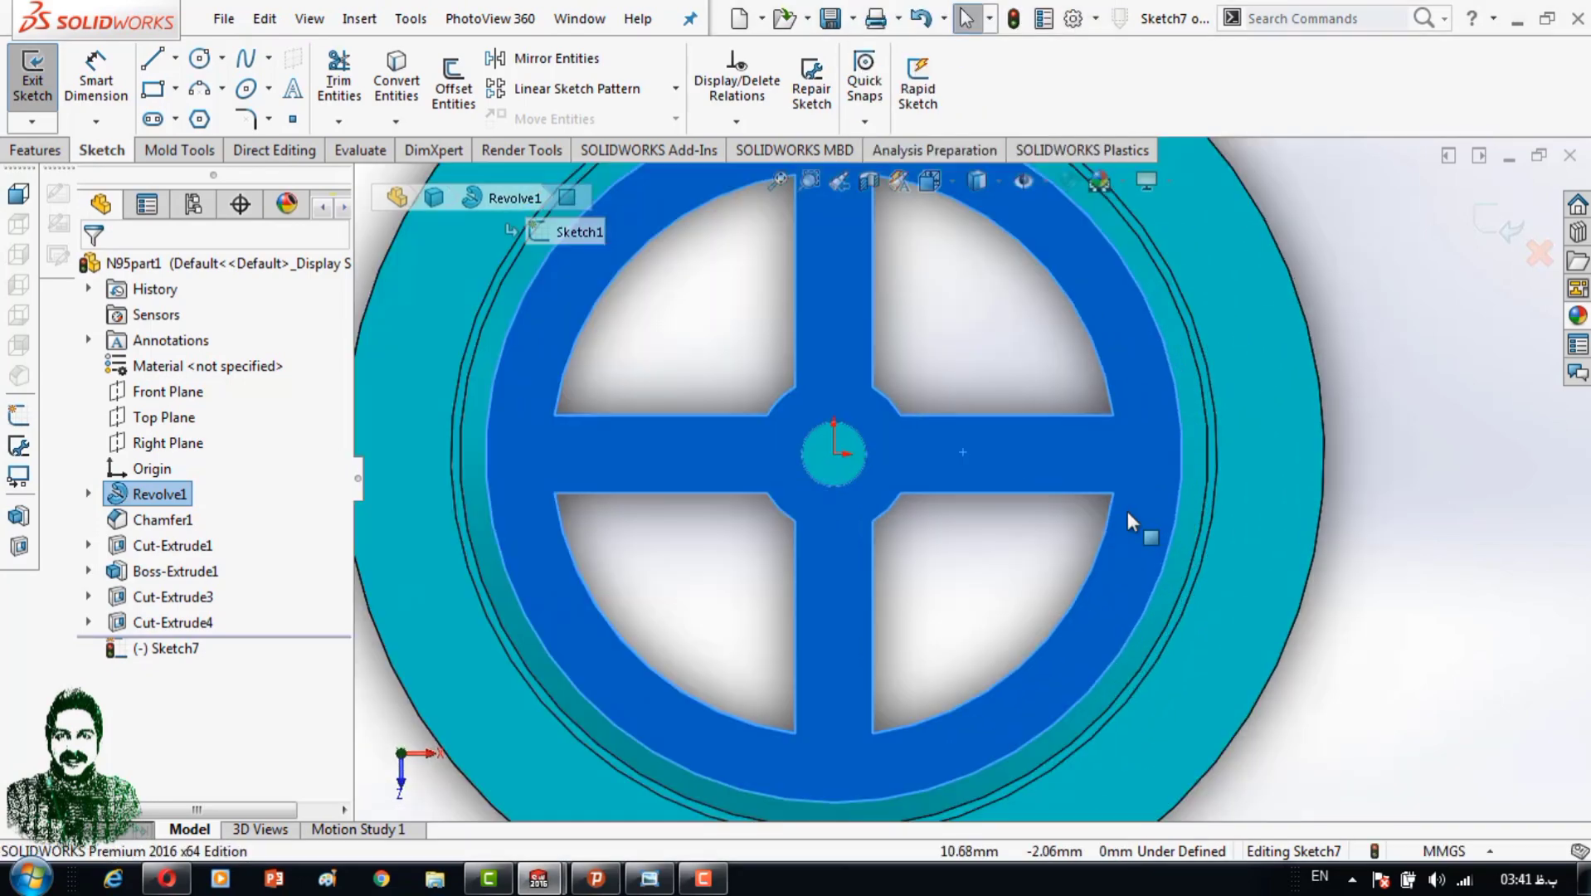
pyautogui.scroll(2, 908, 521)
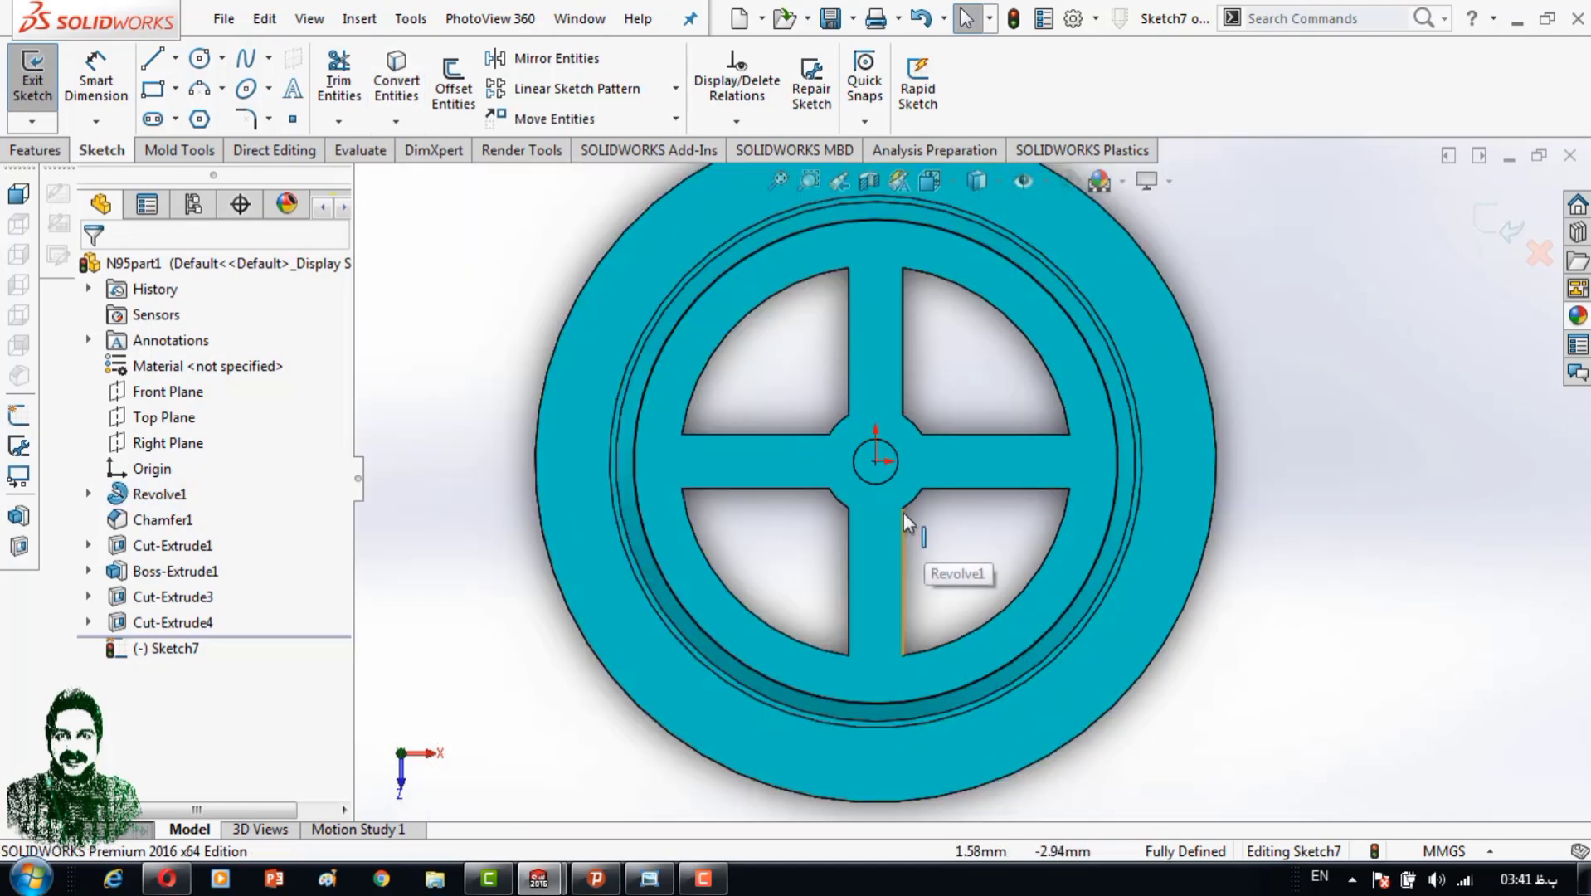
# Convert the edges of the two lower spoke openings into the sketch.
pyautogui.click(396, 66)
pyautogui.scroll(-2, 870, 603)
pyautogui.click(928, 481)
pyautogui.click(1005, 423)
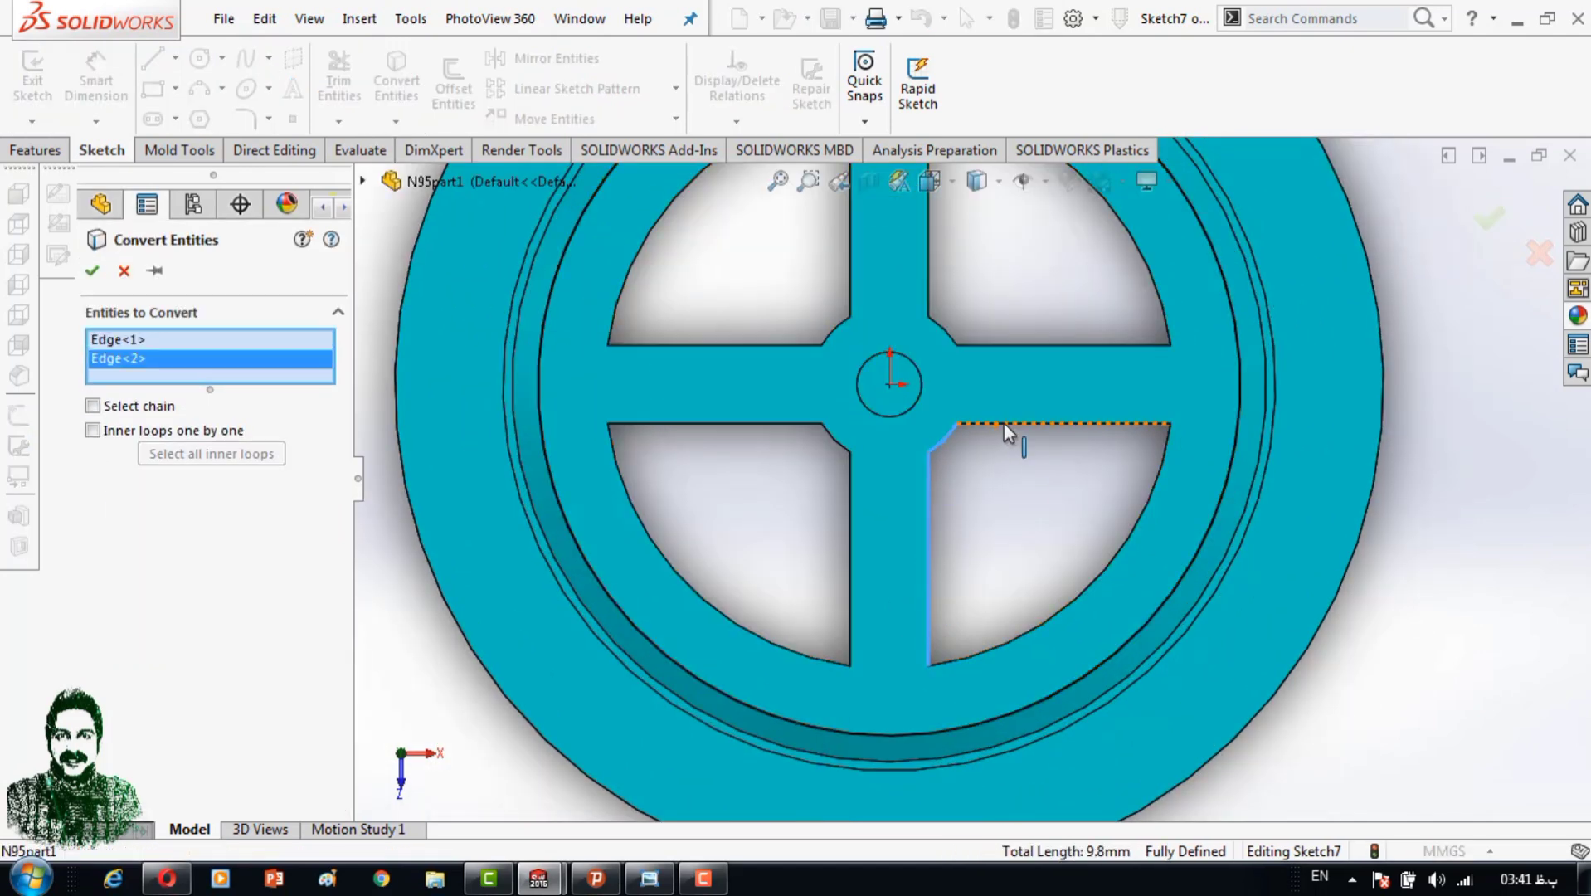
pyautogui.click(1142, 521)
pyautogui.click(929, 577)
pyautogui.click(758, 626)
pyautogui.click(848, 625)
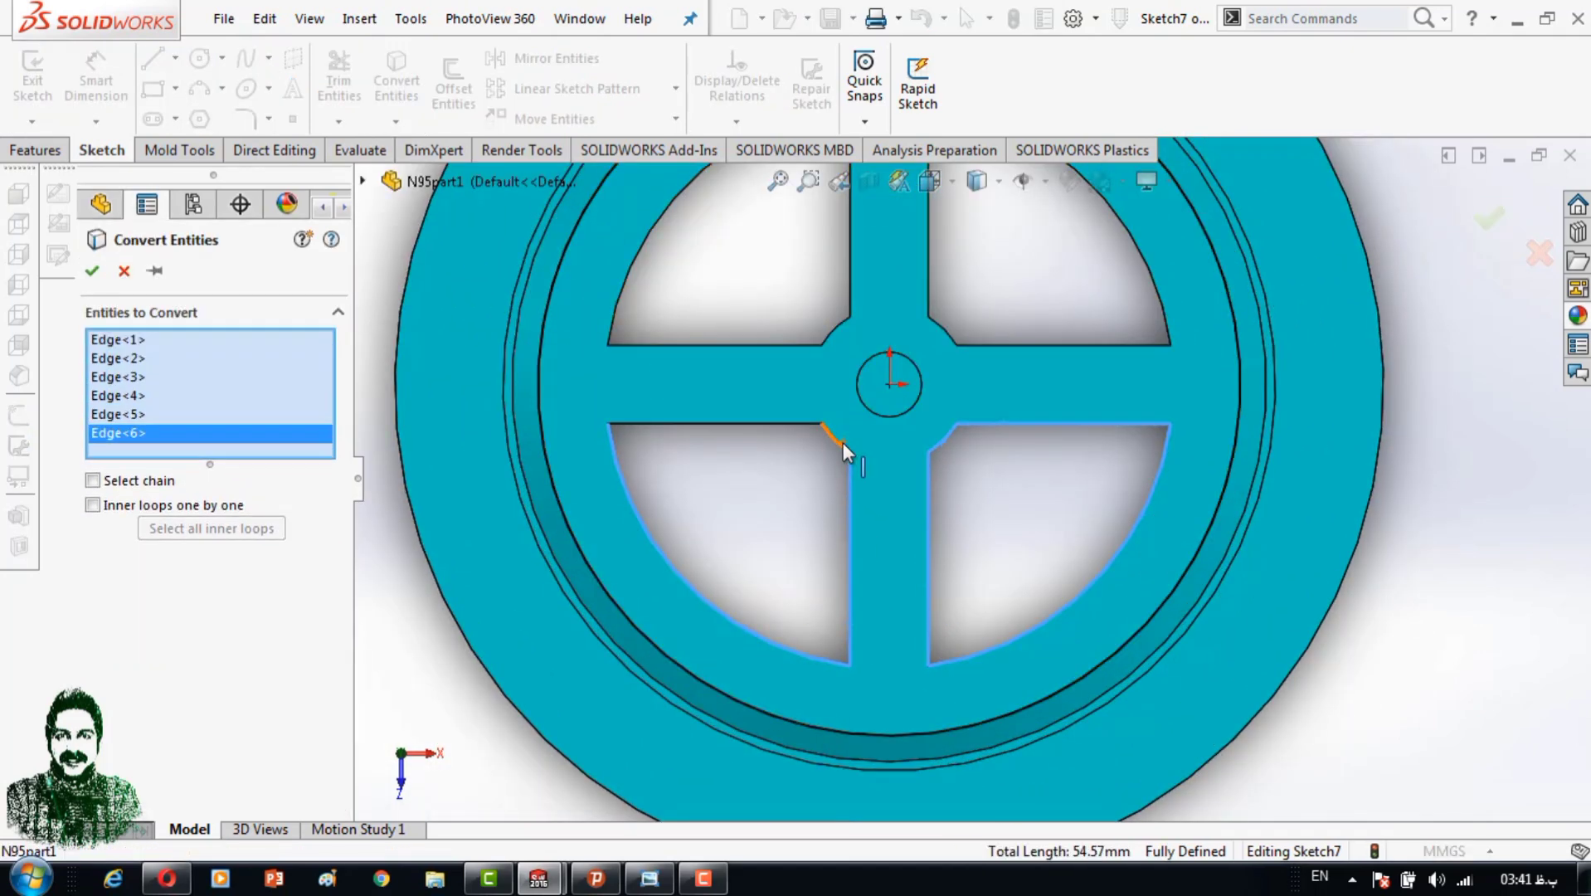
pyautogui.click(843, 442)
pyautogui.click(788, 424)
# Add the upper openings' edges, completing all 16 converted edges.
pyautogui.click(723, 343)
pyautogui.click(837, 340)
pyautogui.scroll(2, 838, 344)
pyautogui.click(781, 312)
pyautogui.click(901, 331)
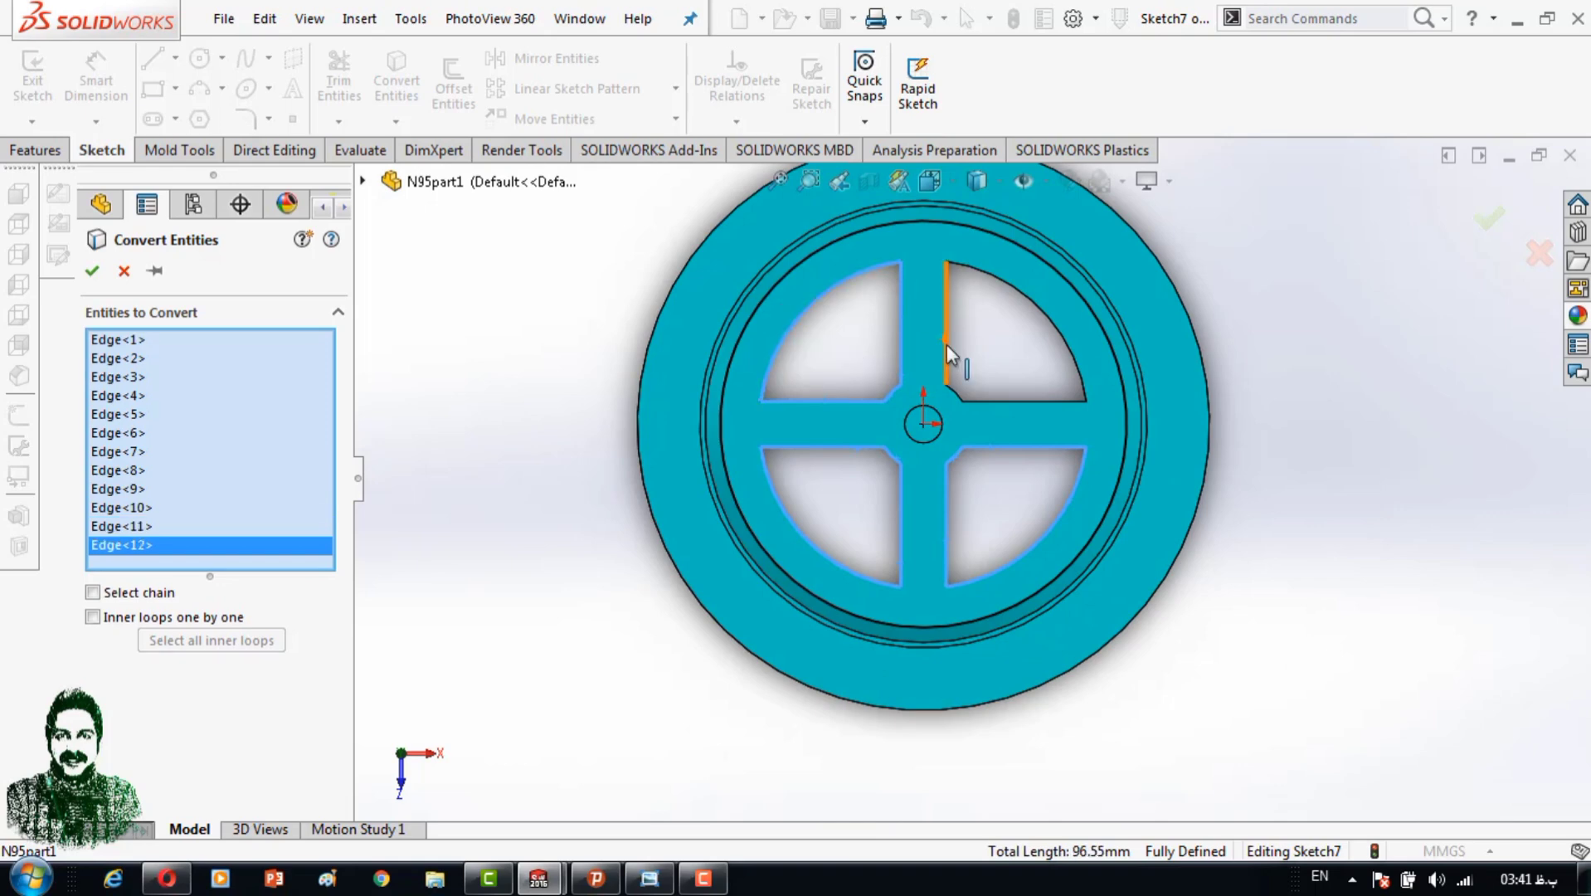
pyautogui.click(949, 355)
pyautogui.click(999, 286)
pyautogui.click(1004, 401)
pyautogui.click(956, 395)
pyautogui.click(92, 270)
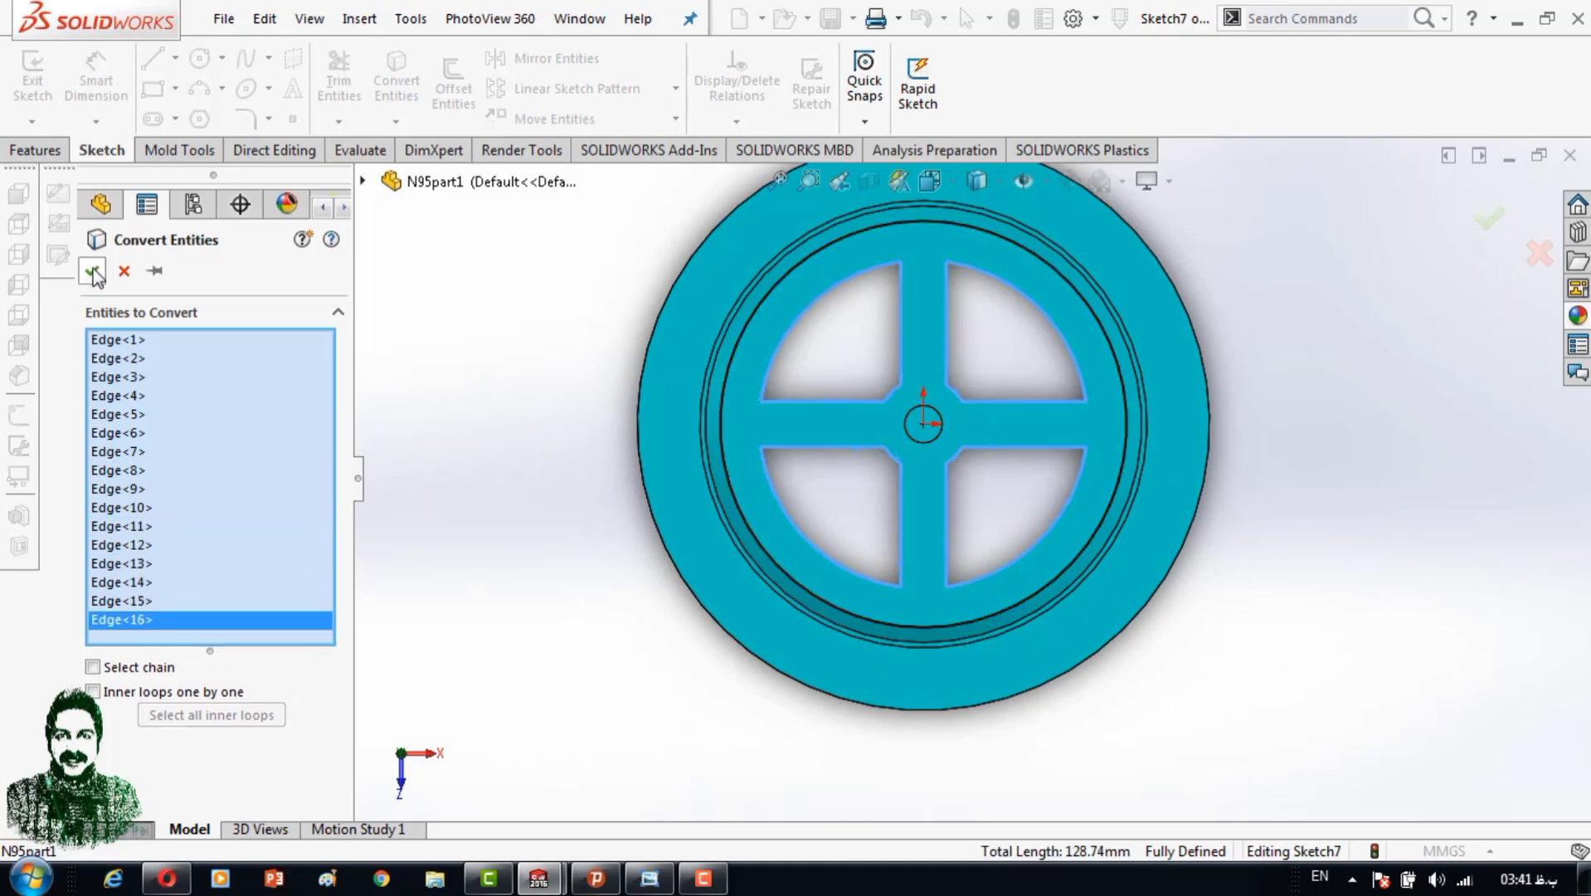
pyautogui.moveTo(615, 497)
pyautogui.mouseDown(button='middle')
pyautogui.moveTo(616, 426)
pyautogui.moveTo(577, 427)
pyautogui.mouseUp(button='middle')
pyautogui.click(37, 150)
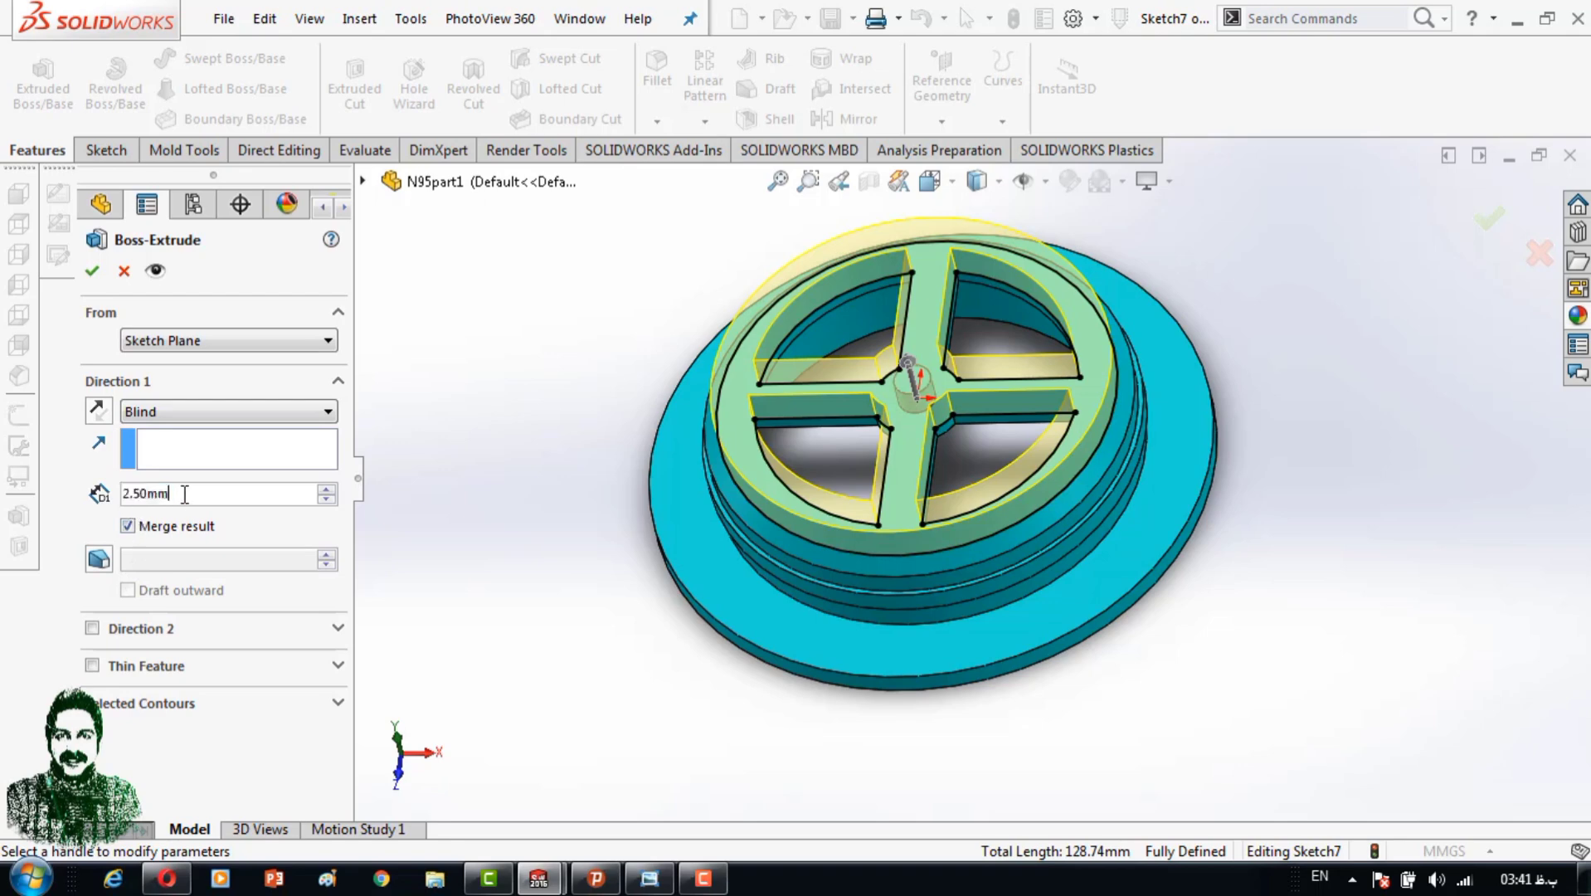
pyautogui.write('0.05')
# Select the four openings between the spokes as Extruded Boss regions.
pyautogui.click(133, 703)
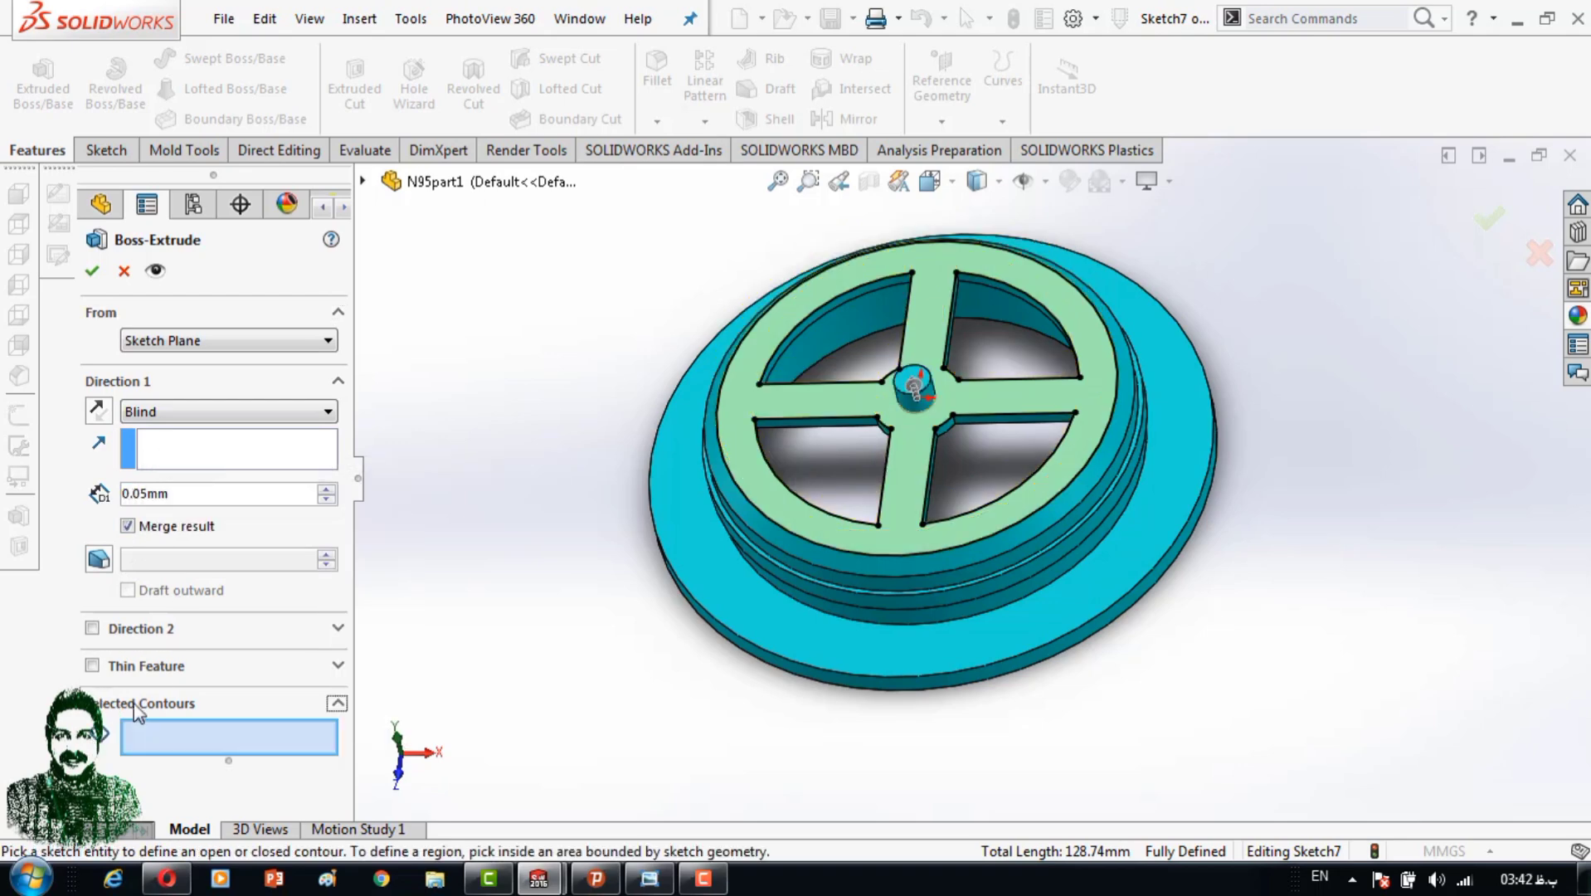
pyautogui.click(855, 490)
pyautogui.click(829, 340)
pyautogui.click(1012, 340)
pyautogui.click(995, 473)
pyautogui.moveTo(995, 473); pyautogui.dragTo(941, 432, button='middle')
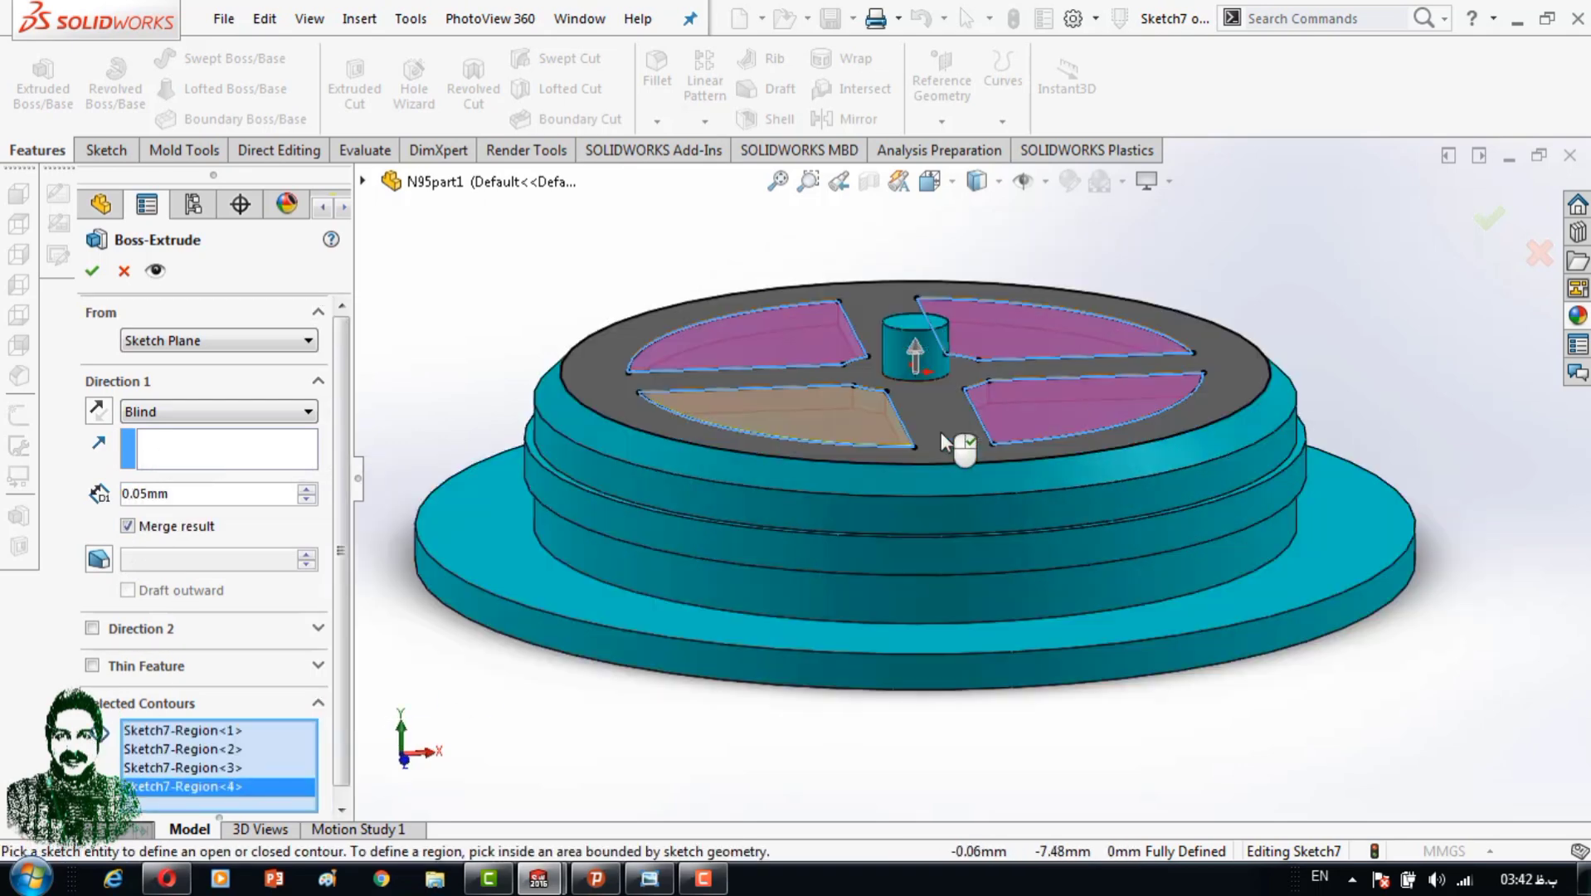
pyautogui.scroll(-5, 1057, 481)
pyautogui.moveTo(1056, 481); pyautogui.dragTo(1037, 444, button='middle')
# Extrude the regions Blind 0.05mm, reversed, with Merge result unchecked.
pyautogui.click(291, 495)
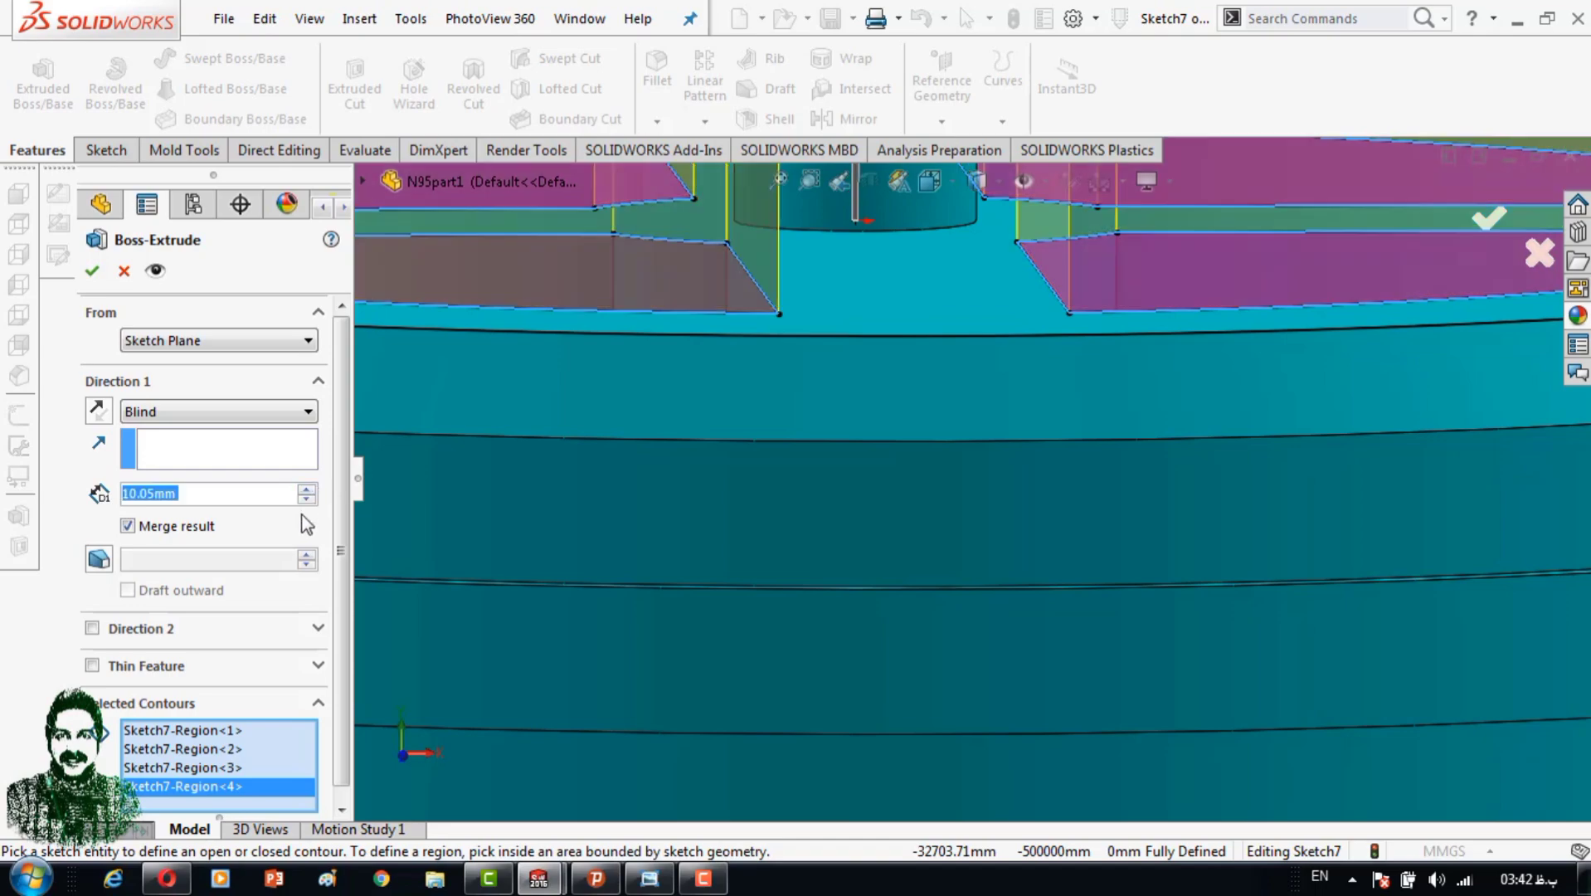
pyautogui.write('0.05')
pyautogui.click(98, 410)
pyautogui.press('f')
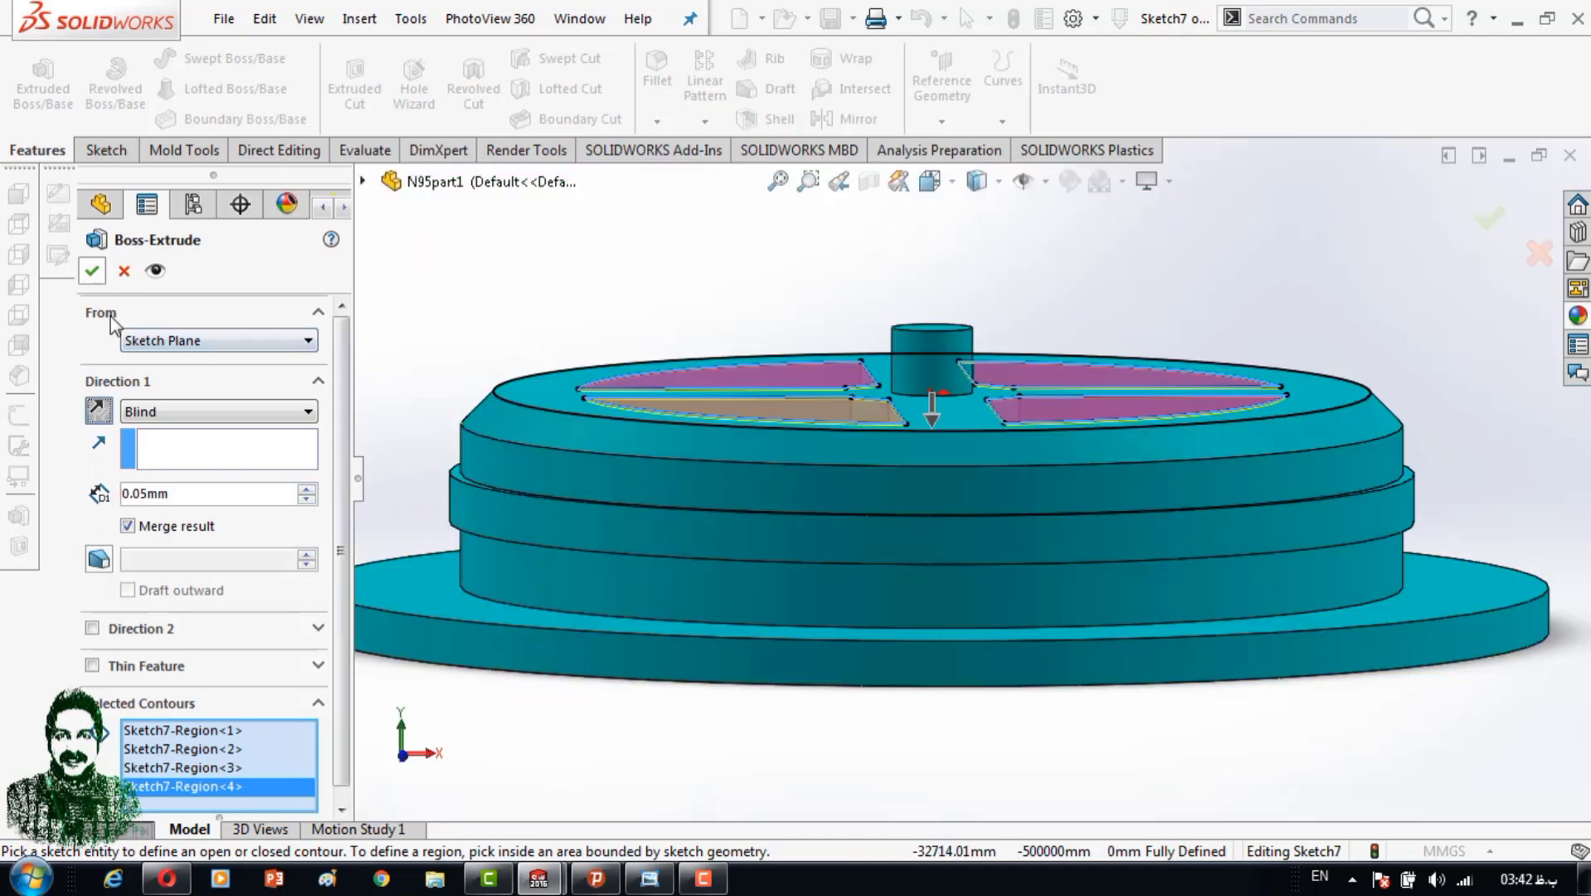
pyautogui.click(126, 526)
pyautogui.moveTo(423, 552); pyautogui.dragTo(430, 624, button='middle')
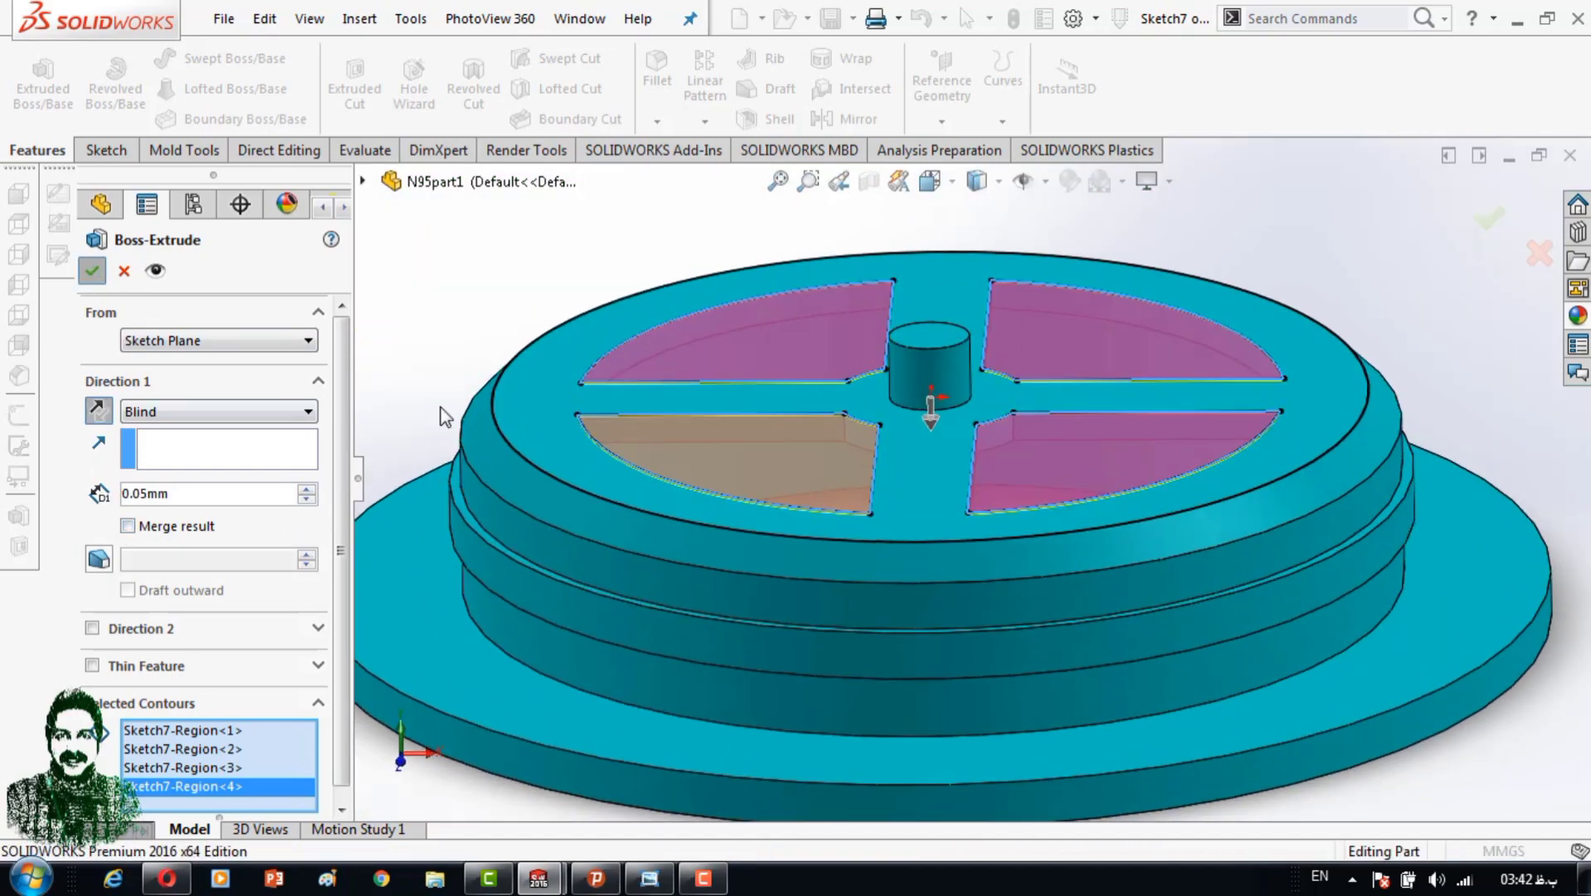
pyautogui.press('Return')
pyautogui.hotkey('ctrl', '1')
# Apply a Front Plane section view and orbit to inspect the thin layer.
pyautogui.click(868, 181)
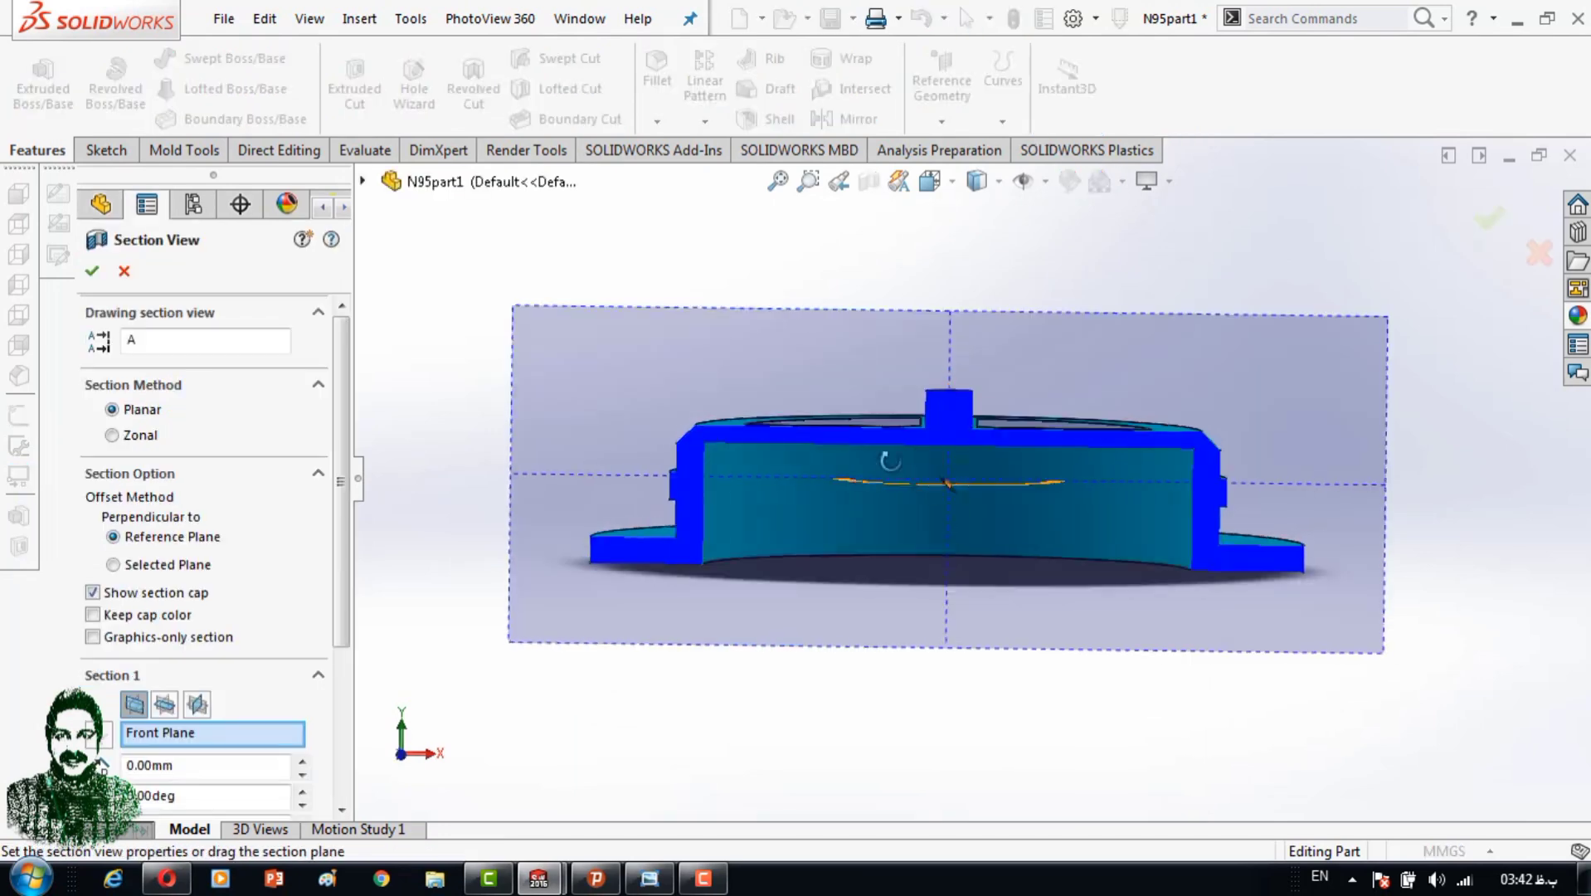
pyautogui.moveTo(890, 461); pyautogui.dragTo(999, 464, button='middle')
pyautogui.press('Return')
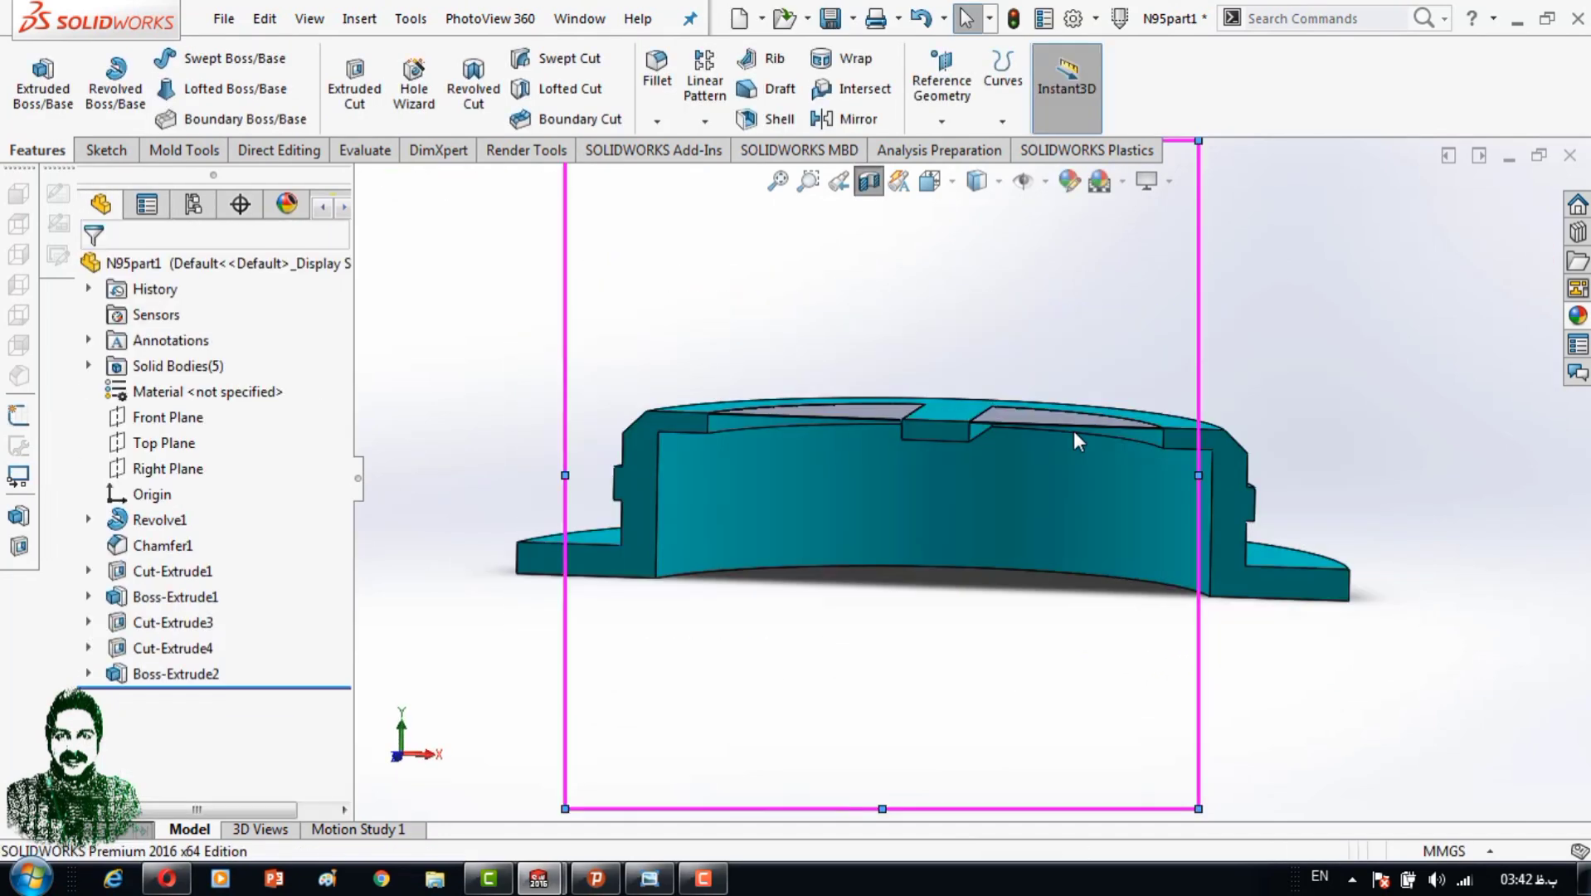
pyautogui.scroll(-3, 1073, 436)
pyautogui.scroll(3, 975, 518)
pyautogui.moveTo(975, 518); pyautogui.dragTo(834, 632, button='middle')
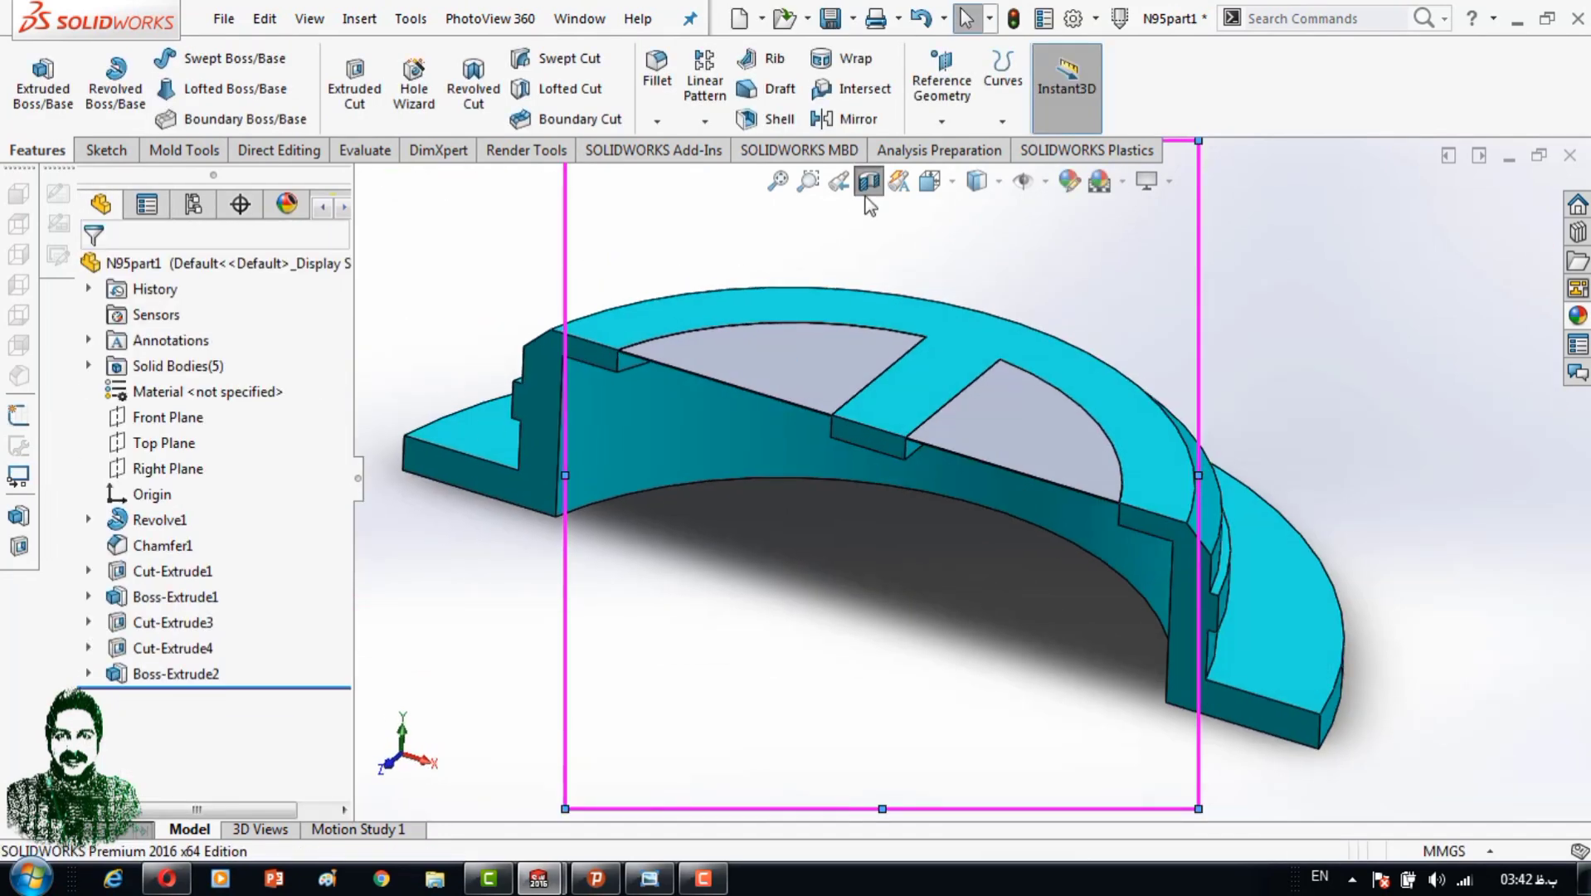
# Turn off the section view and open then close Boss-Extrude2 unchanged.
pyautogui.click(867, 192)
pyautogui.rightClick(166, 676)
pyautogui.click(167, 317)
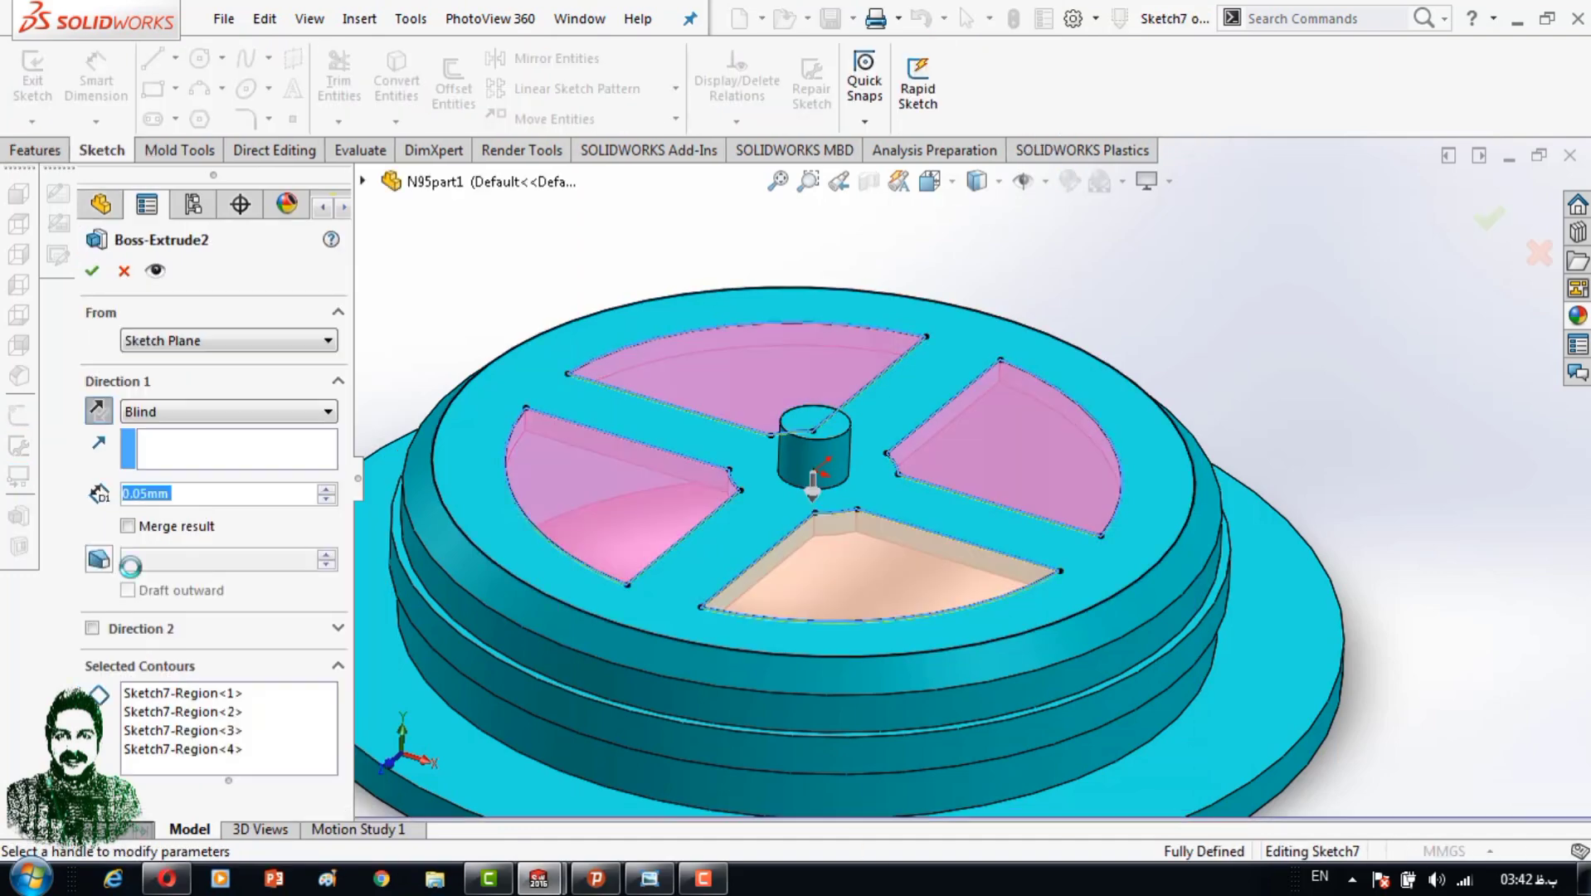
pyautogui.click(105, 272)
pyautogui.scroll(3, 1207, 625)
pyautogui.moveTo(1208, 625)
pyautogui.mouseDown(button='middle')
pyautogui.moveTo(1111, 526)
pyautogui.moveTo(1049, 598)
pyautogui.moveTo(1019, 700)
pyautogui.mouseUp(button='middle')
# Sketch a circle centred on the origin on the selected face.
pyautogui.press('space')
pyautogui.click(1112, 274)
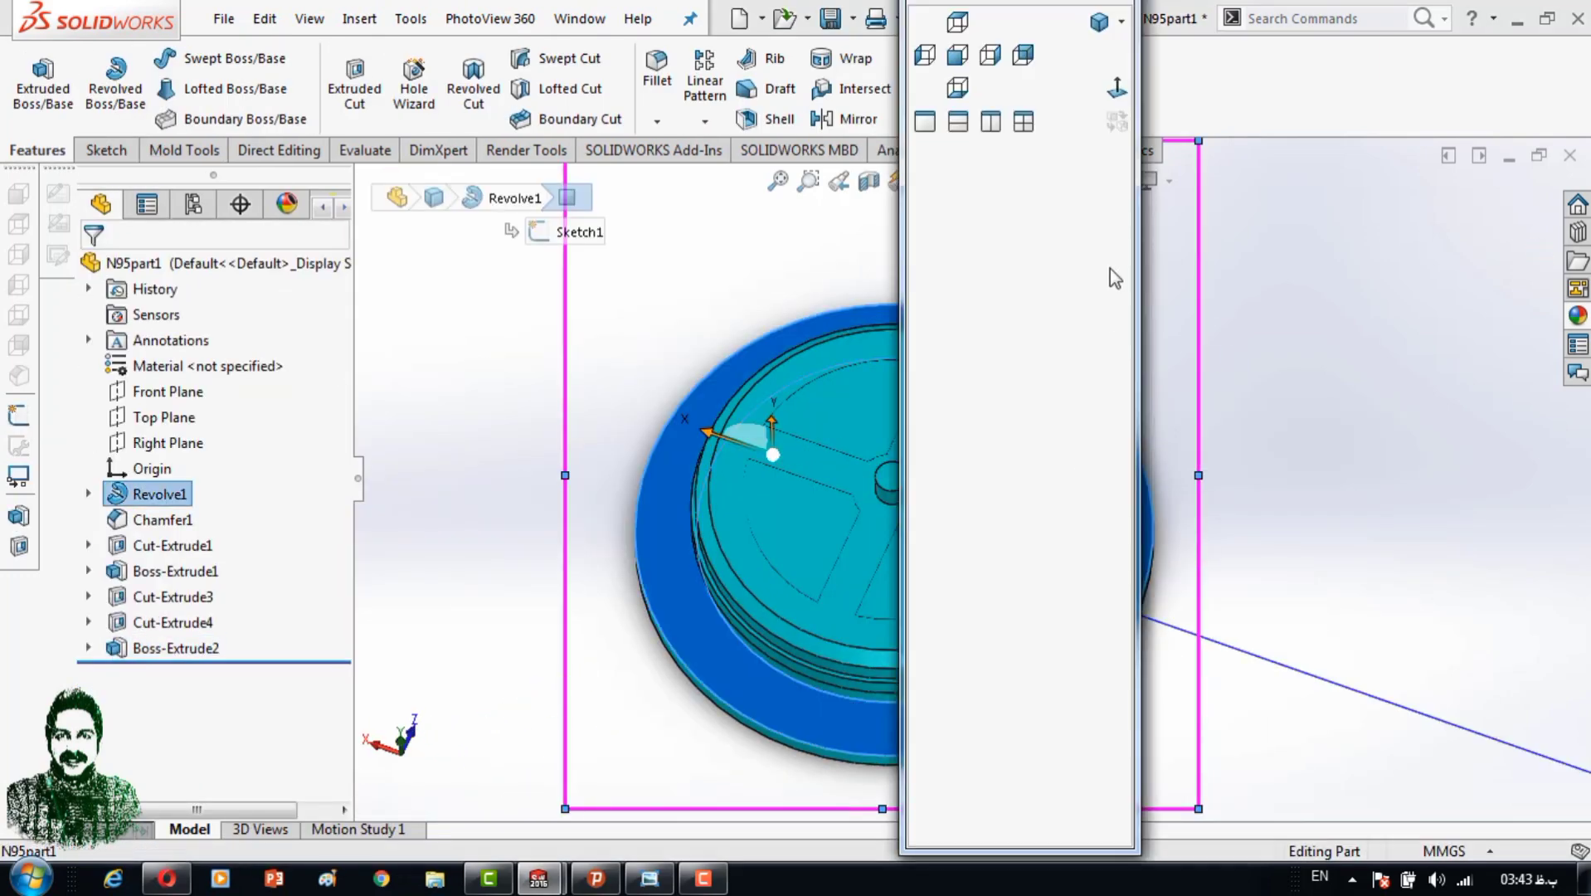
pyautogui.click(1039, 497)
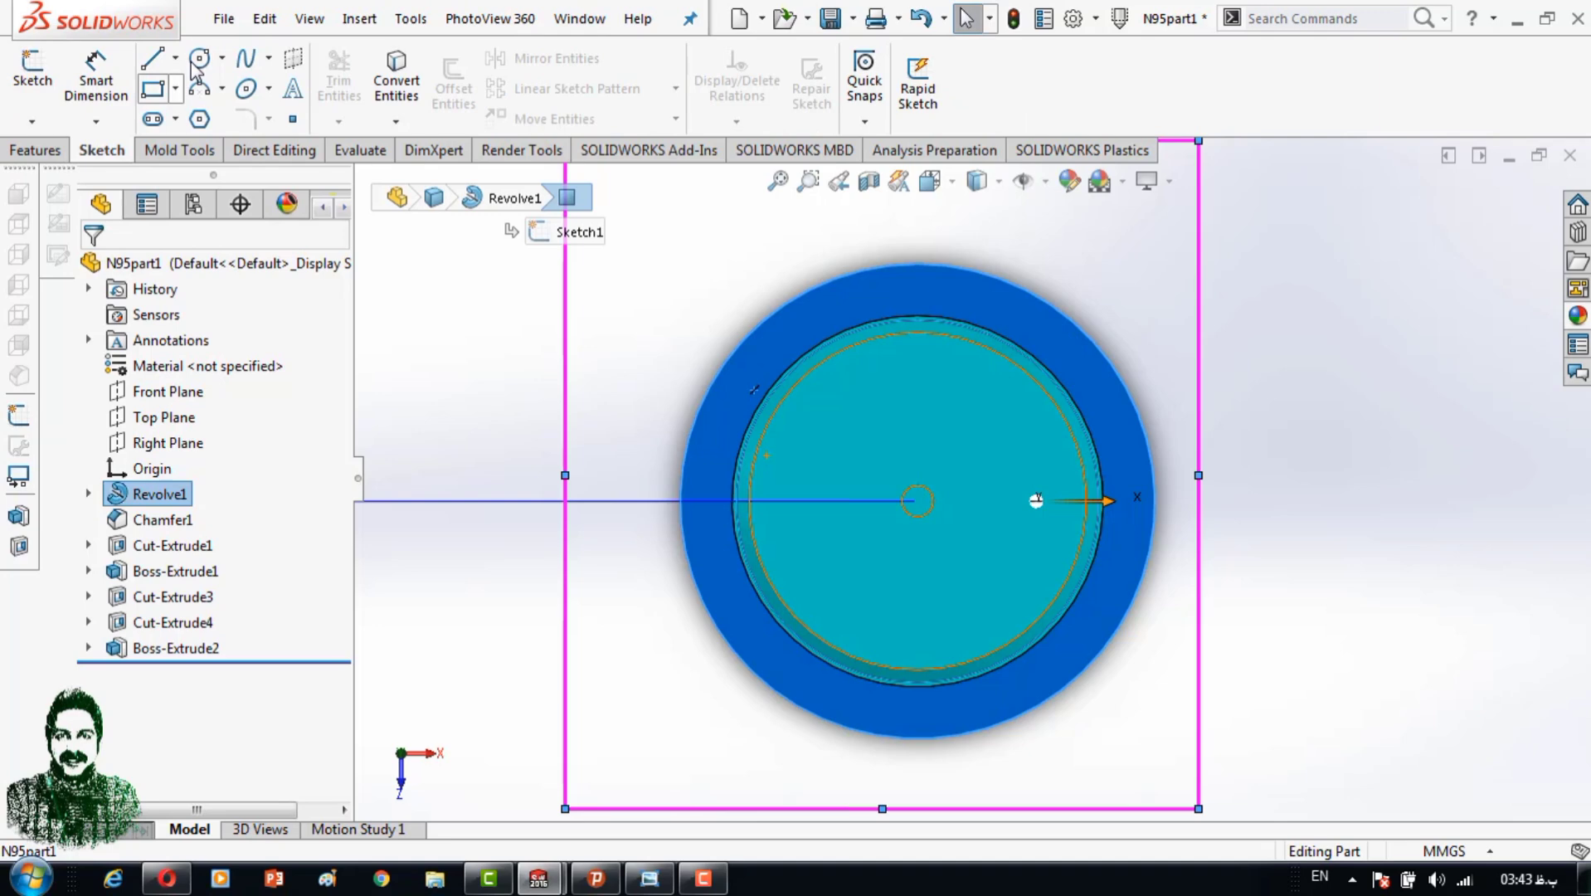
pyautogui.click(917, 499)
pyautogui.click(1219, 431)
pyautogui.scroll(3, 1093, 539)
pyautogui.moveTo(1093, 539)
pyautogui.mouseDown(button='middle')
pyautogui.moveTo(824, 312)
pyautogui.moveTo(497, 433)
pyautogui.moveTo(1008, 519)
pyautogui.mouseUp(button='middle')
pyautogui.scroll(-2, 1008, 518)
pyautogui.scroll(-3, 1037, 572)
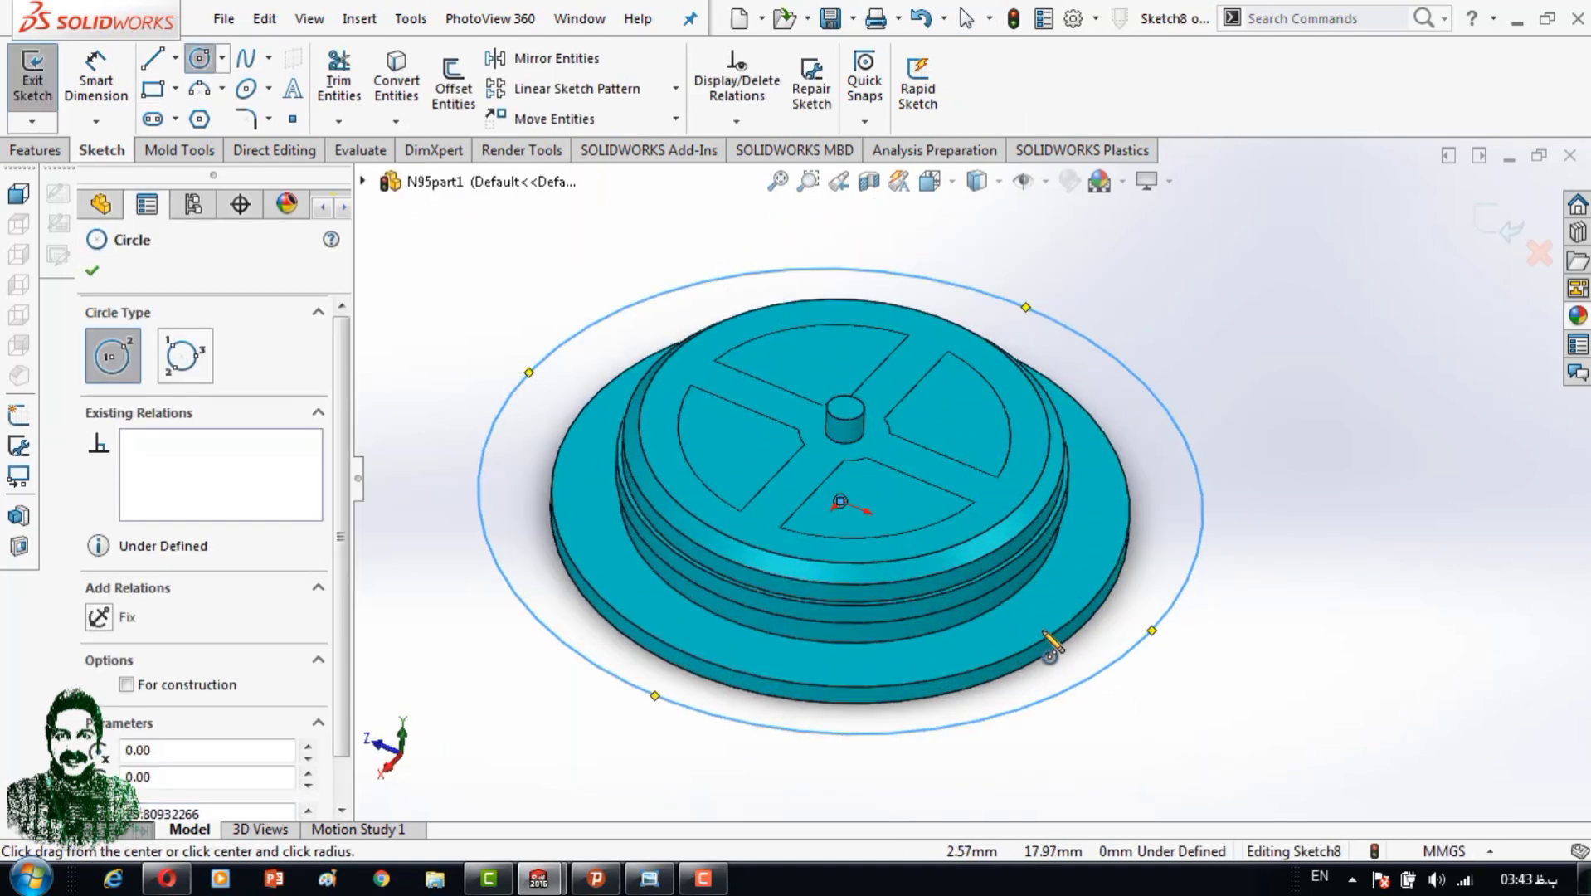
pyautogui.moveTo(553, 621)
pyautogui.mouseDown(button='middle')
pyautogui.moveTo(550, 532)
pyautogui.moveTo(784, 550)
pyautogui.mouseUp(button='middle')
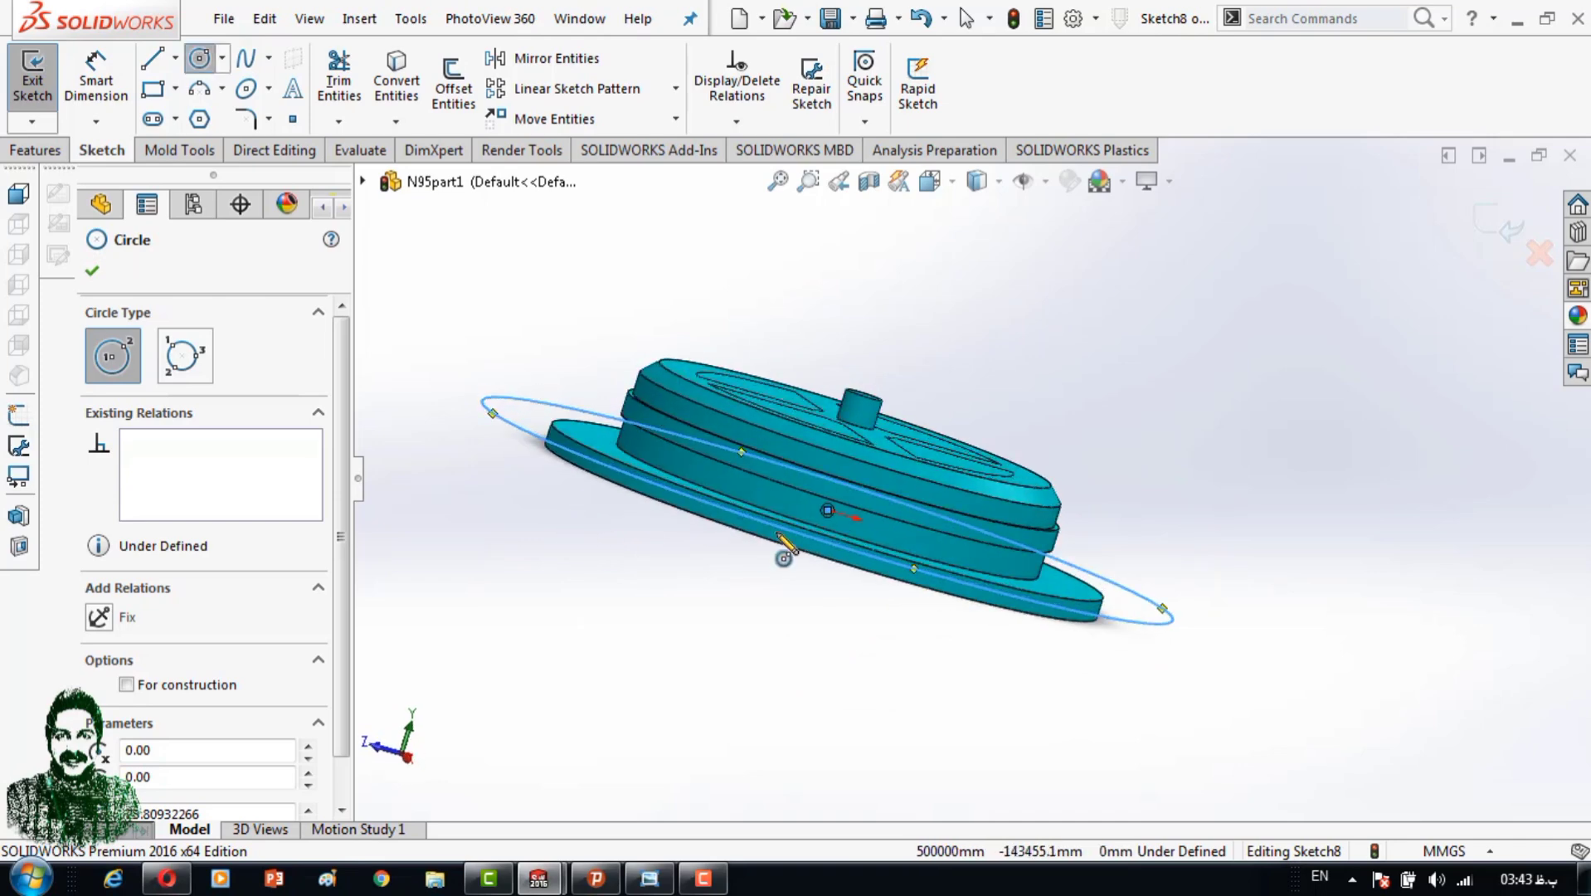
pyautogui.scroll(-3, 784, 550)
pyautogui.scroll(3, 1297, 543)
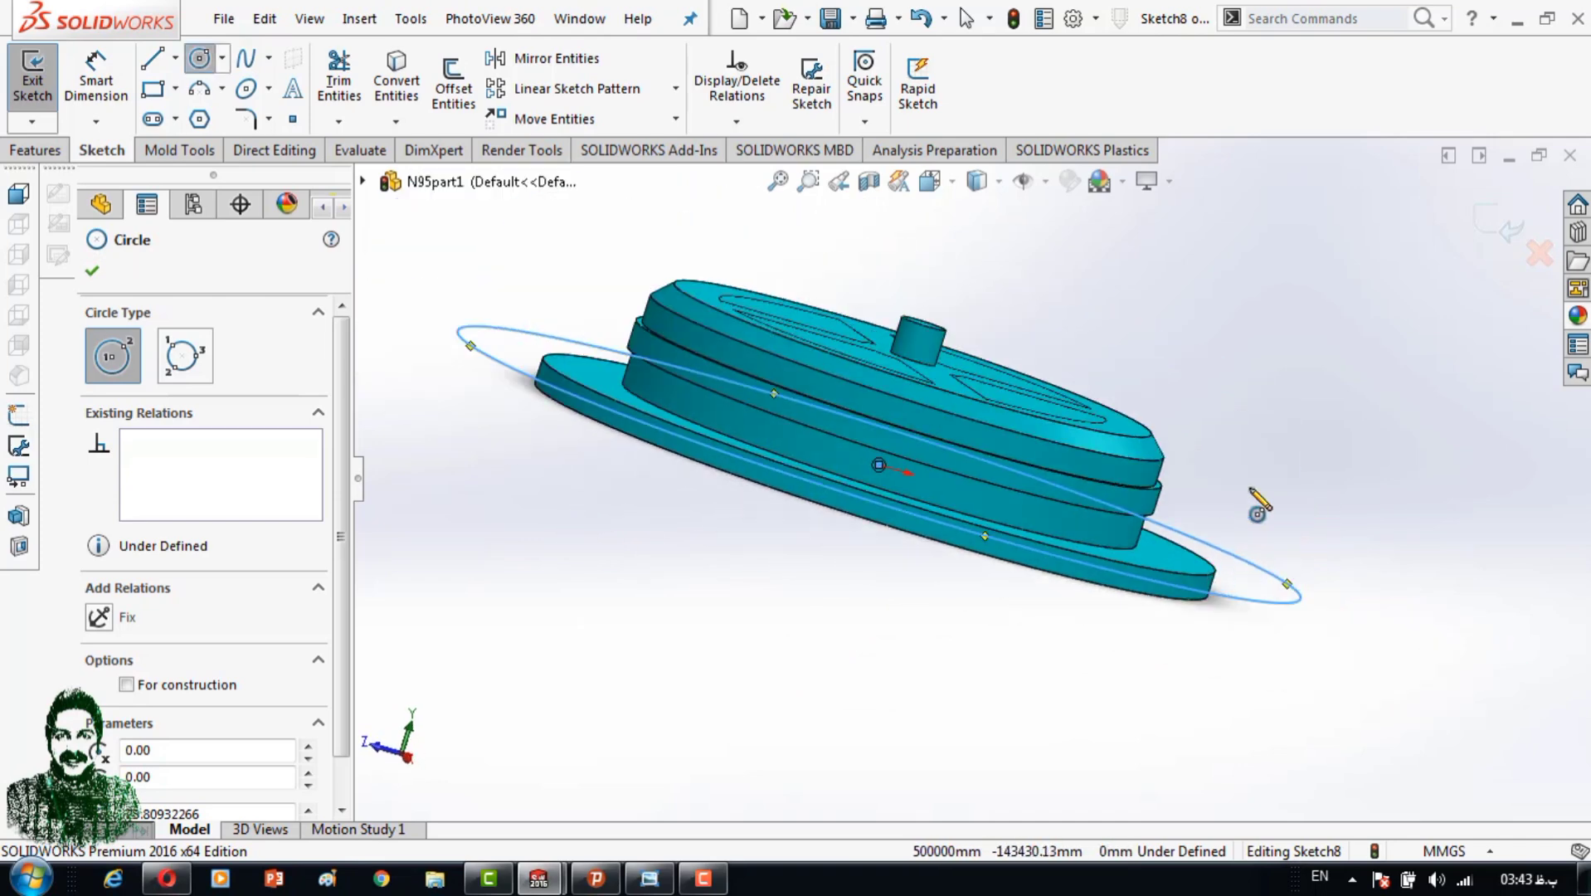
pyautogui.moveTo(1253, 497); pyautogui.dragTo(1144, 482, button='middle')
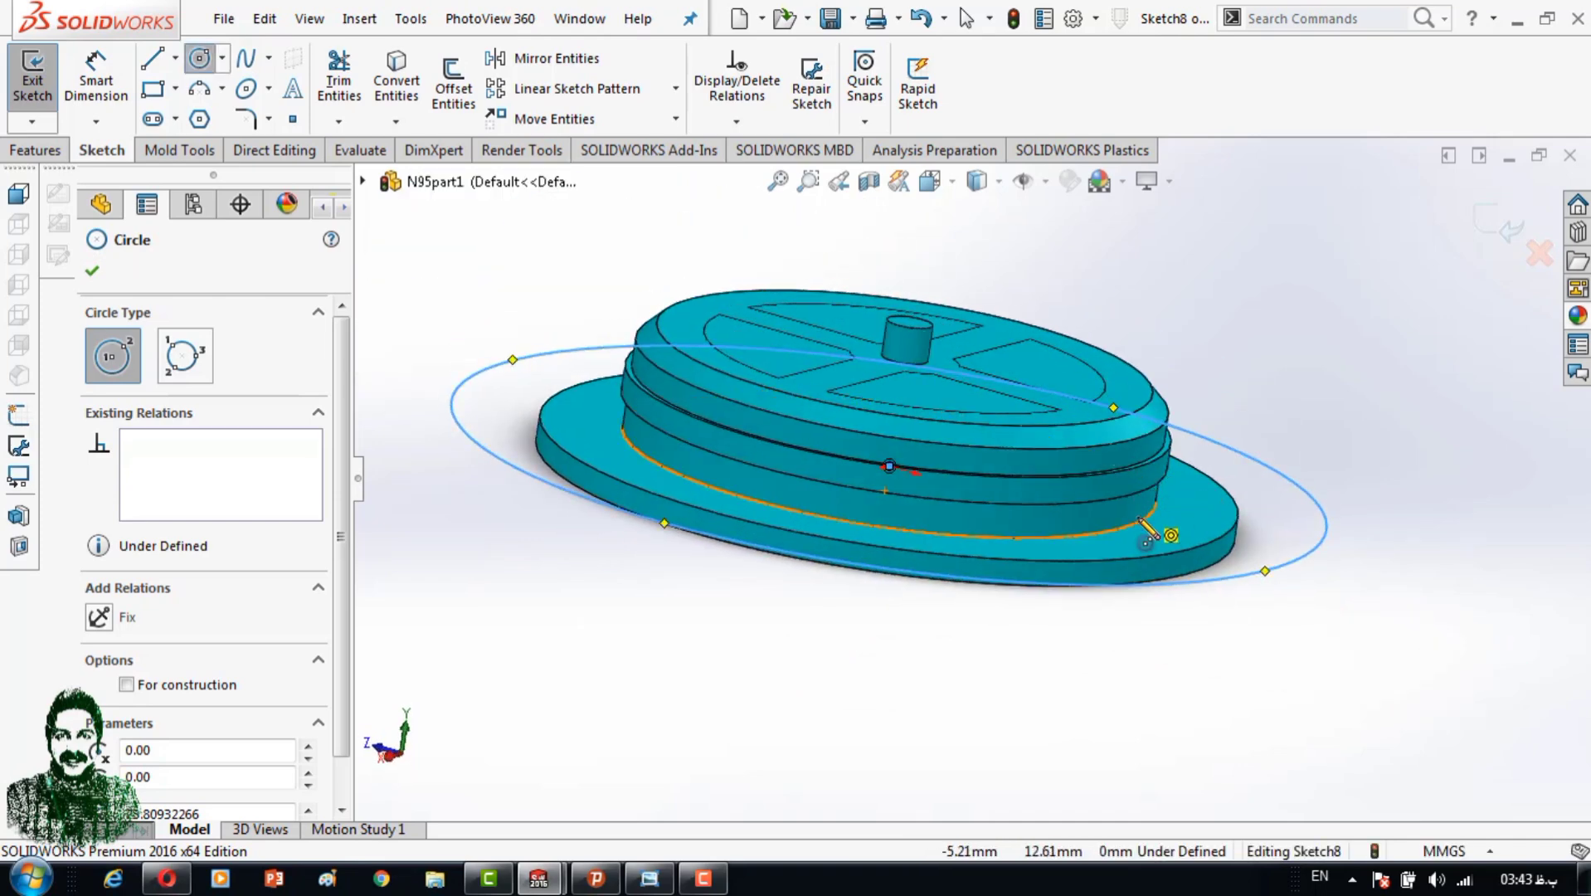
# Dimension the circle to a 50mm diameter.
pyautogui.press('Escape')
pyautogui.press('space')
pyautogui.hotkey('ctrl', '8')
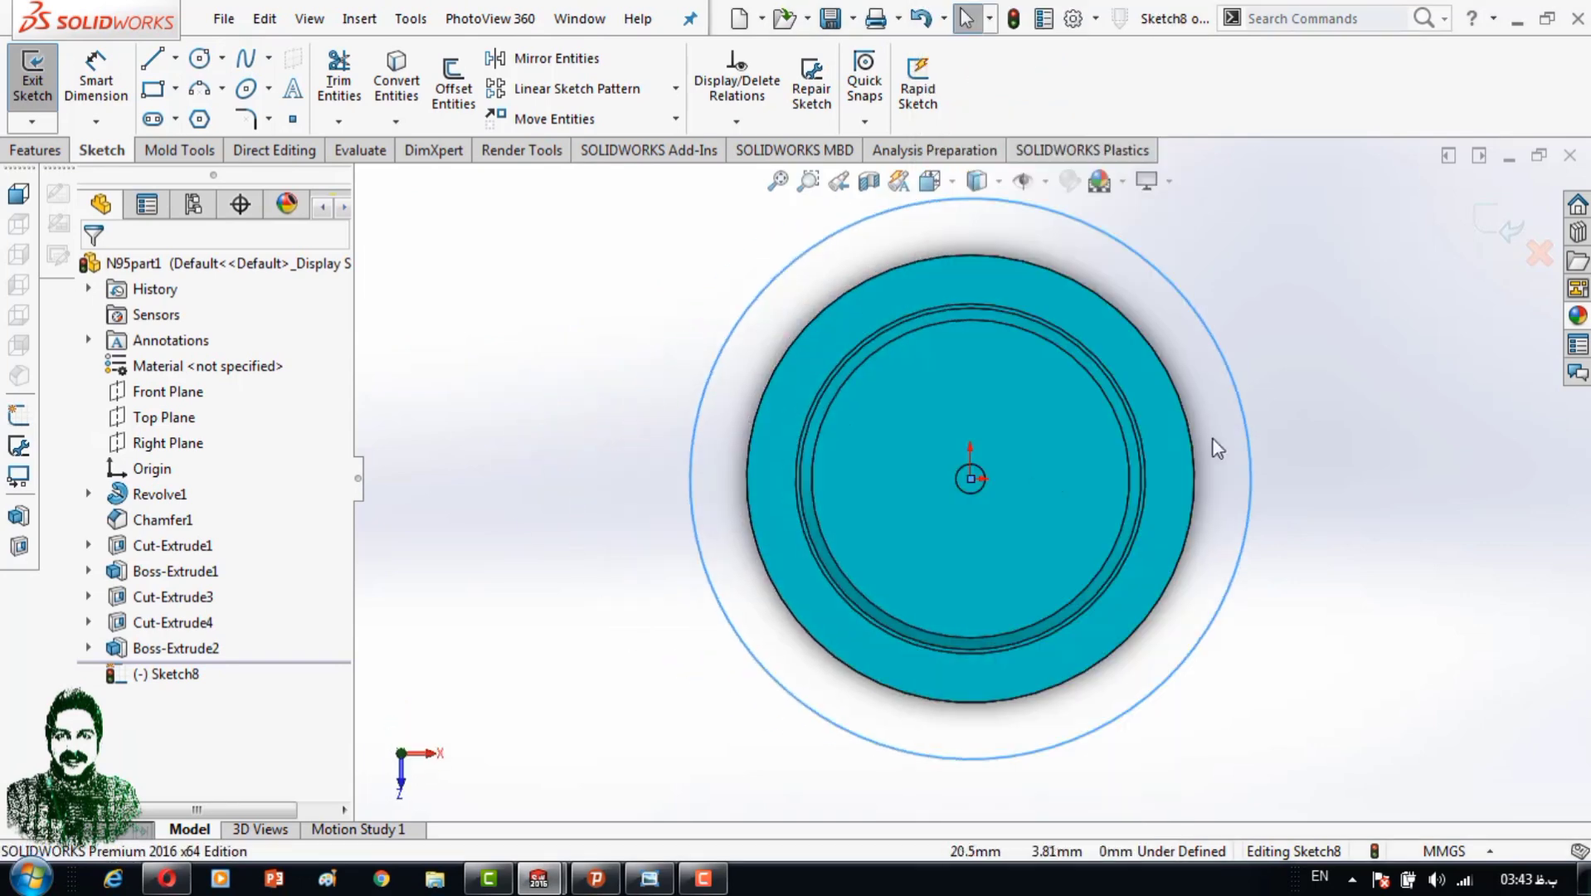
pyautogui.click(609, 520)
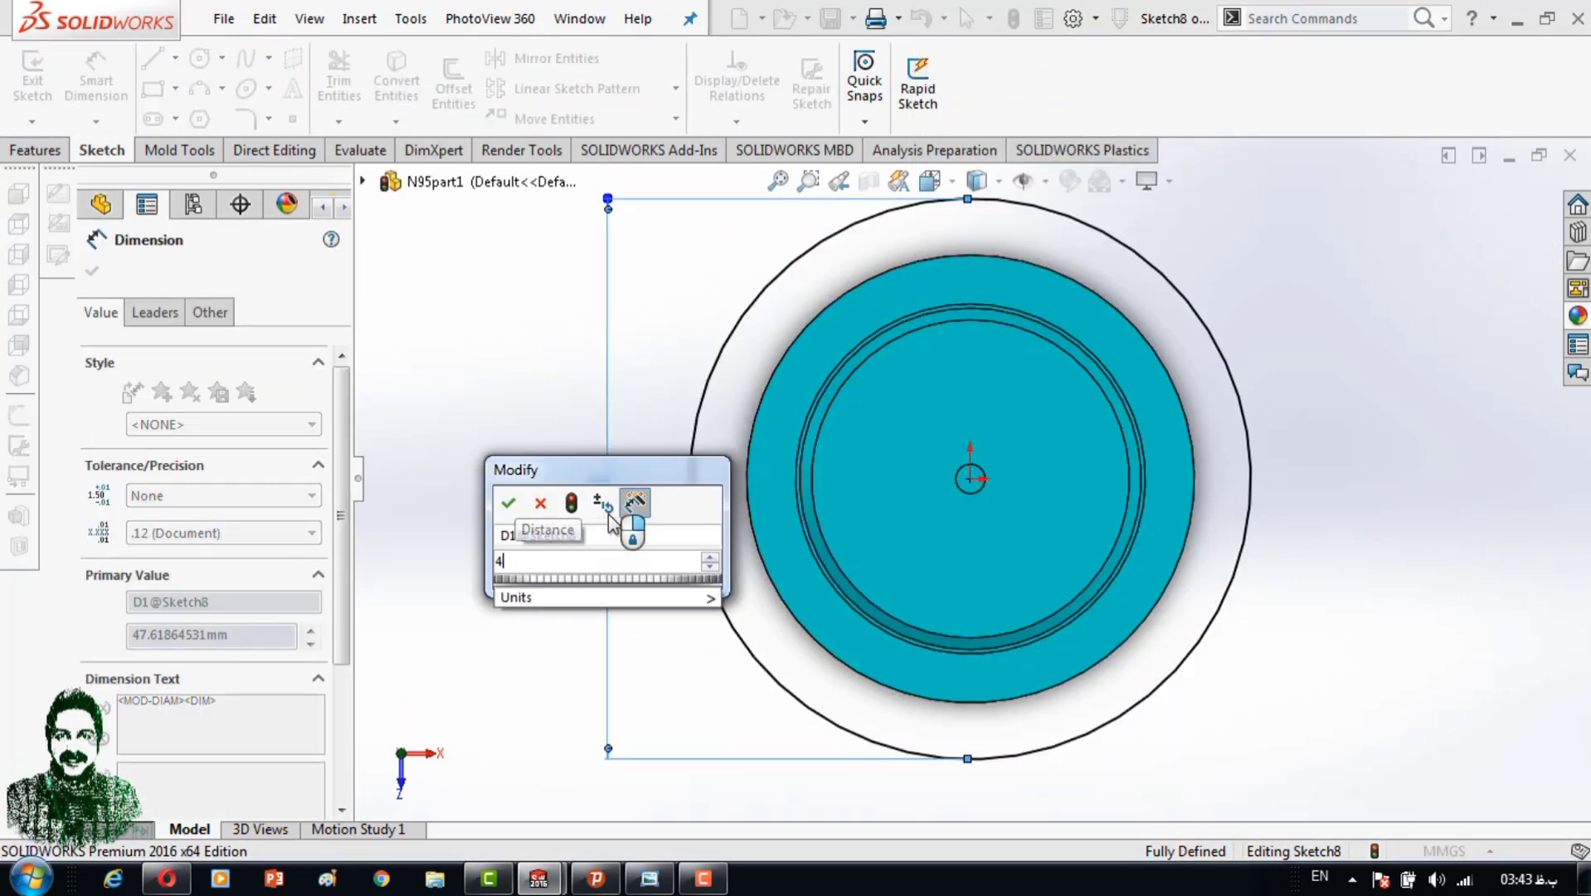
pyautogui.write('50')
pyautogui.press('Return')
pyautogui.moveTo(621, 526)
pyautogui.mouseDown(button='middle')
pyautogui.moveTo(624, 508)
pyautogui.moveTo(452, 449)
pyautogui.mouseUp(button='middle')
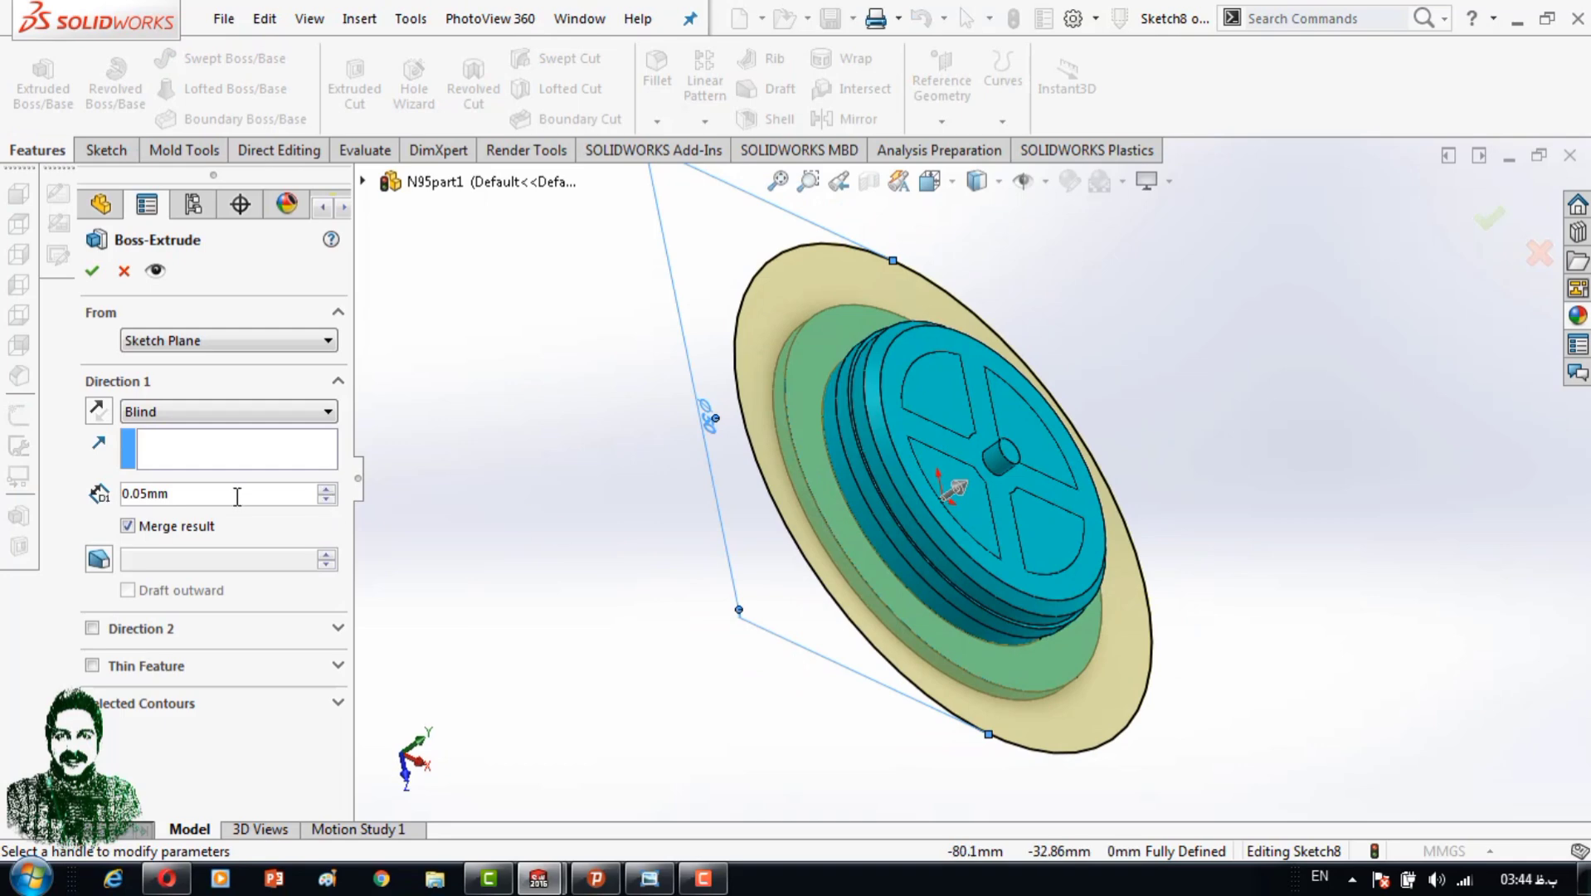
# Extrude the 50mm circle Blind 20mm as Boss-Extrude3.
pyautogui.click(326, 499)
pyautogui.write('30')
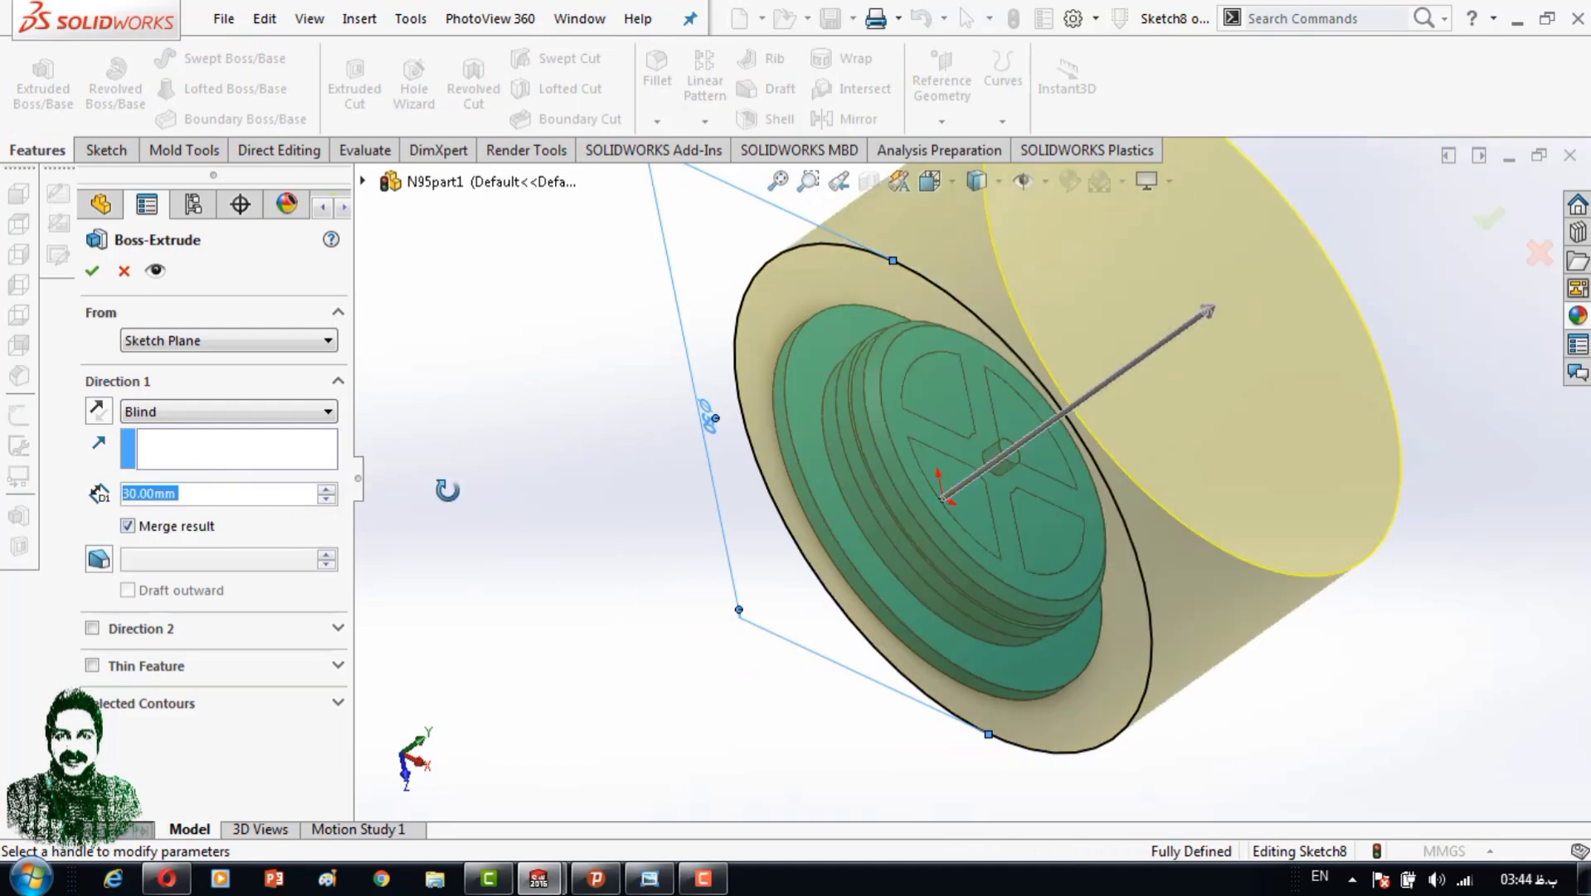
pyautogui.click(326, 498)
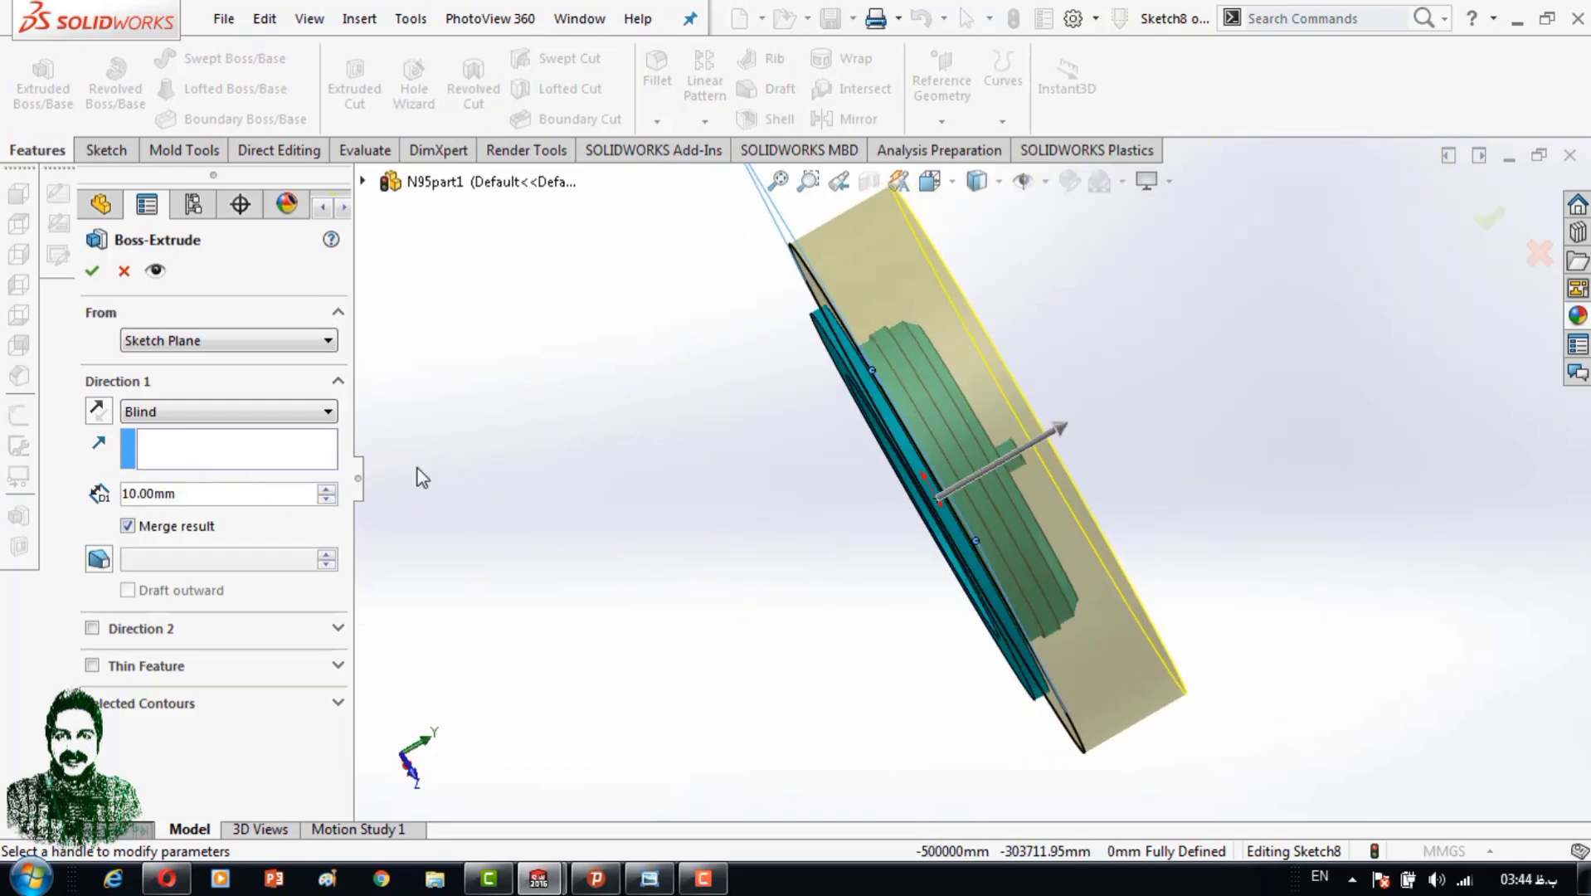
pyautogui.press('BackSpace')
pyautogui.write('20')
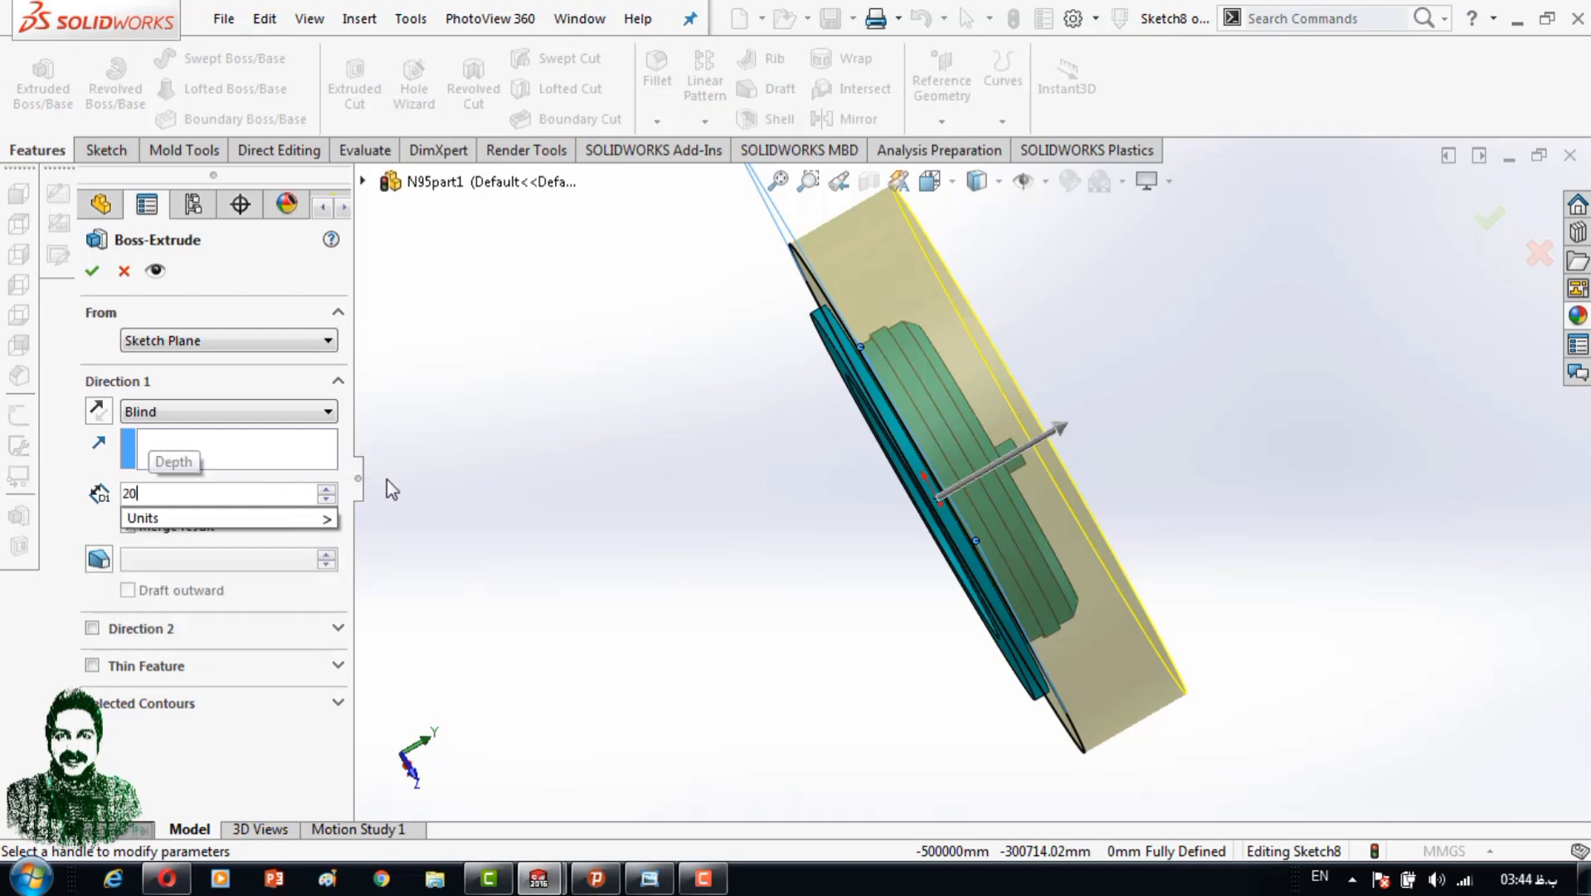
pyautogui.press('Return')
pyautogui.click(92, 270)
pyautogui.moveTo(501, 462); pyautogui.dragTo(675, 374, button='middle')
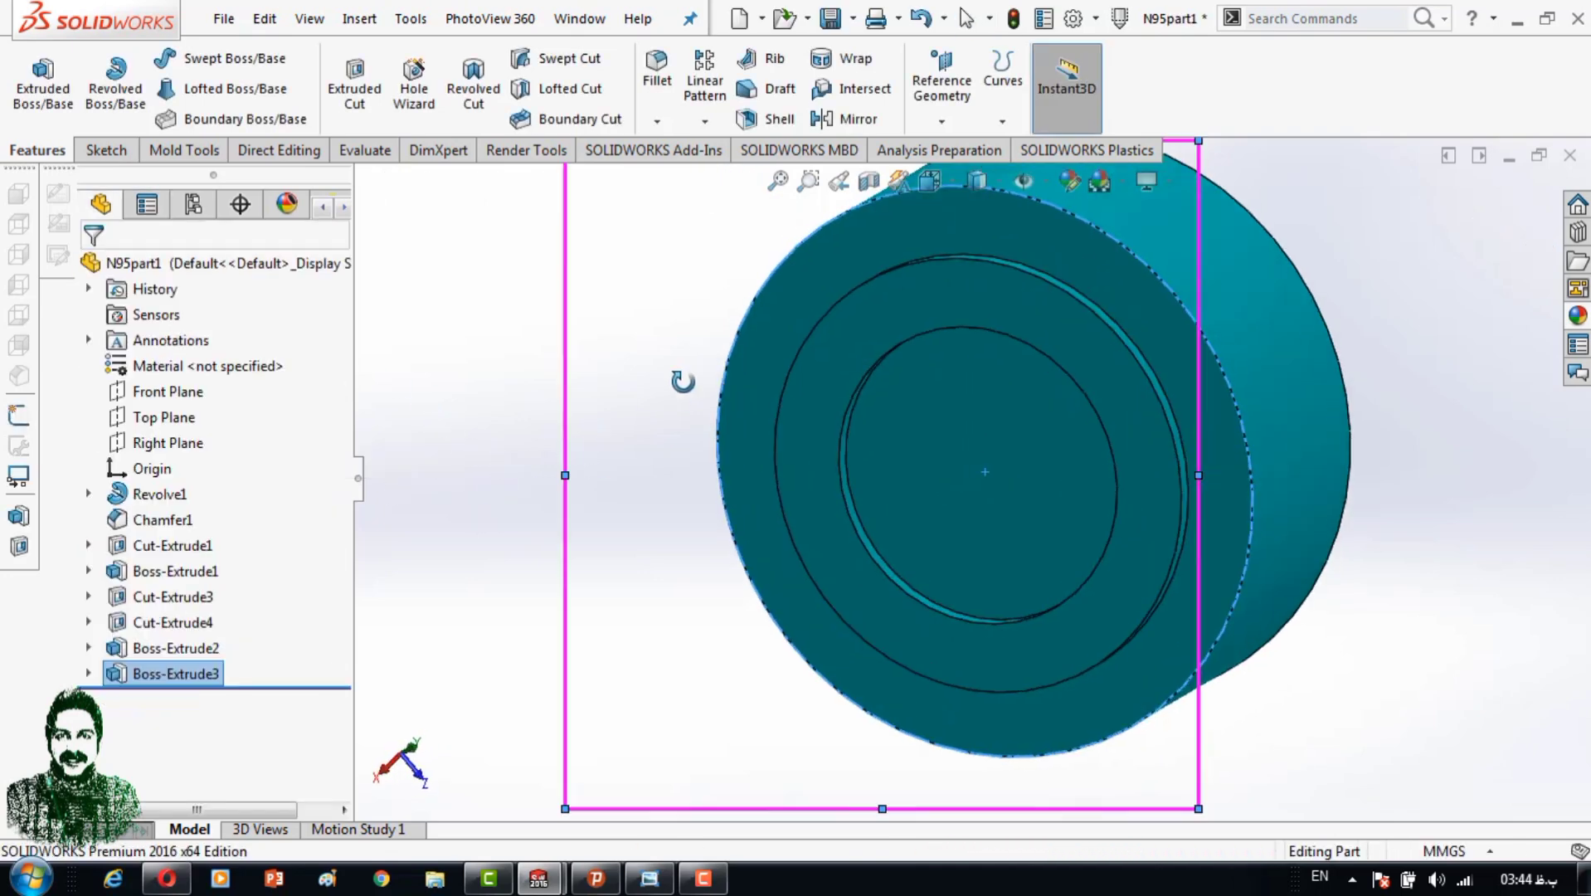
pyautogui.scroll(3, 879, 472)
# Edit Boss-Extrude3 to 15mm depth with Merge result unchecked.
pyautogui.rightClick(166, 673)
pyautogui.click(294, 669)
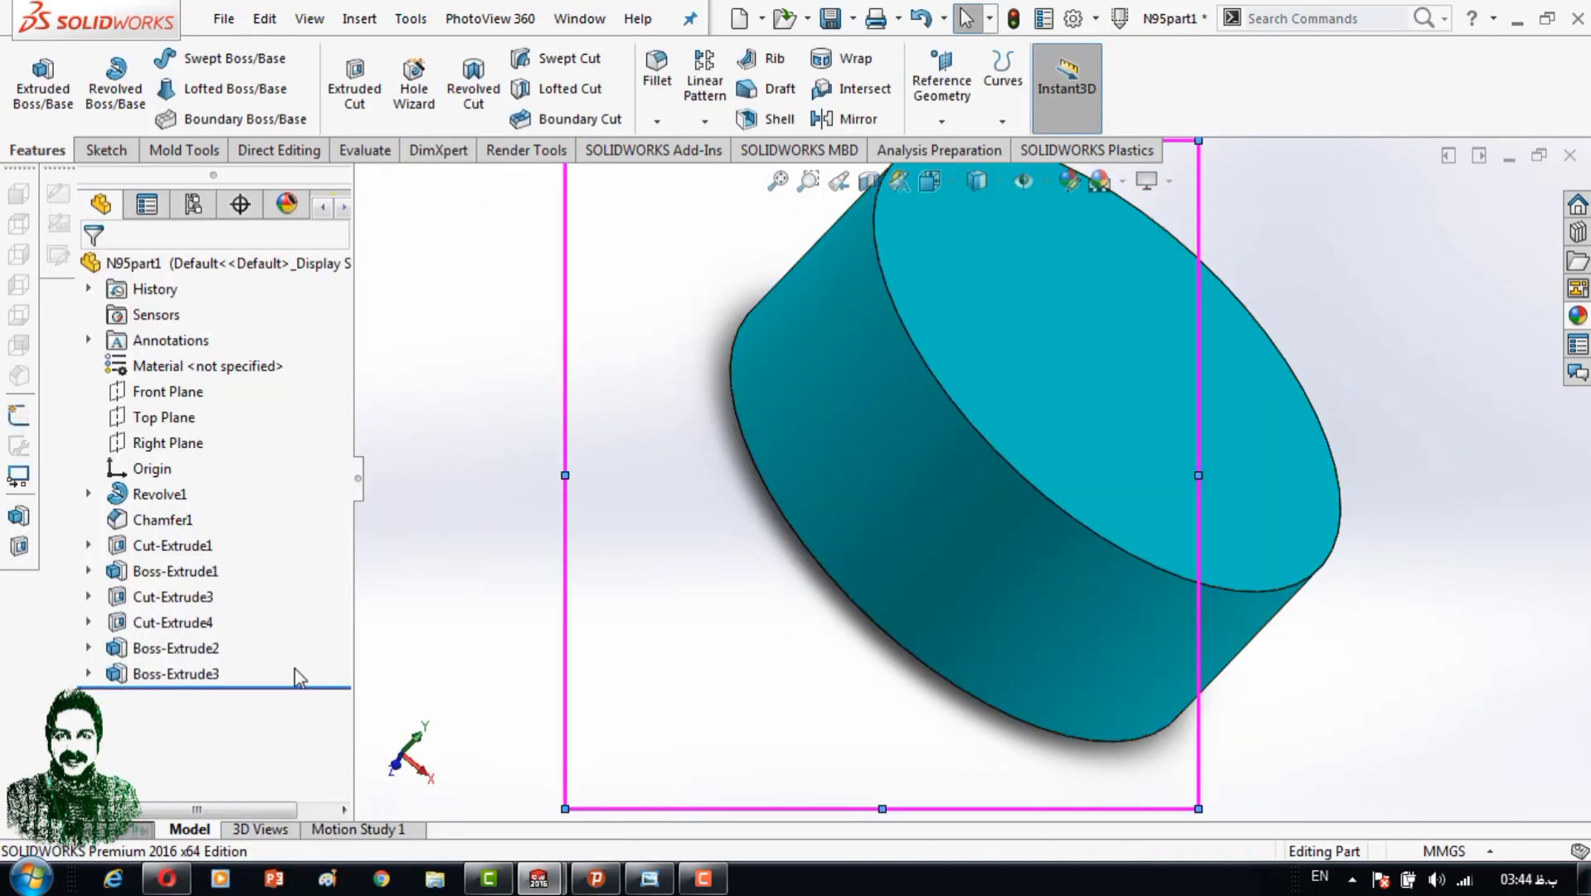
pyautogui.rightClick(170, 673)
pyautogui.click(177, 346)
pyautogui.moveTo(448, 562); pyautogui.dragTo(488, 495, button='middle')
pyautogui.write('15')
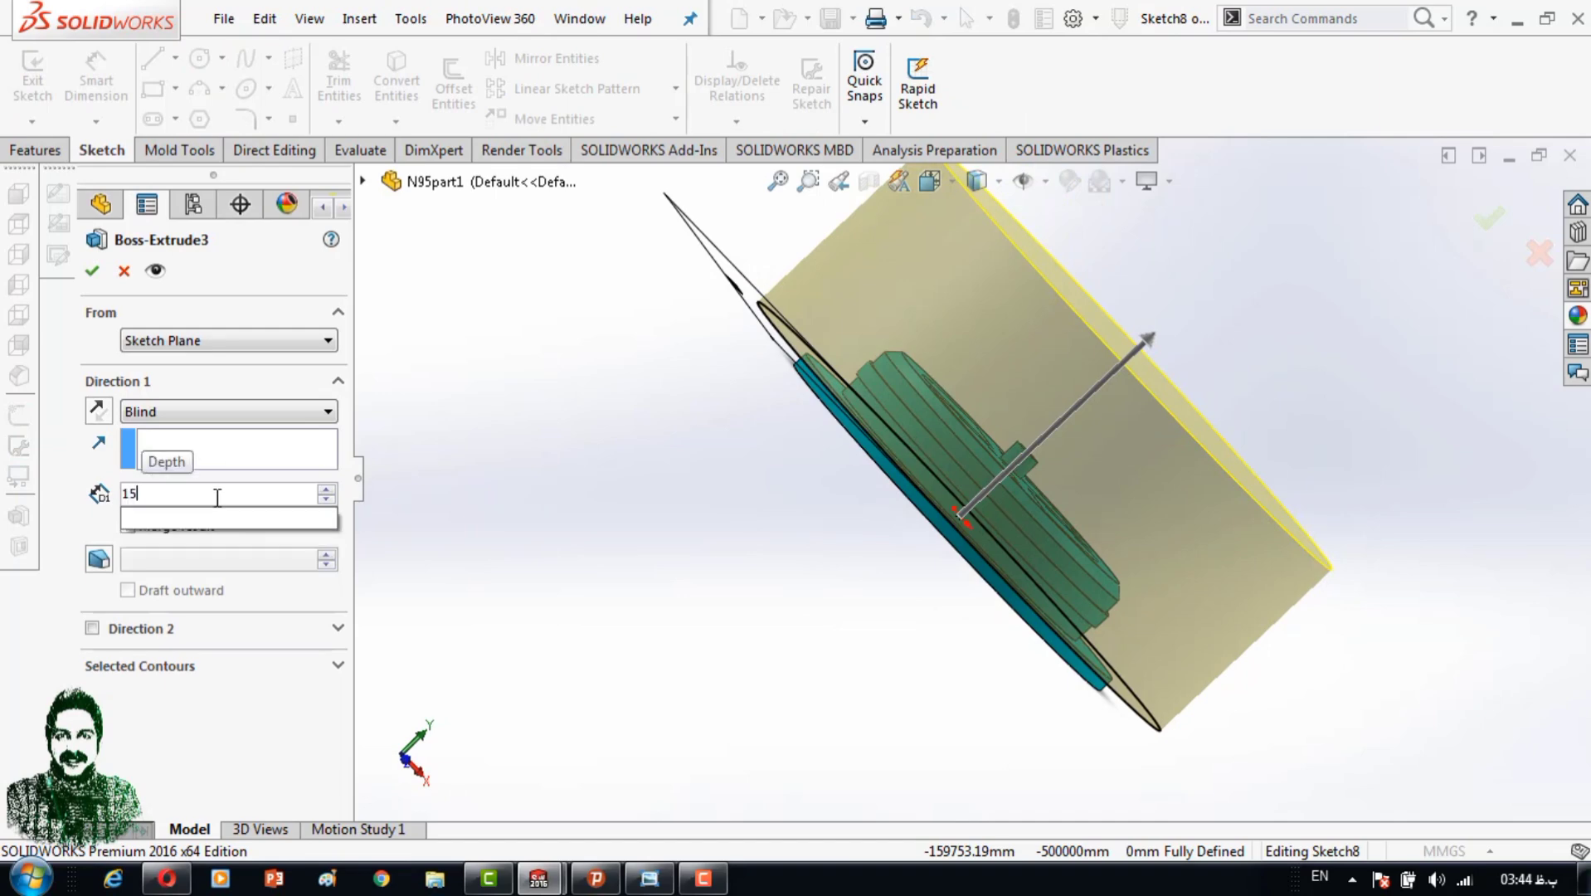
pyautogui.press('Return')
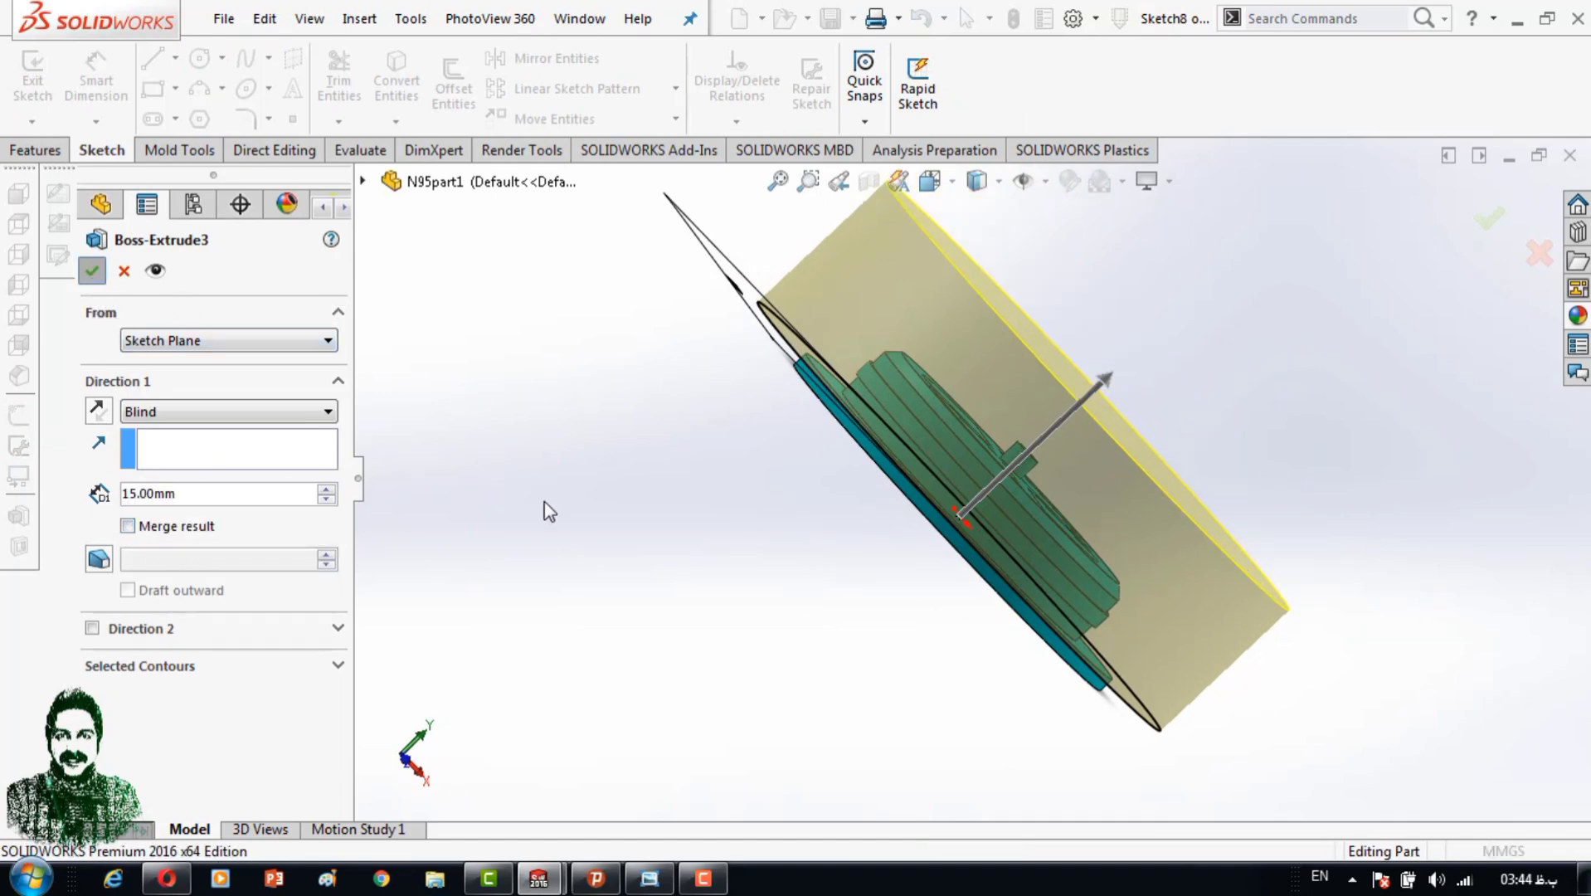
pyautogui.press('Return')
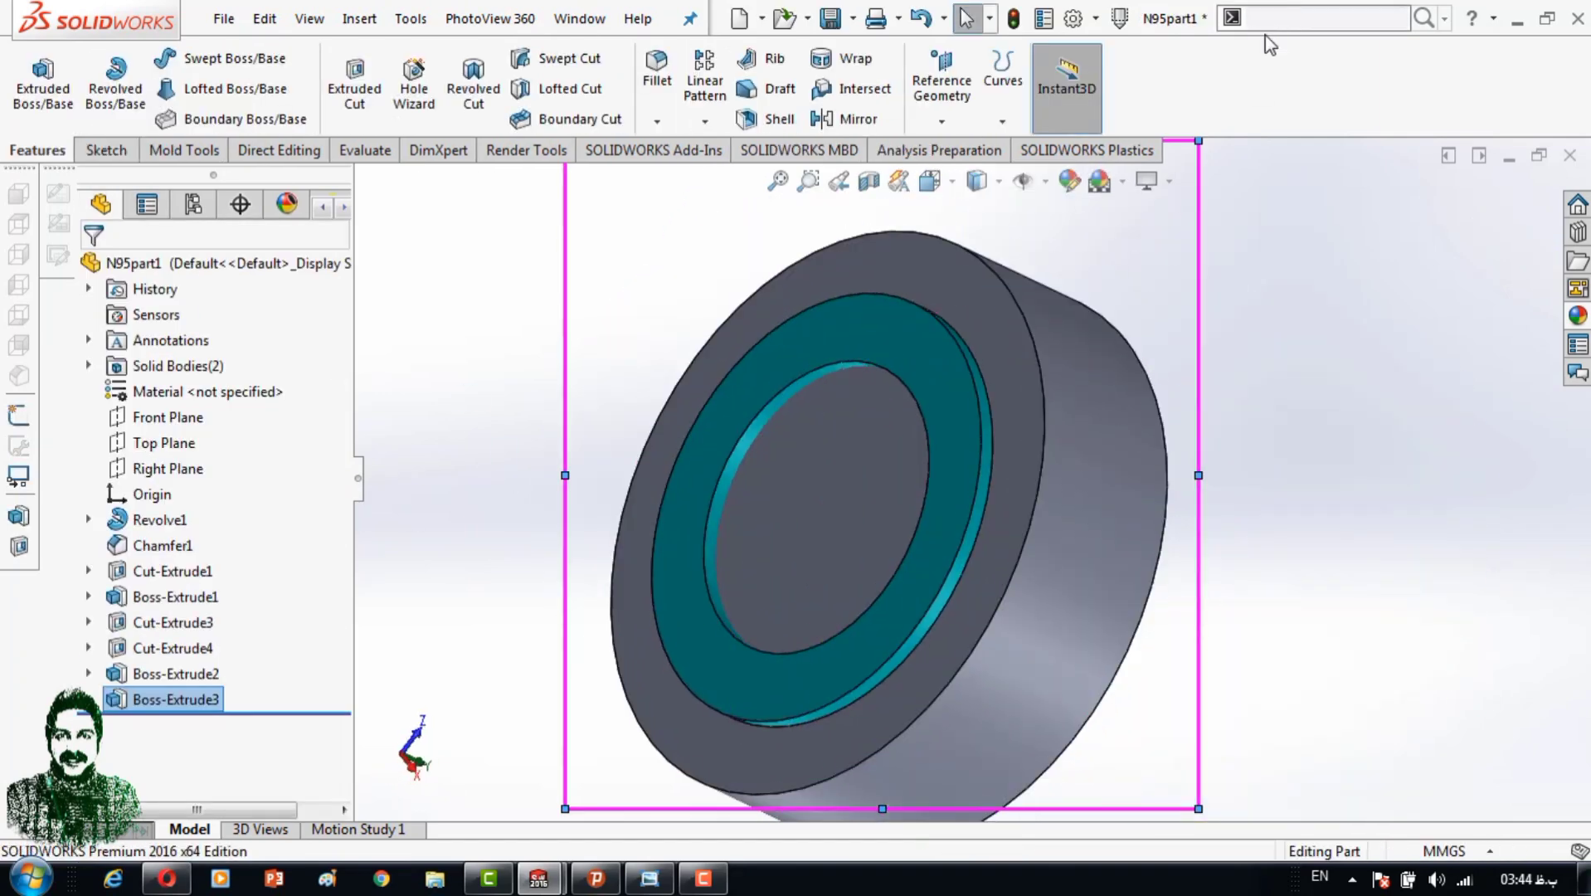
# Indent the cap into Boss-Extrude3 with the Cut option.
pyautogui.write('in')
pyautogui.click(1268, 76)
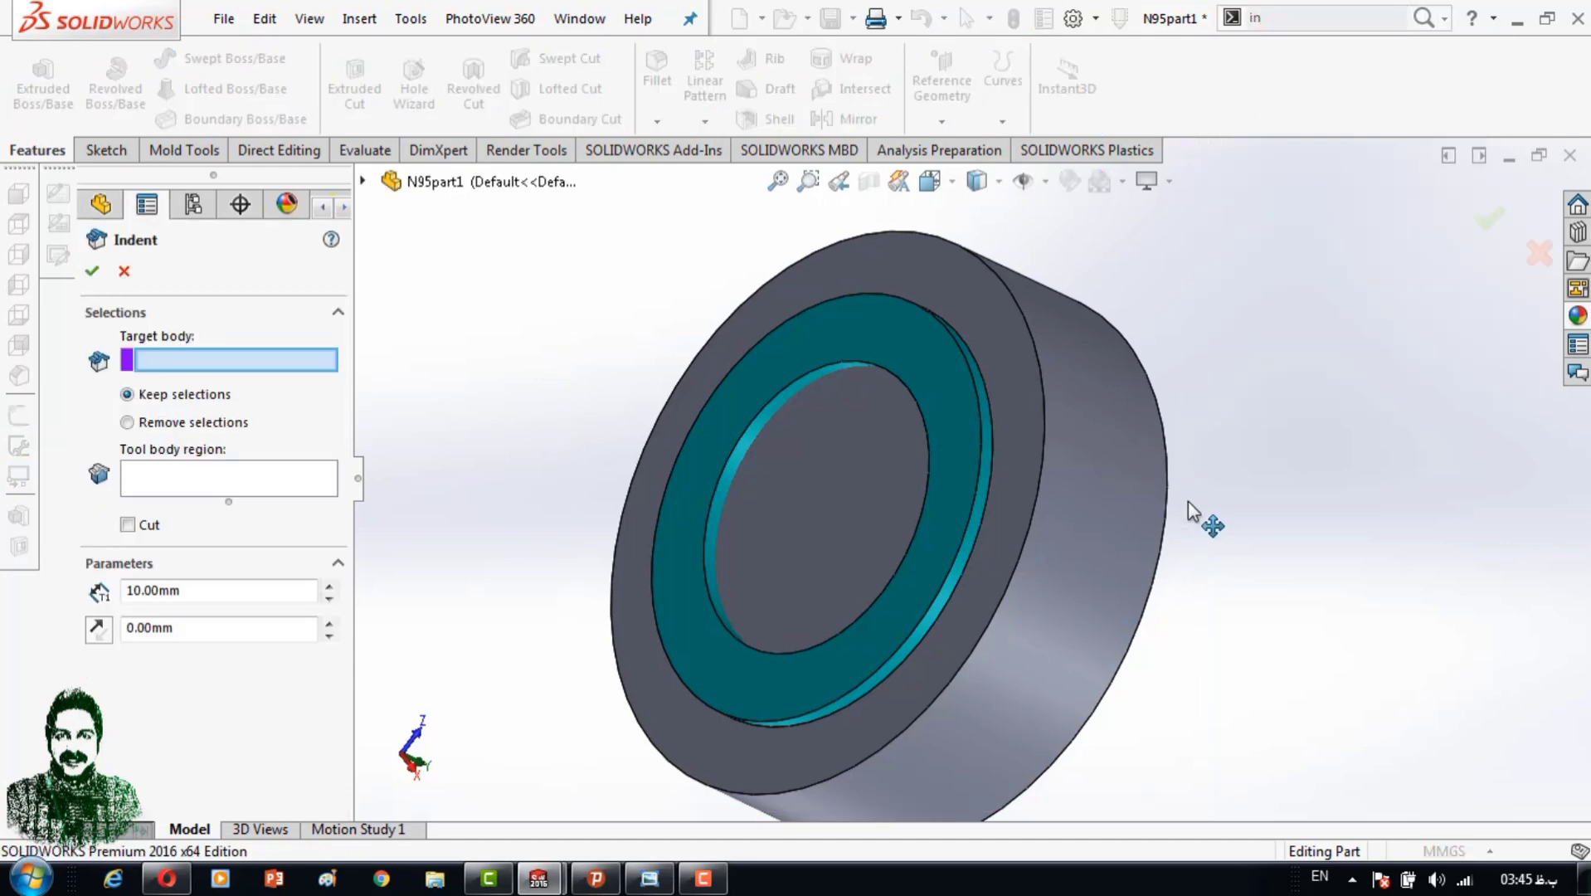
pyautogui.scroll(3, 696, 497)
pyautogui.scroll(-4, 1005, 402)
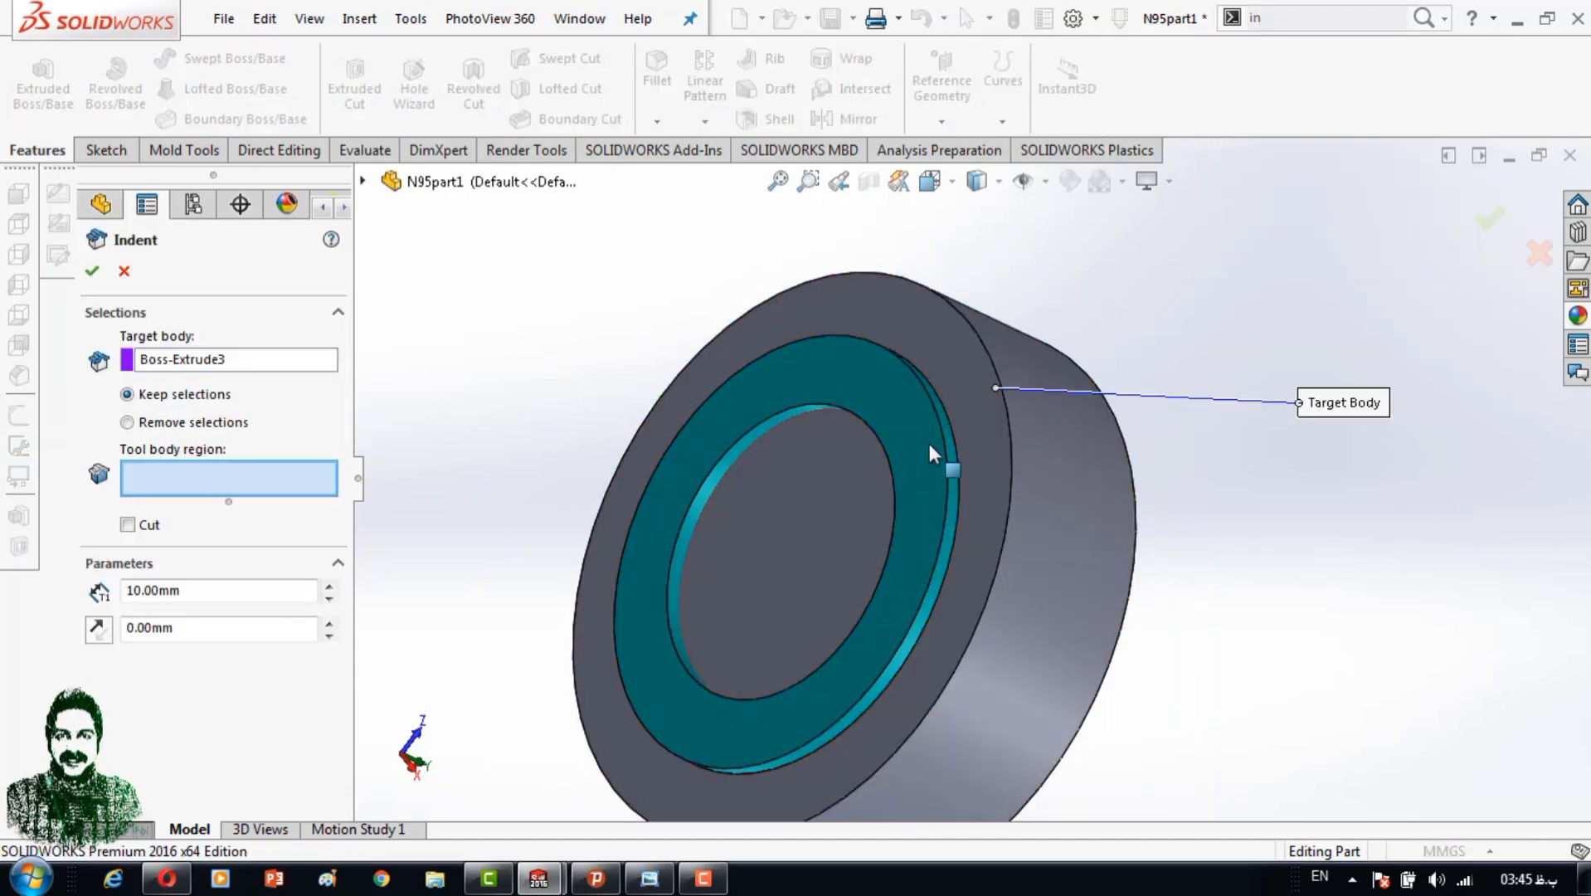
pyautogui.click(146, 528)
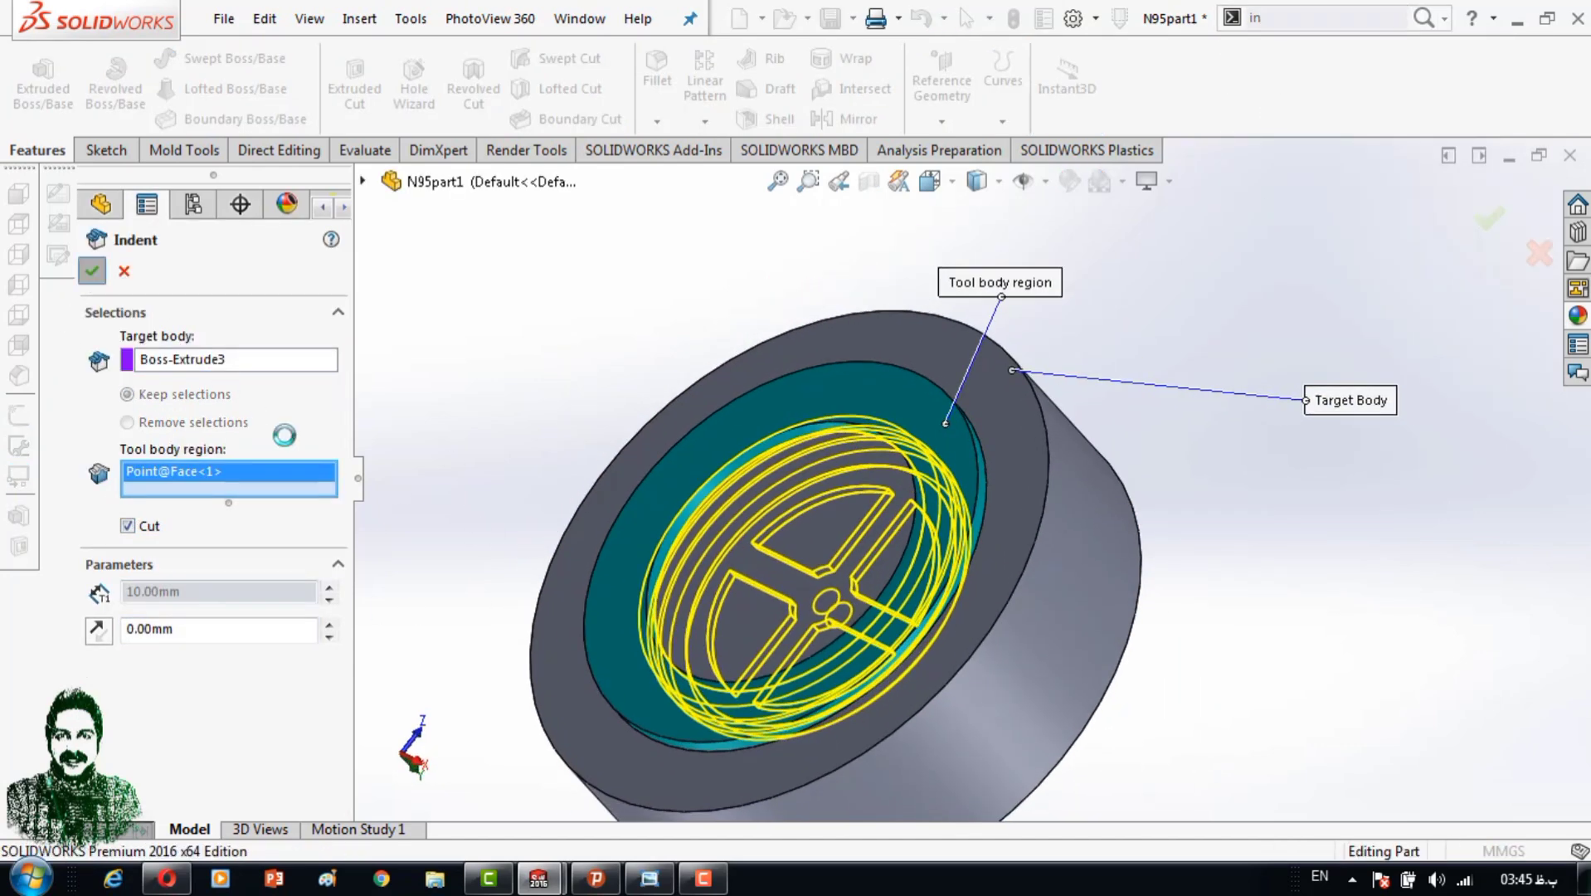
pyautogui.press('Return')
# Isolate the indented block to inspect it, then delete Indent1 and Boss-Extrude3.
pyautogui.rightClick(1045, 497)
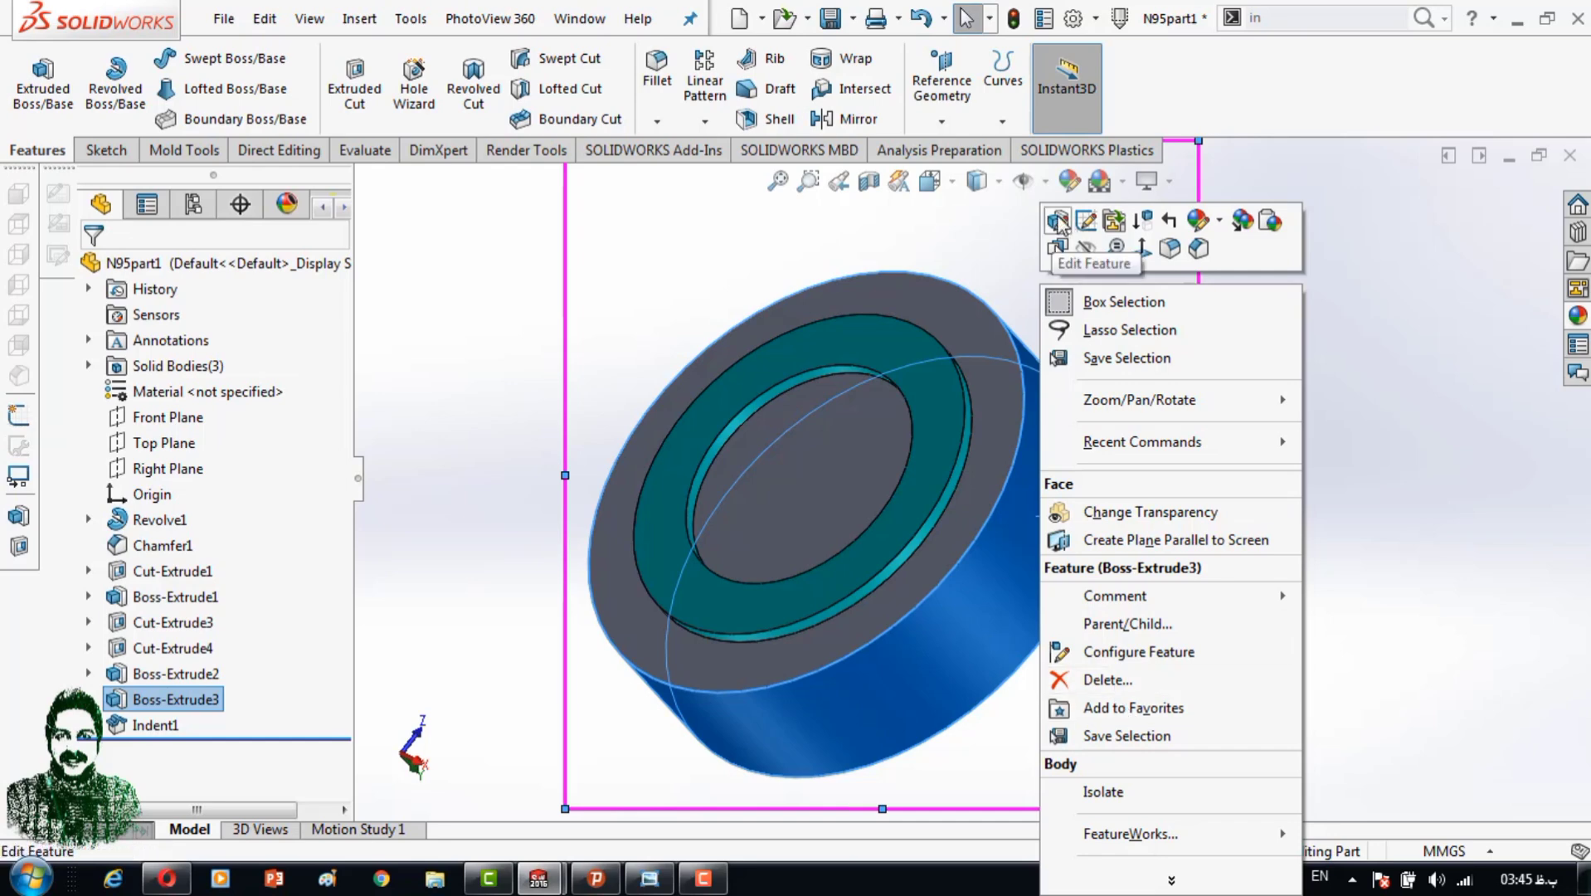
pyautogui.click(1101, 789)
pyautogui.moveTo(1100, 787)
pyautogui.mouseDown(button='middle')
pyautogui.moveTo(1225, 416)
pyautogui.moveTo(940, 489)
pyautogui.mouseUp(button='middle')
pyautogui.rightClick(155, 725)
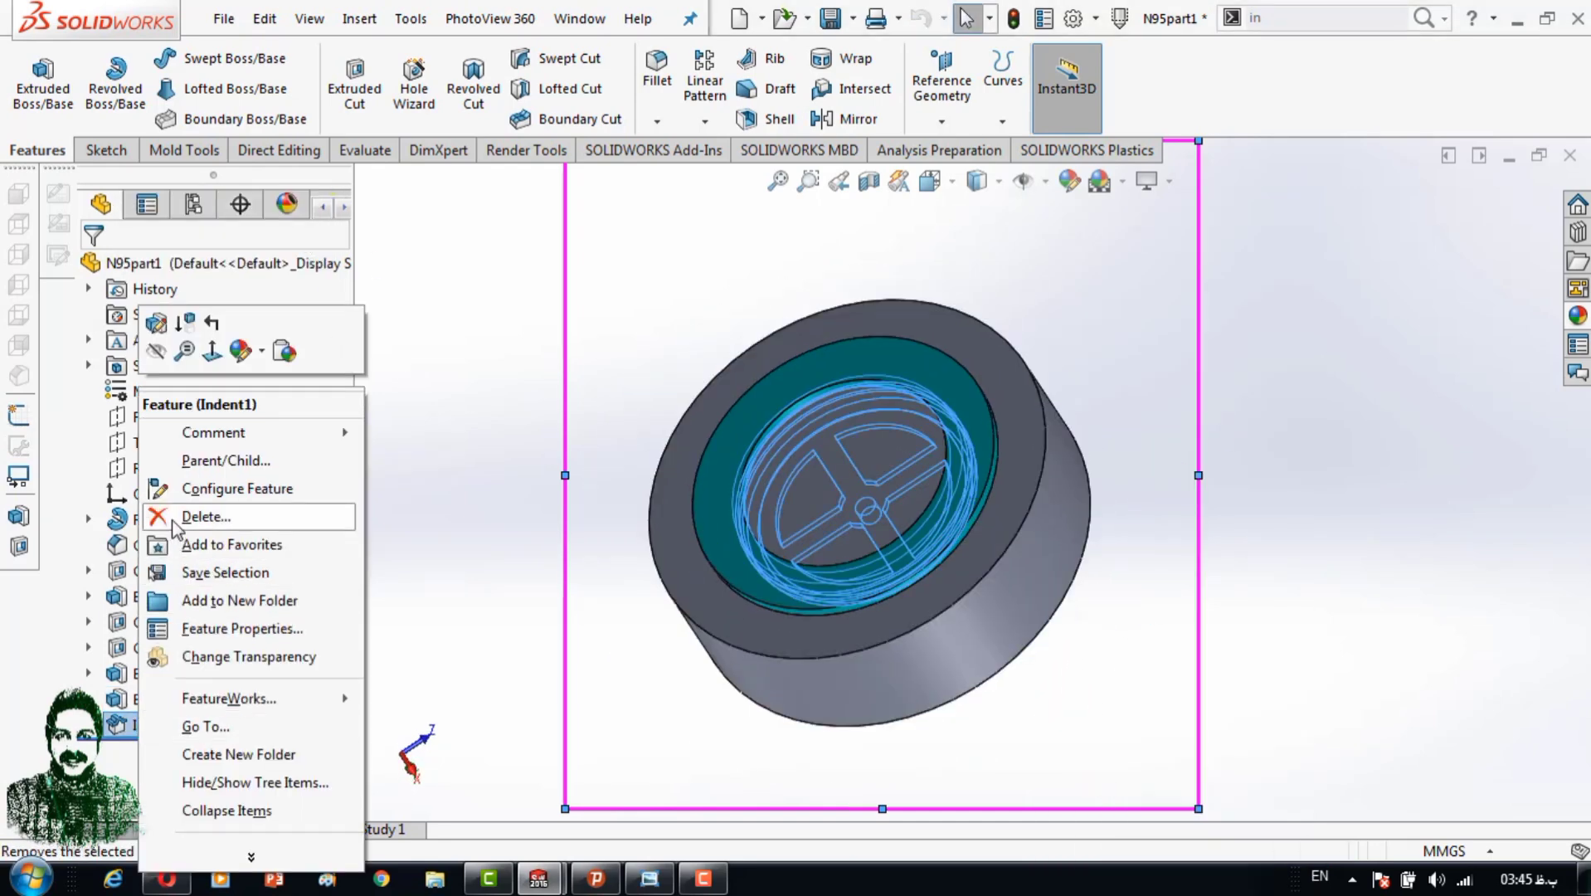
pyautogui.rightClick(147, 699)
pyautogui.click(214, 540)
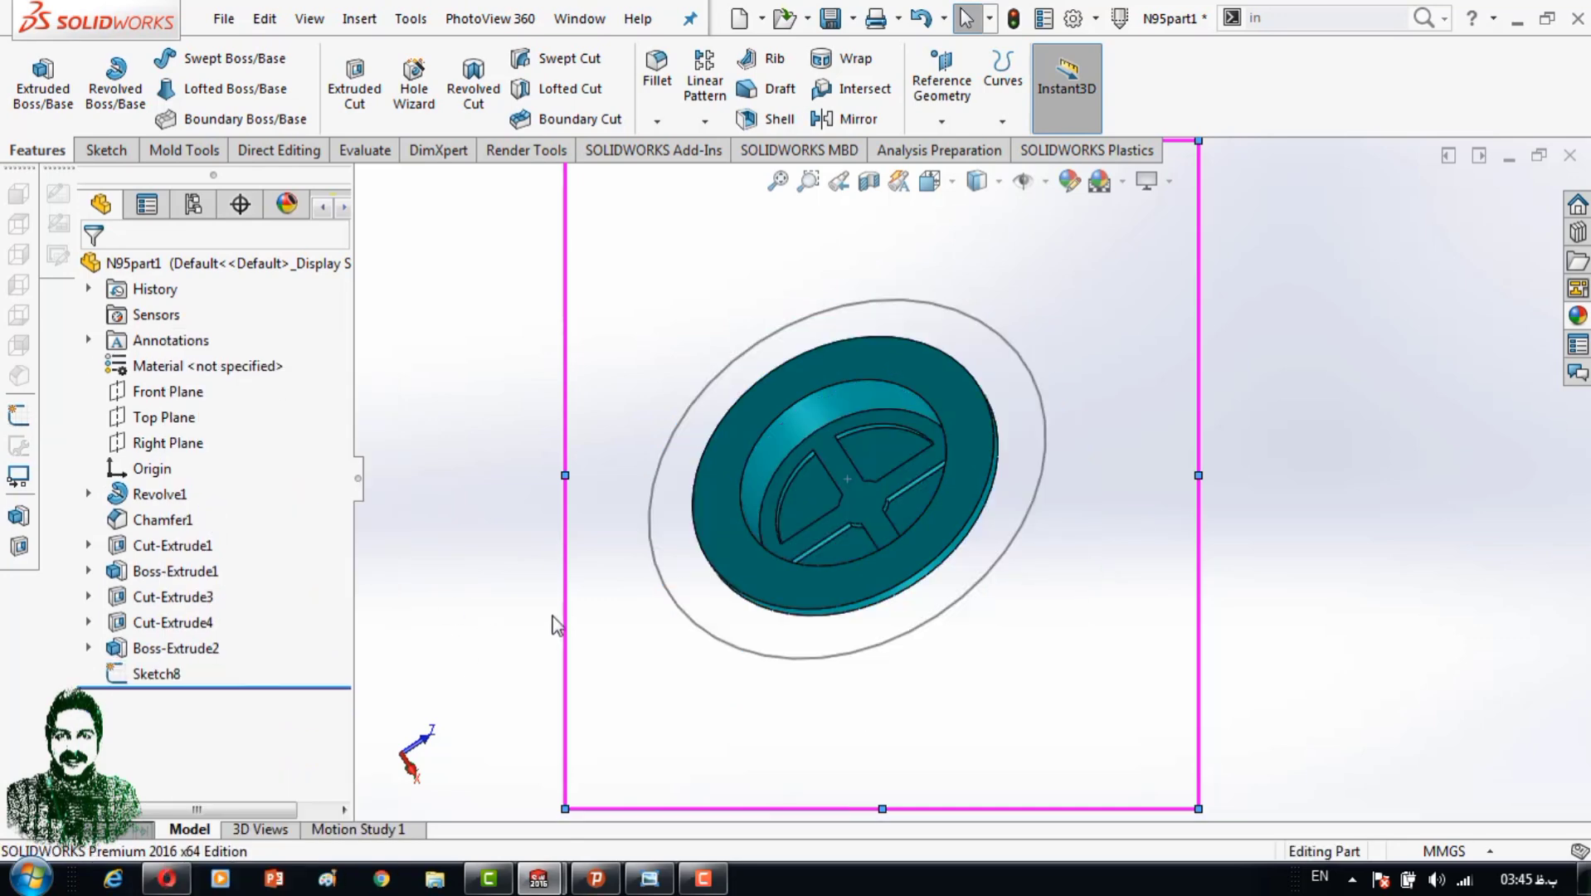
pyautogui.click(943, 396)
pyautogui.moveTo(943, 396); pyautogui.dragTo(954, 415, button='middle')
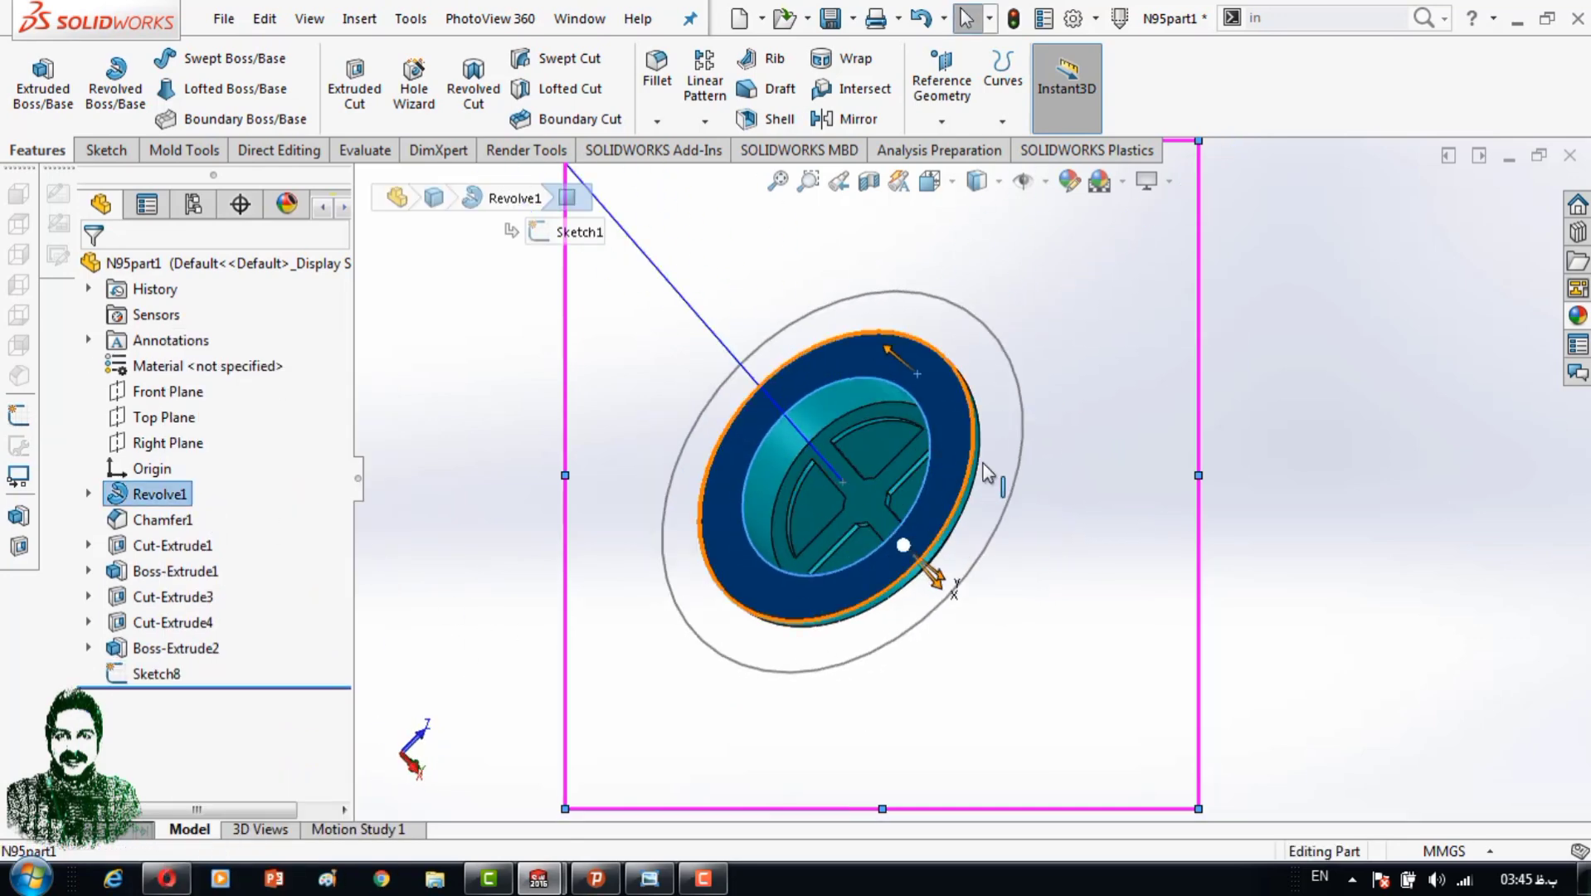
# Add Scale1, a uniform scale of factor 1.0 about the centroid.
pyautogui.write('sc')
pyautogui.press('Return')
pyautogui.write('1.02')
pyautogui.moveTo(1110, 431); pyautogui.dragTo(1047, 432, button='middle')
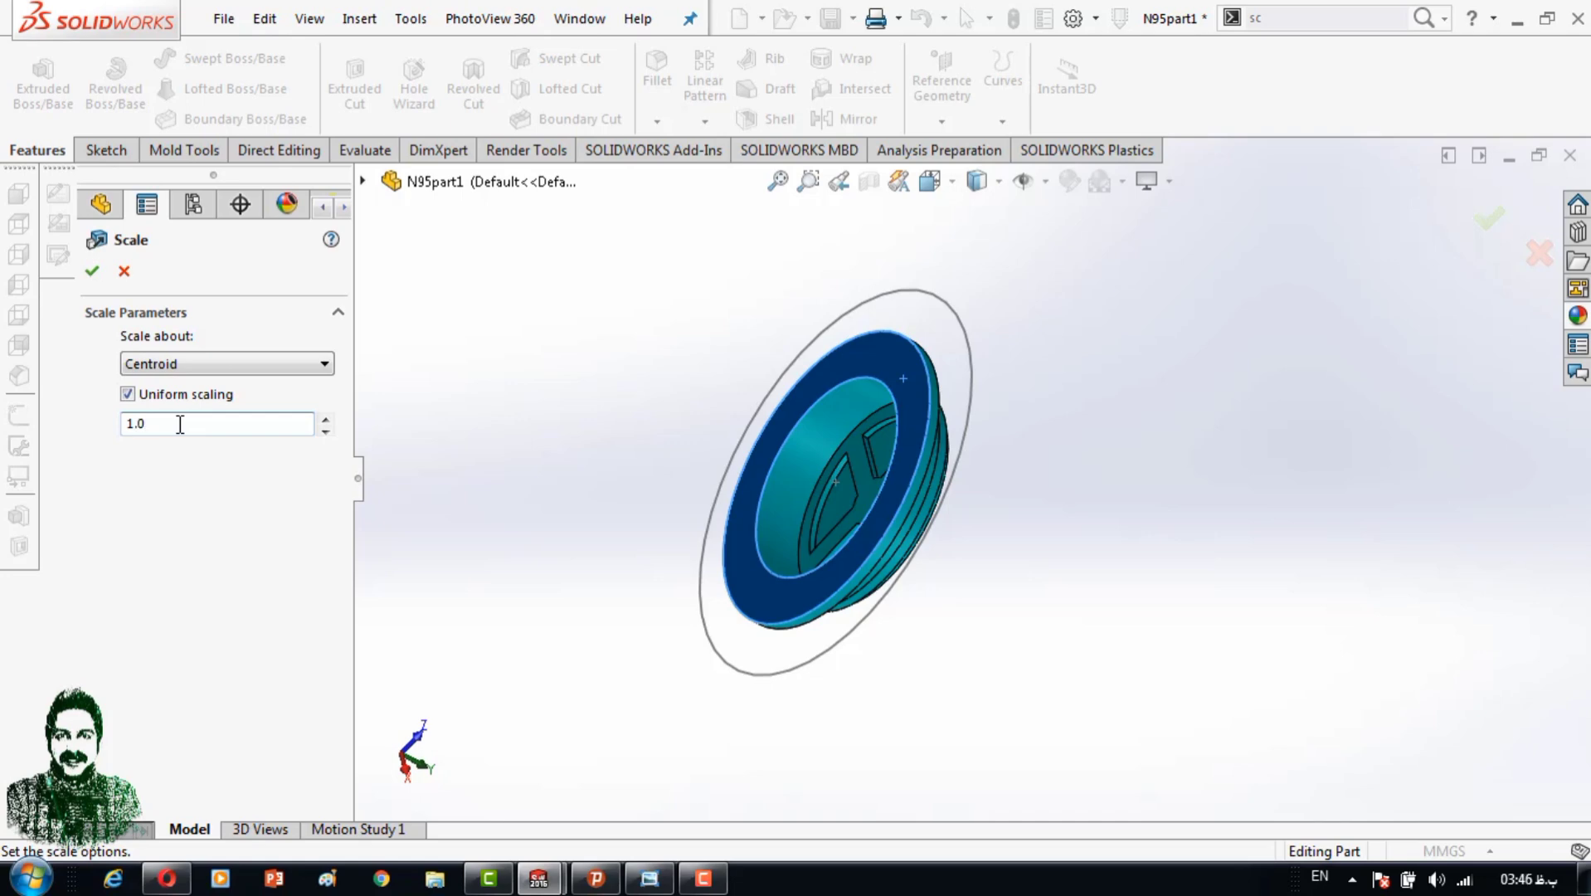
pyautogui.click(92, 273)
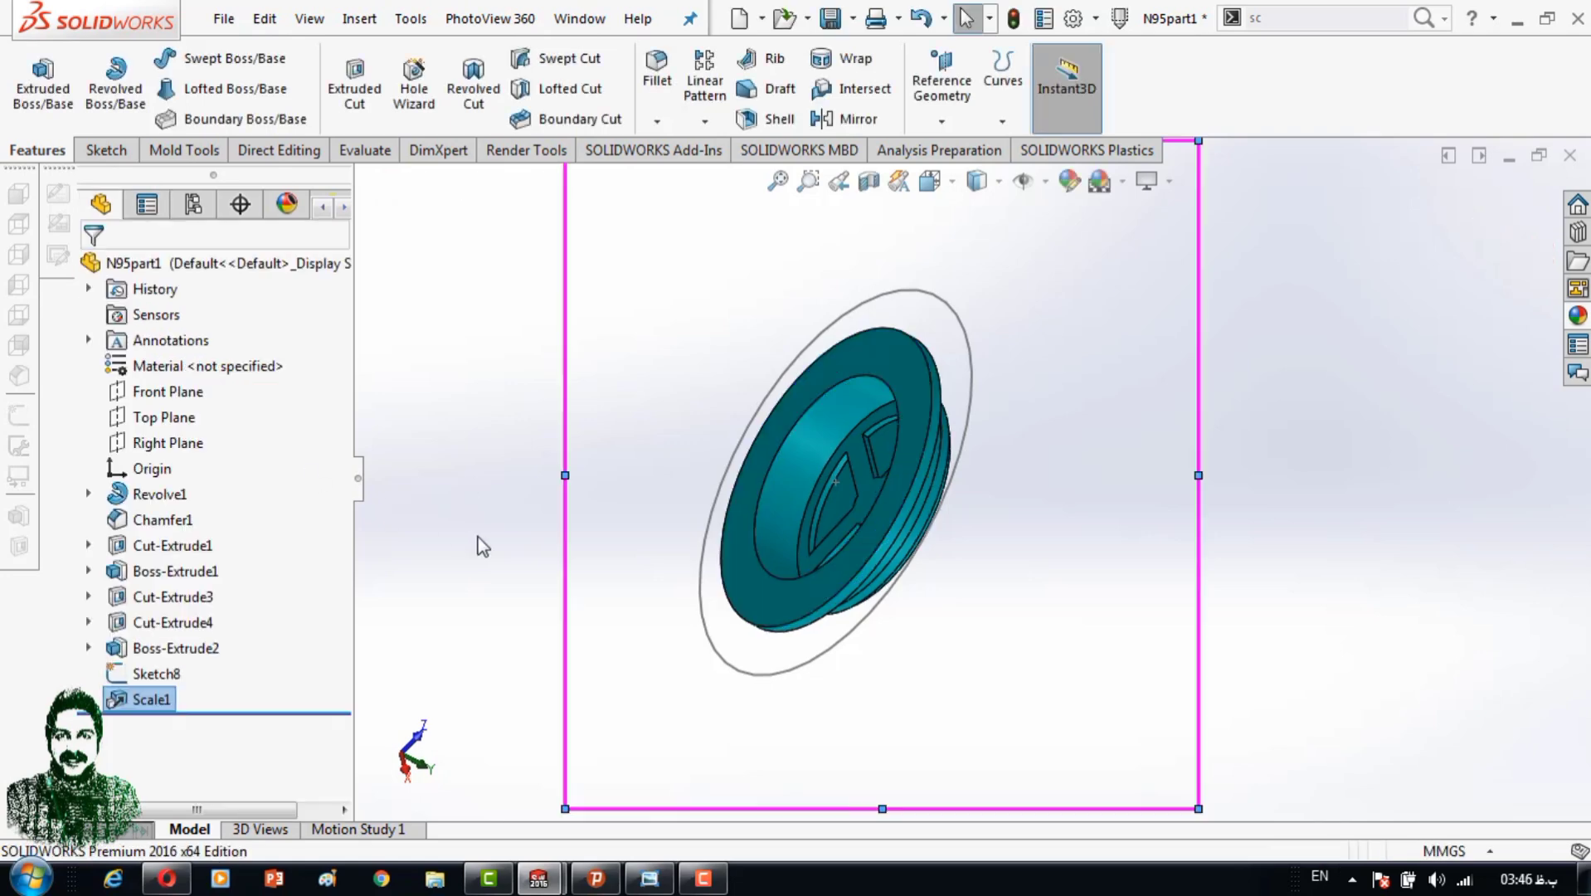
# Delete the leftover Sketch8 circle and view the cap's front face normal-to.
pyautogui.moveTo(479, 540)
pyautogui.mouseDown(button='middle')
pyautogui.moveTo(788, 590)
pyautogui.moveTo(823, 474)
pyautogui.moveTo(817, 369)
pyautogui.moveTo(951, 505)
pyautogui.moveTo(765, 387)
pyautogui.moveTo(910, 488)
pyautogui.mouseUp(button='middle')
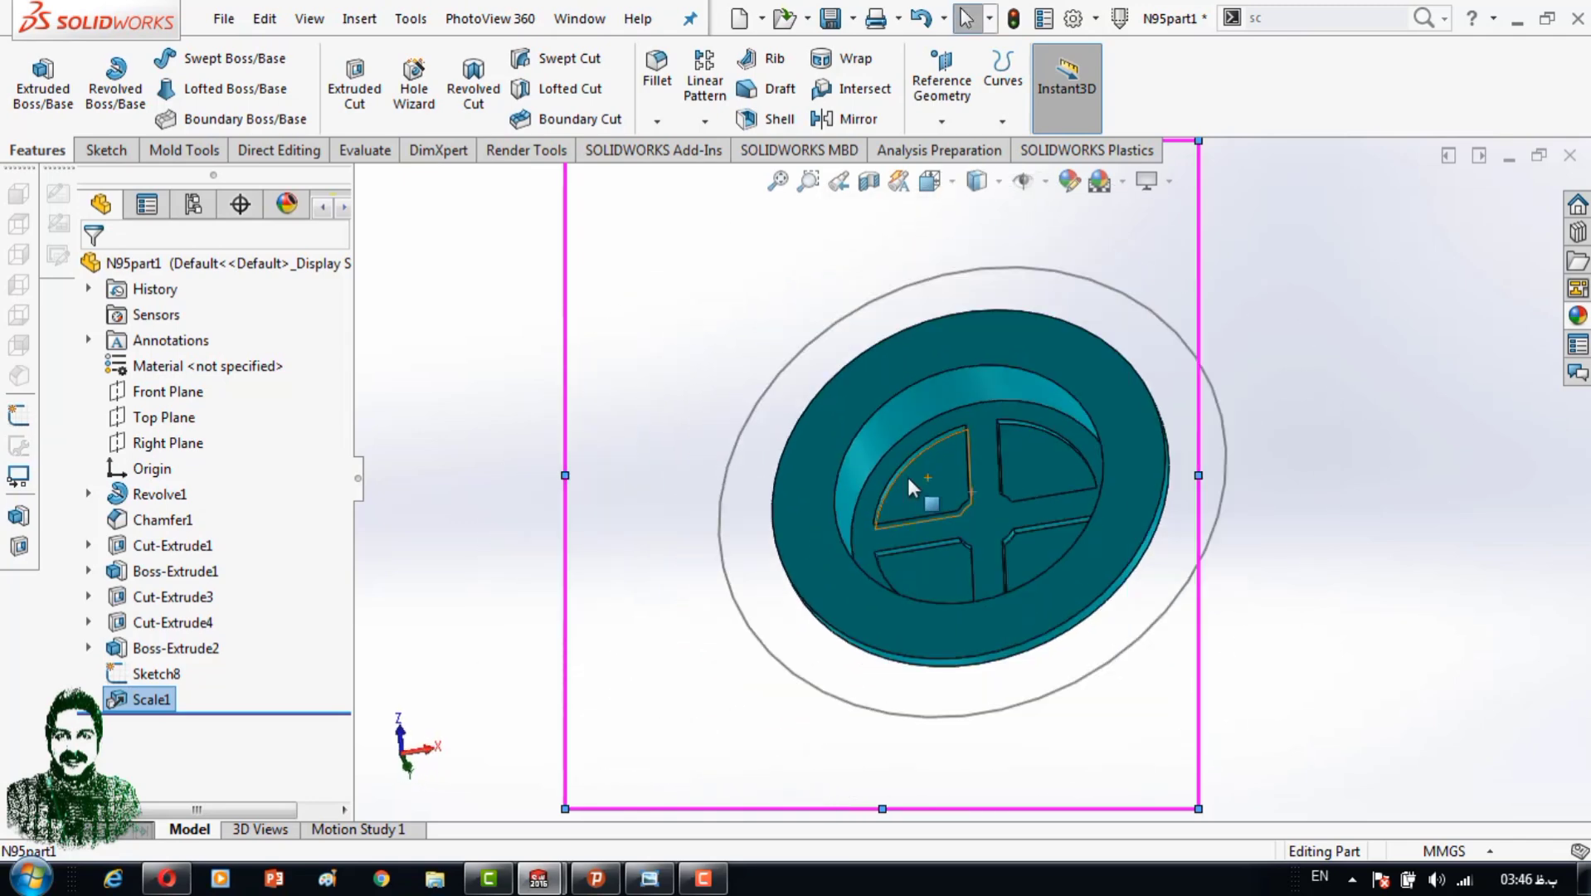
pyautogui.moveTo(455, 660)
pyautogui.mouseDown(button='middle')
pyautogui.moveTo(628, 416)
pyautogui.moveTo(825, 429)
pyautogui.mouseUp(button='middle')
pyautogui.click(825, 429)
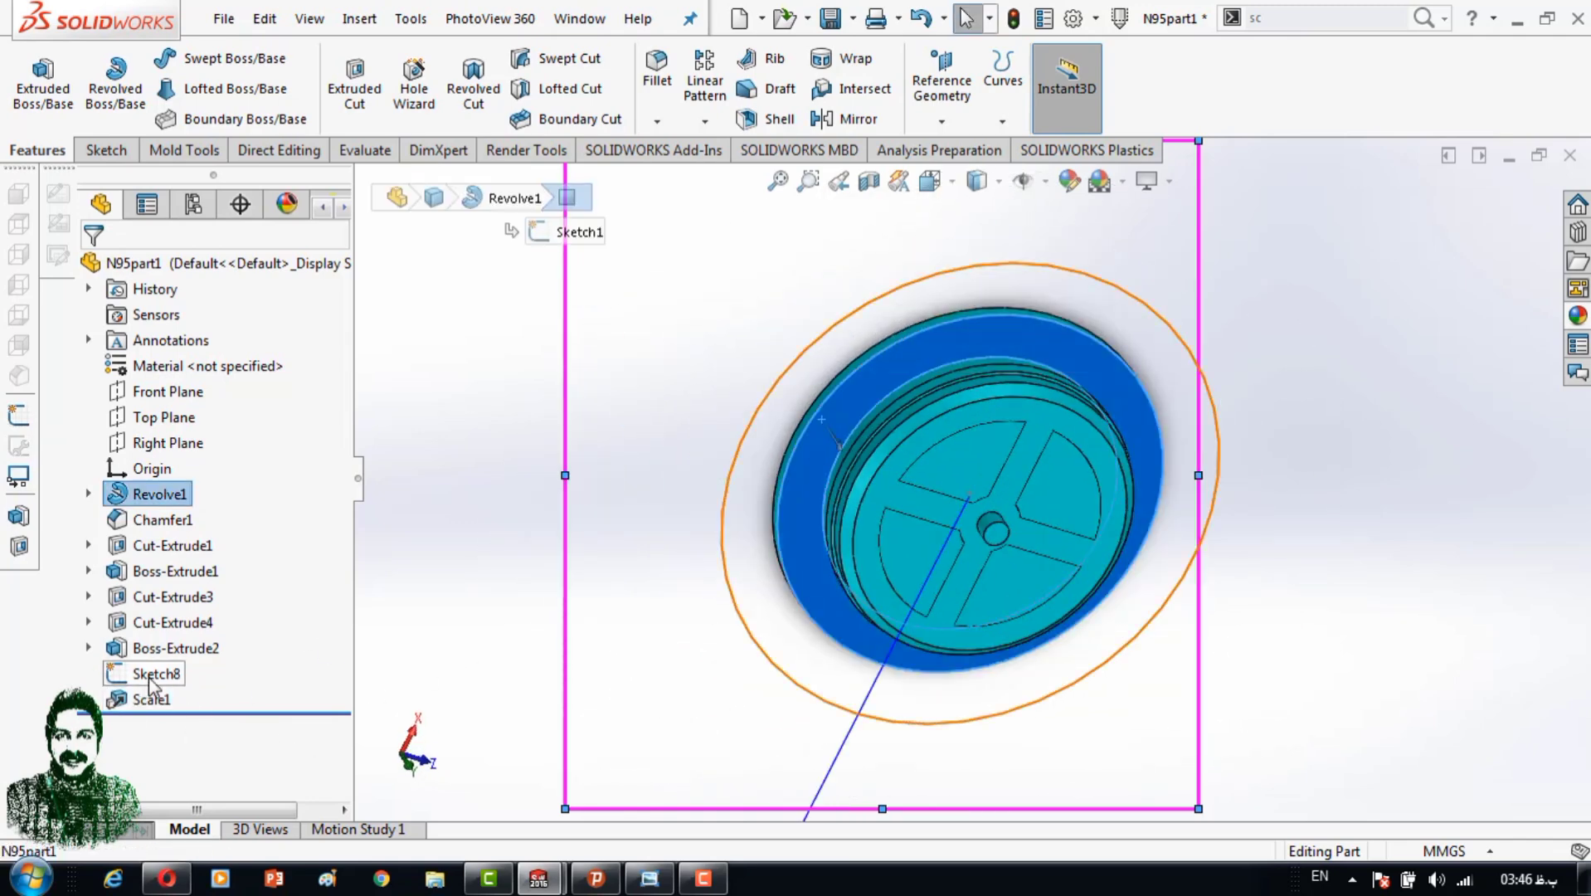
pyautogui.press('Delete')
pyautogui.hotkey('ctrl', '8')
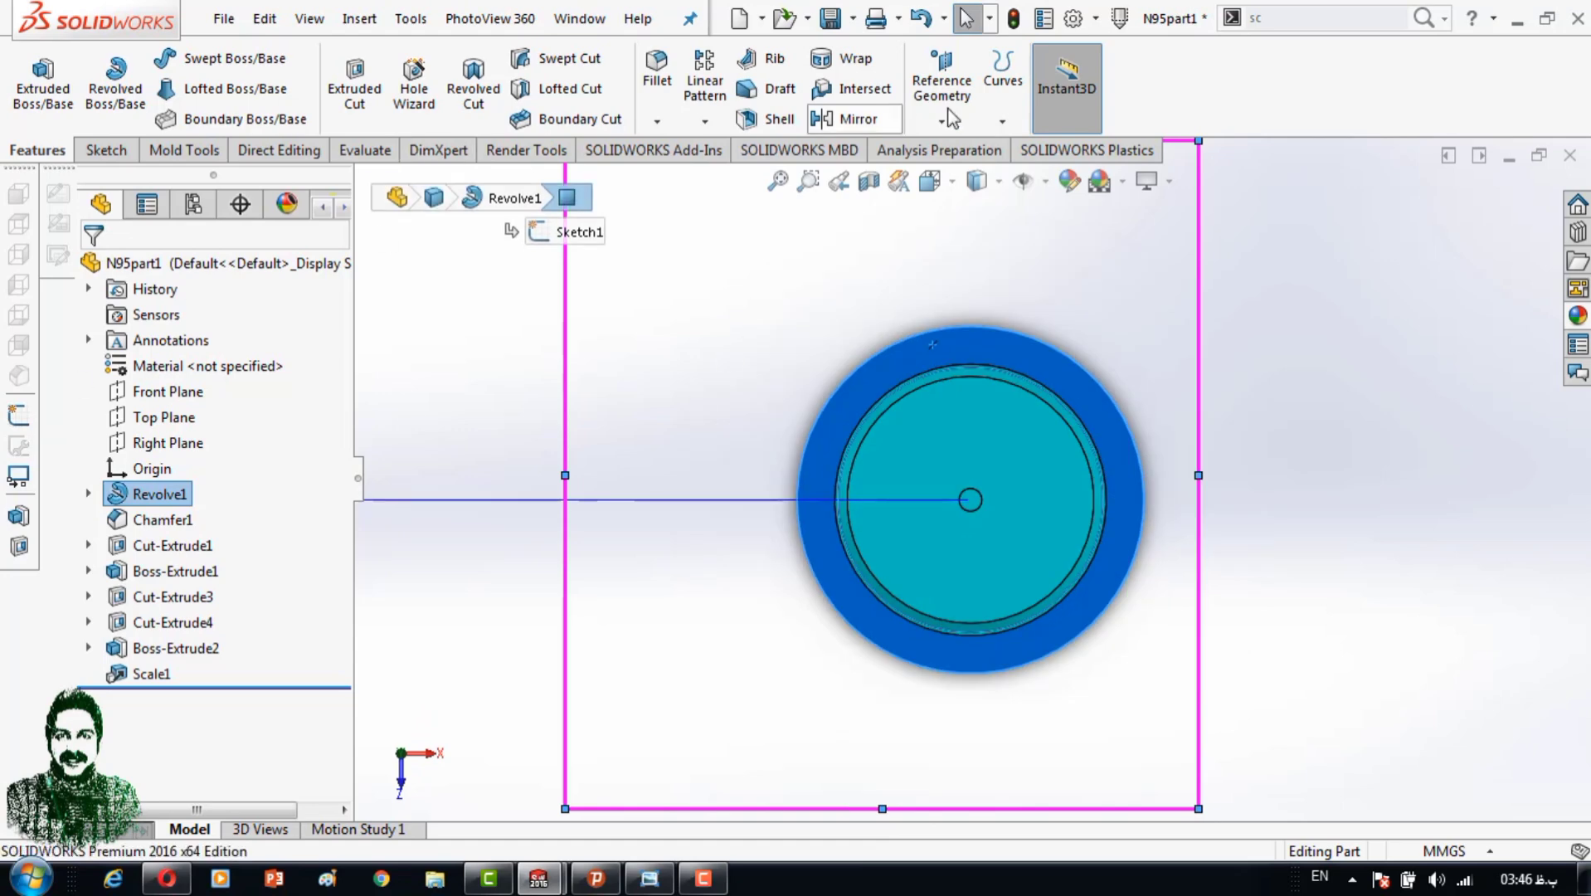
# Sketch a large circle around the cap on its face and dimension it to 50 mm diameter.
pyautogui.click(124, 143)
pyautogui.click(199, 58)
pyautogui.moveTo(970, 499); pyautogui.dragTo(1215, 498)
pyautogui.click(96, 79)
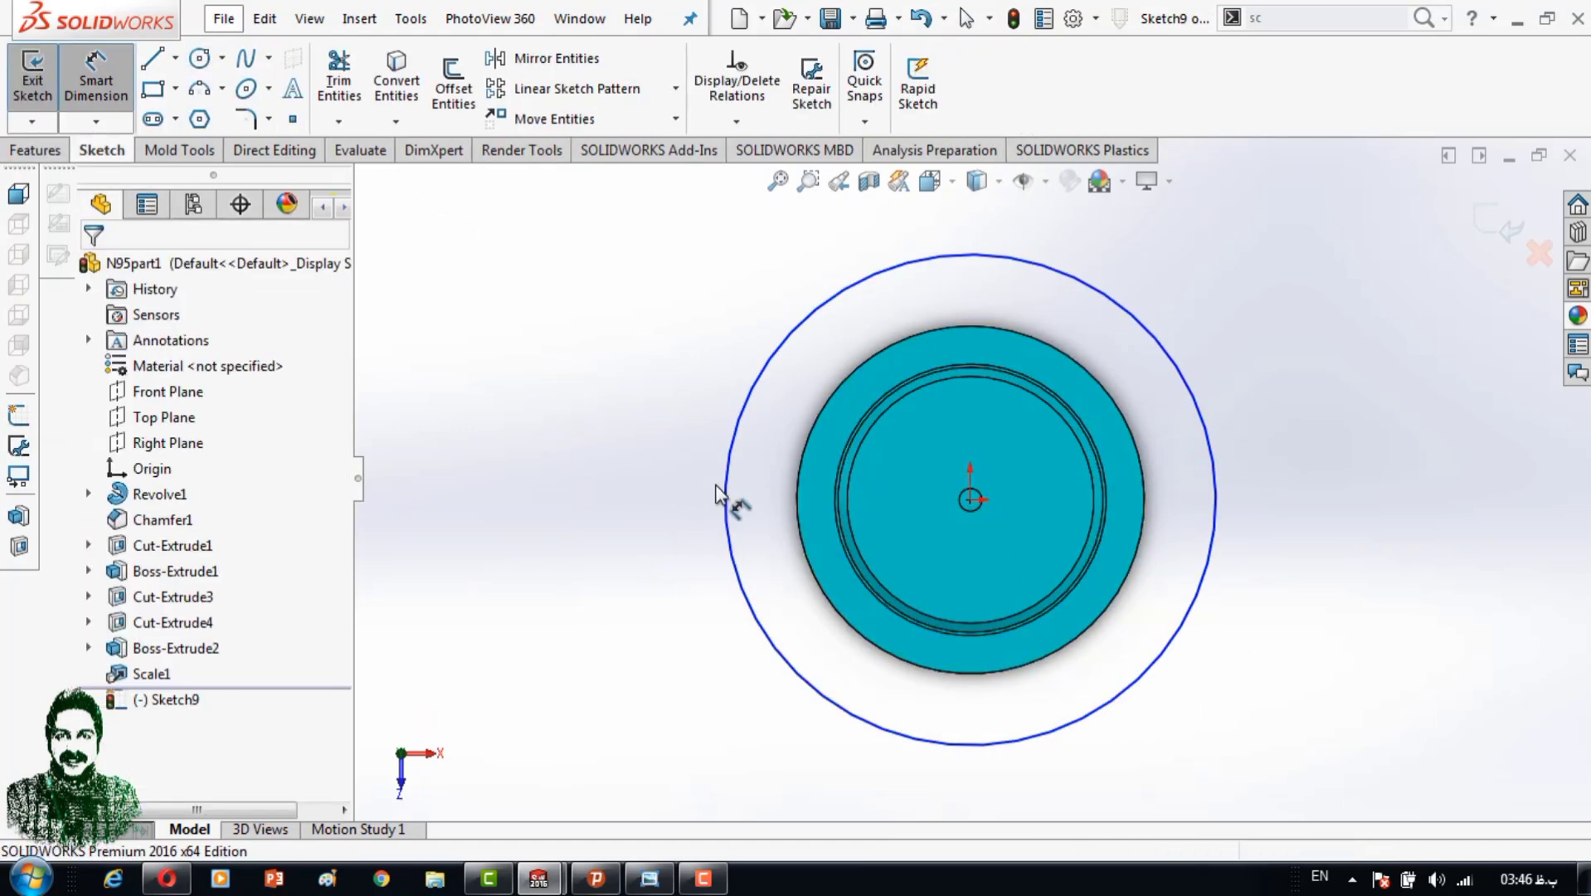
pyautogui.click(728, 498)
pyautogui.click(651, 539)
pyautogui.write('50')
pyautogui.press('Return')
# Extrude the circle into a 15 mm deep boss block.
pyautogui.click(34, 150)
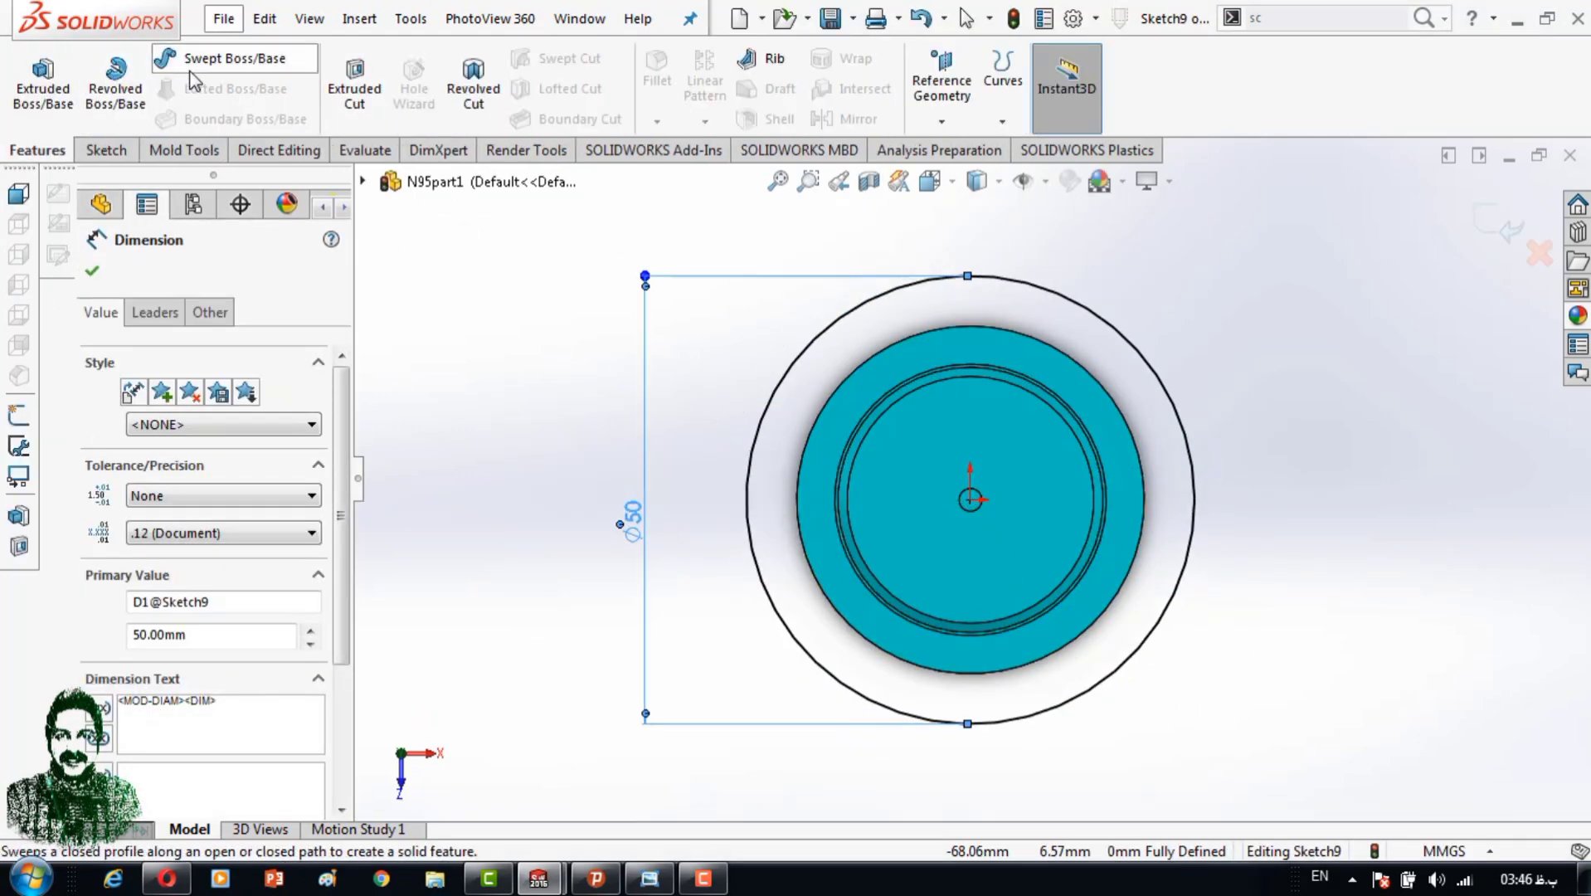
pyautogui.click(43, 79)
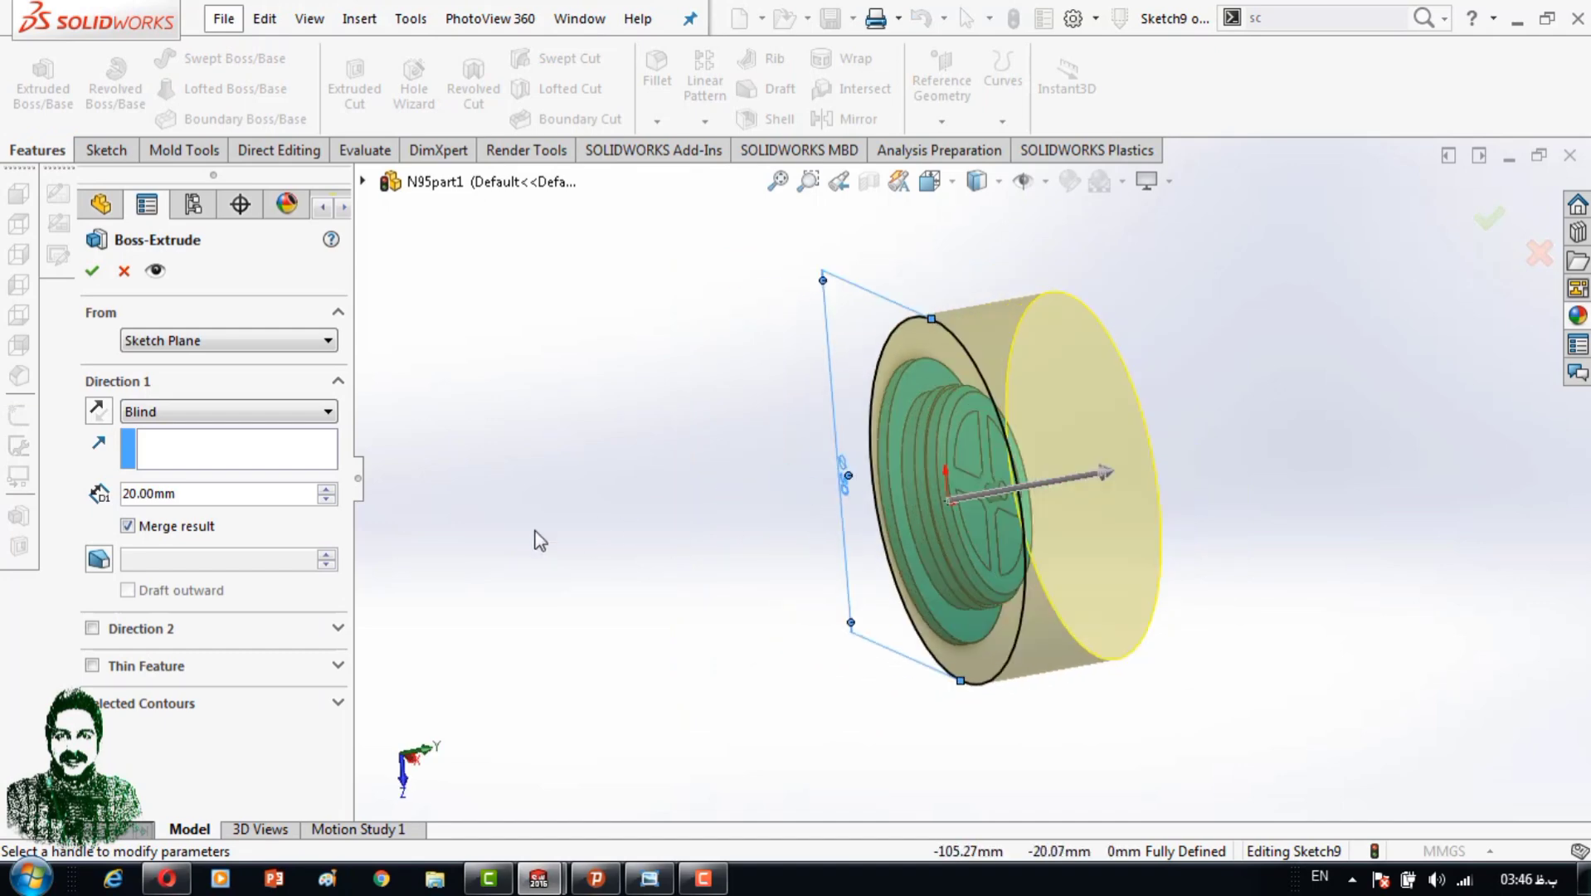
pyautogui.write('5')
pyautogui.press('Return')
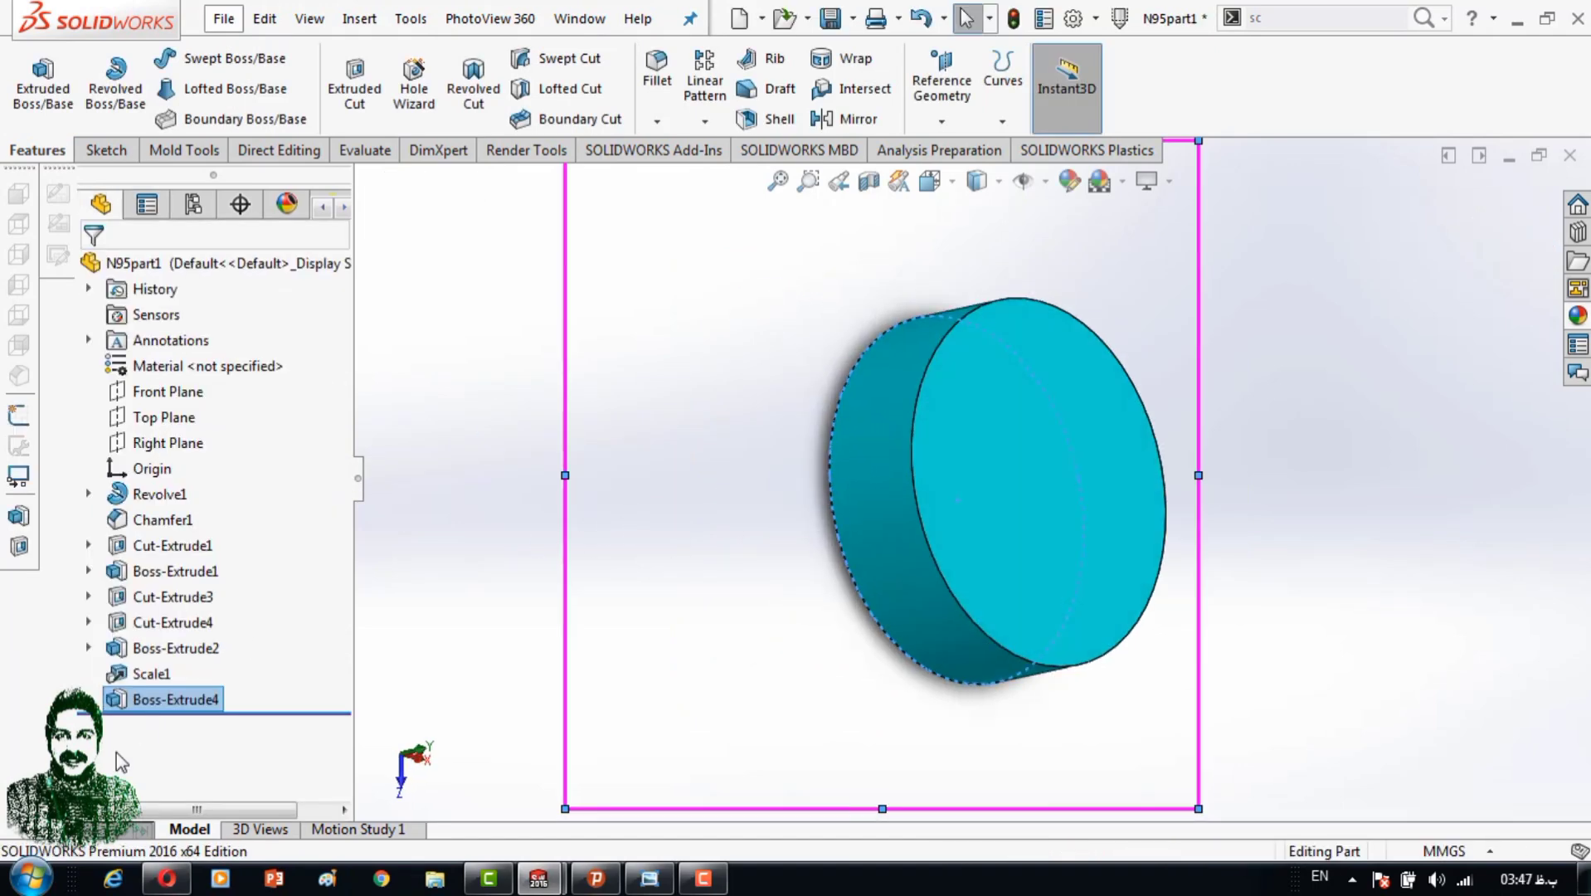
# Edit the block's sketch to change the circle diameter to 49 mm and rebuild.
pyautogui.rightClick(132, 699)
pyautogui.click(204, 346)
pyautogui.doubleClick(769, 492)
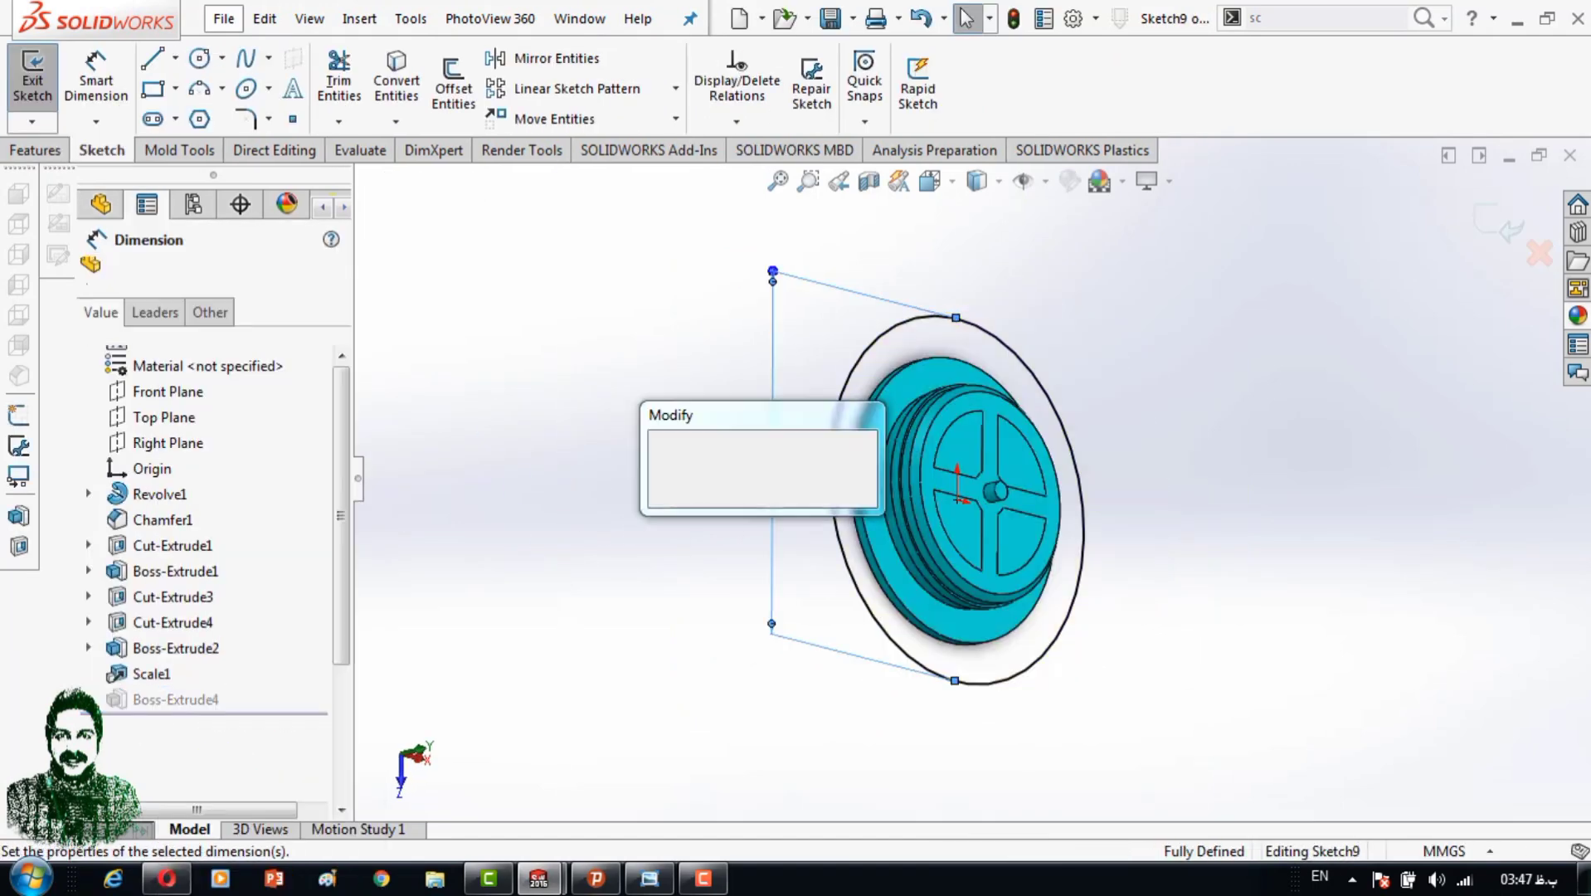
pyautogui.write('49')
pyautogui.press('Return')
pyautogui.press('Escape')
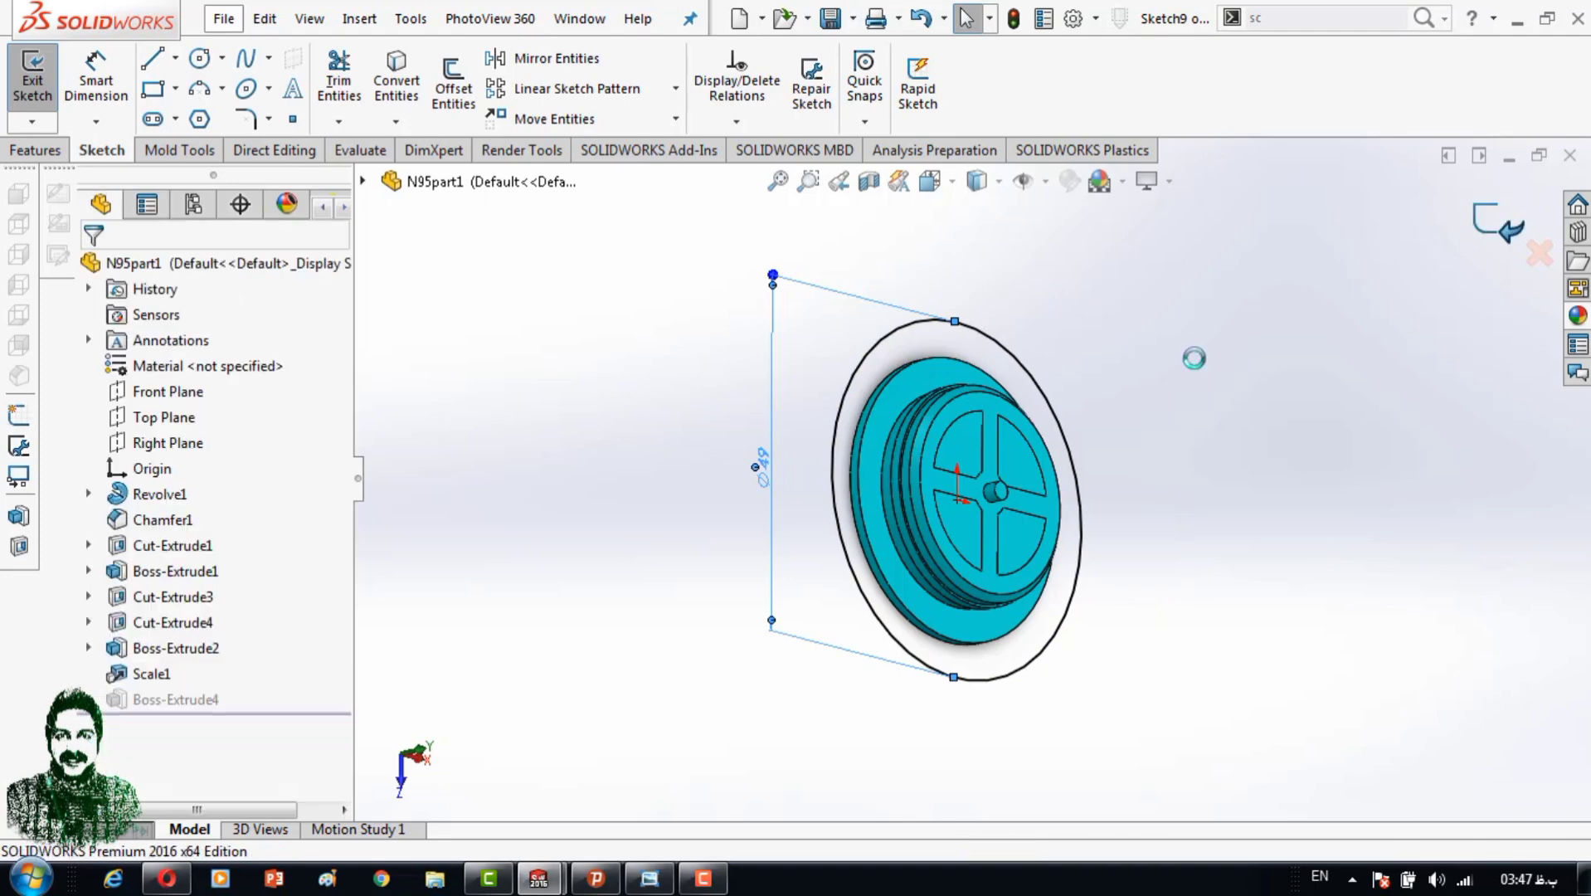
pyautogui.hotkey('ctrl', 'b')
# Re-edit Boss-Extrude4 and accept it as a separate, unmerged body.
pyautogui.rightClick(133, 699)
pyautogui.click(202, 346)
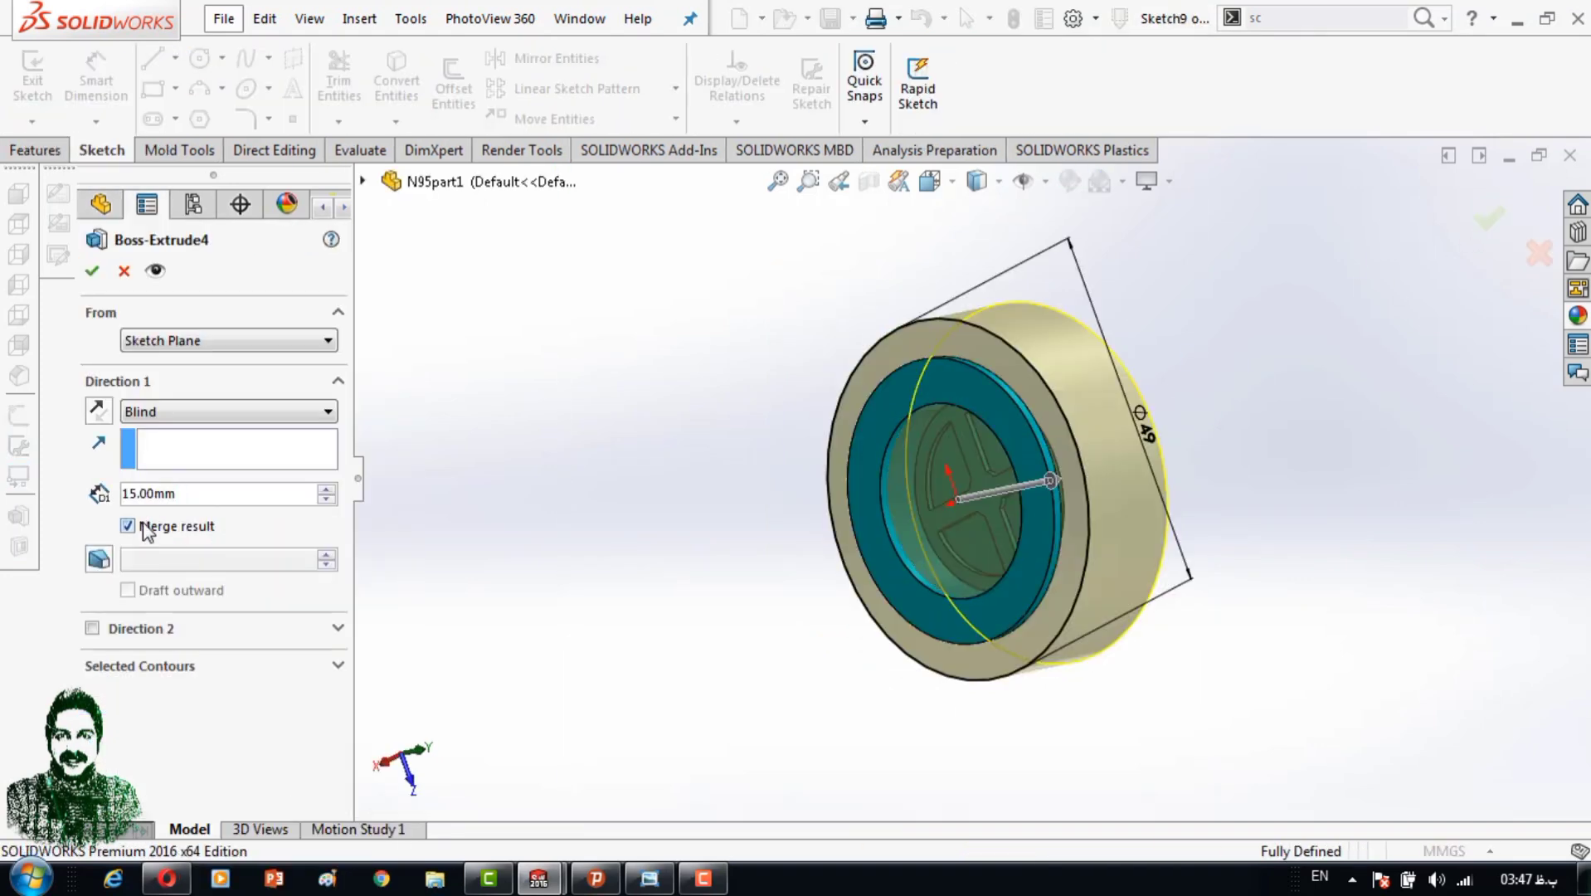
pyautogui.press('Return')
# Add an Indent feature cutting the cap's shape into the Boss-Extrude4 block.
pyautogui.write('in')
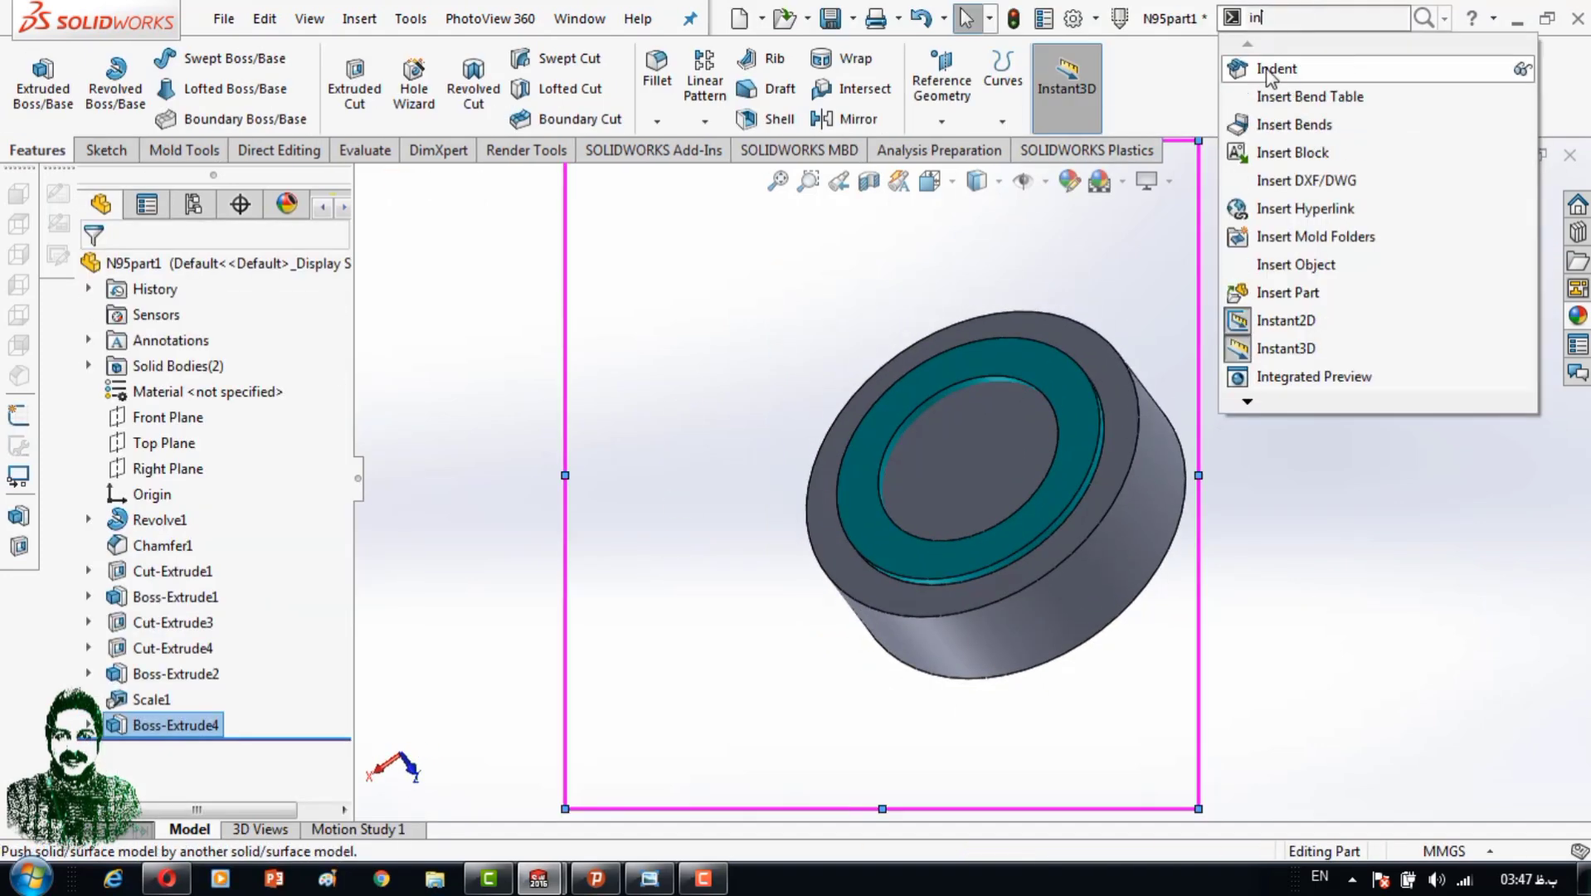
pyautogui.click(1269, 56)
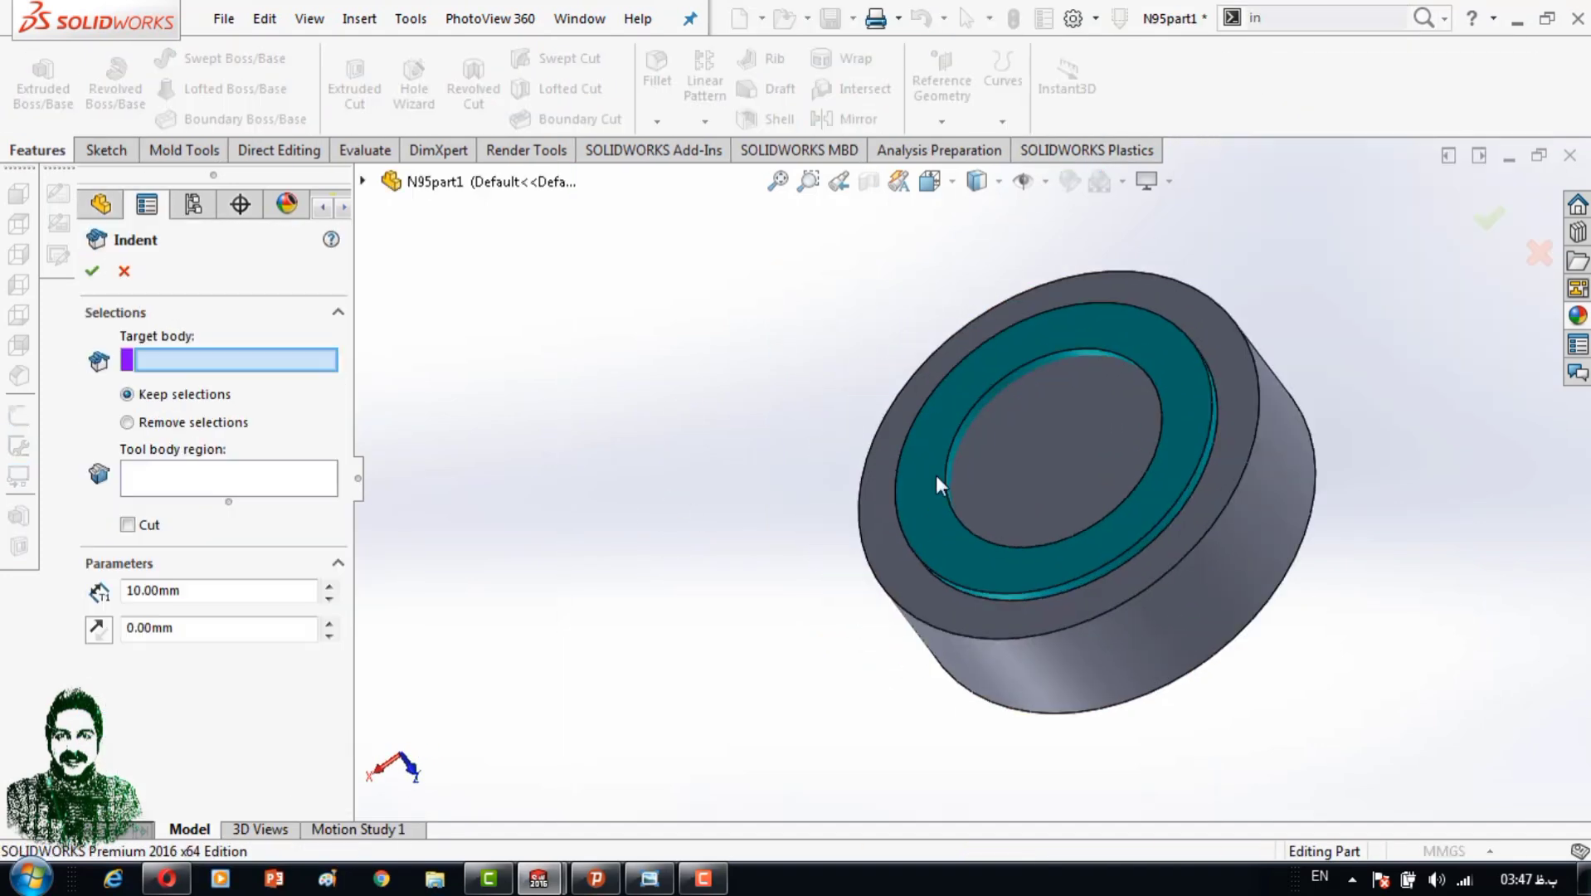
pyautogui.click(127, 526)
pyautogui.press('Return')
# Isolate the block body and section it to inspect the indent cut.
pyautogui.rightClick(1144, 532)
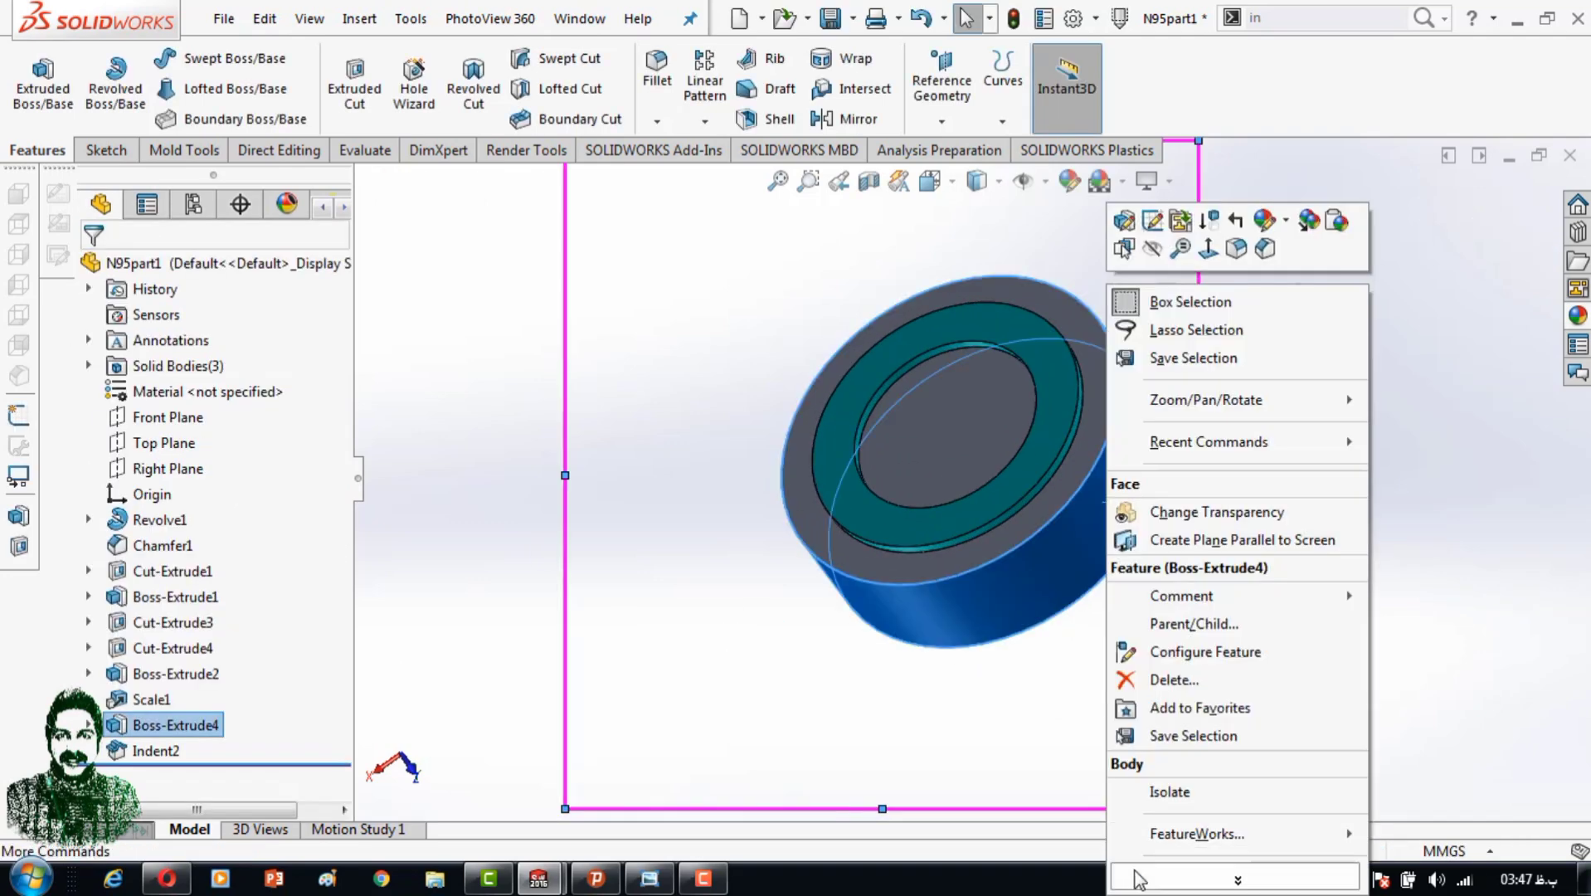
pyautogui.click(1157, 791)
pyautogui.click(868, 181)
pyautogui.moveTo(1296, 336)
pyautogui.mouseDown(button='middle')
pyautogui.moveTo(1052, 498)
pyautogui.moveTo(1060, 469)
pyautogui.moveTo(959, 590)
pyautogui.moveTo(1029, 519)
pyautogui.moveTo(1018, 536)
pyautogui.moveTo(1059, 513)
pyautogui.moveTo(994, 543)
pyautogui.moveTo(951, 448)
pyautogui.mouseUp(button='middle')
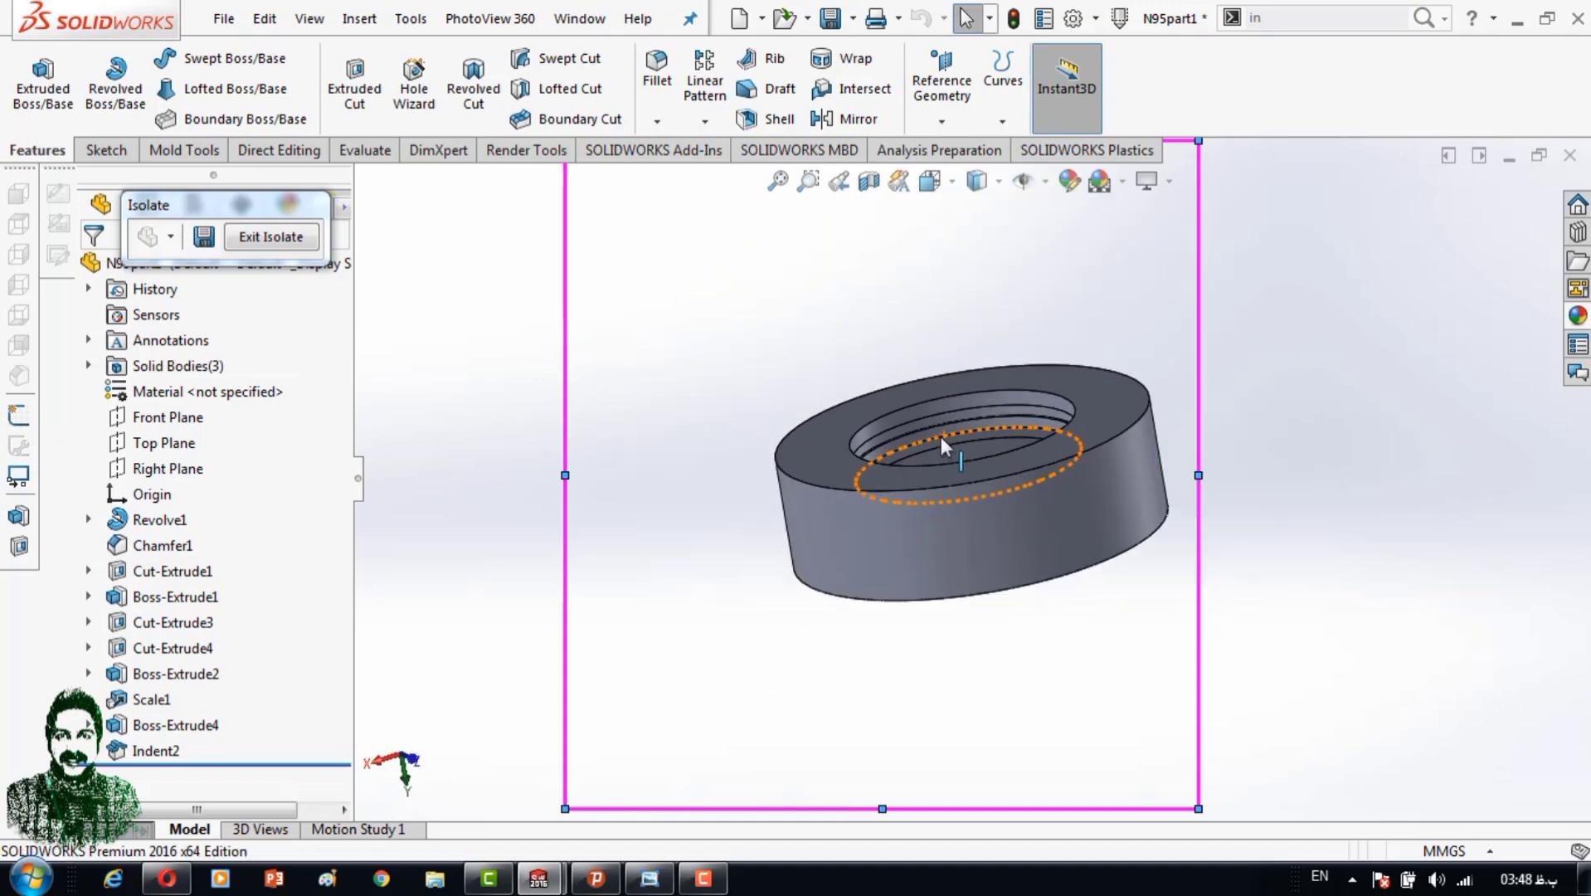
# Show all bodies again and start a Move Face offset on the inner circular top face.
pyautogui.click(271, 236)
pyautogui.click(1070, 477)
pyautogui.click(246, 157)
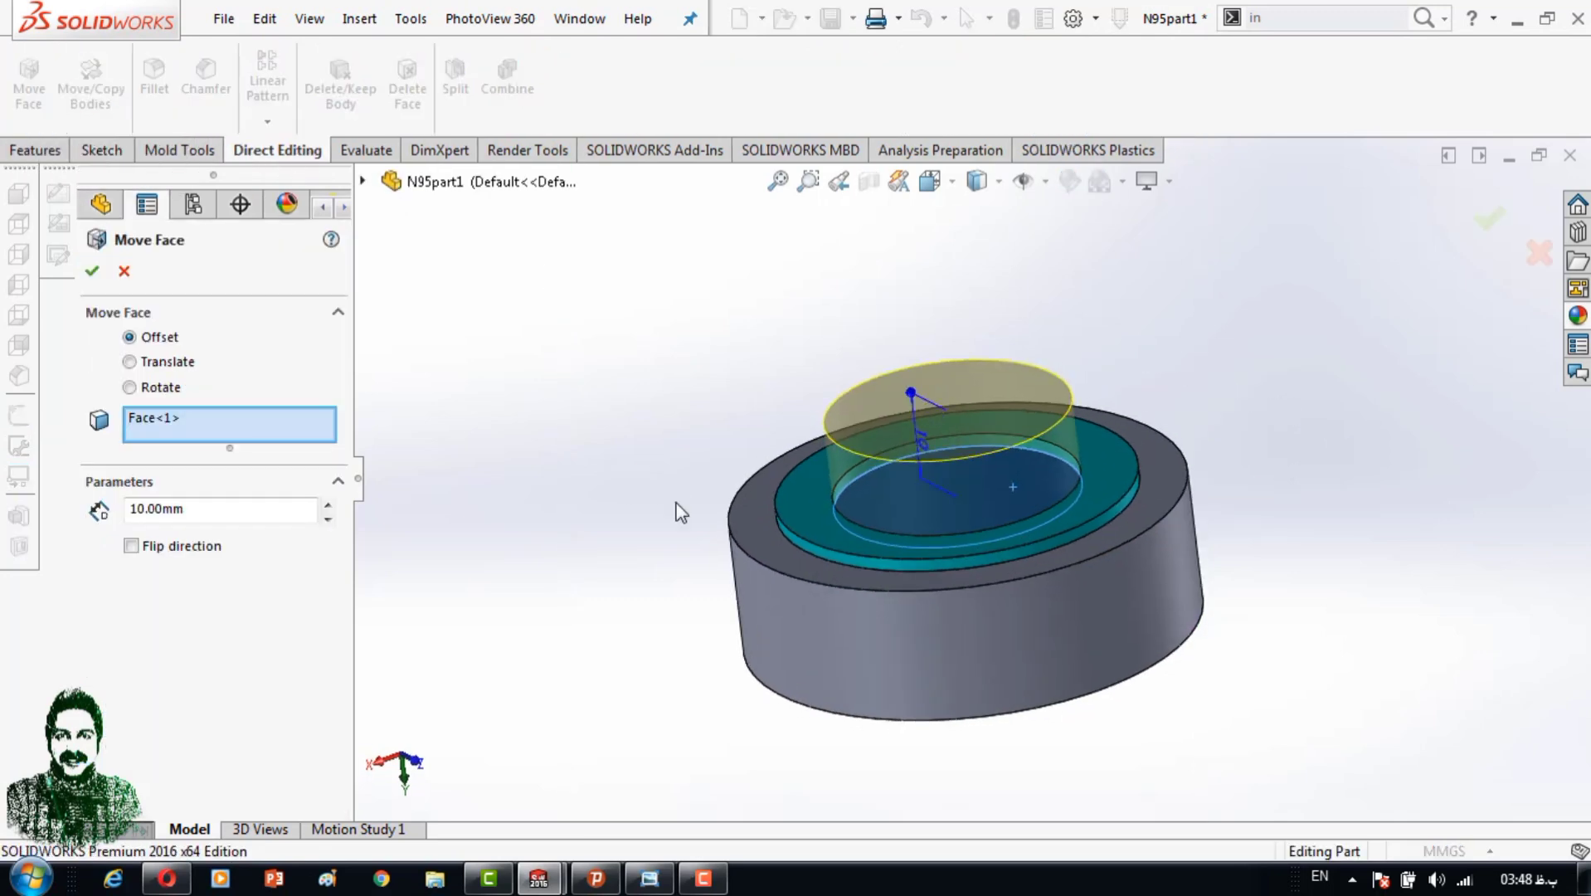
# Apply the face offset and sketch an origin-centred, full-diameter circle on the cap's top face.
pyautogui.scroll(-3, 932, 506)
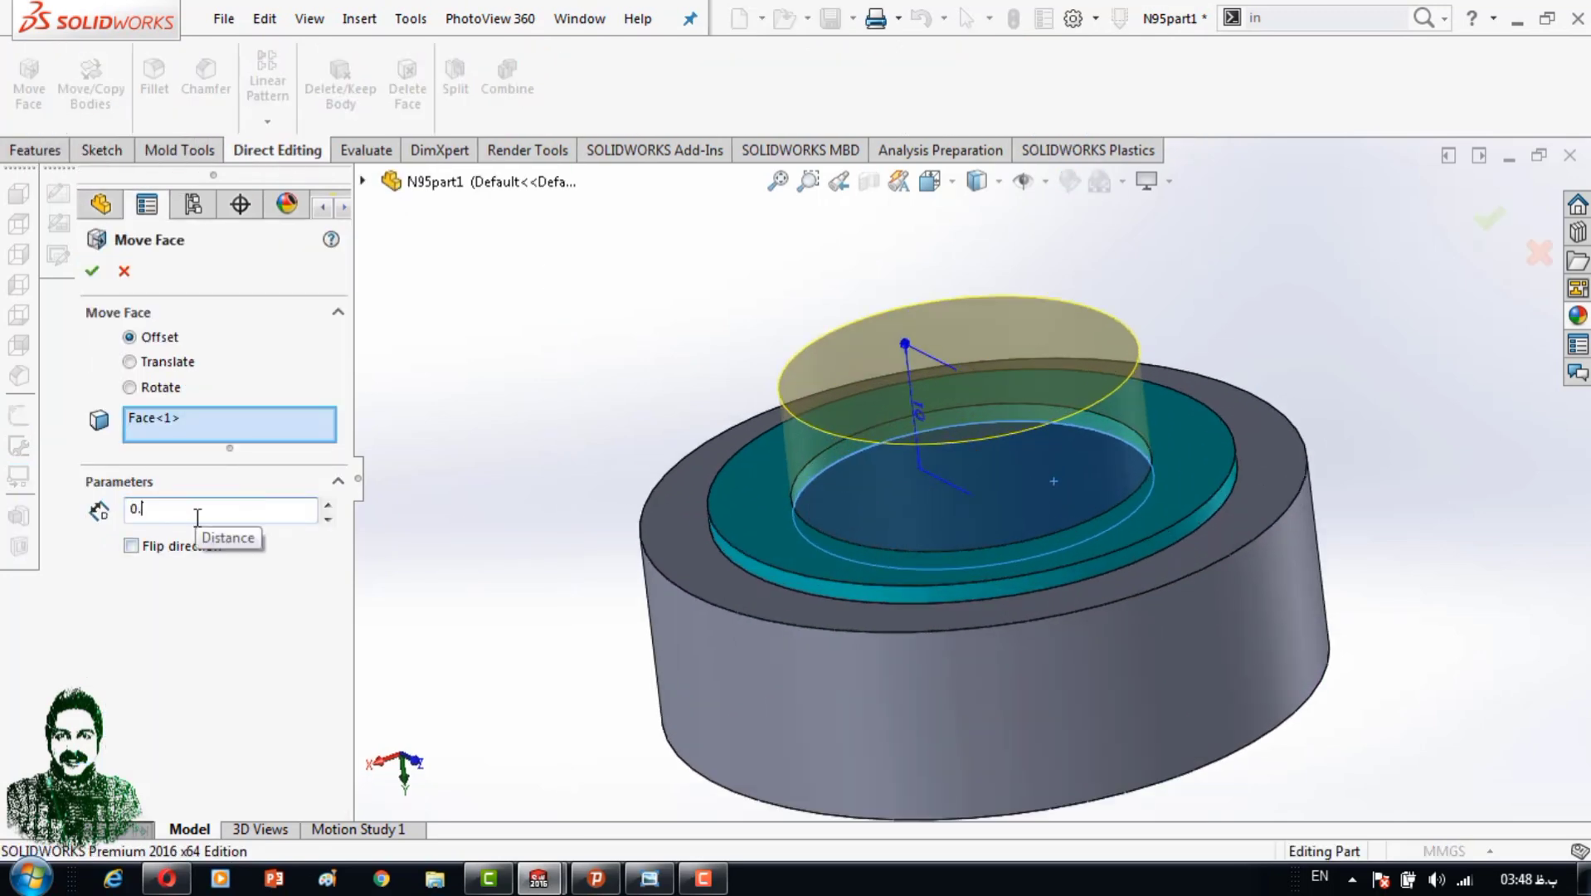
pyautogui.write('05')
pyautogui.press('Return')
pyautogui.click(929, 514)
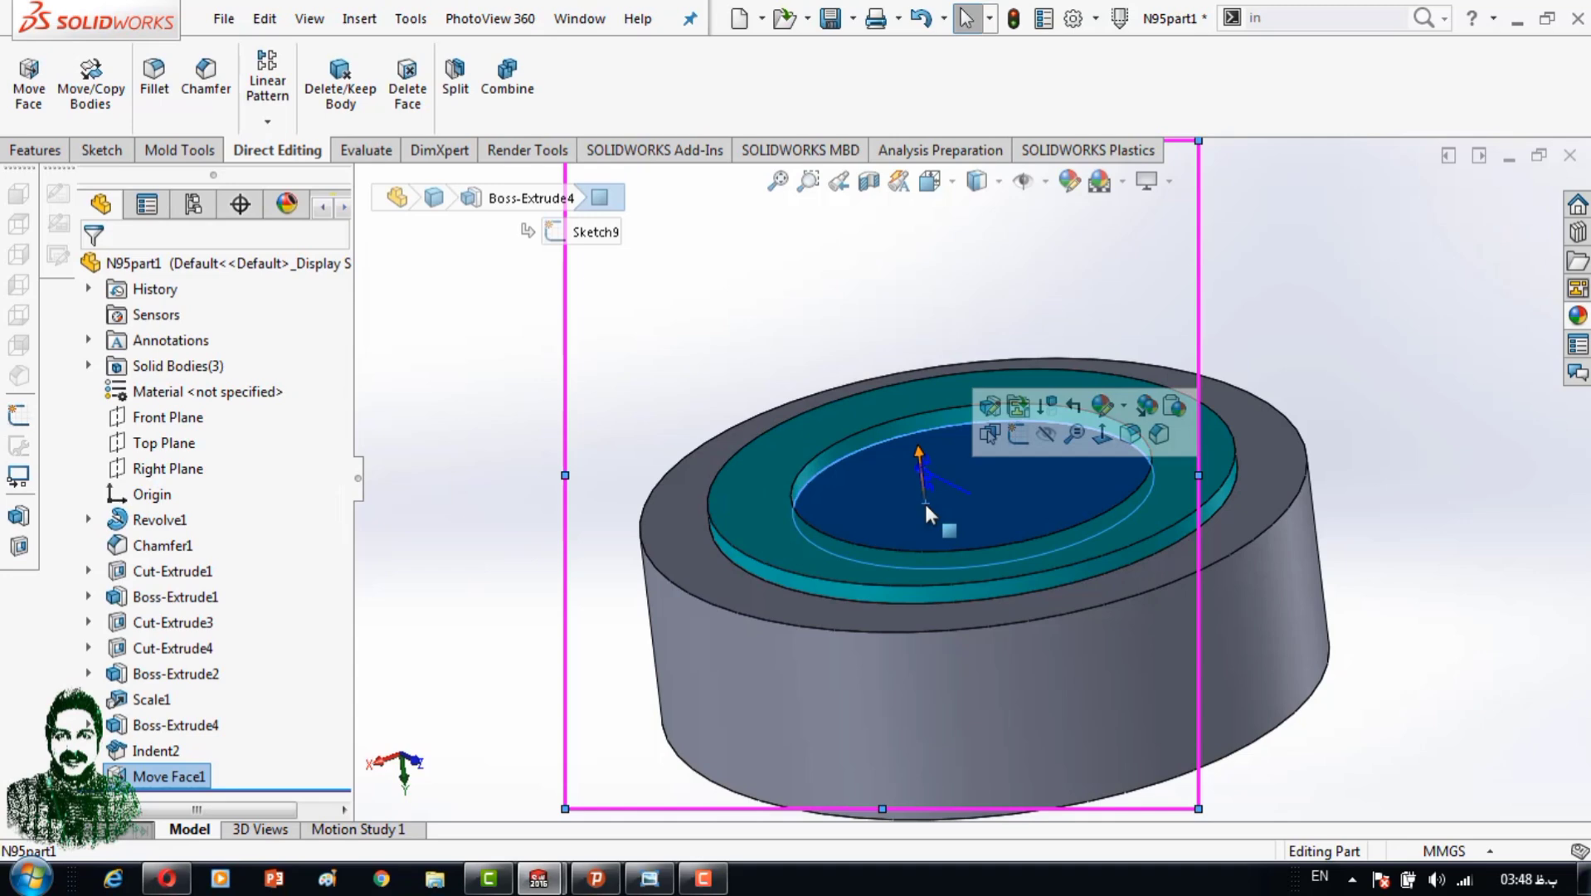
pyautogui.press('space')
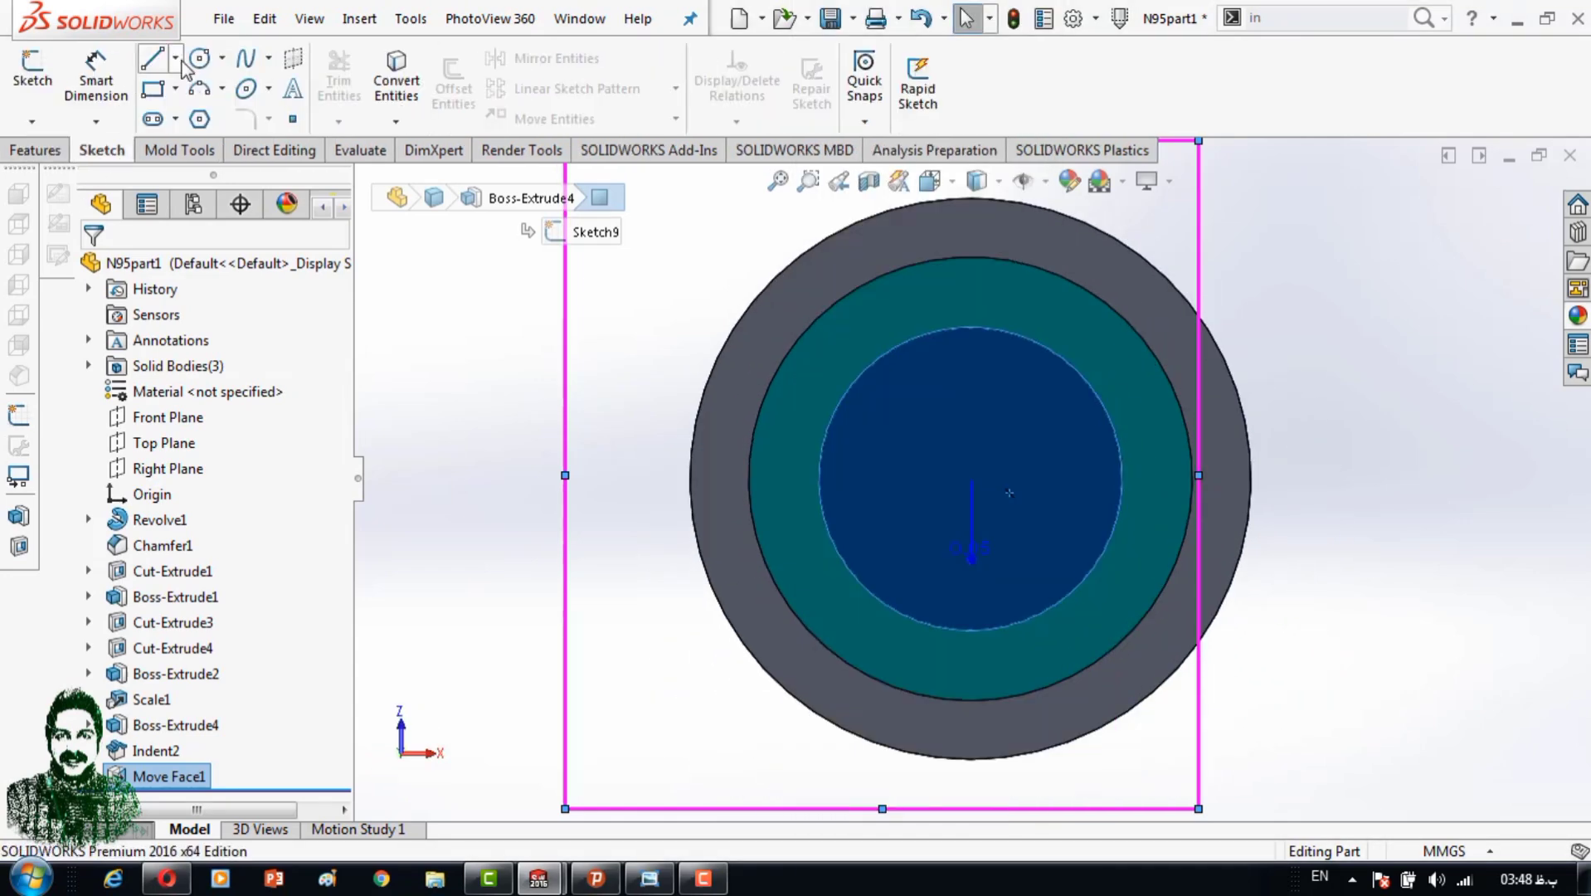
pyautogui.click(971, 479)
pyautogui.click(1250, 452)
# Extrude the circle 10 mm, scoped to affect only the Move Face1 body.
pyautogui.press('e')
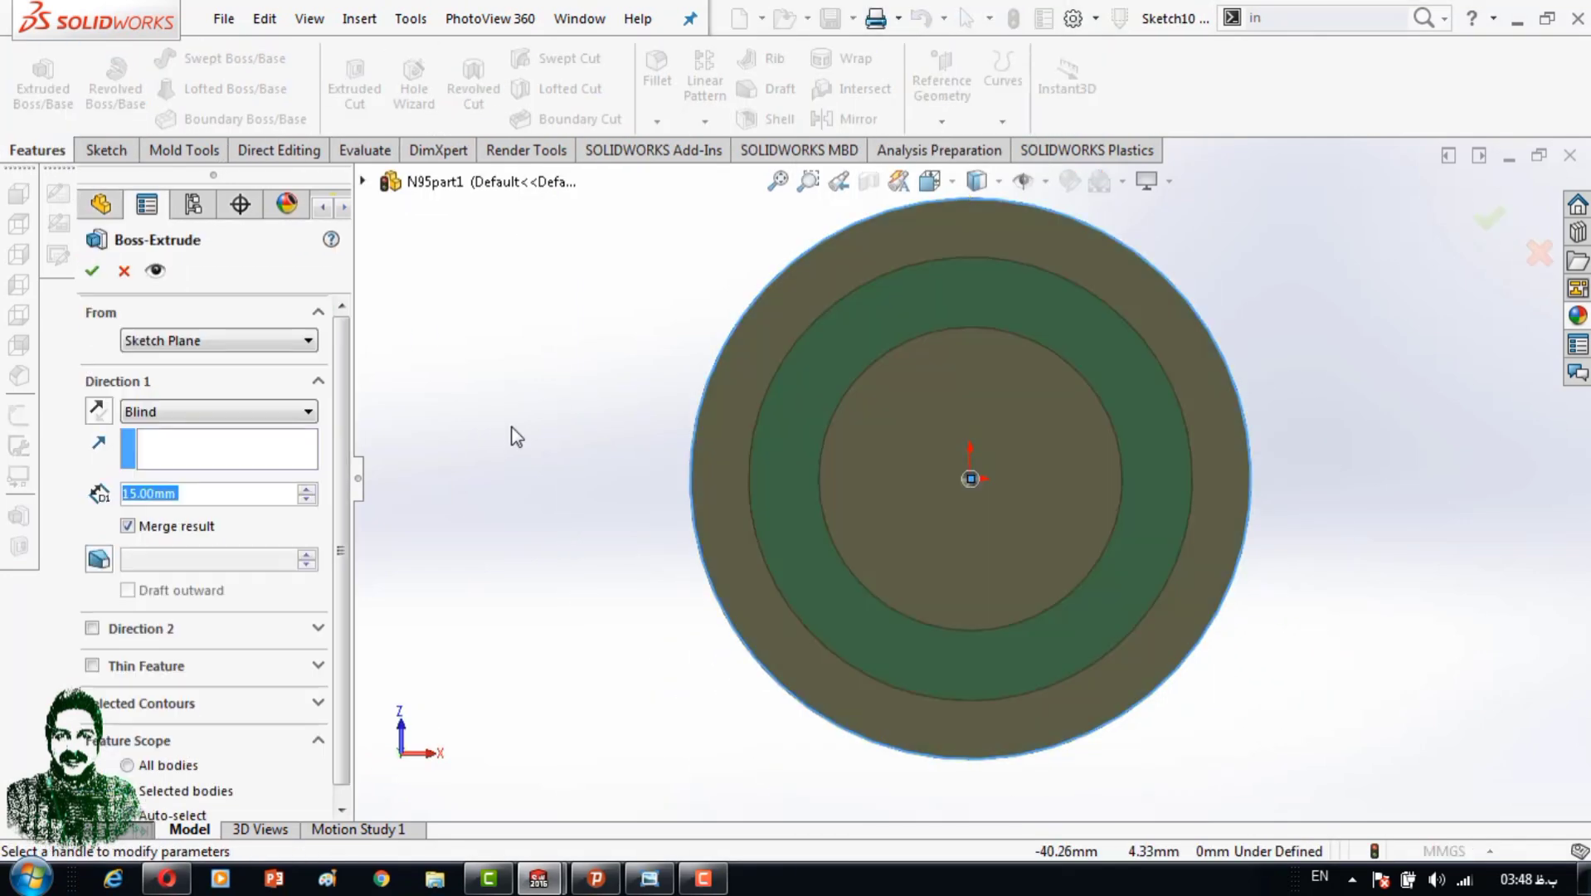
pyautogui.click(240, 495)
pyautogui.write('10')
pyautogui.press('Return')
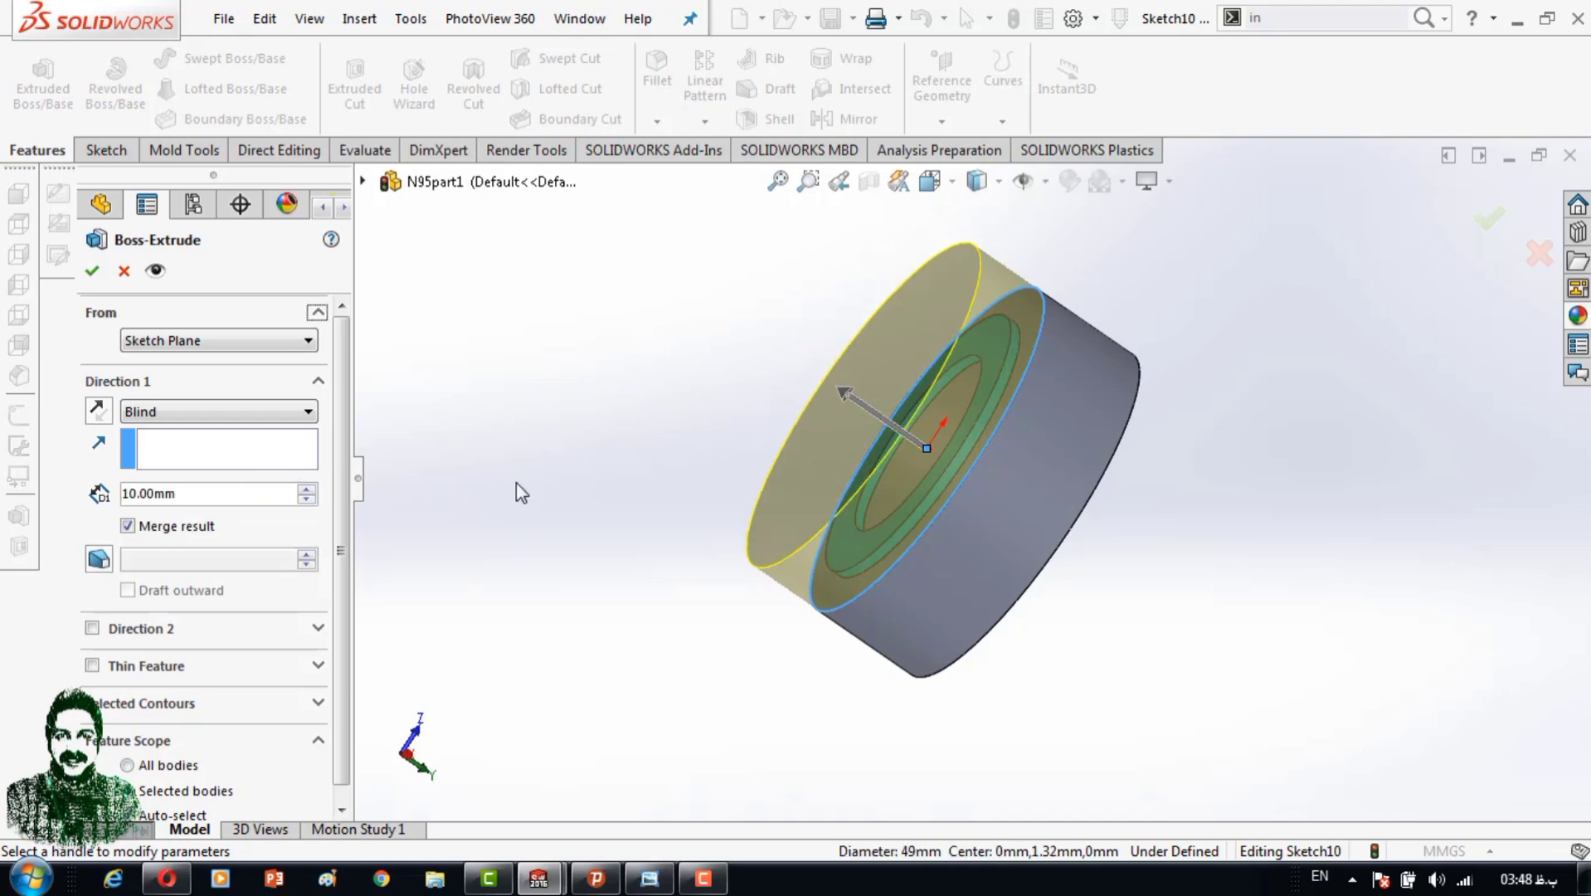
pyautogui.moveTo(920, 380); pyautogui.dragTo(991, 511, button='middle')
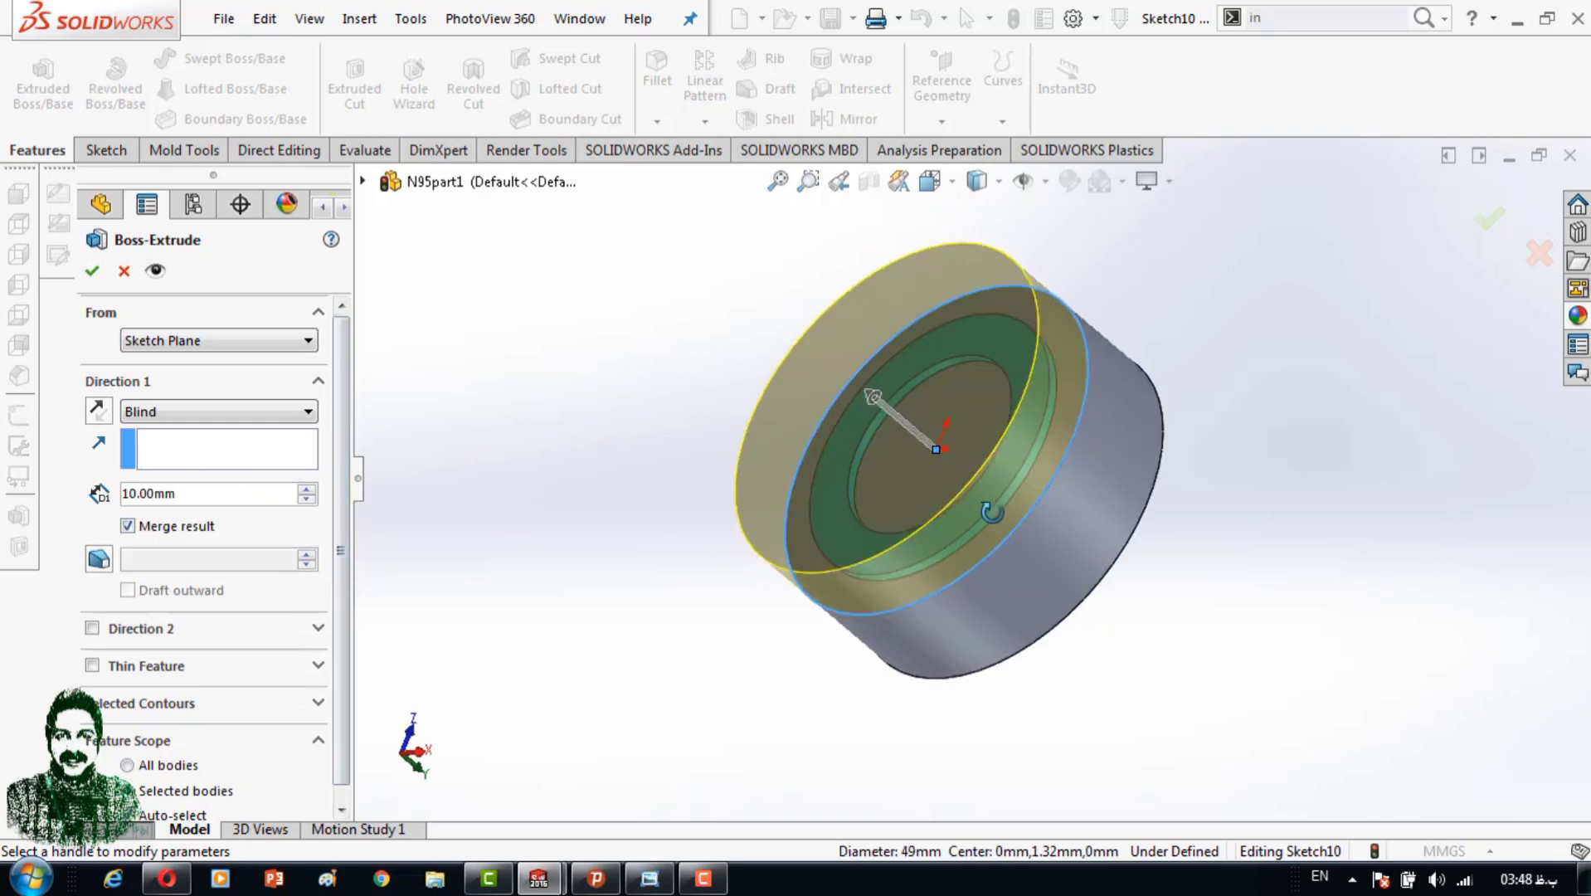
pyautogui.scroll(-2, 344, 647)
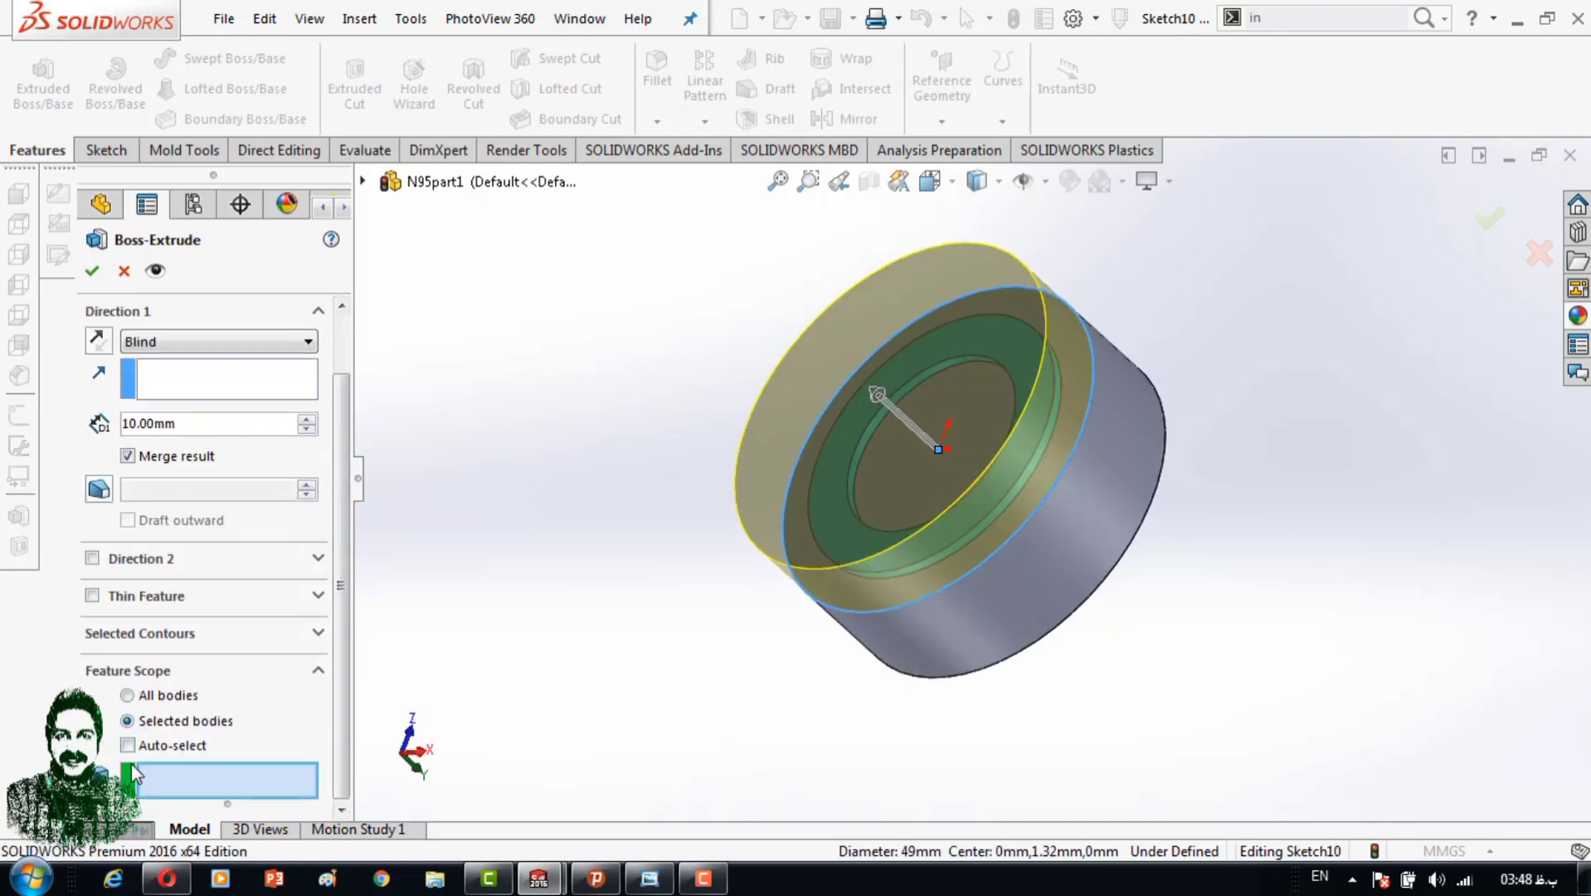
pyautogui.click(962, 448)
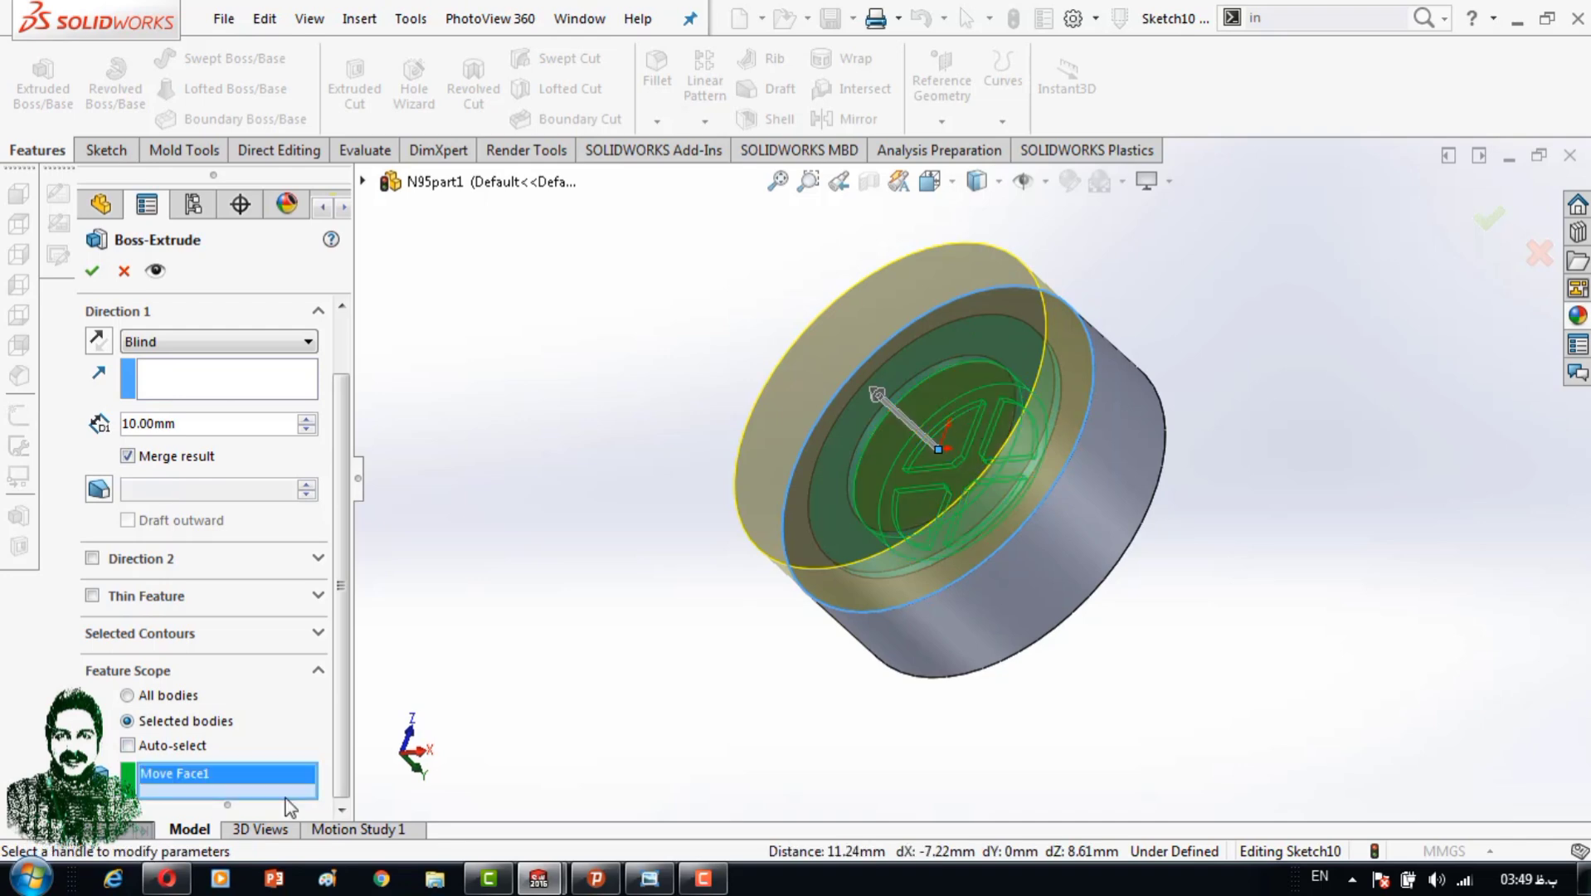
pyautogui.moveTo(962, 448); pyautogui.dragTo(922, 464, button='middle')
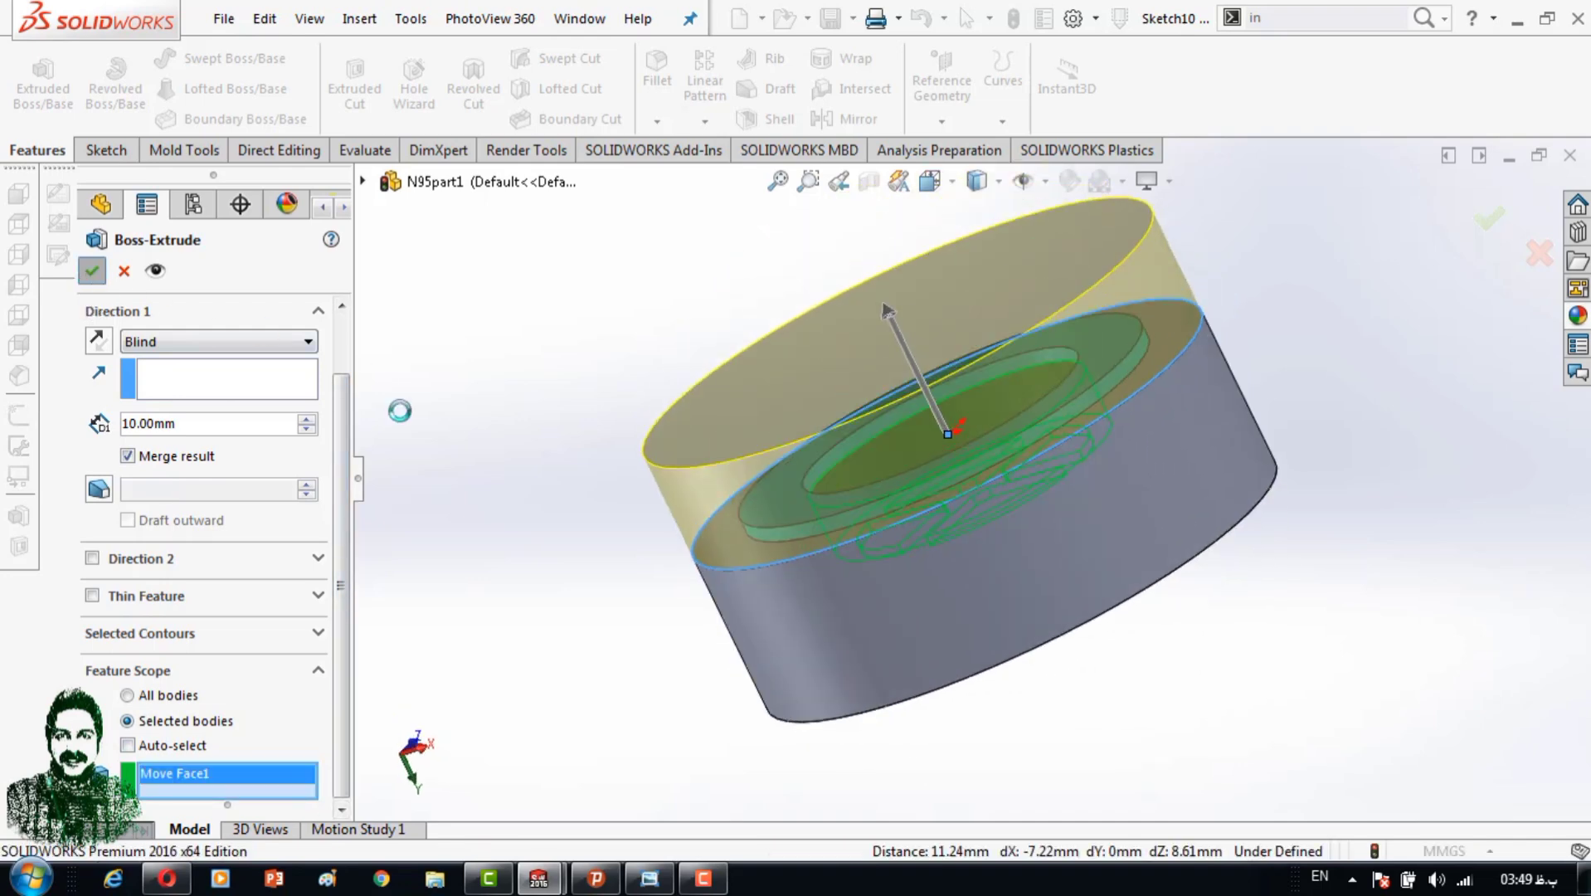
pyautogui.scroll(-5, 1061, 425)
# Inspect the new cylinder and isolate the body with the cross-shaped indent.
pyautogui.scroll(-2, 1062, 424)
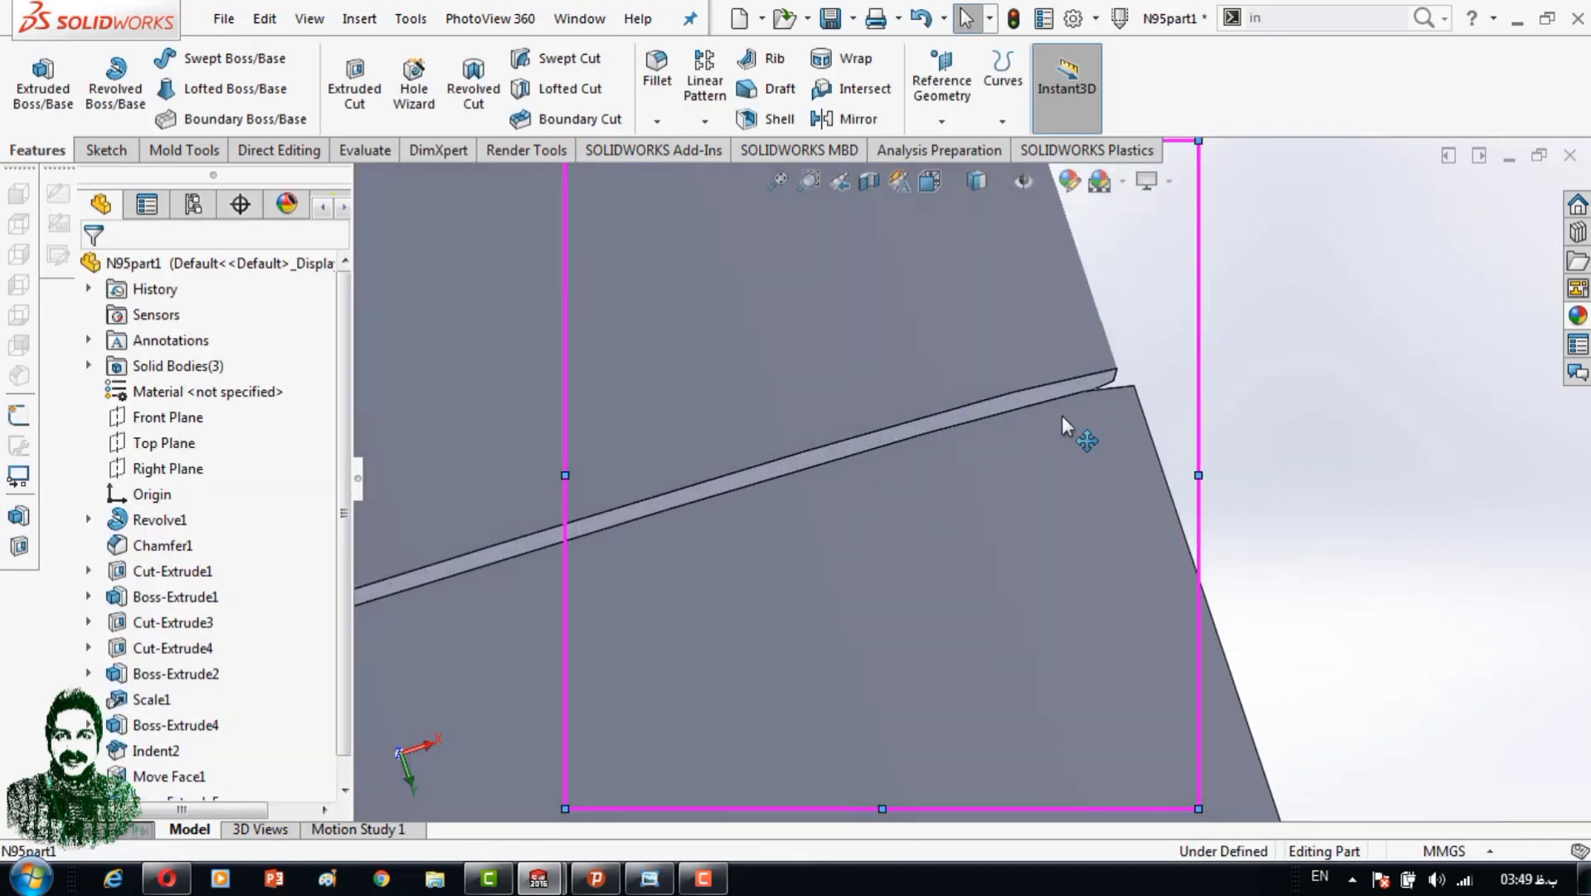
pyautogui.moveTo(1063, 417); pyautogui.dragTo(1064, 388, button='middle')
pyautogui.moveTo(1031, 461); pyautogui.dragTo(954, 487, button='middle')
pyautogui.rightClick(813, 498)
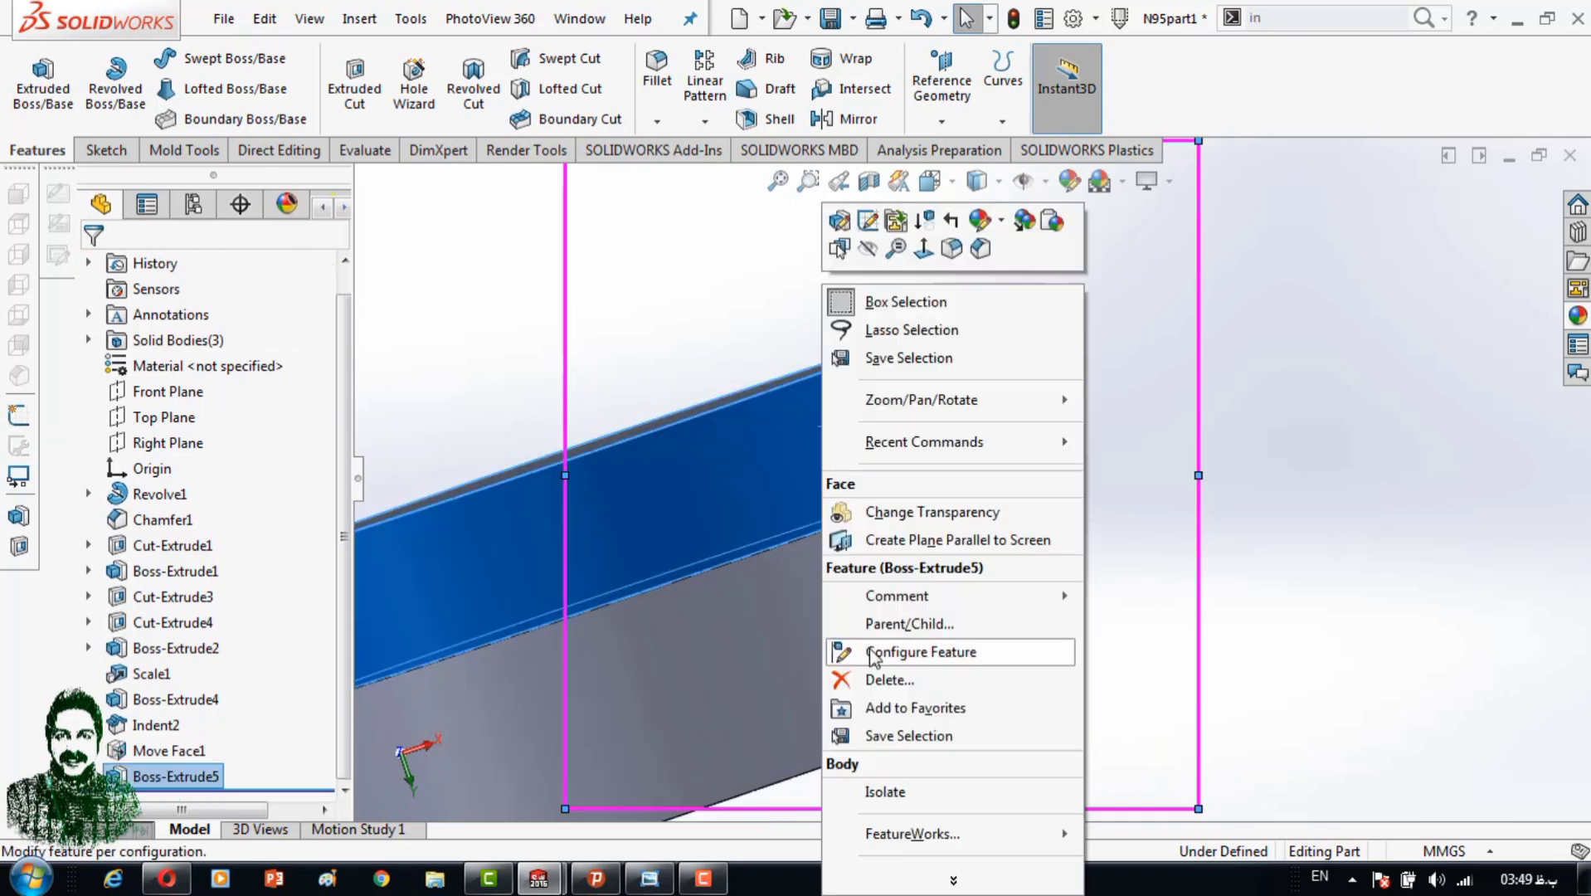
pyautogui.click(865, 788)
pyautogui.moveTo(912, 682)
pyautogui.mouseDown(button='middle')
pyautogui.moveTo(966, 469)
pyautogui.moveTo(816, 526)
pyautogui.mouseUp(button='middle')
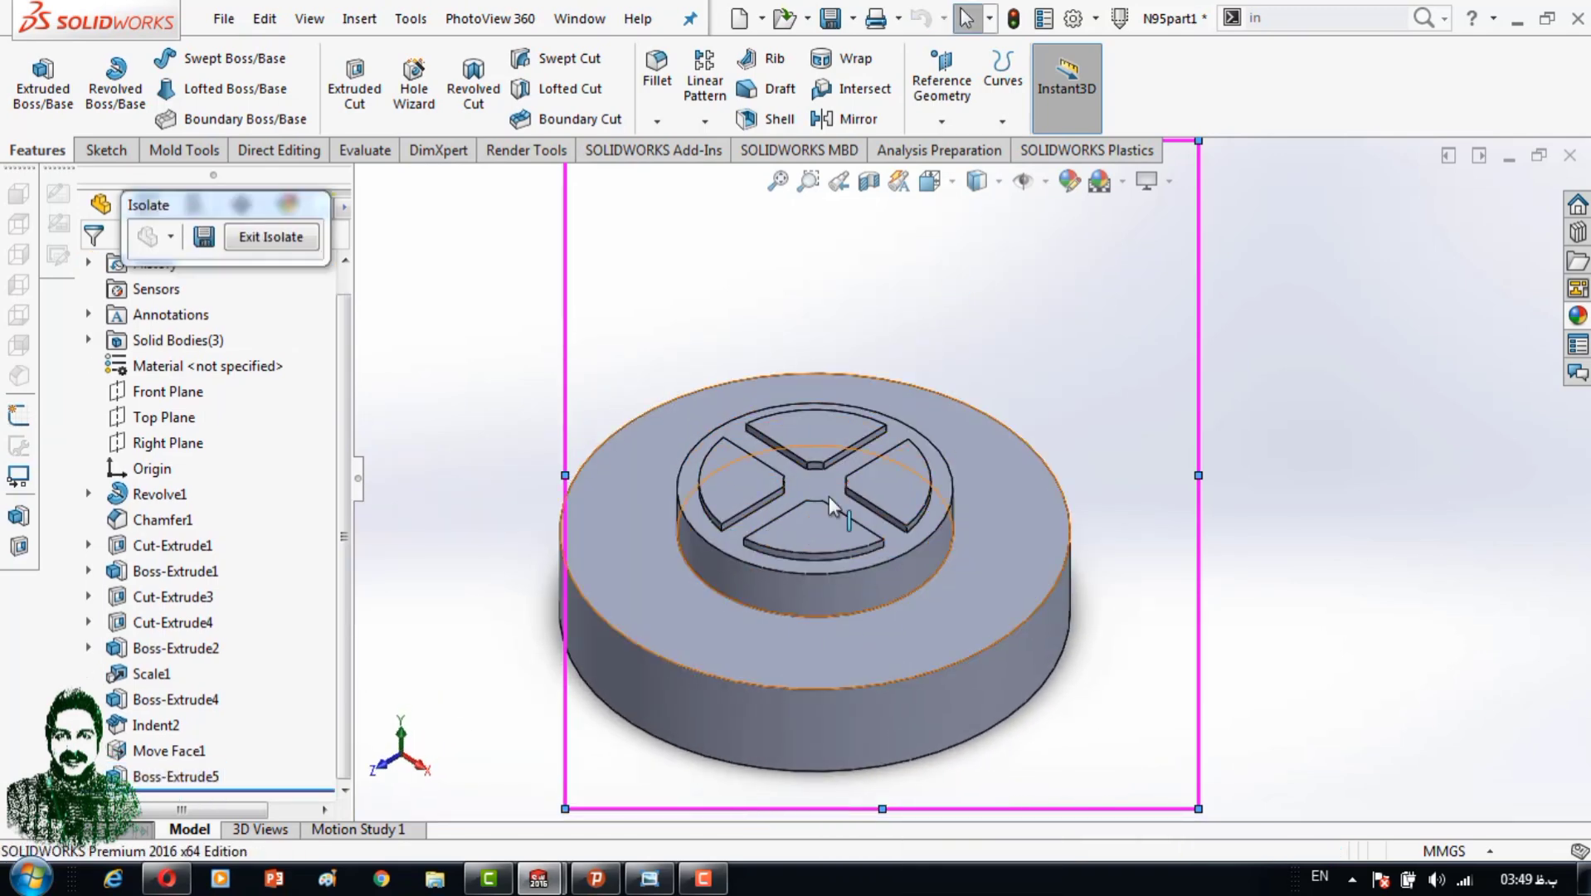
pyautogui.scroll(3, 881, 497)
# On the indent face, viewed normal, sketch an origin-centred circle enclosing the cross.
pyautogui.click(1028, 402)
pyautogui.press('space')
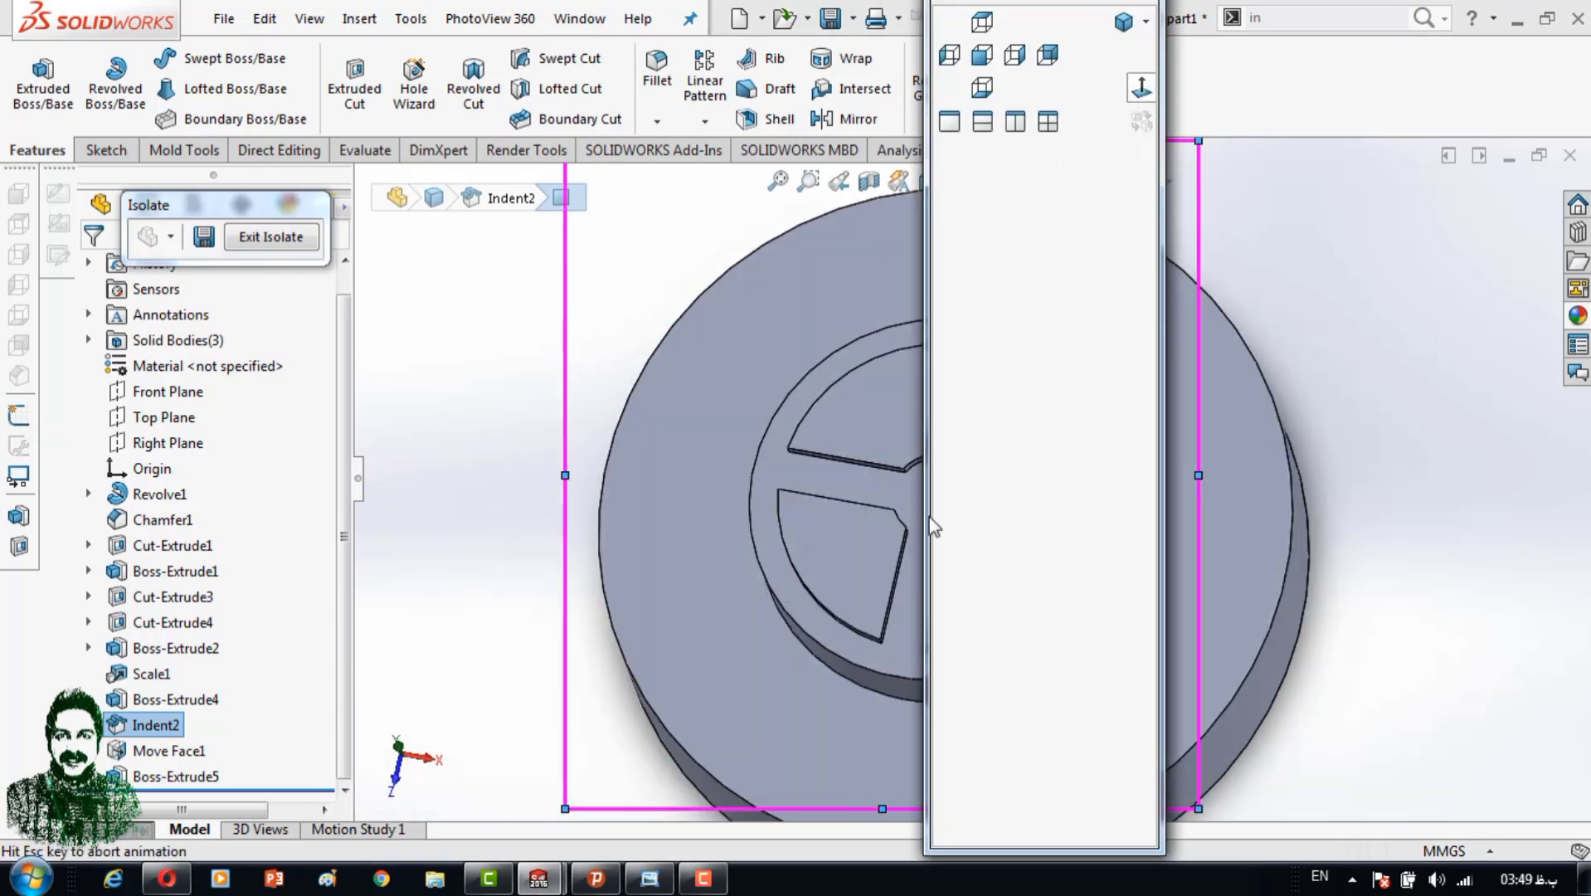
pyautogui.click(1141, 87)
pyautogui.click(106, 149)
pyautogui.click(199, 59)
pyautogui.click(944, 488)
pyautogui.click(1206, 438)
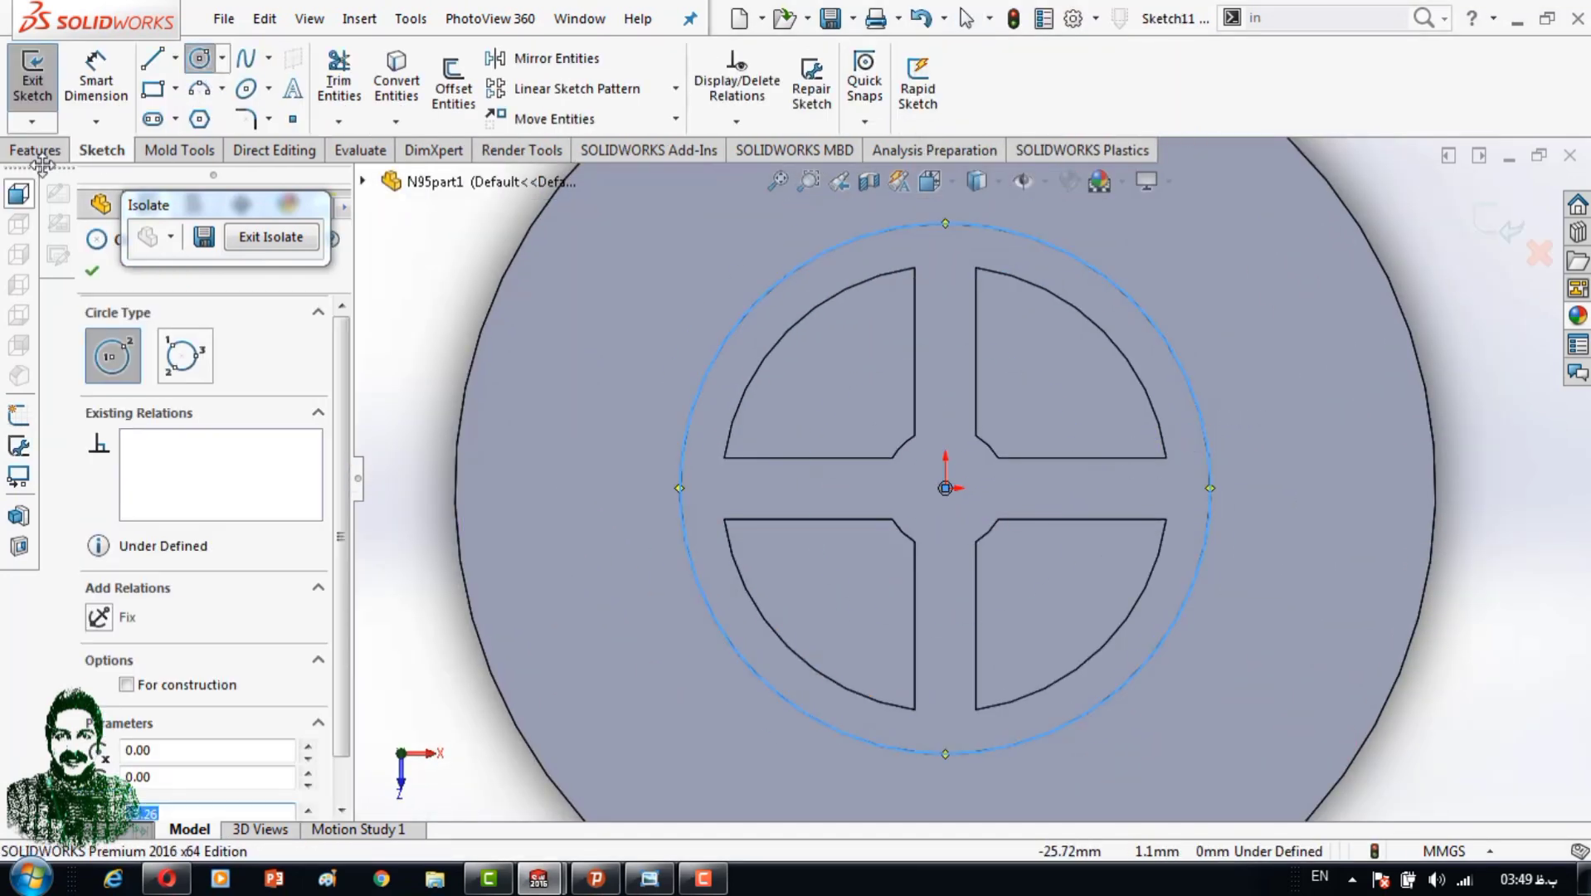
# Extrude the circle Up To Next, then delete that trial extrusion.
pyautogui.click(36, 151)
pyautogui.click(43, 80)
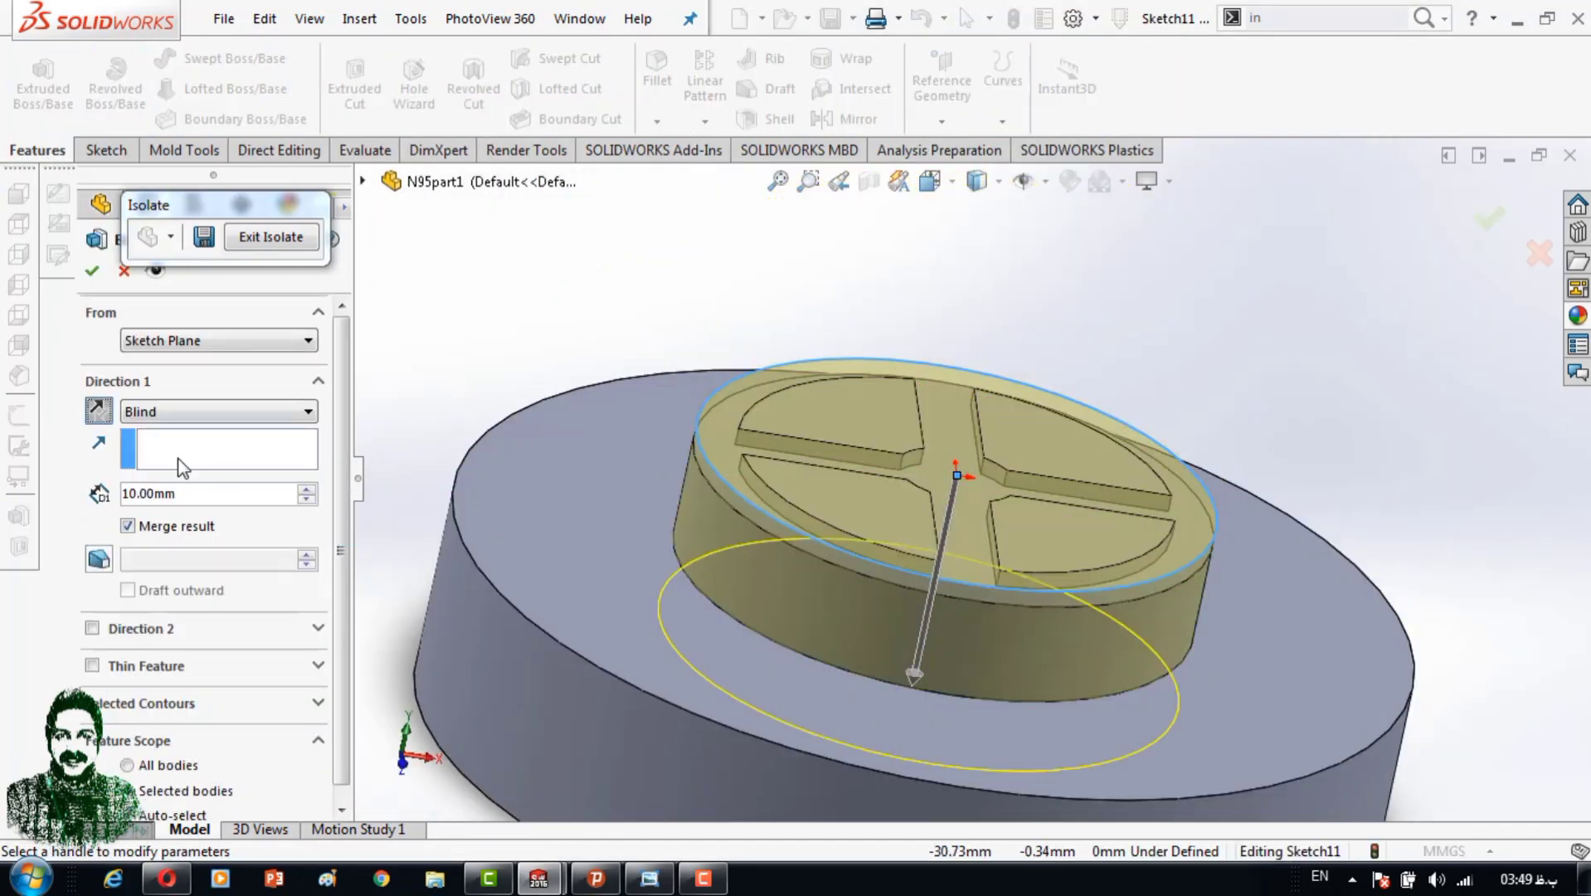
pyautogui.click(178, 411)
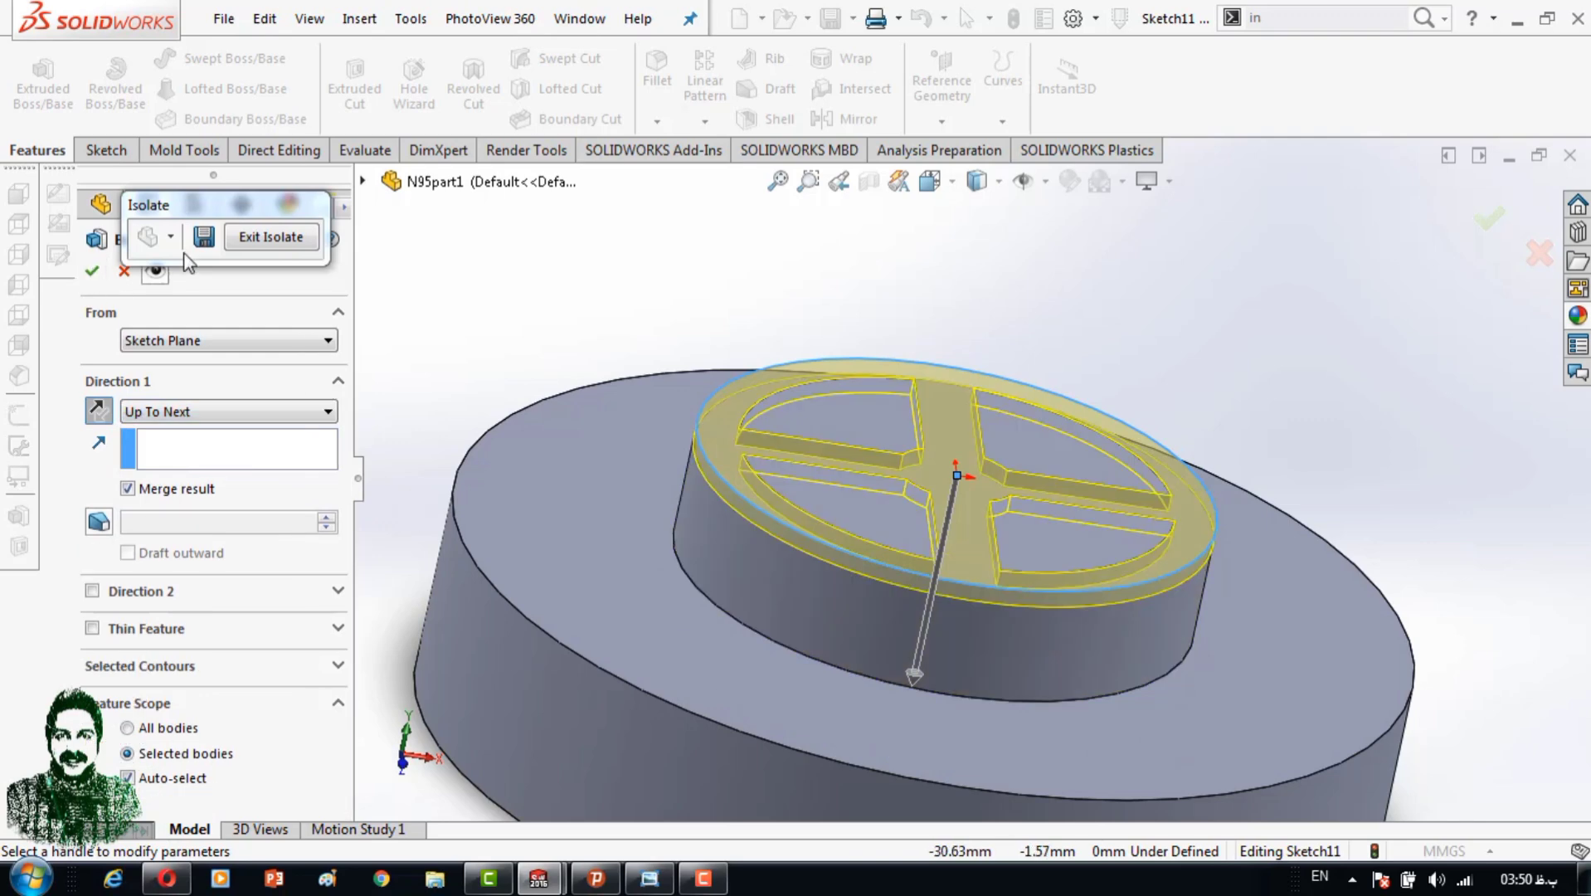
pyautogui.press('Return')
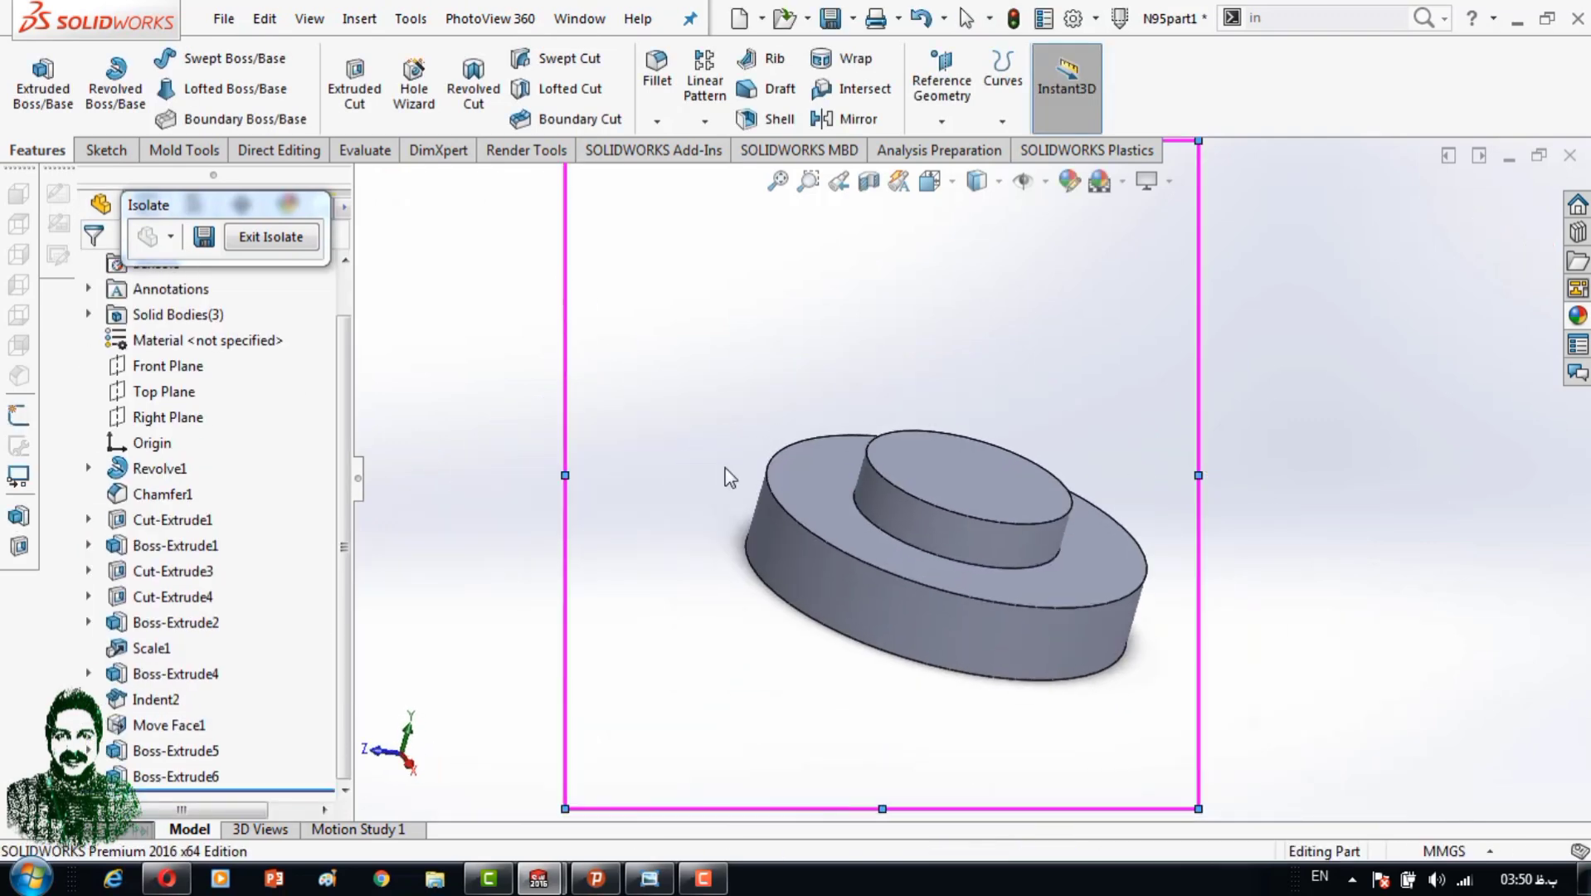
pyautogui.rightClick(174, 775)
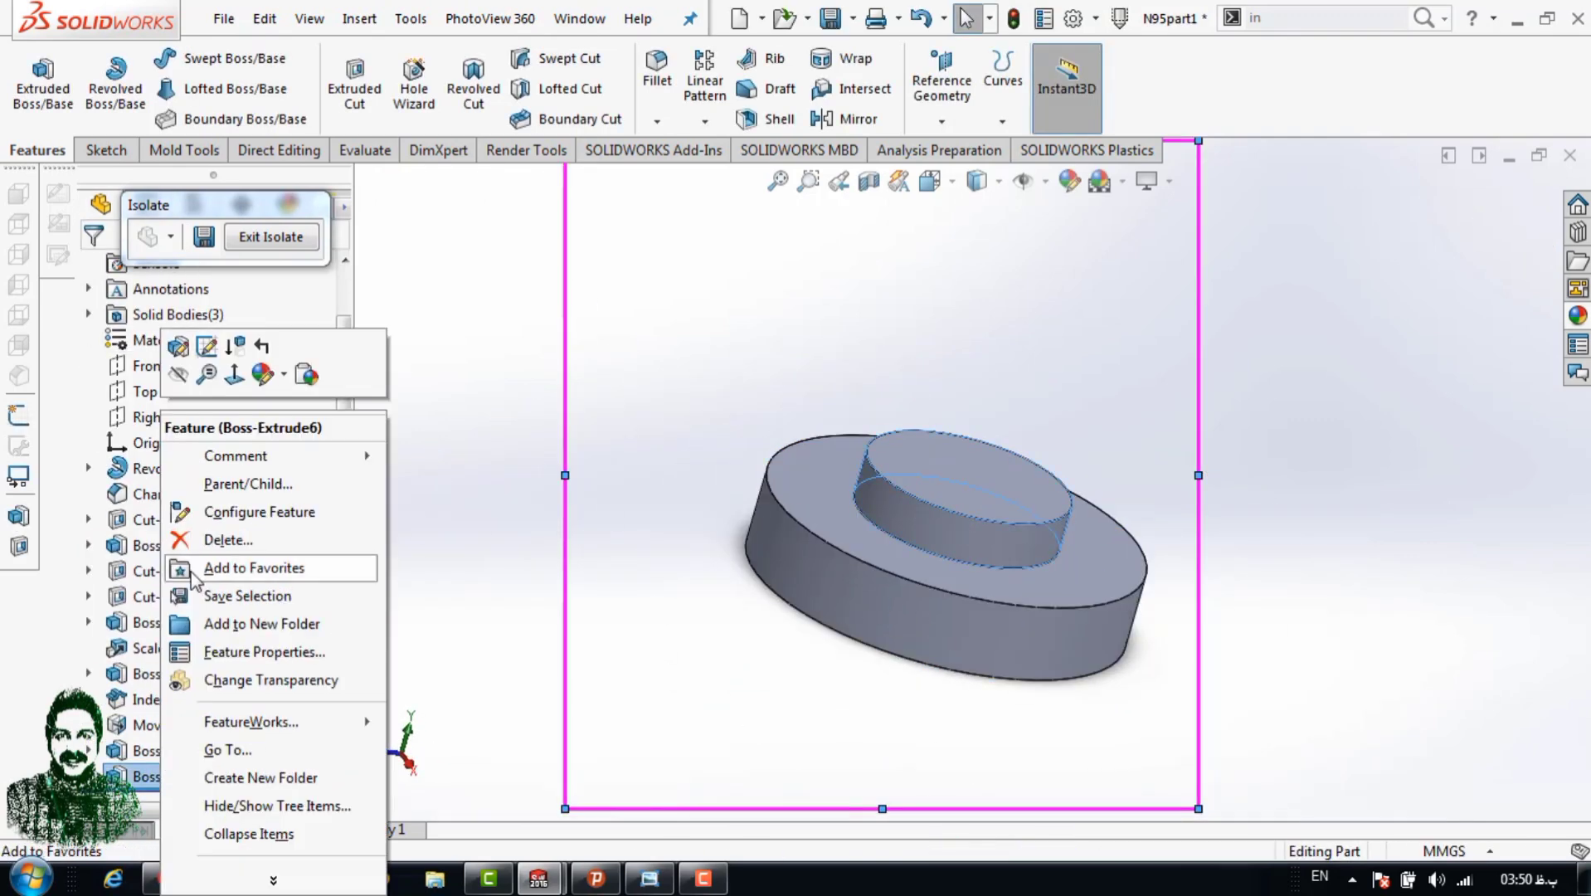
pyautogui.click(211, 535)
pyautogui.scroll(-3, 858, 567)
# Apply an Indent cut of the cap shape into the Boss-Extrude5 target body.
pyautogui.moveTo(859, 566)
pyautogui.mouseDown(button='middle')
pyautogui.moveTo(952, 645)
pyautogui.moveTo(837, 527)
pyautogui.moveTo(723, 579)
pyautogui.mouseUp(button='middle')
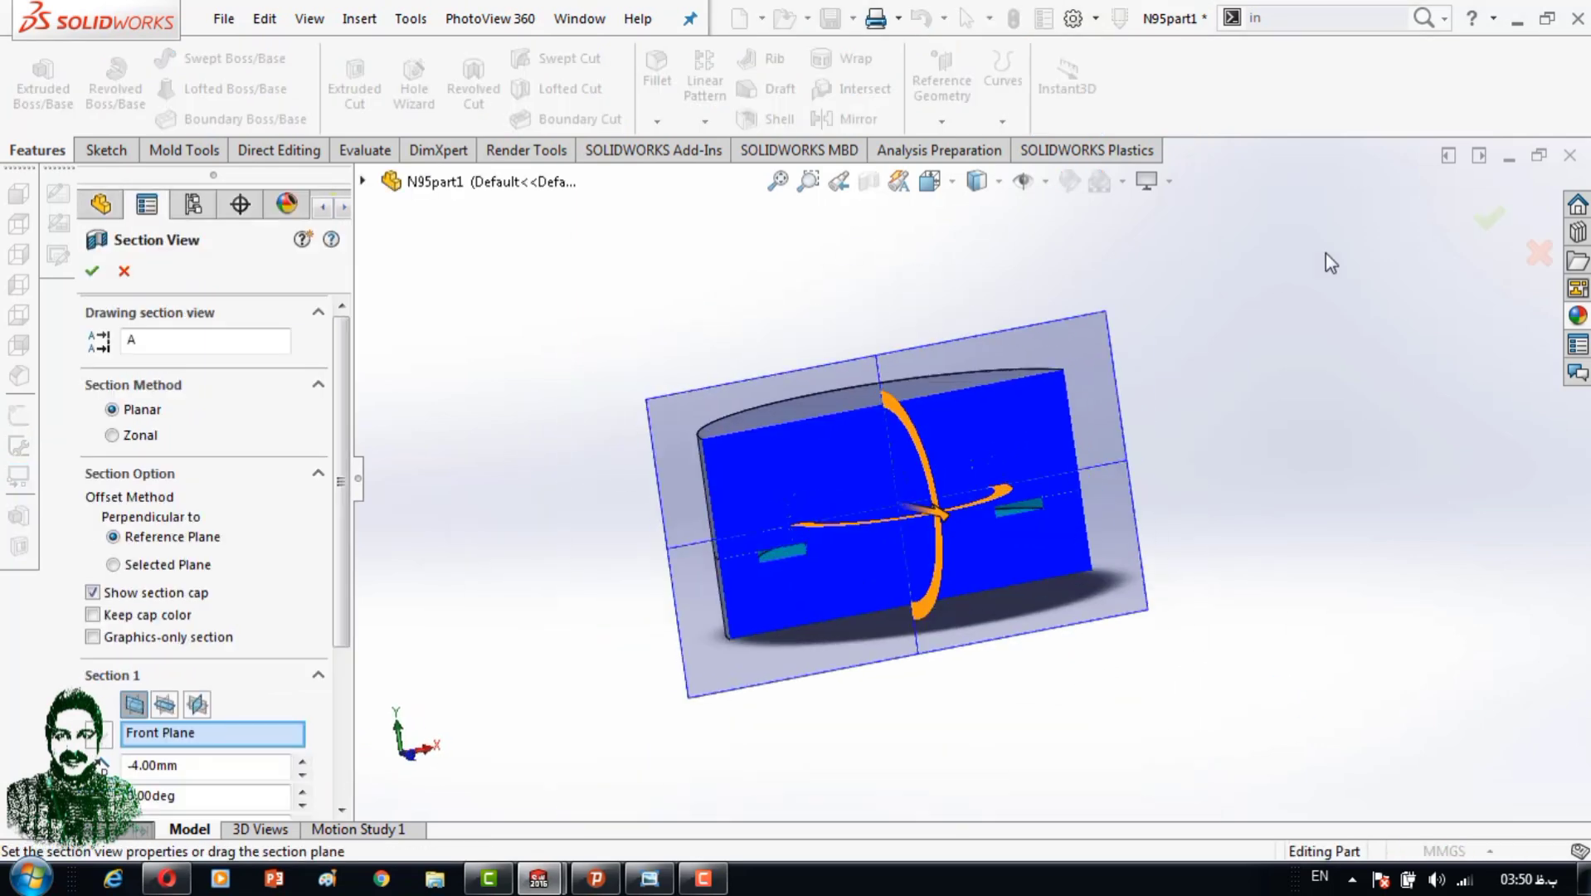
pyautogui.press('Return')
pyautogui.hotkey('ctrl', '8')
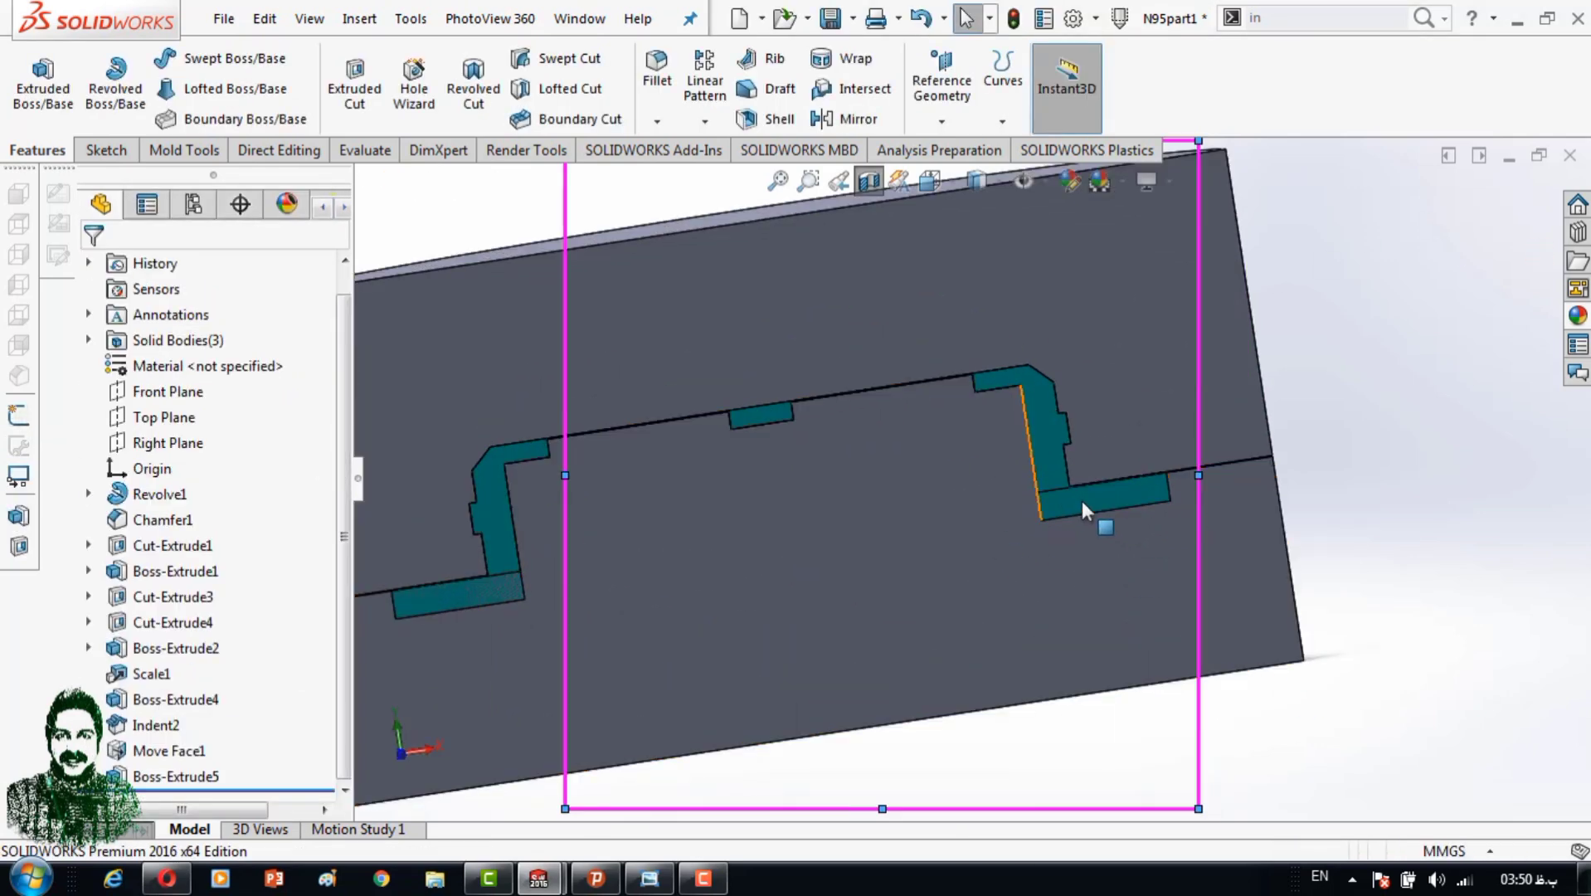
pyautogui.click(1302, 59)
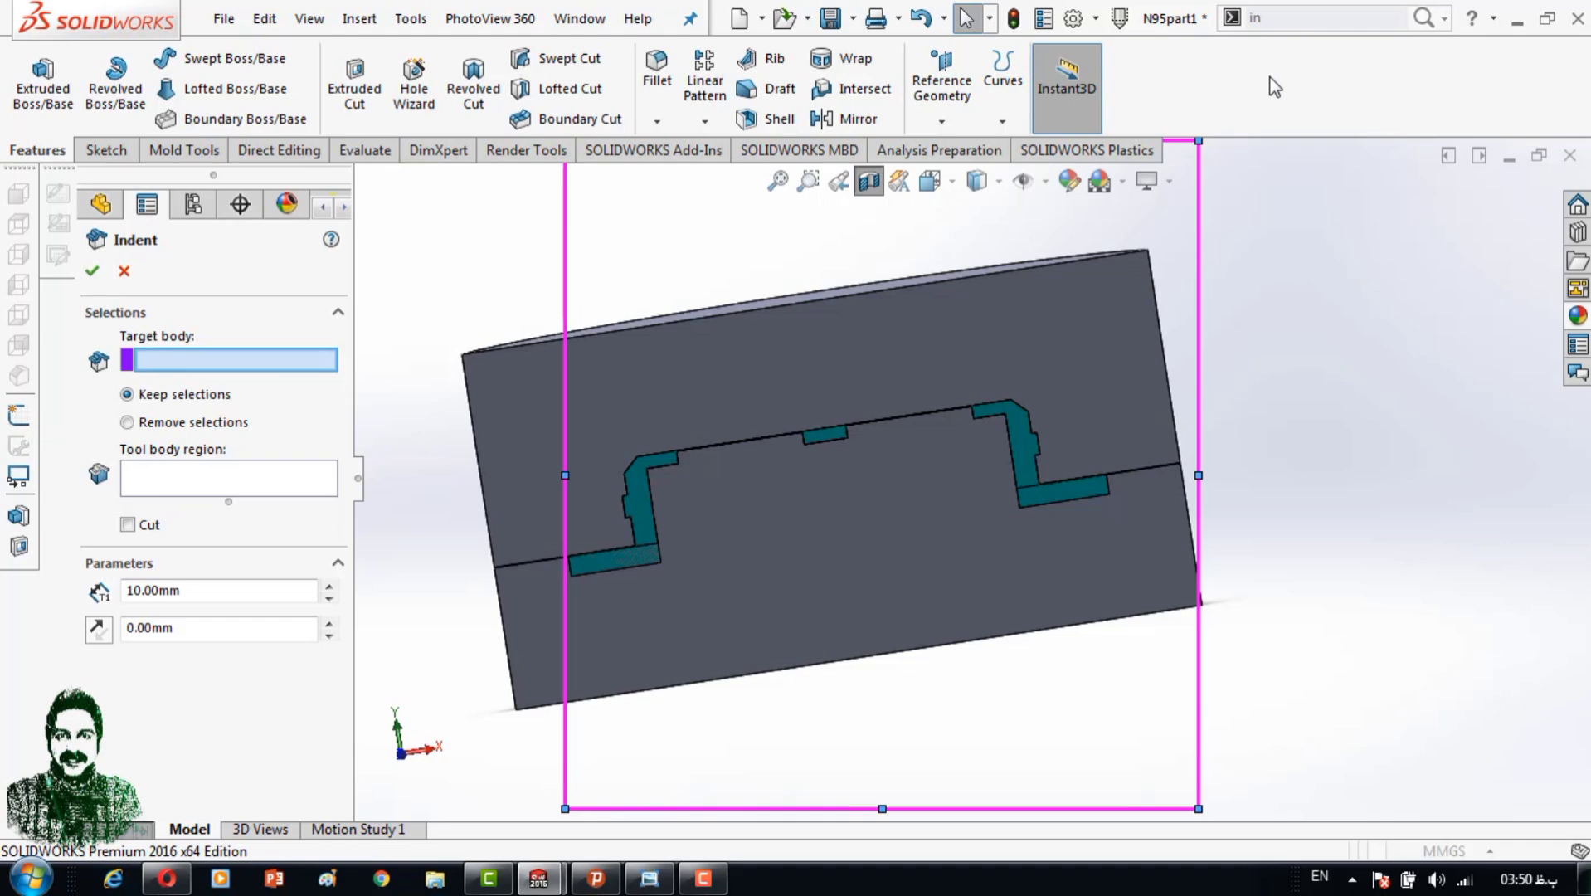
pyautogui.click(530, 624)
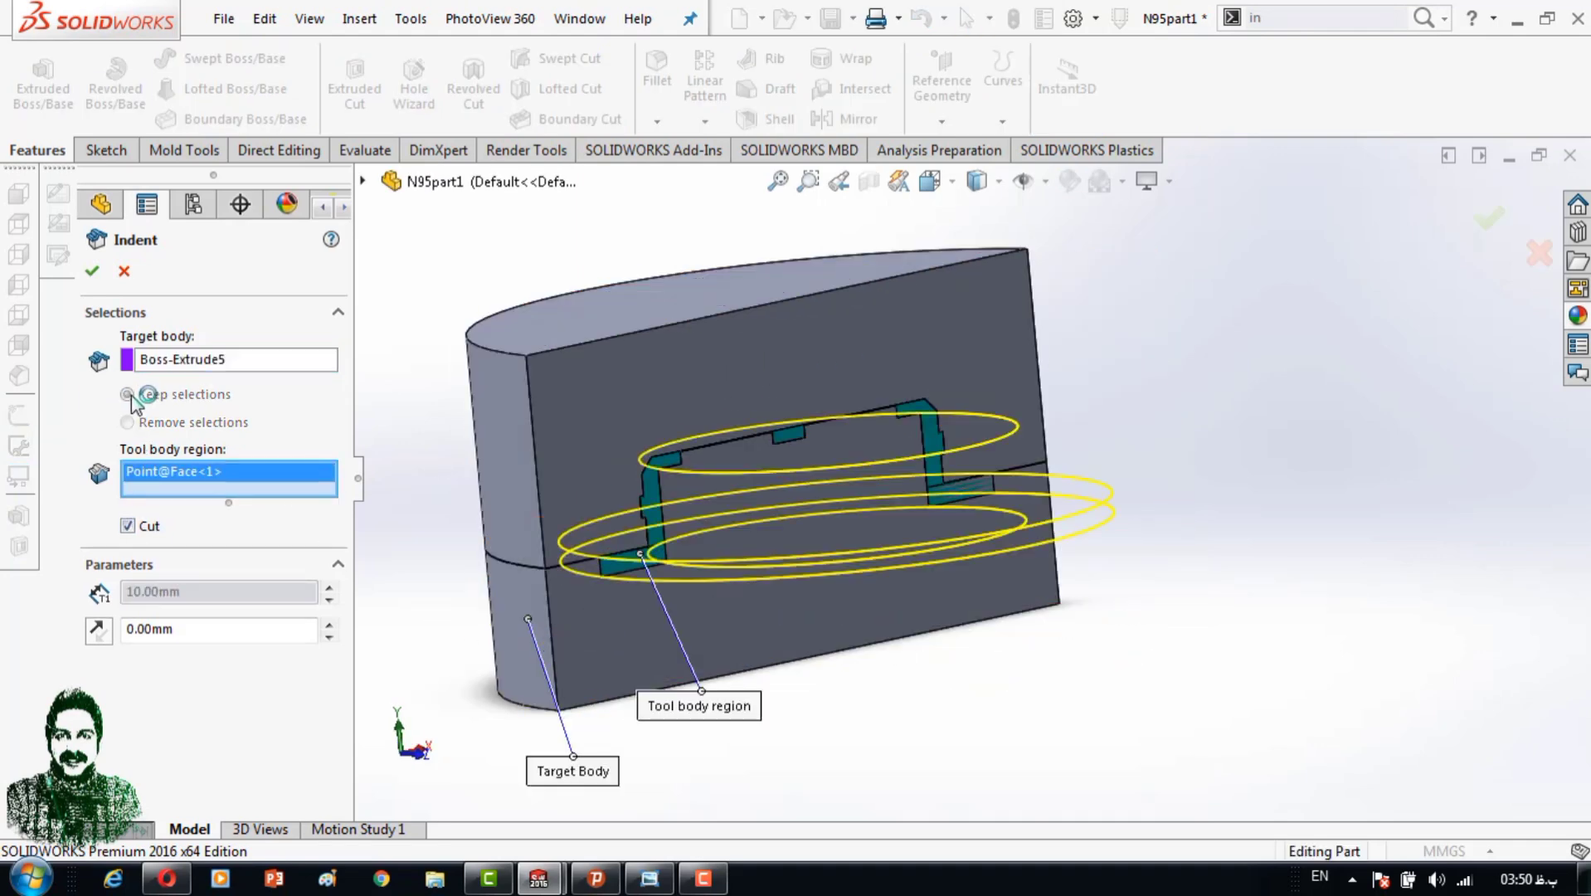
pyautogui.press('Return')
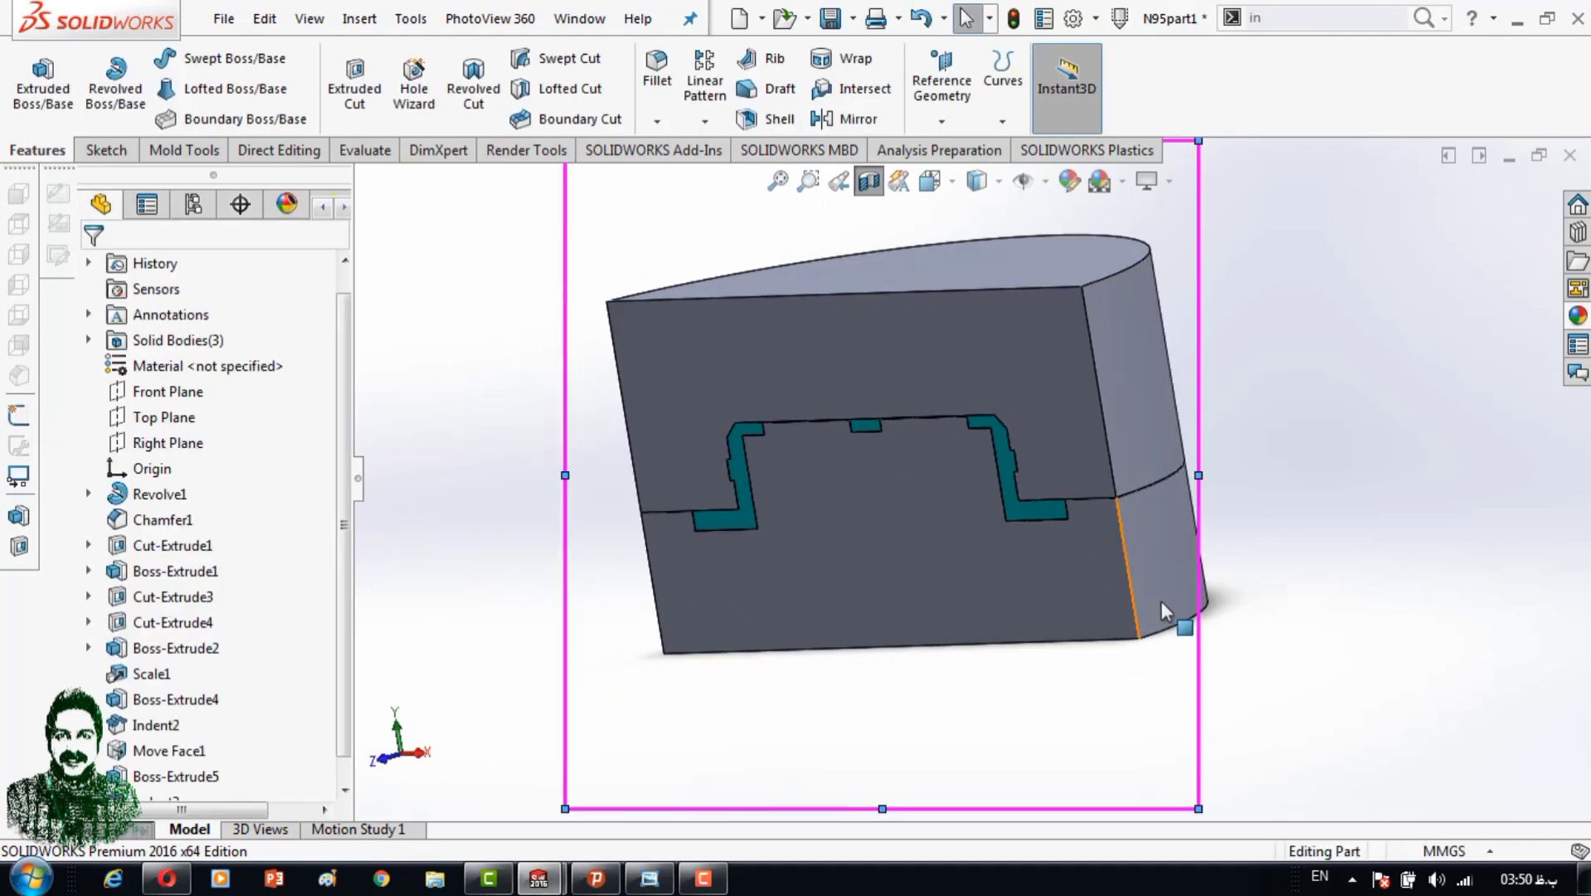
# Inspect the indented body in isolation, restore all bodies in section view, and start Move/Copy Bodies.
pyautogui.rightClick(1162, 612)
pyautogui.click(1225, 785)
pyautogui.moveTo(1224, 785)
pyautogui.mouseDown(button='middle')
pyautogui.moveTo(1030, 821)
pyautogui.moveTo(1124, 733)
pyautogui.moveTo(1041, 497)
pyautogui.moveTo(374, 238)
pyautogui.mouseUp(button='middle')
pyautogui.click(301, 248)
pyautogui.click(868, 180)
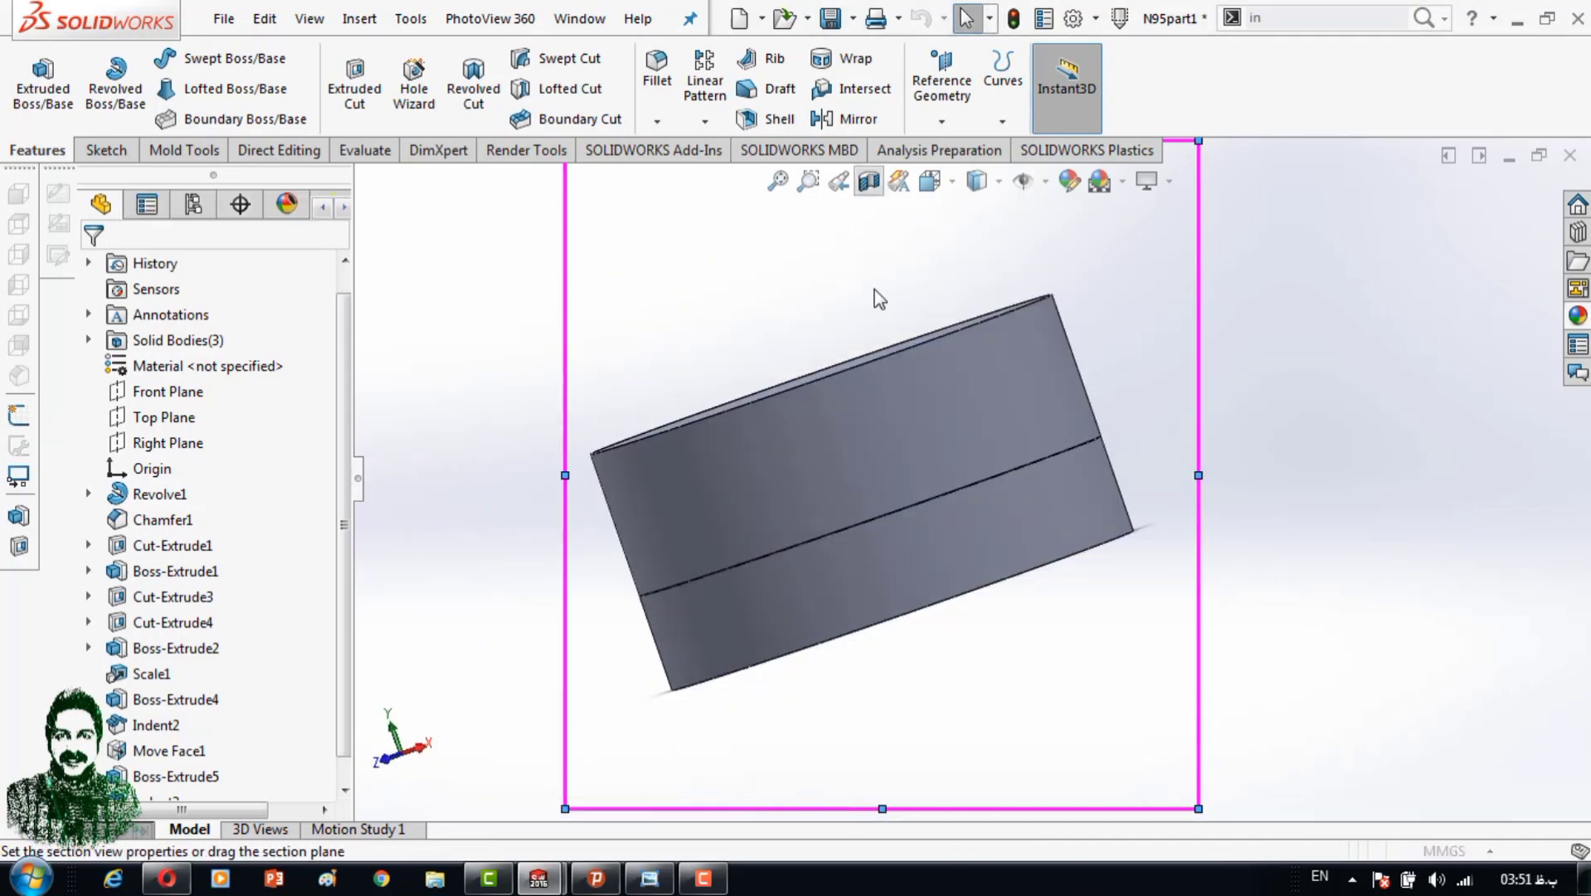
pyautogui.click(1490, 220)
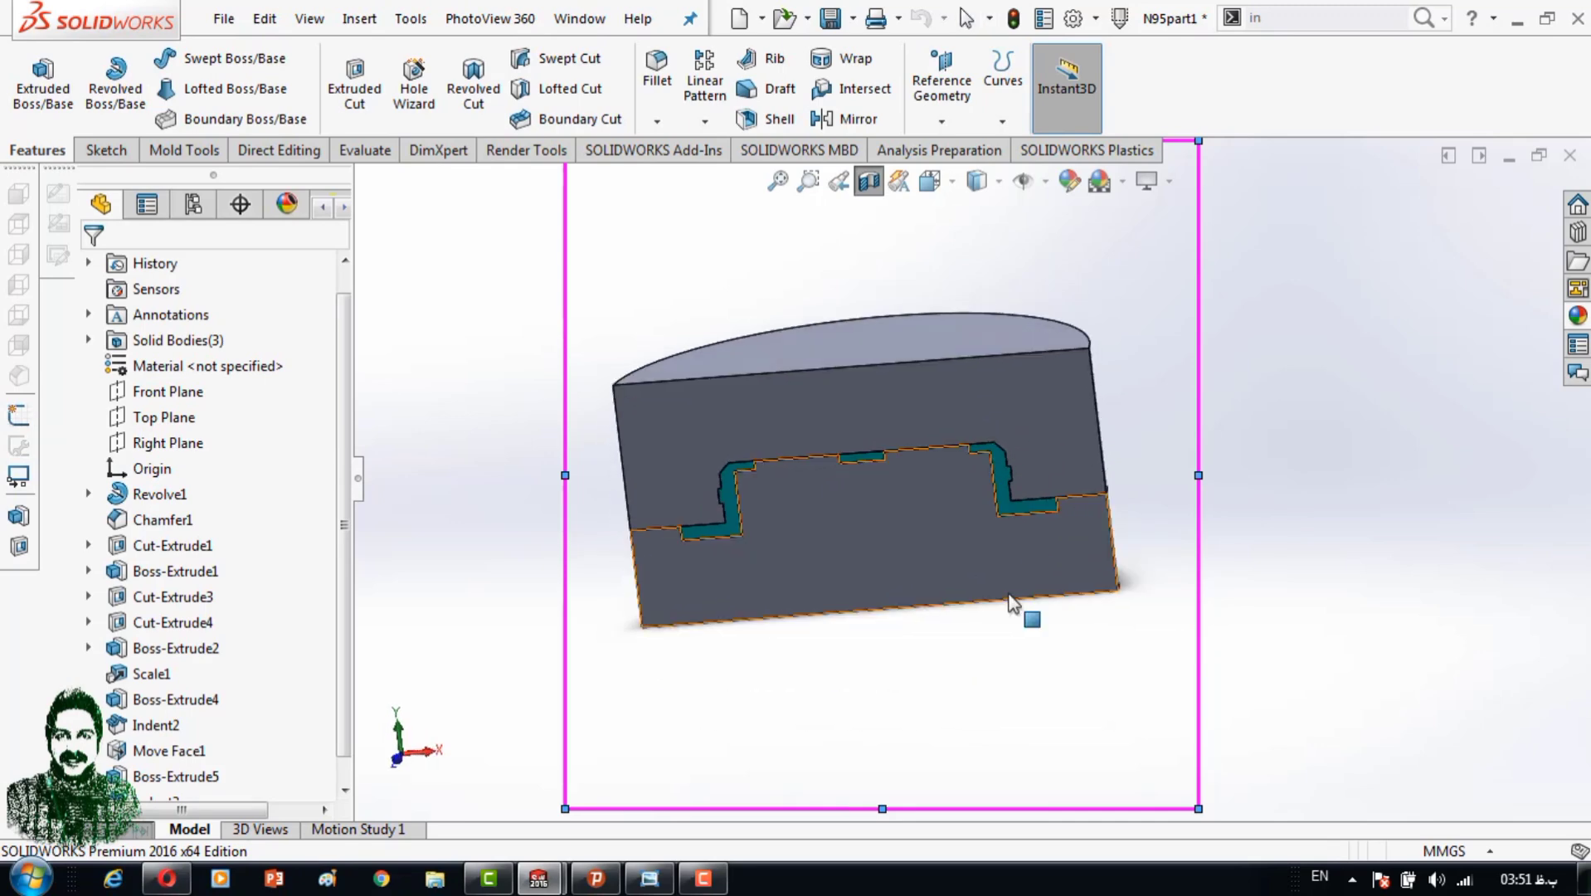
pyautogui.click(274, 150)
pyautogui.click(90, 88)
# Drag the Scale1 body straight up out of the block.
pyautogui.click(1011, 506)
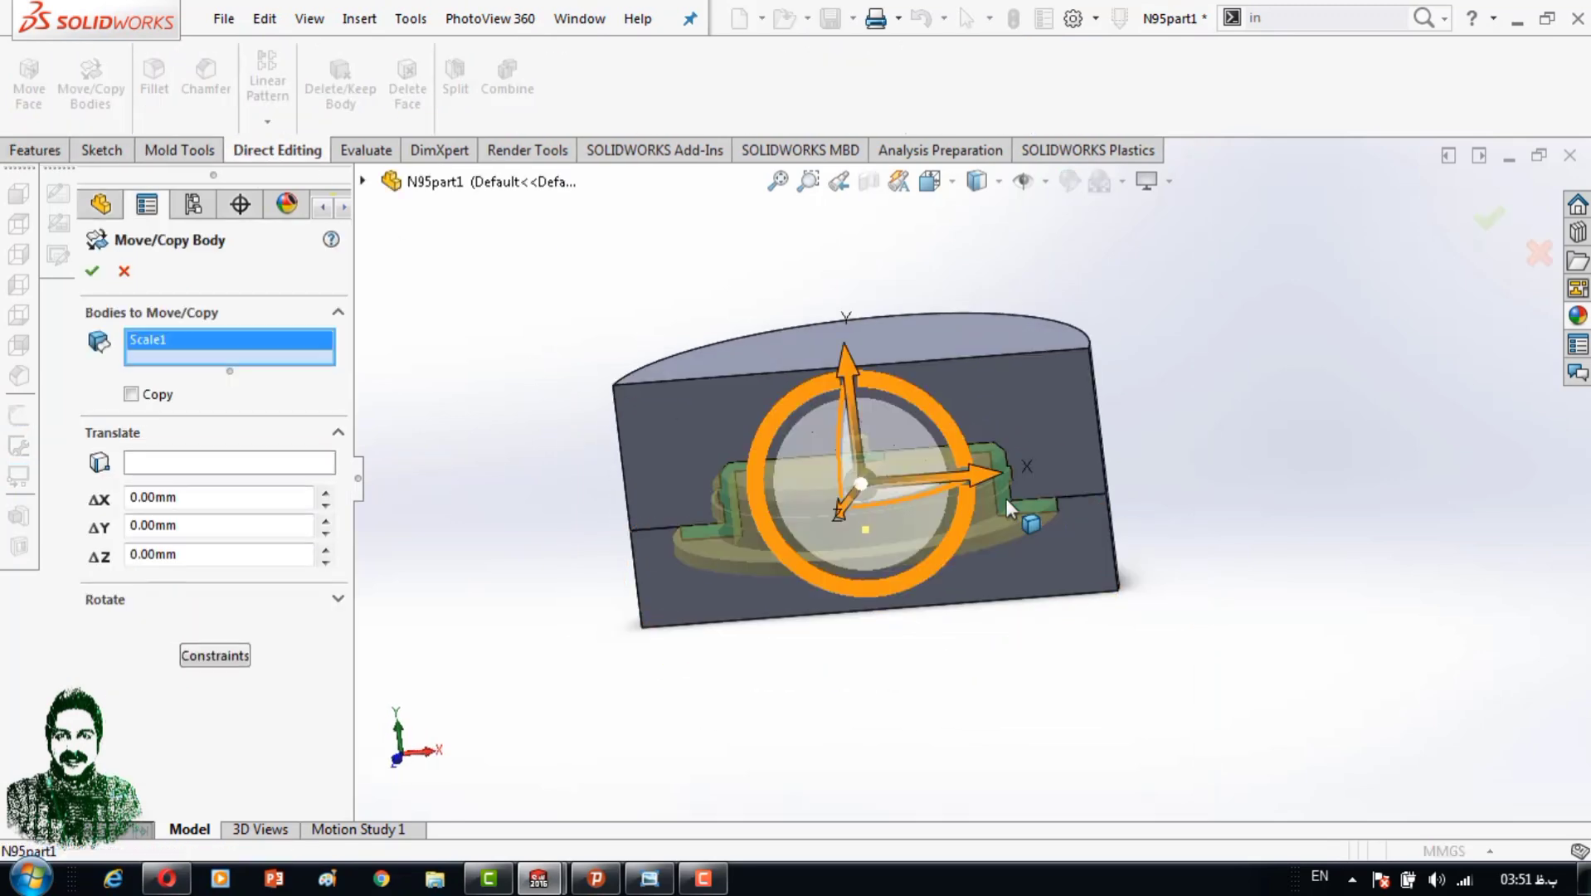
pyautogui.moveTo(844, 374); pyautogui.dragTo(871, 208)
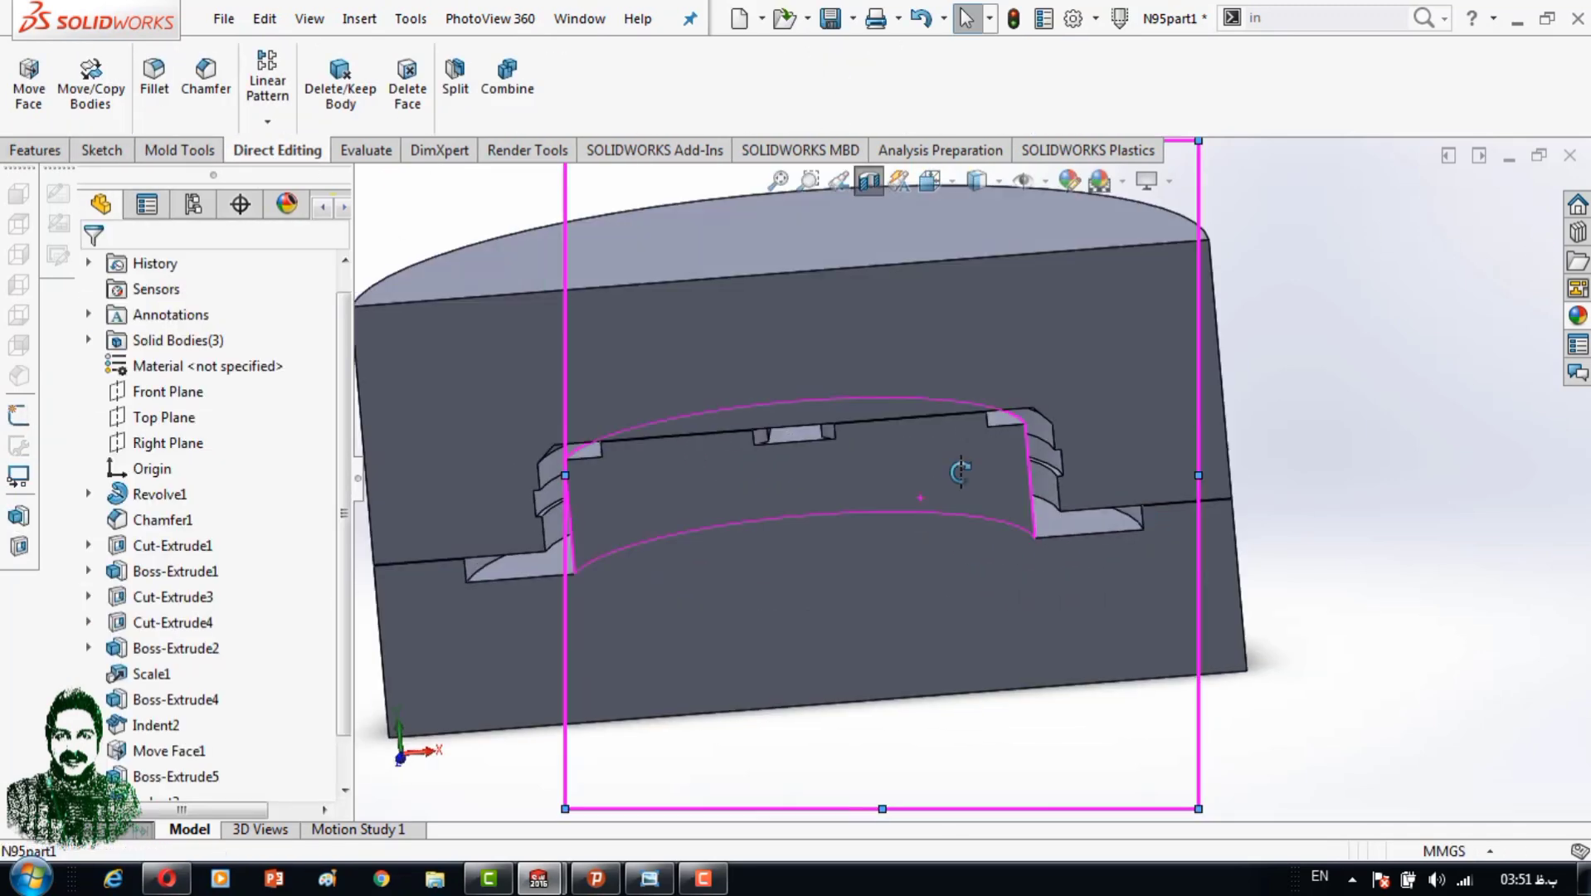
pyautogui.moveTo(1348, 431)
pyautogui.mouseDown(button='middle')
pyautogui.moveTo(889, 342)
pyautogui.moveTo(407, 181)
pyautogui.mouseUp(button='middle')
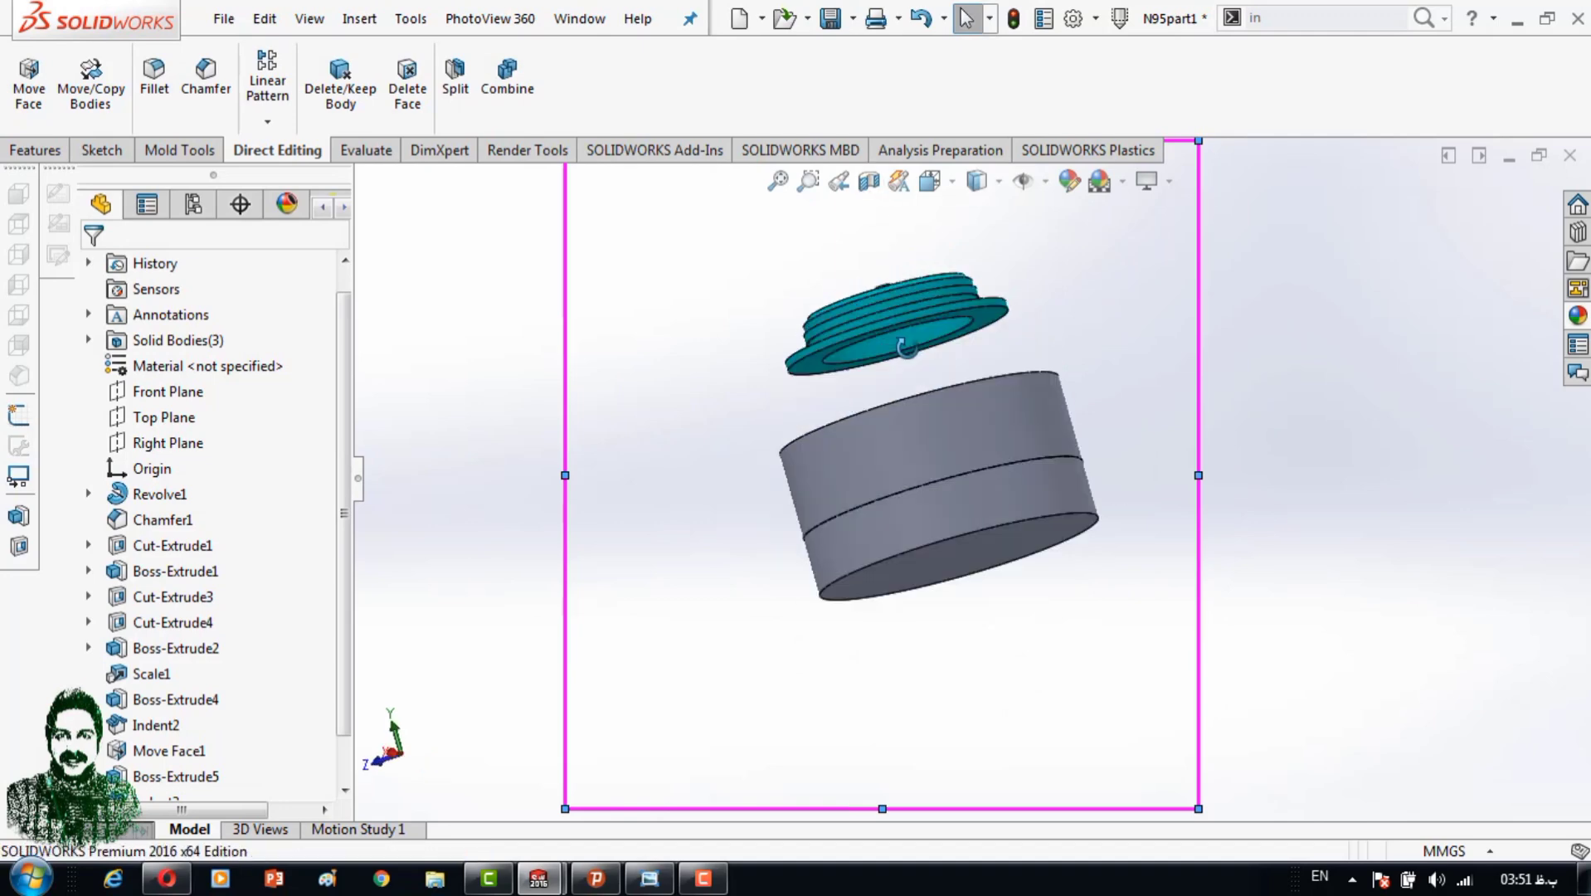
# Save the part as a STEP AP203 (*.step;*.stp) file.
pyautogui.click(223, 18)
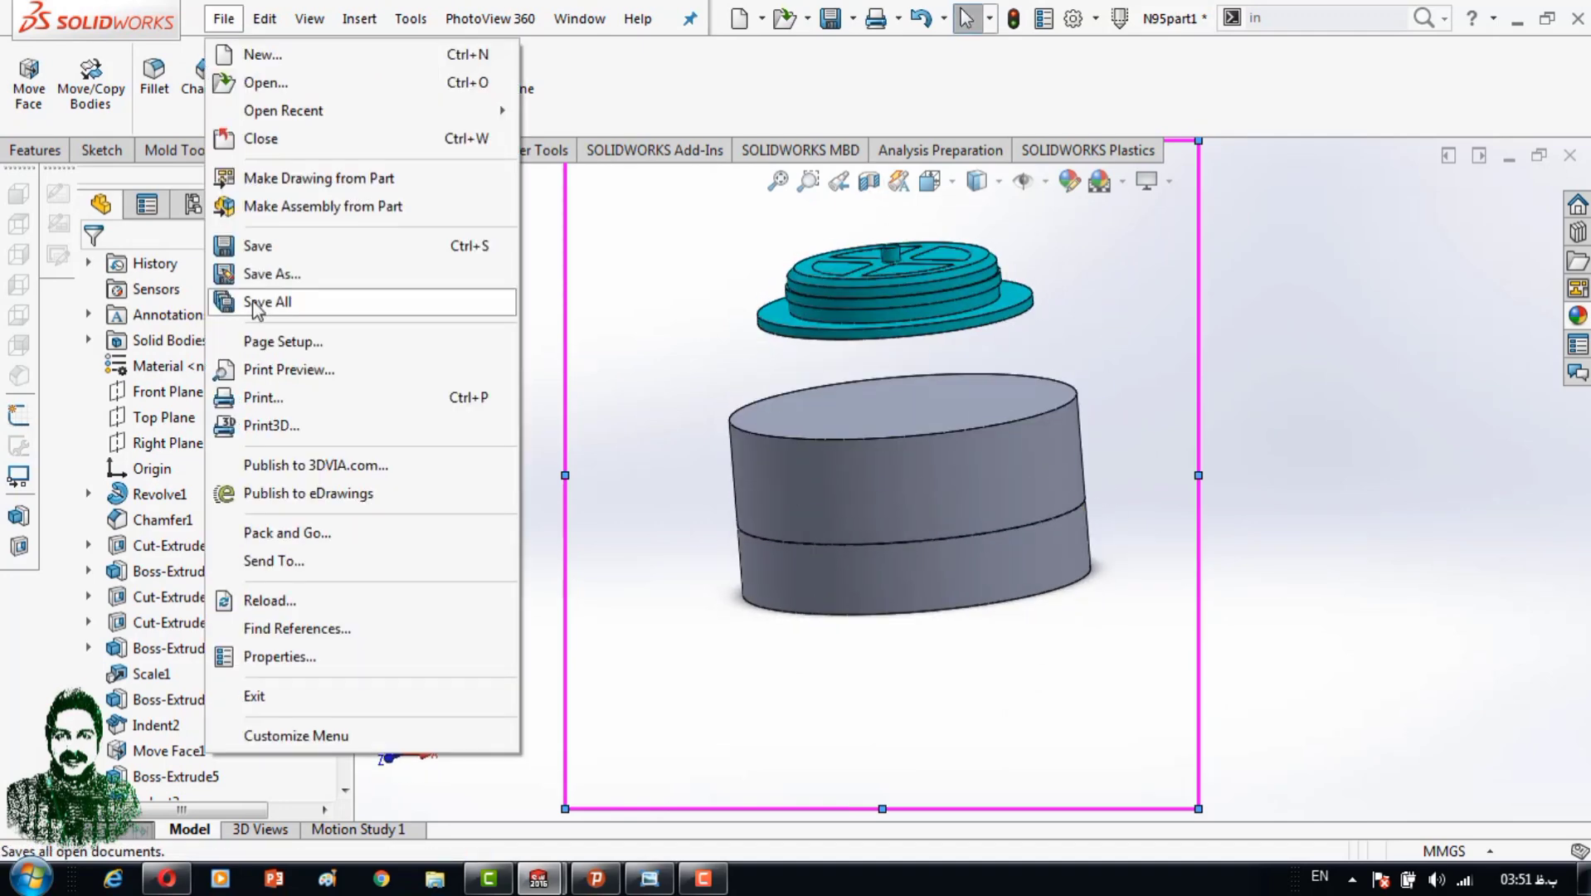
pyautogui.click(248, 270)
pyautogui.click(879, 498)
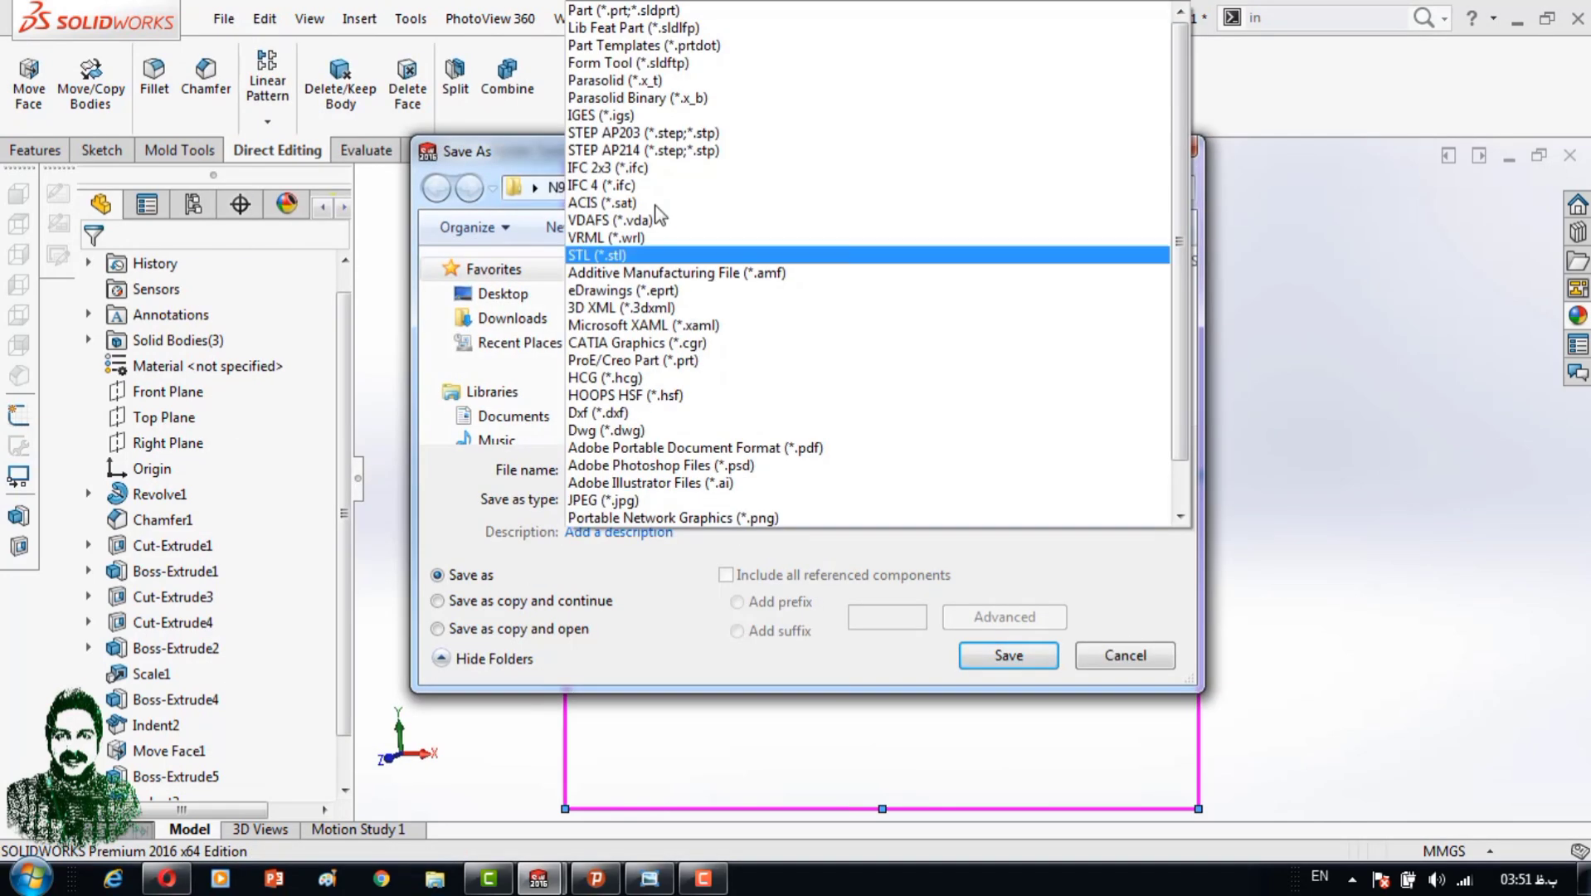
pyautogui.click(796, 132)
pyautogui.click(995, 701)
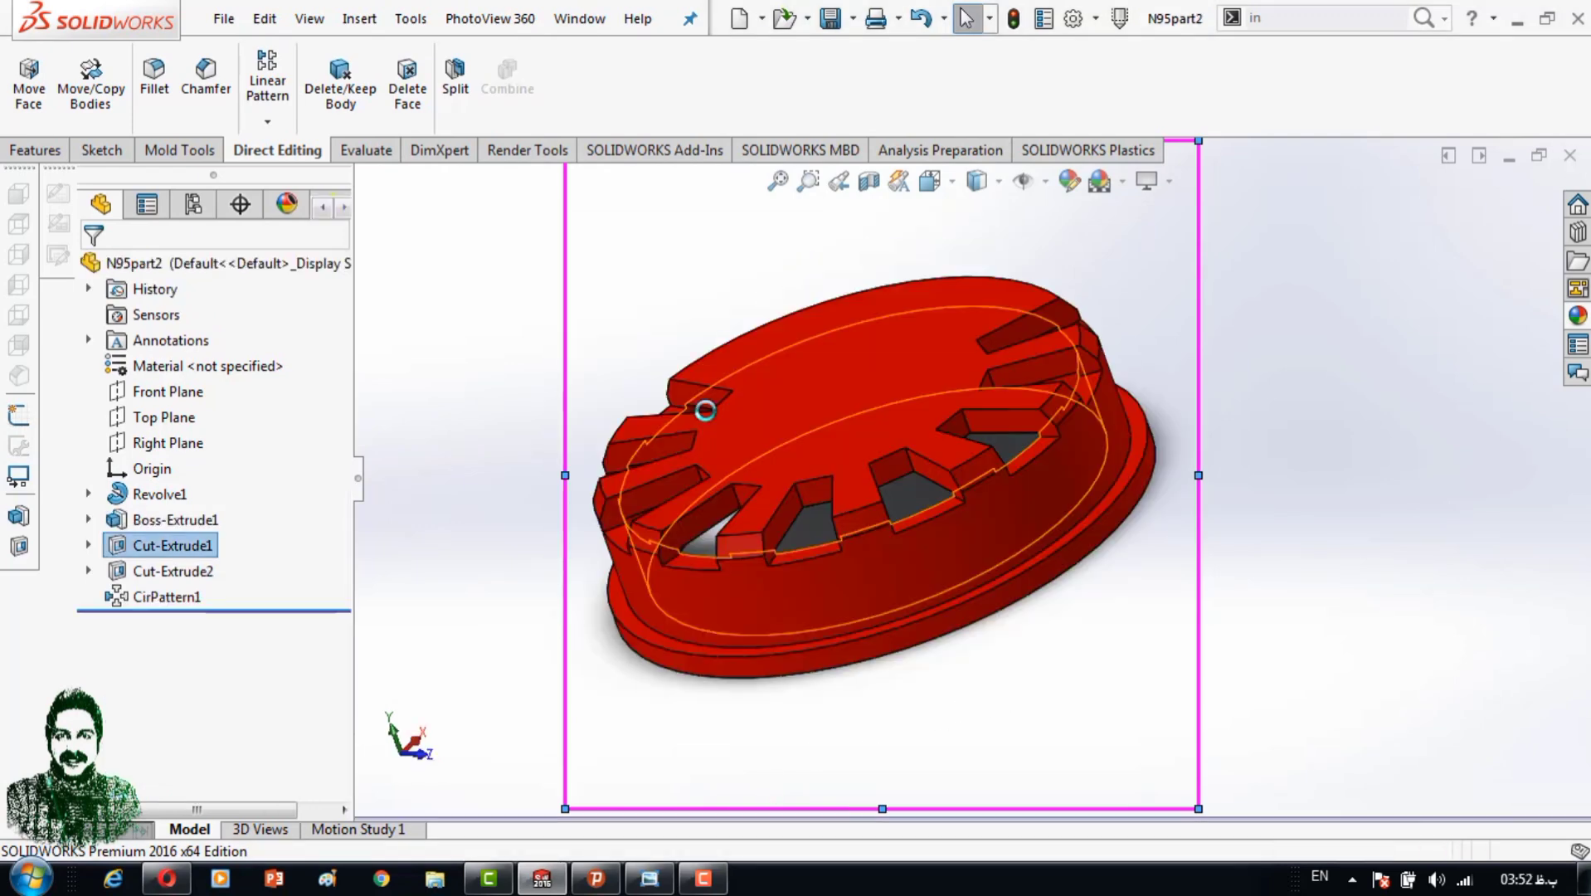
# Open the N95part1.STEP file.
pyautogui.hotkey('alt', 'f')
pyautogui.press('o')
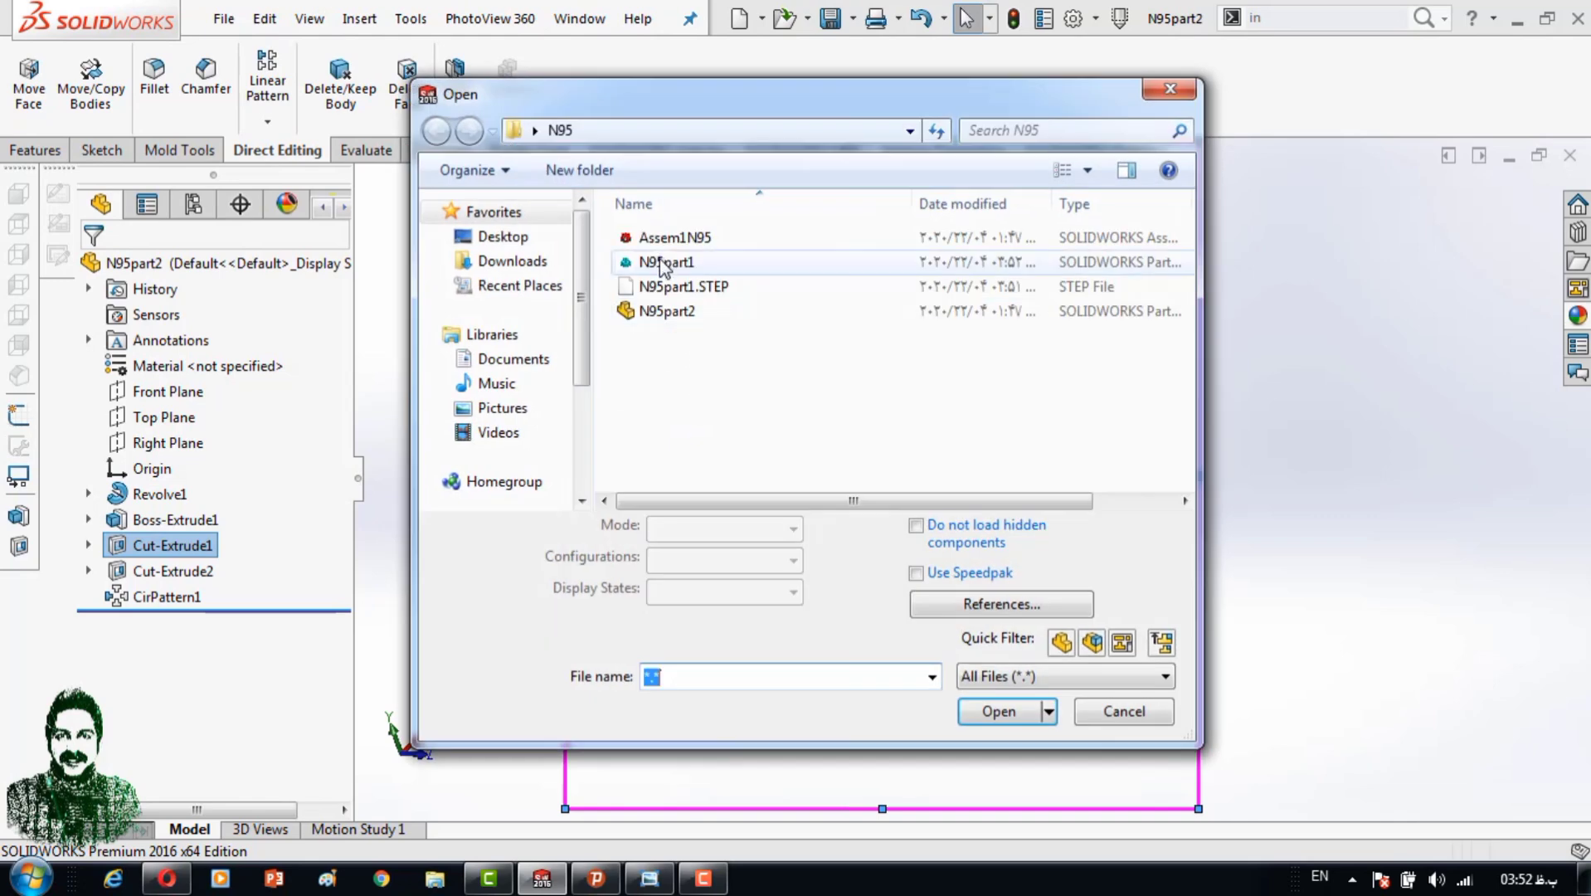
pyautogui.click(705, 284)
pyautogui.click(996, 708)
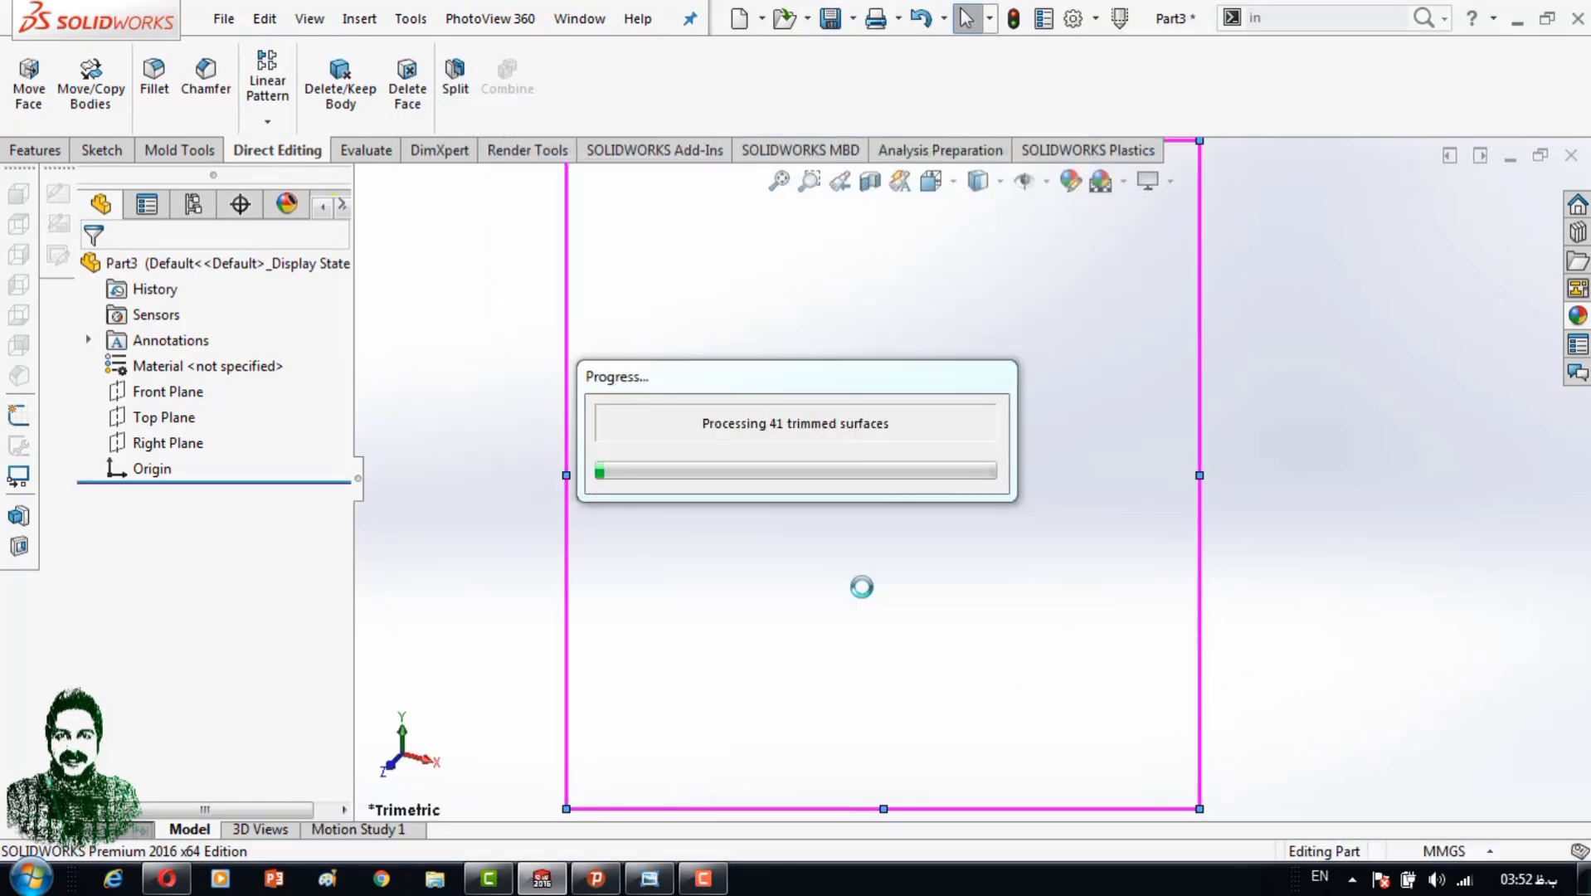
# Run Import Diagnostics, then accept FeatureWorks automatic feature recognition.
pyautogui.click(872, 444)
pyautogui.moveTo(875, 447); pyautogui.dragTo(1020, 199, button='middle')
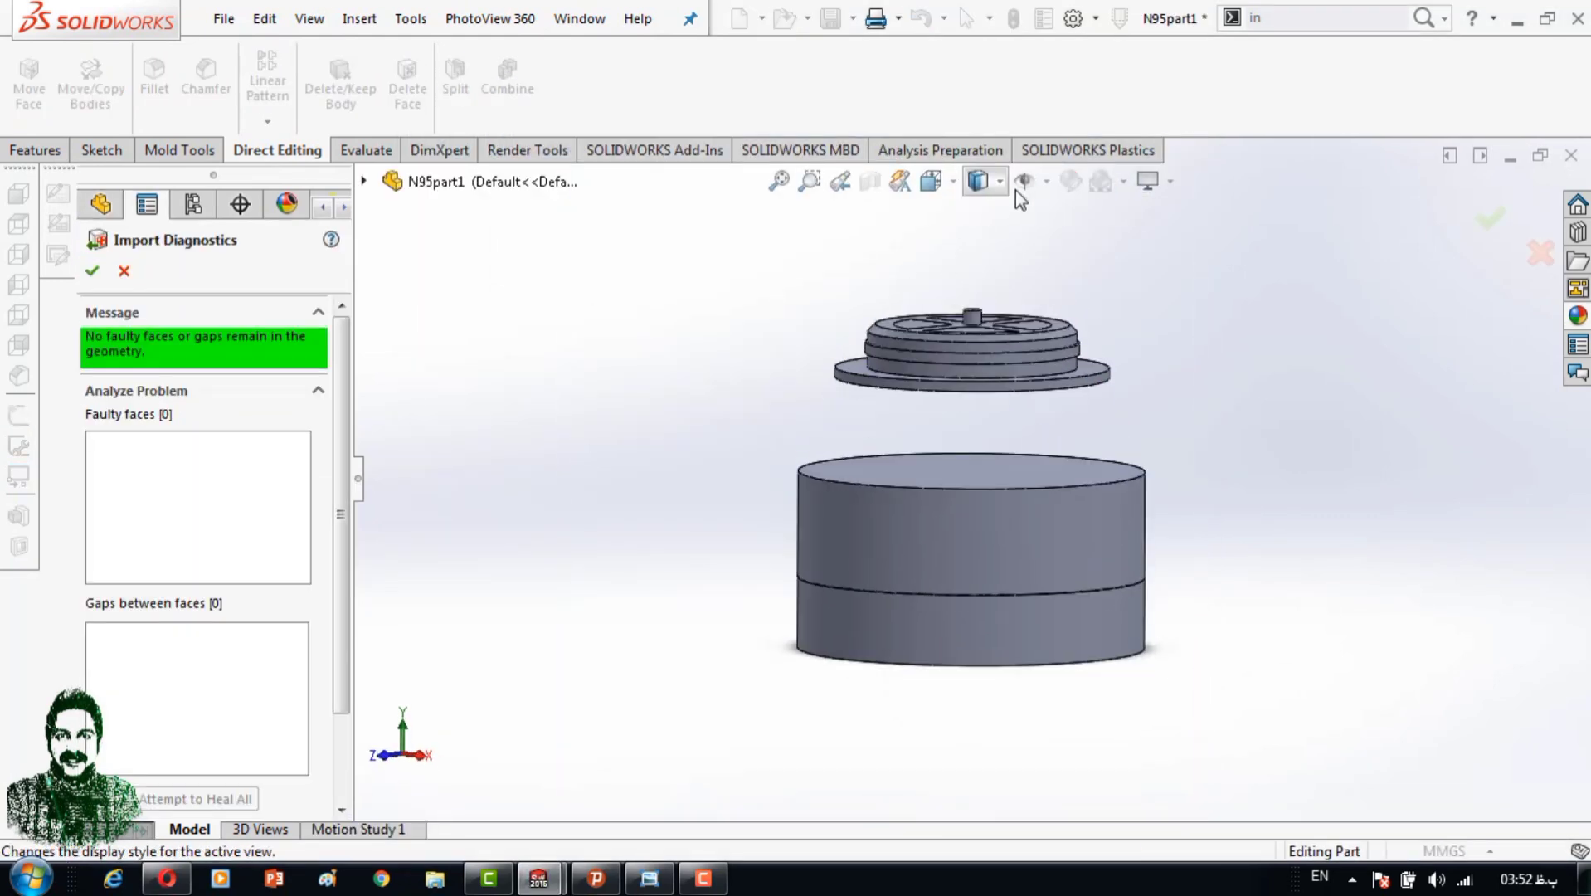
pyautogui.press('Return')
pyautogui.click(699, 444)
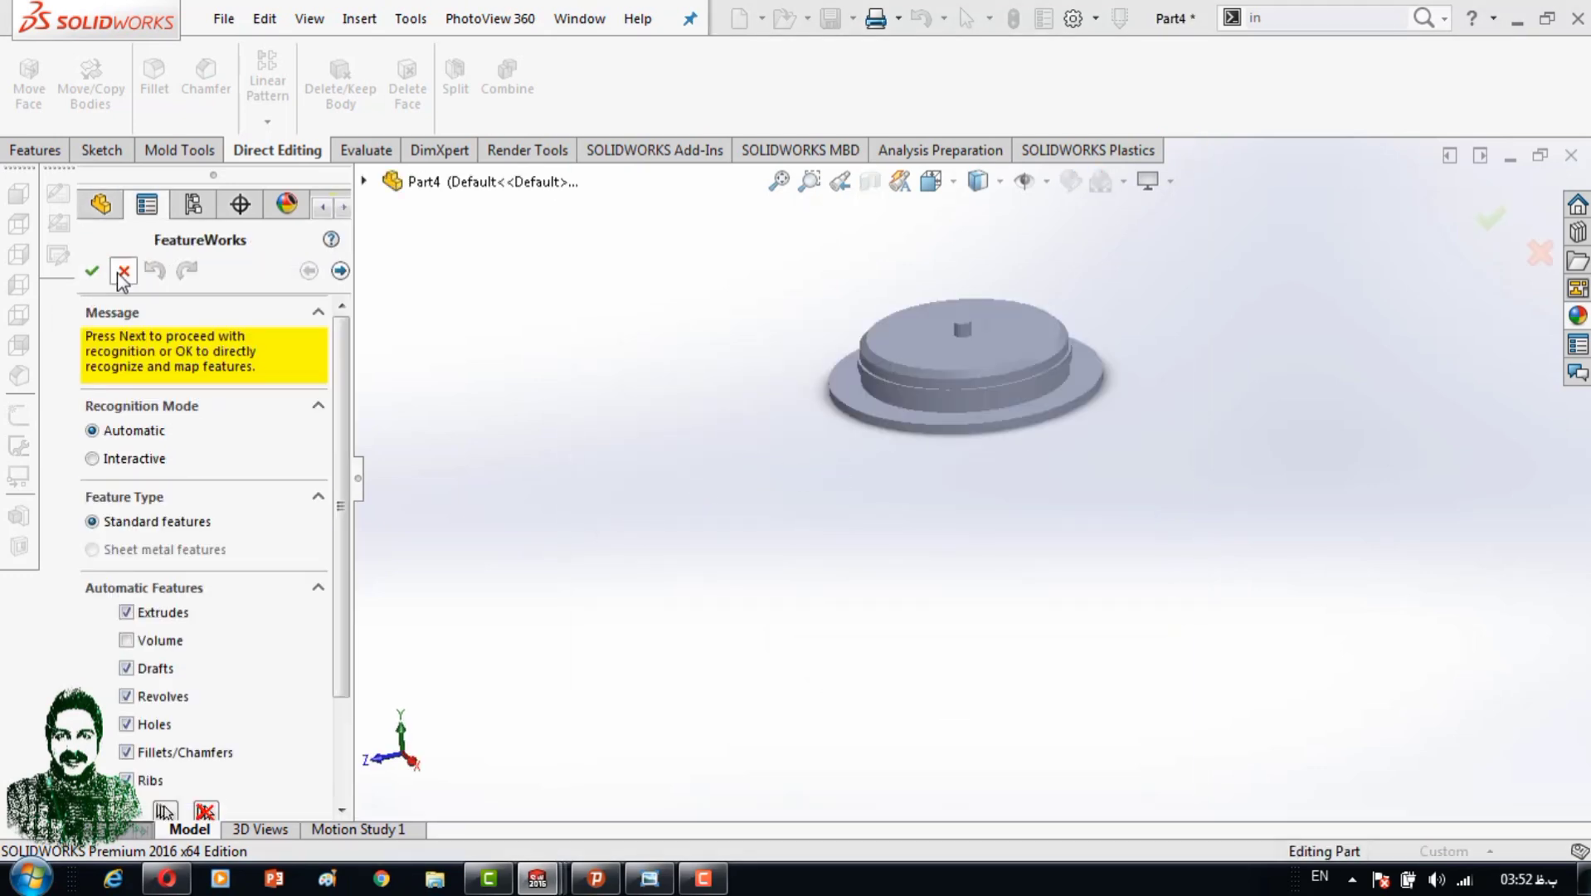
pyautogui.click(92, 270)
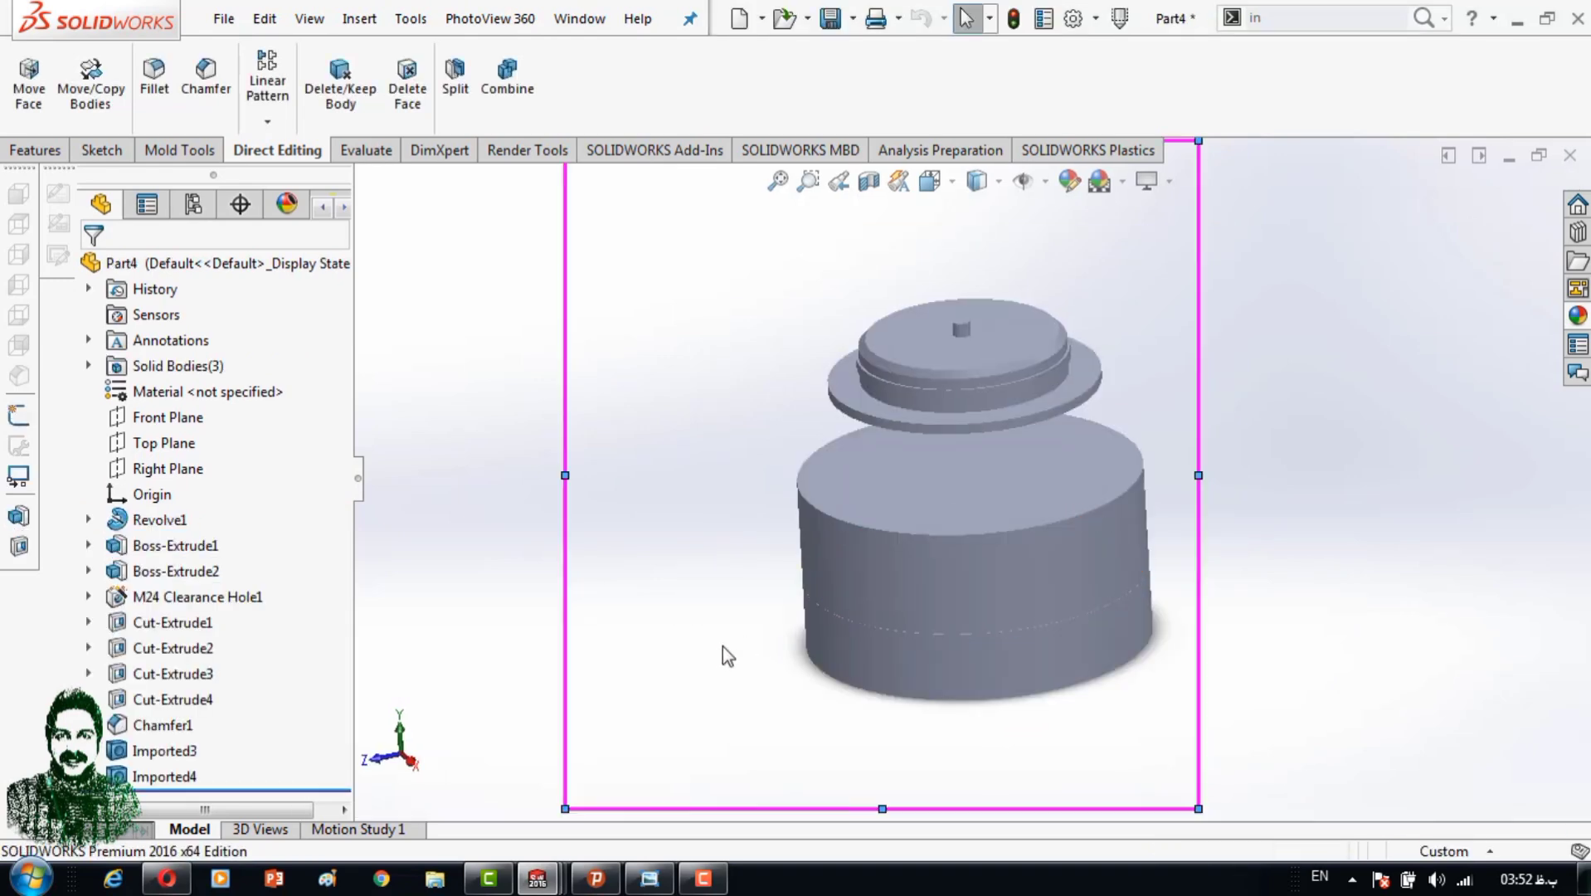
# Hide the Imported3 and Imported4 bodies in turn to inspect the lid and body.
pyautogui.rightClick(149, 749)
pyautogui.click(163, 380)
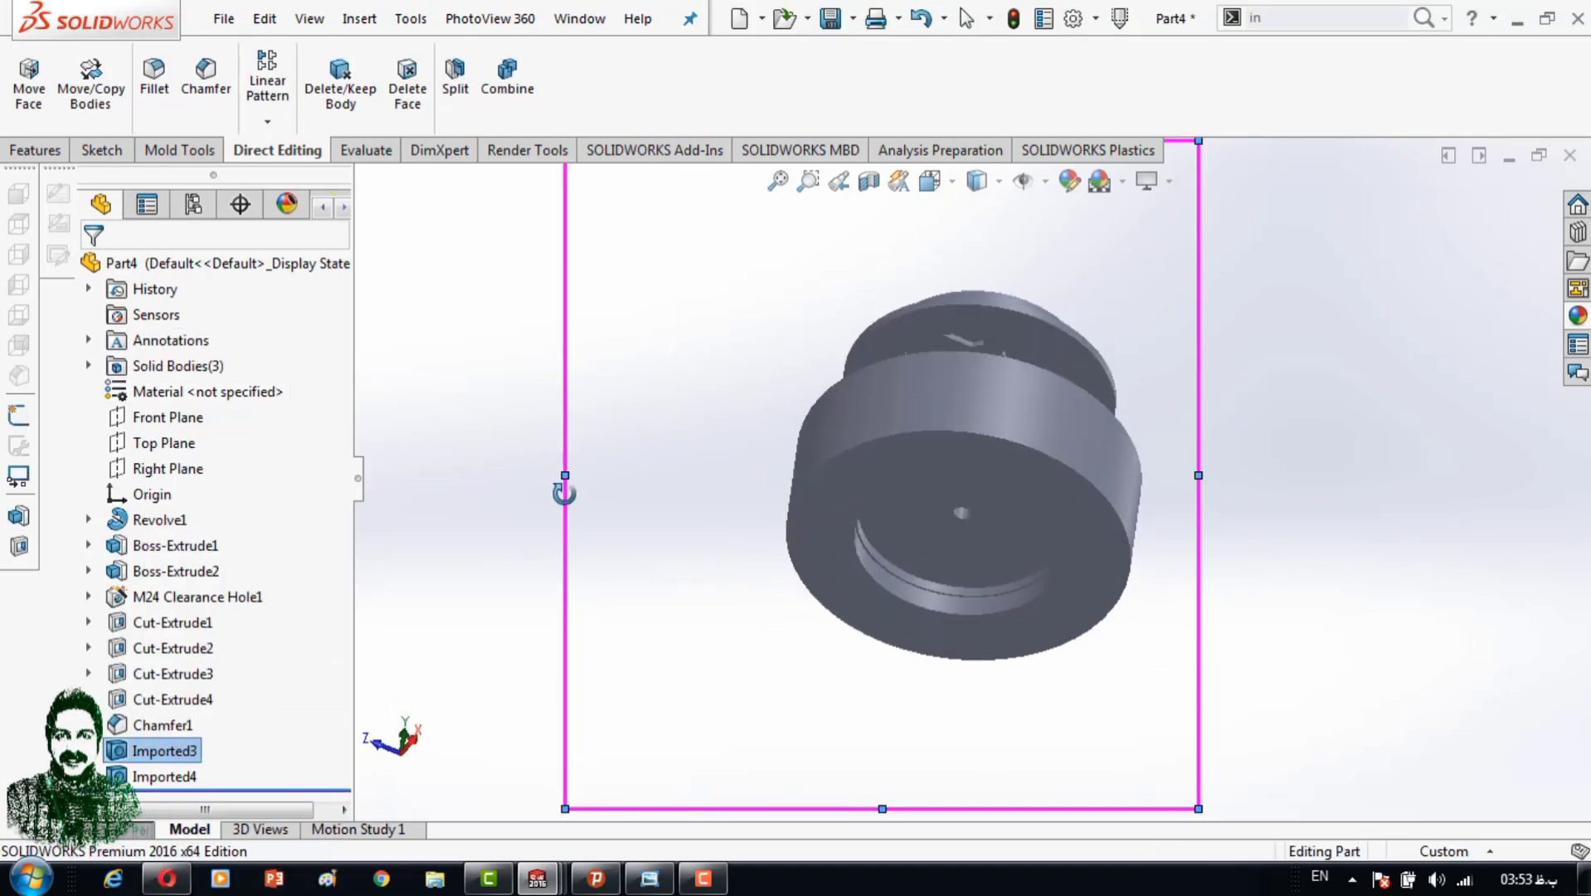
pyautogui.moveTo(560, 489); pyautogui.dragTo(912, 373, button='middle')
pyautogui.click(998, 181)
pyautogui.rightClick(146, 777)
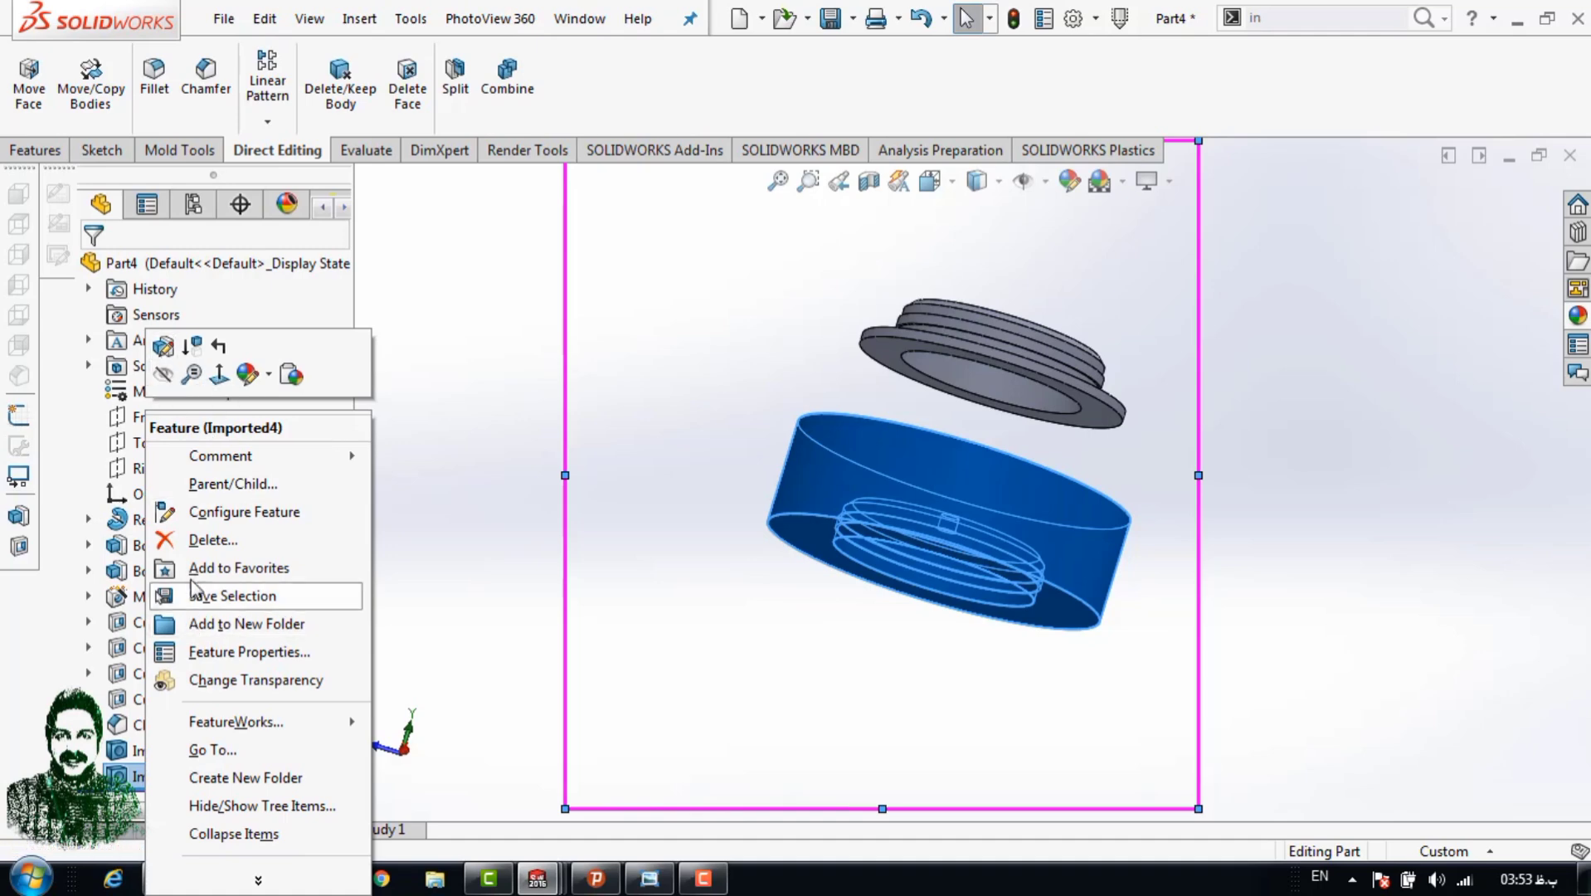
pyautogui.click(162, 374)
pyautogui.moveTo(685, 507); pyautogui.dragTo(550, 575, button='middle')
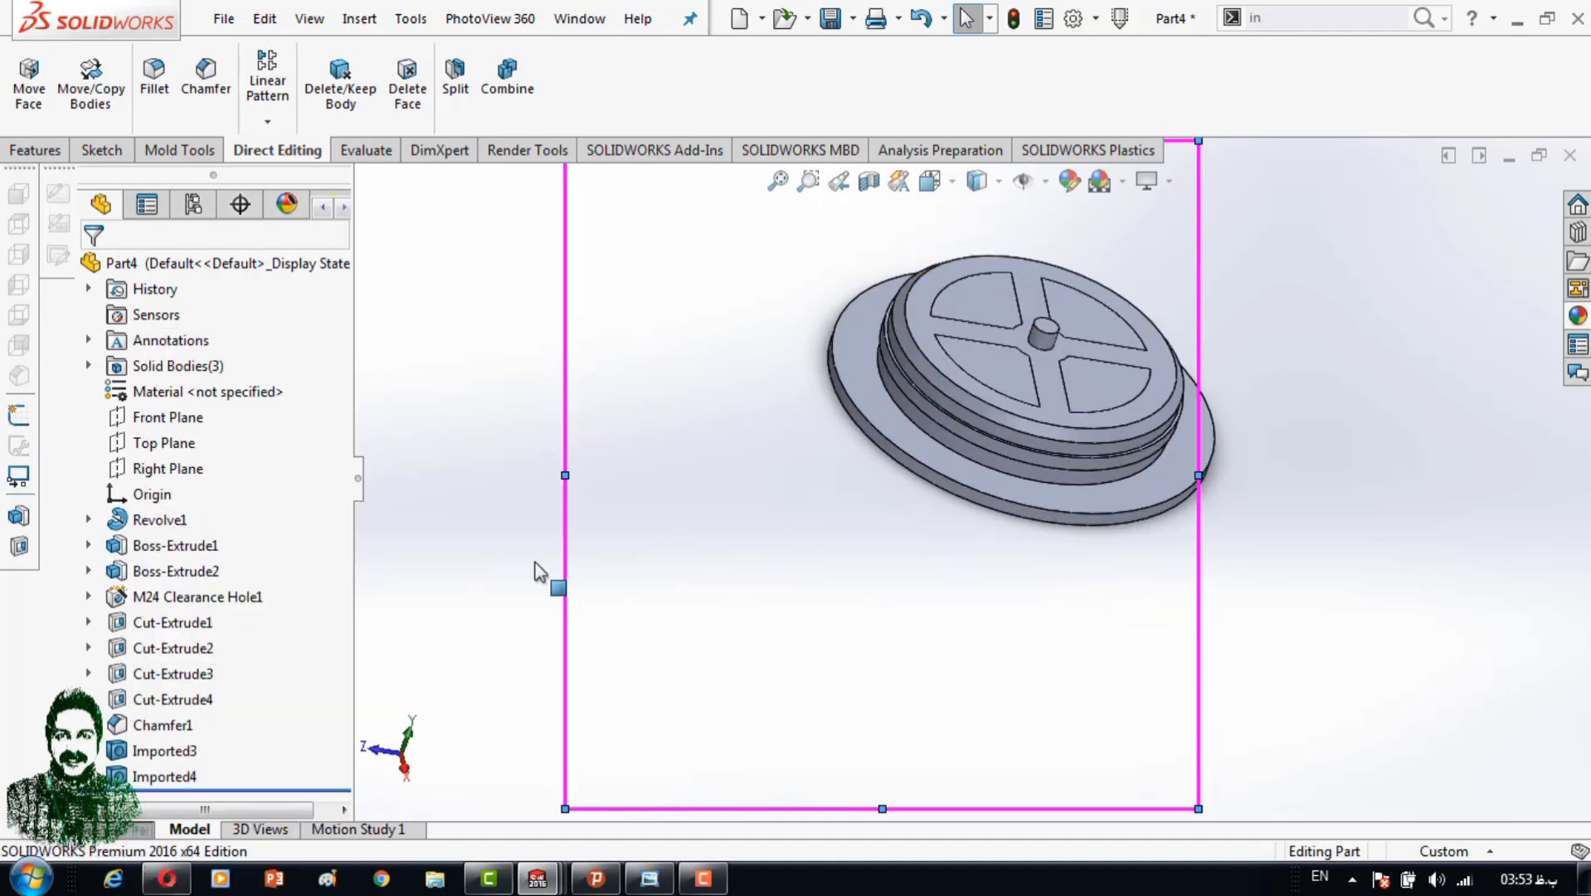
# Show the Imported4 and Imported3 bodies again.
pyautogui.click(188, 751)
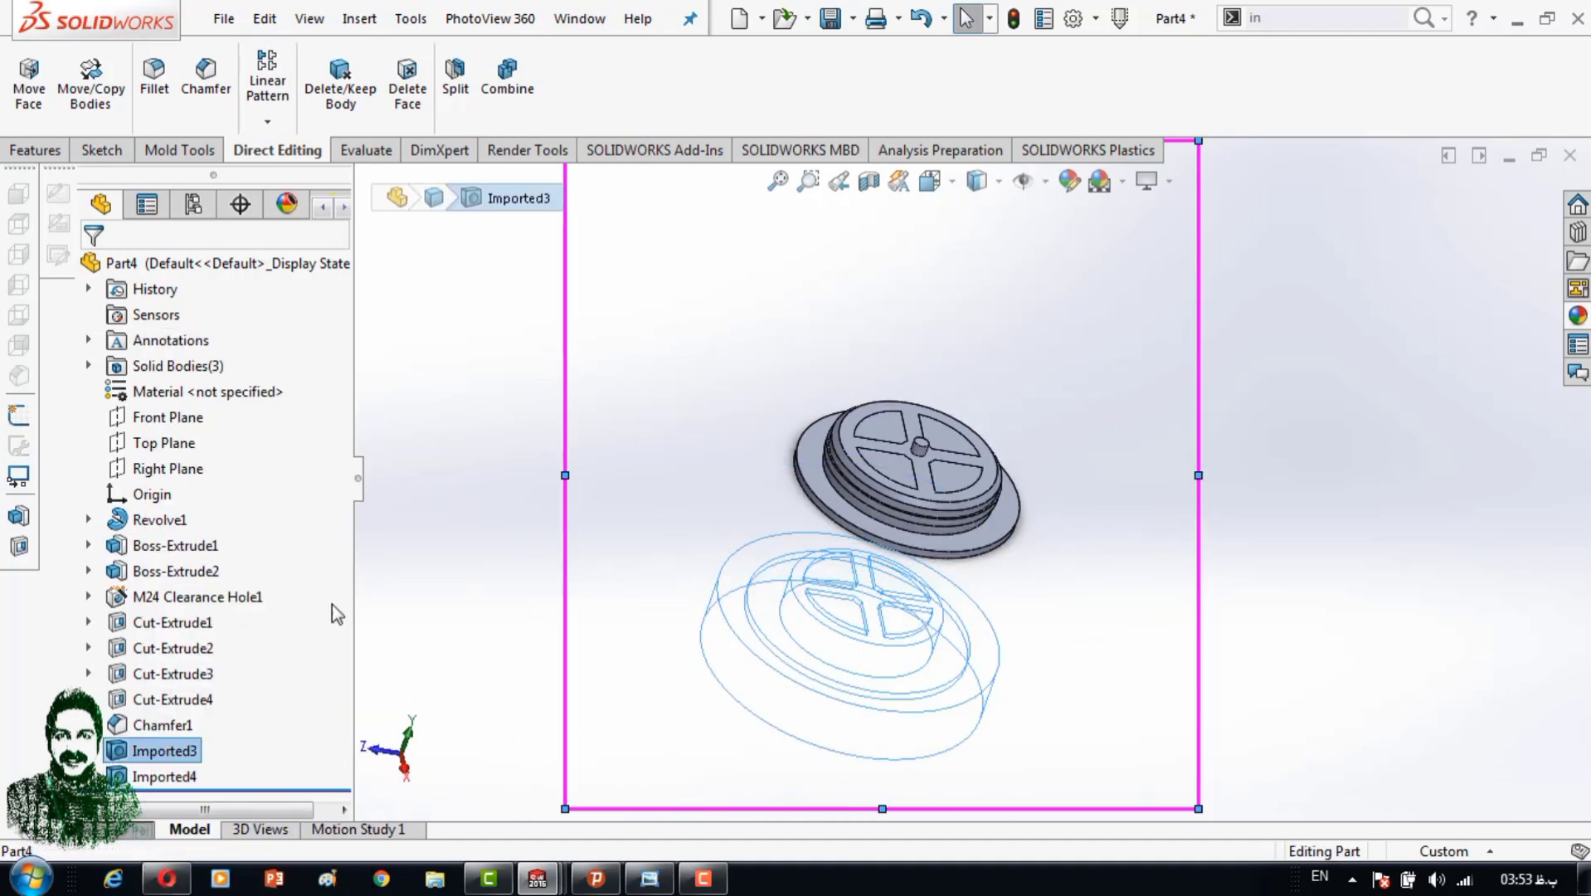
pyautogui.rightClick(164, 776)
pyautogui.click(163, 367)
pyautogui.rightClick(164, 776)
pyautogui.click(1139, 431)
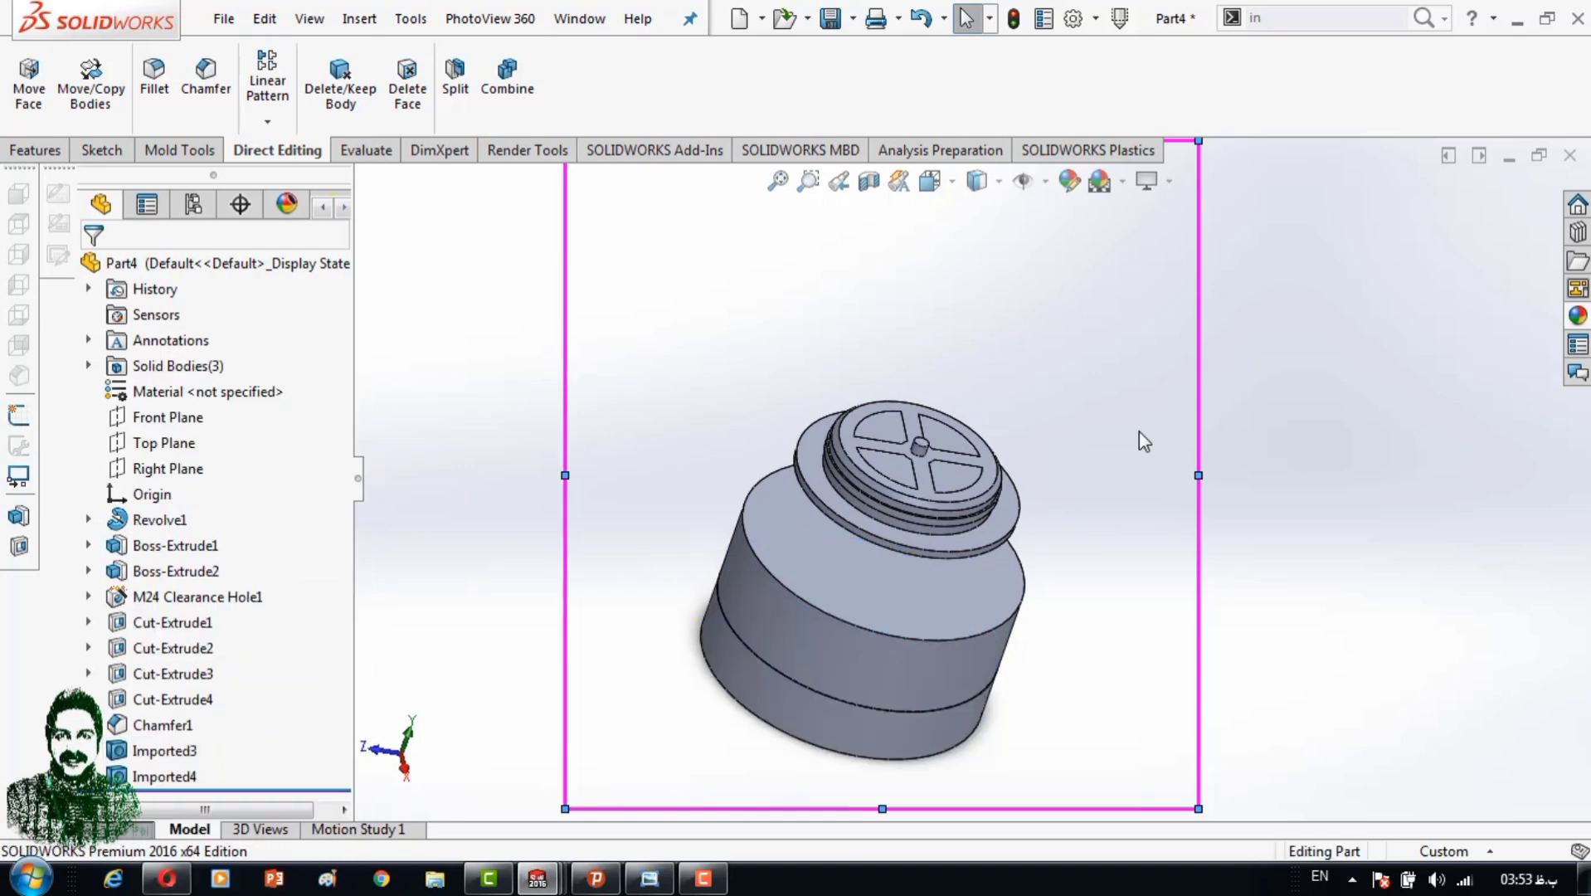
# Close Part4 without saving changes.
pyautogui.click(1569, 155)
pyautogui.click(695, 401)
pyautogui.click(1111, 654)
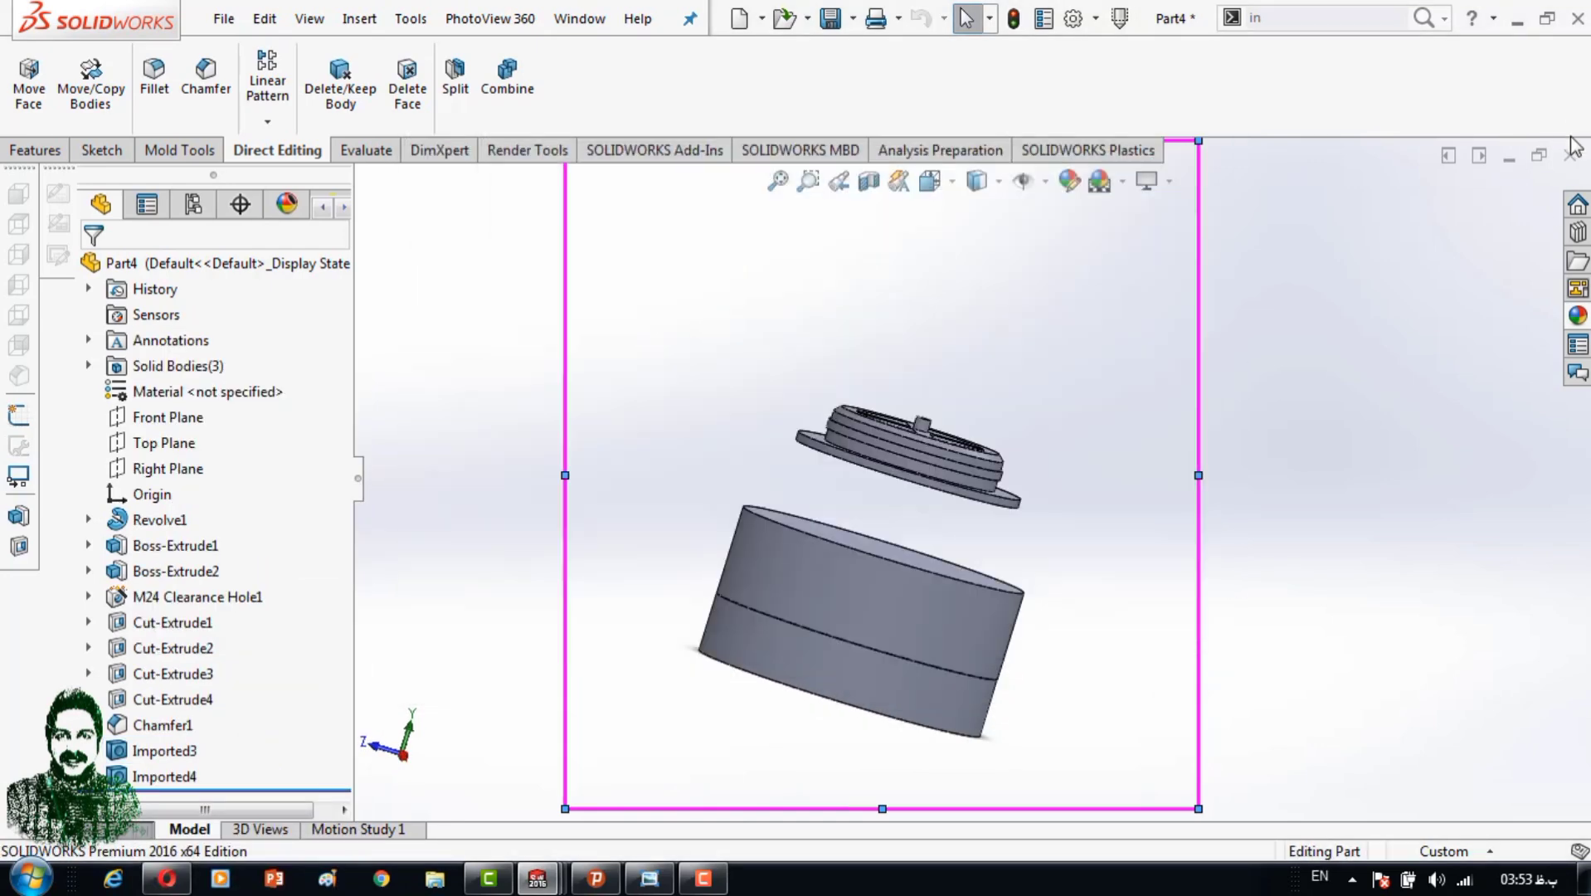
pyautogui.click(1569, 155)
pyautogui.click(703, 458)
# Save and close N95part1.
pyautogui.click(1571, 155)
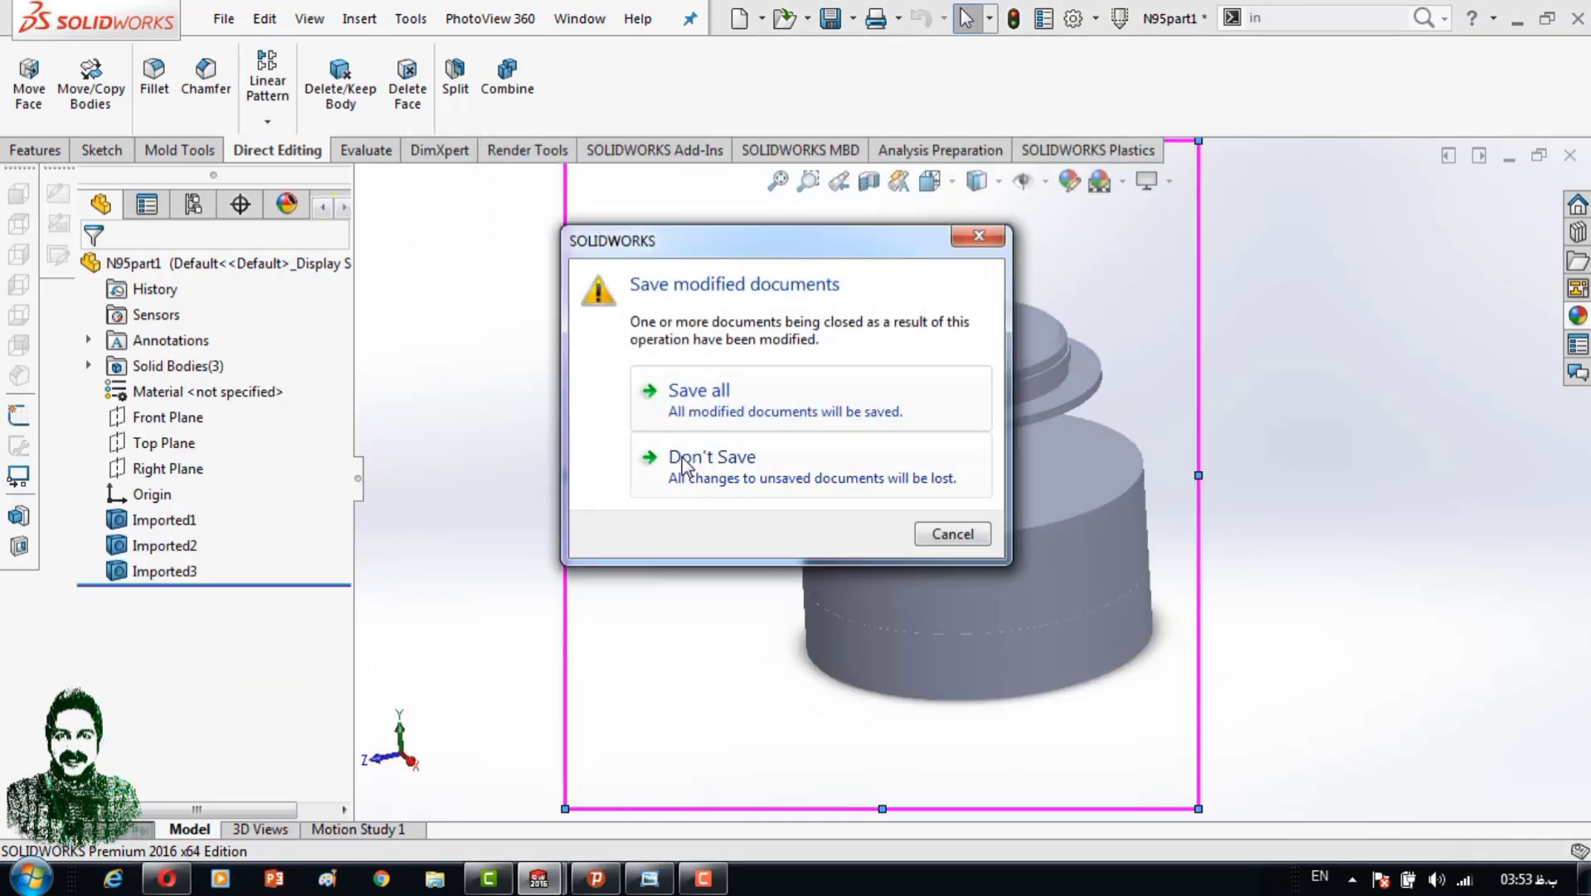
pyautogui.click(663, 286)
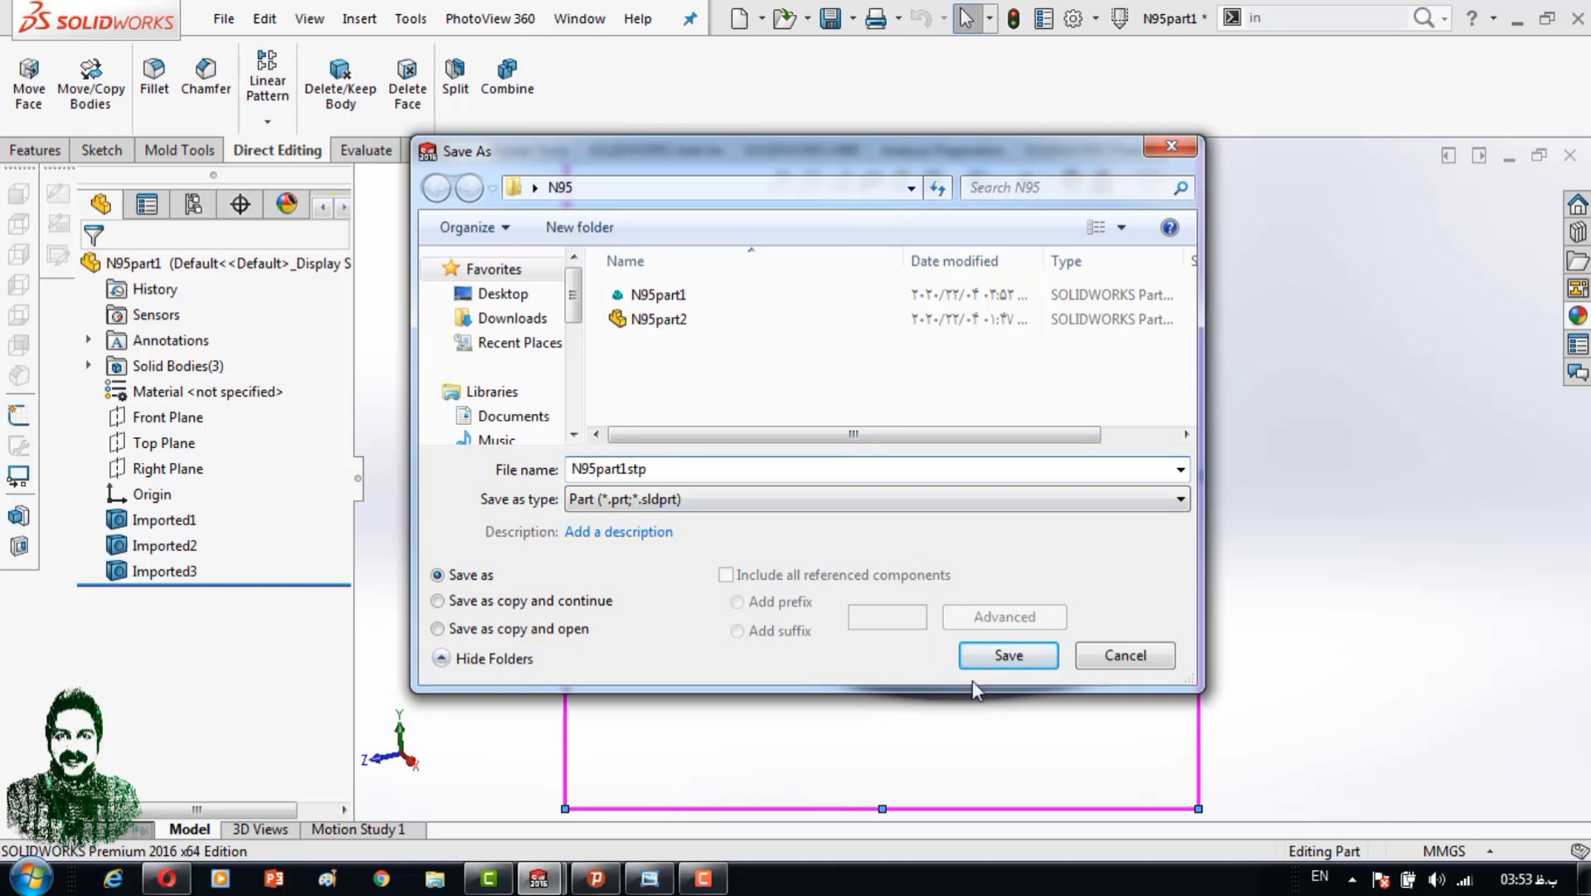
pyautogui.click(995, 656)
# In N95part2, view the cap's top face straight on.
pyautogui.scroll(-5, 1078, 638)
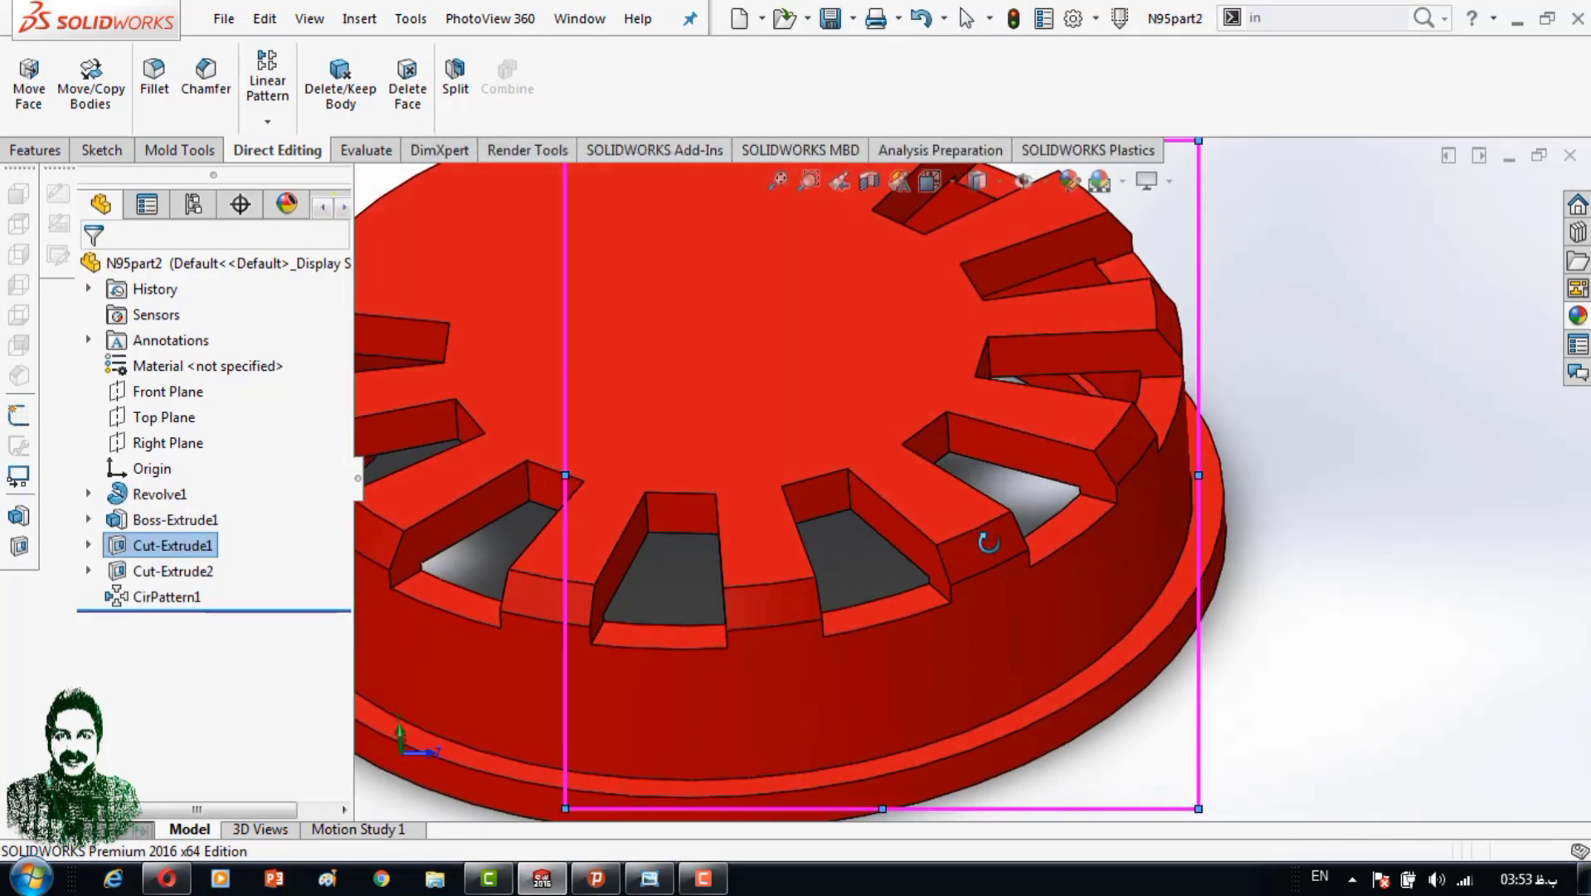
pyautogui.moveTo(988, 543)
pyautogui.mouseDown(button='middle')
pyautogui.moveTo(1018, 461)
pyautogui.moveTo(940, 550)
pyautogui.mouseUp(button='middle')
pyautogui.click(834, 355)
pyautogui.press('space')
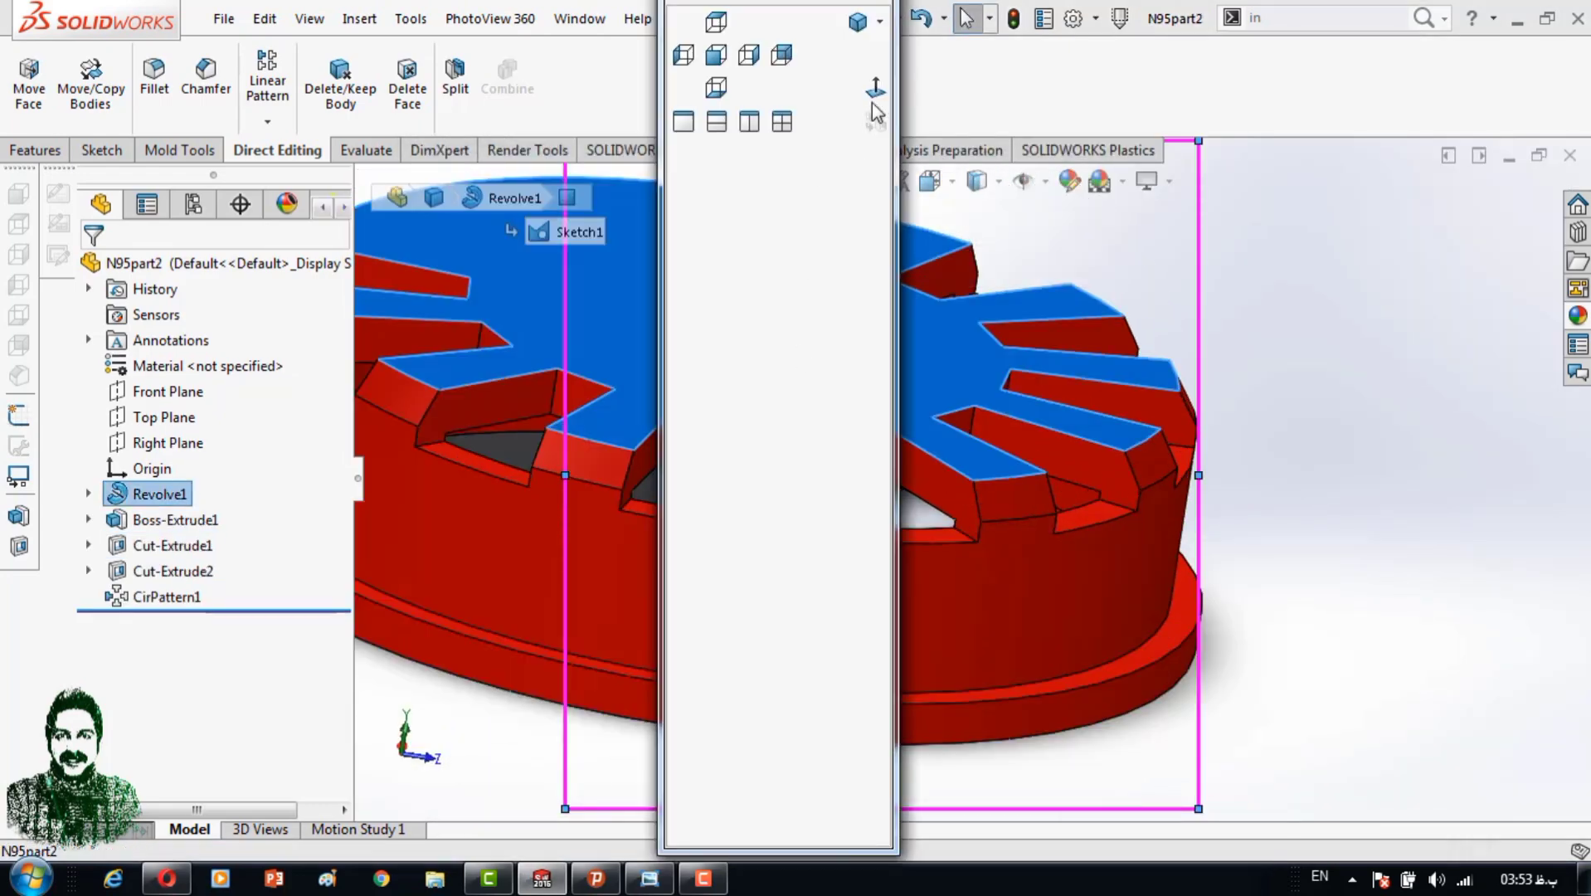
pyautogui.click(874, 90)
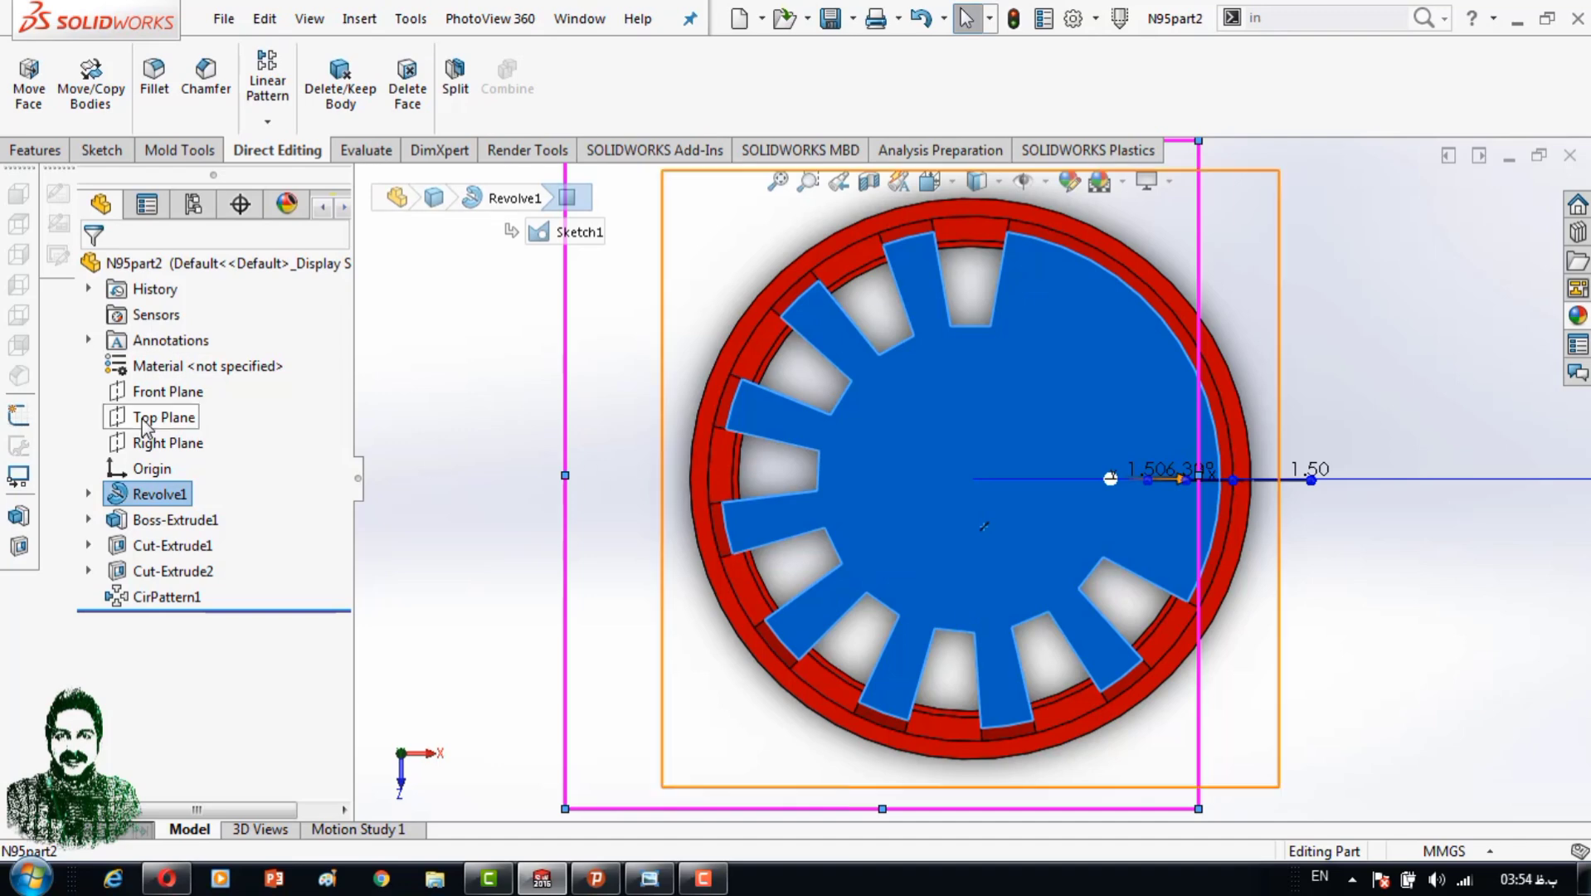
# Section N95part2 along Right Plane and start a new sketch on it.
pyautogui.click(154, 442)
pyautogui.click(868, 181)
pyautogui.press('Return')
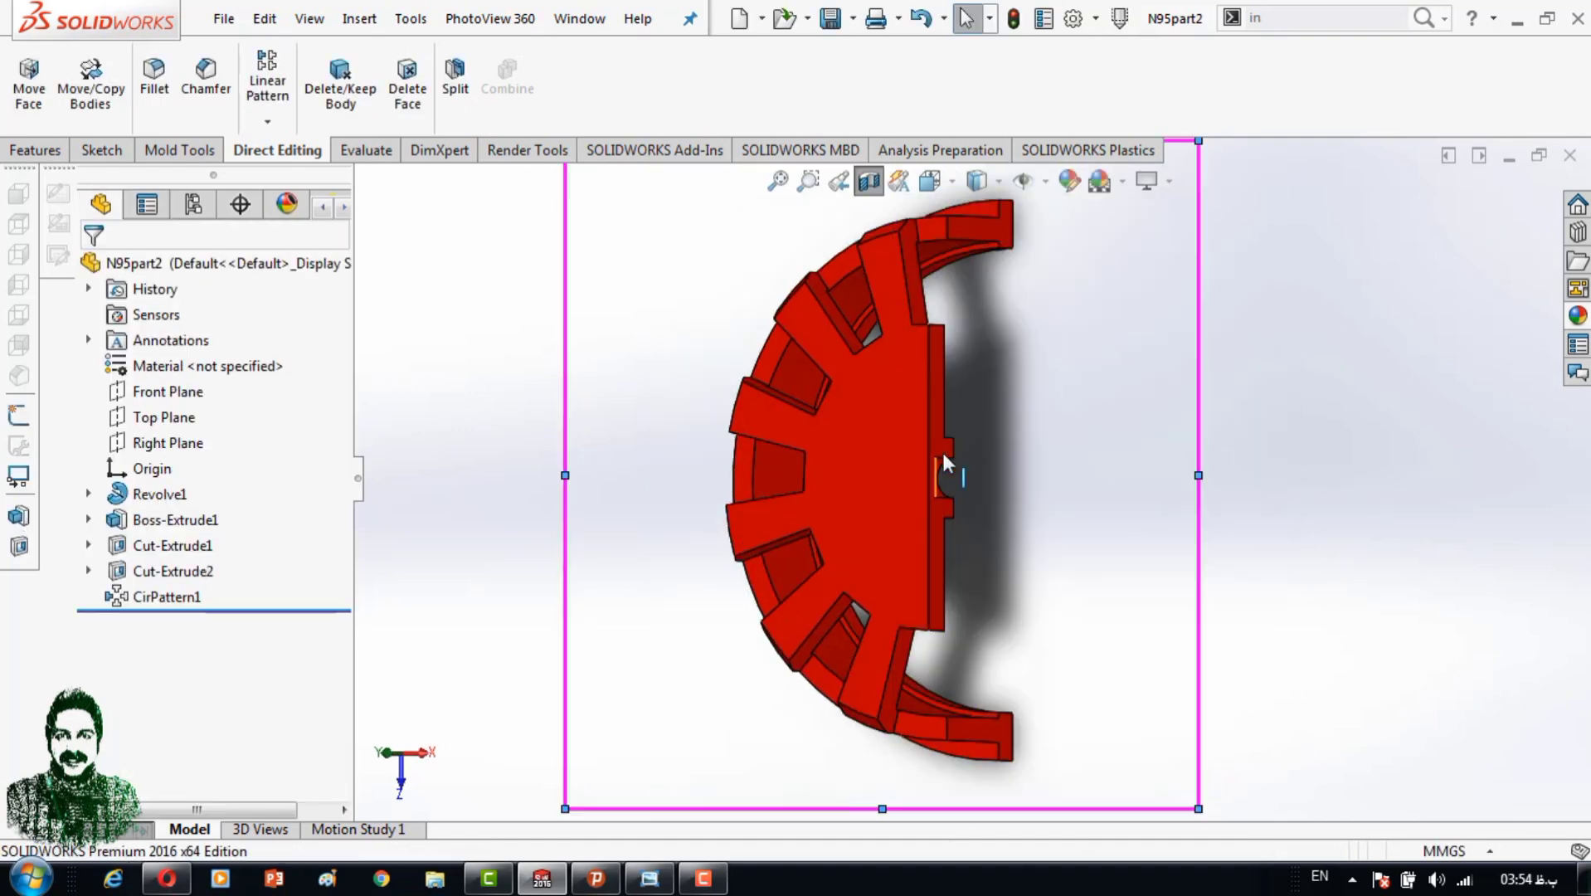
pyautogui.rightClick(959, 409)
pyautogui.press('Escape')
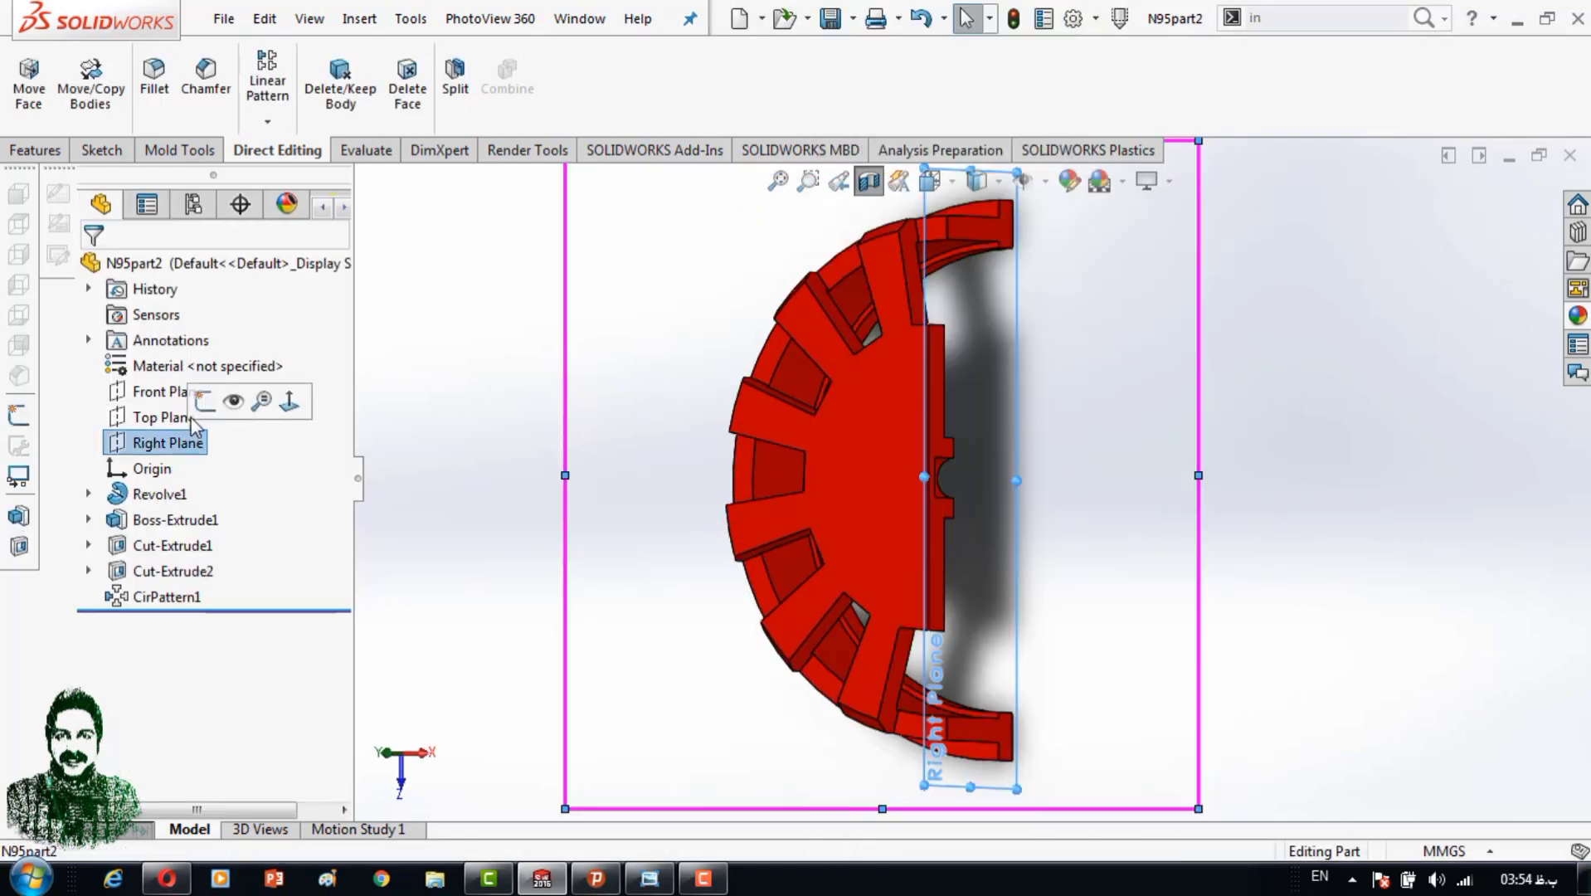
pyautogui.click(204, 401)
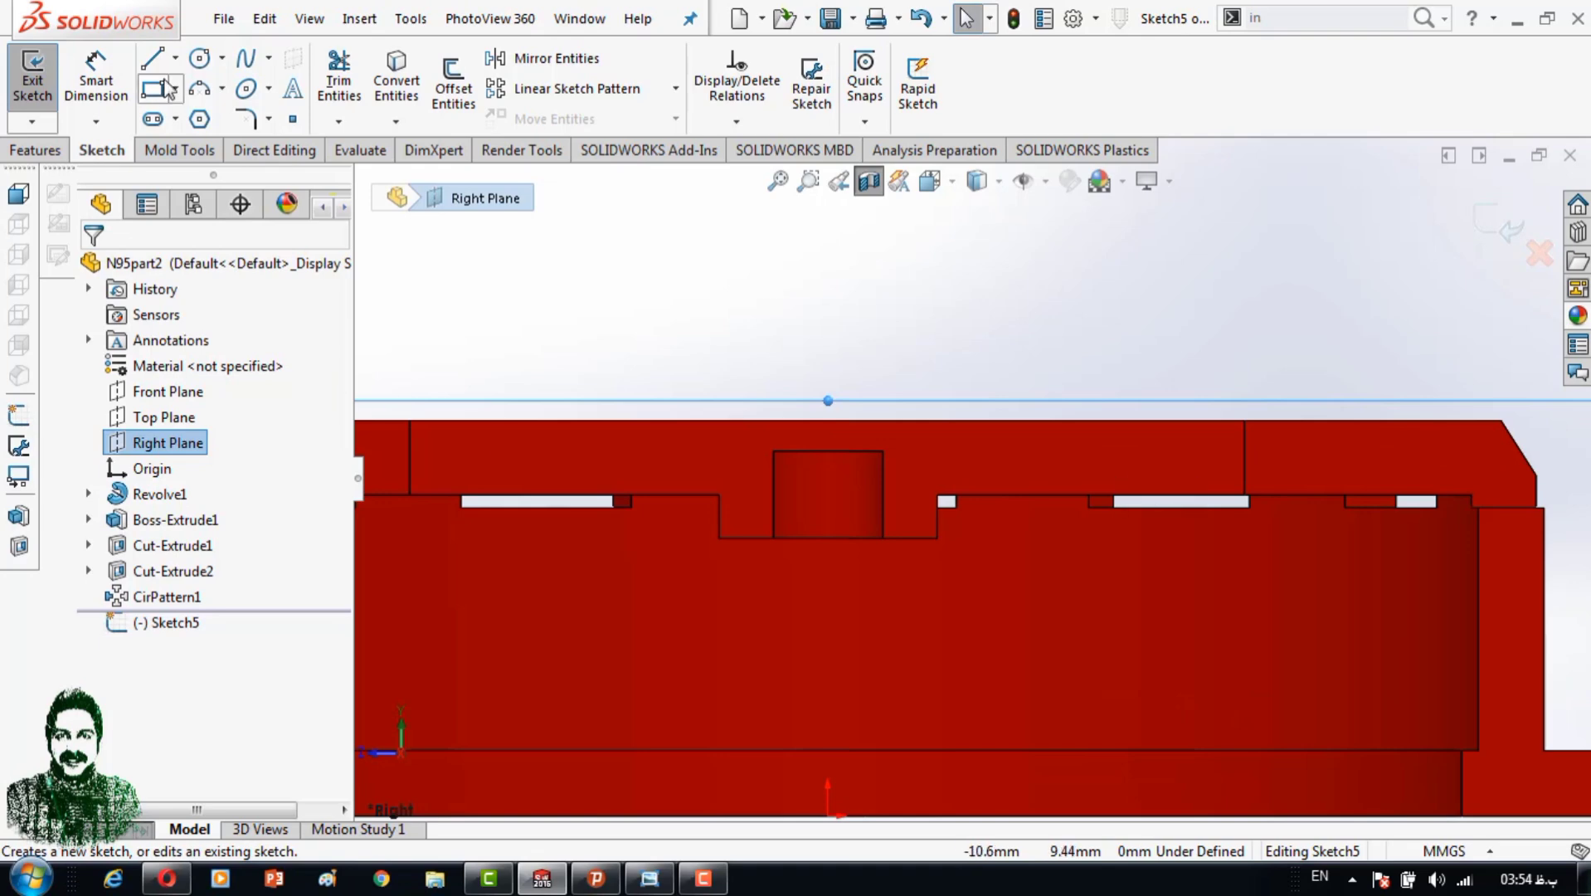
# Trace a closed line outline along the cap's slanted sectioned edge.
pyautogui.click(152, 58)
pyautogui.scroll(-3, 1319, 410)
pyautogui.scroll(-2, 1318, 410)
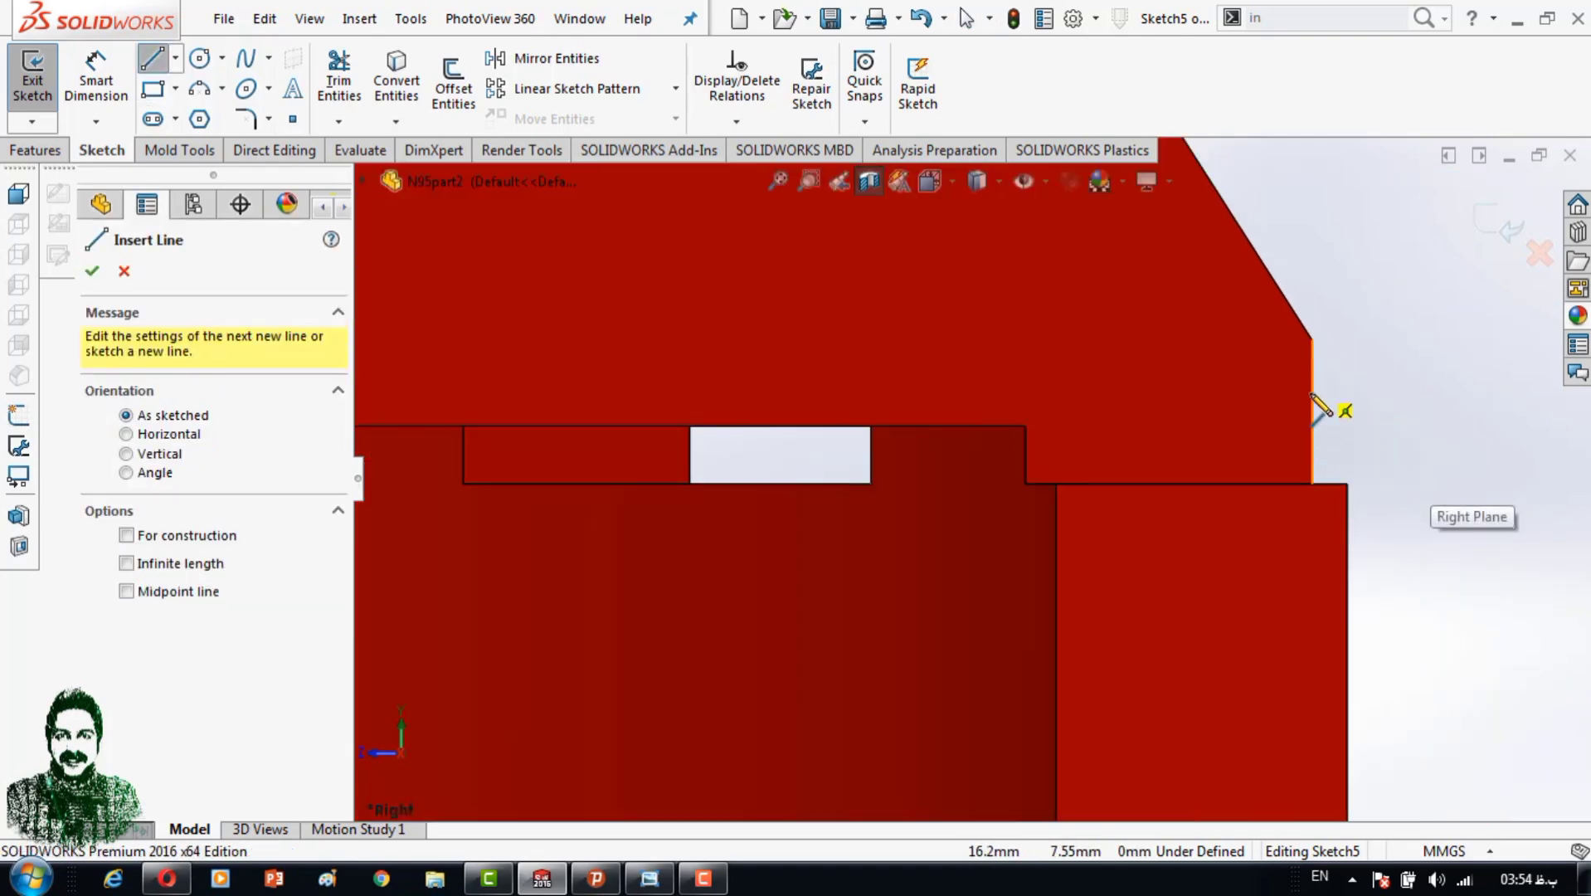
pyautogui.click(1303, 343)
pyautogui.scroll(2, 1061, 257)
pyautogui.scroll(-2, 1070, 240)
pyautogui.scroll(-2, 1083, 305)
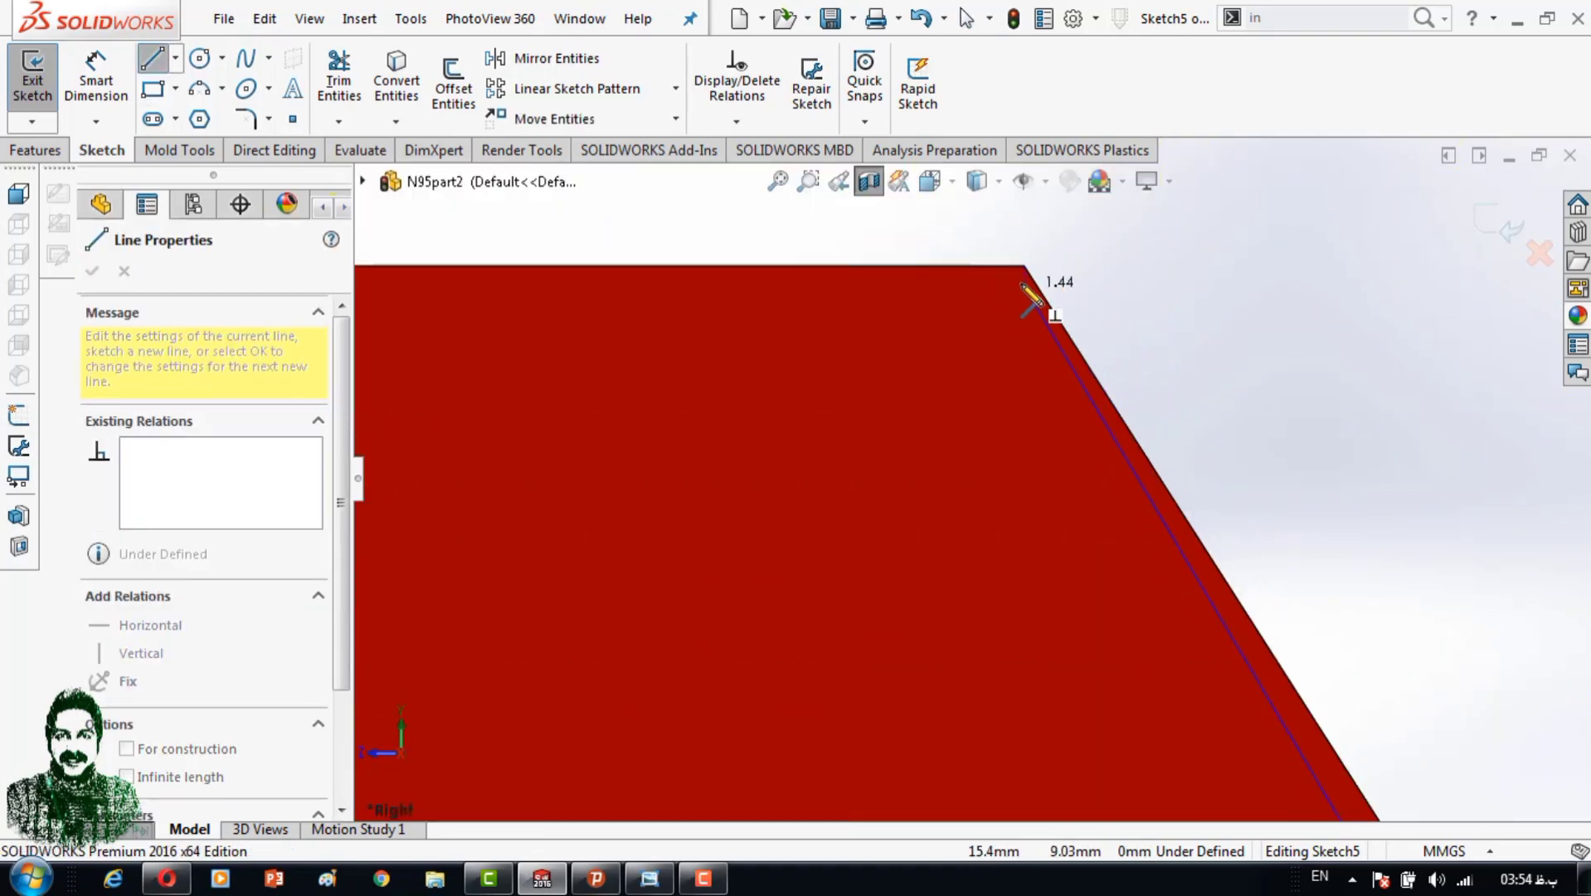
pyautogui.click(1021, 278)
pyautogui.scroll(3, 675, 469)
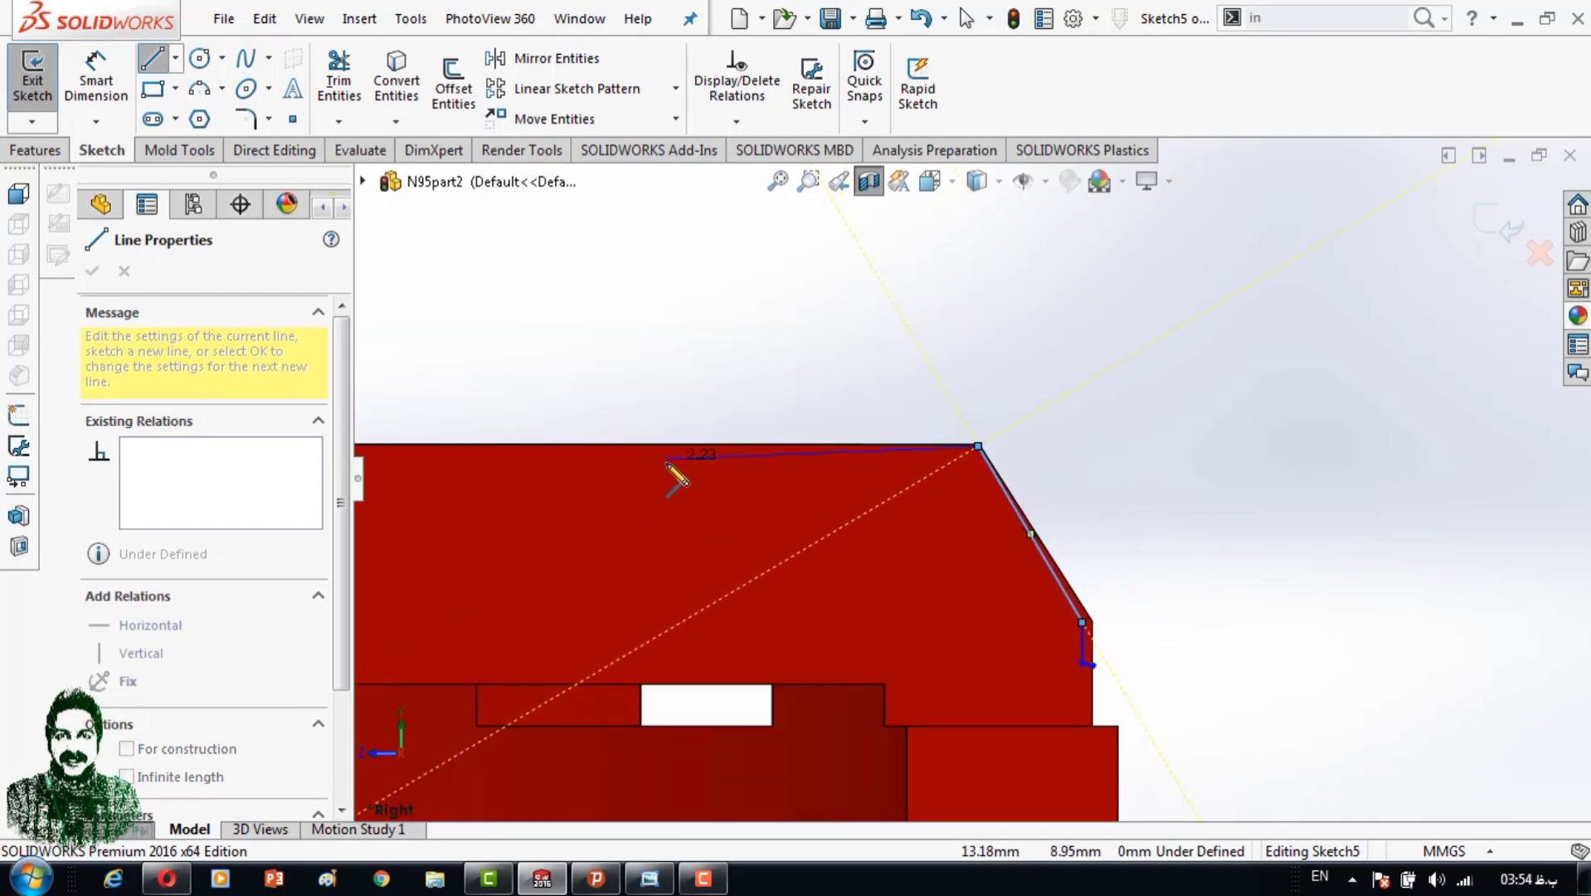
pyautogui.scroll(-3, 954, 431)
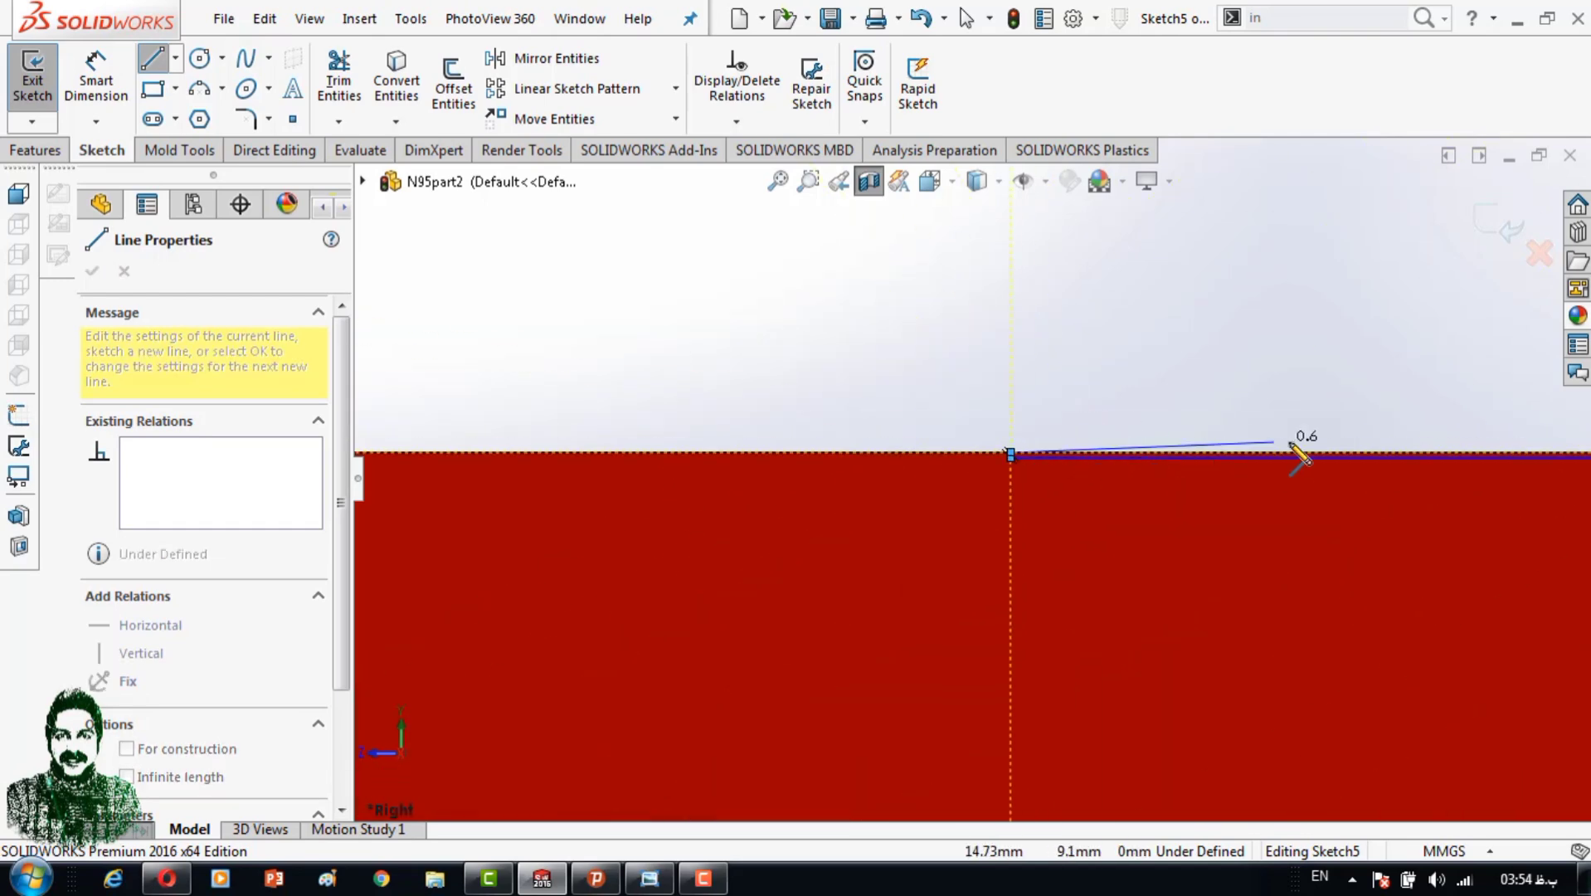
pyautogui.scroll(2, 1268, 448)
pyautogui.click(1241, 445)
pyautogui.scroll(-3, 1269, 780)
pyautogui.scroll(2, 1203, 755)
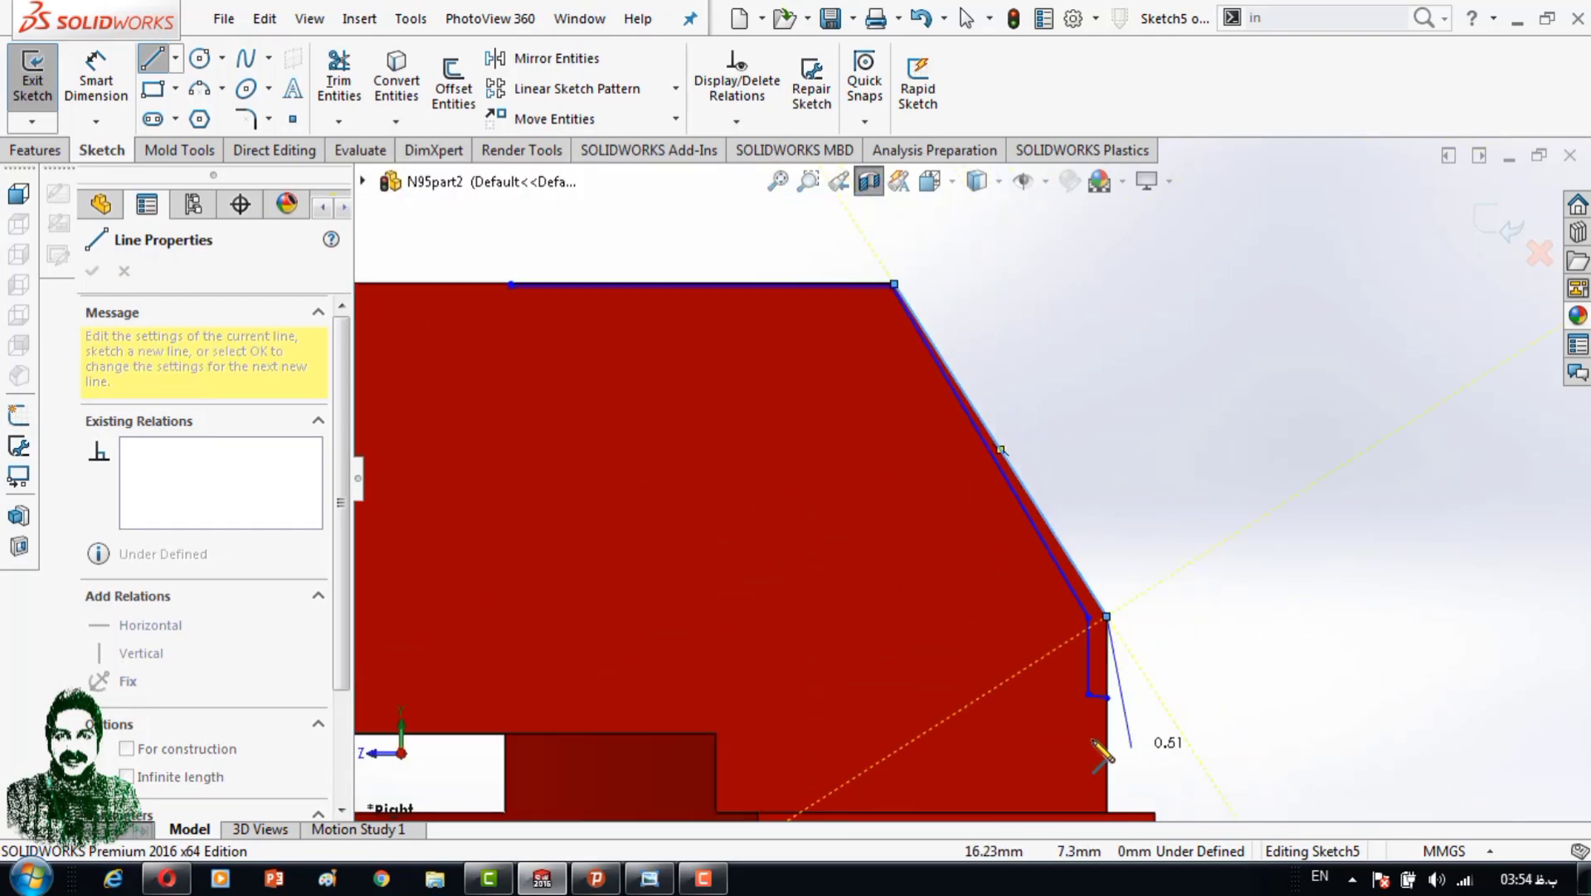
pyautogui.scroll(-2, 1095, 663)
pyautogui.click(1051, 611)
pyautogui.click(1098, 618)
pyautogui.press('Escape')
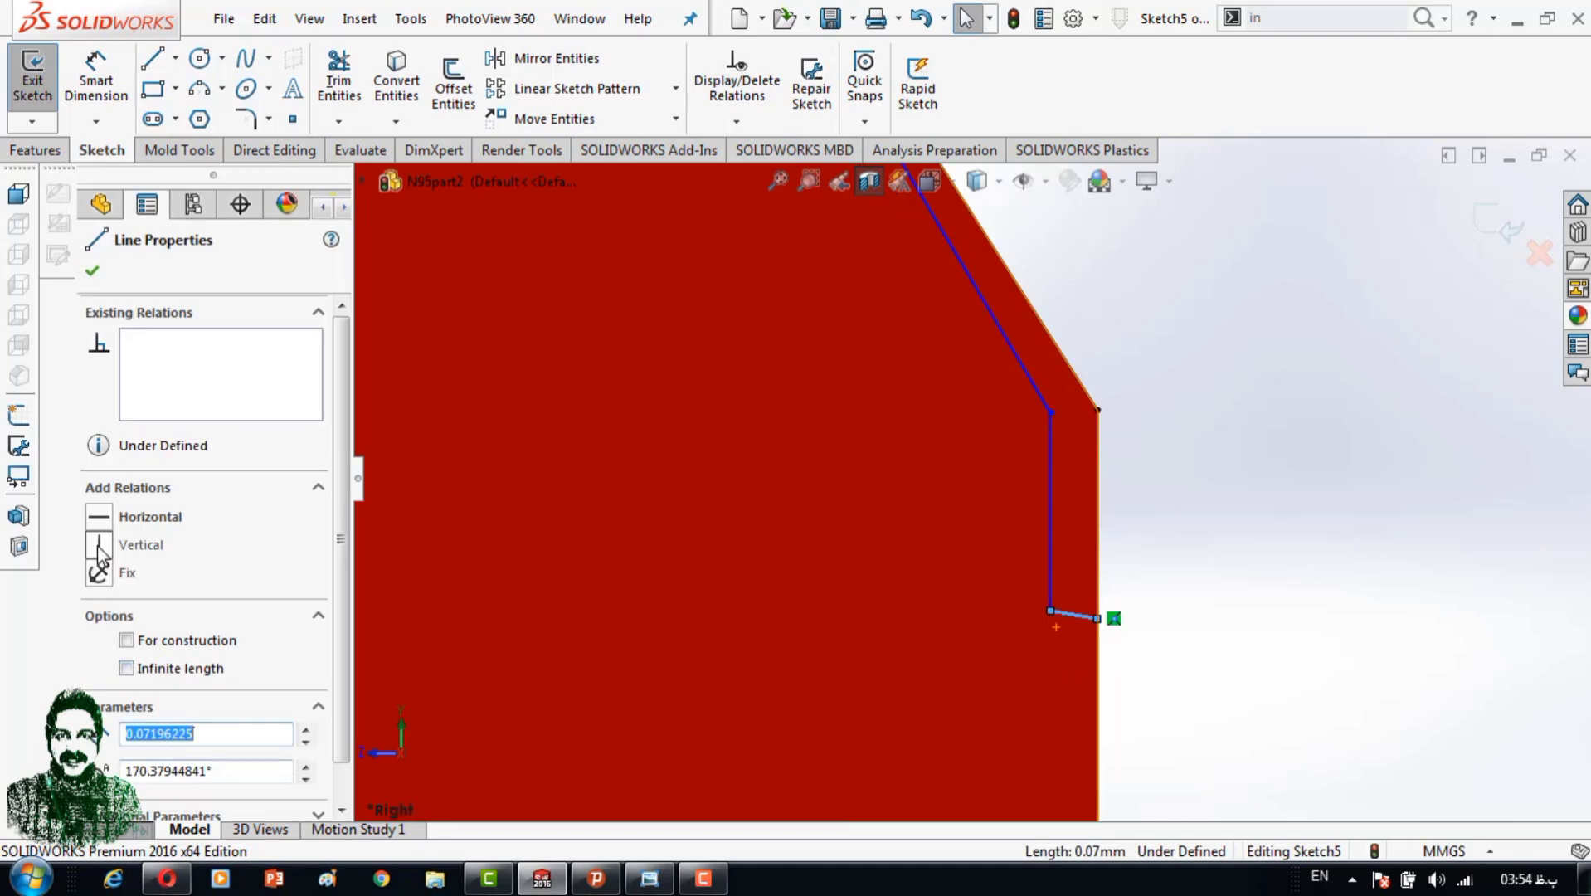
# Dimension the short closing line at 0.03 and drag its point onto the top corner.
pyautogui.click(119, 100)
pyautogui.click(1164, 541)
pyautogui.write('0.03')
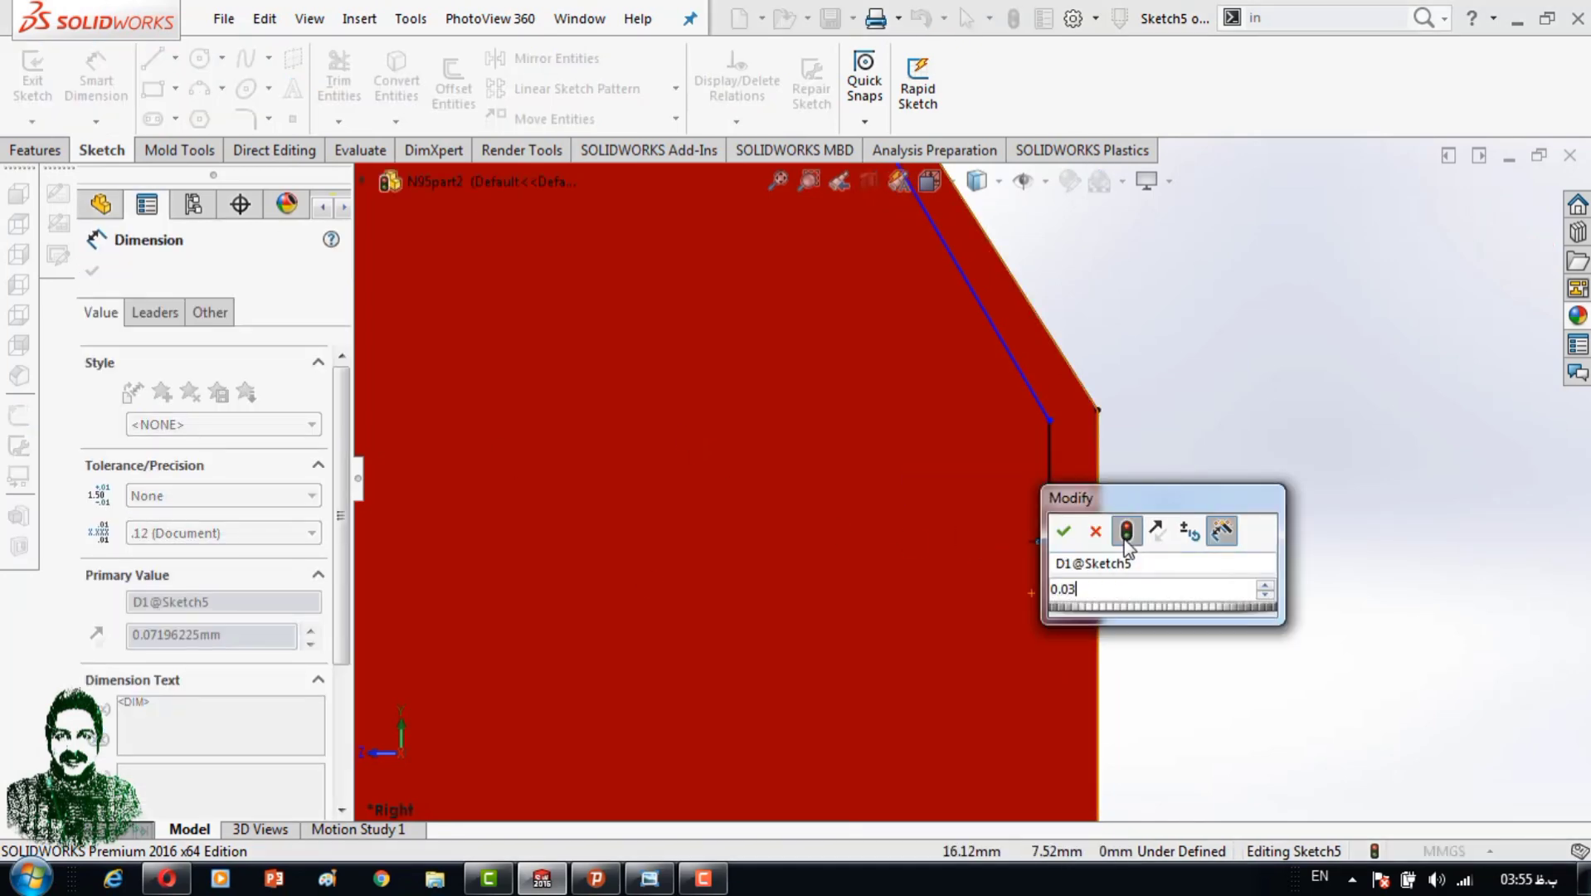
pyautogui.press('Return')
pyautogui.scroll(-3, 917, 445)
pyautogui.scroll(-2, 917, 320)
pyautogui.click(868, 290)
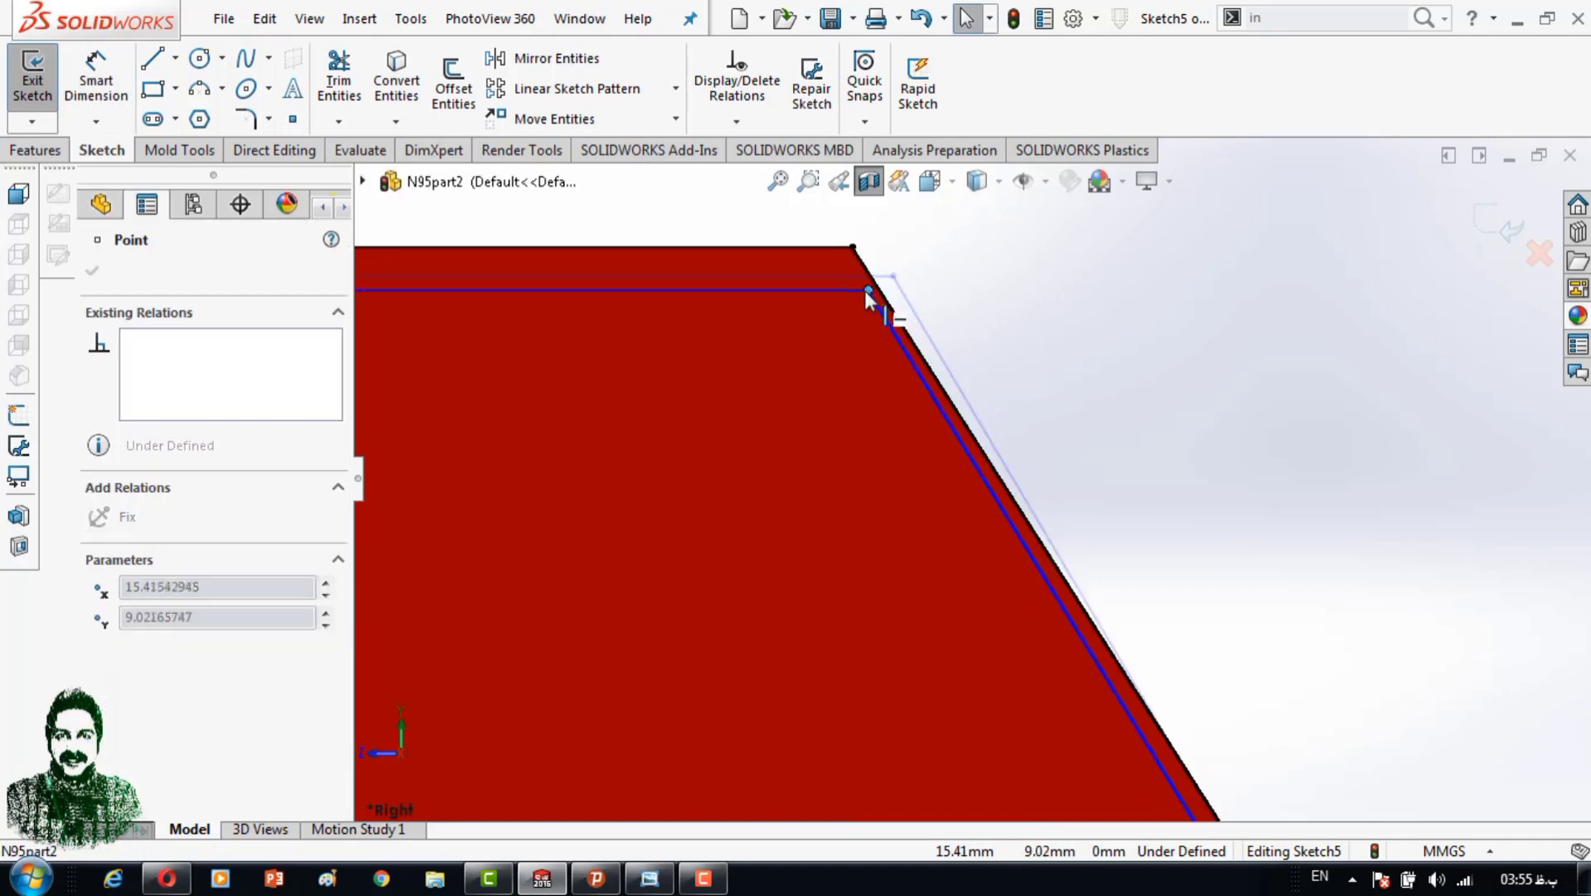
pyautogui.moveTo(866, 292); pyautogui.dragTo(847, 262)
# Make the two slanted lines parallel and dimension their offset at 0.03.
pyautogui.press('Return')
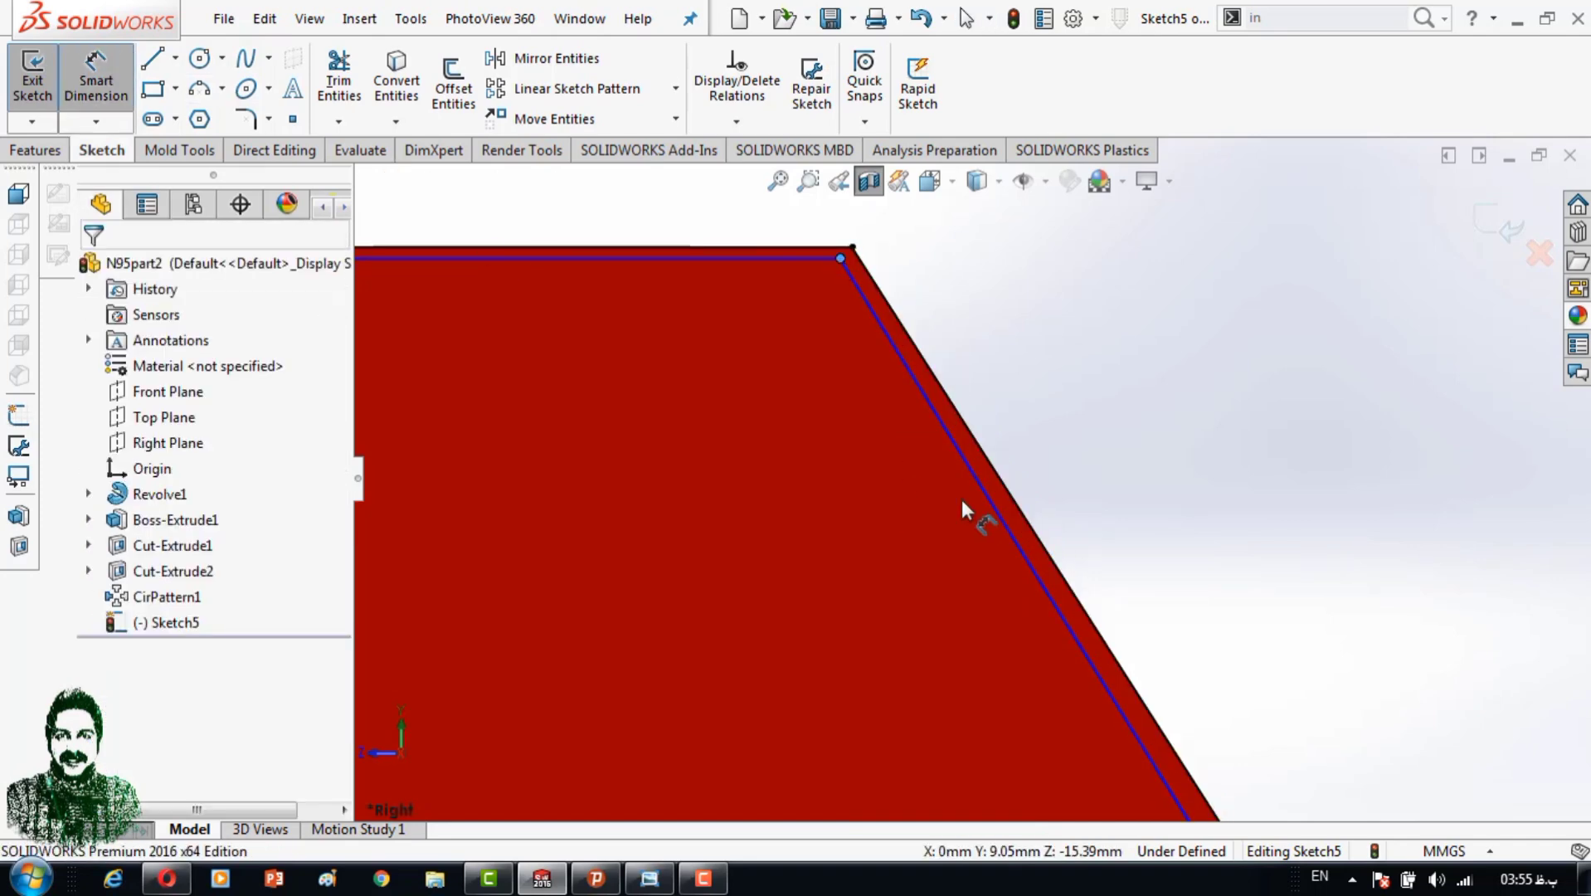
pyautogui.click(984, 497)
pyautogui.press('Escape')
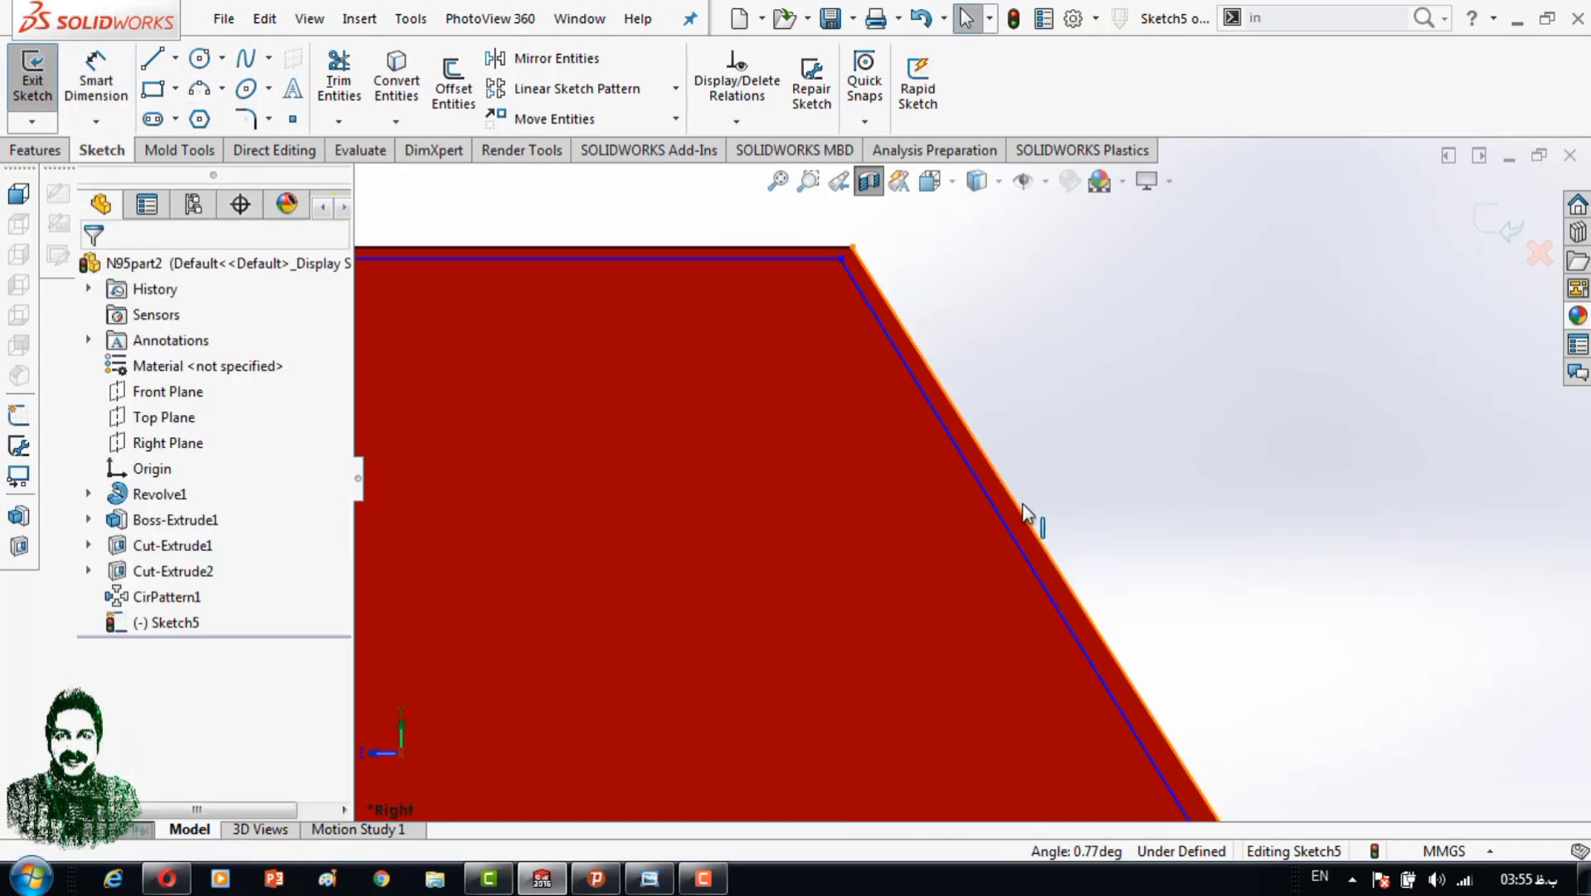
pyautogui.click(1004, 537)
pyautogui.click(1148, 465)
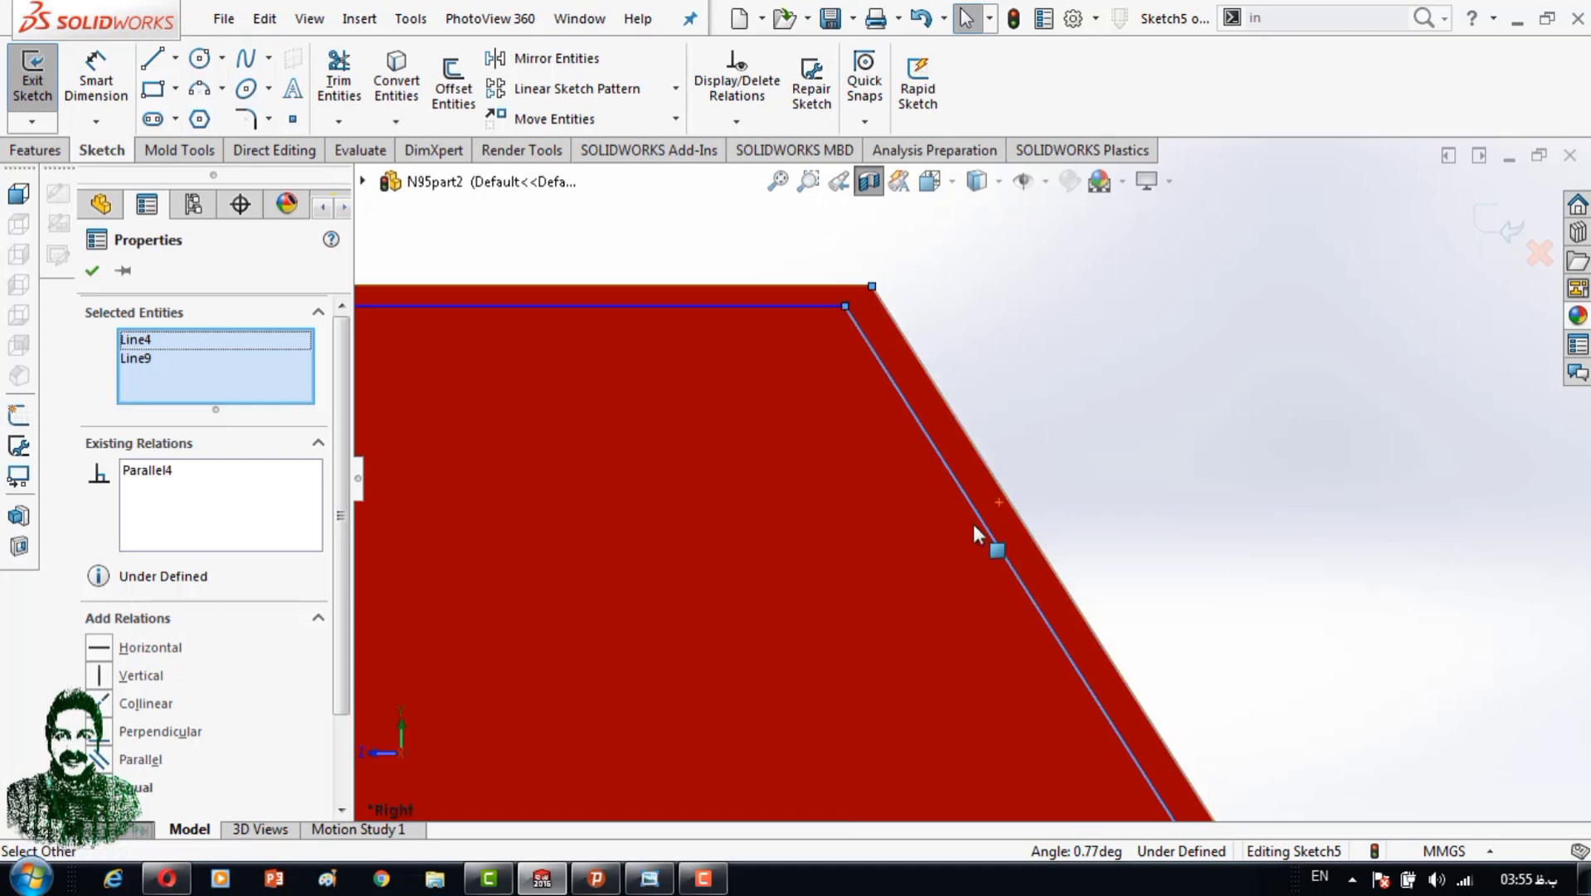
pyautogui.press('Return')
pyautogui.click(974, 432)
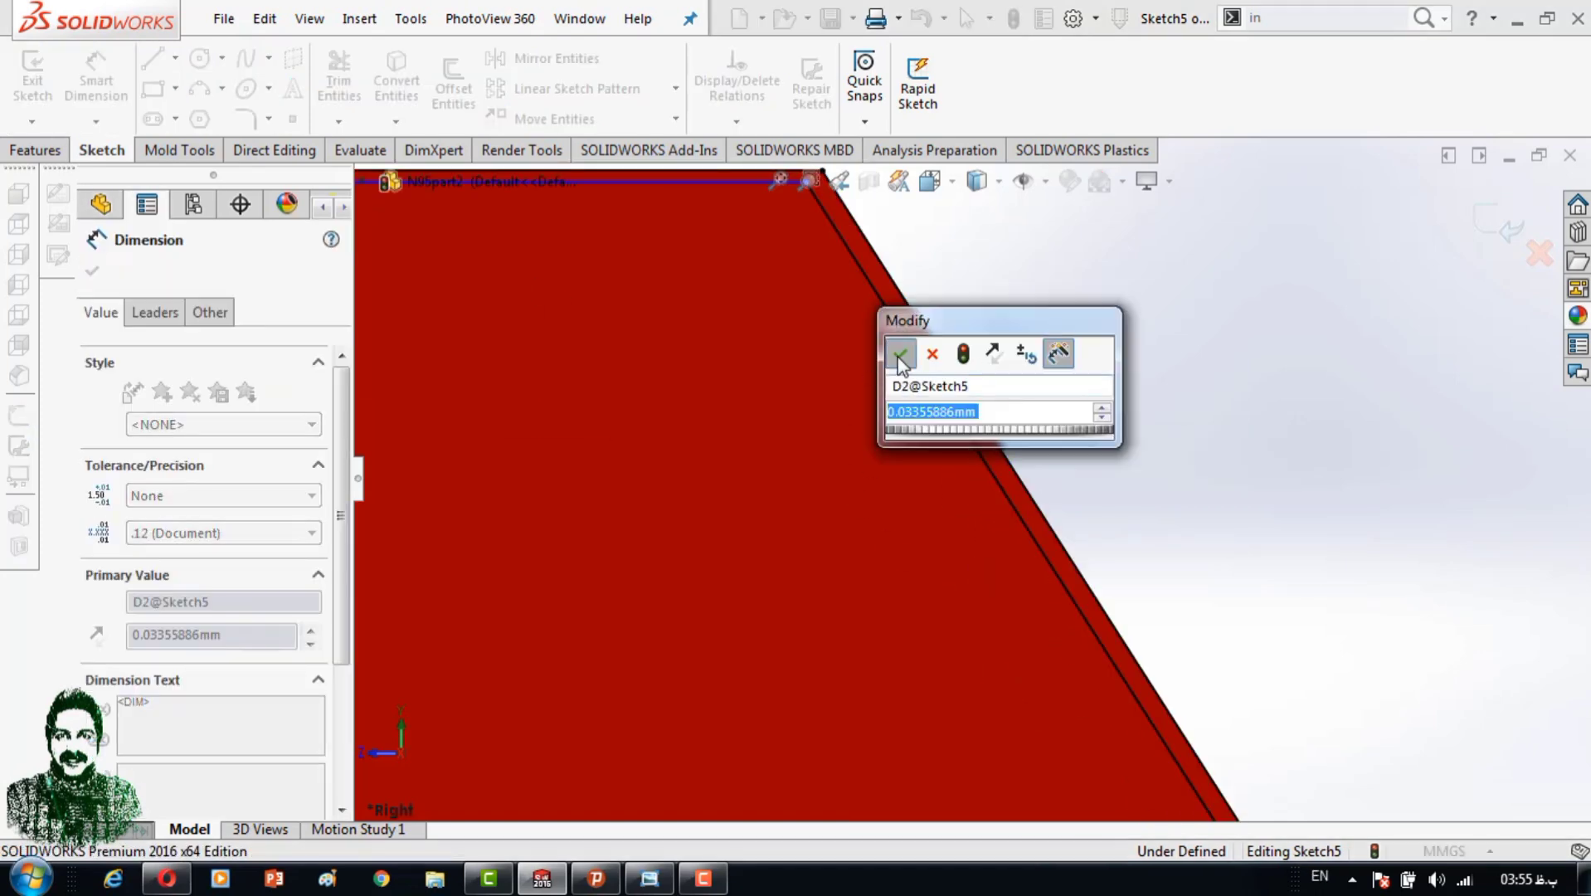
pyautogui.press('Return')
# Draw a vertical construction axis up from the origin.
pyautogui.scroll(3, 903, 566)
pyautogui.press('l')
pyautogui.scroll(2, 642, 533)
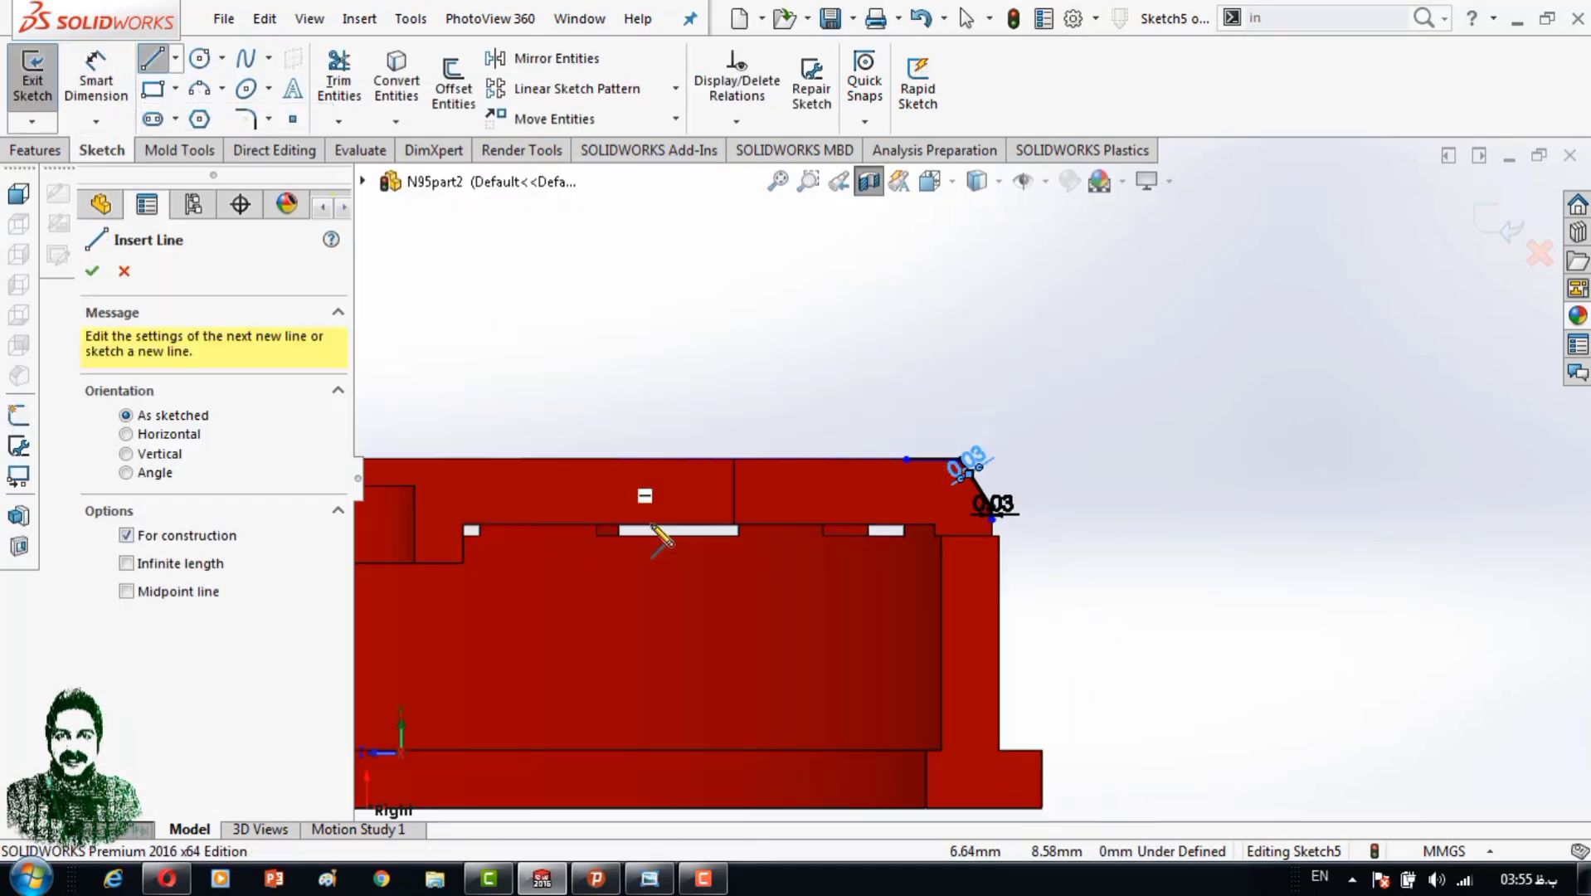
pyautogui.scroll(2, 624, 676)
pyautogui.moveTo(621, 670); pyautogui.dragTo(621, 433)
pyautogui.press('Escape')
pyautogui.moveTo(622, 433); pyautogui.dragTo(668, 451, button='middle')
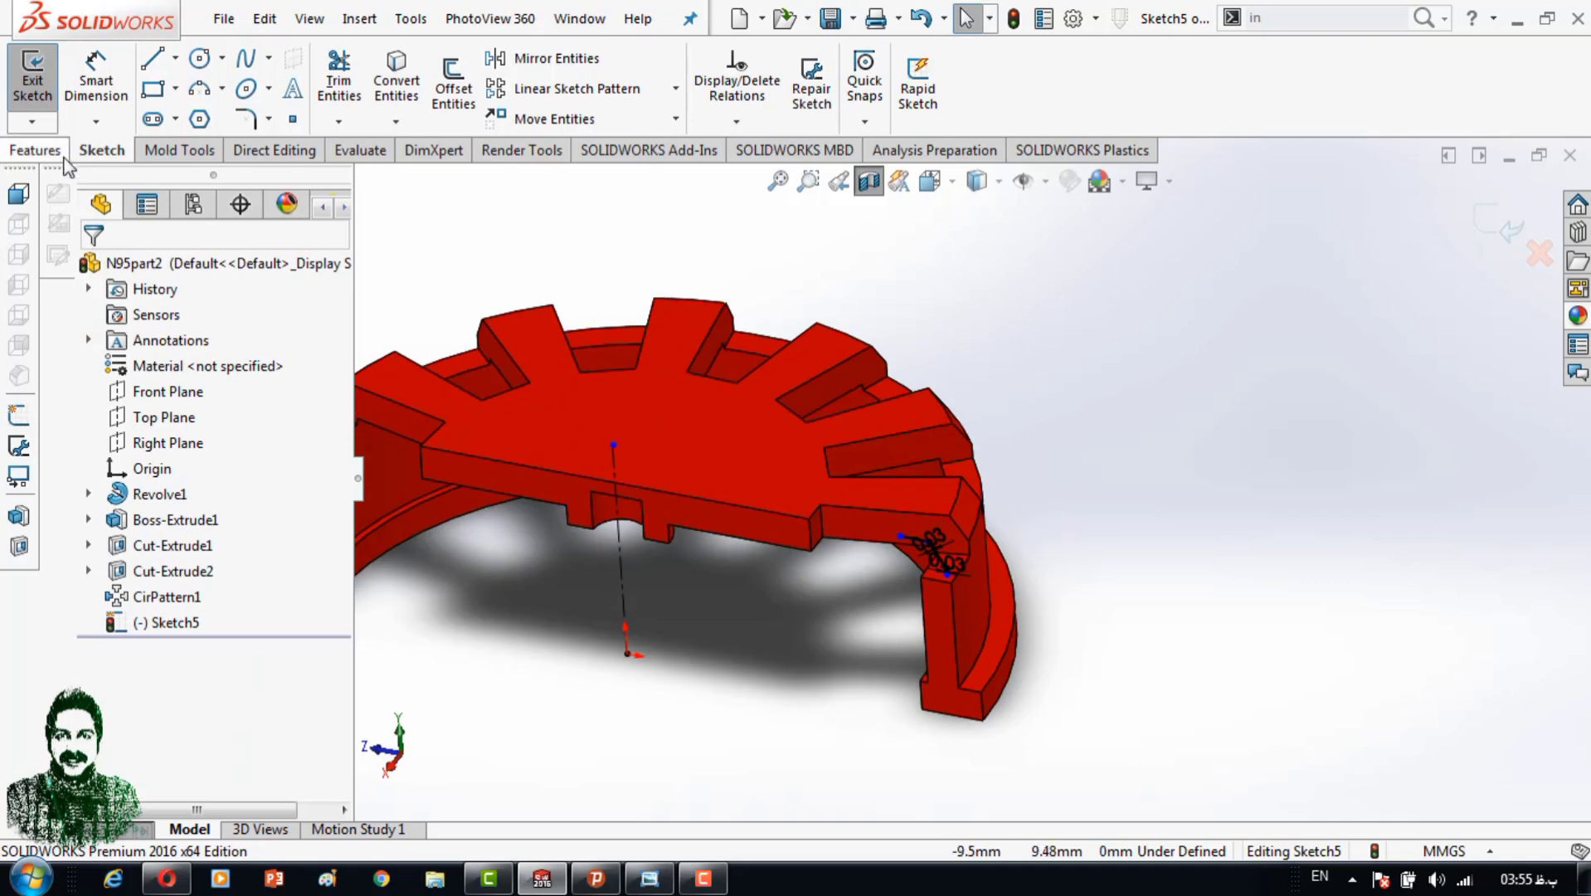
# Lengthen the vertical lines downward and extend the line end further left.
pyautogui.scroll(-3, 1094, 494)
pyautogui.scroll(-2, 1121, 448)
pyautogui.scroll(-2, 1246, 284)
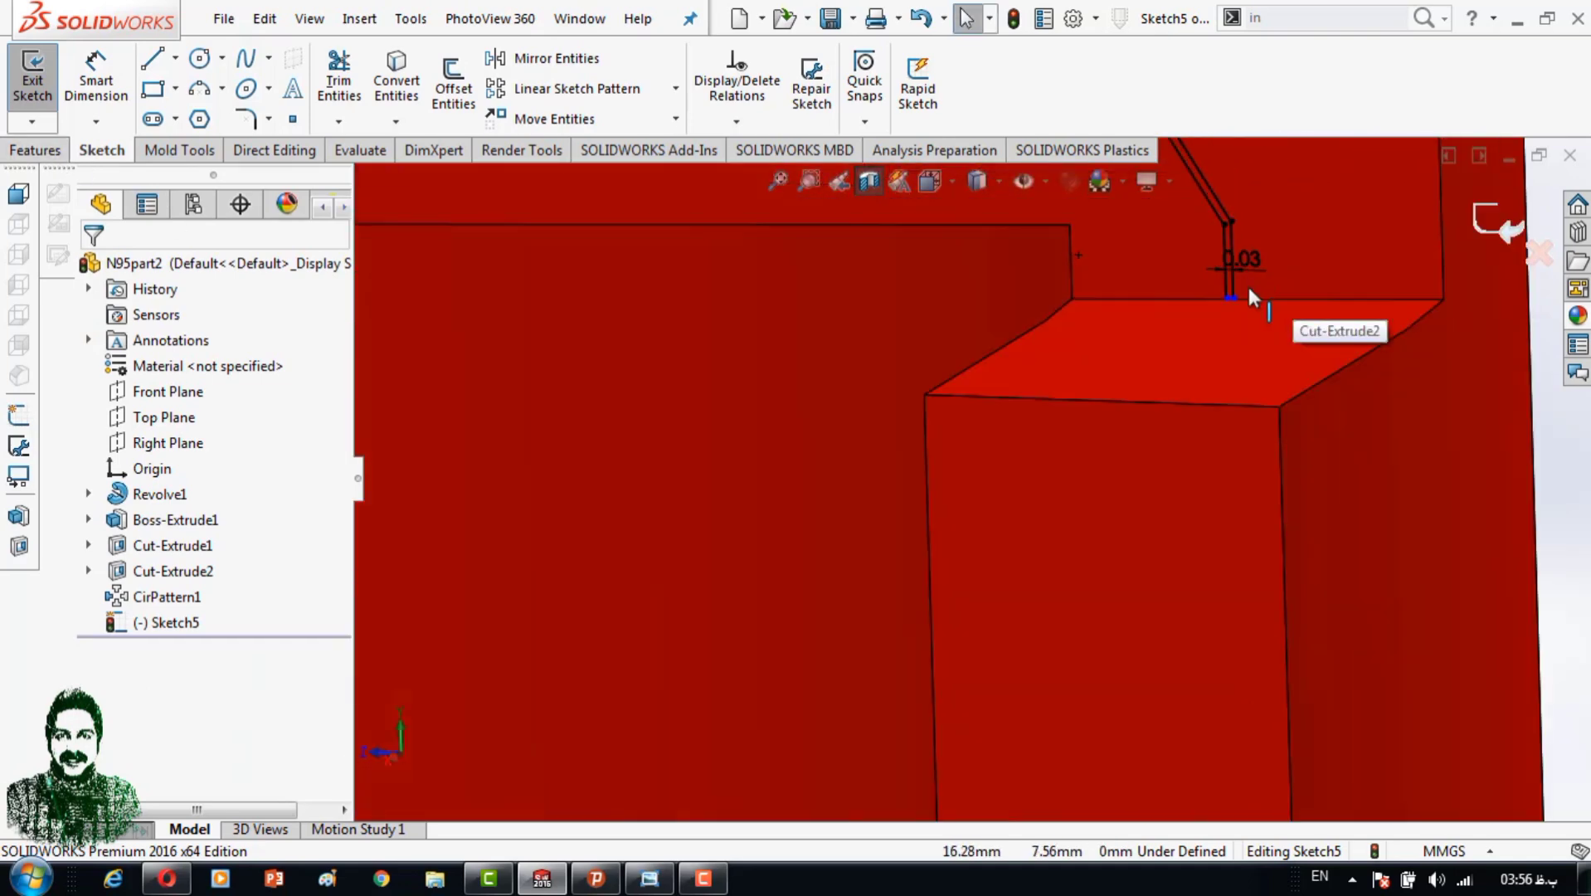
pyautogui.scroll(-1, 1200, 310)
pyautogui.moveTo(1205, 315); pyautogui.dragTo(1049, 636)
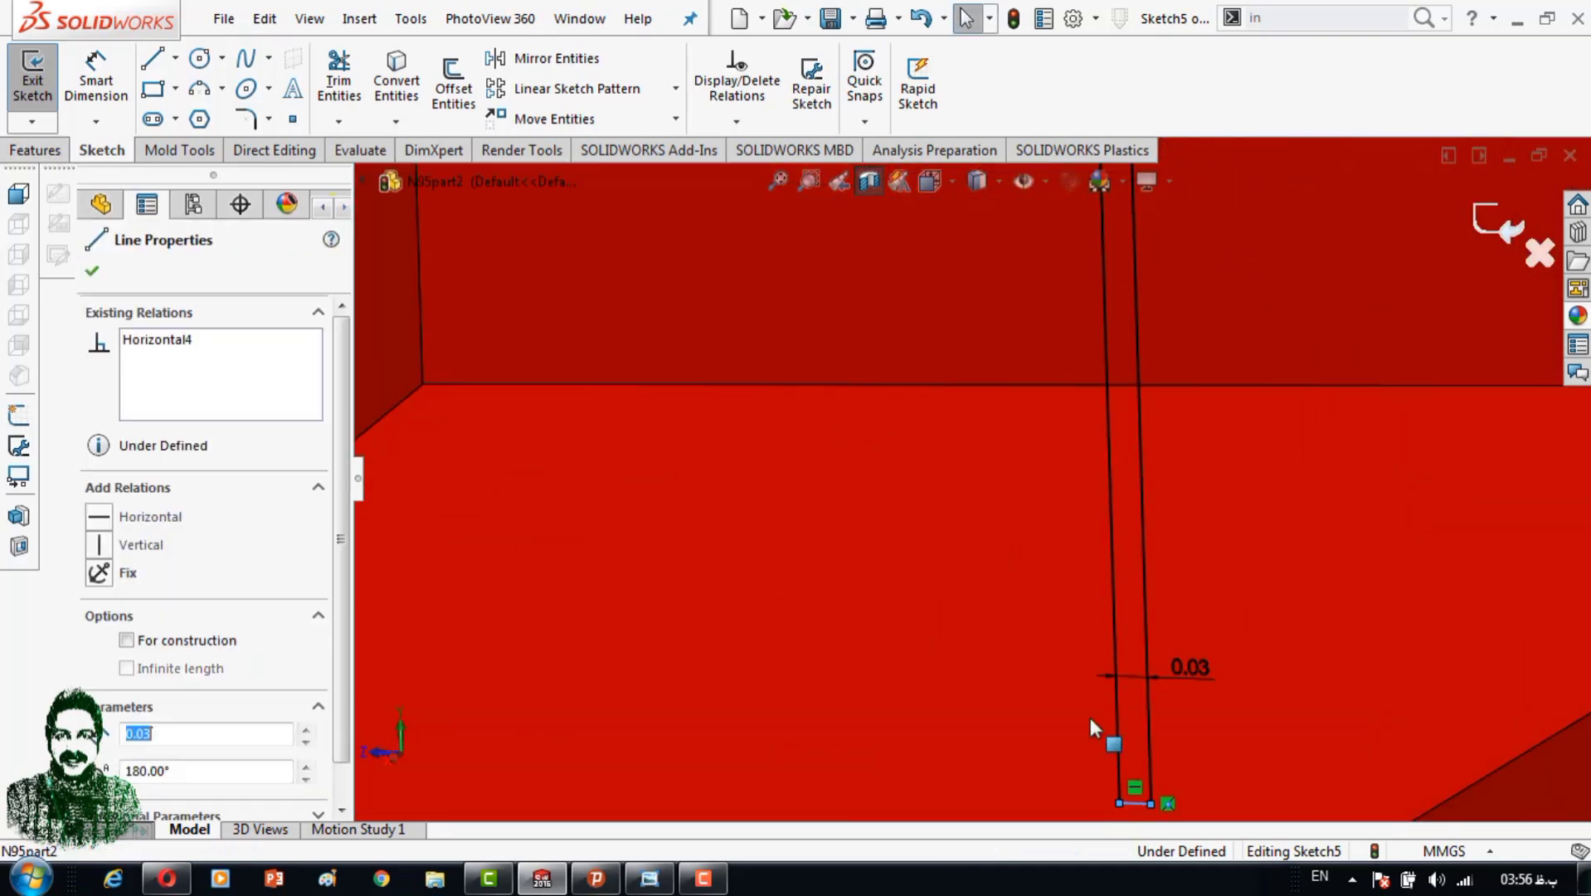
pyautogui.scroll(2, 890, 598)
pyautogui.scroll(-3, 938, 434)
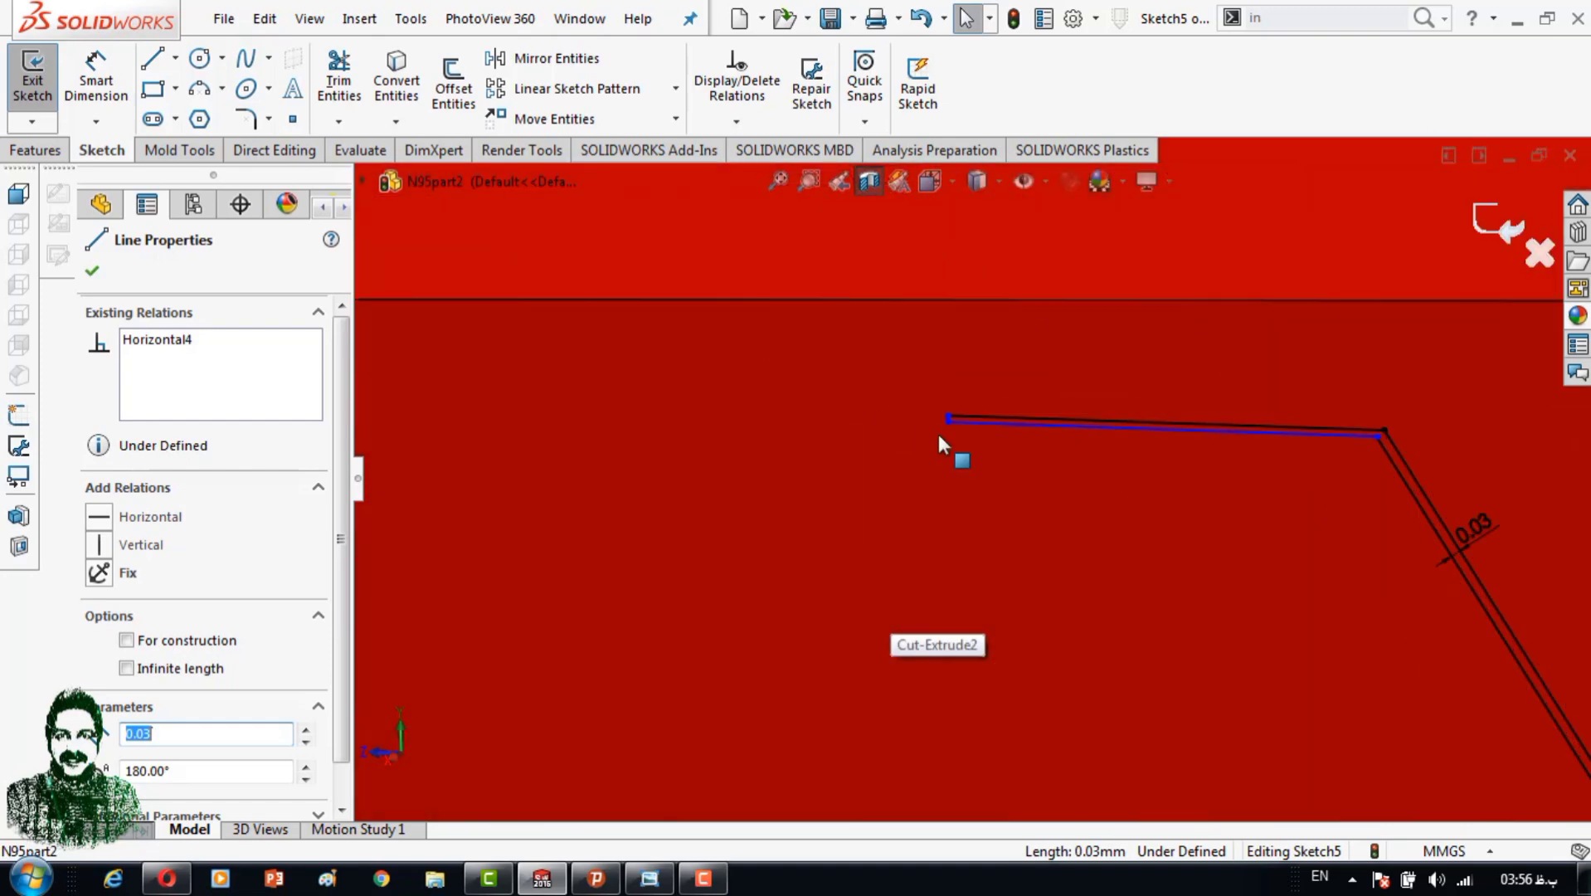
pyautogui.scroll(-2, 962, 431)
pyautogui.scroll(2, 658, 437)
pyautogui.scroll(3, 883, 469)
pyautogui.scroll(-4, 940, 474)
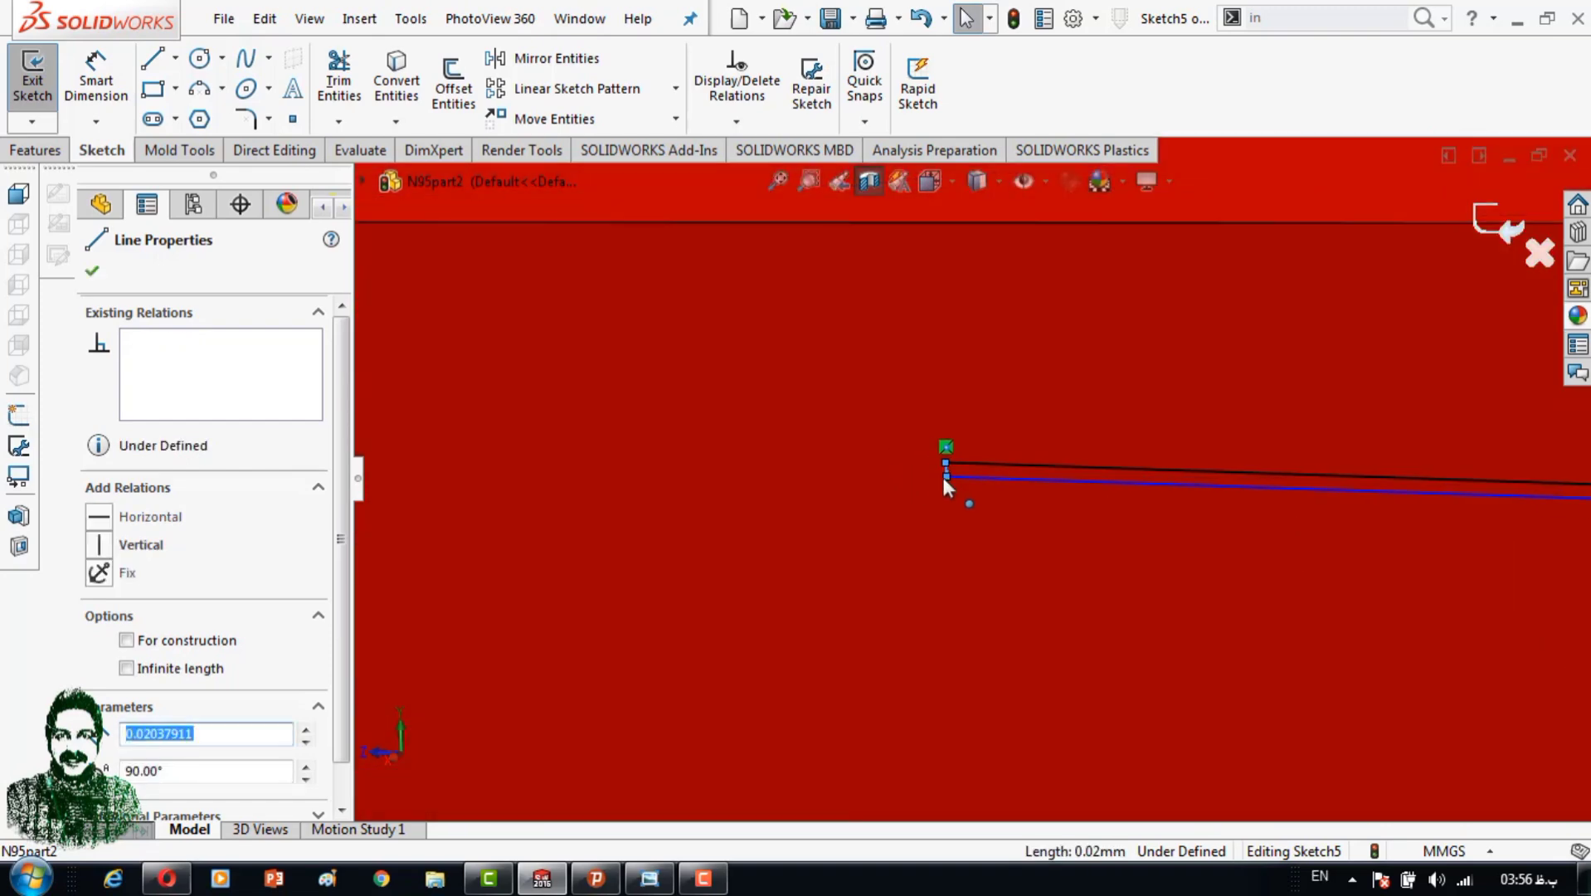
pyautogui.moveTo(940, 467)
pyautogui.mouseDown()
pyautogui.moveTo(399, 483)
pyautogui.moveTo(946, 476)
pyautogui.mouseUp()
# From the Right view, snap the line end onto the top edge, then orbit to 3D.
pyautogui.press('space')
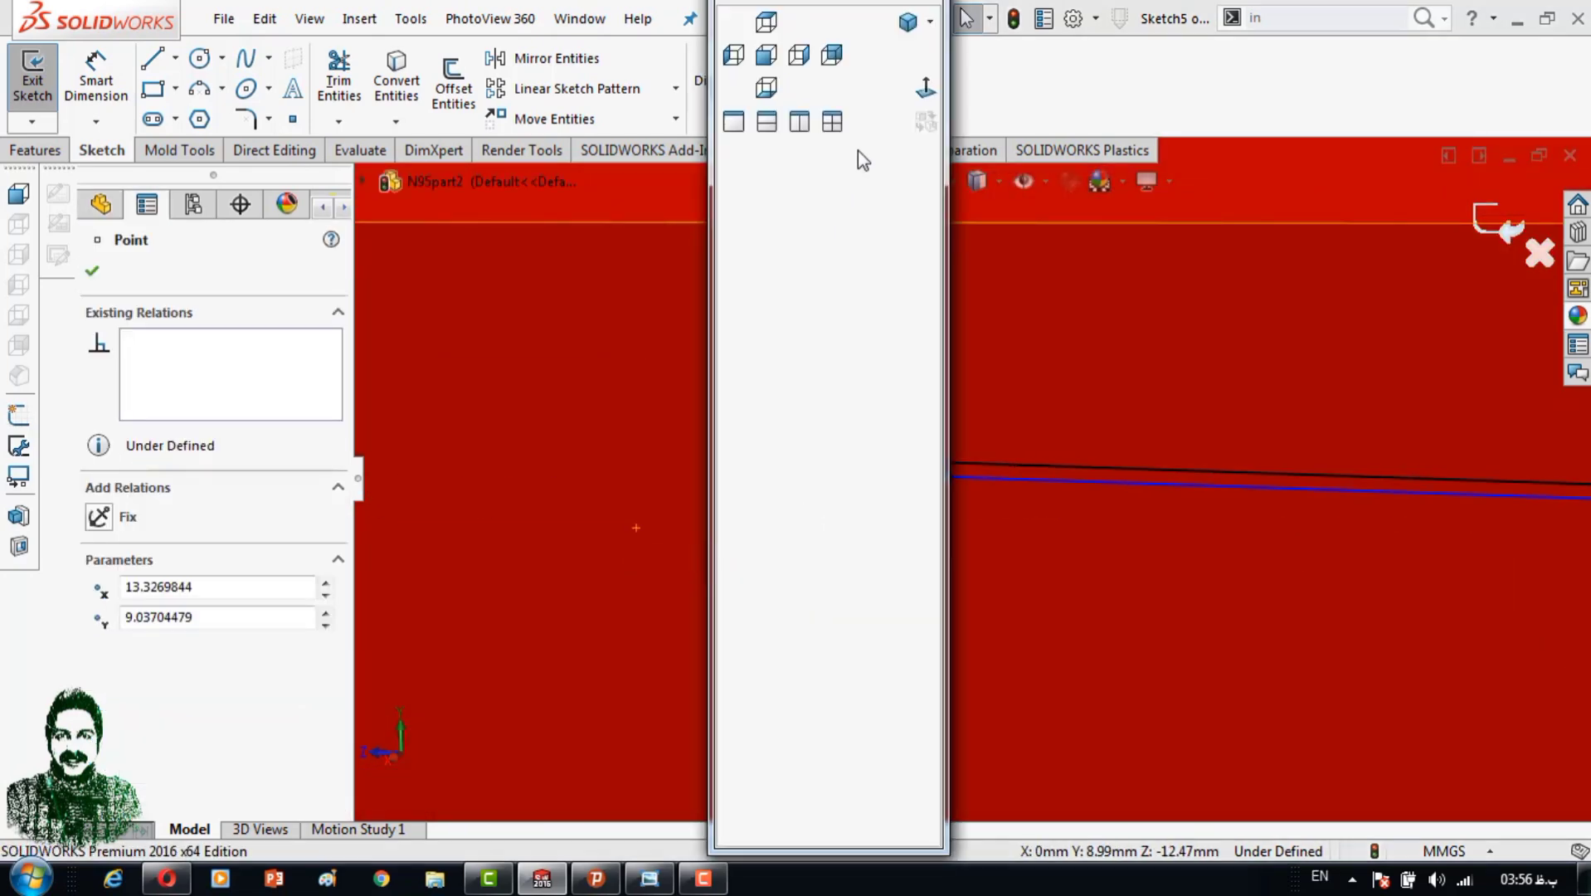
pyautogui.click(854, 154)
pyautogui.scroll(-3, 1224, 497)
pyautogui.moveTo(733, 514); pyautogui.dragTo(734, 508)
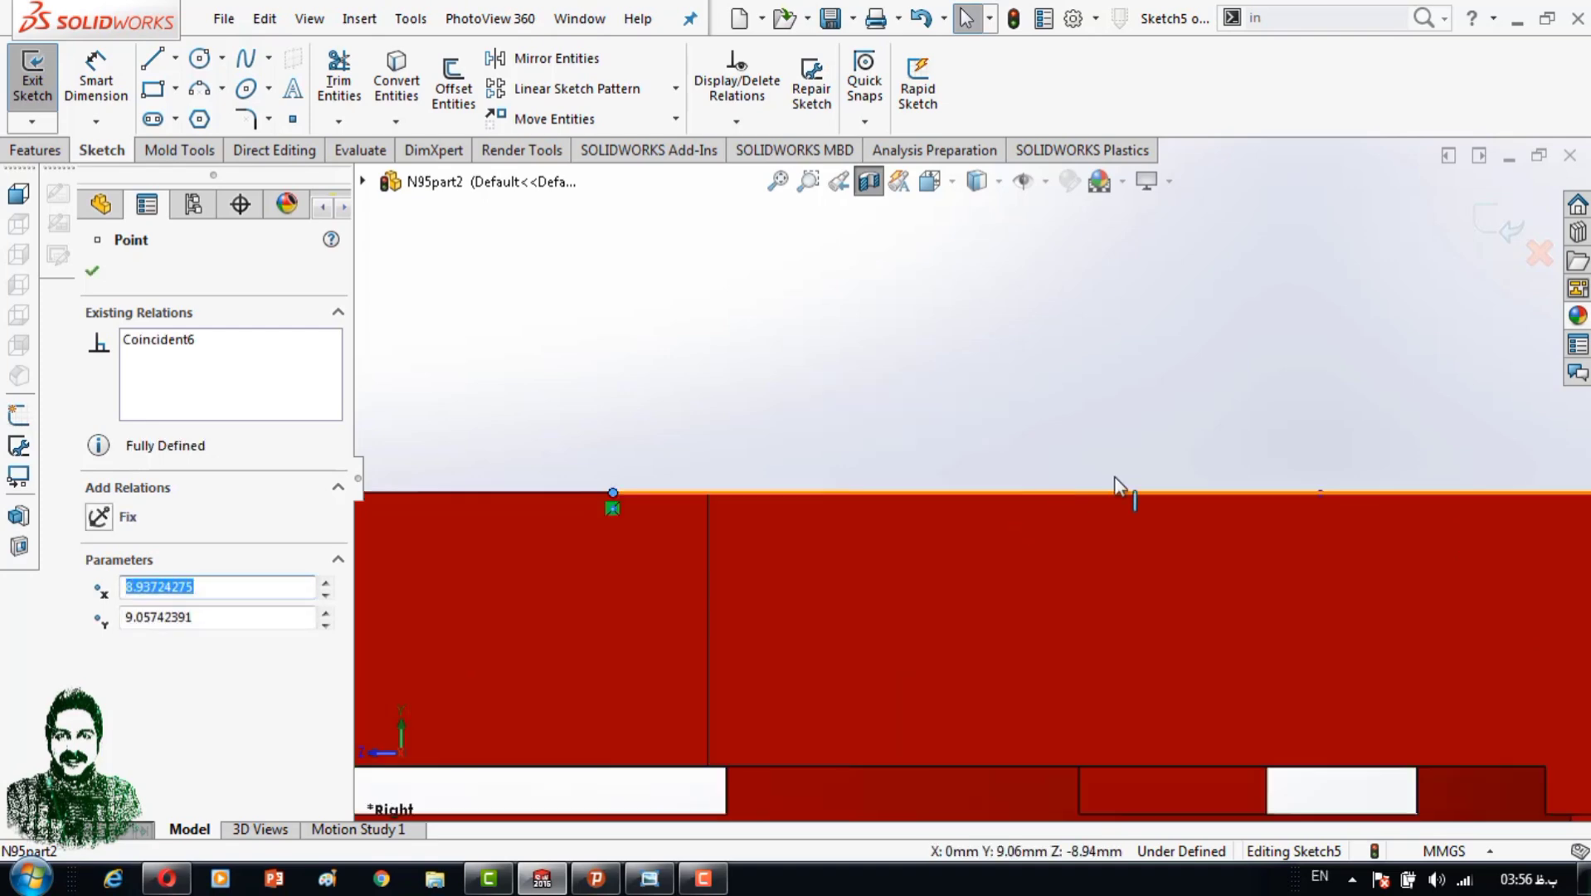
pyautogui.scroll(-2, 1115, 483)
pyautogui.moveTo(906, 400); pyautogui.dragTo(915, 424, button='middle')
# Revolve the thin profile region around Line11 and inspect the result.
pyautogui.click(35, 149)
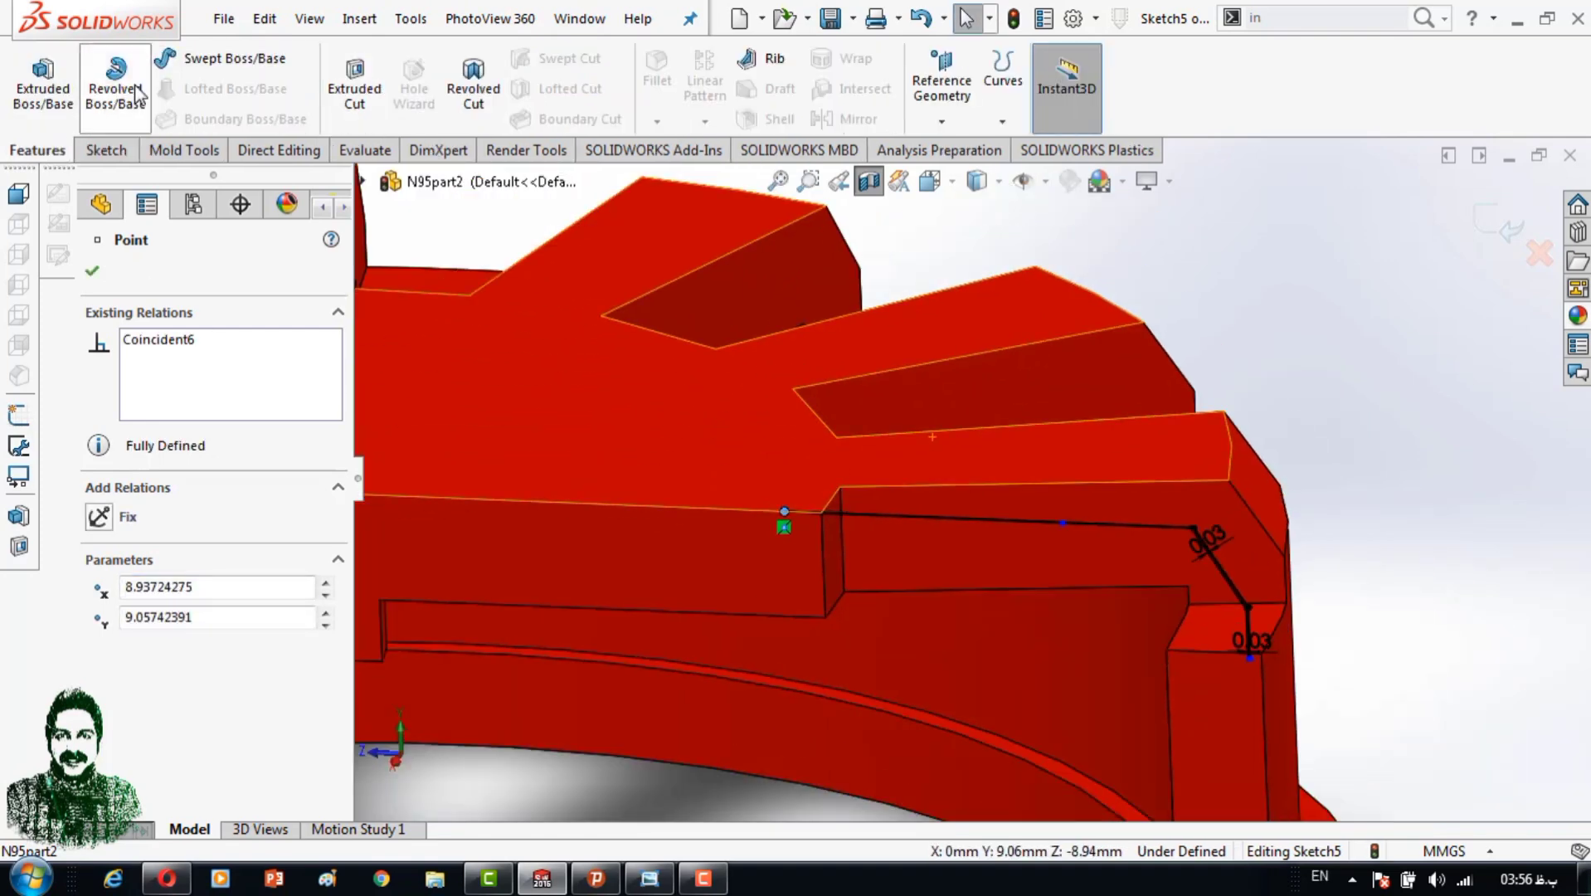
pyautogui.click(116, 83)
pyautogui.scroll(3, 536, 511)
pyautogui.scroll(-3, 1024, 564)
pyautogui.scroll(-3, 1219, 629)
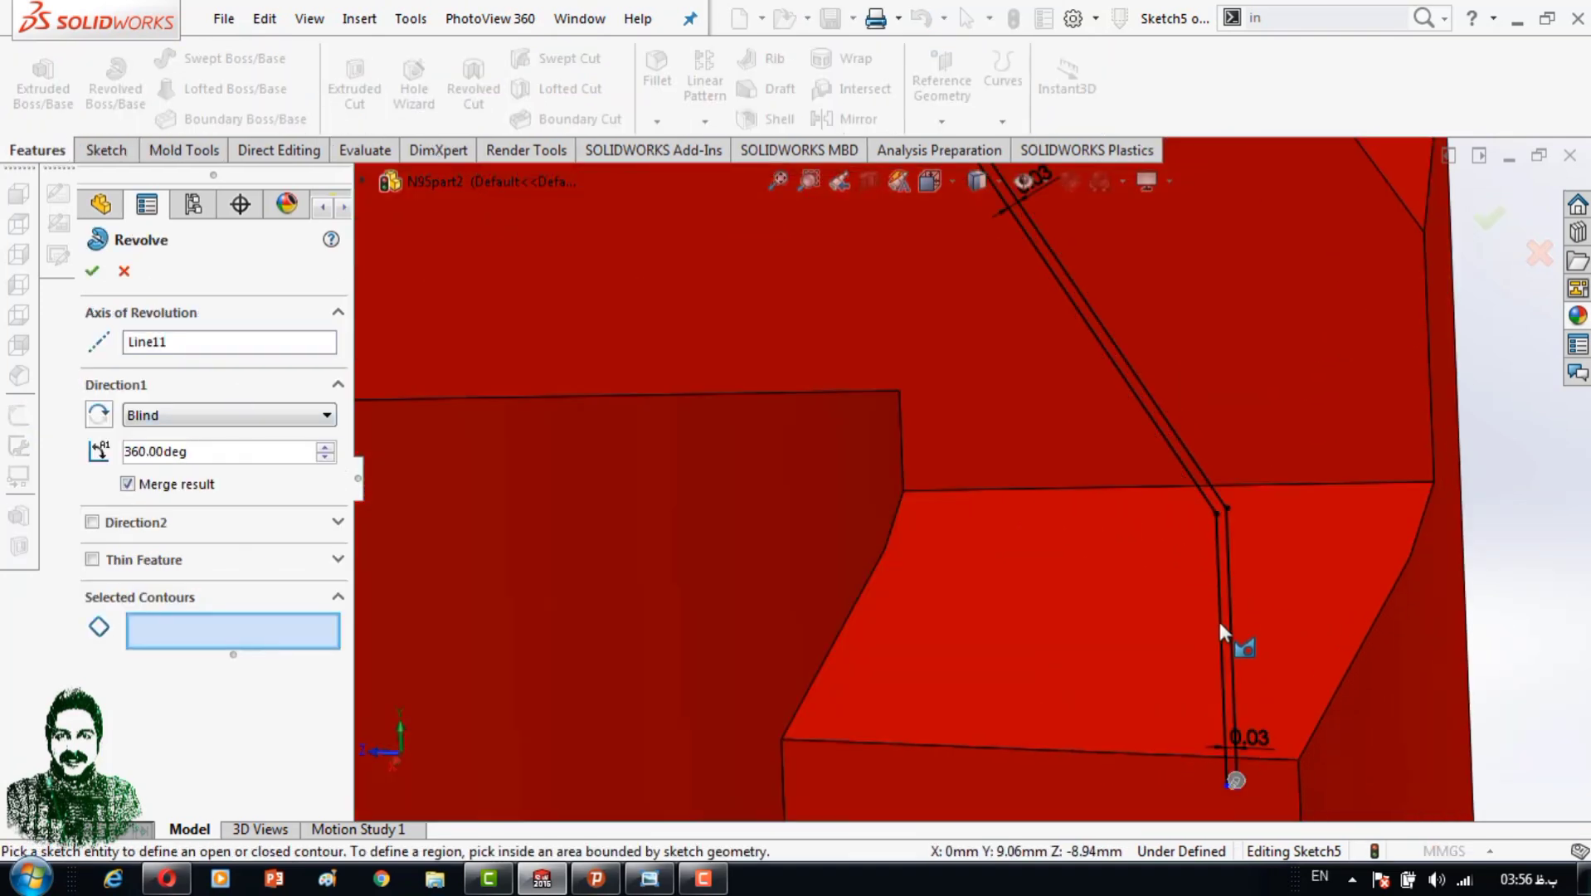
pyautogui.scroll(-2, 1189, 625)
pyautogui.click(1189, 625)
pyautogui.scroll(4, 1214, 604)
pyautogui.scroll(3, 1205, 473)
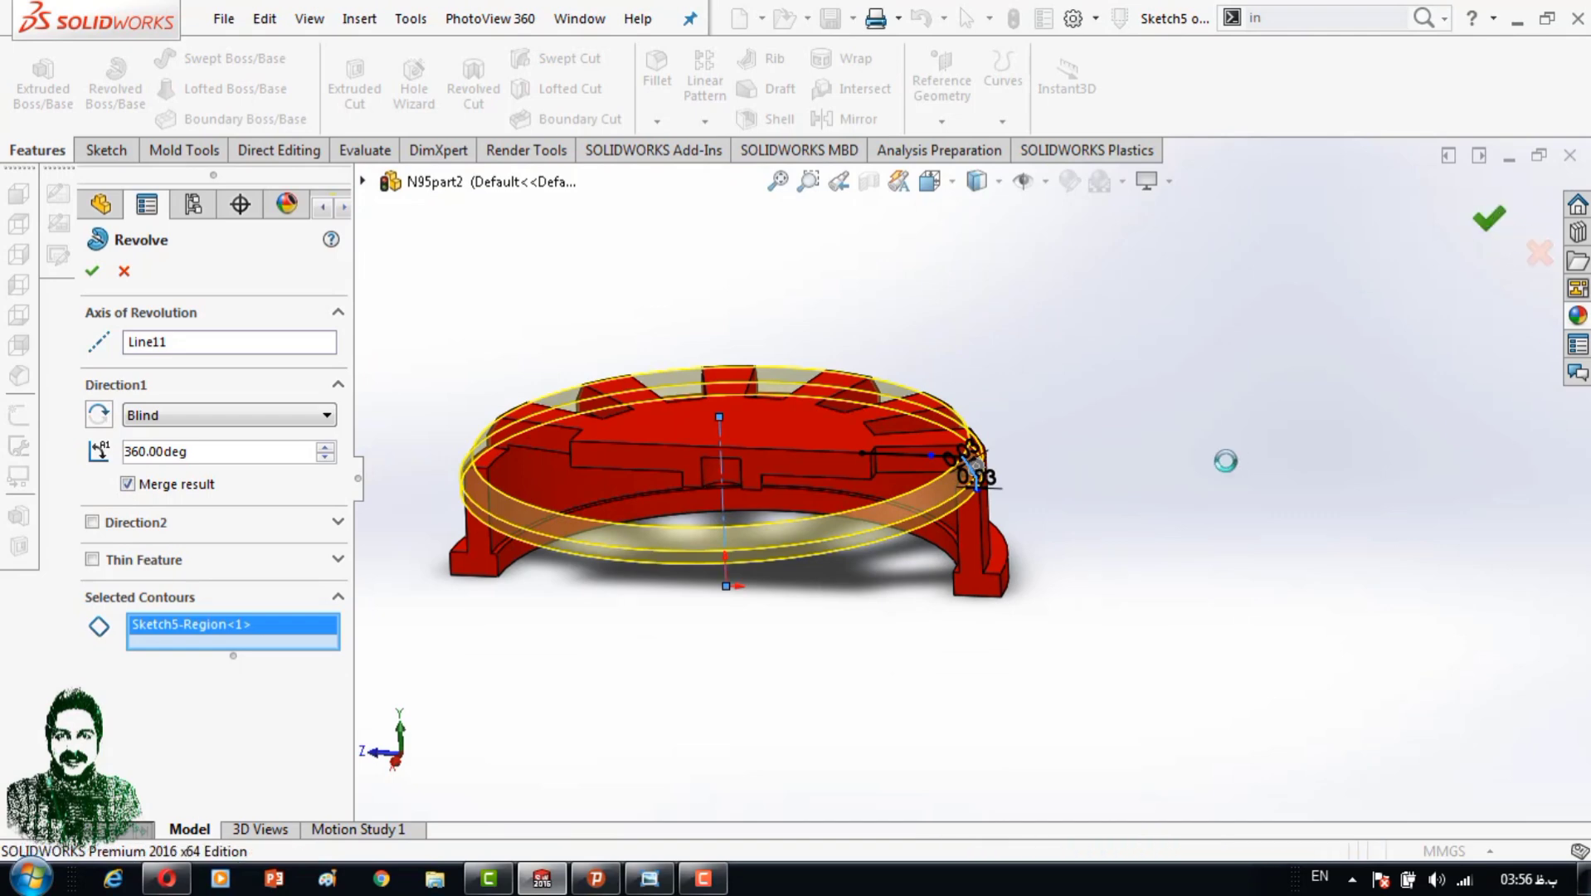
pyautogui.moveTo(1157, 497); pyautogui.dragTo(1086, 560, button='middle')
# In Sketch5, move a point to the top-right corner and delete the corner's coincident relation.
pyautogui.rightClick(133, 622)
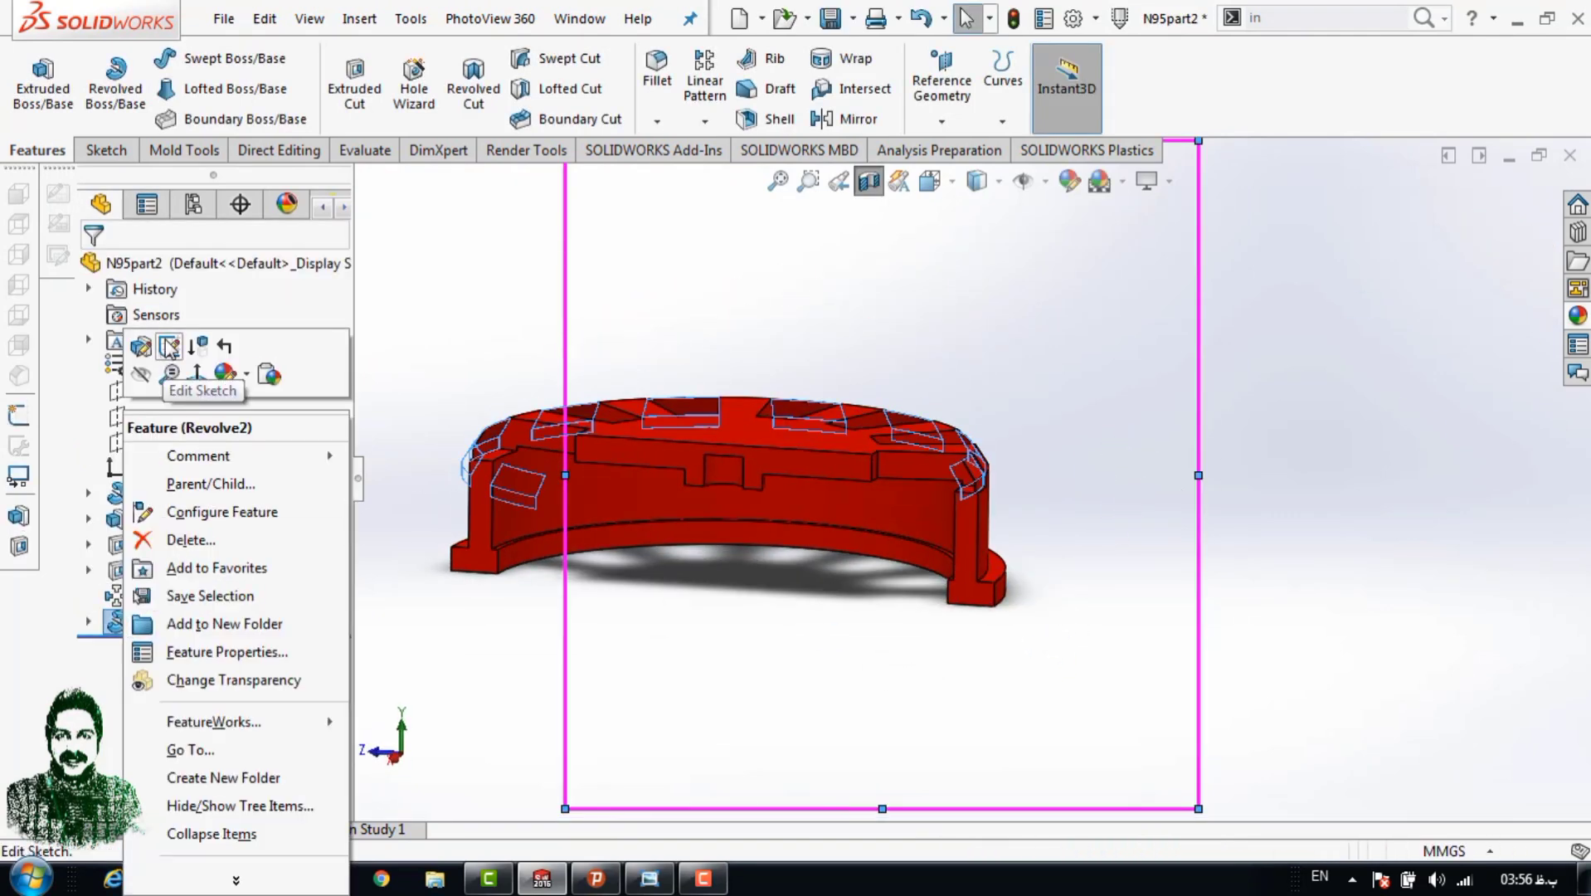
pyautogui.click(169, 347)
pyautogui.scroll(-5, 1064, 402)
pyautogui.scroll(-4, 1191, 379)
pyautogui.click(1163, 375)
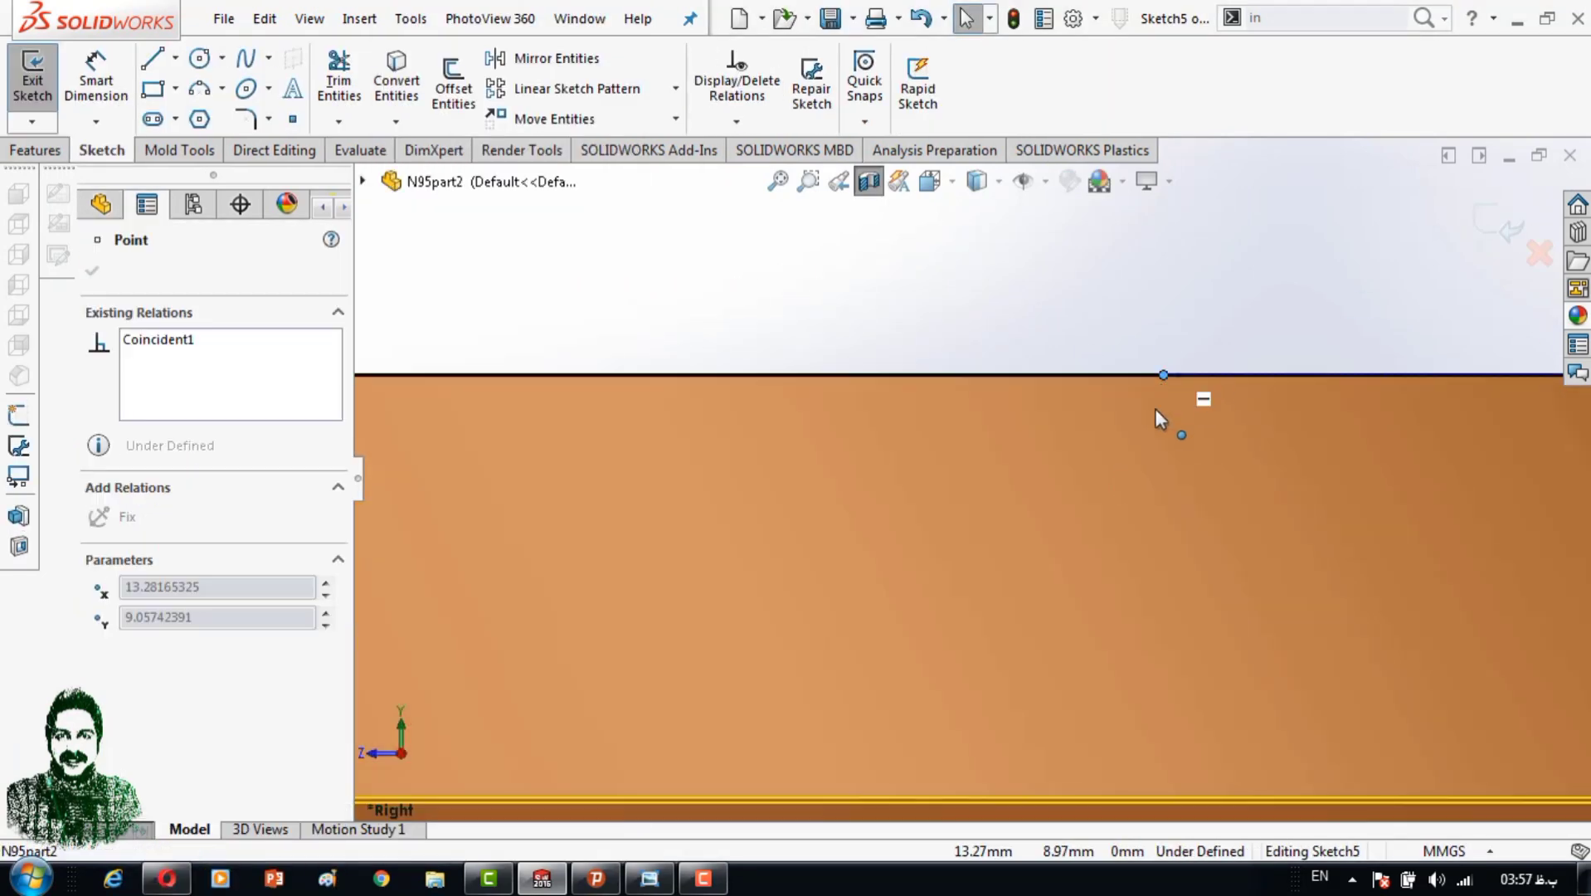
pyautogui.scroll(3, 1157, 417)
pyautogui.scroll(-3, 1171, 462)
pyautogui.moveTo(1171, 462); pyautogui.dragTo(1413, 458)
pyautogui.scroll(2, 1107, 442)
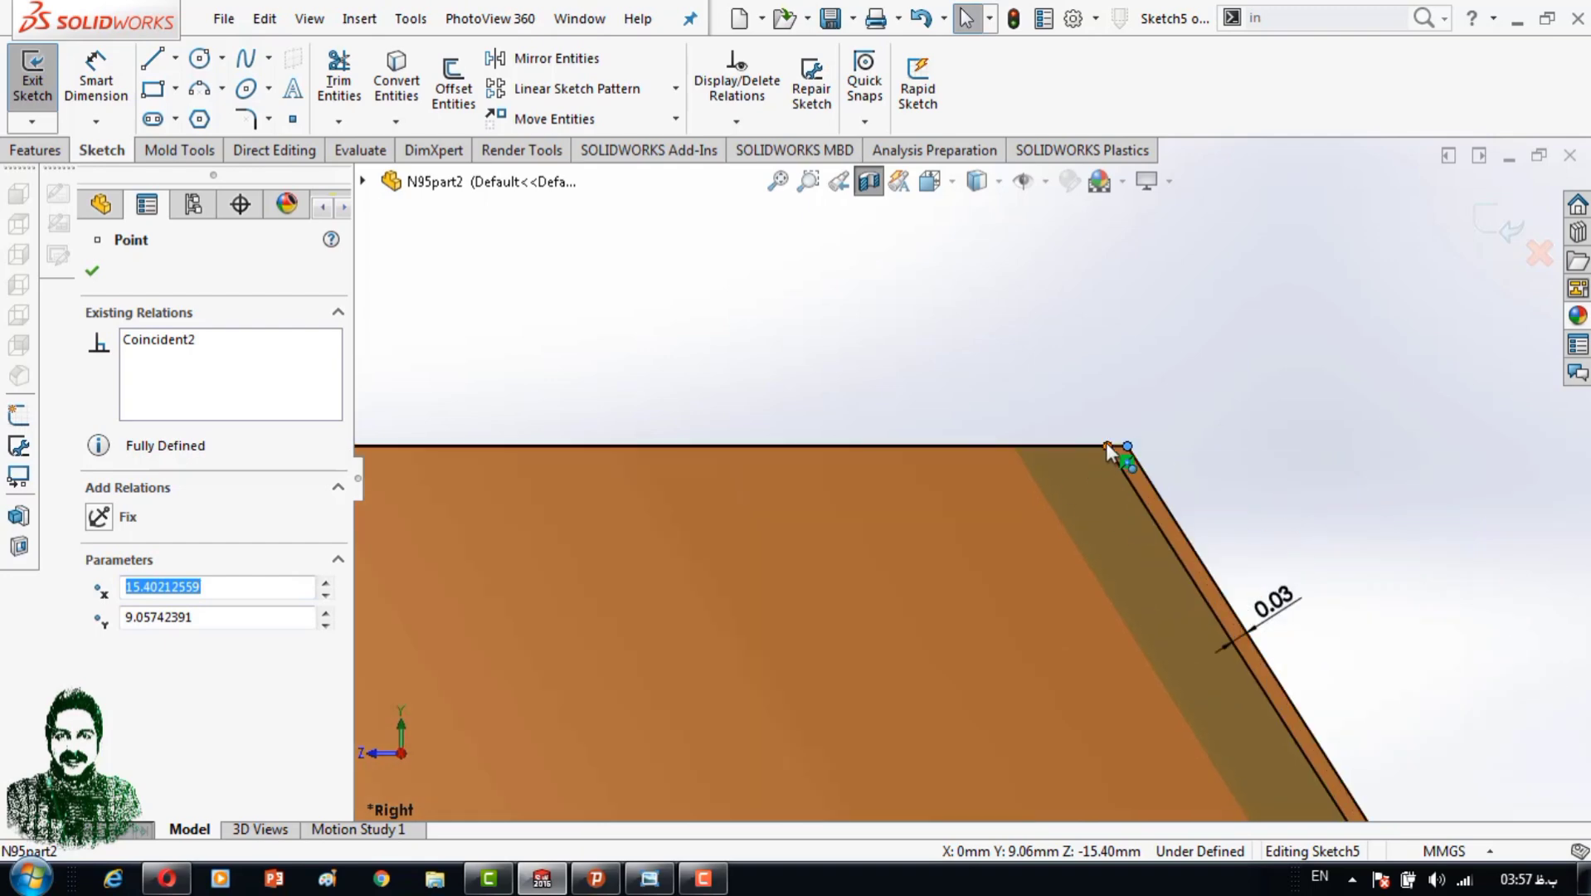
pyautogui.click(1106, 446)
pyautogui.press('Delete')
pyautogui.press('Return')
pyautogui.click(1498, 222)
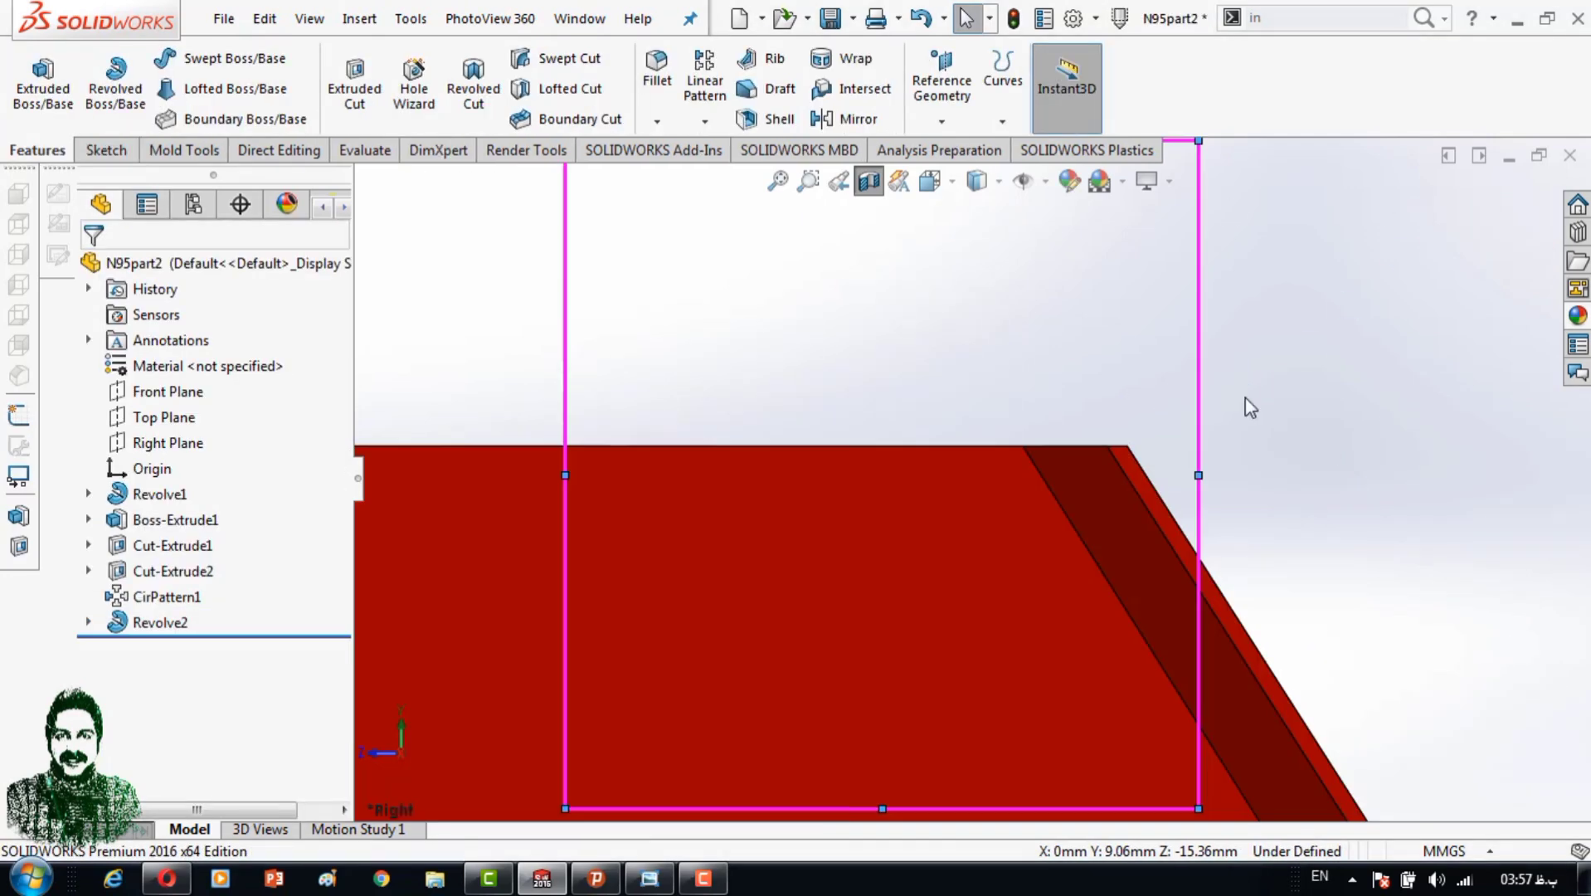
# Reopen Sketch5 and draw a new line from the top-right corner to the top edge.
pyautogui.rightClick(136, 621)
pyautogui.click(192, 345)
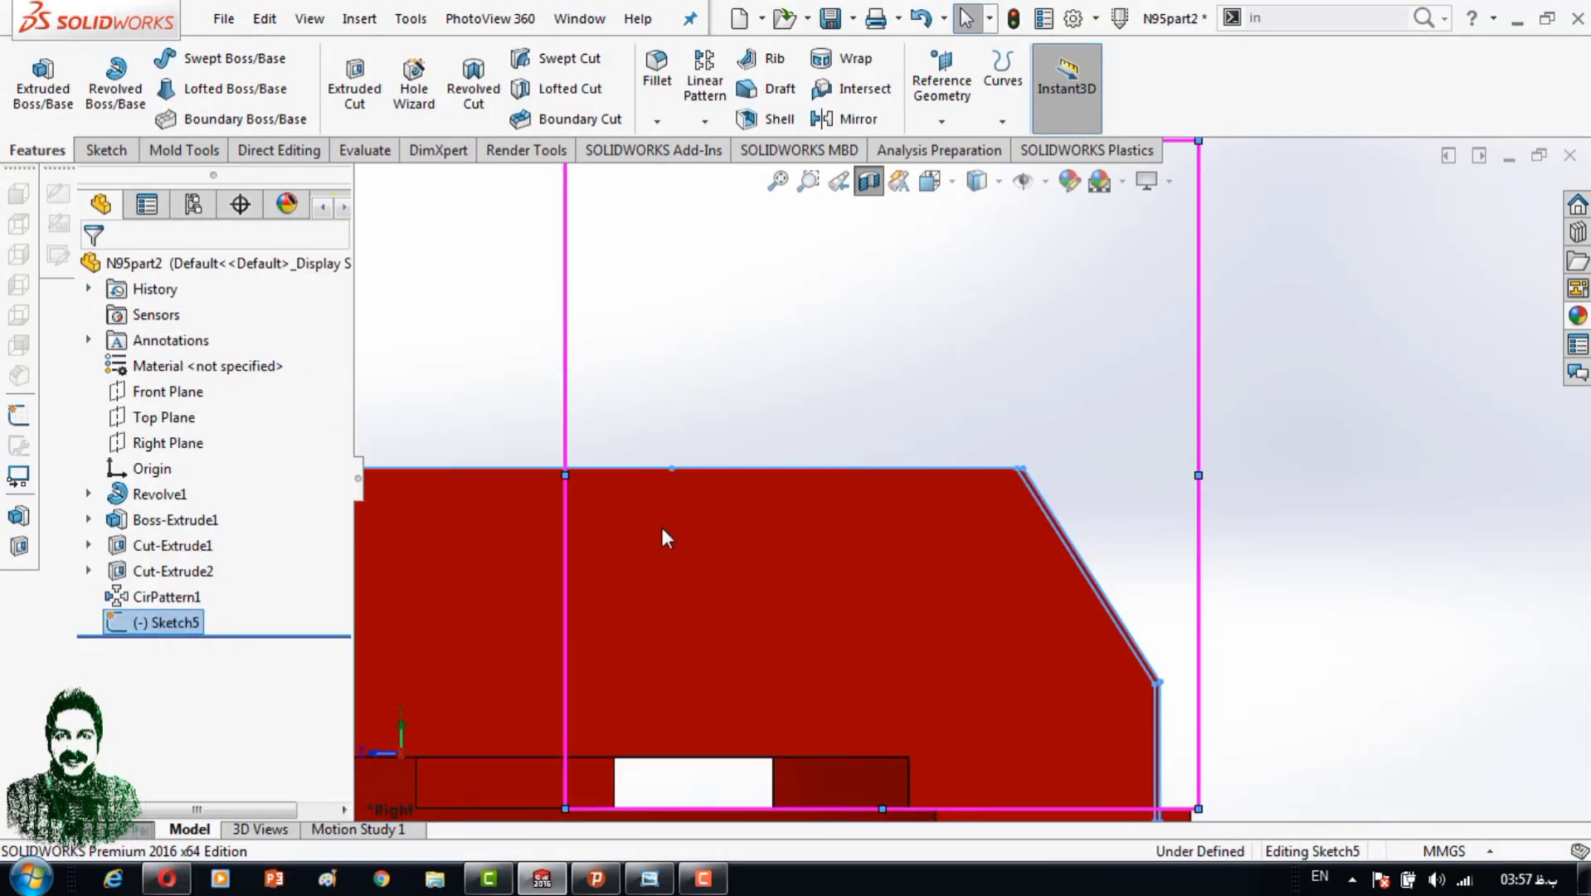
pyautogui.scroll(-3, 987, 439)
pyautogui.click(987, 420)
pyautogui.click(932, 419)
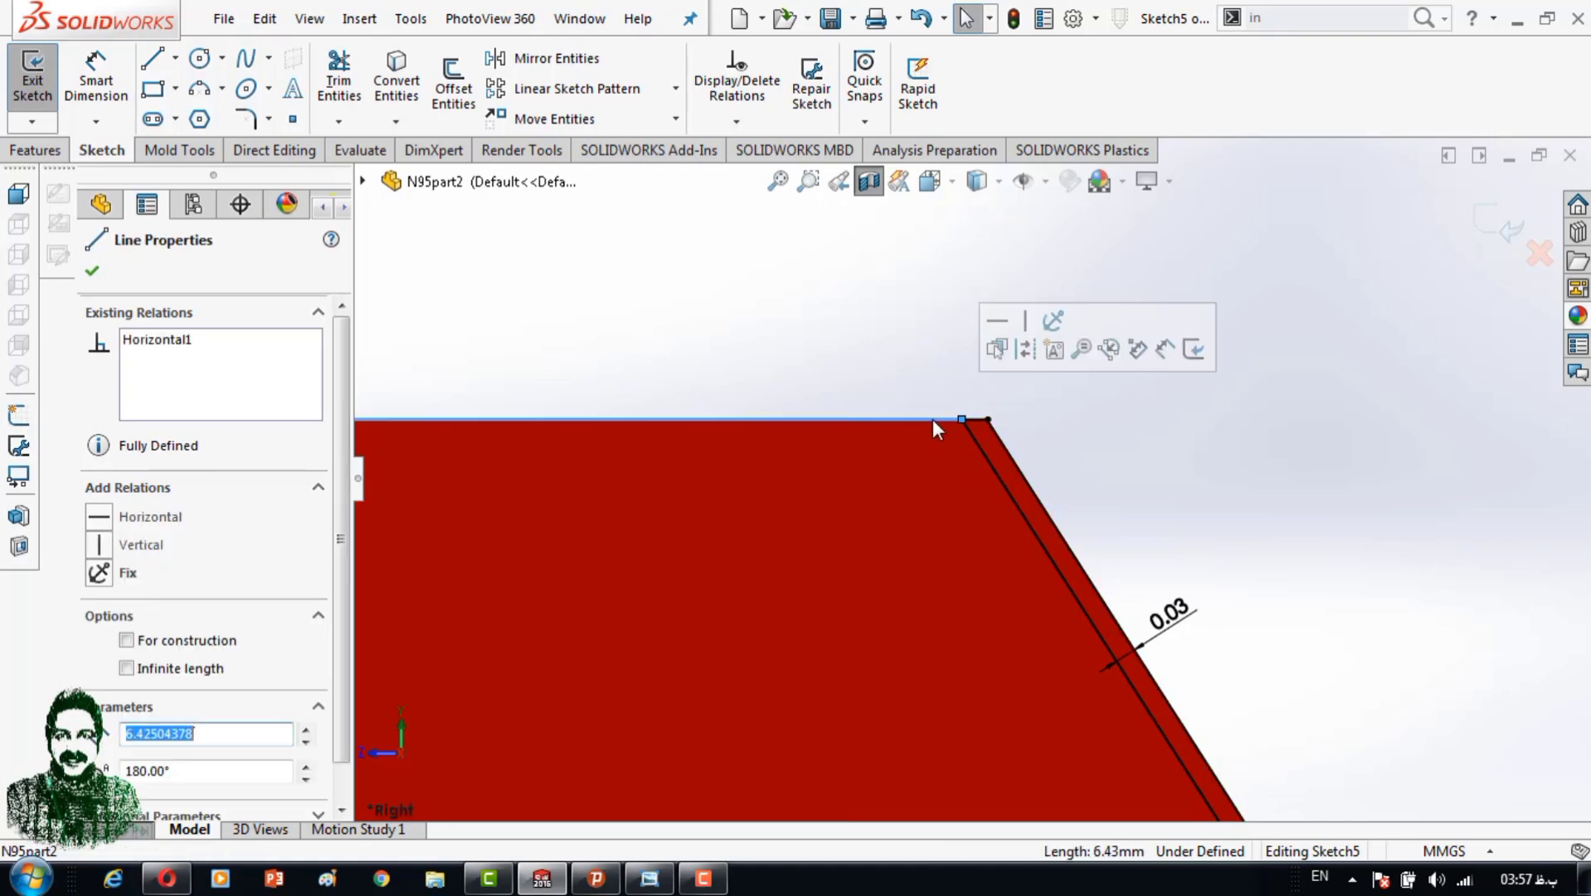
pyautogui.press('Escape')
pyautogui.click(152, 58)
pyautogui.click(987, 420)
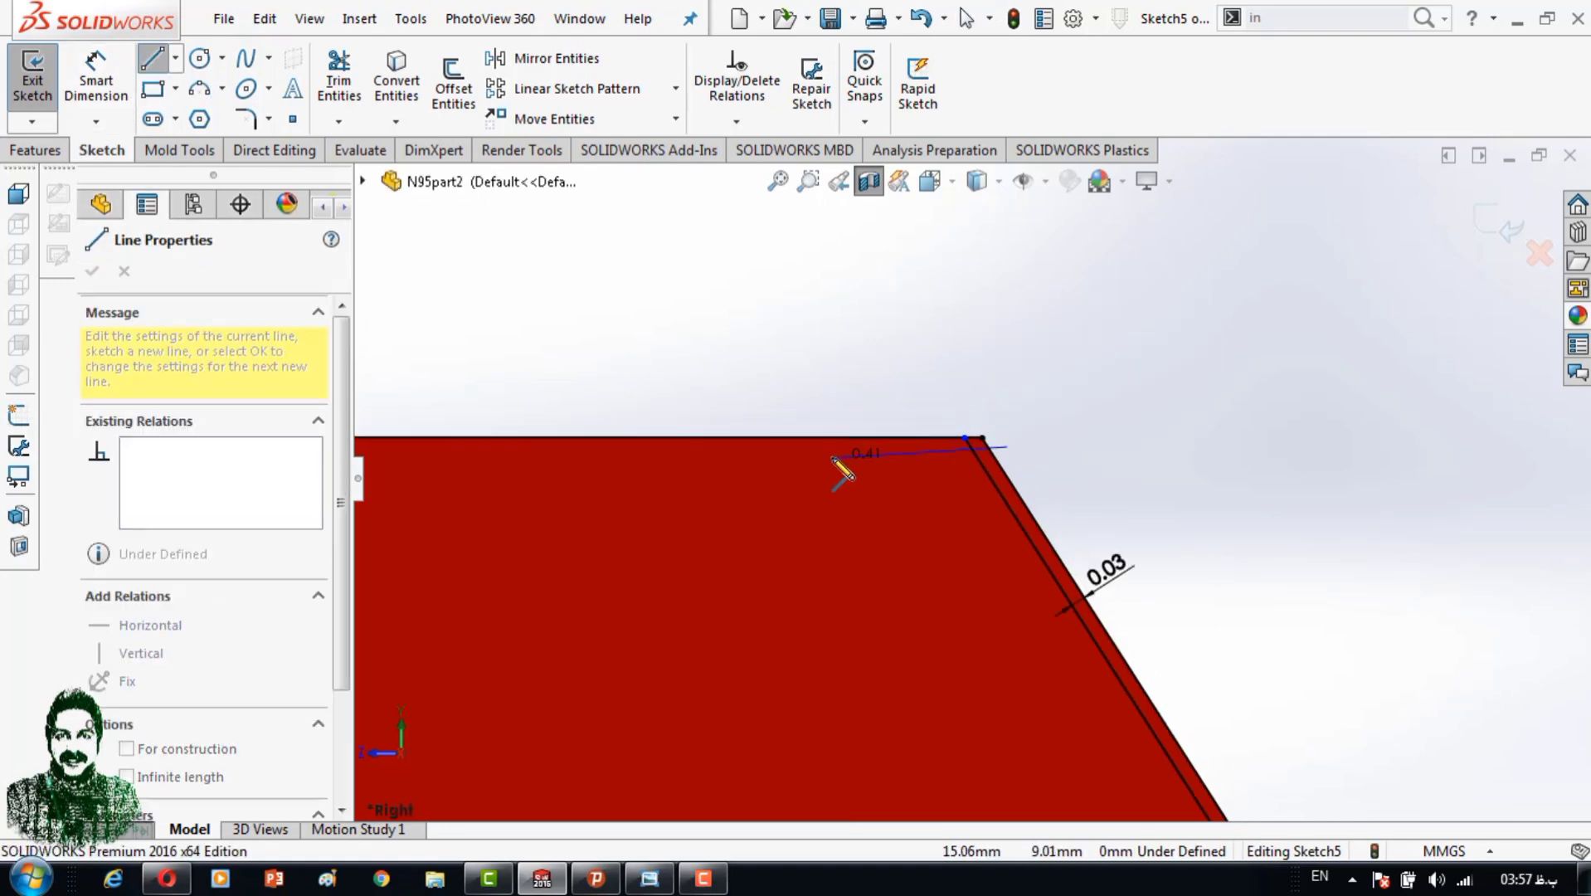
pyautogui.scroll(2, 841, 473)
pyautogui.scroll(-3, 663, 493)
pyautogui.scroll(-2, 796, 543)
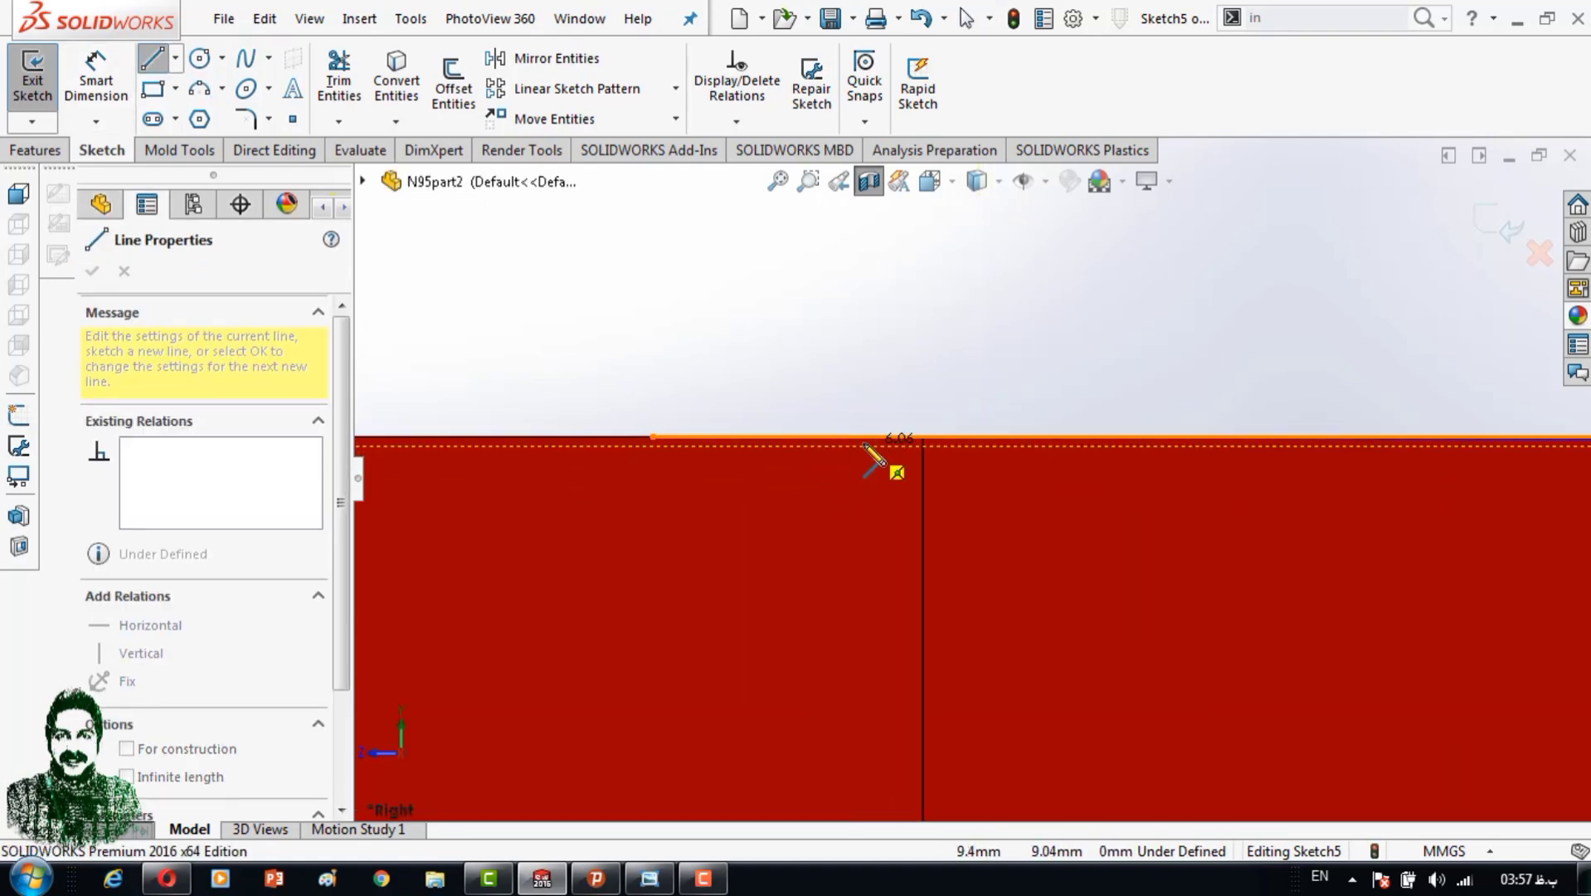
pyautogui.click(859, 387)
# Trim the extra segment near the top-right corner and start a Revolve of the reworked profile.
pyautogui.press('t')
pyautogui.scroll(2, 1406, 467)
pyautogui.scroll(-2, 1019, 476)
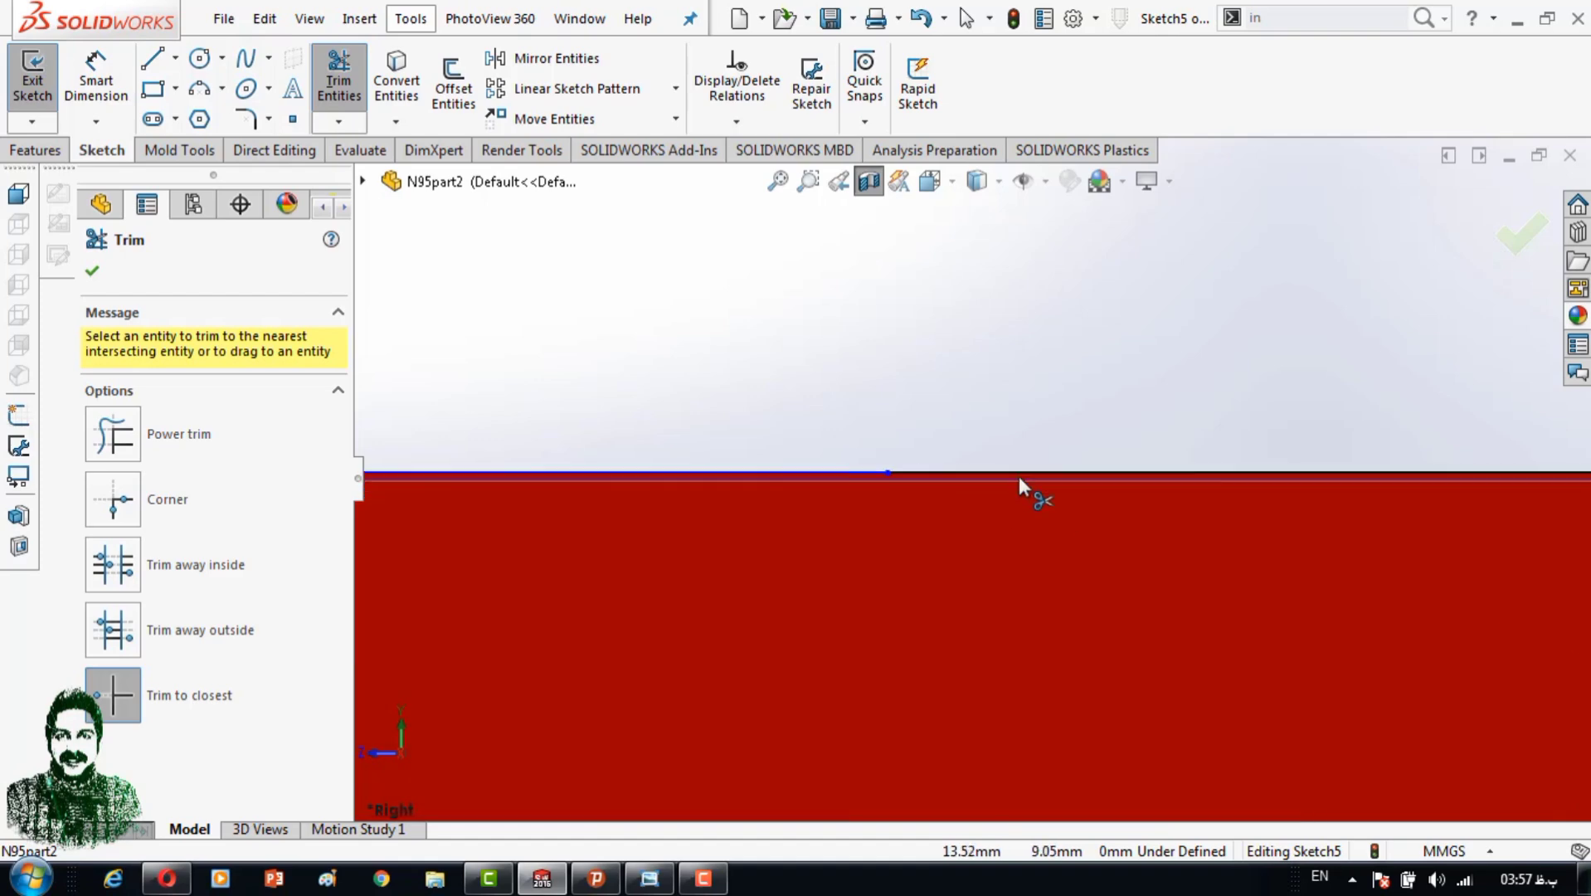
pyautogui.scroll(1, 1194, 464)
pyautogui.click(1195, 469)
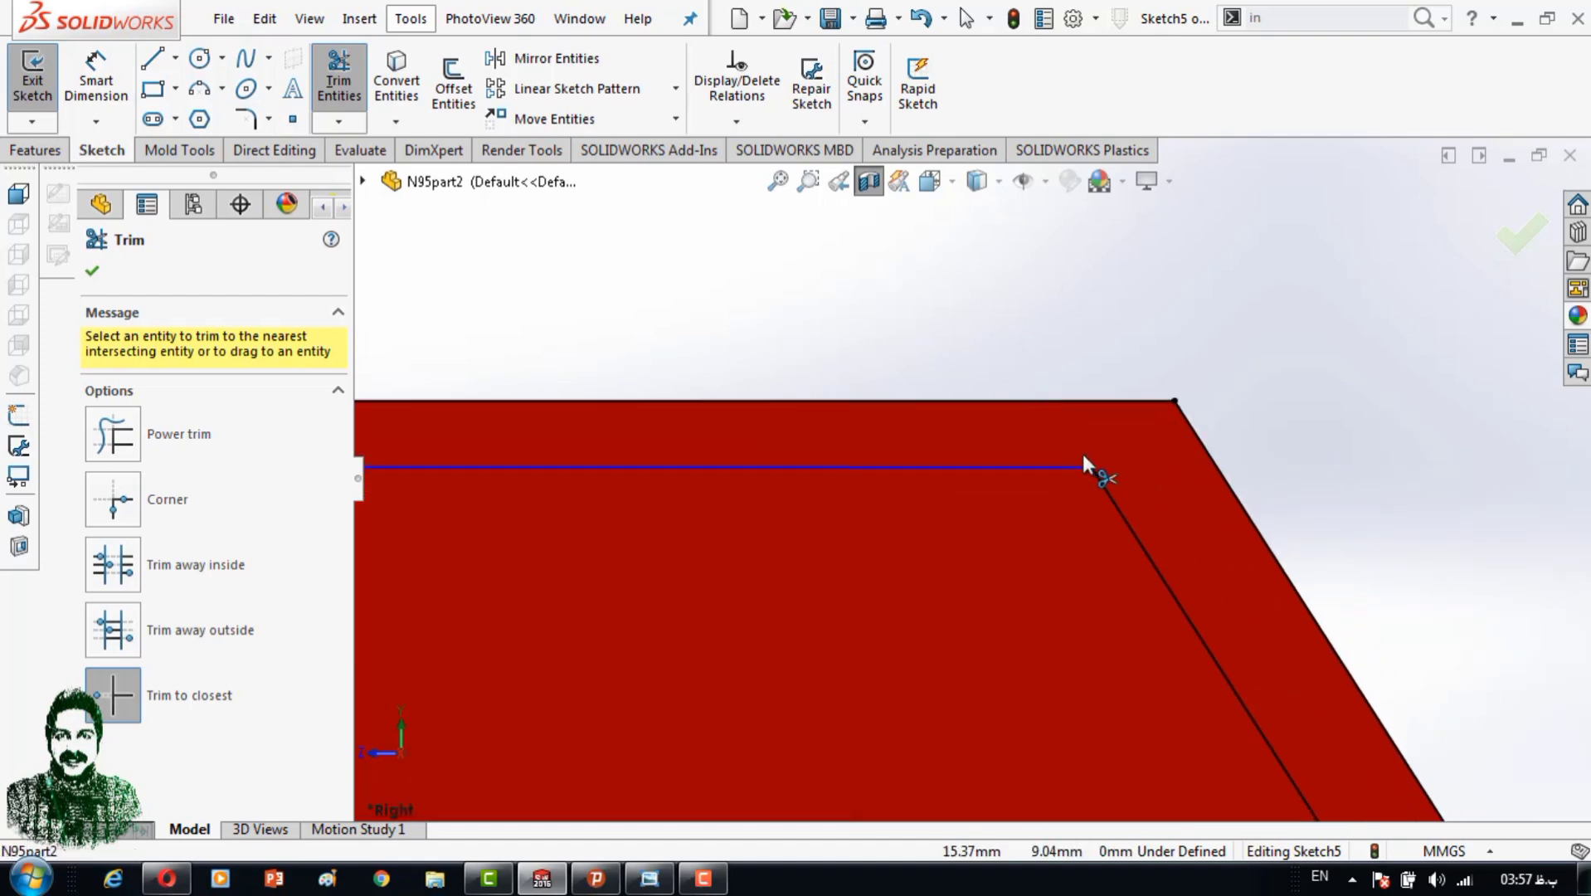
pyautogui.scroll(2, 1083, 454)
pyautogui.press('Escape')
pyautogui.click(35, 149)
pyautogui.click(116, 79)
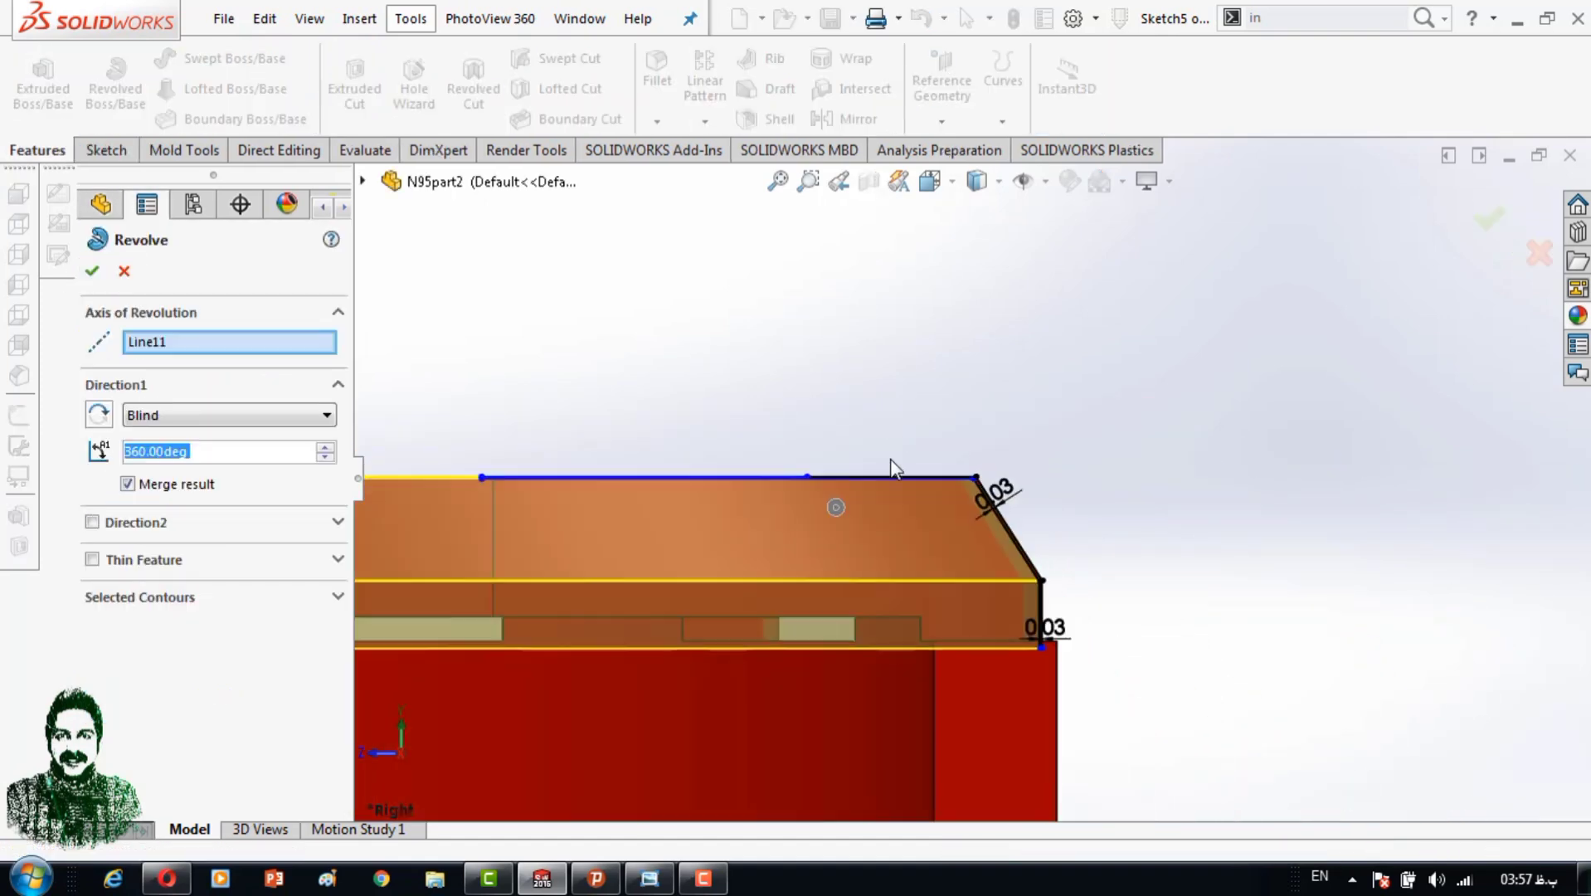
# Confirm the 360° revolve and view the cap's outer ring face head-on.
pyautogui.click(1493, 238)
pyautogui.moveTo(1305, 386)
pyautogui.mouseDown(button='middle')
pyautogui.moveTo(1136, 621)
pyautogui.moveTo(1232, 462)
pyautogui.moveTo(1139, 475)
pyautogui.moveTo(904, 584)
pyautogui.moveTo(980, 557)
pyautogui.moveTo(1111, 466)
pyautogui.moveTo(1119, 496)
pyautogui.moveTo(958, 402)
pyautogui.moveTo(1214, 344)
pyautogui.moveTo(926, 543)
pyautogui.mouseUp(button='middle')
pyautogui.click(927, 544)
pyautogui.press('space')
pyautogui.click(1034, 87)
# Sketch a circle at the origin on the face and dimension its diameter.
pyautogui.press('c')
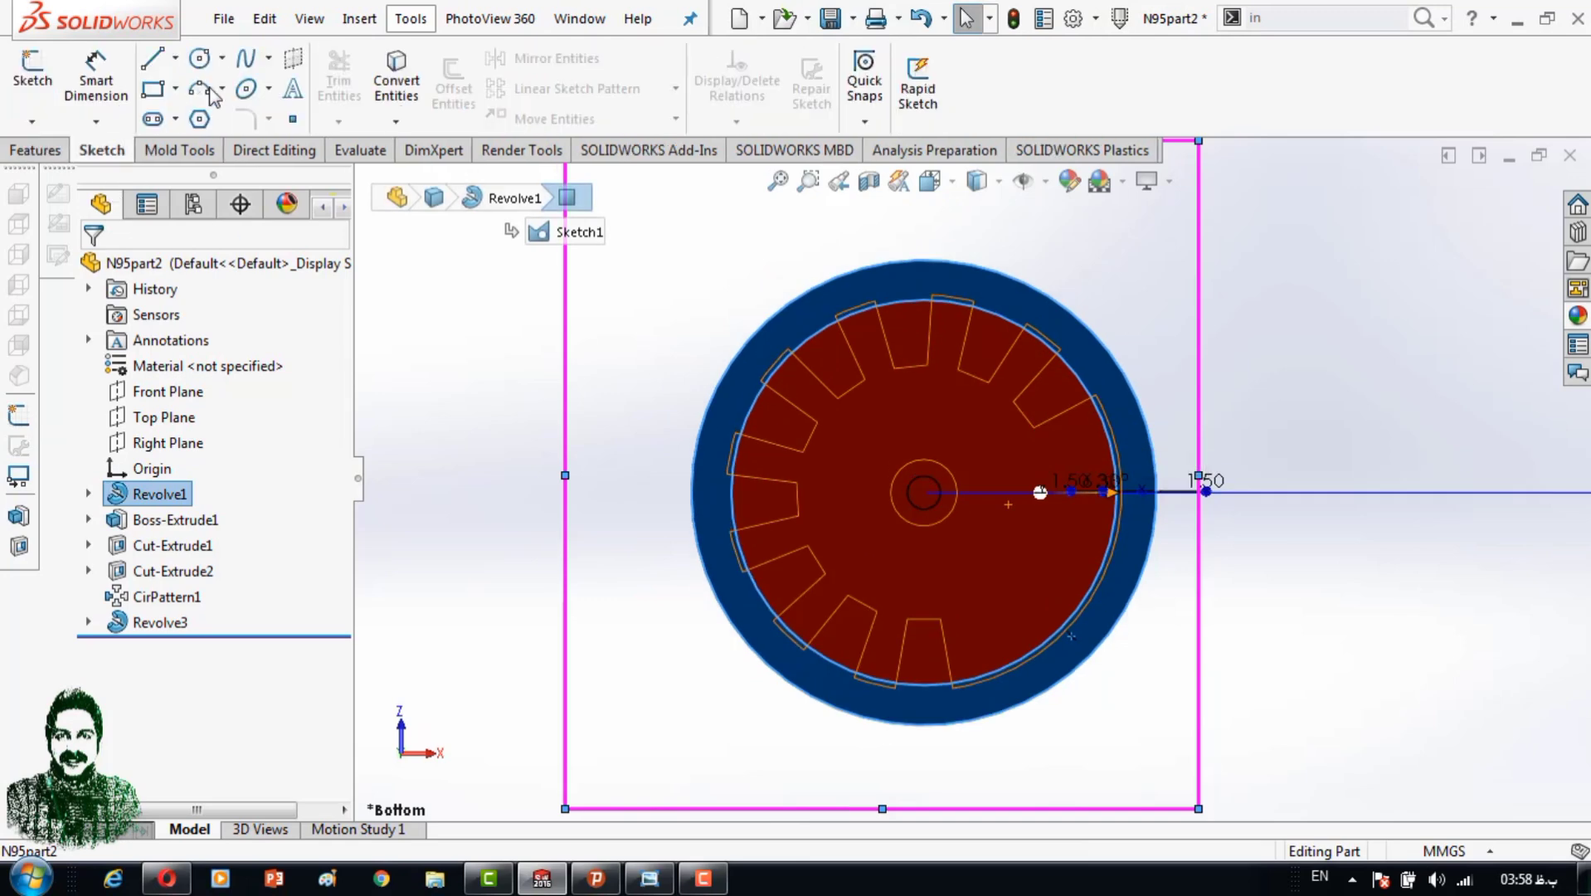
pyautogui.click(925, 489)
pyautogui.click(1002, 459)
pyautogui.press('Escape')
pyautogui.click(613, 448)
pyautogui.click(529, 547)
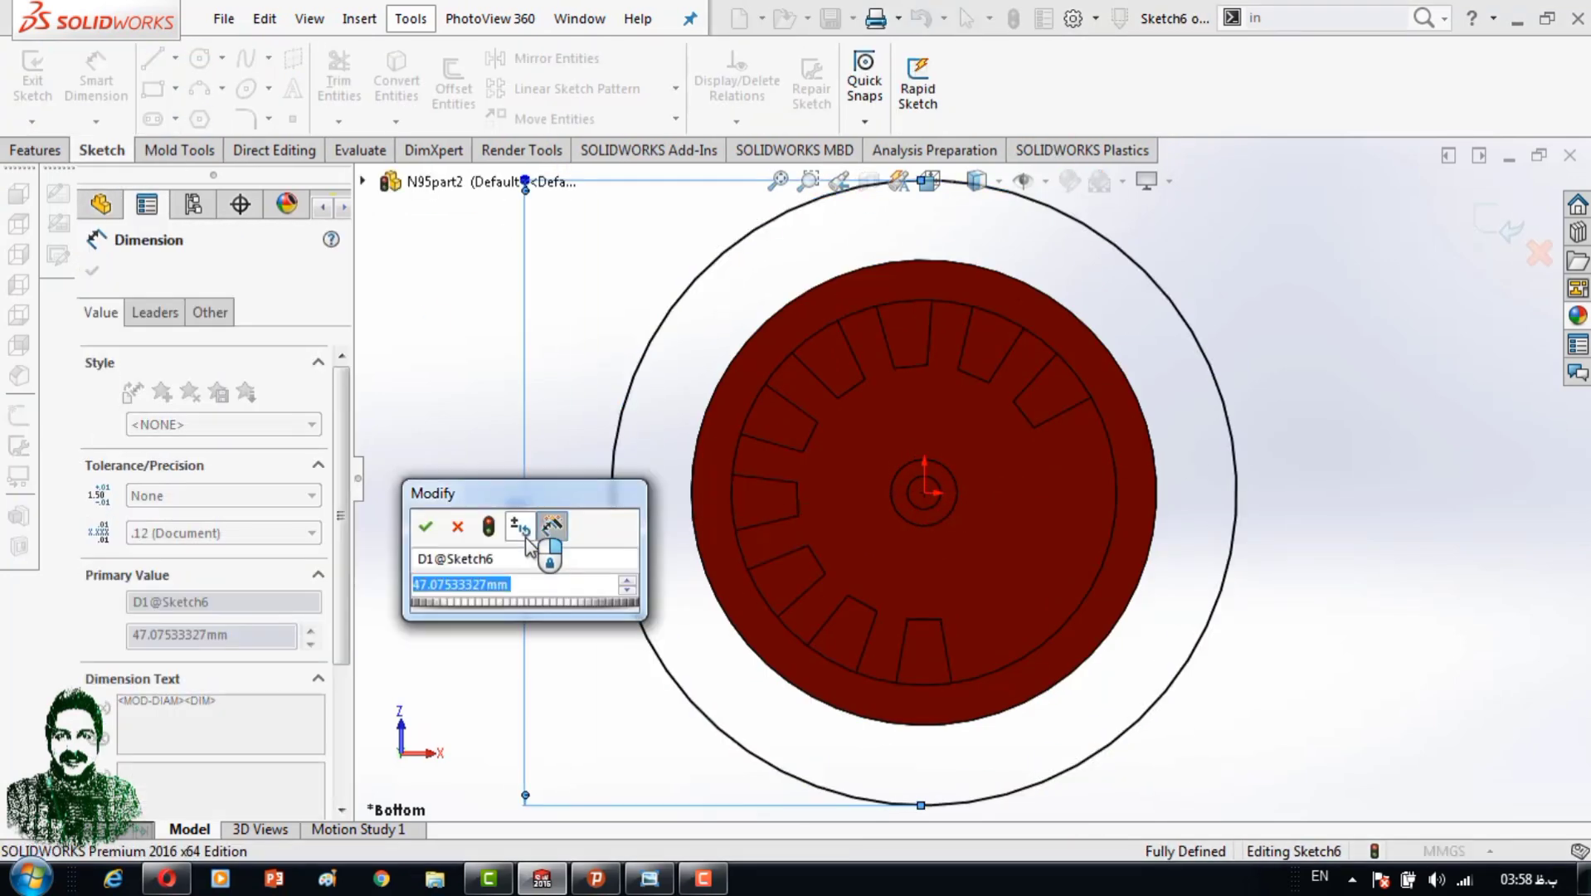
pyautogui.click(456, 526)
pyautogui.hotkey('ctrl', 'z')
pyautogui.hotkey('ctrl', 'shift', 'z')
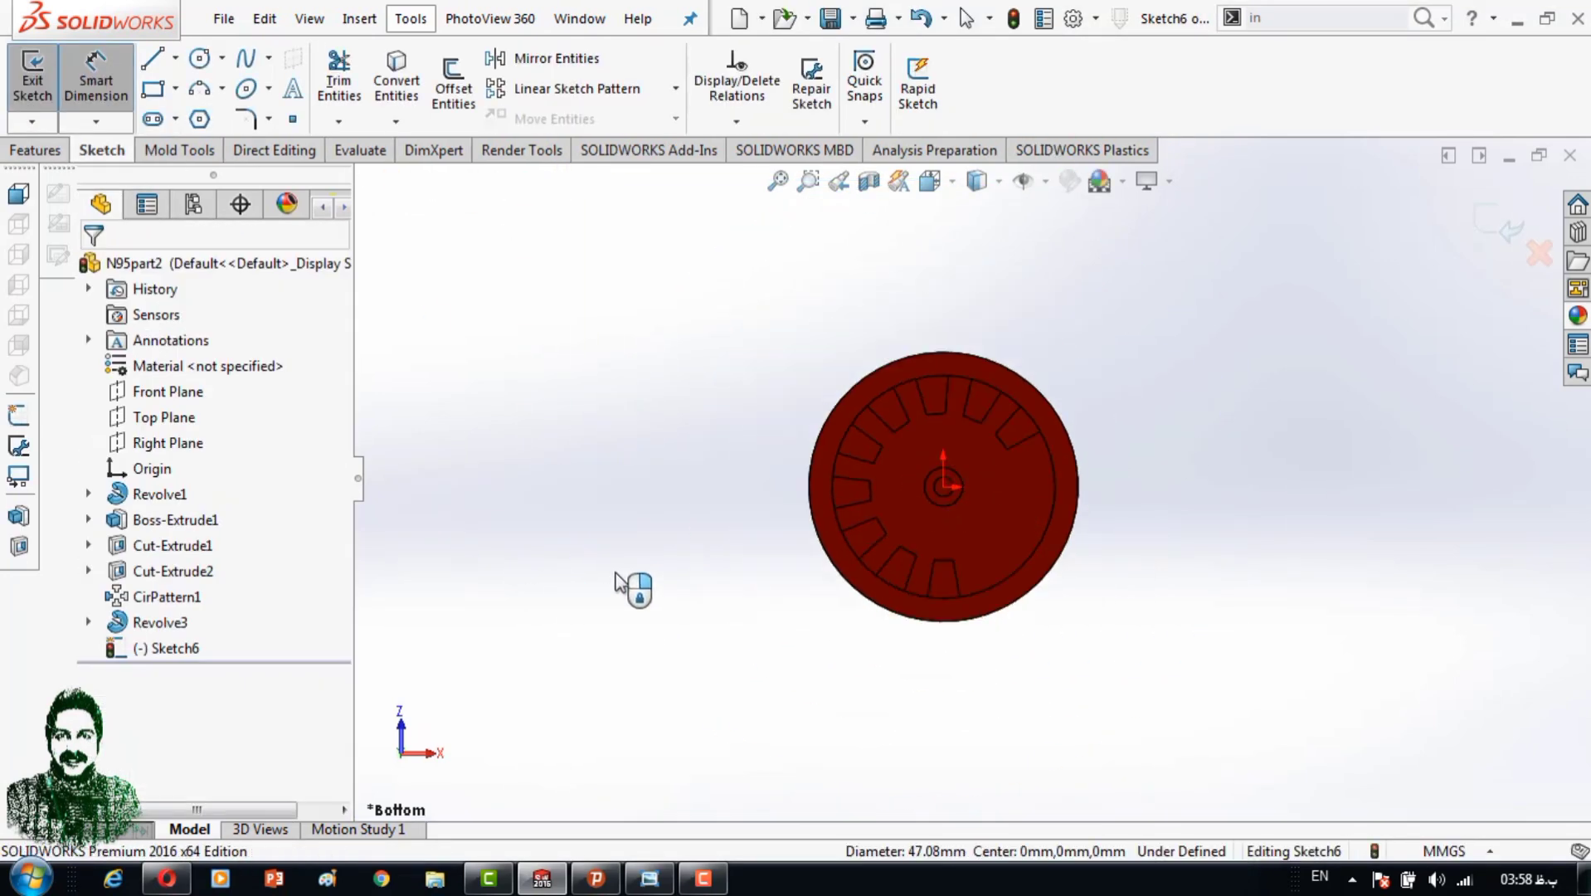
# Scale the cap uniformly by 1.02 about the centroid, then select its flat base ring face.
pyautogui.press('BackSpace')
pyautogui.press('BackSpace')
pyautogui.write('sd')
pyautogui.write('a')
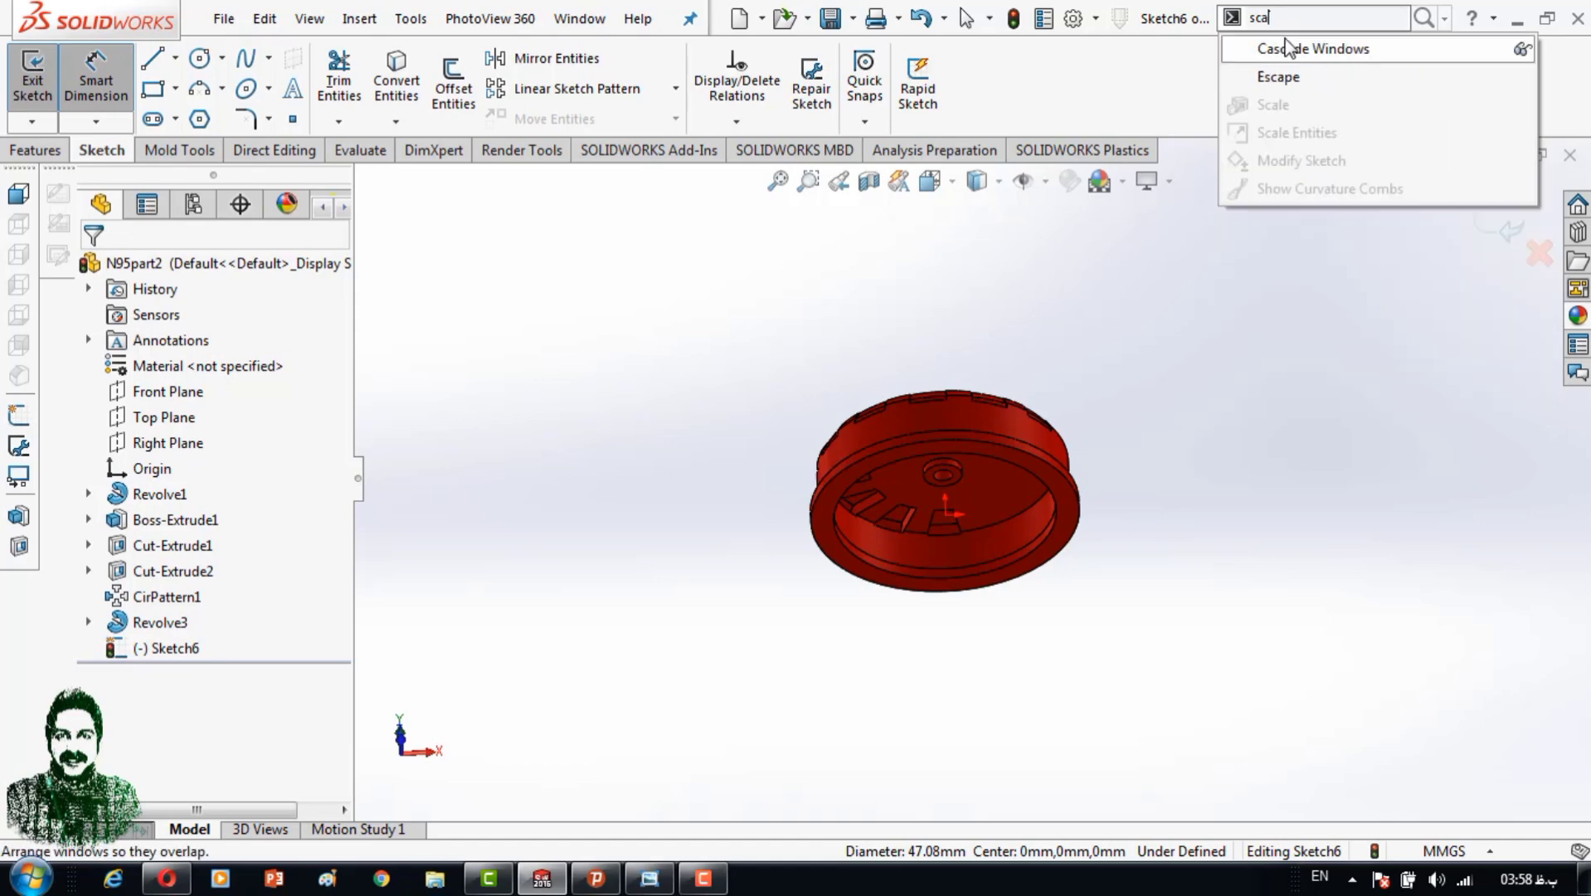
pyautogui.doubleClick(1290, 17)
pyautogui.write('sc')
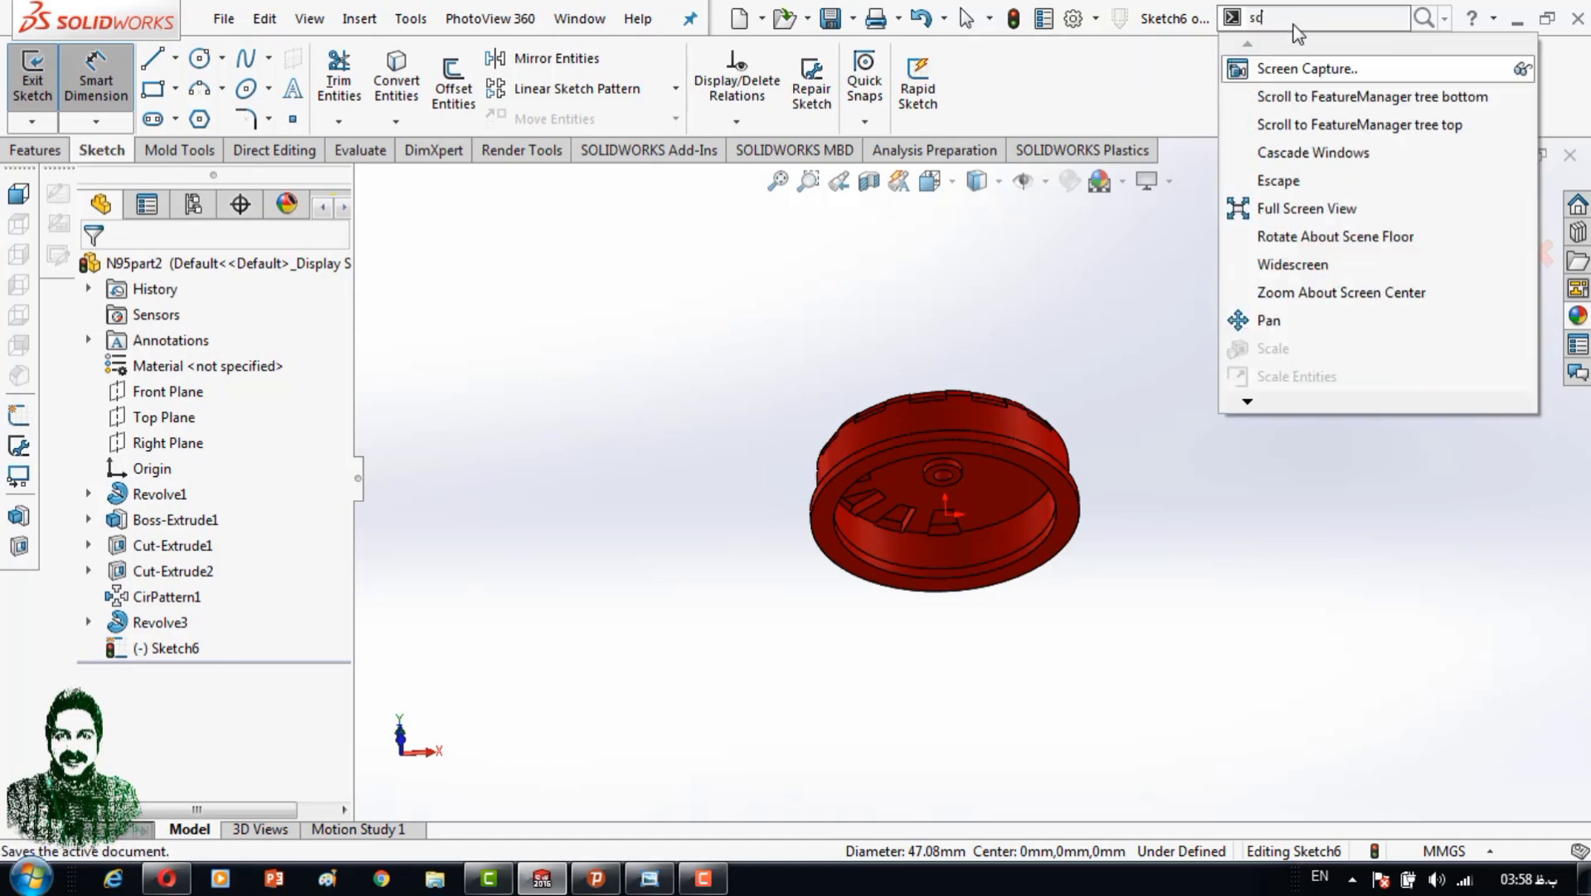
pyautogui.write('al')
pyautogui.rightClick(1310, 277)
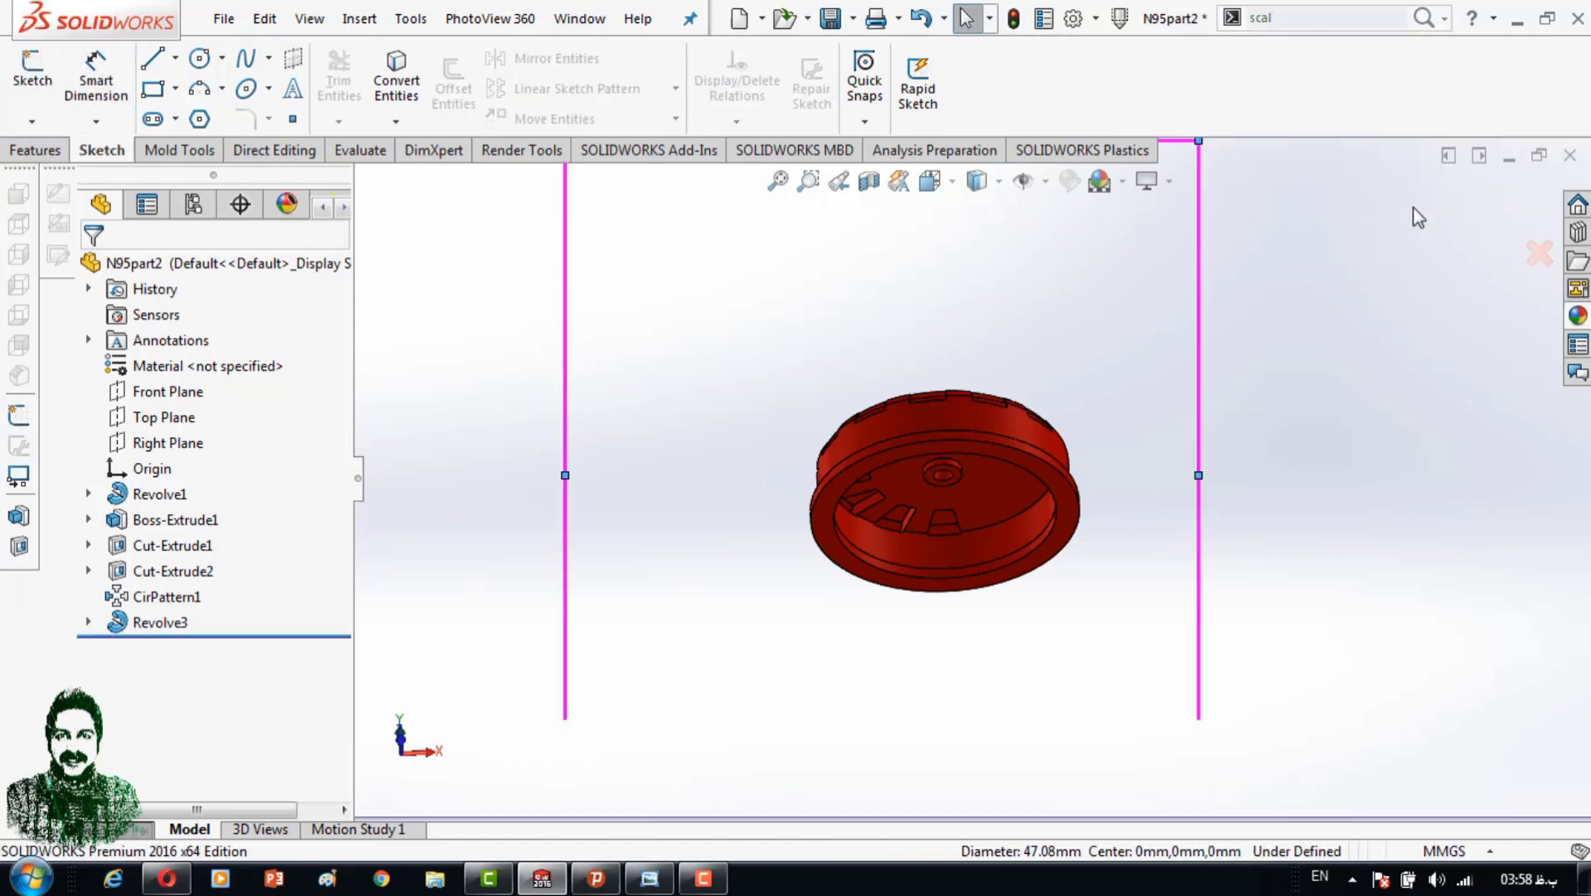
pyautogui.write('sc')
pyautogui.click(1277, 237)
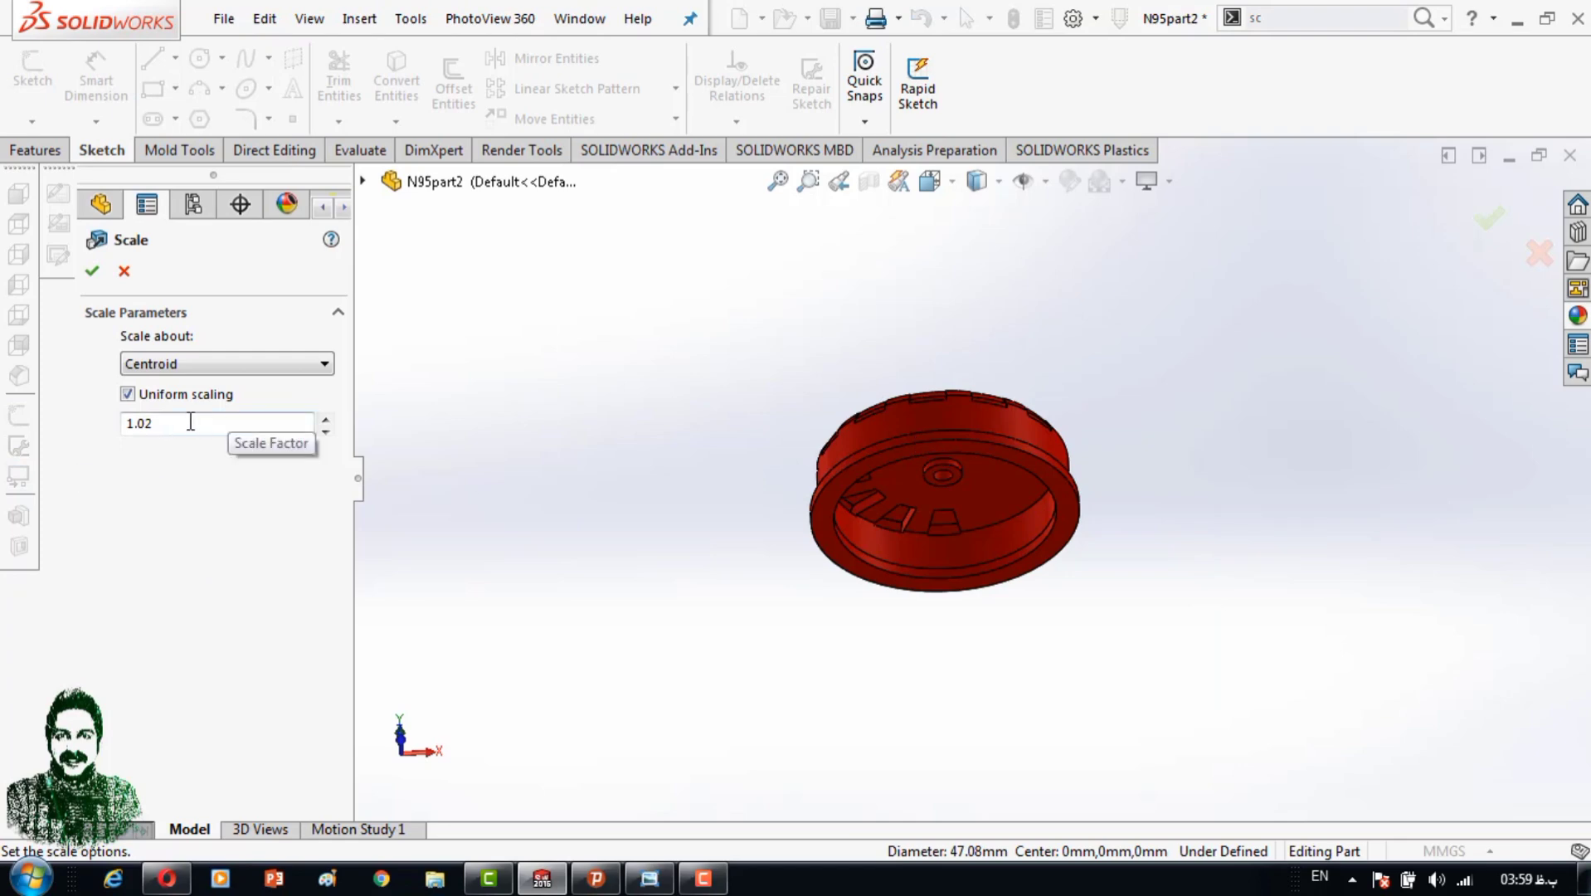
pyautogui.moveTo(759, 472)
pyautogui.mouseDown(button='middle')
pyautogui.moveTo(1029, 497)
pyautogui.moveTo(980, 283)
pyautogui.moveTo(937, 373)
pyautogui.moveTo(1119, 593)
pyautogui.moveTo(1095, 497)
pyautogui.moveTo(1101, 663)
pyautogui.mouseUp(button='middle')
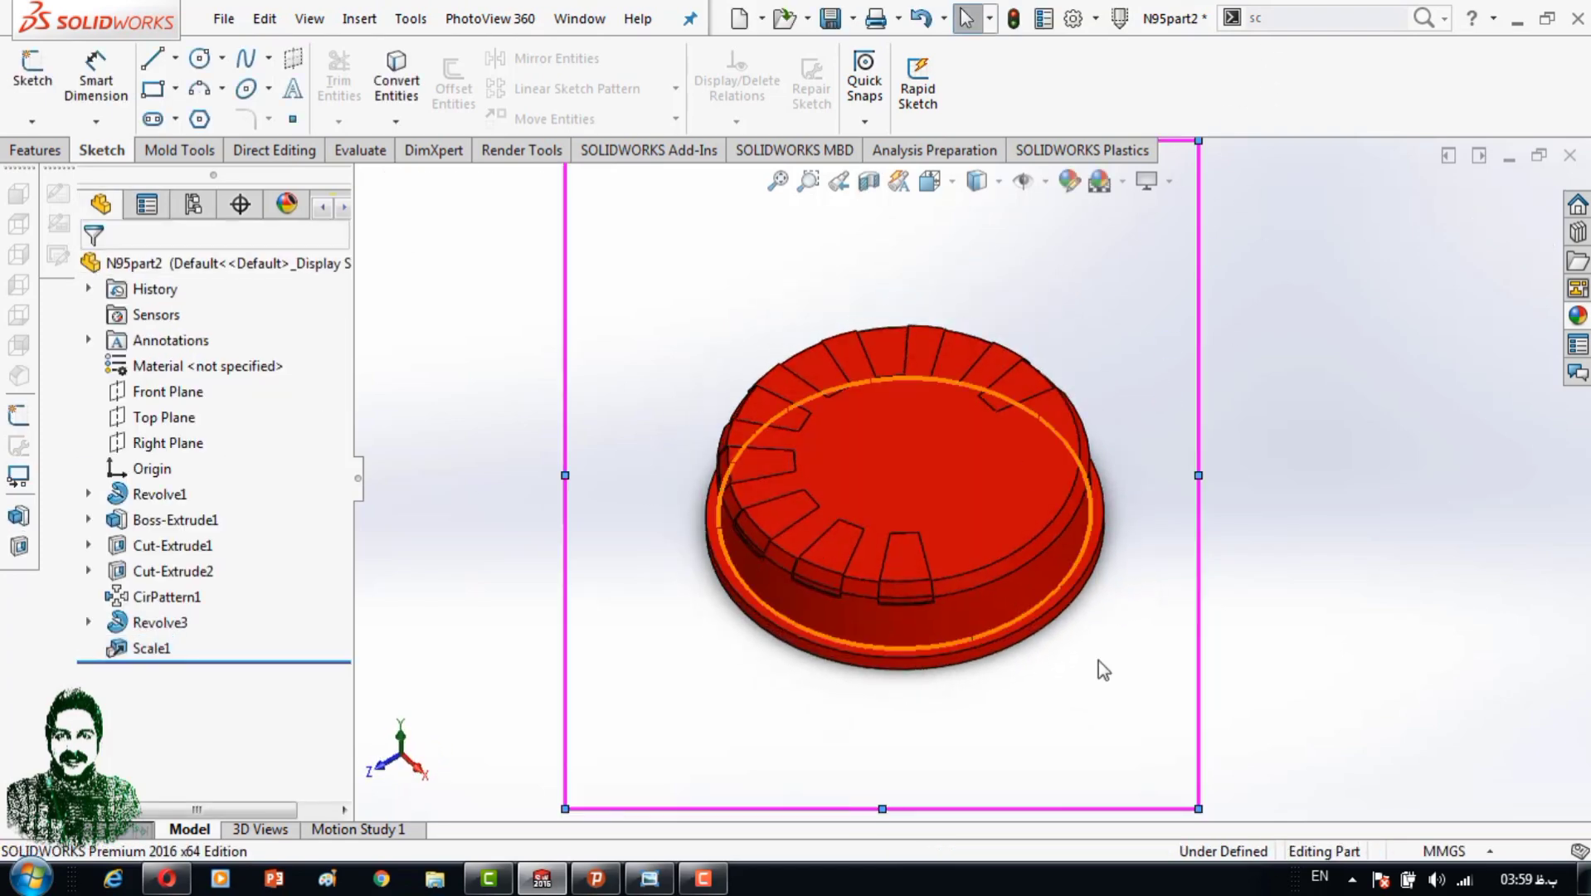
pyautogui.click(1064, 572)
# Sketch a circle centred on the origin on the face and dimension it to 49 mm diameter.
pyautogui.click(1155, 495)
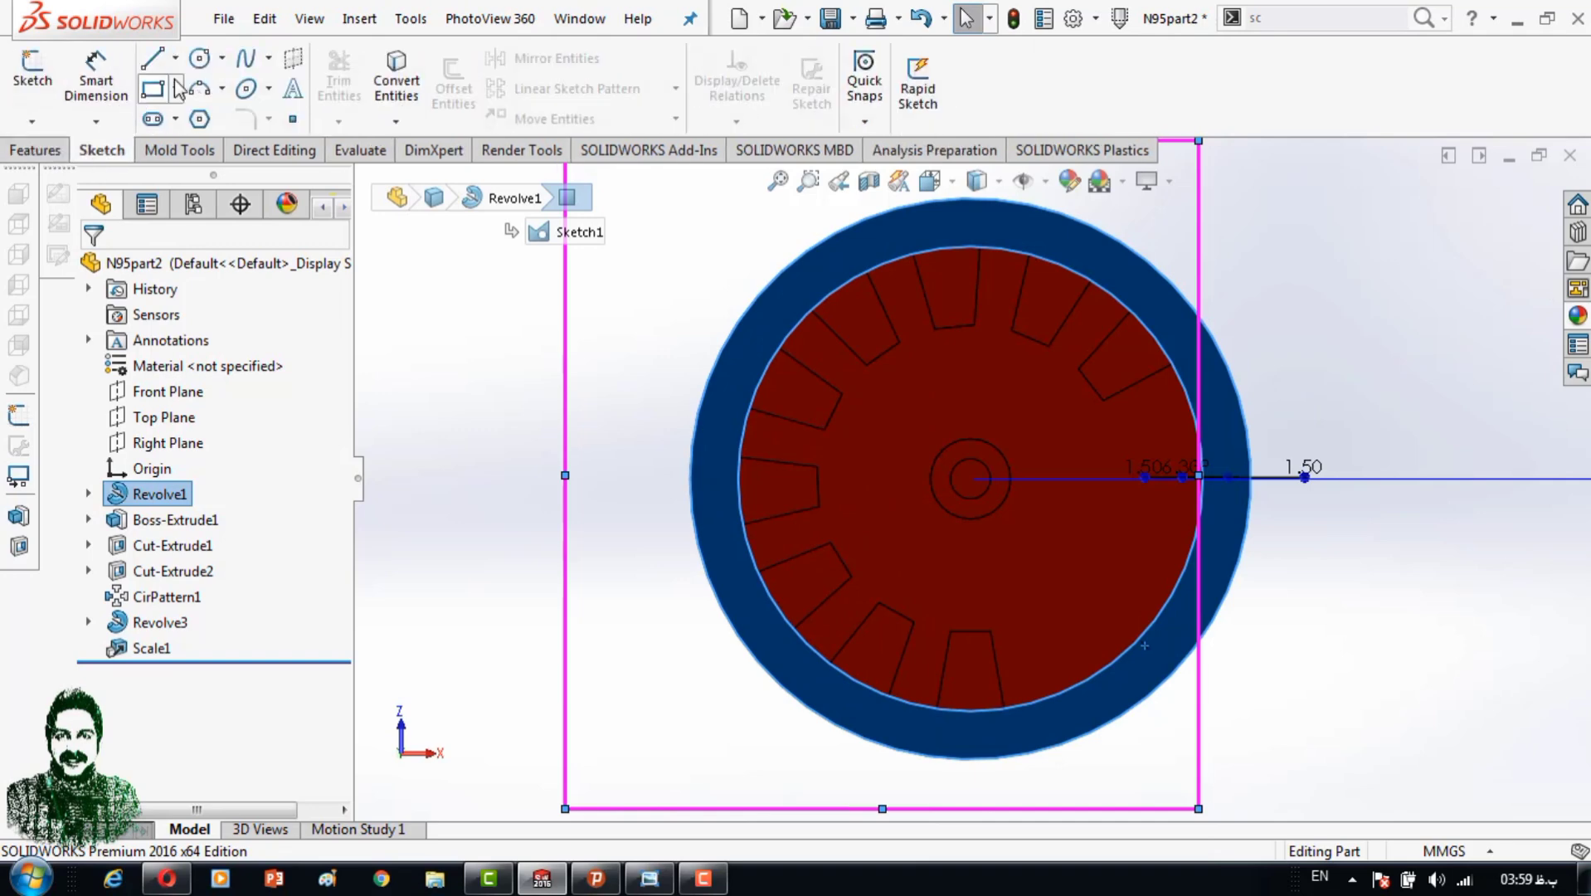
pyautogui.press('c')
pyautogui.click(970, 479)
pyautogui.click(1307, 444)
pyautogui.press('d')
pyautogui.click(637, 533)
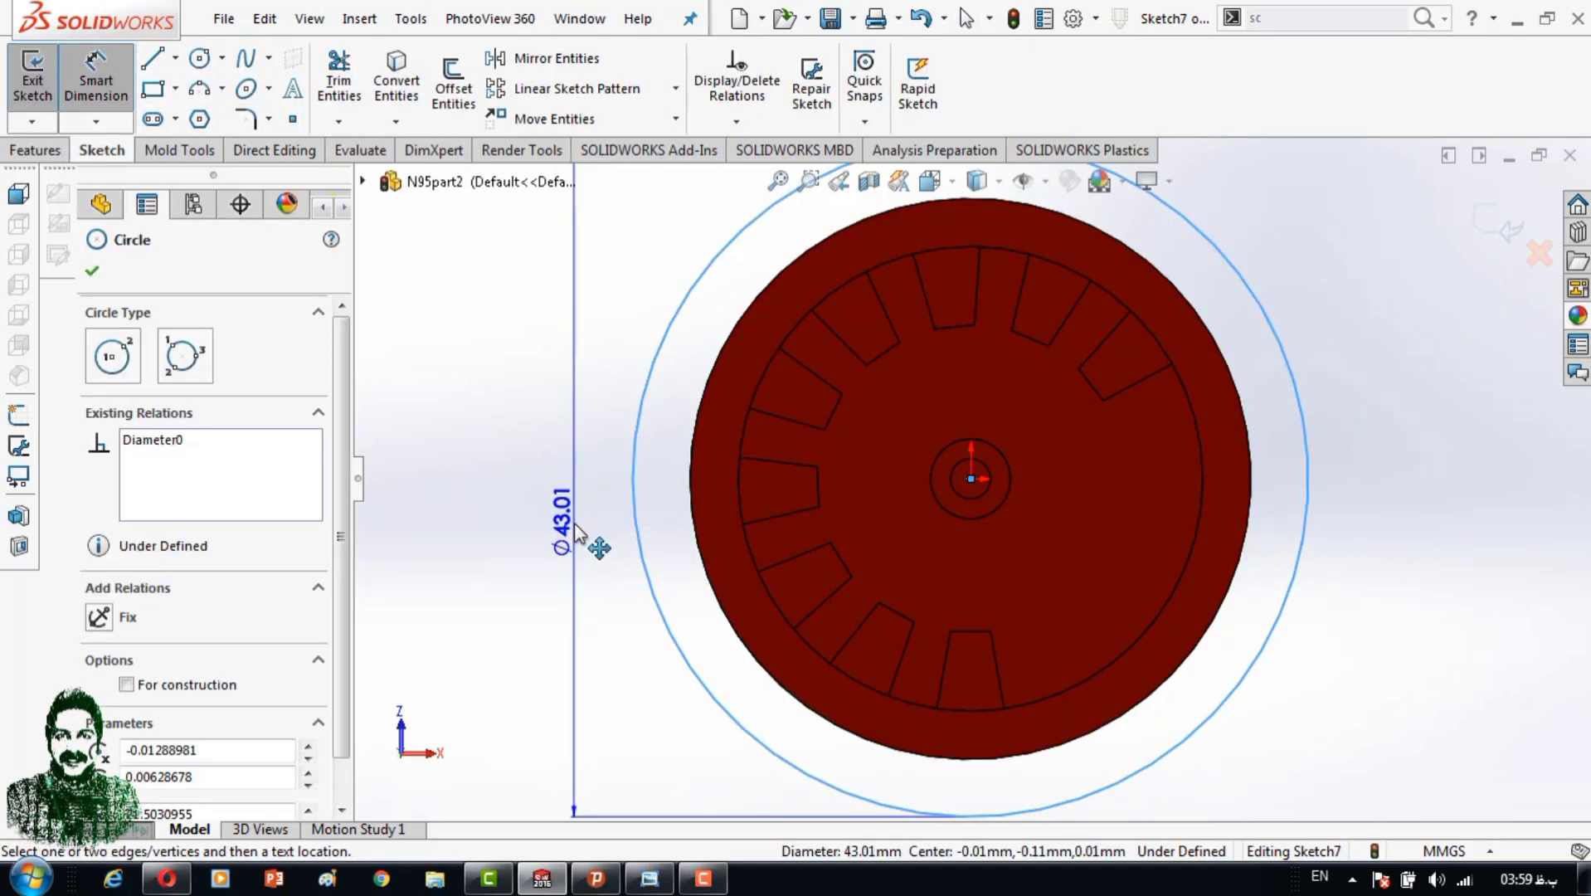
pyautogui.click(590, 437)
pyautogui.write('49')
pyautogui.press('Return')
pyautogui.moveTo(568, 579); pyautogui.dragTo(568, 657, button='middle')
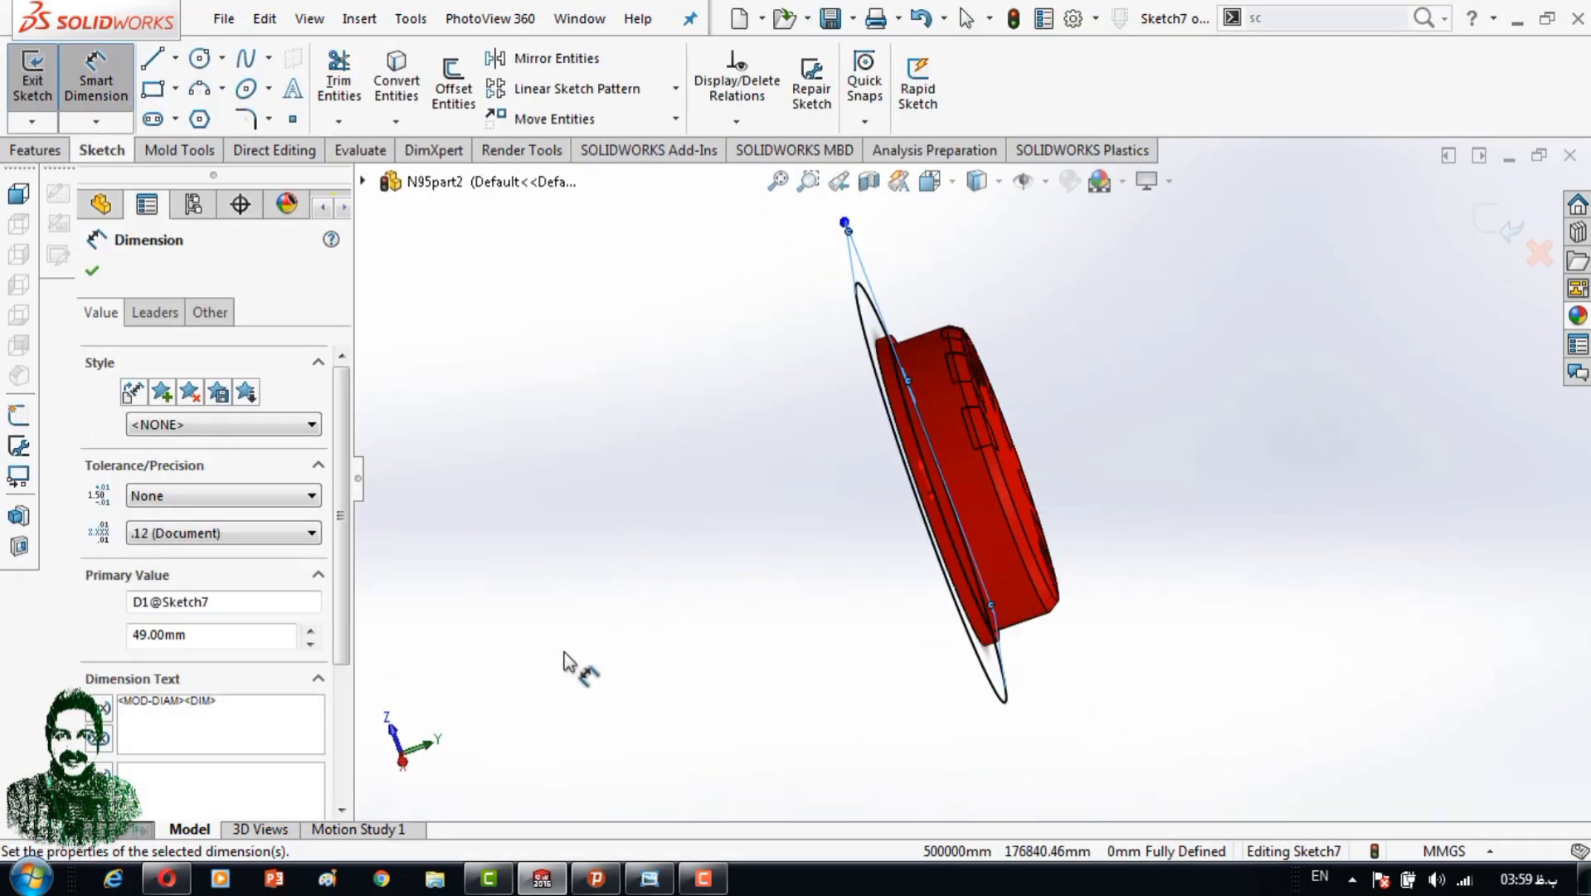
pyautogui.click(35, 151)
# Boss-extrude the 49 mm circle to a 15 mm blind depth.
pyautogui.click(43, 87)
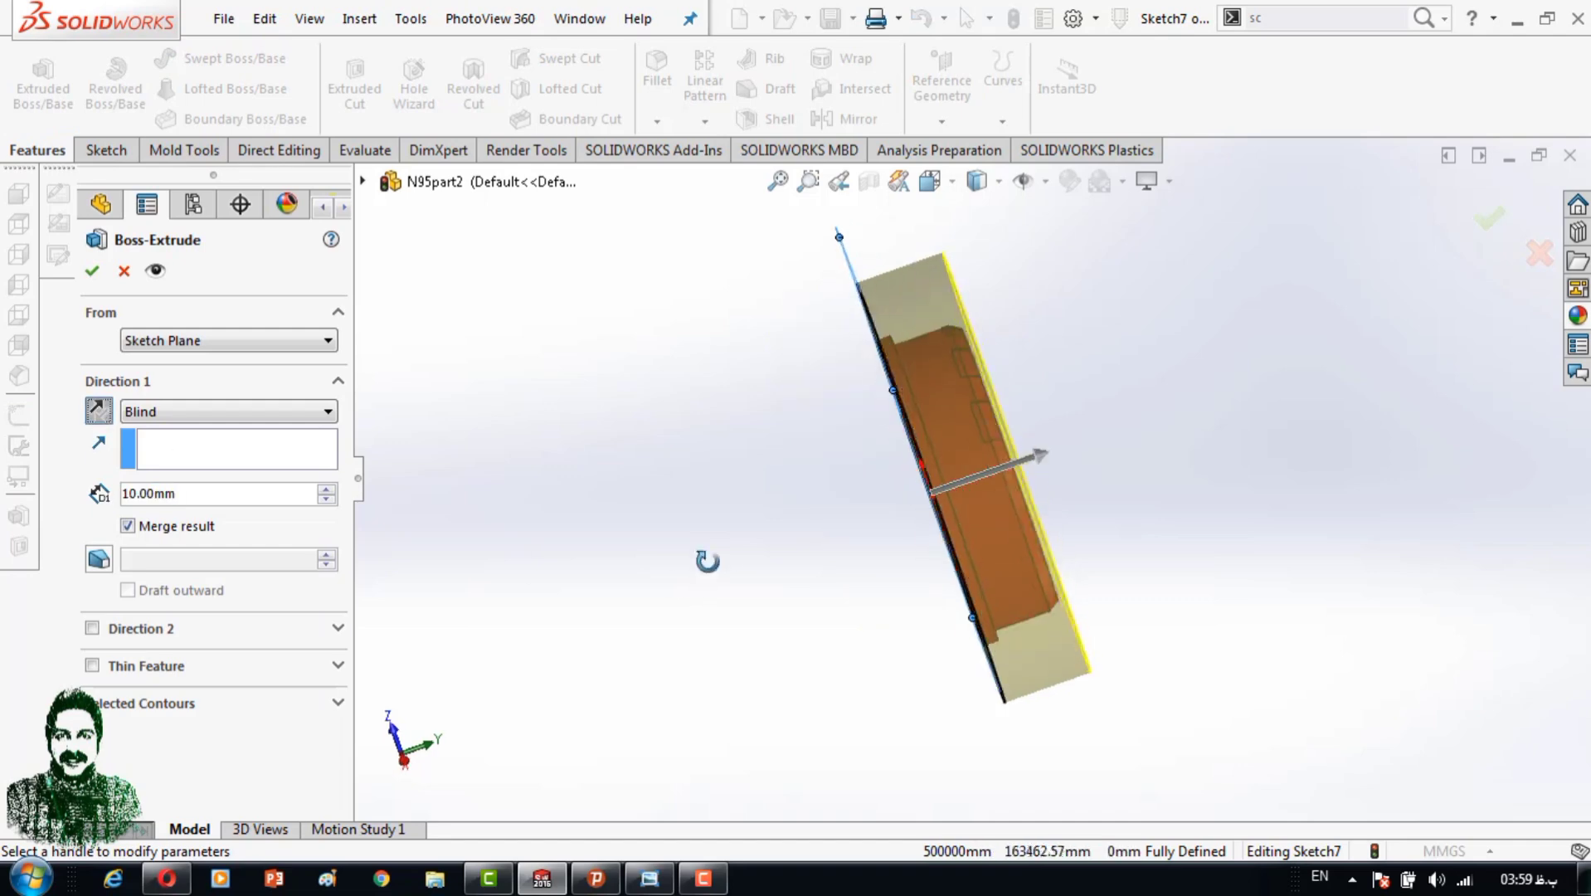
pyautogui.scroll(-3, 766, 590)
pyautogui.scroll(-3, 766, 591)
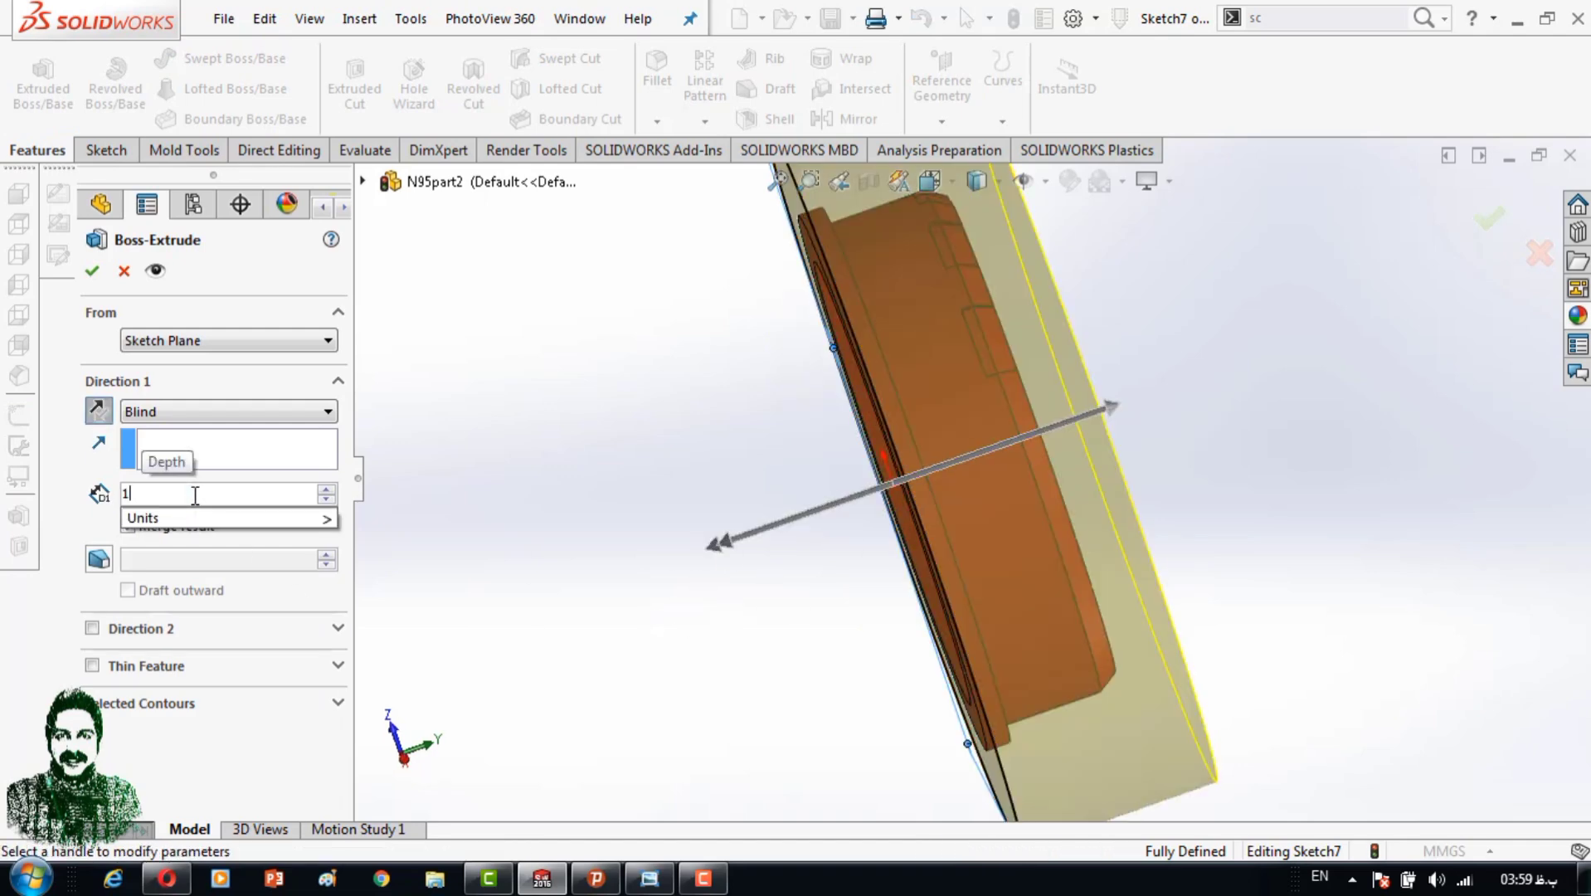
pyautogui.click(92, 270)
pyautogui.rightClick(183, 676)
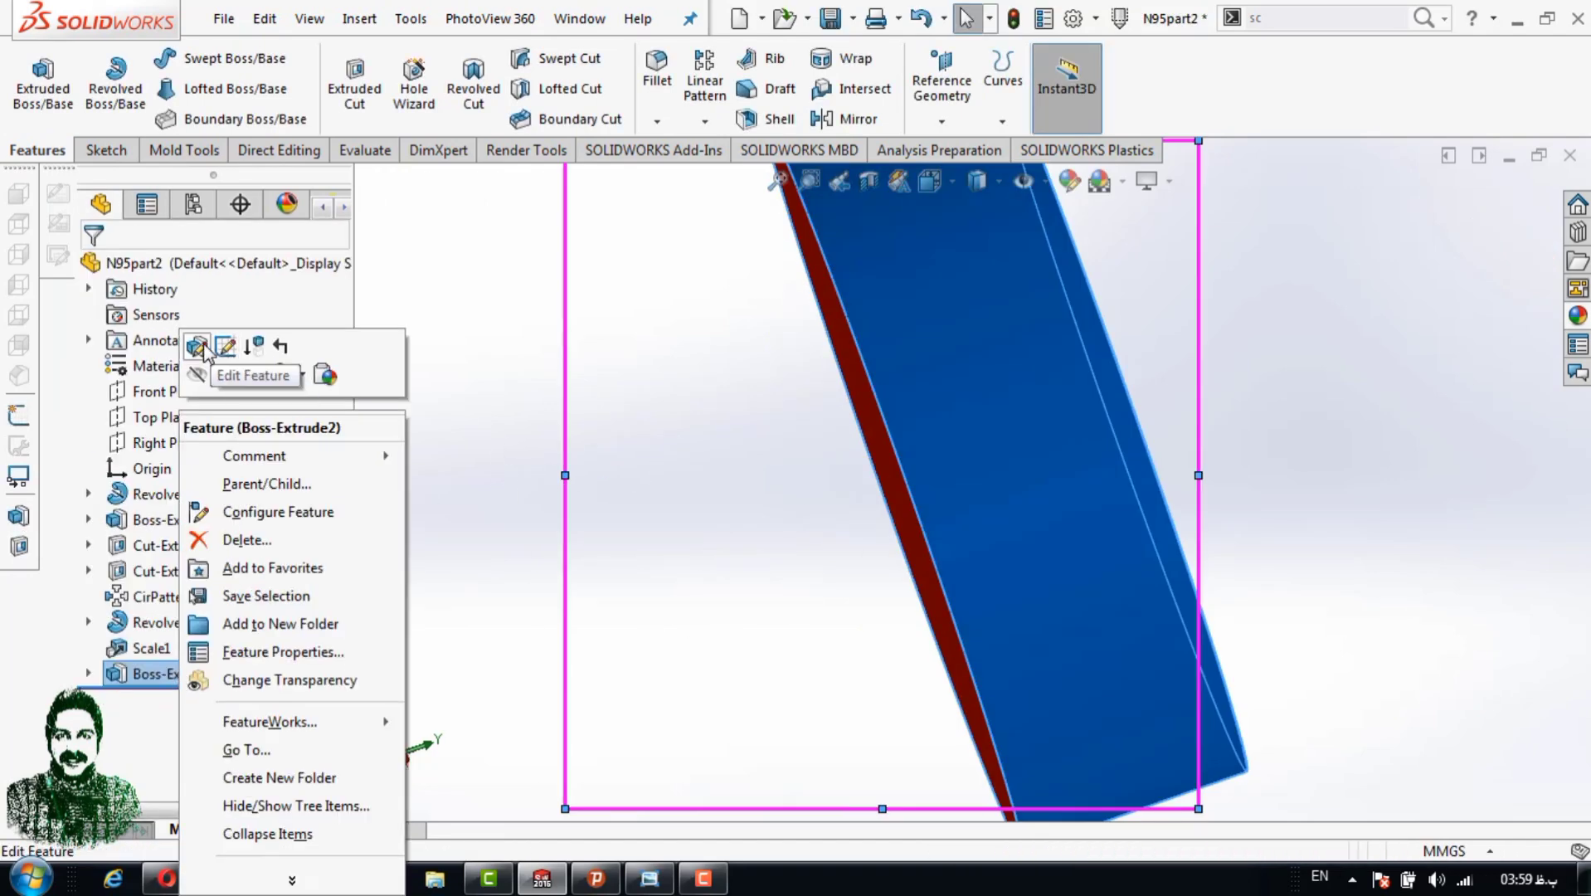
pyautogui.click(197, 346)
pyautogui.write('15')
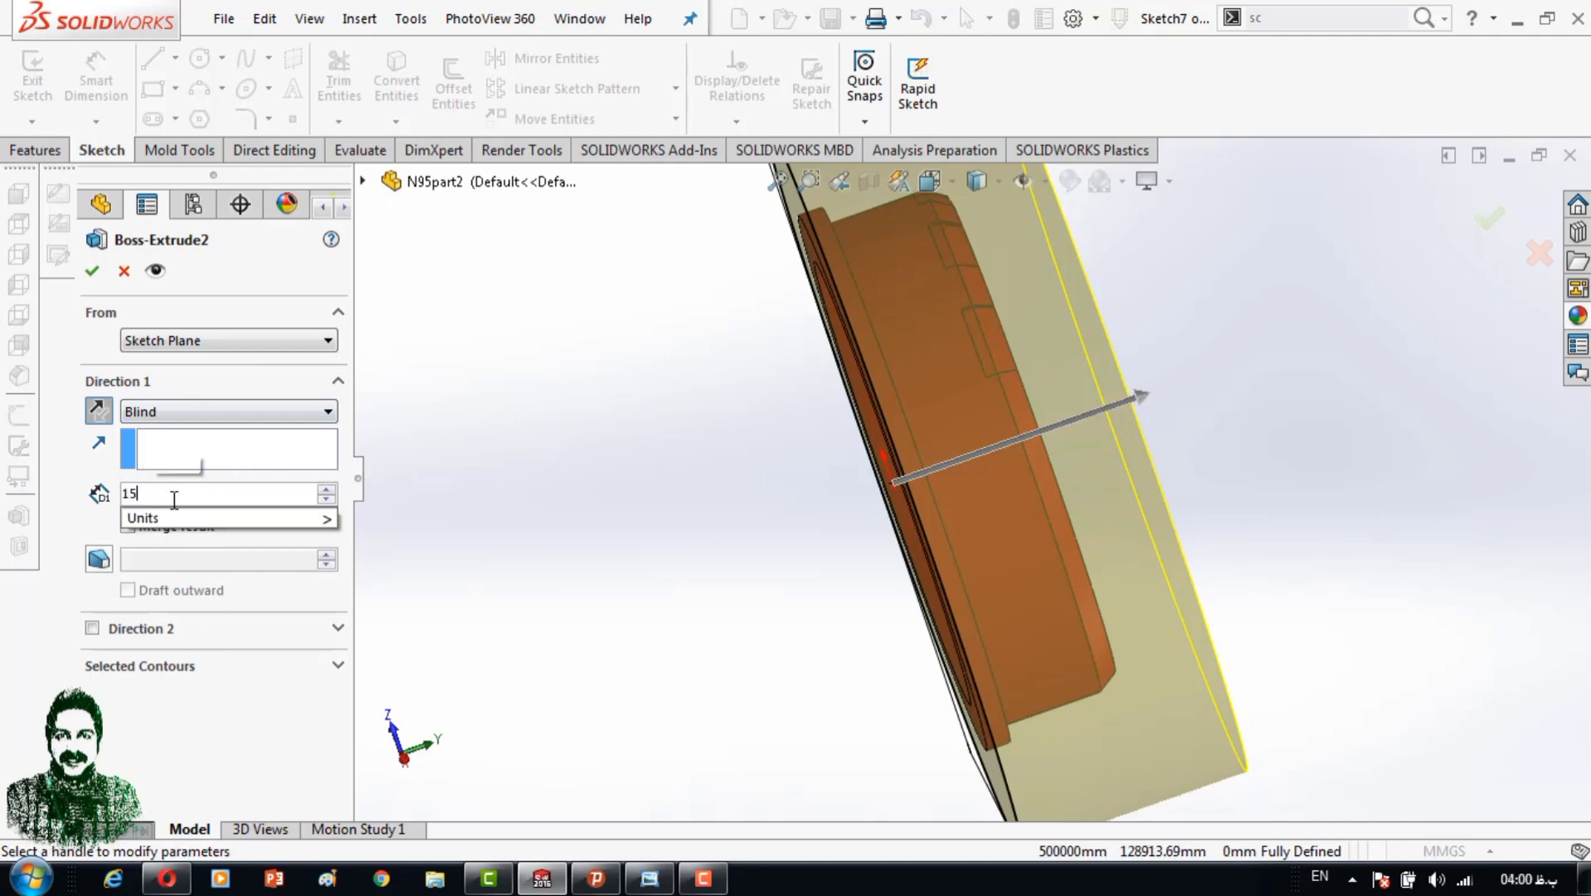
pyautogui.click(93, 272)
# Edit Boss-Extrude2 so the block stays a separate, unmerged body.
pyautogui.moveTo(649, 344); pyautogui.dragTo(731, 490, button='middle')
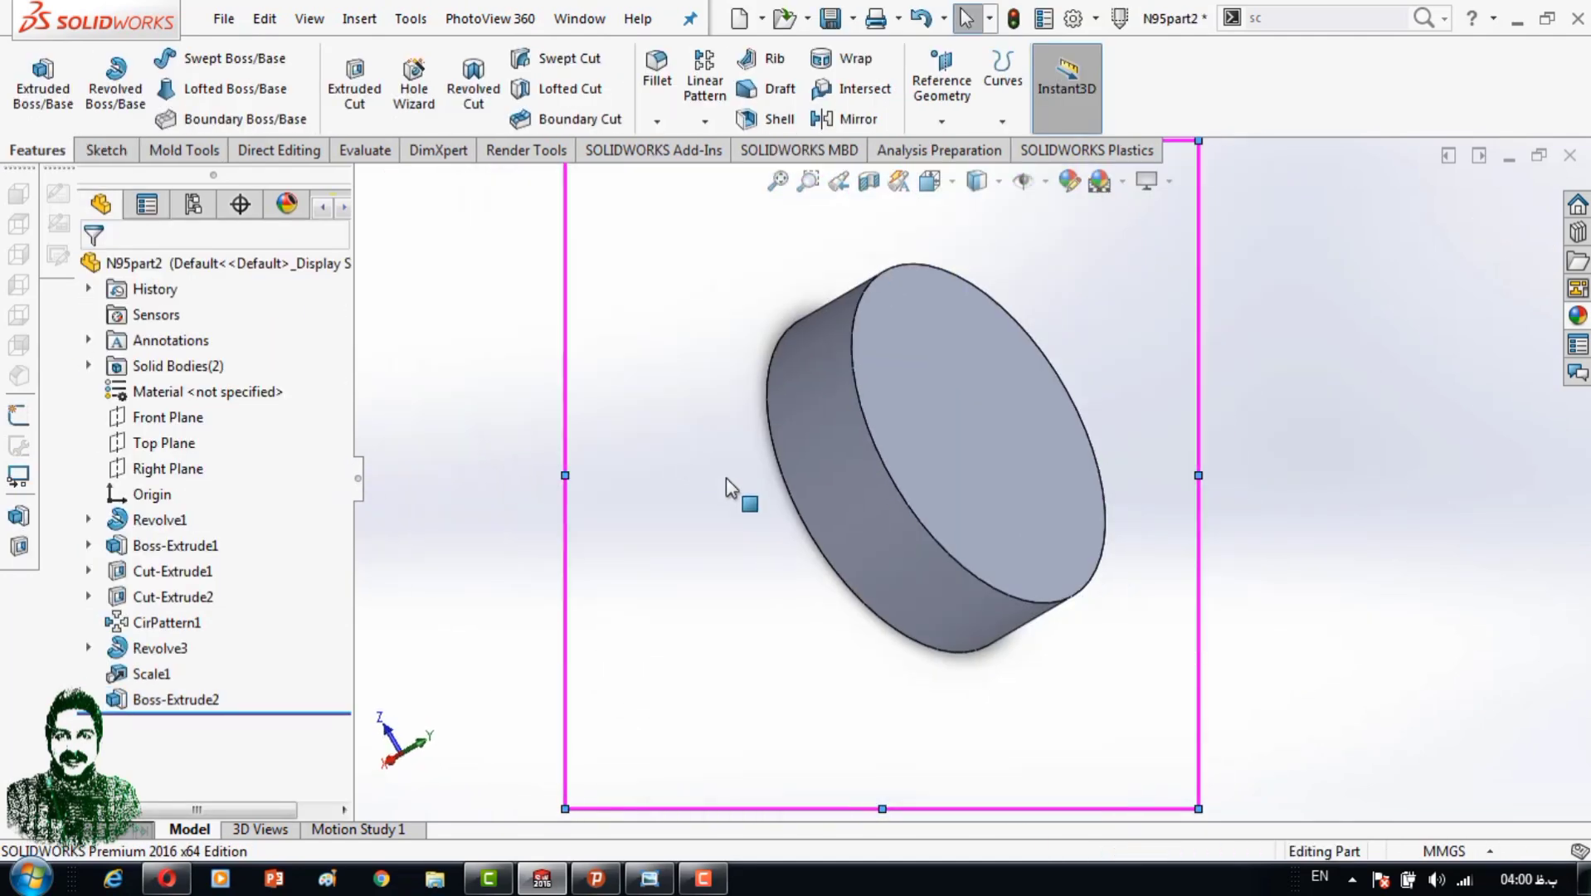
pyautogui.scroll(-2, 739, 590)
pyautogui.rightClick(178, 700)
pyautogui.click(216, 390)
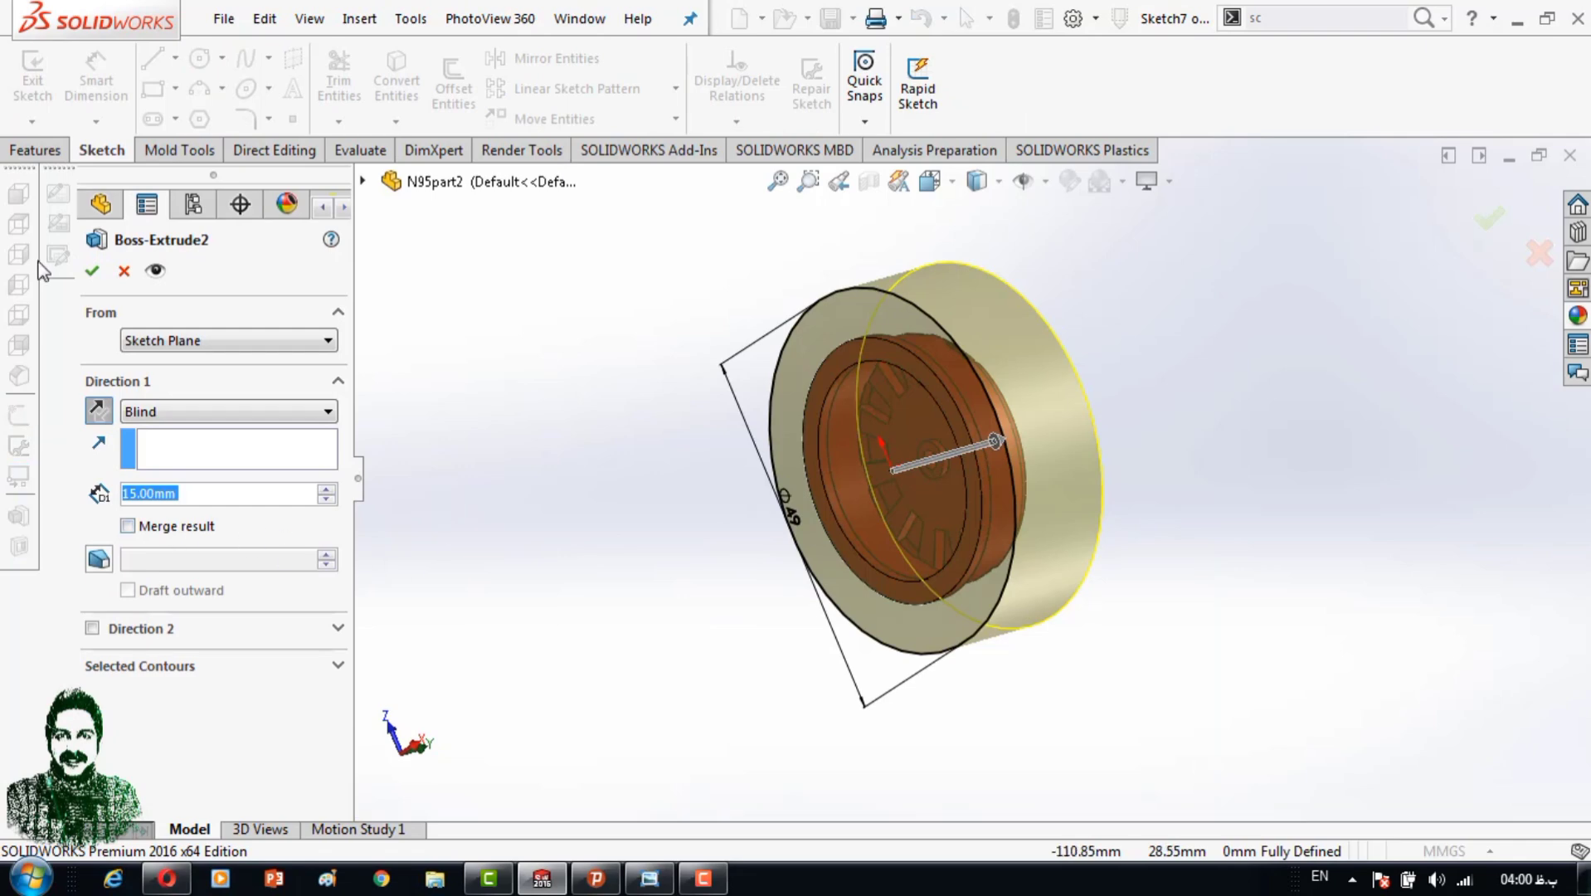
pyautogui.click(92, 270)
# Select the cylindrical block's front face.
pyautogui.moveTo(729, 348); pyautogui.dragTo(746, 311, button='middle')
pyautogui.scroll(-2, 973, 381)
pyautogui.click(999, 421)
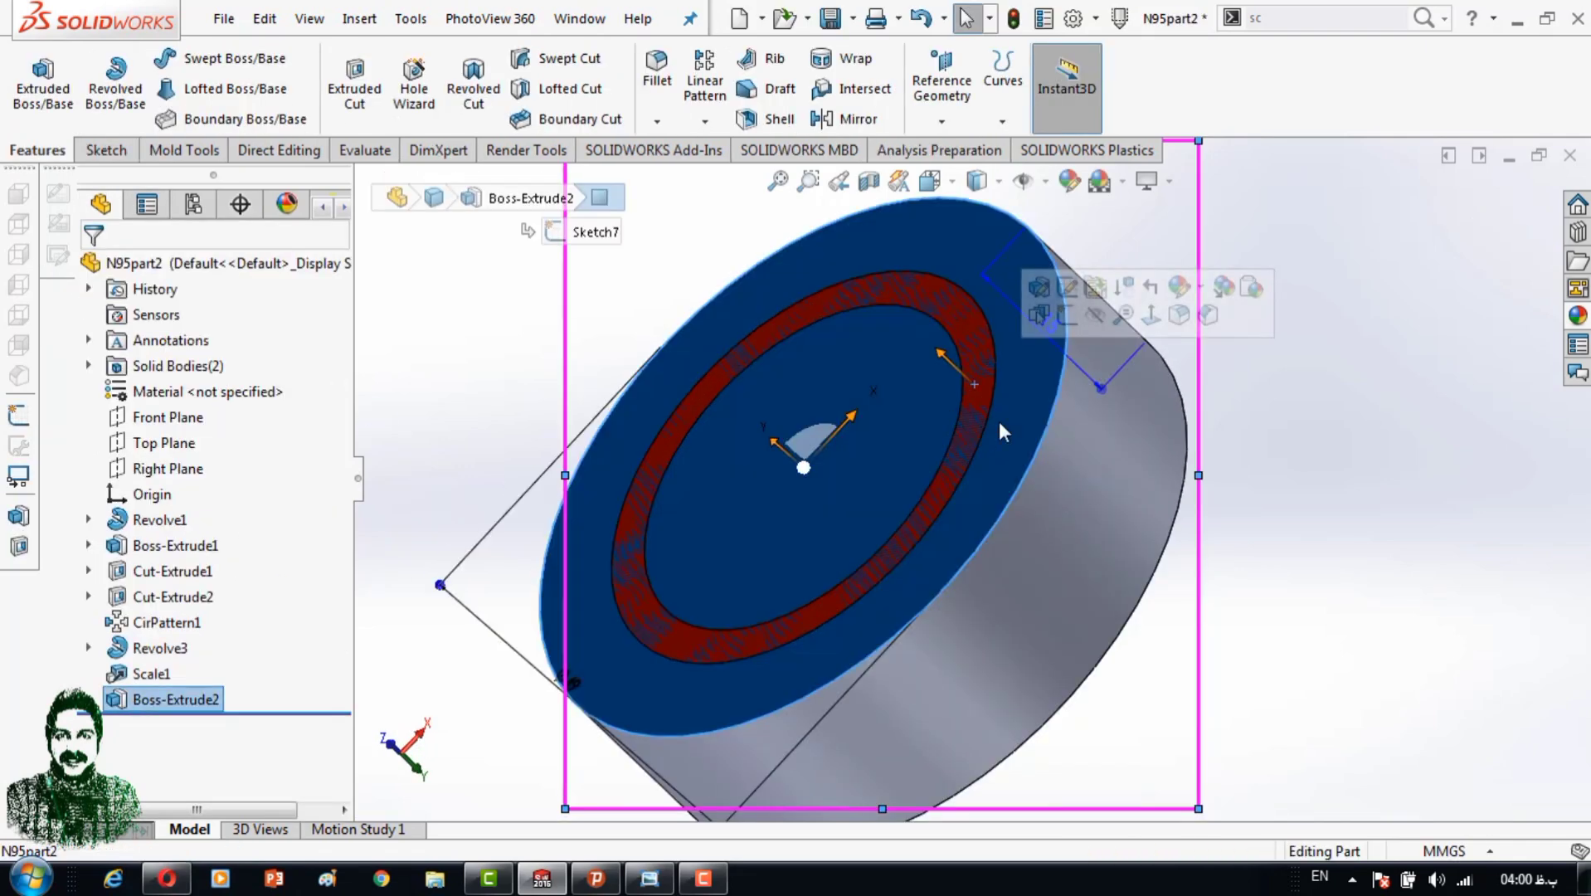
pyautogui.click(1349, 452)
pyautogui.click(972, 398)
# Offset the block's front face by 0.05 mm with Move Face.
pyautogui.click(184, 150)
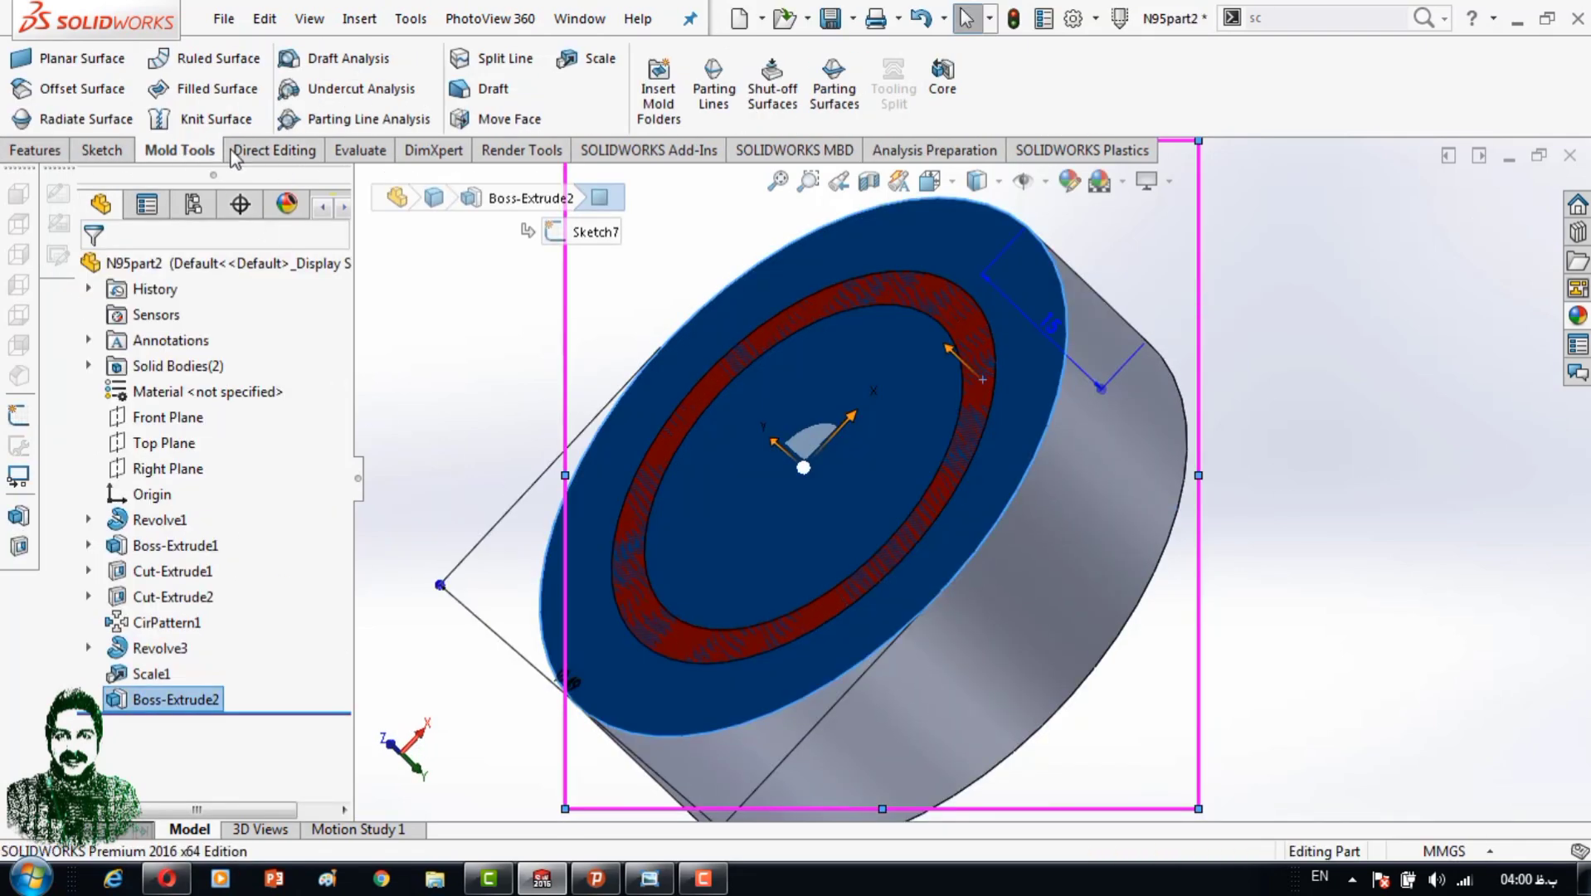
pyautogui.click(277, 150)
pyautogui.click(29, 87)
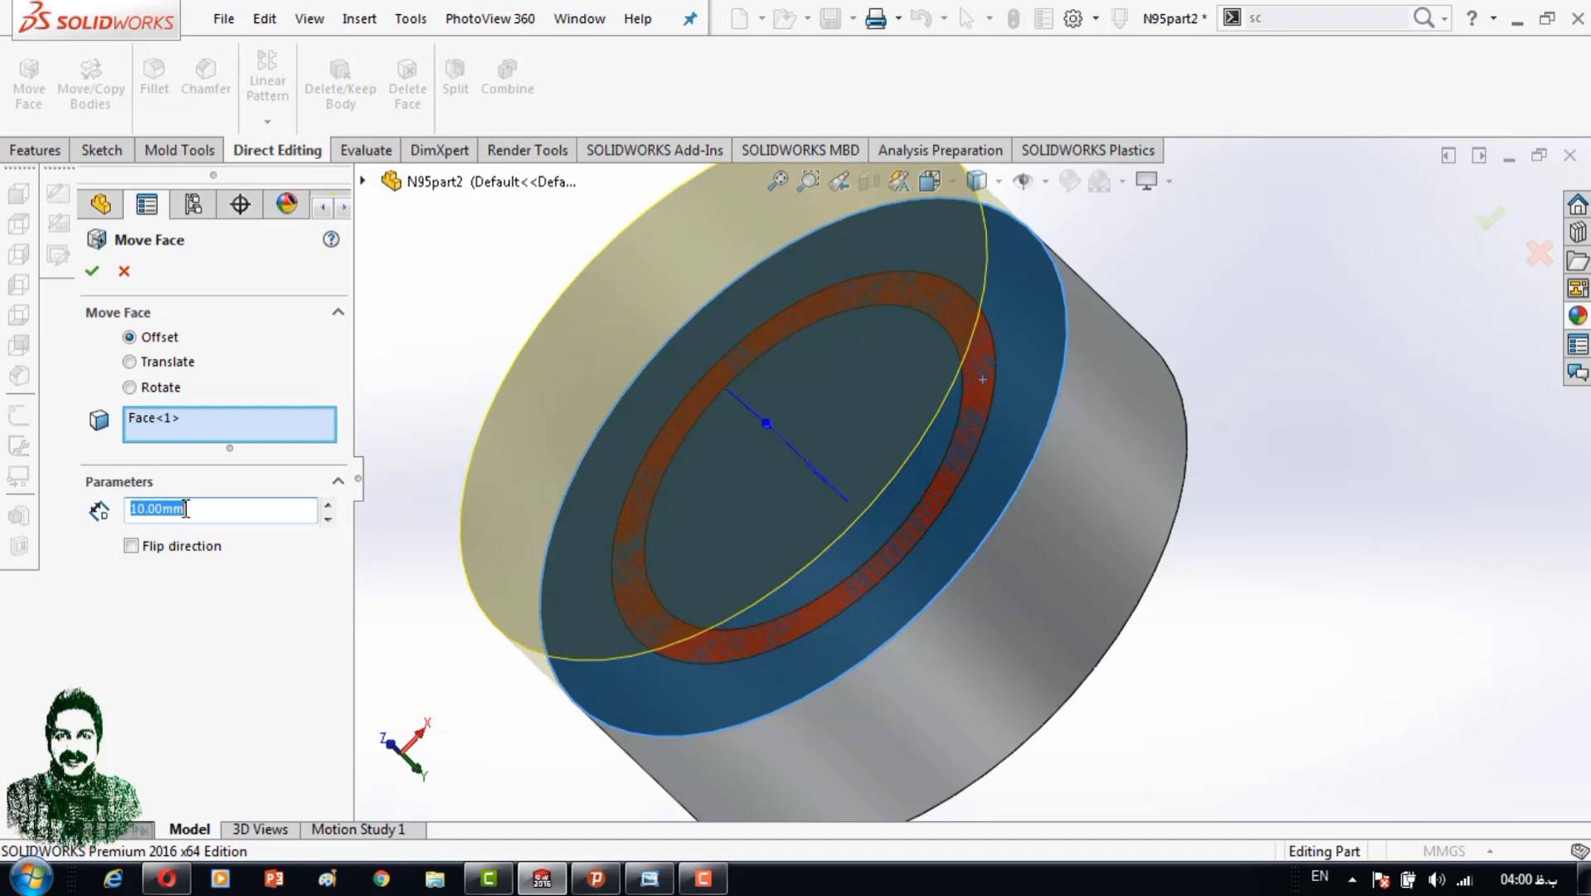
pyautogui.write('5')
pyautogui.click(130, 546)
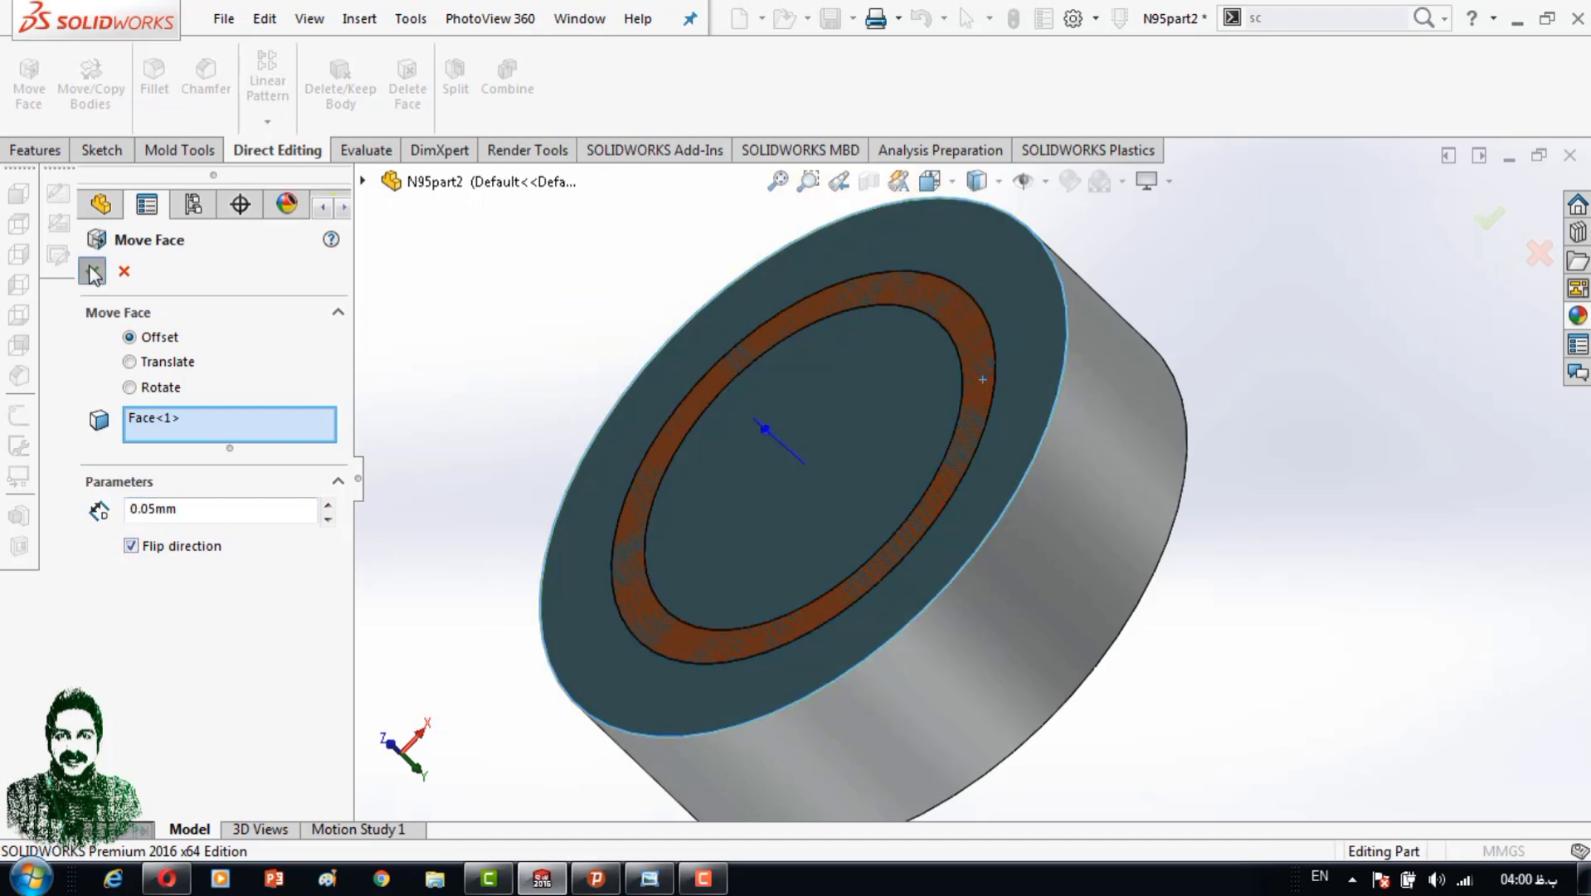
pyautogui.click(92, 271)
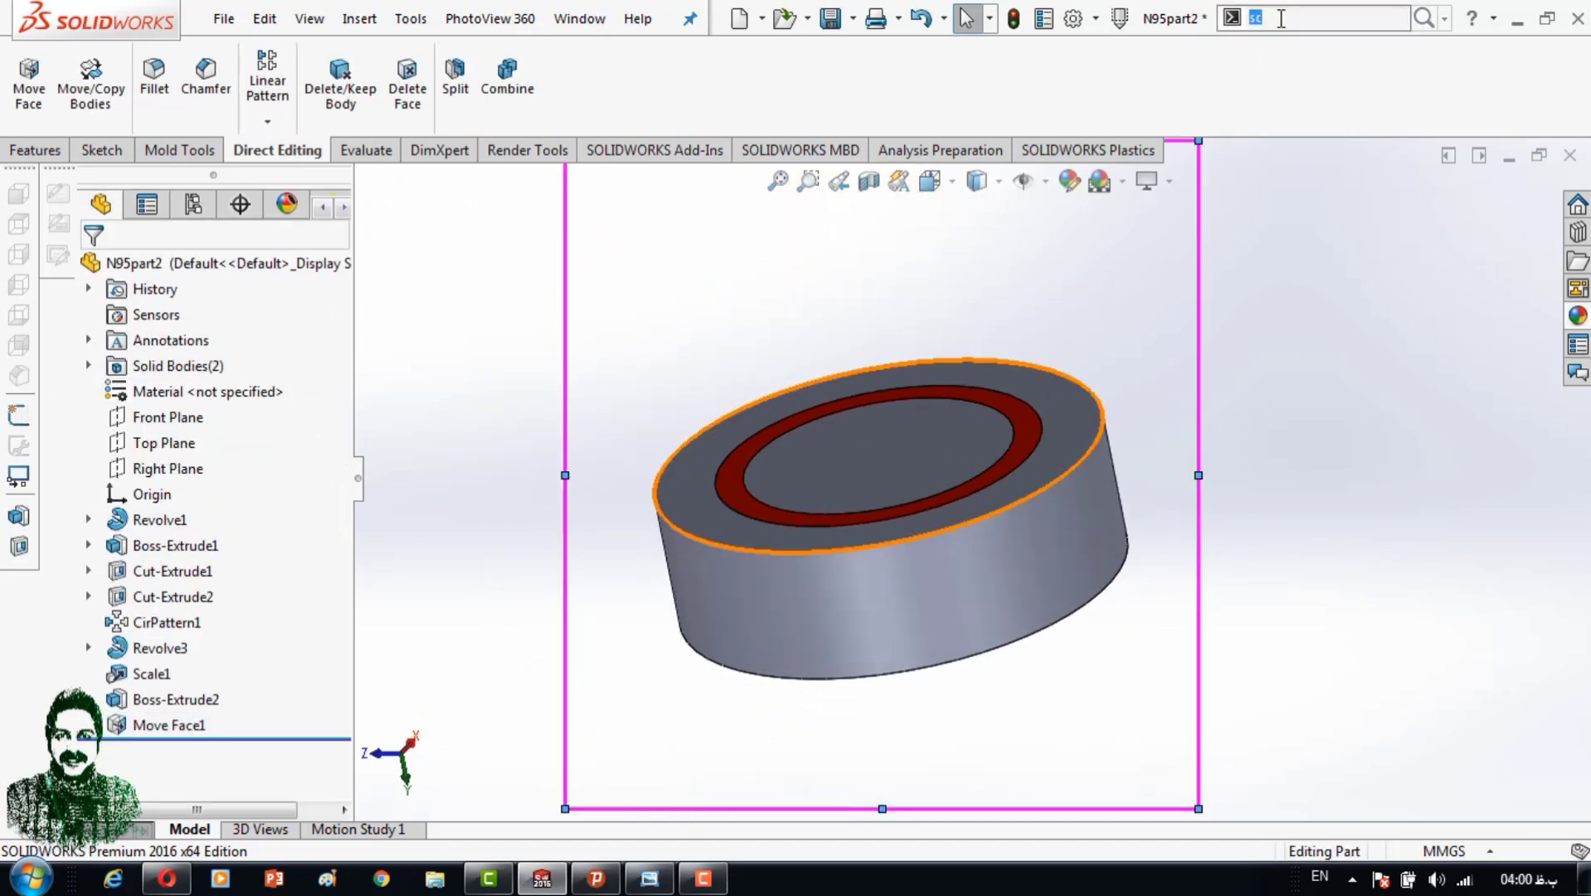
# Indent the cap into the block as a cut cavity using the cap as tool body.
pyautogui.write('in')
pyautogui.click(1281, 121)
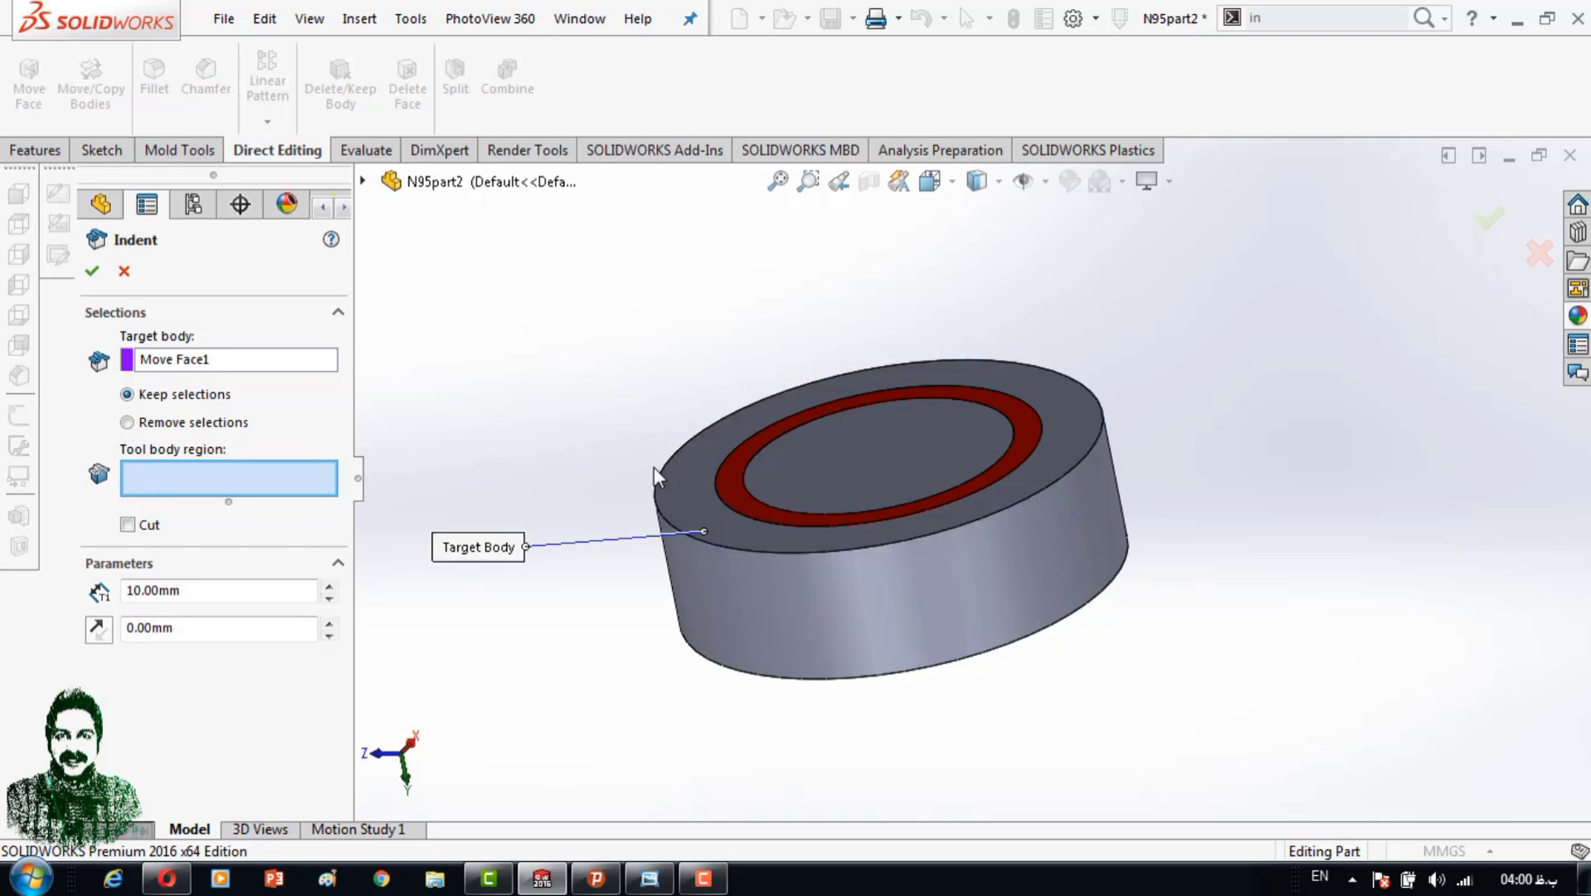
pyautogui.click(655, 477)
pyautogui.click(127, 524)
pyautogui.click(92, 270)
pyautogui.rightClick(760, 534)
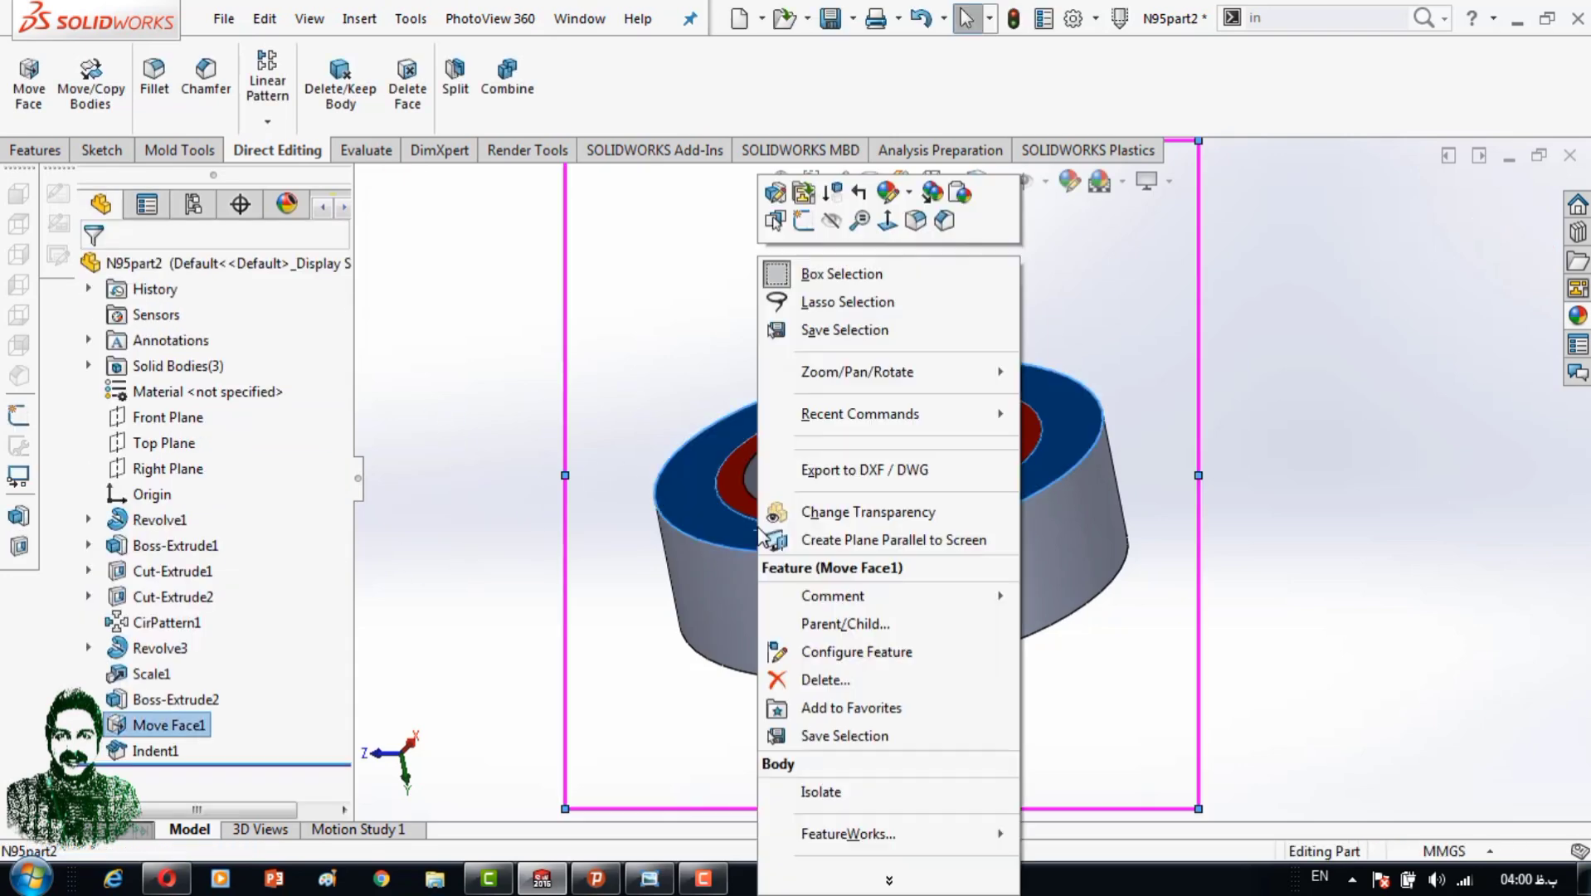
# Isolate the block body and fit it in view.
pyautogui.click(820, 792)
pyautogui.moveTo(738, 682); pyautogui.dragTo(810, 596, button='middle')
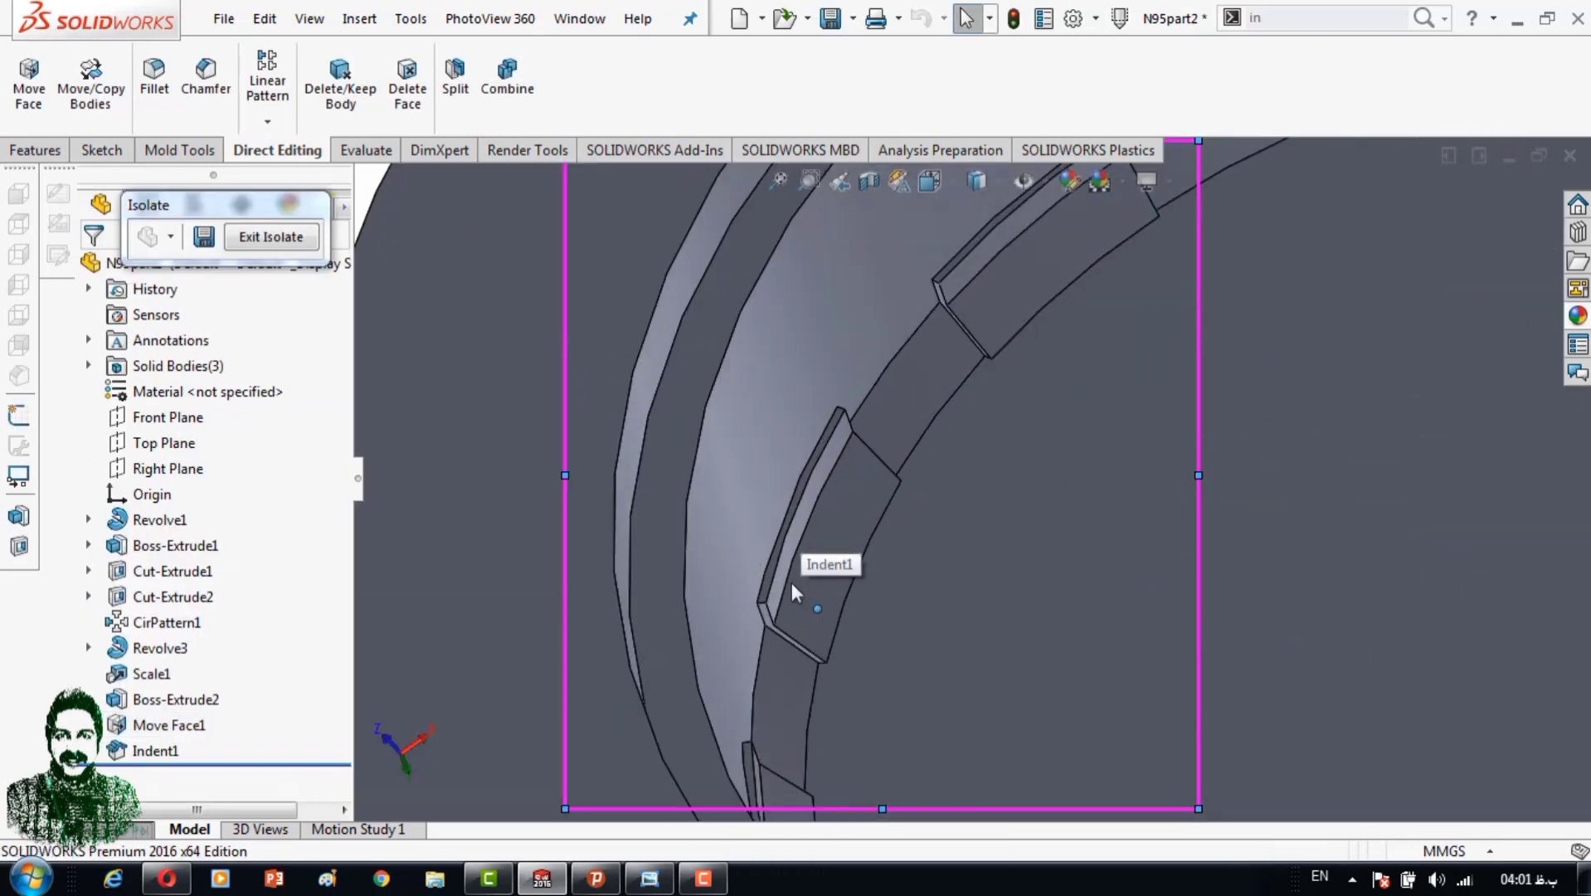
pyautogui.scroll(3, 875, 626)
pyautogui.press('f')
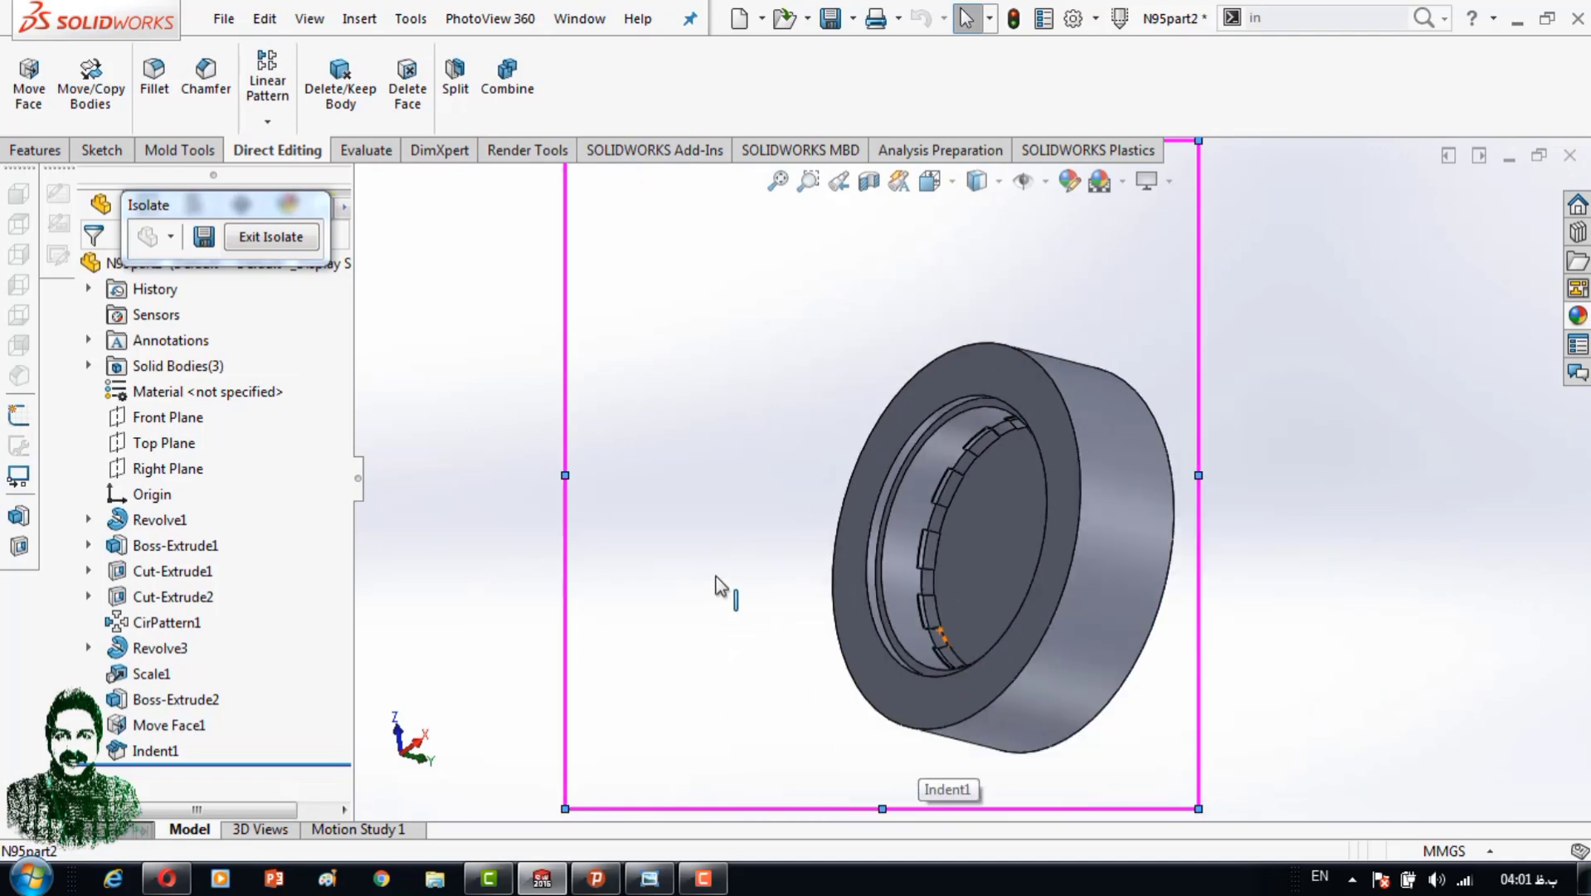
pyautogui.moveTo(713, 585); pyautogui.dragTo(837, 663, button='middle')
# Section the isolated block through the Right Plane to inspect the cavity.
pyautogui.click(868, 181)
pyautogui.click(1489, 217)
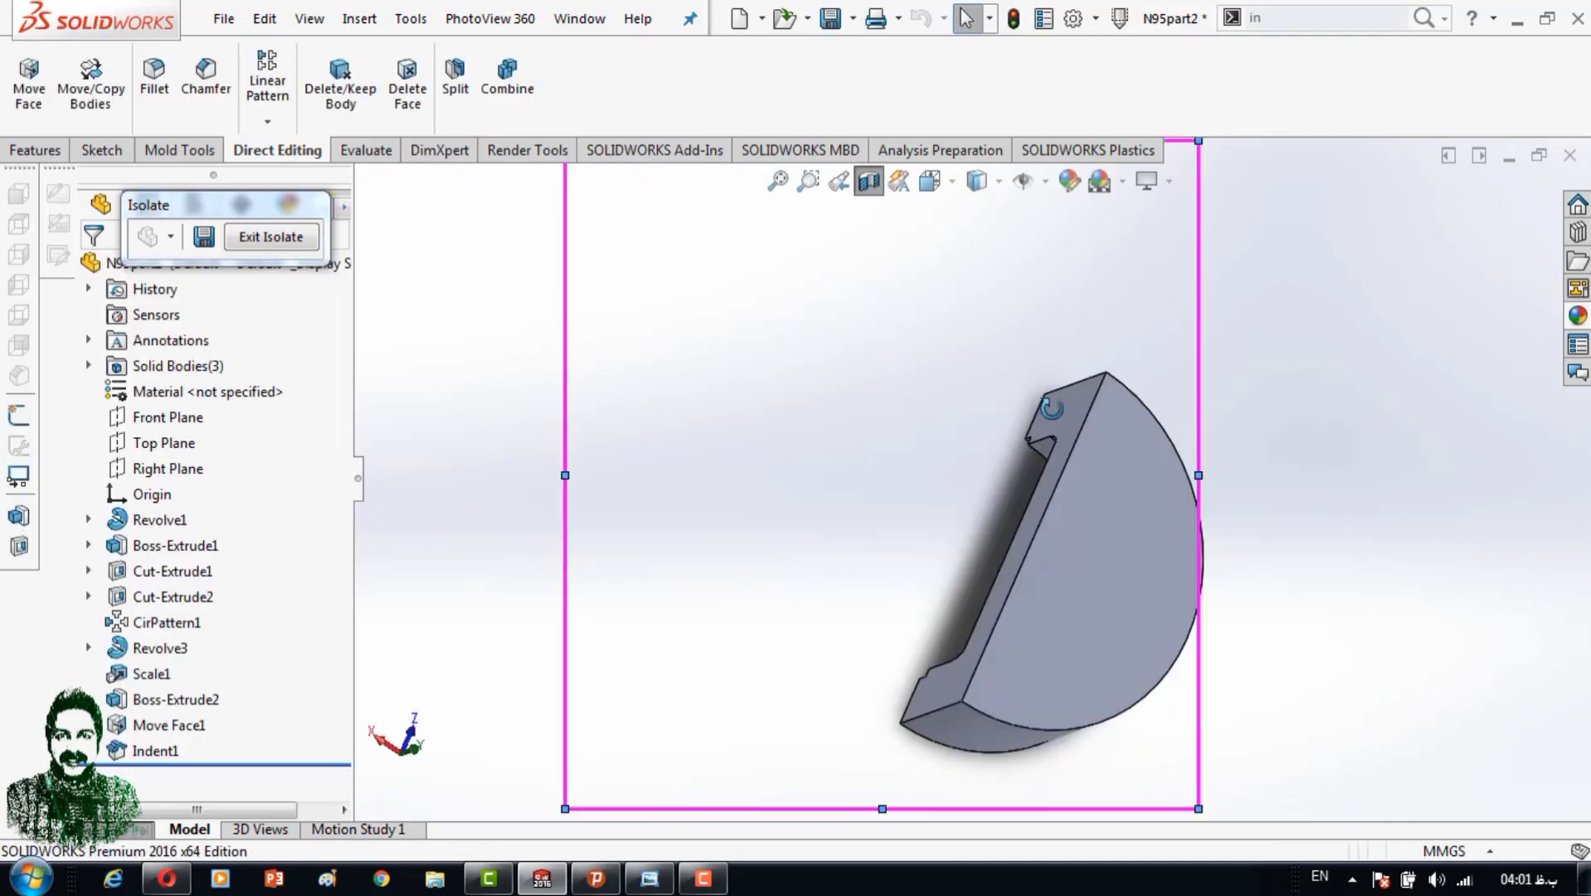
pyautogui.scroll(3, 1064, 477)
pyautogui.moveTo(1065, 477)
pyautogui.mouseDown(button='middle')
pyautogui.moveTo(1033, 543)
pyautogui.moveTo(1047, 447)
pyautogui.mouseUp(button='middle')
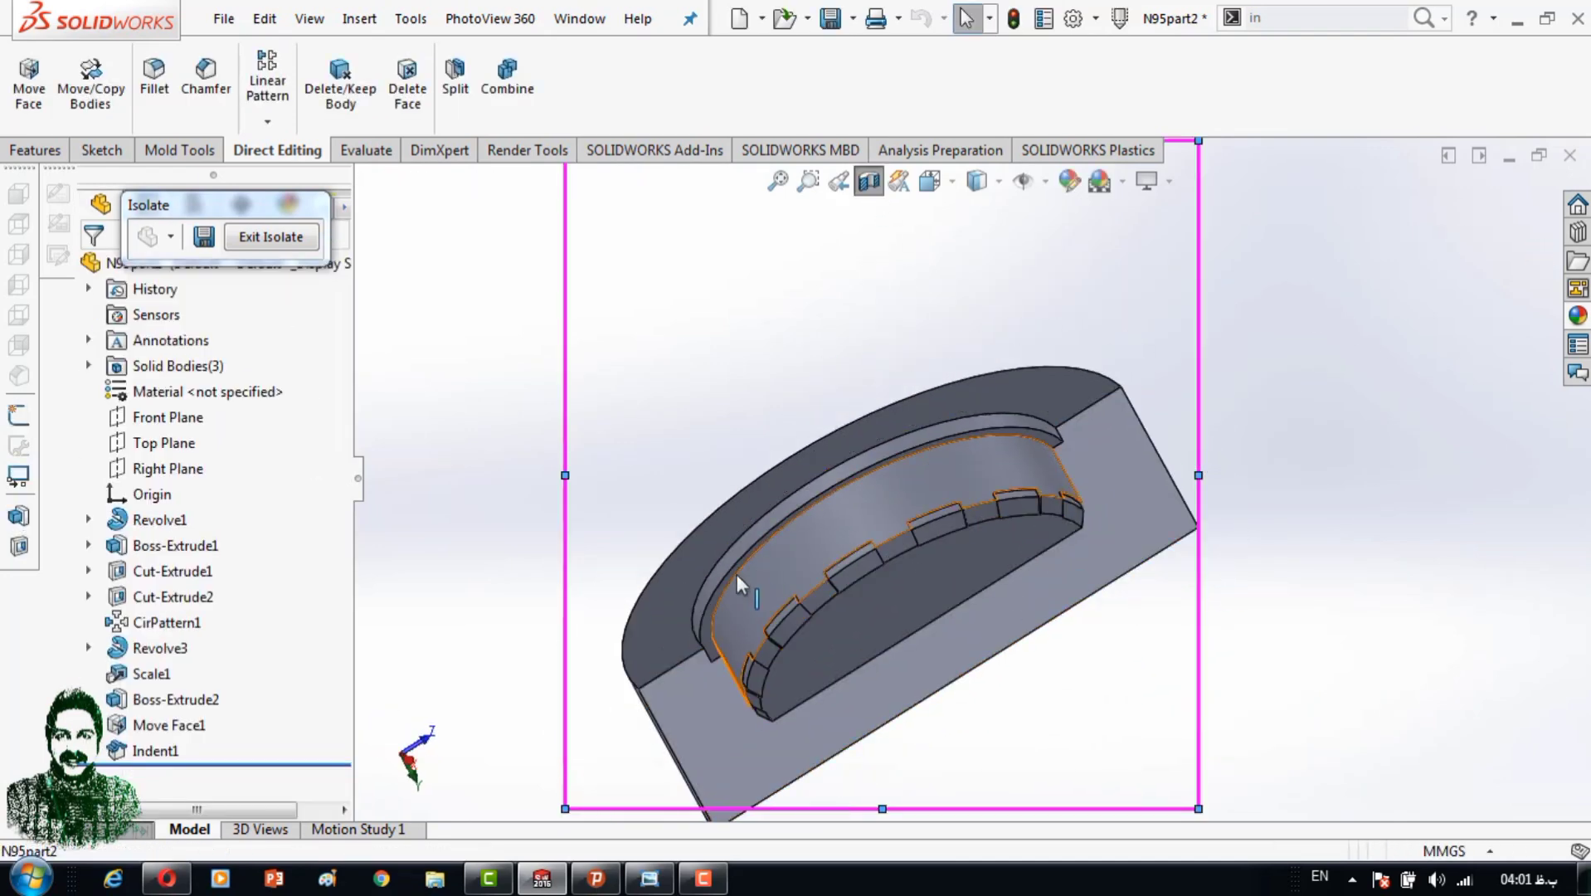
pyautogui.scroll(2, 869, 562)
pyautogui.scroll(-3, 835, 574)
pyautogui.scroll(-3, 819, 556)
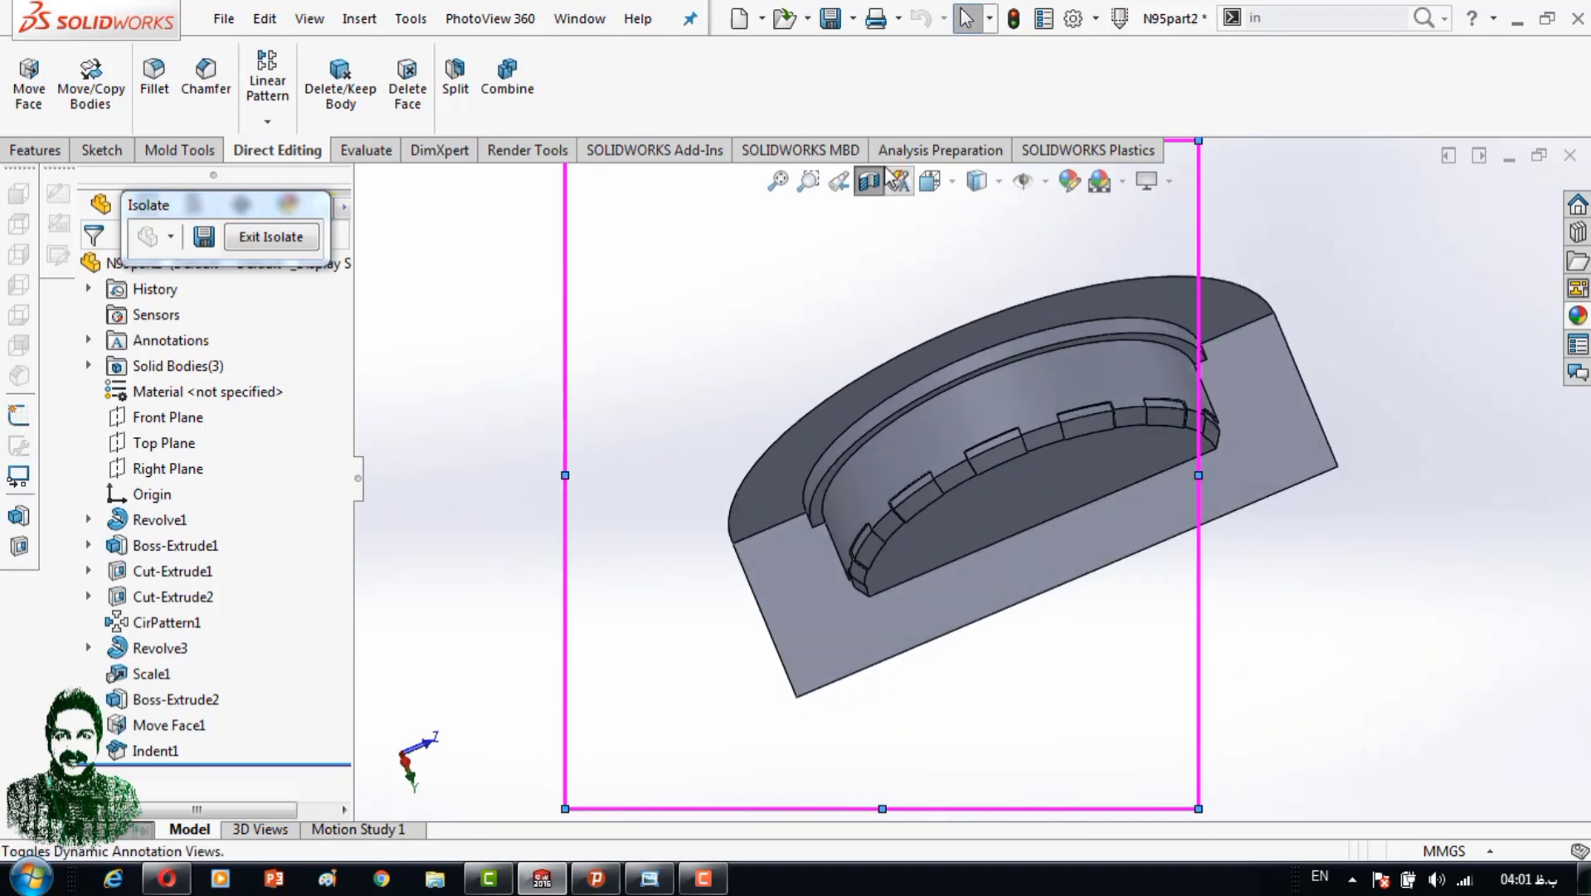
pyautogui.click(868, 181)
pyautogui.press('Down')
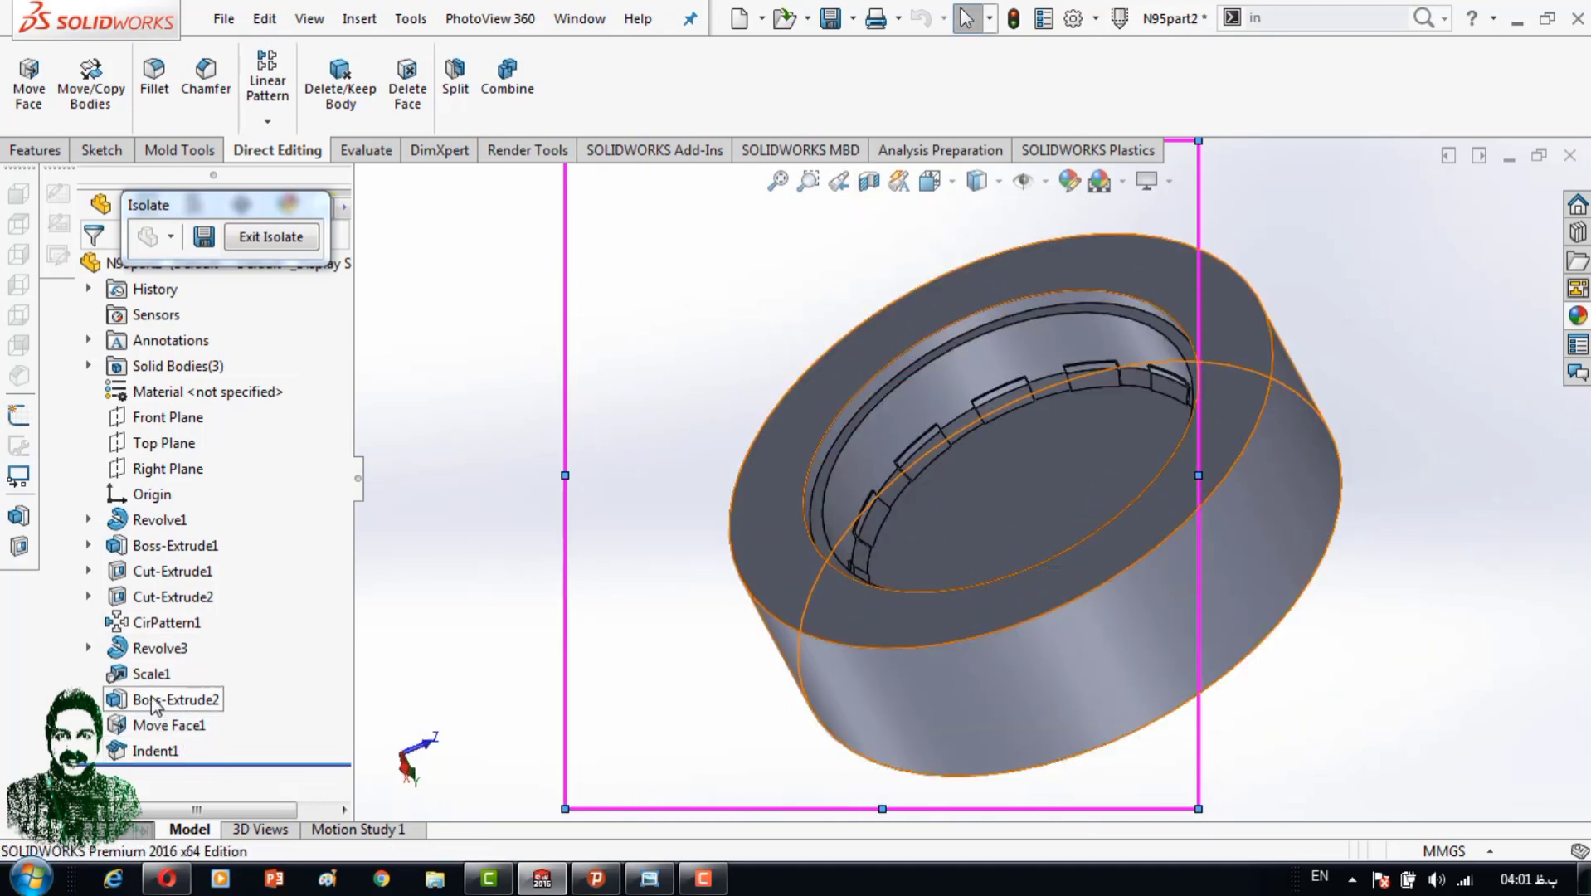
# Suppress Revolve3, re-section the block, then unsuppress Revolve3.
pyautogui.rightClick(150, 656)
pyautogui.click(157, 648)
pyautogui.moveTo(581, 581); pyautogui.dragTo(539, 643, button='middle')
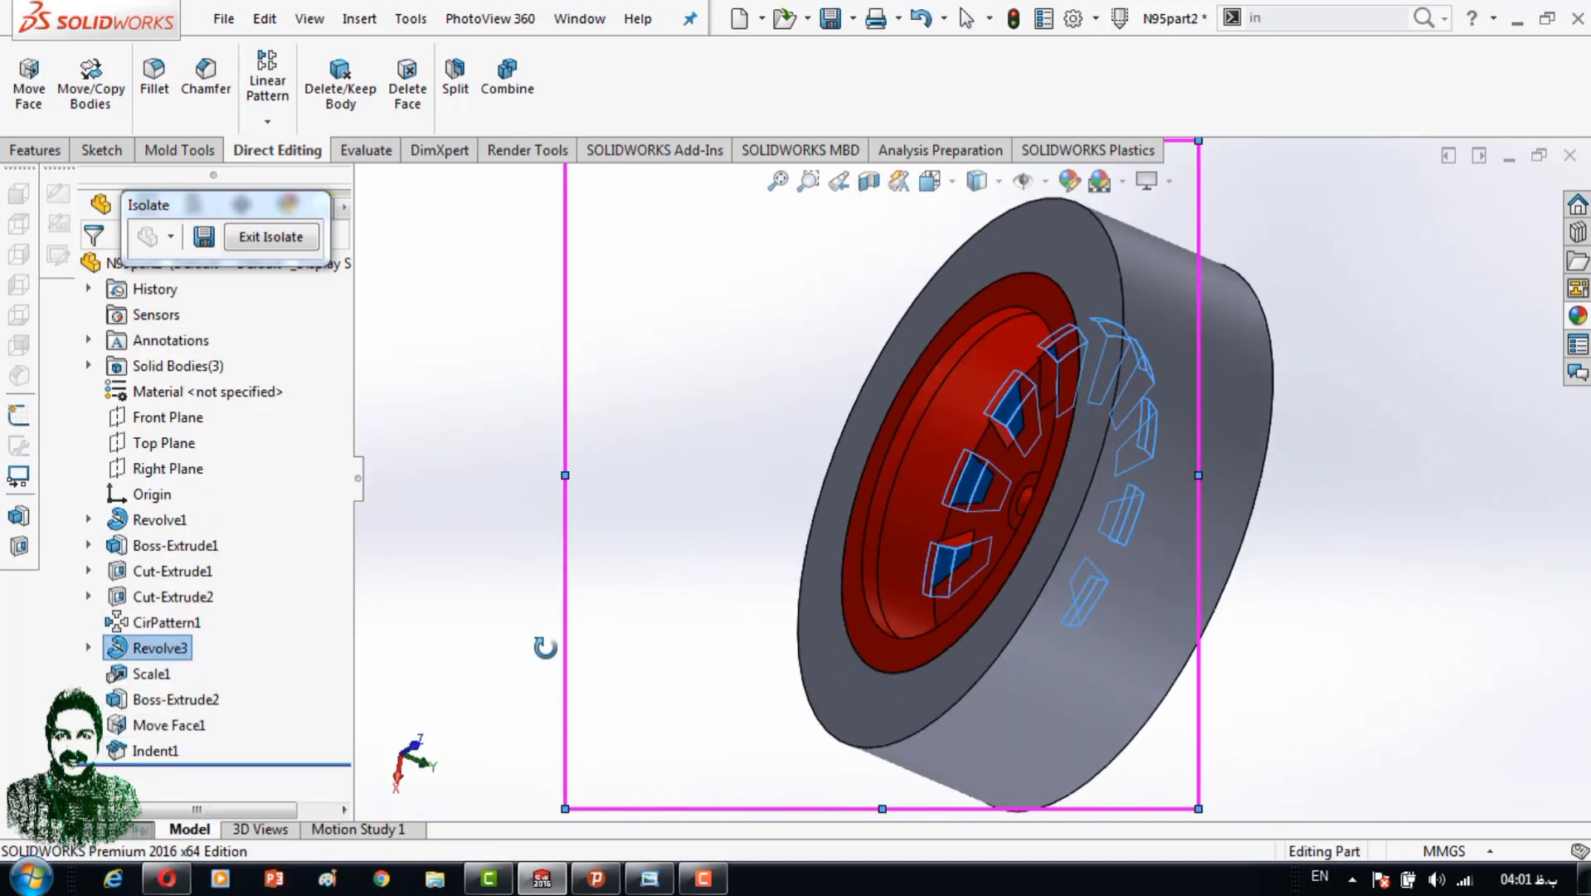
pyautogui.rightClick(172, 655)
pyautogui.click(241, 344)
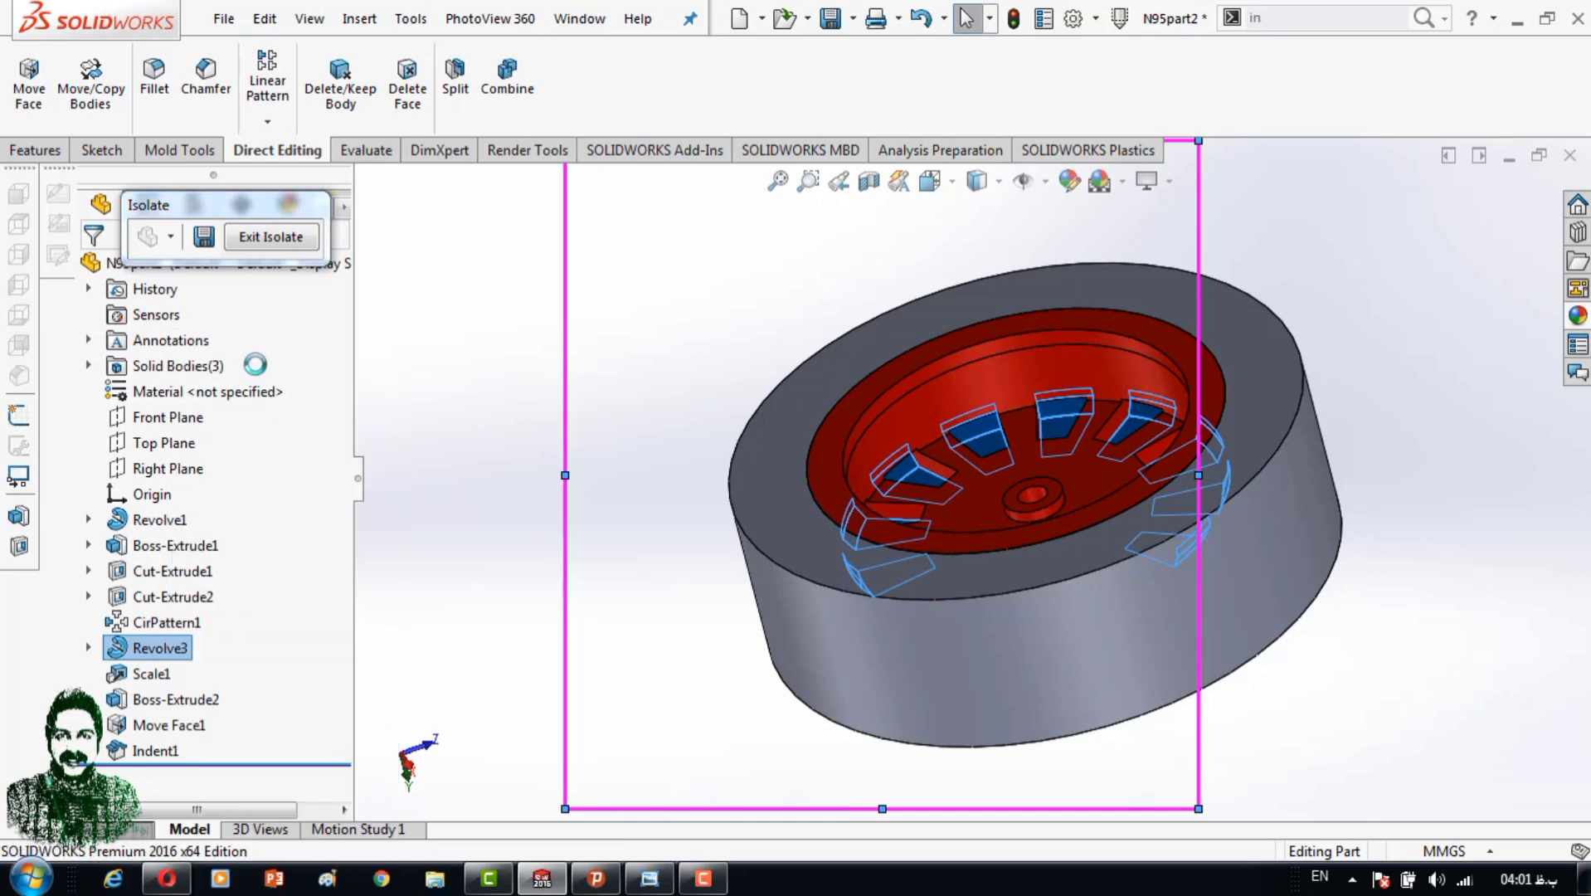
pyautogui.click(869, 181)
pyautogui.press('Return')
pyautogui.scroll(-3, 1062, 528)
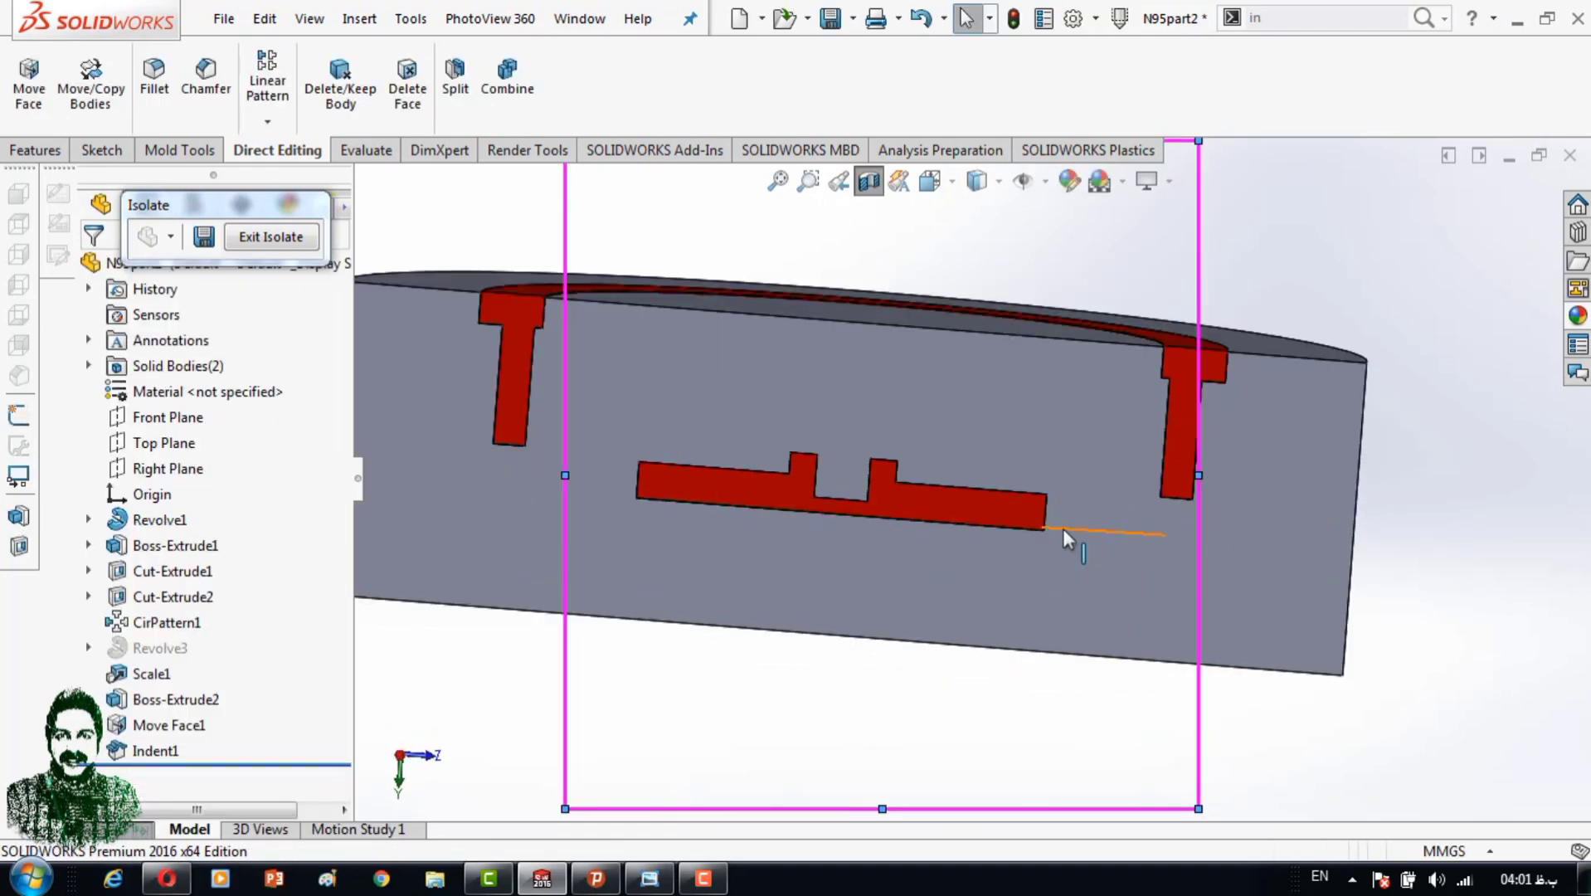
pyautogui.scroll(3, 1094, 489)
pyautogui.rightClick(119, 651)
pyautogui.click(166, 539)
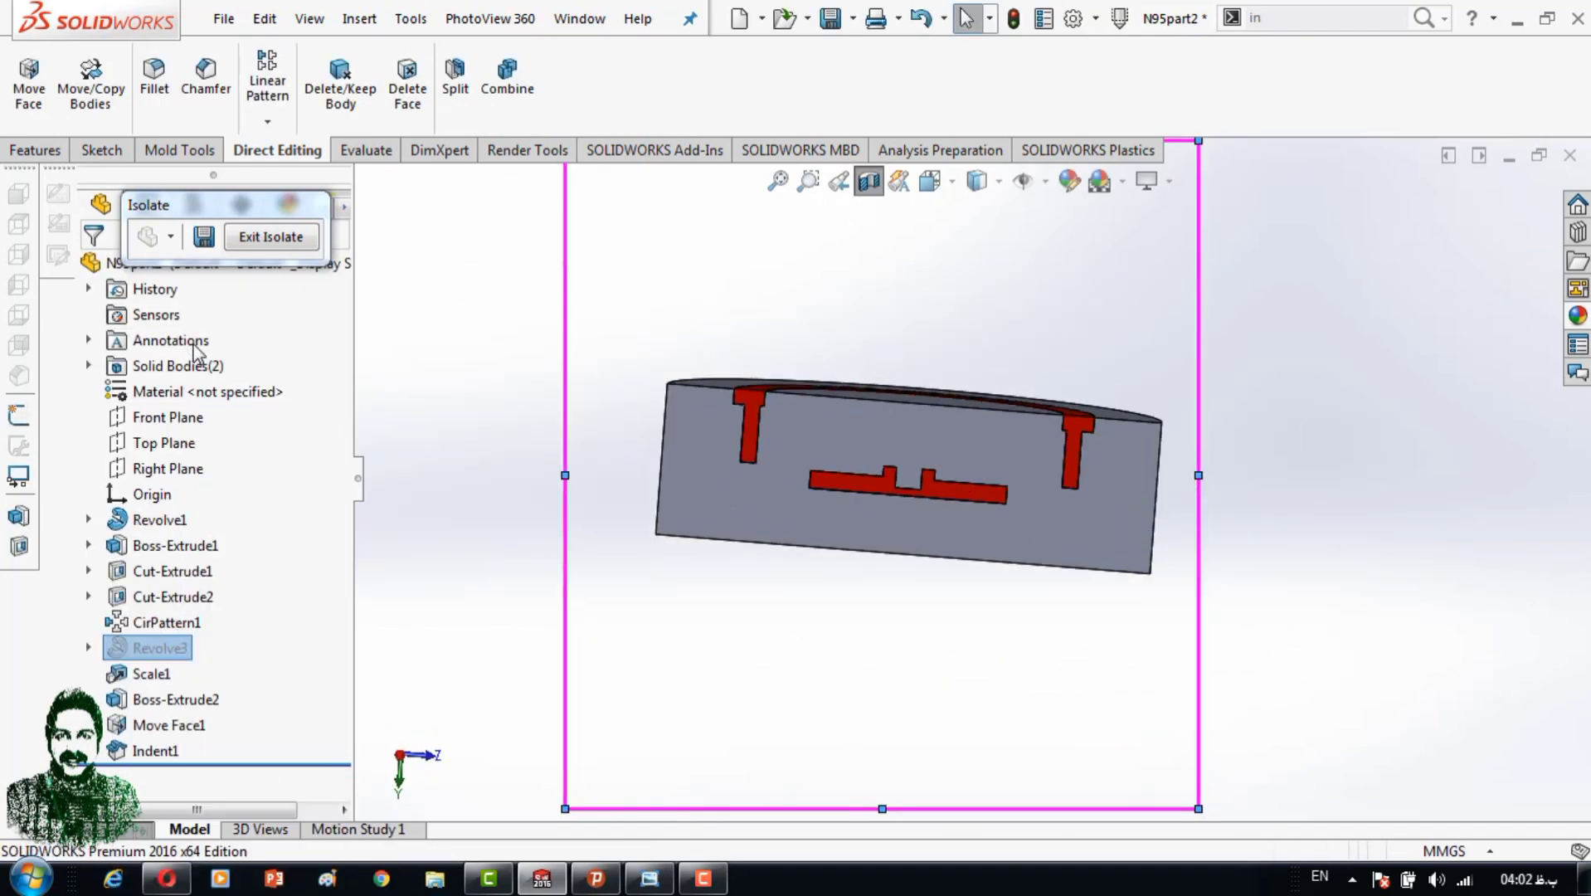
# Rotate the sectioned cavity for inspection, exit isolation, and select the block's front face.
pyautogui.moveTo(863, 597)
pyautogui.mouseDown(button='middle')
pyautogui.moveTo(831, 551)
pyautogui.moveTo(796, 555)
pyautogui.moveTo(915, 450)
pyautogui.mouseUp(button='middle')
pyautogui.scroll(-5, 1052, 407)
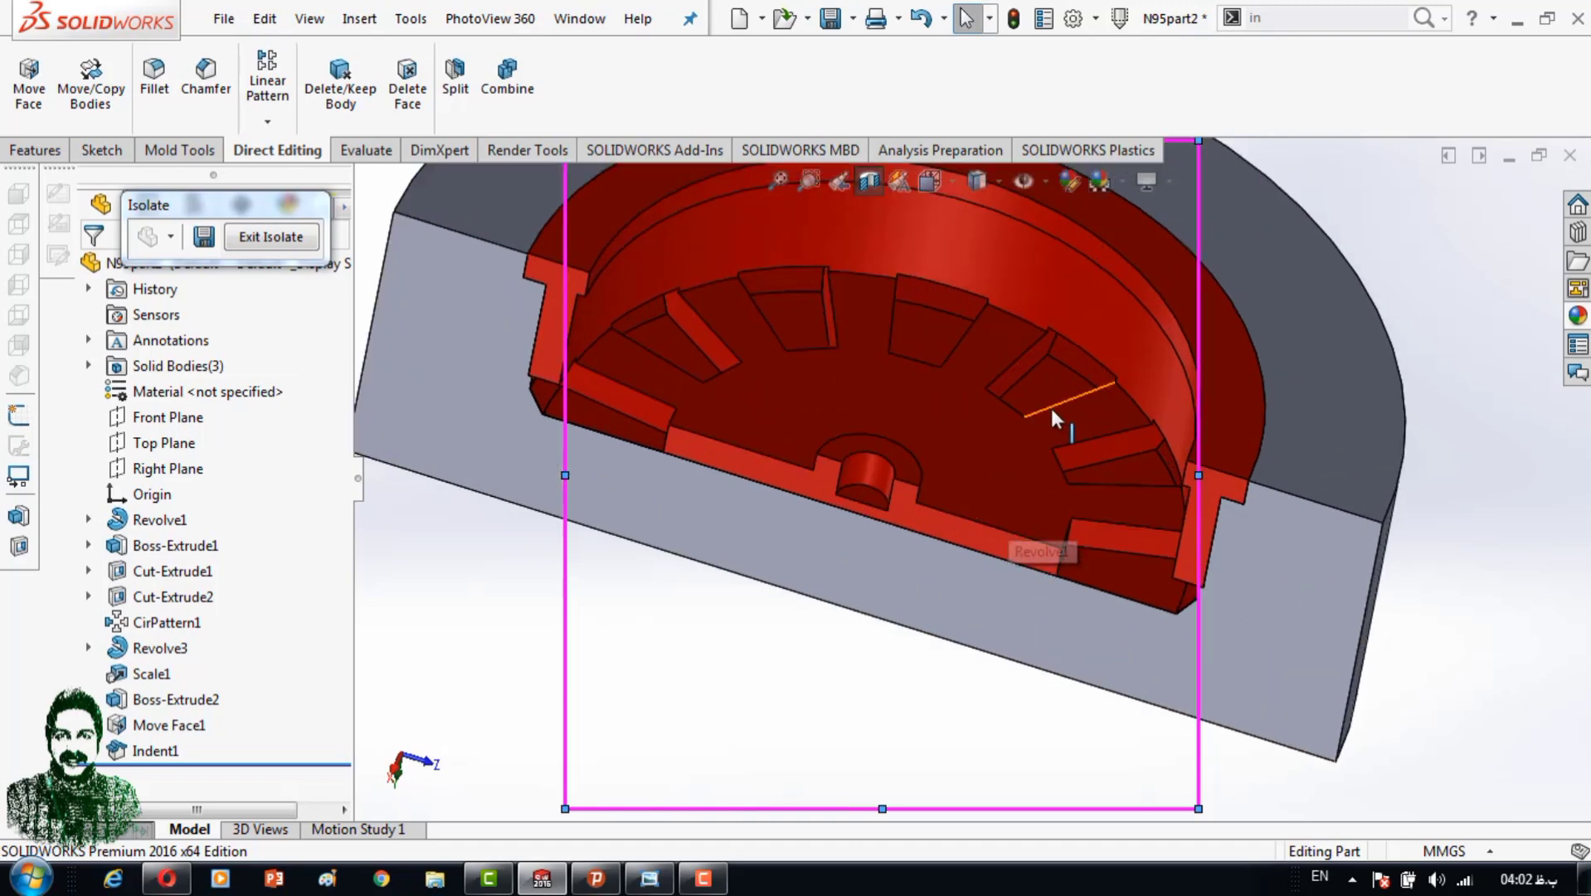
pyautogui.scroll(5, 923, 577)
pyautogui.moveTo(923, 577); pyautogui.dragTo(895, 588, button='middle')
pyautogui.moveTo(787, 593); pyautogui.dragTo(987, 444, button='middle')
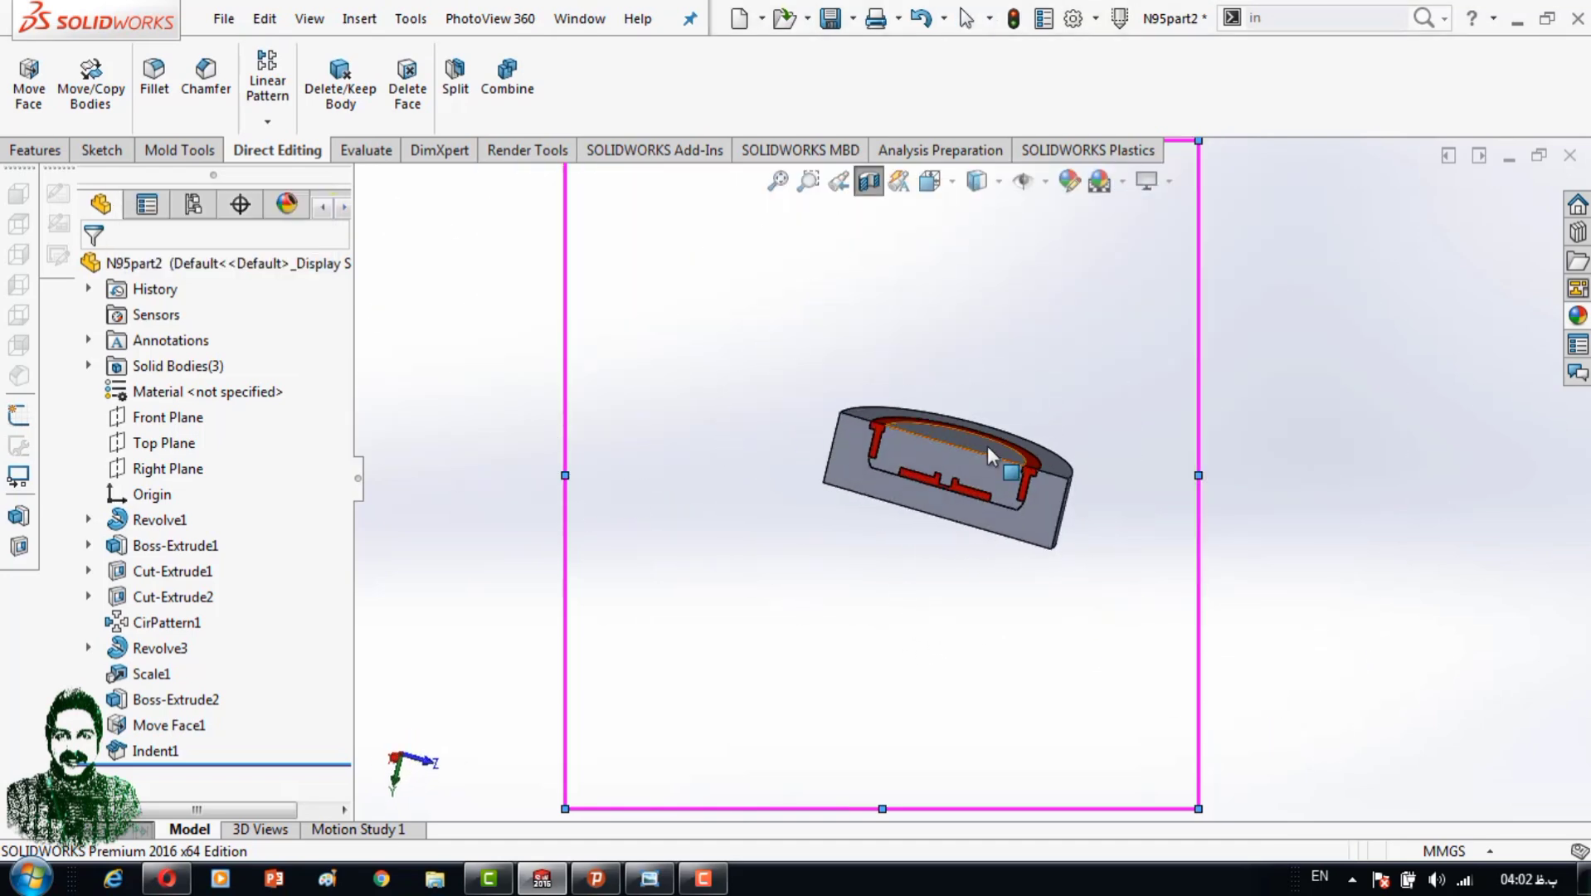
pyautogui.rightClick(987, 445)
pyautogui.click(1079, 477)
pyautogui.moveTo(1002, 512)
pyautogui.mouseDown(button='middle')
pyautogui.moveTo(890, 399)
pyautogui.moveTo(954, 390)
pyautogui.mouseUp(button='middle')
pyautogui.click(890, 400)
# Add a second Move Face and sketch a circle at the origin out to the model's edge.
pyautogui.click(29, 83)
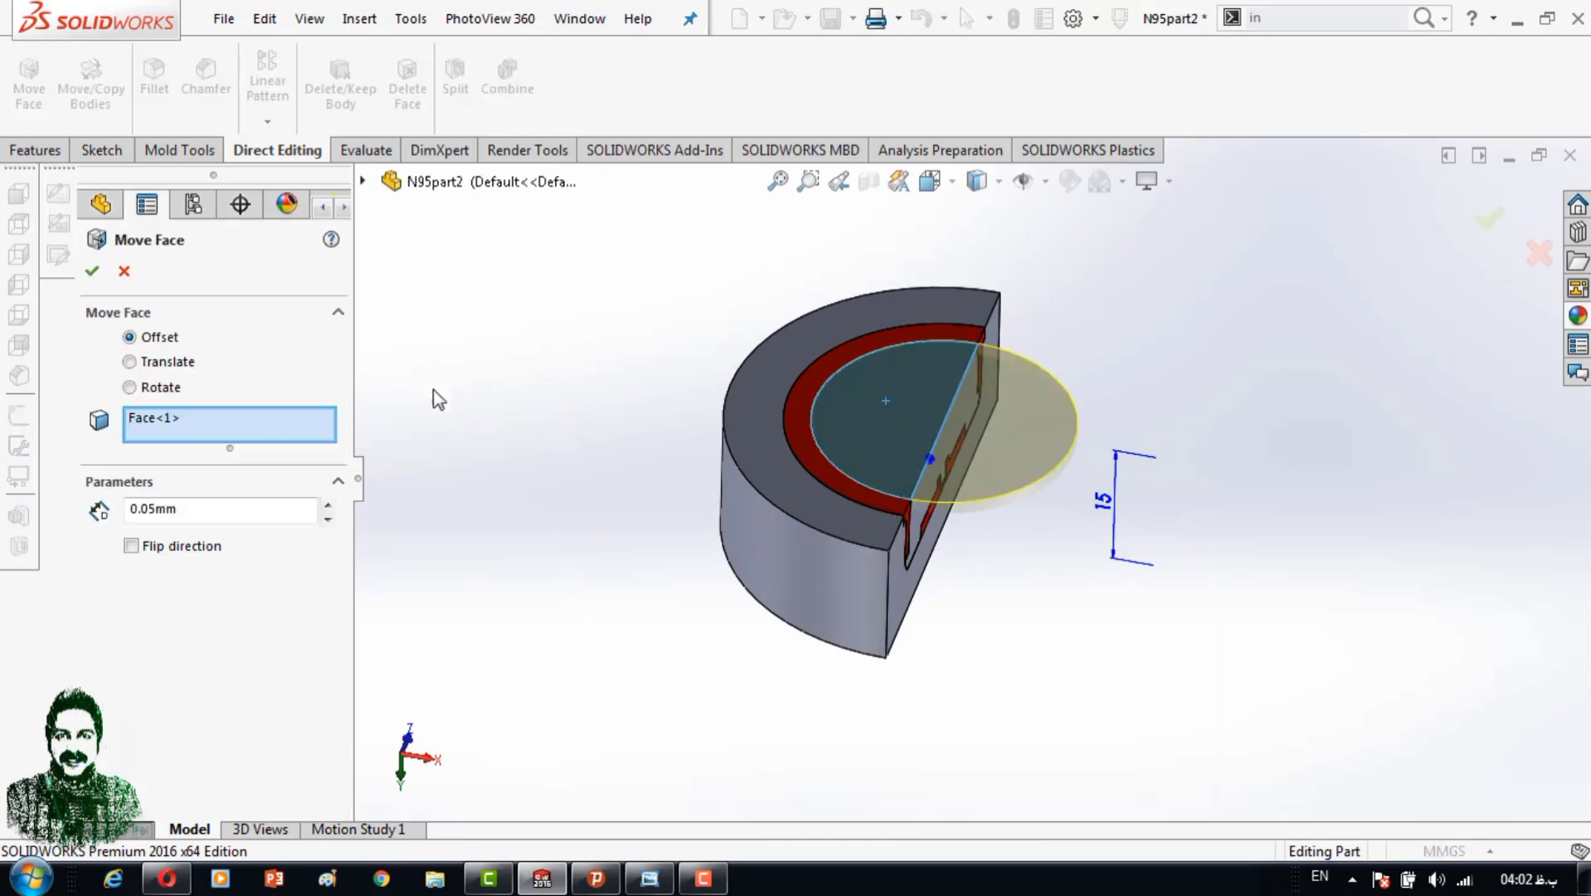
pyautogui.click(328, 505)
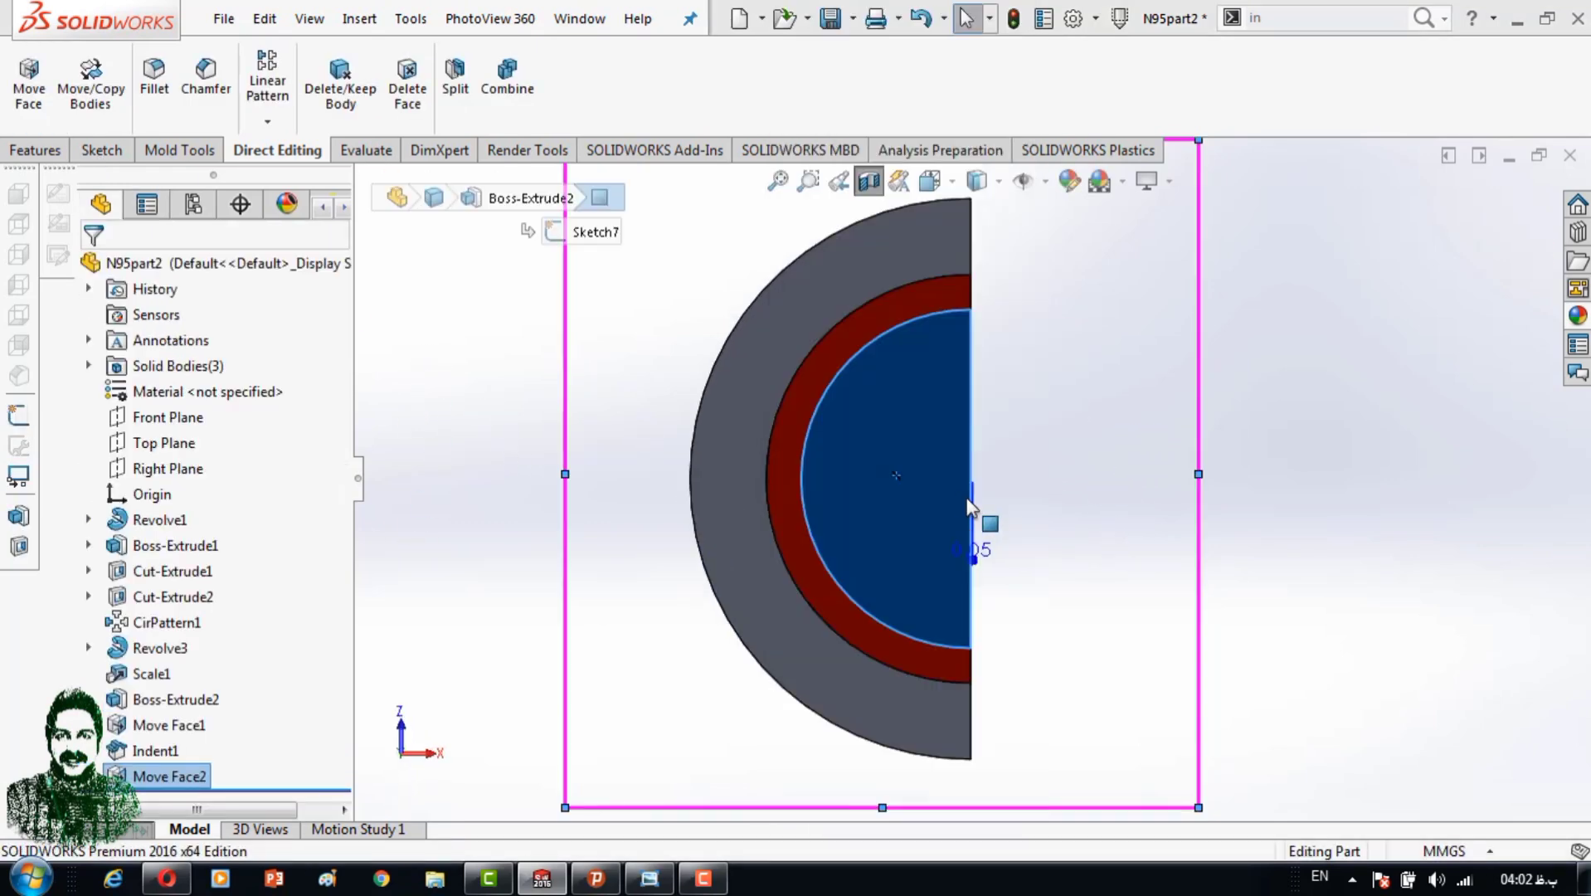
pyautogui.click(199, 59)
pyautogui.click(971, 479)
pyautogui.click(1170, 676)
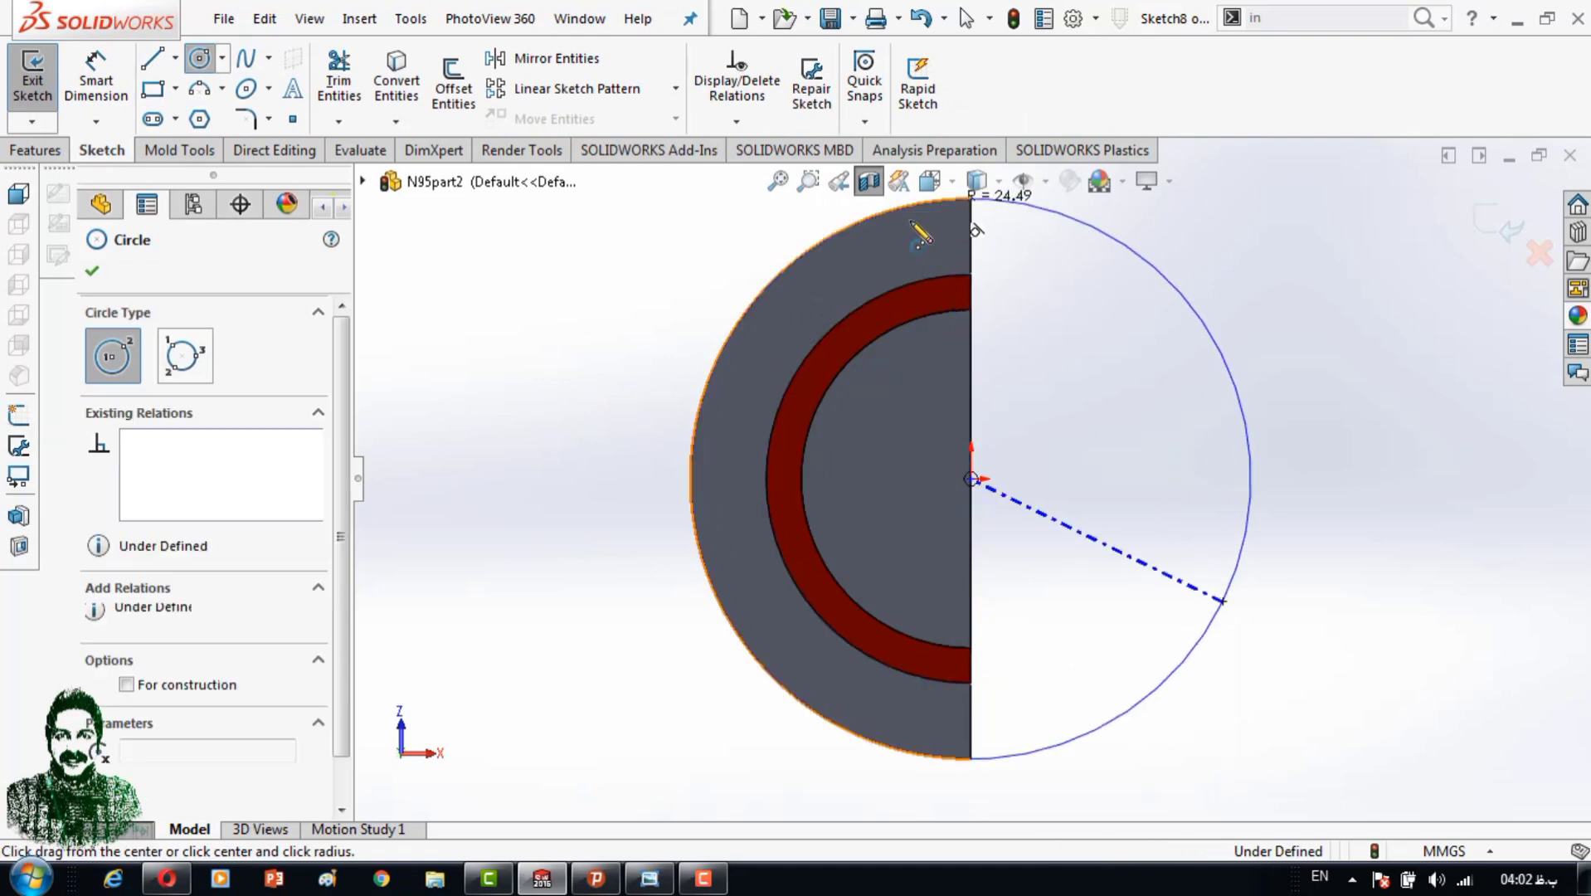
# Extrude the circle 10 mm as Boss-Extrude3, scoped to the block body.
pyautogui.click(35, 150)
pyautogui.click(54, 98)
pyautogui.click(204, 495)
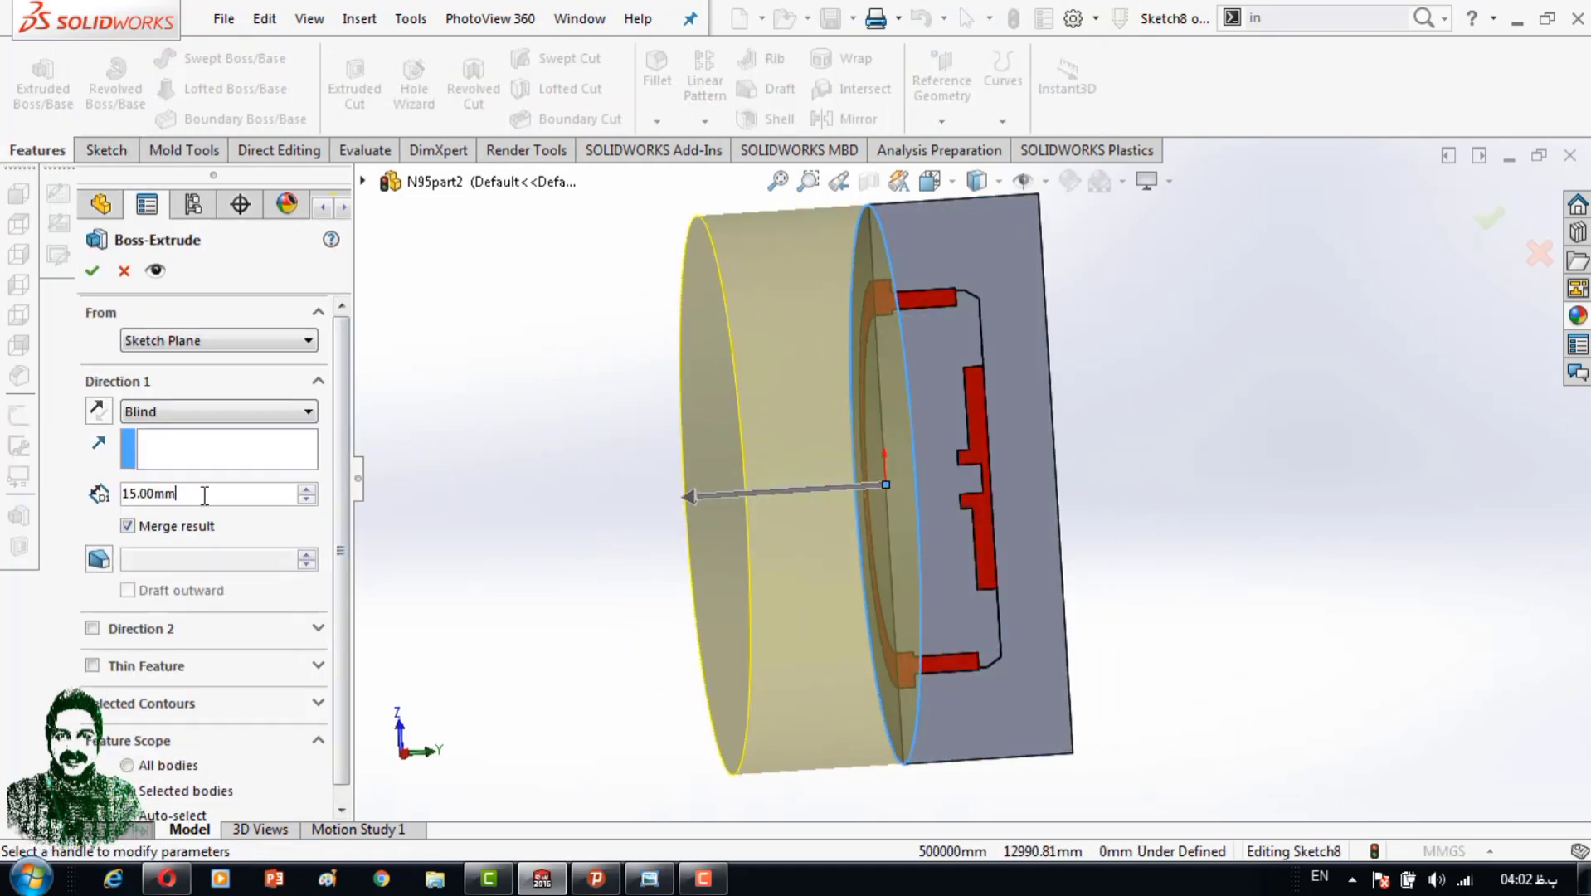
pyautogui.press('Return')
pyautogui.scroll(-2, 142, 564)
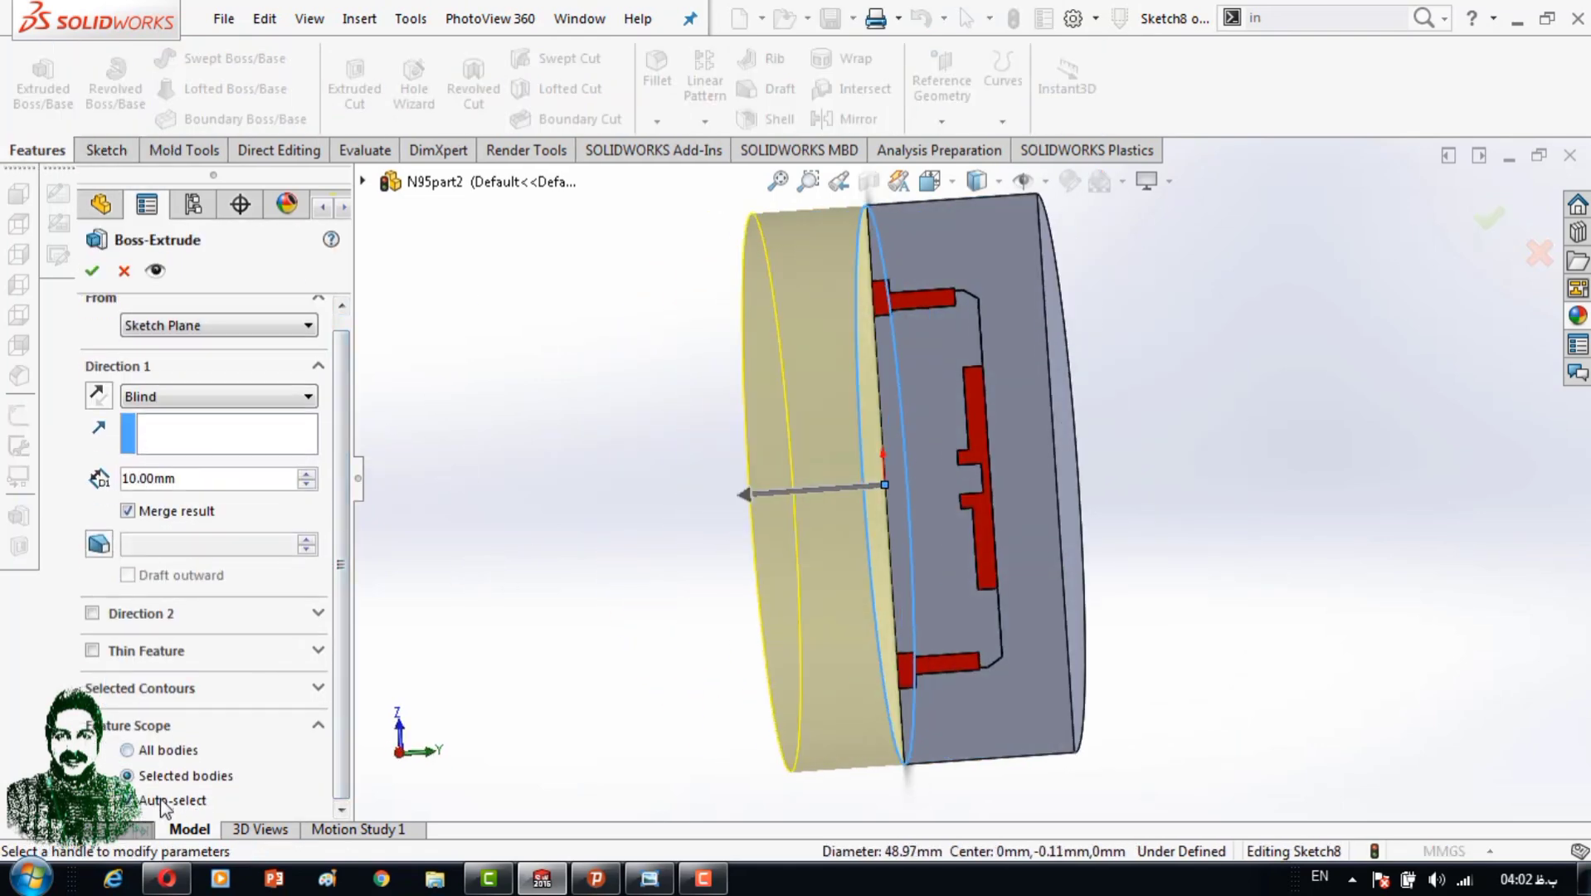
pyautogui.click(948, 433)
pyautogui.click(92, 274)
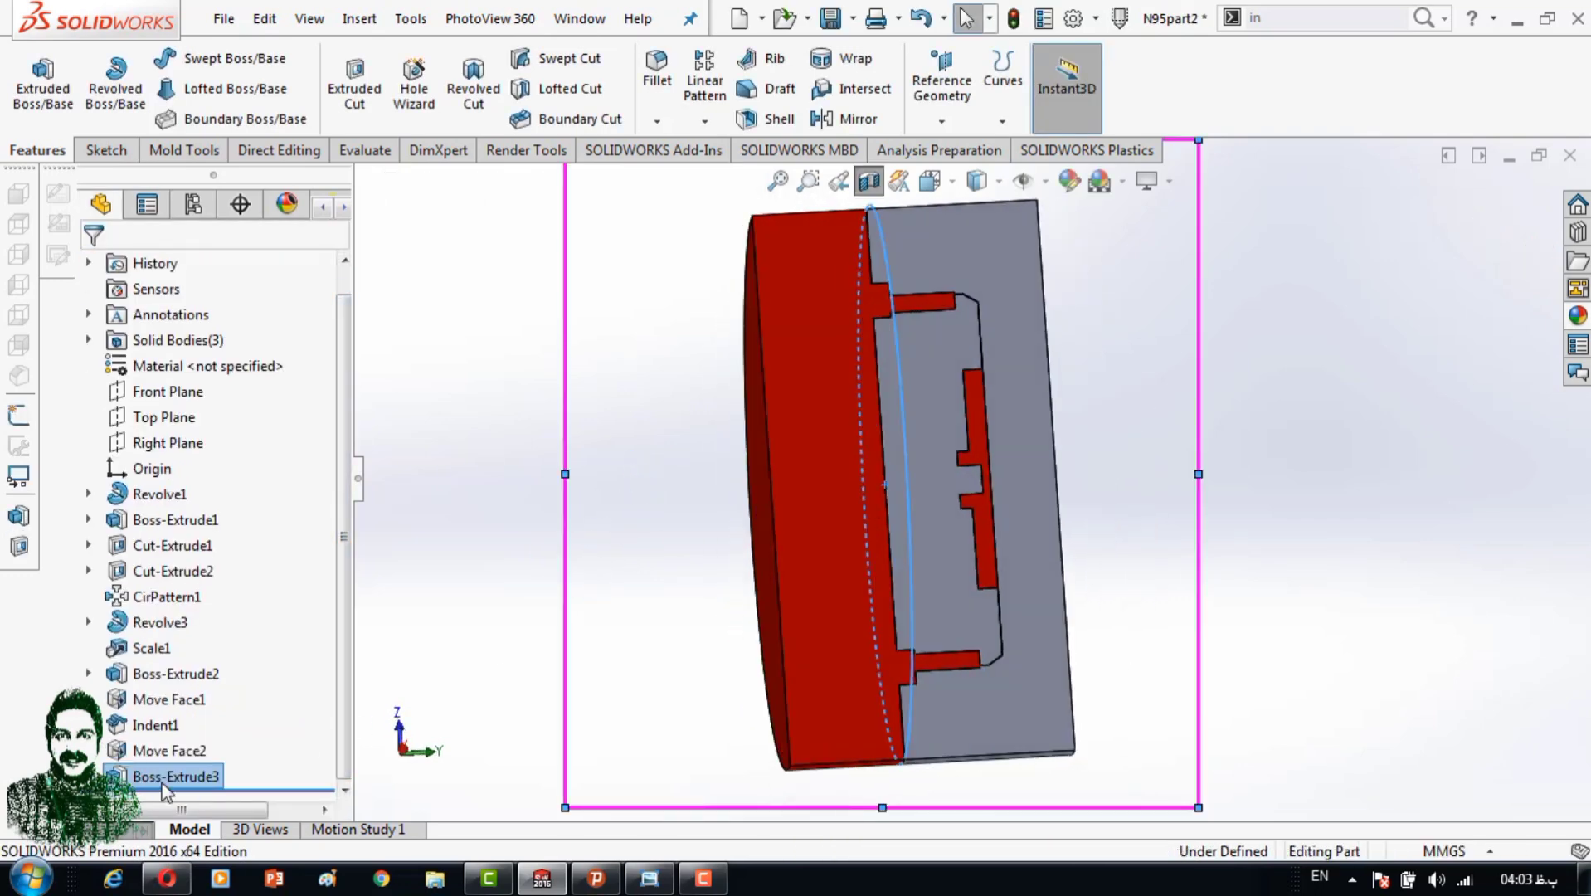
# Review Boss-Extrude3's settings and isolate a body for inspection.
pyautogui.rightClick(166, 771)
pyautogui.click(222, 391)
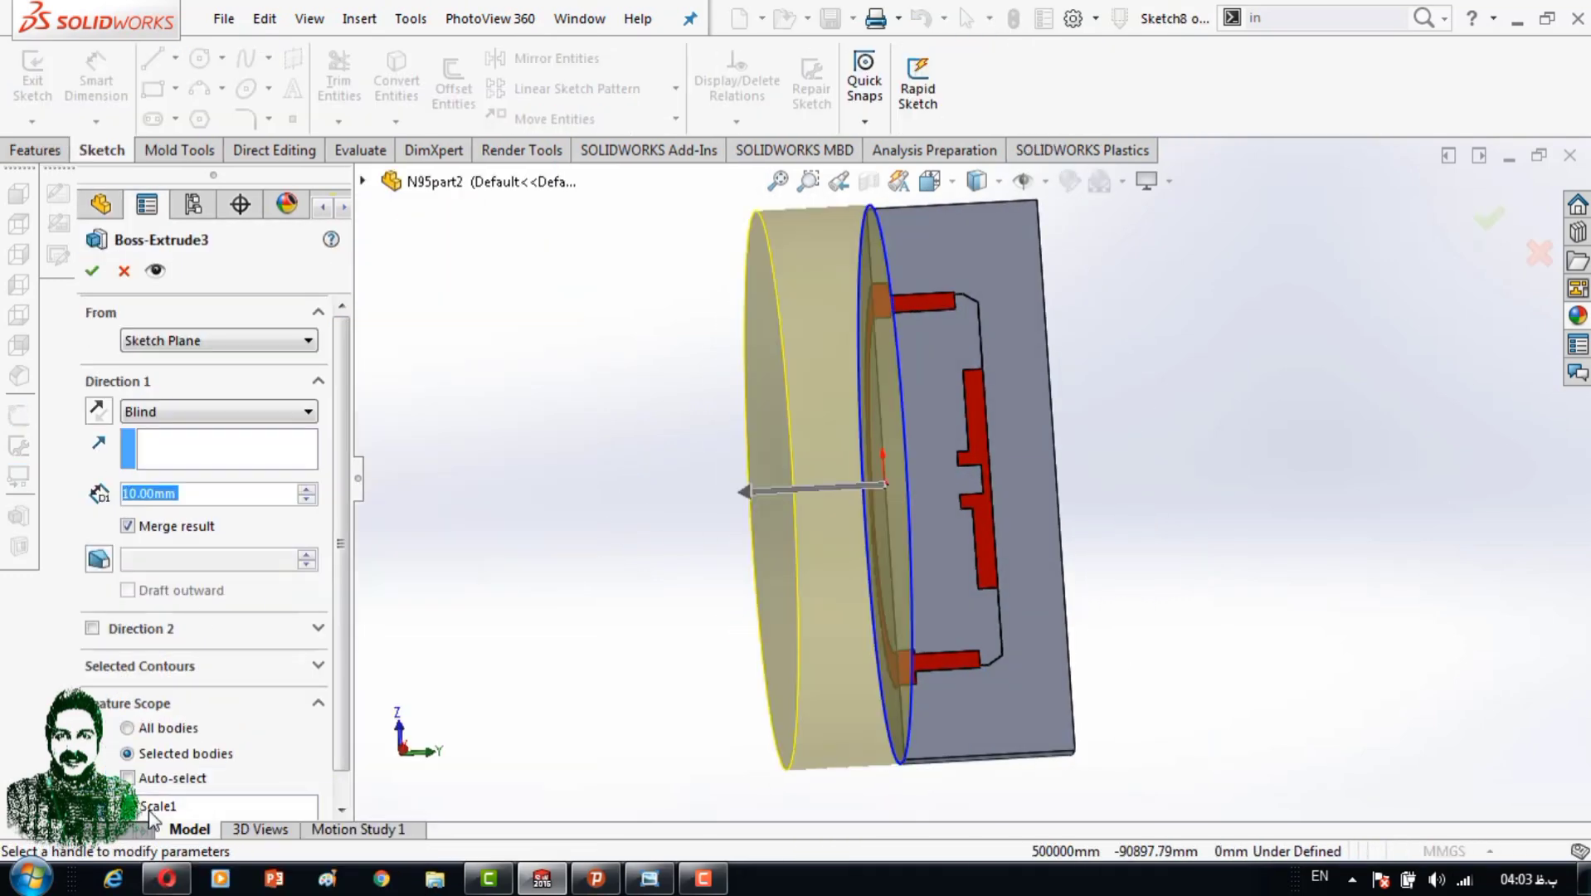
pyautogui.scroll(-1, 185, 805)
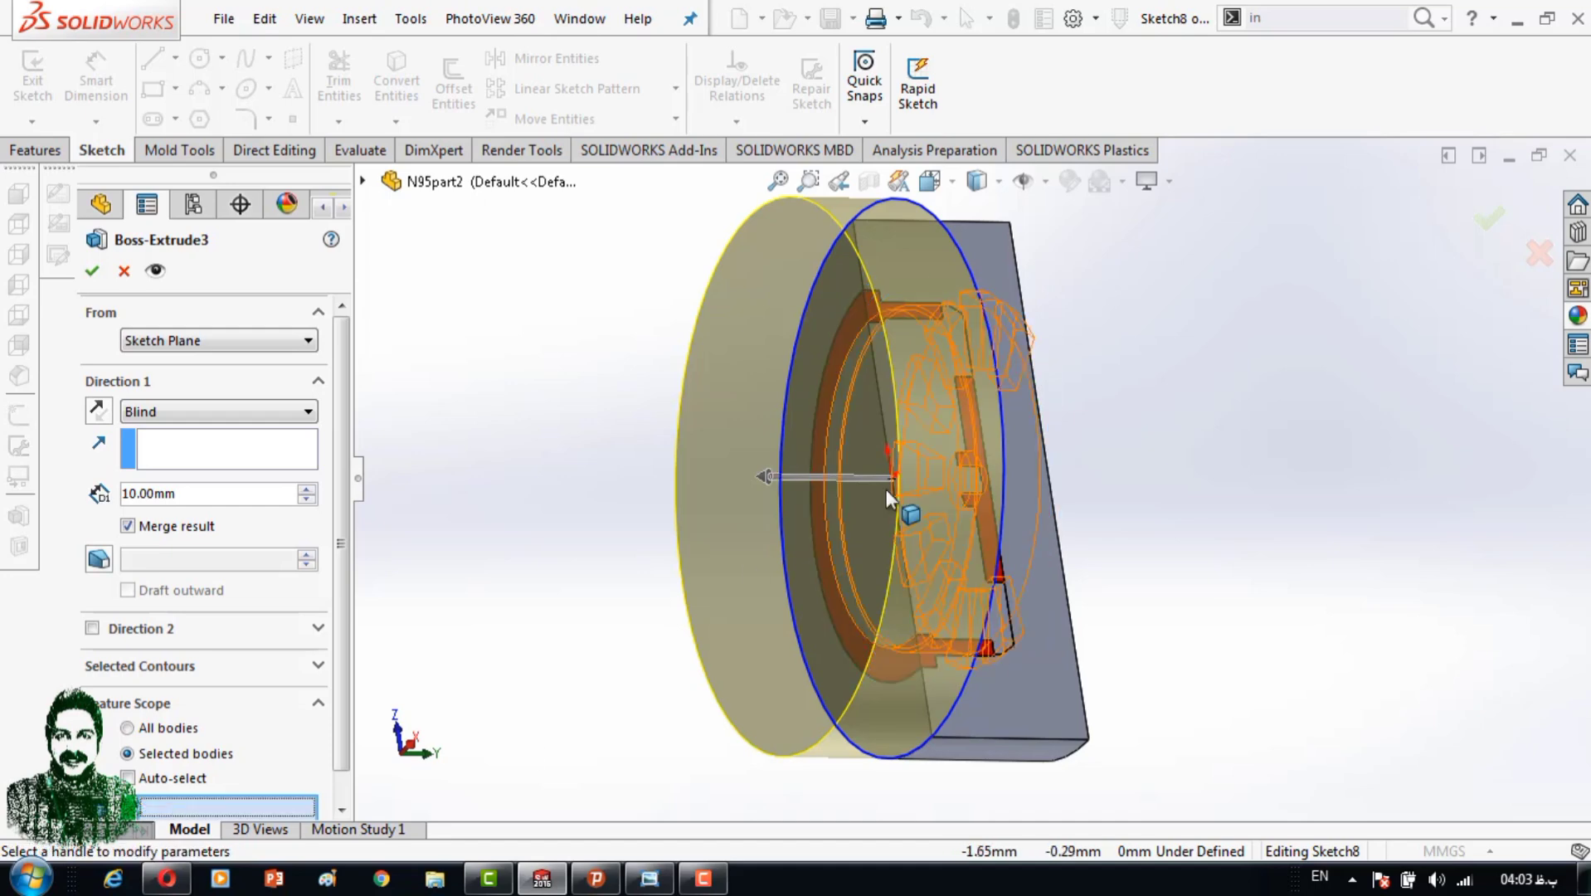
pyautogui.rightClick(752, 514)
pyautogui.click(832, 792)
# Inspect the isolated part, viewing an Indent1 tooth face straight on, with the section off.
pyautogui.moveTo(657, 444)
pyautogui.mouseDown(button='middle')
pyautogui.moveTo(525, 545)
pyautogui.moveTo(855, 393)
pyautogui.moveTo(695, 366)
pyautogui.moveTo(895, 284)
pyautogui.moveTo(1118, 398)
pyautogui.moveTo(818, 535)
pyautogui.mouseUp(button='middle')
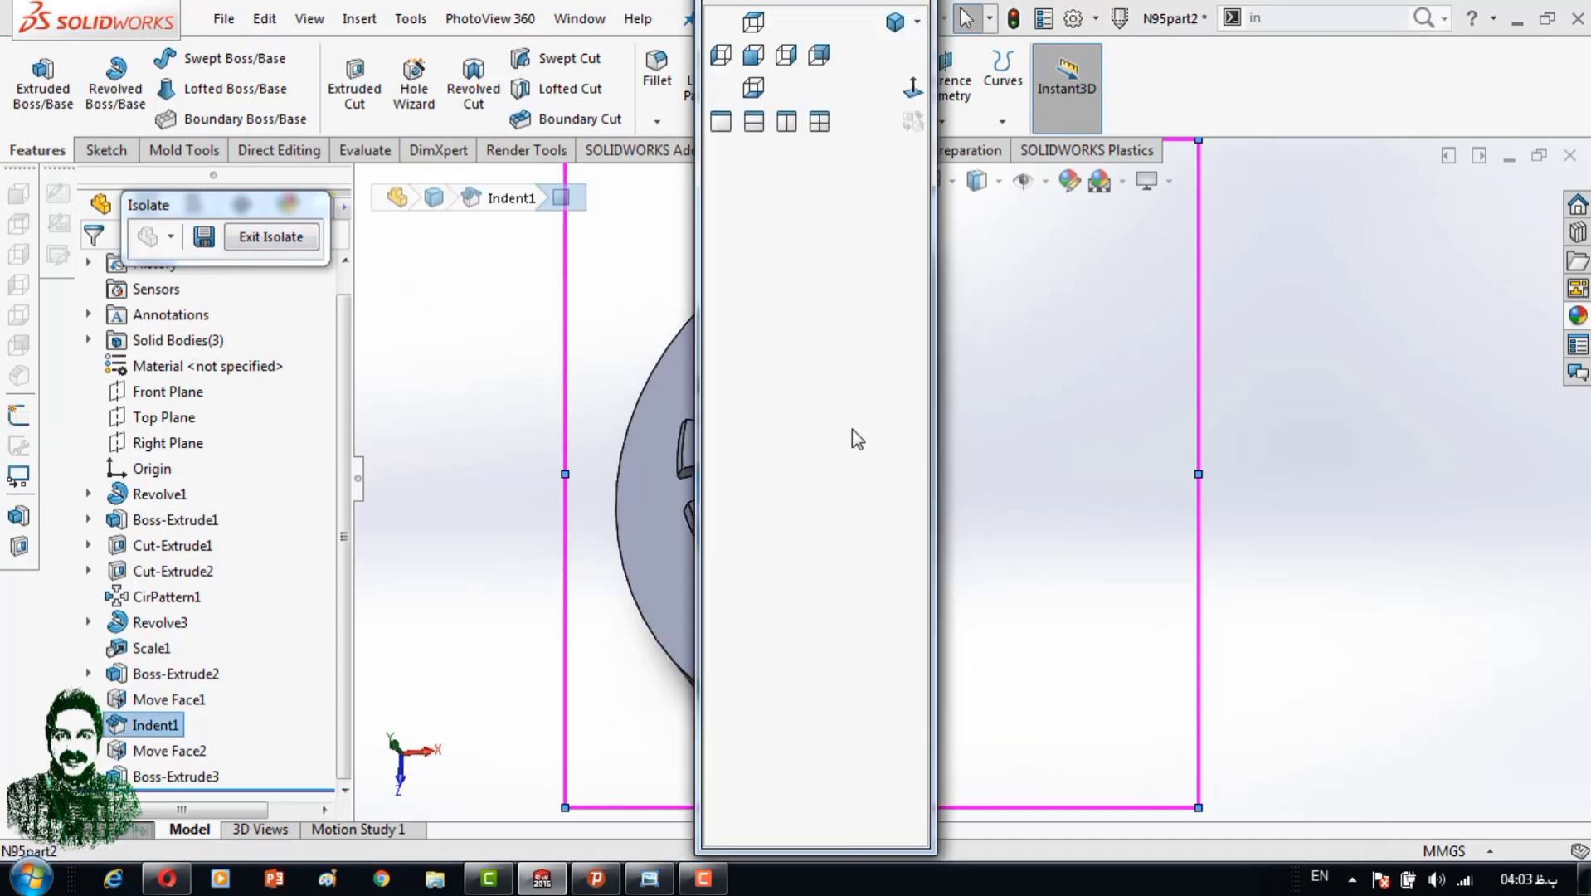
pyautogui.click(701, 444)
pyautogui.hotkey('ctrl', '8')
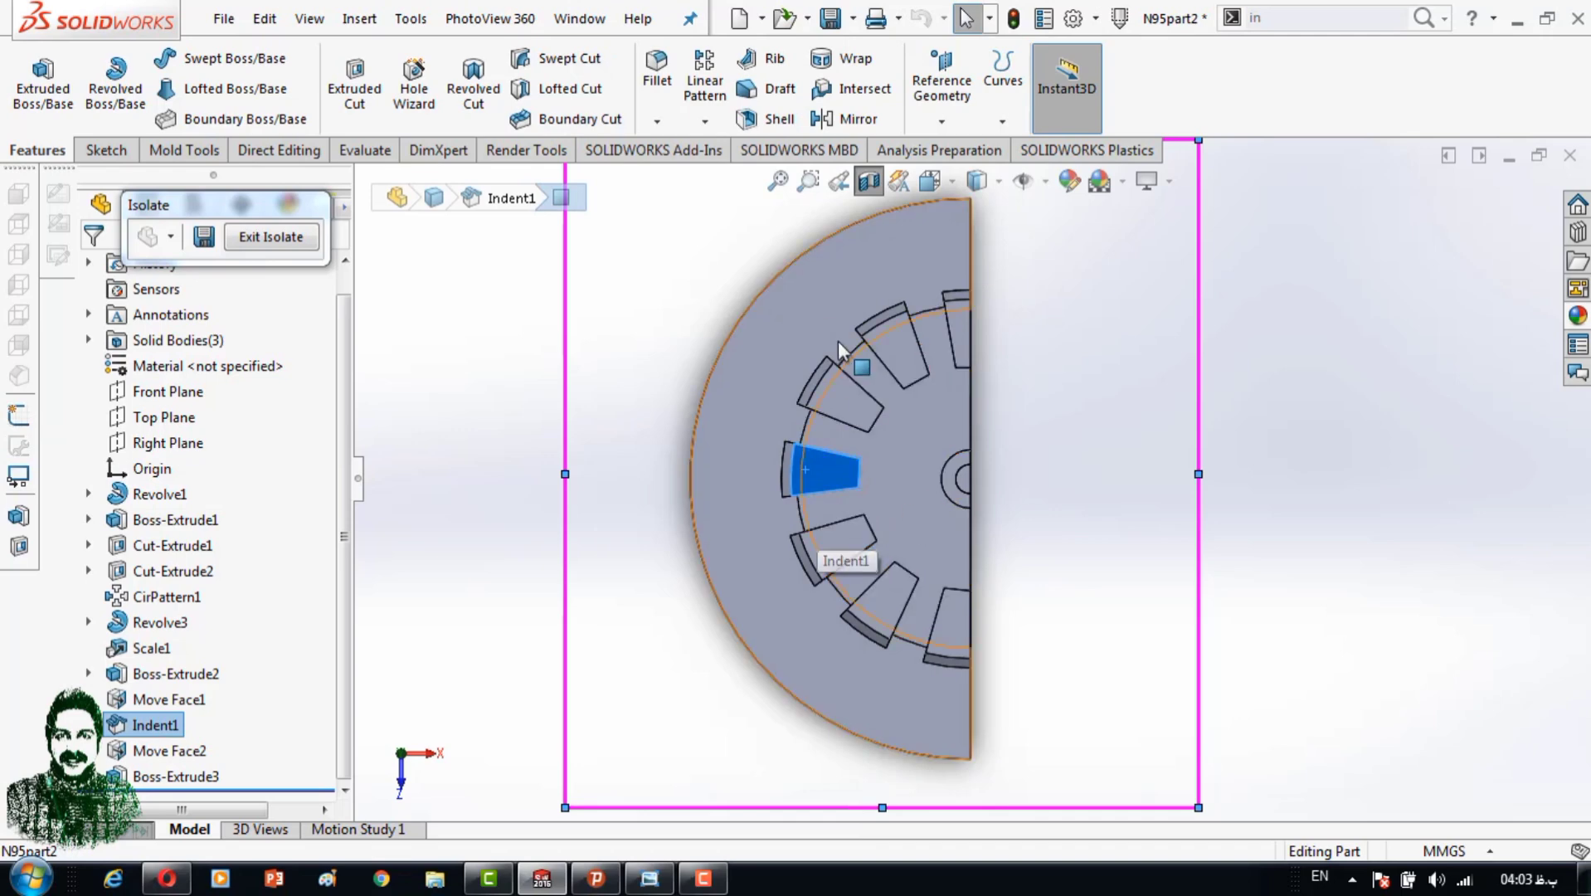
pyautogui.press('Escape')
pyautogui.moveTo(373, 406); pyautogui.dragTo(846, 464, button='middle')
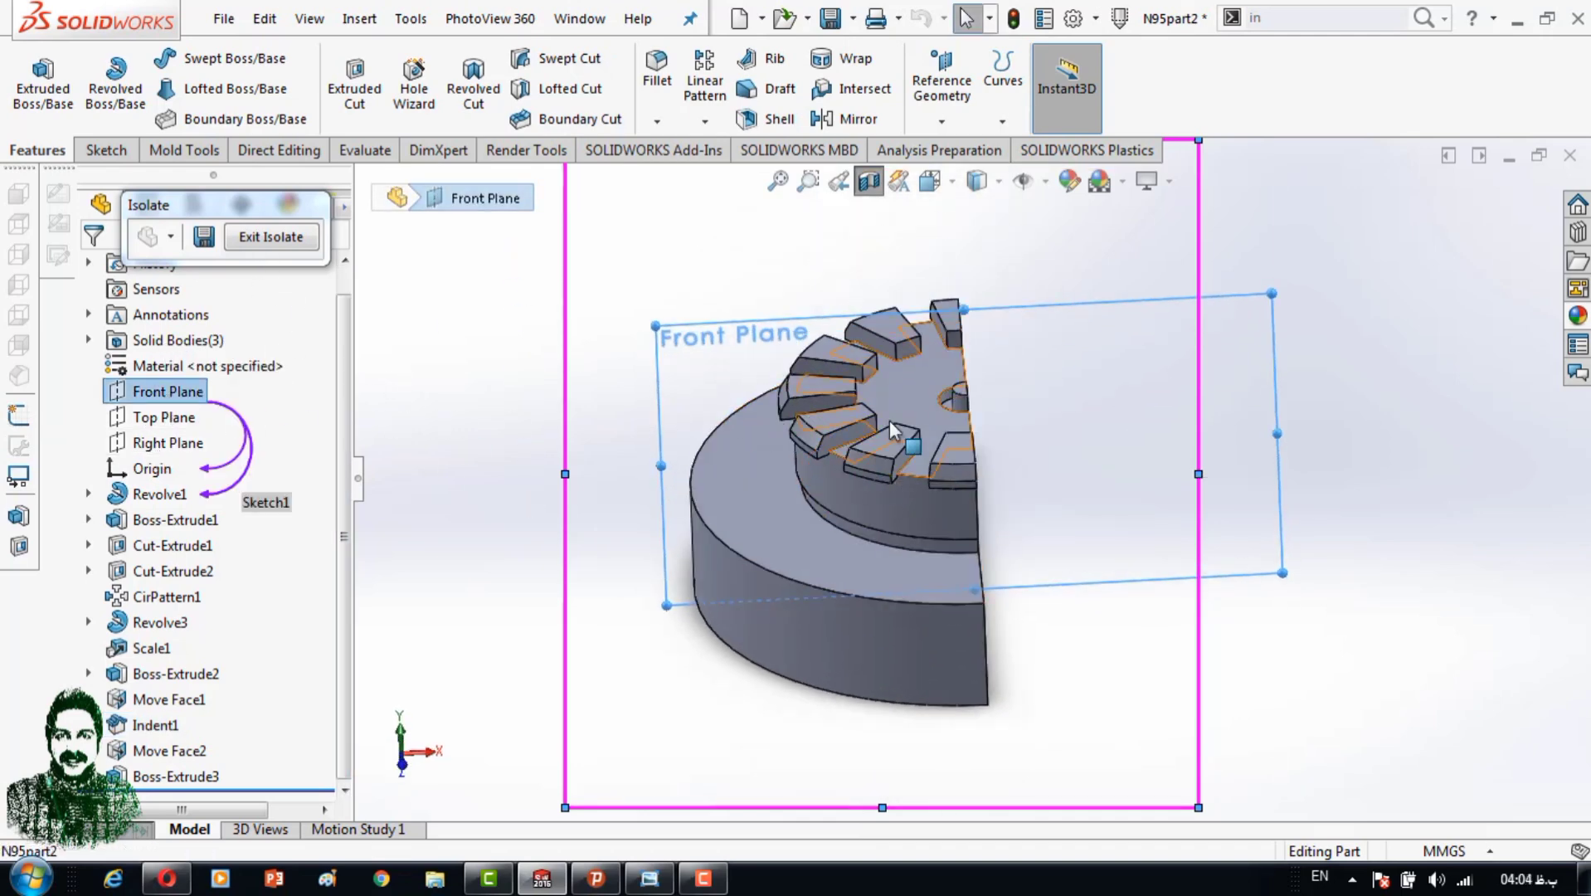
pyautogui.click(867, 187)
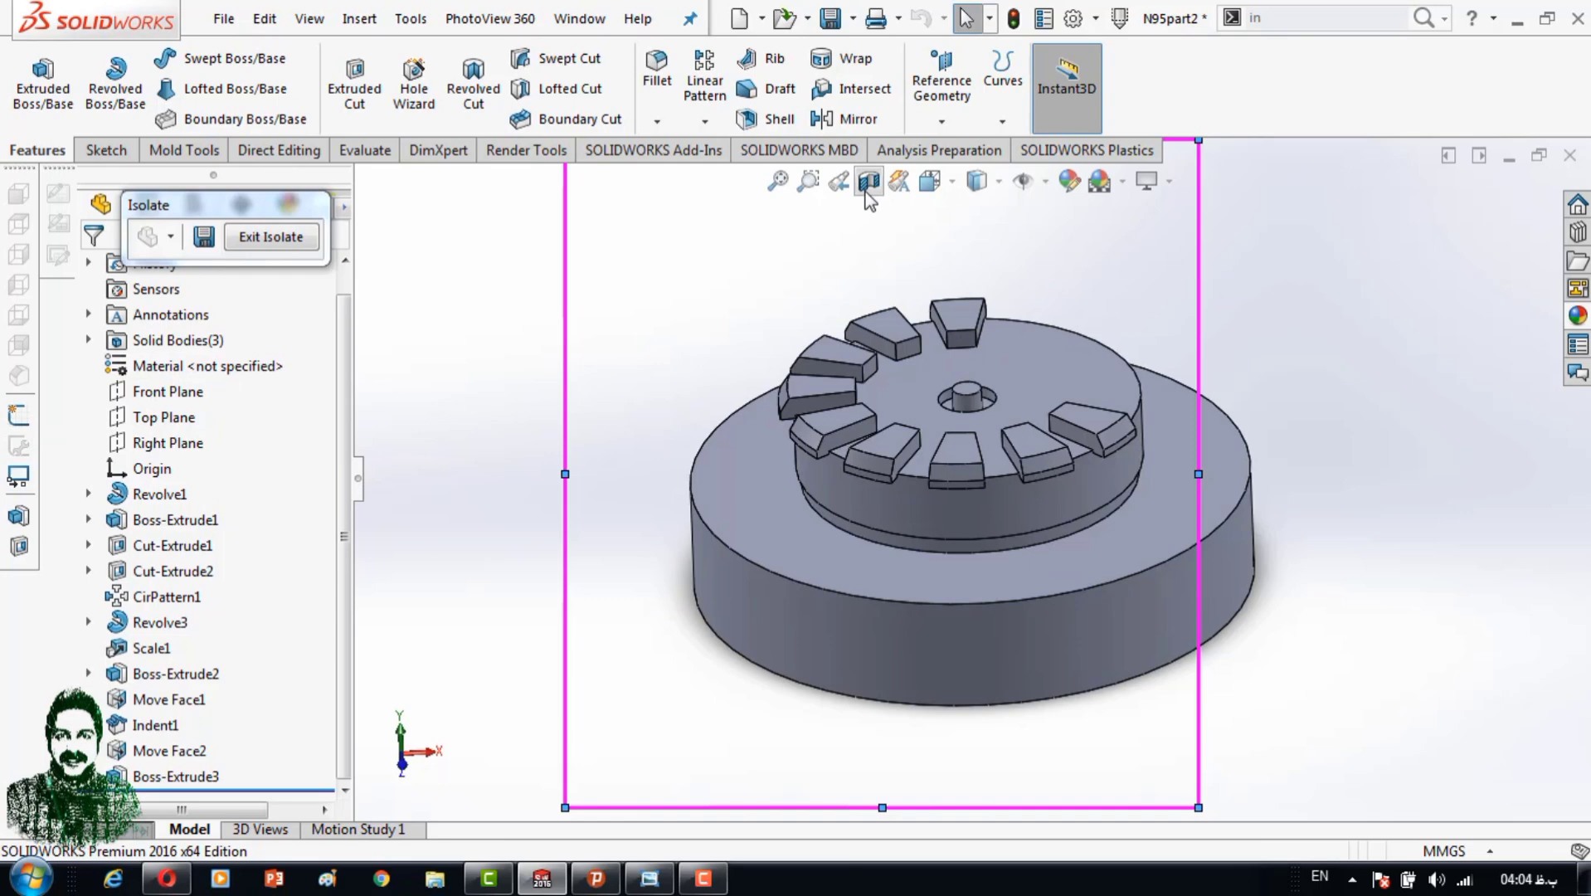
# Section the model along the Right Plane.
pyautogui.click(170, 446)
pyautogui.hotkey('ctrl', '8')
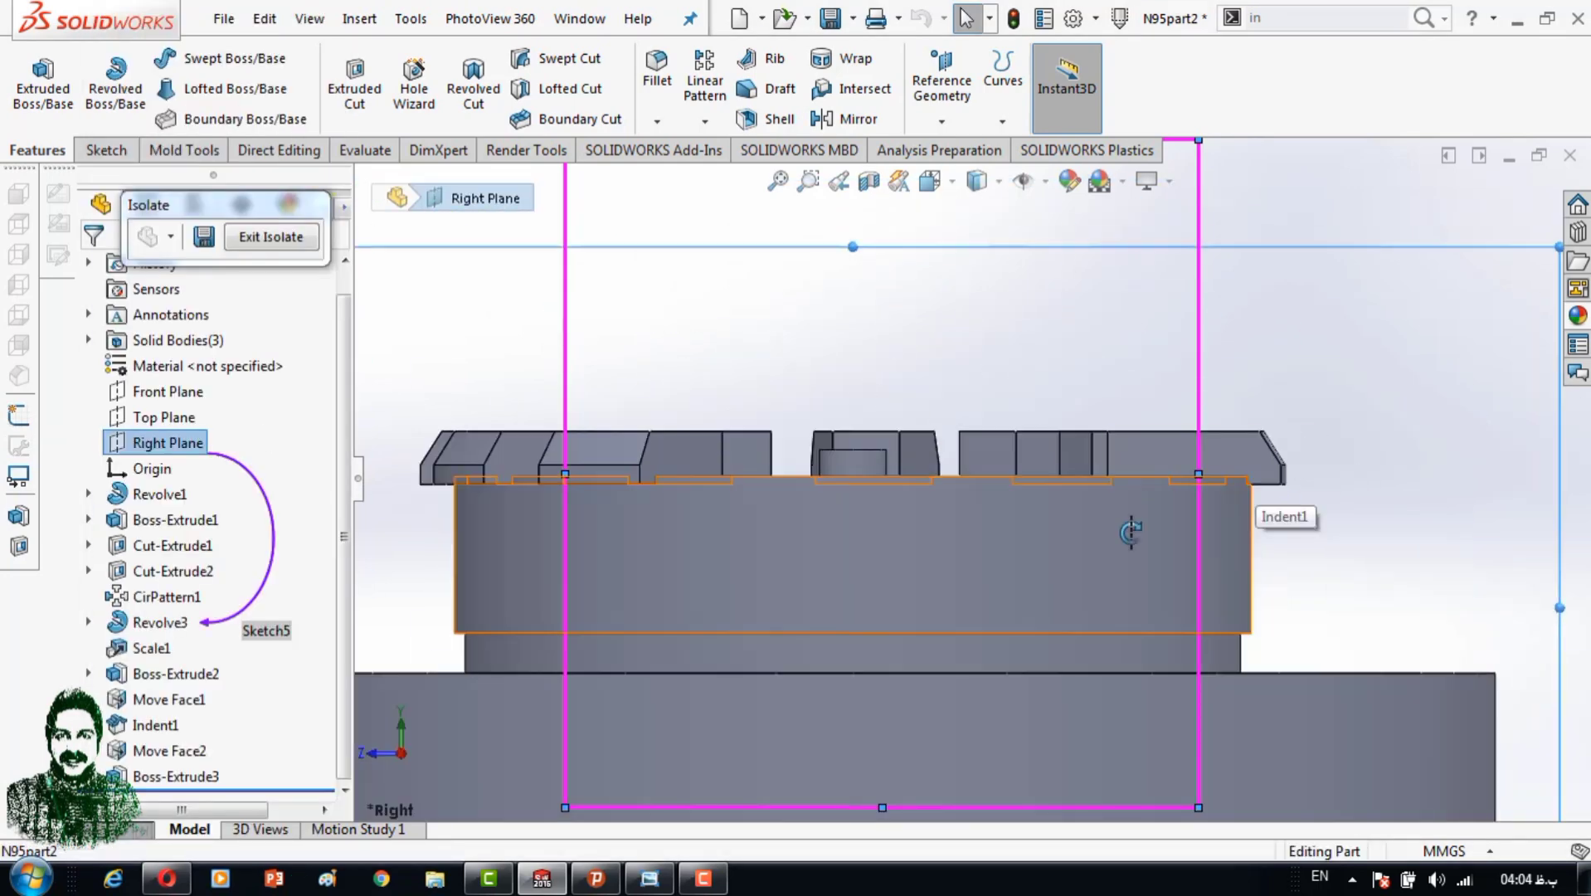
pyautogui.moveTo(1131, 531); pyautogui.dragTo(1022, 610, button='middle')
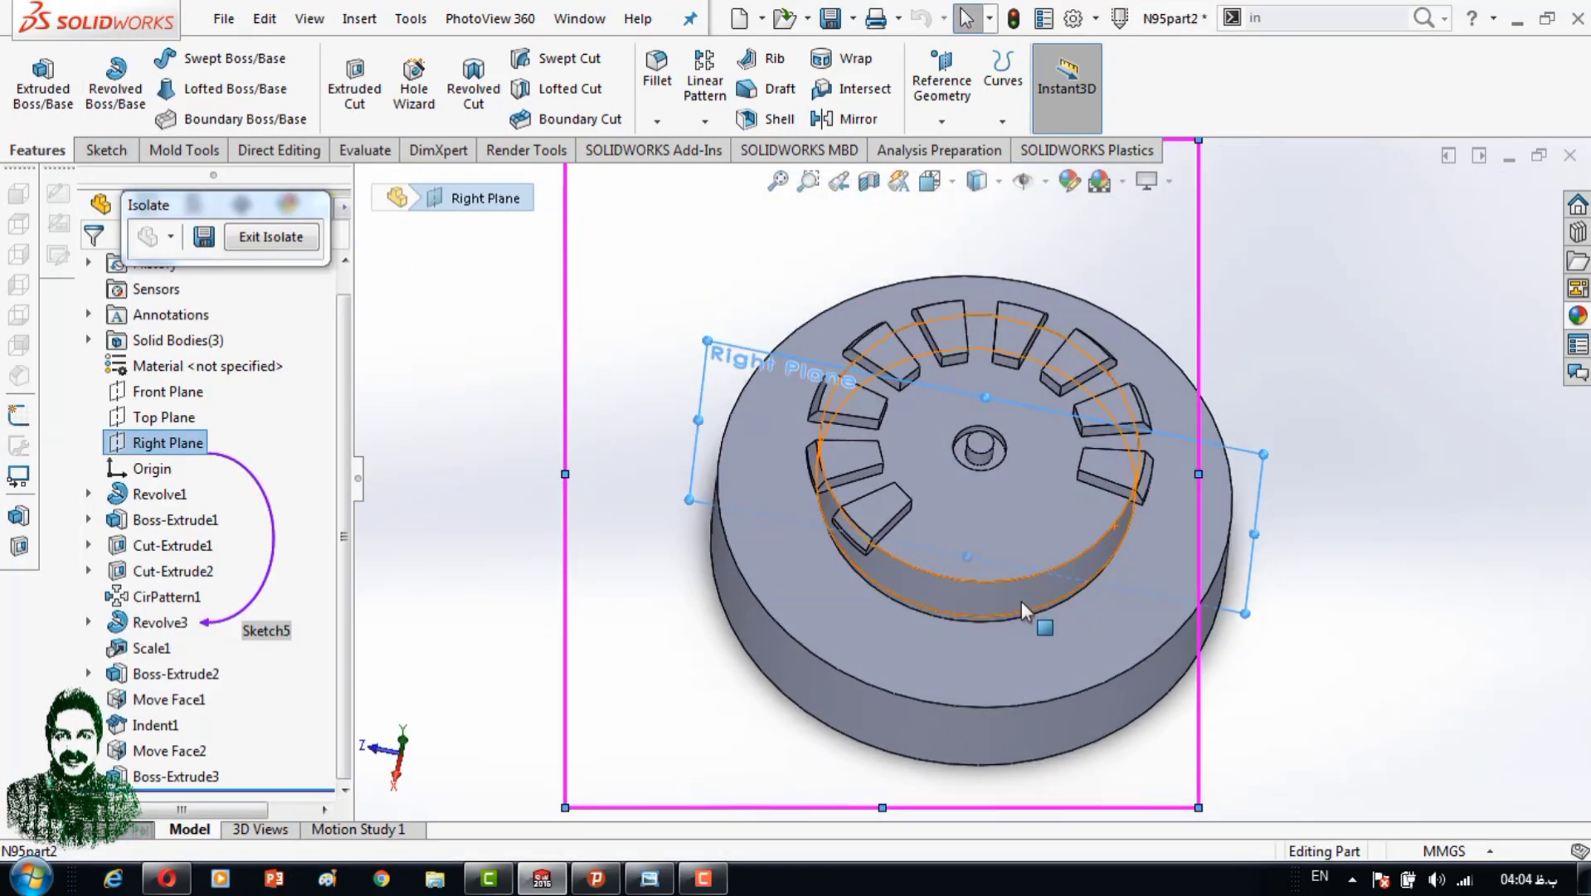
pyautogui.click(868, 184)
pyautogui.click(1490, 217)
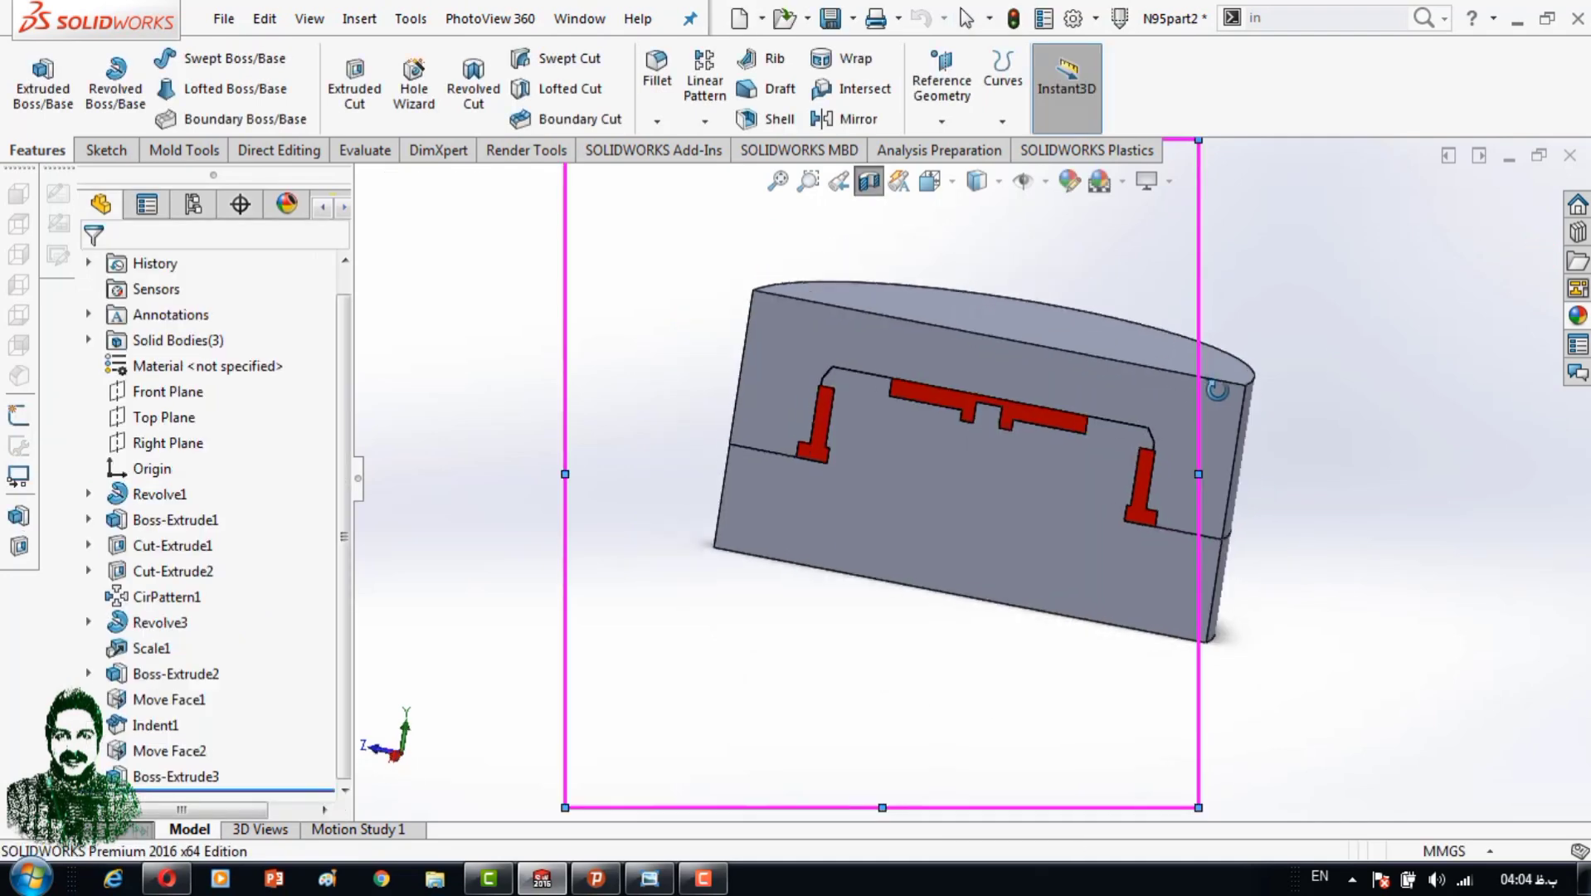
pyautogui.click(179, 149)
pyautogui.click(249, 154)
# Move the Scale1 cap body up about 26.35 mm along Y.
pyautogui.click(91, 83)
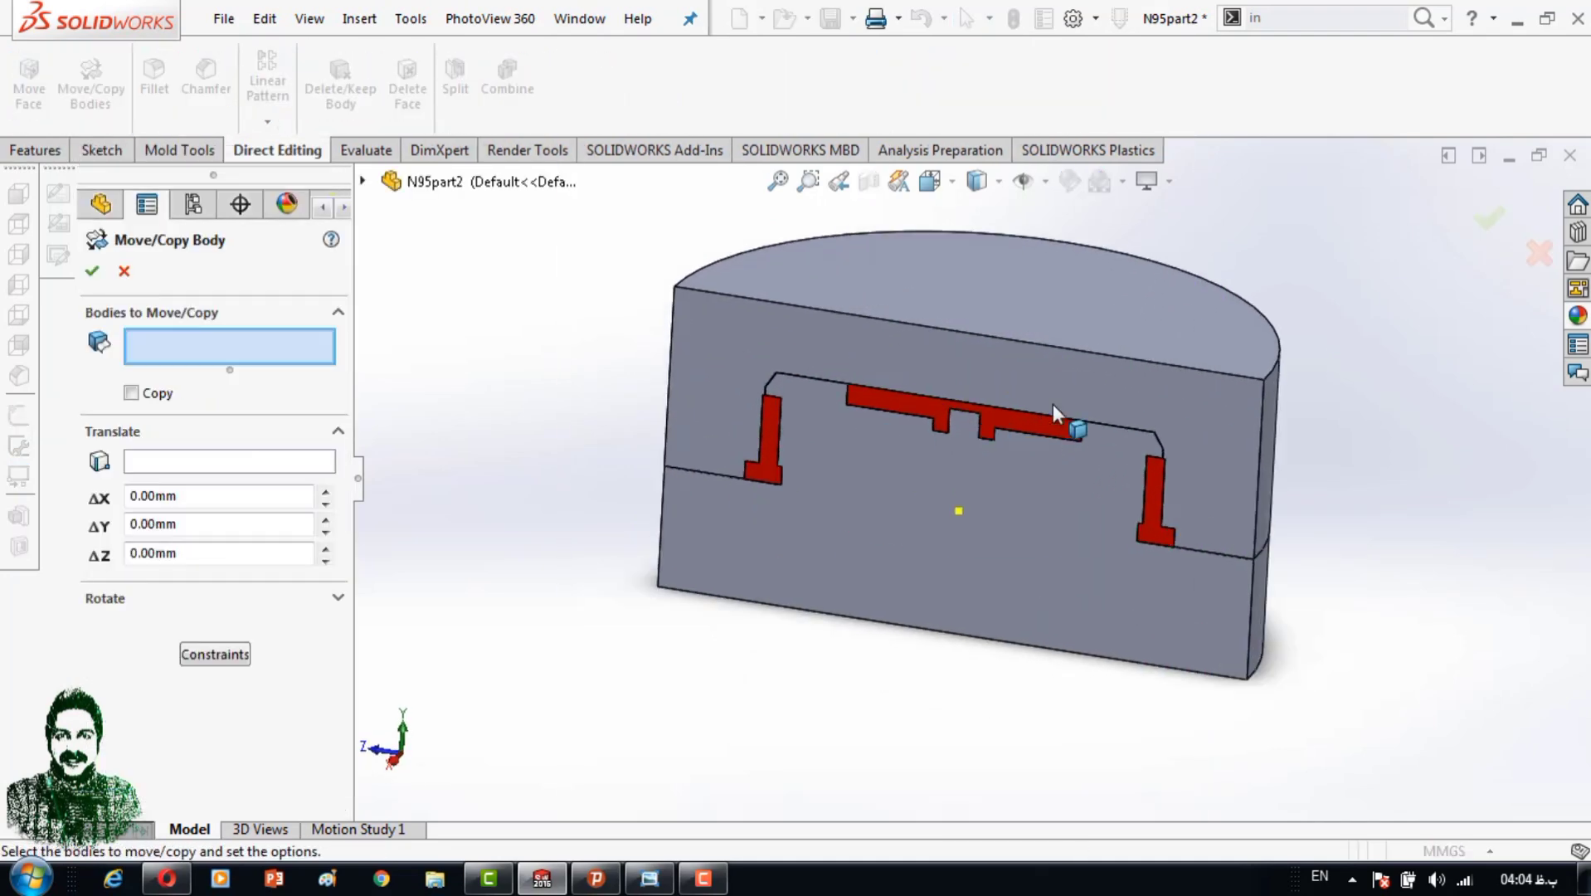
pyautogui.click(955, 447)
pyautogui.moveTo(955, 398); pyautogui.dragTo(930, 93)
pyautogui.moveTo(978, 294); pyautogui.dragTo(980, 236)
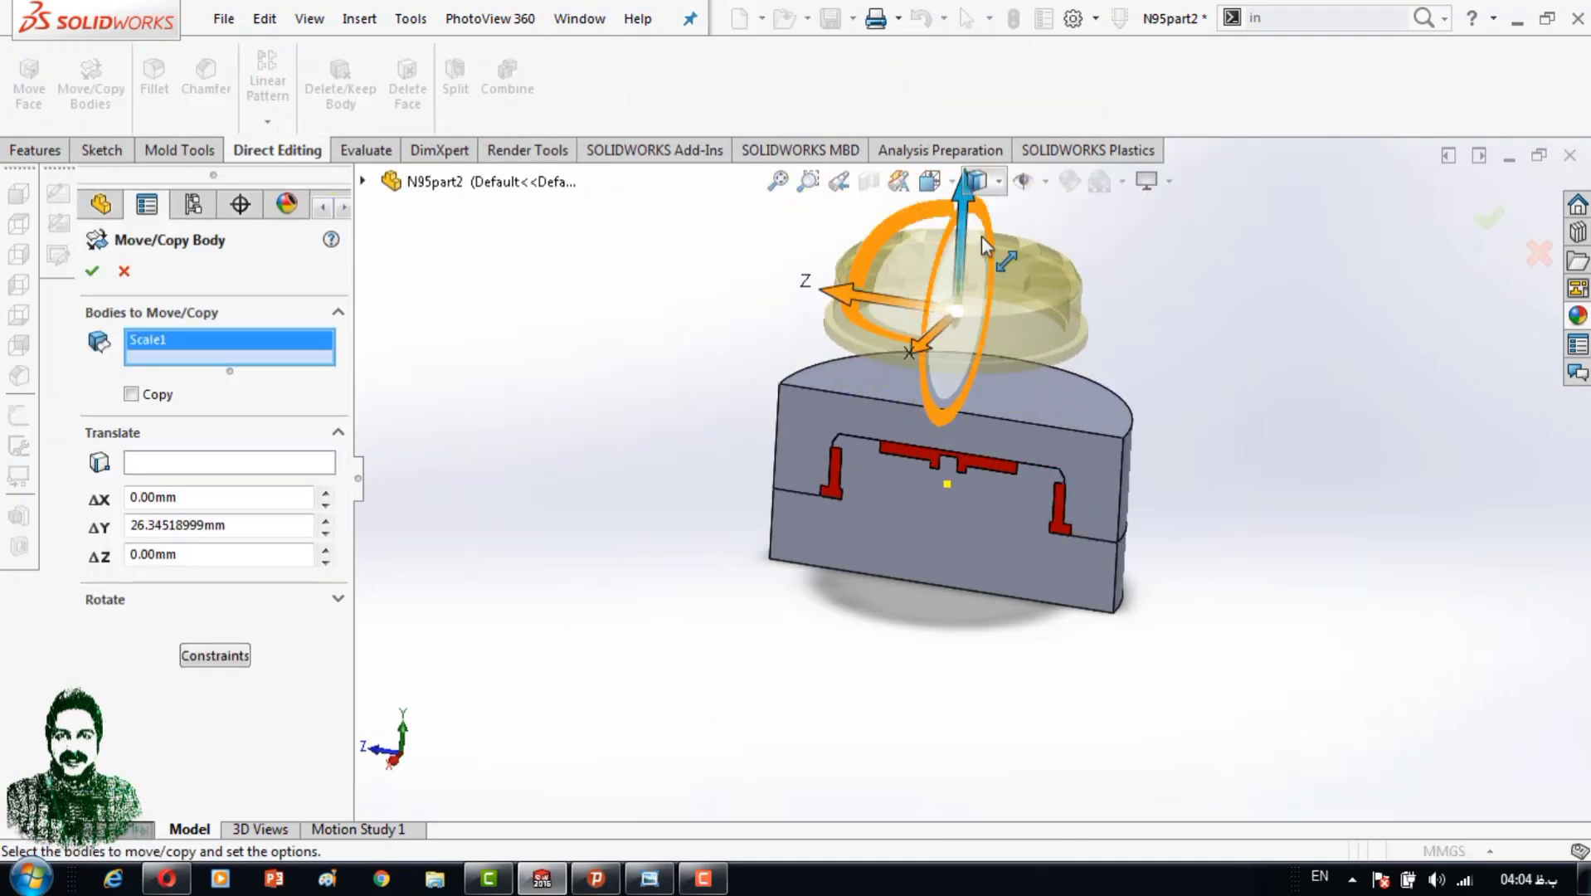
pyautogui.click(1489, 217)
# Check the lifted cap from side, section, front and isometric views.
pyautogui.moveTo(1328, 441); pyautogui.dragTo(772, 448, button='middle')
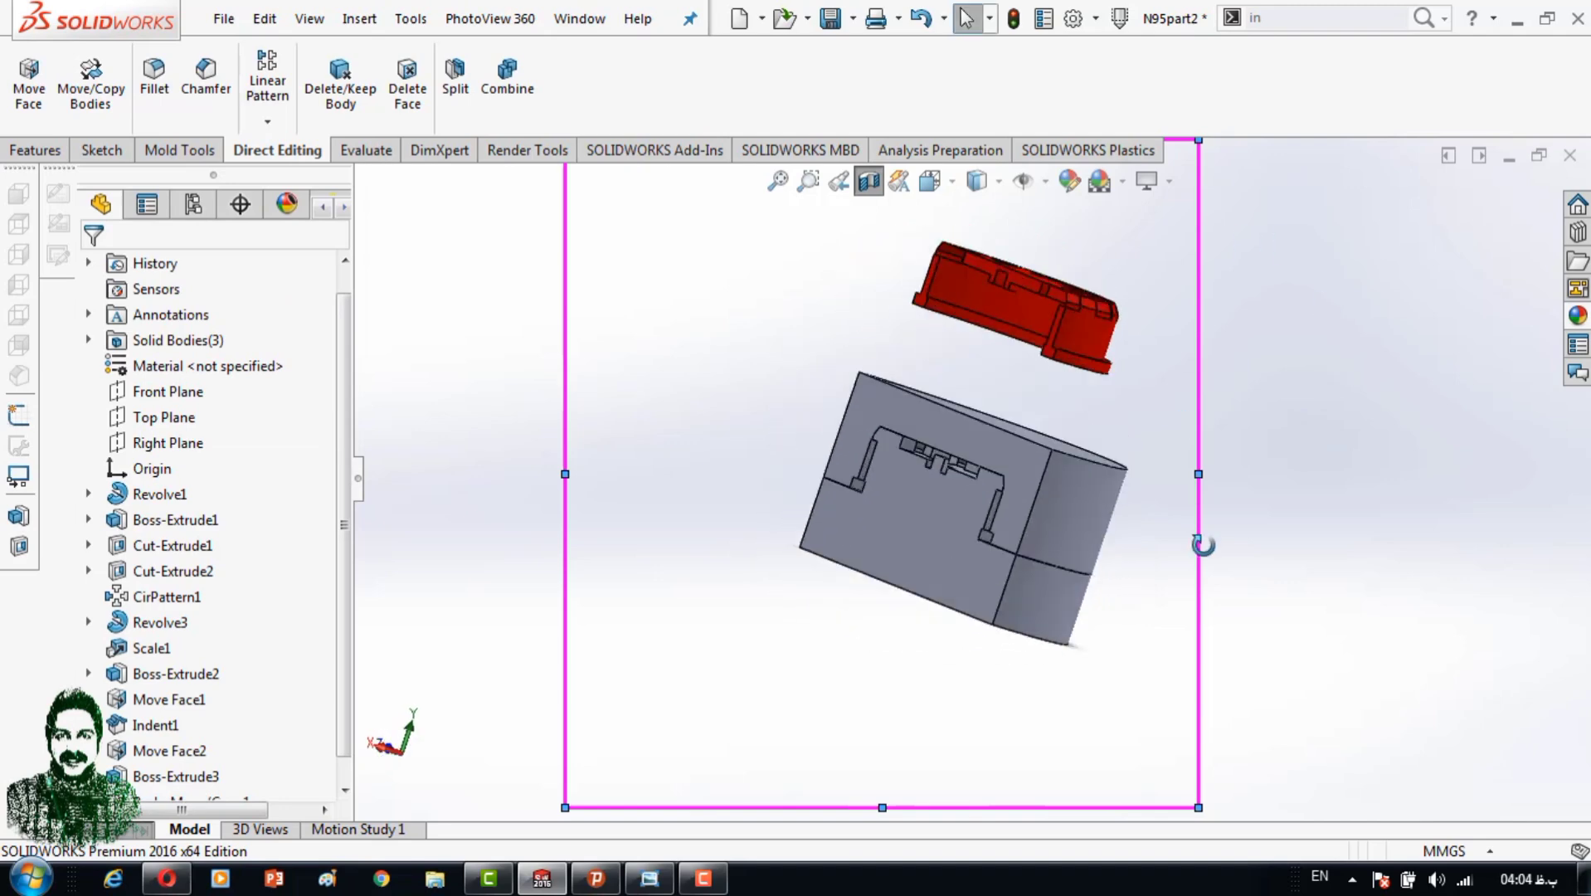
pyautogui.hotkey('ctrl', '4')
pyautogui.click(868, 180)
pyautogui.press('Return')
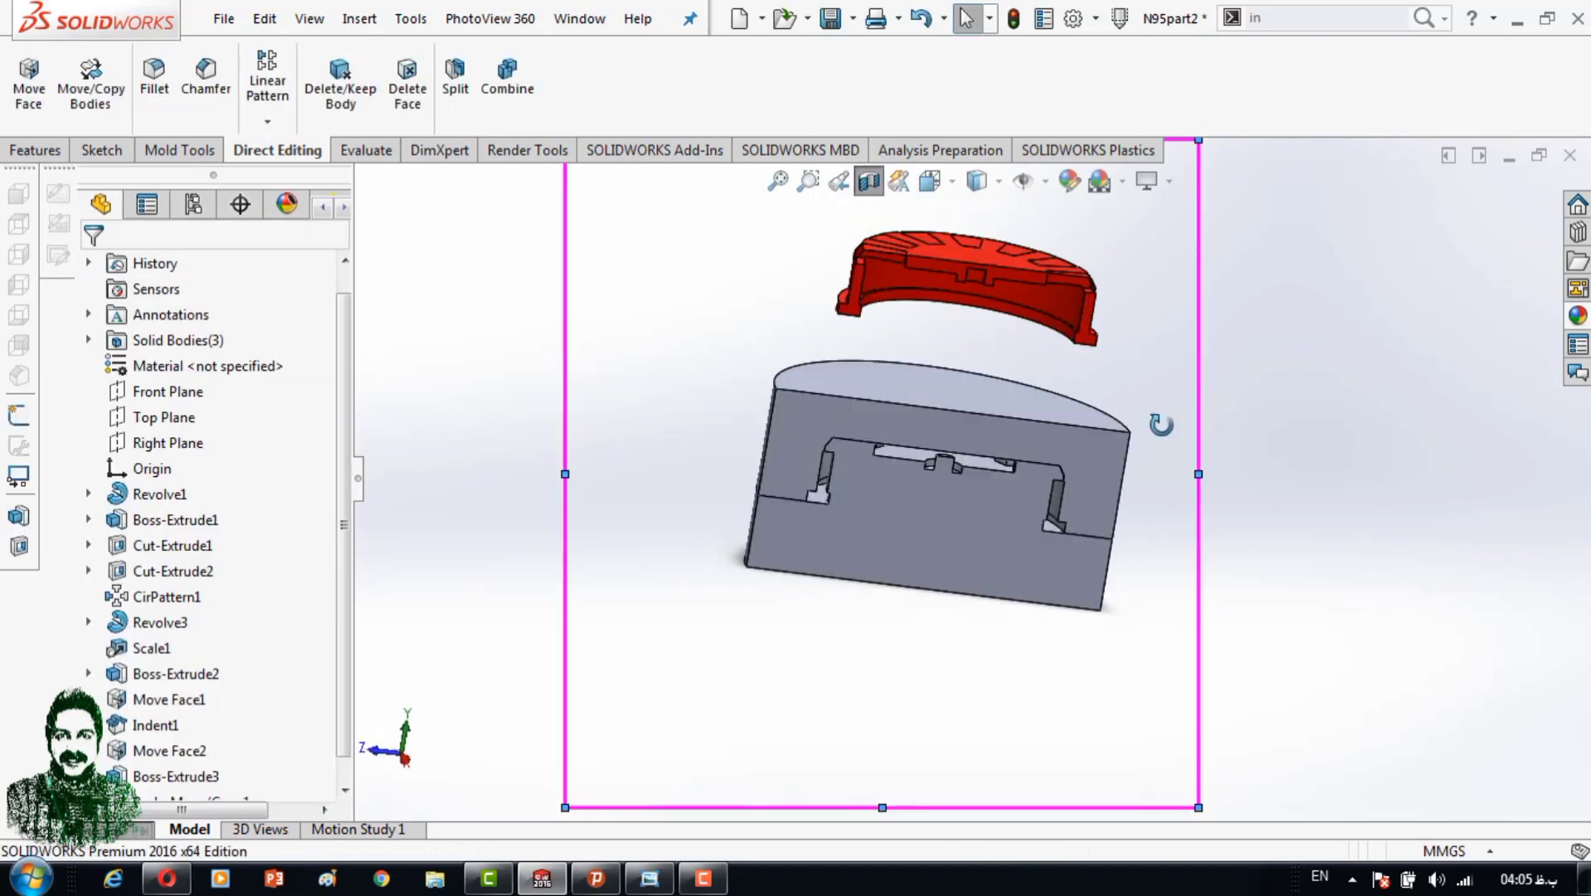
pyautogui.hotkey('ctrl', '1')
pyautogui.click(868, 181)
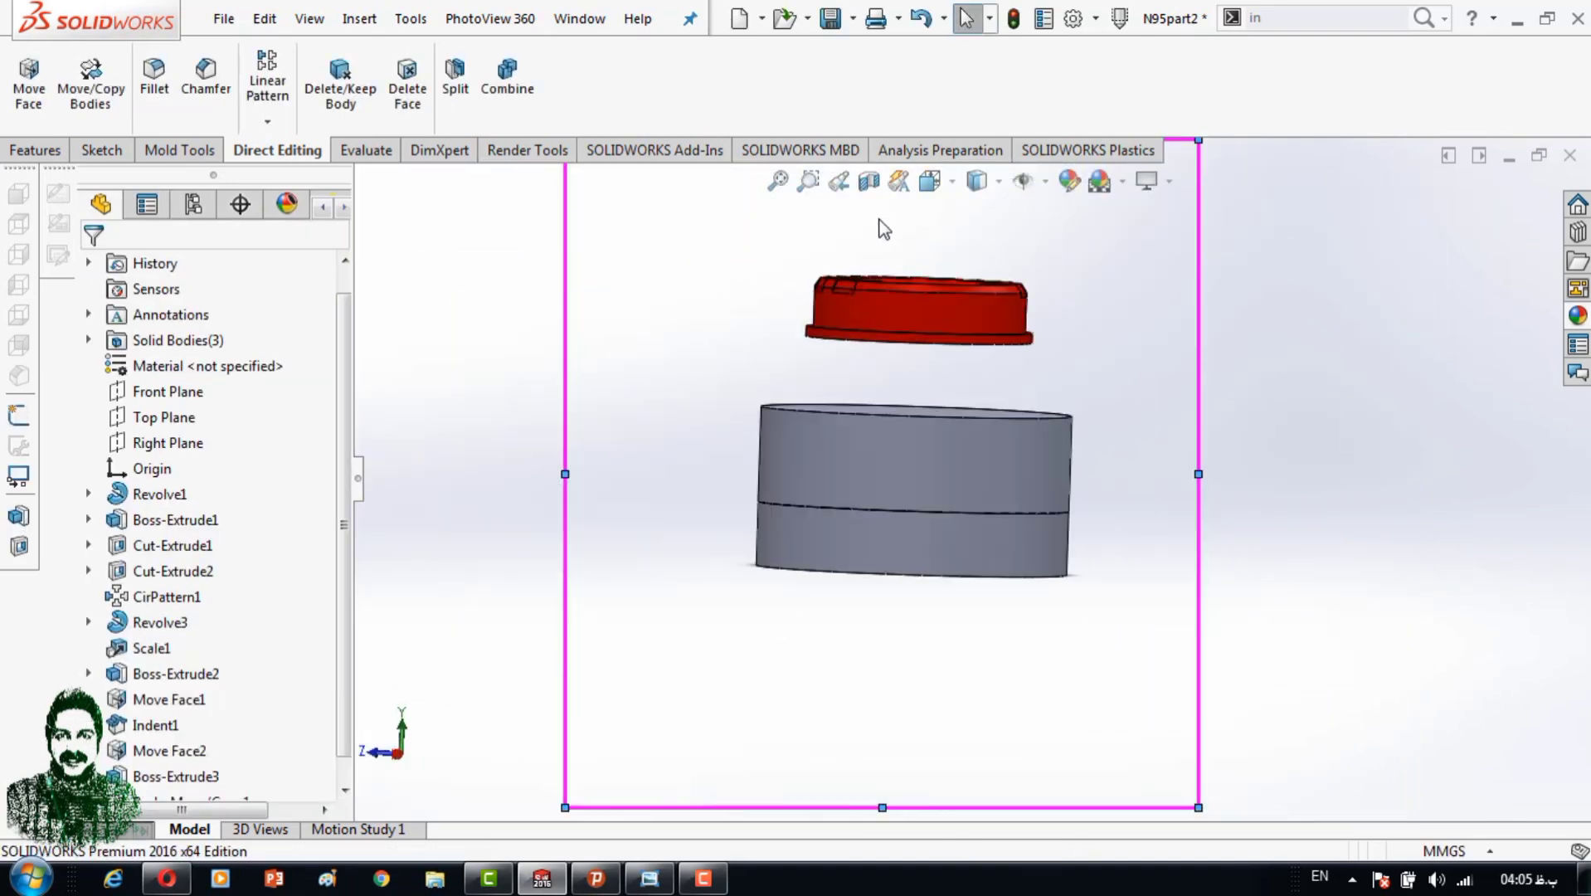
pyautogui.hotkey('ctrl', '7')
# Save the part as a STEP AP203 file.
pyautogui.click(223, 18)
pyautogui.click(249, 192)
pyautogui.click(876, 561)
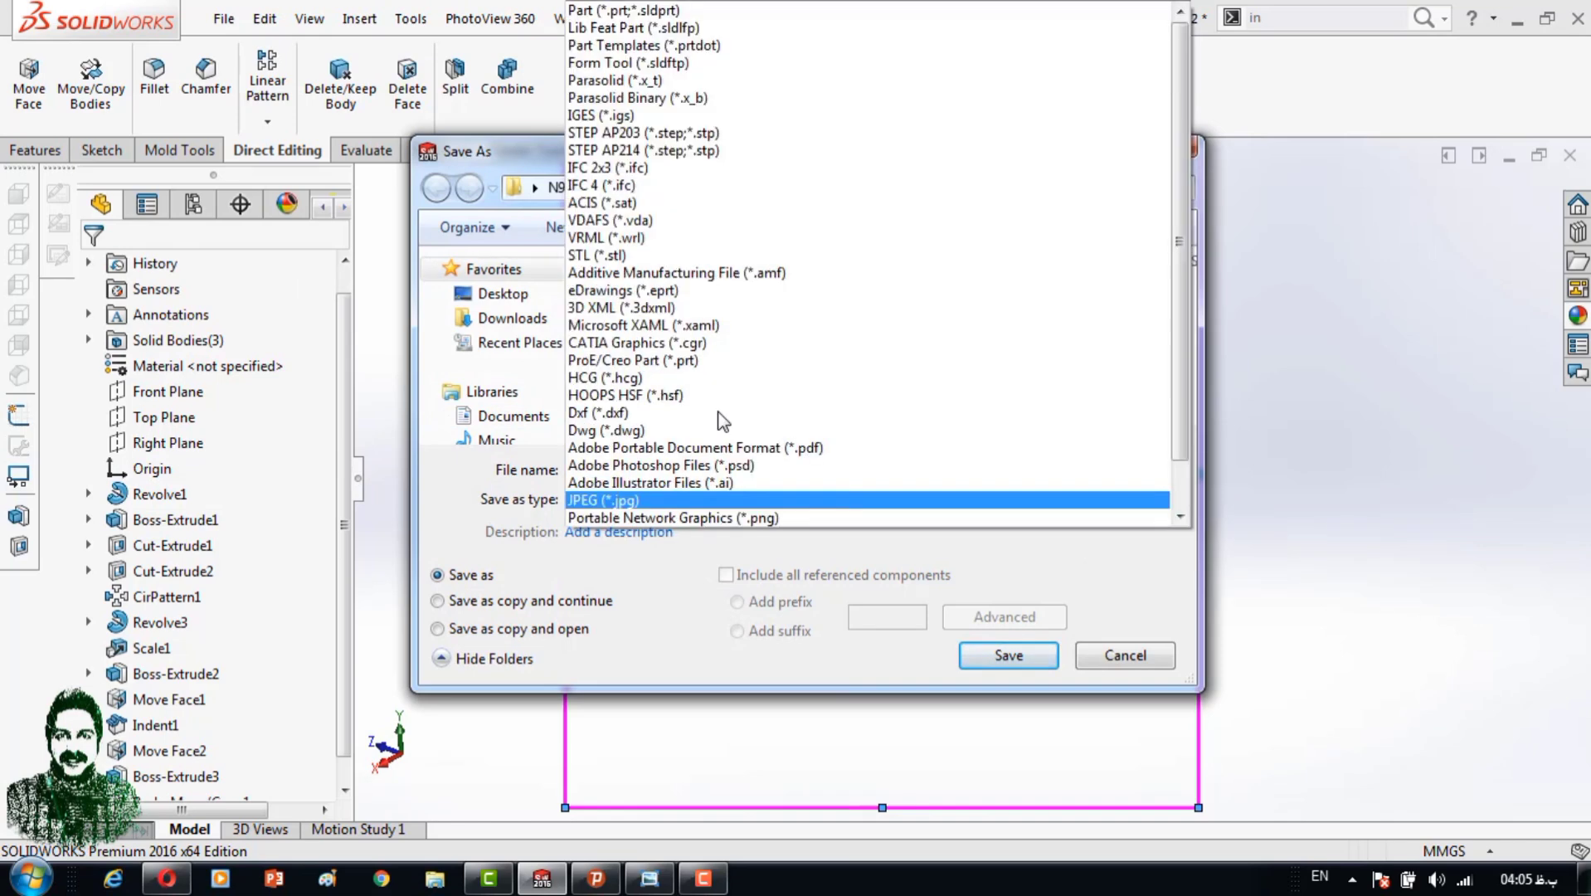
pyautogui.click(1036, 192)
pyautogui.click(1009, 695)
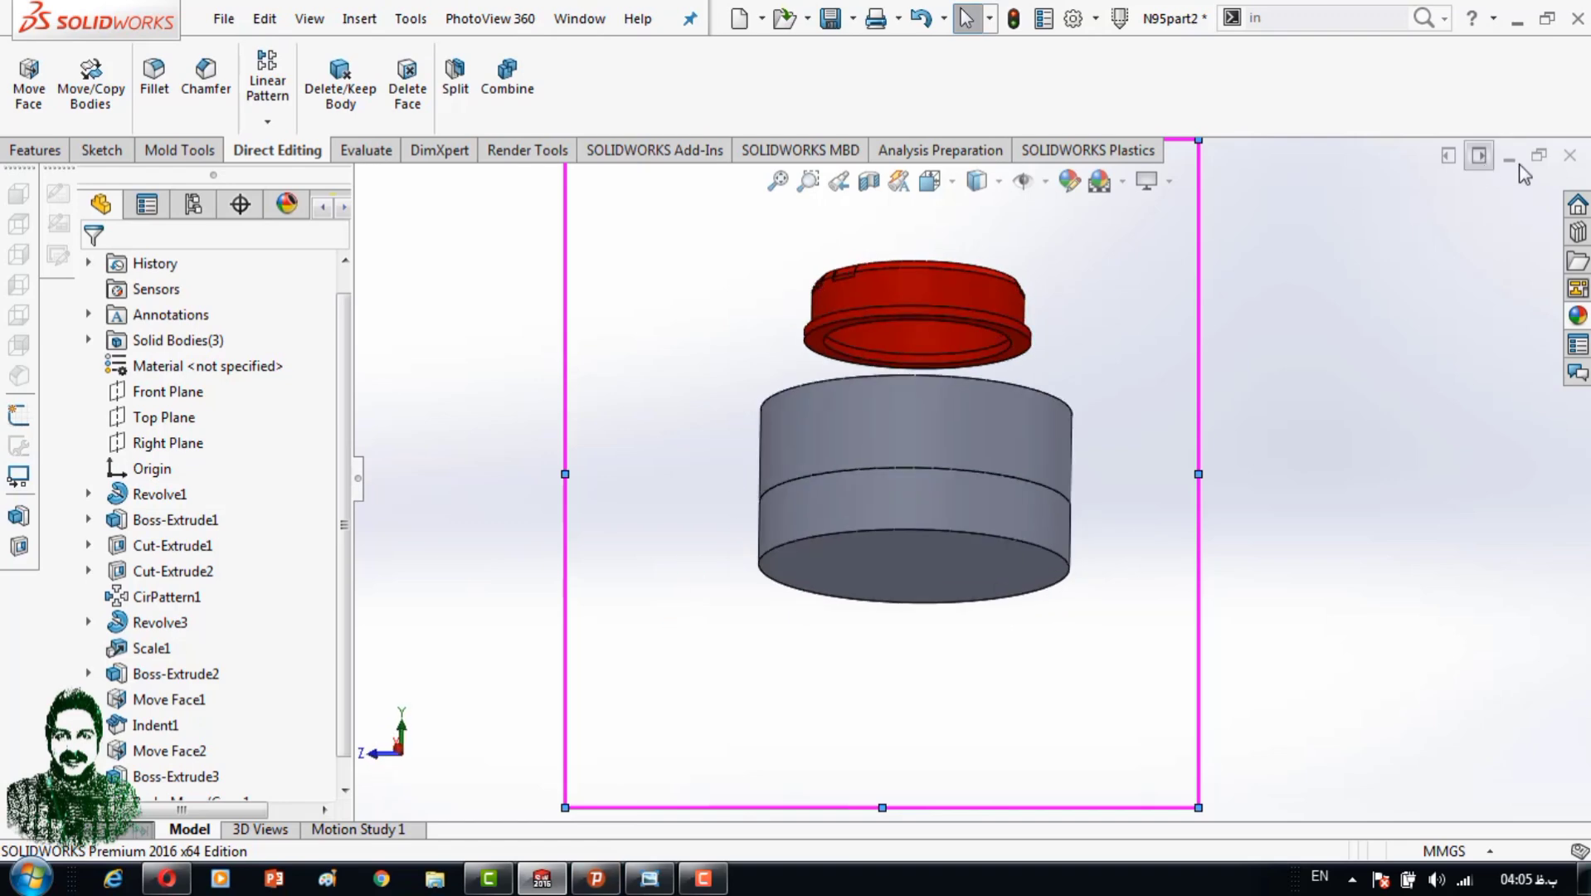
# Close N95part2, restore the SOLIDWORKS window, and choose Part as the new document type.
pyautogui.click(731, 439)
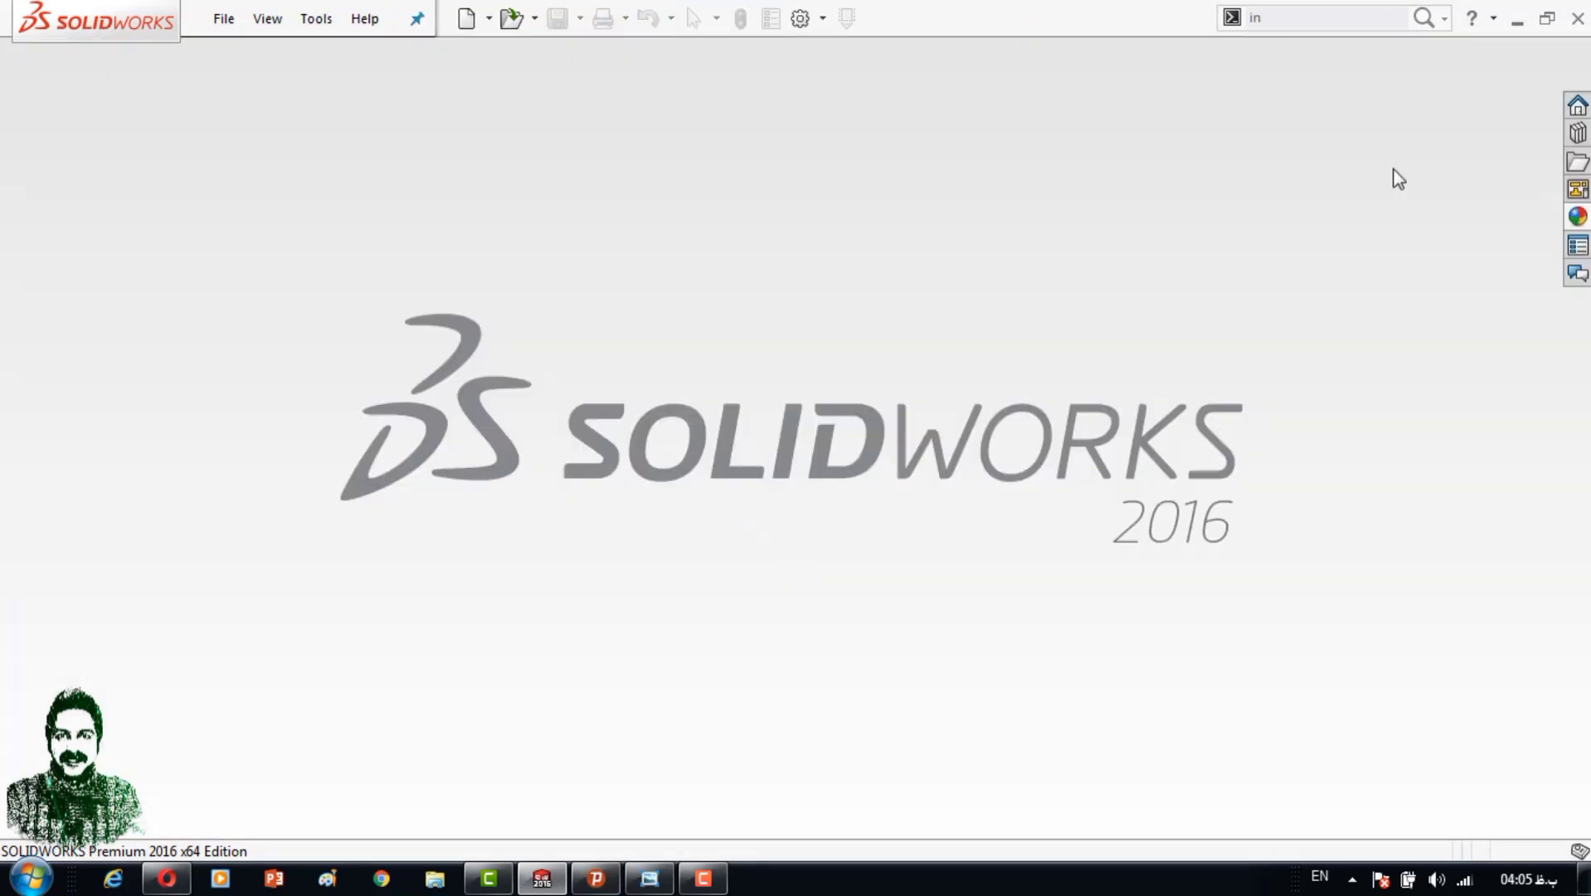
pyautogui.click(1517, 18)
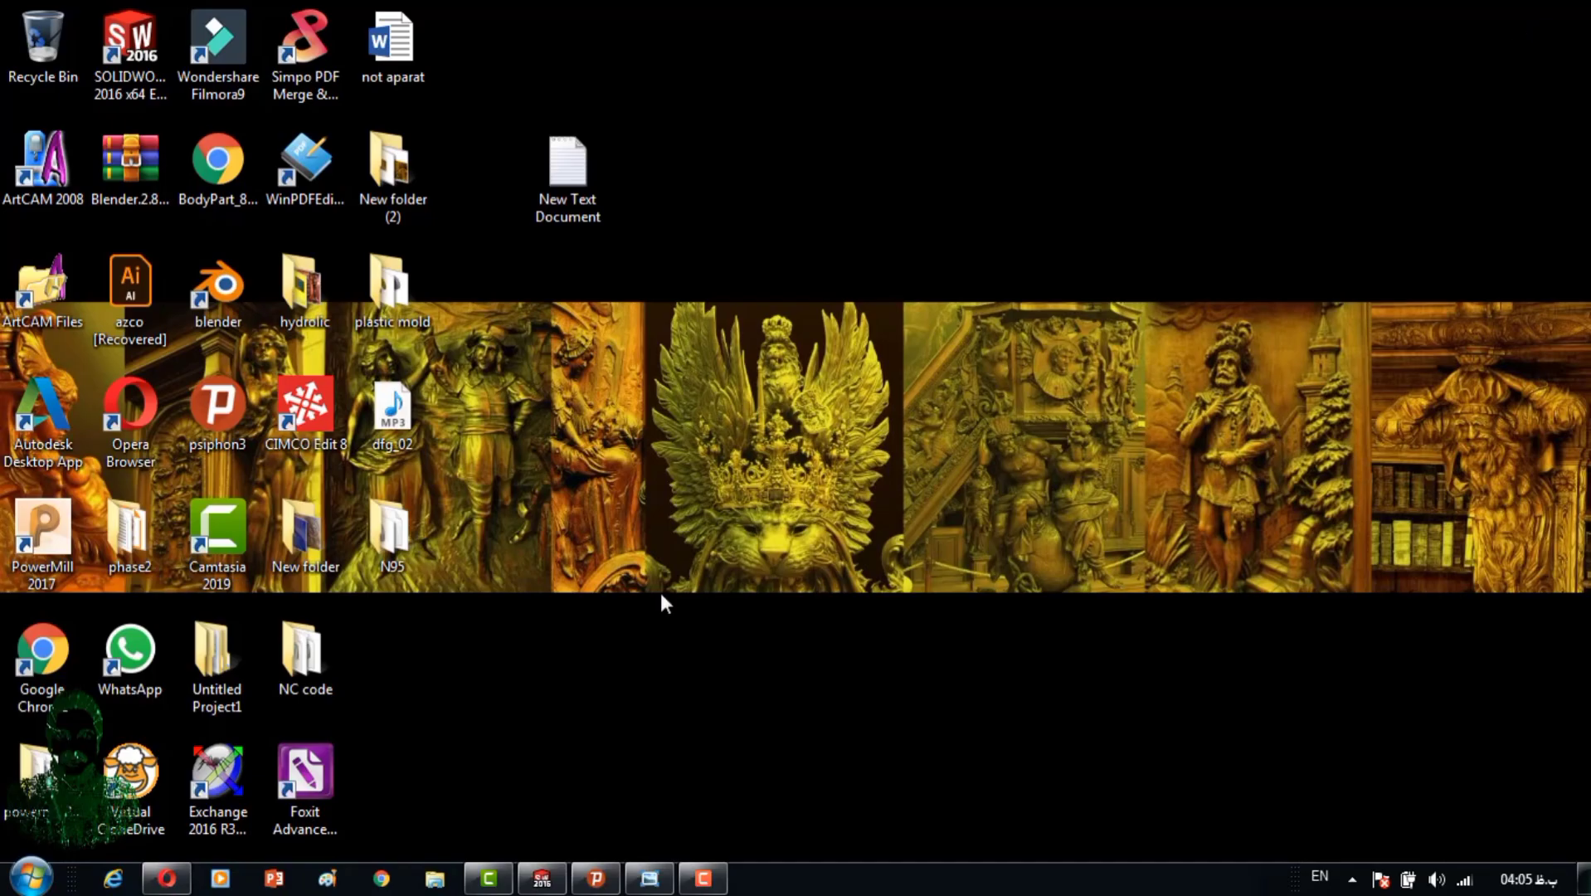
pyautogui.moveTo(541, 879)
pyautogui.click(605, 763)
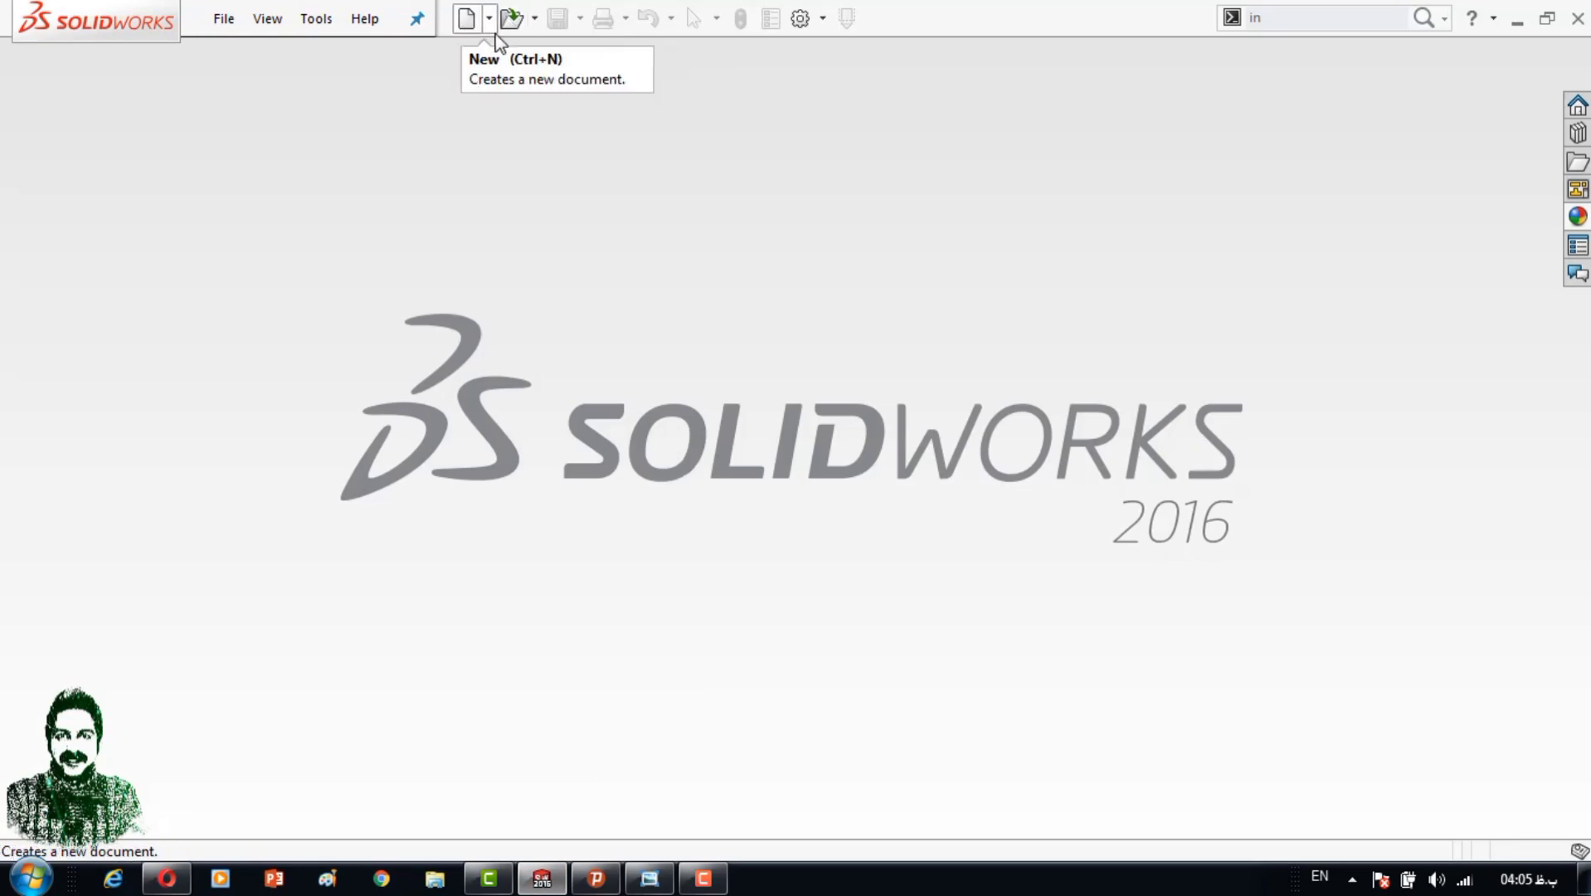
pyautogui.click(472, 30)
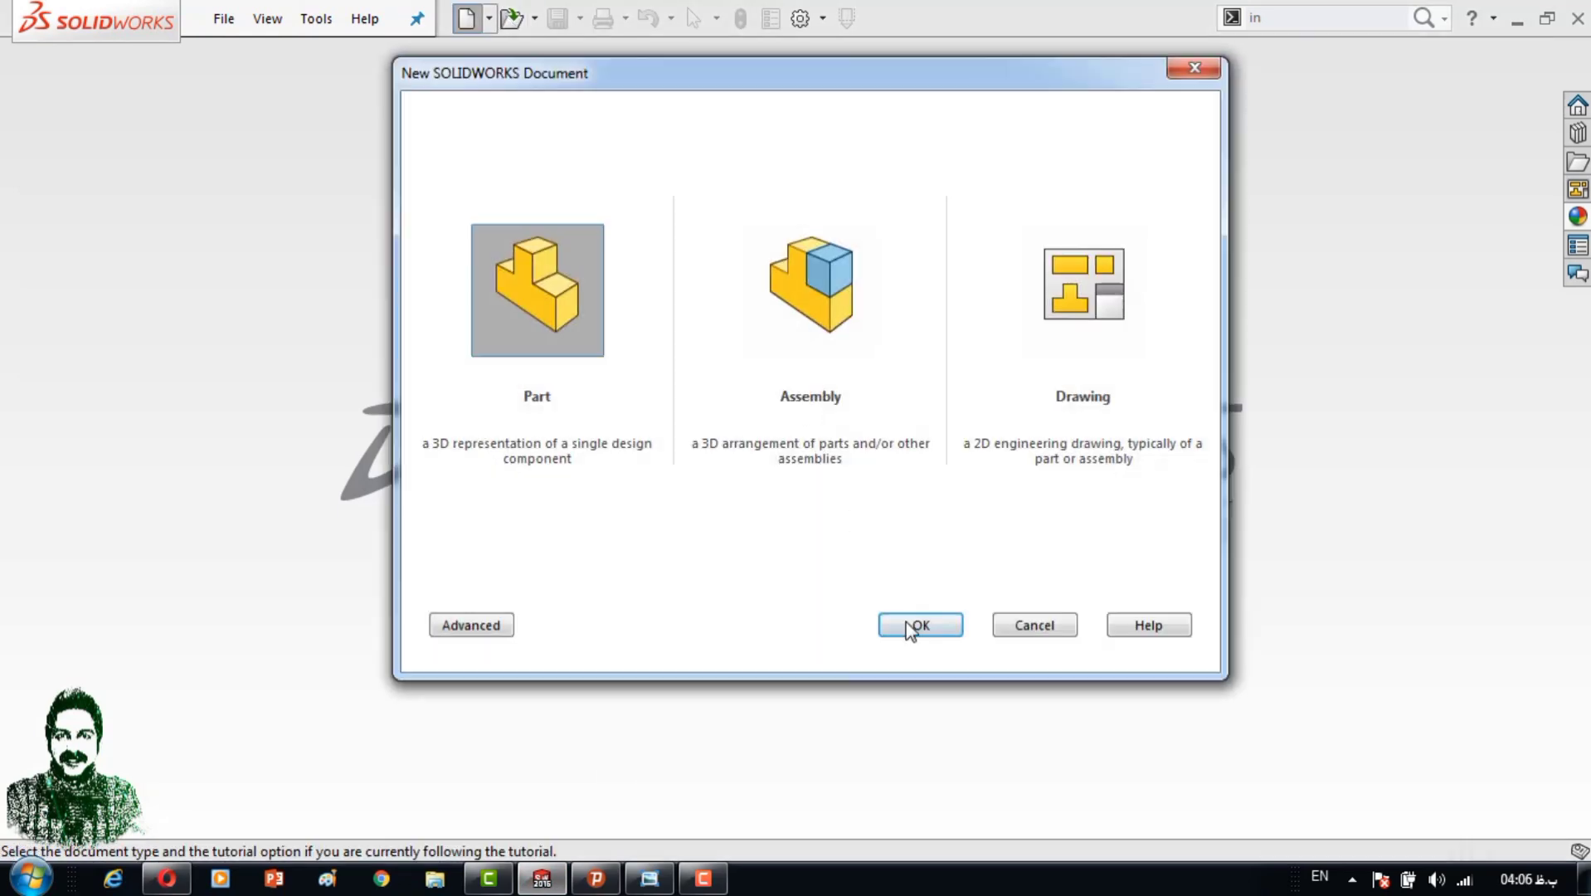
pyautogui.click(812, 623)
# Create the part, sketch on Front Plane, and browse the N95part1 and N95part2 files.
pyautogui.click(165, 391)
pyautogui.click(158, 358)
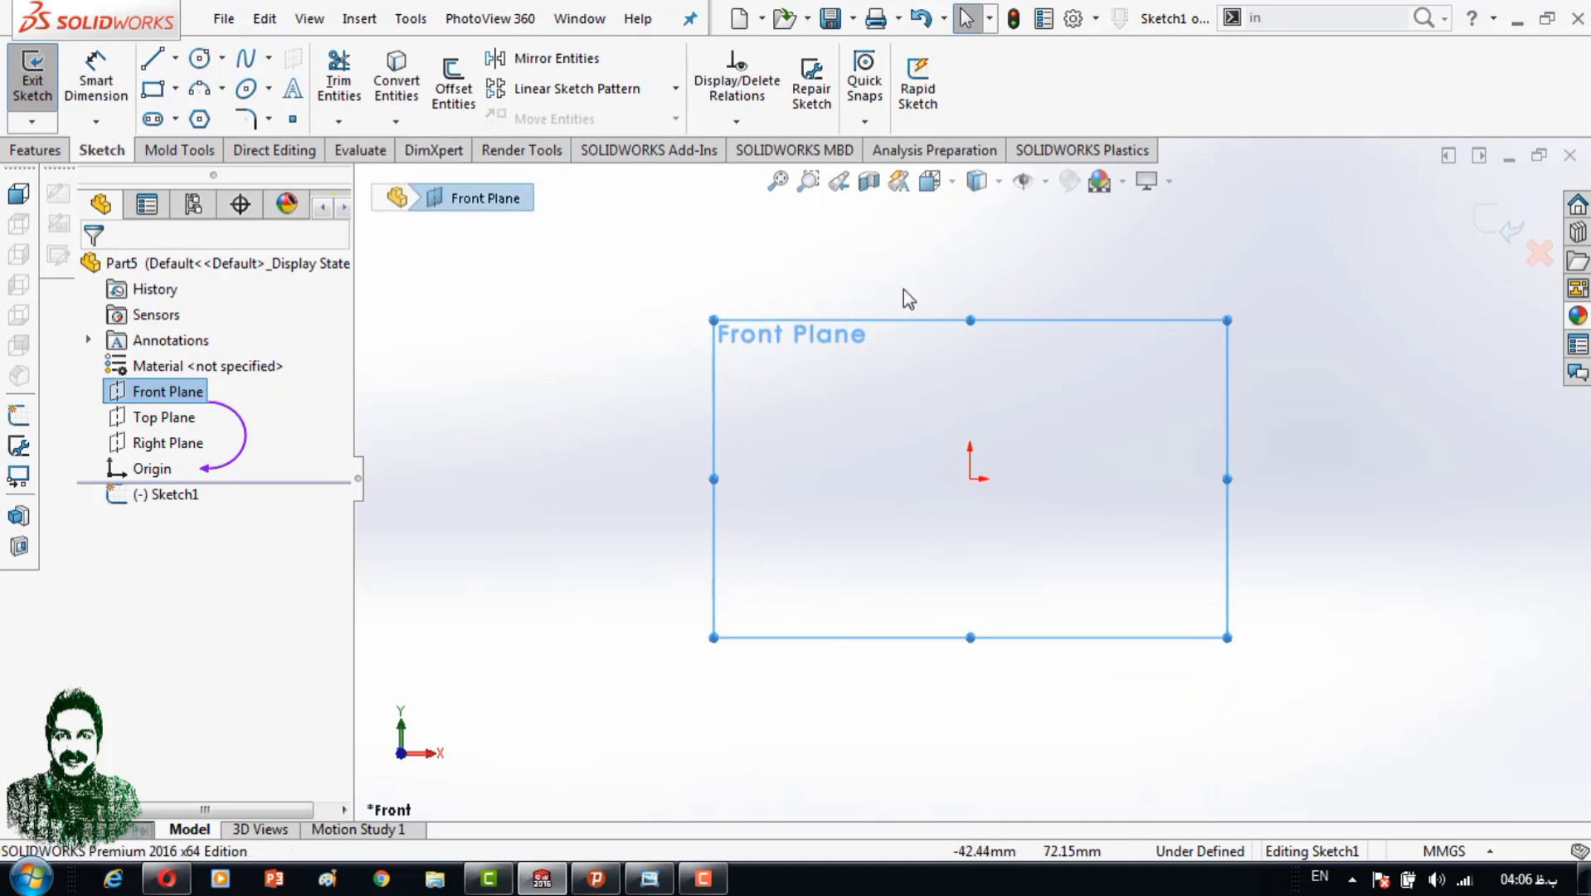
pyautogui.click(223, 18)
pyautogui.click(248, 78)
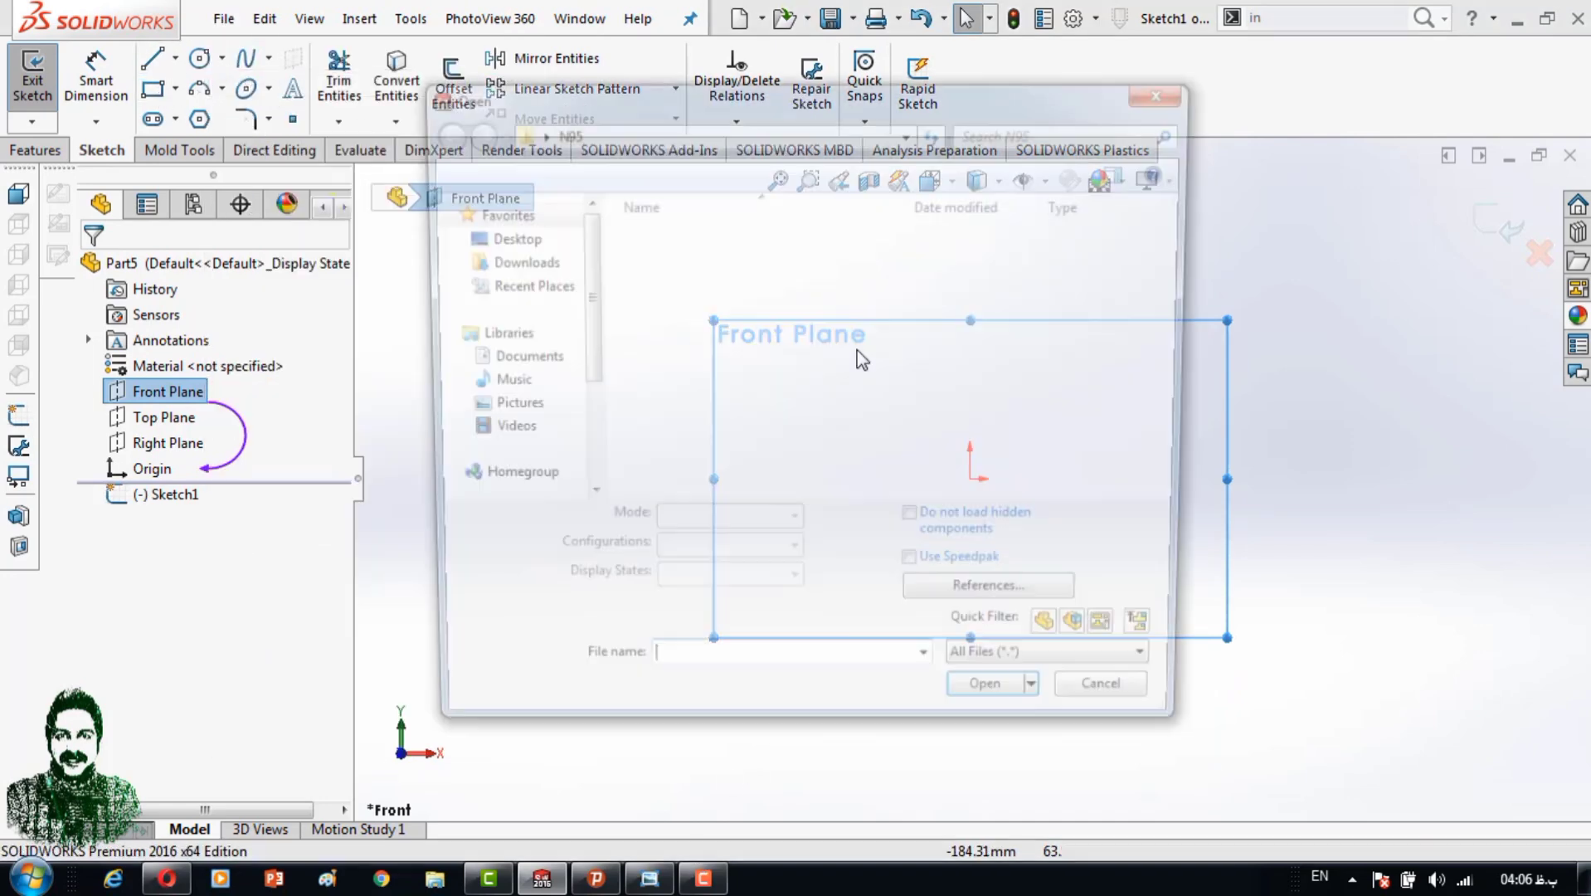
pyautogui.click(668, 264)
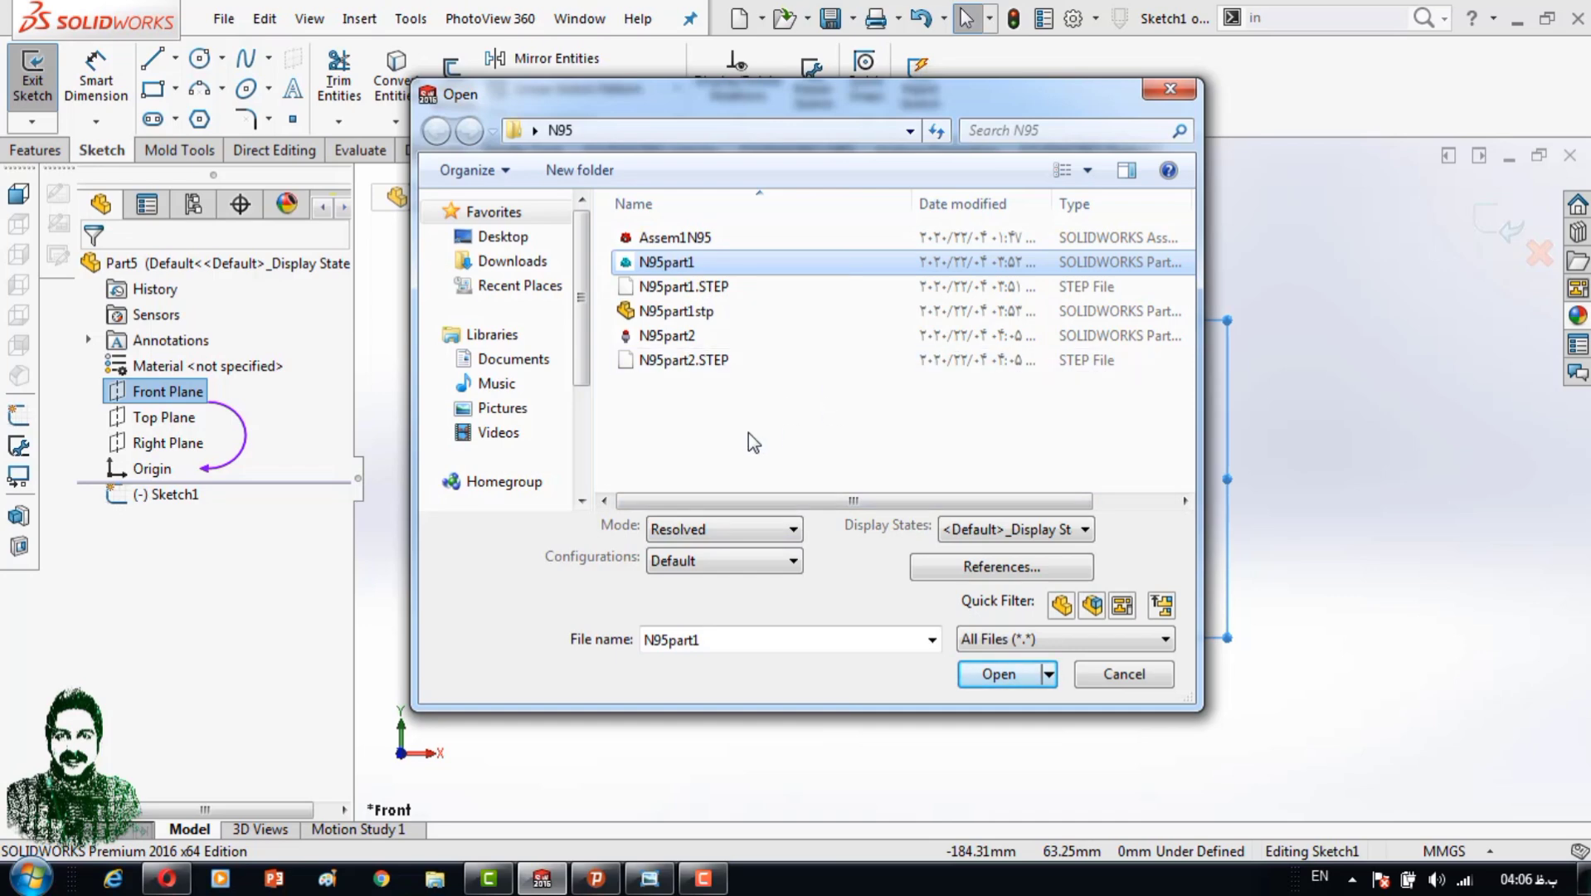
pyautogui.click(713, 287)
pyautogui.click(713, 335)
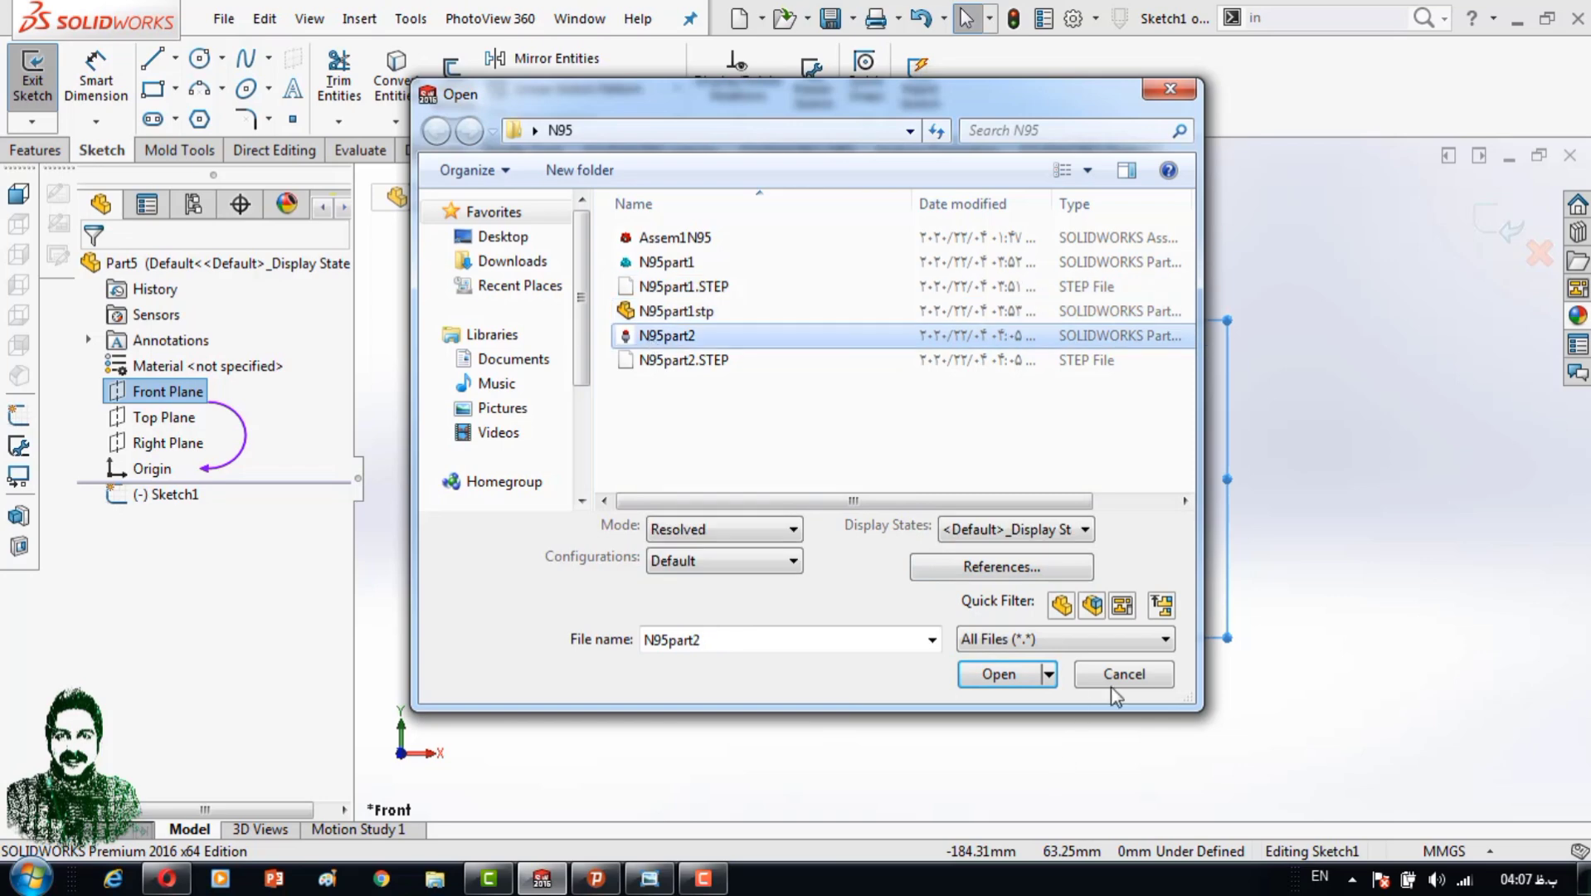
# Cancel opening a file and start a centre rectangle anchored at the origin.
pyautogui.click(1116, 685)
pyautogui.click(153, 88)
pyautogui.click(182, 356)
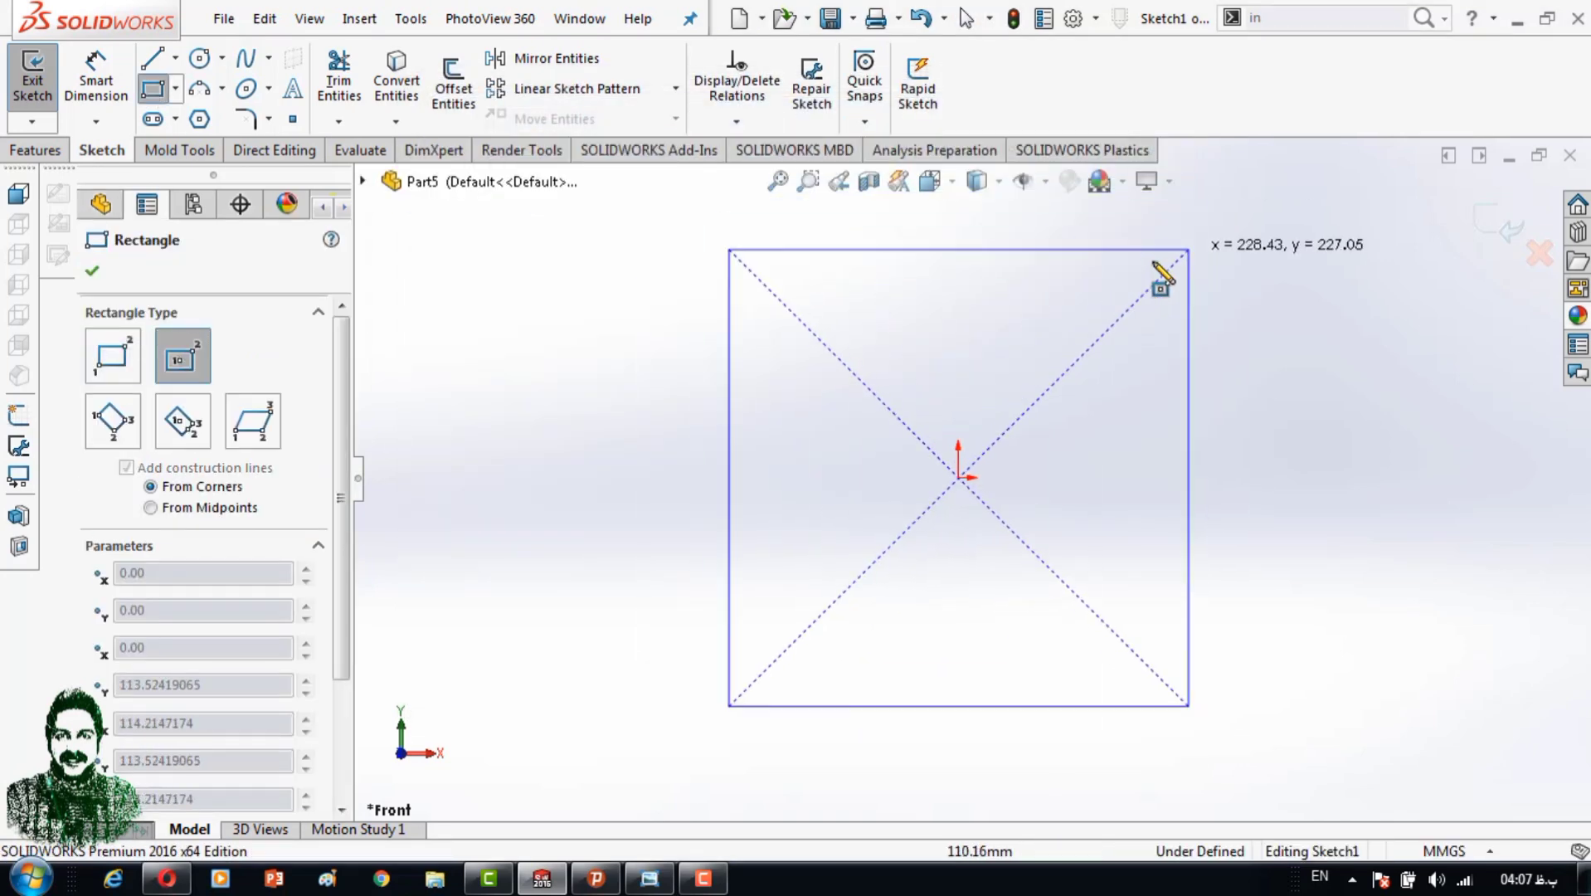
# Finish the rectangle and dimension it 300 mm tall by 250 mm wide.
pyautogui.click(958, 477)
pyautogui.click(1140, 238)
pyautogui.press('d')
pyautogui.click(776, 464)
pyautogui.click(713, 504)
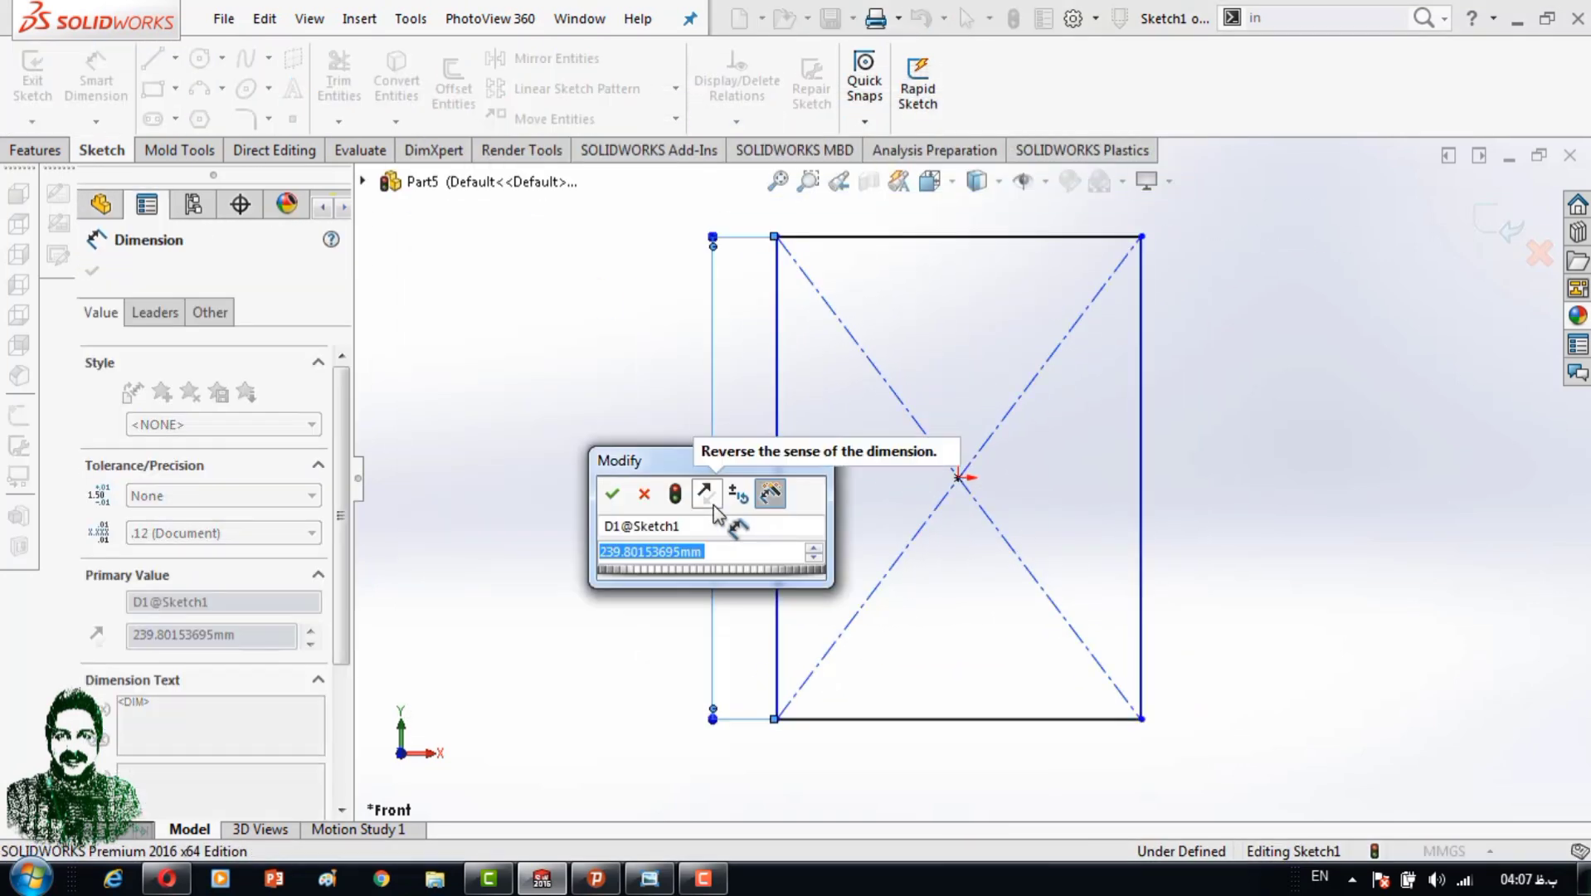
pyautogui.write('300')
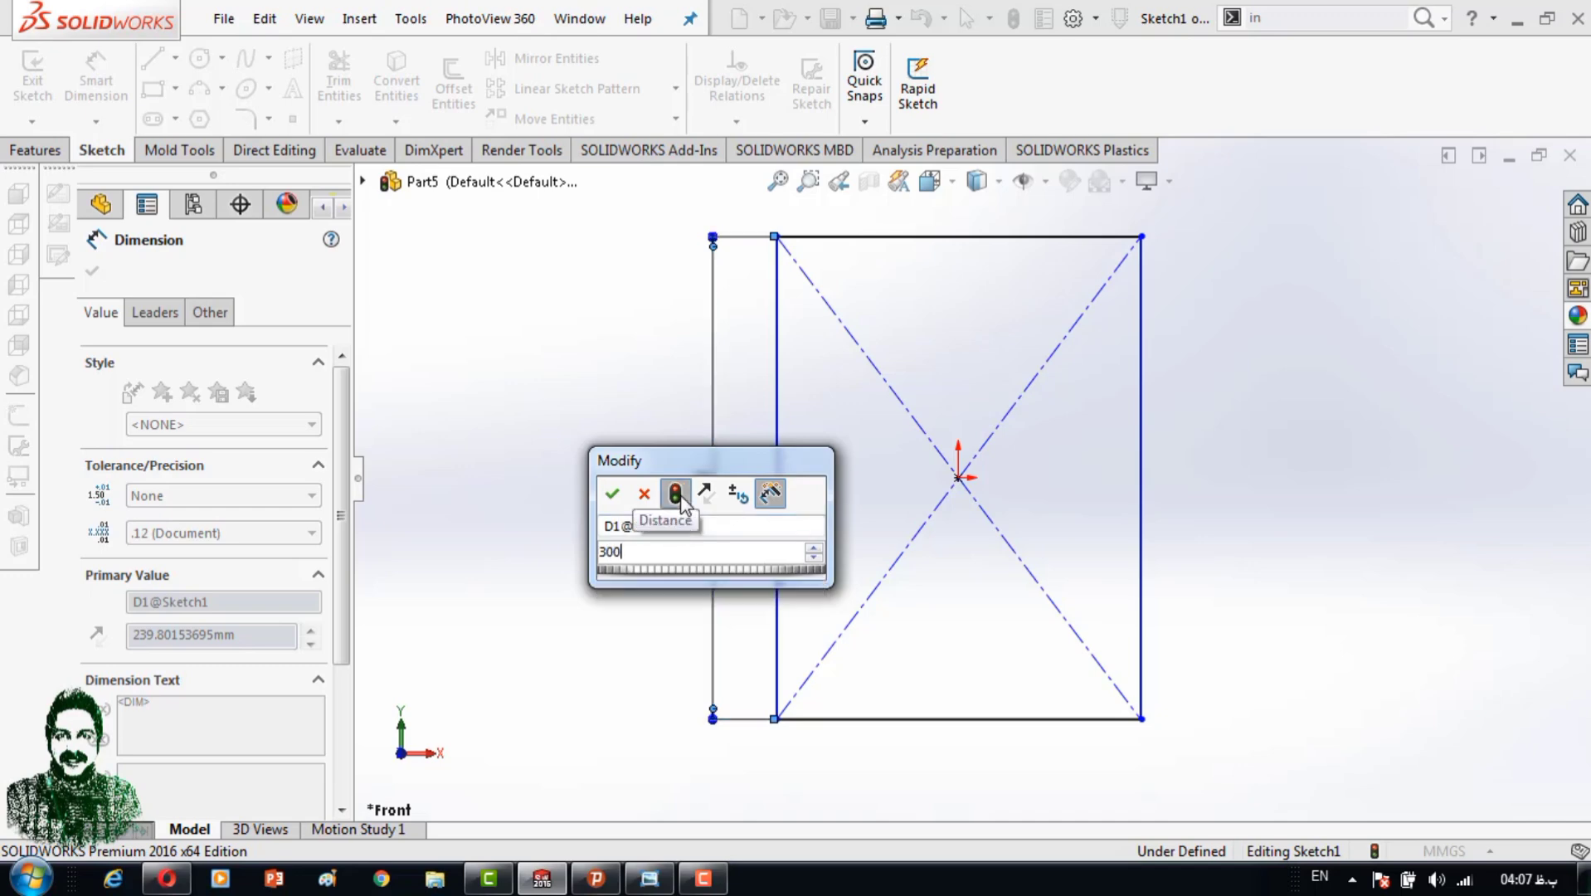
pyautogui.click(612, 496)
pyautogui.click(958, 718)
pyautogui.click(955, 767)
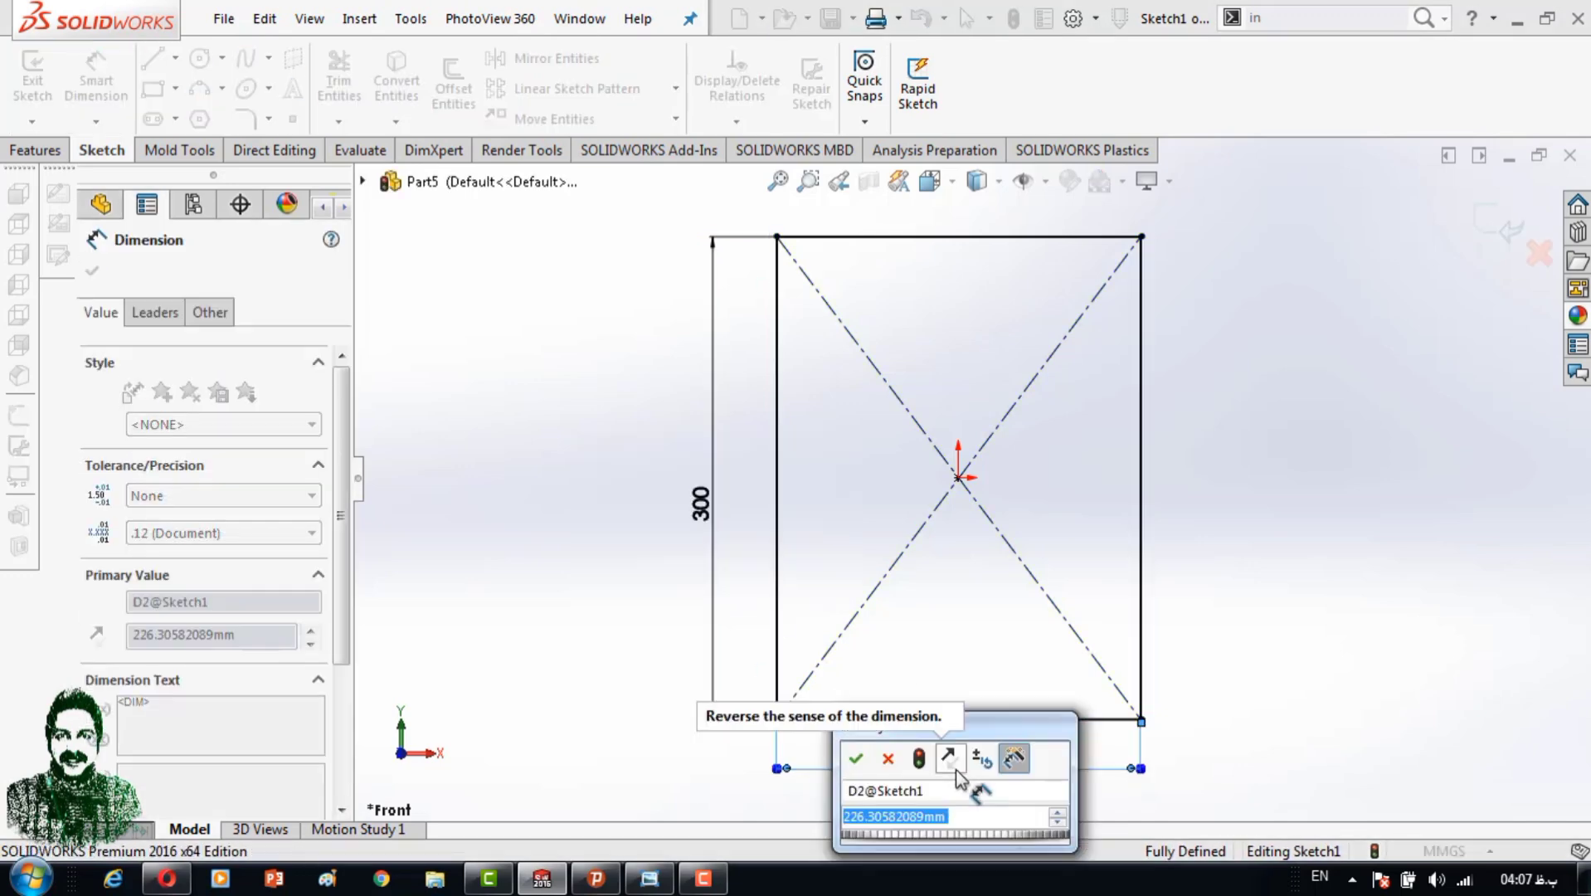
pyautogui.write('250')
pyautogui.press('Return')
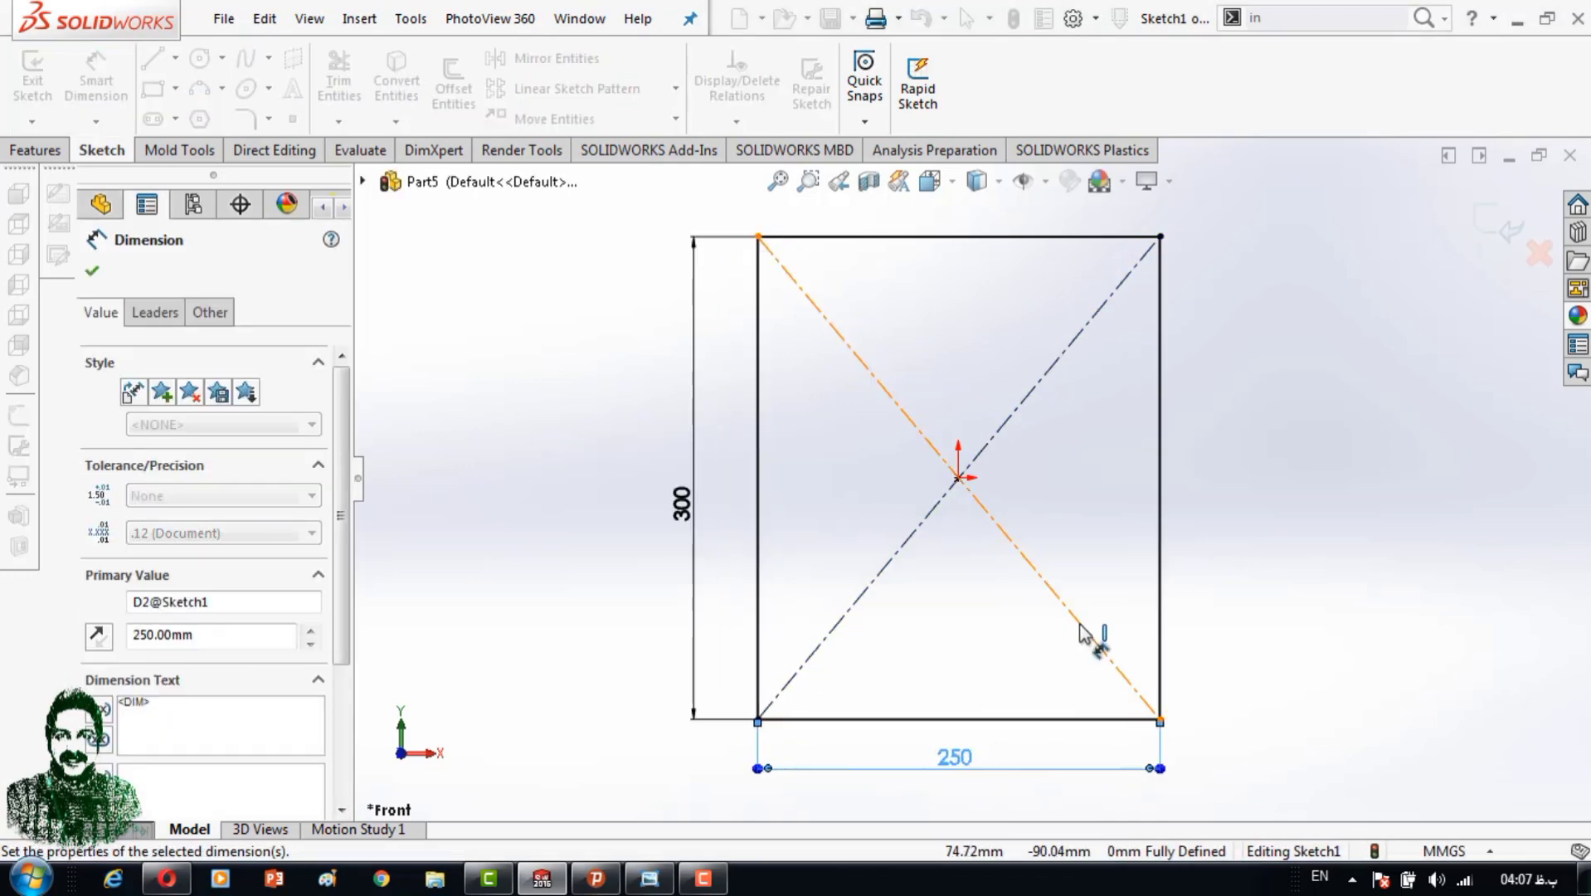
# Extrude the rectangle into a 40 mm thick plate as Boss-Extrude1.
pyautogui.moveTo(1093, 639); pyautogui.dragTo(807, 515, button='middle')
pyautogui.click(43, 83)
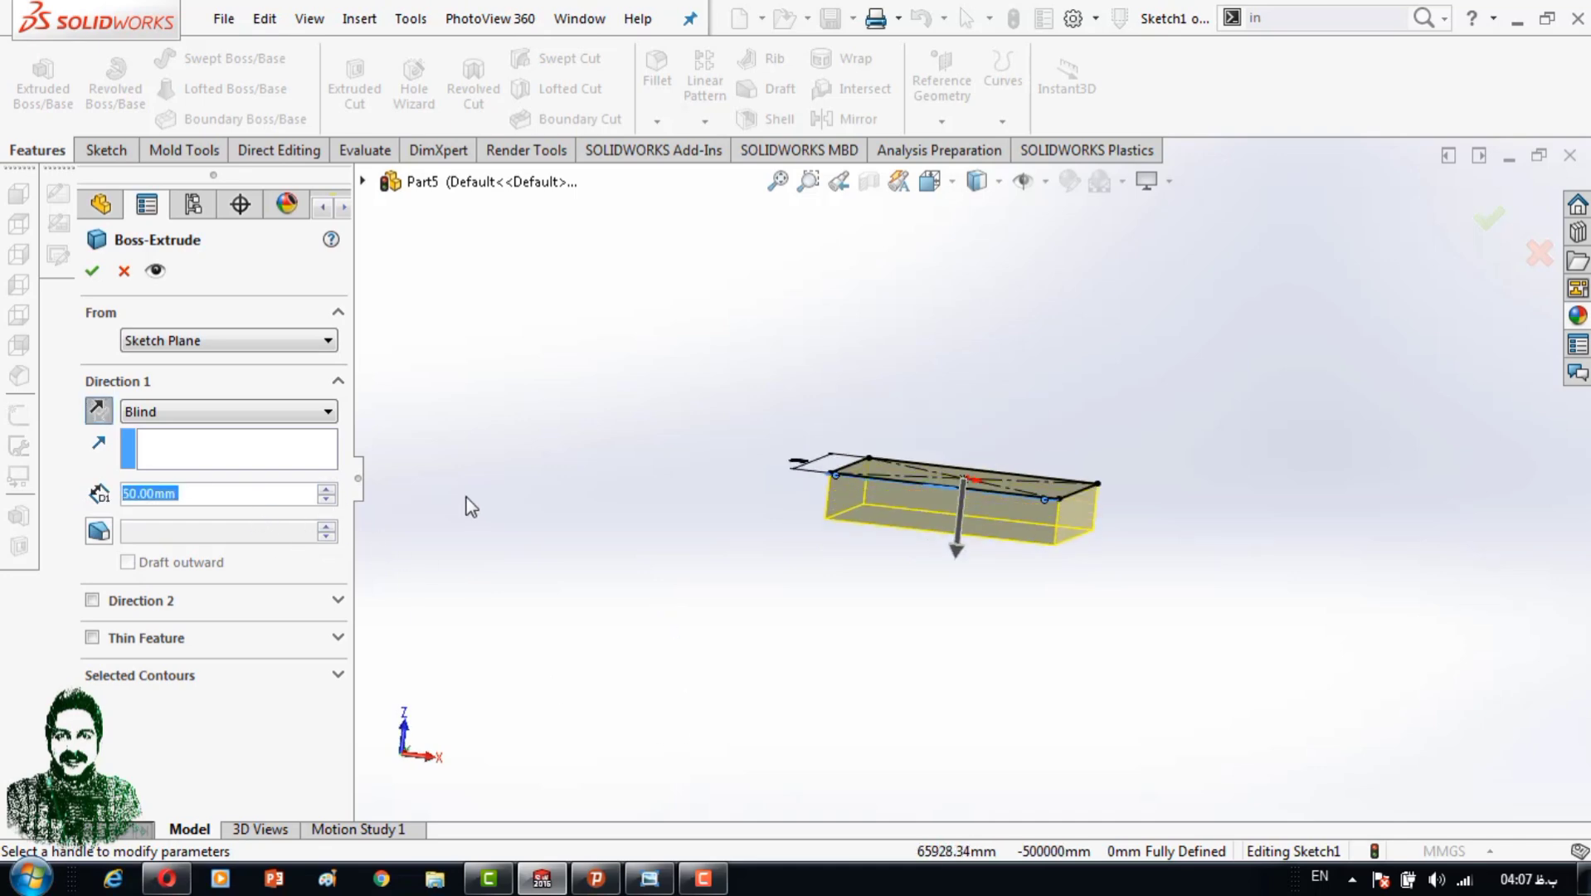
pyautogui.press('f')
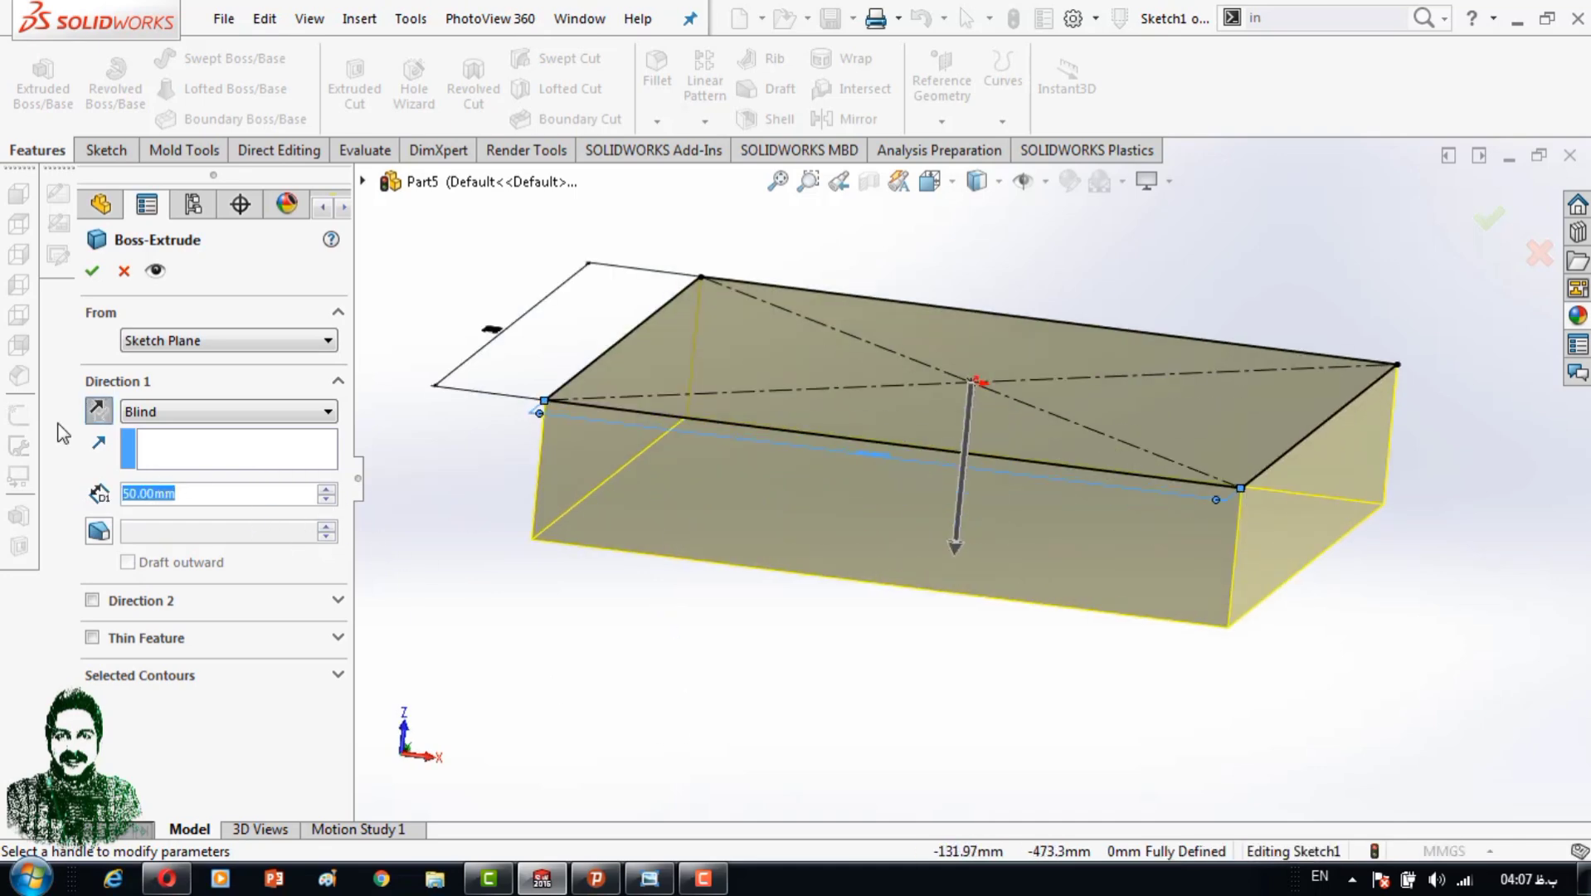
pyautogui.write('4')
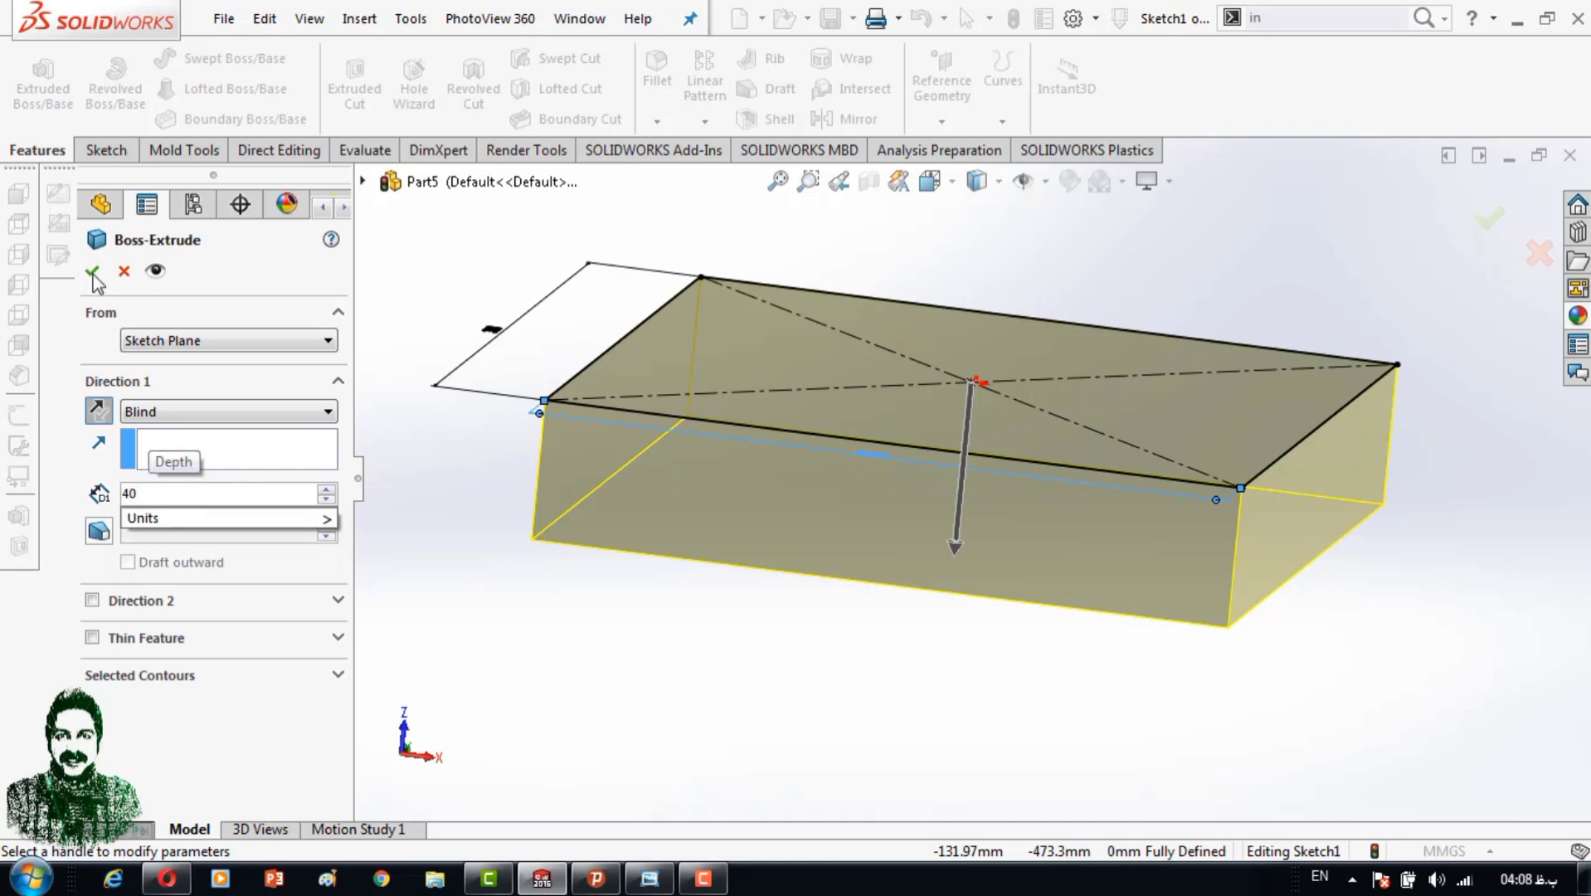
pyautogui.click(92, 271)
pyautogui.click(1012, 390)
# On the plate's front face, draw a vertical centerline from top edge to bottom edge.
pyautogui.hotkey('ctrl', '8')
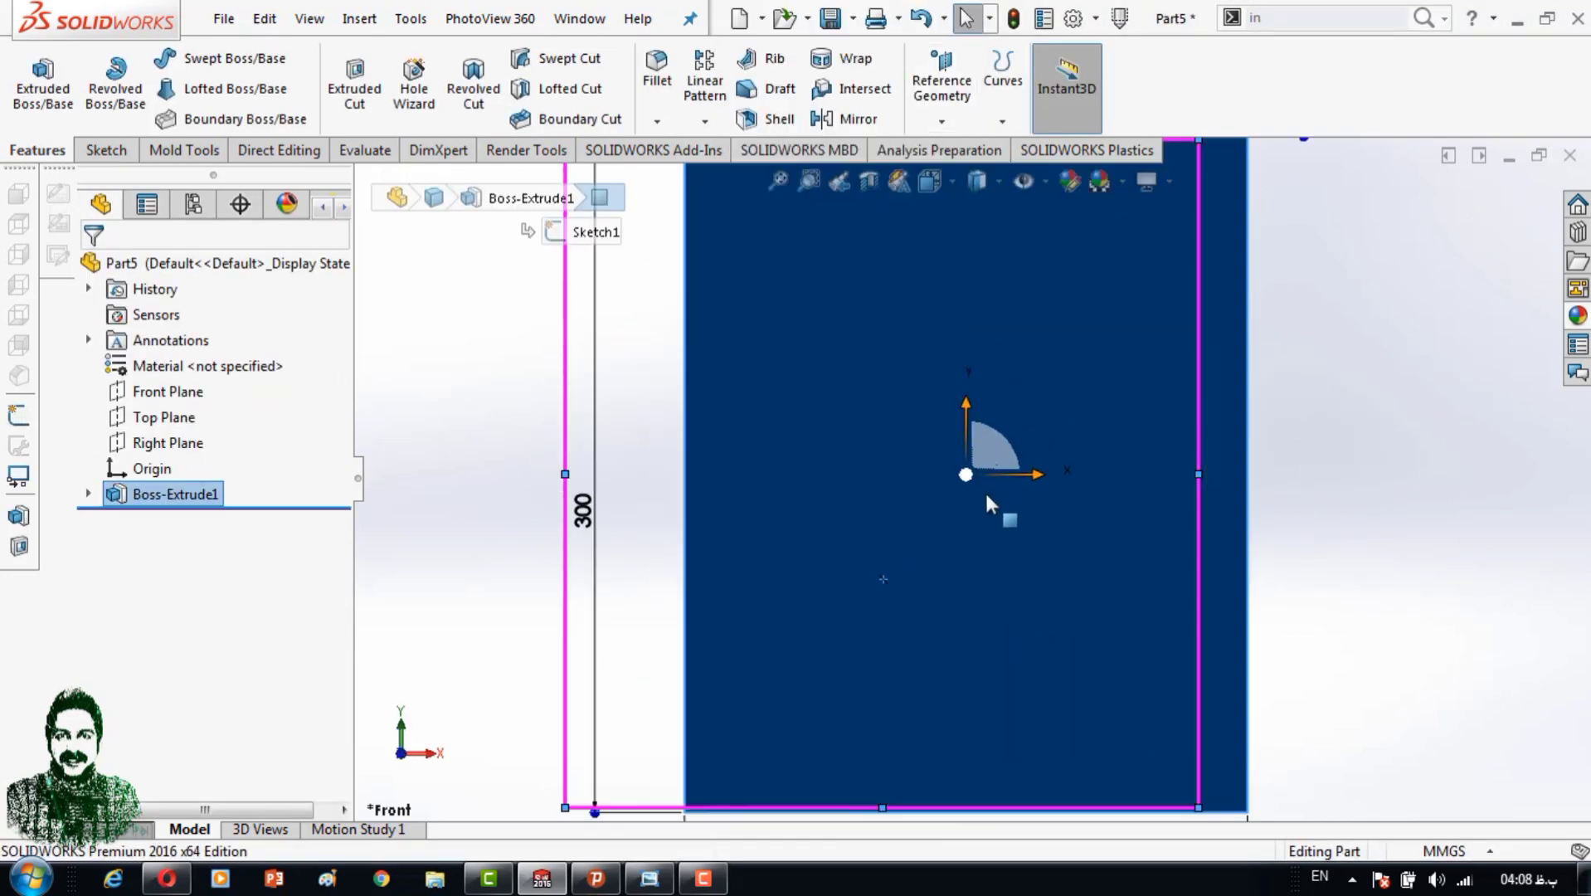
pyautogui.press('l')
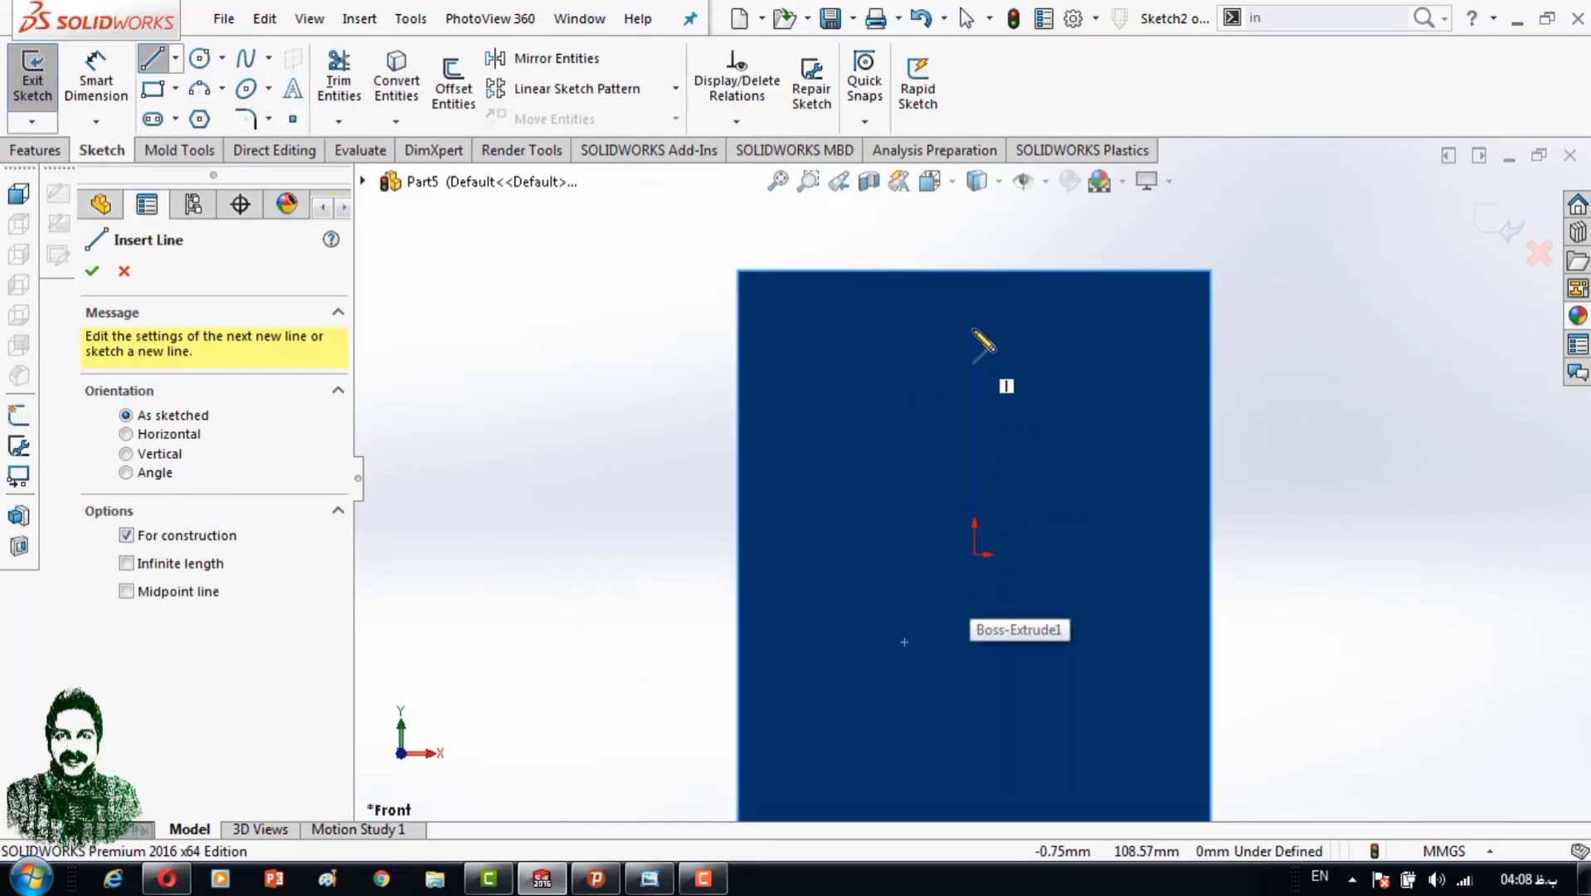
pyautogui.click(973, 270)
pyautogui.scroll(2, 974, 477)
pyautogui.click(973, 727)
pyautogui.scroll(-3, 932, 546)
# Sketch four circles, two on each side of the centerline.
pyautogui.press('c')
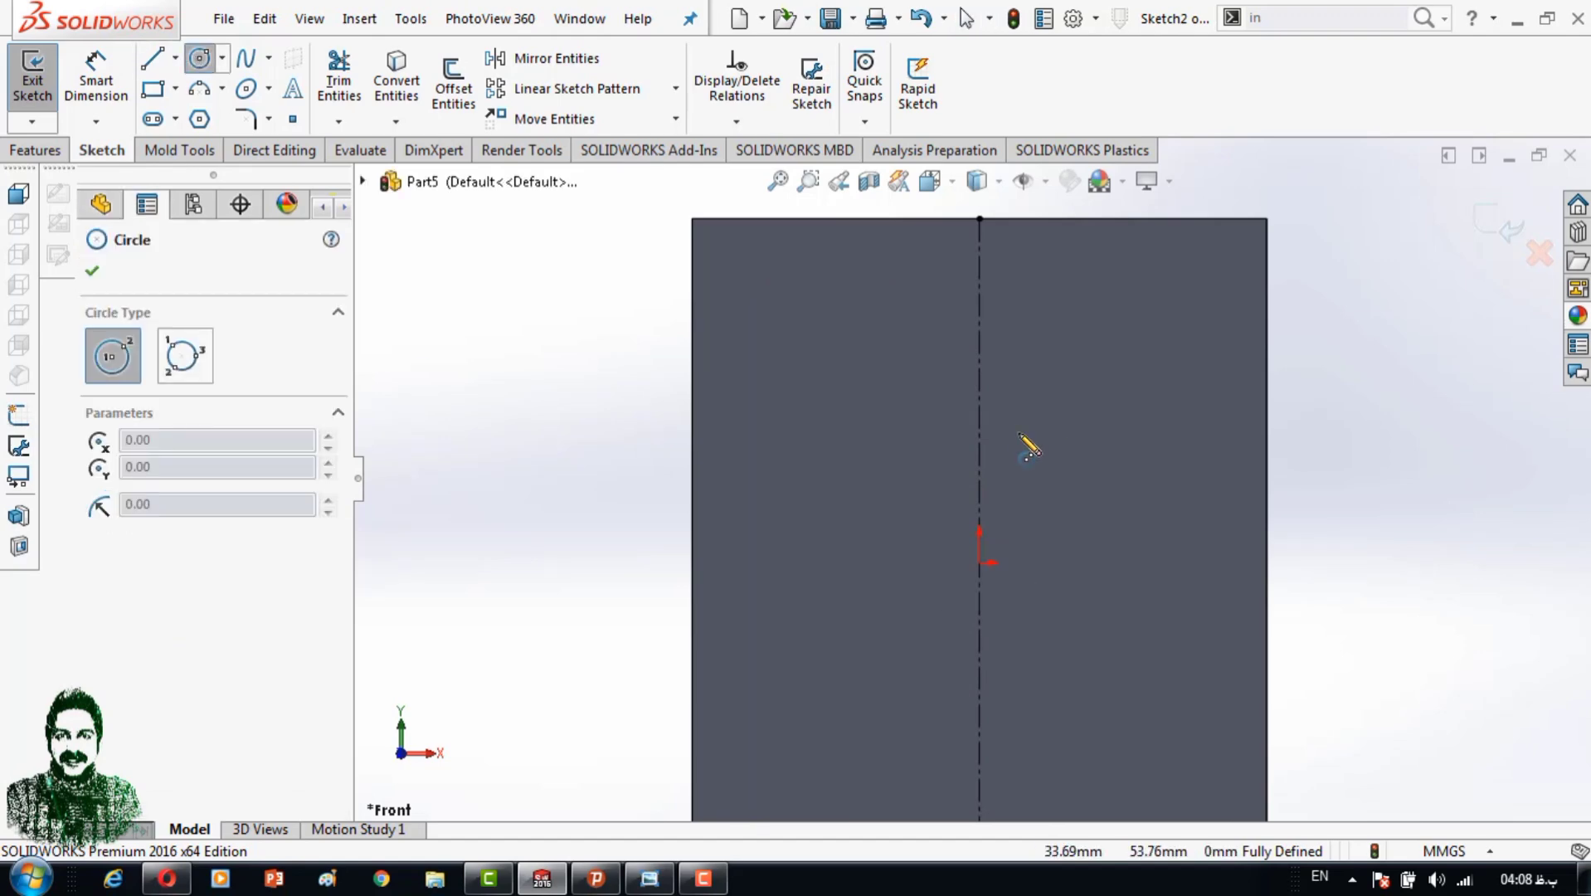
pyautogui.click(847, 356)
pyautogui.click(911, 291)
pyautogui.scroll(2, 954, 590)
pyautogui.click(915, 633)
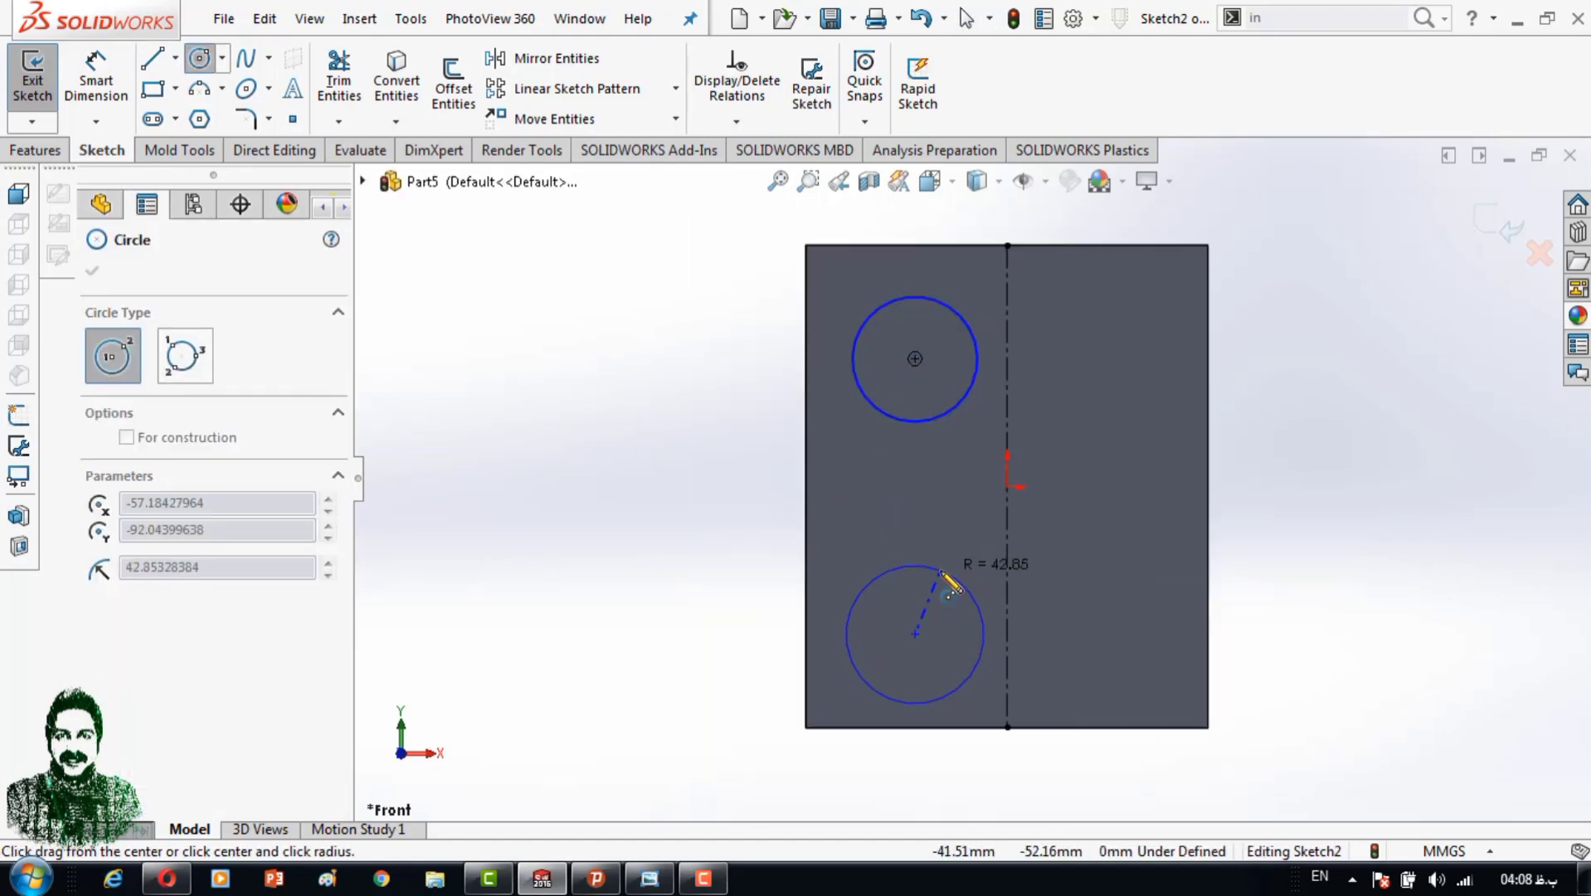
pyautogui.click(963, 585)
pyautogui.click(1124, 358)
pyautogui.click(1161, 306)
pyautogui.click(1124, 633)
pyautogui.click(1049, 636)
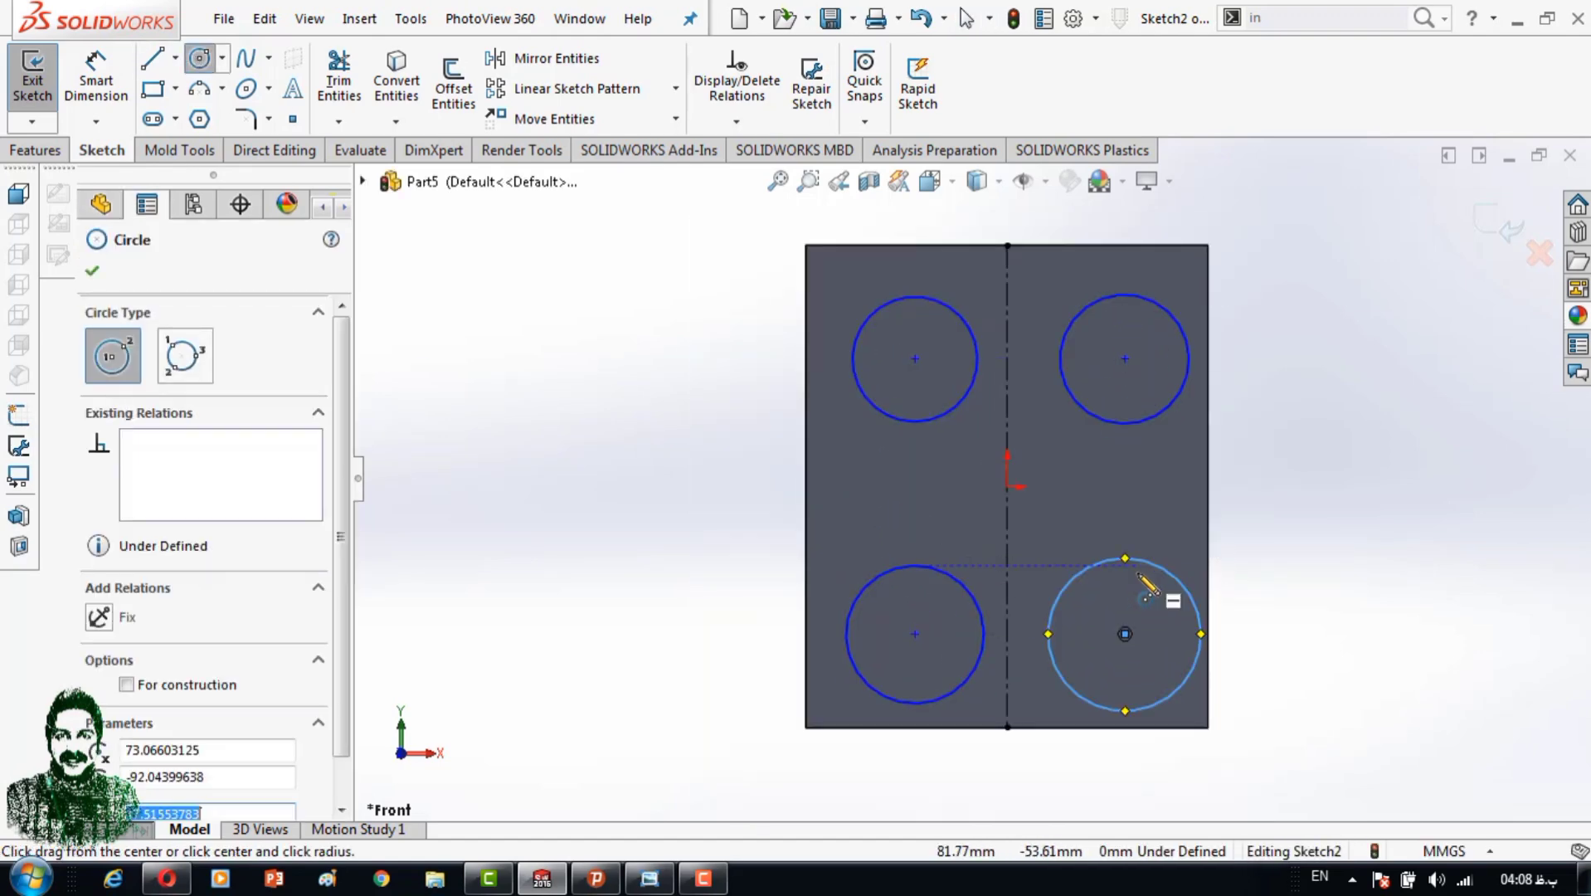
pyautogui.press('Escape')
# Select the four circles and dimension the top-left circle's diameter to Ø49.
pyautogui.keyDown('ctrl'); pyautogui.click(1182, 390); pyautogui.keyUp('ctrl')
pyautogui.keyDown('ctrl'); pyautogui.click(976, 374); pyautogui.keyUp('ctrl')
pyautogui.keyDown('ctrl'); pyautogui.click(920, 565); pyautogui.keyUp('ctrl')
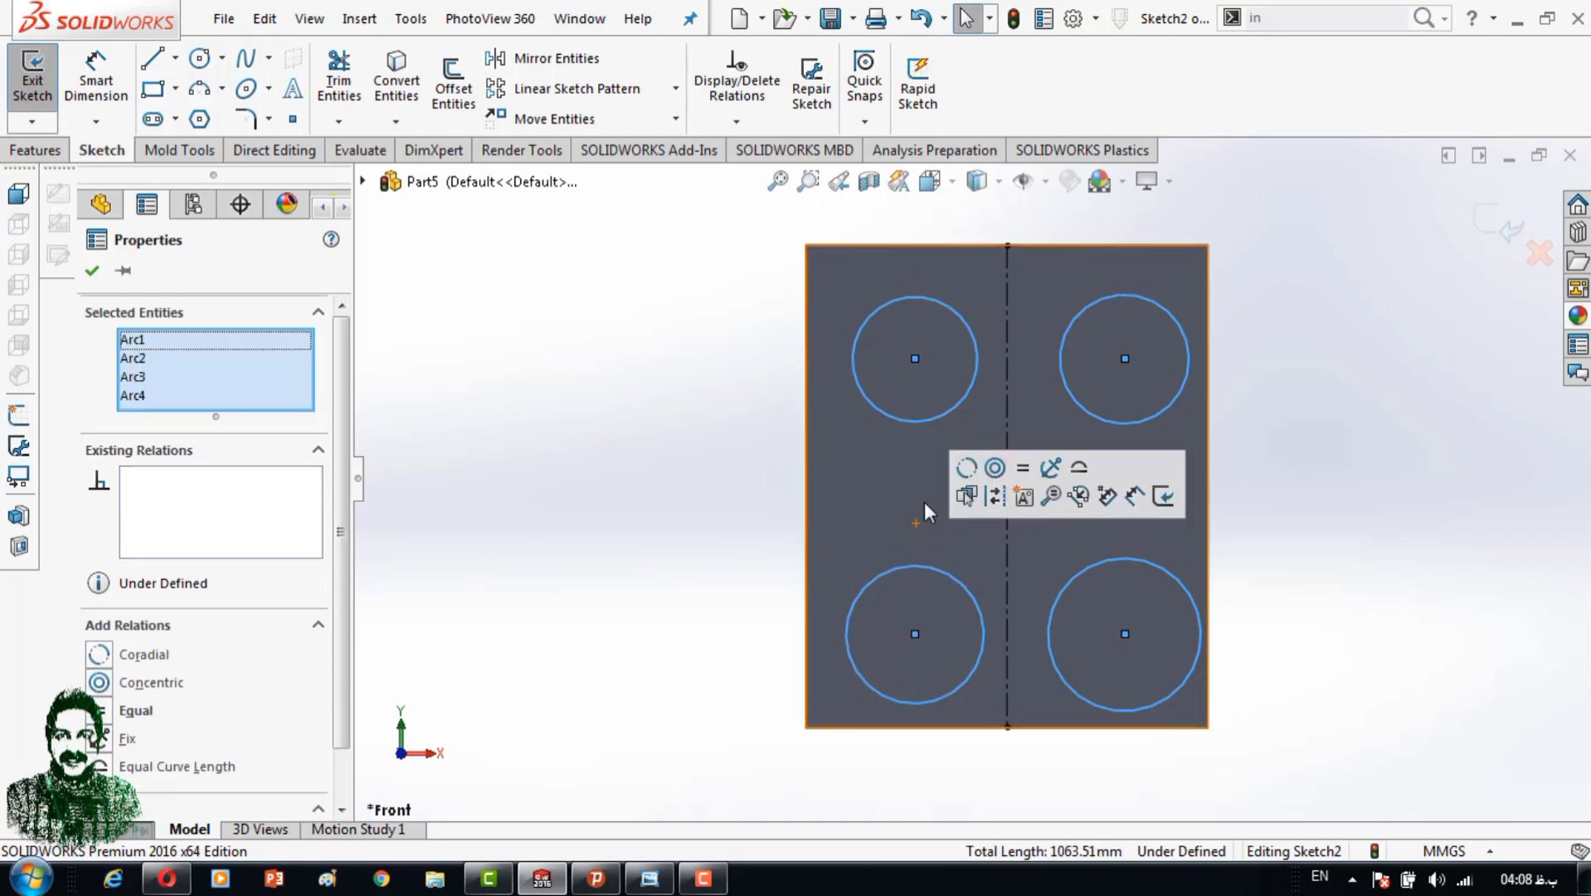
pyautogui.press('Escape')
pyautogui.click(860, 399)
pyautogui.click(773, 479)
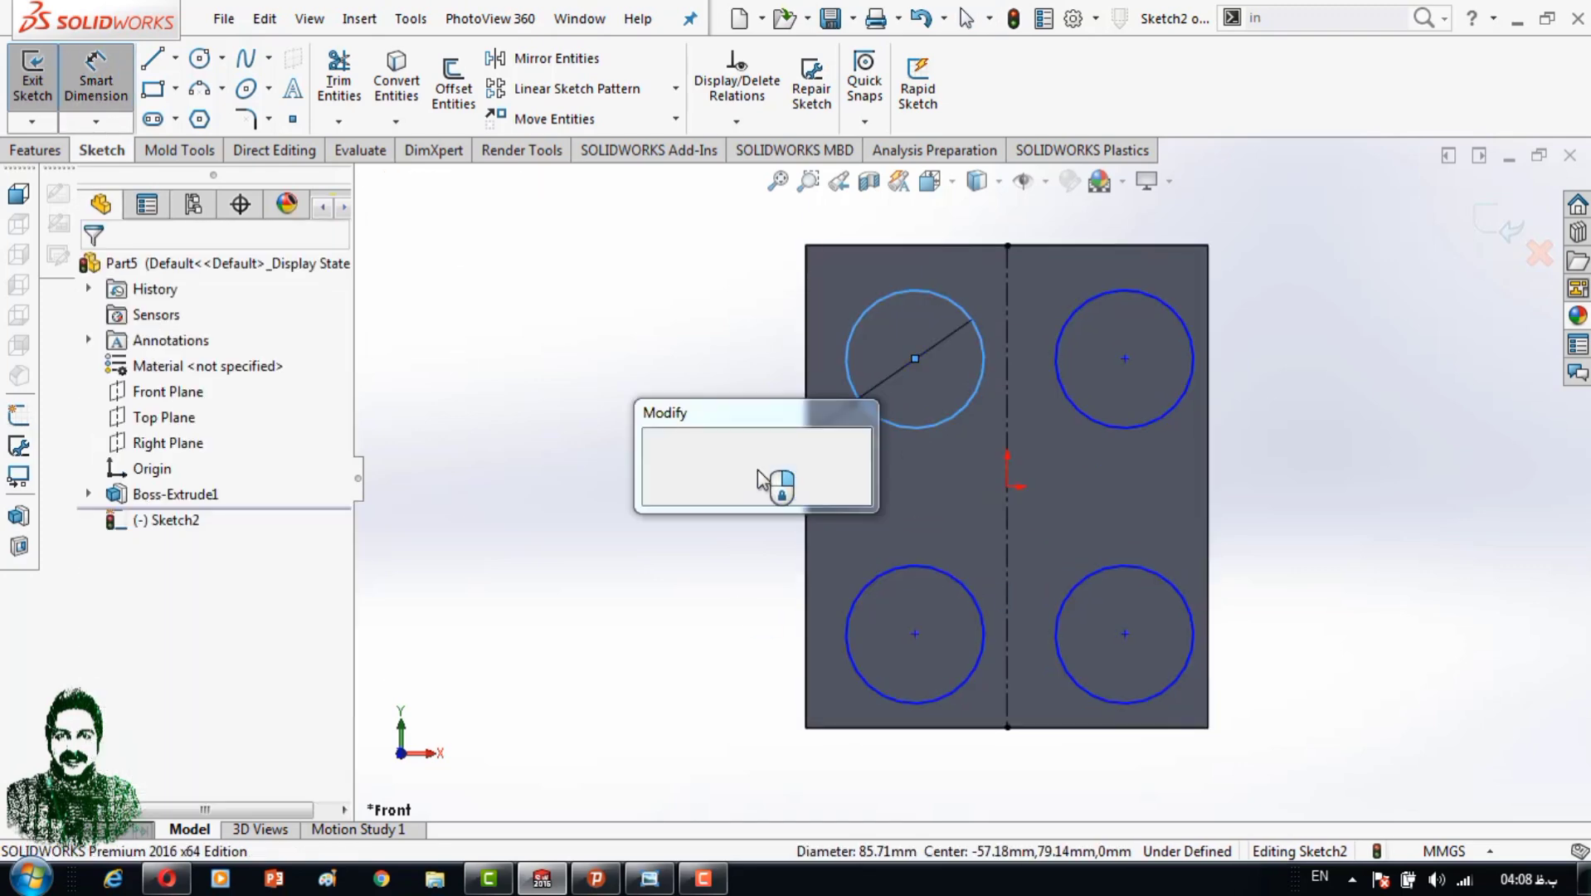
pyautogui.write('4')
pyautogui.press('Return')
# Dimension the two upper circle centres 40 mm from the centerline.
pyautogui.click(823, 311)
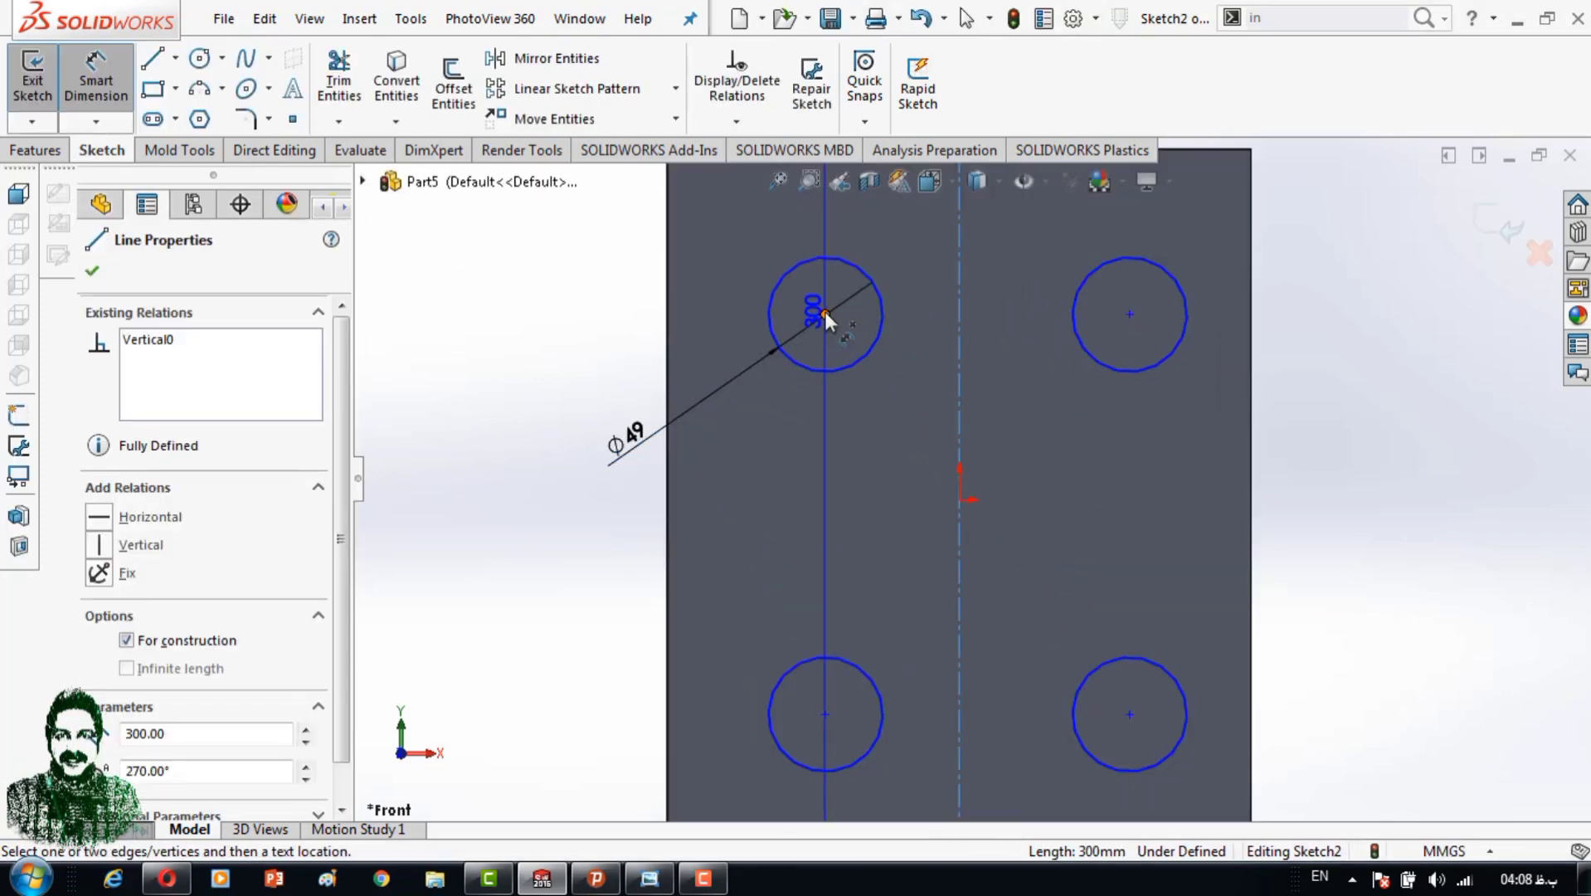
pyautogui.click(959, 390)
pyautogui.click(901, 422)
pyautogui.write('40')
pyautogui.press('Return')
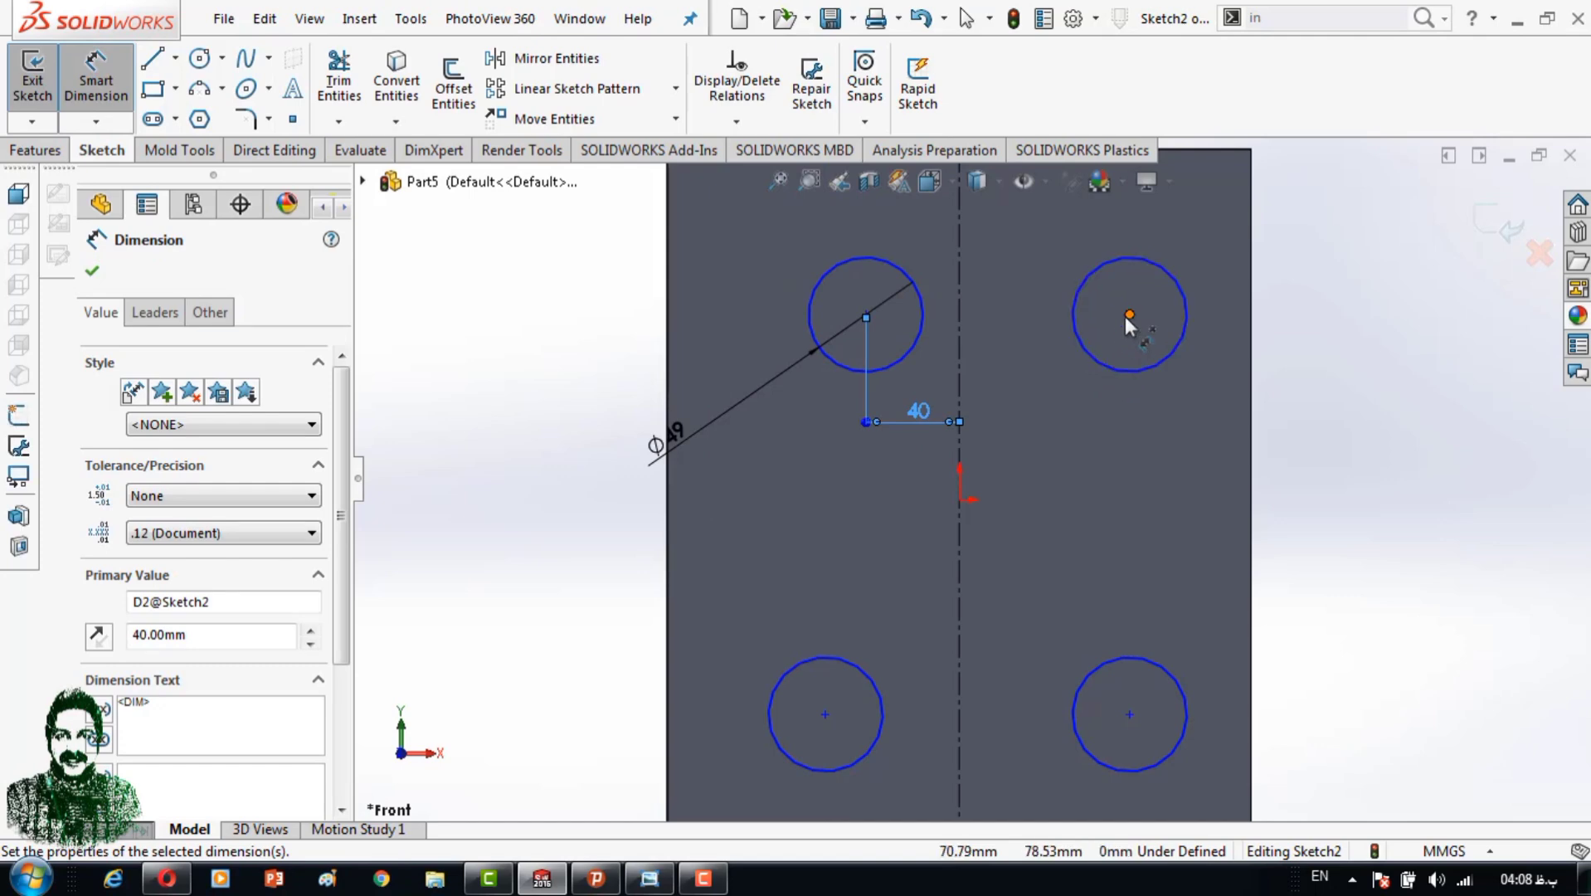
pyautogui.click(1129, 315)
pyautogui.click(959, 357)
pyautogui.write('40')
pyautogui.press('Return')
# Dimension the two lower circle centres 40 mm from the centerline.
pyautogui.click(1128, 712)
pyautogui.click(959, 630)
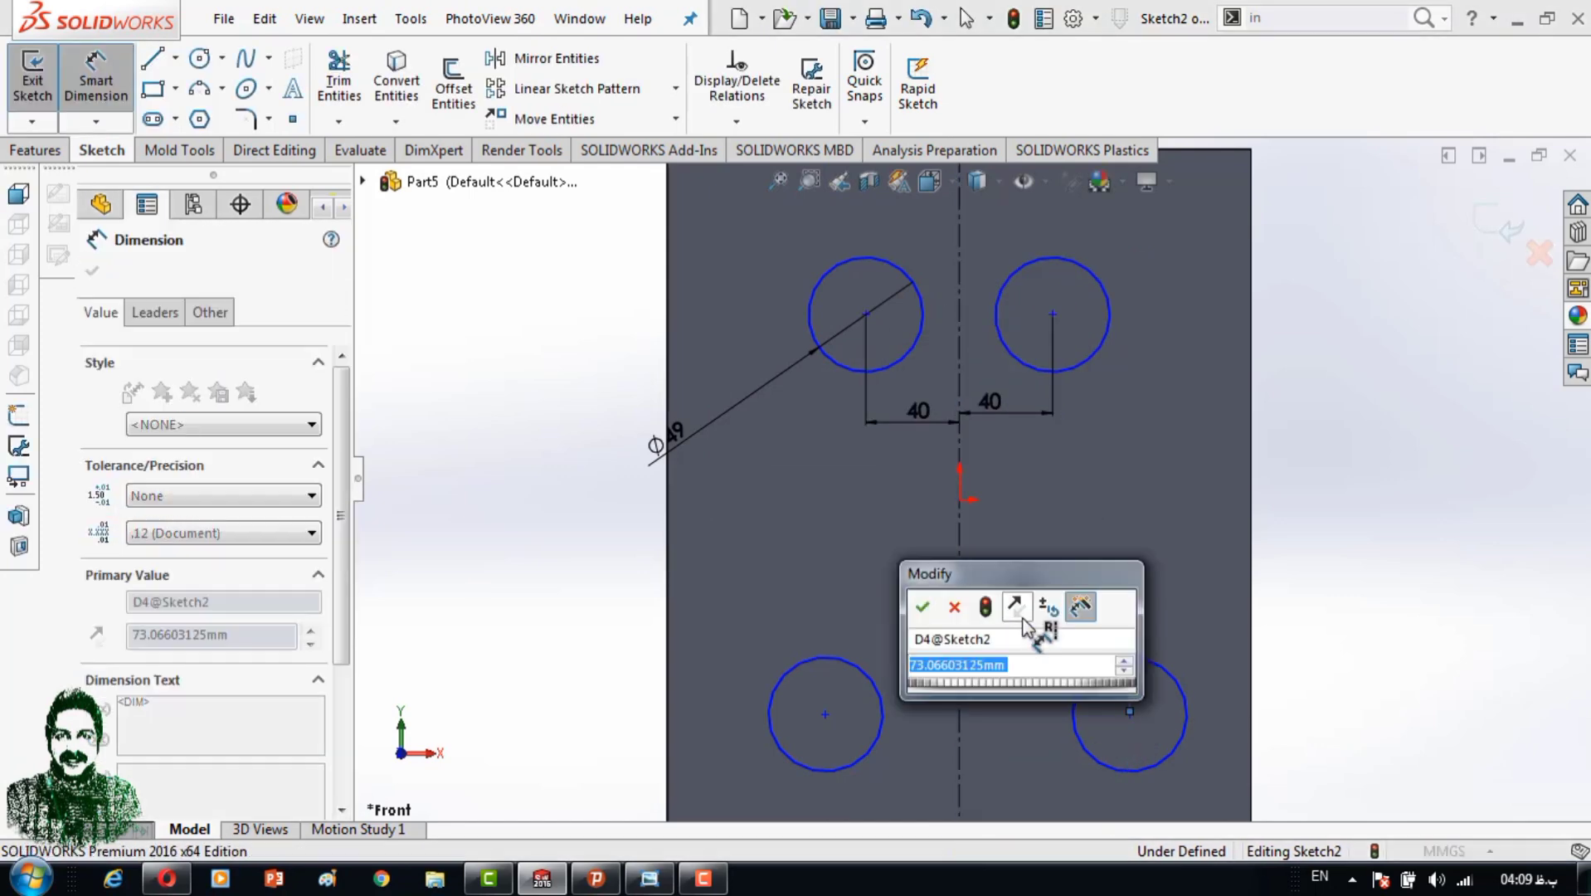
pyautogui.write('40')
pyautogui.press('Return')
pyautogui.click(823, 713)
pyautogui.click(909, 603)
pyautogui.write('40')
pyautogui.press('Return')
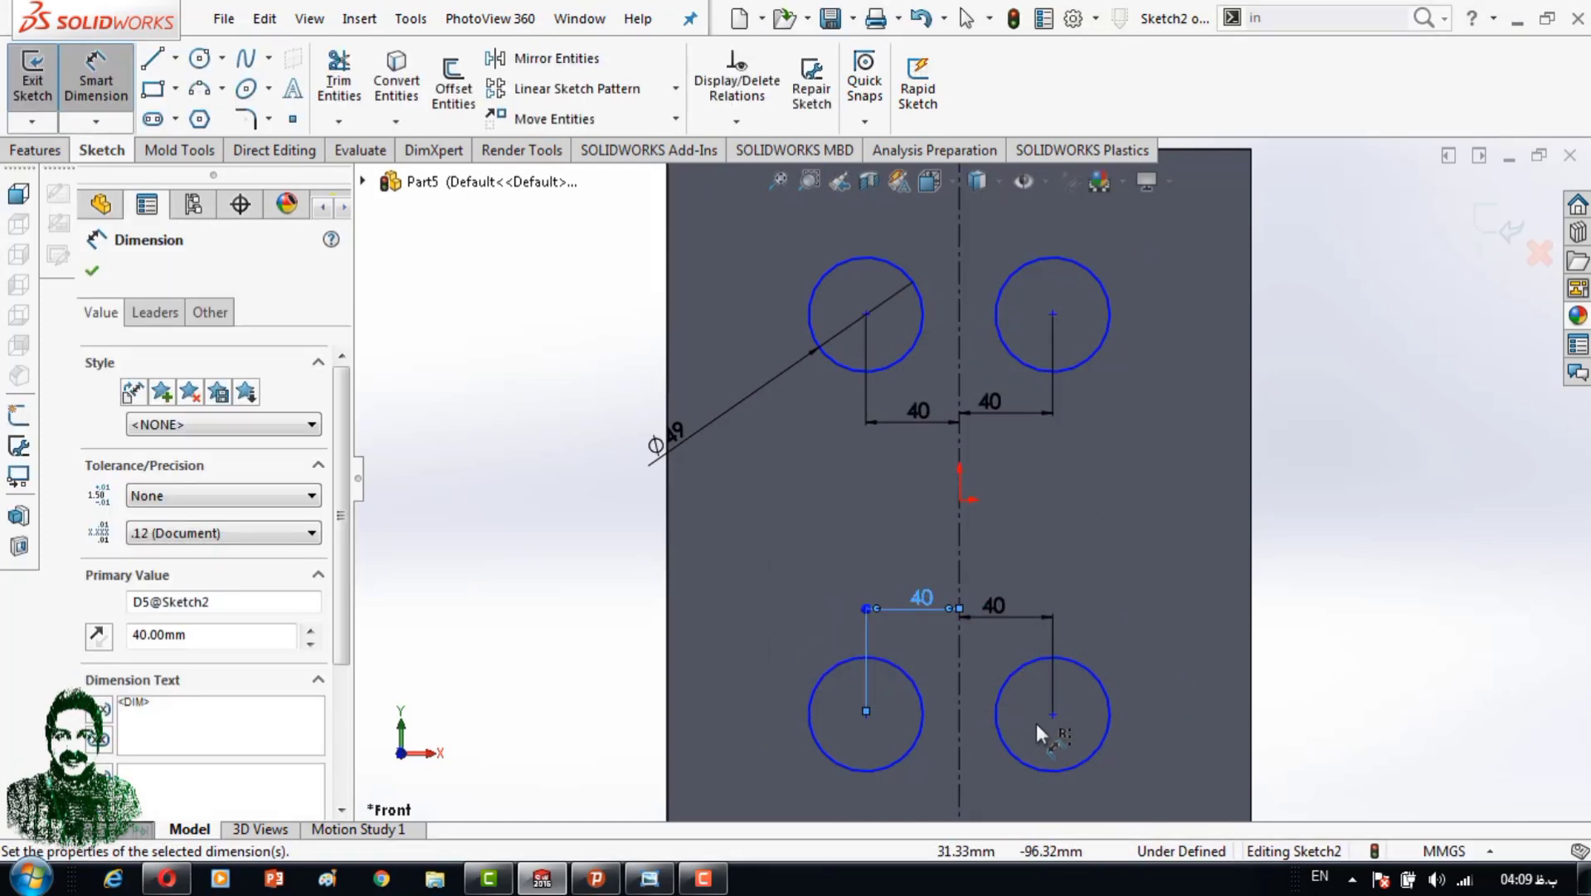
# Dimension the two lower circle centres 70 mm below the sketch origin.
pyautogui.click(1049, 715)
pyautogui.click(961, 498)
pyautogui.click(1149, 580)
pyautogui.write('7')
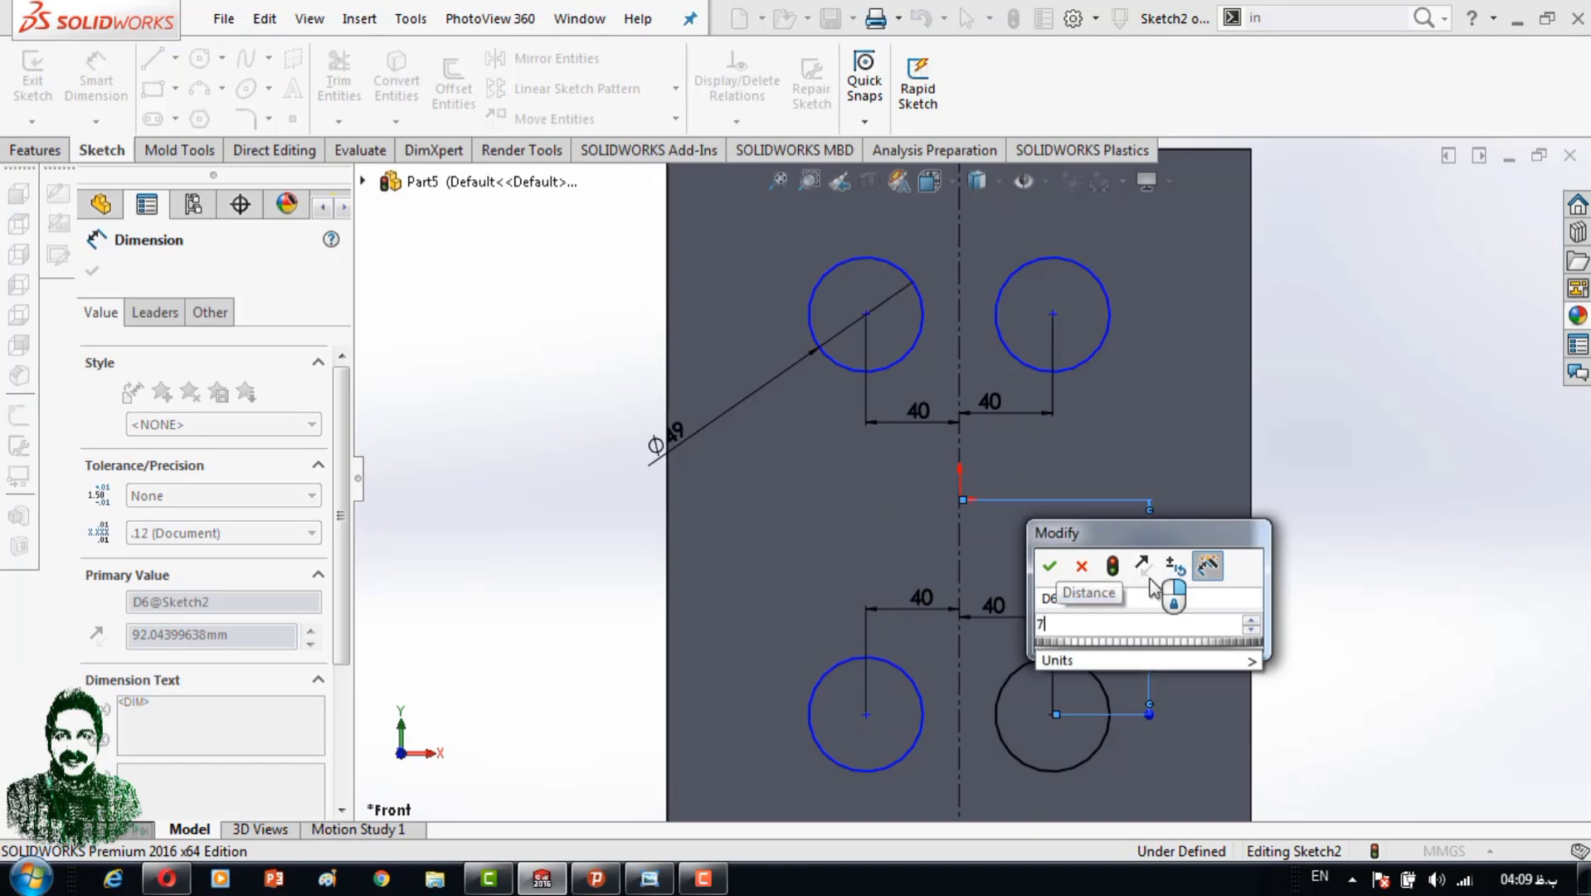
pyautogui.write('-0')
pyautogui.press('Return')
pyautogui.click(958, 498)
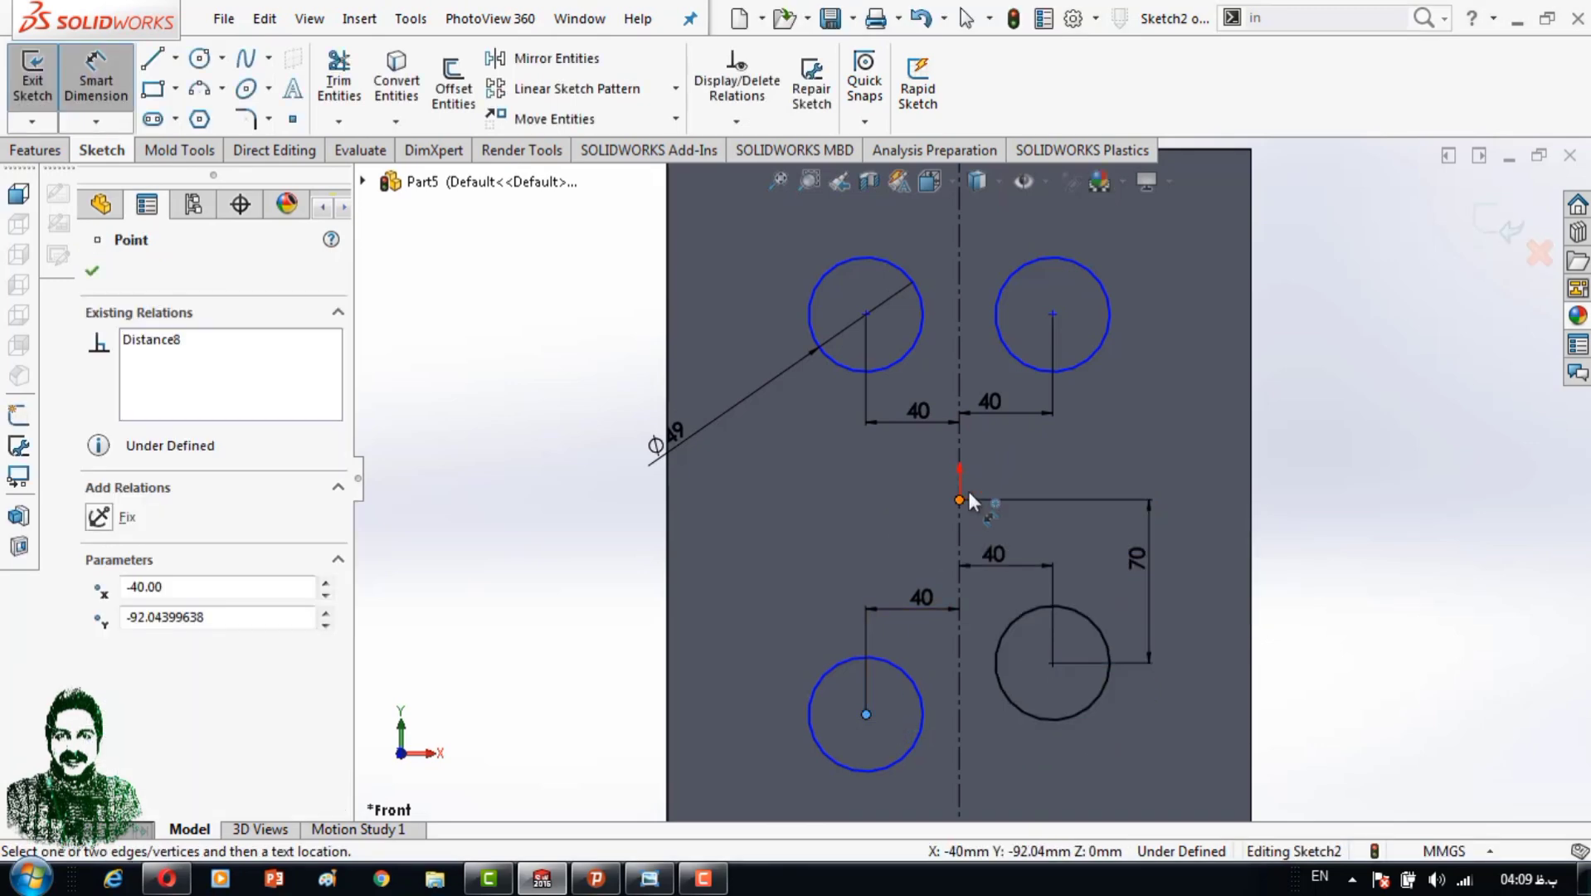
pyautogui.click(863, 713)
pyautogui.click(777, 581)
pyautogui.write('70')
pyautogui.press('Return')
# Dimension the two upper circle centres 70 mm above the origin, fully defining the sketch.
pyautogui.click(865, 313)
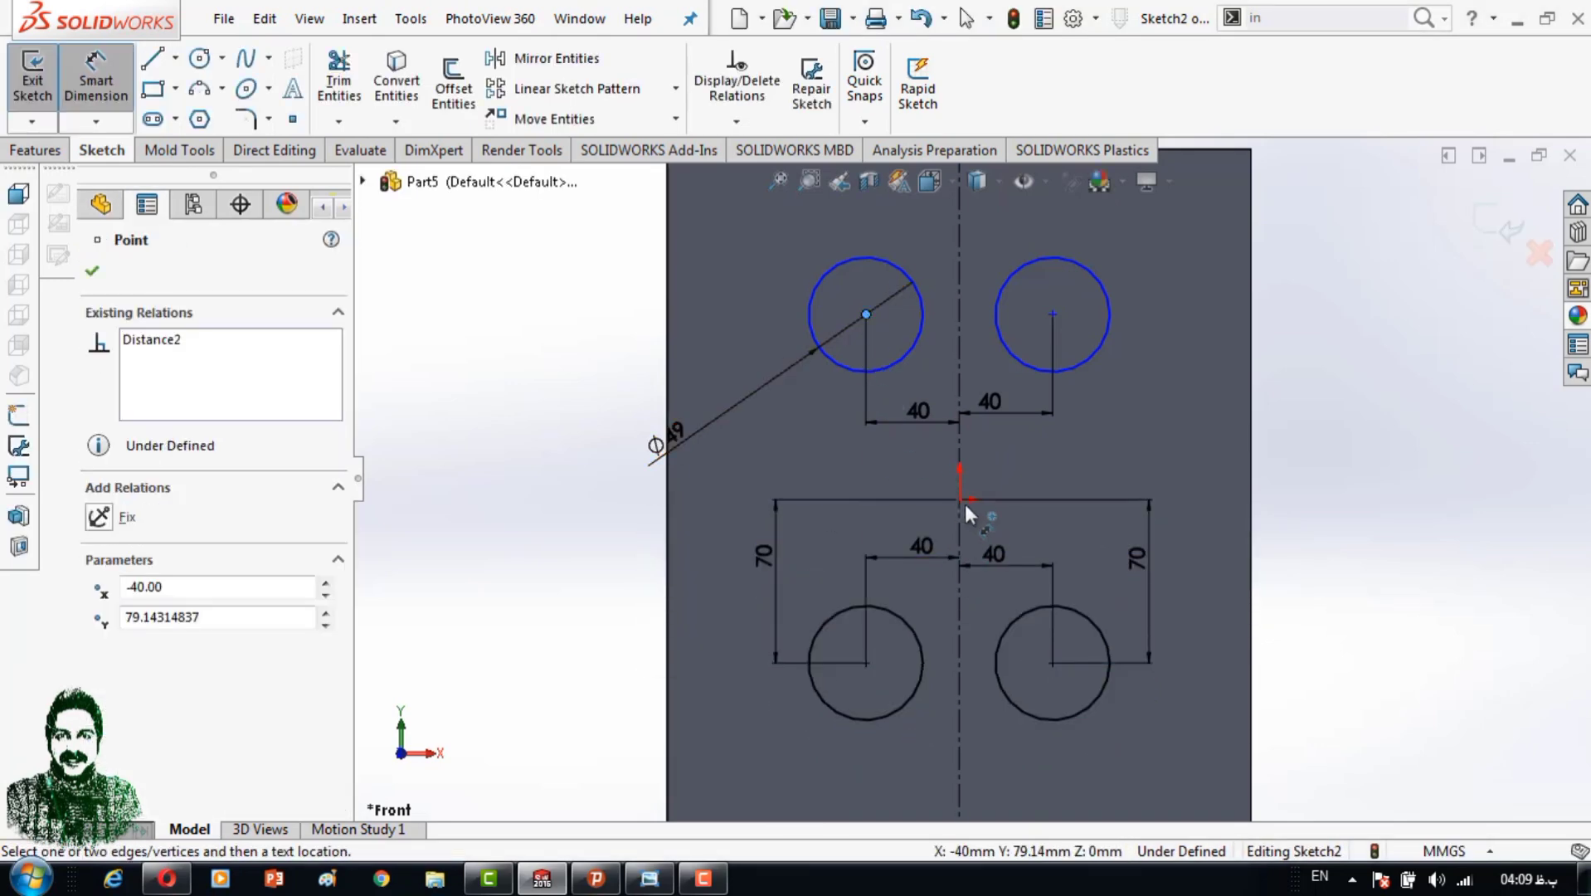
pyautogui.click(958, 499)
pyautogui.click(832, 452)
pyautogui.write('70')
pyautogui.press('Return')
pyautogui.click(957, 499)
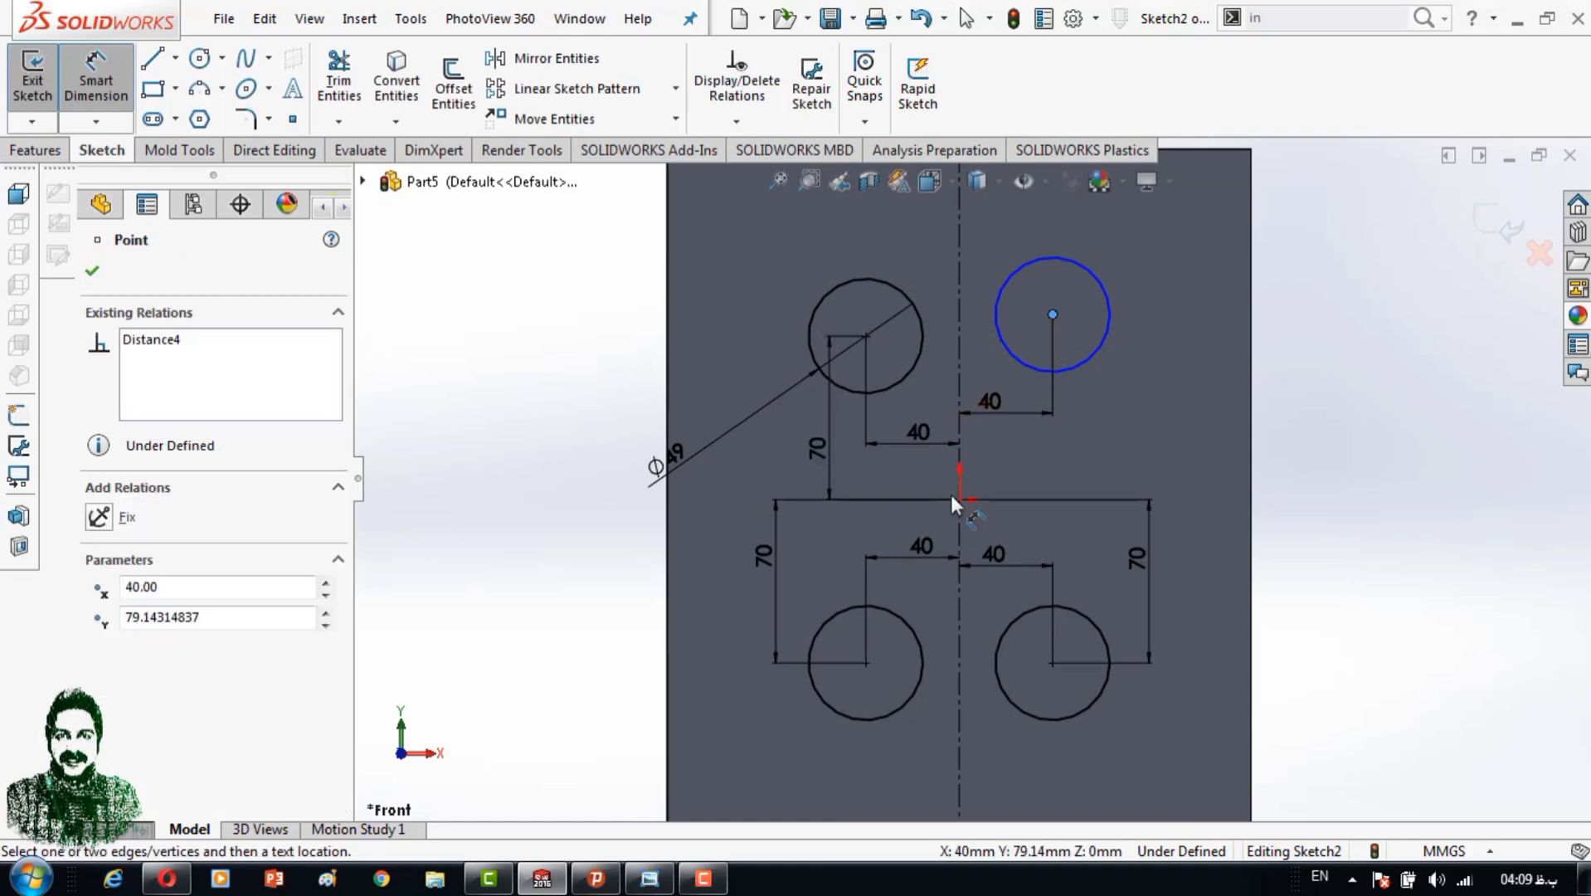
pyautogui.click(1053, 313)
pyautogui.click(1157, 435)
pyautogui.write('70')
pyautogui.press('Return')
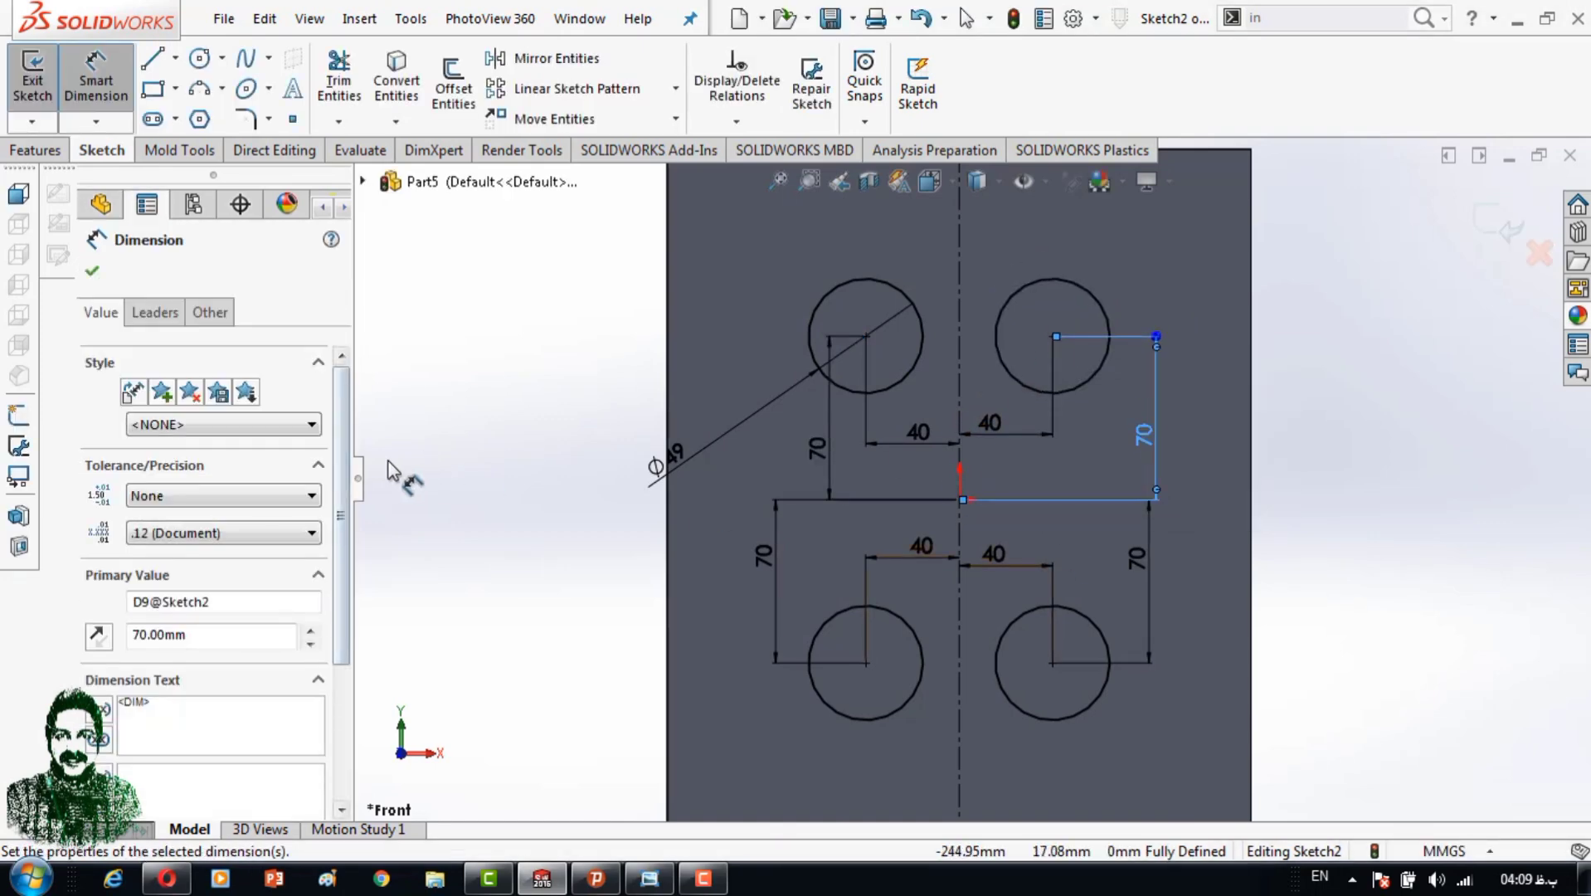
# Extruded-cut the four circles 15 mm deep into the plate.
pyautogui.moveTo(401, 473); pyautogui.dragTo(464, 464, button='middle')
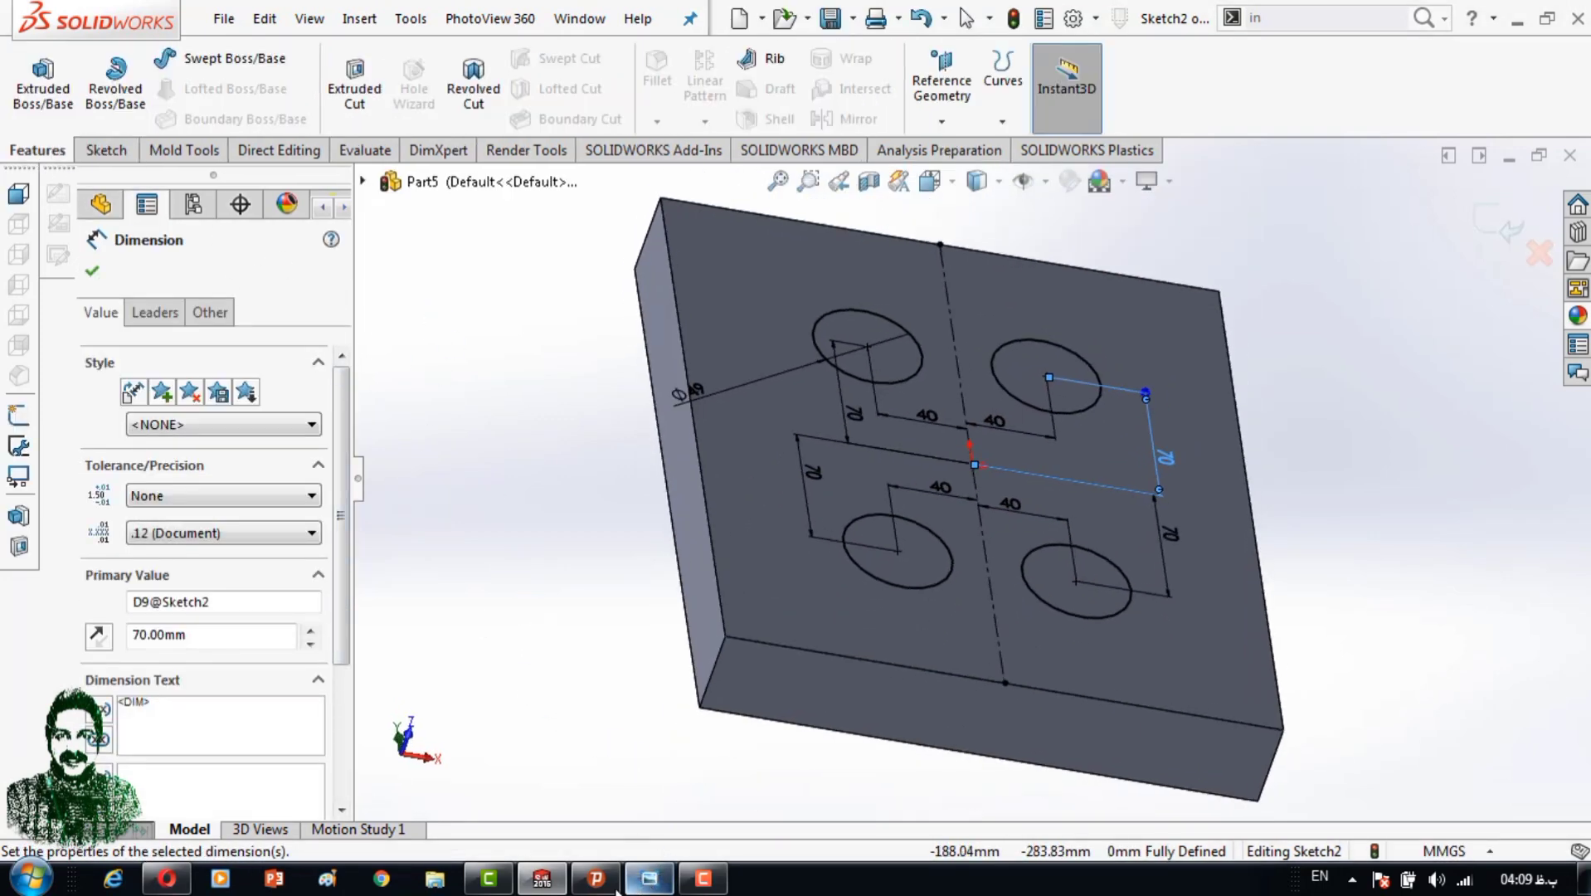
pyautogui.click(224, 18)
pyautogui.press('Escape')
pyautogui.press('Escape')
pyautogui.click(222, 18)
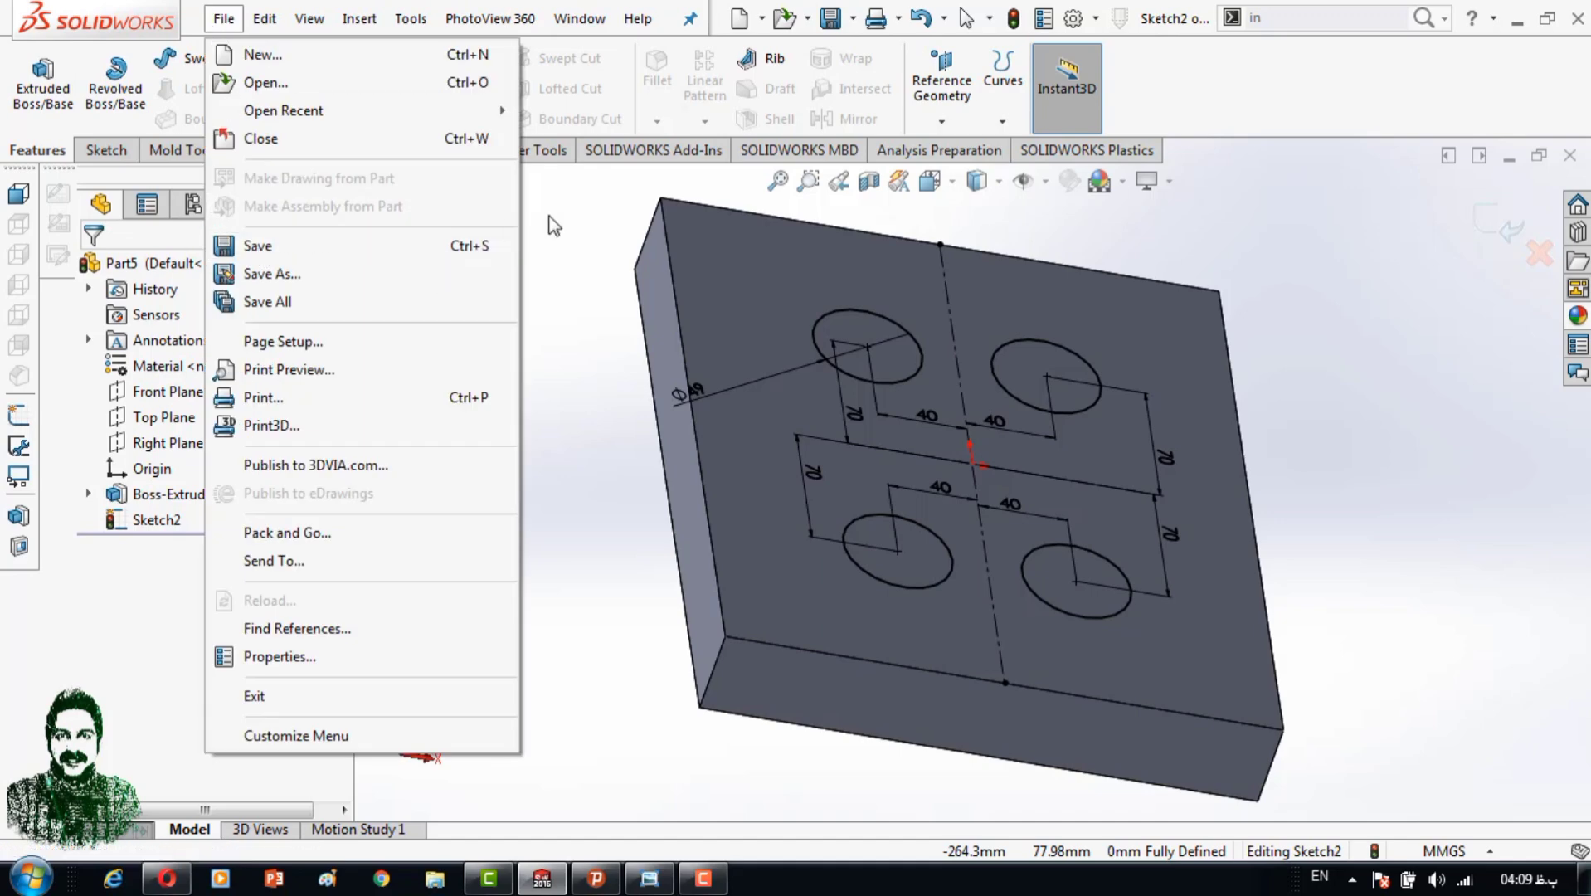
pyautogui.click(43, 83)
pyautogui.press('Escape')
pyautogui.click(354, 87)
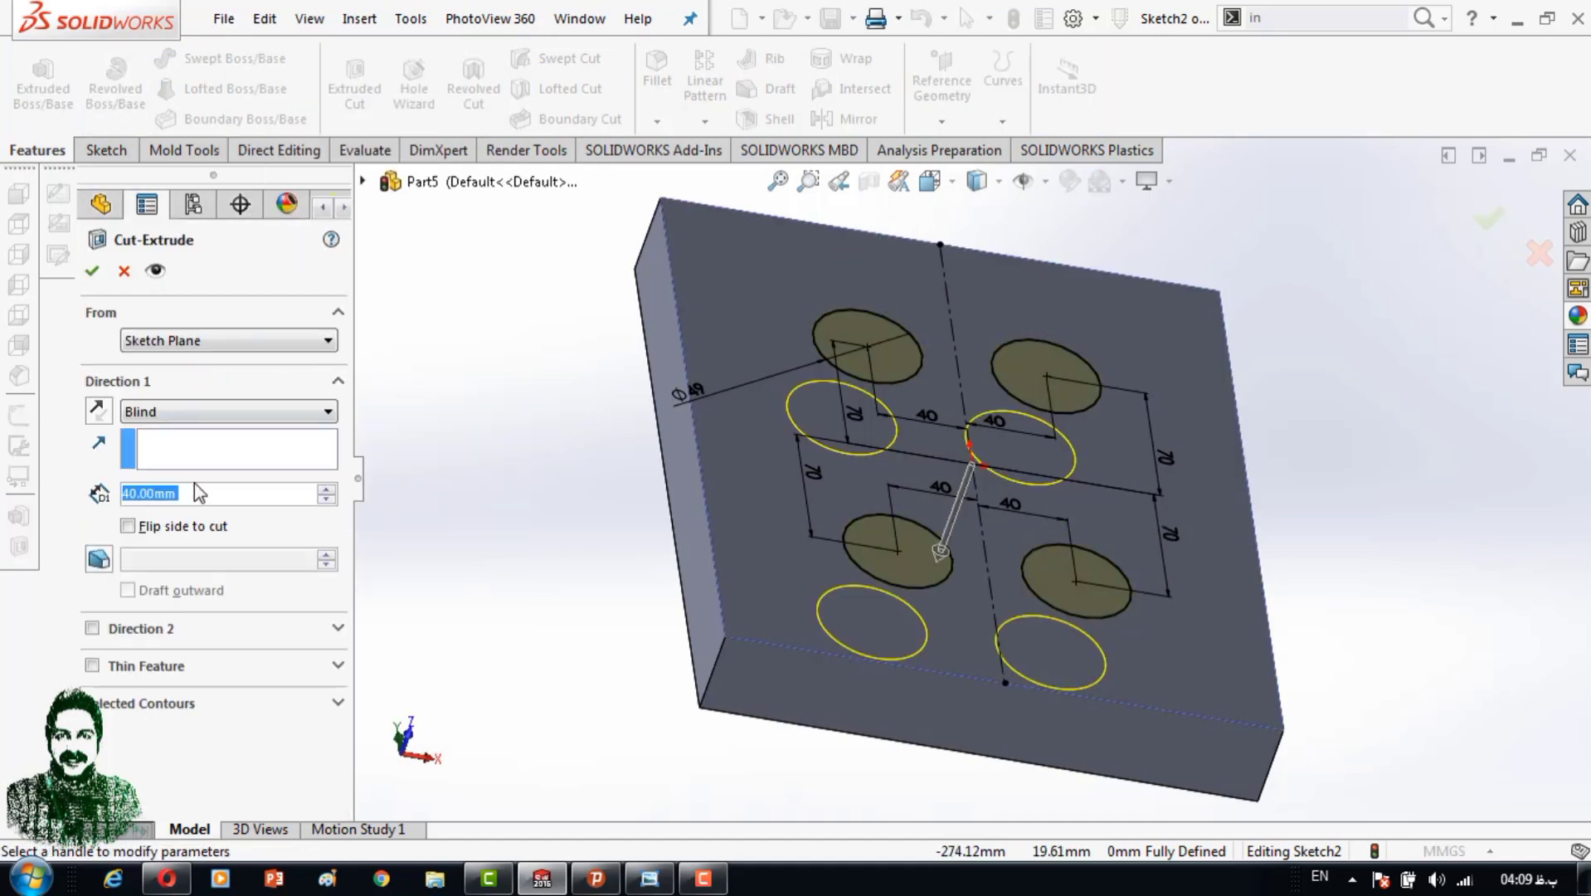
pyautogui.write('15')
pyautogui.press('Return')
pyautogui.click(100, 266)
pyautogui.click(223, 20)
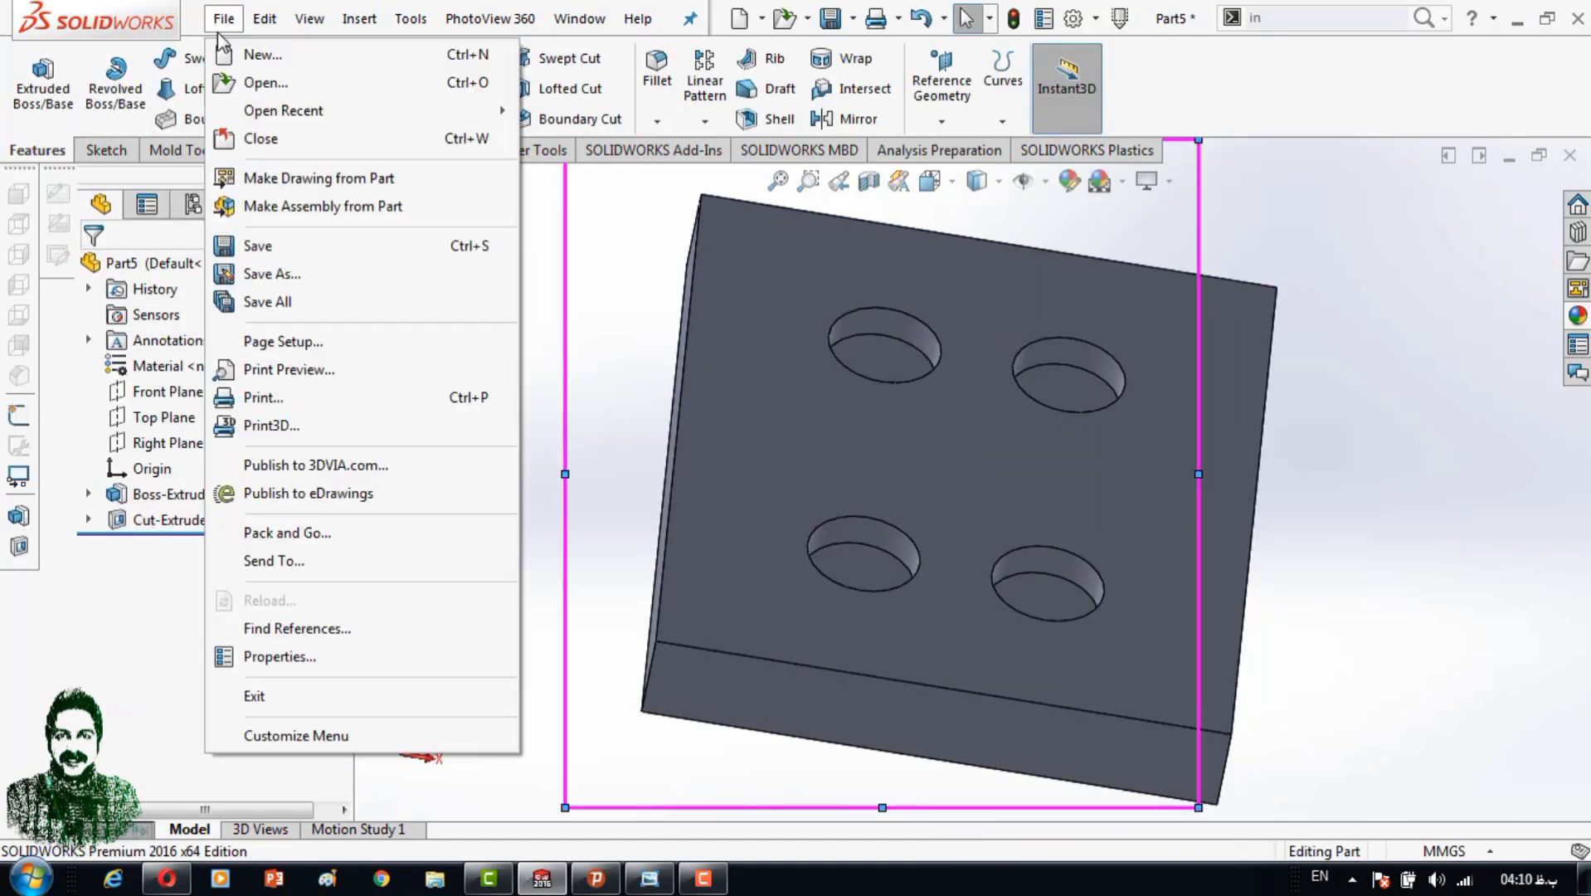
# Open N95part2 from the N95 folder and orbit it to a tilted view.
pyautogui.click(250, 88)
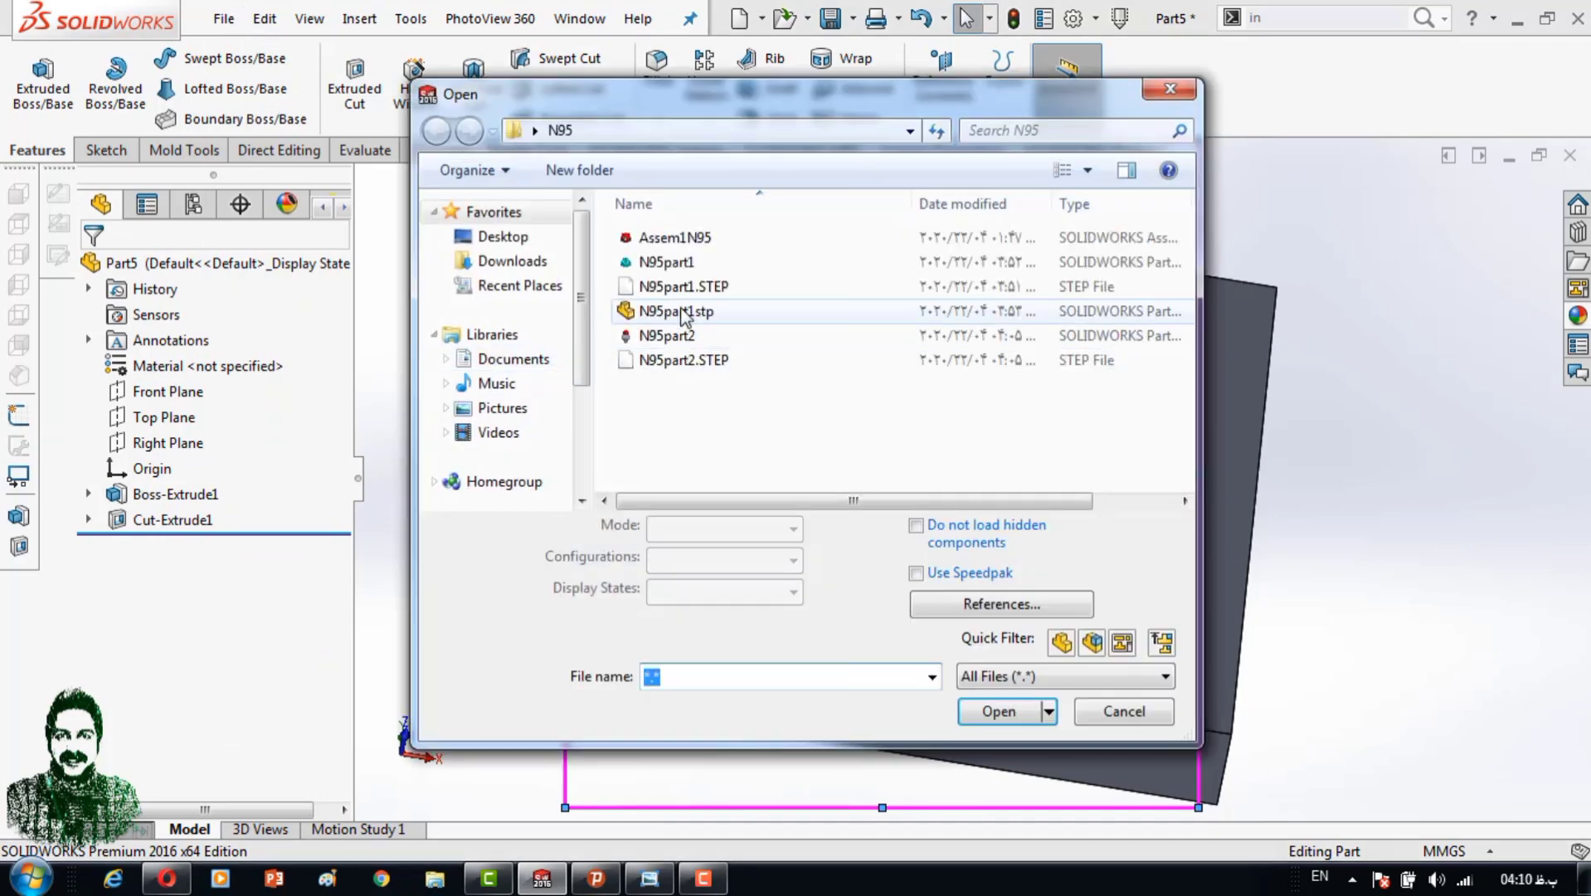
pyautogui.click(667, 335)
pyautogui.click(999, 710)
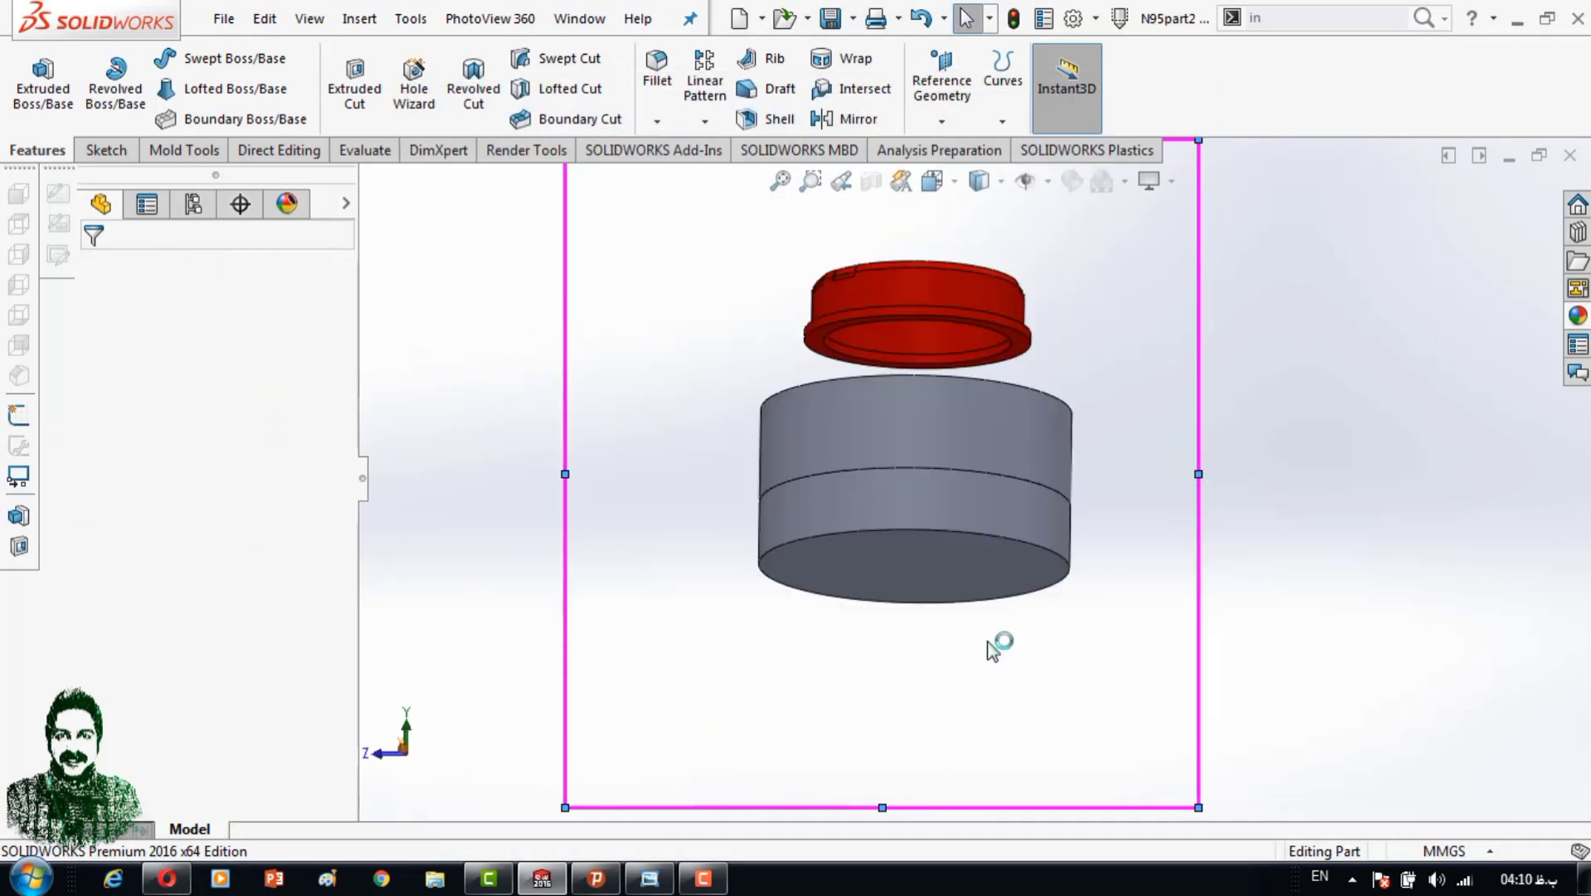
pyautogui.moveTo(1075, 480)
pyautogui.mouseDown(button='middle')
pyautogui.moveTo(973, 457)
pyautogui.moveTo(943, 551)
pyautogui.moveTo(901, 420)
pyautogui.mouseUp(button='middle')
pyautogui.click(945, 549)
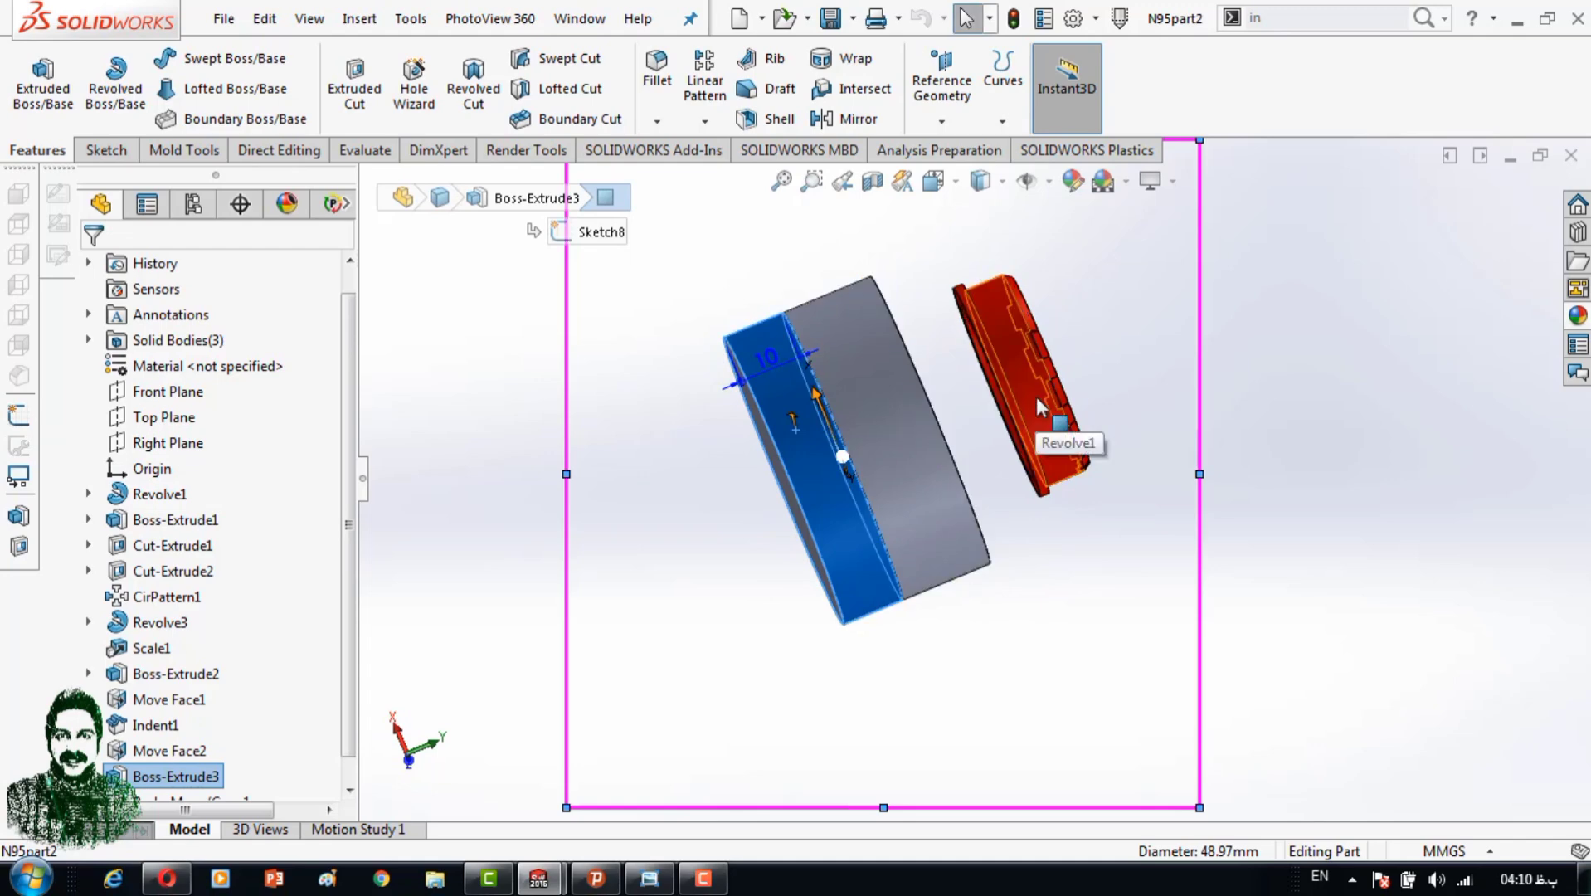
pyautogui.moveTo(1037, 397); pyautogui.dragTo(1037, 371, button='middle')
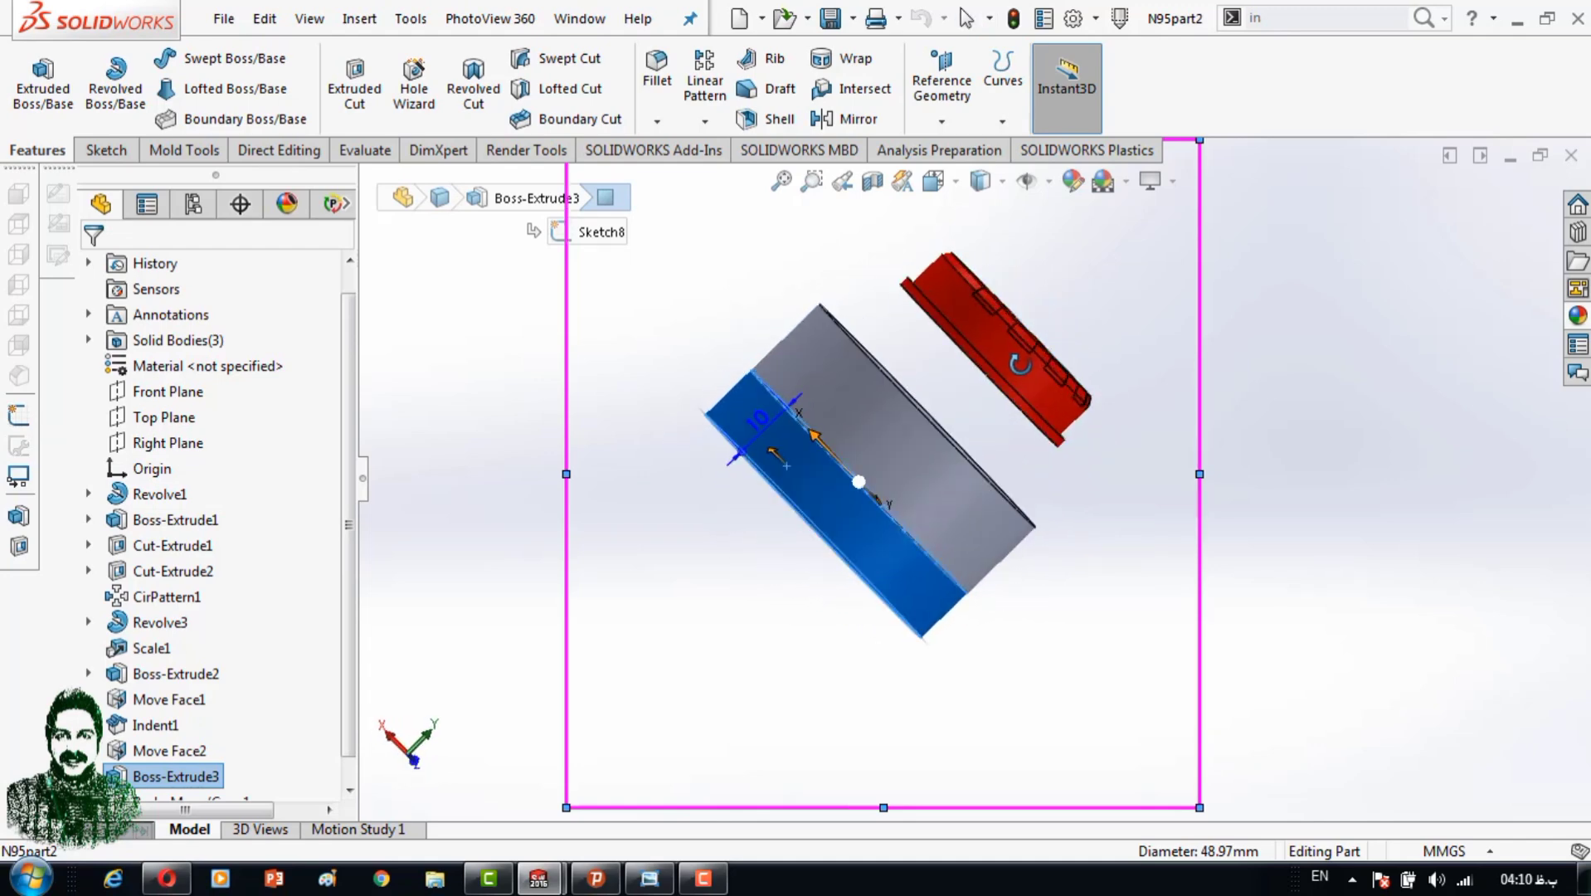
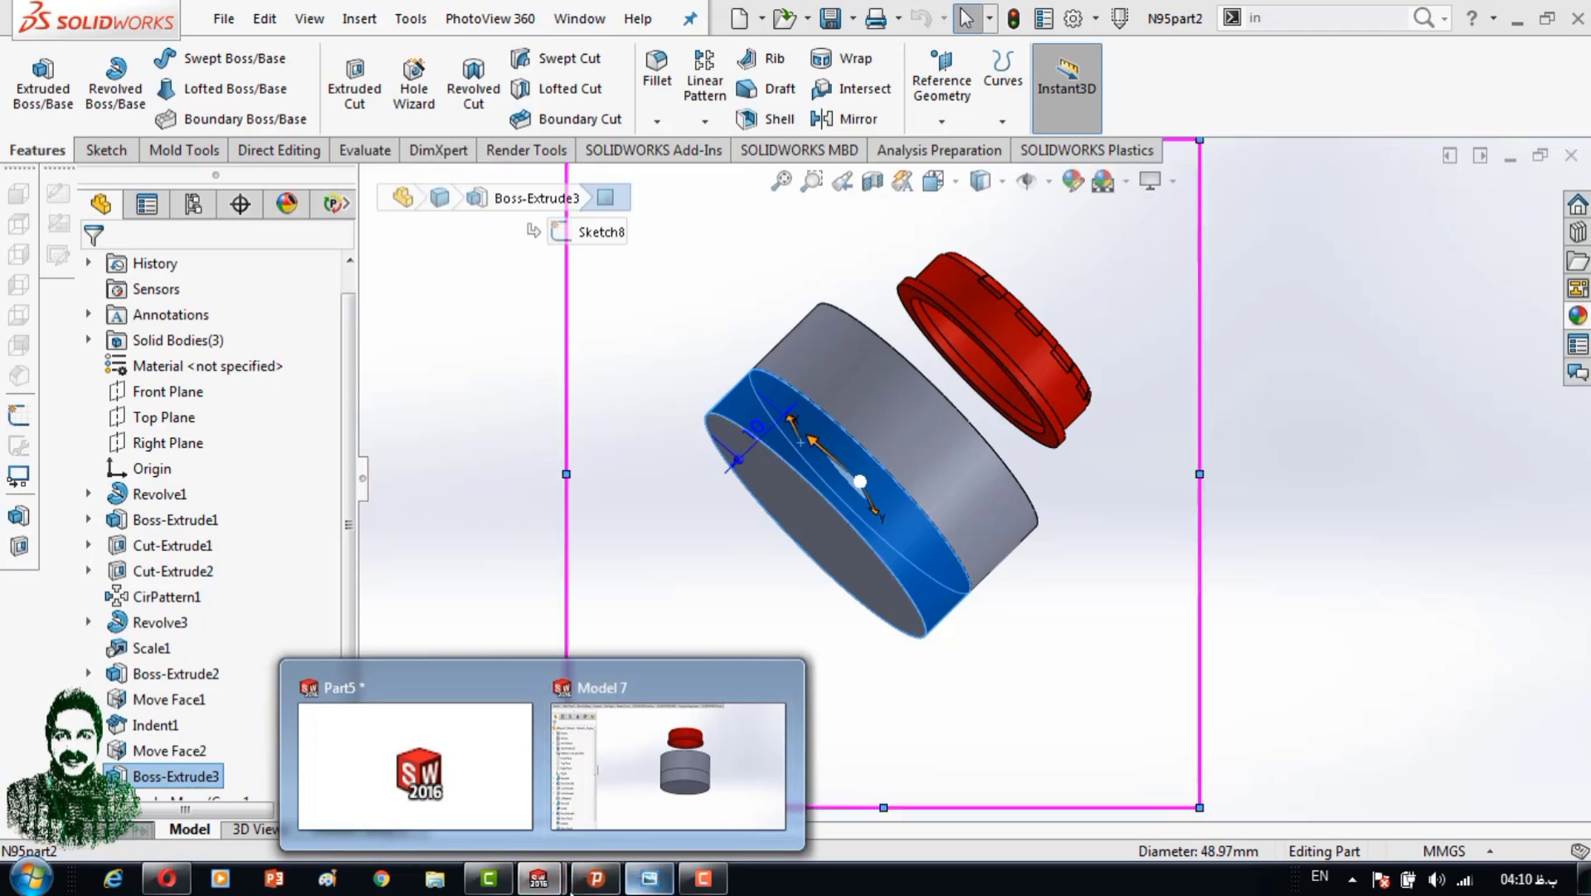
# Bring up the Part5 plate and confirm Cut-Extrude1's 15 mm hole depth.
pyautogui.click(444, 744)
pyautogui.moveTo(950, 443); pyautogui.dragTo(945, 415, button='middle')
pyautogui.rightClick(162, 519)
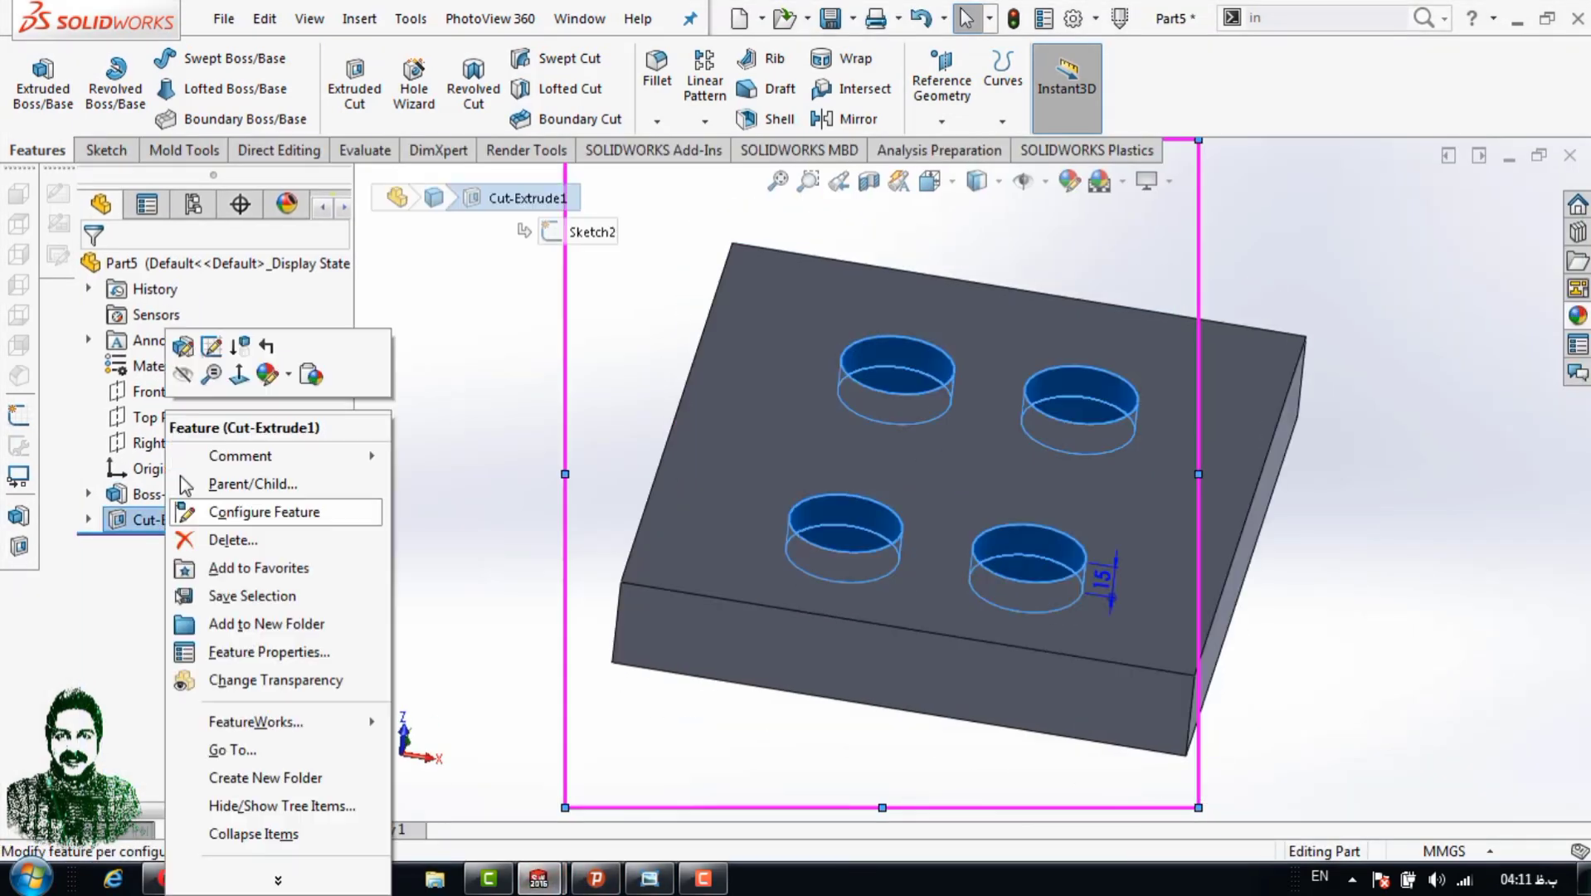
pyautogui.click(187, 349)
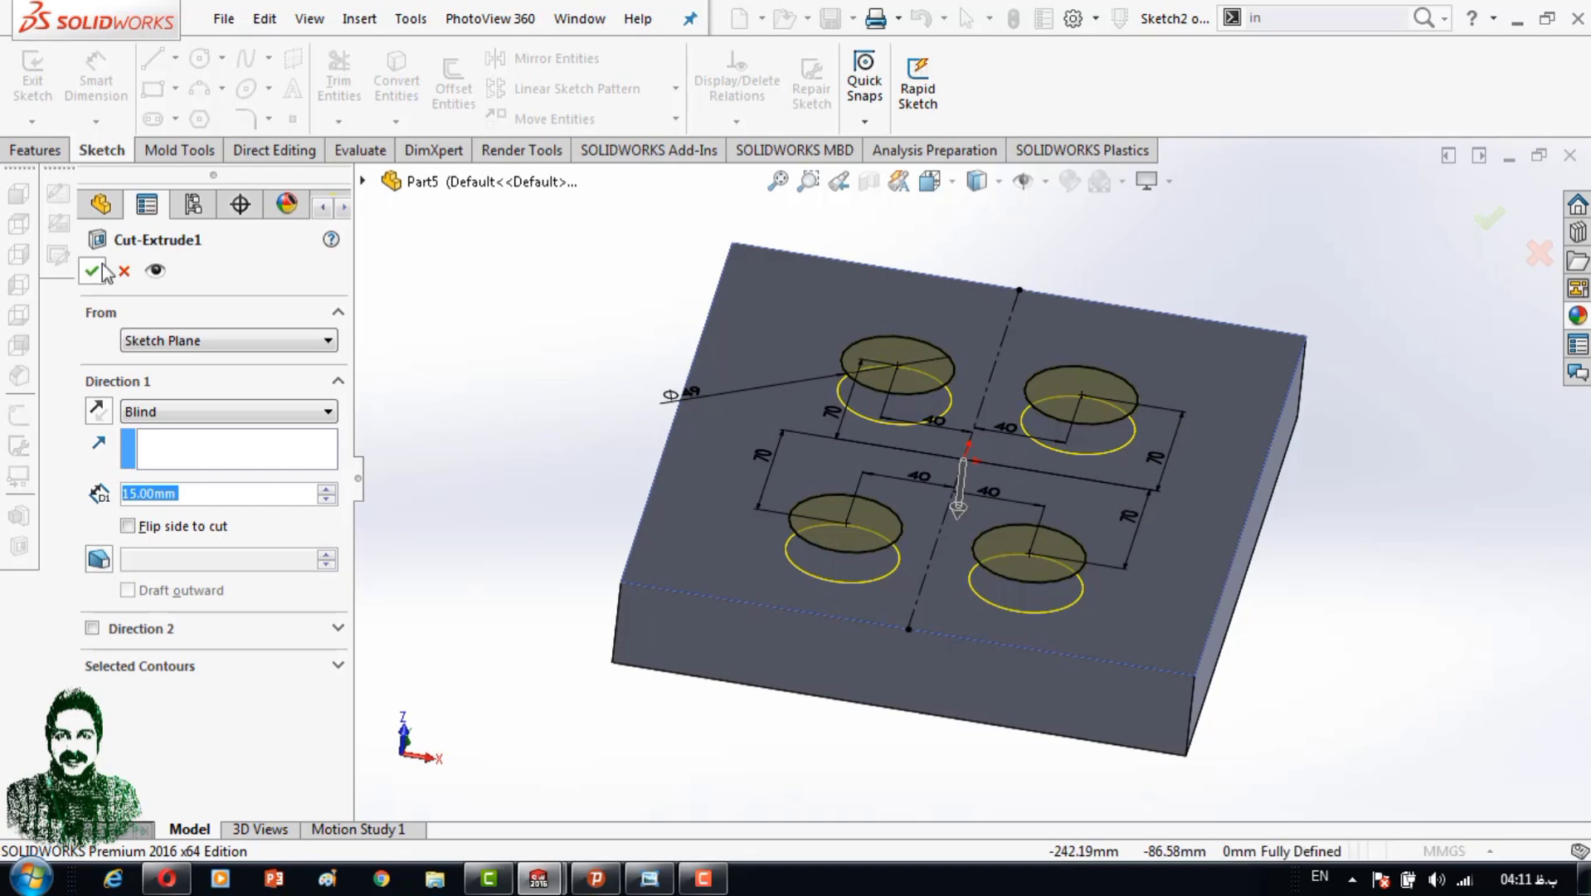
pyautogui.click(104, 274)
# Orient the view Normal To the plate's front face.
pyautogui.click(710, 374)
pyautogui.hotkey('ctrl', '8')
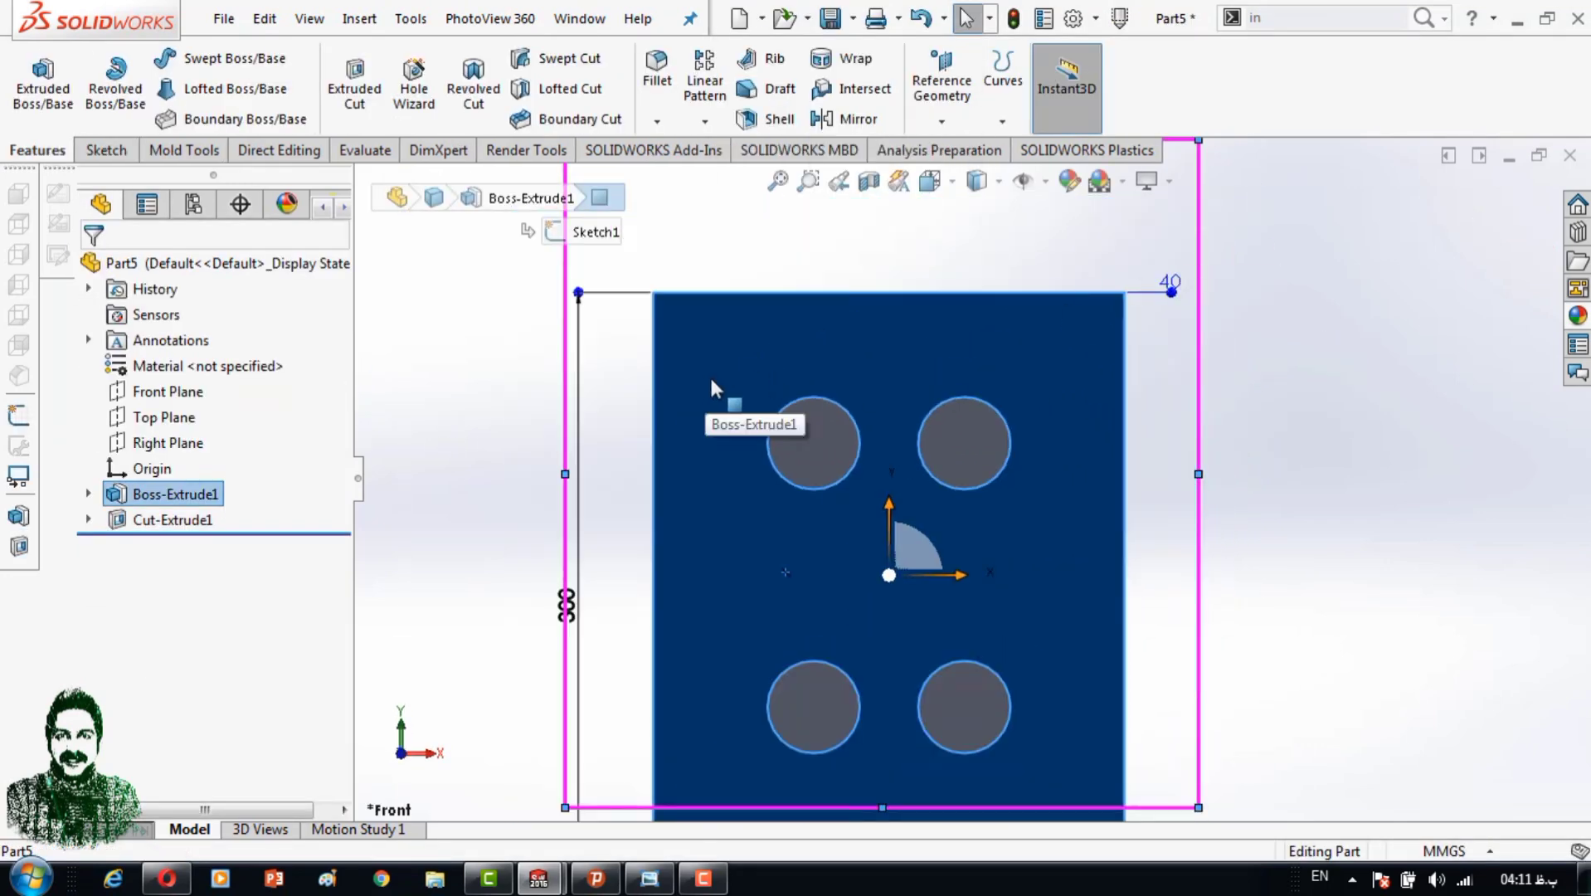
pyautogui.scroll(-2, 626, 359)
pyautogui.moveTo(581, 373); pyautogui.dragTo(663, 409, button='middle')
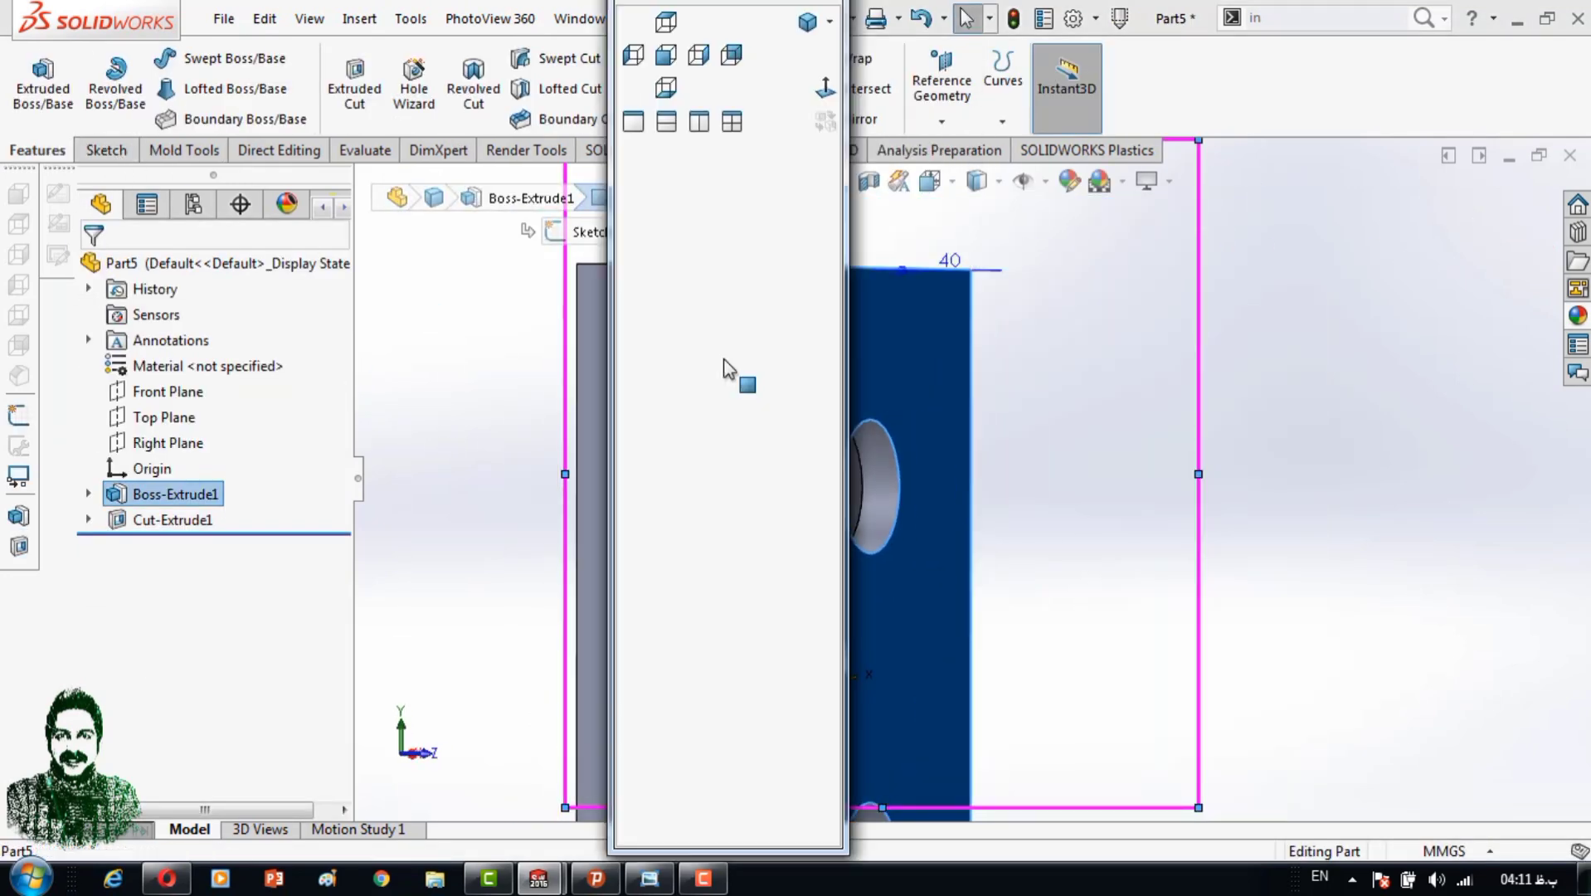
pyautogui.moveTo(824, 571); pyautogui.dragTo(878, 380, button='middle')
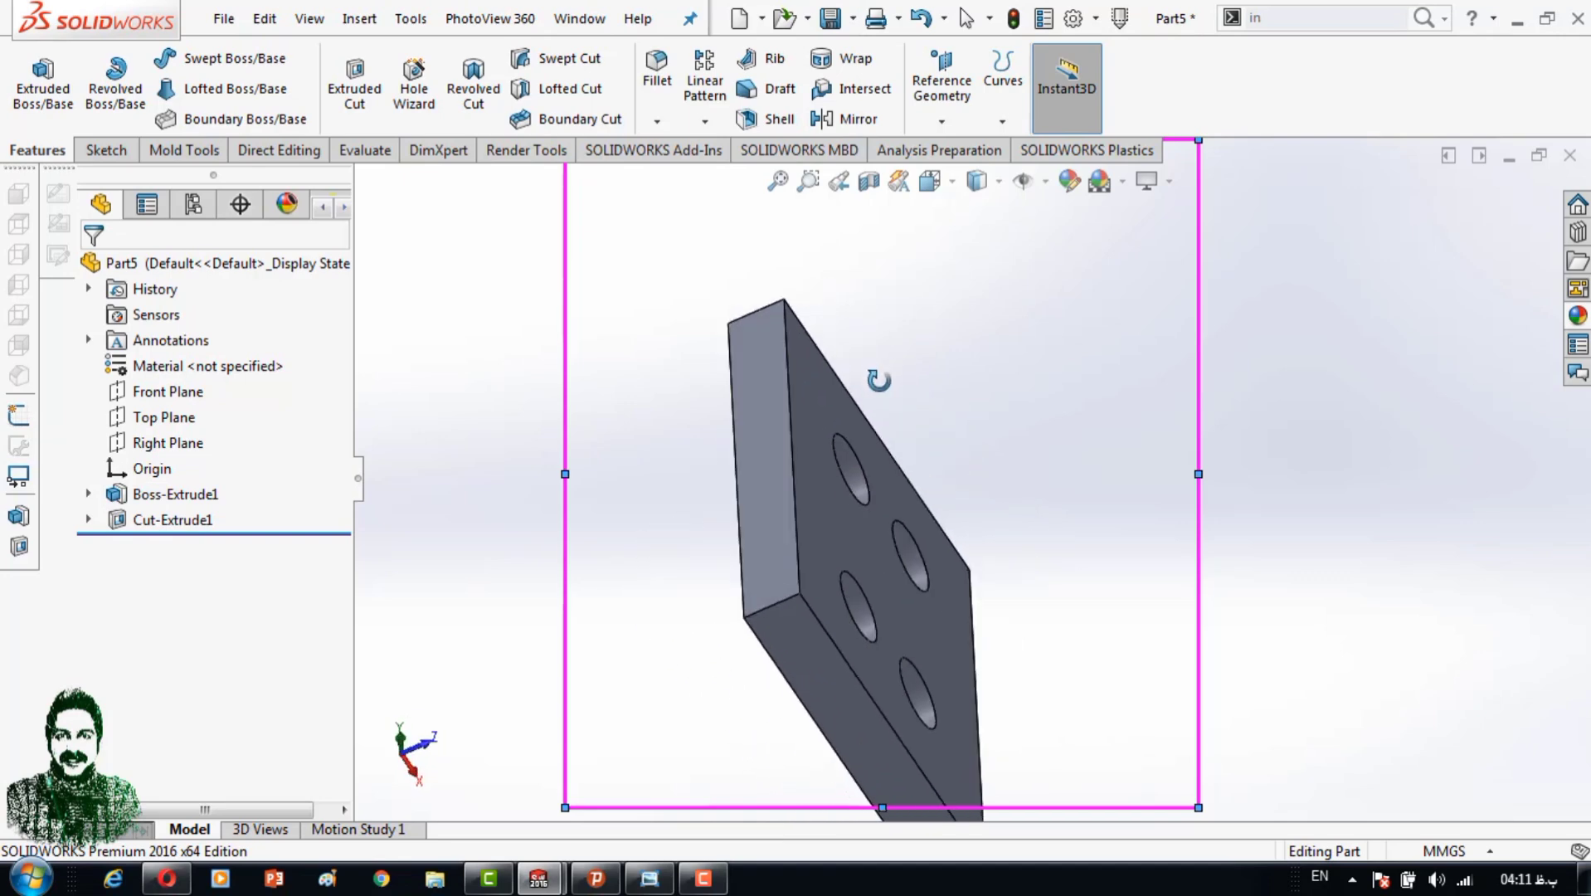
pyautogui.click(870, 588)
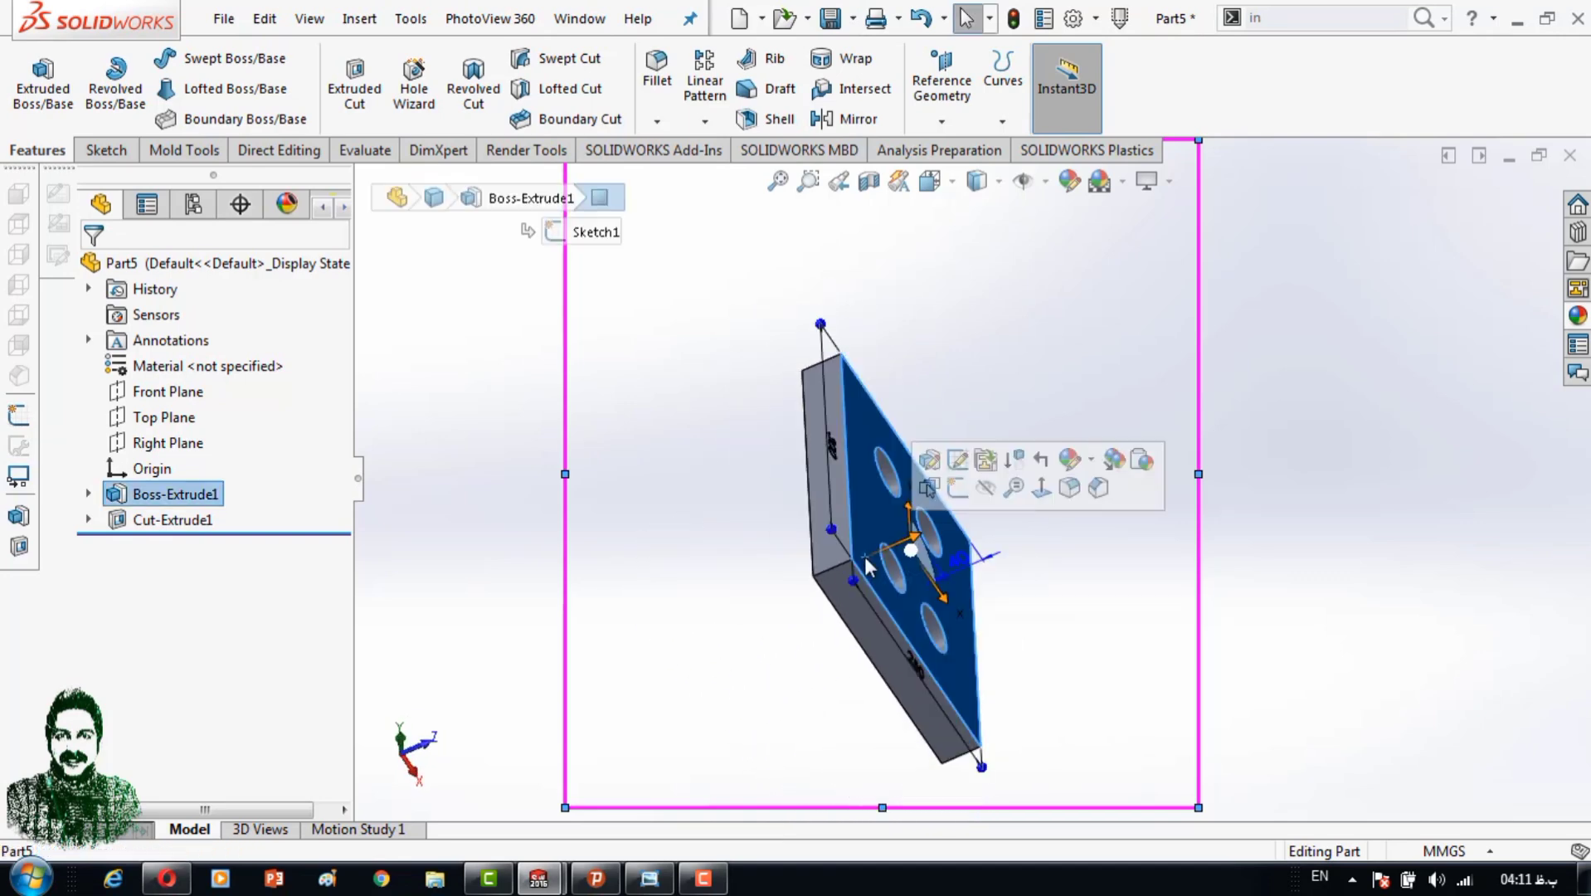
pyautogui.press('space')
pyautogui.click(923, 298)
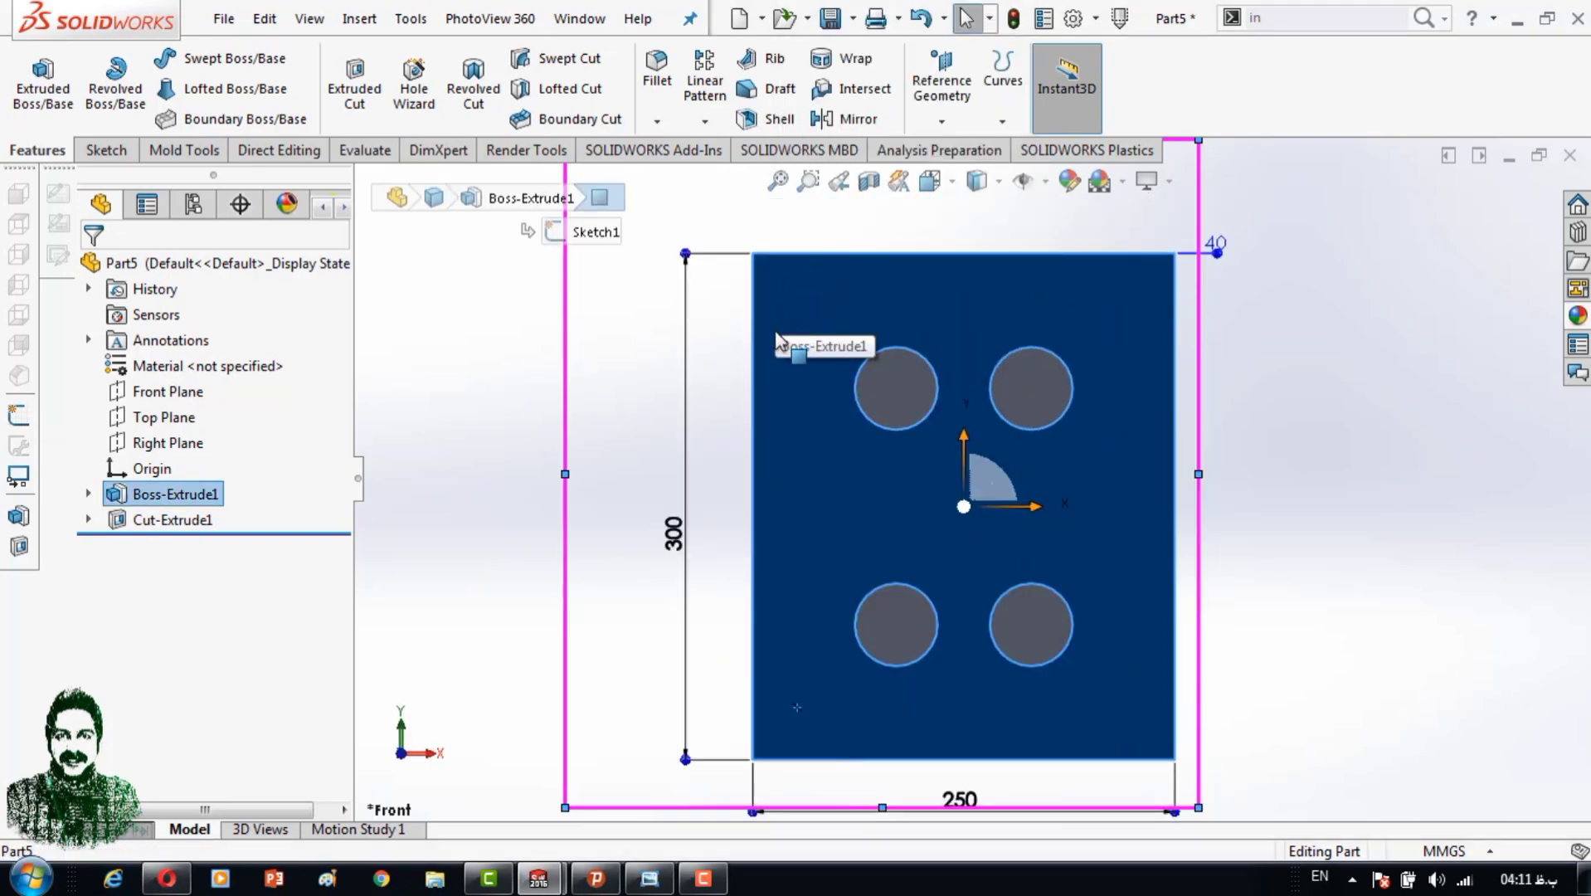
pyautogui.click(788, 370)
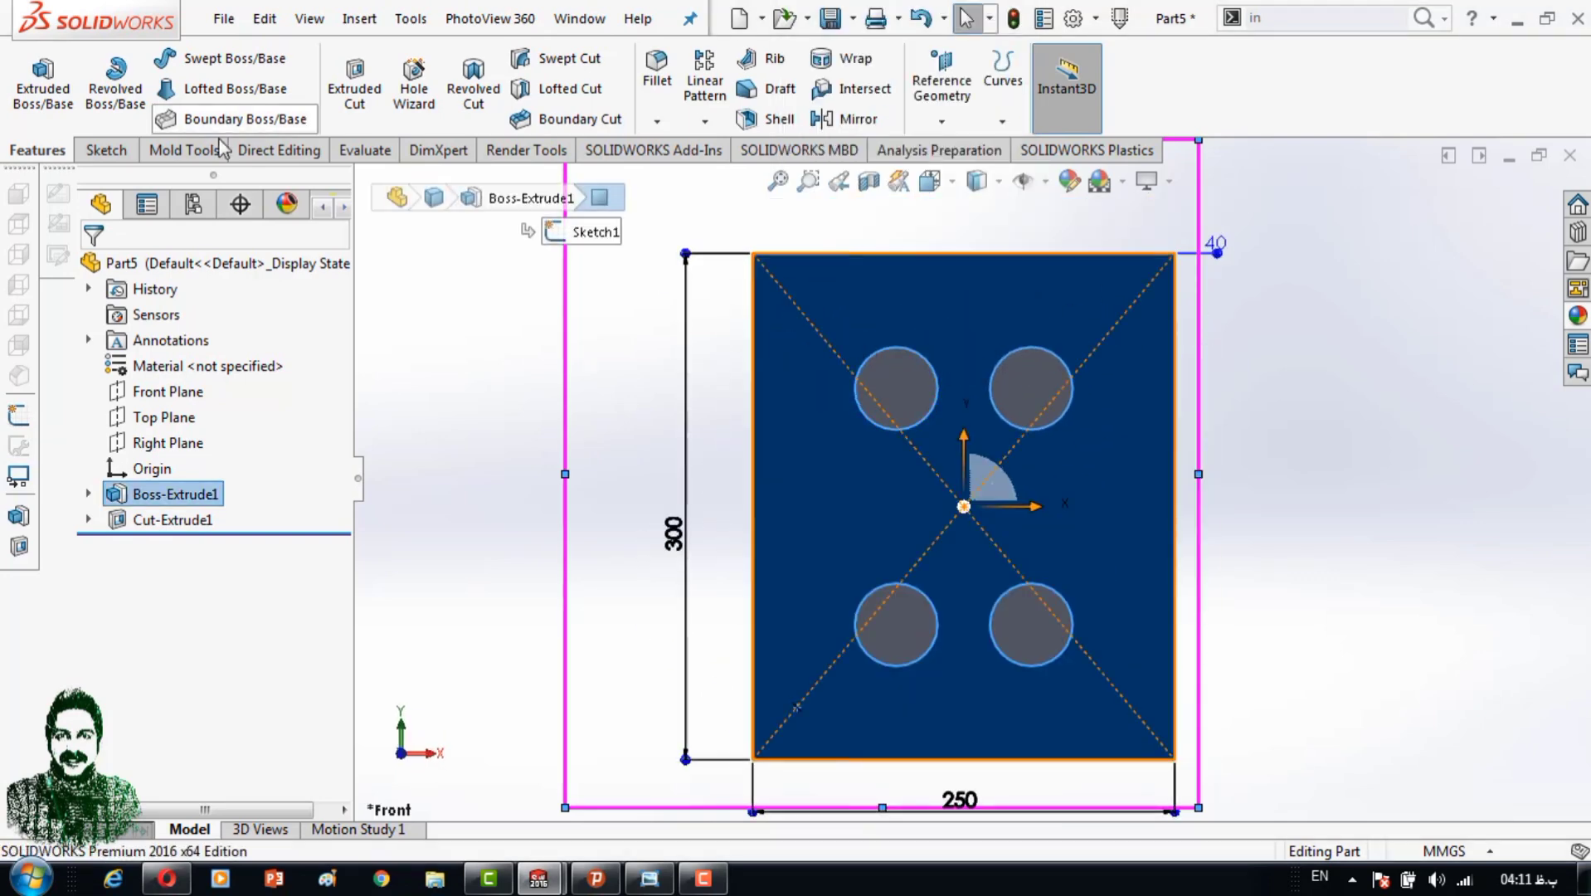
pyautogui.click(37, 150)
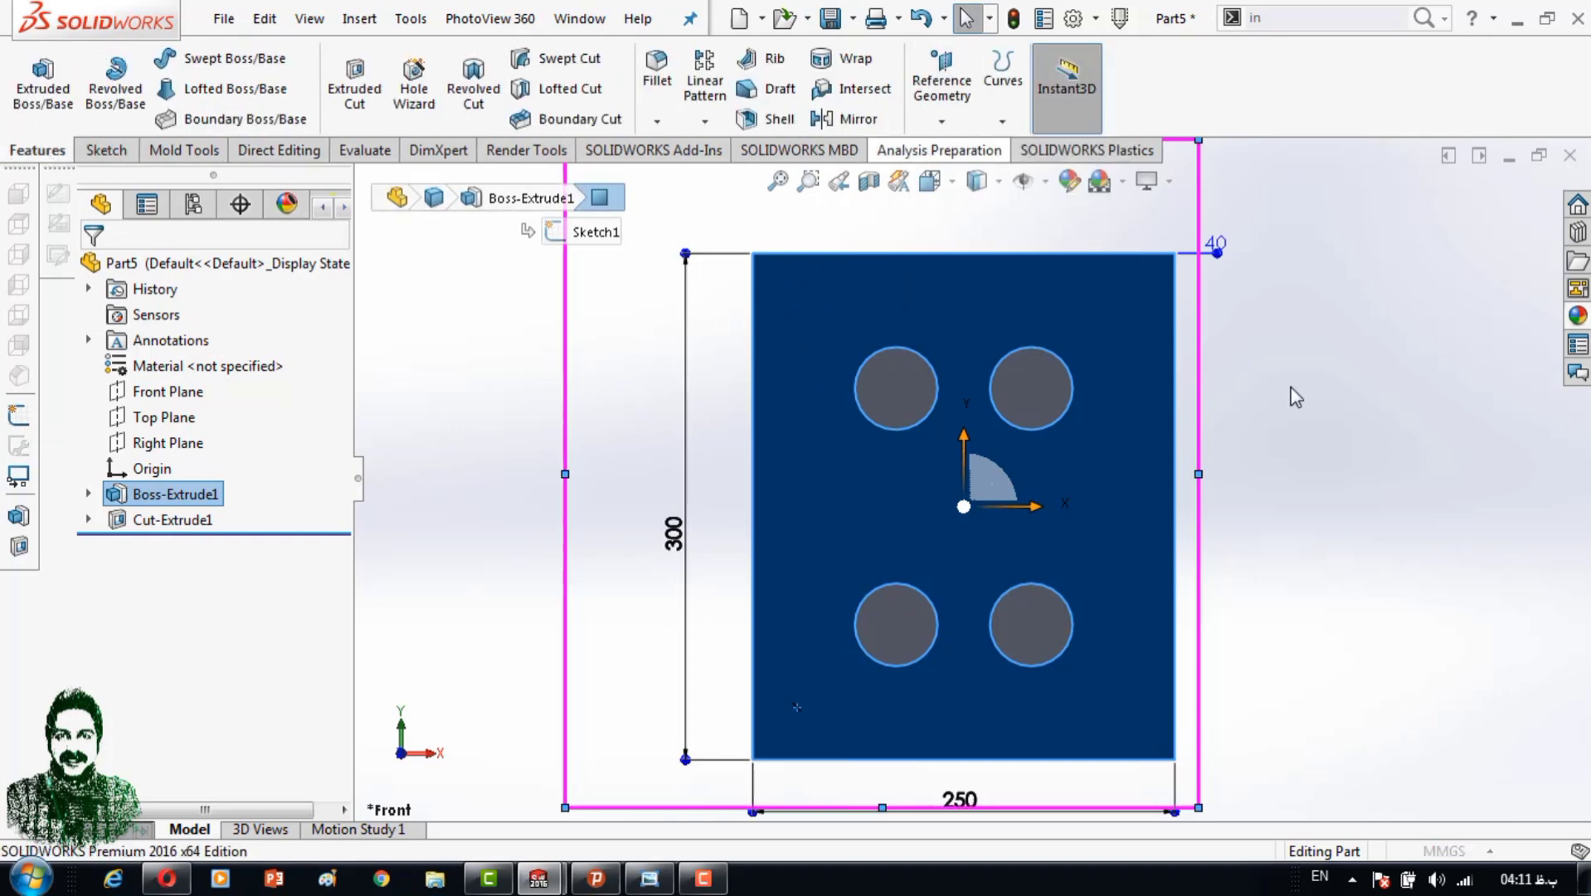
# Add a reference plane offset 10 mm from the plate face and sketch on it.
pyautogui.click(918, 99)
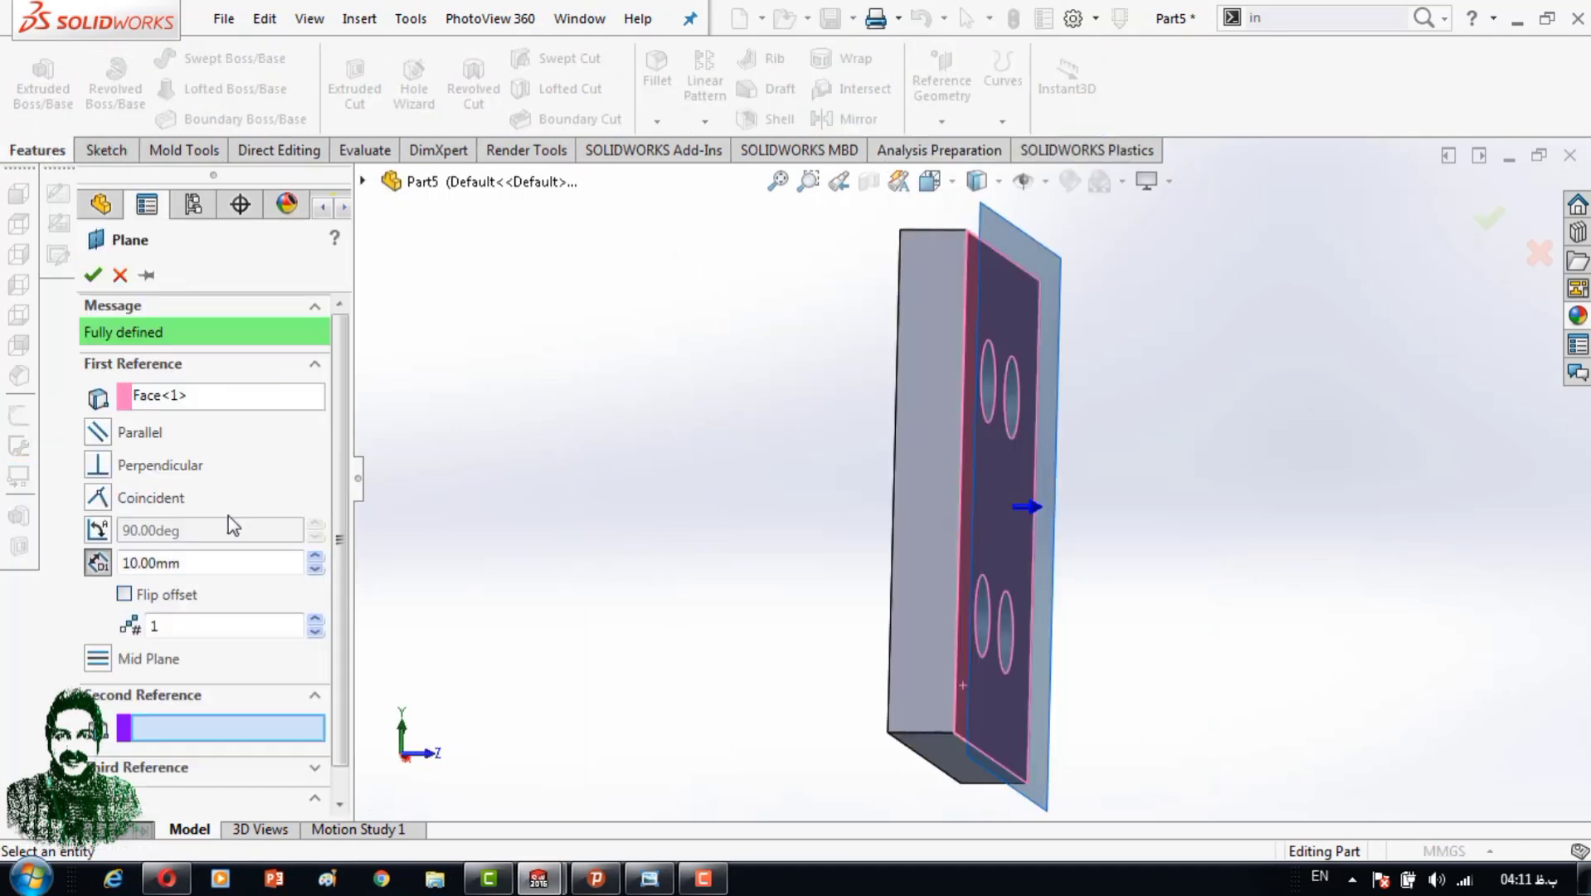
pyautogui.click(124, 593)
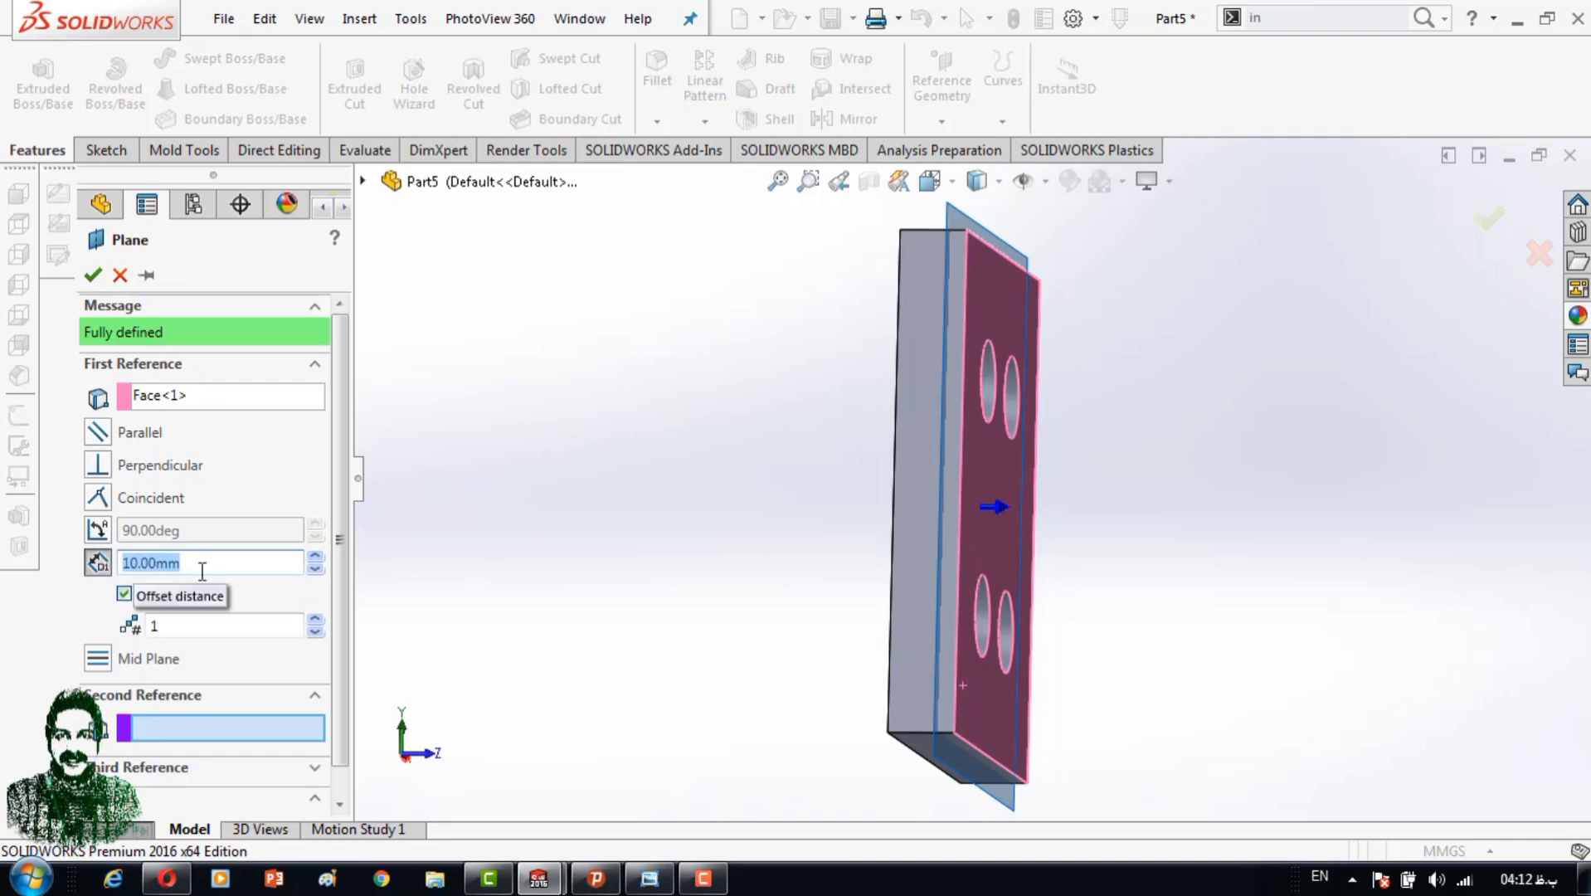
pyautogui.click(92, 274)
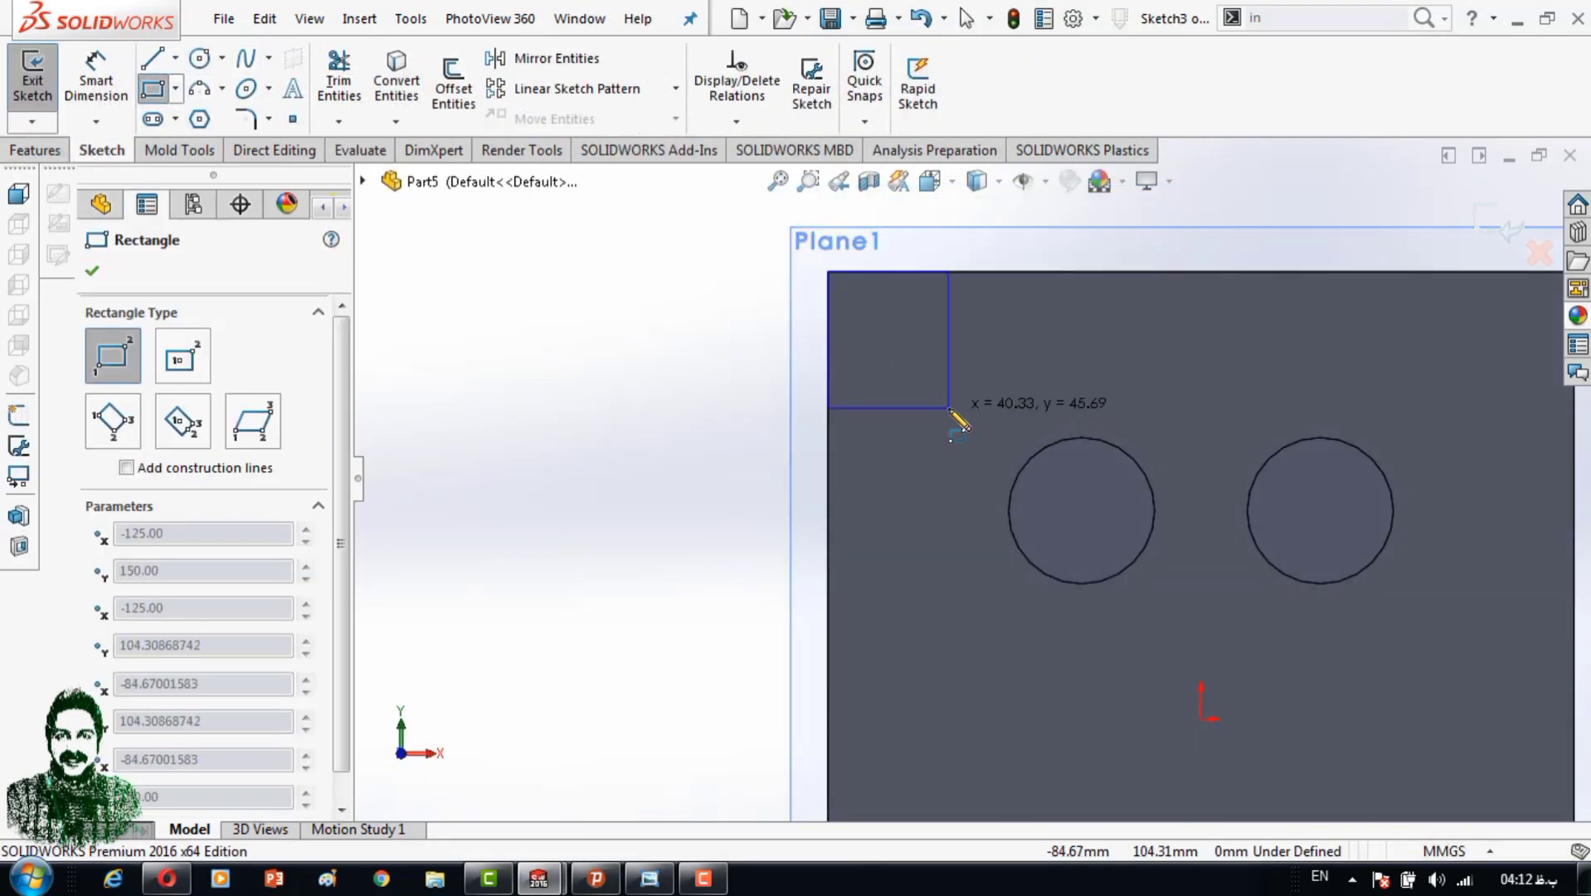
# Sketch four rectangles at the plate's corners: top-left, top-right, bottom-right, bottom-left.
pyautogui.click(954, 402)
pyautogui.scroll(2, 1161, 398)
pyautogui.click(1320, 358)
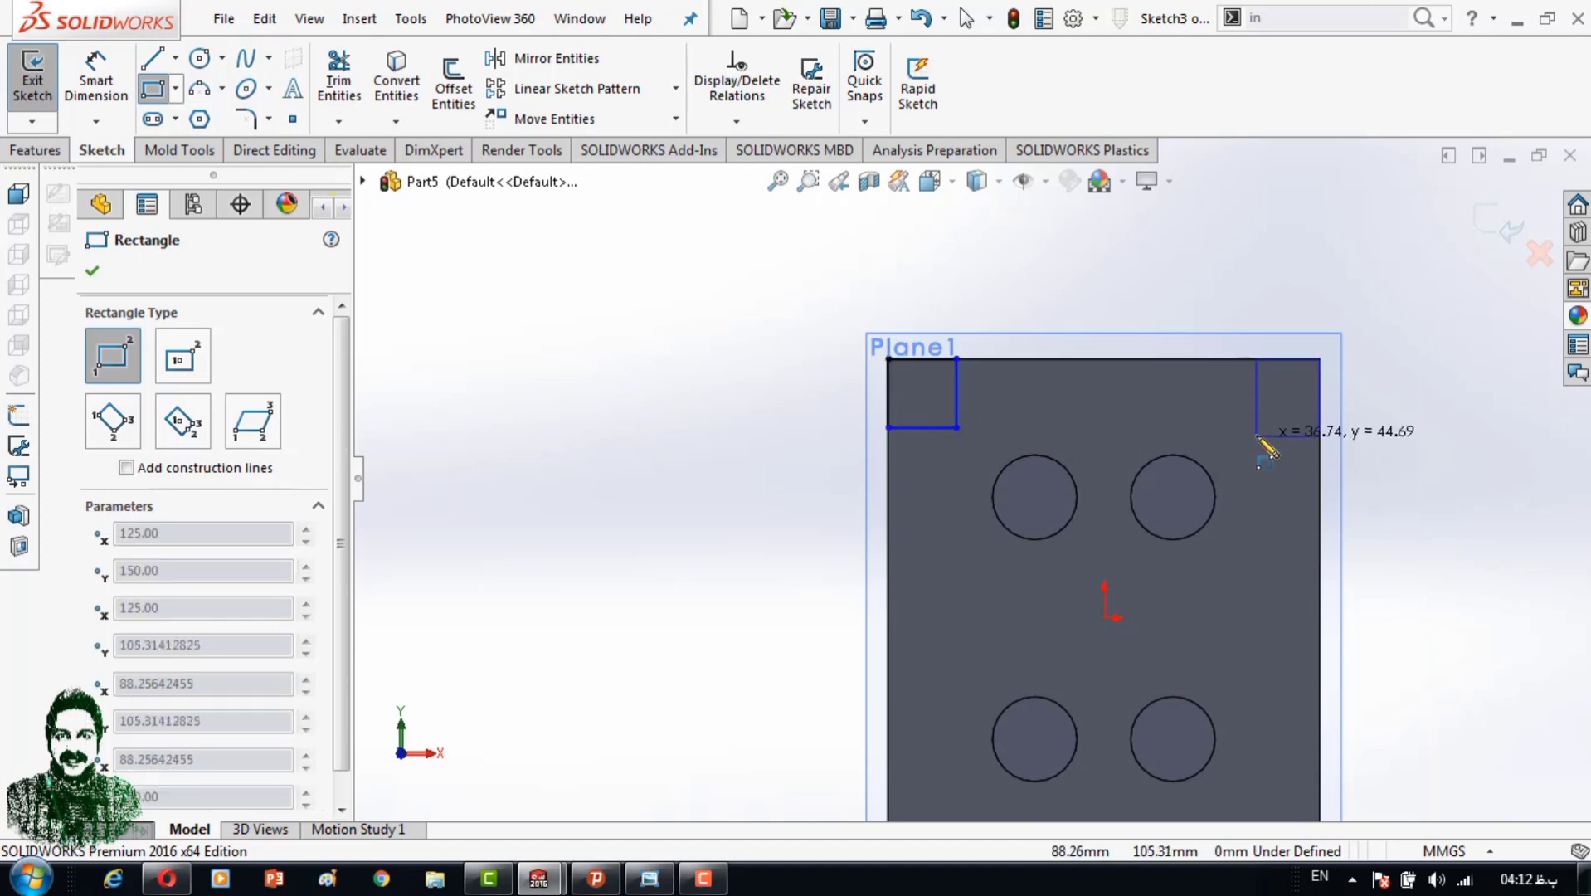
pyautogui.click(1260, 435)
pyautogui.scroll(1, 1203, 498)
pyautogui.click(1159, 688)
pyautogui.click(1099, 621)
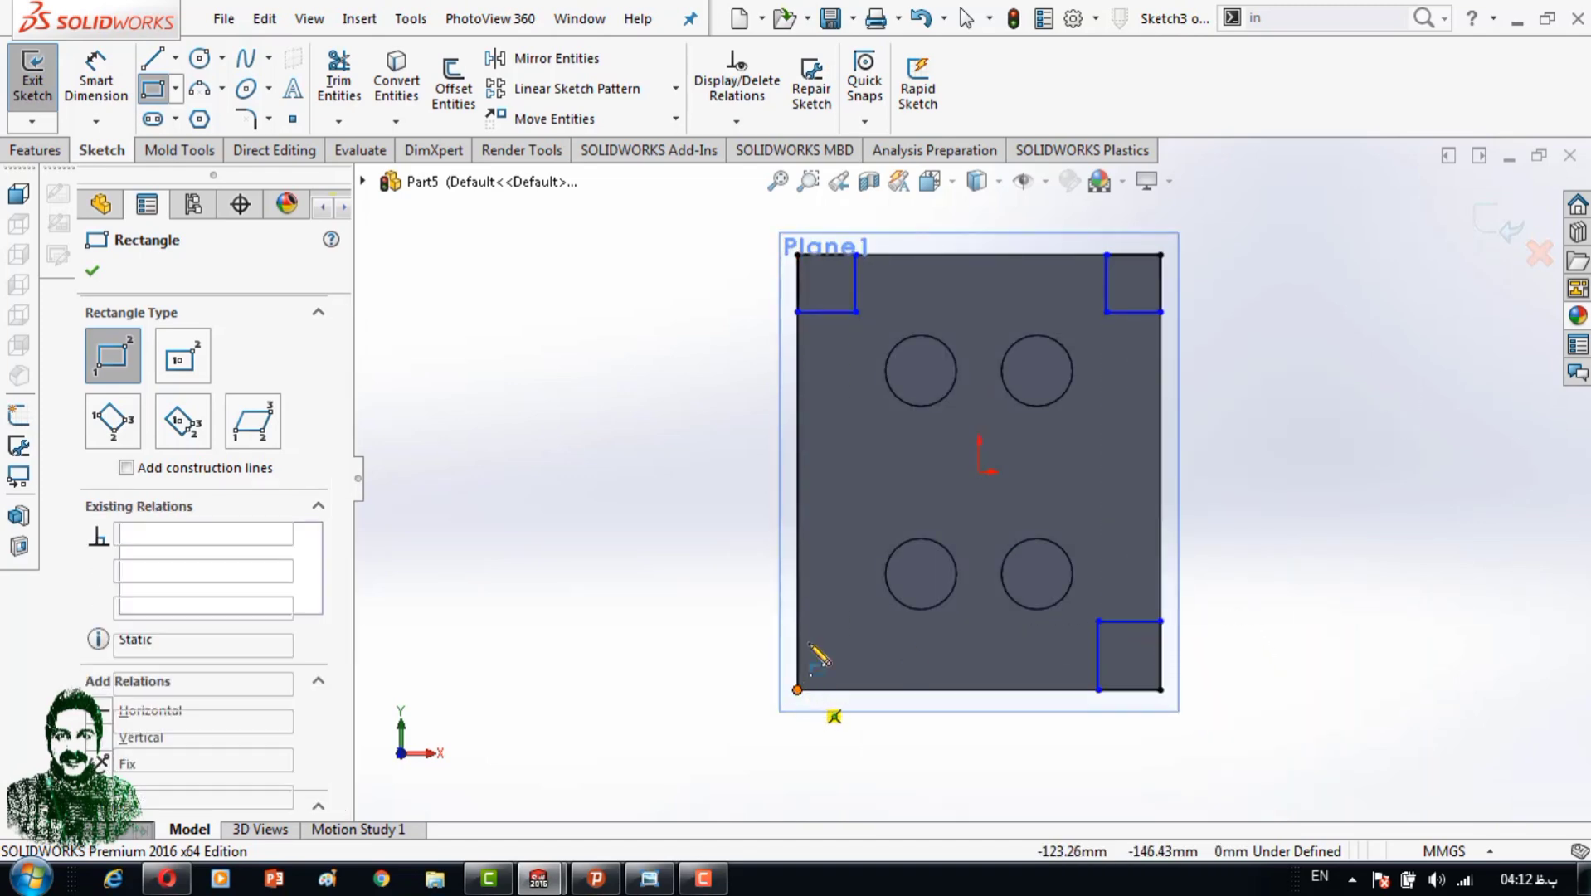
pyautogui.click(797, 688)
pyautogui.click(868, 621)
# Dimension the two top corner squares to 40 × 40 mm.
pyautogui.click(95, 79)
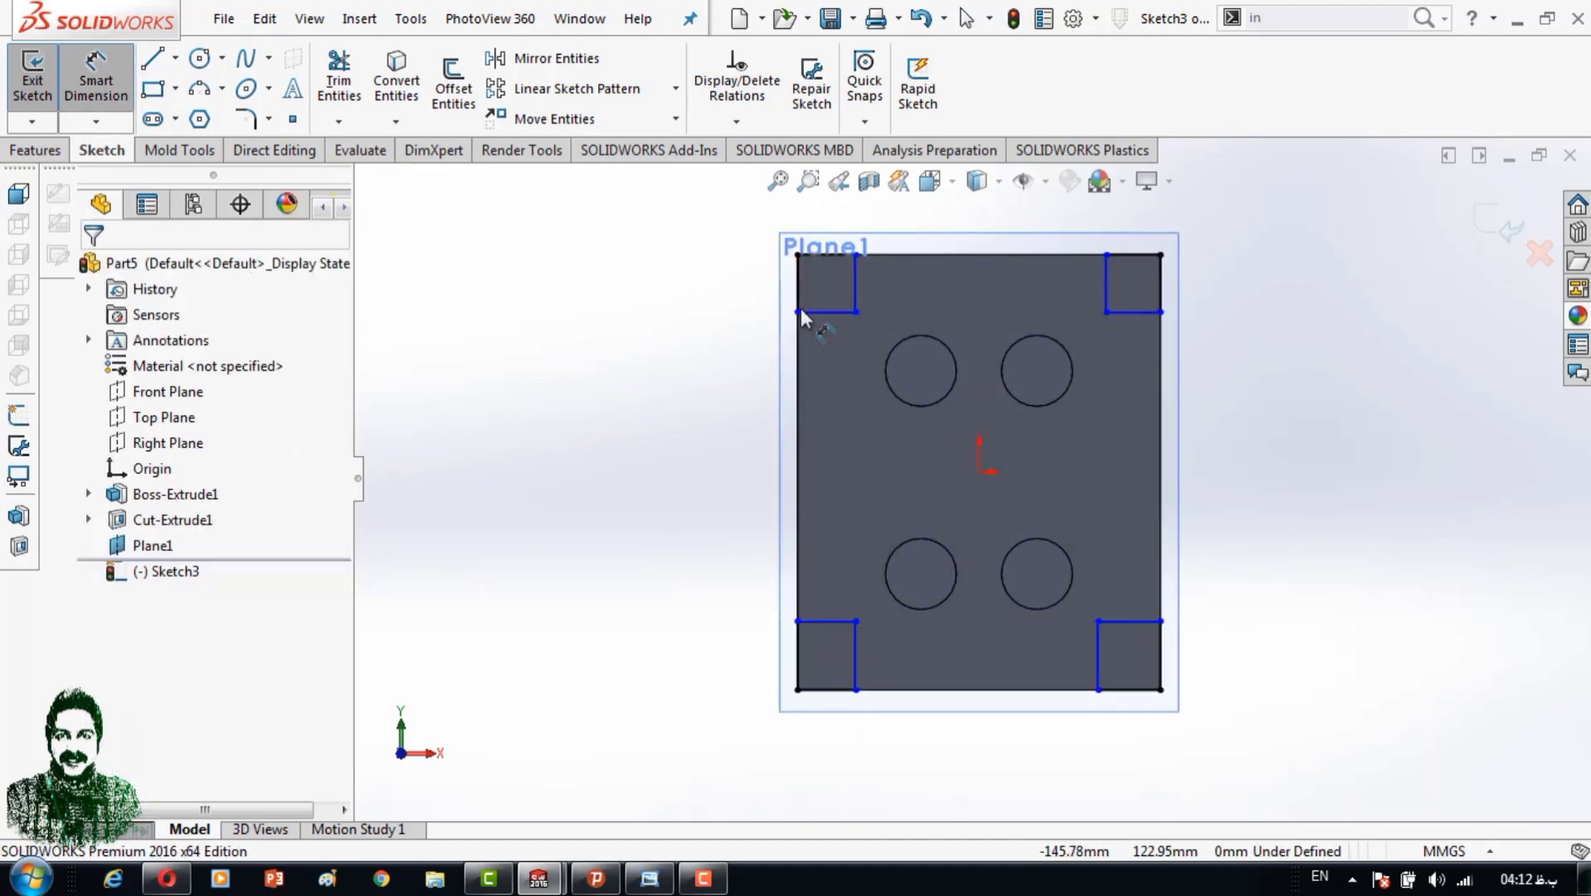
pyautogui.click(826, 314)
pyautogui.click(854, 379)
pyautogui.write('3')
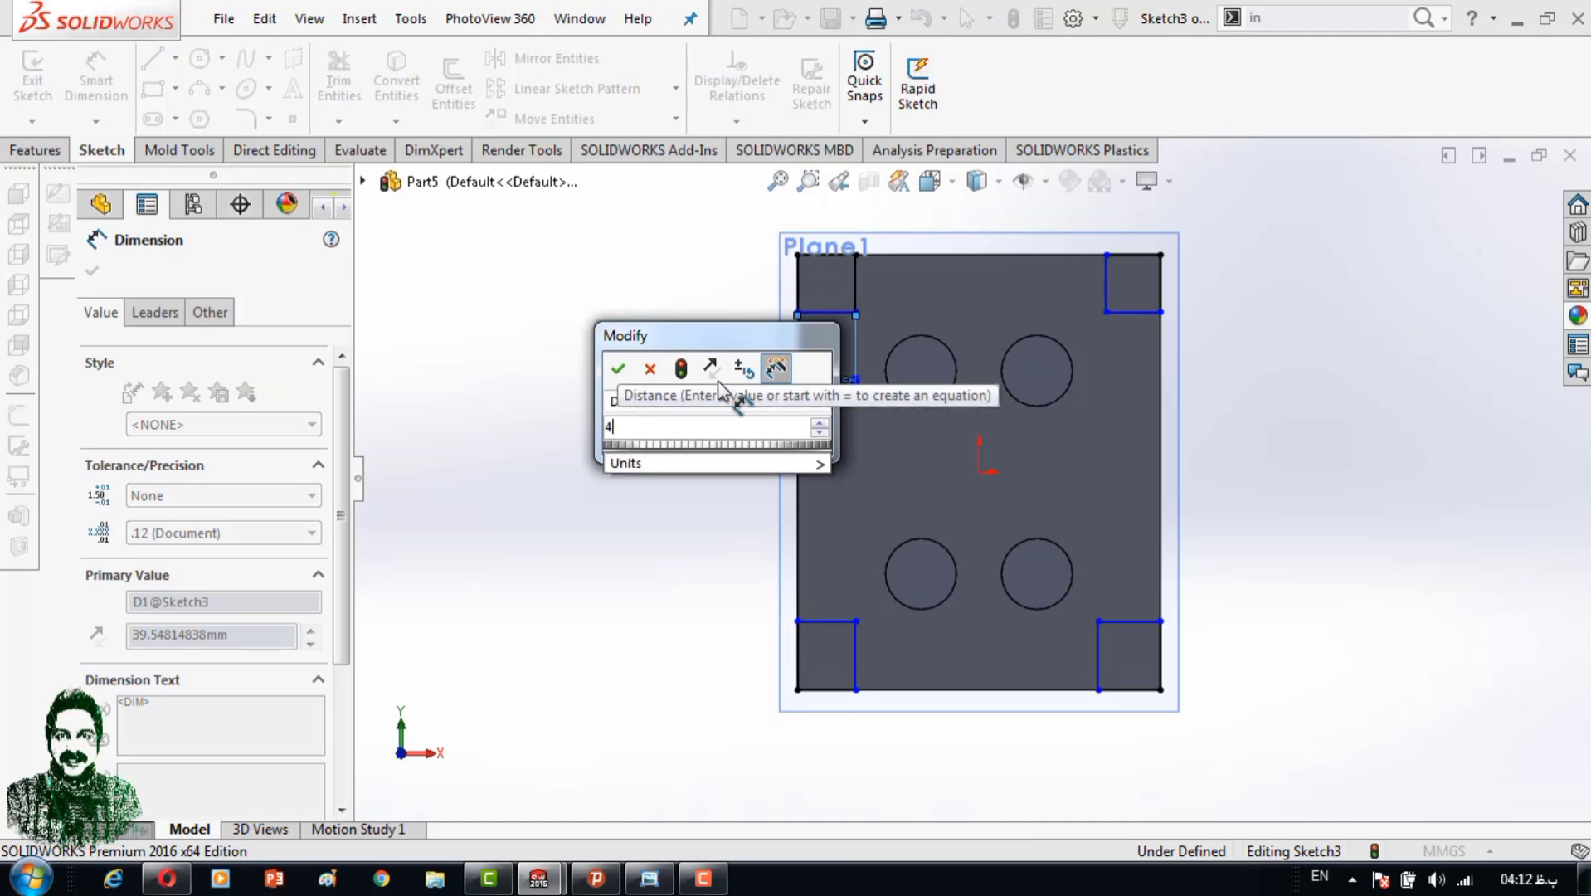
pyautogui.write('0')
pyautogui.press('Return')
pyautogui.click(855, 282)
pyautogui.click(908, 291)
pyautogui.press('Return')
pyautogui.click(1107, 282)
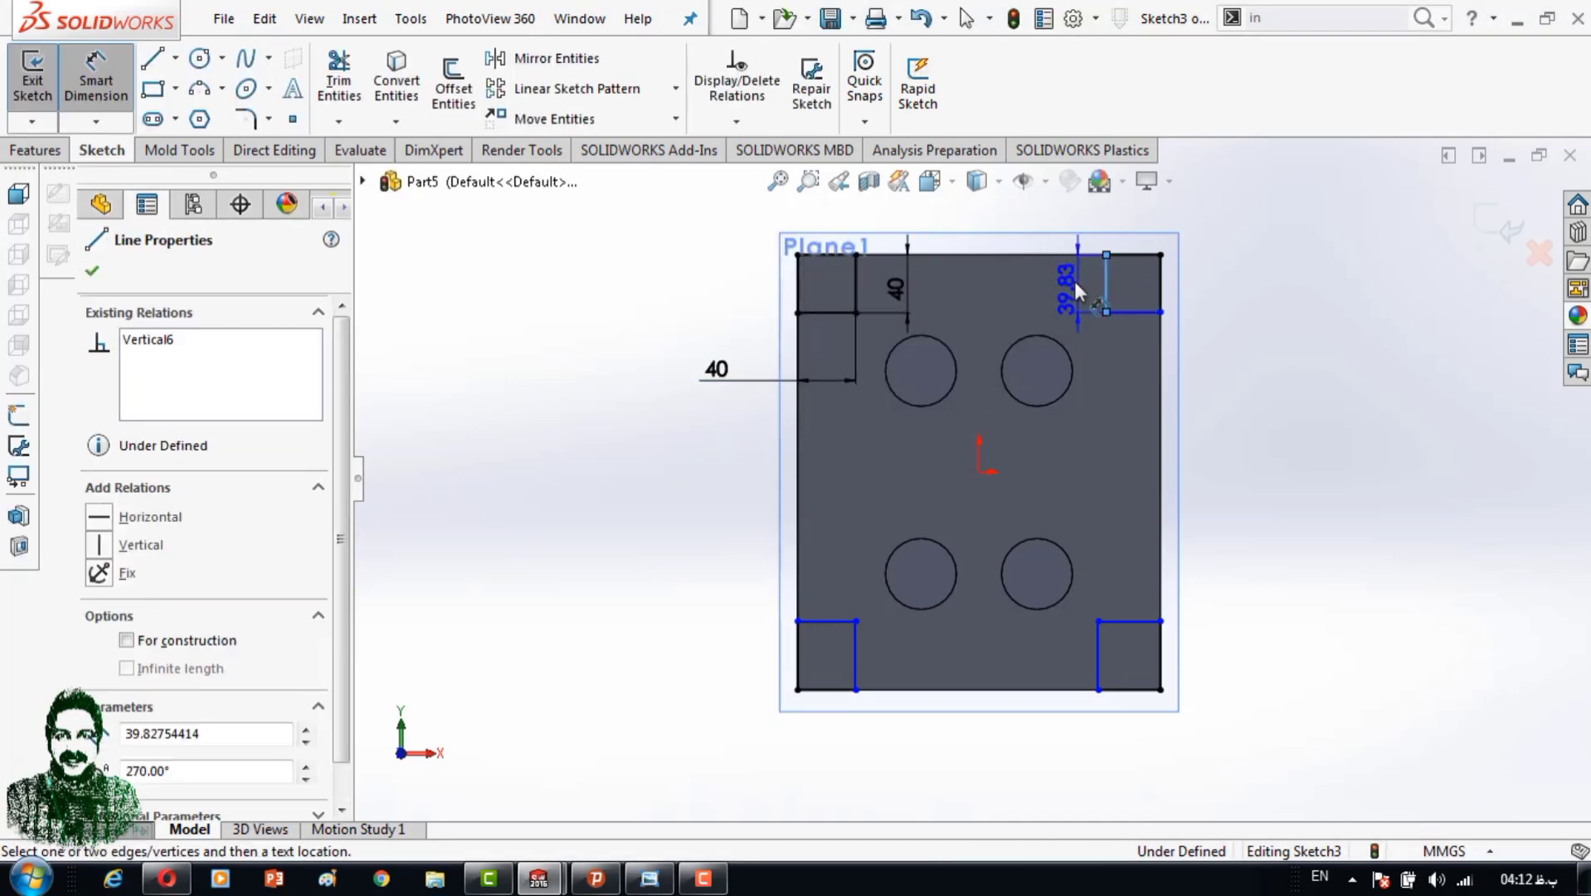
pyautogui.press('Return')
pyautogui.click(1132, 313)
pyautogui.click(1131, 386)
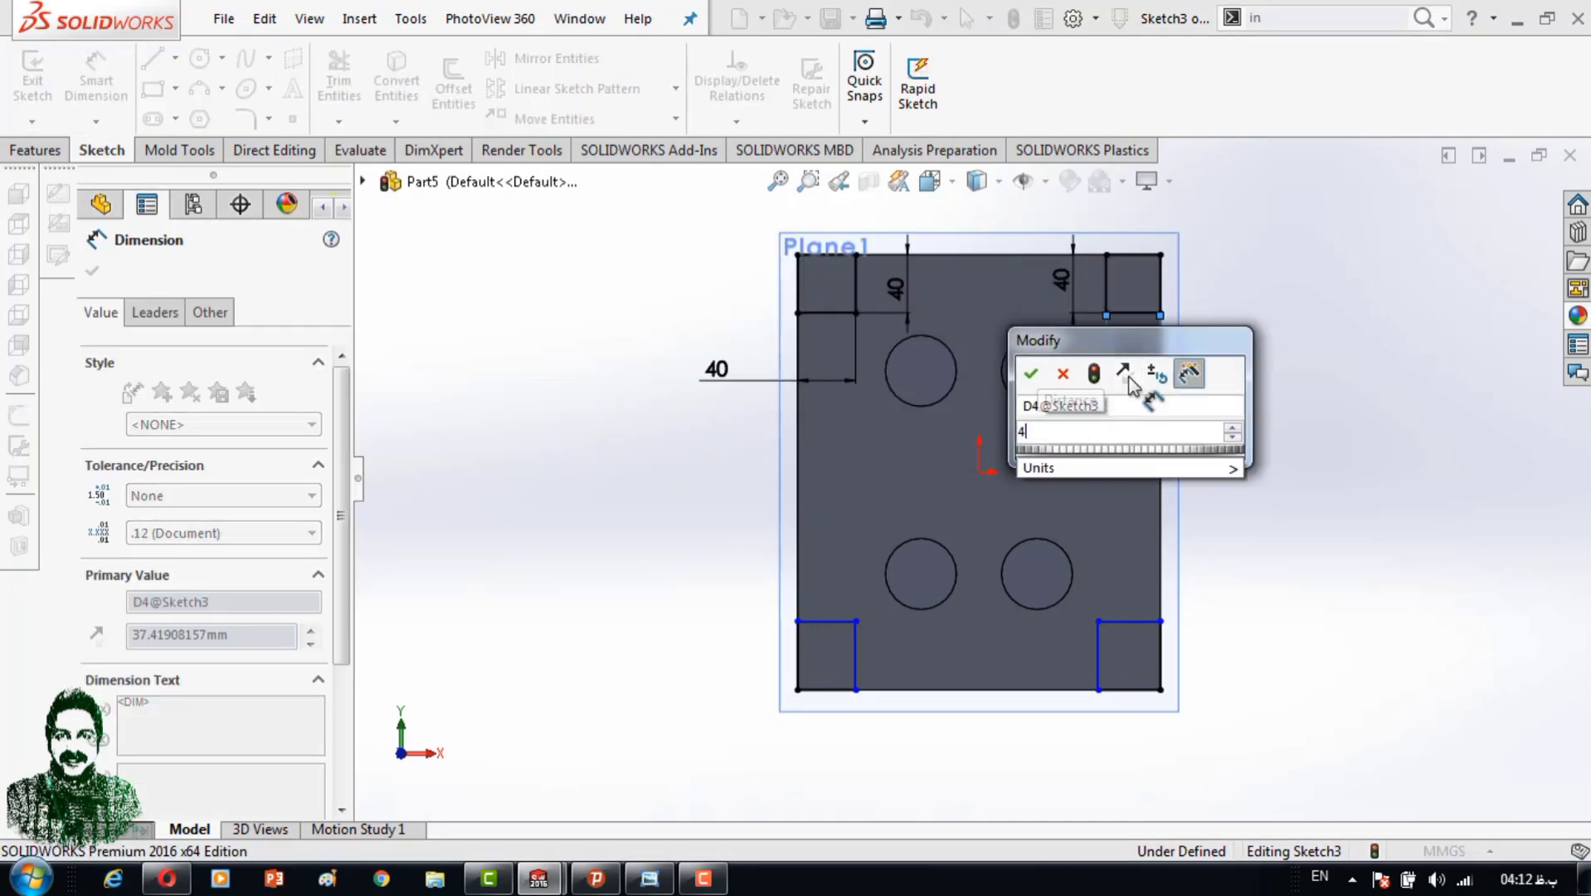
pyautogui.write('40')
pyautogui.press('Return')
# Dimension the two bottom corner squares to 40 × 40 mm.
pyautogui.click(1132, 623)
pyautogui.click(1128, 572)
pyautogui.write('40')
pyautogui.press('Return')
pyautogui.click(1102, 660)
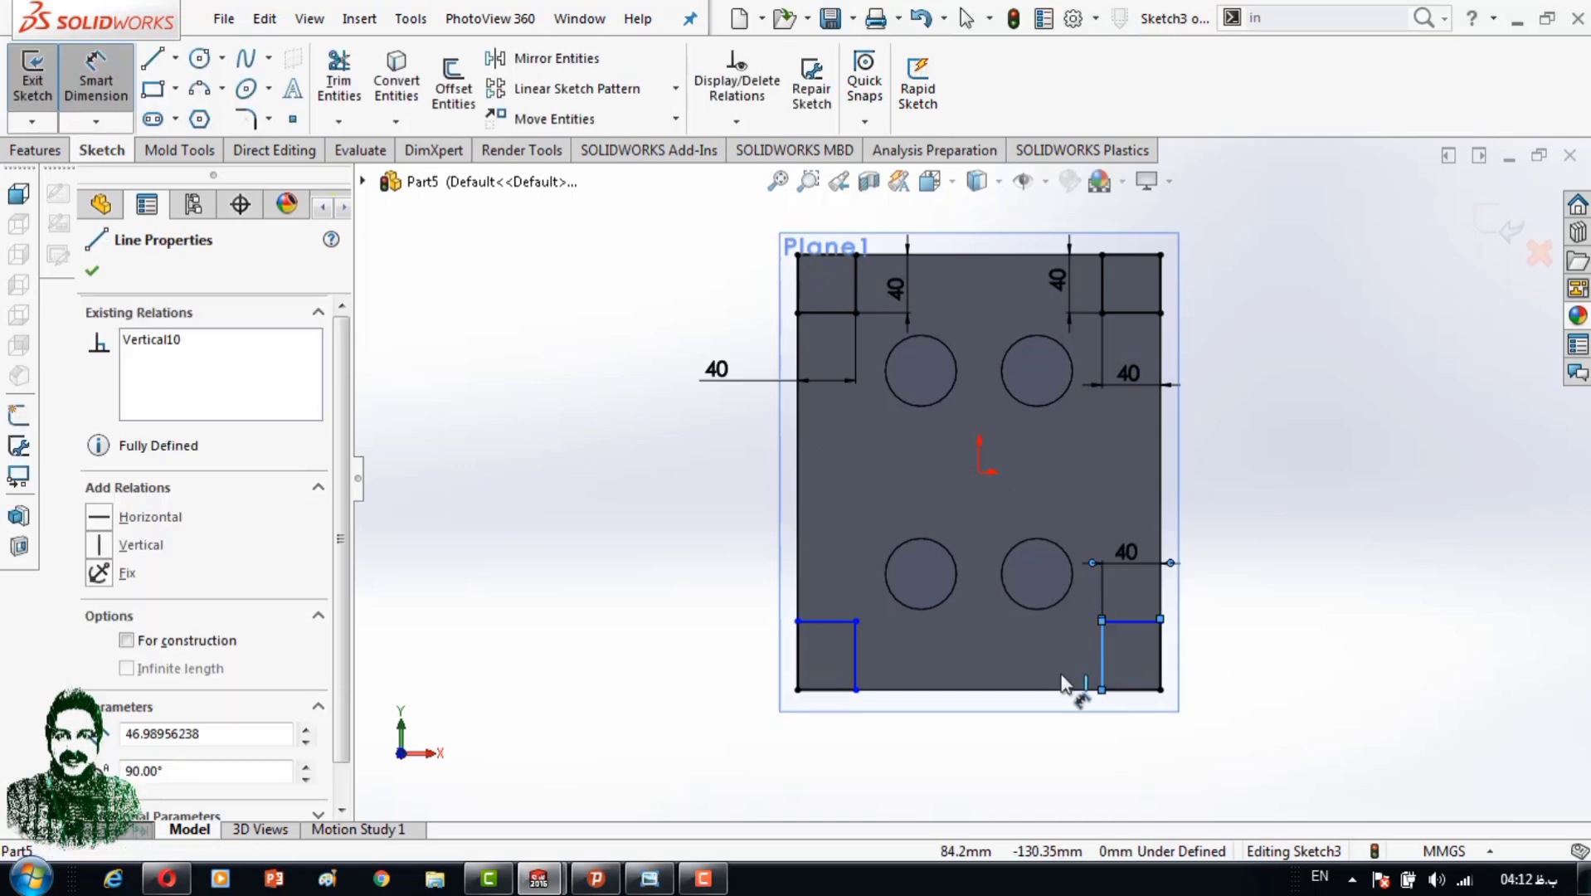
pyautogui.click(1046, 664)
pyautogui.write('40')
pyautogui.press('Return')
pyautogui.click(855, 656)
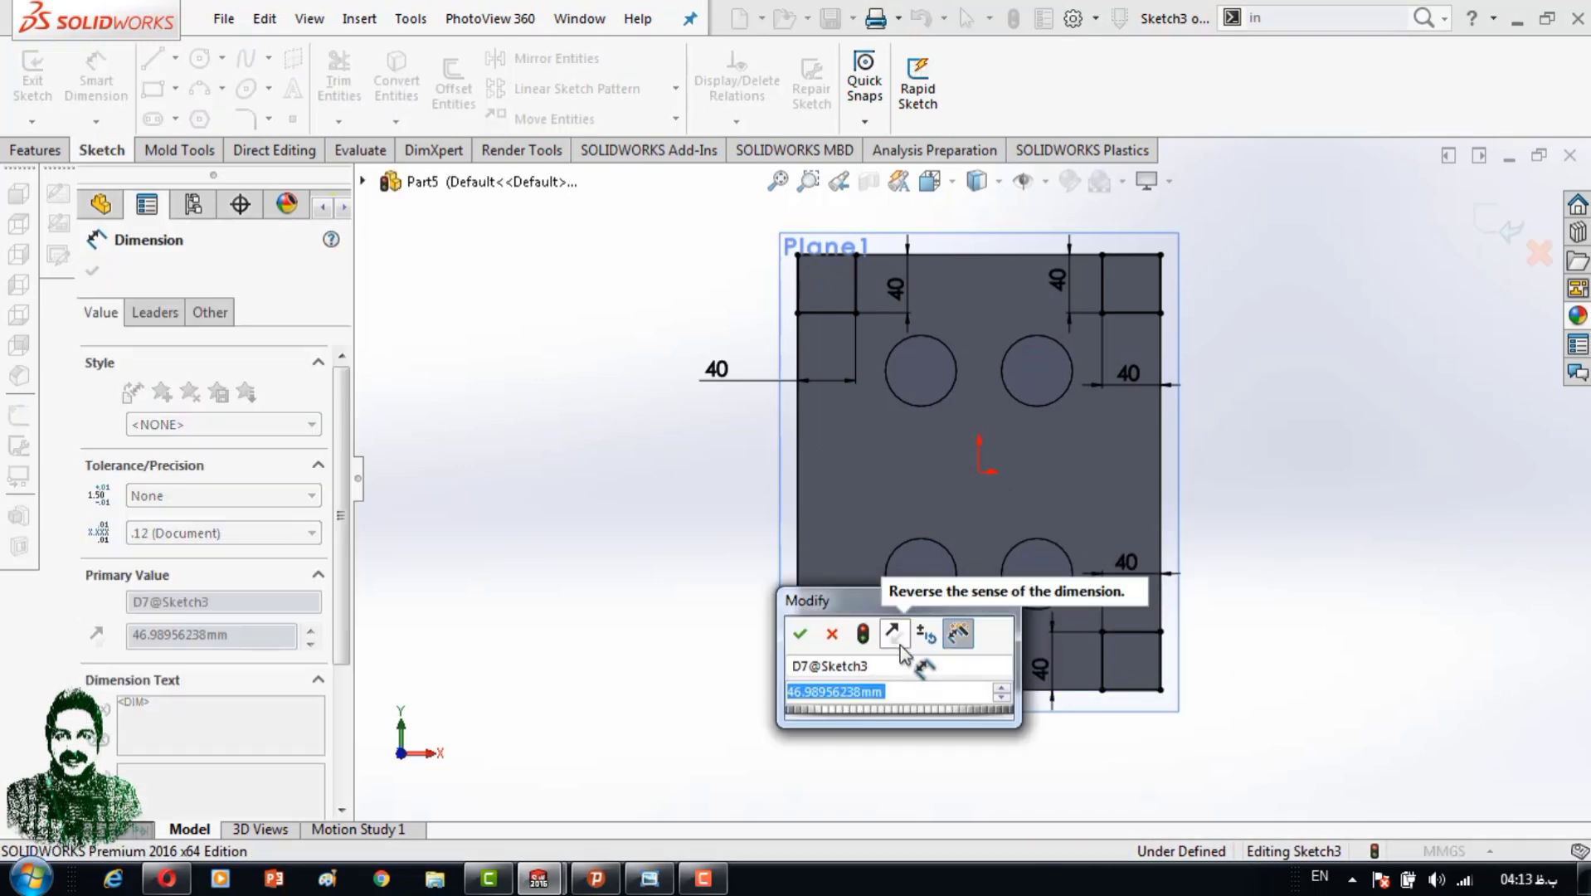
pyautogui.write('40')
pyautogui.press('Return')
pyautogui.click(833, 620)
pyautogui.click(838, 597)
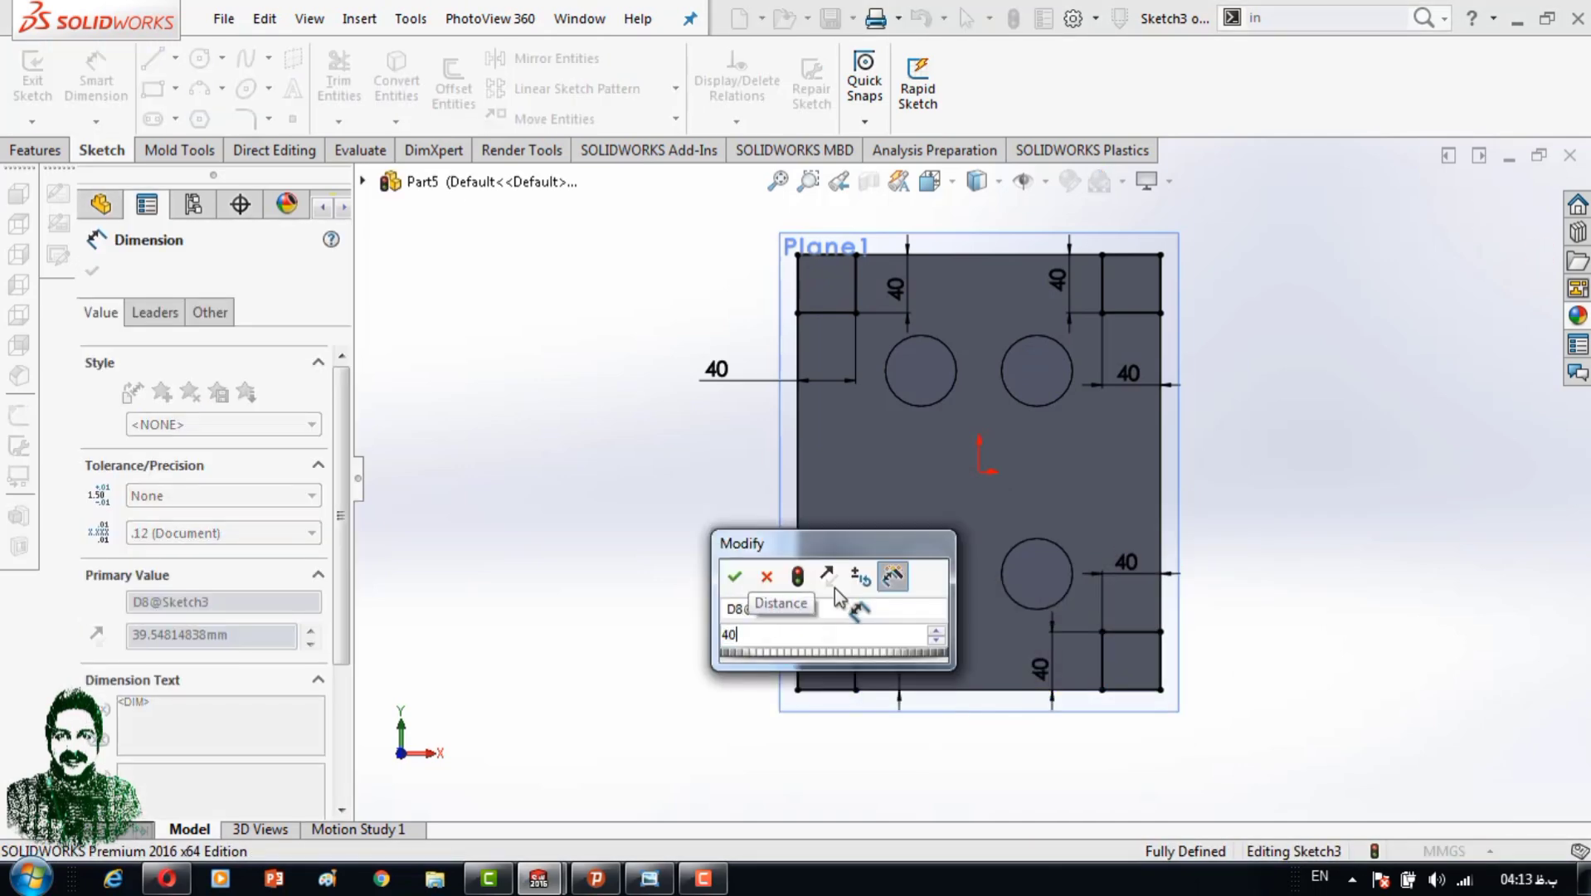
pyautogui.write('40')
pyautogui.press('Return')
pyautogui.moveTo(838, 598); pyautogui.dragTo(1324, 345, button='middle')
pyautogui.click(35, 149)
pyautogui.click(353, 90)
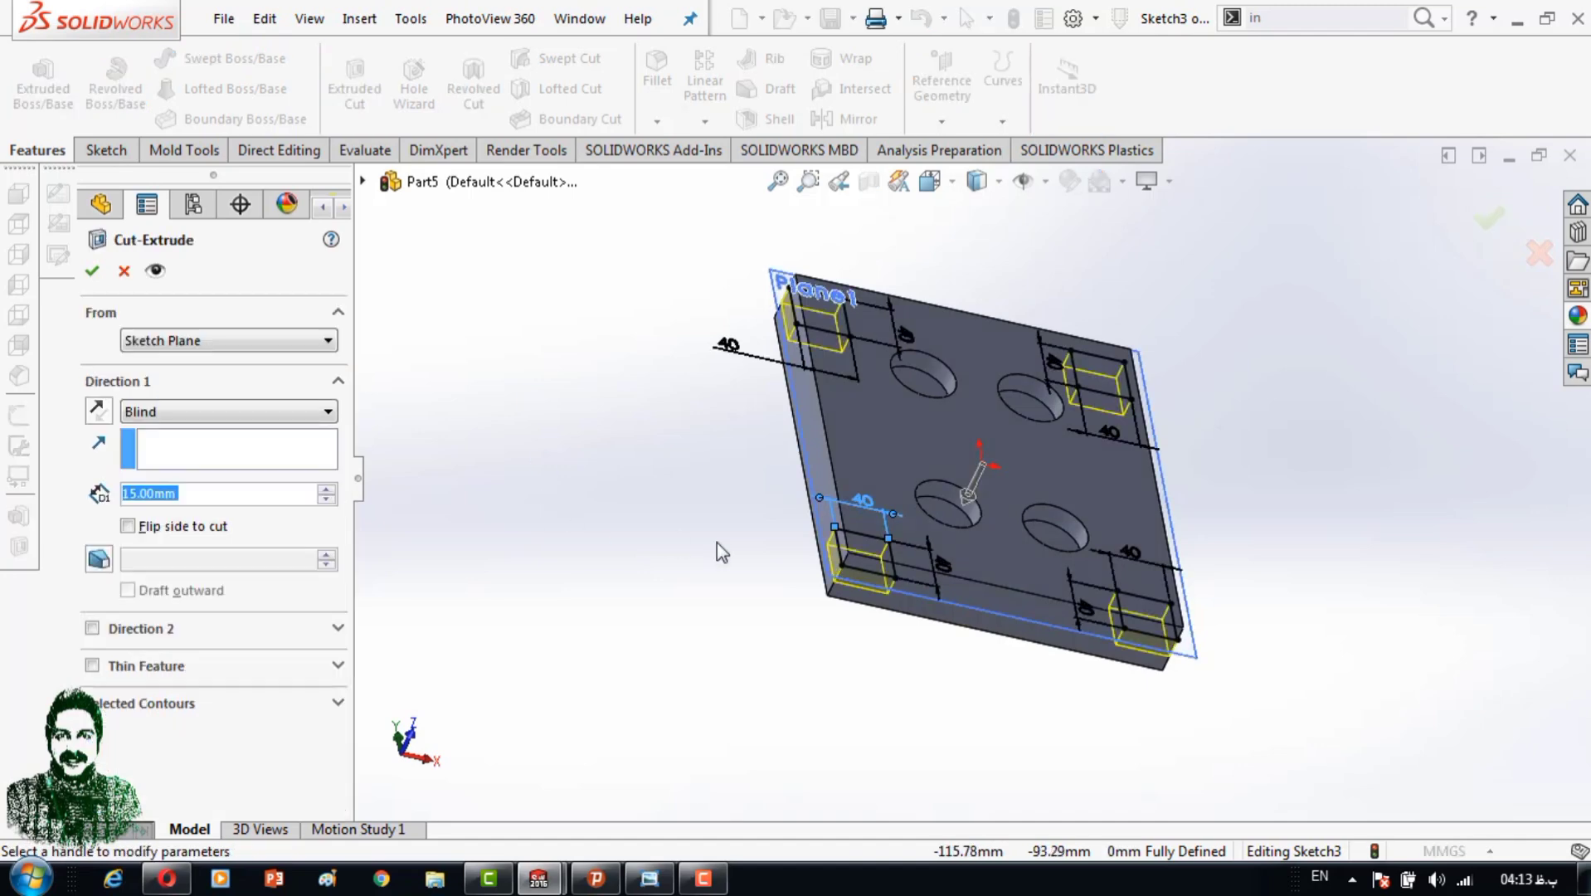
pyautogui.moveTo(995, 431); pyautogui.dragTo(1070, 382)
pyautogui.press('Return')
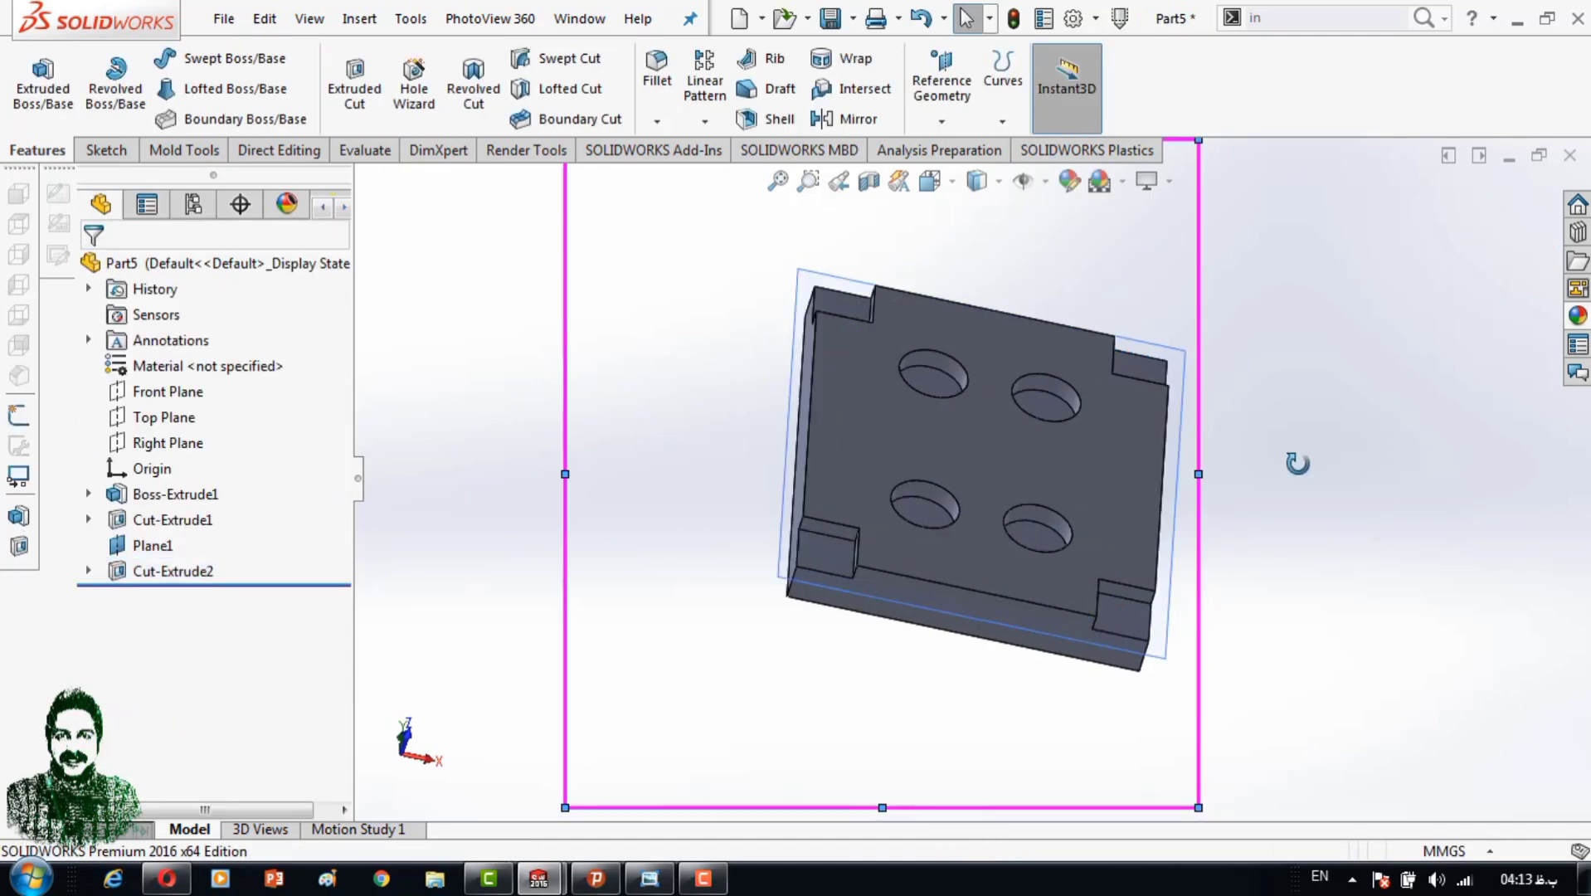
pyautogui.moveTo(1296, 461); pyautogui.dragTo(1244, 566, button='middle')
pyautogui.moveTo(965, 523); pyautogui.dragTo(995, 475, button='middle')
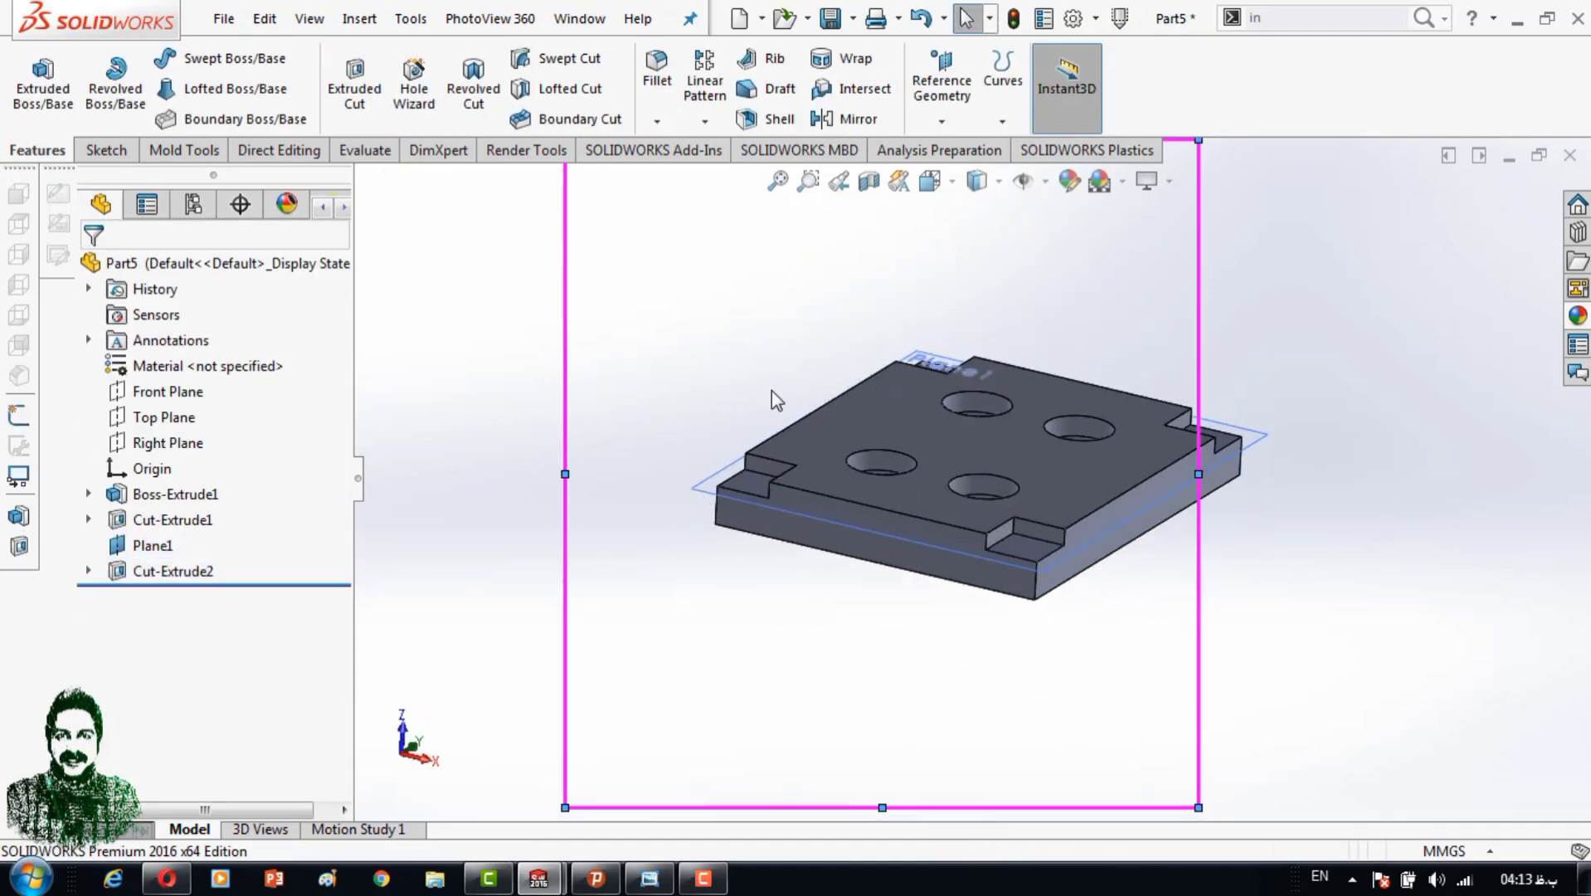
pyautogui.moveTo(772, 396)
pyautogui.mouseDown(button='middle')
pyautogui.moveTo(1094, 454)
pyautogui.moveTo(1124, 434)
pyautogui.mouseUp(button='middle')
pyautogui.scroll(-3, 1111, 462)
pyautogui.scroll(-2, 995, 432)
pyautogui.click(933, 402)
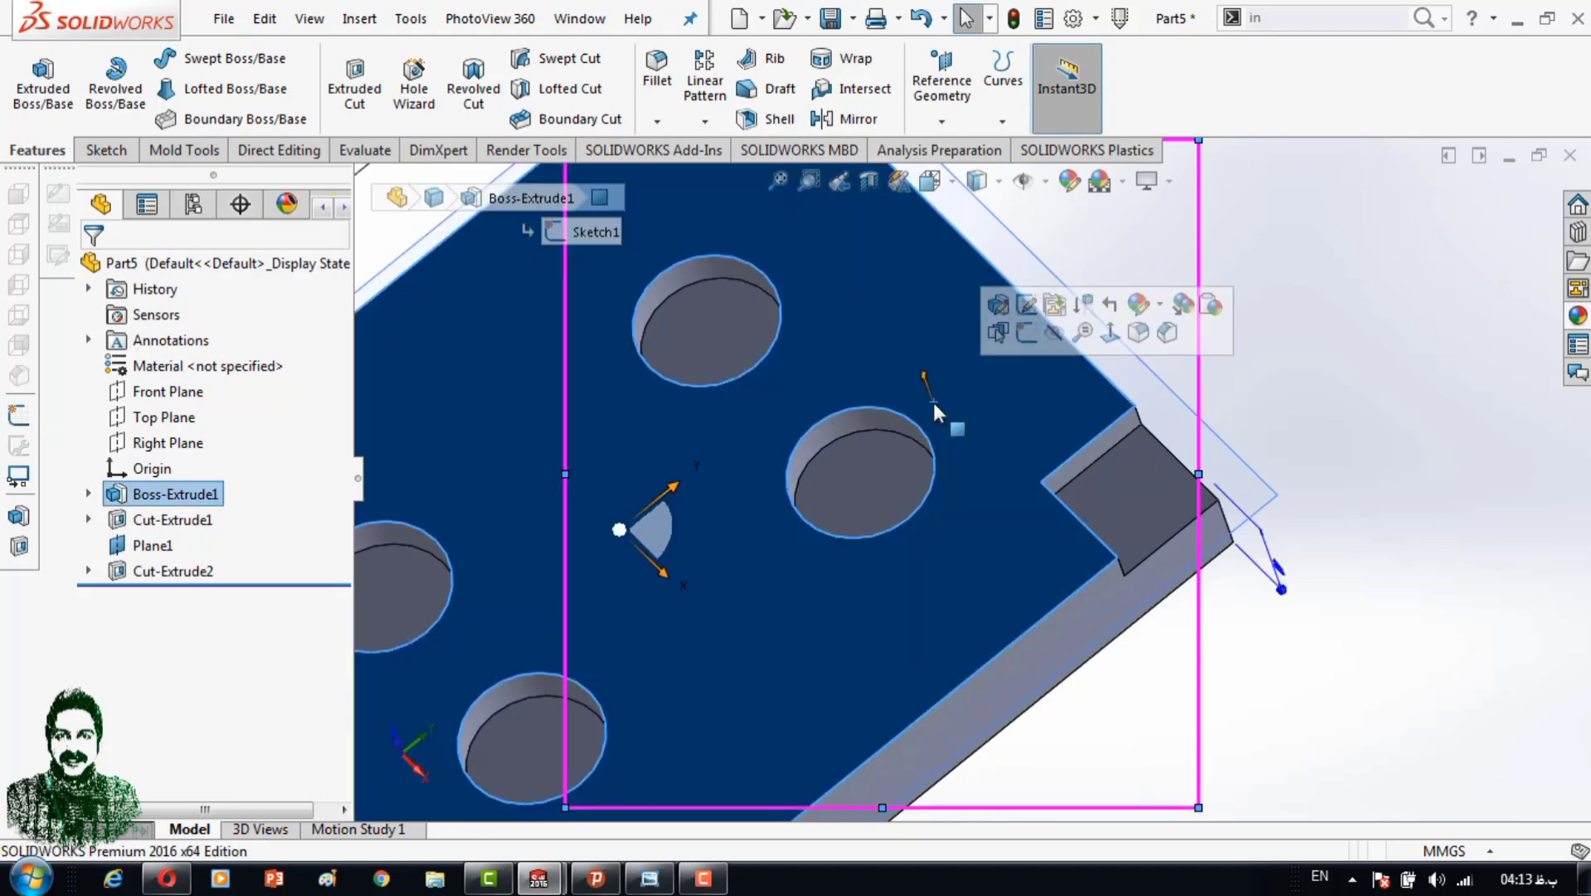
pyautogui.click(1109, 304)
pyautogui.click(173, 571)
pyautogui.click(249, 515)
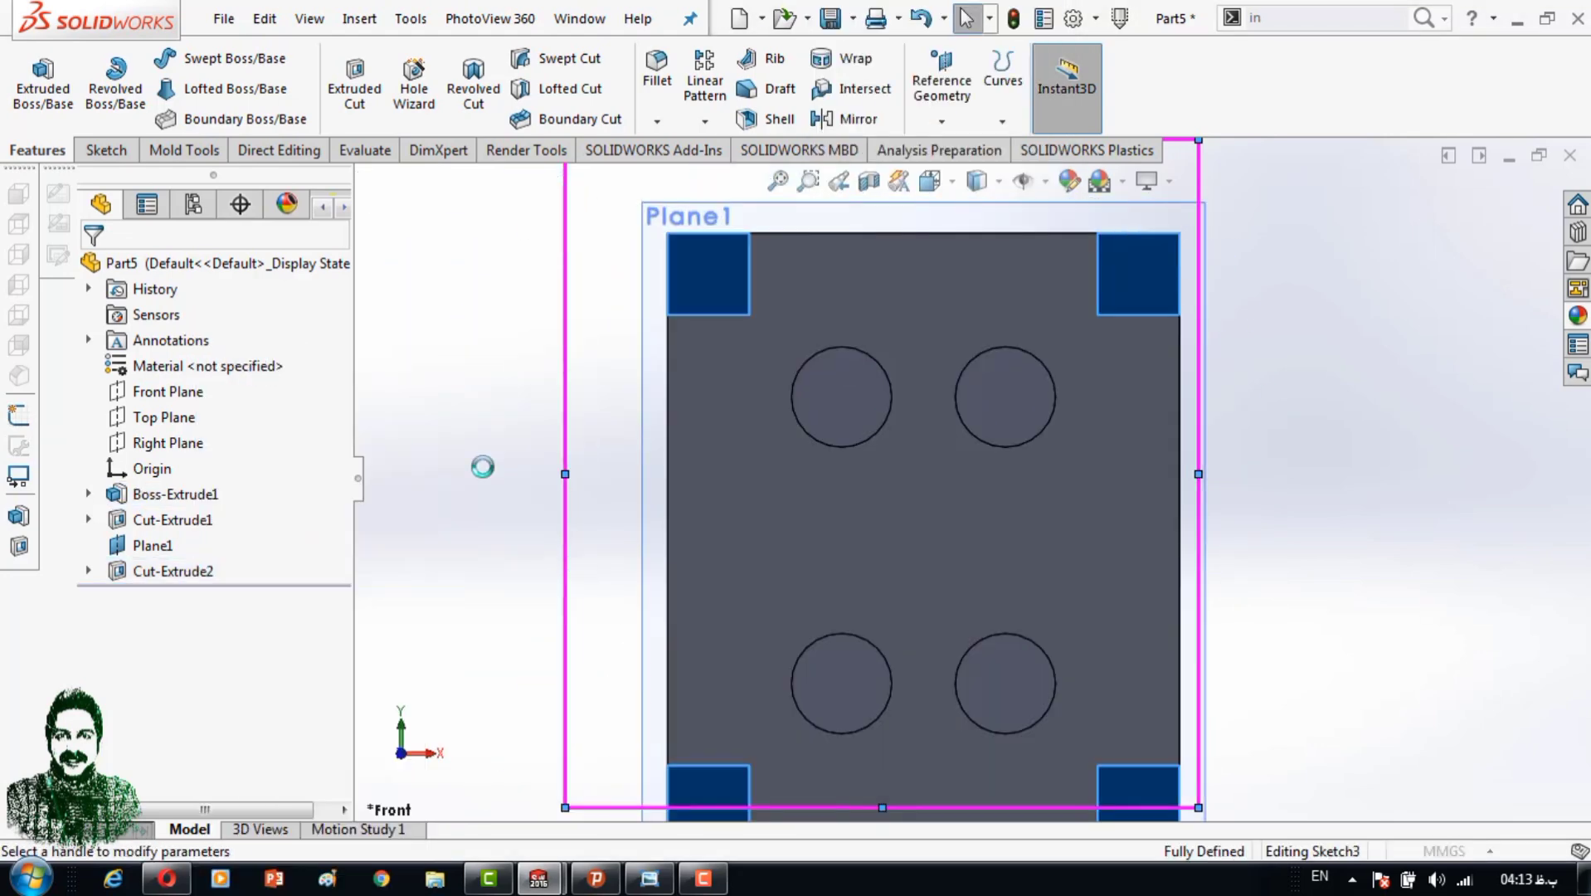
pyautogui.moveTo(482, 466); pyautogui.dragTo(582, 386, button='middle')
pyautogui.click(127, 591)
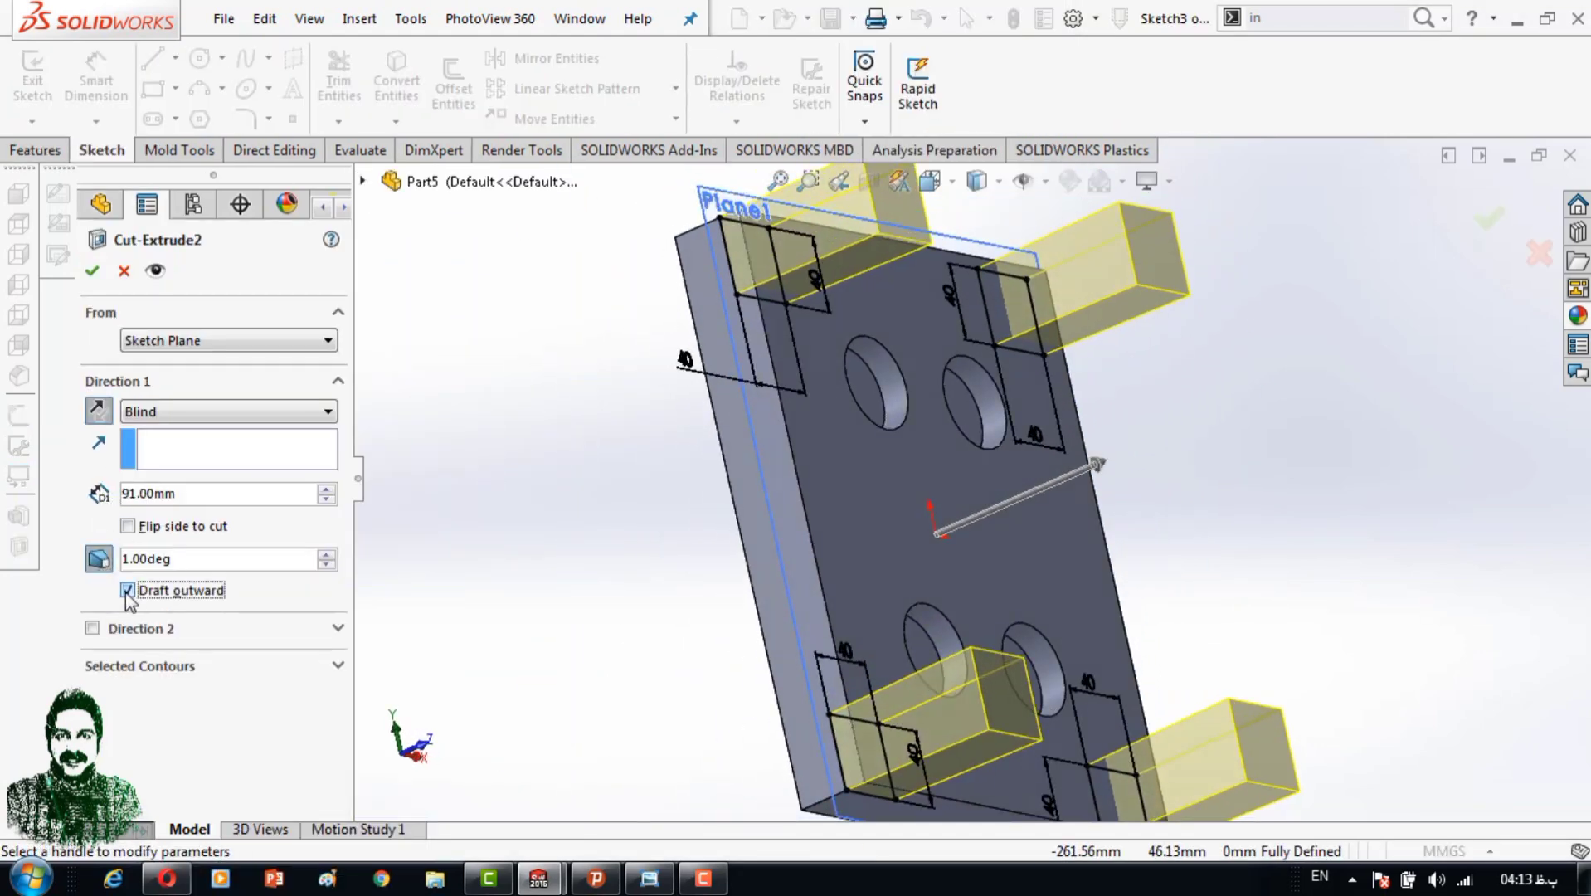
pyautogui.click(326, 554)
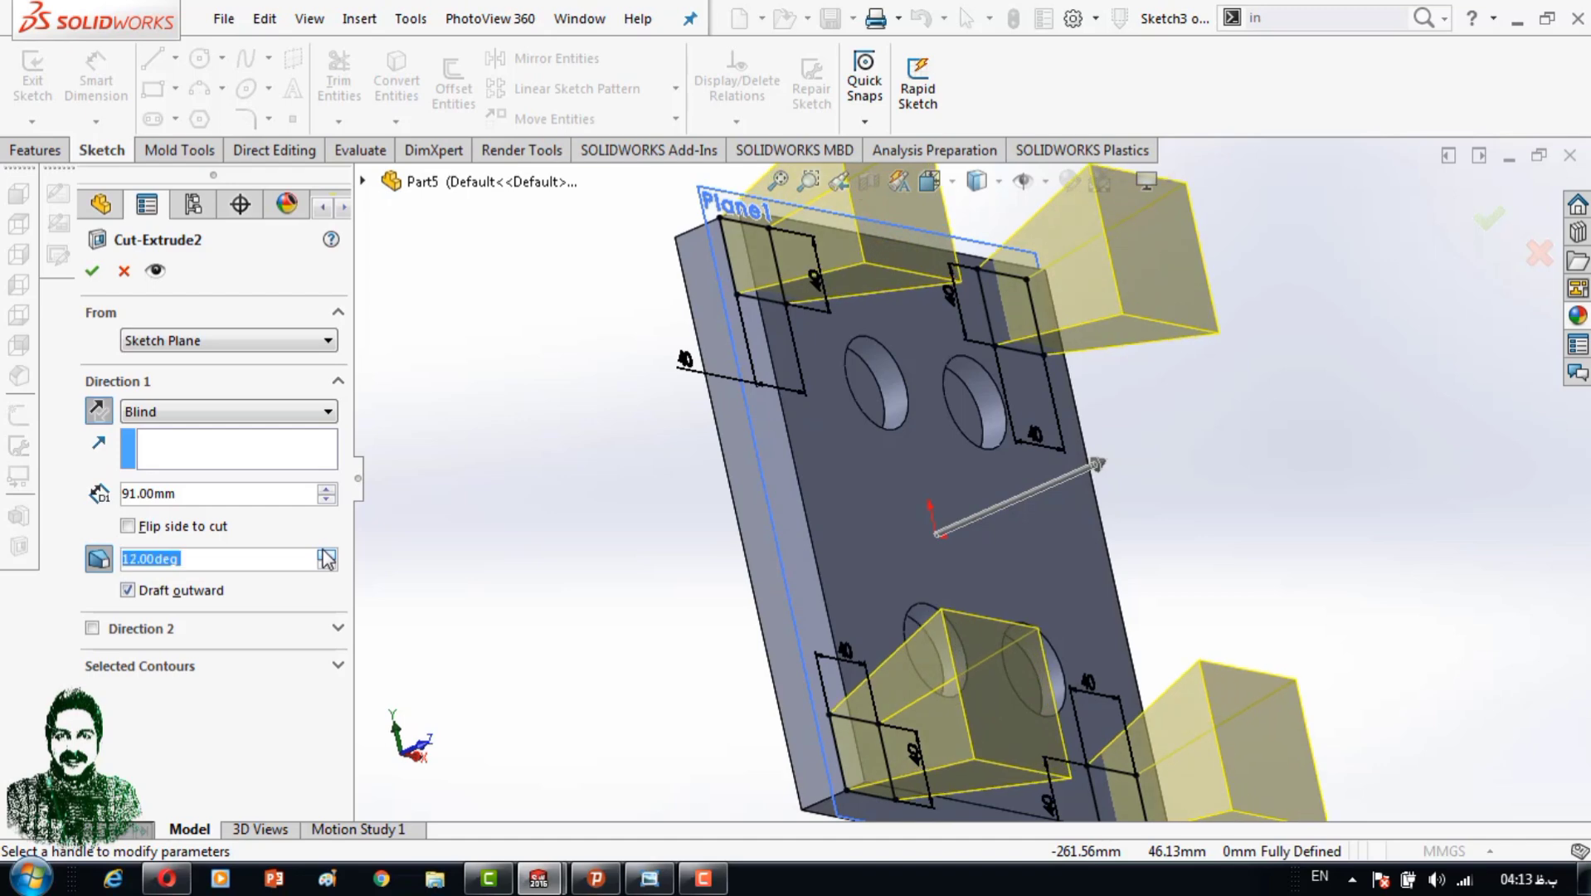
pyautogui.press('Return')
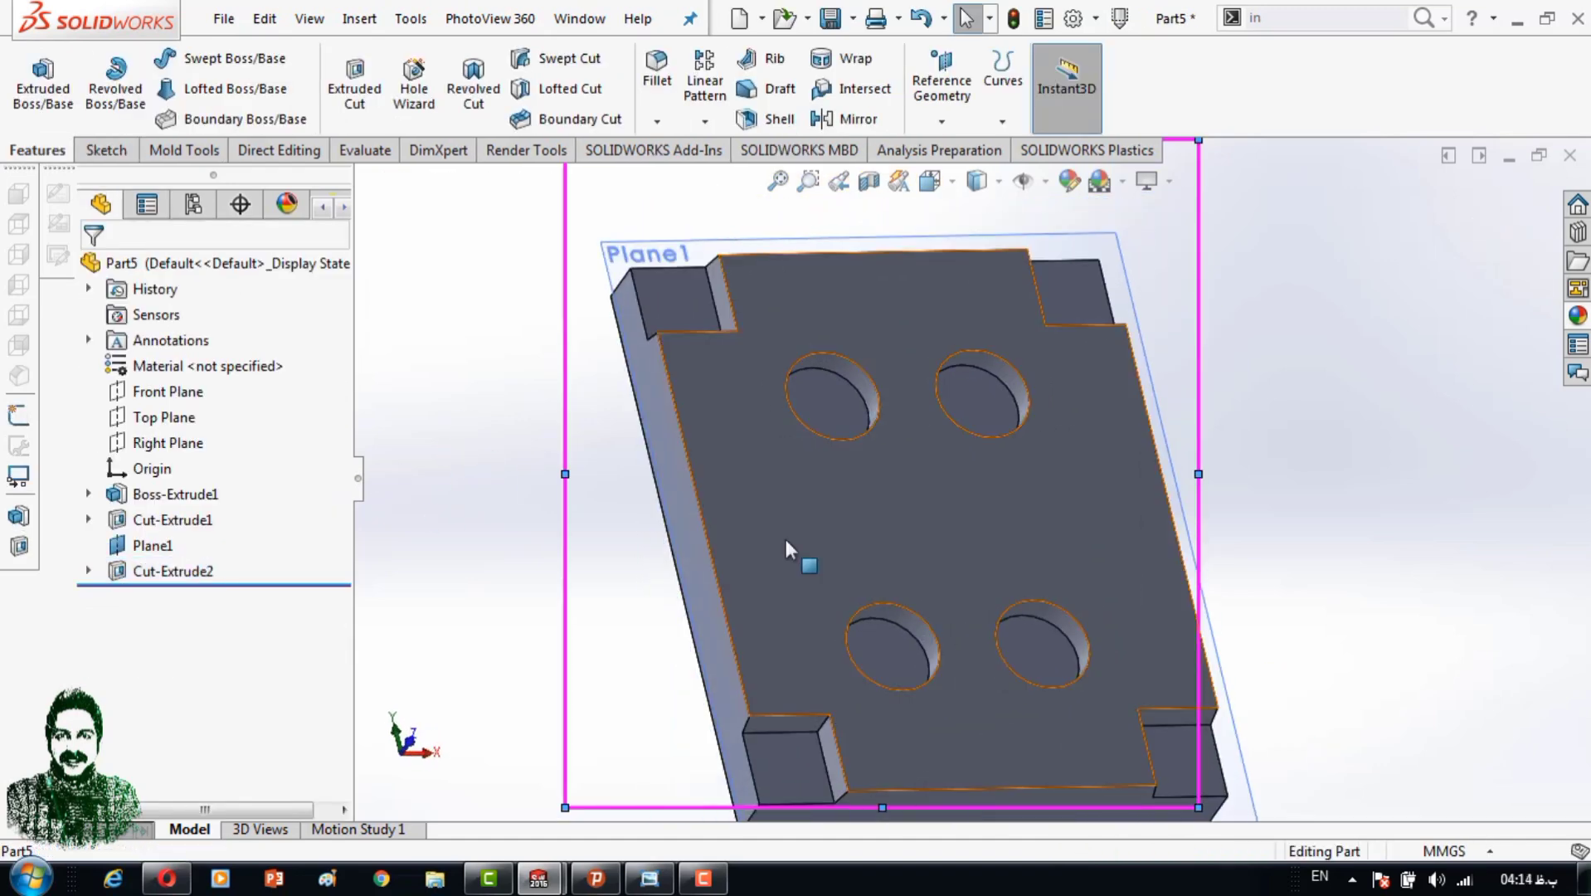
pyautogui.click(806, 557)
pyautogui.press('space')
pyautogui.click(903, 86)
pyautogui.rightClick(173, 571)
pyautogui.click(184, 347)
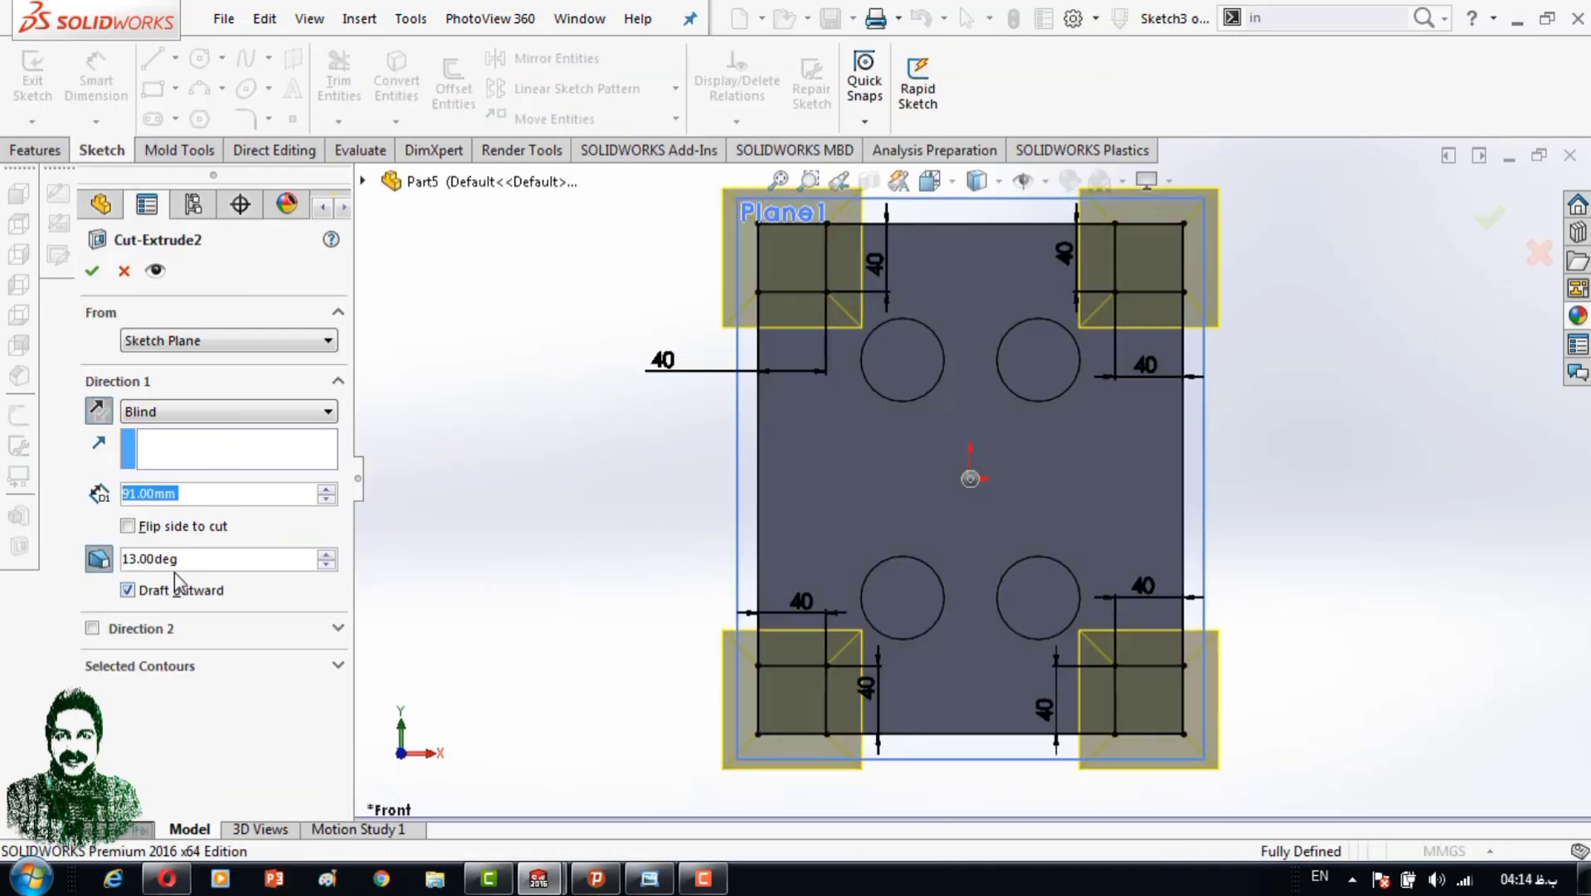
pyautogui.doubleClick(179, 559)
pyautogui.write('12')
pyautogui.press('Return')
pyautogui.moveTo(455, 540)
pyautogui.mouseDown(button='middle')
pyautogui.moveTo(721, 568)
pyautogui.moveTo(600, 493)
pyautogui.moveTo(637, 385)
pyautogui.moveTo(883, 468)
pyautogui.mouseUp(button='middle')
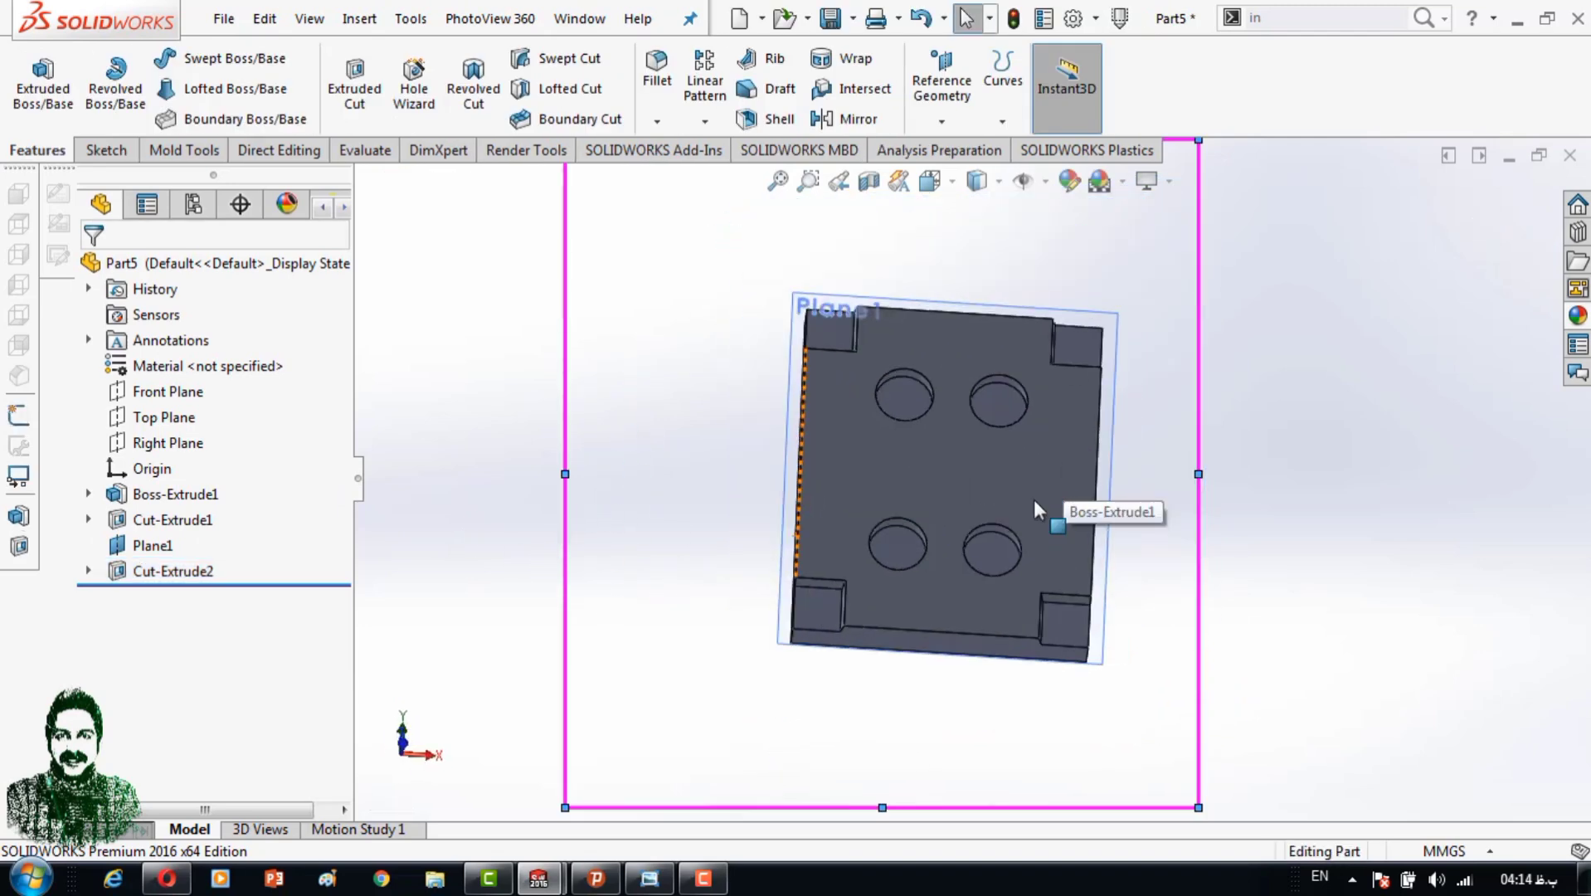
pyautogui.click(794, 624)
pyautogui.click(706, 403)
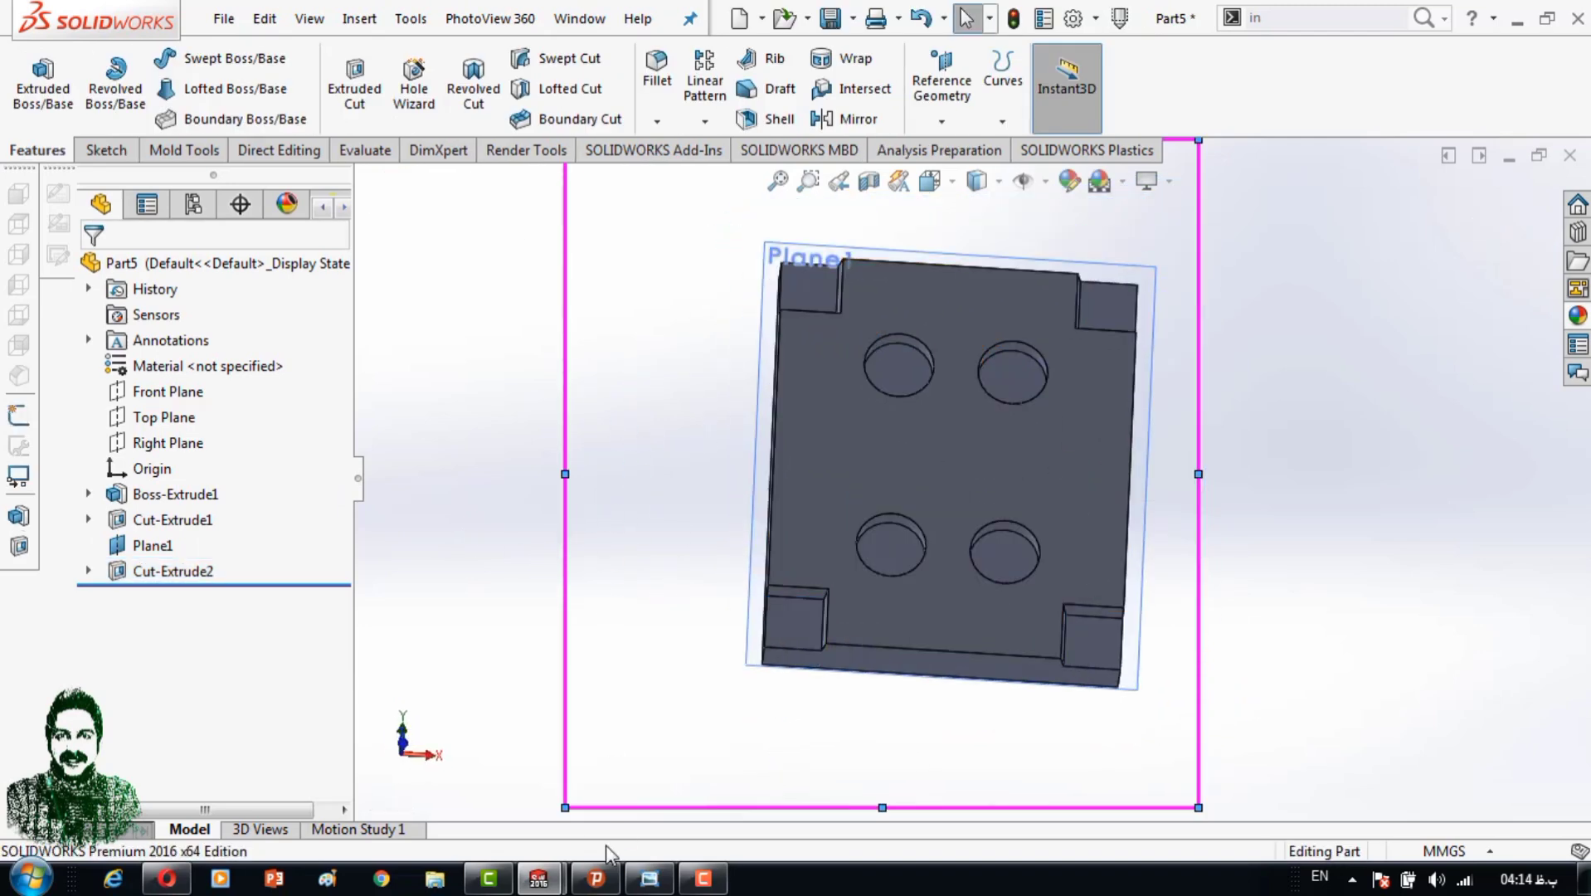
pyautogui.click(697, 884)
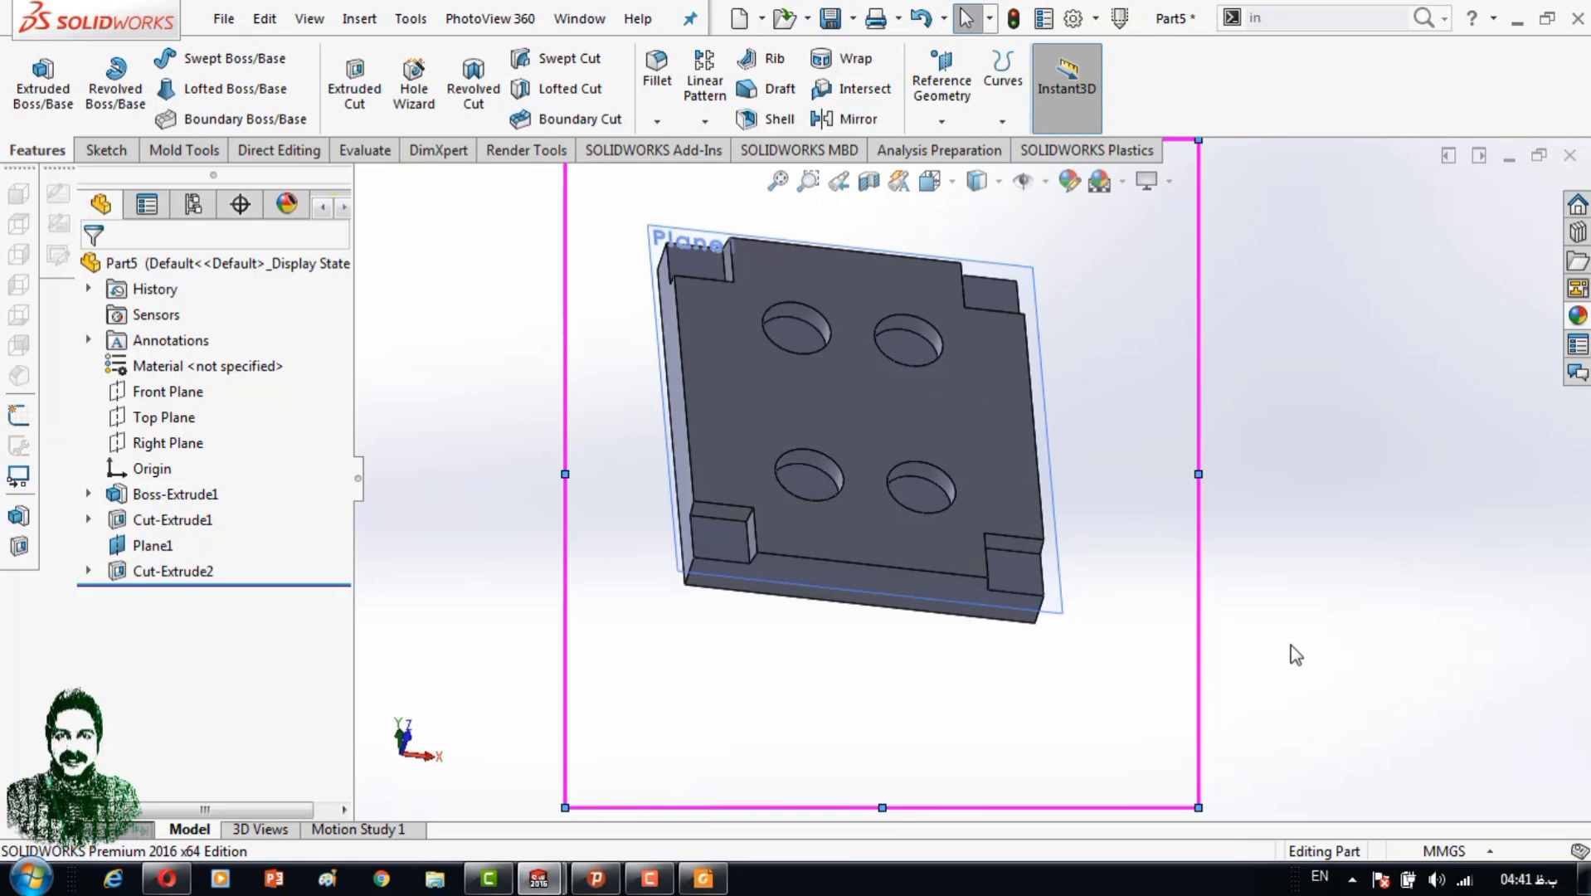
pyautogui.moveTo(982, 435)
pyautogui.mouseDown(button='middle')
pyautogui.moveTo(1040, 660)
pyautogui.moveTo(872, 886)
pyautogui.mouseUp(button='middle')
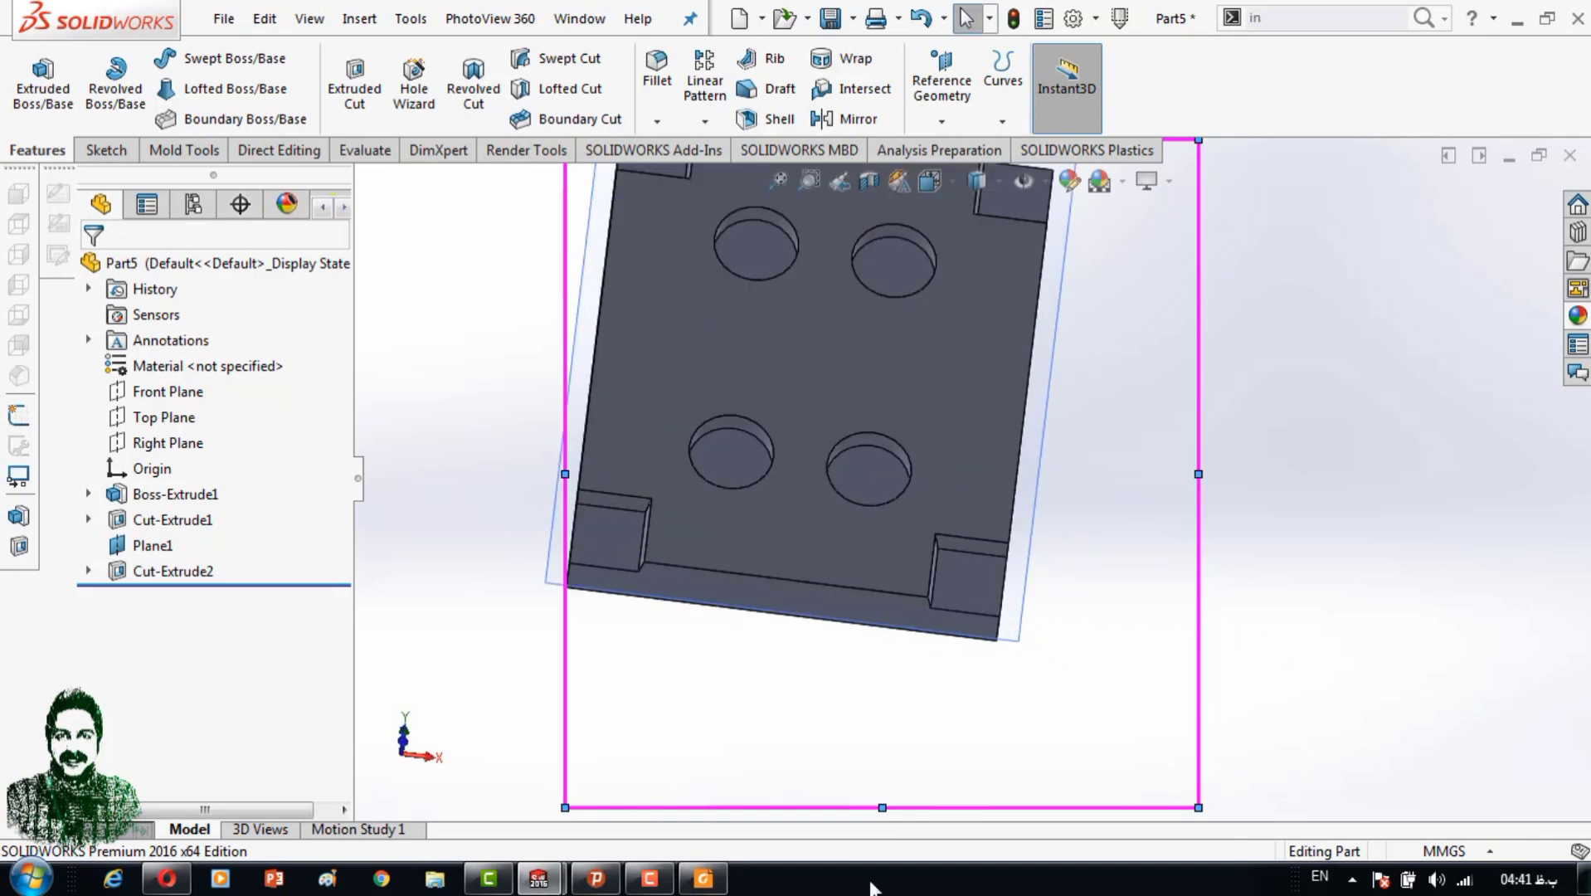
# Turn the view square to the lower-right pocket face and start a sketch on it.
pyautogui.click(972, 603)
pyautogui.rightClick(883, 548)
pyautogui.click(900, 33)
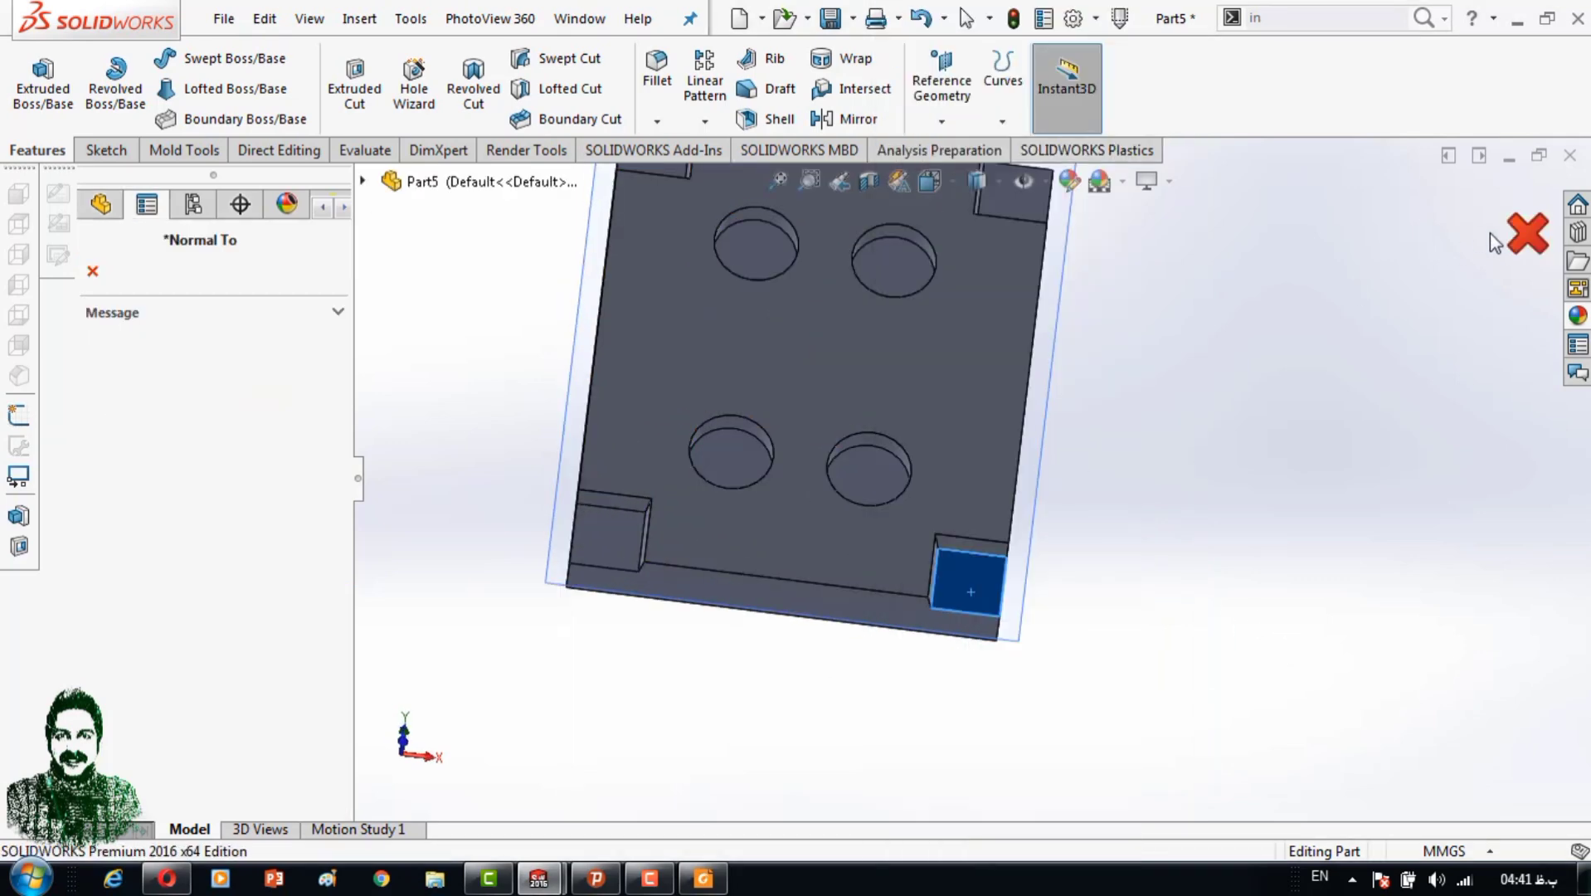
pyautogui.rightClick(962, 542)
pyautogui.click(810, 133)
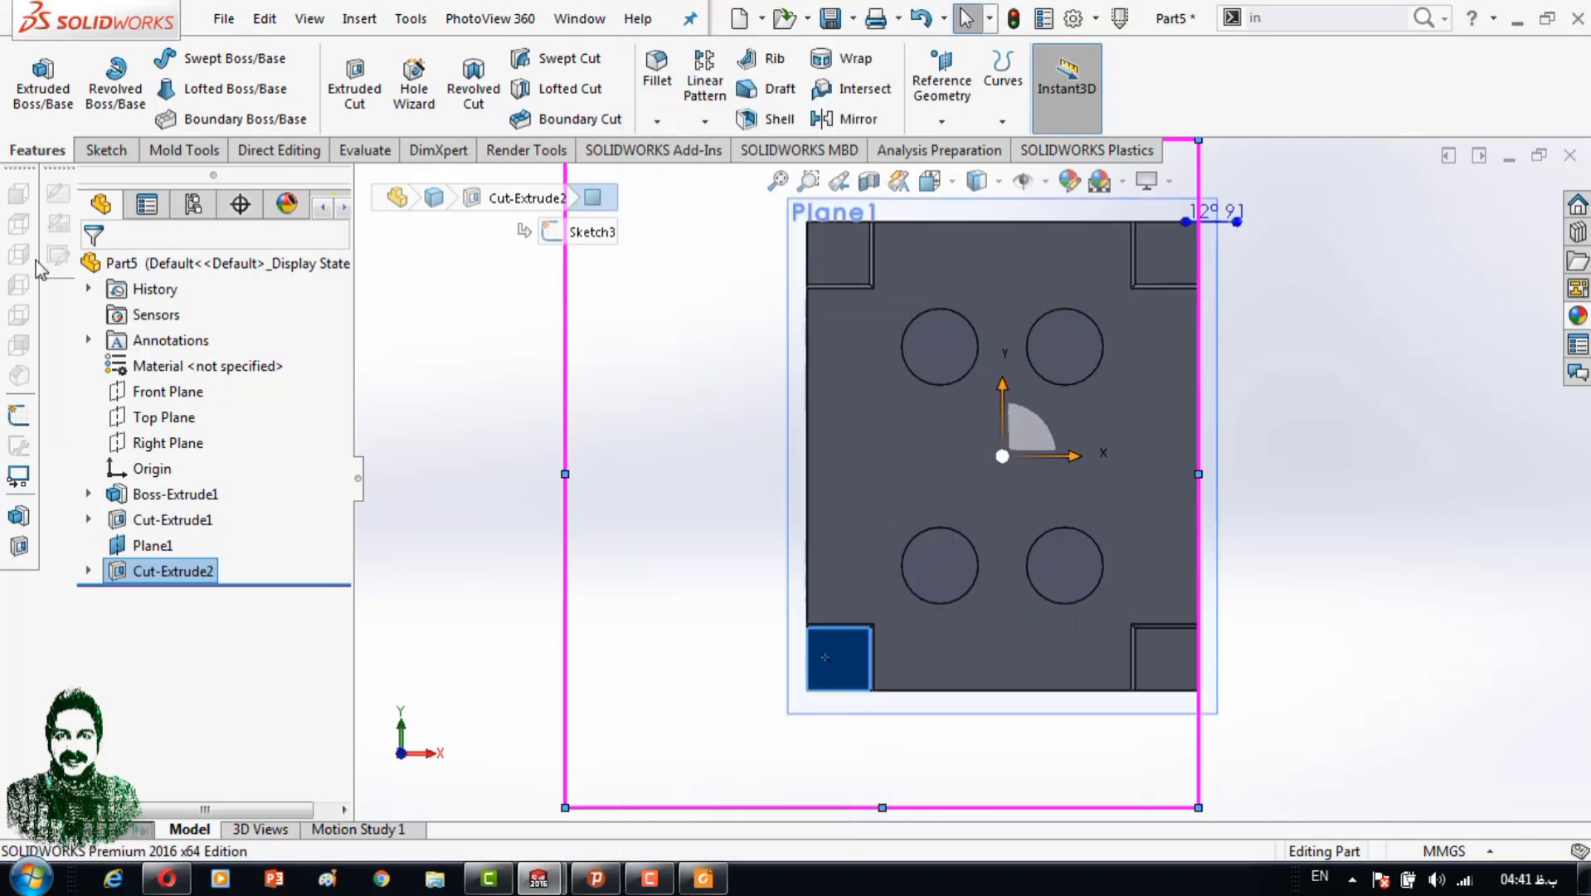
# Draw a center rectangle starting at the plate's centre.
pyautogui.click(199, 58)
pyautogui.scroll(3, 870, 709)
pyautogui.scroll(2, 869, 709)
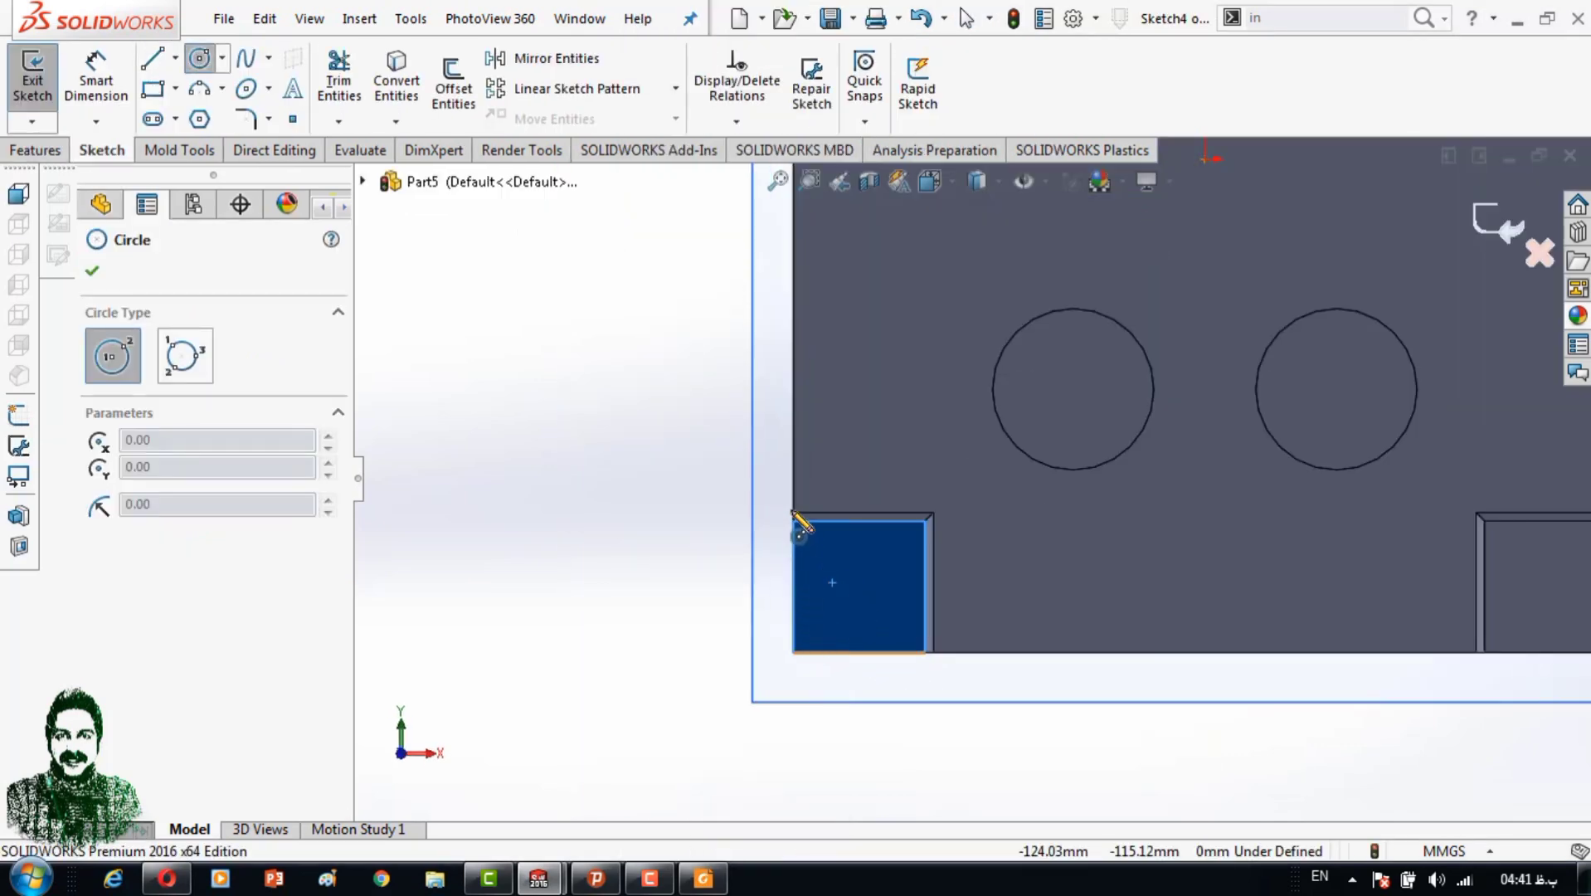
pyautogui.scroll(-5, 862, 605)
pyautogui.click(175, 88)
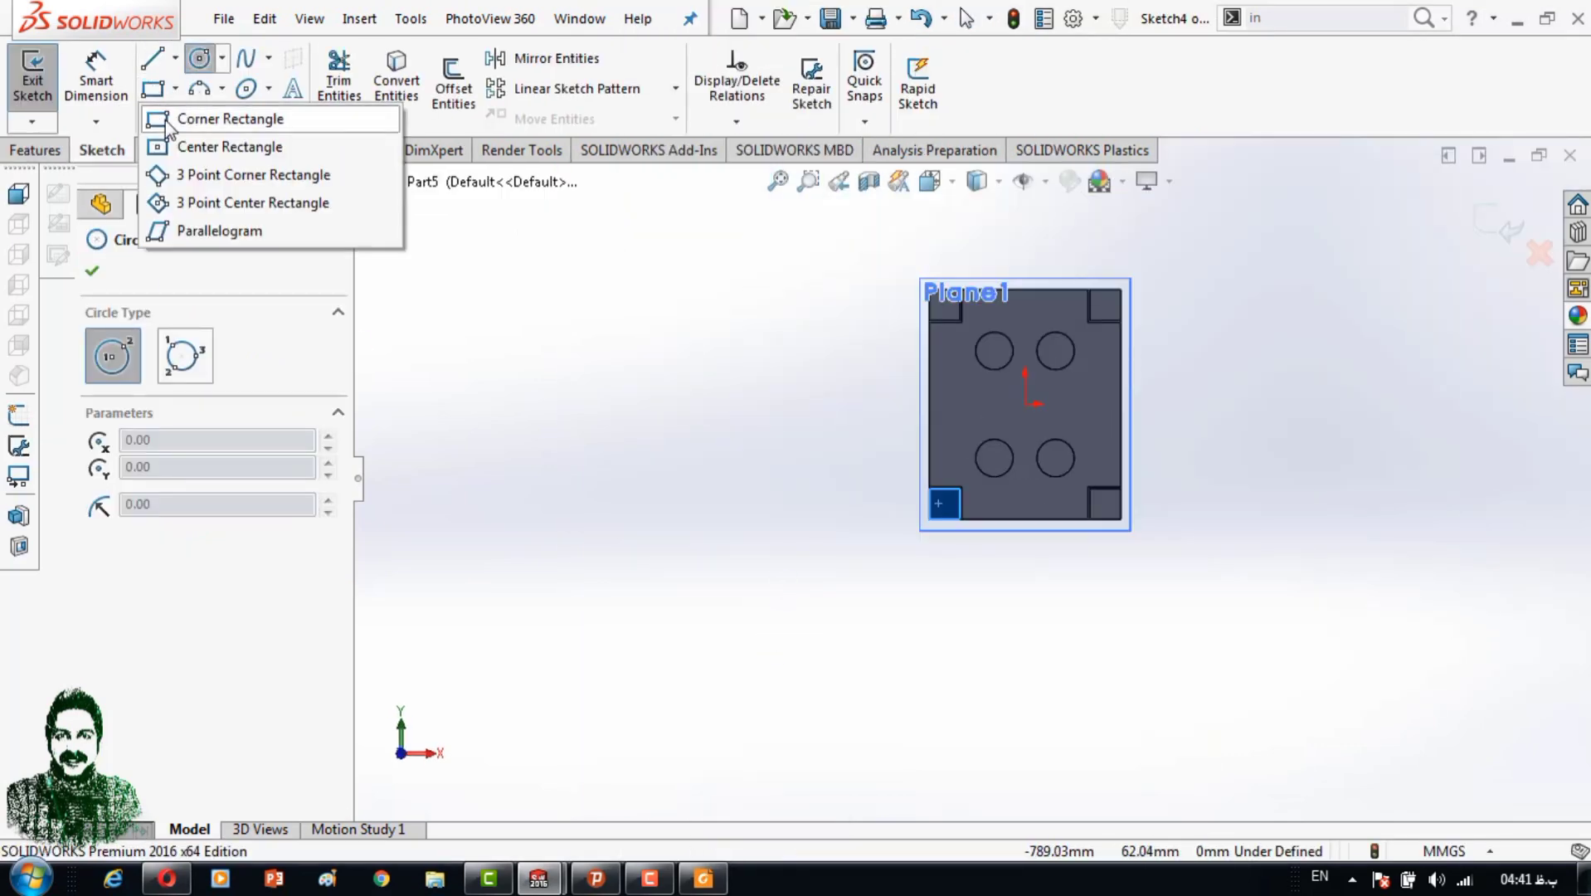
pyautogui.click(230, 145)
pyautogui.scroll(3, 1022, 405)
pyautogui.click(1016, 390)
pyautogui.scroll(-2, 1045, 365)
pyautogui.scroll(2, 1069, 340)
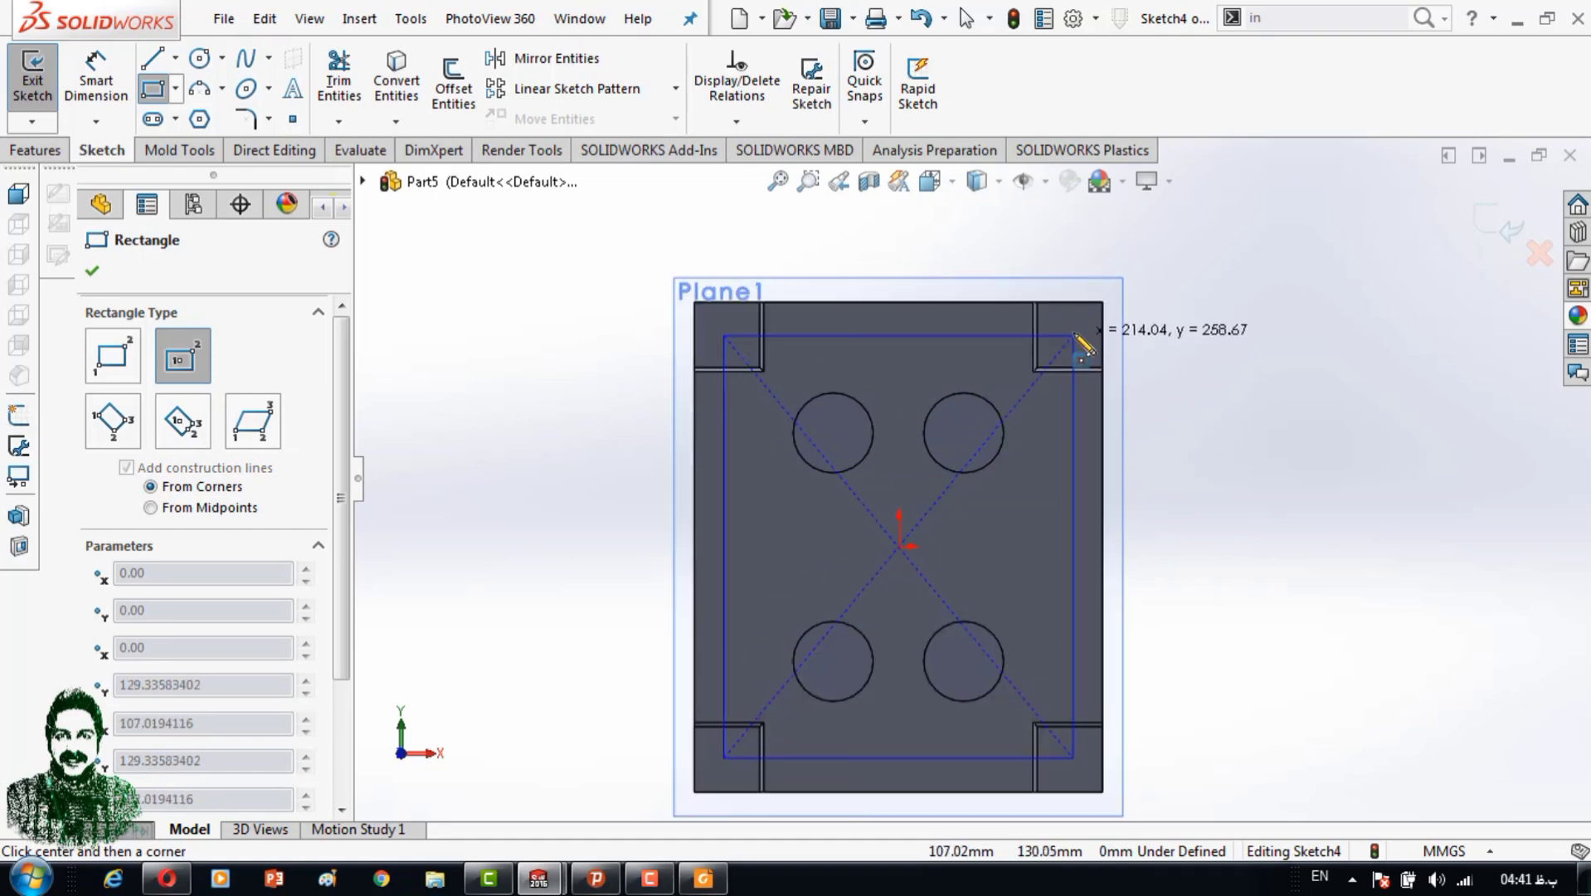
# Dimension the rectangle's sides 20 mm in from the plate edges.
pyautogui.press('d')
pyautogui.scroll(4, 1034, 399)
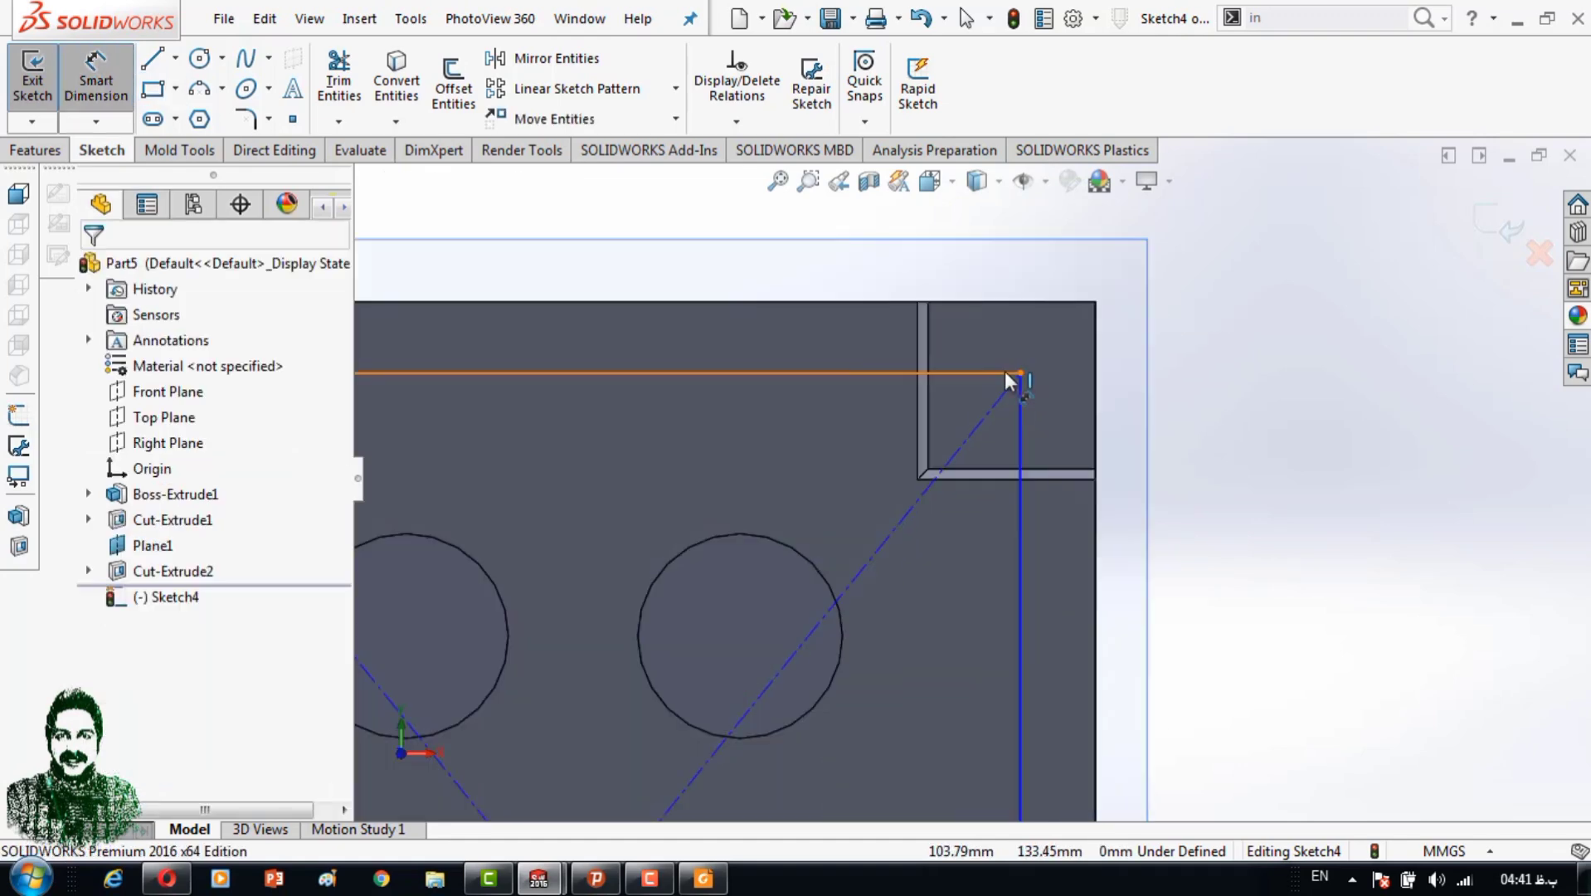
pyautogui.click(1005, 372)
pyautogui.click(990, 302)
pyautogui.click(1161, 349)
pyautogui.write('20')
pyautogui.press('Return')
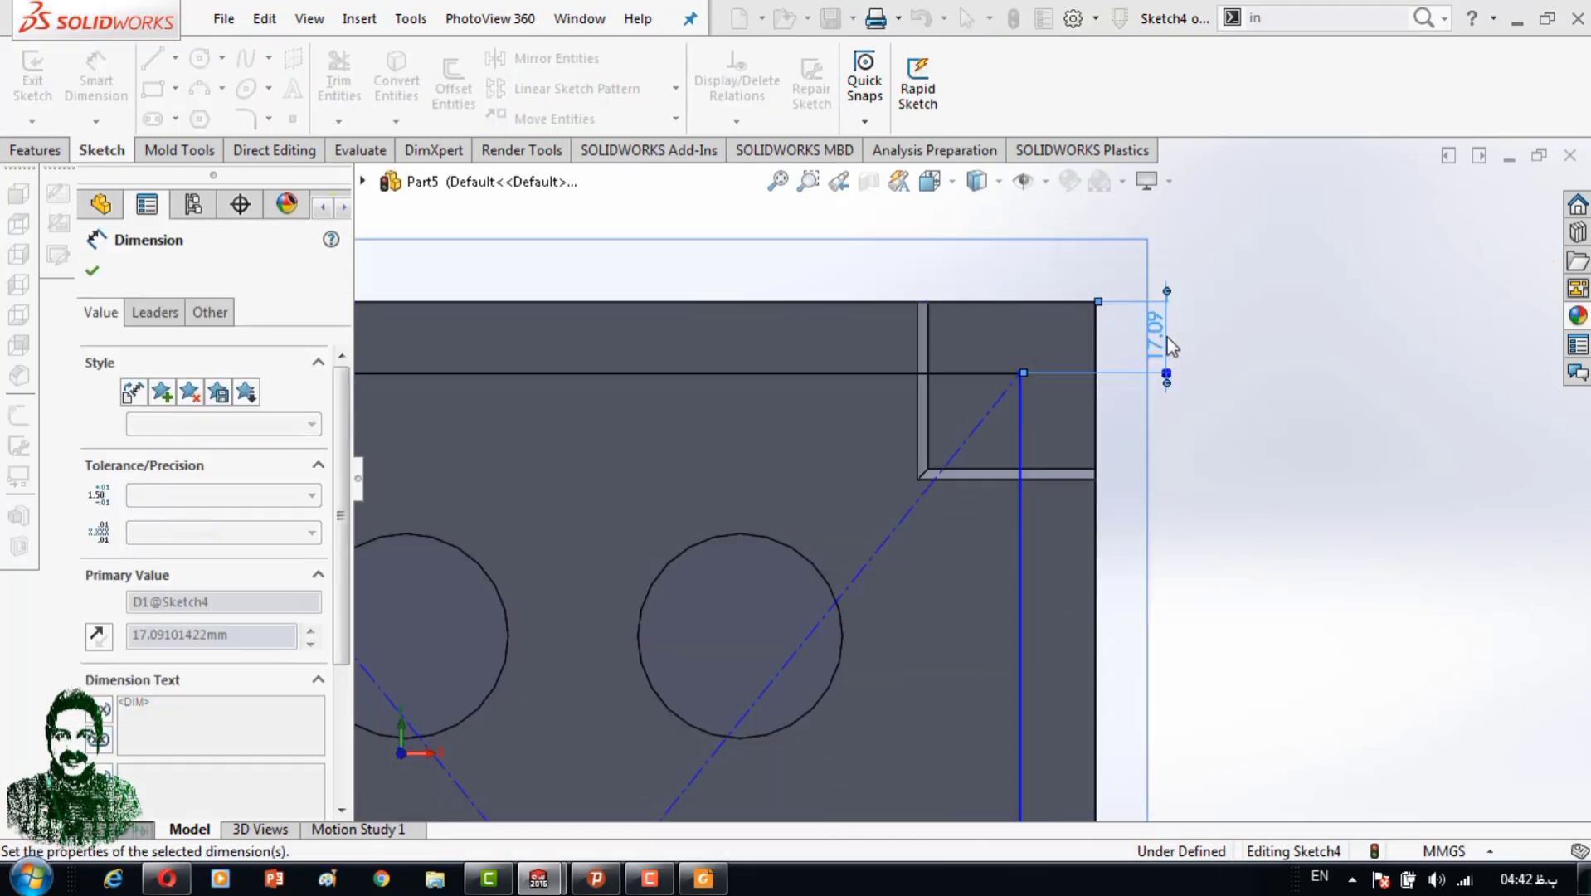
pyautogui.click(1095, 445)
pyautogui.click(1156, 442)
pyautogui.write('20')
pyautogui.press('Return')
pyautogui.press('f')
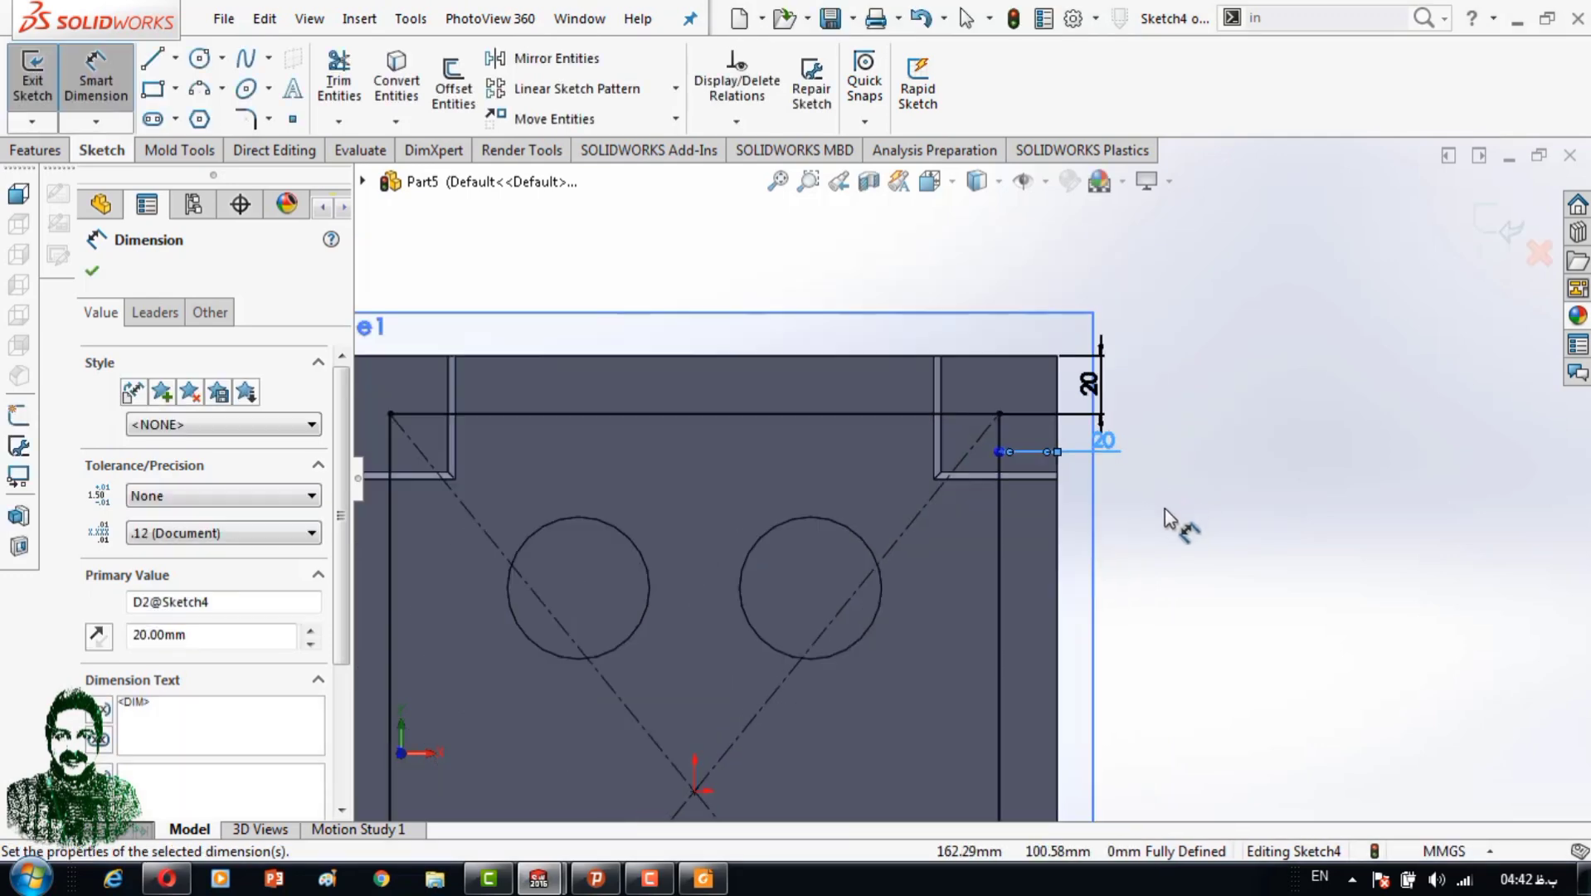
pyautogui.scroll(3, 829, 661)
pyautogui.click(837, 561)
pyautogui.click(836, 620)
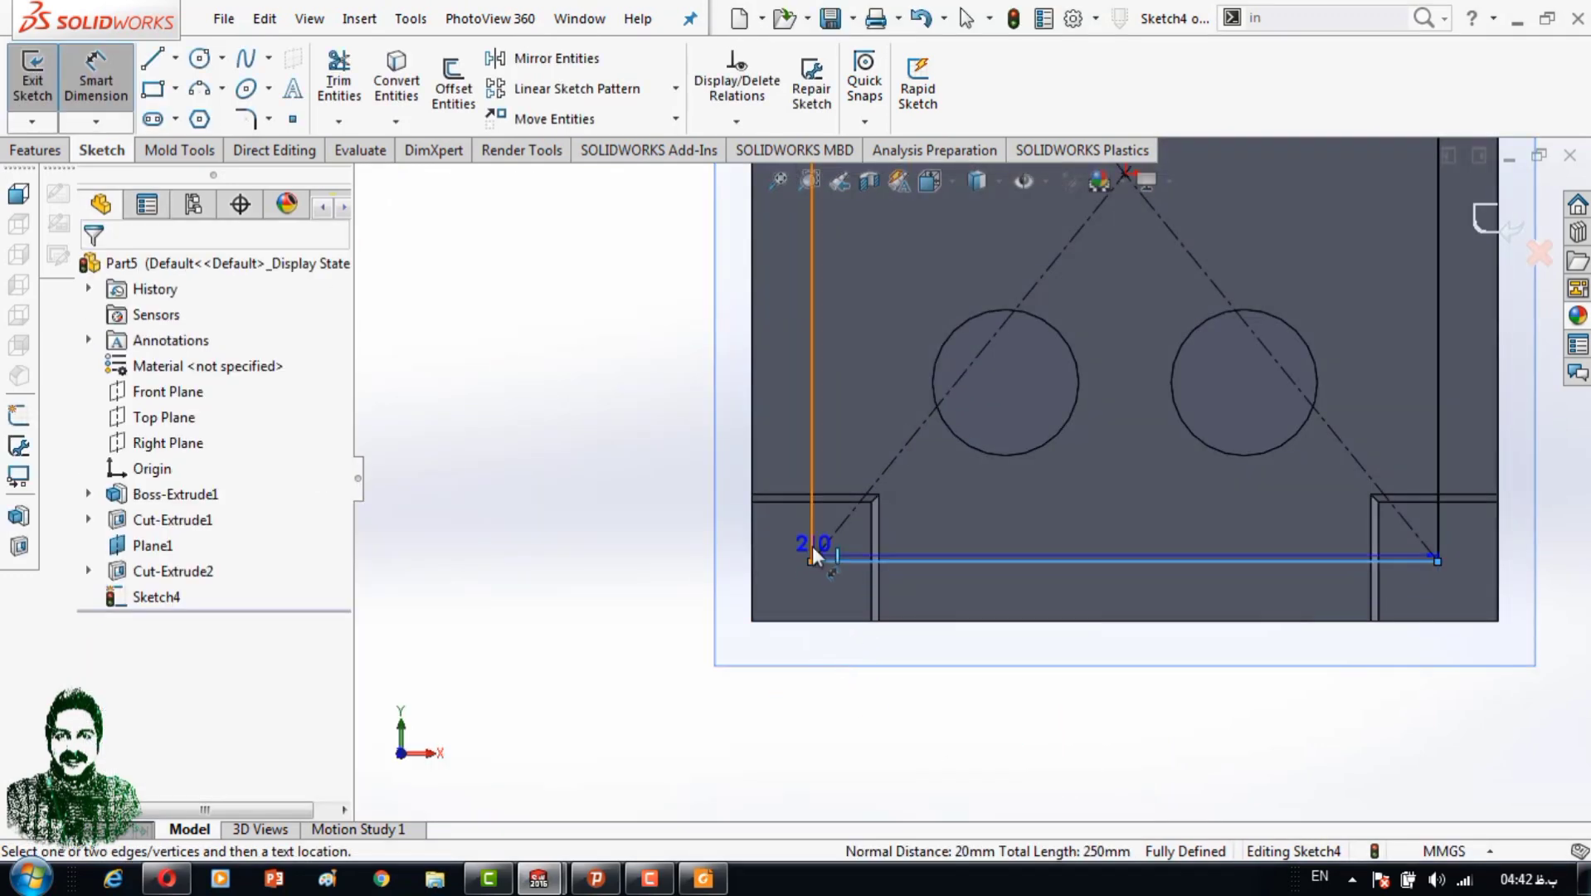
# Draw four circles centred on the rectangle's corners.
pyautogui.click(199, 58)
pyautogui.scroll(3, 852, 550)
pyautogui.click(834, 539)
pyautogui.scroll(-3, 913, 531)
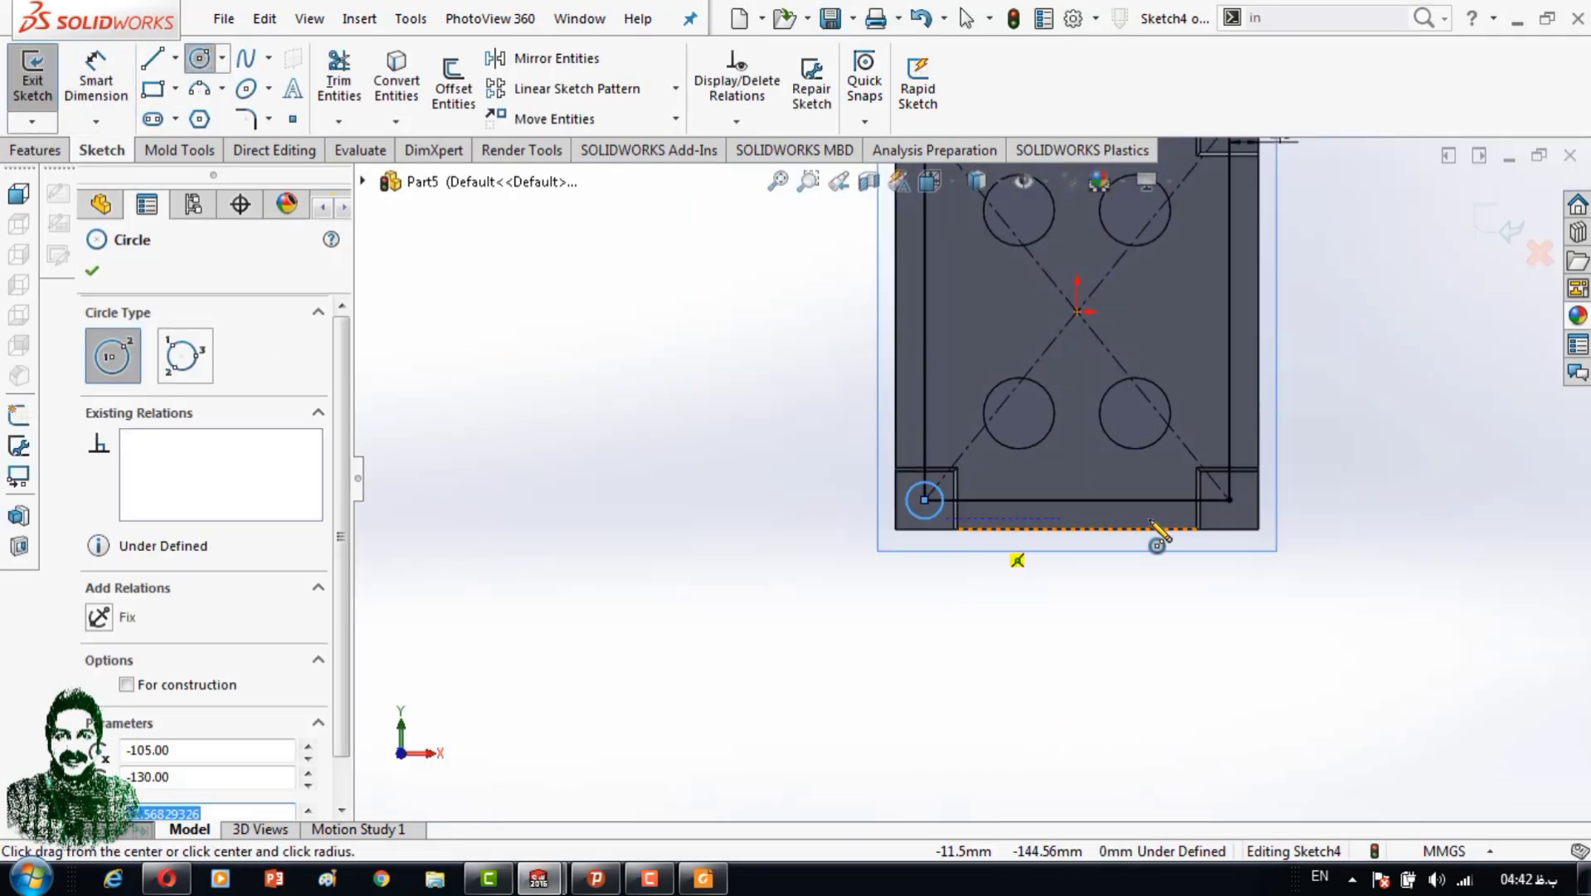
pyautogui.scroll(3, 1153, 531)
pyautogui.click(1232, 467)
pyautogui.scroll(-3, 1161, 464)
pyautogui.scroll(4, 1090, 191)
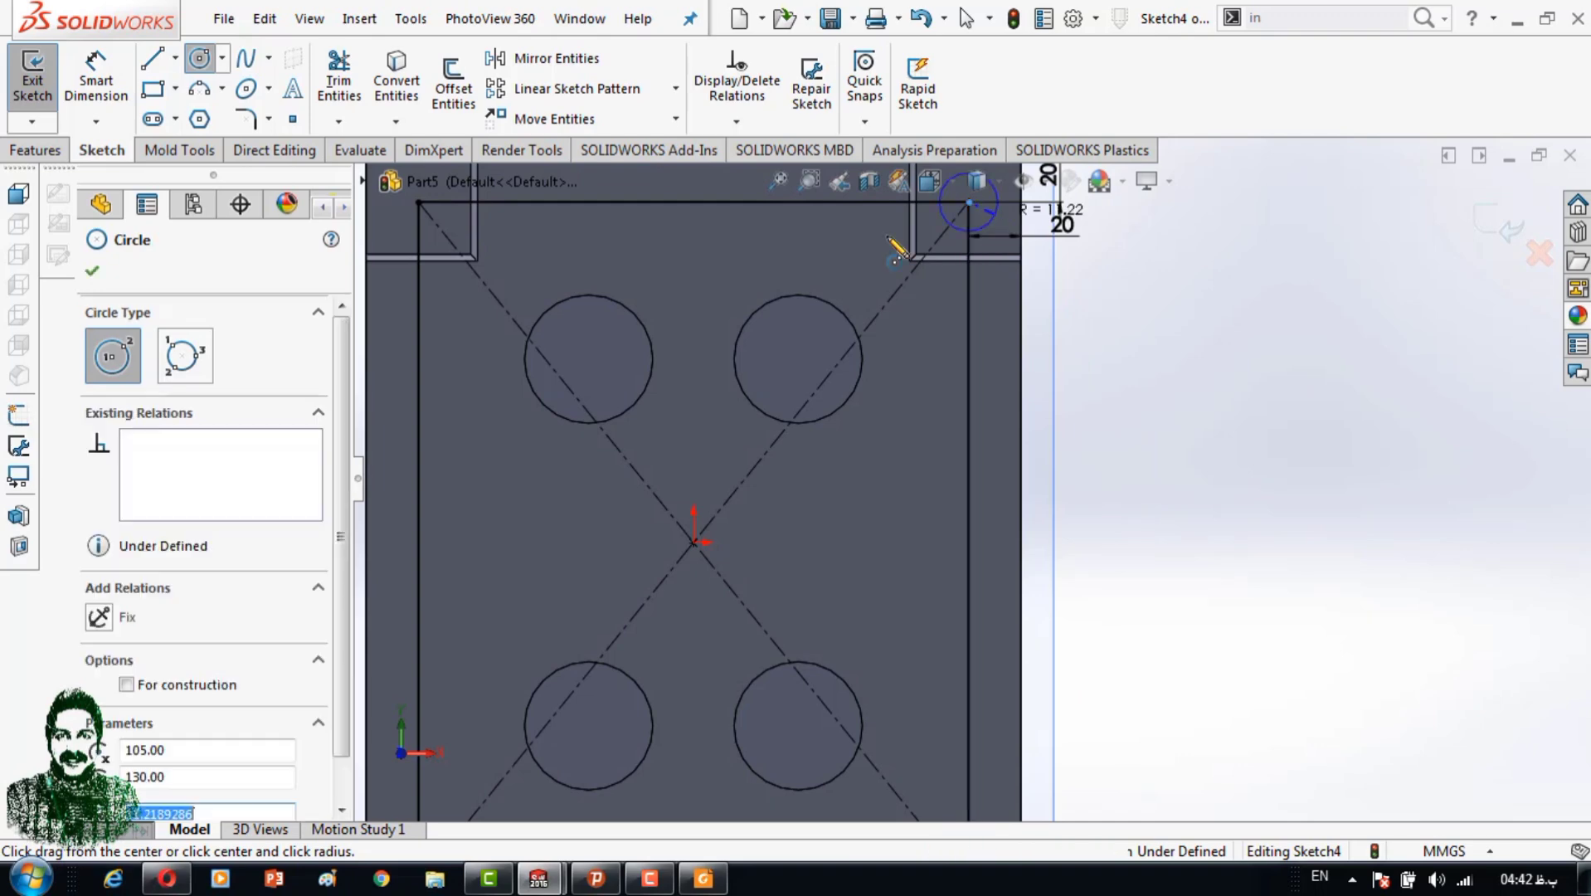
pyautogui.click(945, 219)
pyautogui.scroll(-2, 912, 249)
pyautogui.click(681, 331)
pyautogui.click(709, 342)
pyautogui.press('Escape')
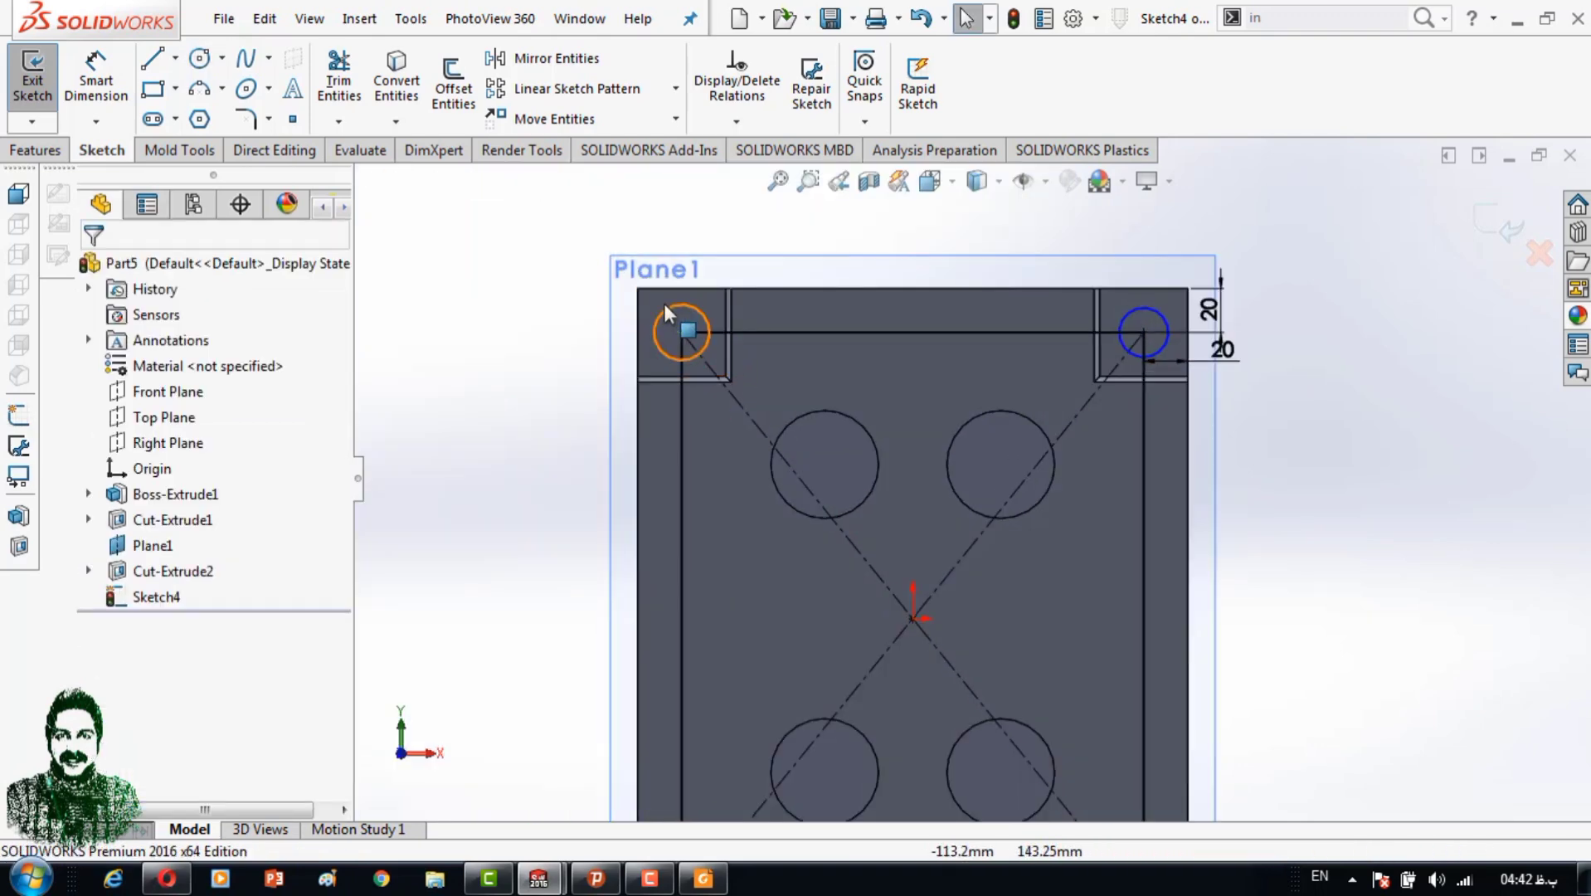
# Make the four circles Equal and dimension them Ø20.
pyautogui.click(664, 303)
pyautogui.keyDown('ctrl'); pyautogui.click(1161, 305); pyautogui.keyUp('ctrl')
pyautogui.scroll(-2, 1161, 305)
pyautogui.scroll(3, 1049, 713)
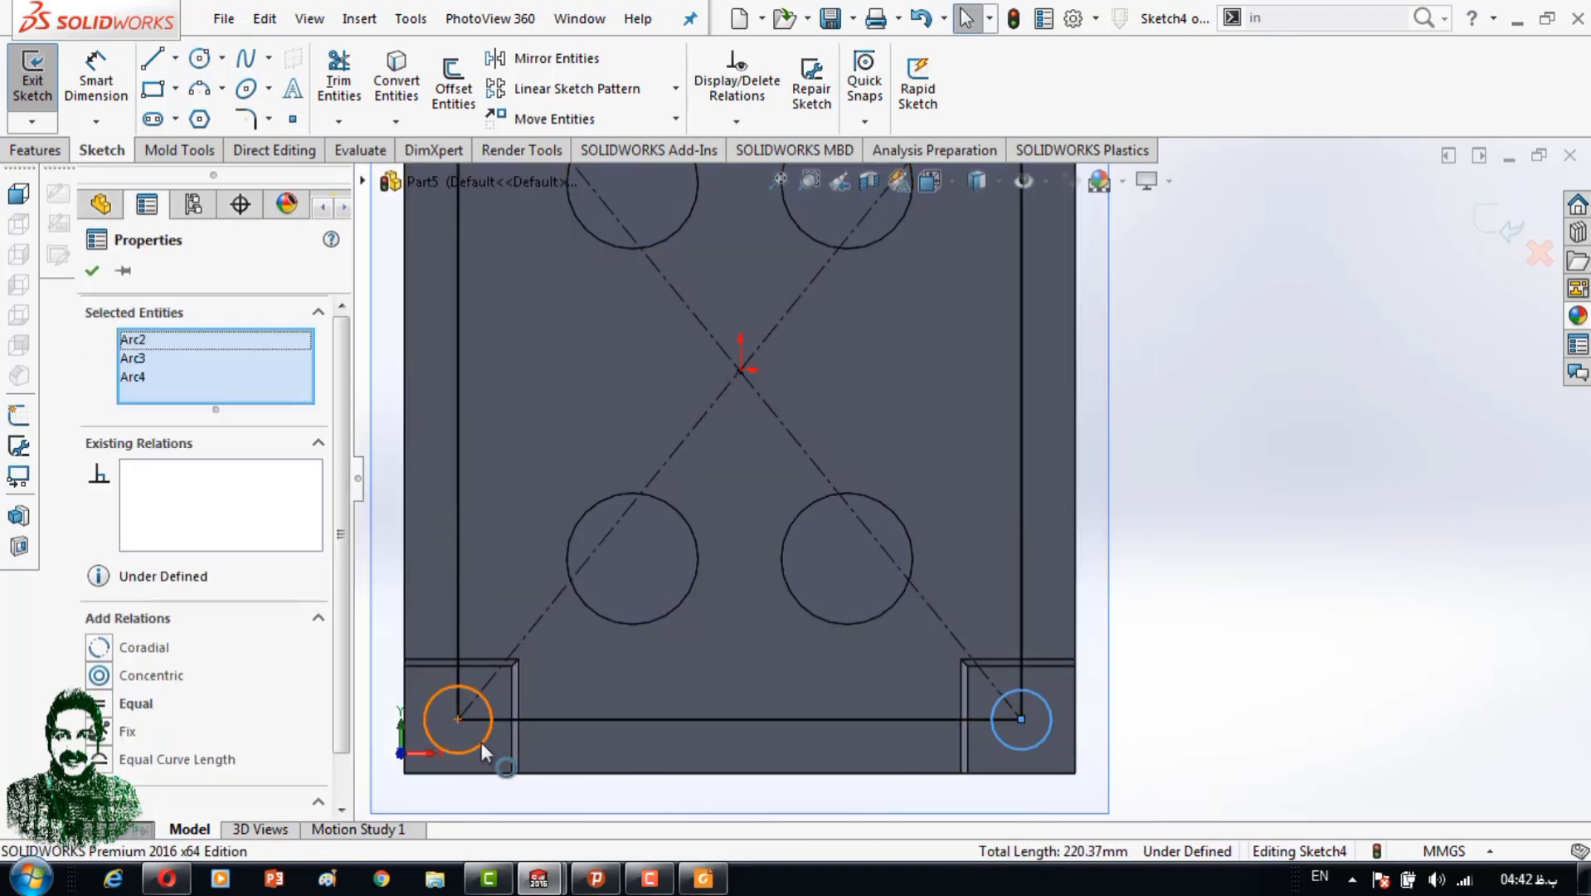
pyautogui.keyDown('ctrl'); pyautogui.click(484, 751); pyautogui.keyUp('ctrl')
pyautogui.click(136, 703)
pyautogui.click(1020, 685)
pyautogui.click(1186, 659)
pyautogui.write('2')
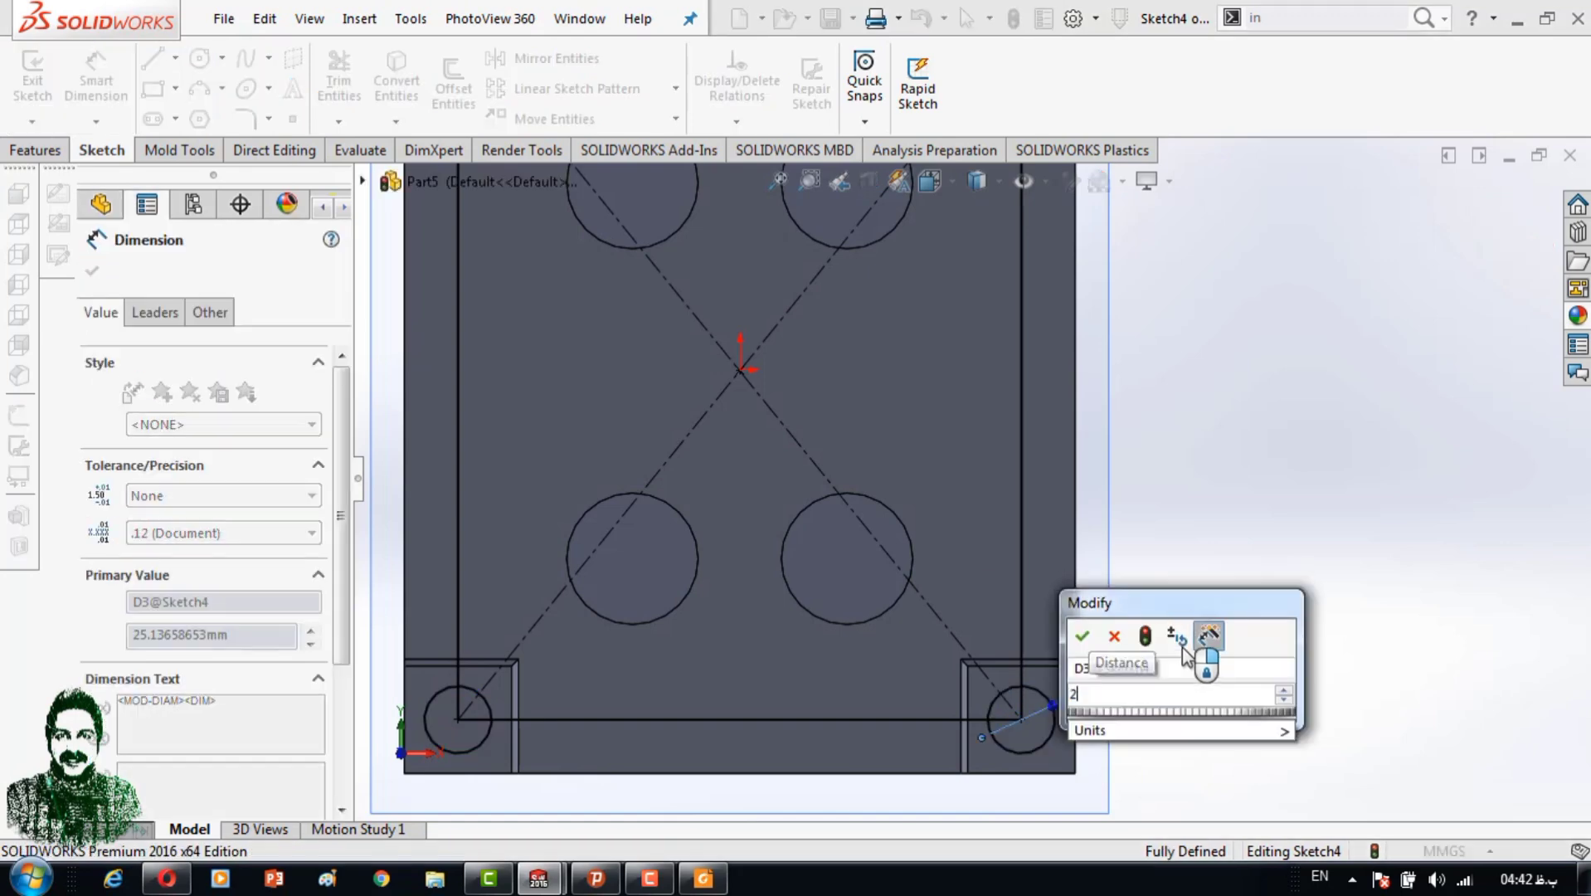
pyautogui.write('0')
pyautogui.press('Return')
pyautogui.scroll(-1, 968, 482)
pyautogui.click(35, 150)
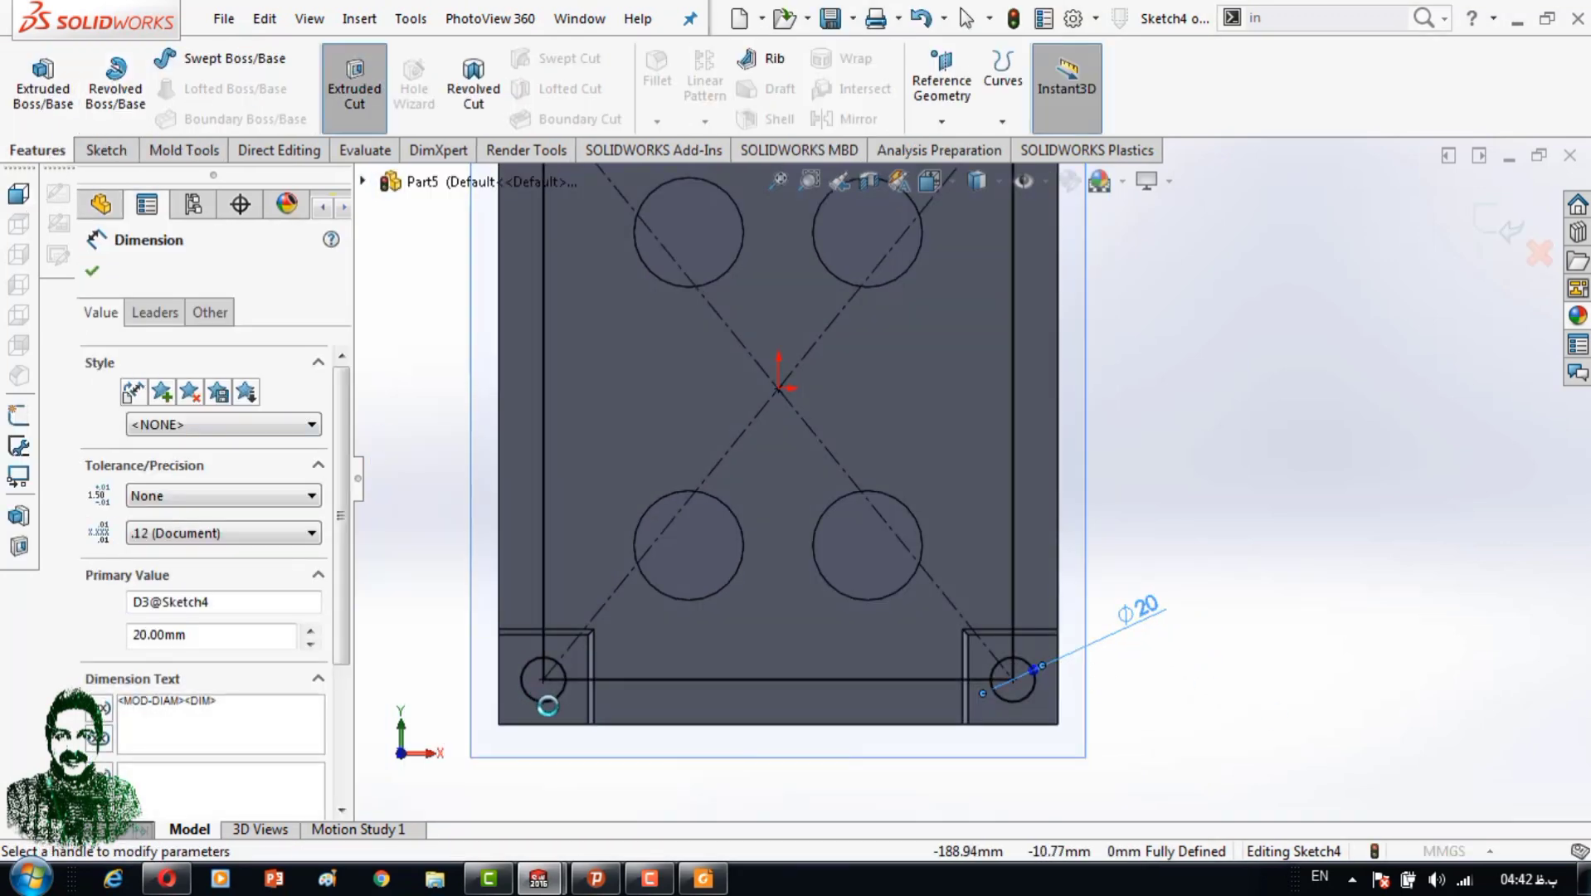
pyautogui.click(354, 87)
# Select the four corner circle regions and cut them Blind 91 mm deep.
pyautogui.click(722, 559)
pyautogui.scroll(3, 1292, 499)
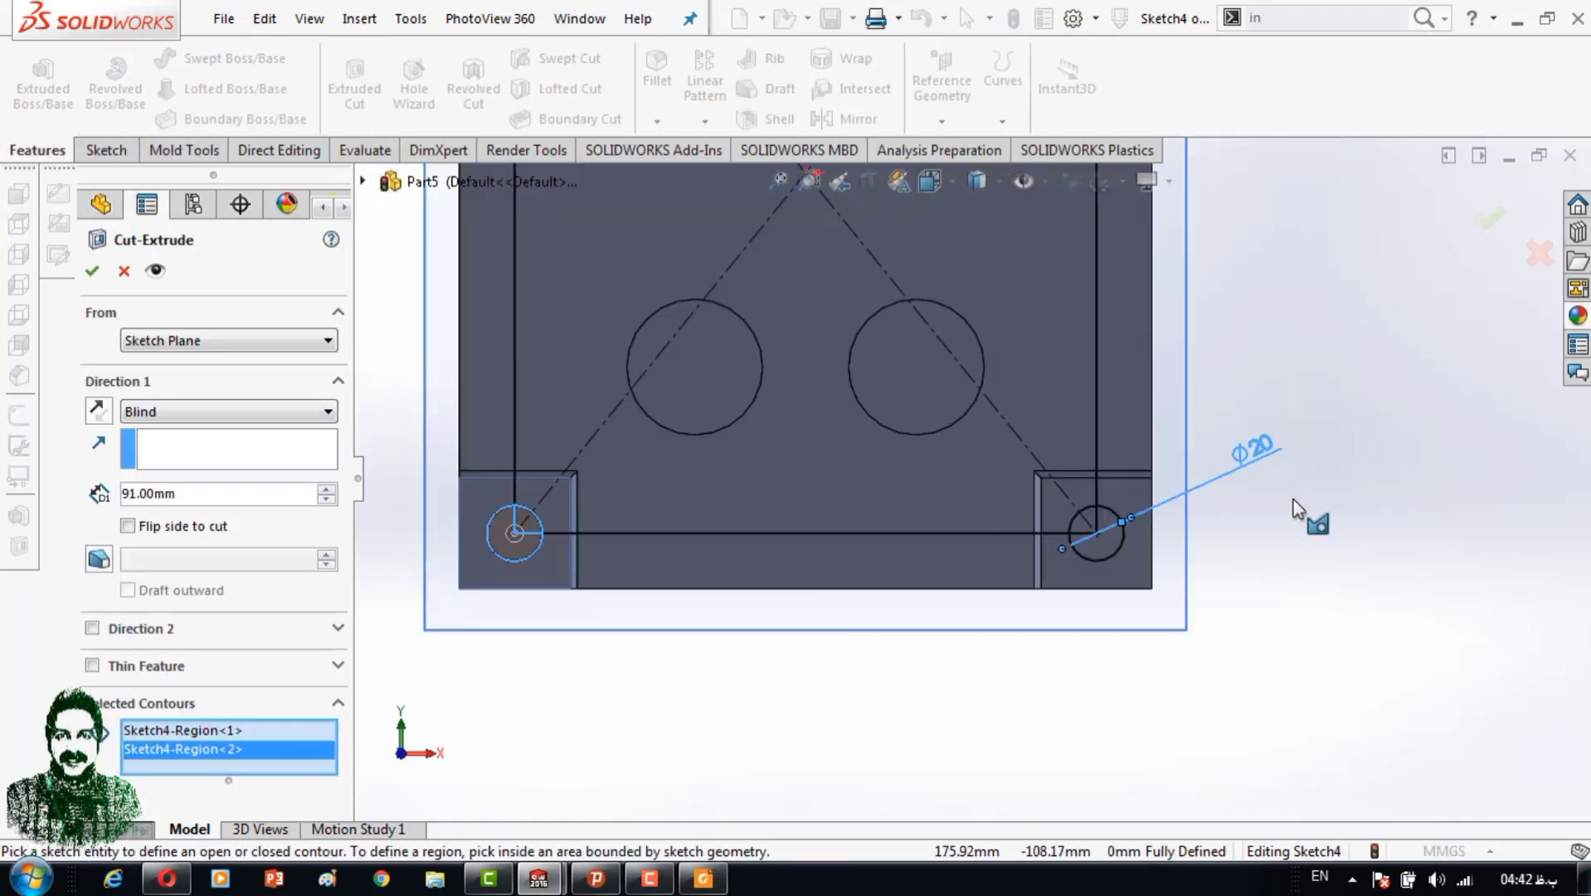
pyautogui.scroll(-3, 1034, 524)
pyautogui.click(1034, 523)
pyautogui.scroll(3, 961, 559)
pyautogui.scroll(-3, 995, 340)
pyautogui.click(1020, 336)
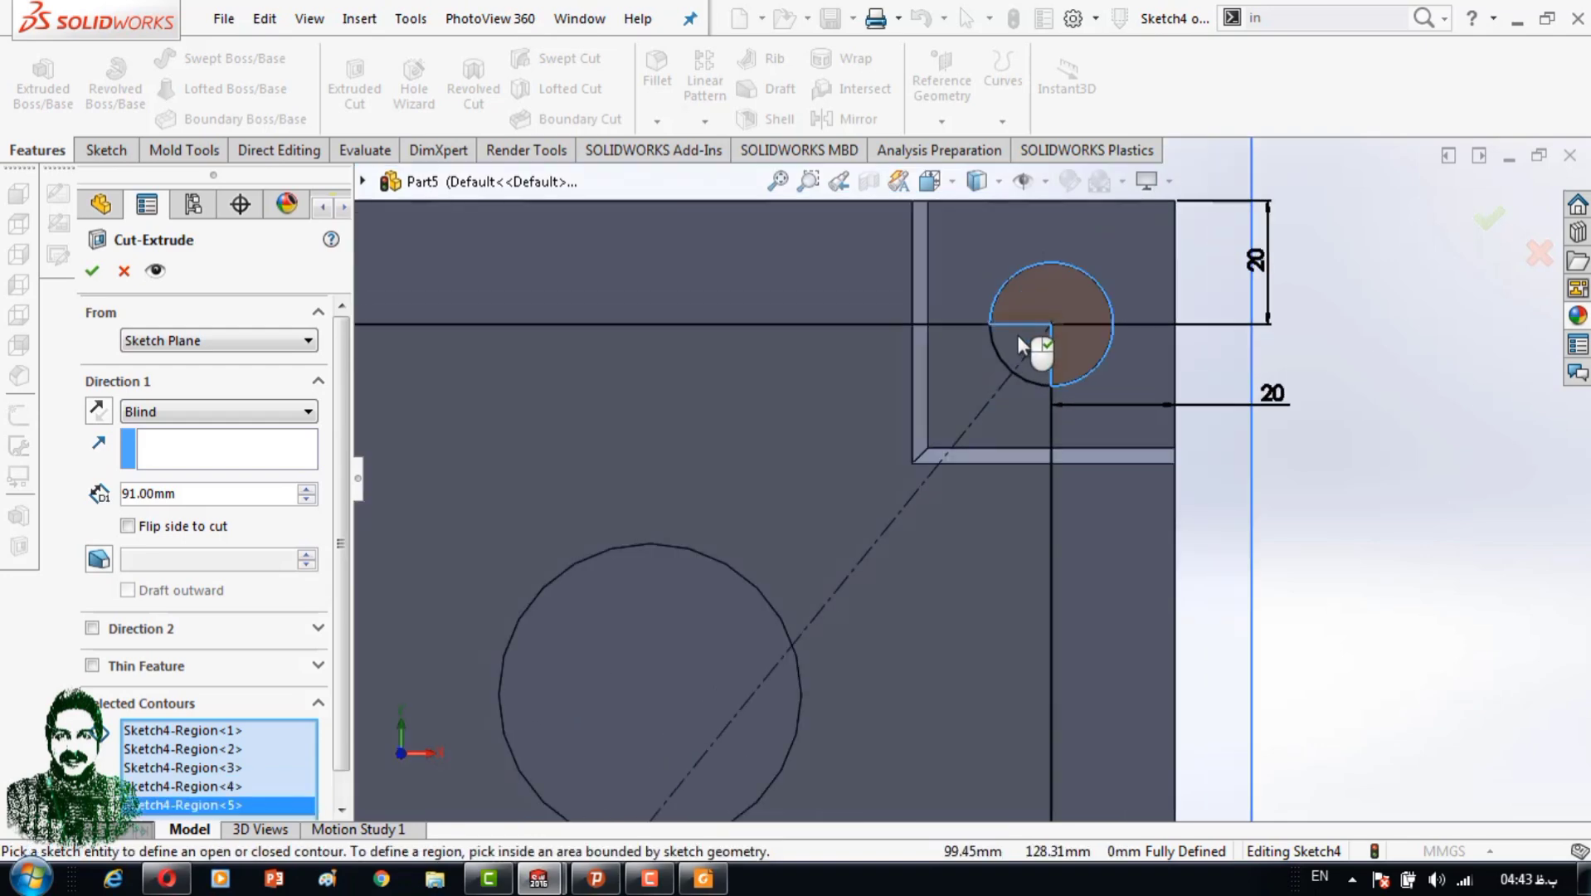
pyautogui.scroll(4, 755, 469)
pyautogui.scroll(-3, 765, 440)
pyautogui.click(721, 484)
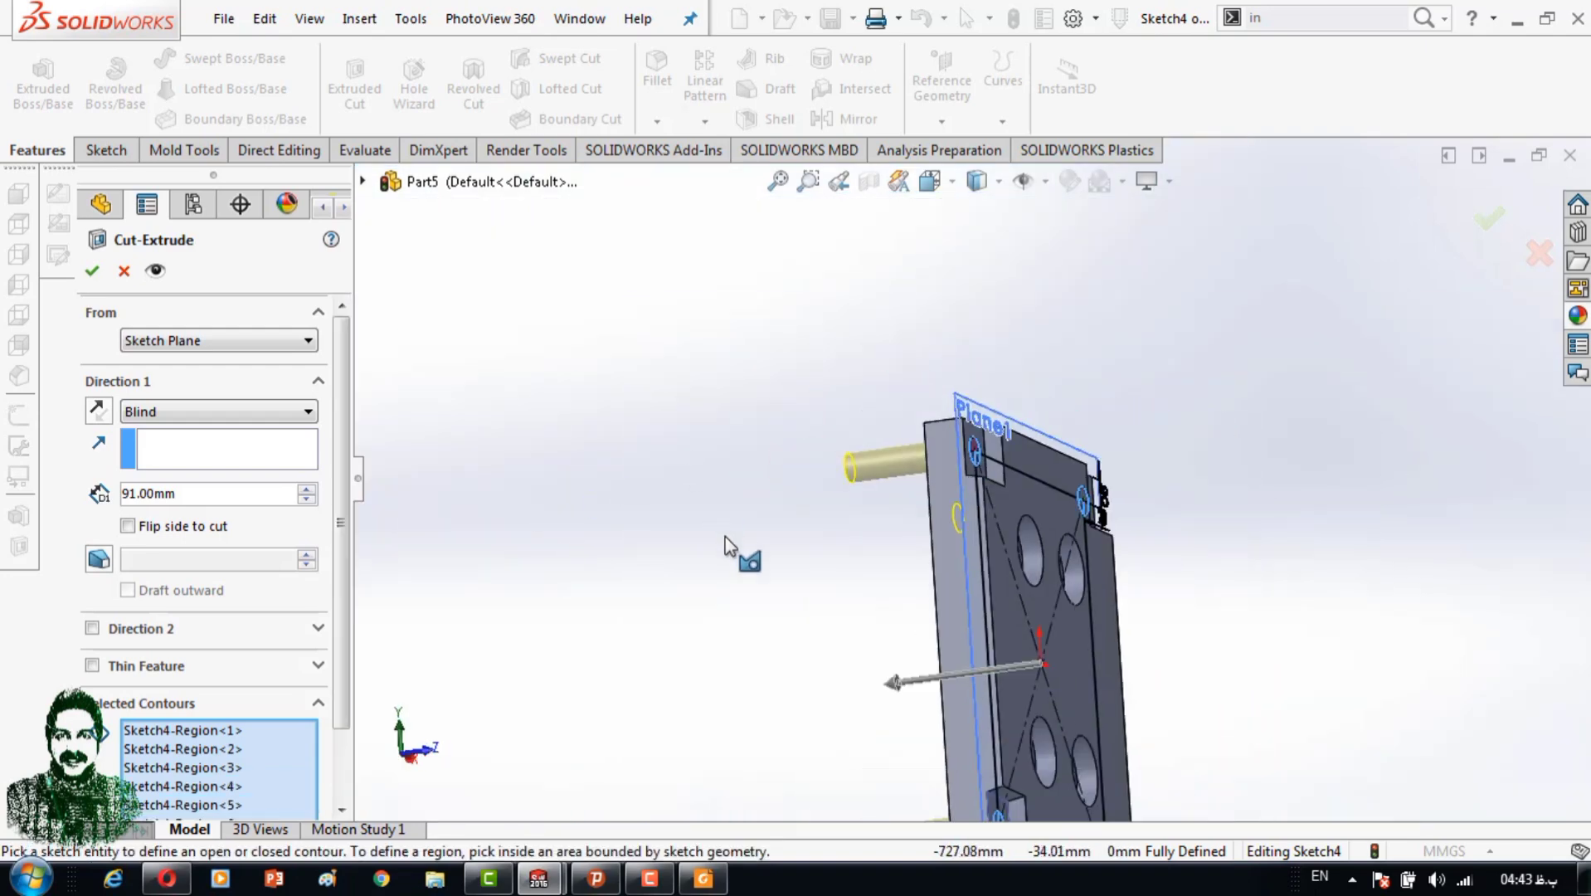
pyautogui.rightClick(1290, 462)
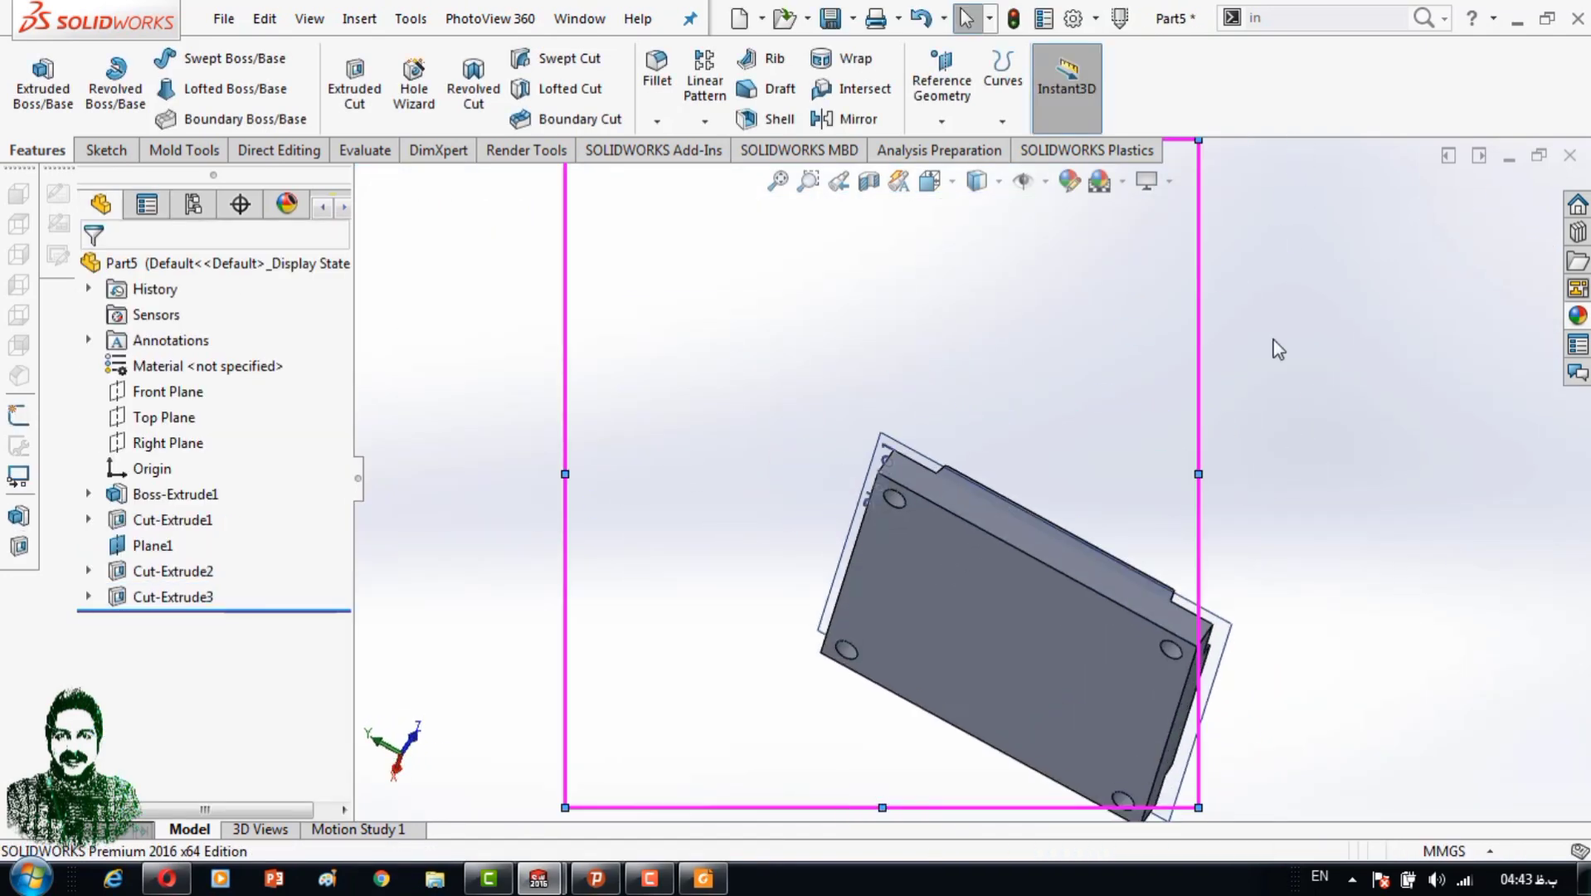
# Orbit the plate to inspect the new holes, ending face-on.
pyautogui.moveTo(1270, 344)
pyautogui.mouseDown(button='middle')
pyautogui.moveTo(1029, 558)
pyautogui.moveTo(928, 448)
pyautogui.mouseUp(button='middle')
pyautogui.scroll(2, 910, 533)
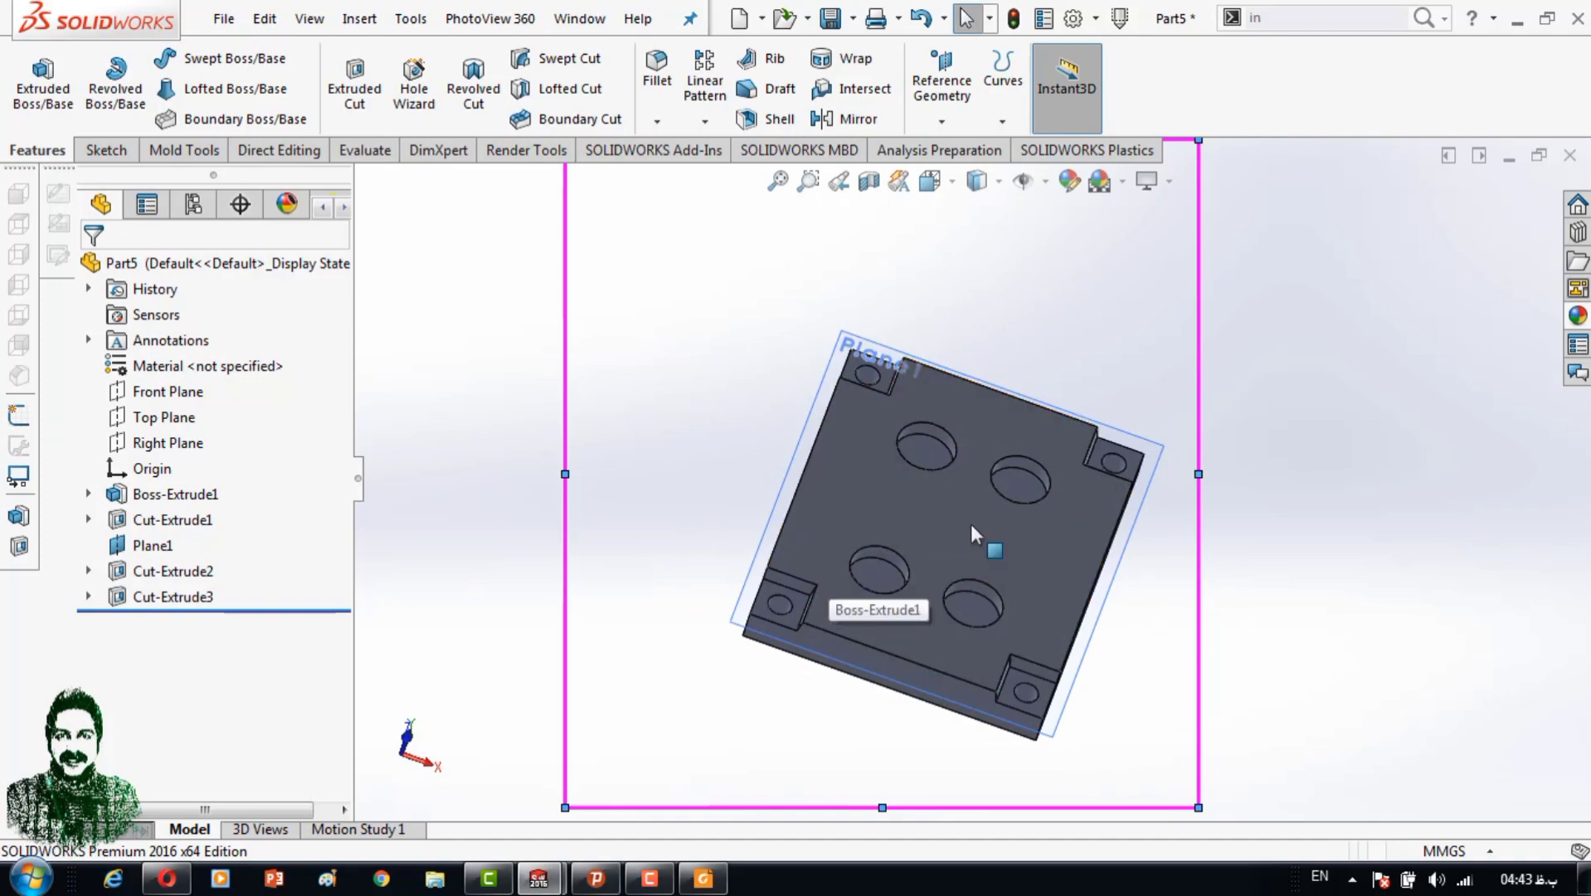
pyautogui.moveTo(972, 535); pyautogui.dragTo(859, 667, button='middle')
pyautogui.hotkey('ctrl', '8')
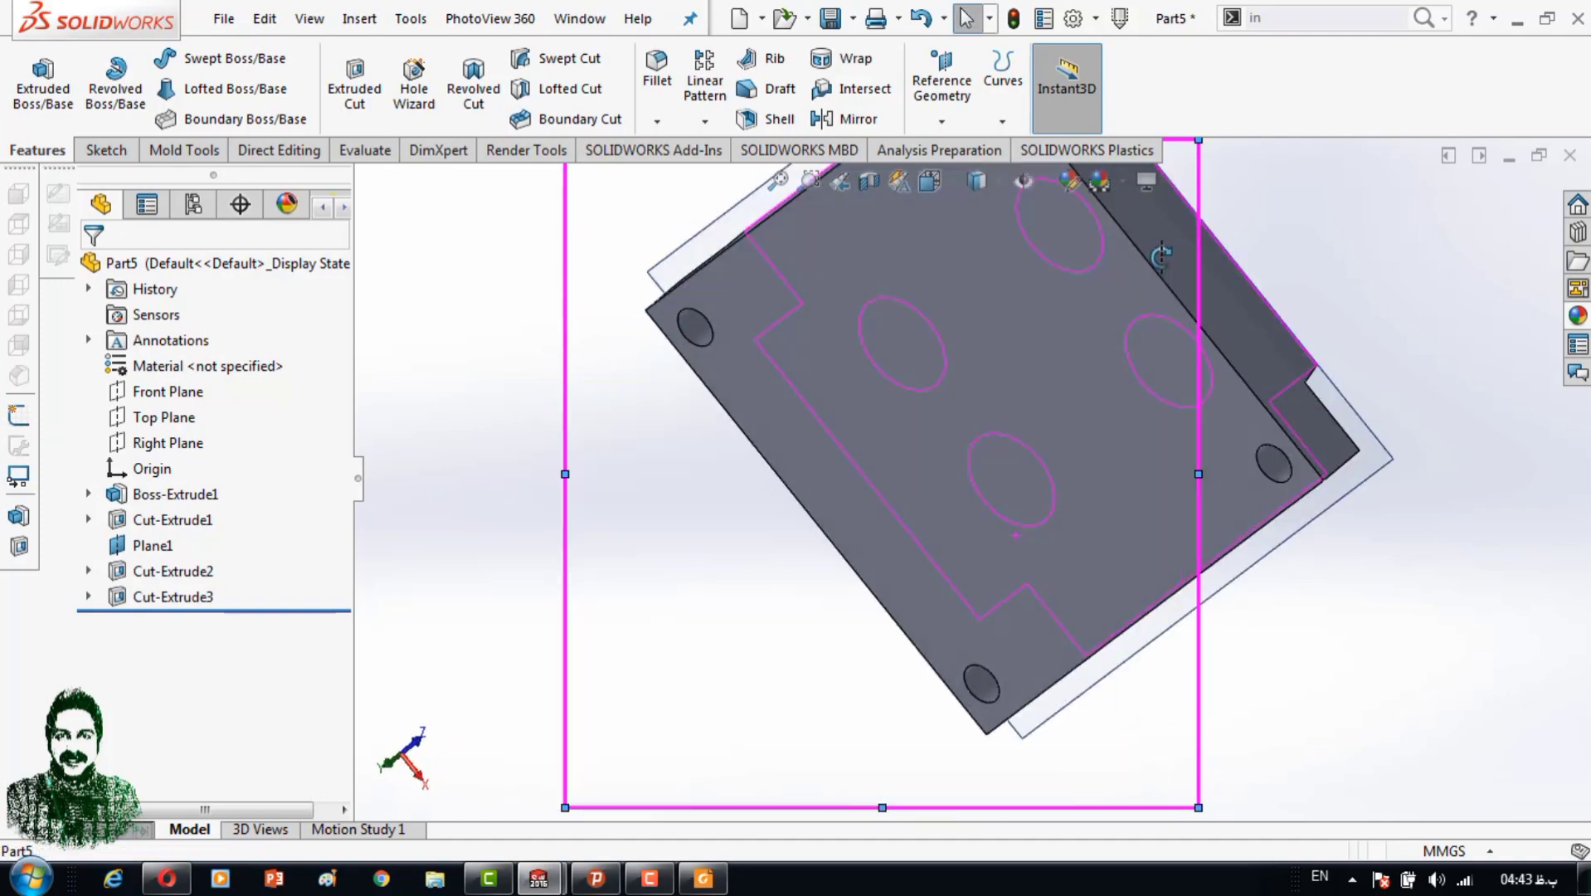
# Bring the catalog PDF forward and jump to page 57, Guide Pillar TS.
pyautogui.click(704, 878)
pyautogui.scroll(3, 1141, 504)
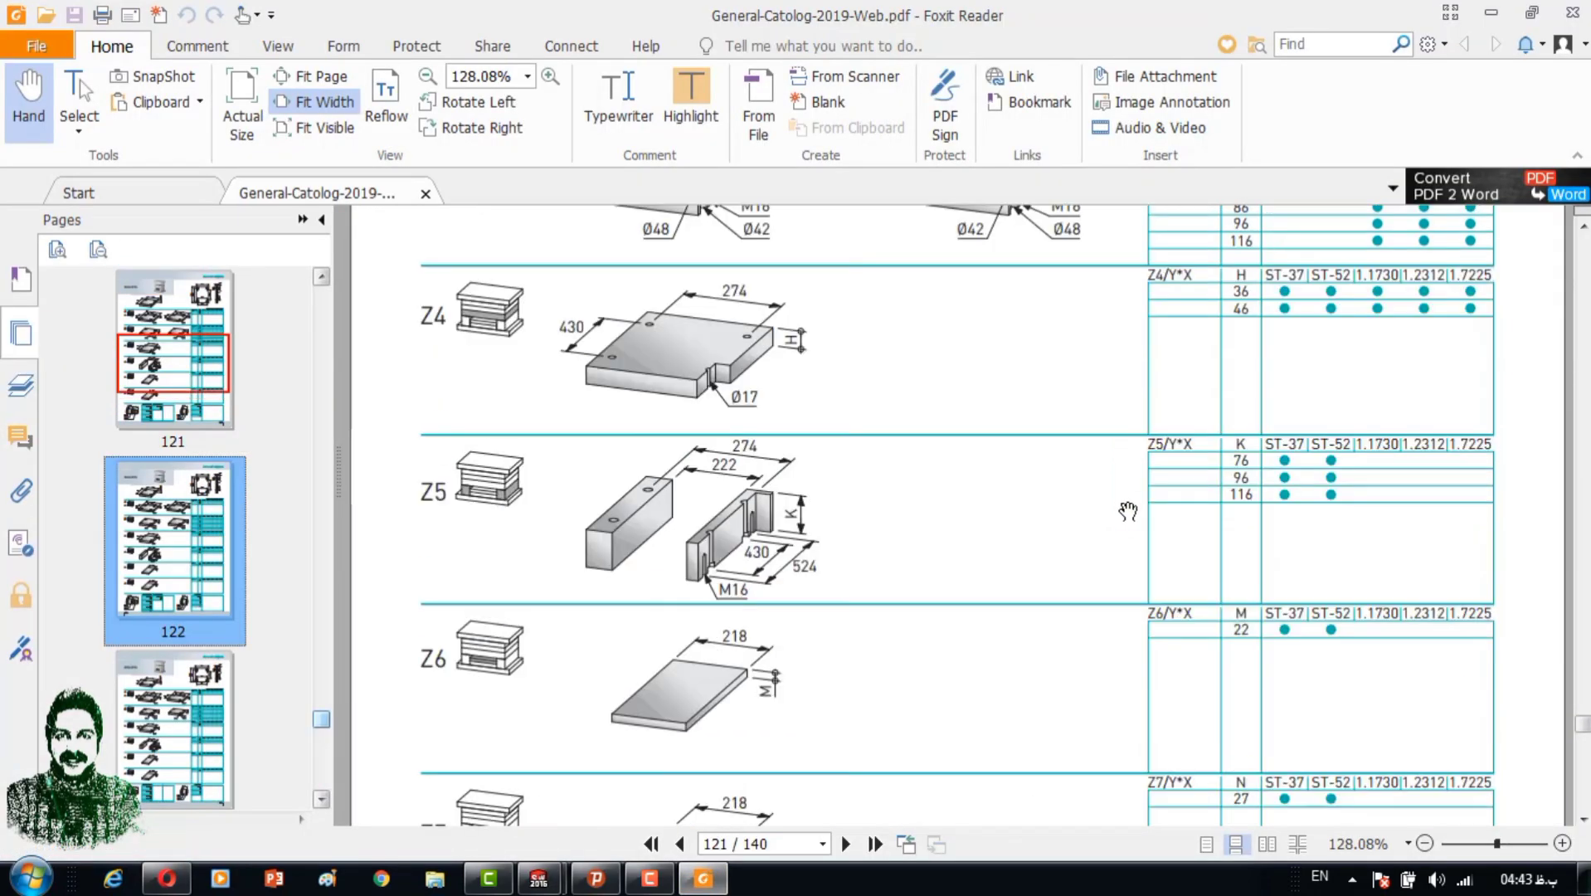
pyautogui.scroll(3, 1107, 506)
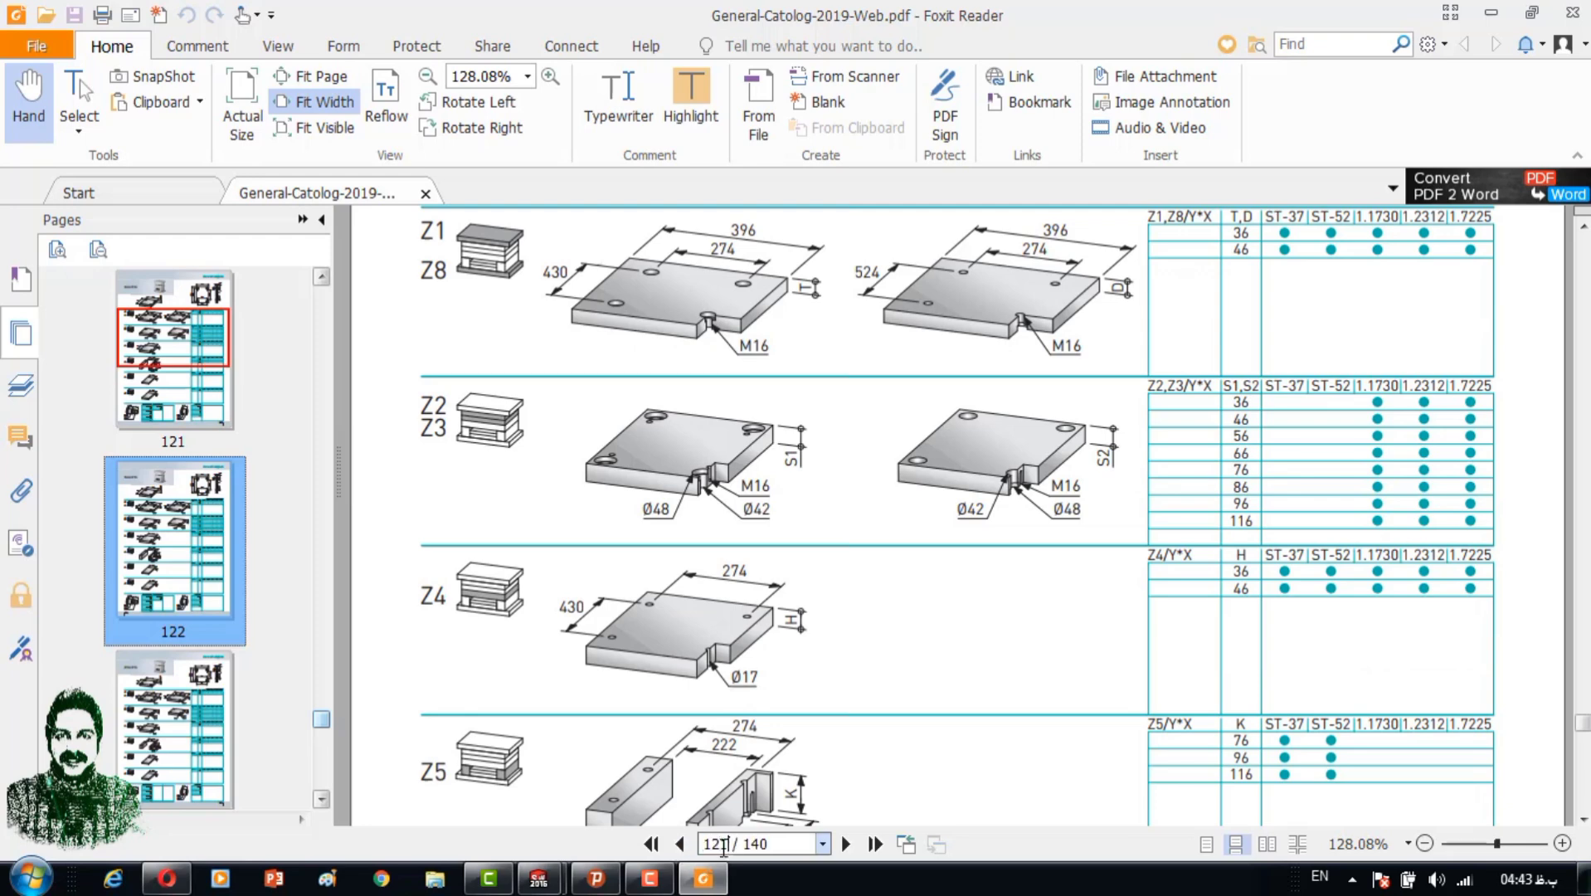
pyautogui.write('57')
pyautogui.press('Return')
# Review the GP/TS guide pin dimension table, then return to SOLIDWORKS.
pyautogui.scroll(-1, 734, 336)
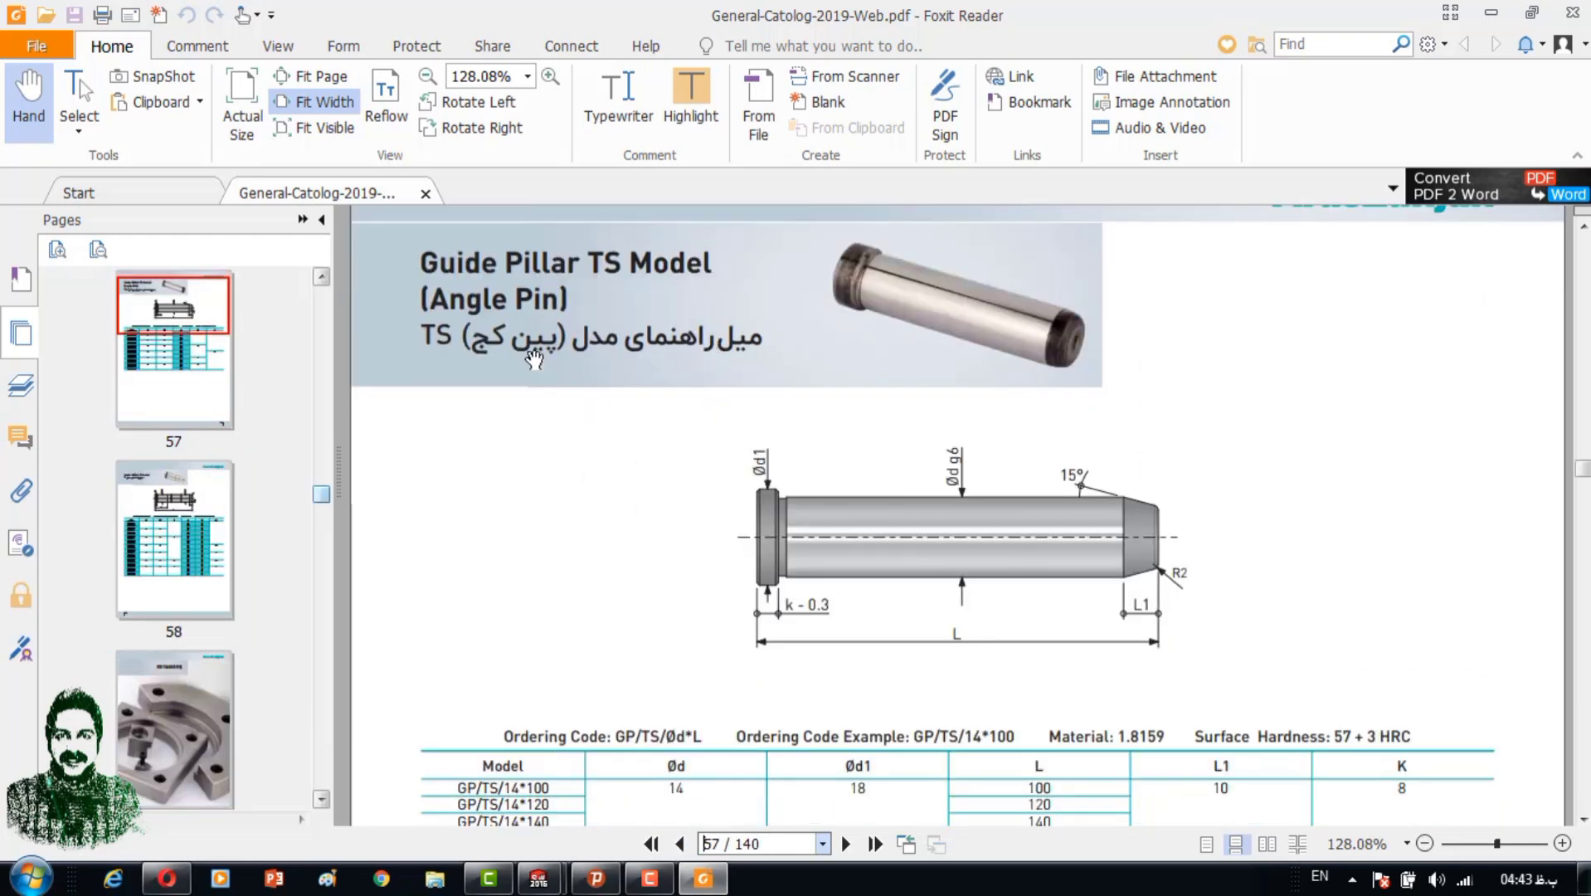
pyautogui.scroll(-4, 689, 488)
pyautogui.scroll(2, 664, 462)
pyautogui.scroll(3, 912, 530)
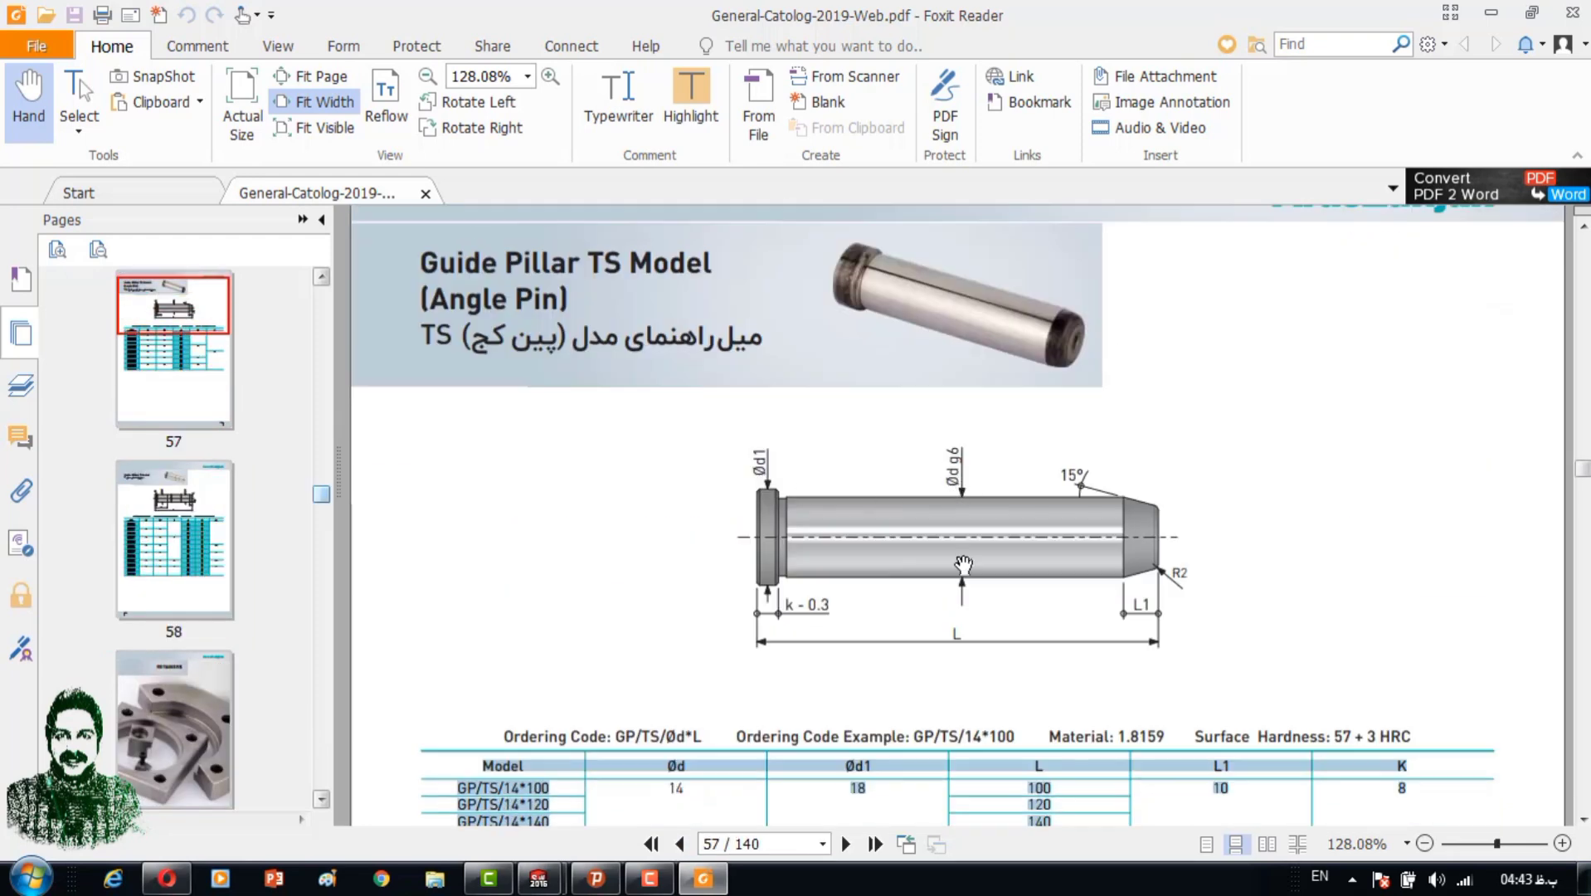
pyautogui.scroll(-2, 830, 647)
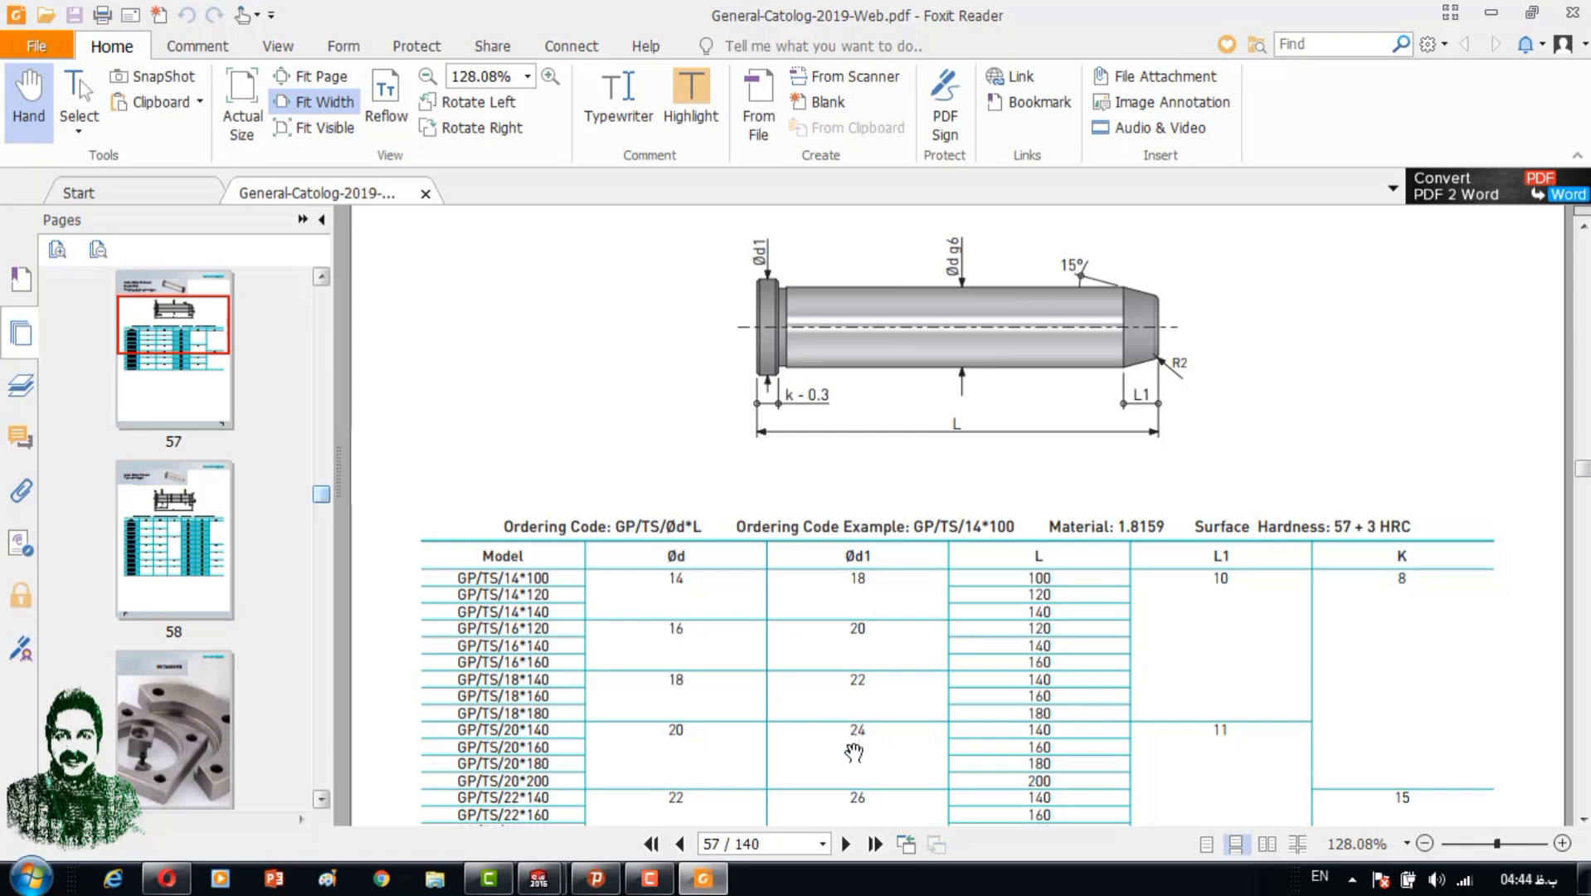
pyautogui.scroll(-1, 945, 709)
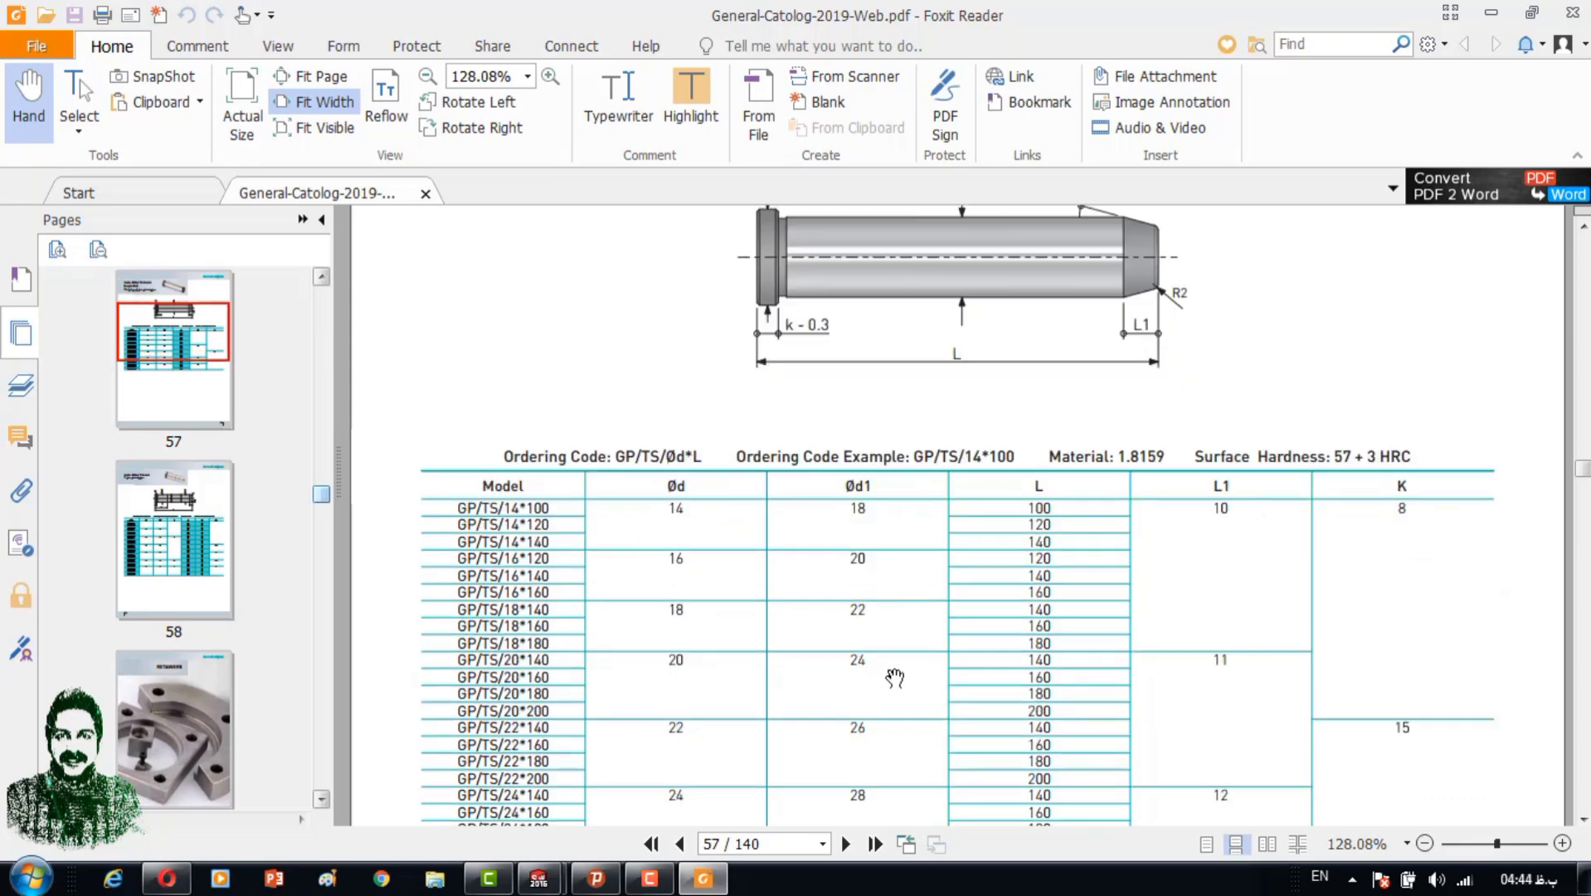
pyautogui.scroll(-2, 1258, 600)
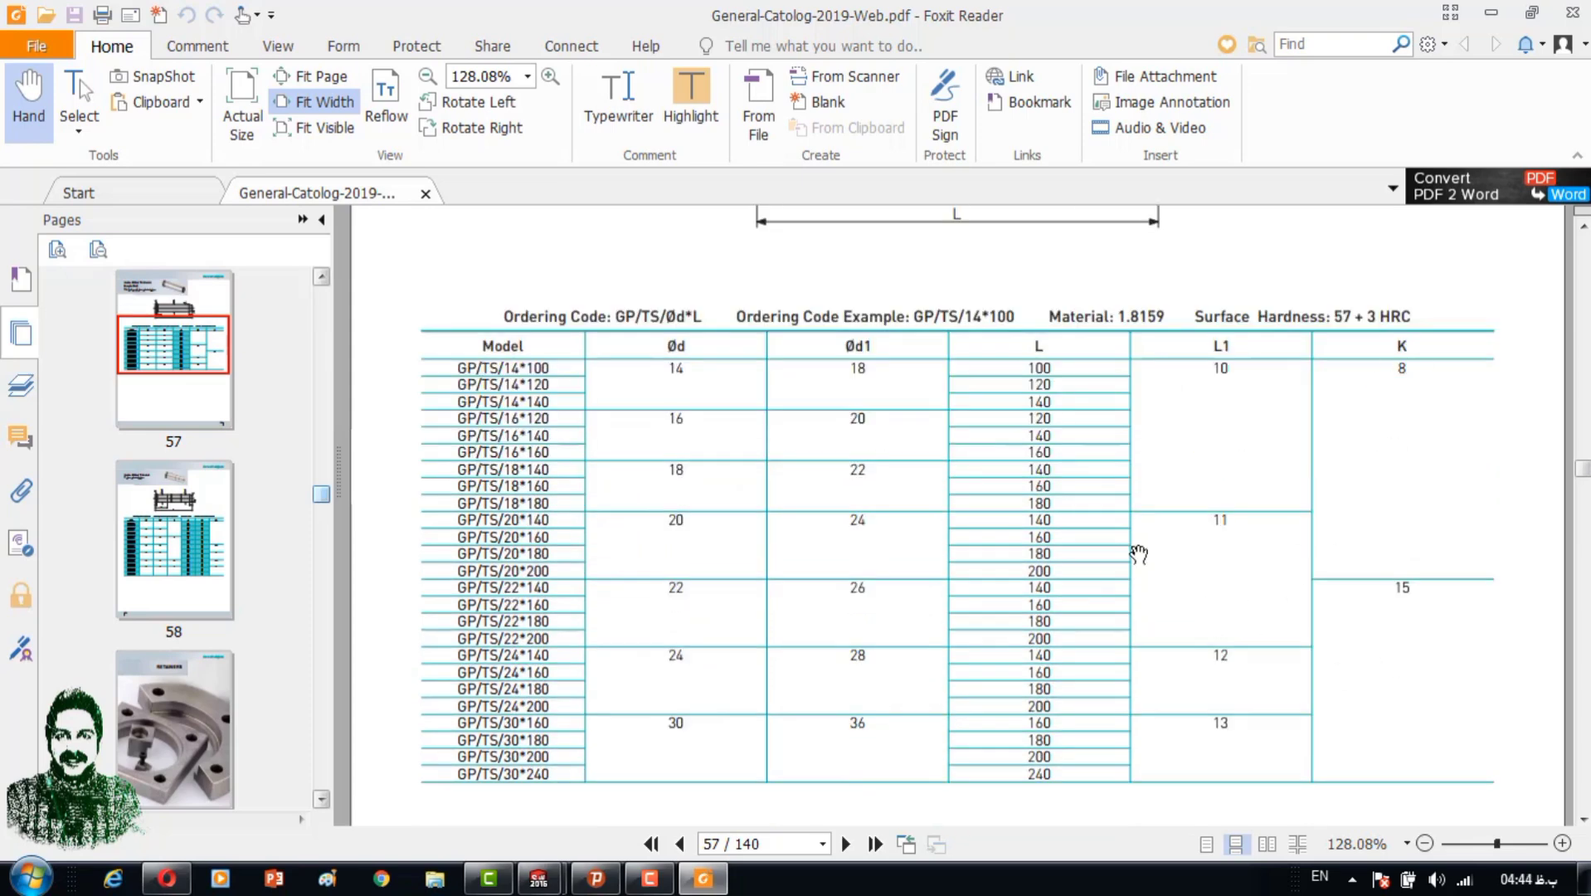
pyautogui.scroll(-2, 1397, 557)
pyautogui.scroll(1, 1395, 564)
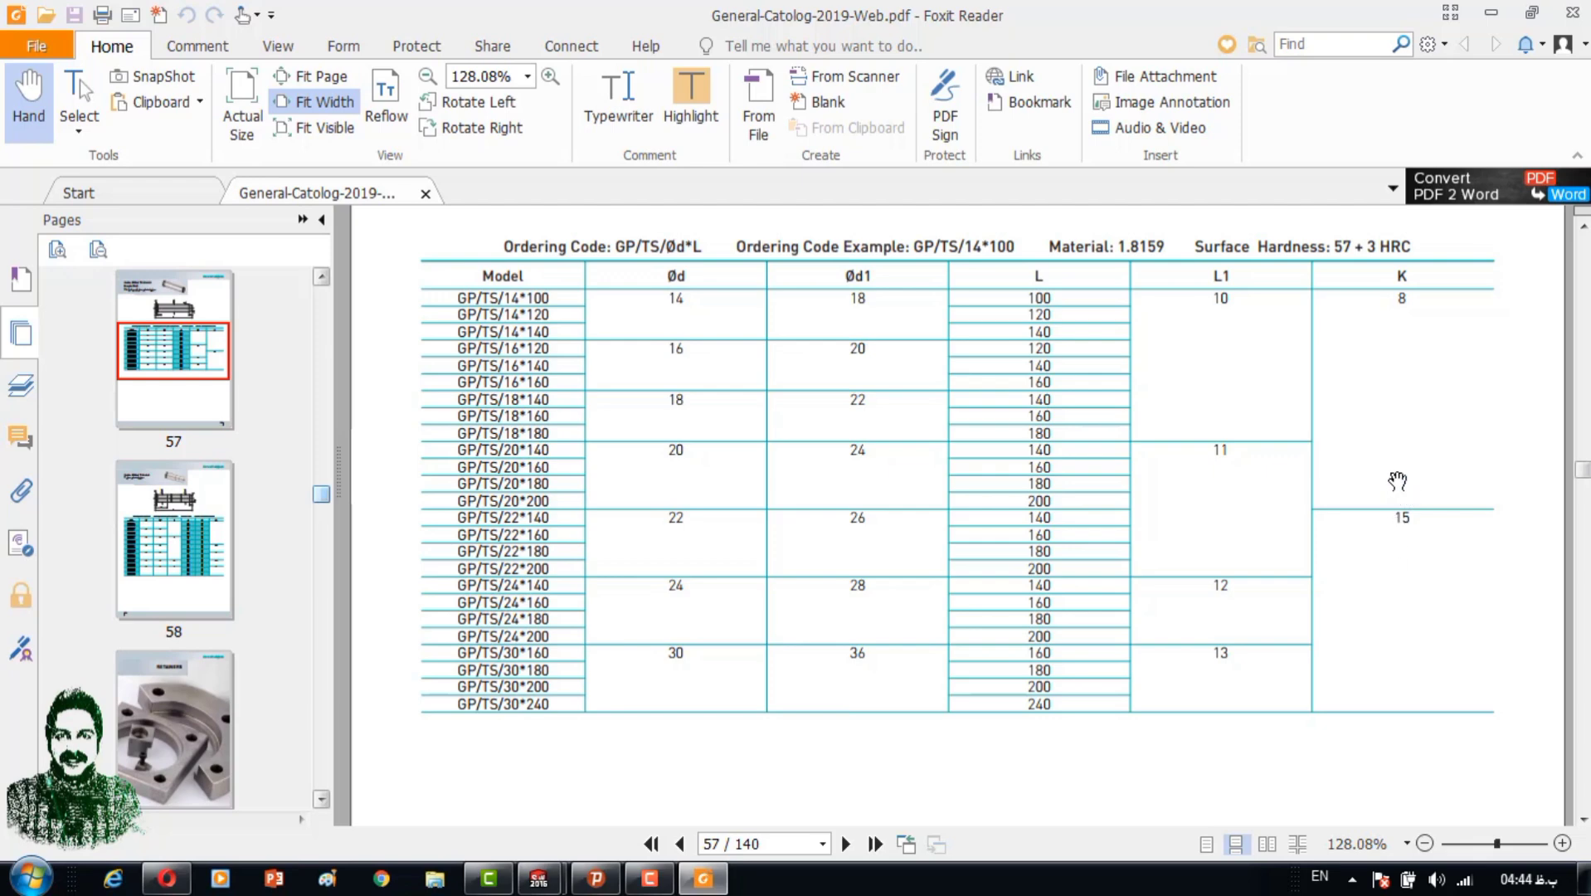
pyautogui.scroll(1, 1397, 481)
pyautogui.scroll(3, 1385, 475)
pyautogui.scroll(-2, 1313, 508)
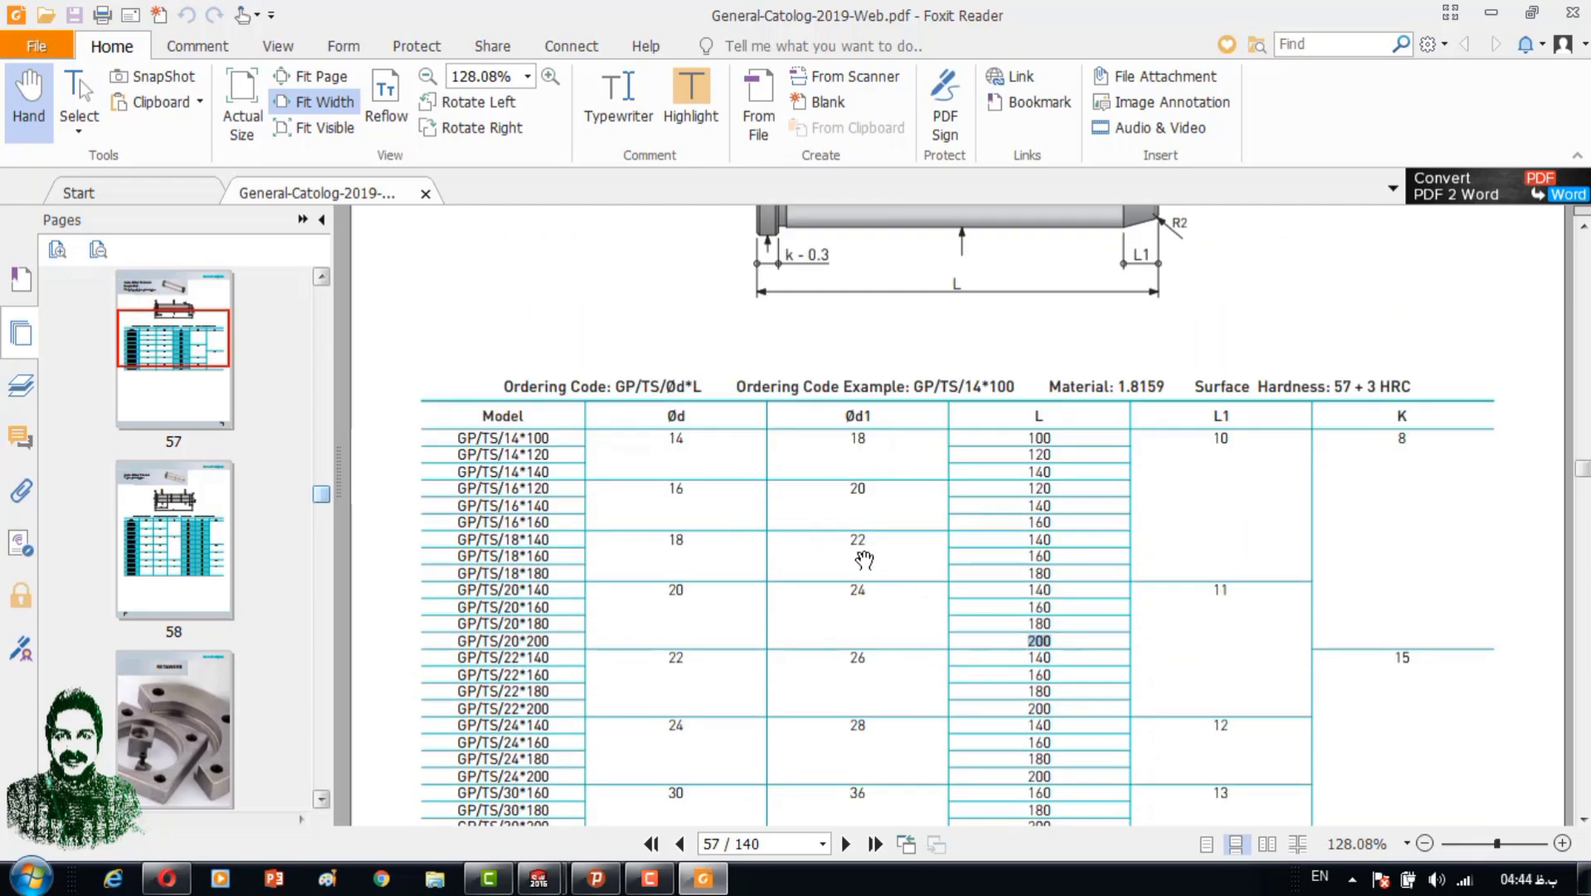
pyautogui.click(538, 878)
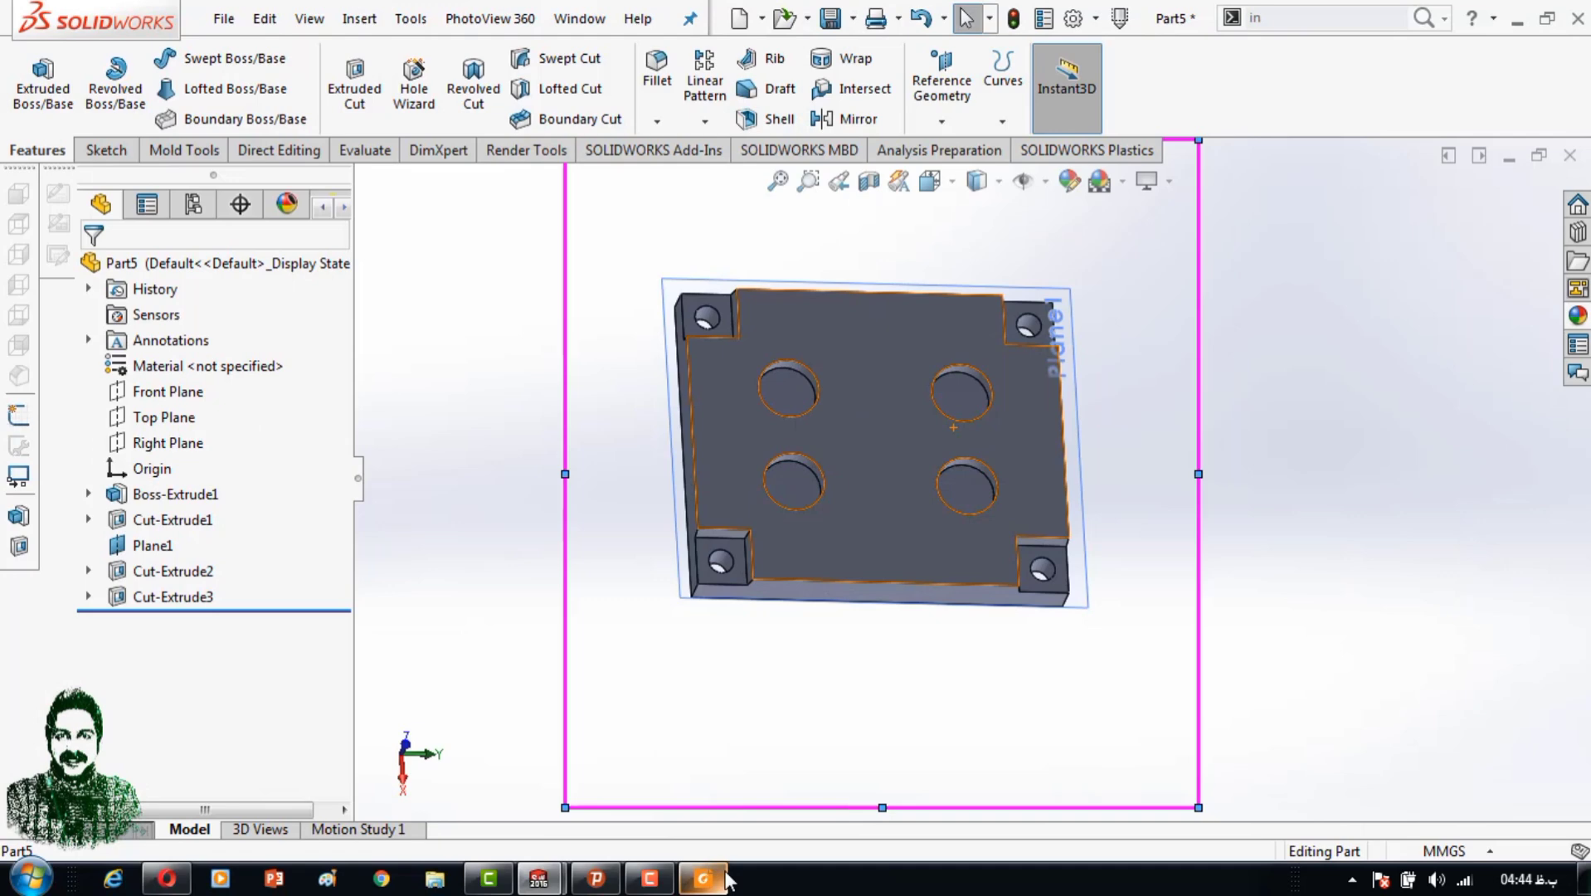
# Sketch a Ø24 circle around the top-left corner hole on the plate face.
pyautogui.click(767, 604)
pyautogui.hotkey('ctrl', '8')
pyautogui.click(106, 150)
pyautogui.click(187, 87)
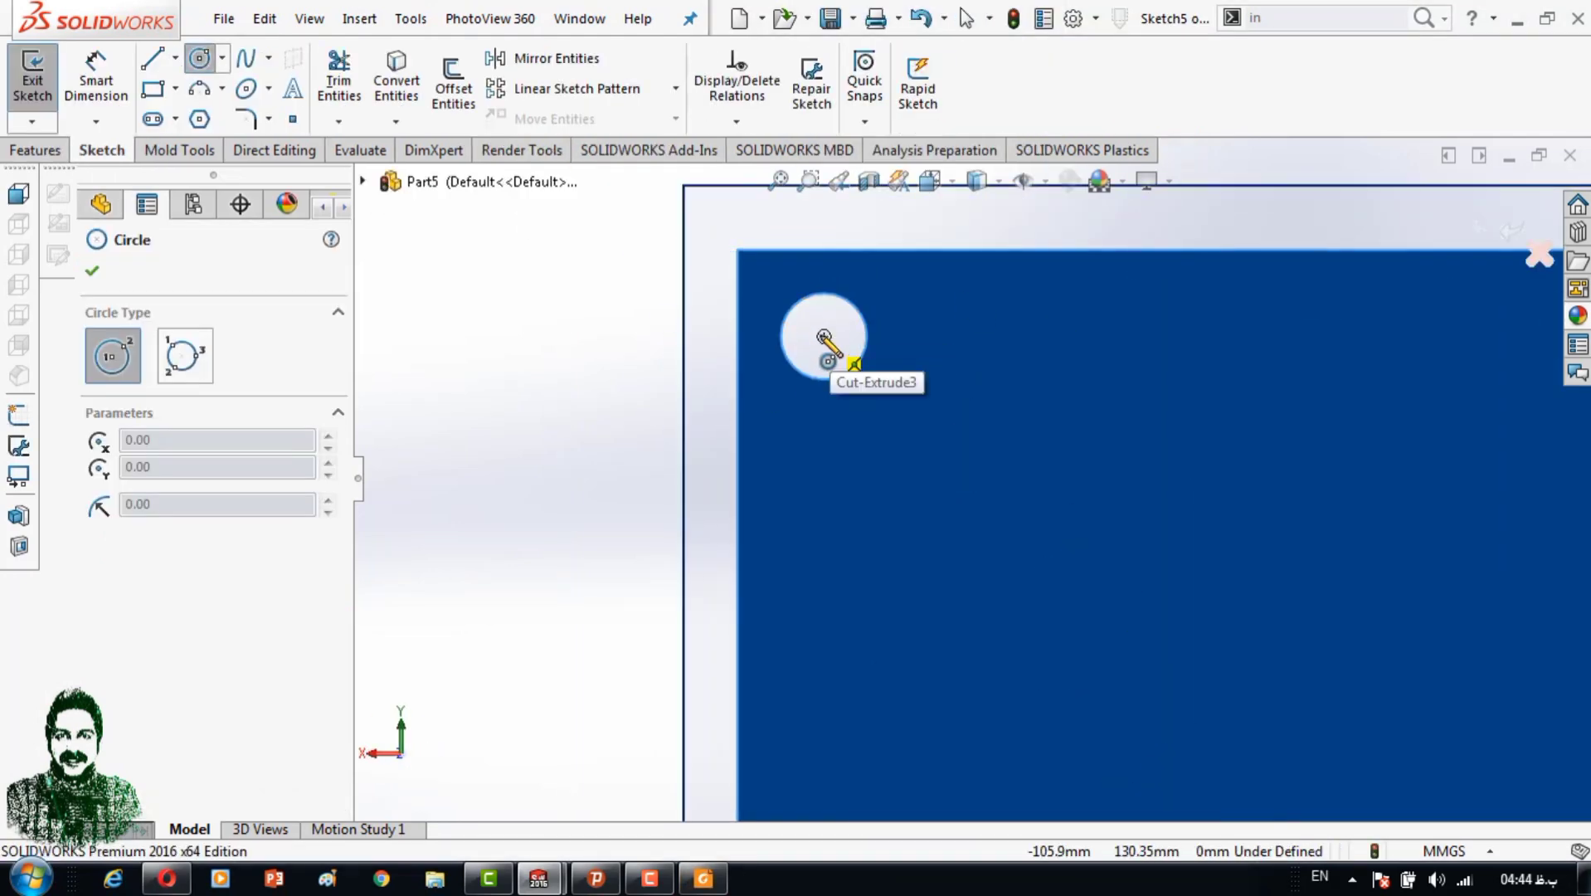
pyautogui.click(823, 336)
pyautogui.click(891, 335)
pyautogui.click(106, 154)
pyautogui.click(95, 81)
pyautogui.click(871, 384)
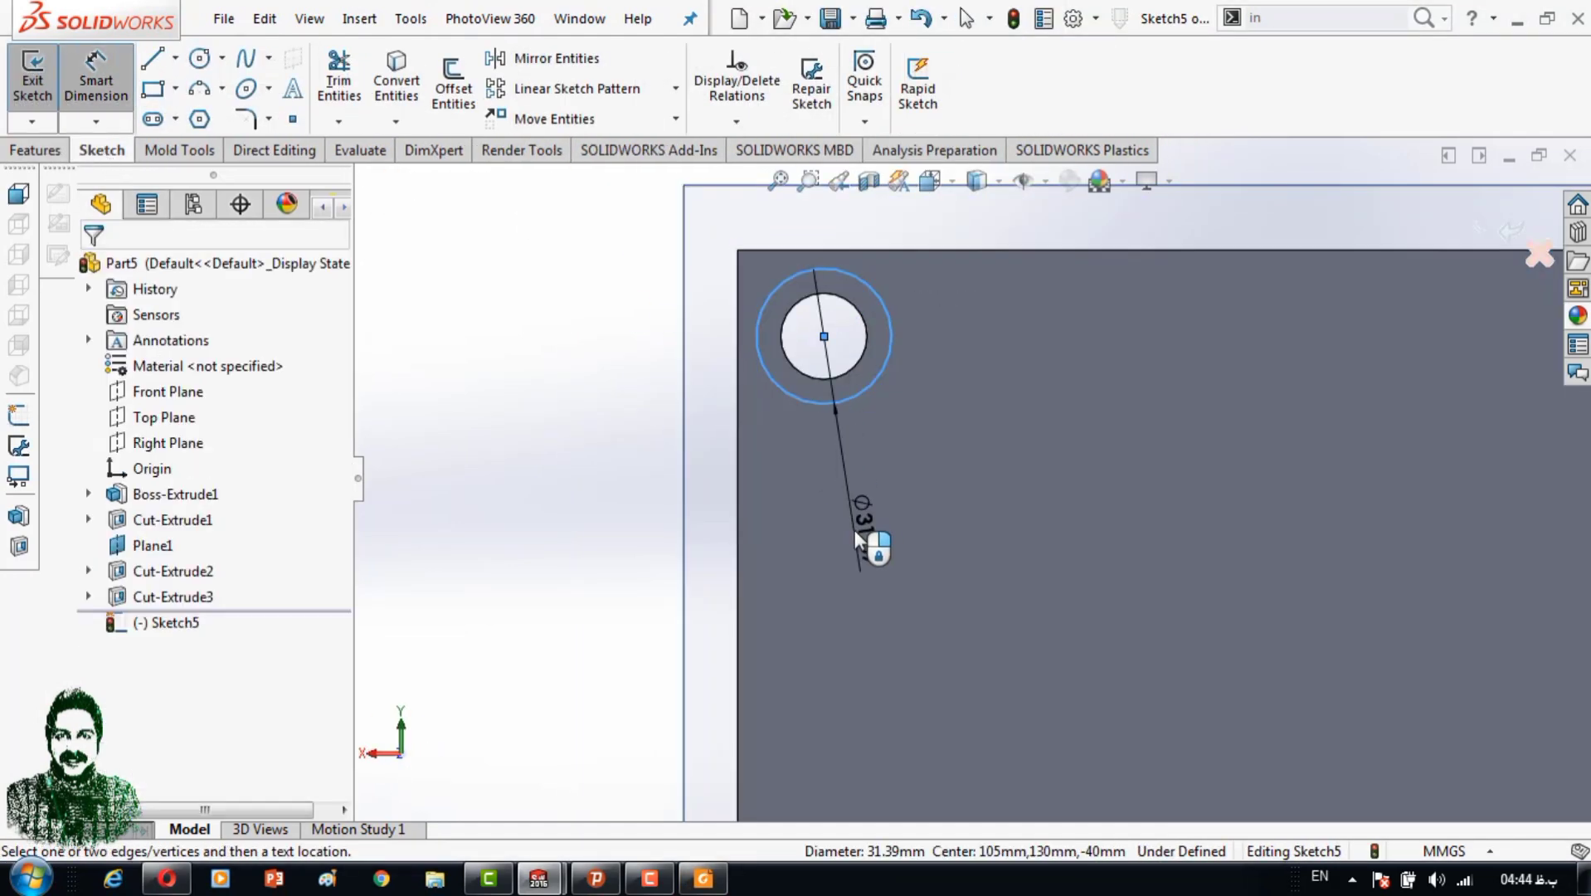
pyautogui.click(853, 531)
pyautogui.click(754, 519)
# Draw a centerline across the plate to serve as a mirror axis.
pyautogui.scroll(3, 967, 404)
pyautogui.click(175, 57)
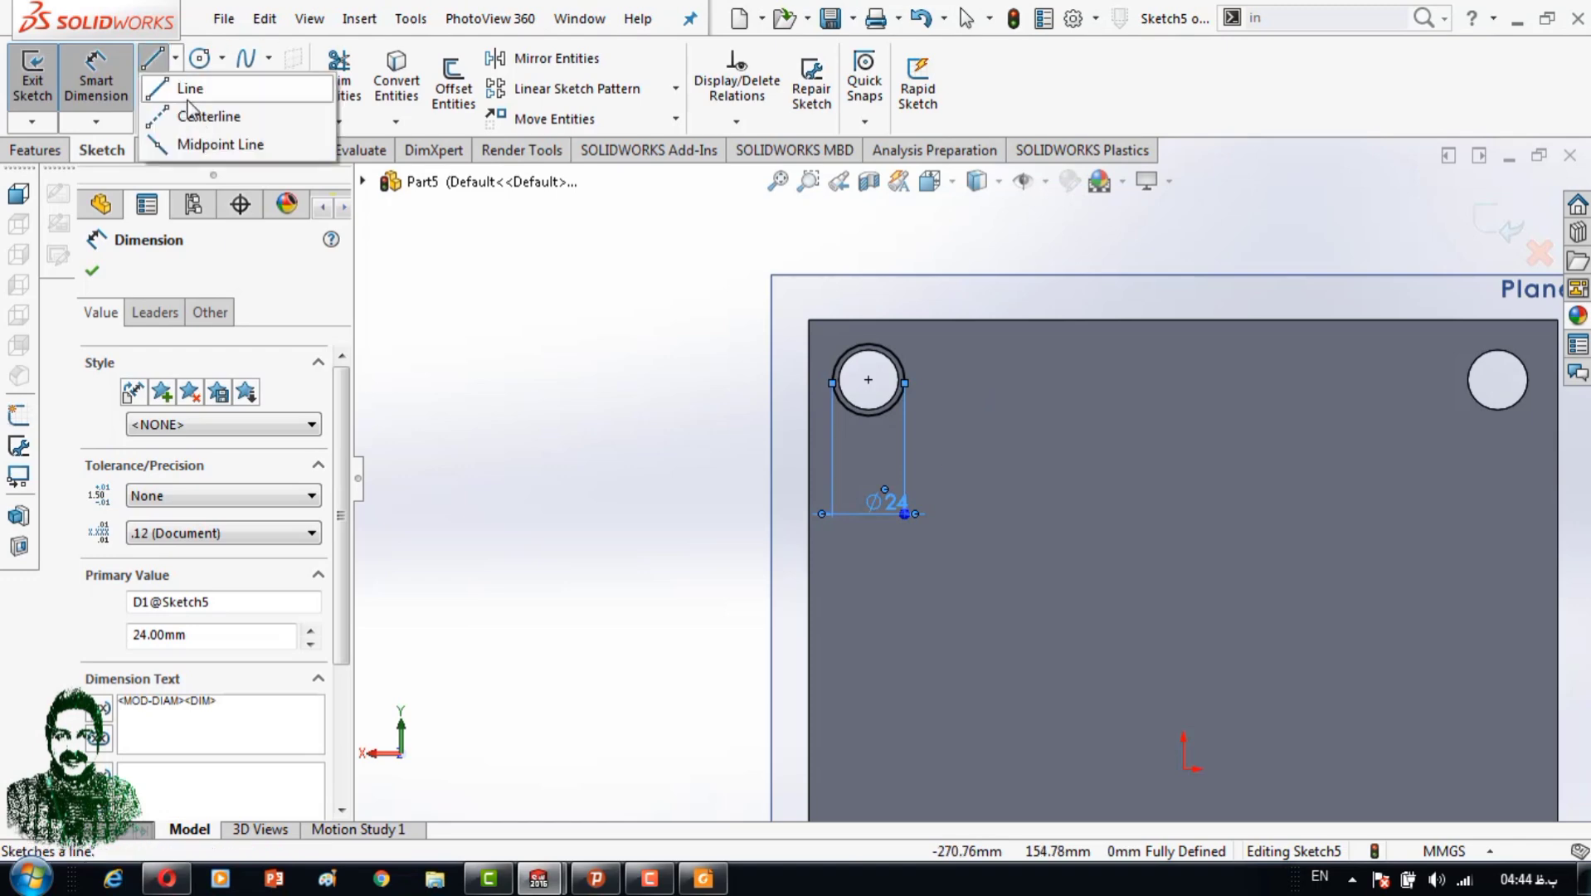
pyautogui.click(213, 117)
pyautogui.click(1212, 311)
pyautogui.scroll(2, 1128, 682)
pyautogui.click(795, 680)
pyautogui.press('Escape')
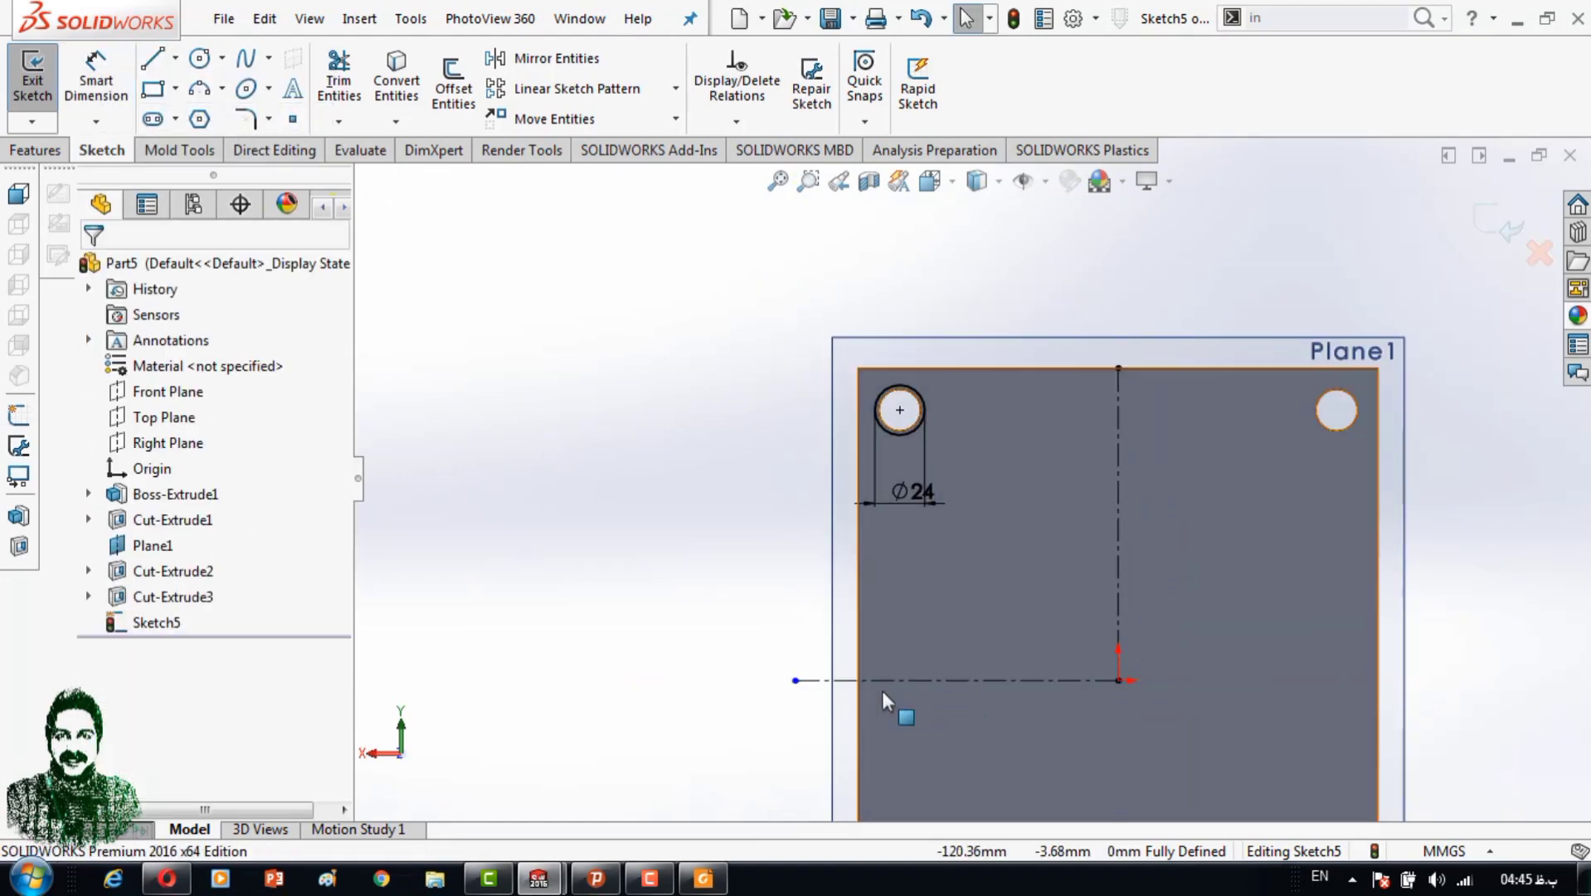
# Mirror the Ø24 circle about the vertical and horizontal centerlines to all four corners.
pyautogui.click(531, 58)
pyautogui.click(1118, 516)
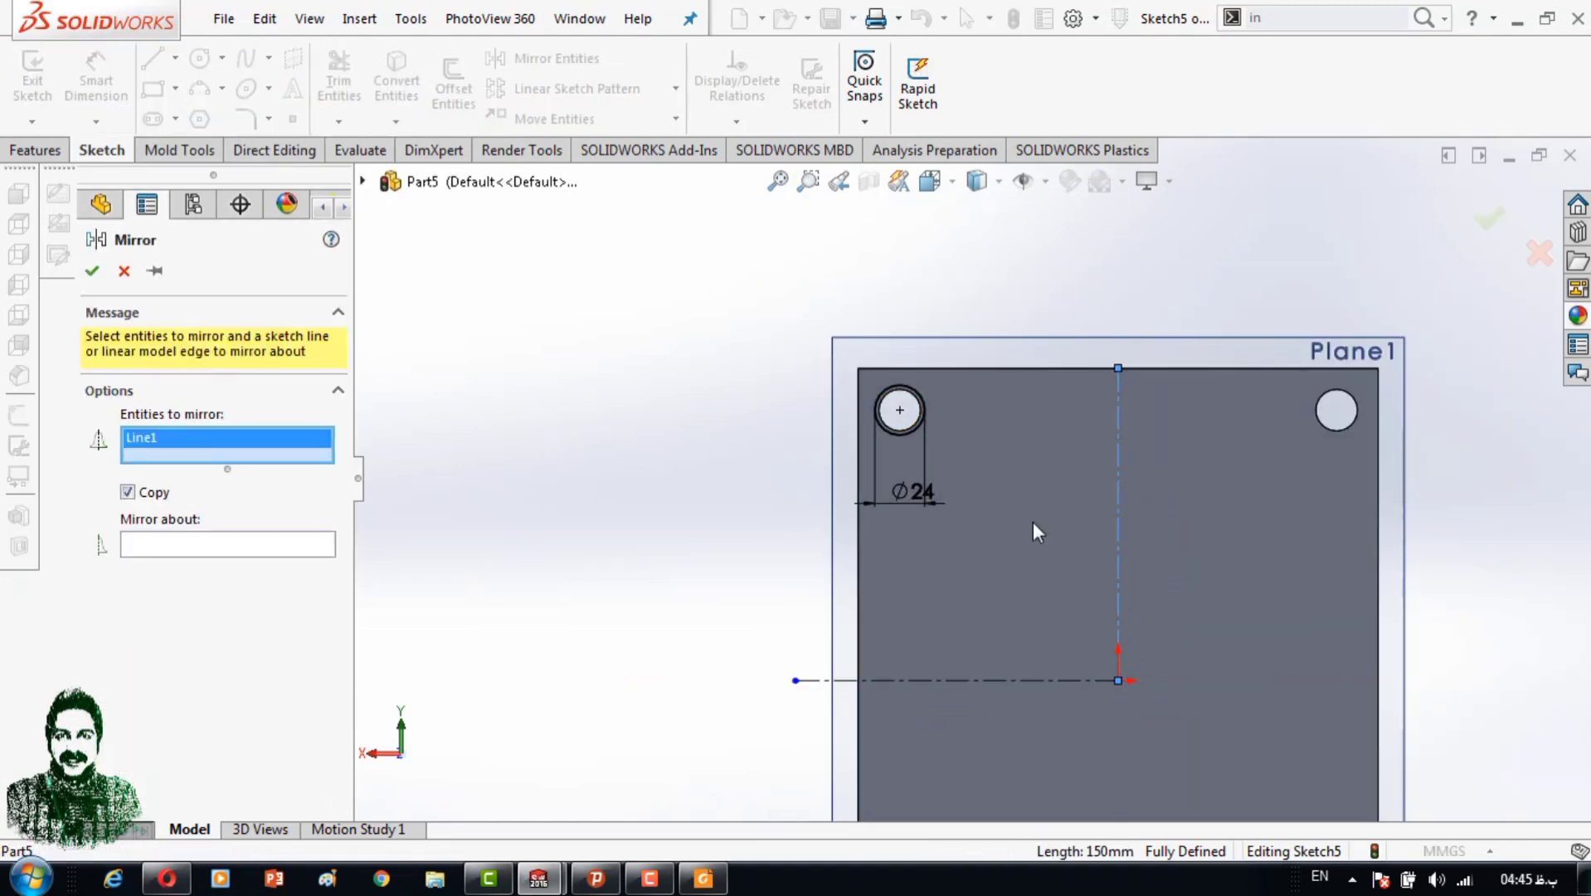
pyautogui.click(895, 432)
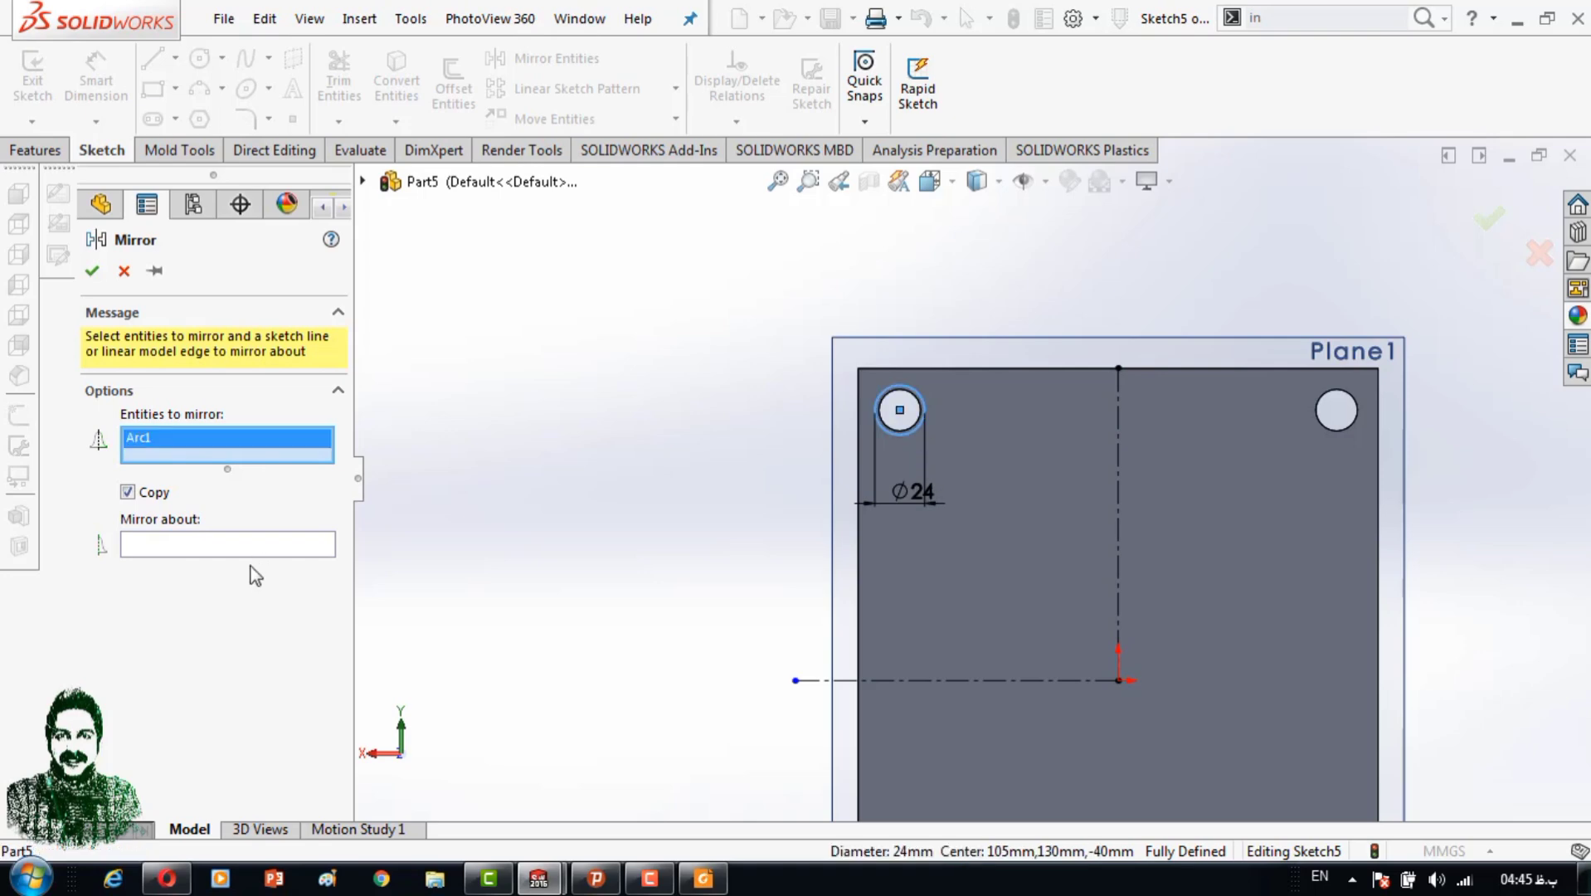
pyautogui.click(249, 548)
pyautogui.click(1118, 542)
pyautogui.press('Return')
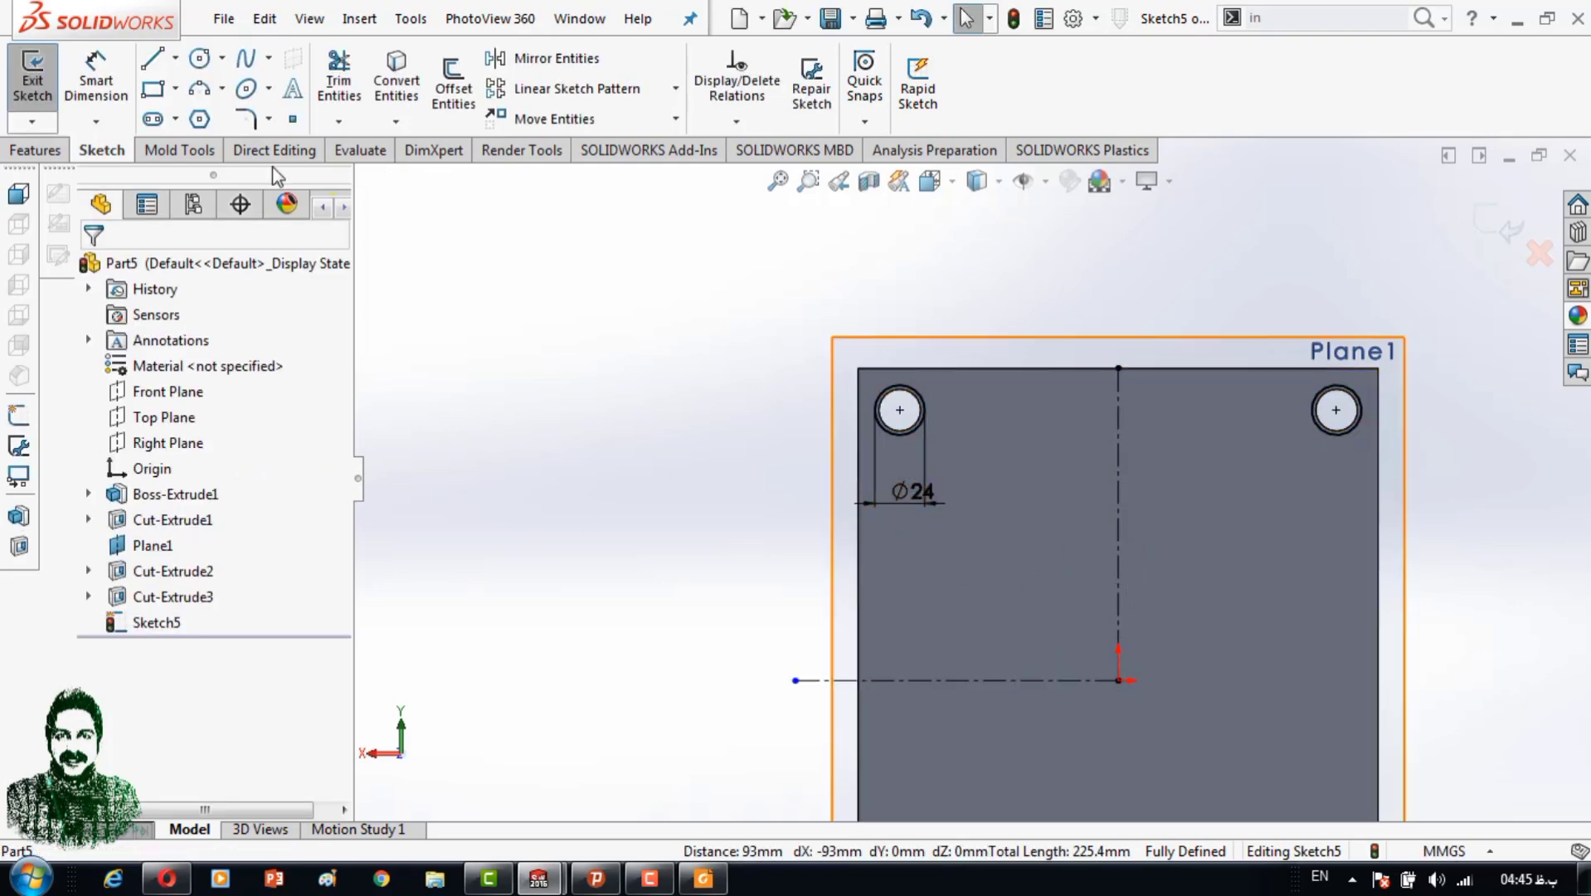
pyautogui.click(531, 66)
pyautogui.click(905, 435)
pyautogui.click(1341, 431)
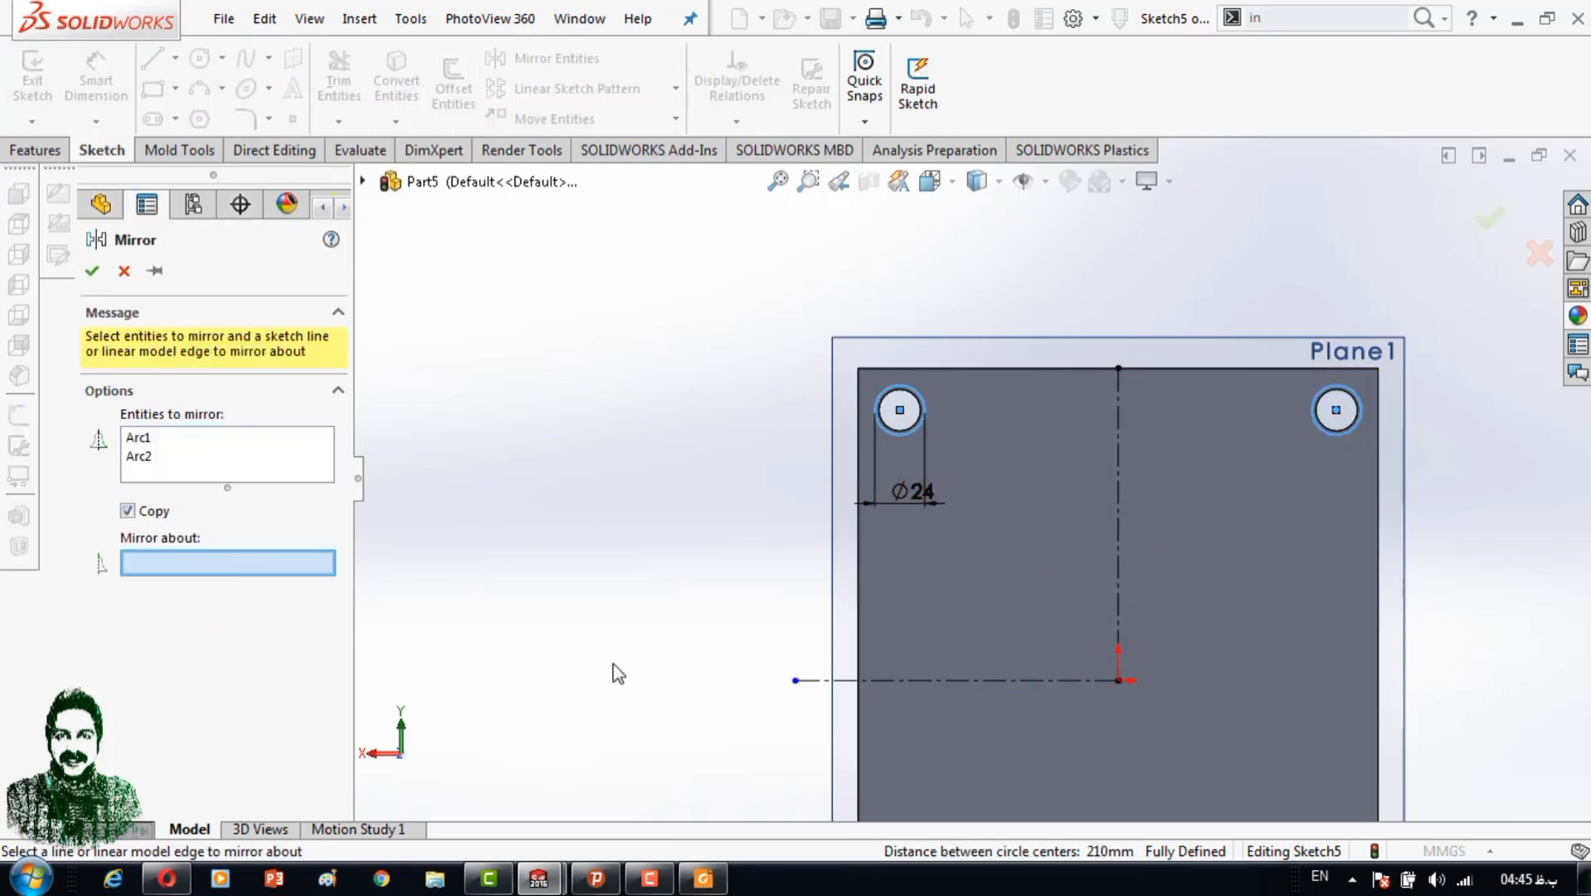
pyautogui.press('Return')
# Extruded Cut the four circles Blind 8.5 mm deep.
pyautogui.scroll(4, 973, 478)
pyautogui.click(36, 149)
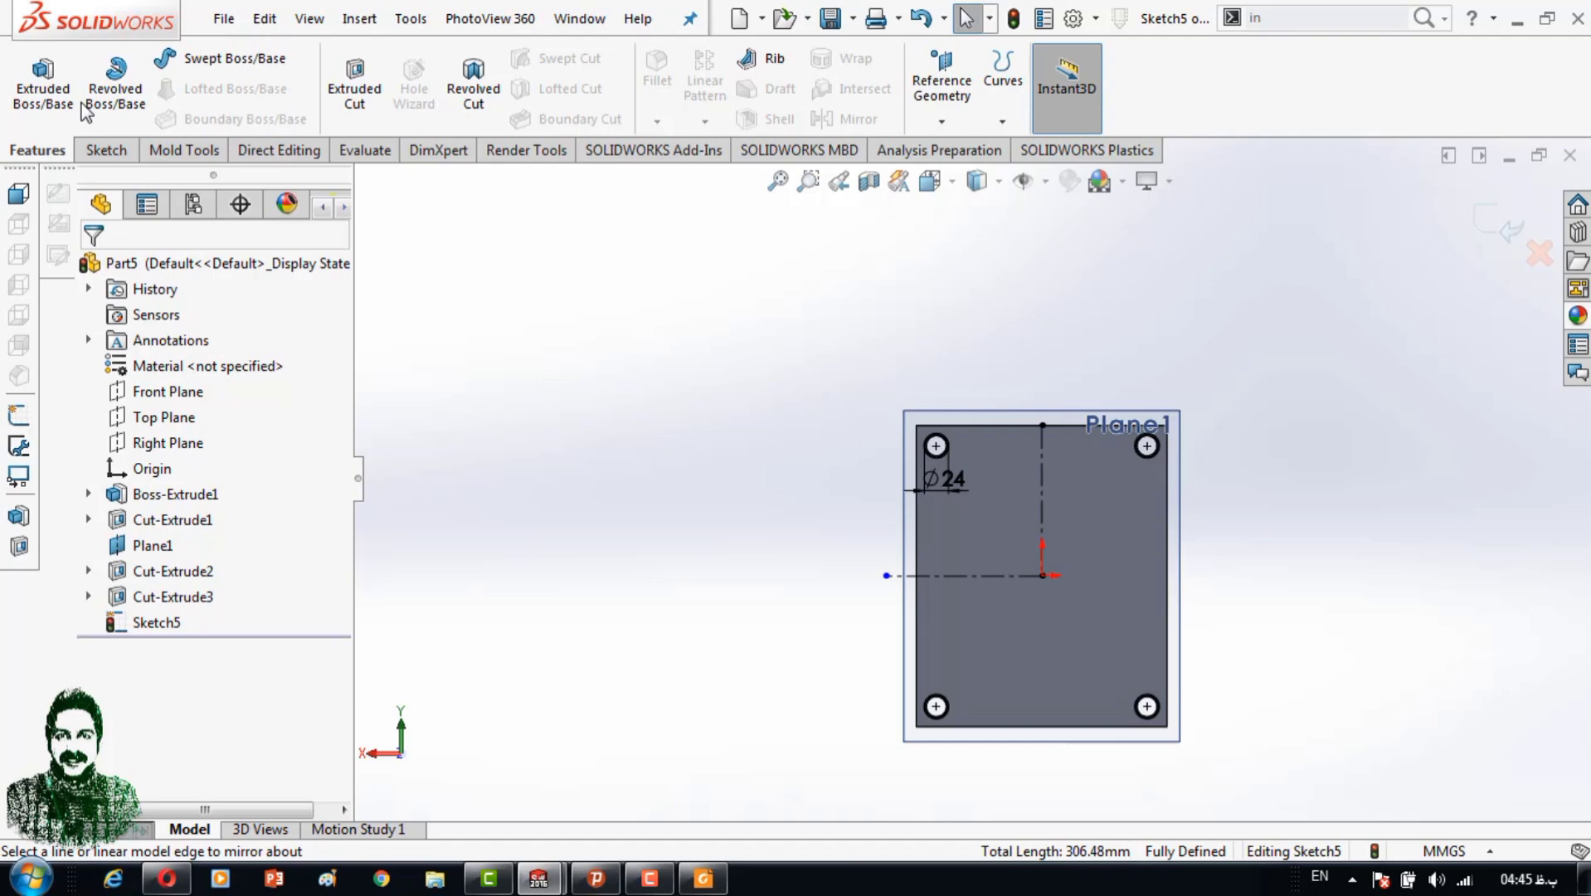
pyautogui.click(354, 87)
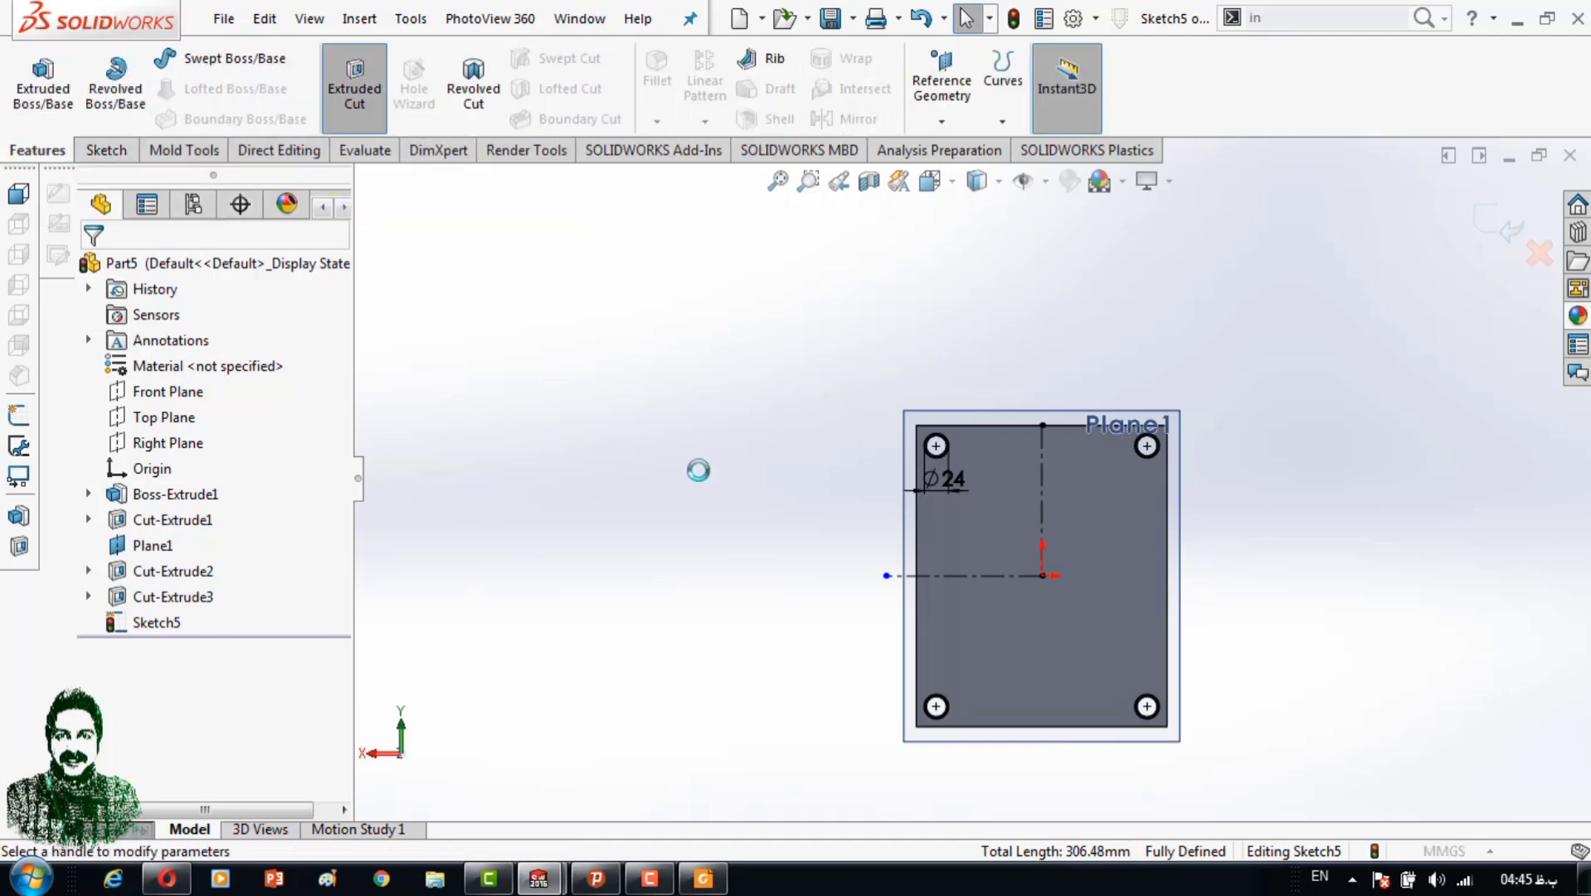
pyautogui.write('8.5')
pyautogui.press('Return')
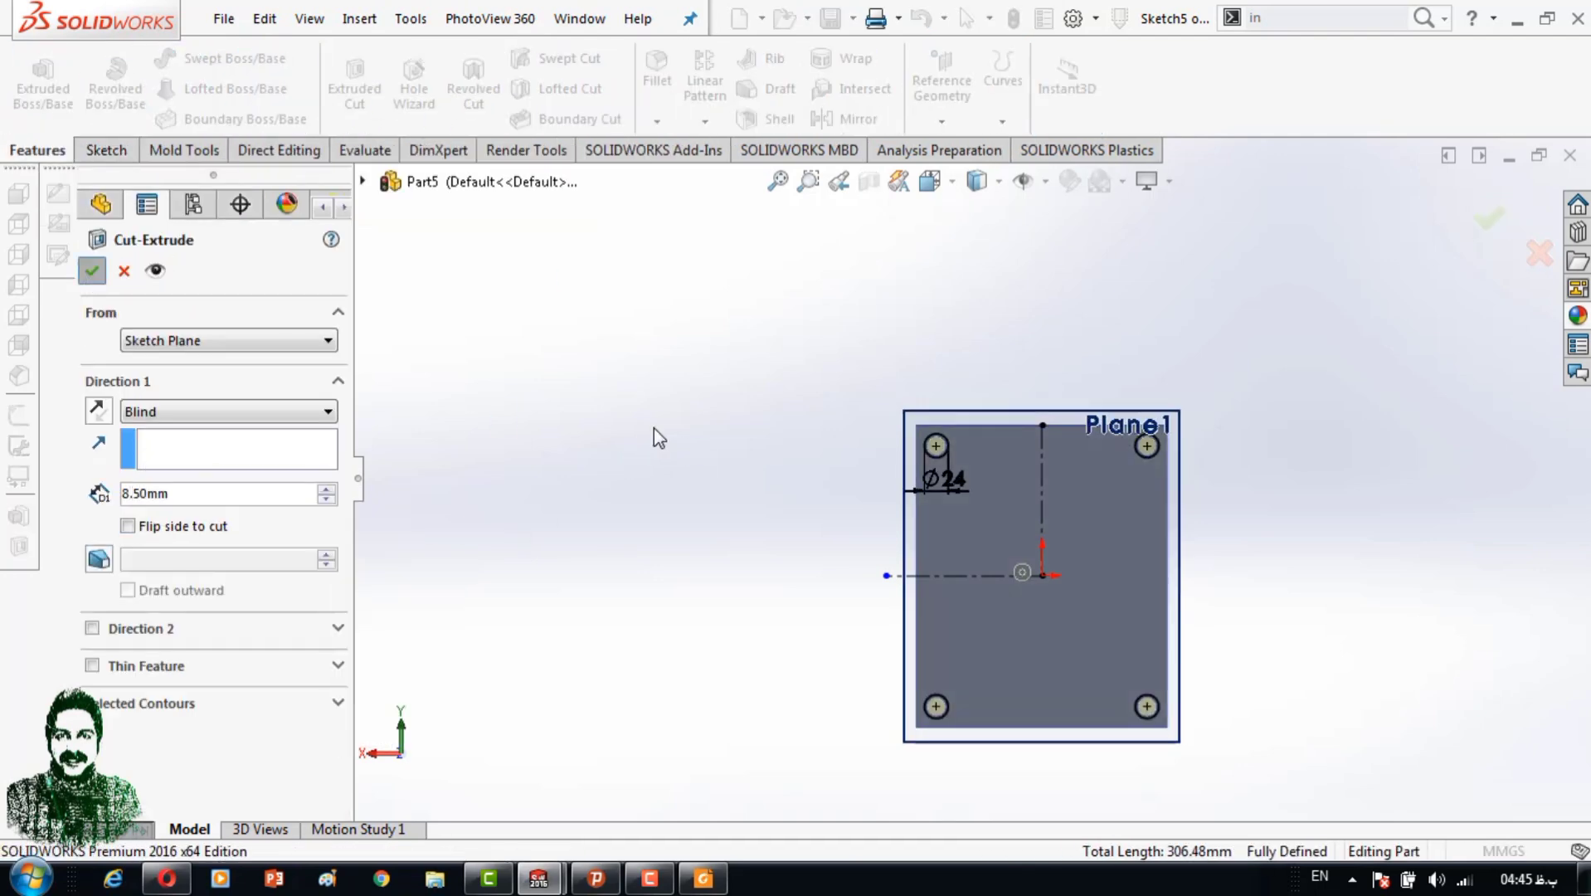
pyautogui.scroll(-5, 1047, 499)
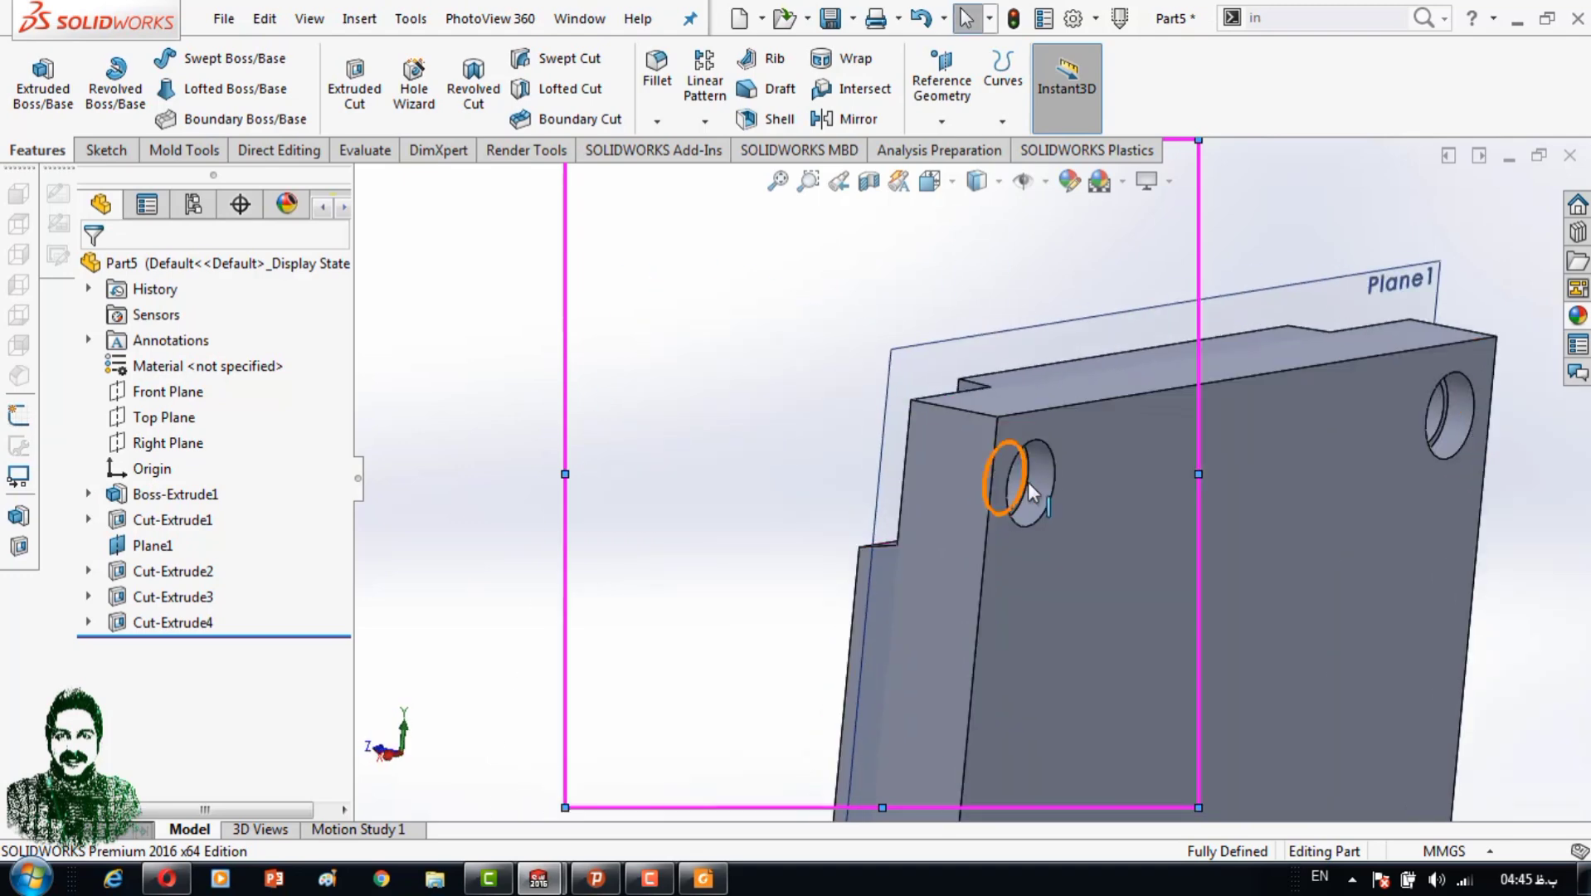
pyautogui.scroll(6, 752, 467)
pyautogui.moveTo(794, 539)
pyautogui.mouseDown(button='middle')
pyautogui.moveTo(773, 411)
pyautogui.moveTo(997, 567)
pyautogui.mouseUp(button='middle')
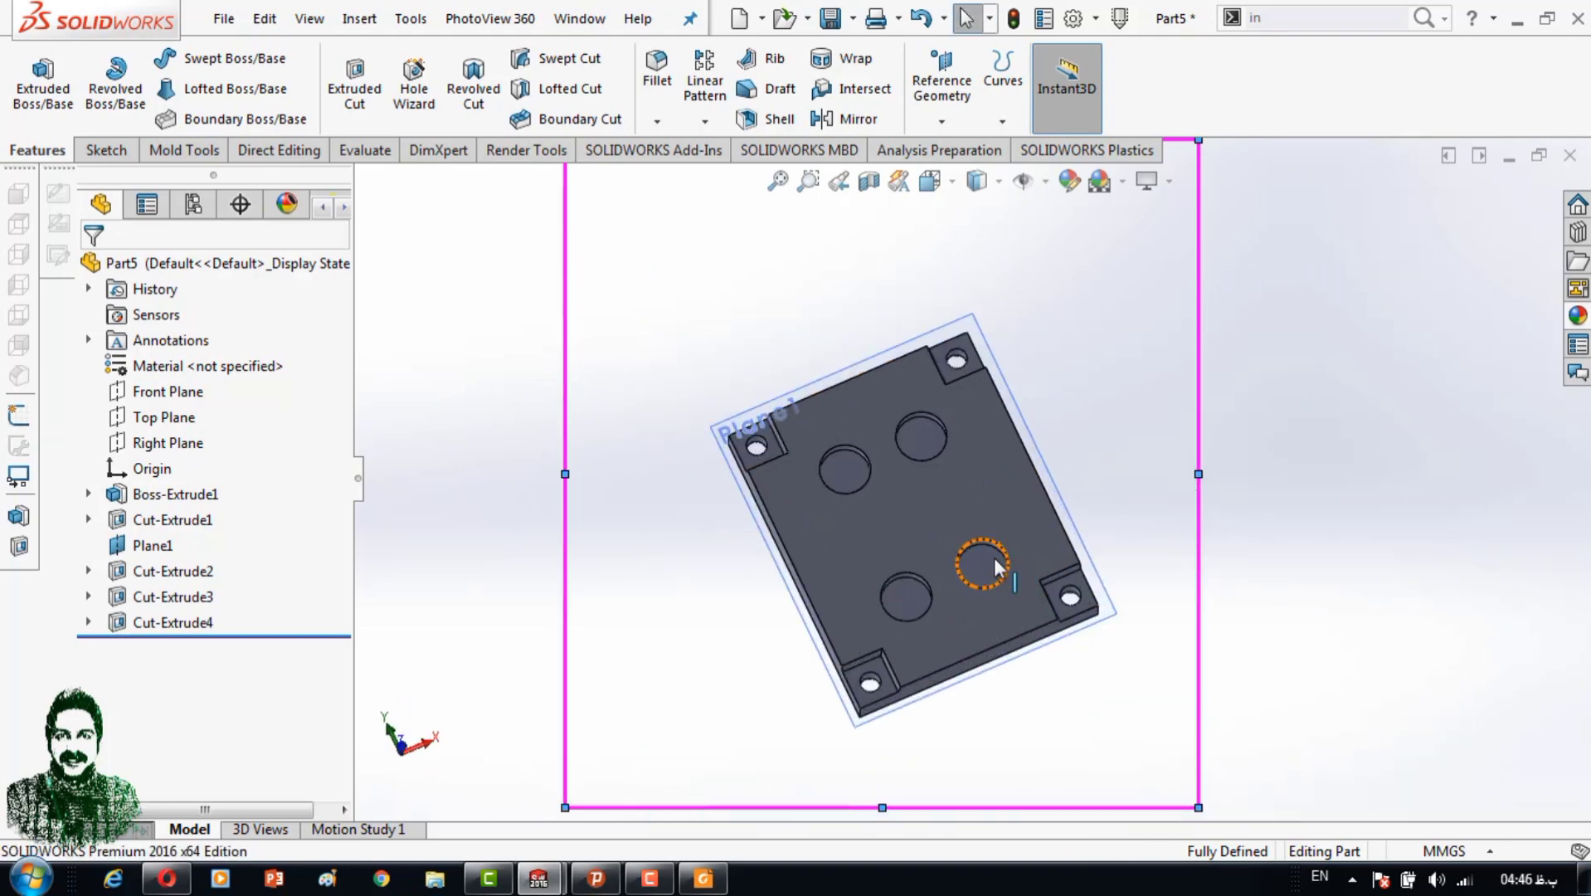
# Sketch a center rectangle on the plate face from the origin to the plate's top-right corner.
pyautogui.click(917, 512)
pyautogui.click(865, 87)
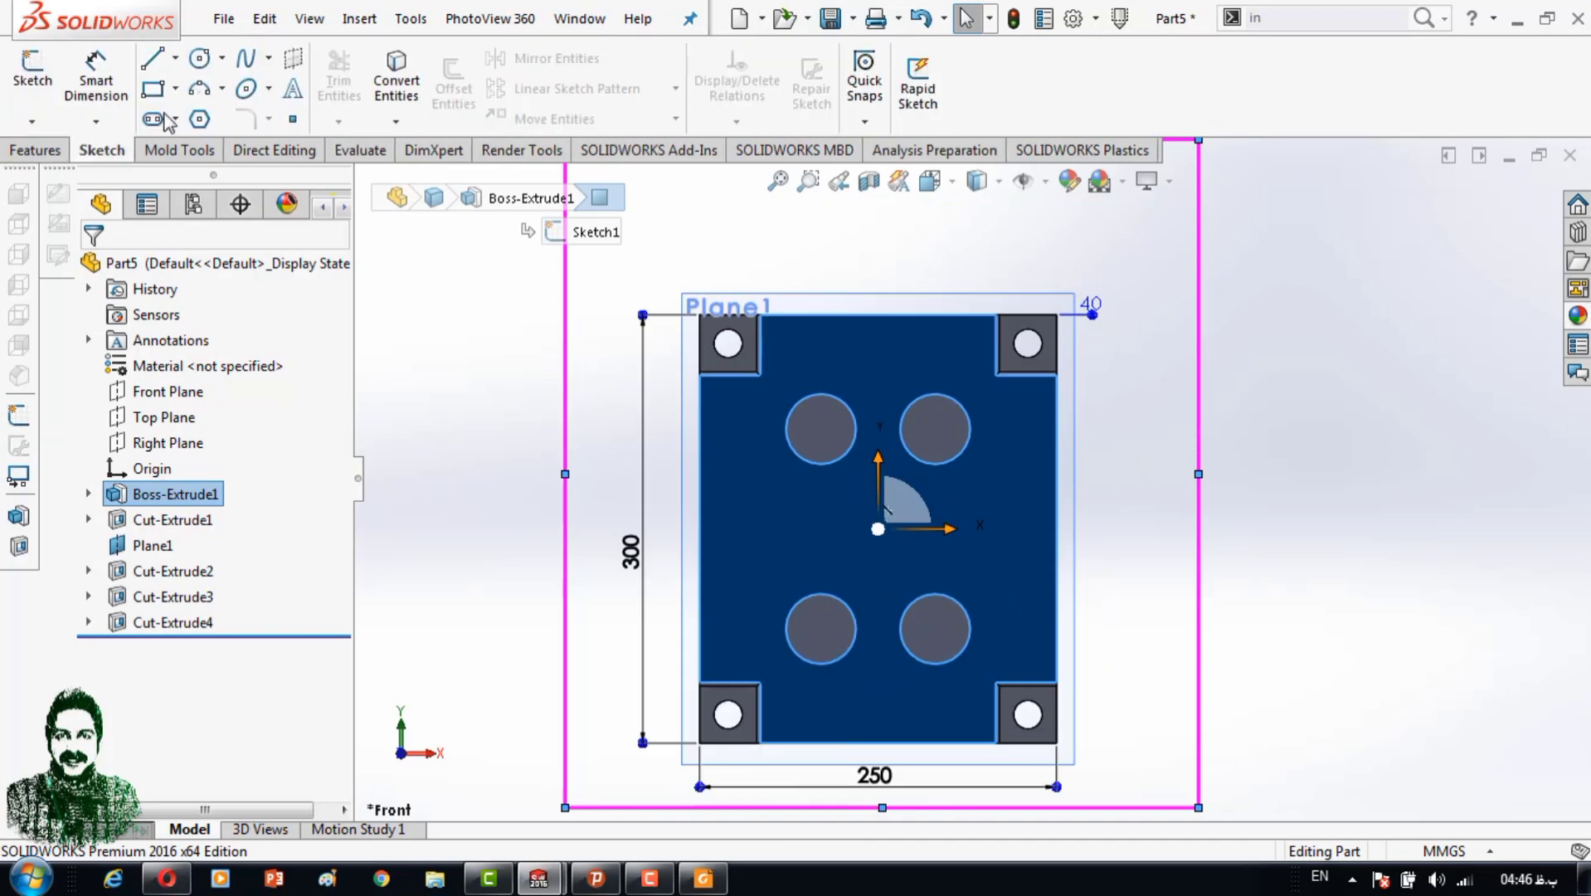
pyautogui.click(183, 355)
pyautogui.click(877, 528)
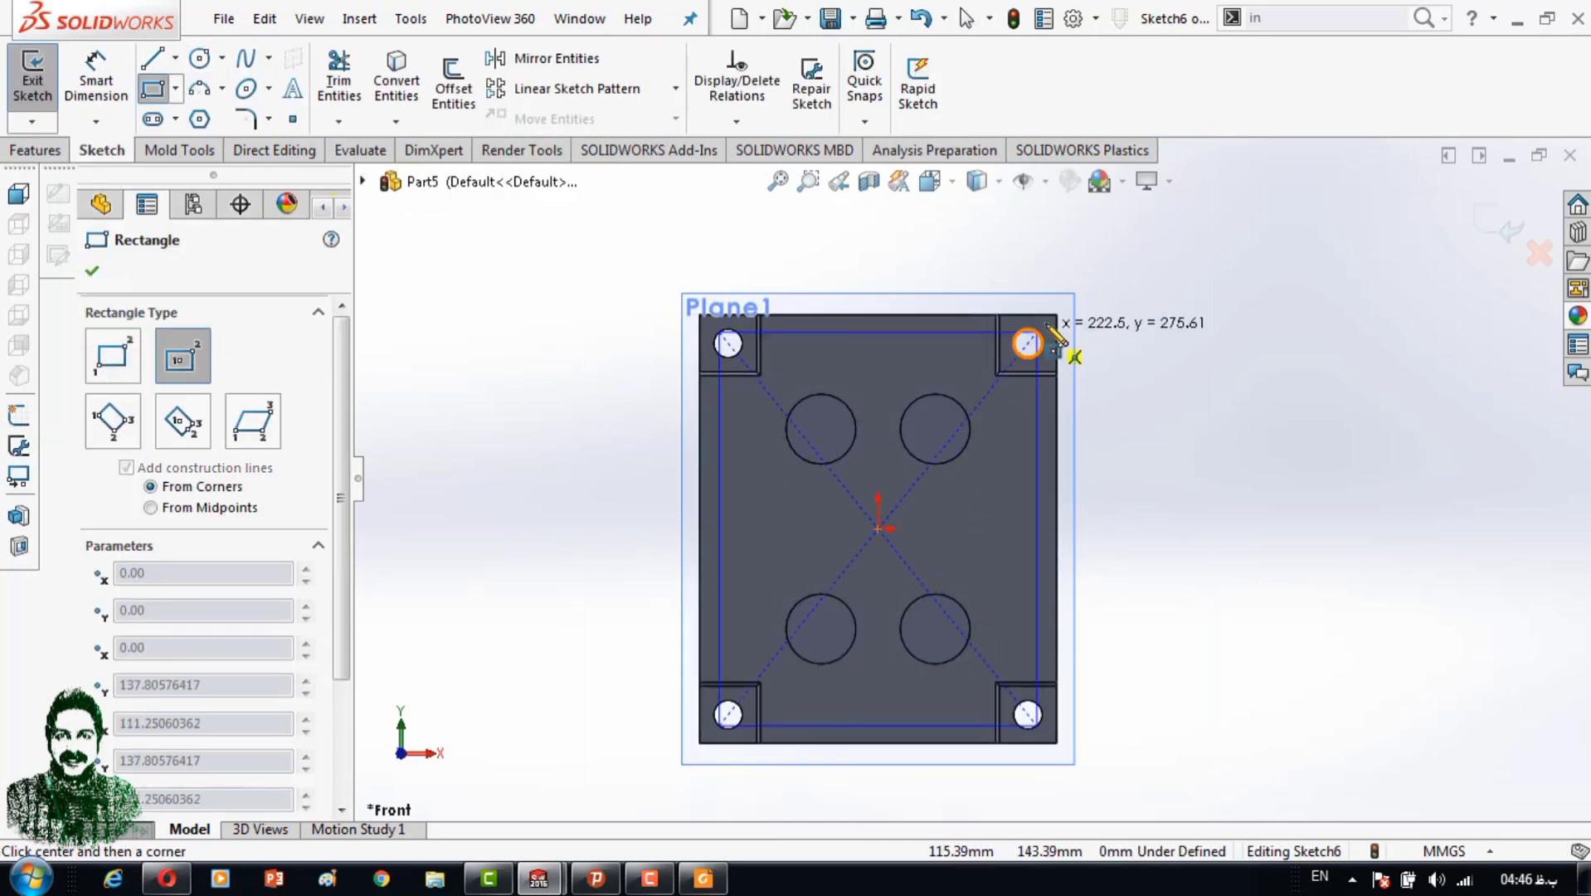
pyautogui.click(1056, 314)
# Extrude the rectangle Blind 40 mm as a separate, unmerged body.
pyautogui.press('e')
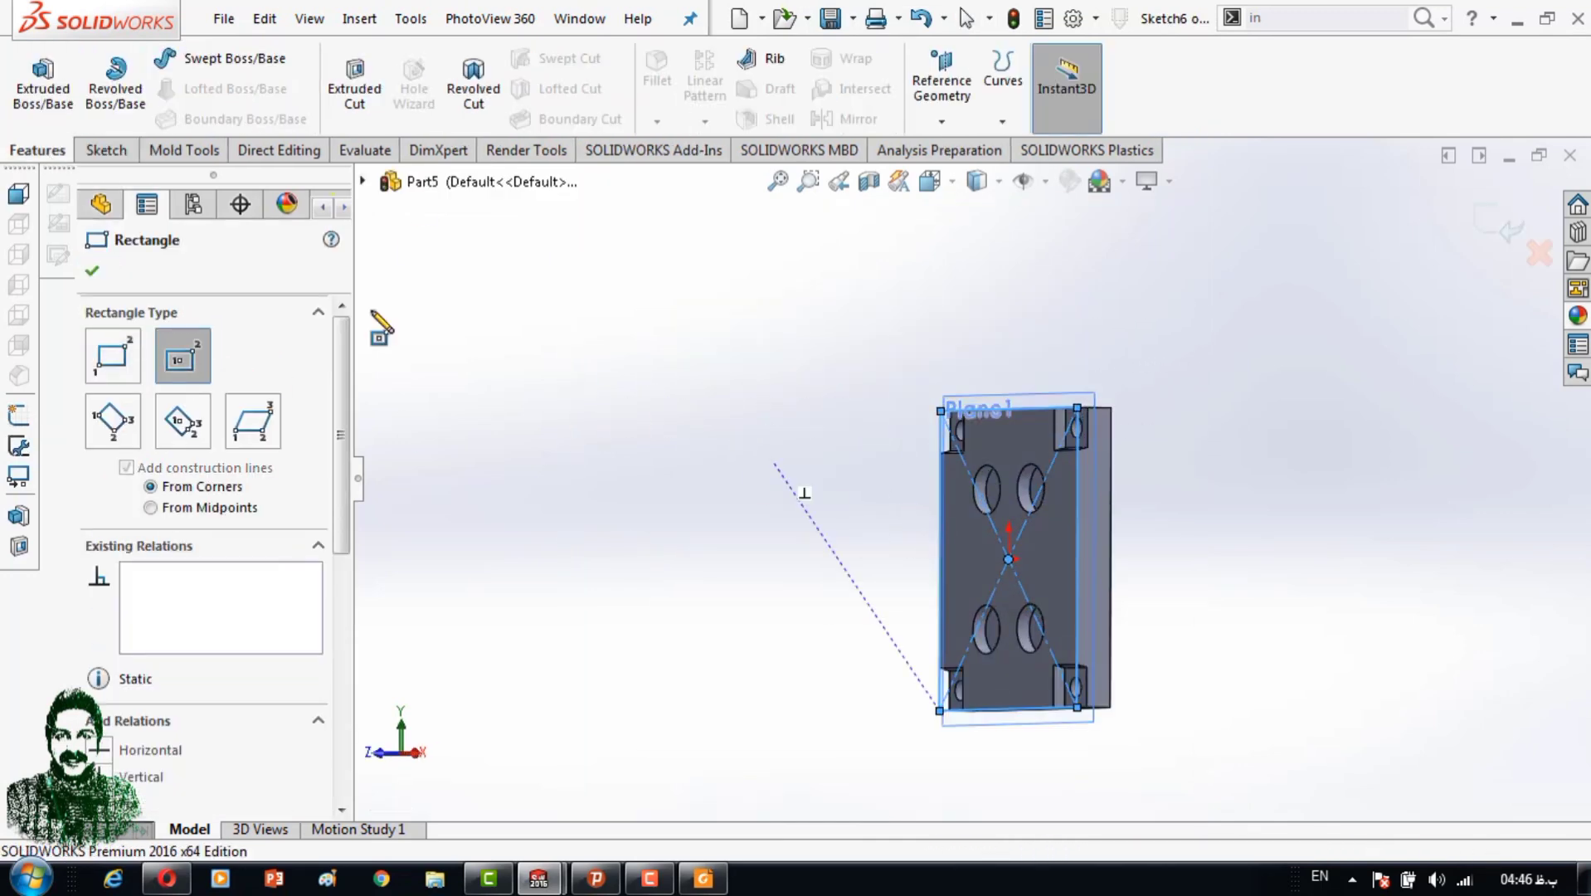
pyautogui.moveTo(897, 539); pyautogui.dragTo(810, 568, button='middle')
pyautogui.scroll(-5, 810, 568)
pyautogui.click(325, 488)
pyautogui.click(326, 487)
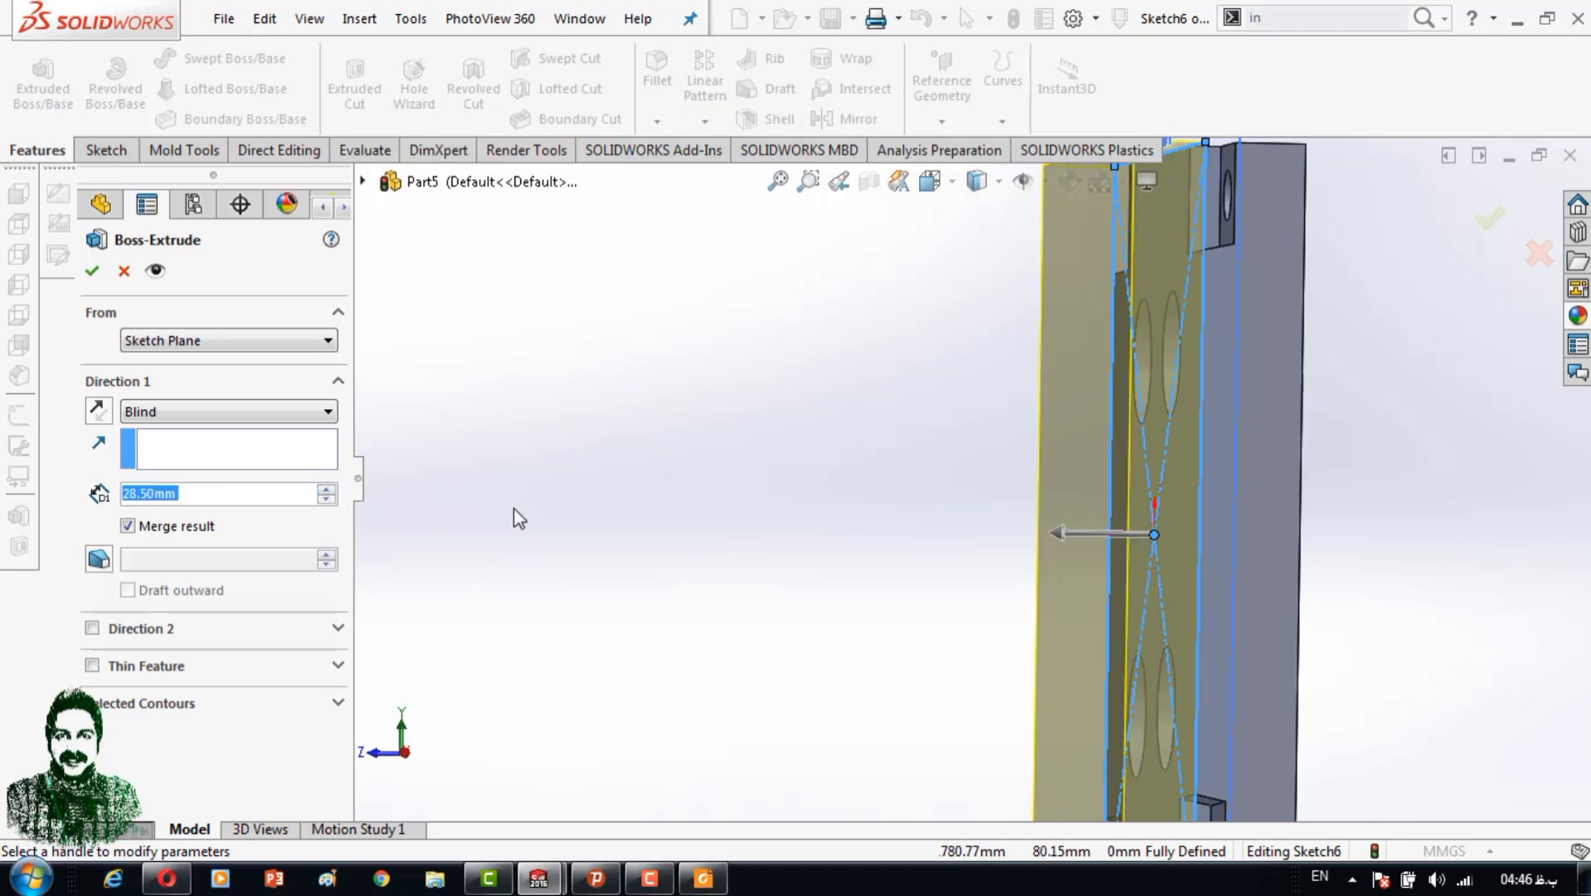
pyautogui.press('z')
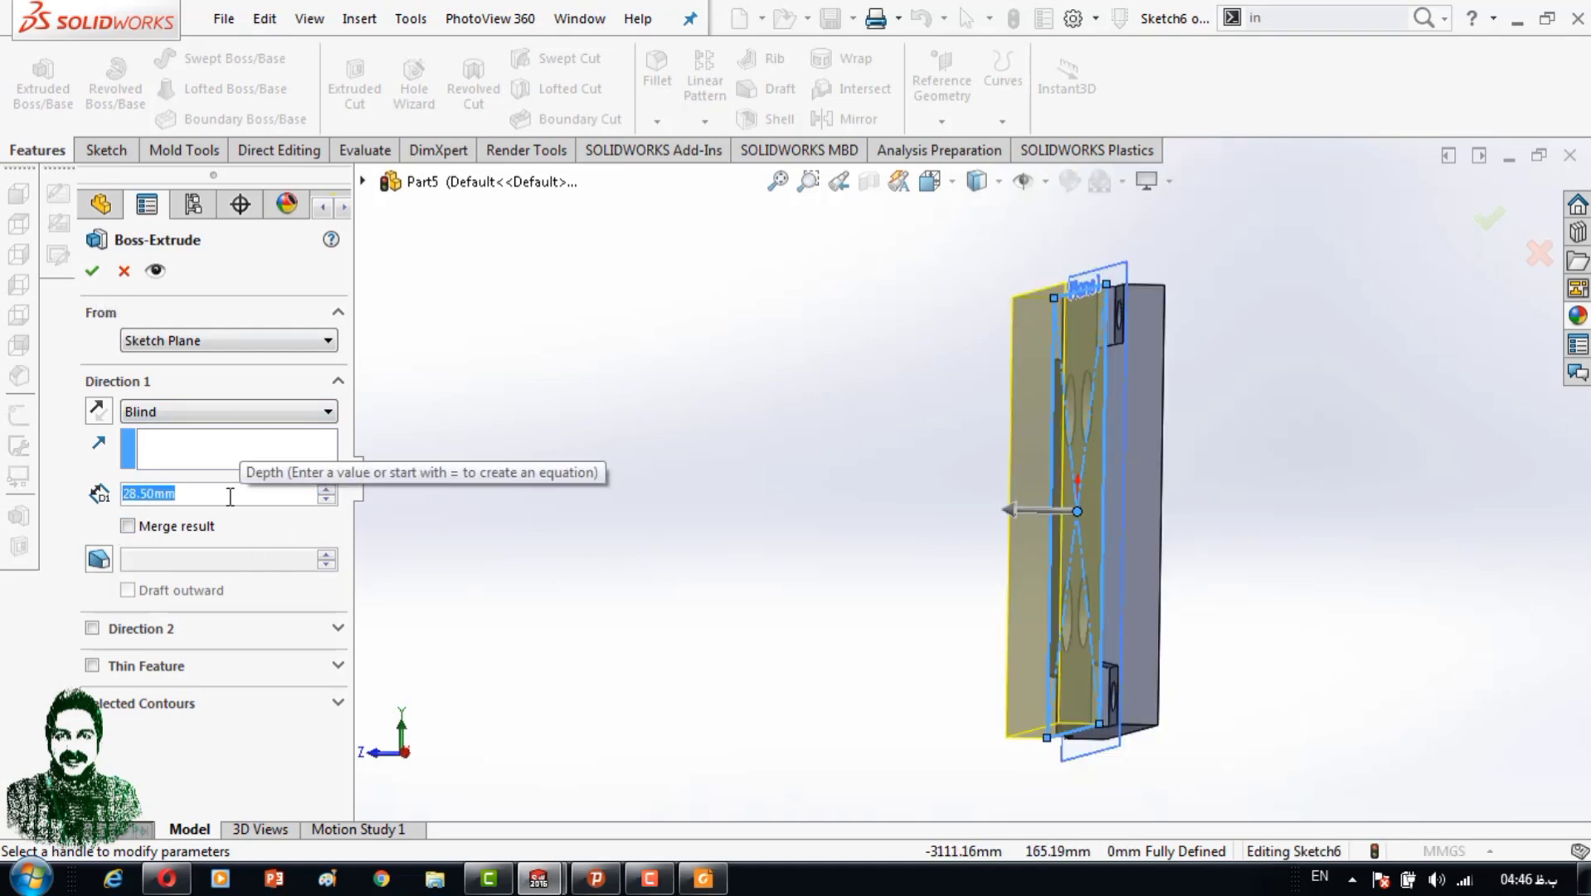
pyautogui.write('40')
pyautogui.press('Return')
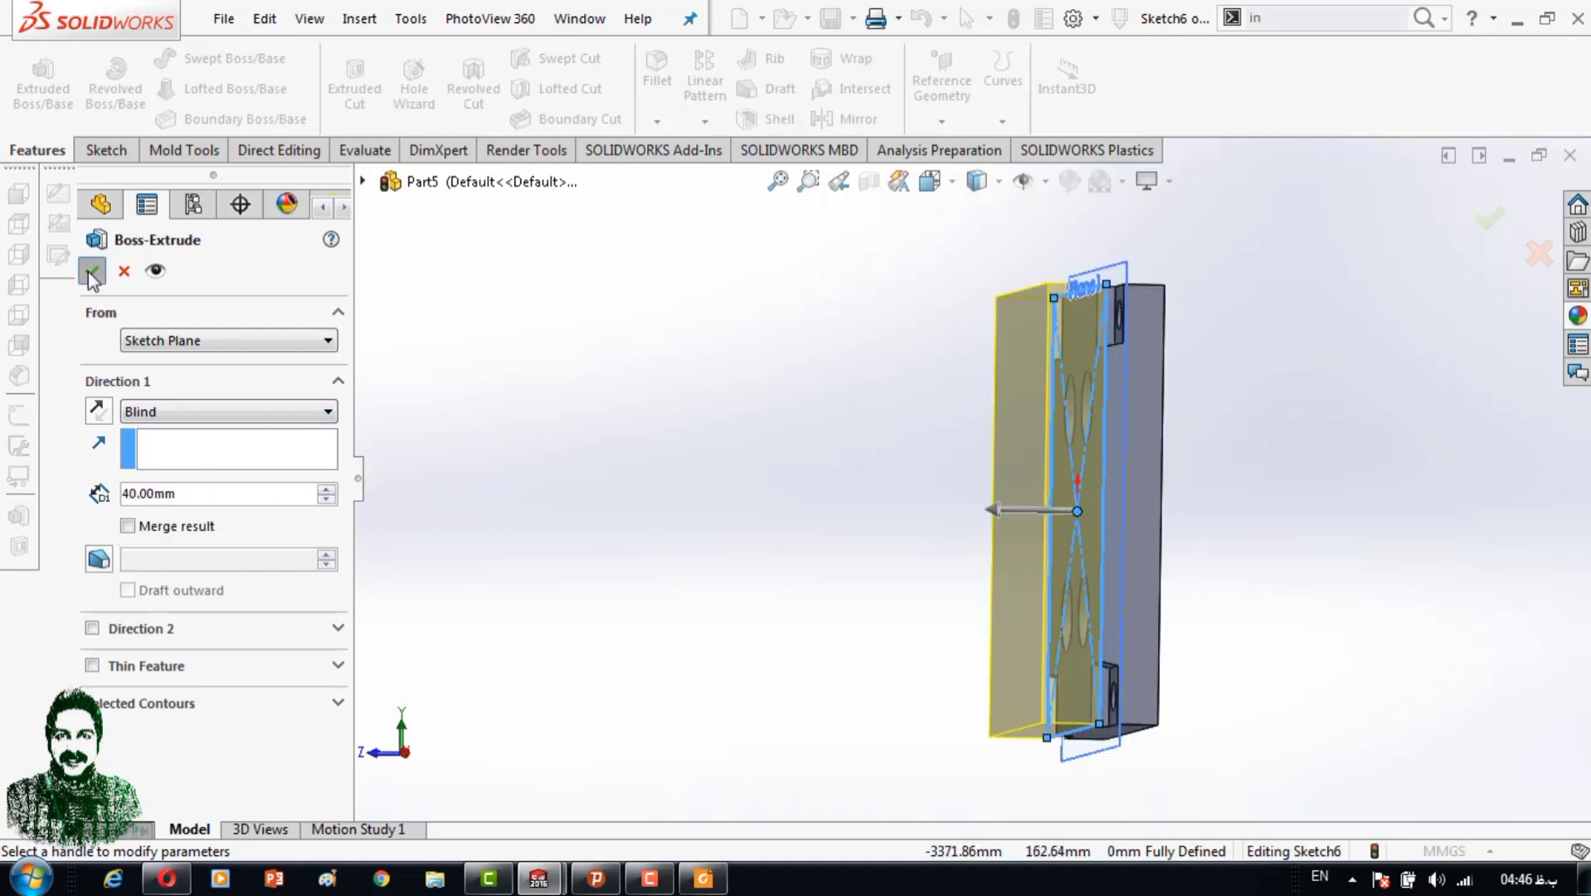
pyautogui.click(91, 273)
# Orbit the part to inspect the new 40 mm block and a slot face.
pyautogui.moveTo(796, 473); pyautogui.dragTo(823, 427, button='middle')
pyautogui.scroll(-3, 955, 618)
pyautogui.moveTo(955, 617)
pyautogui.mouseDown(button='middle')
pyautogui.moveTo(941, 557)
pyautogui.moveTo(940, 633)
pyautogui.moveTo(941, 611)
pyautogui.mouseUp(button='middle')
pyautogui.scroll(-3, 995, 605)
pyautogui.click(1084, 593)
pyautogui.scroll(2, 750, 642)
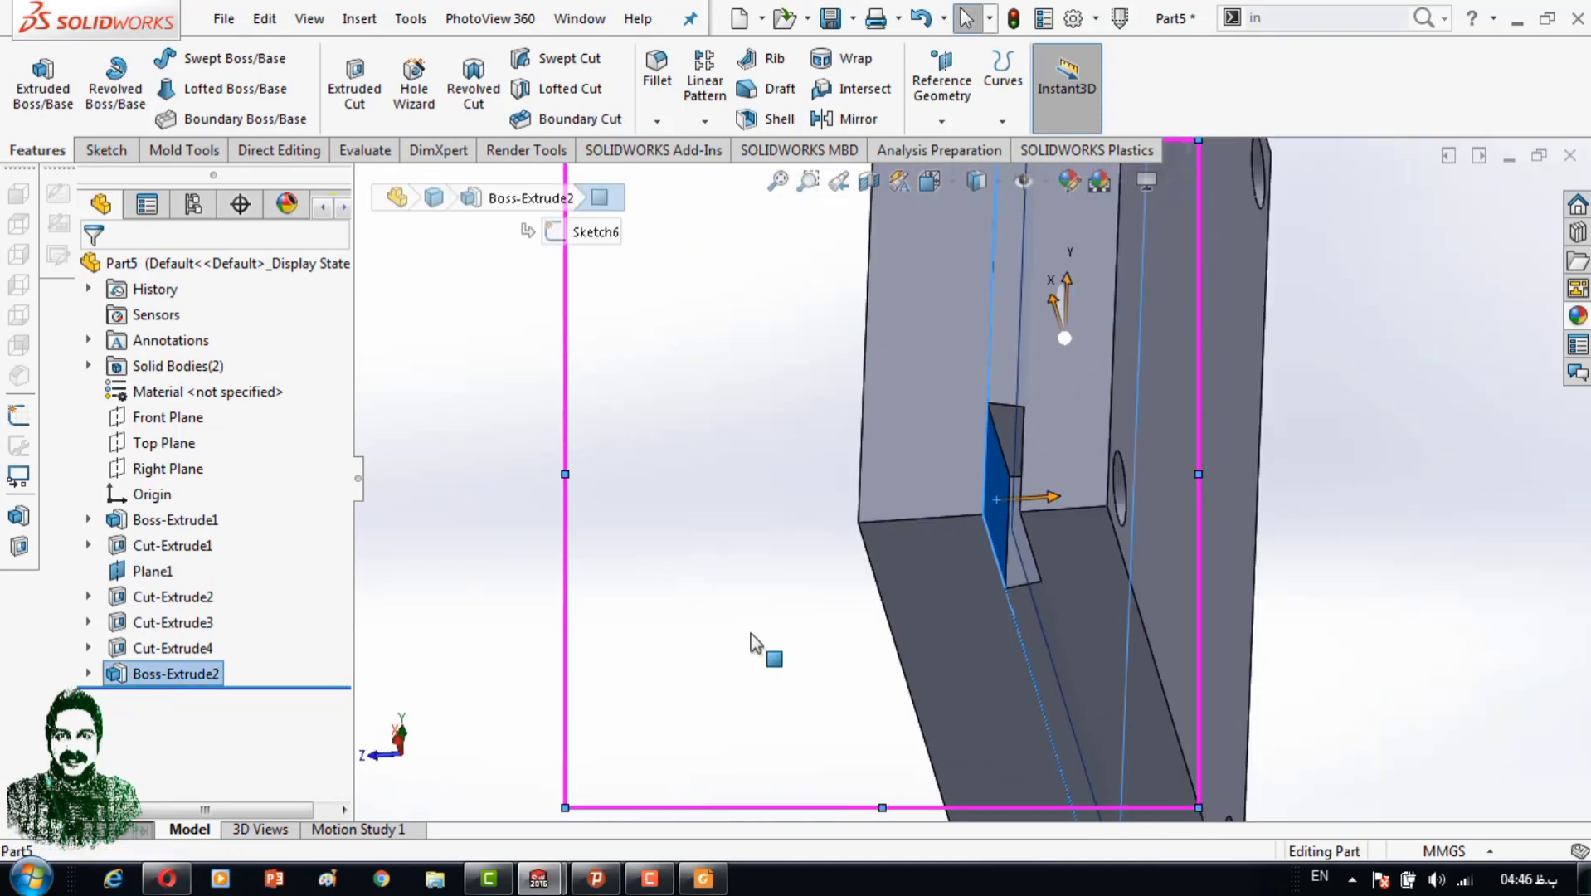
pyautogui.moveTo(750, 643)
pyautogui.mouseDown(button='middle')
pyautogui.moveTo(781, 579)
pyautogui.moveTo(745, 621)
pyautogui.moveTo(846, 595)
pyautogui.mouseUp(button='middle')
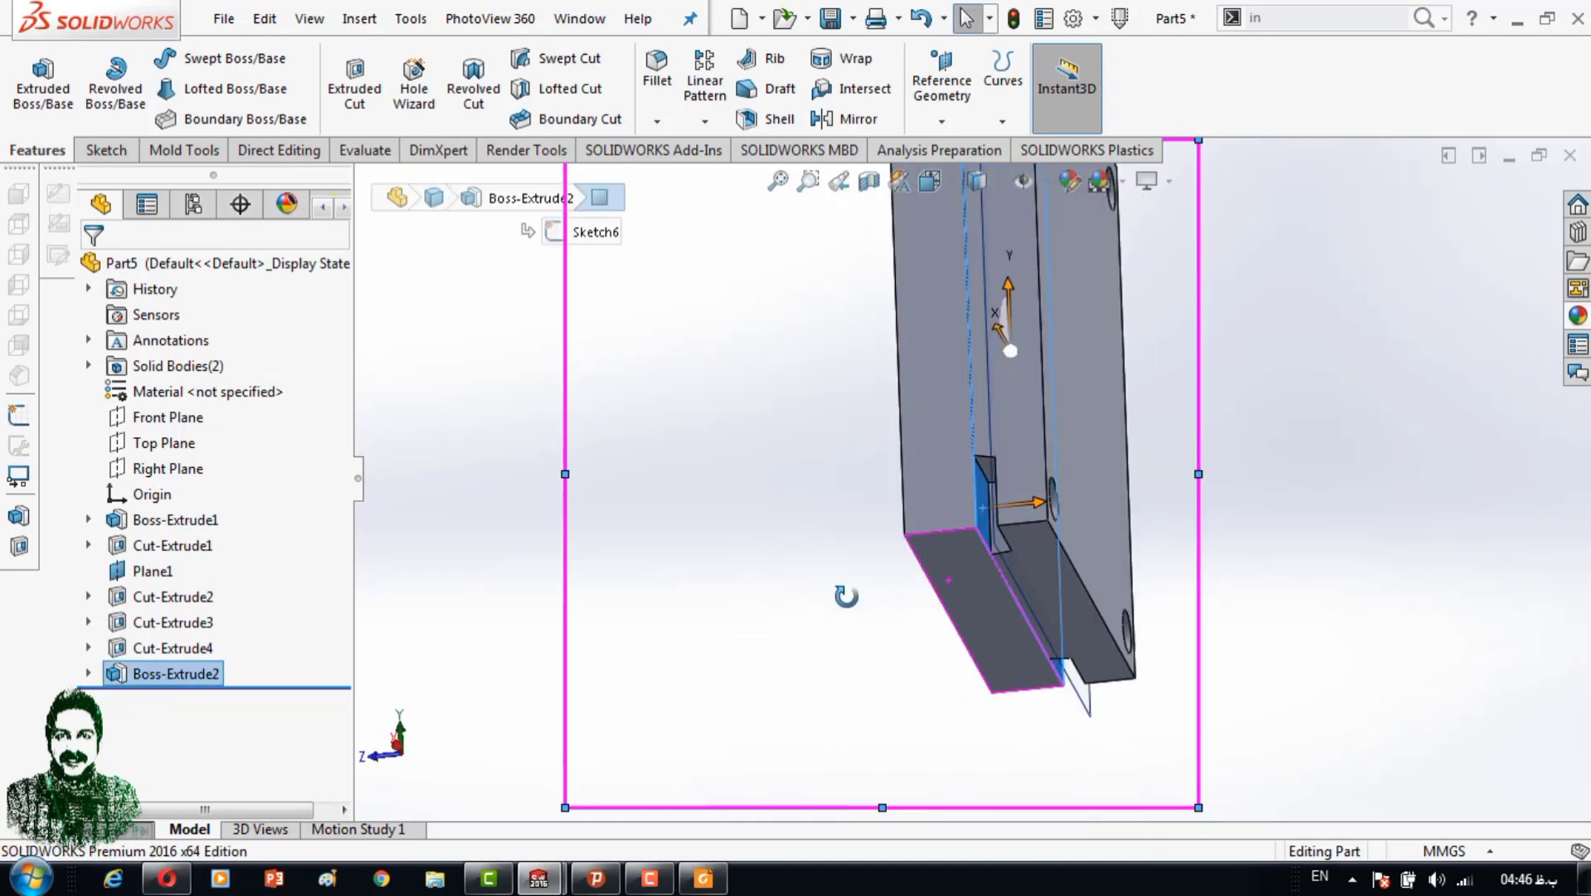
# Isolate Boss-Extrude2 and view it Normal To Plane1.
pyautogui.rightClick(985, 500)
pyautogui.click(1063, 787)
pyautogui.press('space')
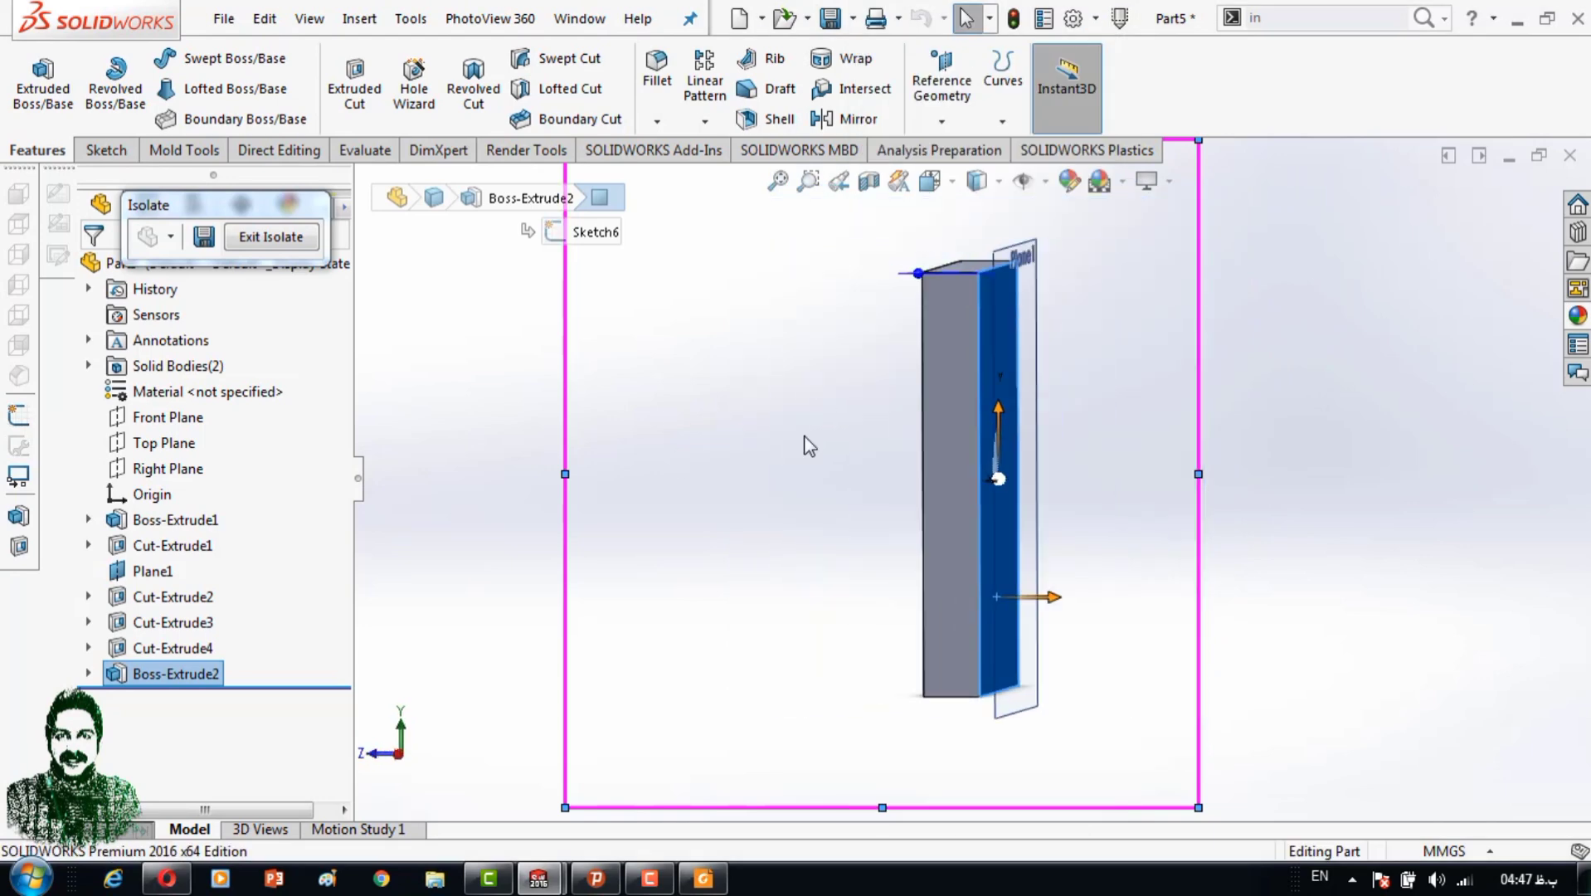
pyautogui.moveTo(809, 445); pyautogui.dragTo(862, 362, button='middle')
pyautogui.click(1047, 254)
pyautogui.press('space')
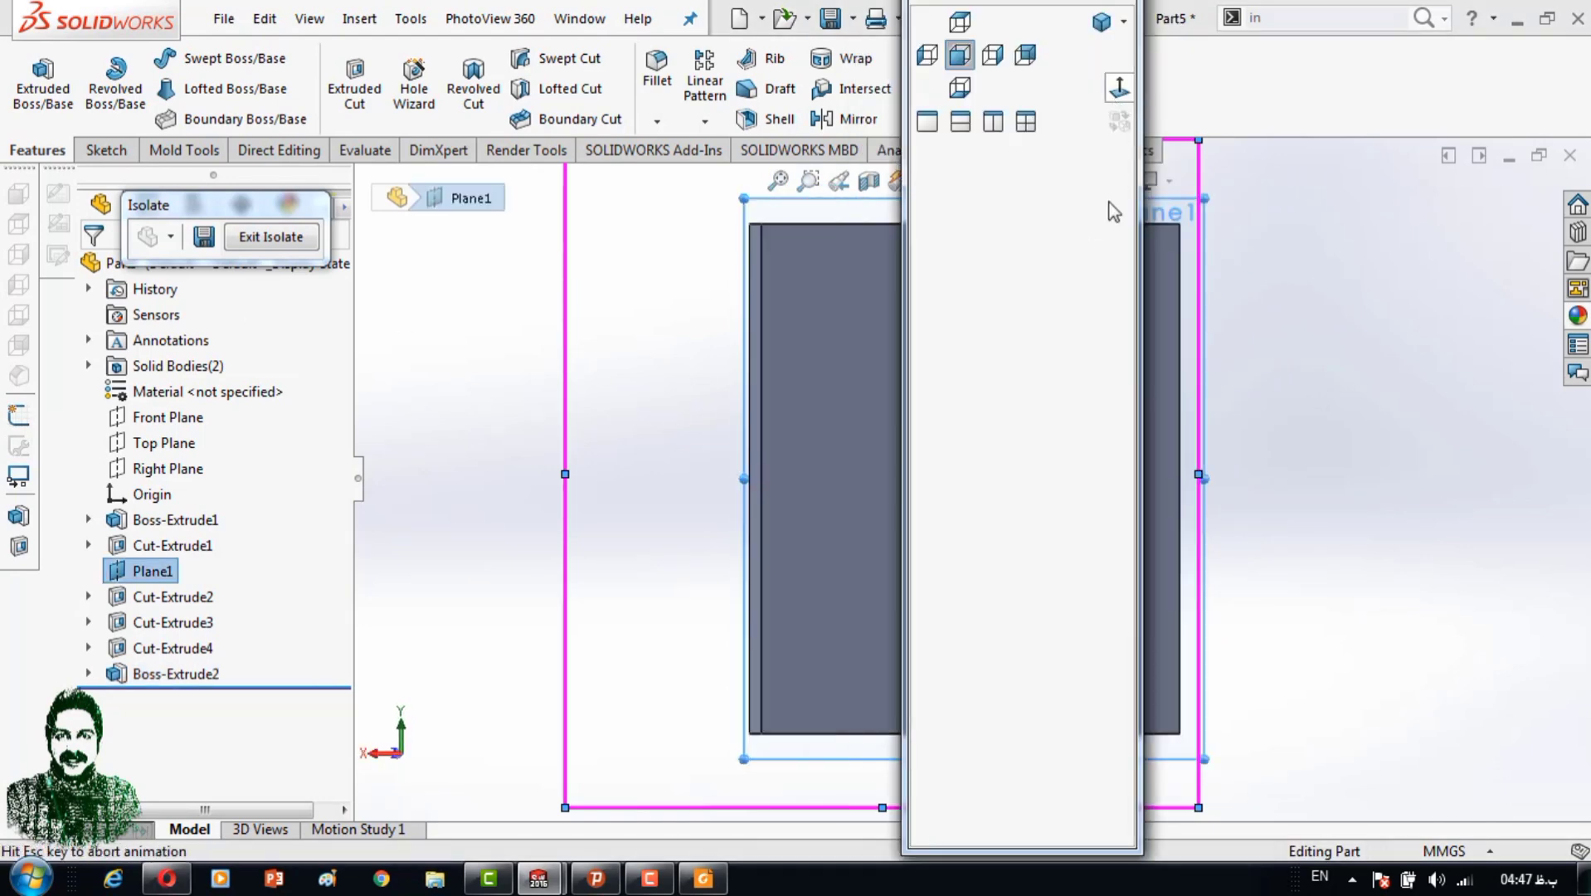
pyautogui.moveTo(695, 306); pyautogui.dragTo(692, 419, button='middle')
pyautogui.press('space')
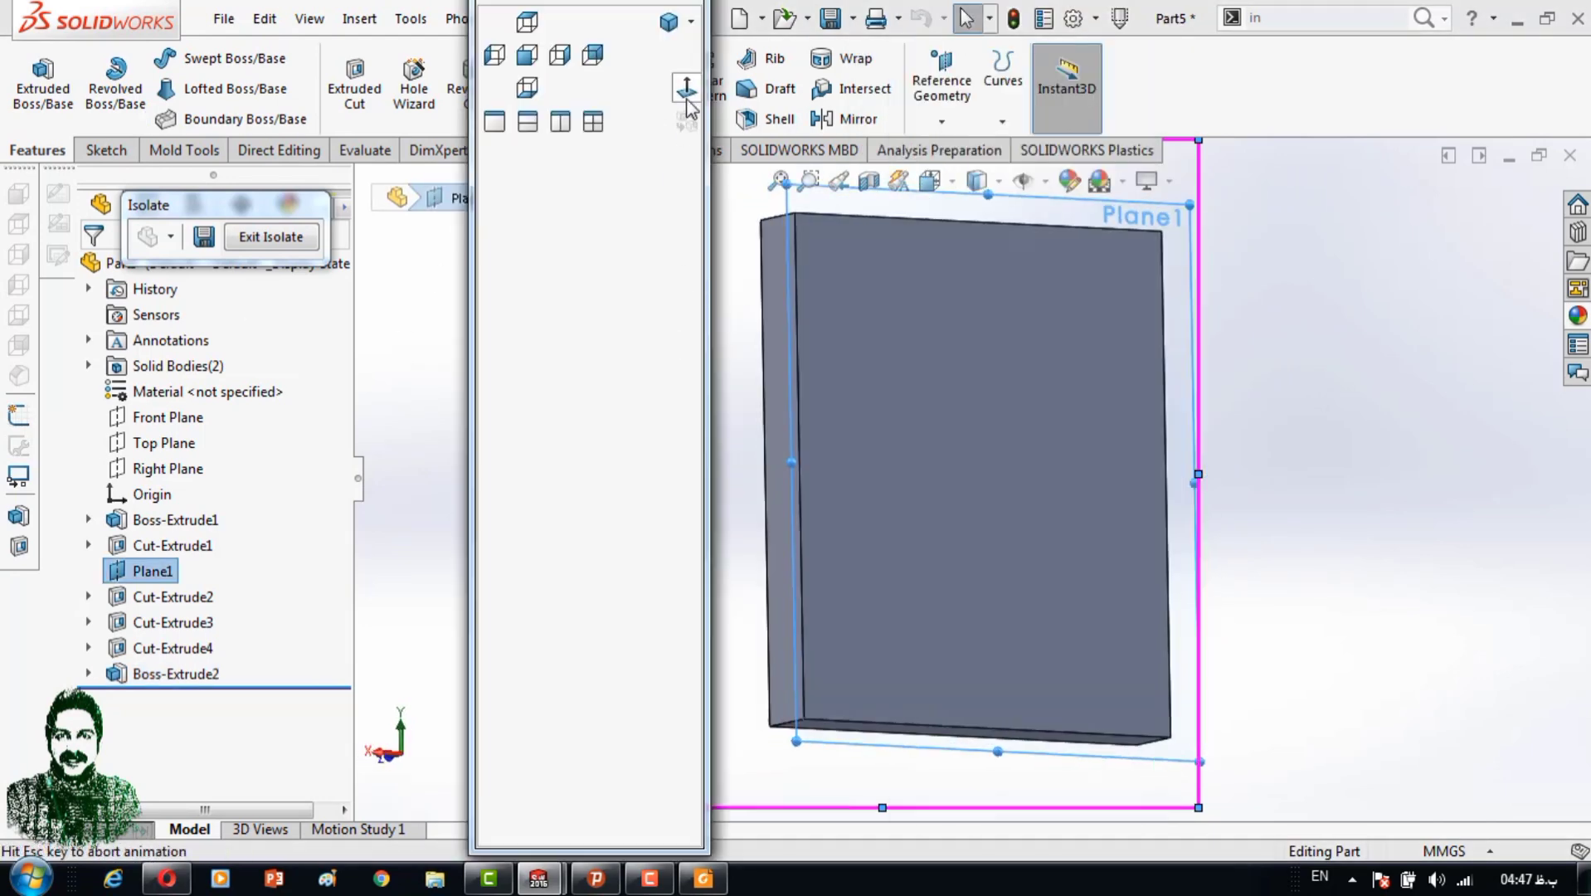
# Exit Isolate to show all bodies and switch the display to wireframe.
pyautogui.click(270, 237)
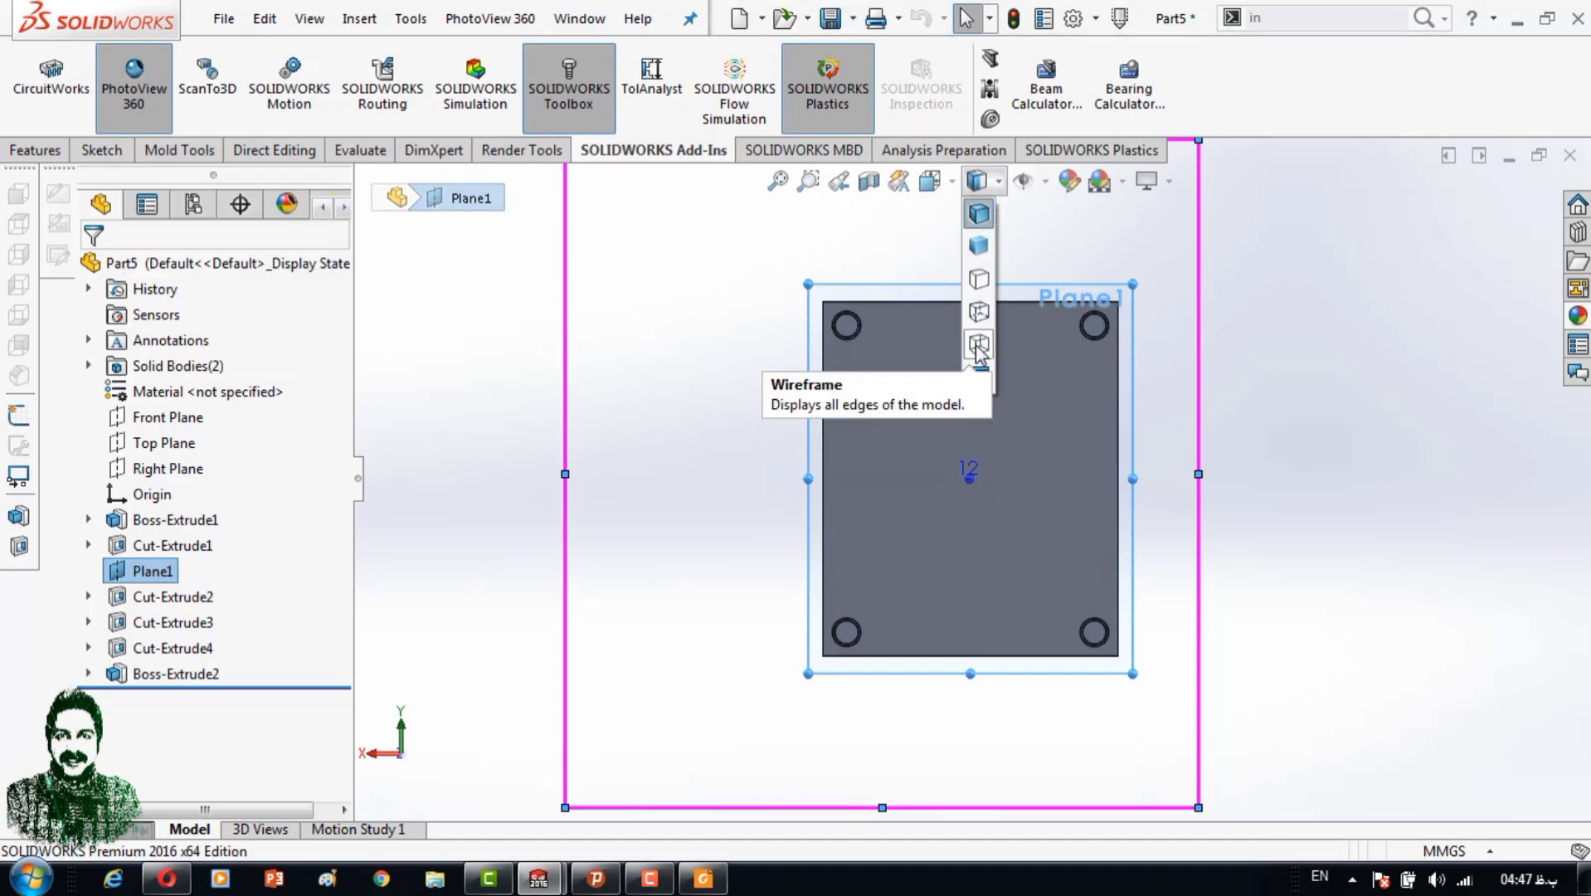
pyautogui.click(979, 348)
pyautogui.scroll(-4, 840, 295)
pyautogui.scroll(-4, 840, 295)
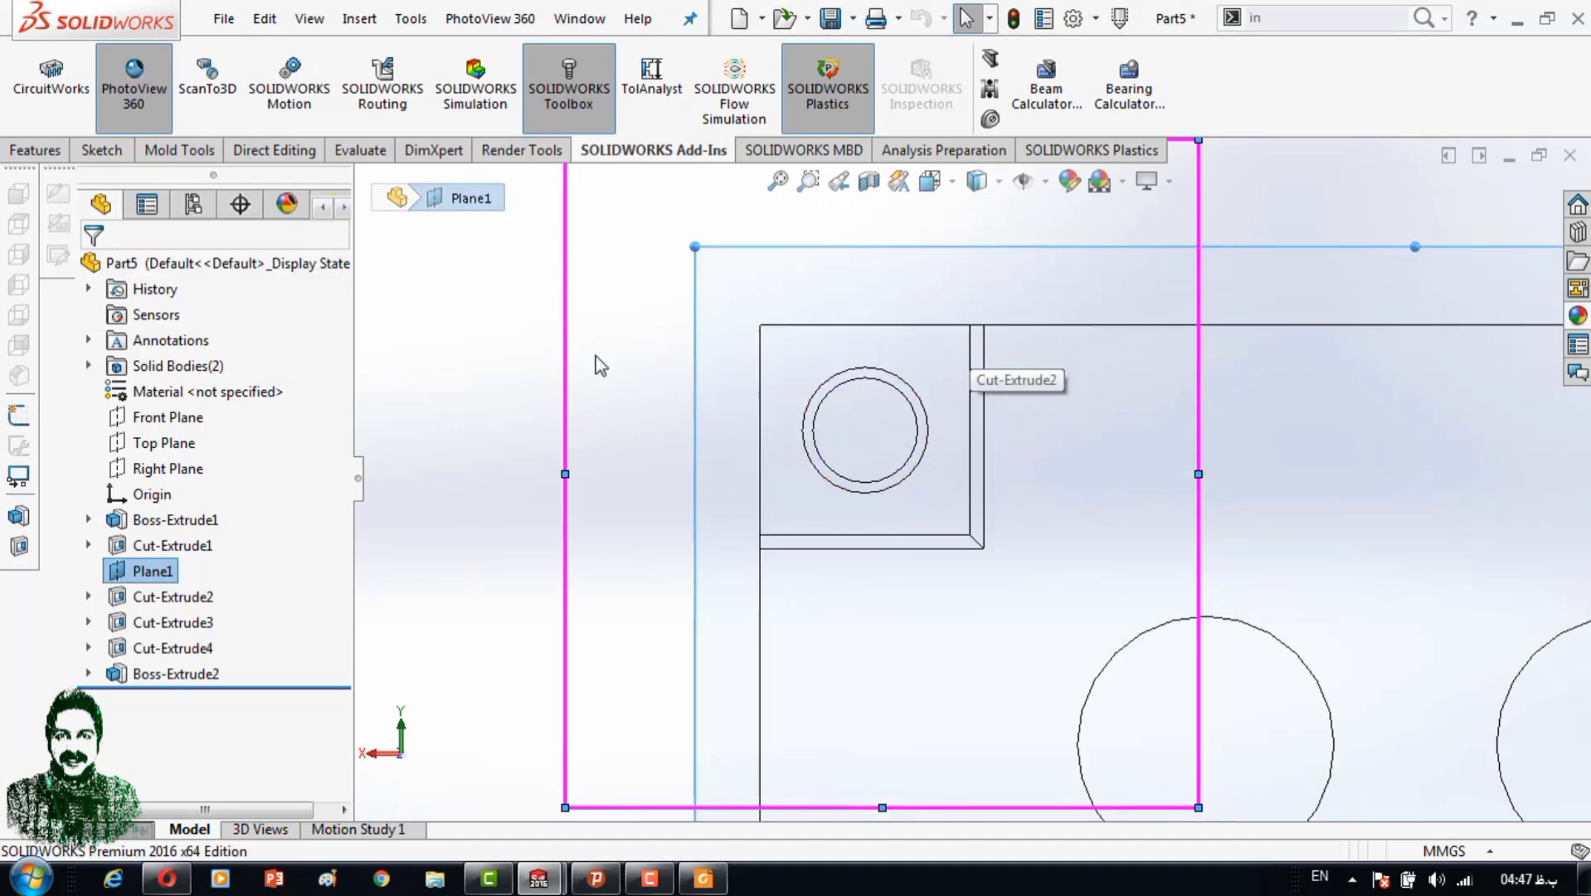
pyautogui.click(35, 149)
pyautogui.click(102, 150)
# Sketch corner rectangles on Plane1 around the top-left and top-right pockets.
pyautogui.click(153, 87)
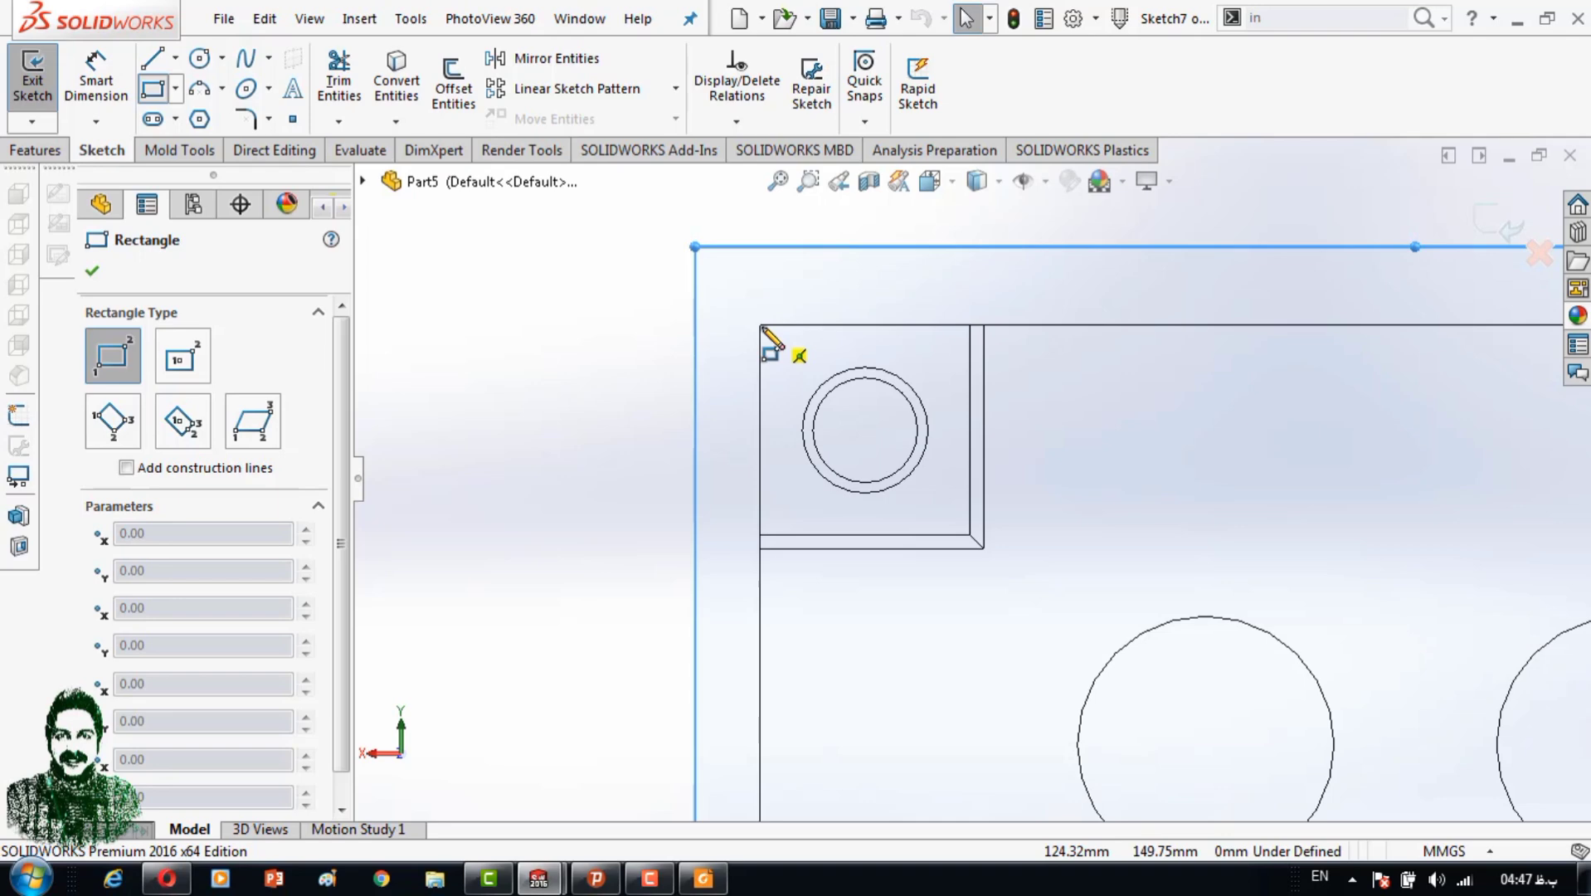
pyautogui.click(970, 535)
pyautogui.scroll(5, 1200, 483)
pyautogui.scroll(-4, 1247, 401)
pyautogui.click(1229, 383)
pyautogui.click(1136, 639)
pyautogui.scroll(2, 1136, 639)
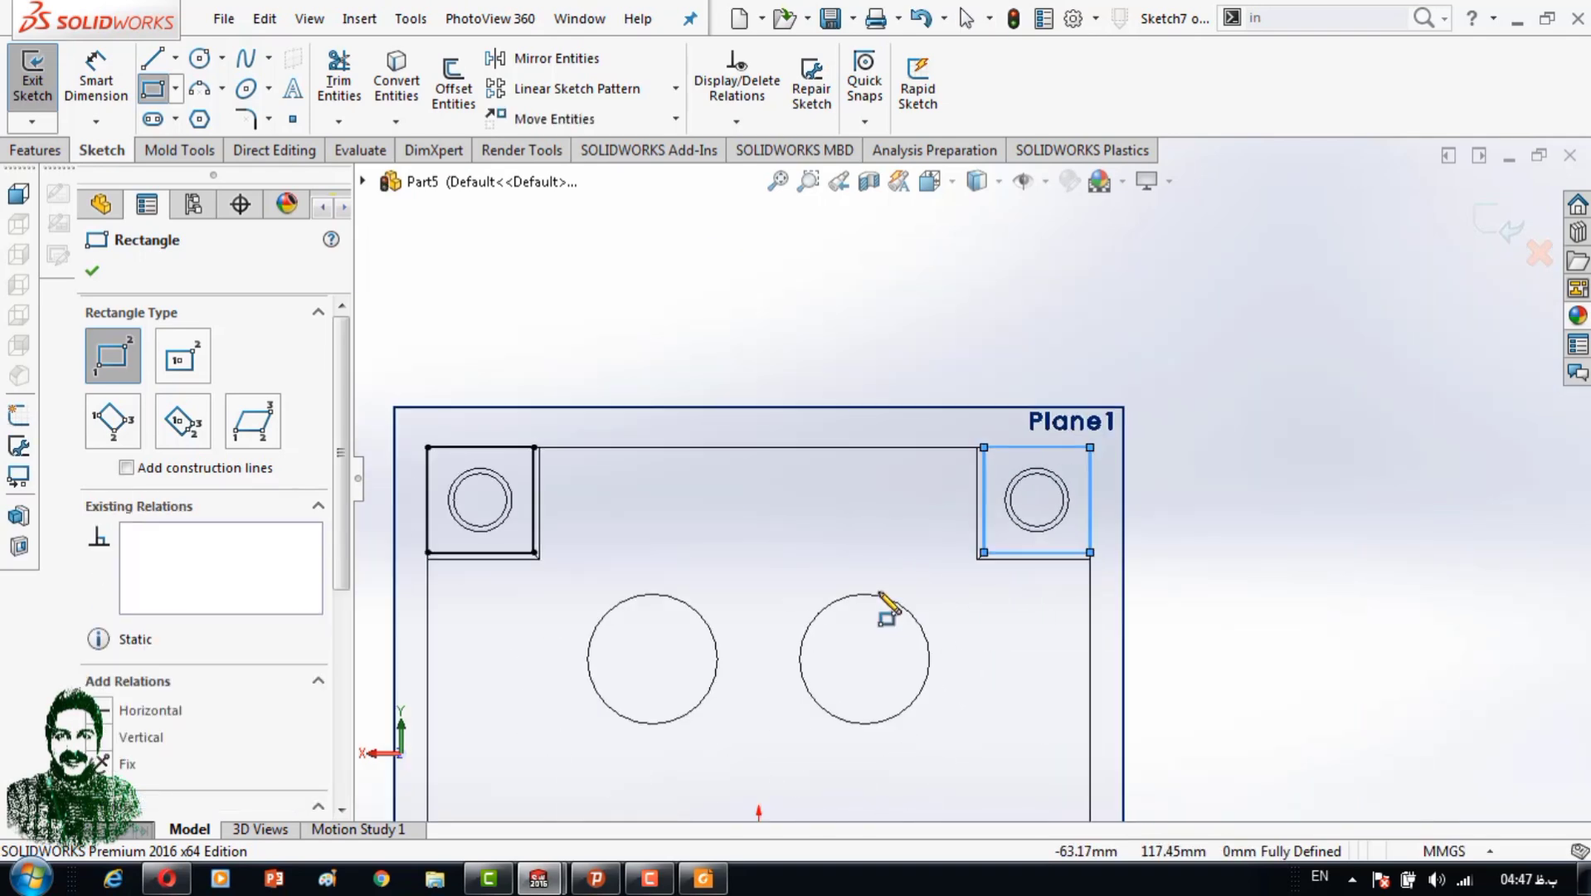
pyautogui.scroll(-2, 953, 580)
pyautogui.scroll(-3, 1087, 507)
# Add rectangles around the bottom-right pocket and a thin strip beside a corner square.
pyautogui.click(1004, 447)
pyautogui.click(1143, 693)
pyautogui.scroll(3, 1143, 692)
pyautogui.scroll(-4, 656, 525)
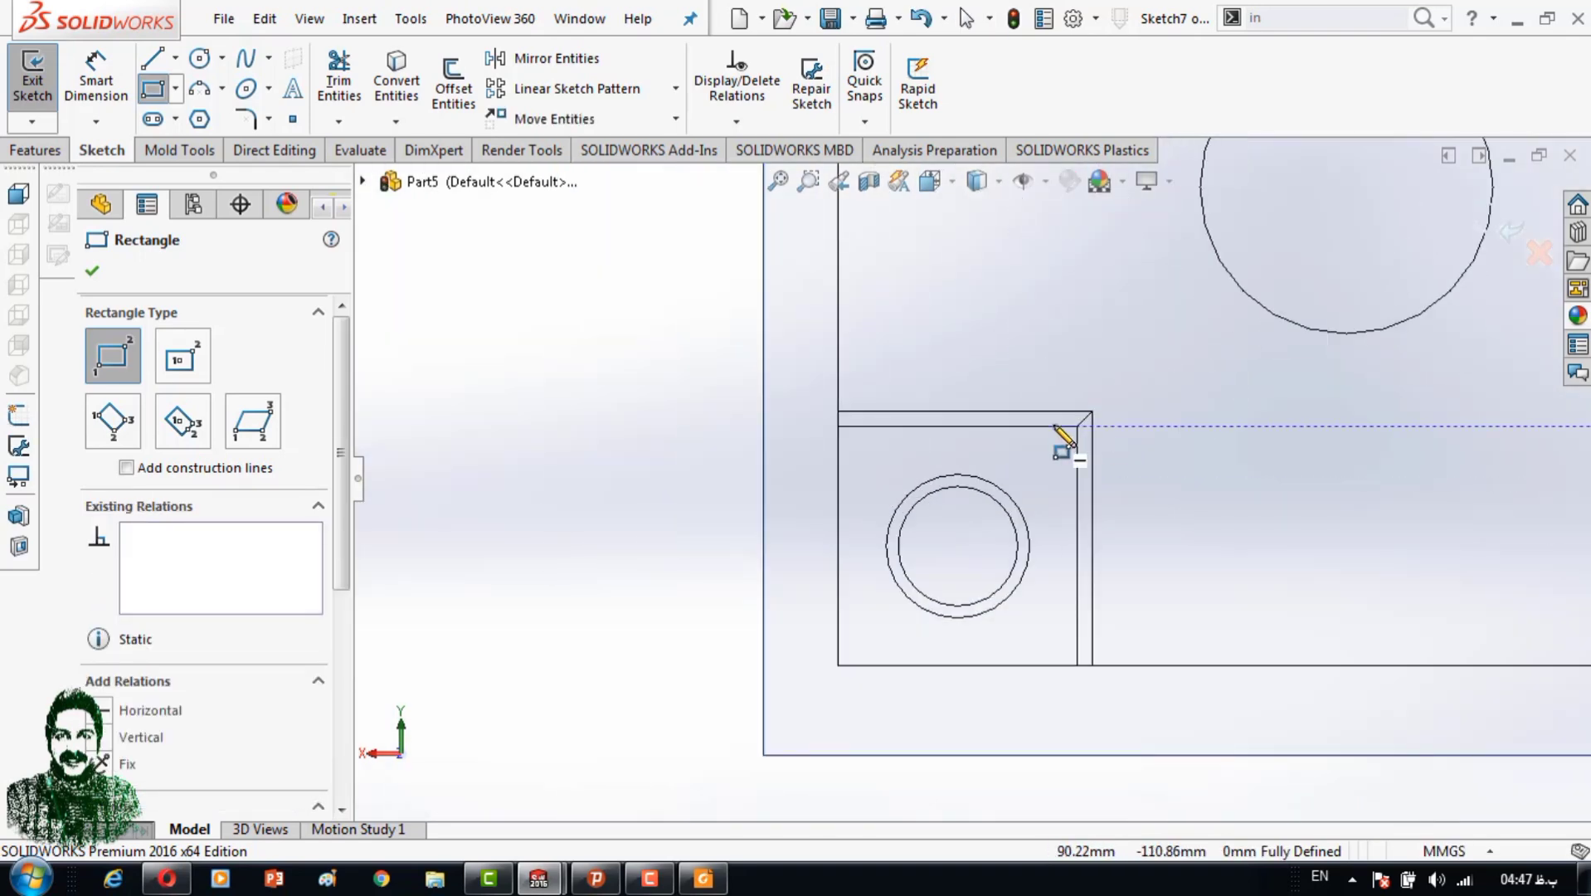
pyautogui.click(1055, 426)
pyautogui.scroll(3, 912, 580)
pyautogui.click(802, 699)
pyautogui.scroll(3, 663, 605)
pyautogui.moveTo(539, 515); pyautogui.dragTo(651, 452, button='middle')
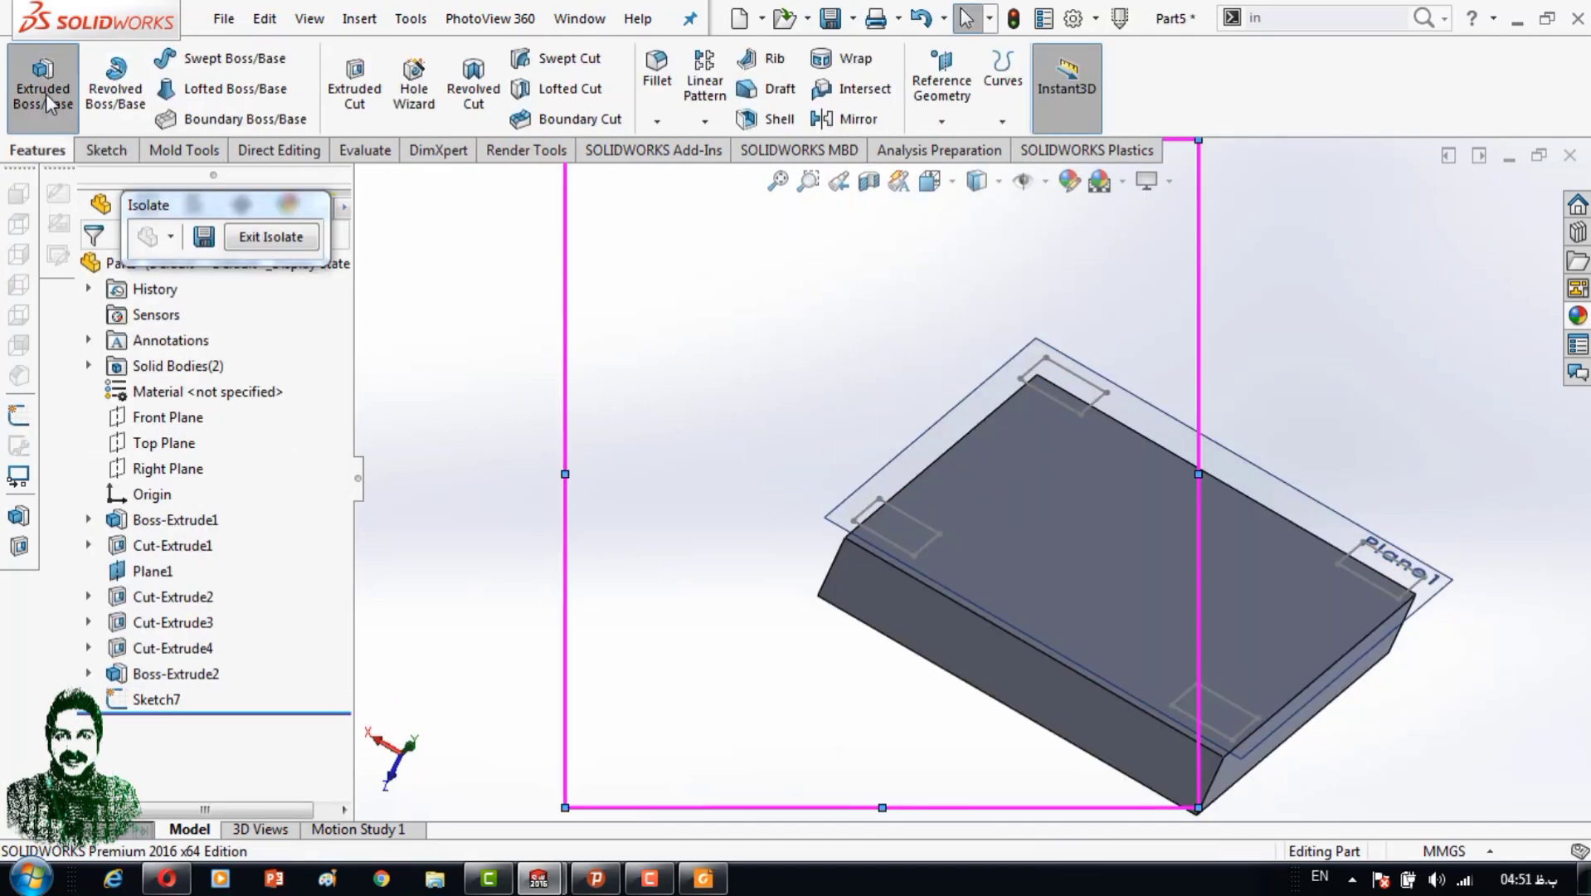
# Extrude the Sketch7 corner regions 40 mm as Boss-Extrude4.
pyautogui.click(43, 92)
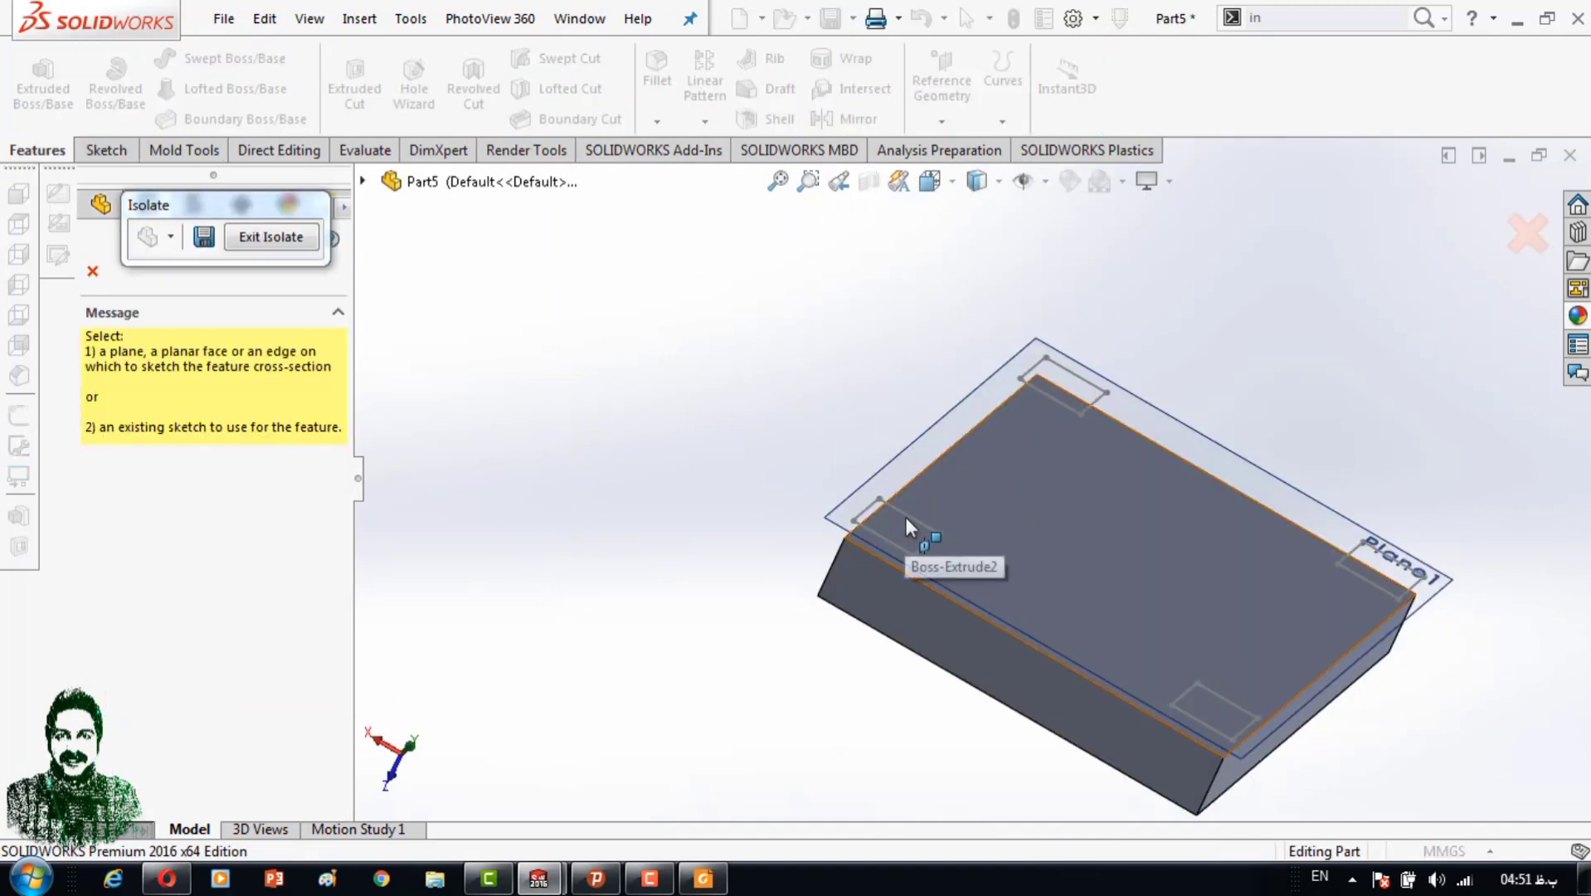
pyautogui.click(916, 525)
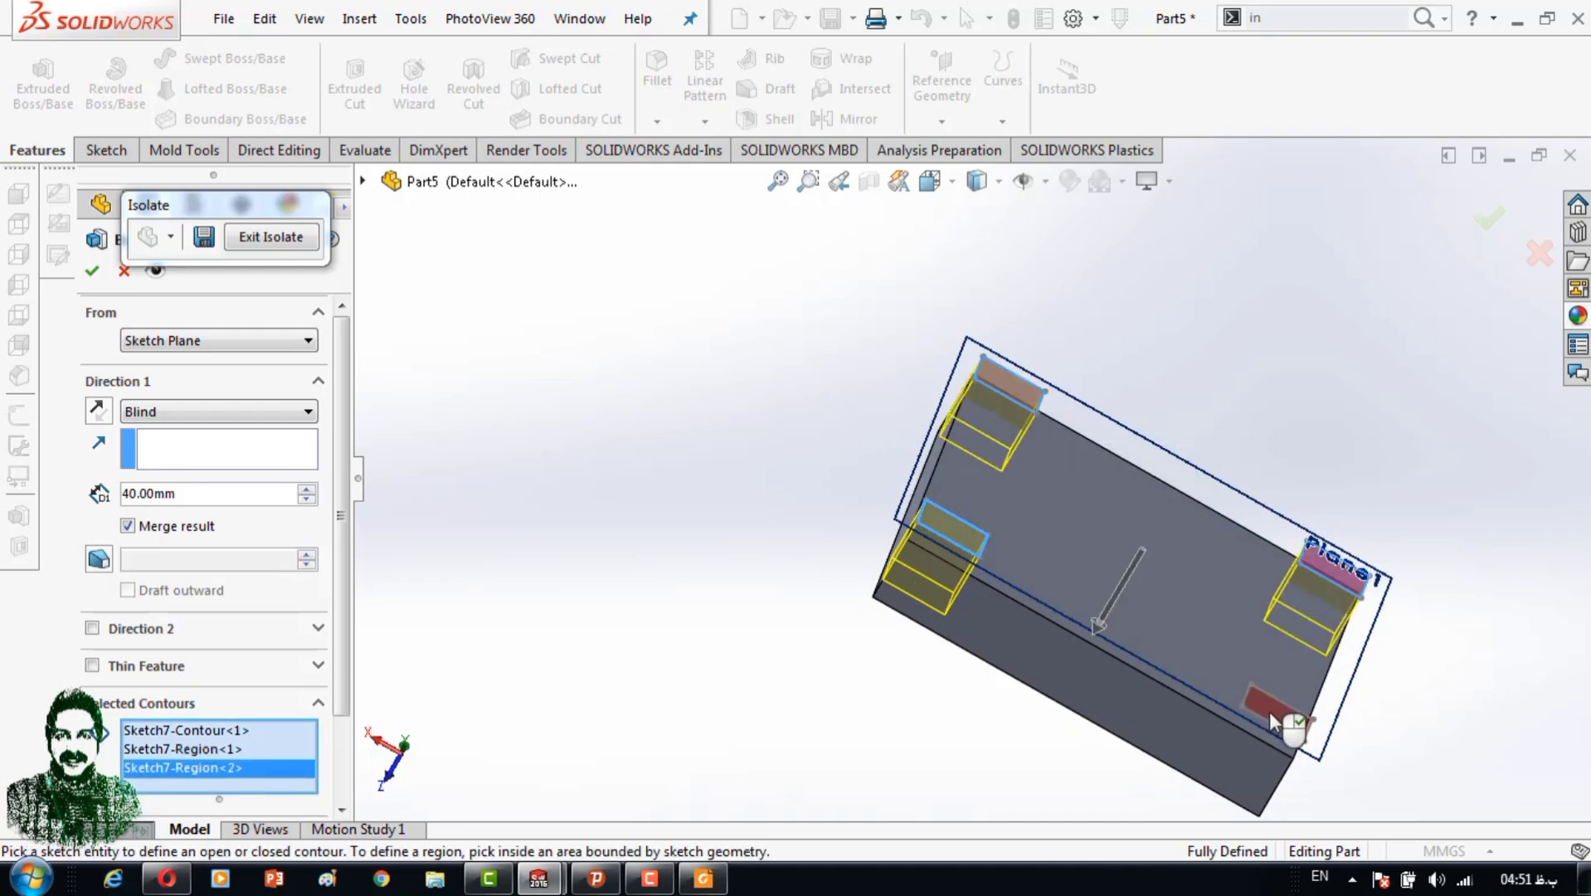
pyautogui.click(1492, 222)
pyautogui.moveTo(1327, 415); pyautogui.dragTo(1108, 569, button='middle')
pyautogui.scroll(3, 1039, 399)
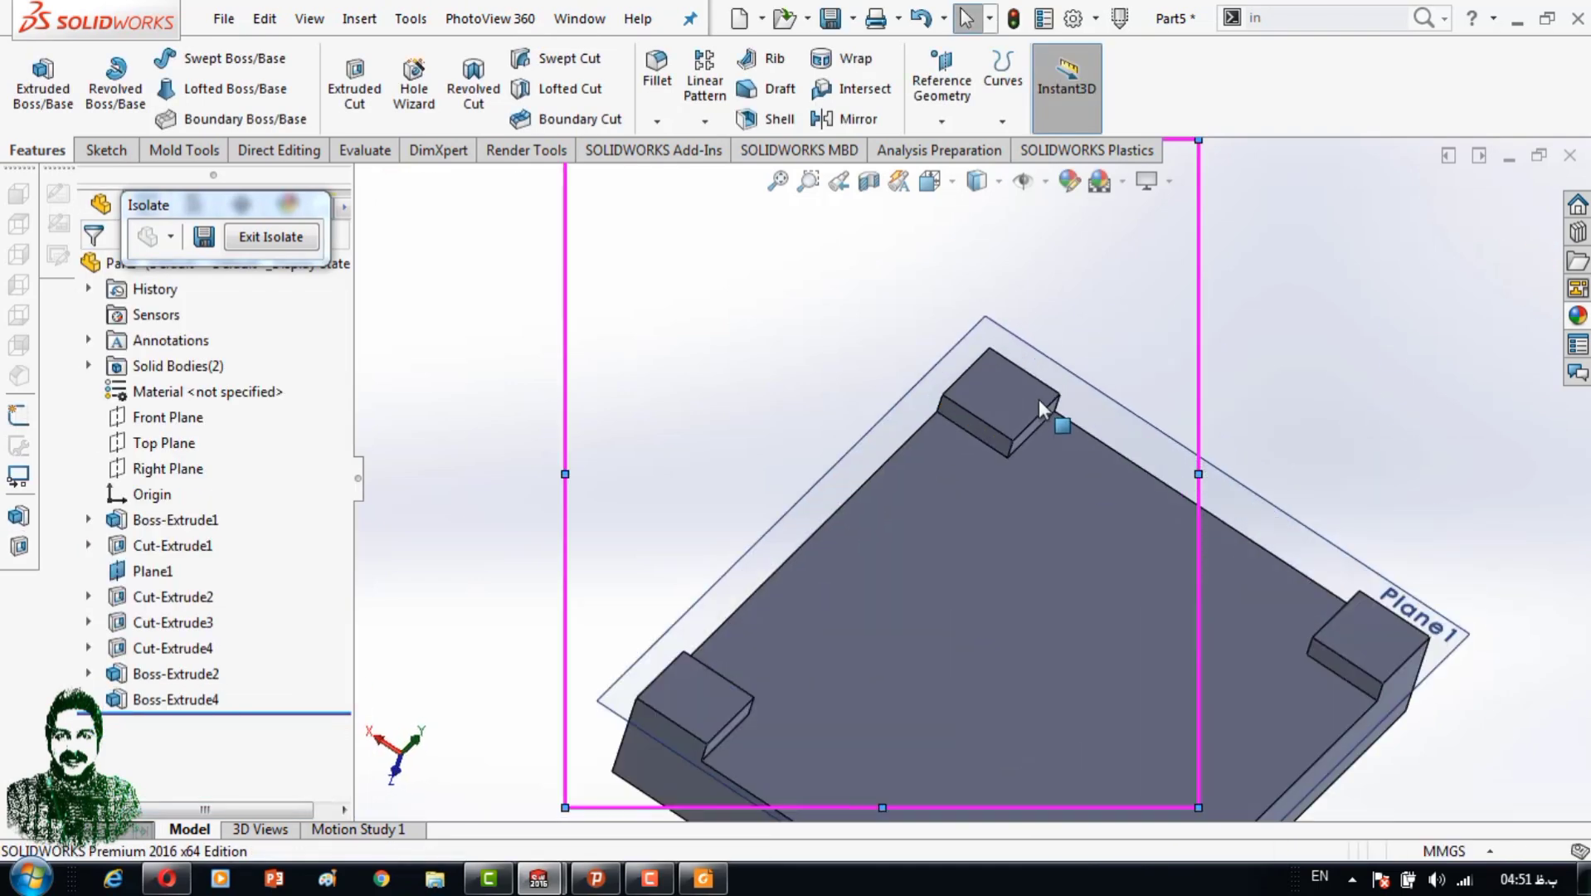
# Start a Draft with the top face as neutral plane and pick the boss side faces.
pyautogui.click(745, 89)
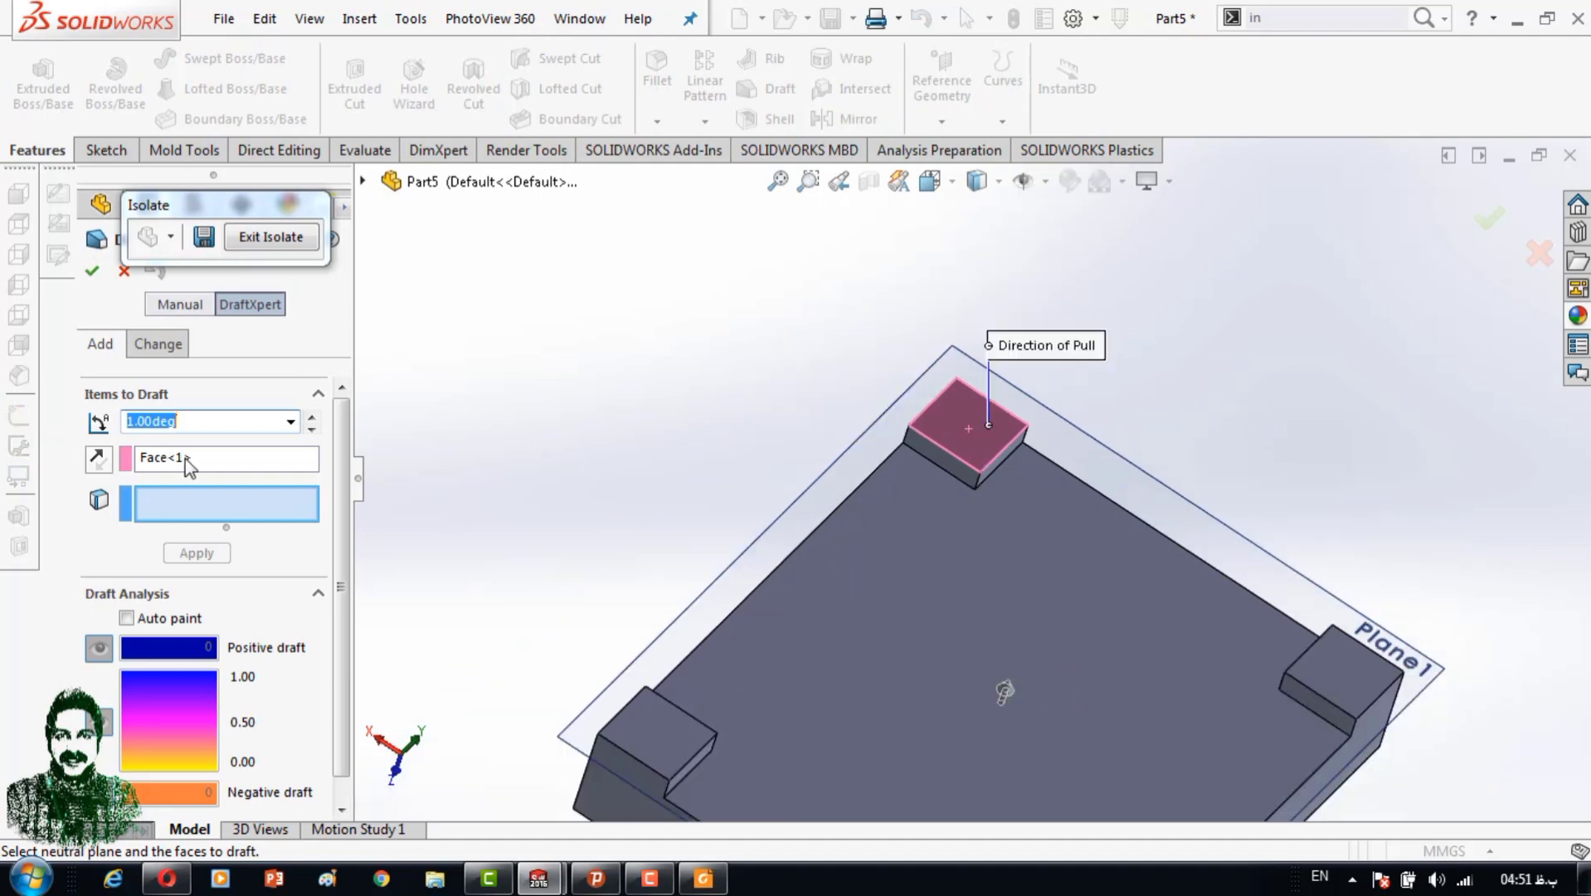
pyautogui.scroll(3, 1042, 459)
pyautogui.click(973, 489)
pyautogui.scroll(-3, 1093, 637)
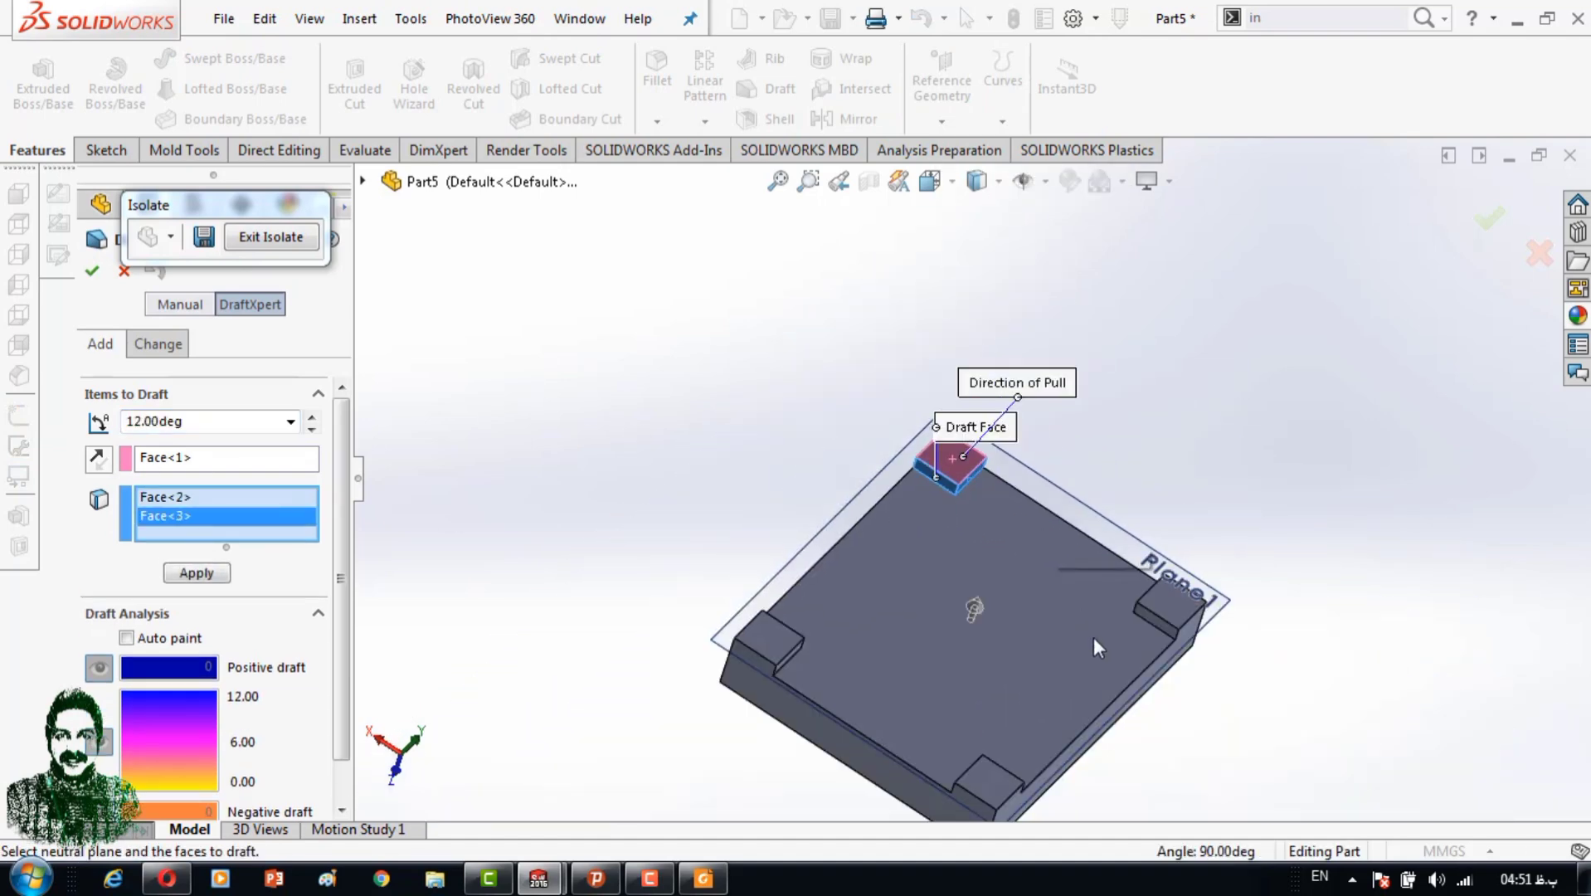
pyautogui.click(1079, 585)
pyautogui.click(991, 559)
pyautogui.scroll(-3, 992, 559)
pyautogui.scroll(3, 987, 448)
pyautogui.click(808, 448)
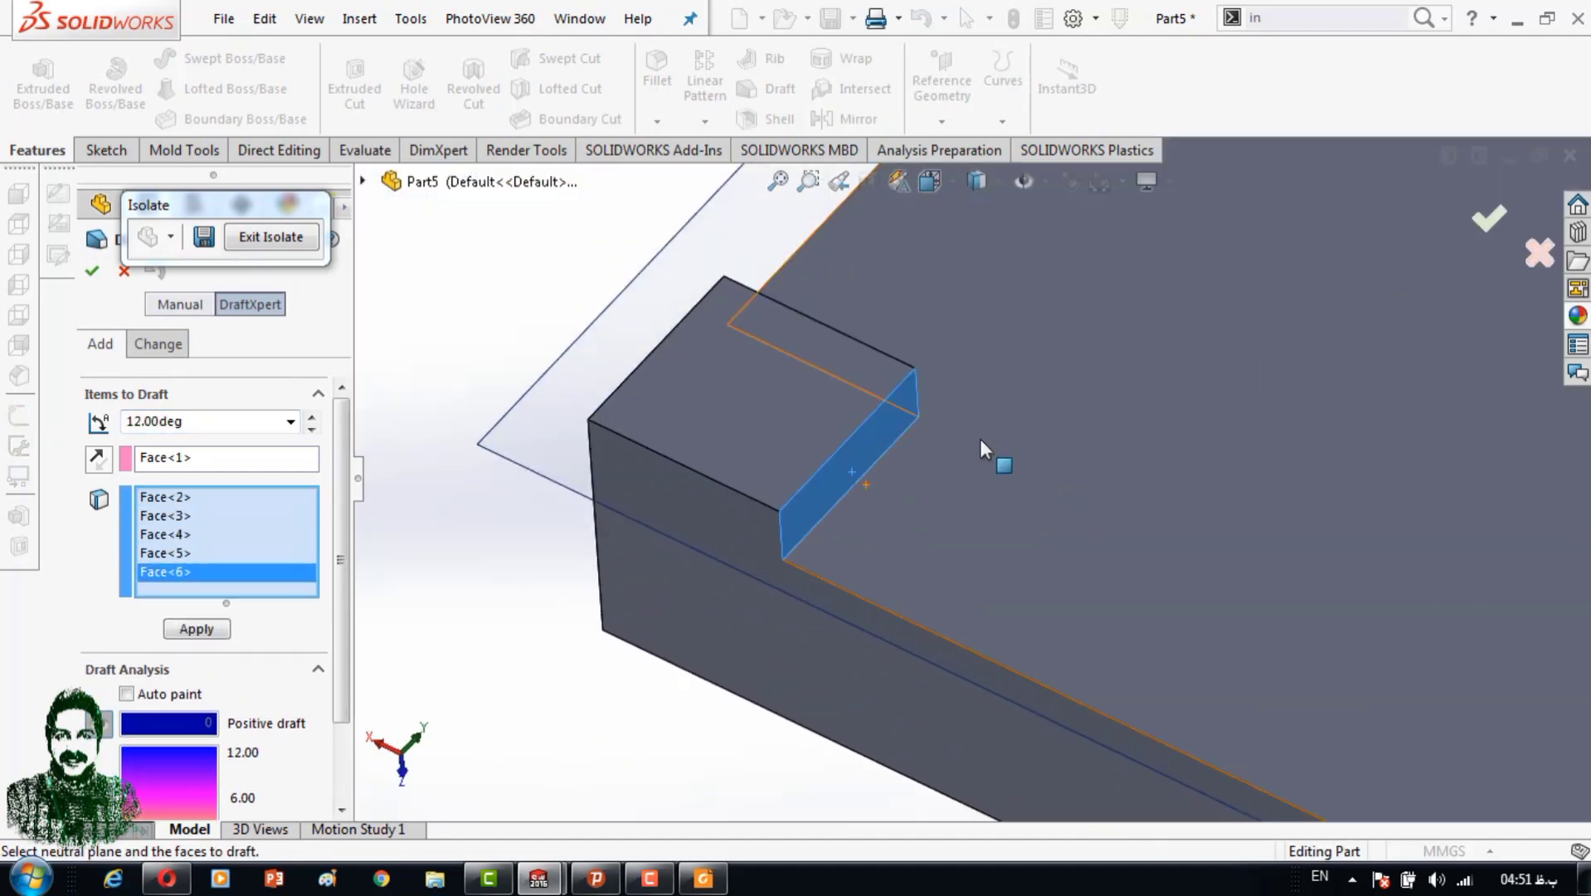
pyautogui.scroll(2, 987, 497)
# Add the remaining side faces, apply the 12° draft, and exit isolation.
pyautogui.click(912, 465)
pyautogui.scroll(3, 987, 580)
pyautogui.scroll(-3, 1020, 793)
pyautogui.click(1011, 743)
pyautogui.scroll(2, 1012, 743)
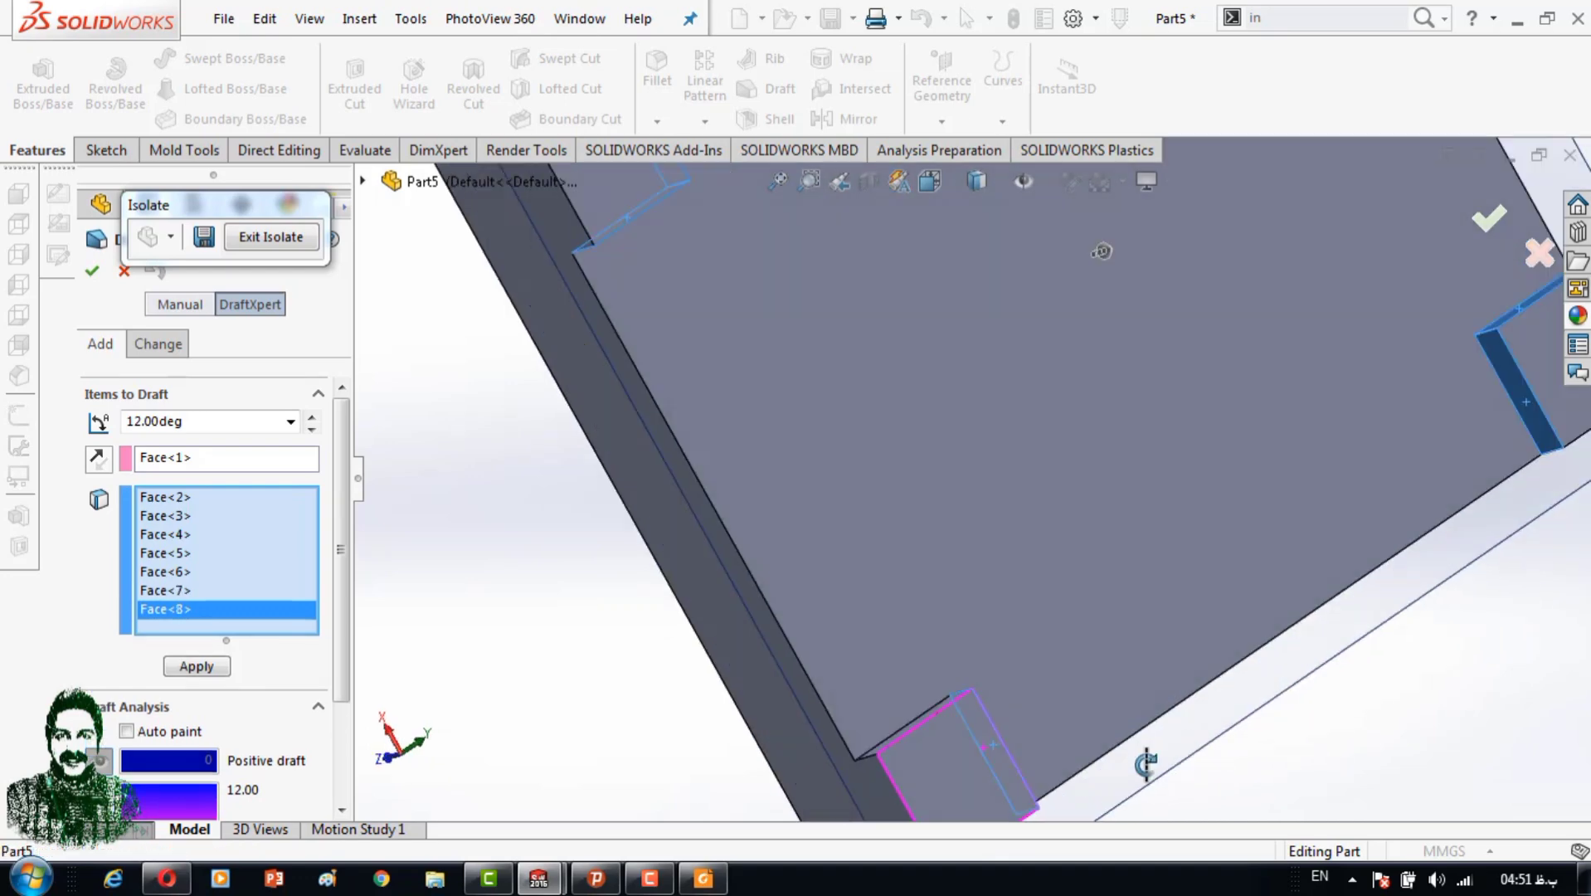
pyautogui.scroll(1, 929, 715)
pyautogui.press('f')
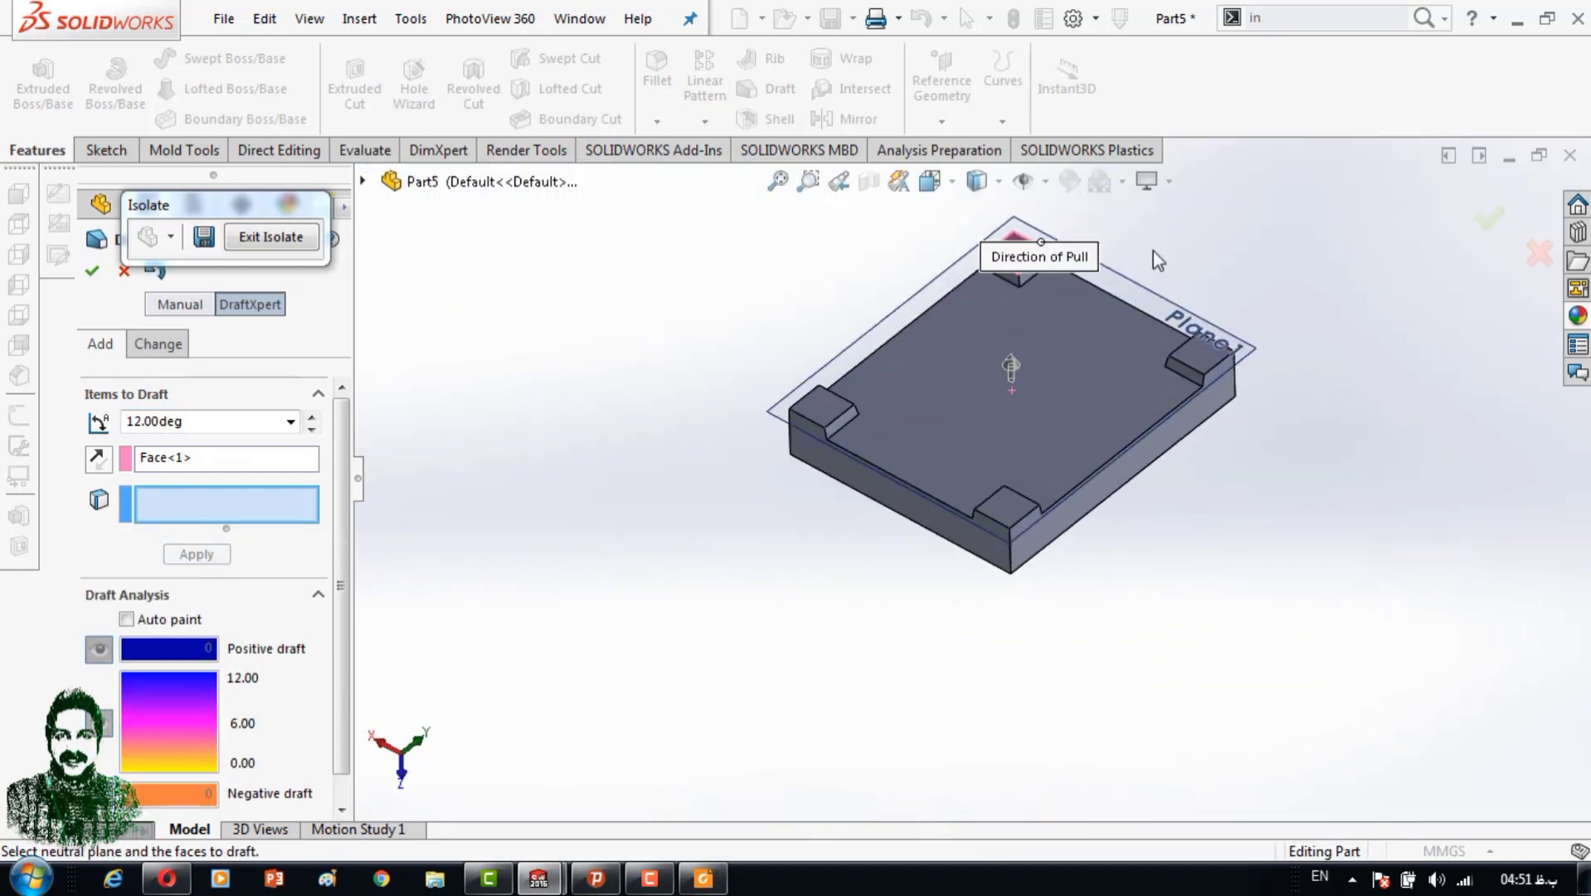
pyautogui.click(92, 271)
pyautogui.click(315, 248)
pyautogui.moveTo(498, 348); pyautogui.dragTo(674, 369, button='middle')
# Orbit the part to inspect it and briefly preview a section view.
pyautogui.scroll(3, 1065, 579)
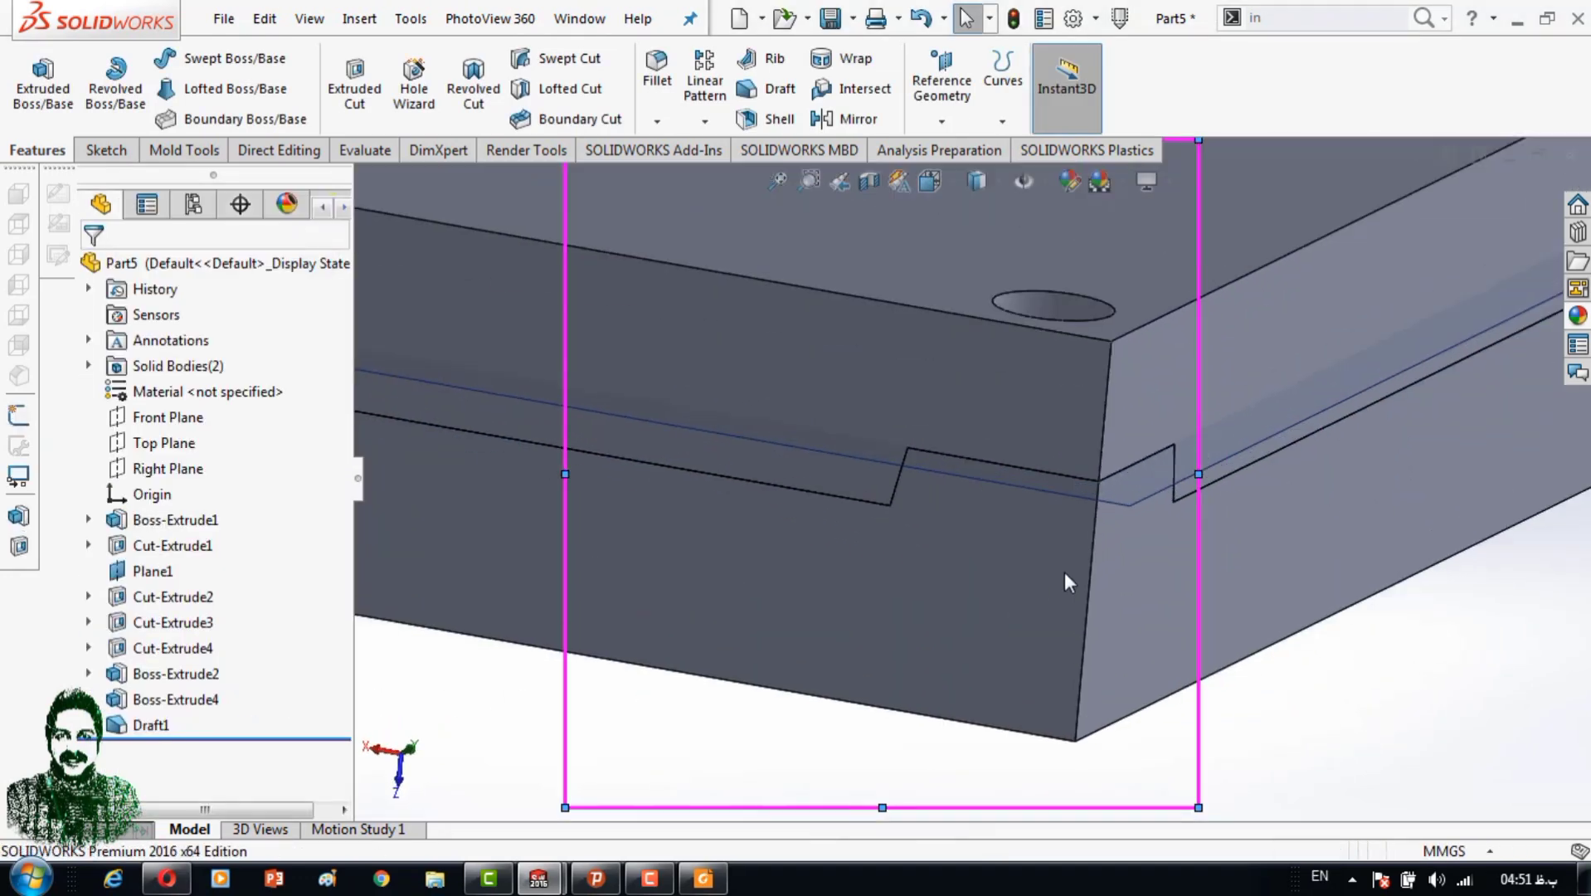
pyautogui.moveTo(1064, 579); pyautogui.dragTo(958, 515, button='middle')
pyautogui.scroll(-3, 1149, 510)
pyautogui.moveTo(1148, 510); pyautogui.dragTo(991, 259, button='middle')
pyautogui.click(868, 181)
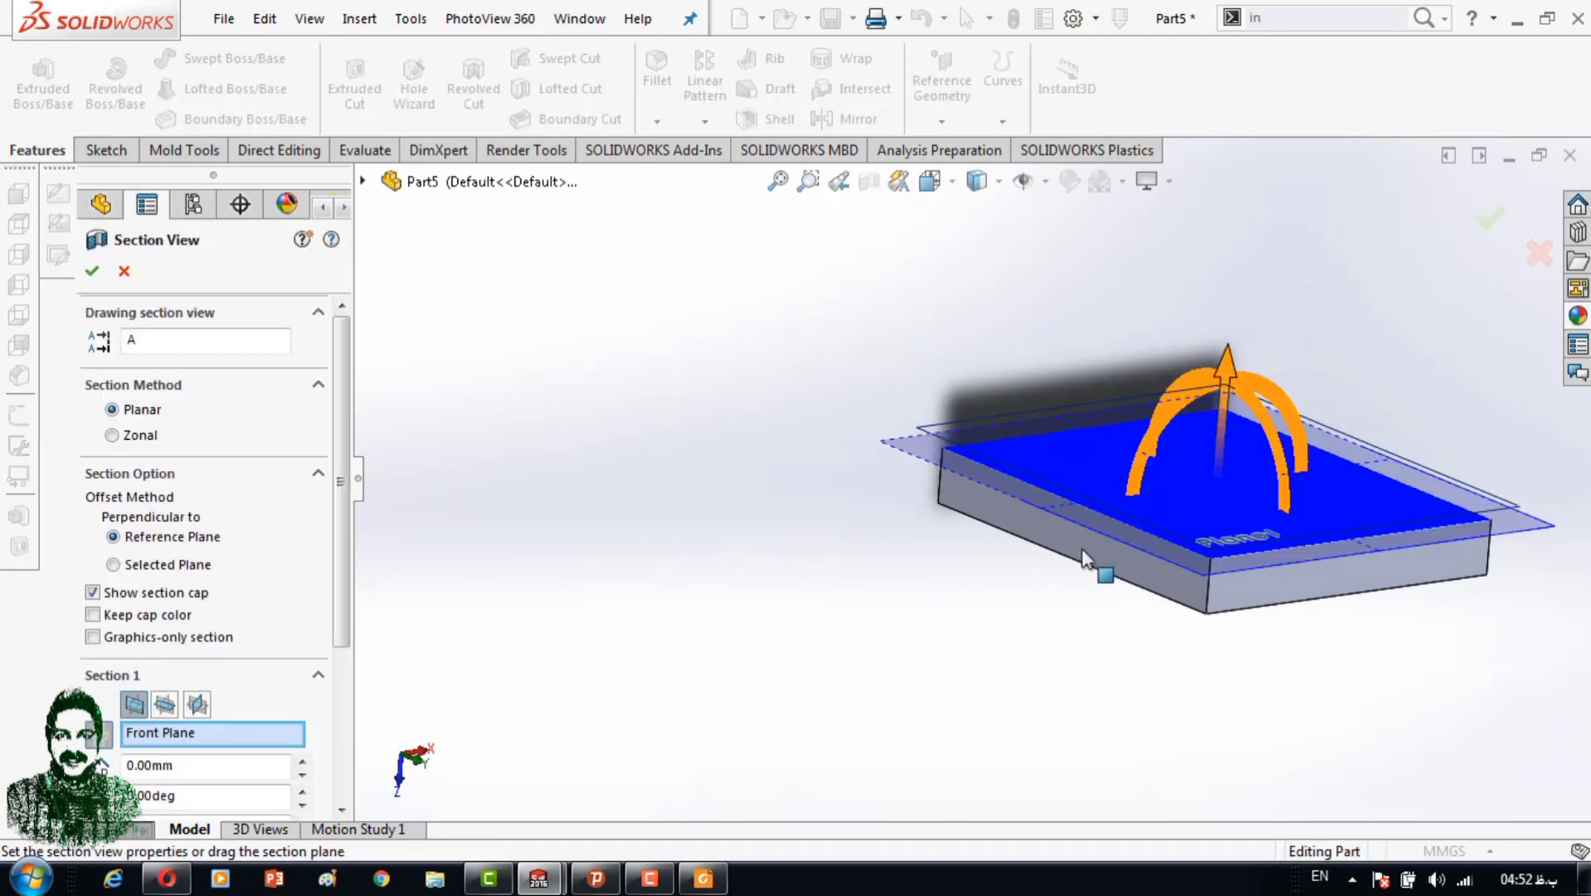
pyautogui.press('Escape')
# Isolate Boss-Extrude2 and change its Blind depth from 40 mm to 30 mm.
pyautogui.rightClick(1169, 554)
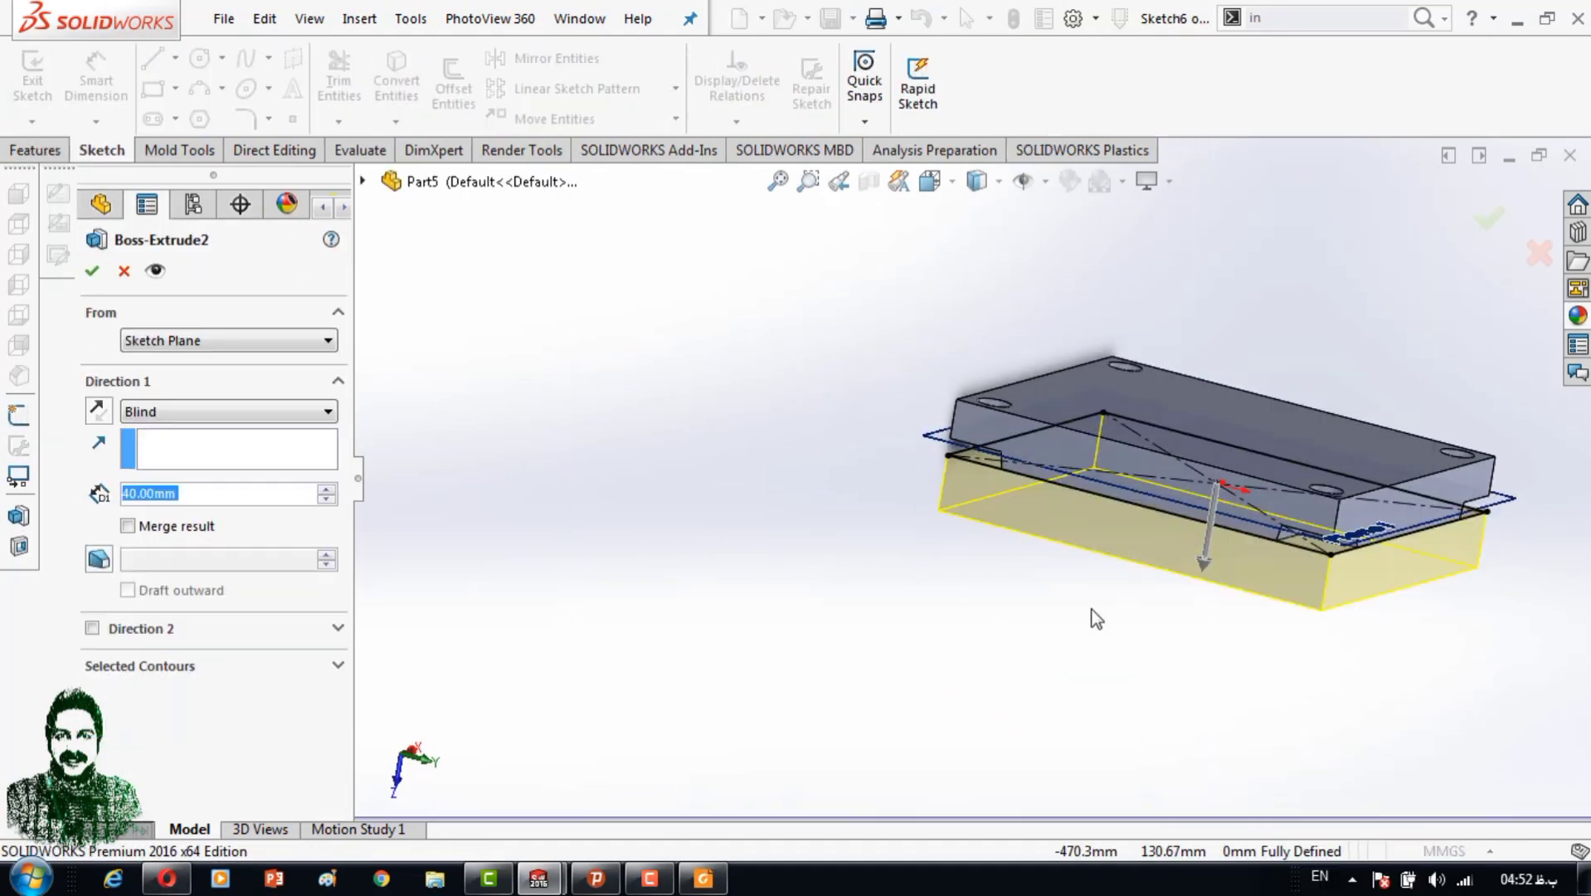
pyautogui.click(1242, 791)
pyautogui.moveTo(1200, 675)
pyautogui.mouseDown(button='middle')
pyautogui.moveTo(942, 540)
pyautogui.moveTo(1078, 524)
pyautogui.mouseUp(button='middle')
pyautogui.rightClick(1078, 524)
pyautogui.click(1095, 249)
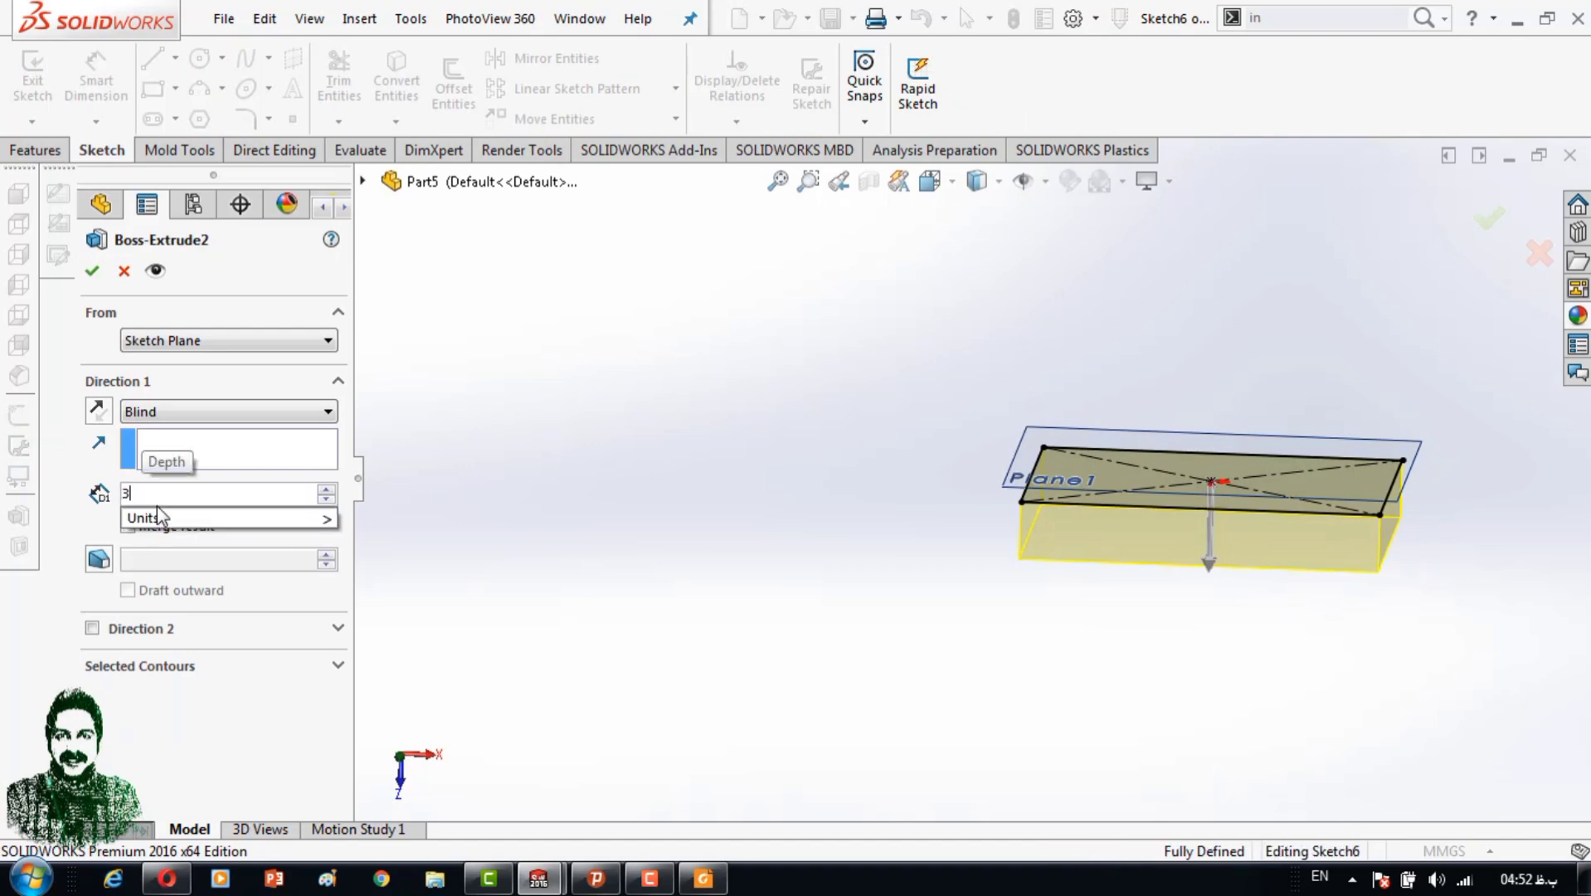
pyautogui.click(103, 271)
pyautogui.click(236, 241)
pyautogui.moveTo(734, 479); pyautogui.dragTo(912, 505, button='middle')
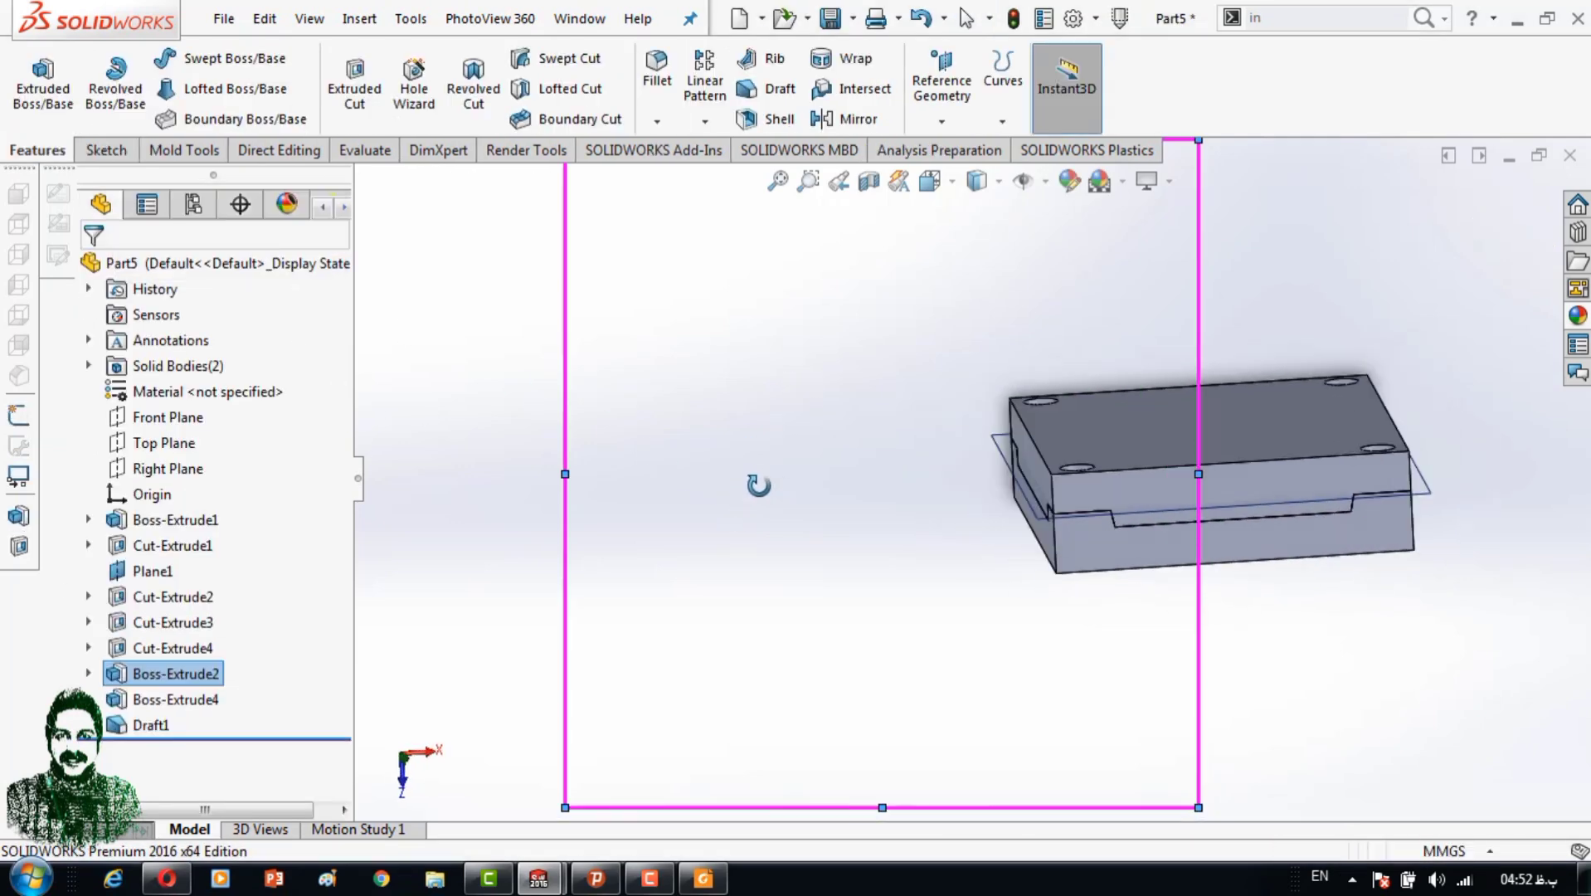
# Isolate Boss-Extrude2 and view its face normal-to with hidden lines visible.
pyautogui.rightClick(1170, 531)
pyautogui.click(1284, 791)
pyautogui.click(1061, 504)
pyautogui.hotkey('ctrl', '8')
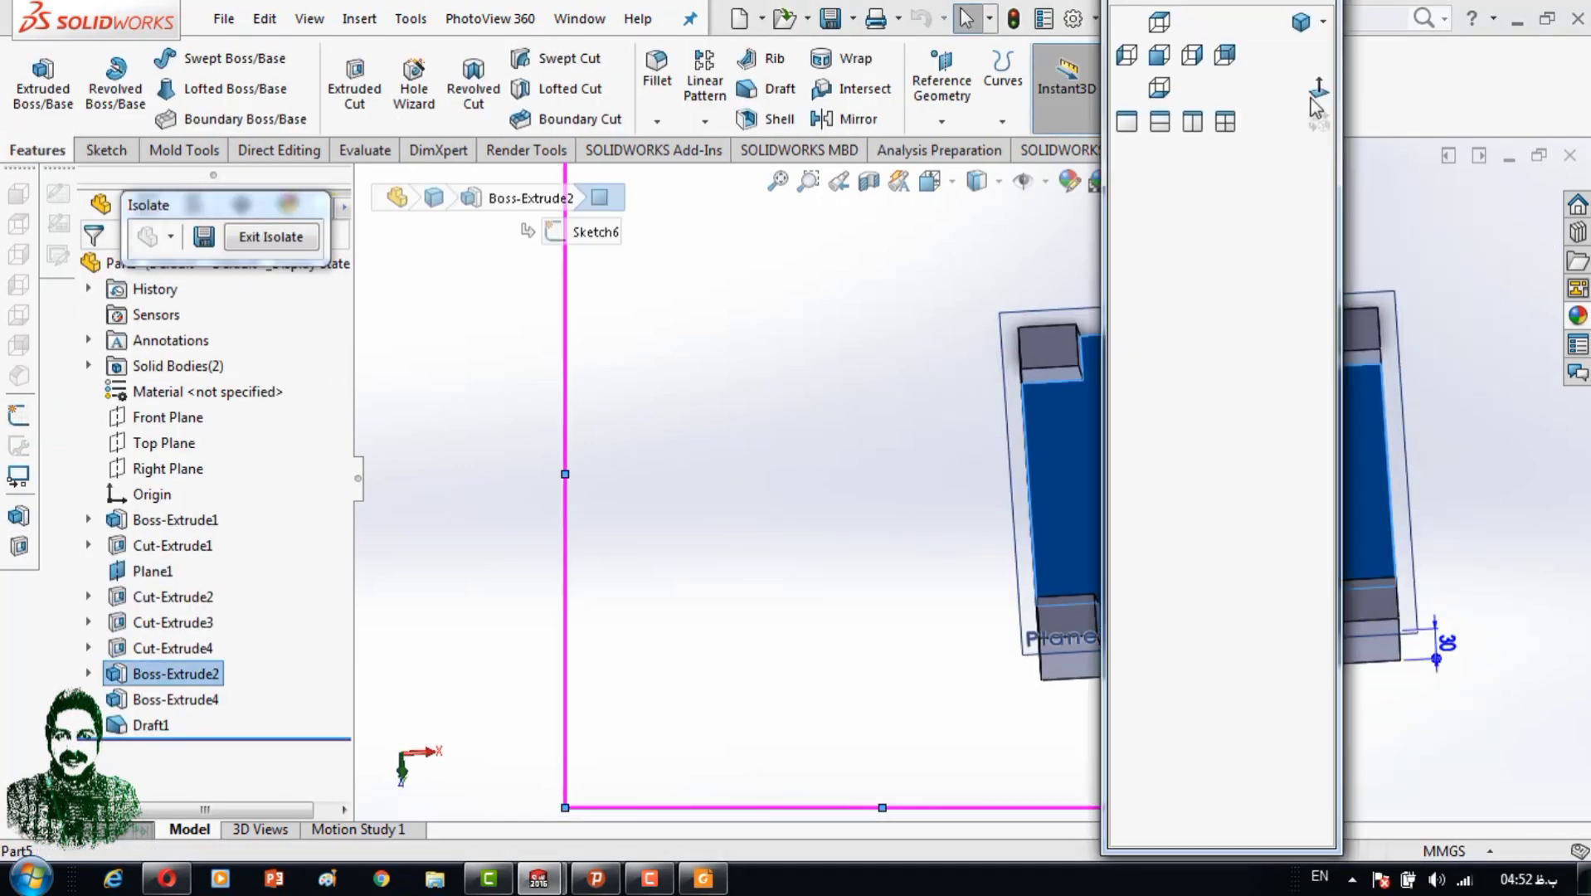
pyautogui.press('Escape')
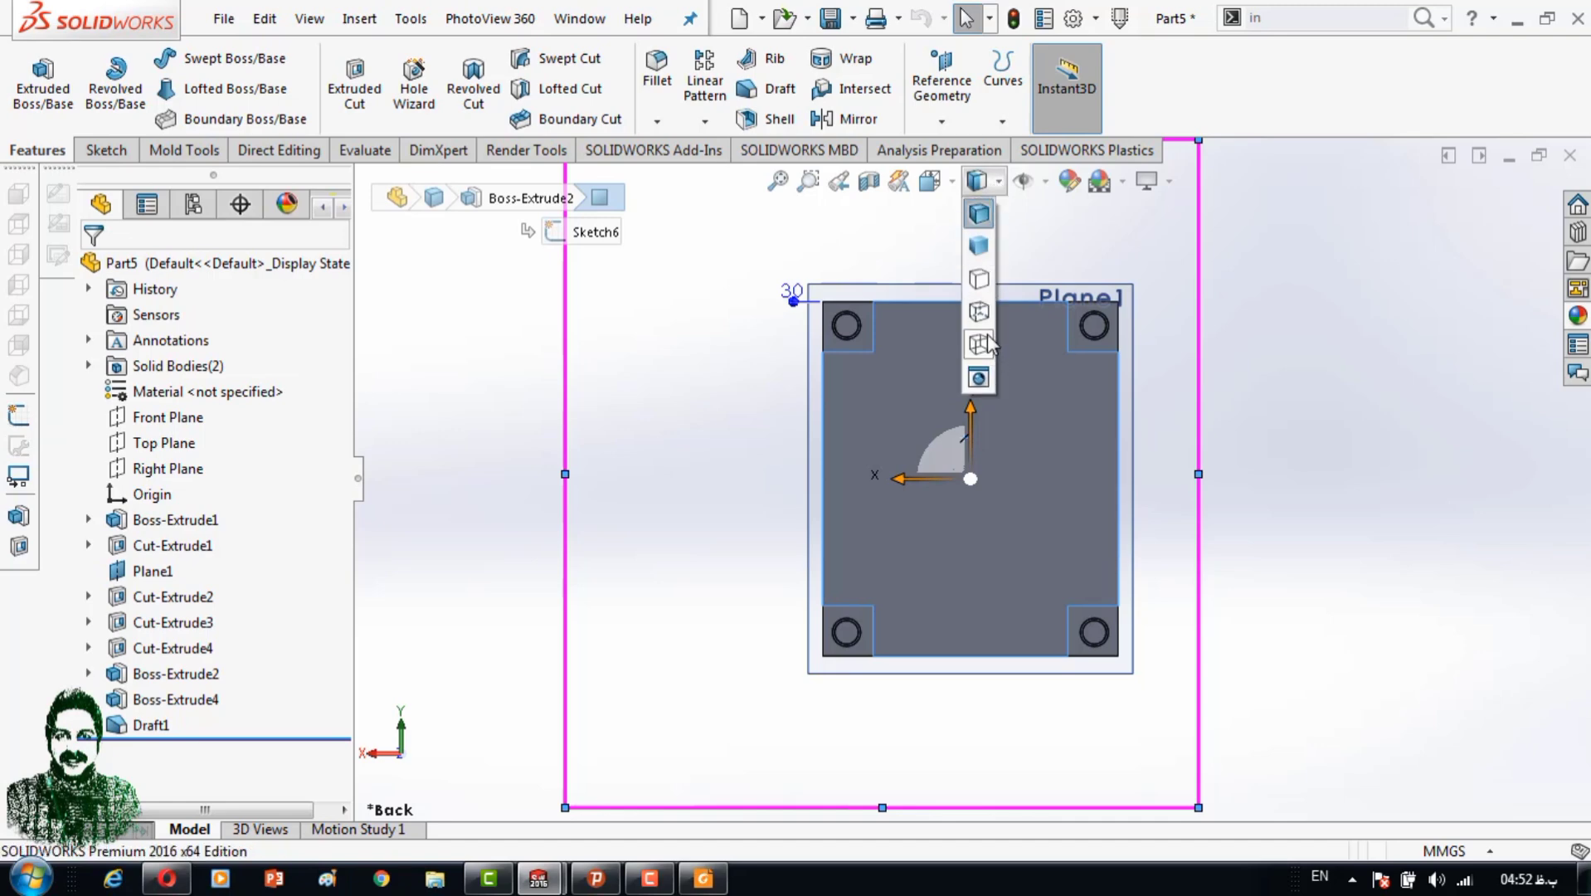
pyautogui.click(987, 344)
pyautogui.scroll(5, 966, 267)
# Sketch four circles on the Boss-Extrude2 face.
pyautogui.click(972, 257)
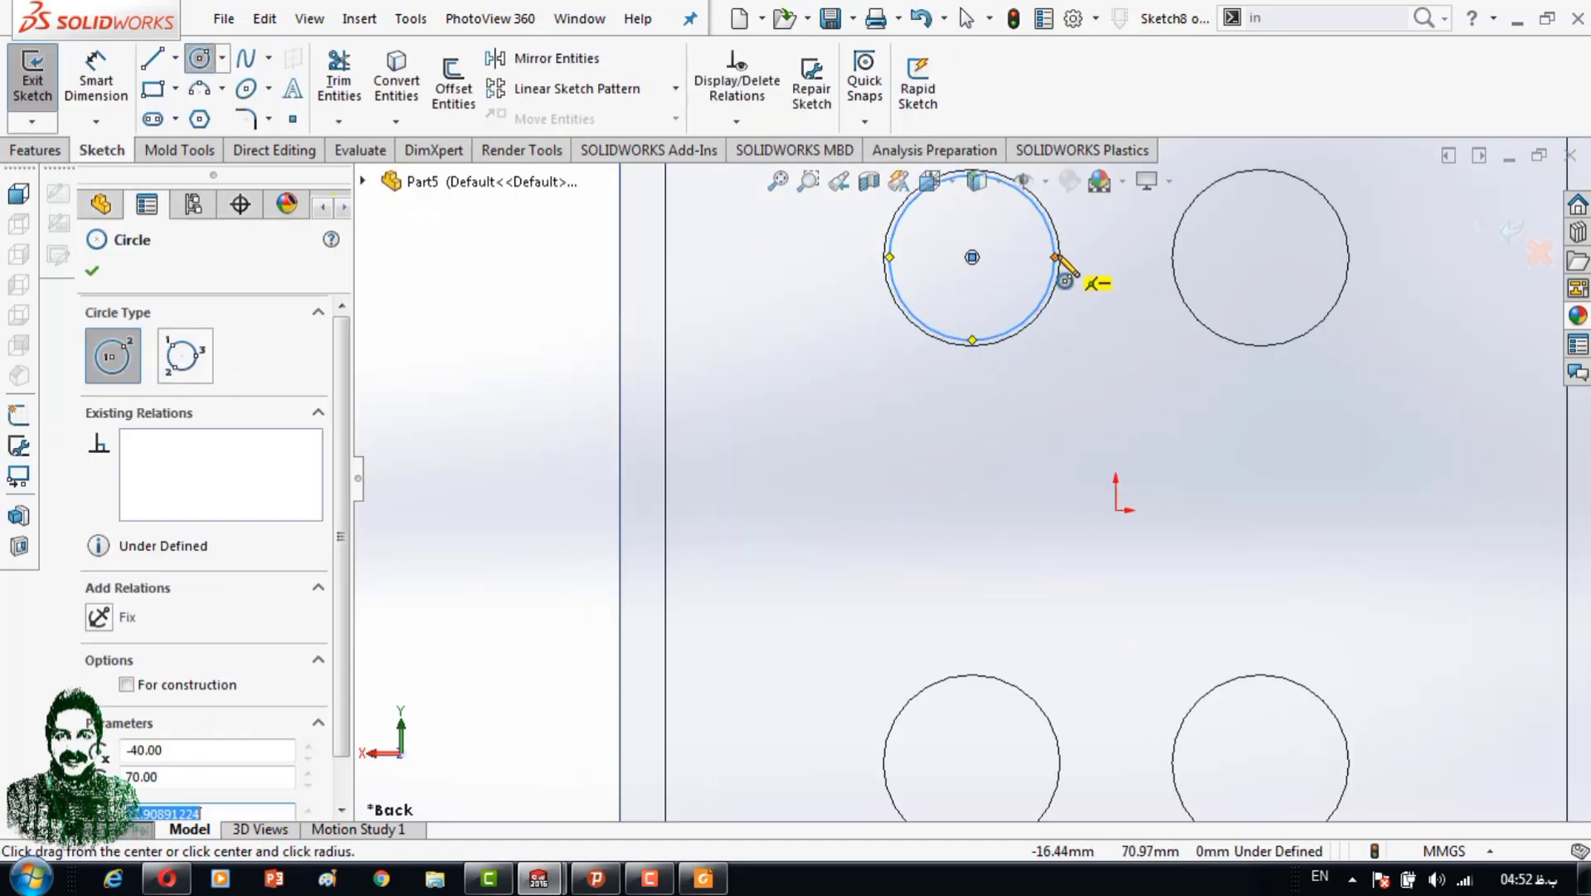
pyautogui.click(1056, 258)
pyautogui.scroll(3, 1078, 348)
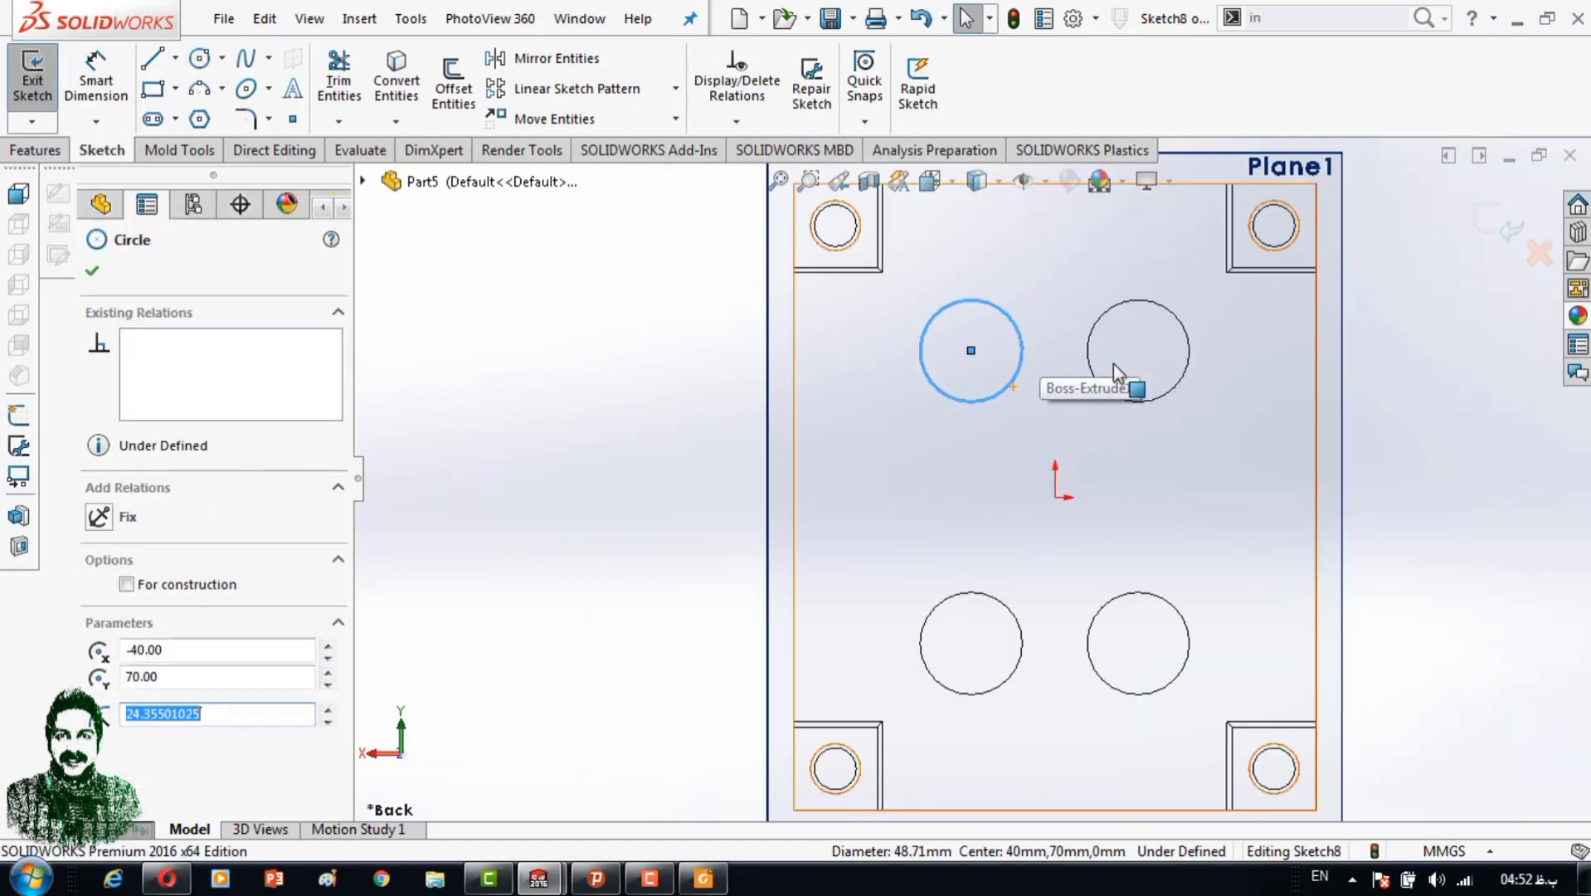
pyautogui.click(1137, 350)
pyautogui.click(1142, 401)
pyautogui.click(971, 642)
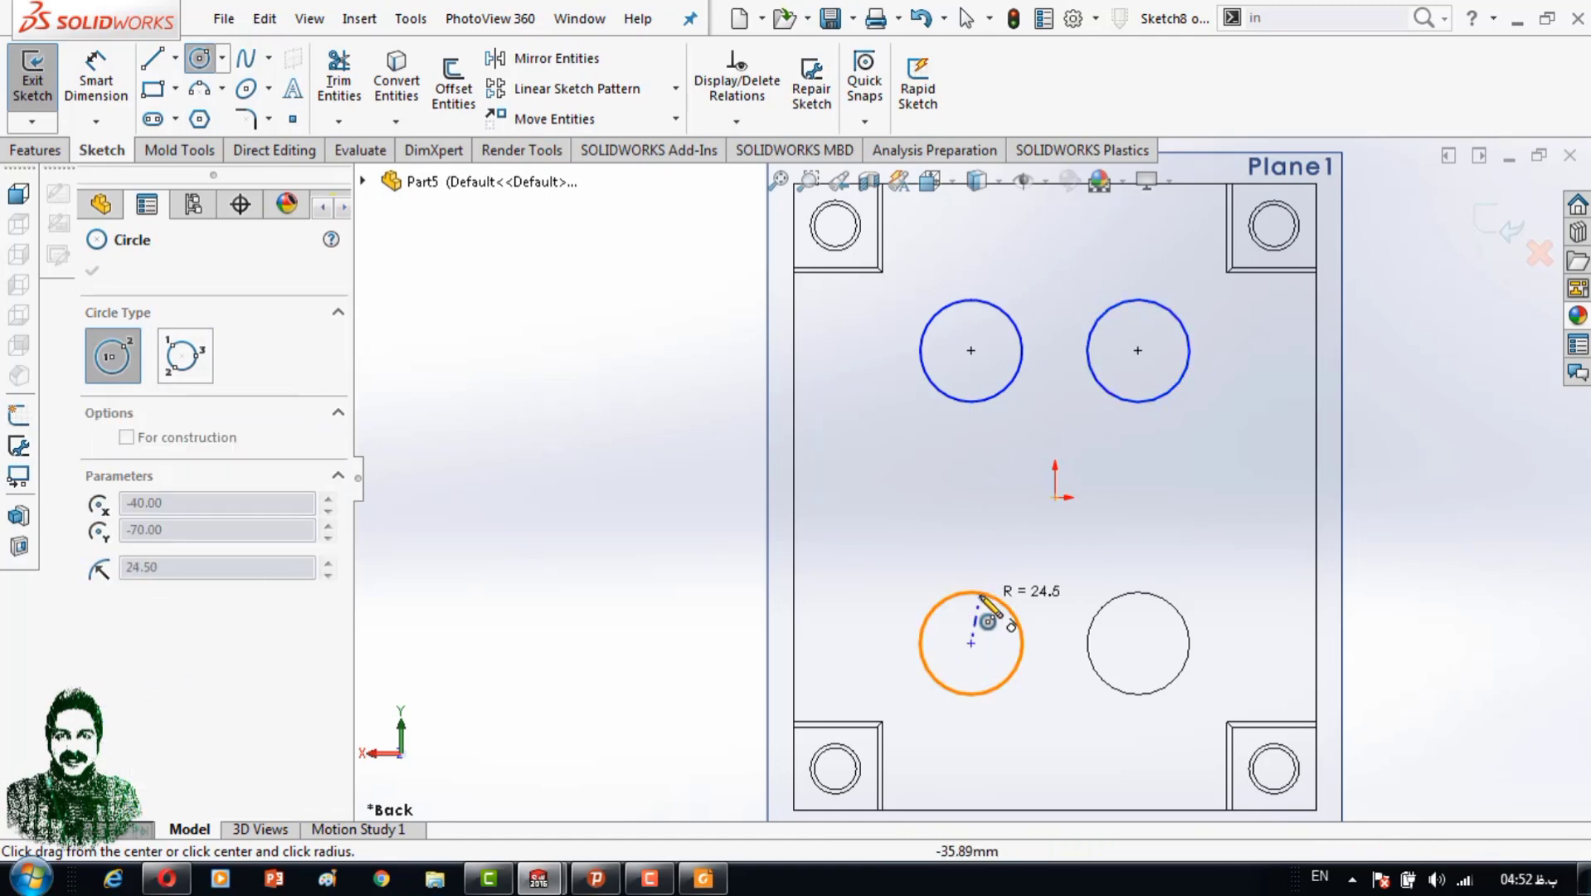
pyautogui.click(1137, 643)
# Smart Dimension the circles to Ø49.
pyautogui.click(1178, 622)
pyautogui.scroll(-3, 931, 423)
pyautogui.click(995, 365)
pyautogui.click(927, 474)
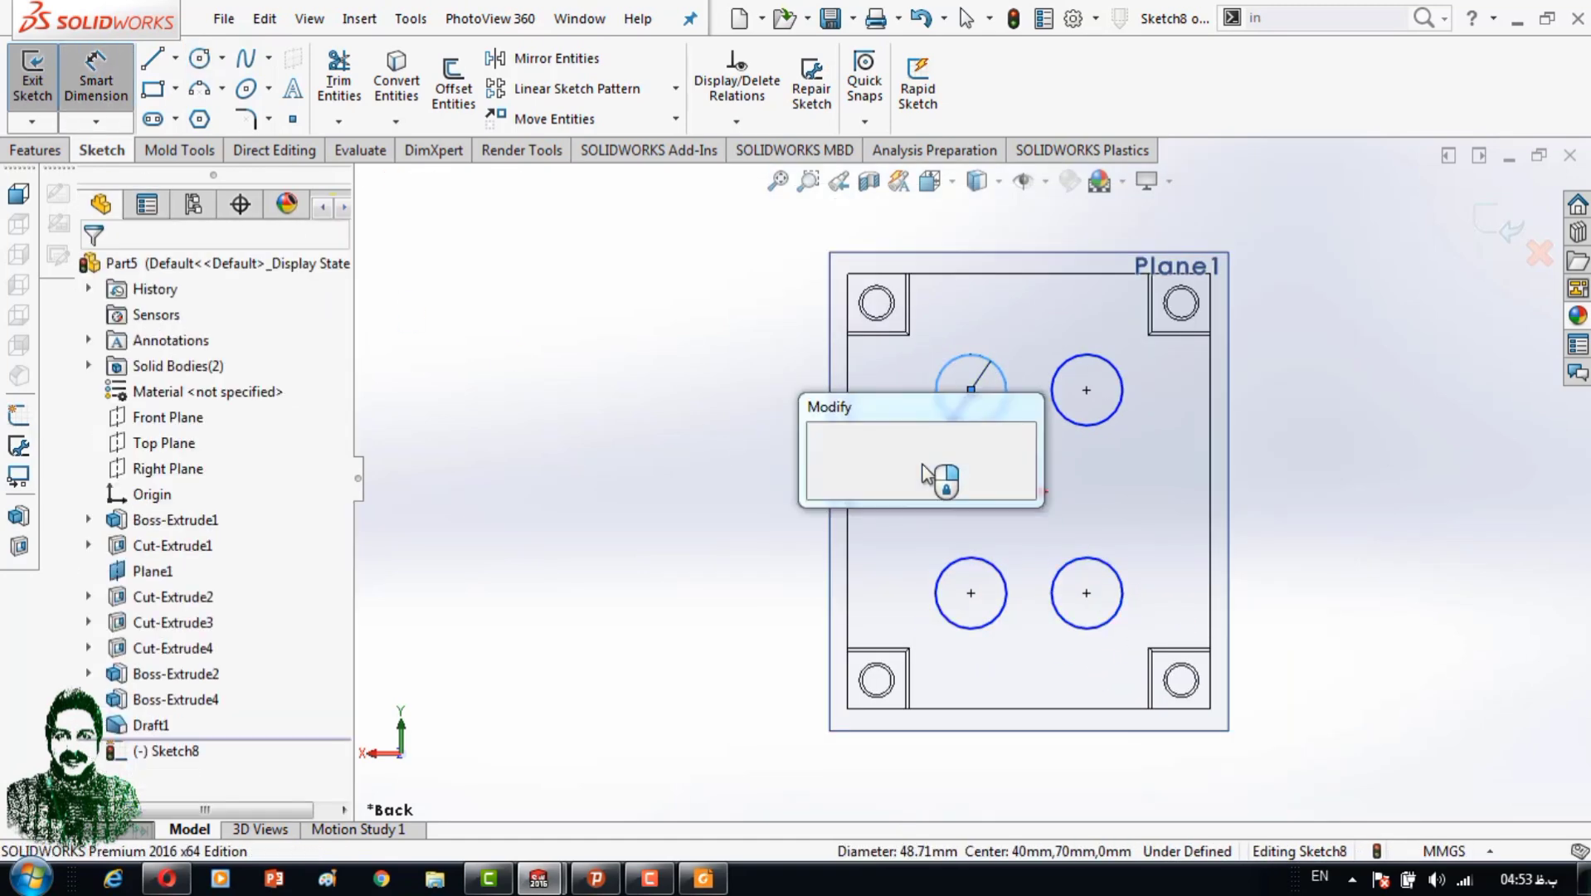
pyautogui.write('49')
pyautogui.press('Return')
pyautogui.click(1108, 415)
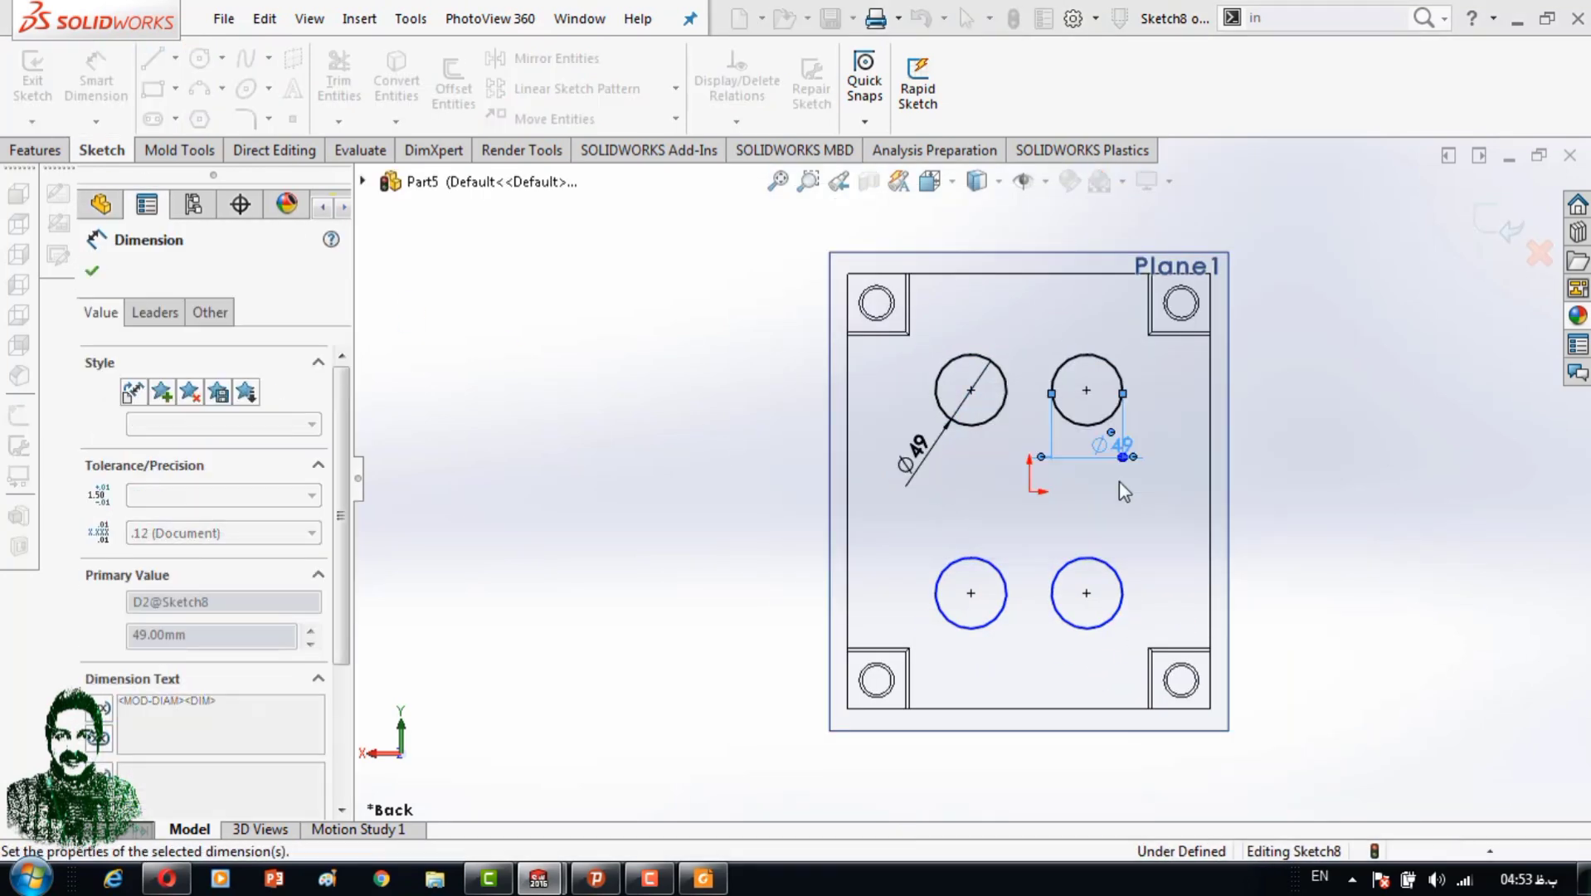
pyautogui.click(1124, 489)
# Extrude-cut the Ø49 circles into the plate as Cut-Extrude5.
pyautogui.moveTo(1232, 400); pyautogui.dragTo(953, 349, button='middle')
pyautogui.click(35, 149)
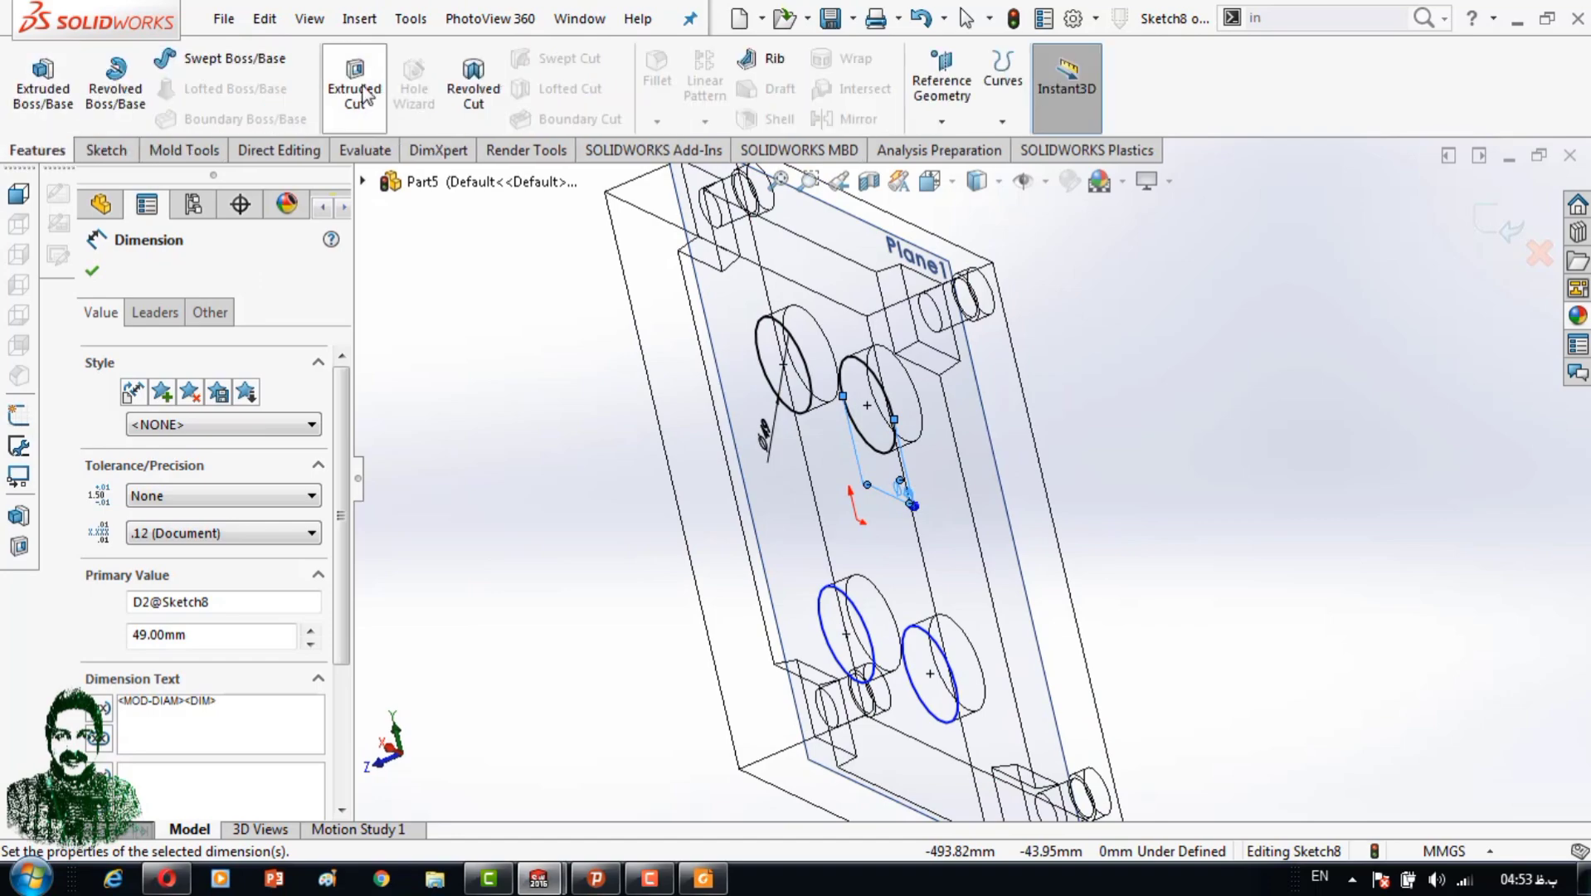
pyautogui.click(362, 93)
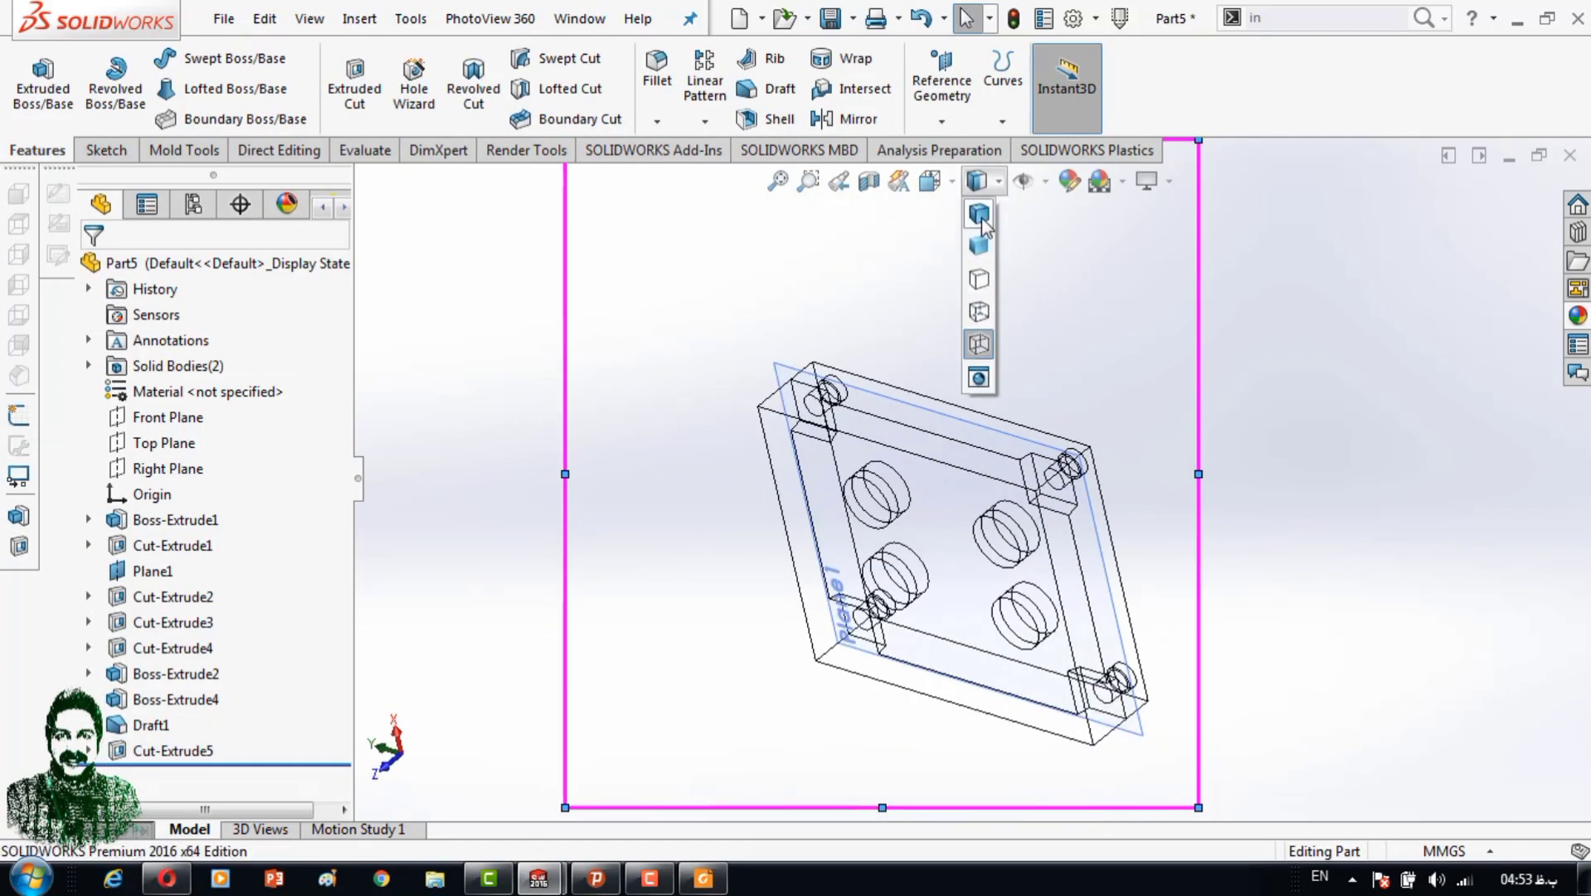
# Return to shaded display and view the Boss-Extrude2 face normal-to.
pyautogui.click(978, 217)
pyautogui.click(953, 373)
pyautogui.hotkey('ctrl', '8')
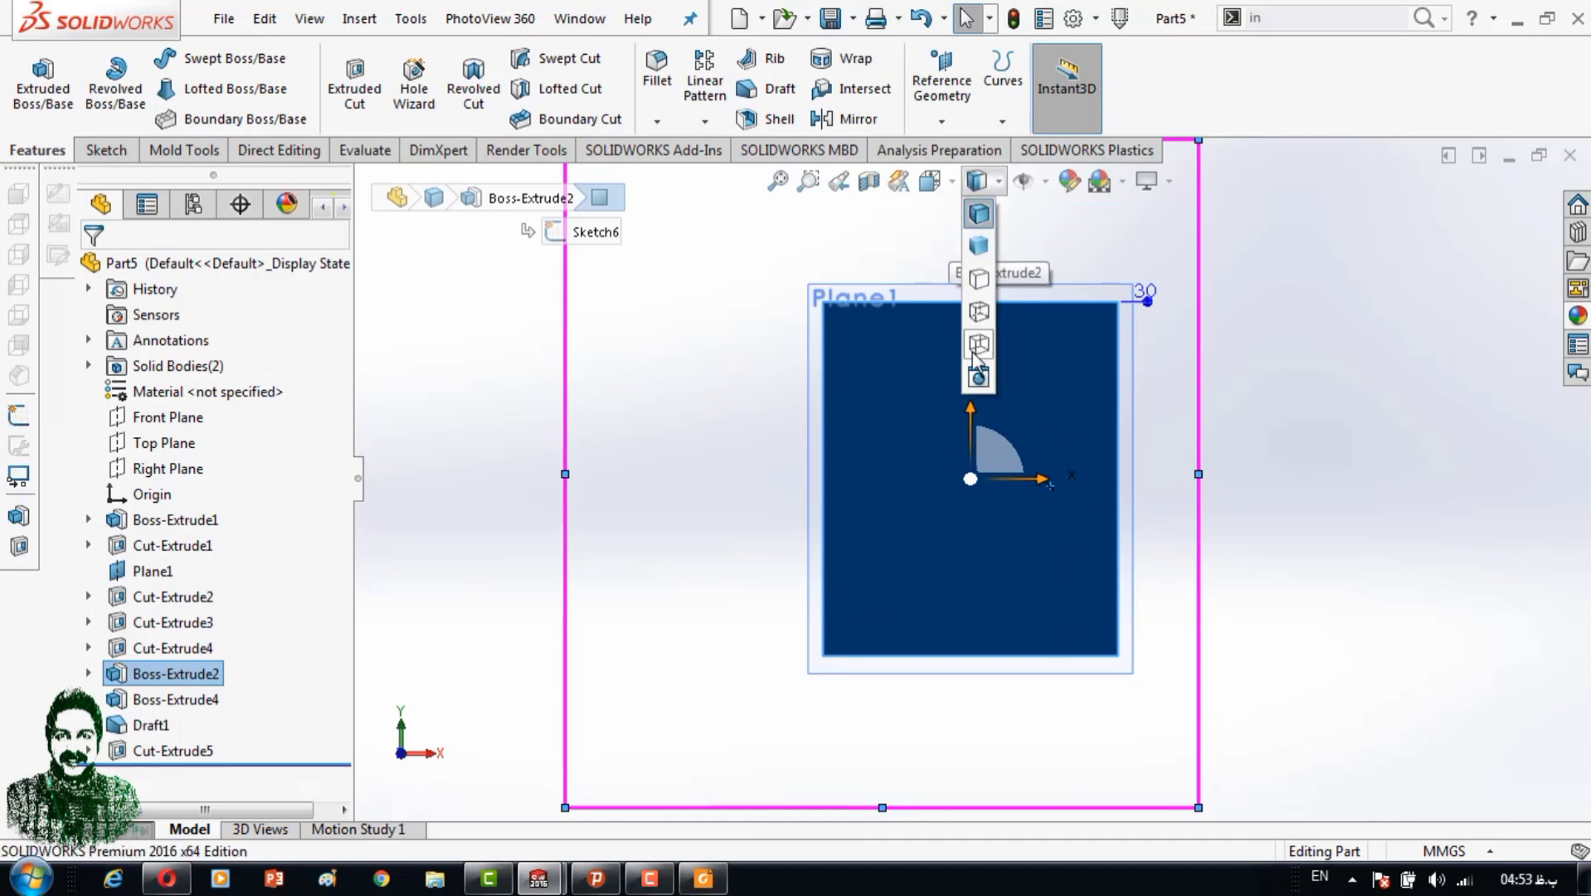
# Start Sketch9 with a circle on the top-left boss hole, then bring up the catalog PDF.
pyautogui.click(977, 344)
pyautogui.scroll(3, 707, 365)
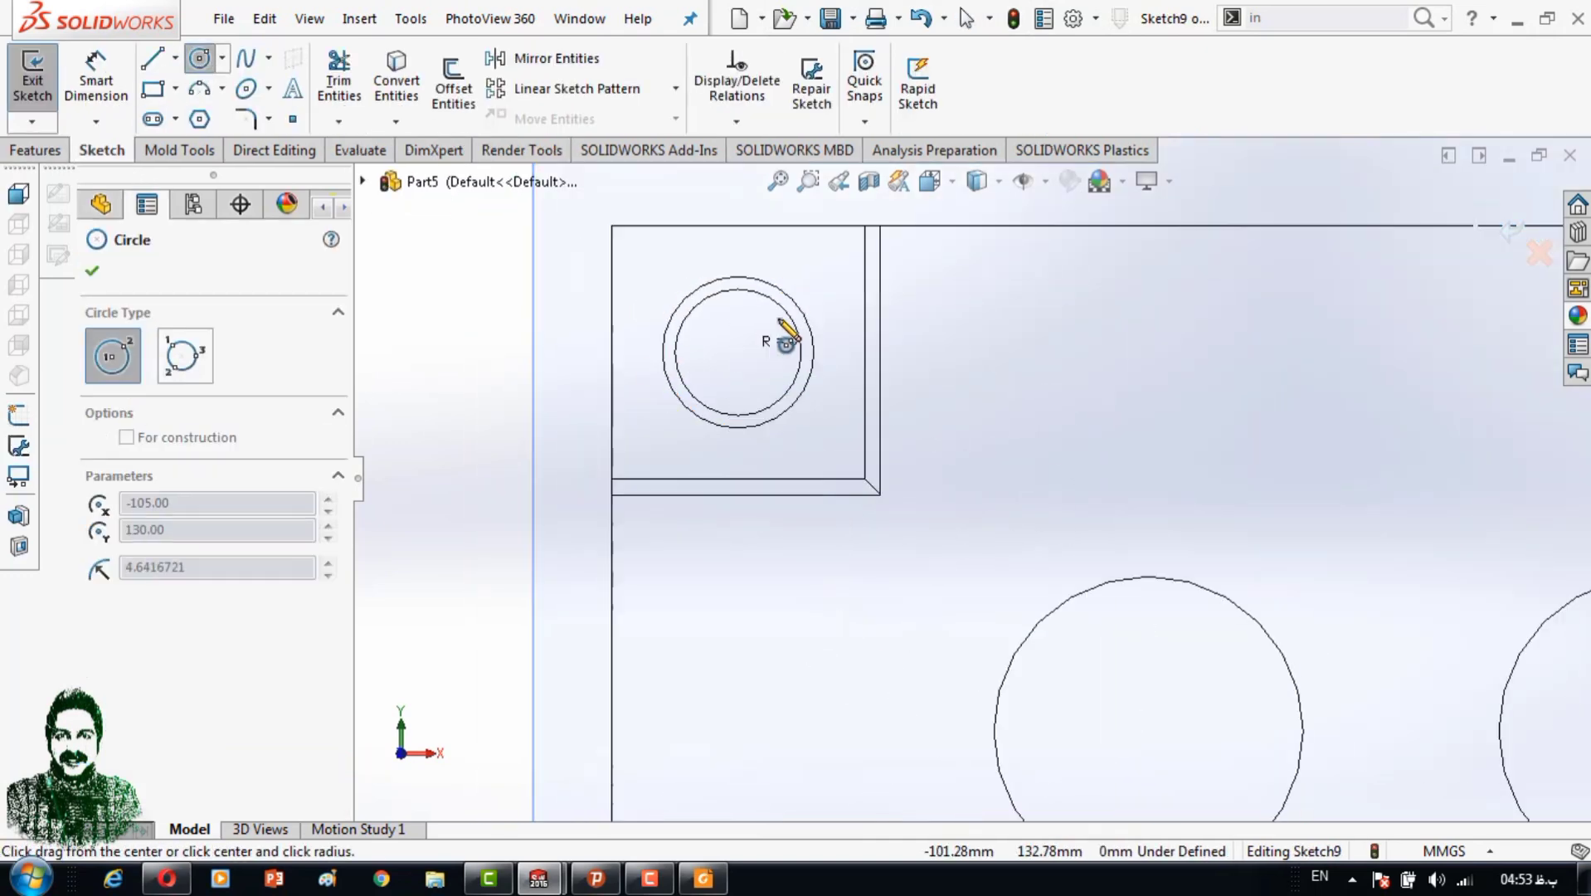
pyautogui.click(784, 307)
pyautogui.scroll(-3, 678, 412)
pyautogui.press('Escape')
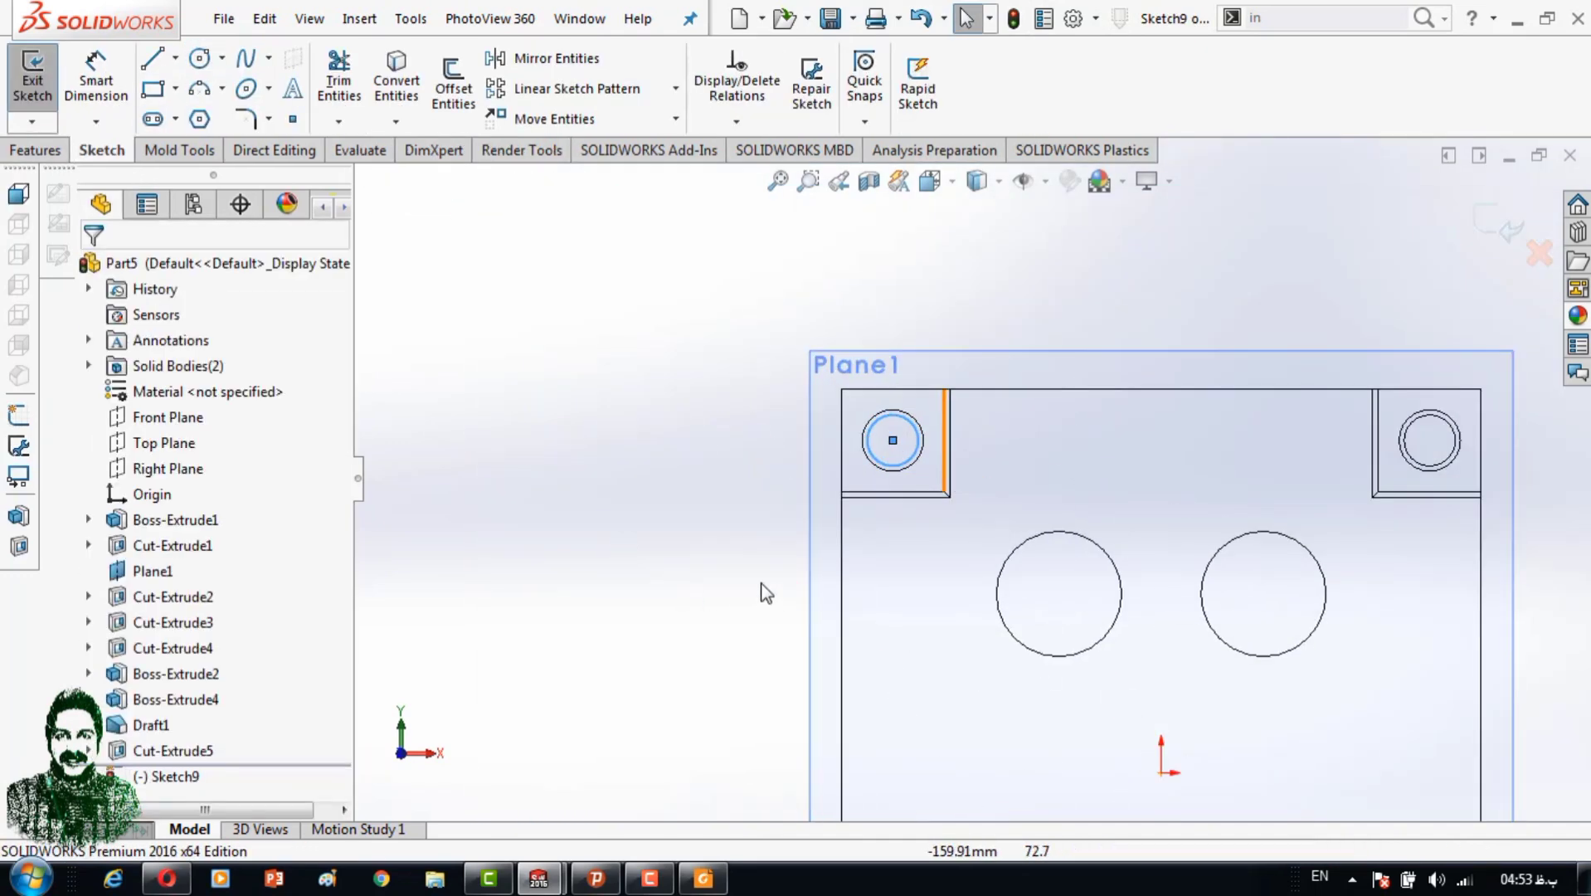
pyautogui.scroll(5, 796, 491)
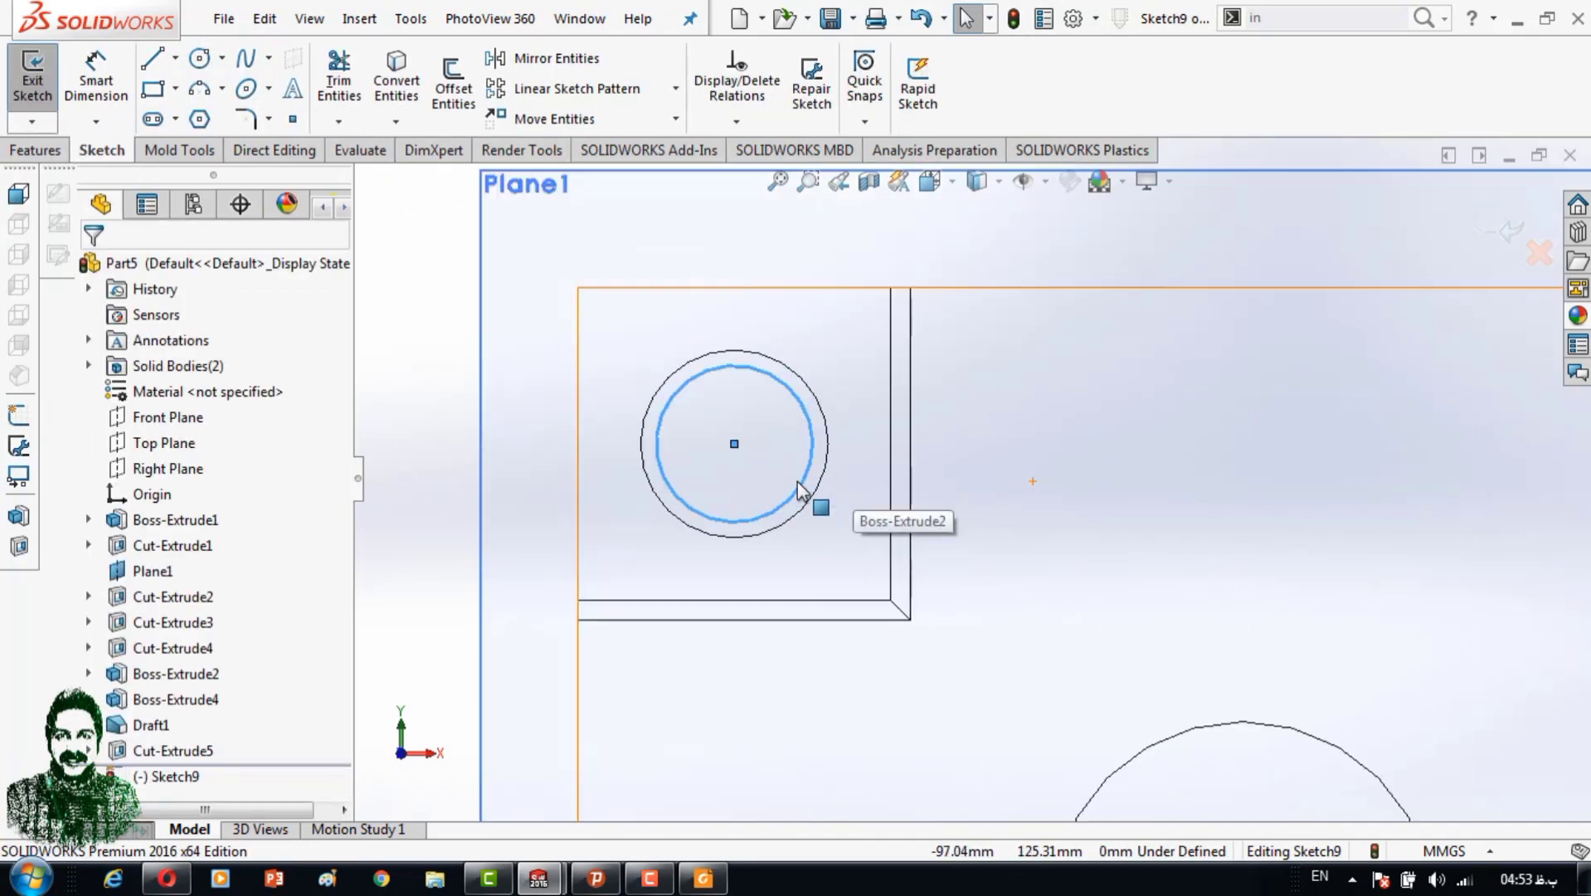
pyautogui.click(703, 878)
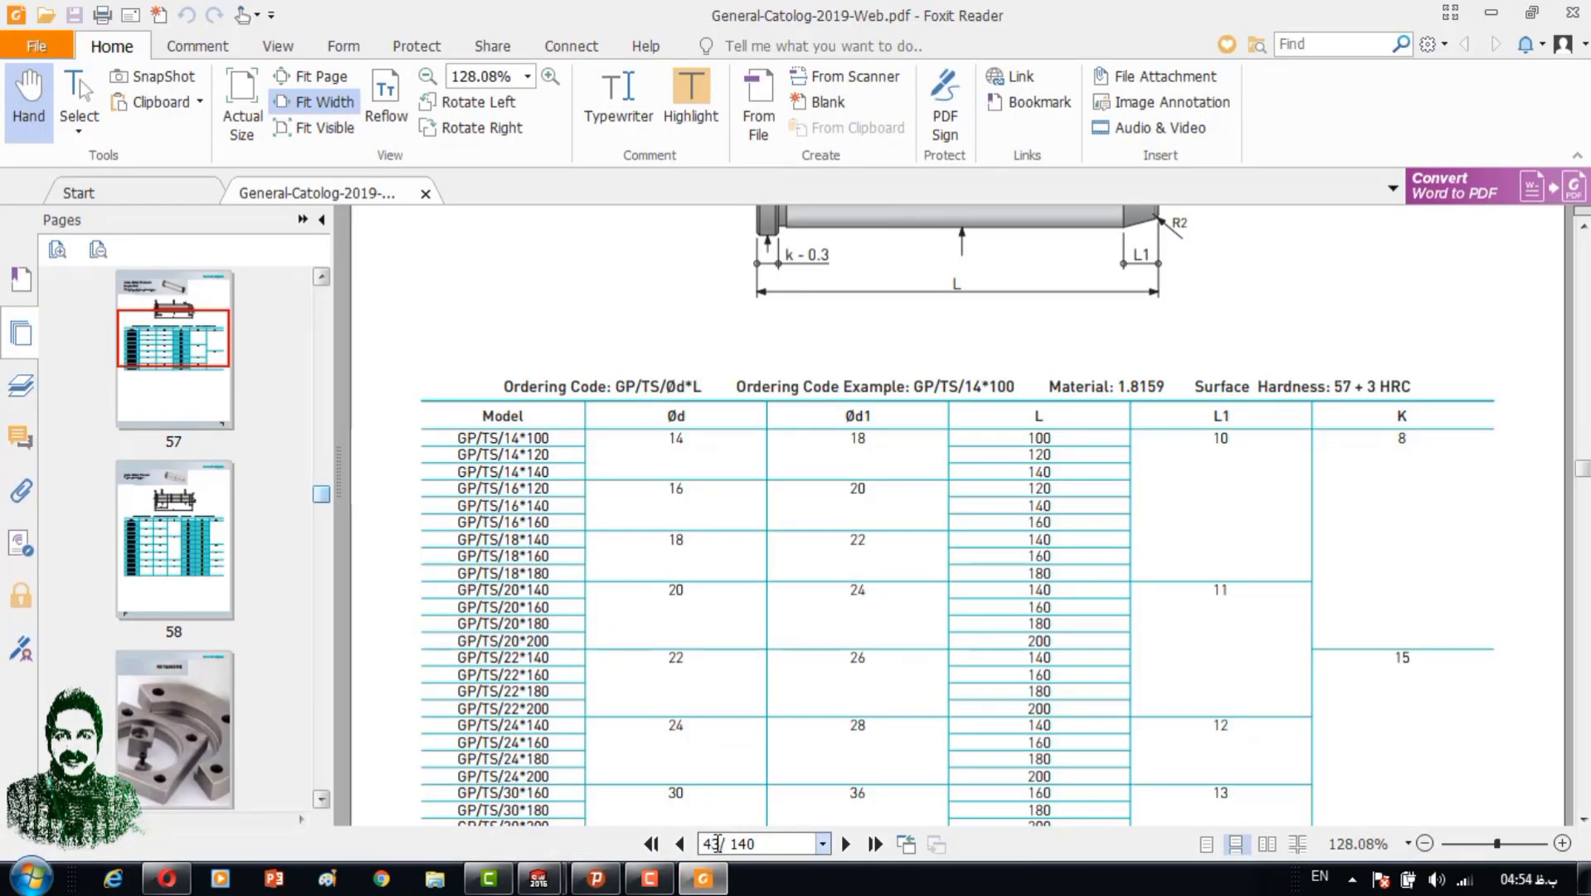
# Check the GB/FL guide bush table on catalog page 43, then return to SOLIDWORKS.
pyautogui.press('Return')
pyautogui.scroll(-5, 954, 415)
pyautogui.scroll(3, 1047, 286)
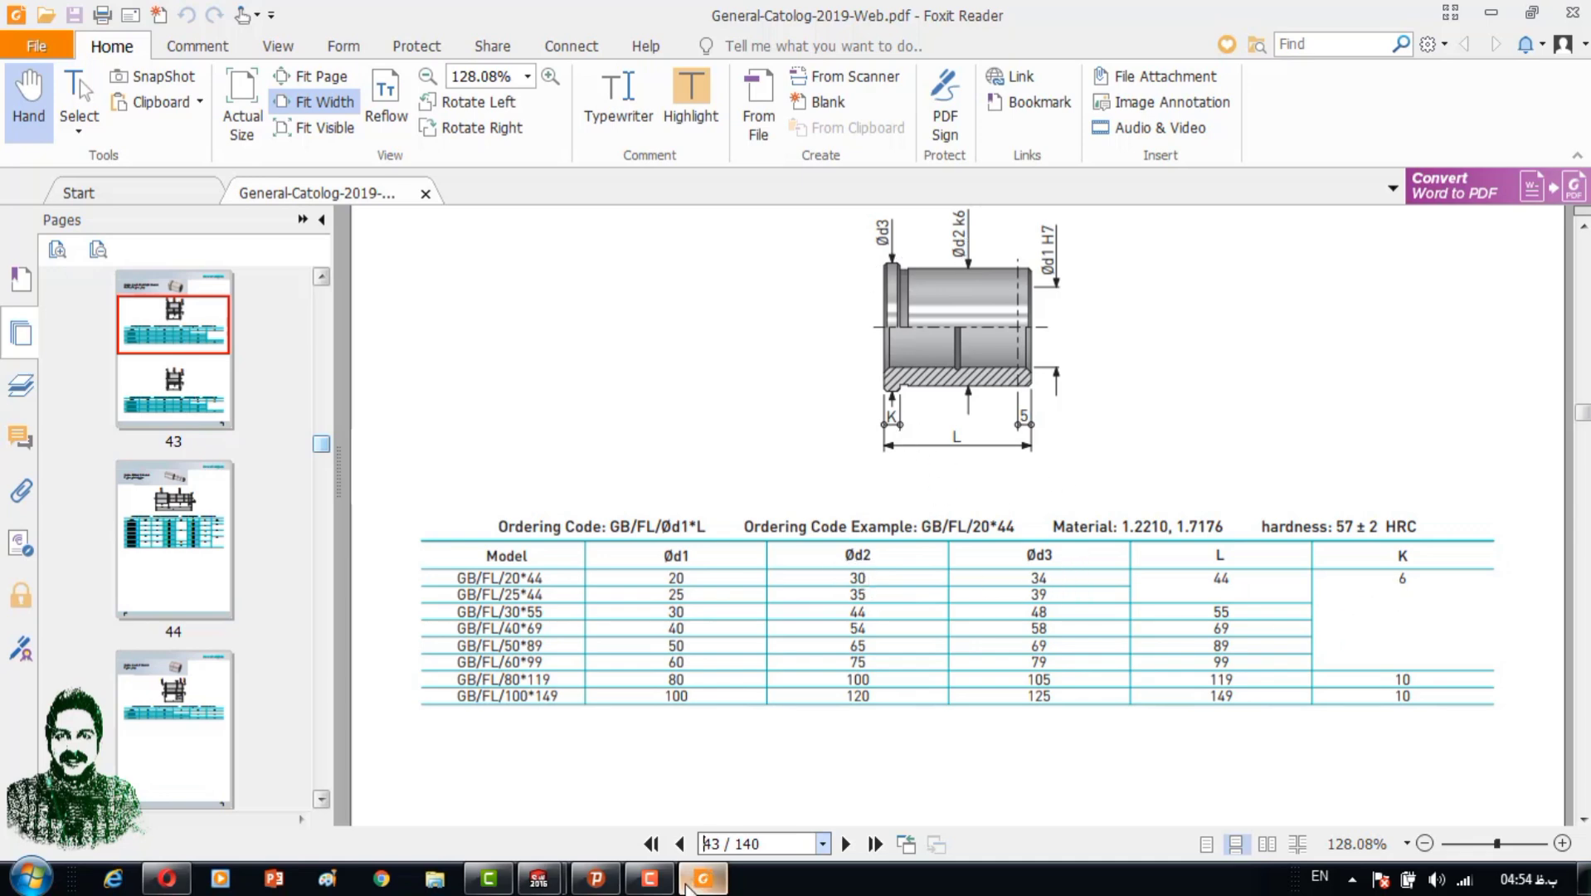
pyautogui.click(704, 752)
# Draw a circle on the top-left boss centre and dimension it Ø30.
pyautogui.click(199, 58)
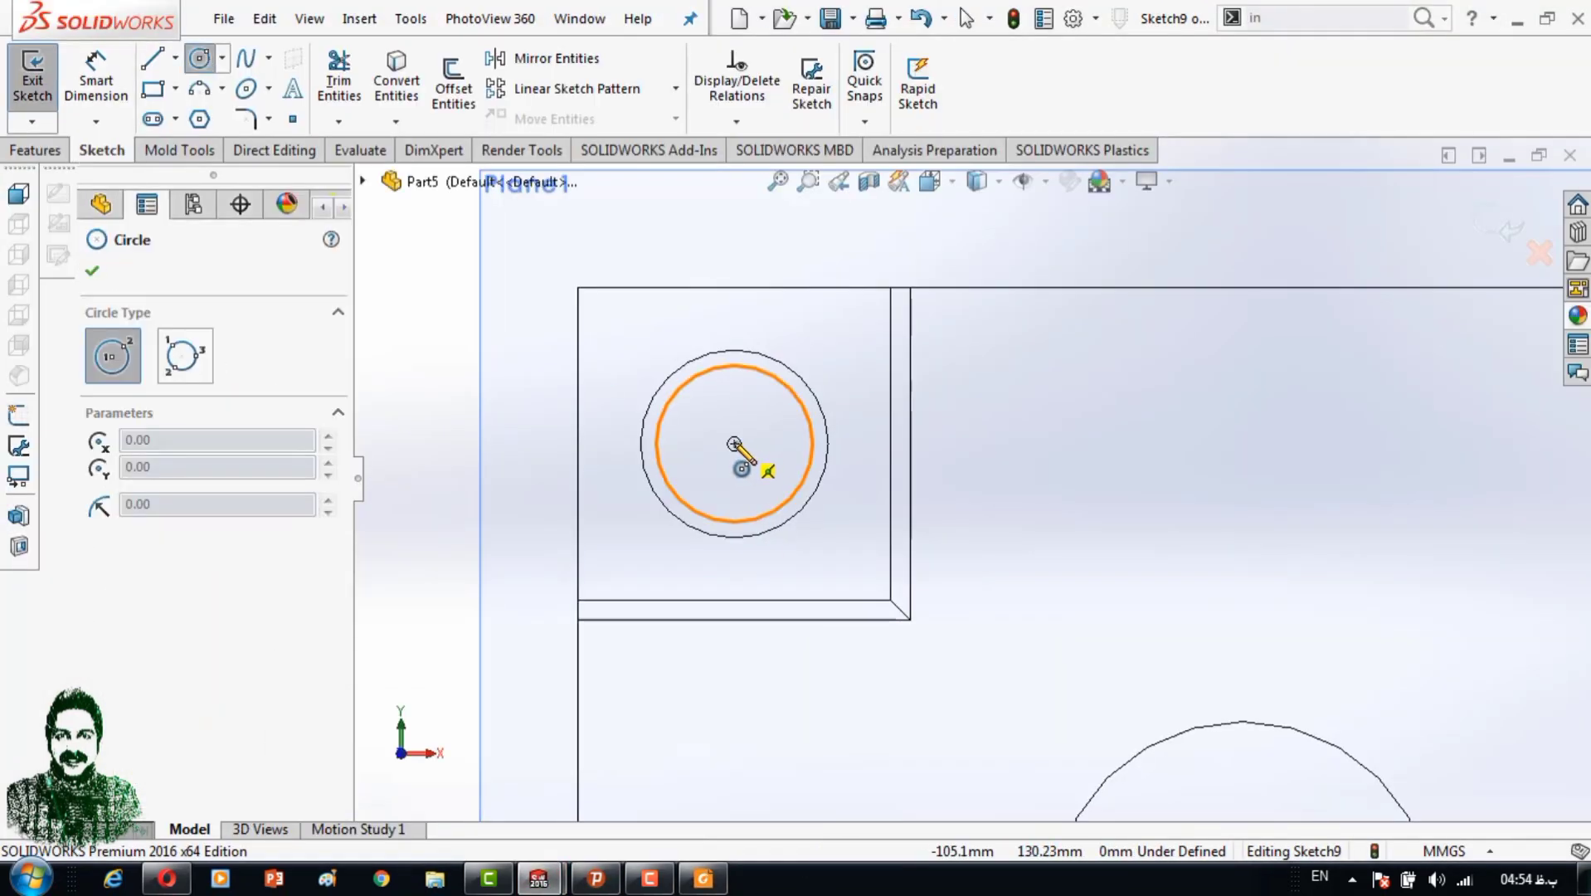
pyautogui.click(734, 443)
pyautogui.click(866, 444)
pyautogui.click(95, 75)
pyautogui.click(808, 551)
pyautogui.click(995, 485)
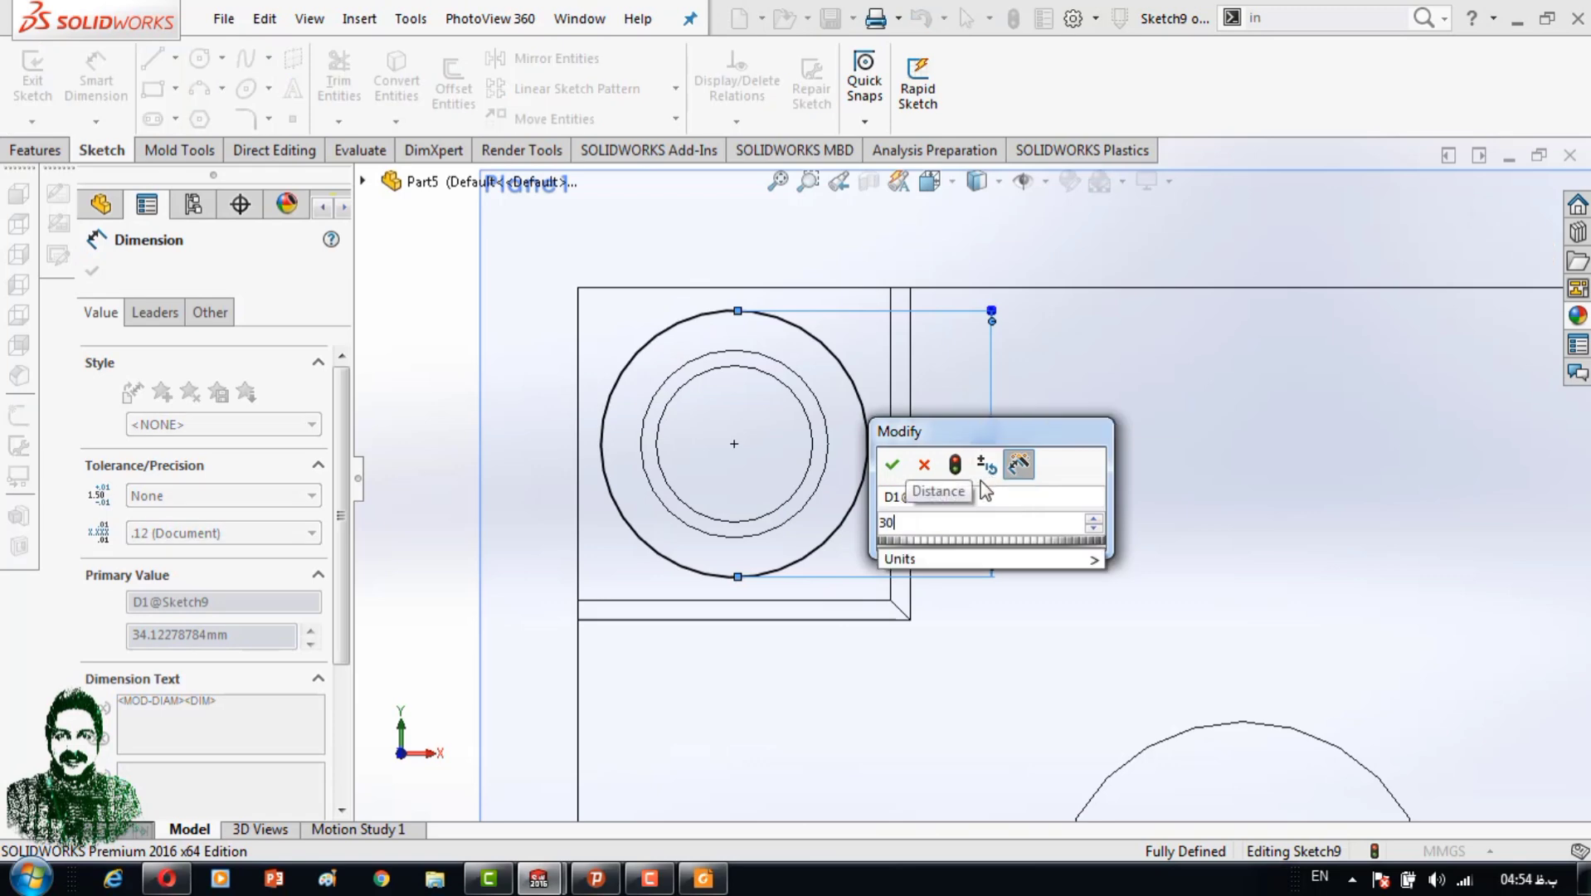
pyautogui.click(892, 464)
pyautogui.press('f')
# Draw a circle around the top-right boss hole and dimension it Ø30.
pyautogui.moveTo(958, 503); pyautogui.dragTo(1120, 412, button='right')
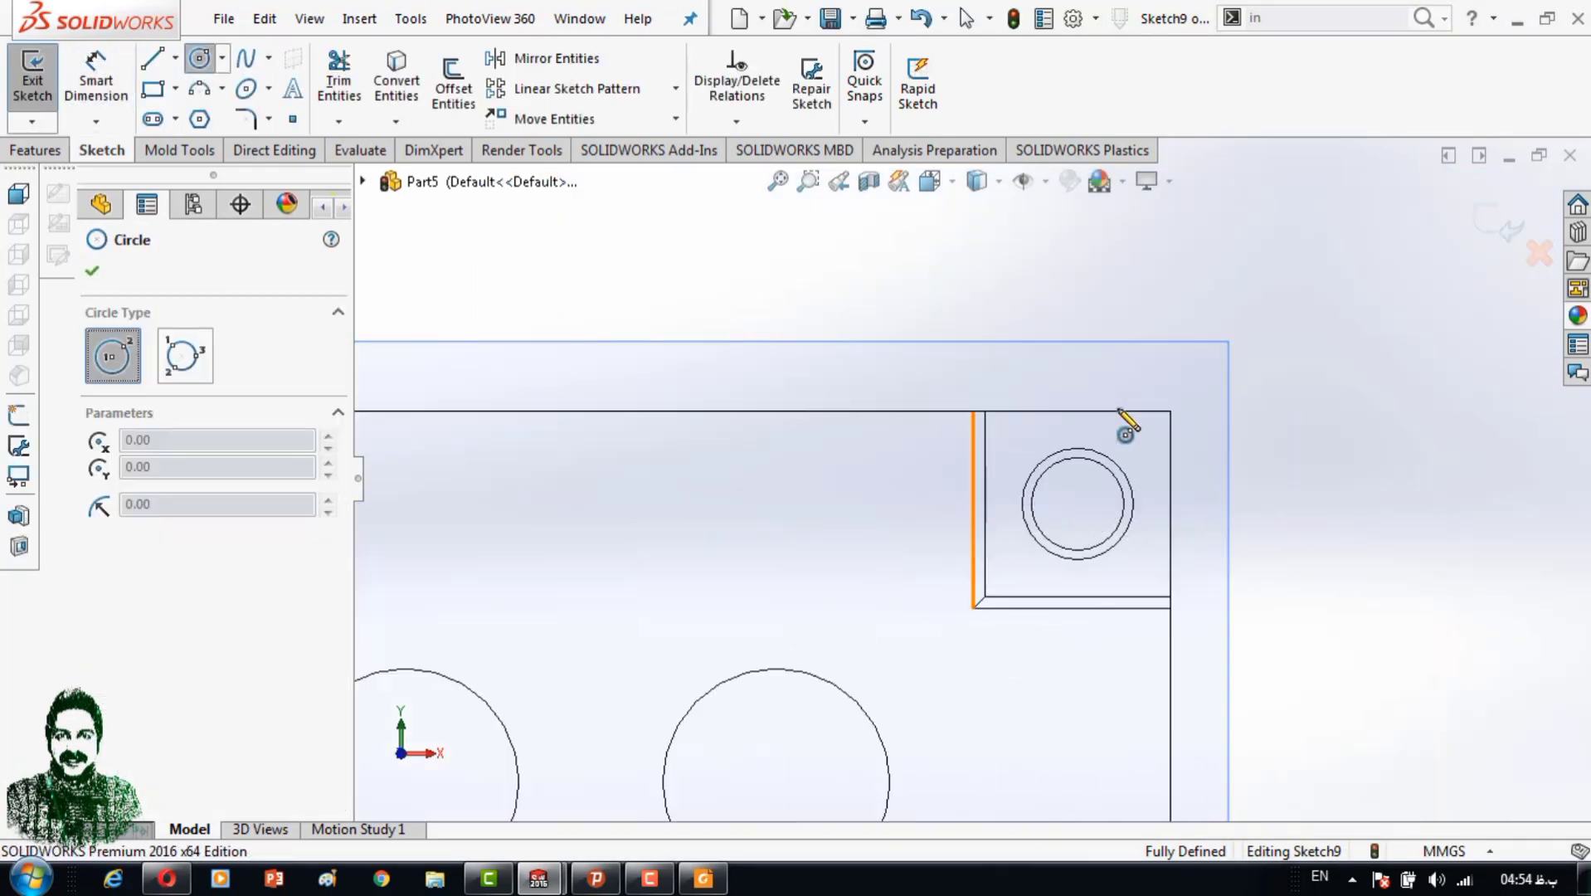
pyautogui.moveTo(1077, 504); pyautogui.dragTo(1152, 506)
pyautogui.click(96, 75)
pyautogui.click(1140, 548)
pyautogui.click(1070, 709)
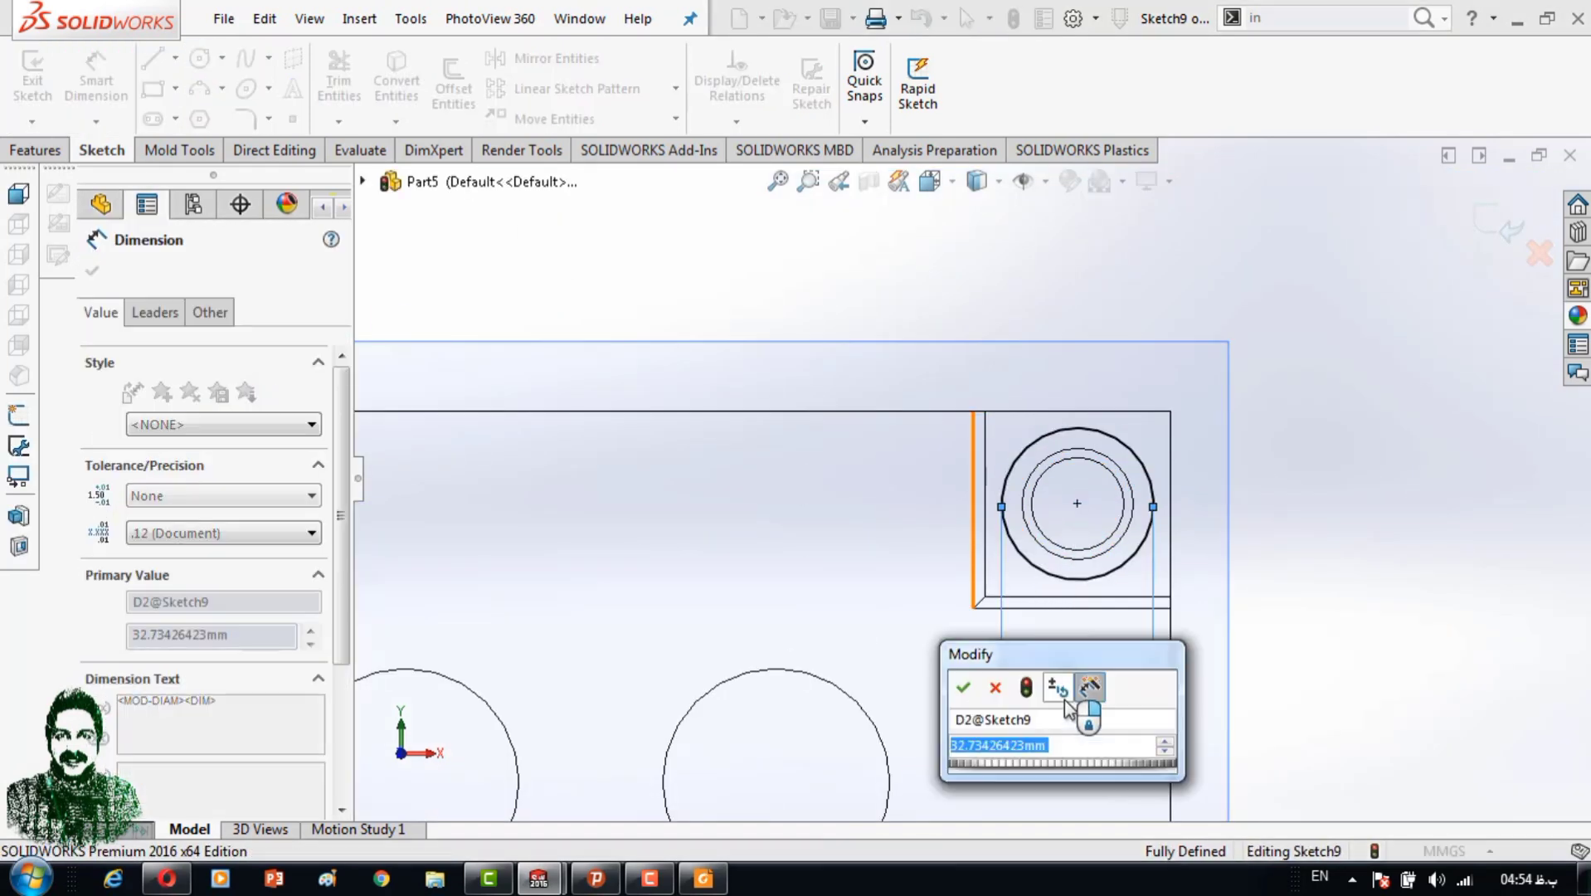
pyautogui.press('Return')
pyautogui.scroll(5, 912, 581)
pyautogui.scroll(-5, 976, 646)
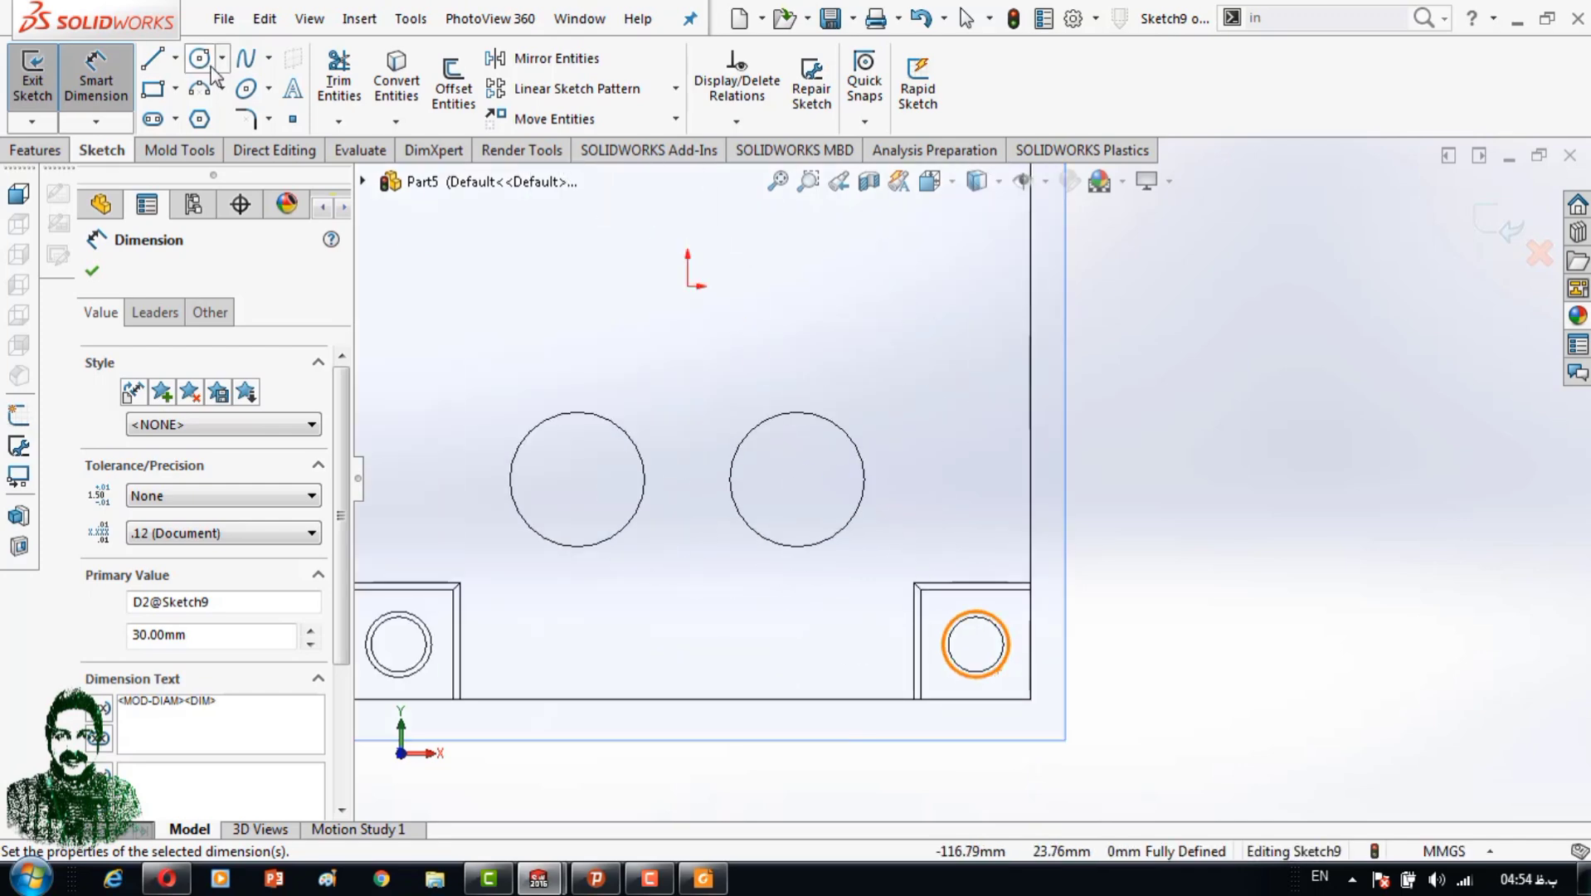
# Draw circles on the bottom bosses.
pyautogui.moveTo(975, 645); pyautogui.dragTo(975, 580, button='right')
pyautogui.click(1013, 617)
pyautogui.keyDown('ctrl'); pyautogui.moveTo(1013, 618); pyautogui.dragTo(1221, 547, button='middle'); pyautogui.keyUp('ctrl')
pyautogui.moveTo(603, 574); pyautogui.dragTo(654, 563)
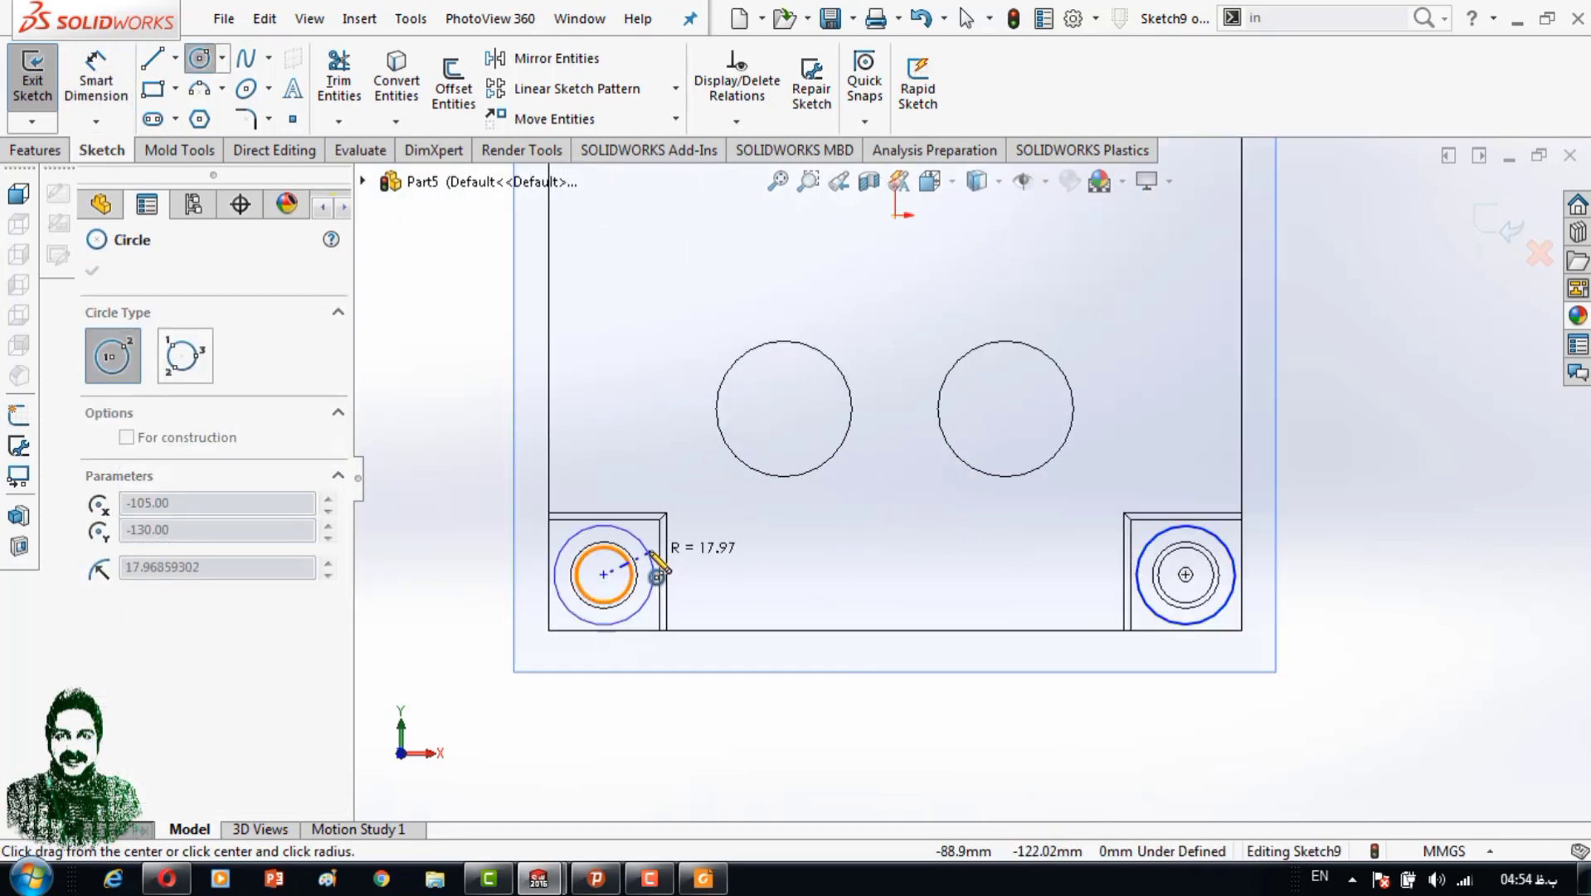
pyautogui.press('Escape')
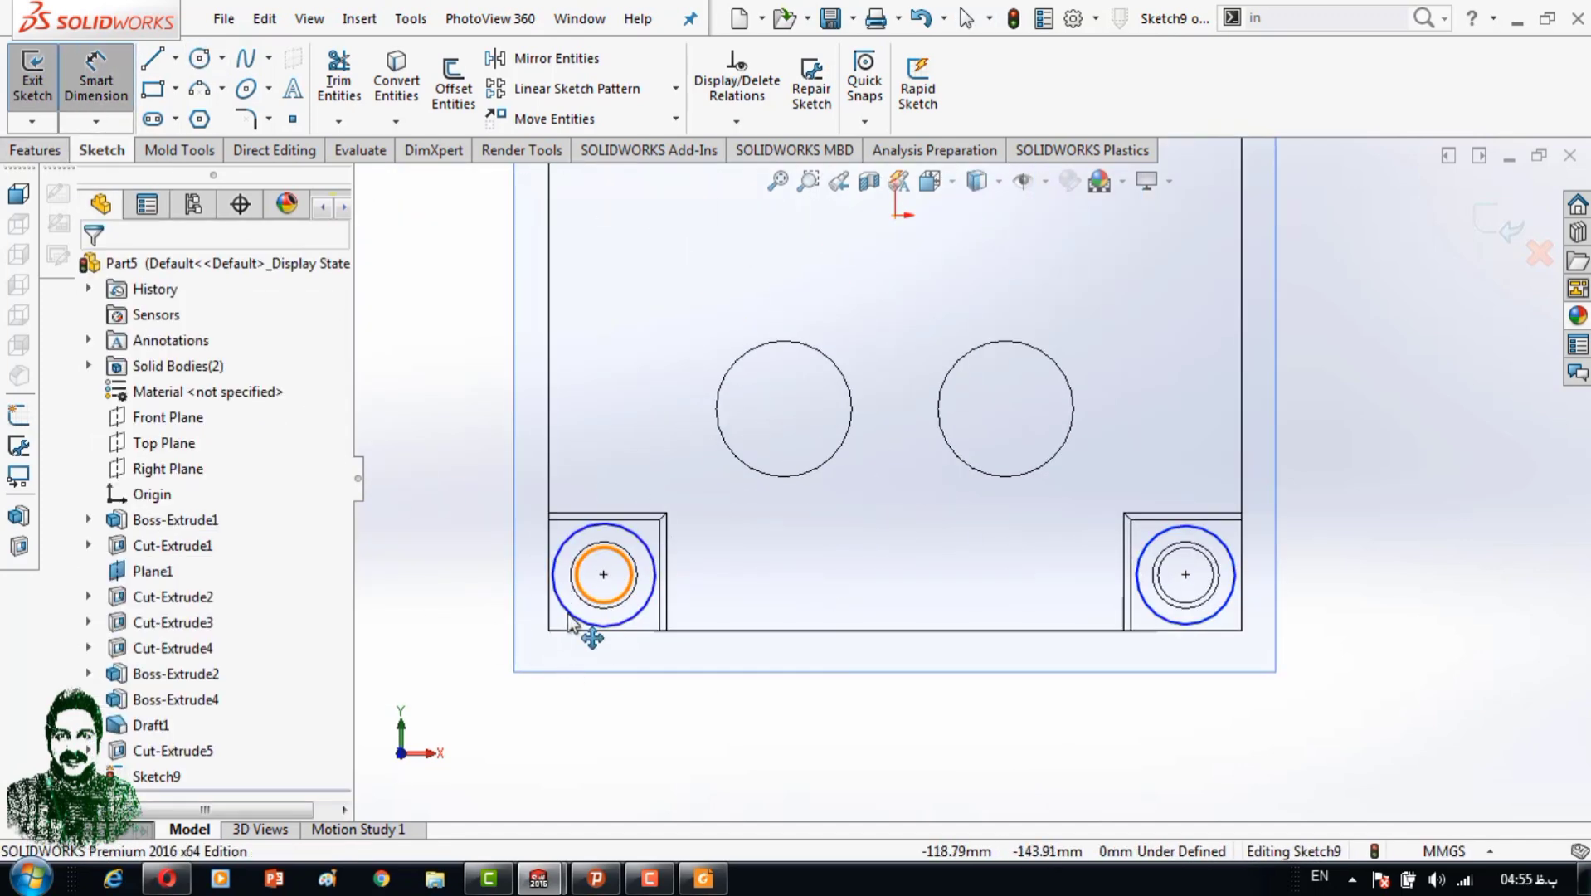
# Dimension both bottom circles to Ø30, leaving Sketch9 fully defined.
pyautogui.click(95, 71)
pyautogui.click(634, 574)
pyautogui.click(736, 564)
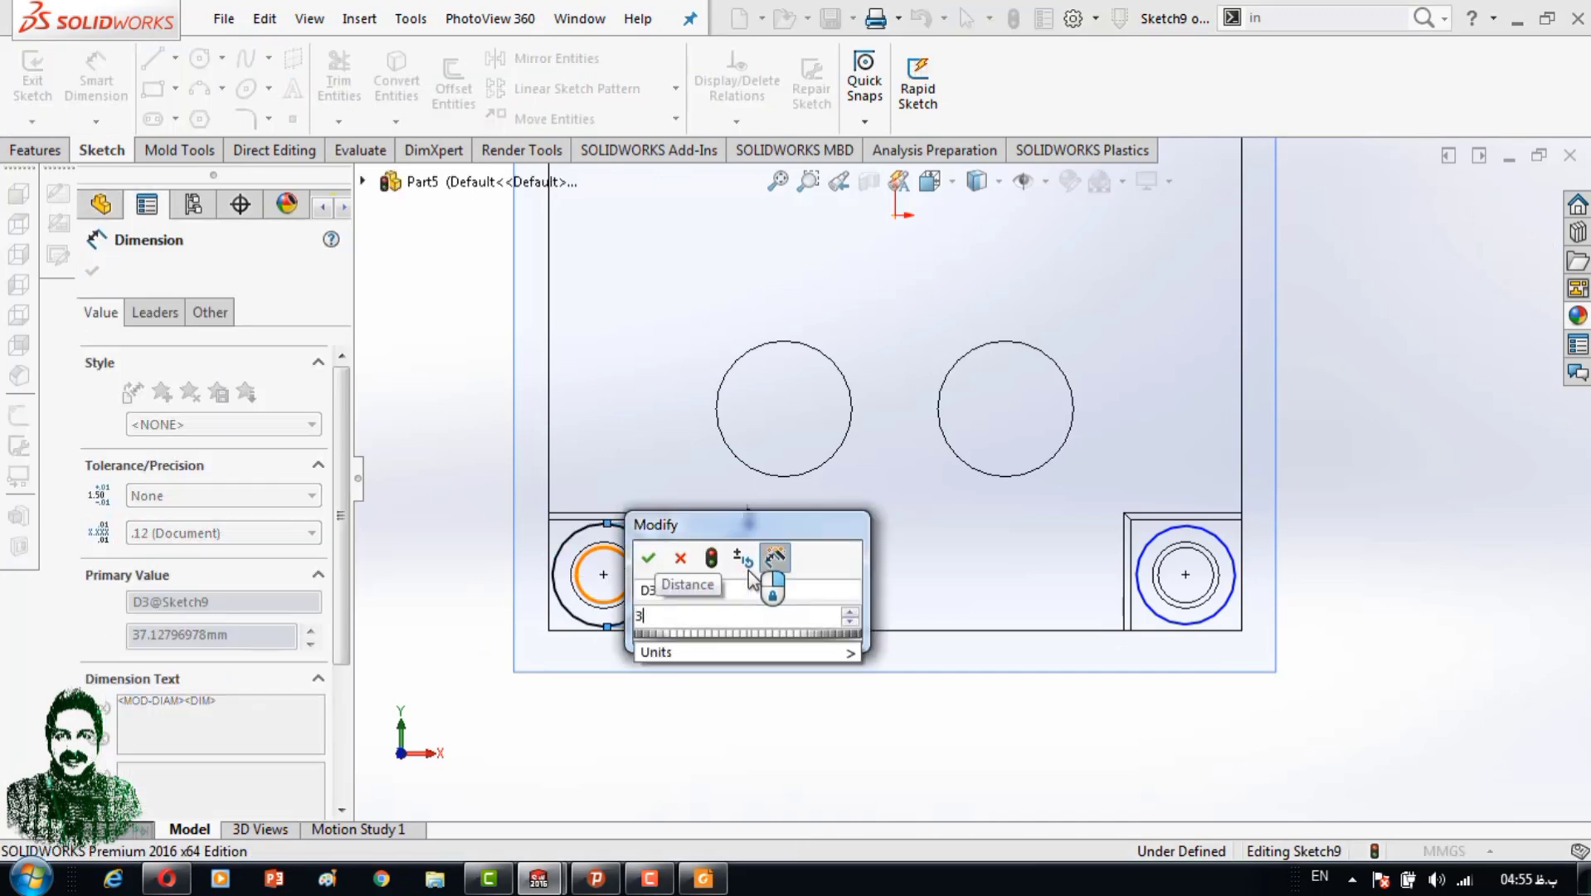
pyautogui.write('30')
pyautogui.press('Return')
pyautogui.click(1161, 616)
pyautogui.write('30')
pyautogui.press('Return')
pyautogui.scroll(3, 1047, 580)
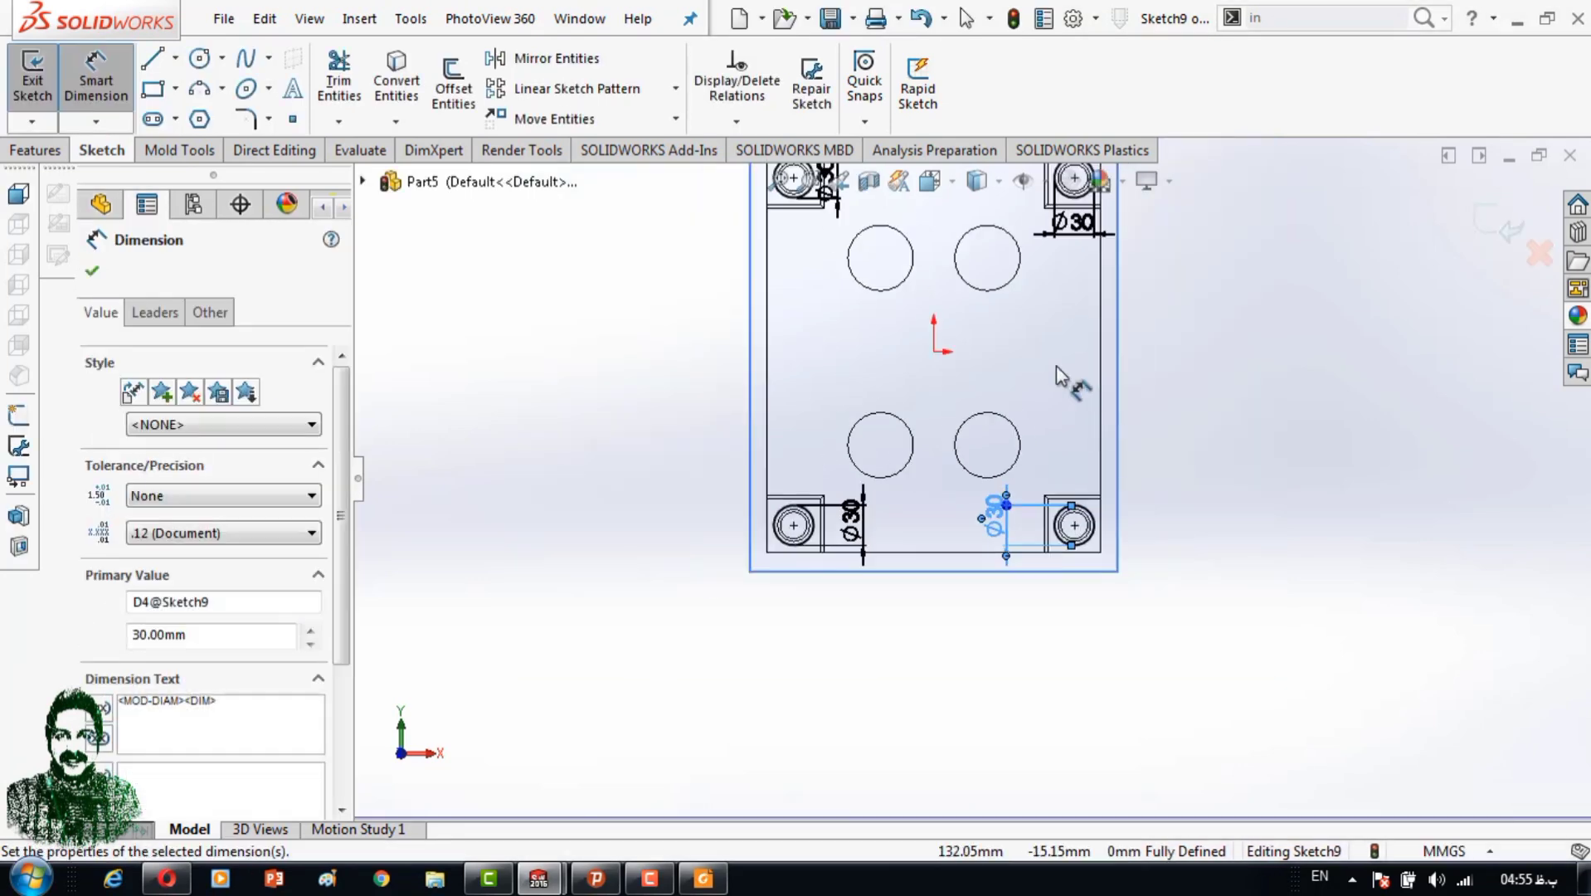
pyautogui.moveTo(1047, 581)
pyautogui.mouseDown(button='middle')
pyautogui.moveTo(1147, 386)
pyautogui.moveTo(1078, 431)
pyautogui.mouseUp(button='middle')
# Try a Boss-Extrude and an Extruded Cut up to Plane1, cancelling both.
pyautogui.scroll(-2, 912, 497)
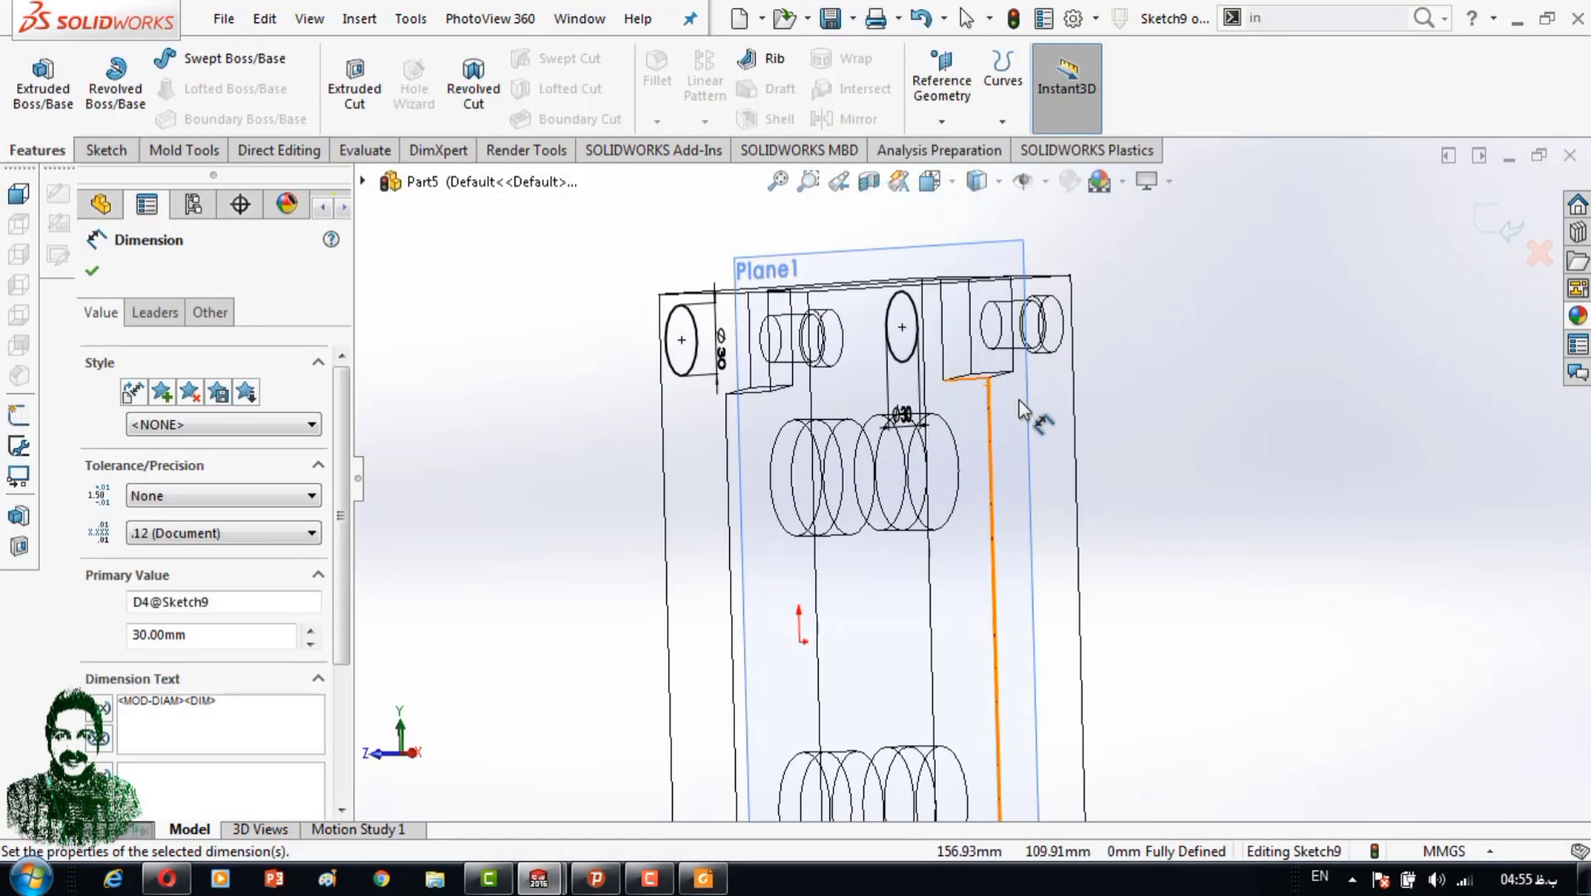
pyautogui.click(43, 74)
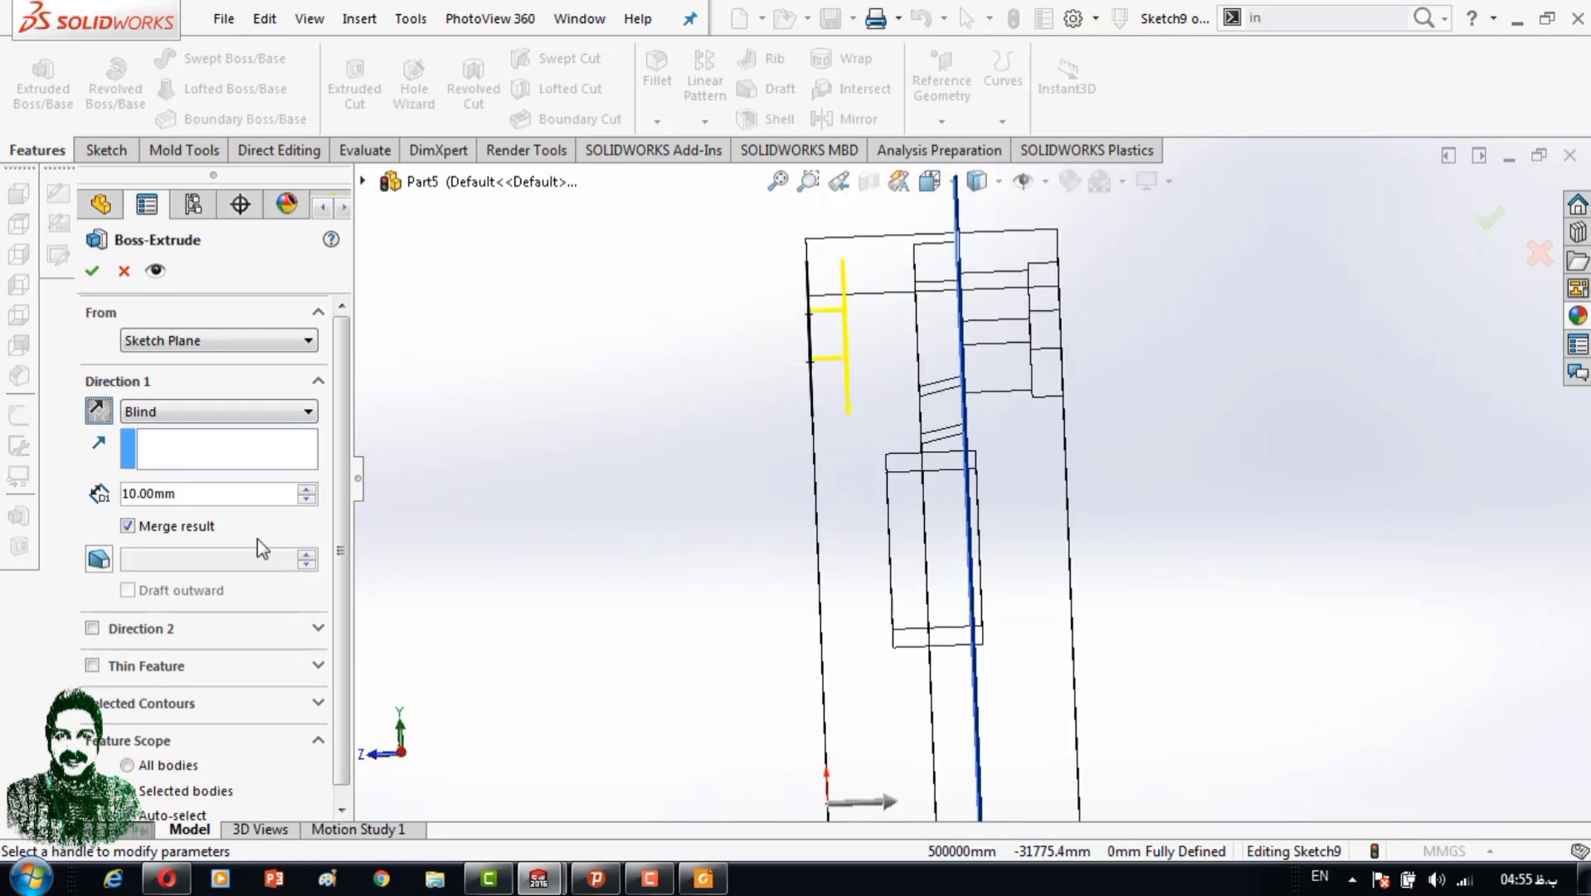
pyautogui.scroll(-5, 1092, 430)
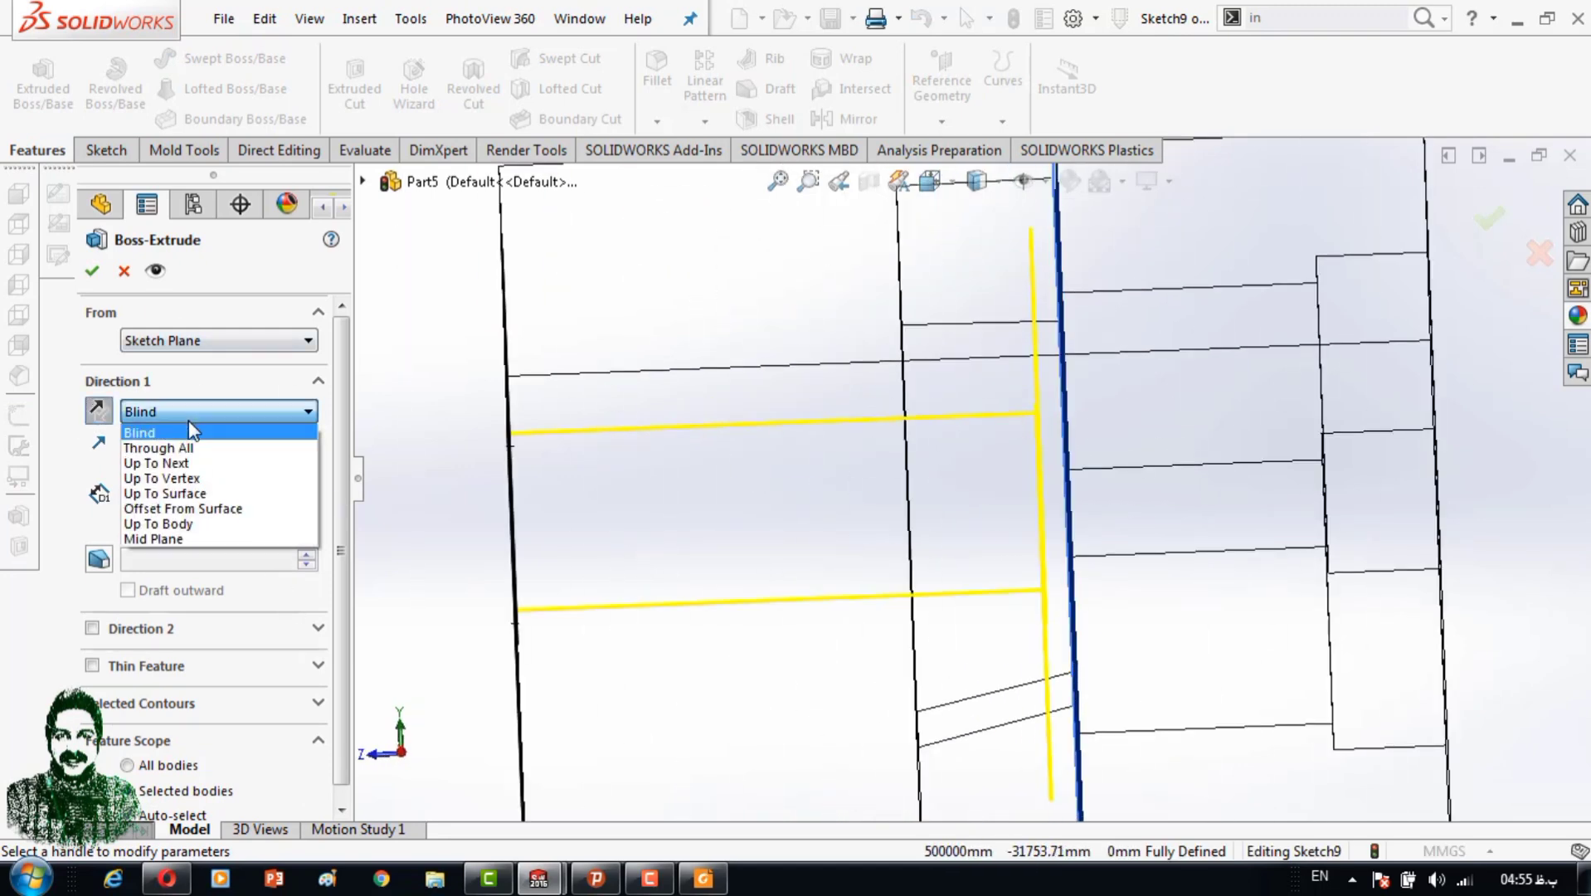
pyautogui.click(194, 492)
pyautogui.scroll(5, 1014, 539)
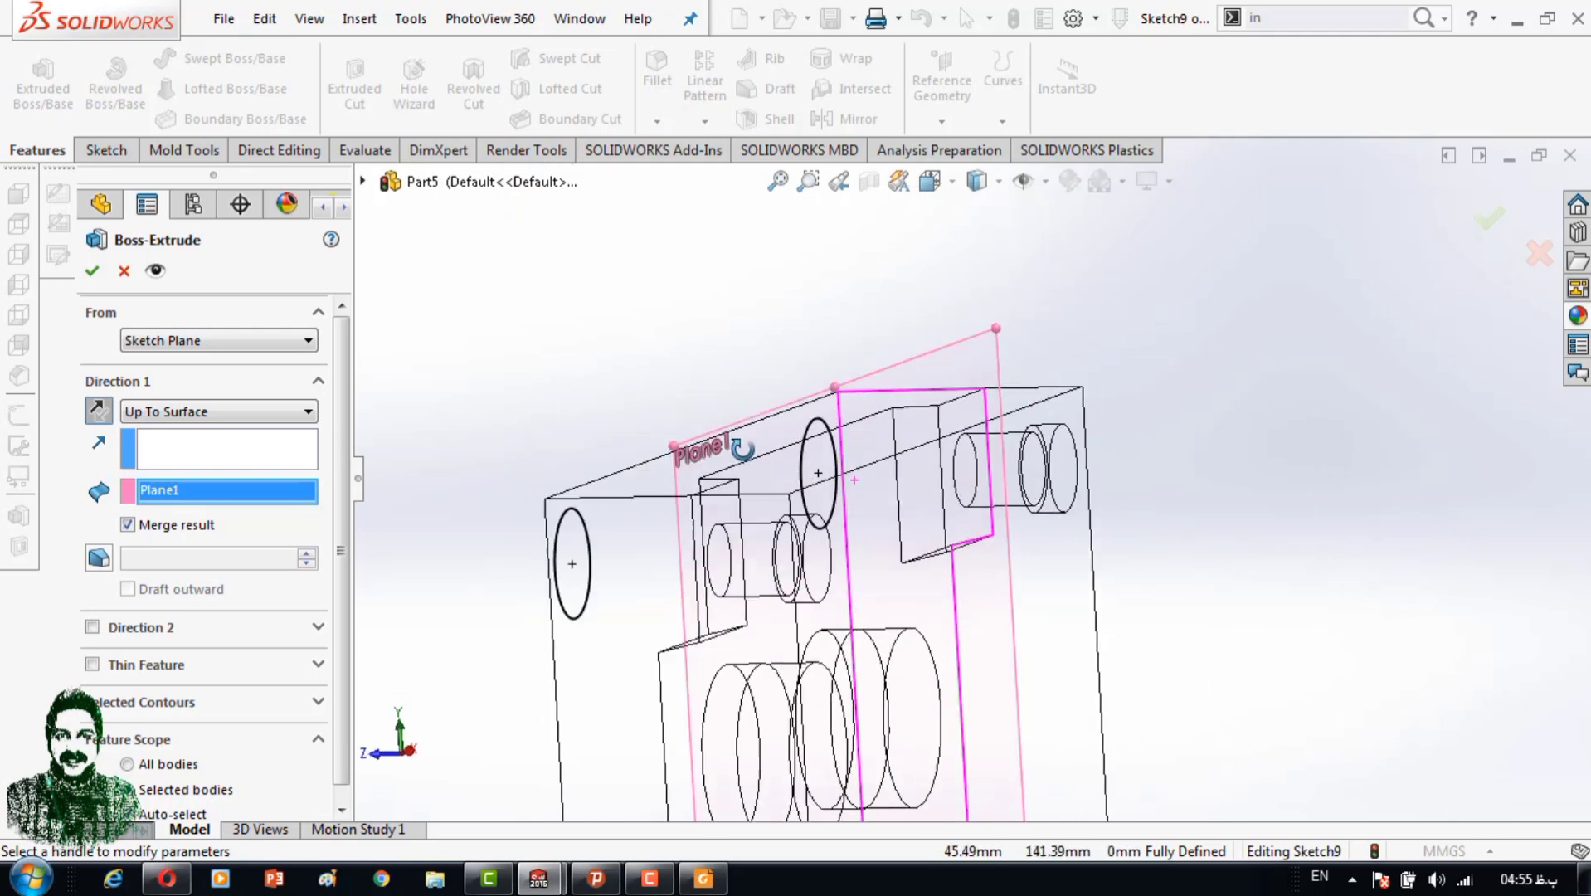
pyautogui.click(1000, 371)
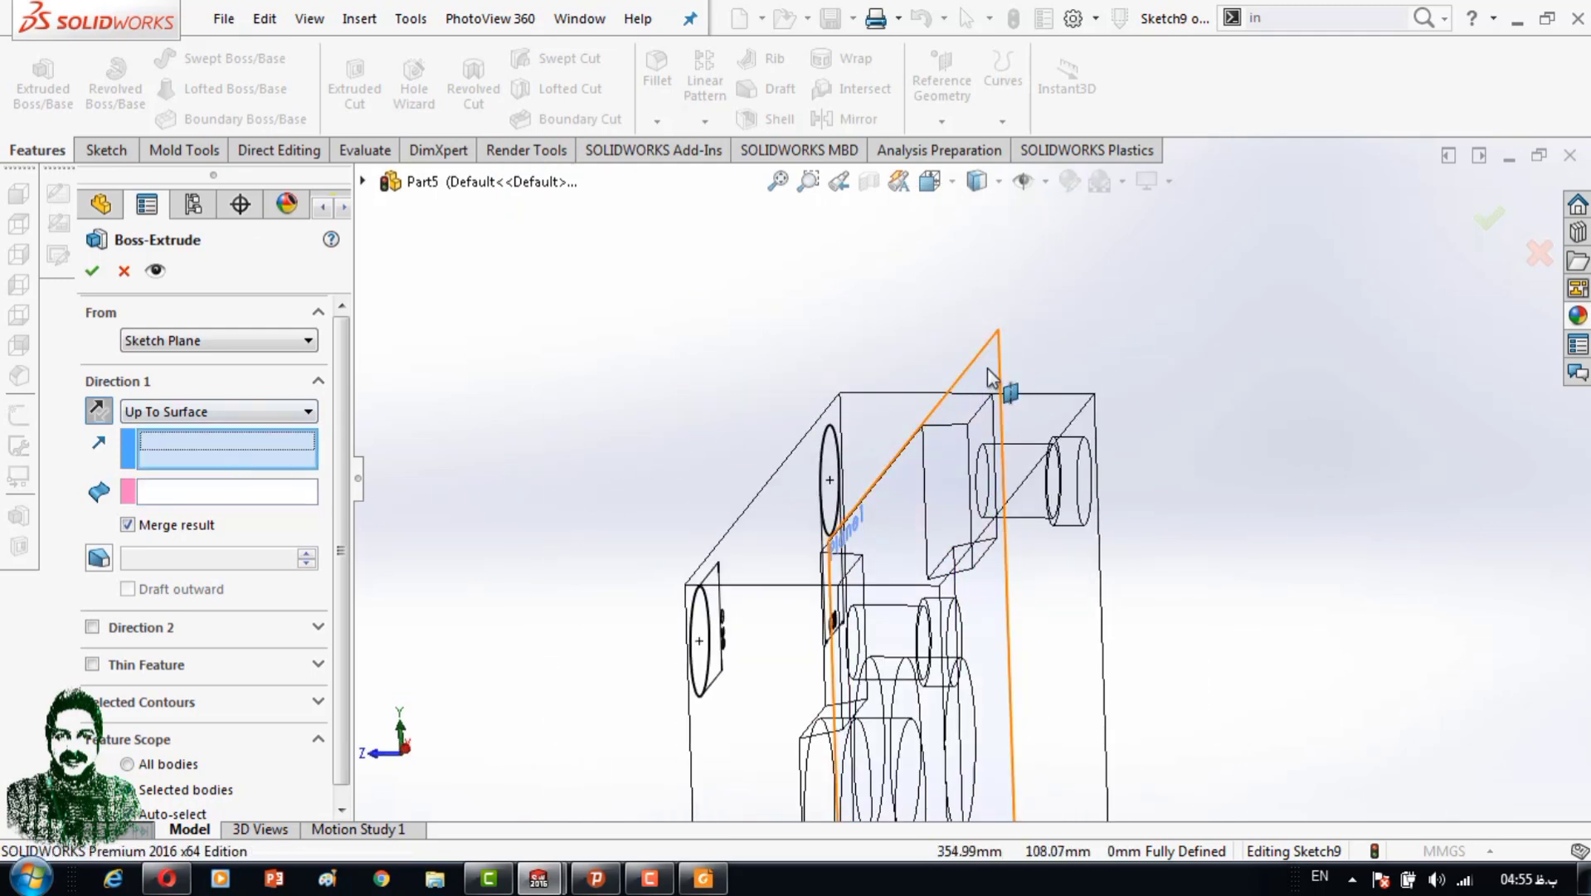
pyautogui.click(991, 378)
pyautogui.scroll(3, 789, 399)
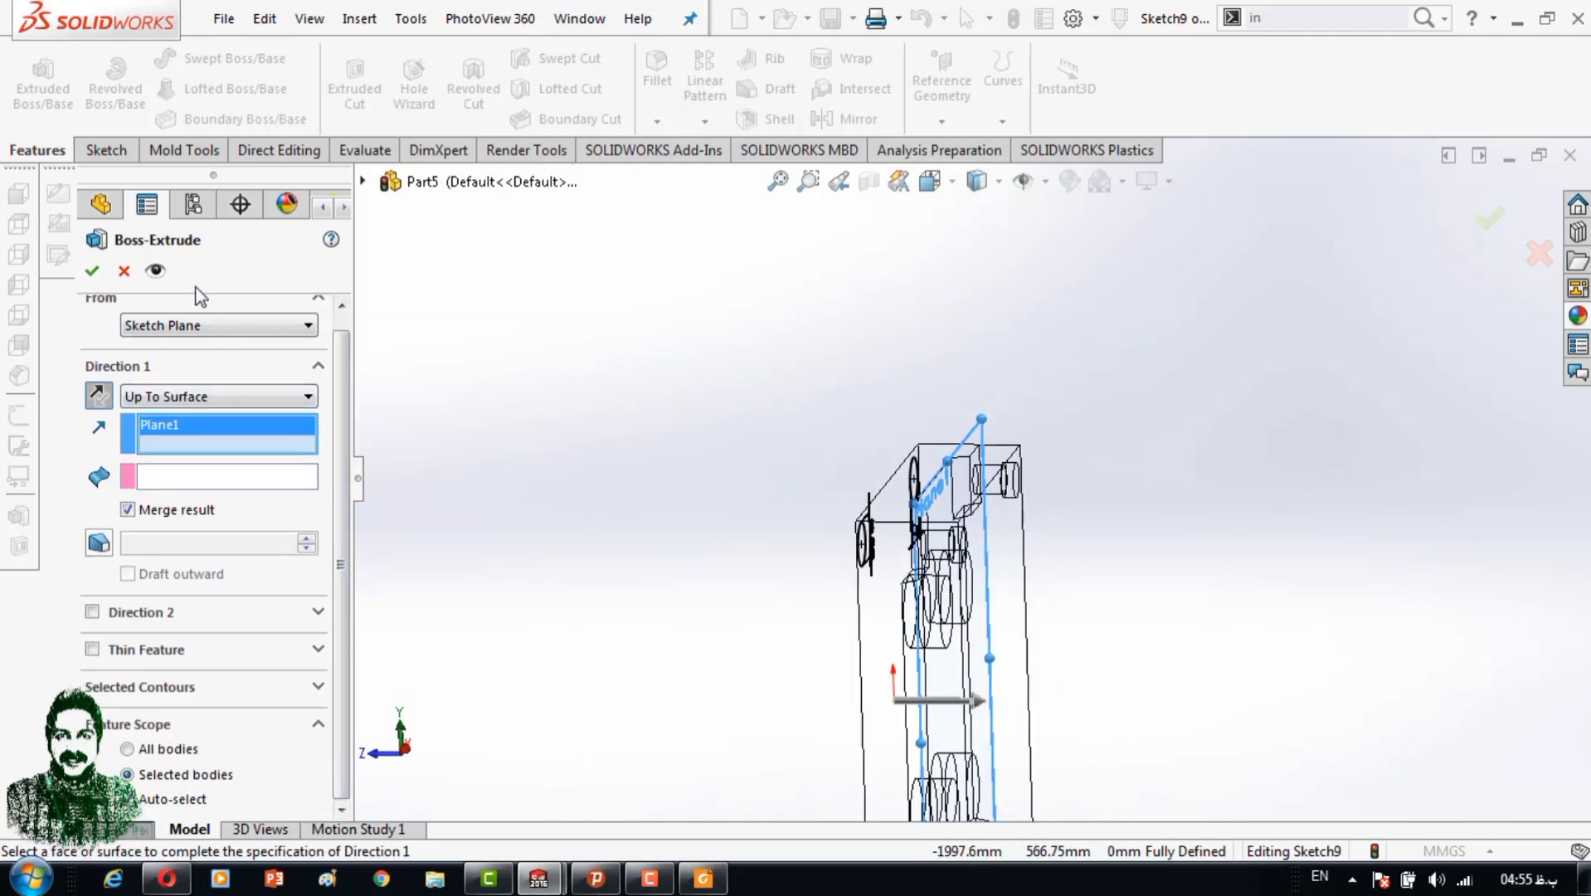
pyautogui.press('Escape')
pyautogui.scroll(-4, 922, 491)
pyautogui.click(351, 98)
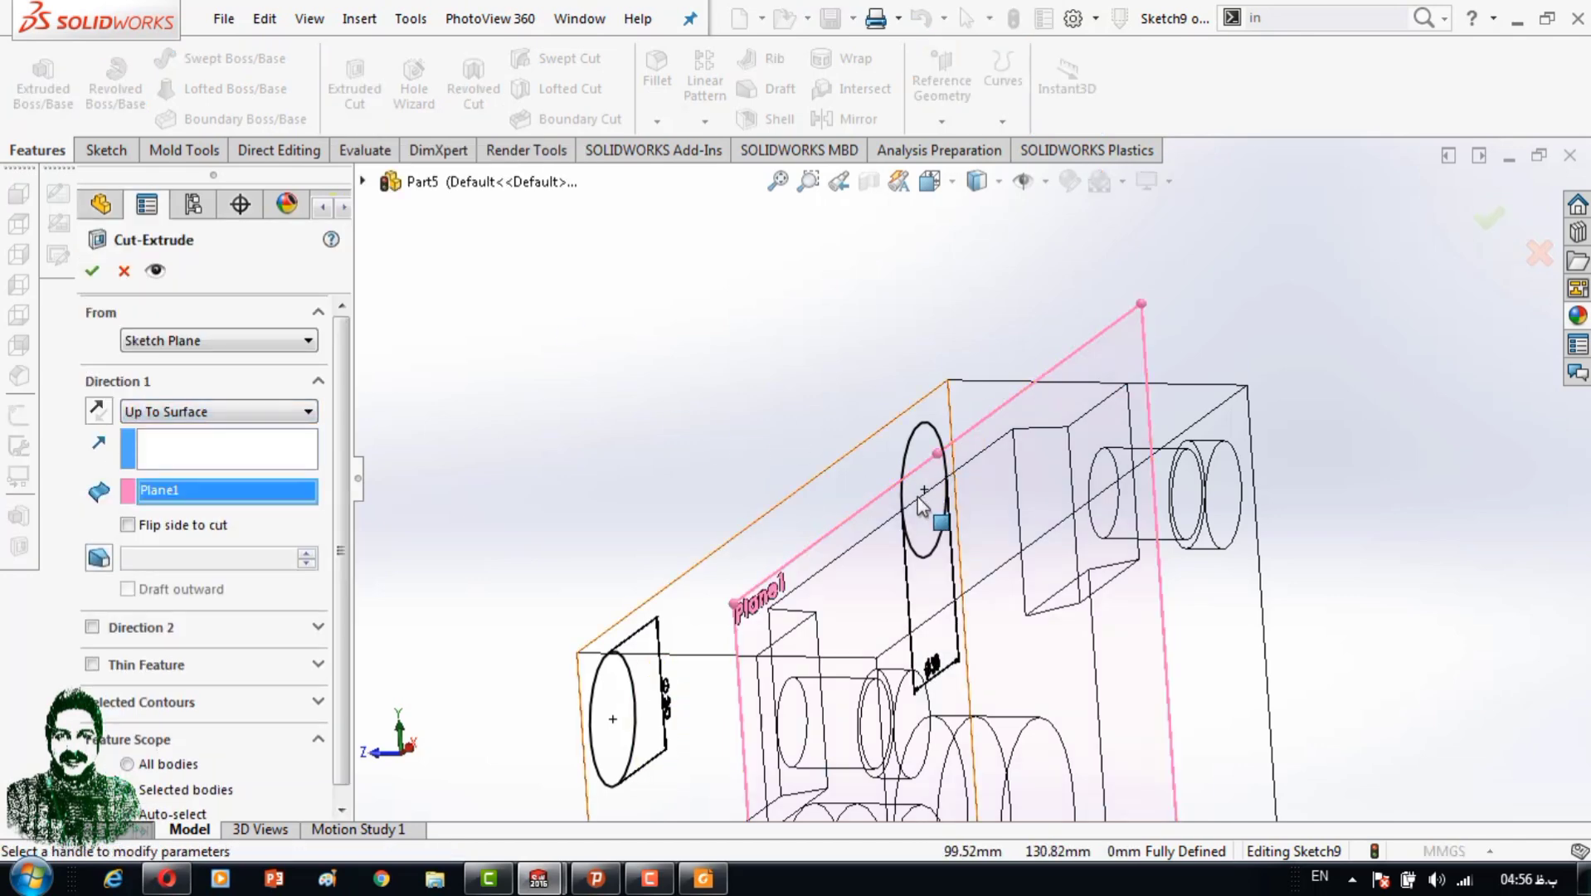
pyautogui.scroll(-1, 297, 781)
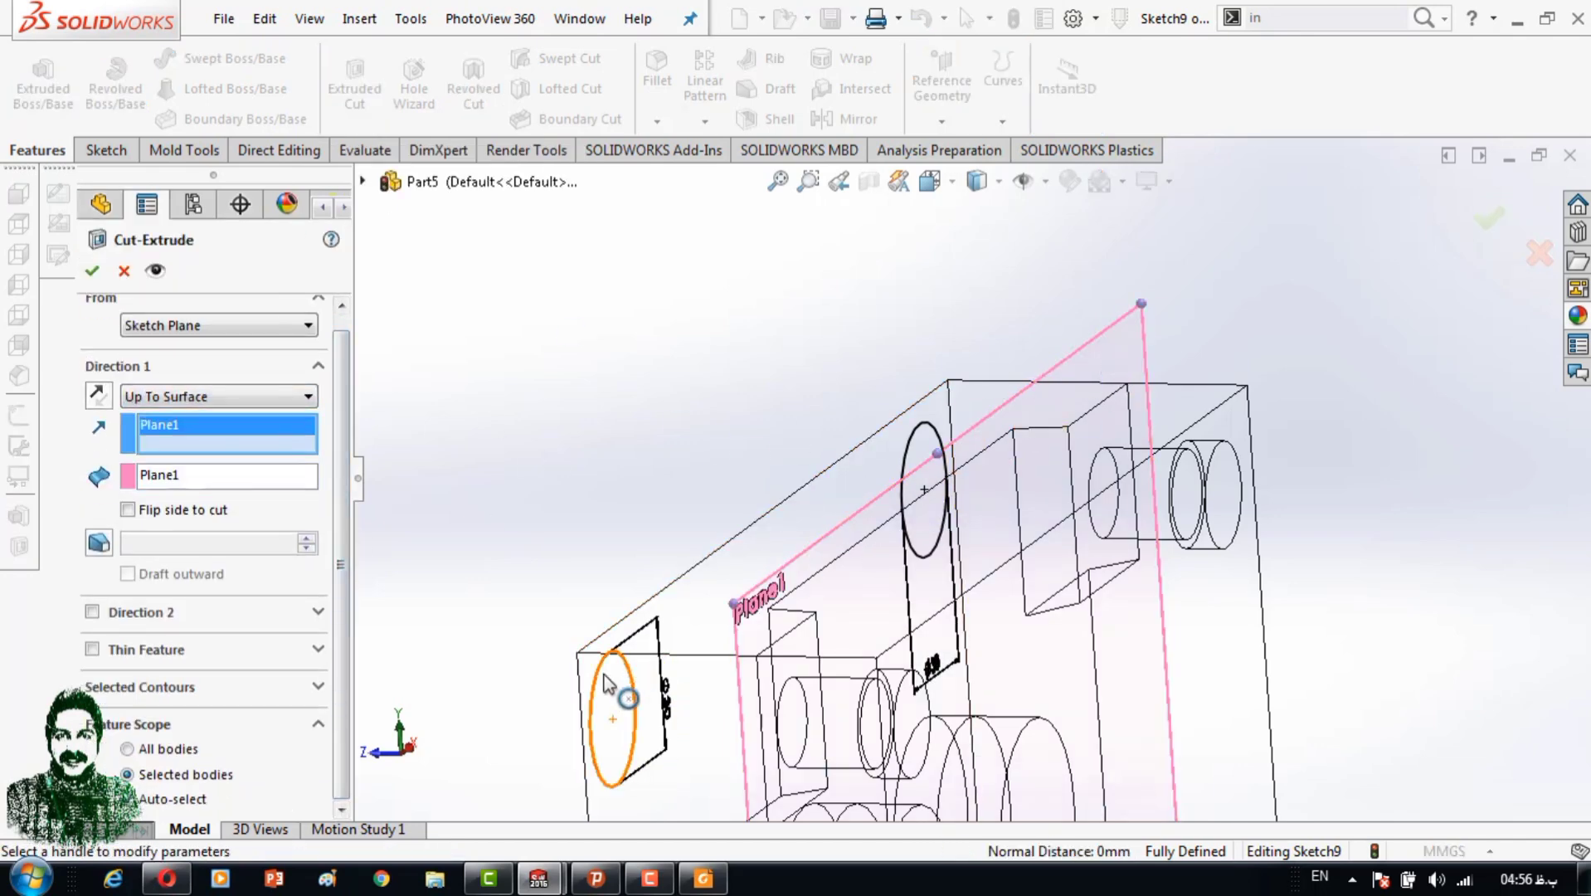
pyautogui.click(124, 271)
# Measure 42 mm and cut the Ø30 circles 42 mm Blind as Cut-Extrude6.
pyautogui.click(362, 150)
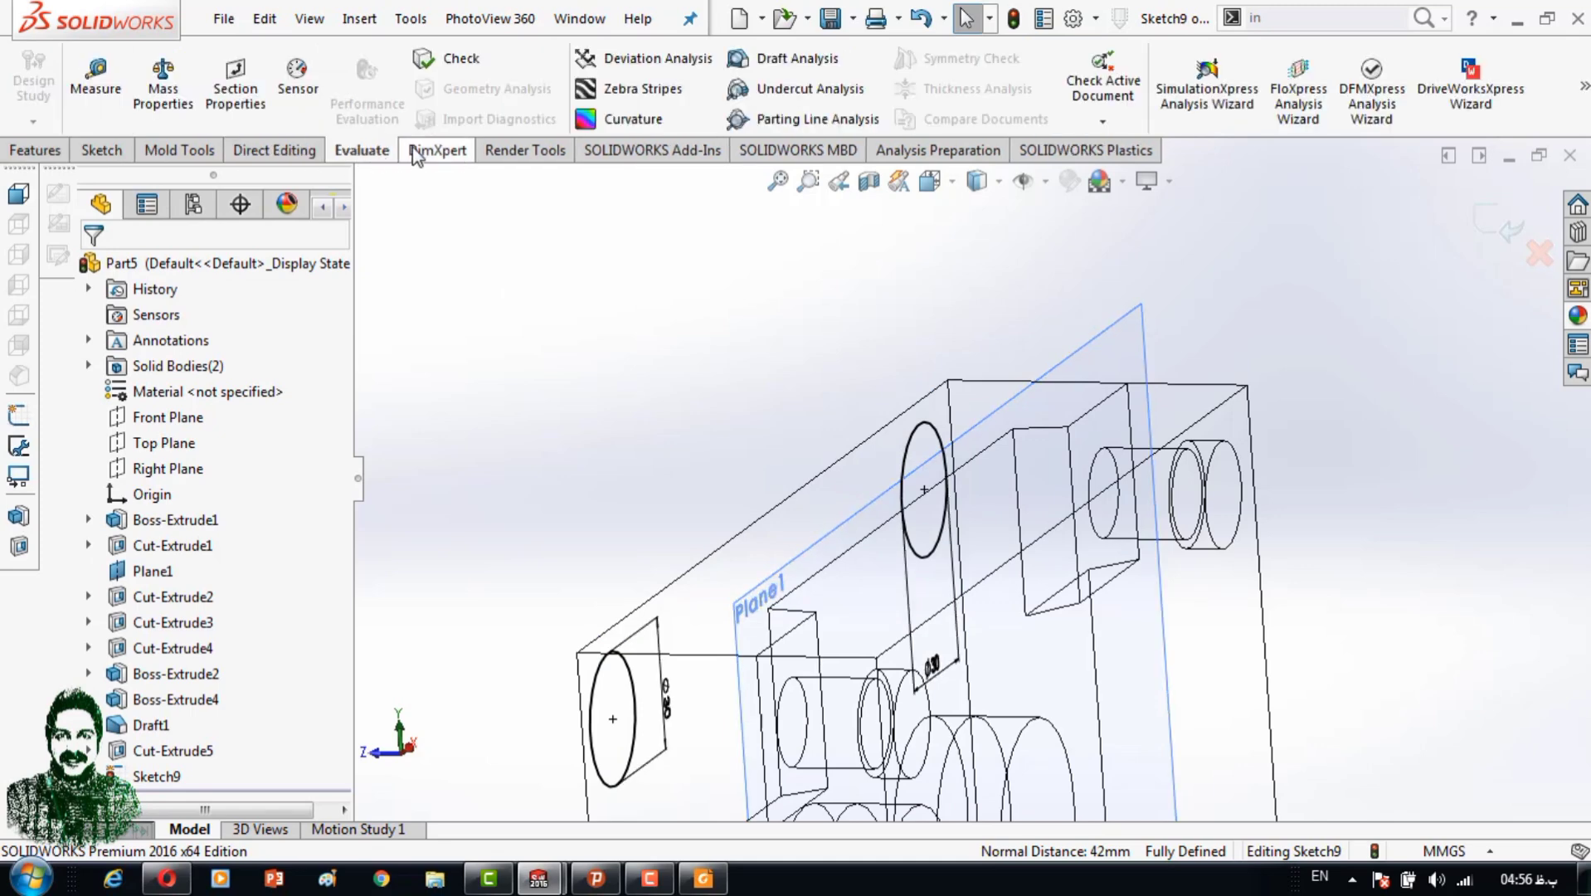
pyautogui.click(95, 89)
pyautogui.click(58, 151)
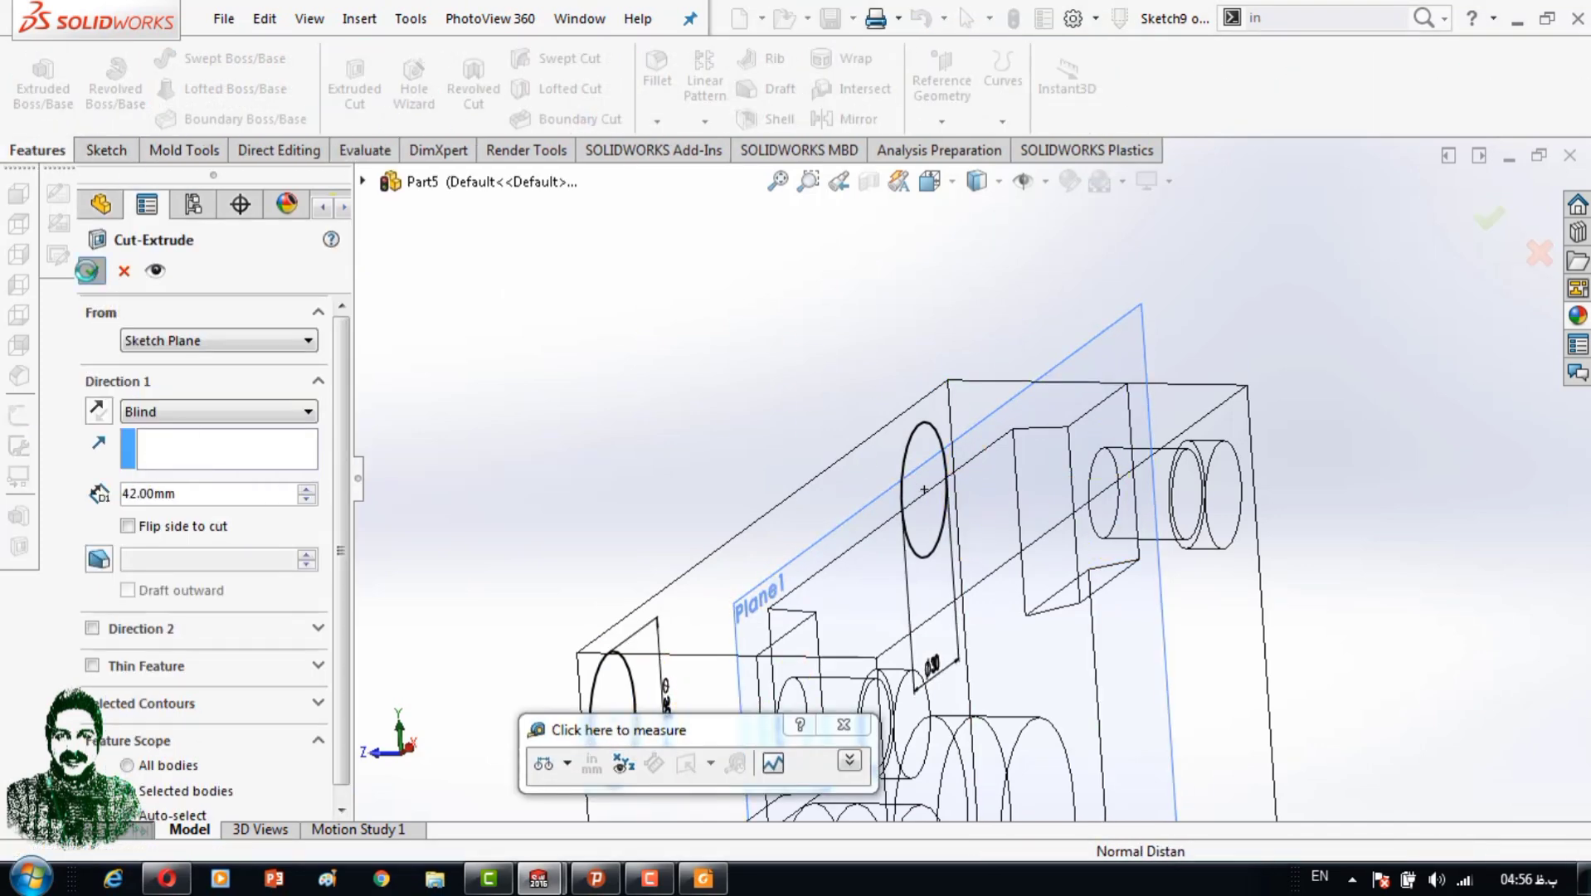
pyautogui.press('Escape')
pyautogui.moveTo(695, 401); pyautogui.dragTo(908, 613, button='middle')
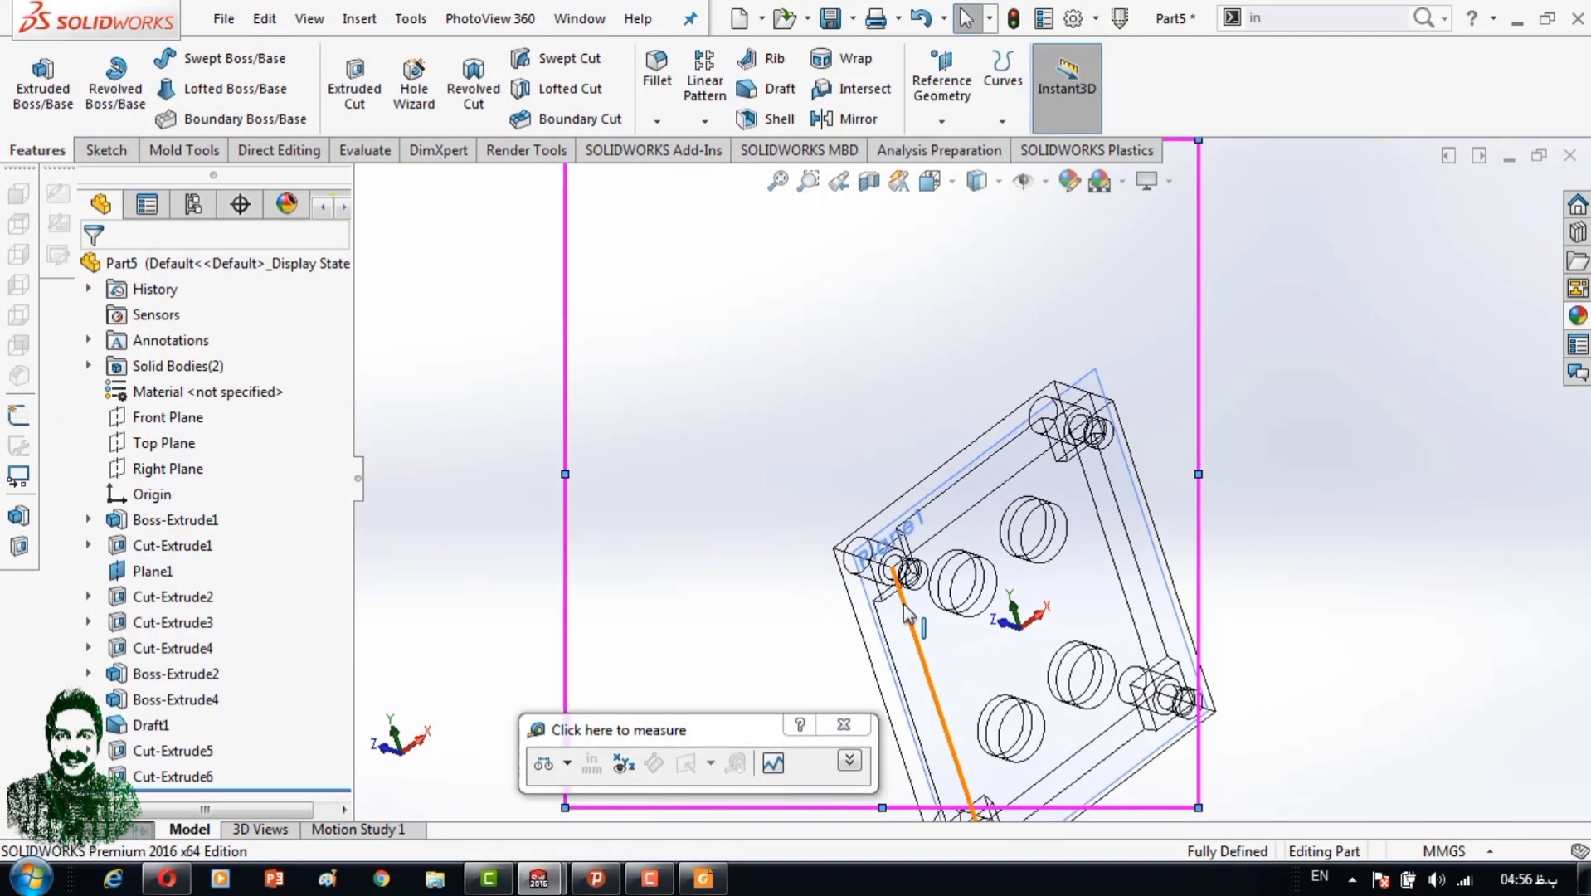
# Open a new sketch on the plate face in shaded display, viewed normal-to.
pyautogui.click(998, 181)
pyautogui.click(979, 212)
pyautogui.click(930, 181)
pyautogui.click(929, 216)
# Draw circles around the four corner holes.
pyautogui.click(199, 58)
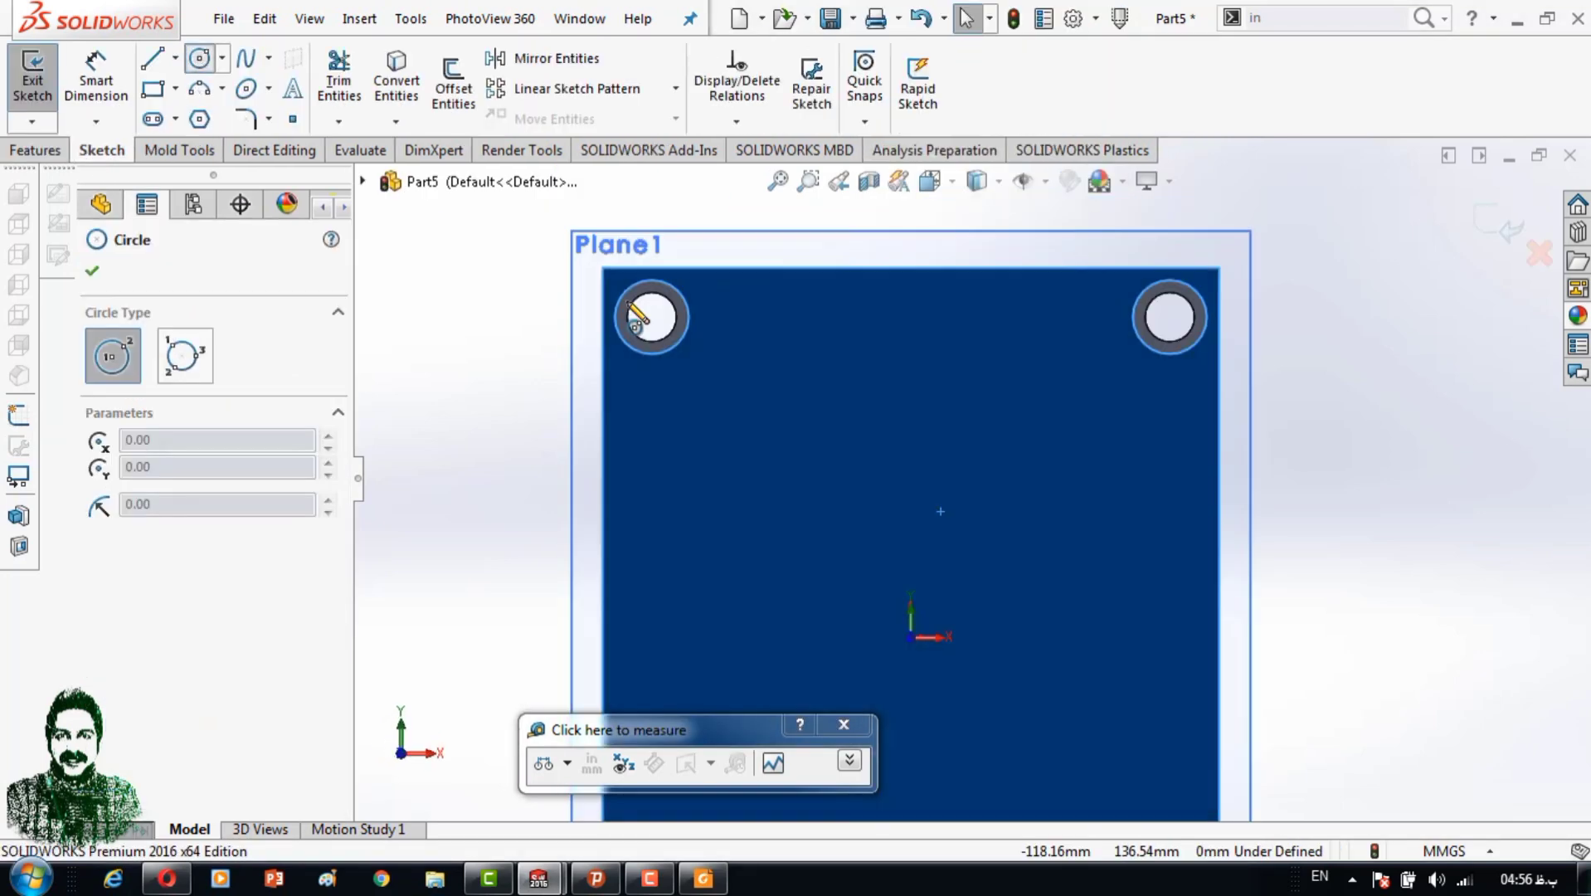
pyautogui.scroll(-3, 637, 316)
pyautogui.moveTo(770, 384); pyautogui.dragTo(746, 355)
pyautogui.scroll(3, 1435, 432)
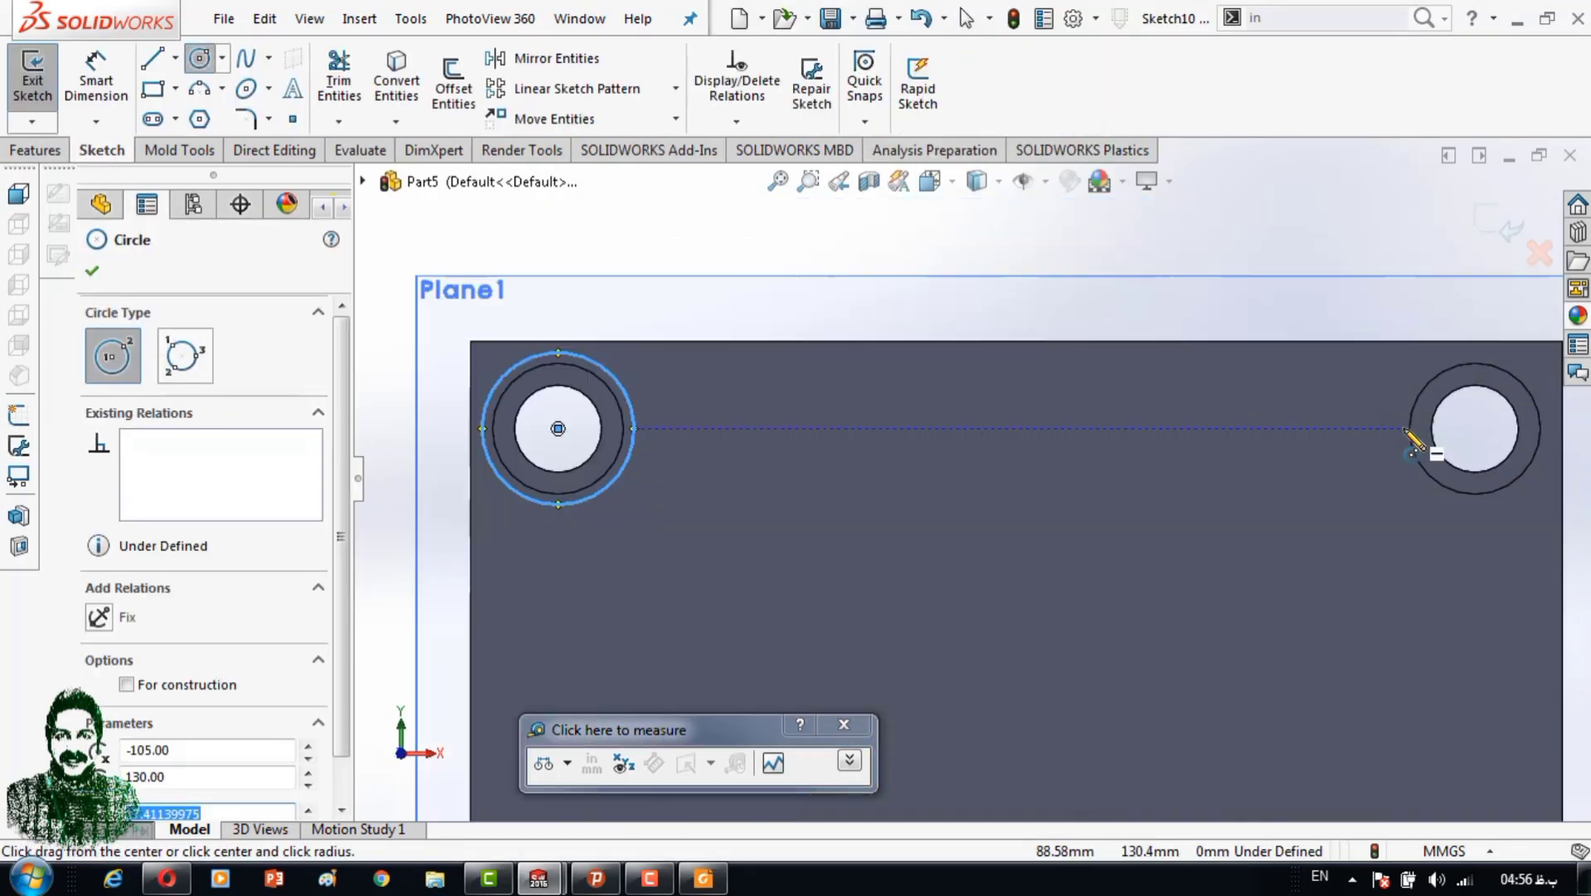
pyautogui.moveTo(1452, 419); pyautogui.dragTo(1484, 390)
pyautogui.scroll(3, 1093, 557)
pyautogui.scroll(-3, 1136, 524)
pyautogui.moveTo(1137, 365); pyautogui.dragTo(1219, 298)
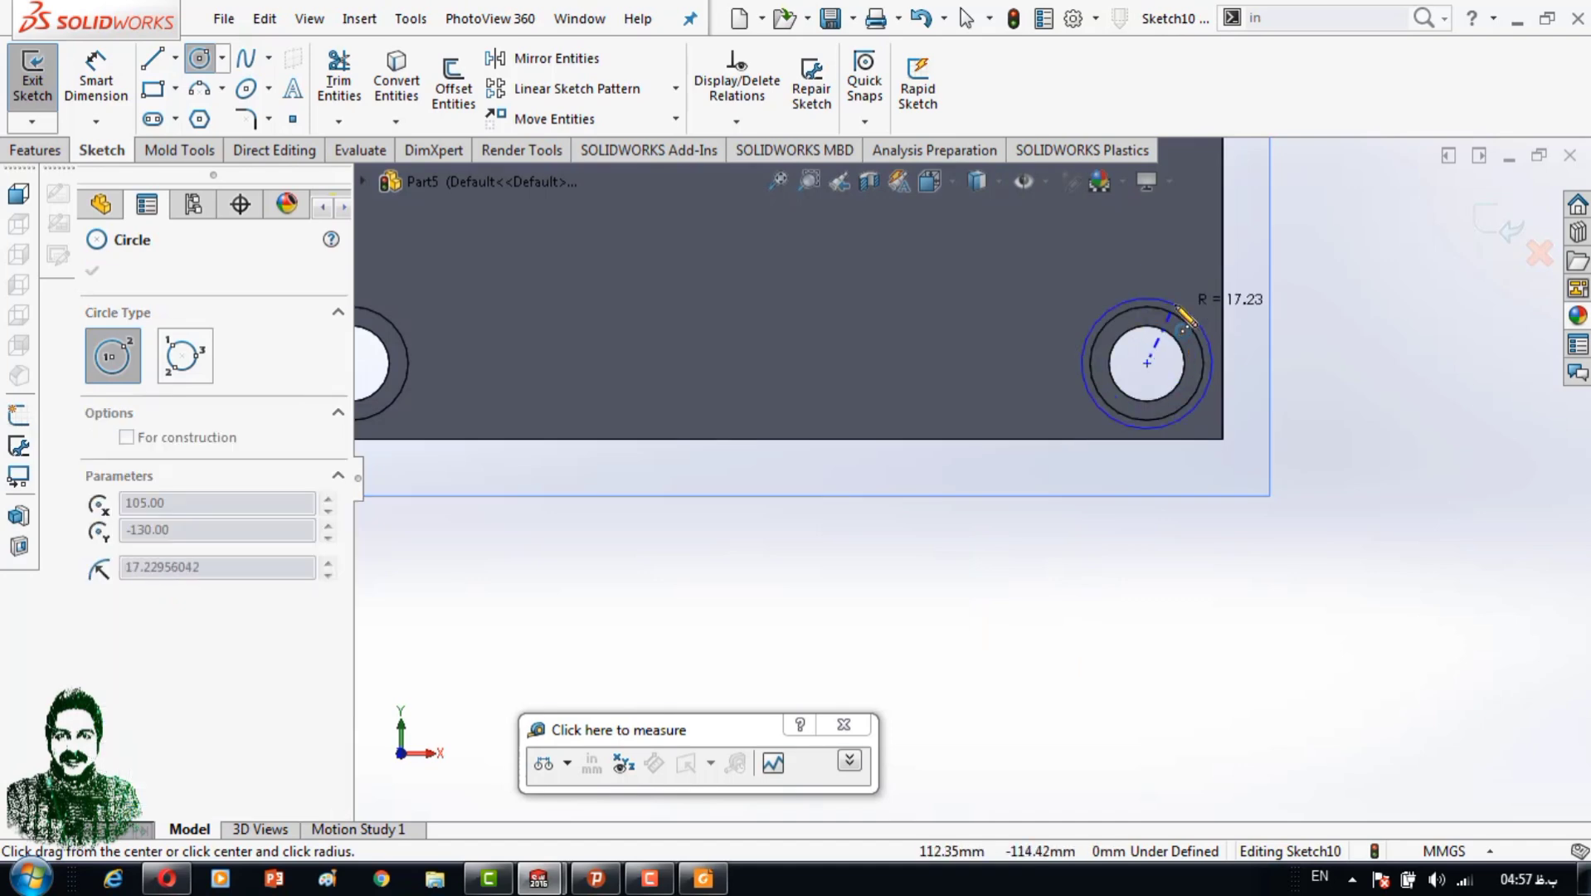
pyautogui.scroll(2, 913, 373)
pyautogui.scroll(-2, 699, 454)
pyautogui.moveTo(679, 452); pyautogui.dragTo(724, 394)
pyautogui.scroll(3, 968, 478)
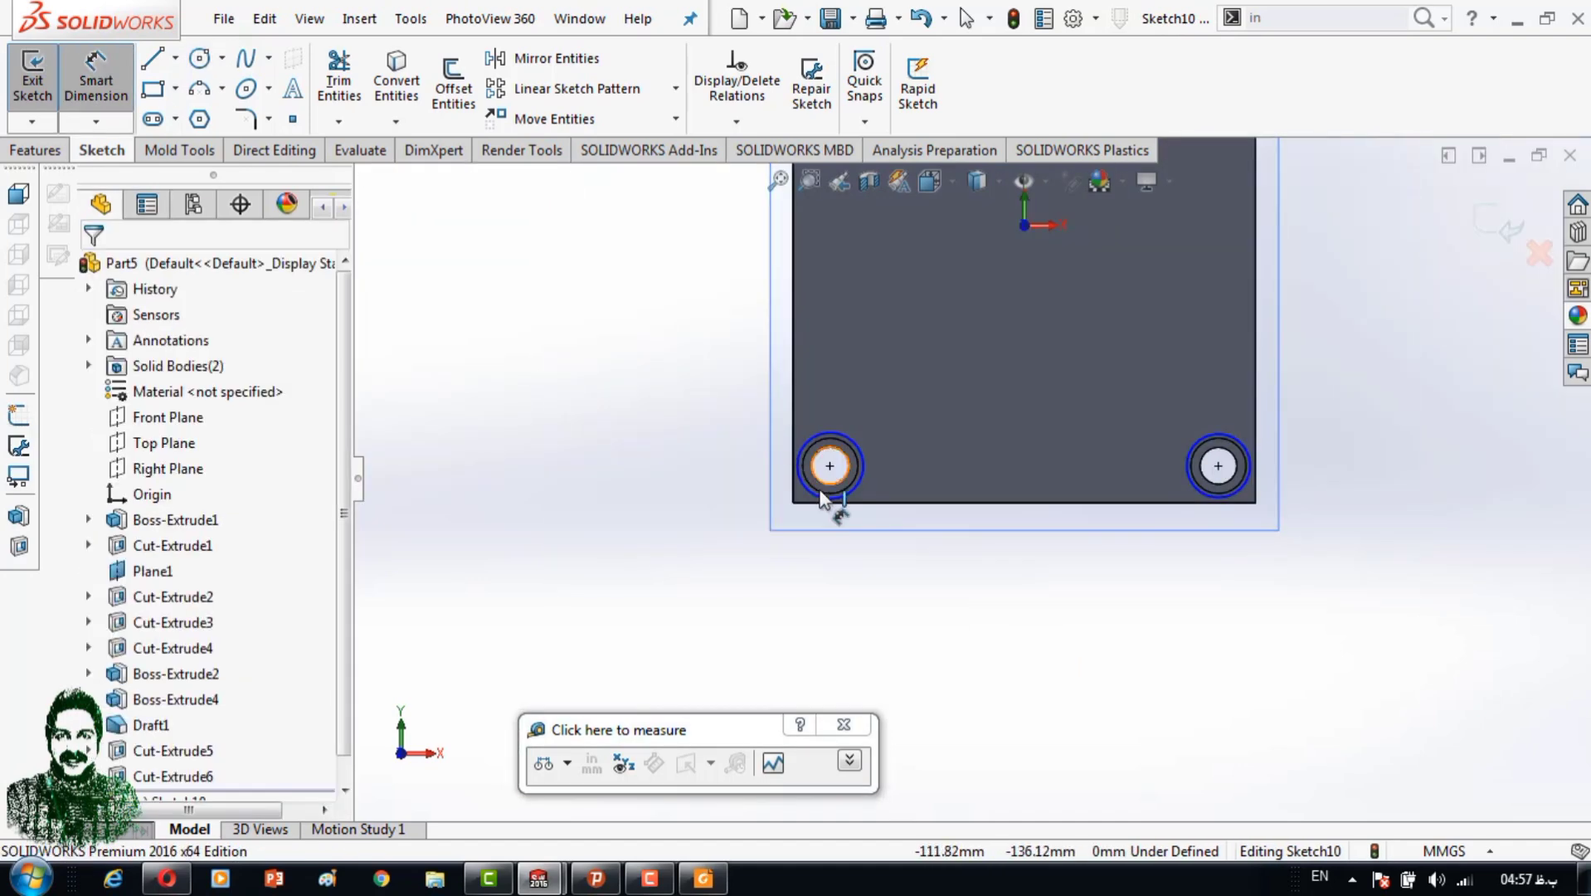
# Dimension the bottom-left and bottom-right circles to Ø34.
pyautogui.click(709, 537)
pyautogui.press('Return')
pyautogui.scroll(-2, 912, 415)
pyautogui.click(1198, 492)
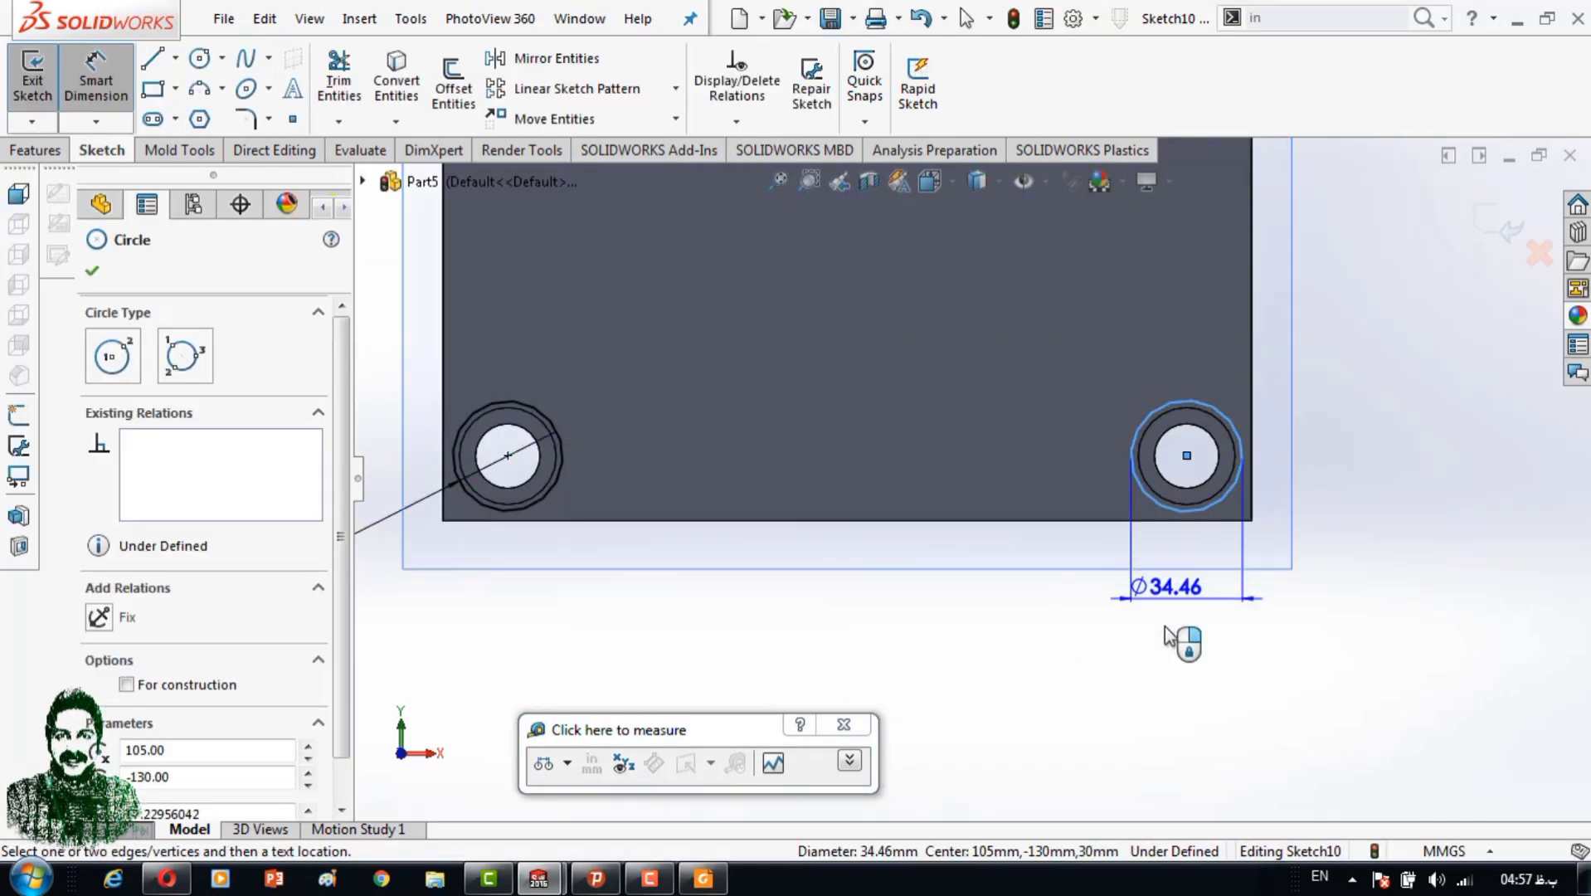
pyautogui.click(1172, 638)
pyautogui.write('34')
pyautogui.press('Return')
# Dimension the top-right and top-left circles to Ø34.
pyautogui.scroll(4, 1204, 292)
pyautogui.click(1022, 236)
pyautogui.click(987, 349)
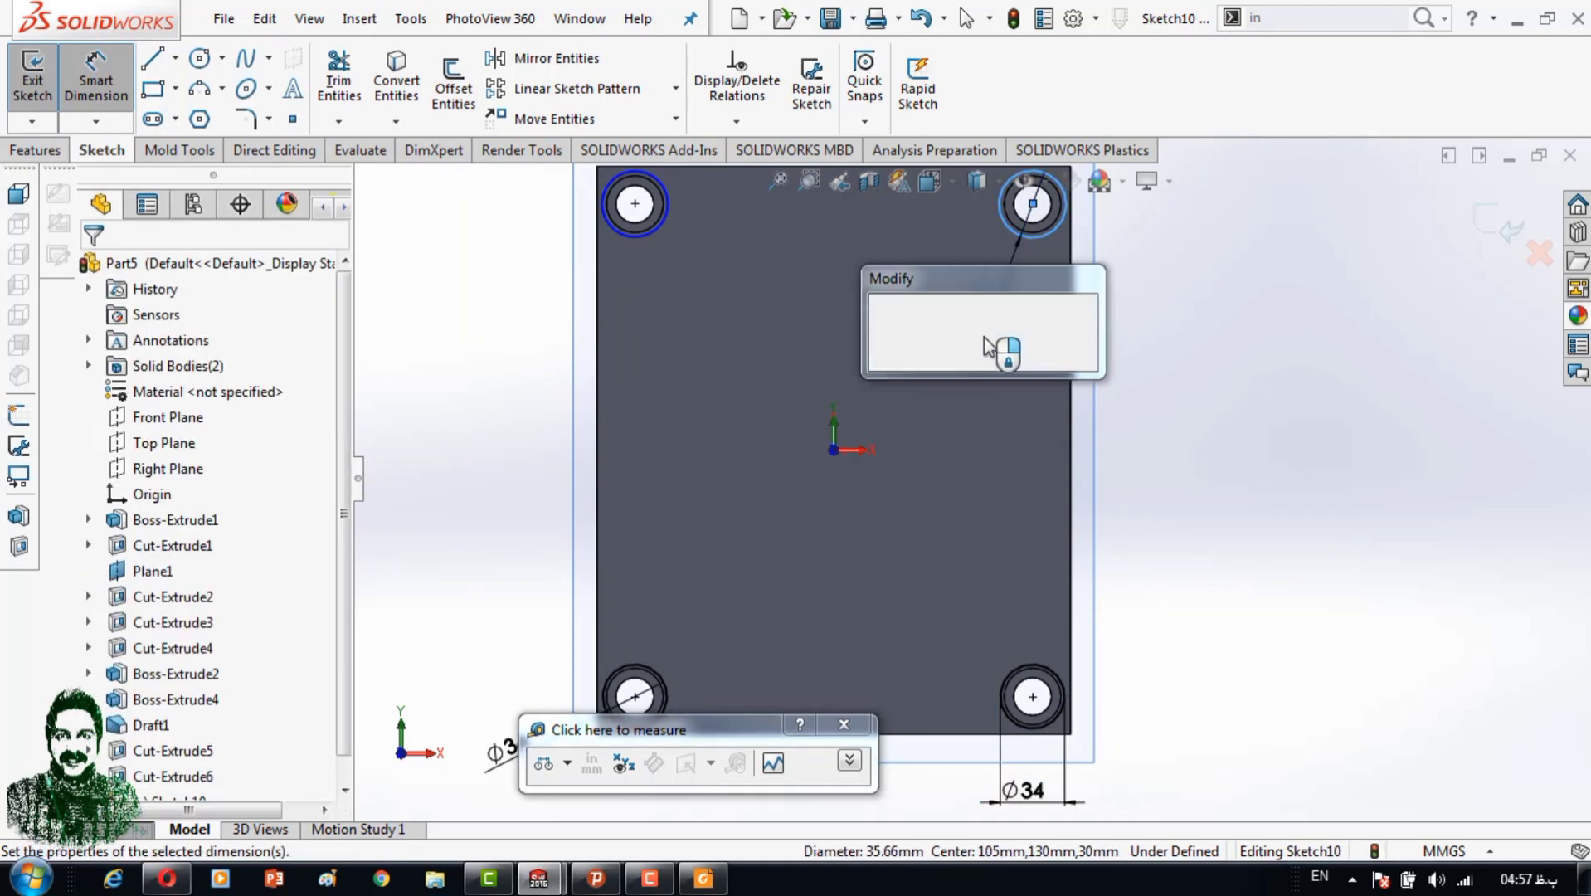
pyautogui.write('34')
pyautogui.press('Return')
pyautogui.click(665, 207)
pyautogui.click(713, 307)
pyautogui.write('34')
pyautogui.press('Return')
# Extrude-cut the Ø34 circles as the counterbore feature Cut-Extrude7.
pyautogui.click(35, 149)
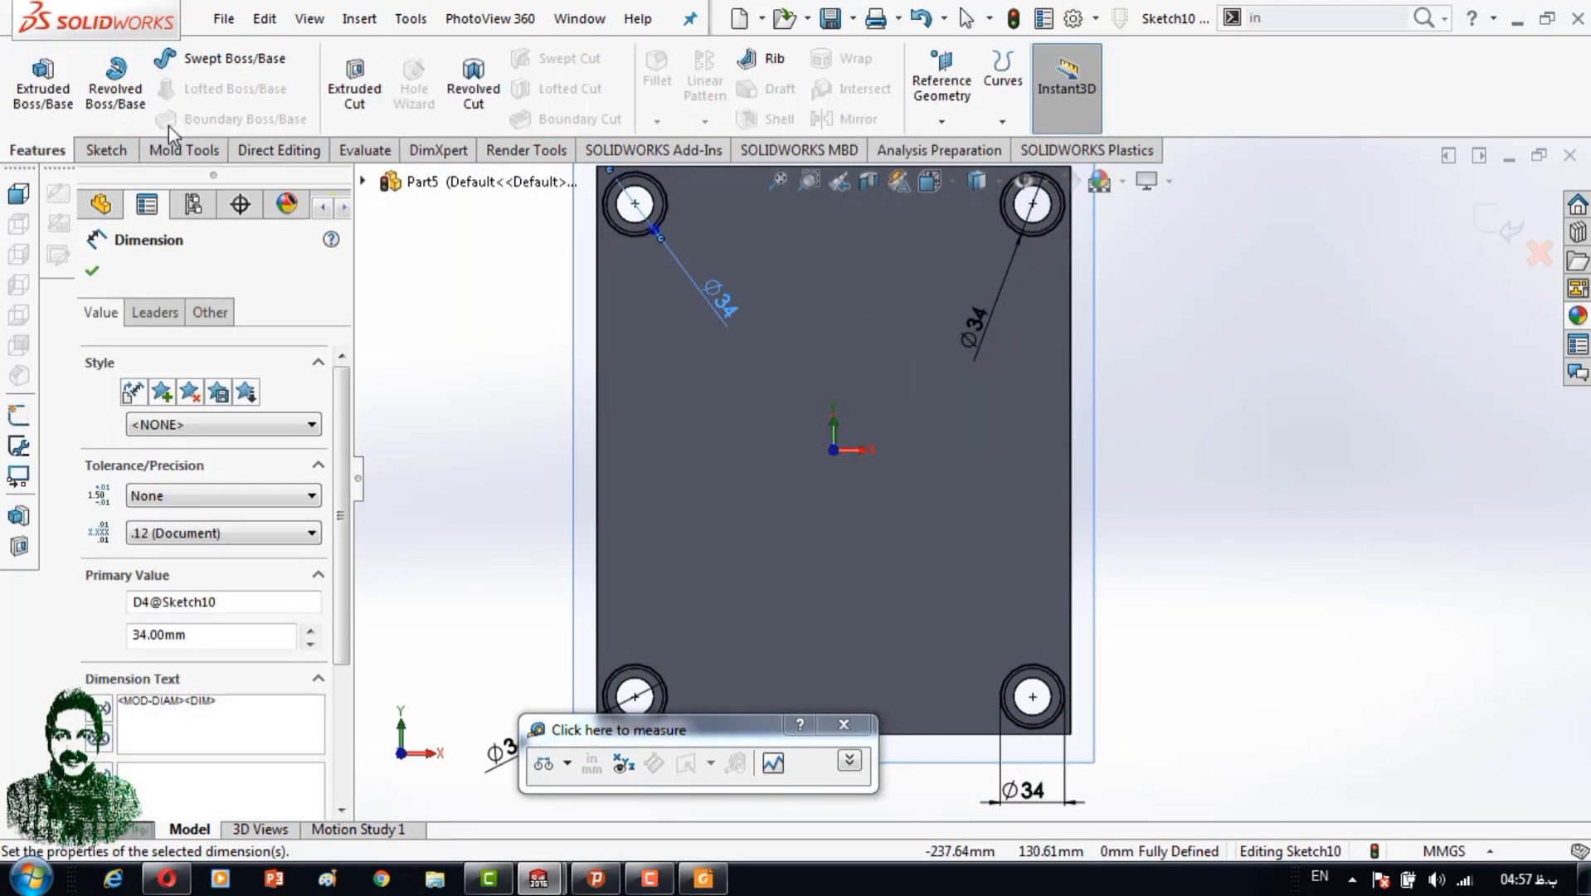
pyautogui.click(354, 83)
pyautogui.click(92, 271)
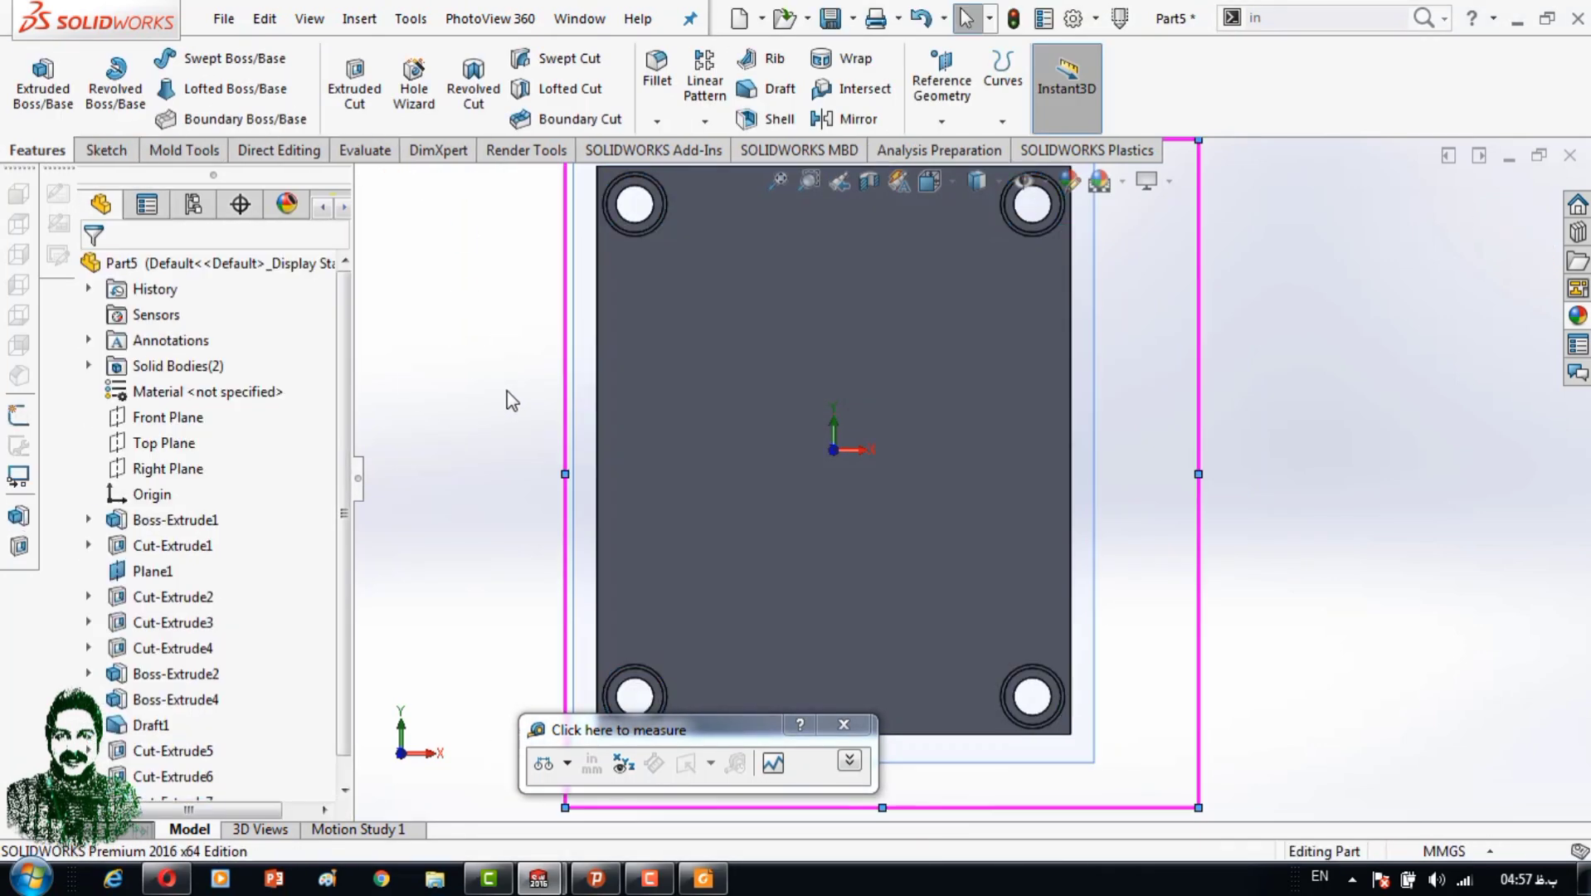
# Review Cut-Extrude7, confirming the Ø34 counterbores are cut 6.5 mm deep.
pyautogui.rightClick(178, 775)
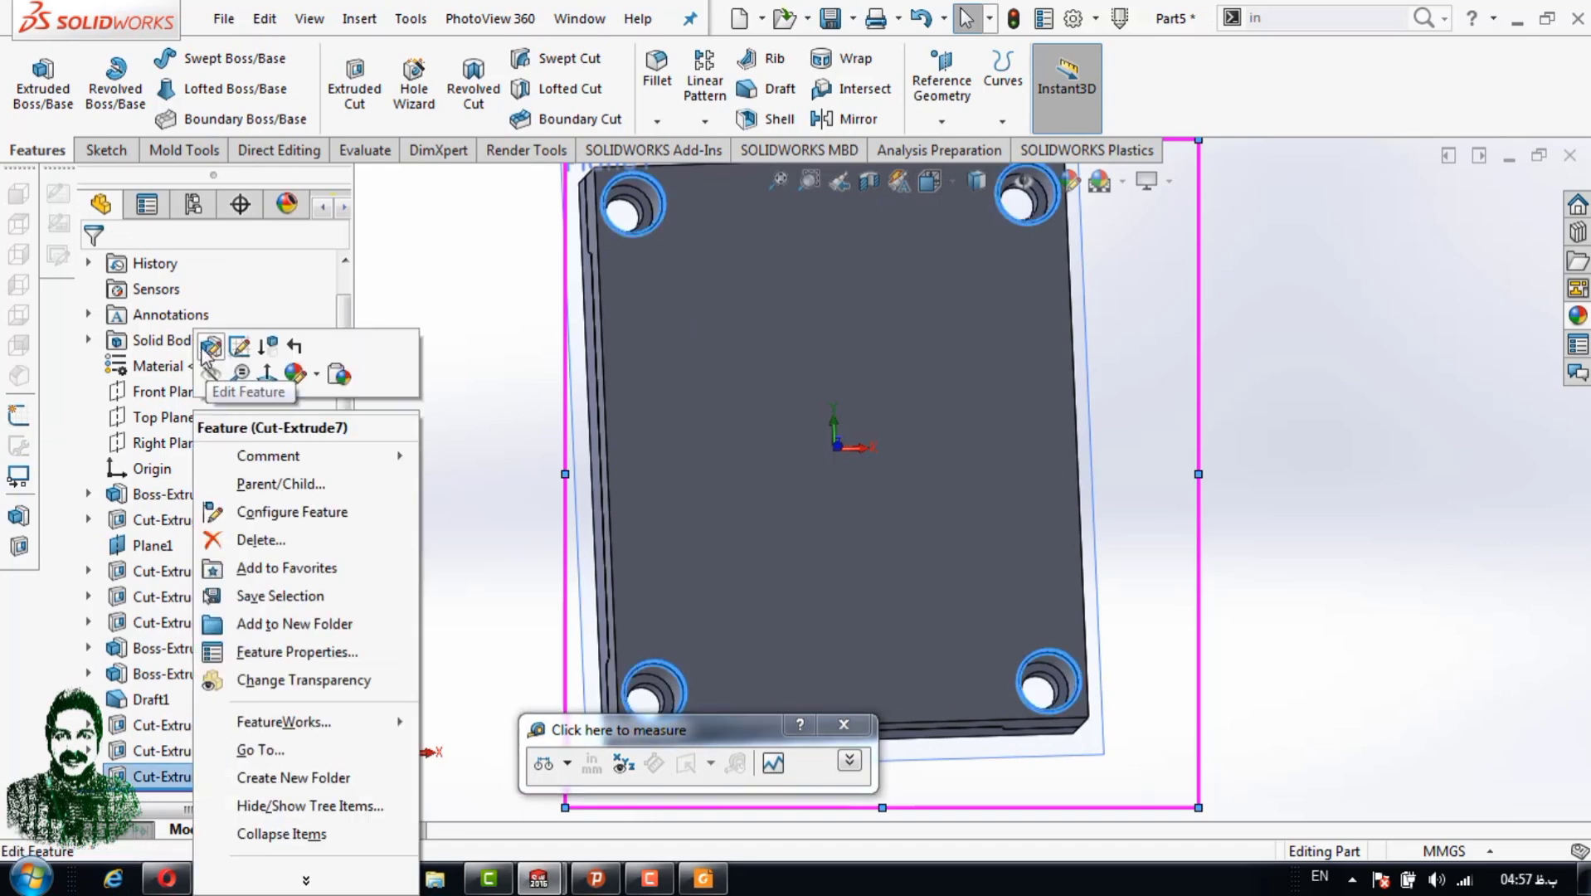
pyautogui.click(205, 348)
pyautogui.click(143, 494)
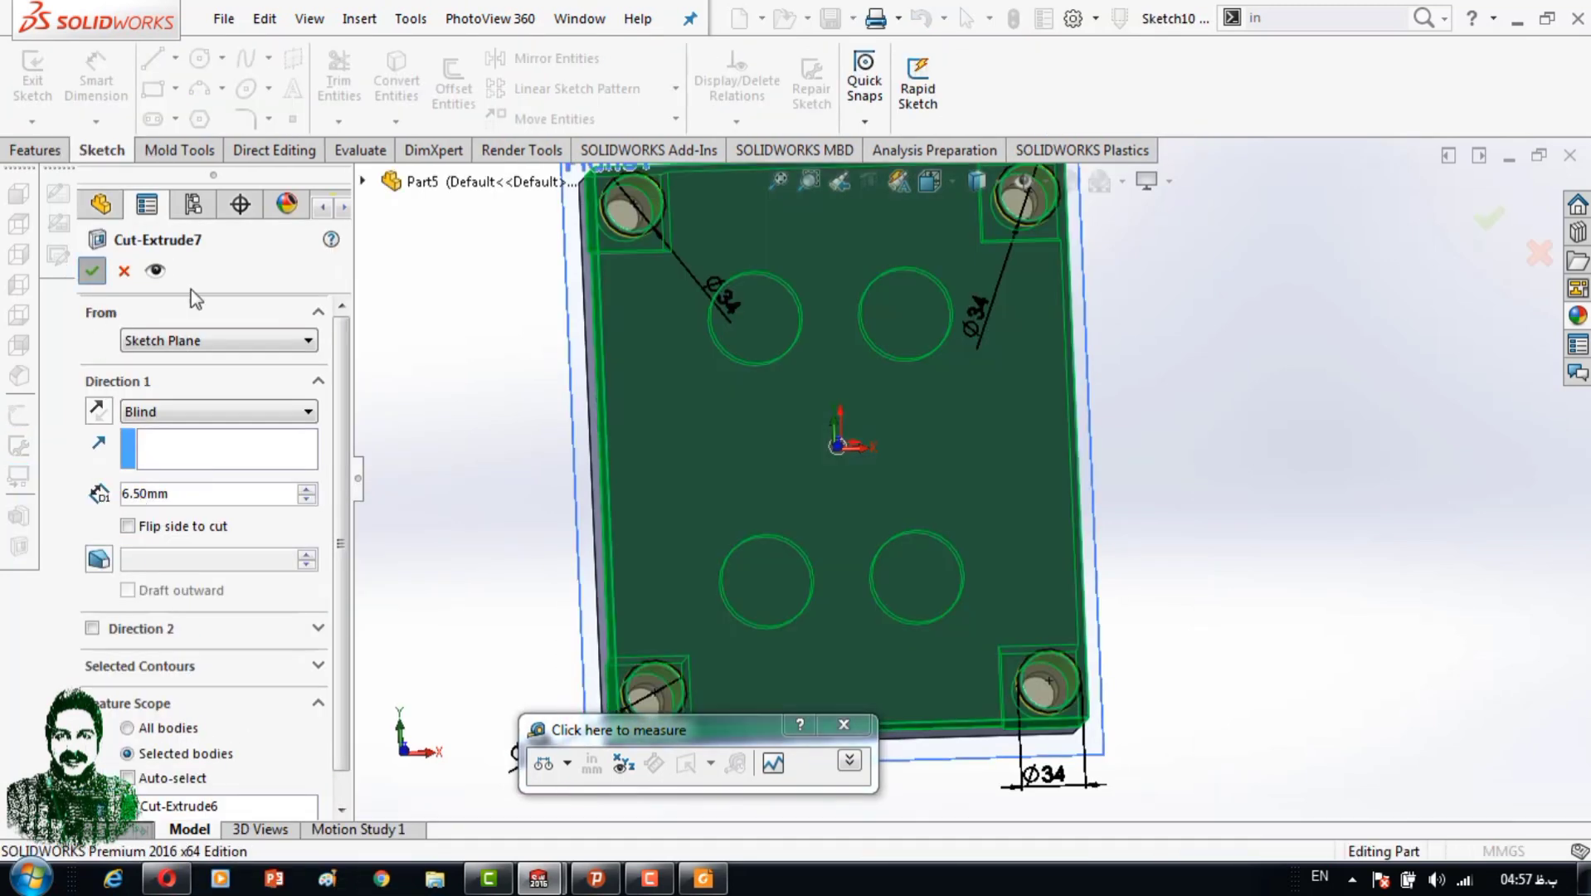
pyautogui.click(92, 270)
# Orbit to the plate's top face and start a new sketch on it.
pyautogui.moveTo(539, 444); pyautogui.dragTo(830, 465, button='middle')
pyautogui.rightClick(938, 489)
pyautogui.press('Escape')
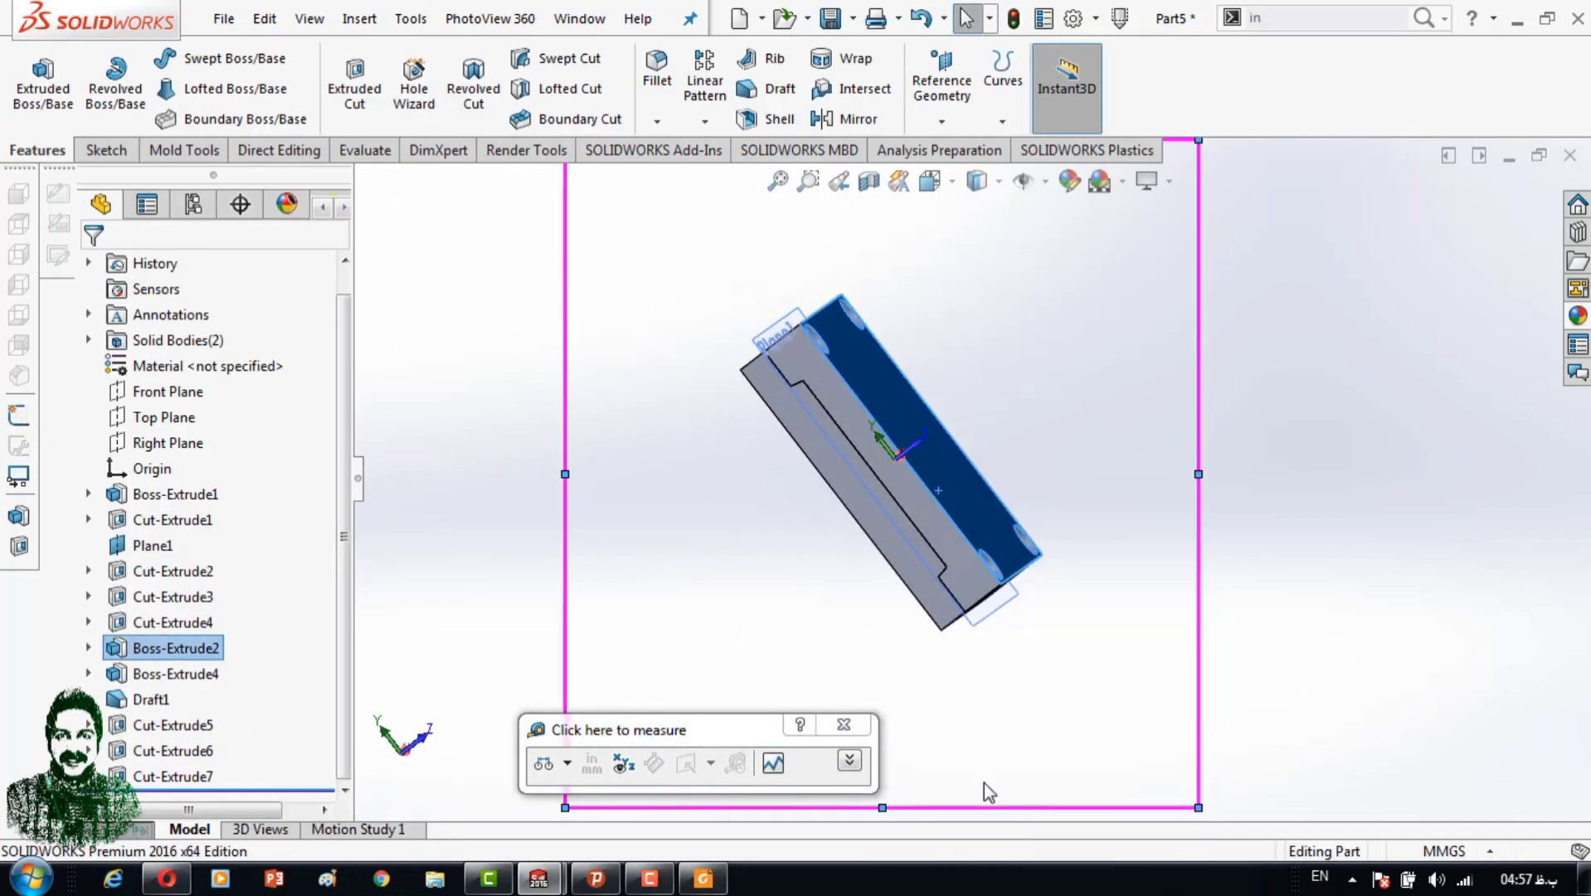
pyautogui.moveTo(987, 791); pyautogui.dragTo(950, 399, button='middle')
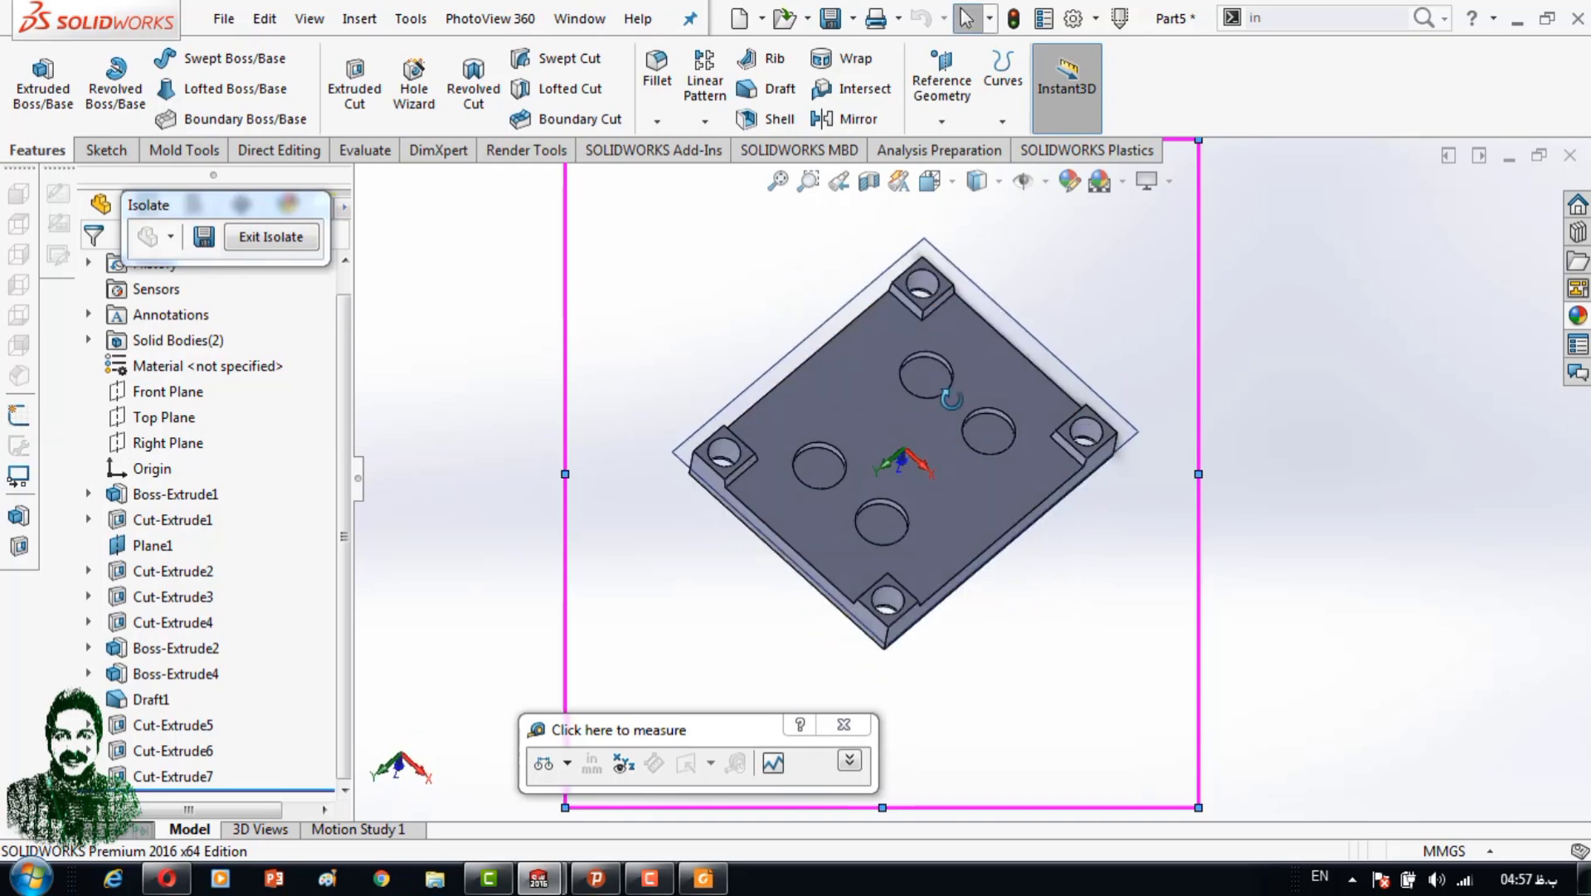
pyautogui.moveTo(950, 399); pyautogui.dragTo(1048, 693, button='middle')
pyautogui.click(926, 402)
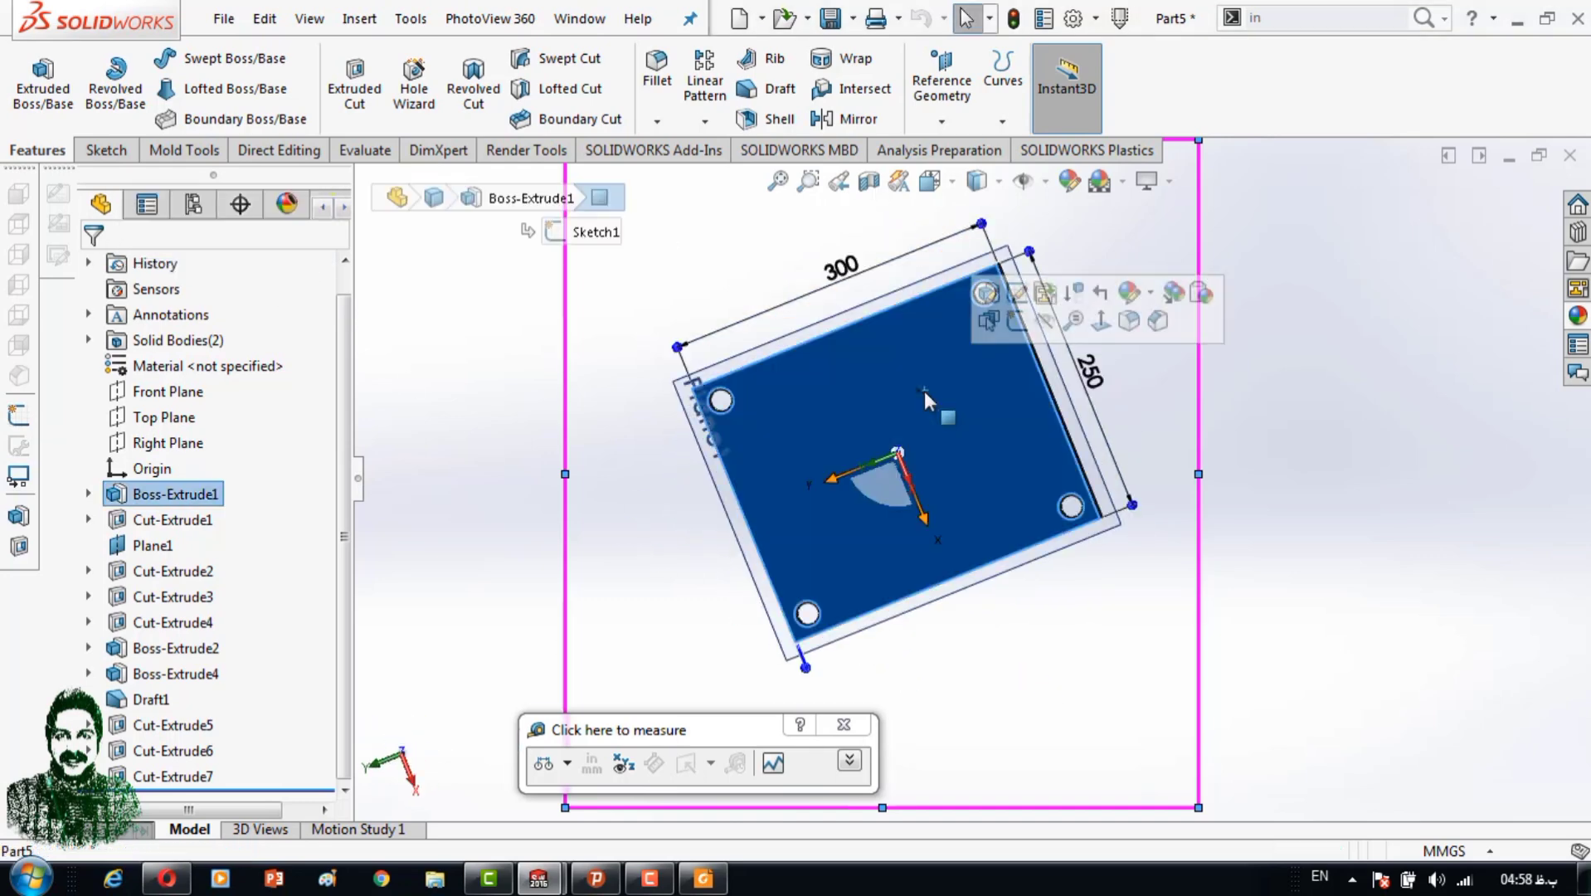
pyautogui.press('s')
pyautogui.click(880, 46)
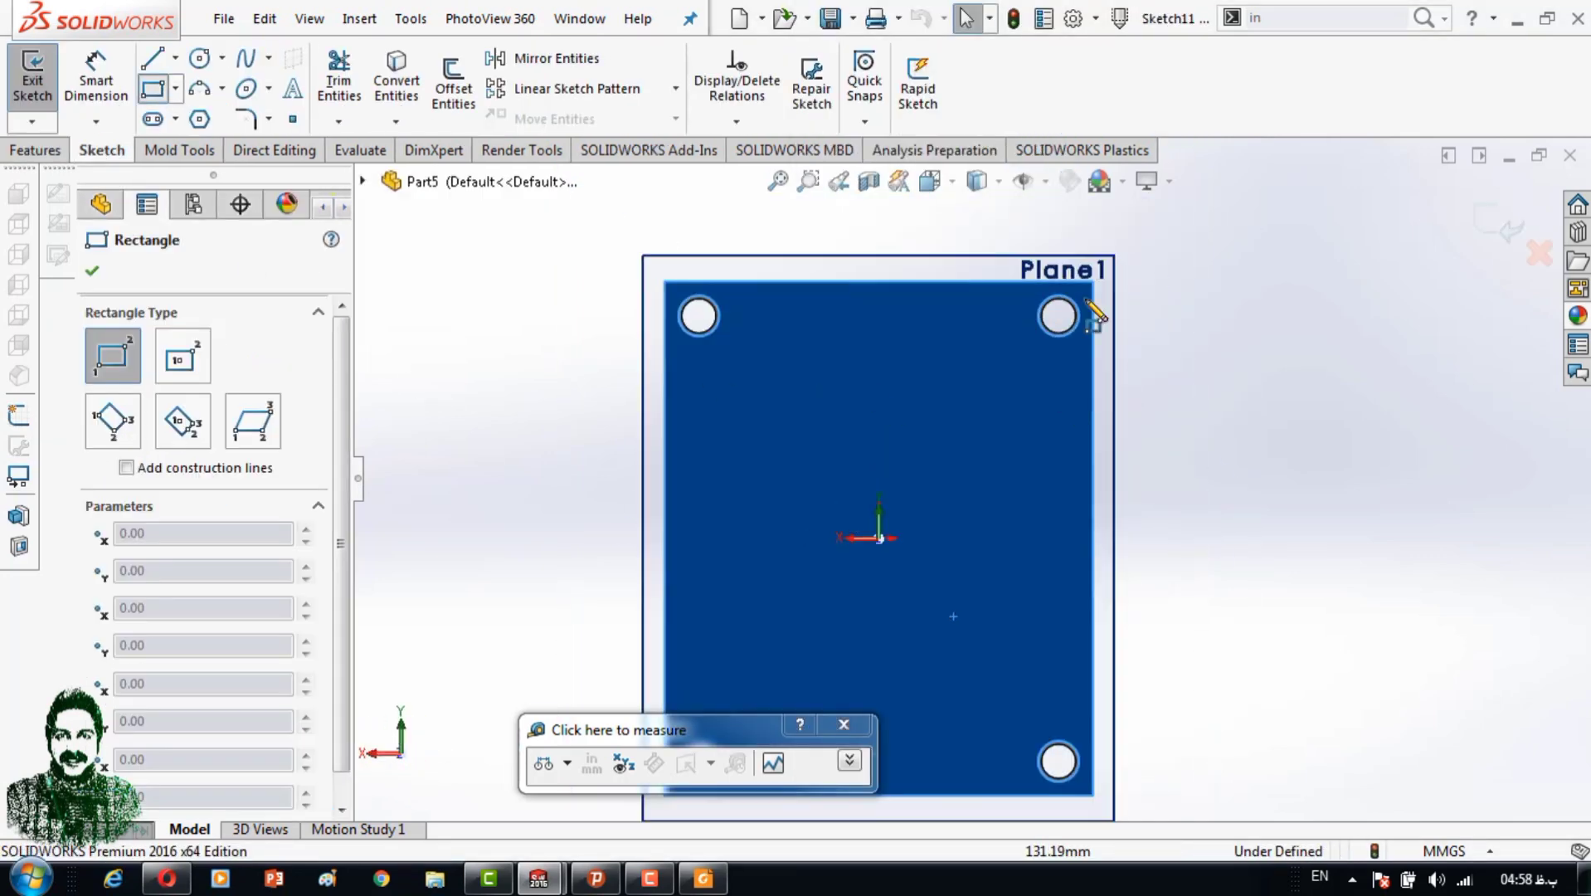
# Draw two rectangular strips along the top and bottom edges of the plate.
pyautogui.click(1092, 282)
pyautogui.scroll(-2, 1103, 297)
pyautogui.click(477, 342)
pyautogui.scroll(3, 810, 622)
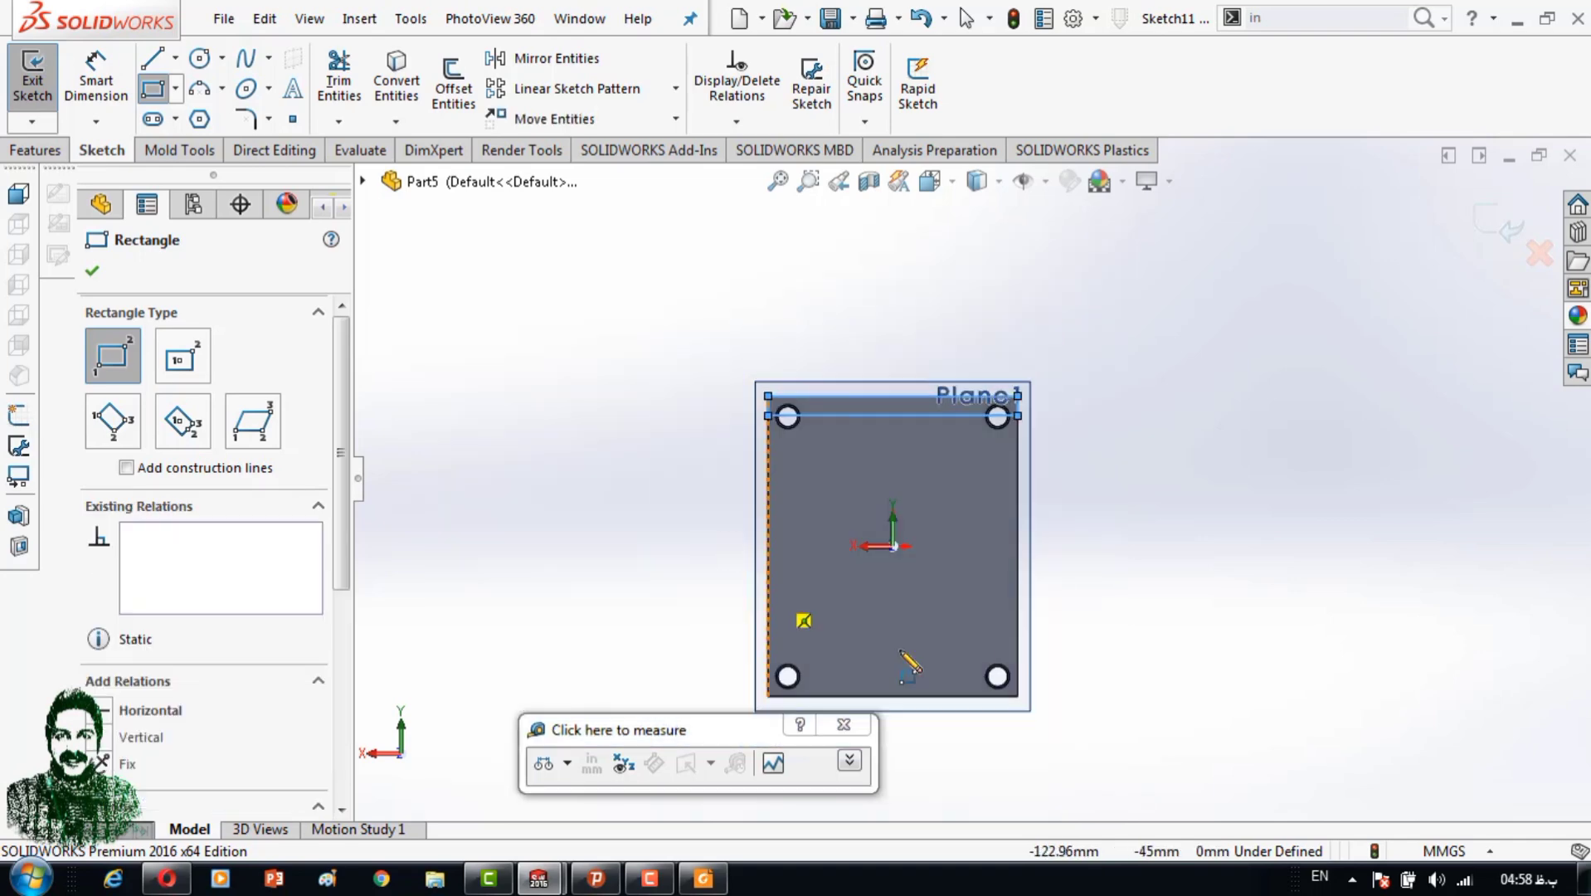
pyautogui.scroll(-3, 1030, 691)
pyautogui.click(1029, 673)
pyautogui.click(502, 622)
# Dimension the strips to 30 mm wide.
pyautogui.click(97, 74)
pyautogui.scroll(3, 750, 651)
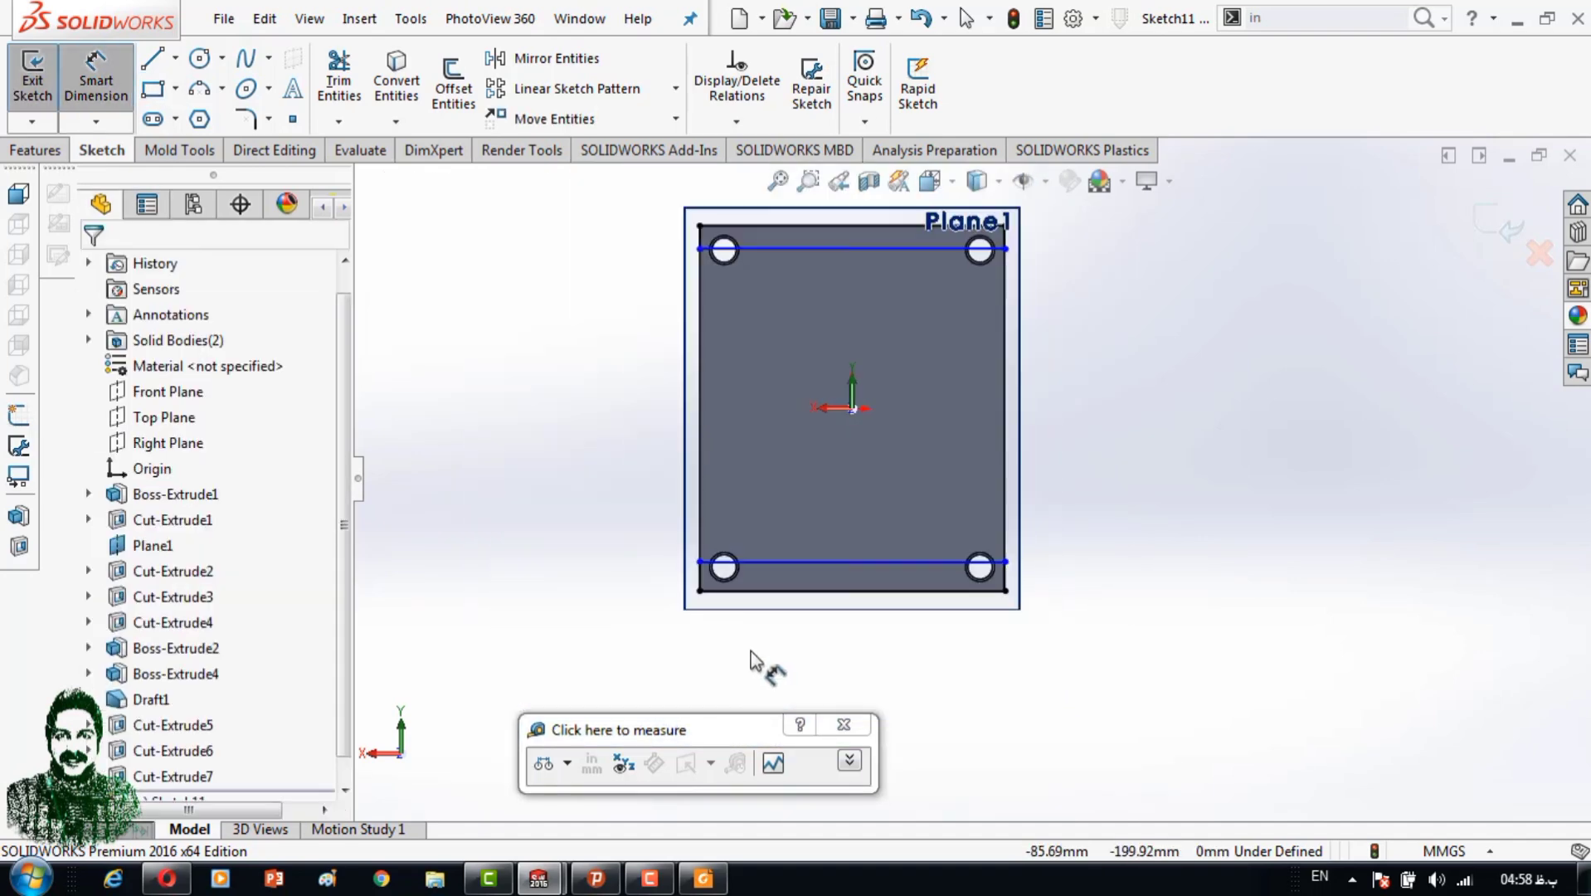
pyautogui.scroll(-3, 928, 472)
pyautogui.click(928, 469)
pyautogui.click(647, 505)
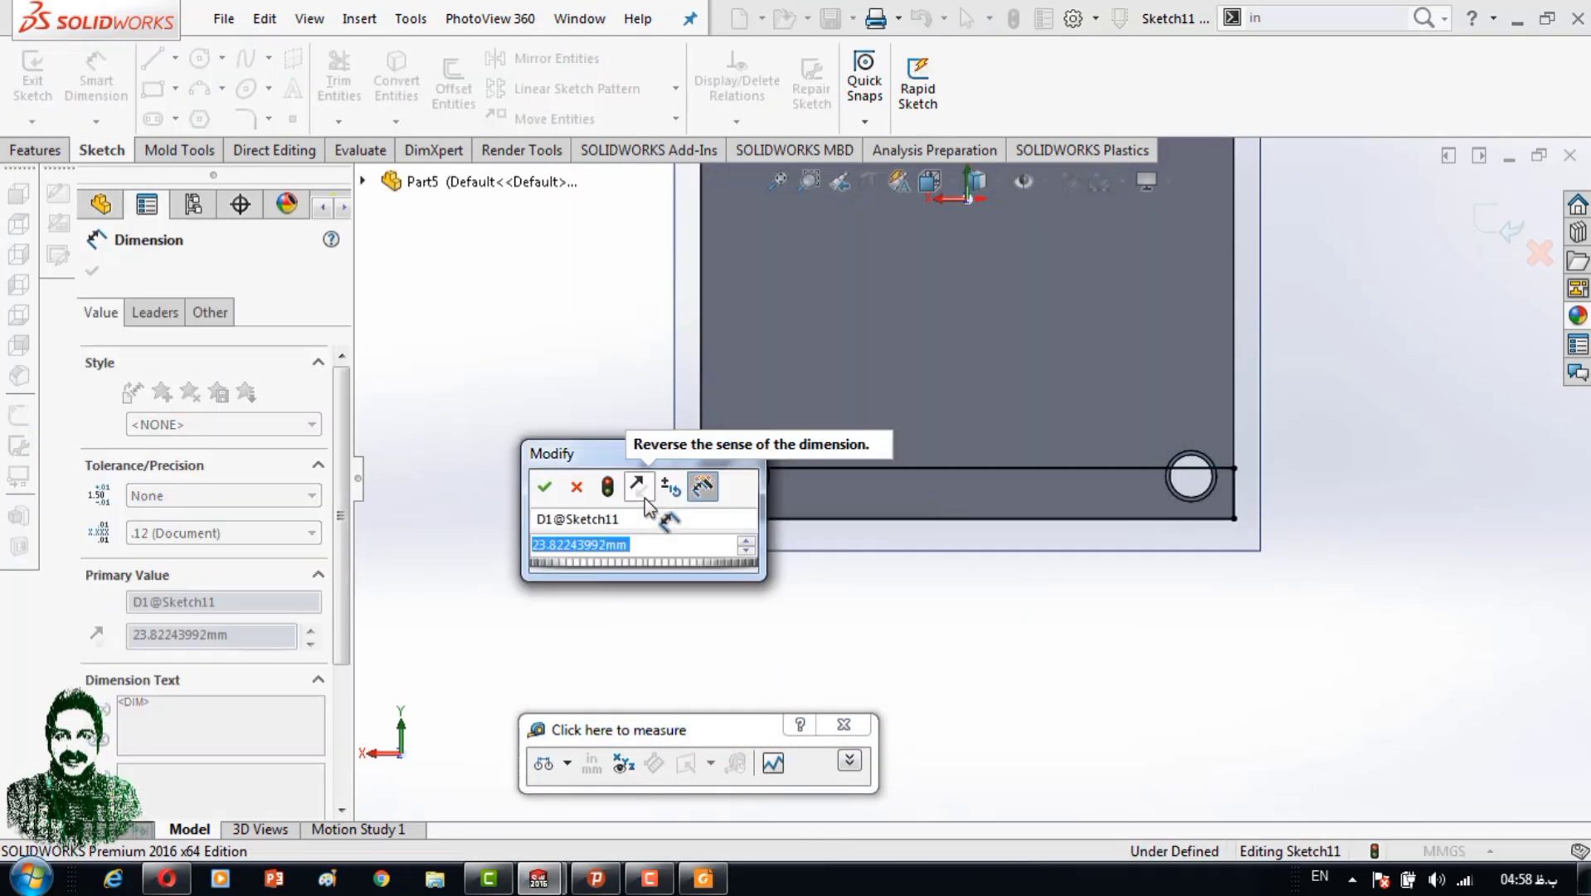
pyautogui.write('3')
pyautogui.press('Return')
pyautogui.scroll(3, 785, 427)
pyautogui.scroll(-3, 853, 416)
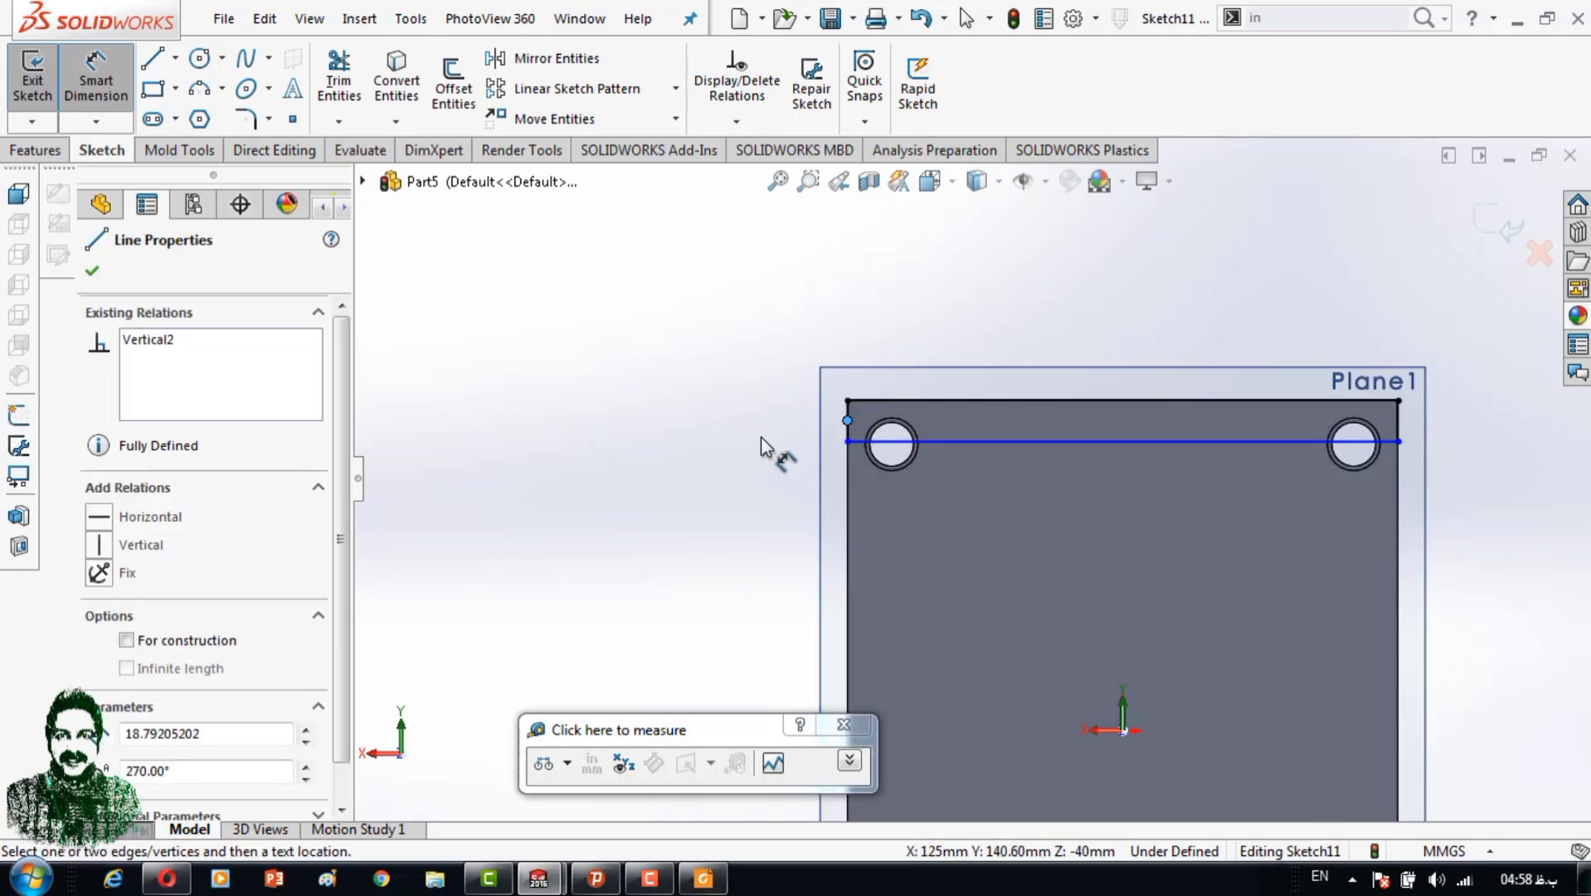
pyautogui.click(853, 402)
pyautogui.click(742, 429)
pyautogui.write('30')
pyautogui.press('Return')
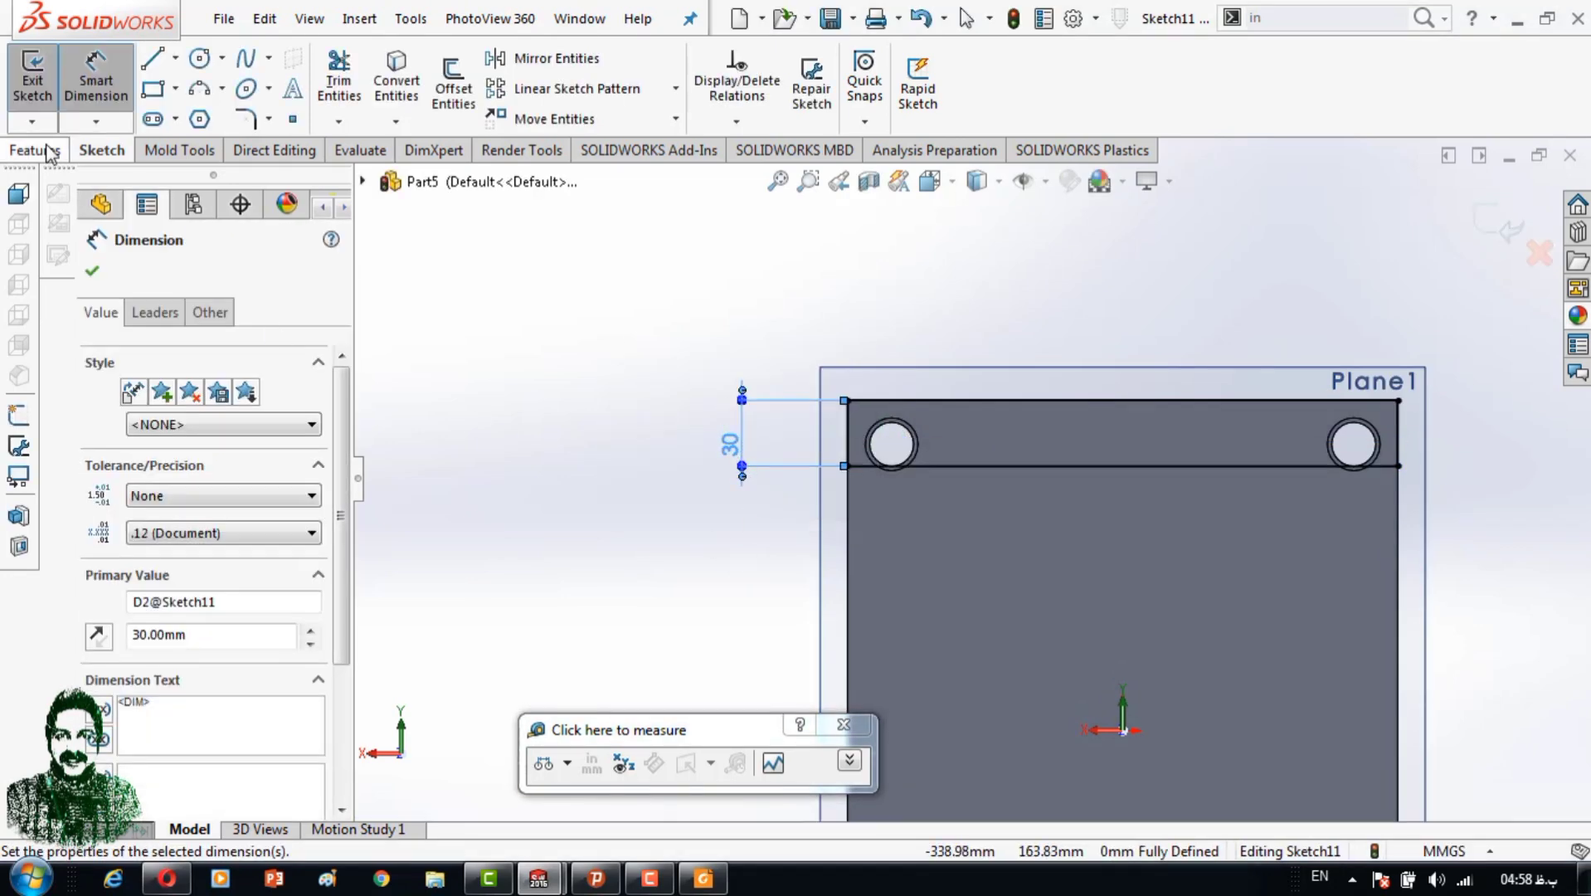
# Extrude the two strips 70 mm blind into raised rails.
pyautogui.click(34, 150)
pyautogui.click(49, 100)
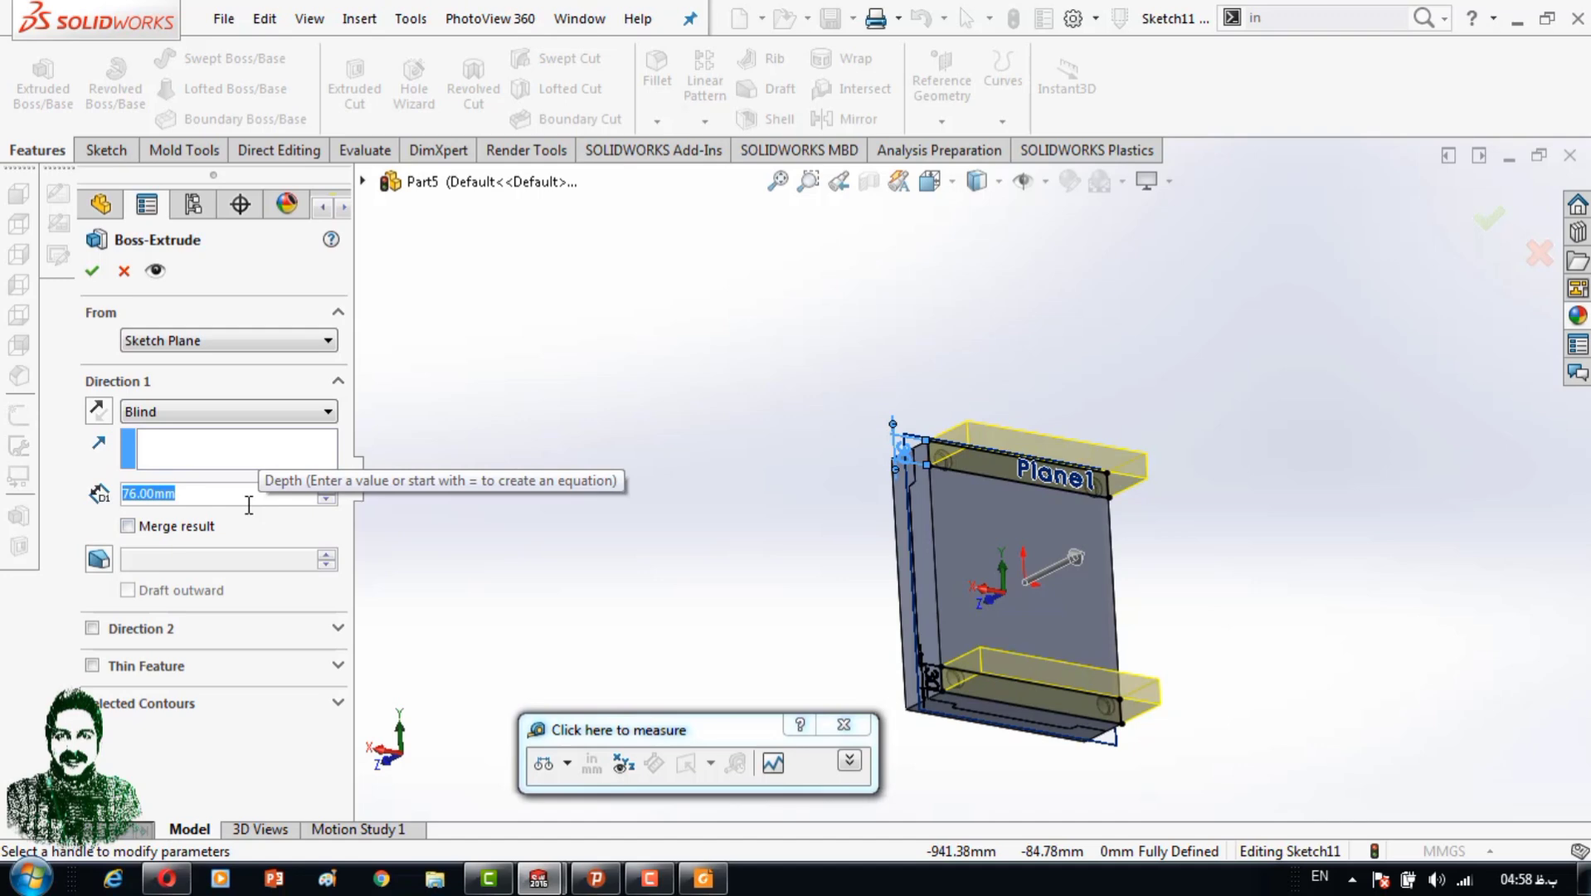
pyautogui.moveTo(549, 429); pyautogui.dragTo(625, 613, button='middle')
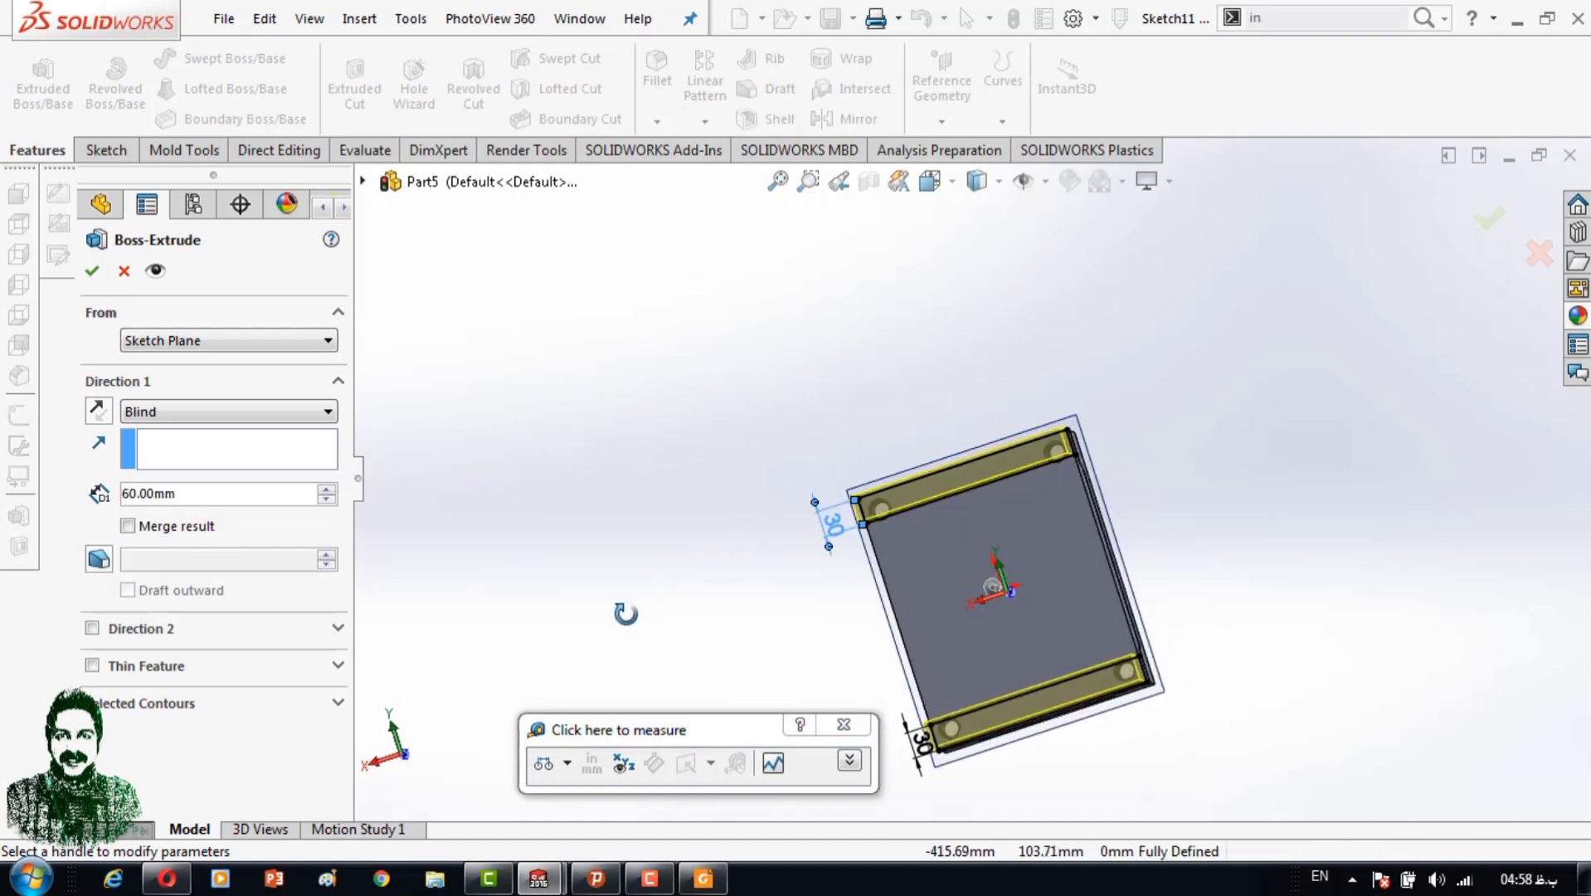
pyautogui.moveTo(730, 477)
pyautogui.mouseDown(button='middle')
pyautogui.moveTo(706, 448)
pyautogui.moveTo(952, 408)
pyautogui.moveTo(1060, 564)
pyautogui.moveTo(1004, 419)
pyautogui.moveTo(704, 490)
pyautogui.moveTo(838, 487)
pyautogui.moveTo(687, 547)
pyautogui.mouseUp(button='middle')
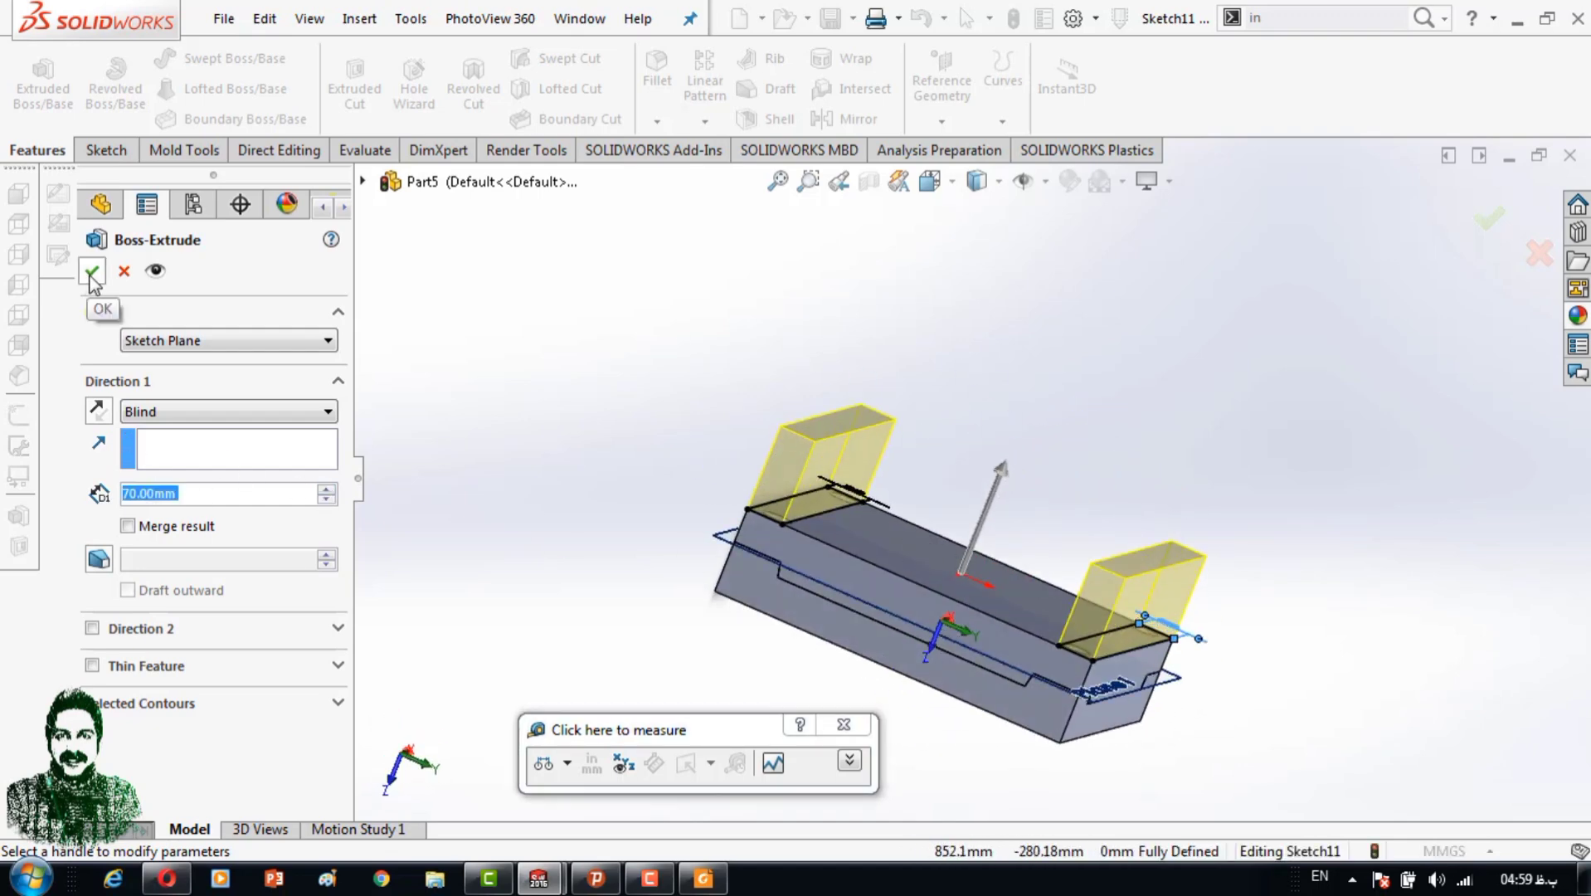
pyautogui.press('Return')
pyautogui.moveTo(830, 498); pyautogui.dragTo(915, 502, button='middle')
# Start a sketch on the rail face, viewed normal to it.
pyautogui.scroll(-3, 915, 502)
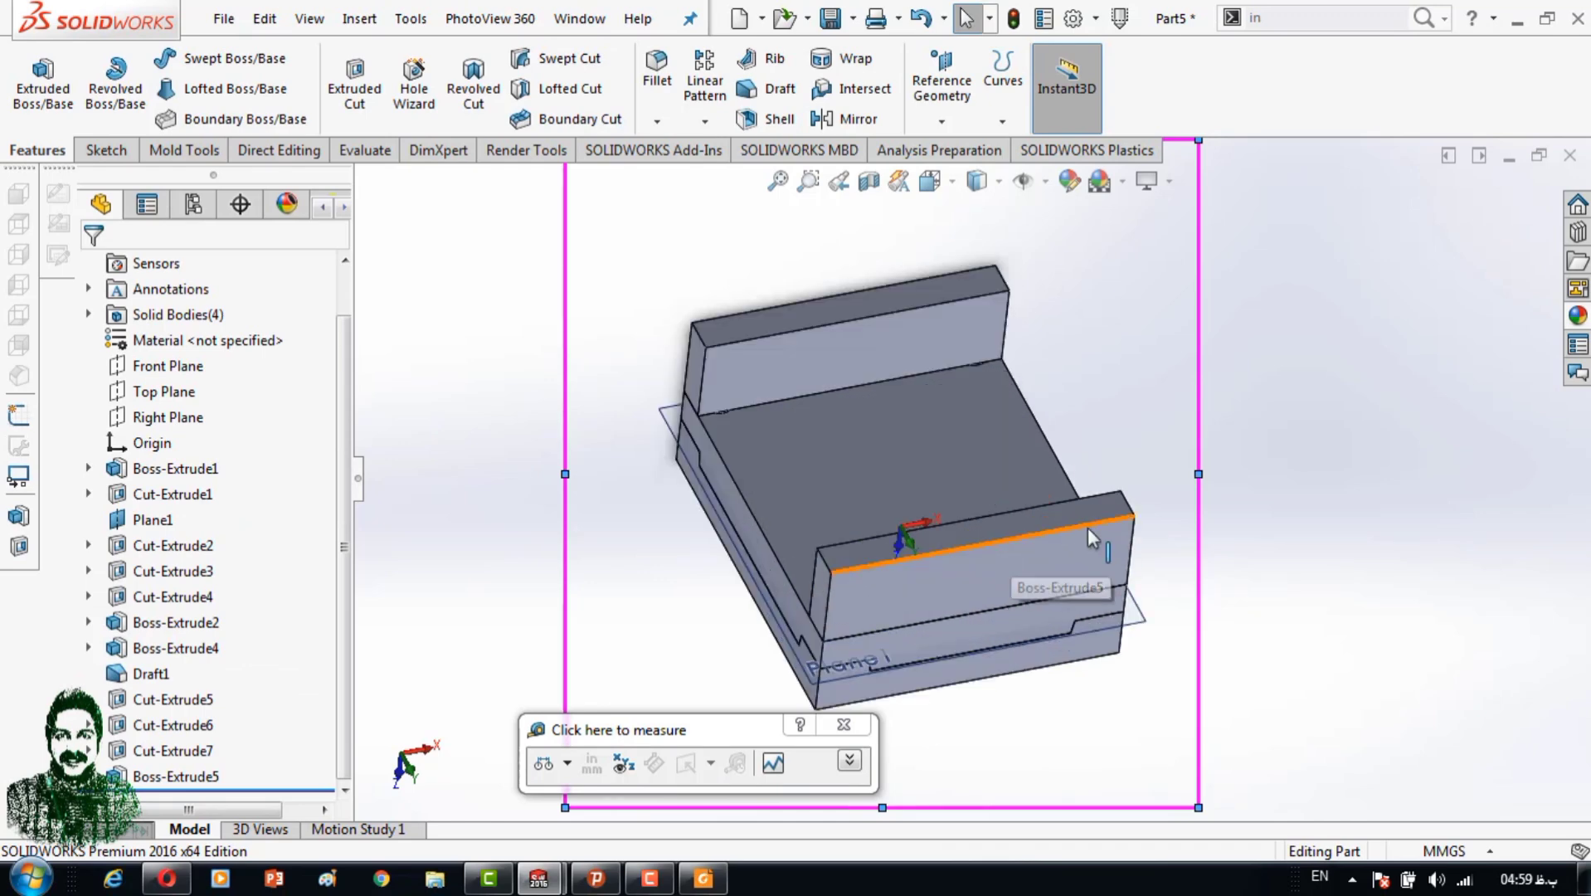
pyautogui.click(1054, 521)
pyautogui.click(930, 181)
pyautogui.click(1158, 100)
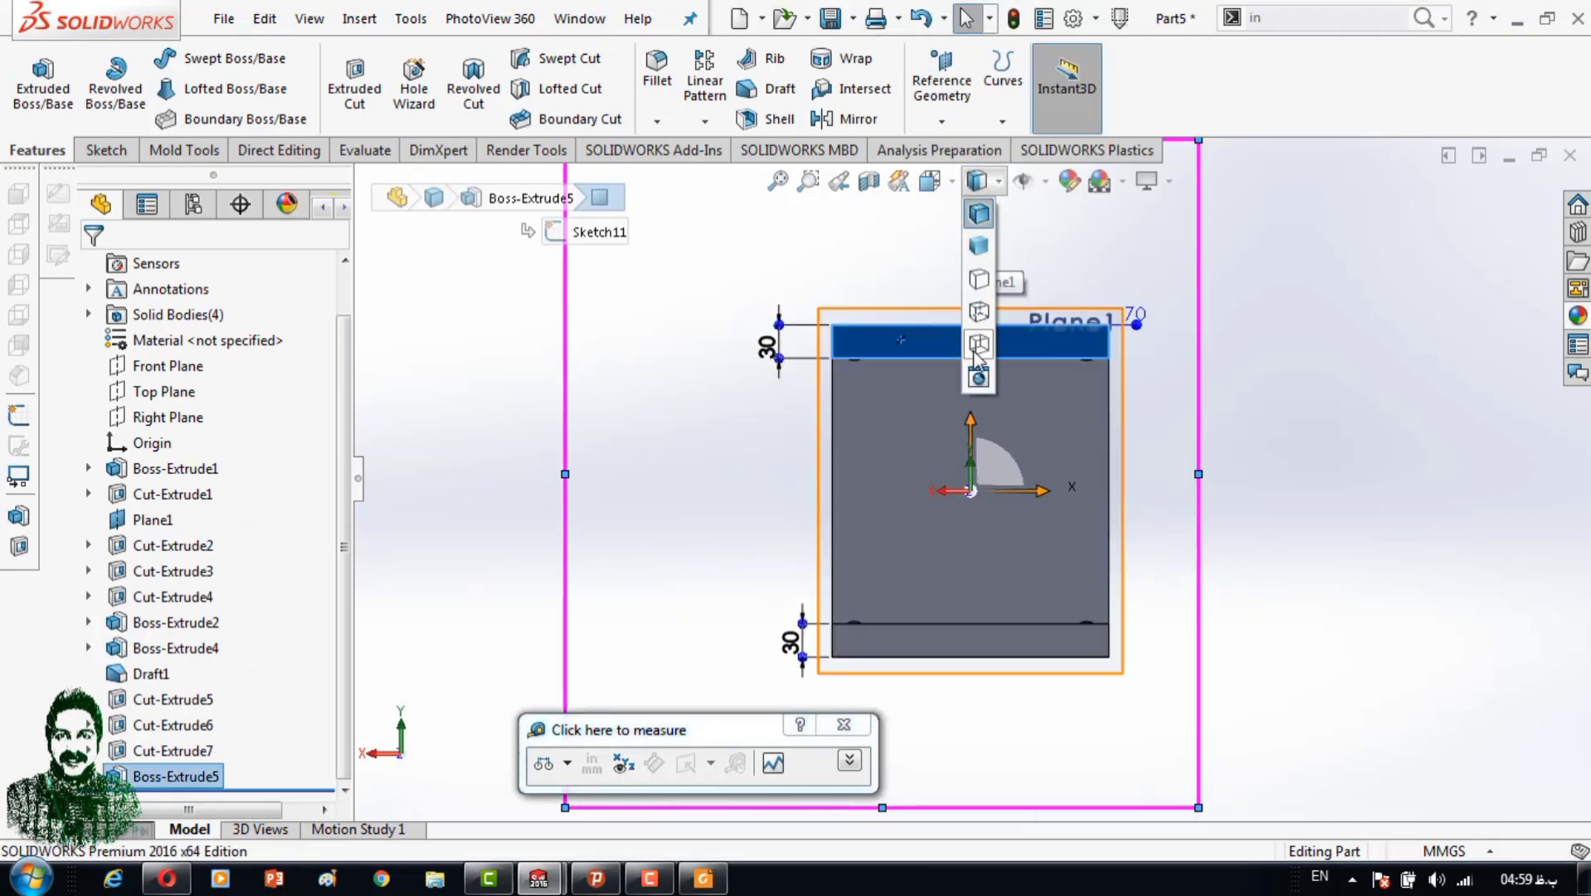
pyautogui.click(977, 347)
# Draw horizontal centerlines along the top and lower rails.
pyautogui.click(175, 57)
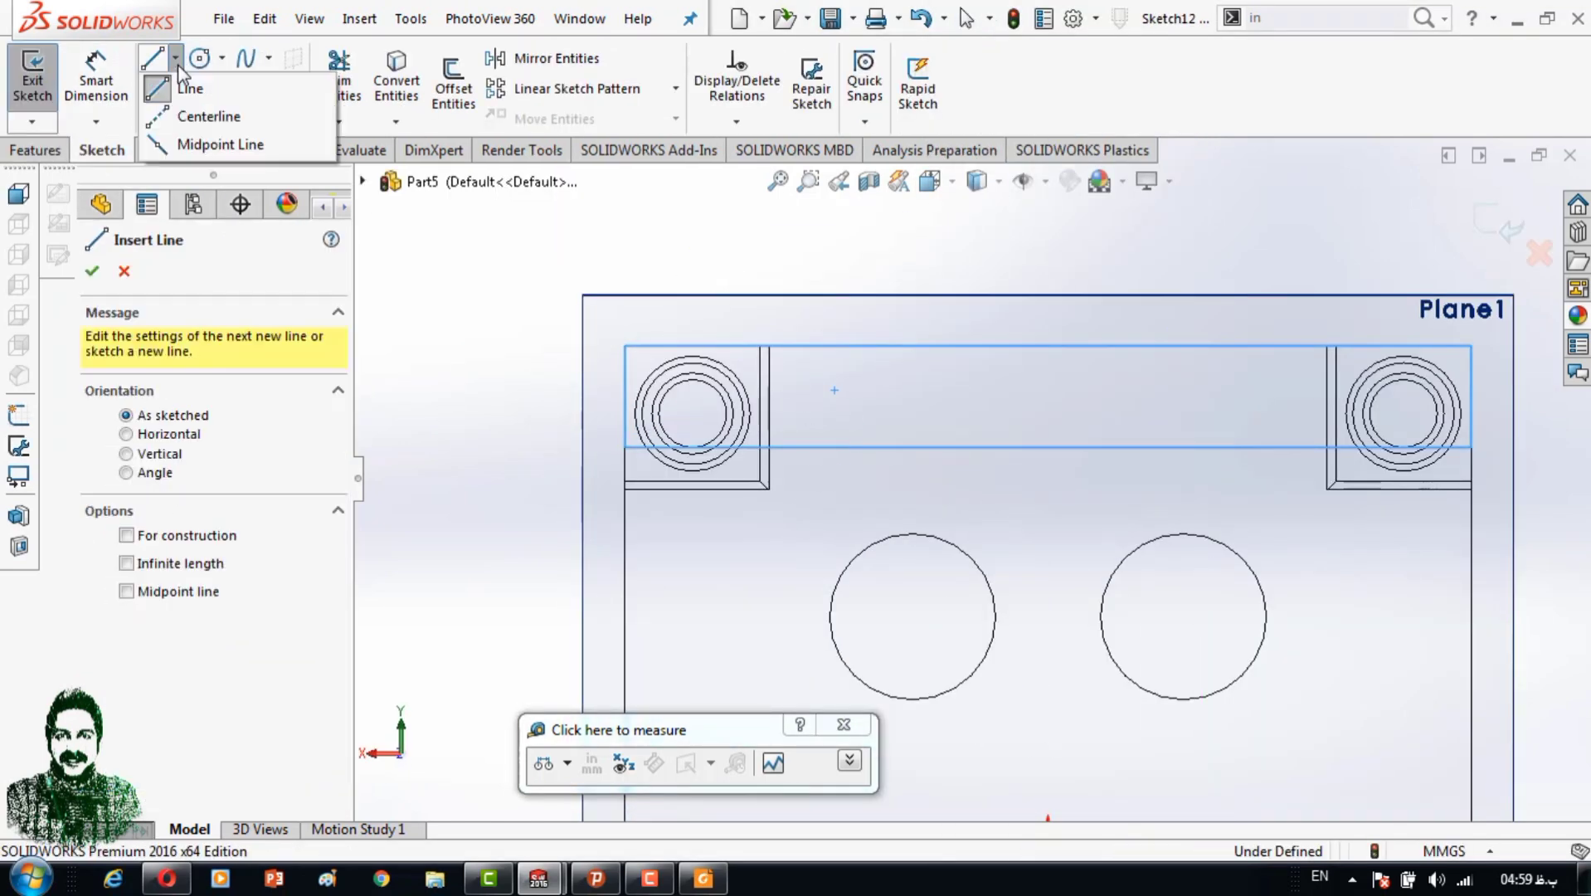
pyautogui.click(208, 116)
pyautogui.click(624, 397)
pyautogui.doubleClick(1470, 396)
pyautogui.scroll(2, 1296, 439)
pyautogui.press('Escape')
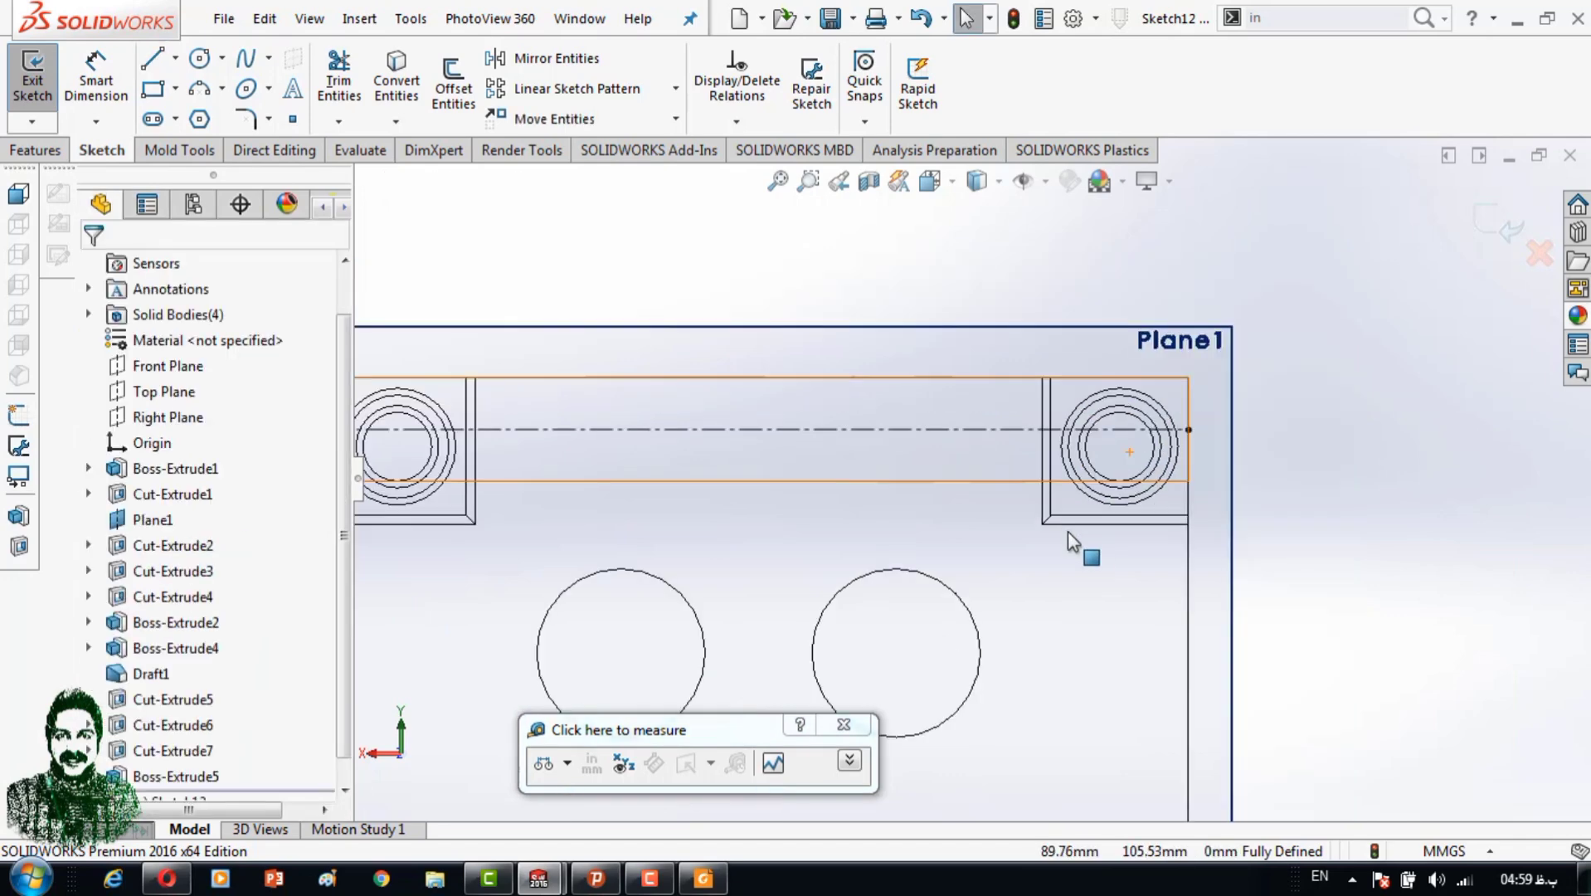
pyautogui.scroll(3, 1070, 539)
pyautogui.scroll(-4, 904, 647)
pyautogui.click(152, 58)
pyautogui.click(855, 550)
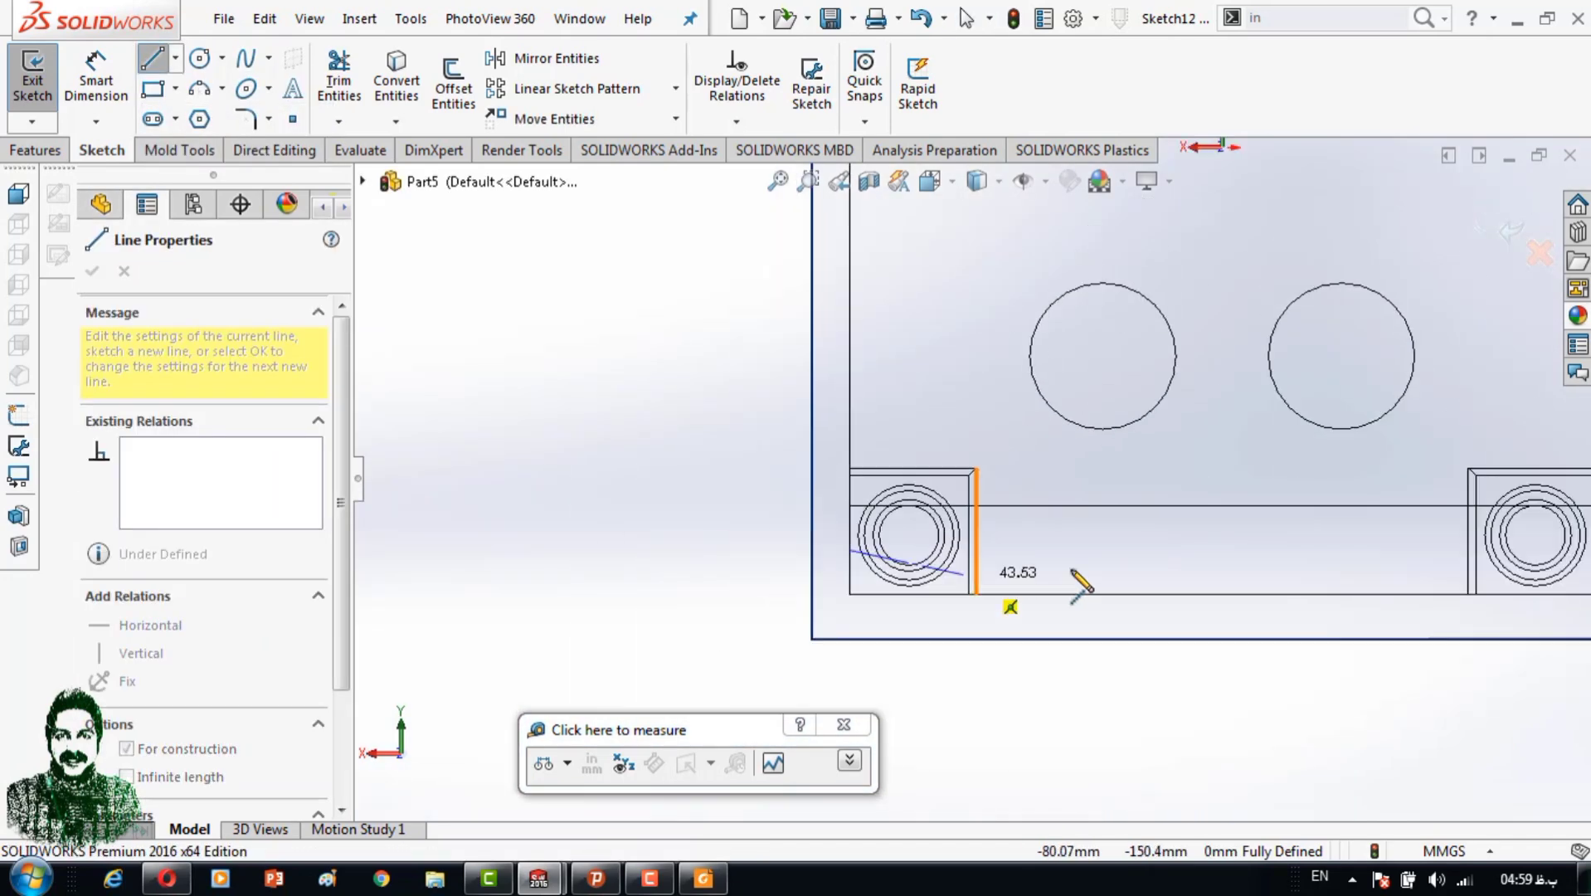
pyautogui.scroll(-2, 1169, 423)
pyautogui.press('Escape')
pyautogui.press('f')
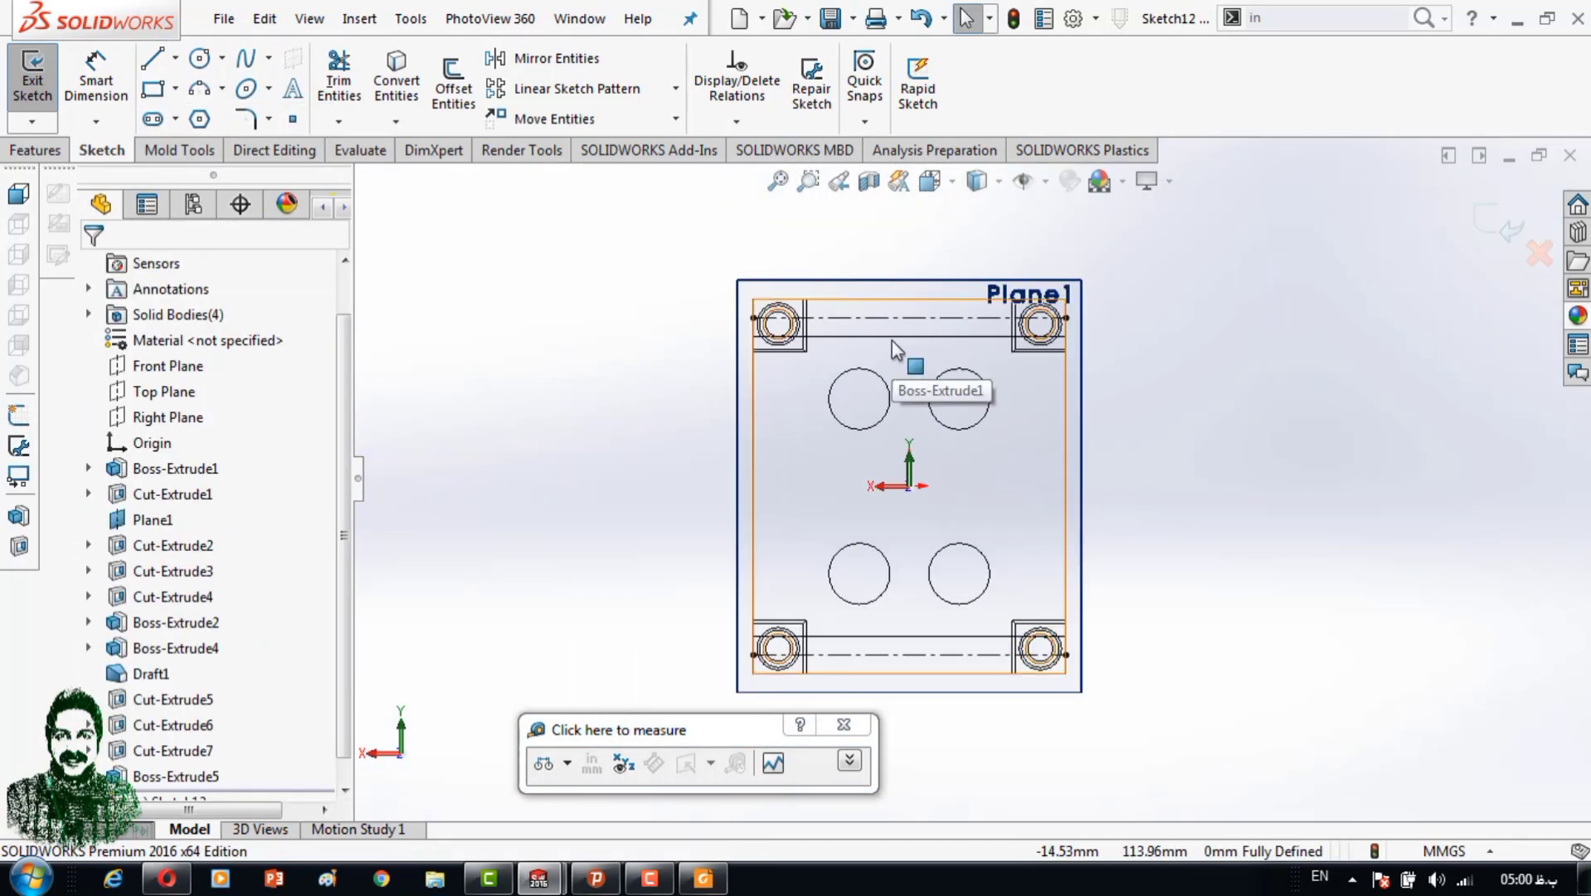
# Add two vertical centerlines spanning from the top rail to the bottom rail.
pyautogui.press('l')
pyautogui.click(839, 317)
pyautogui.click(839, 654)
pyautogui.press('Escape')
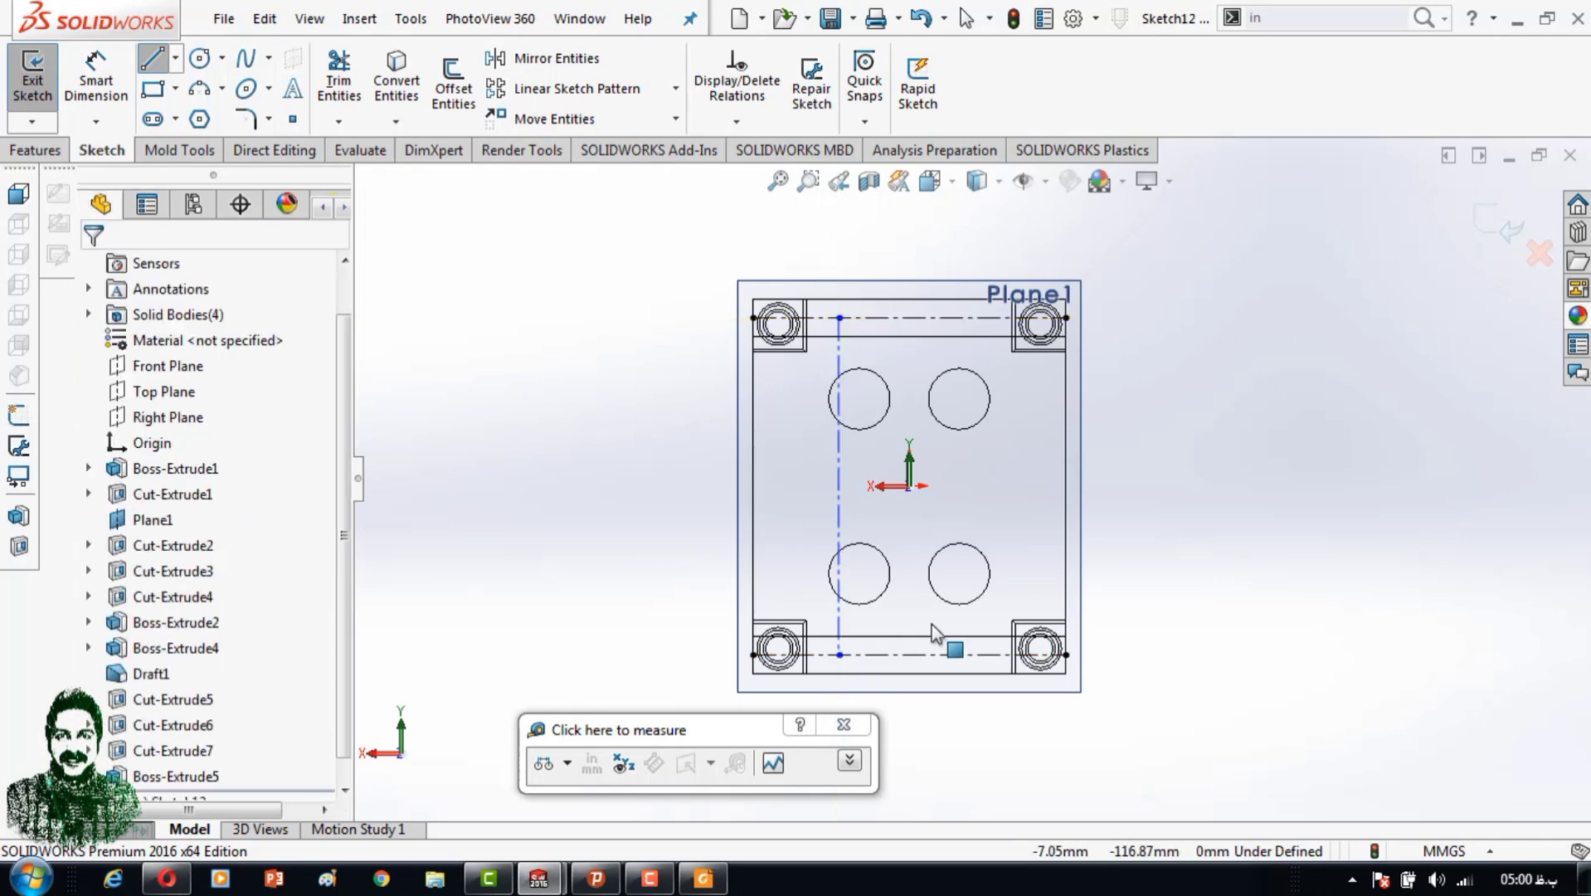
pyautogui.press('l')
pyautogui.click(978, 318)
pyautogui.click(979, 655)
pyautogui.press('Escape')
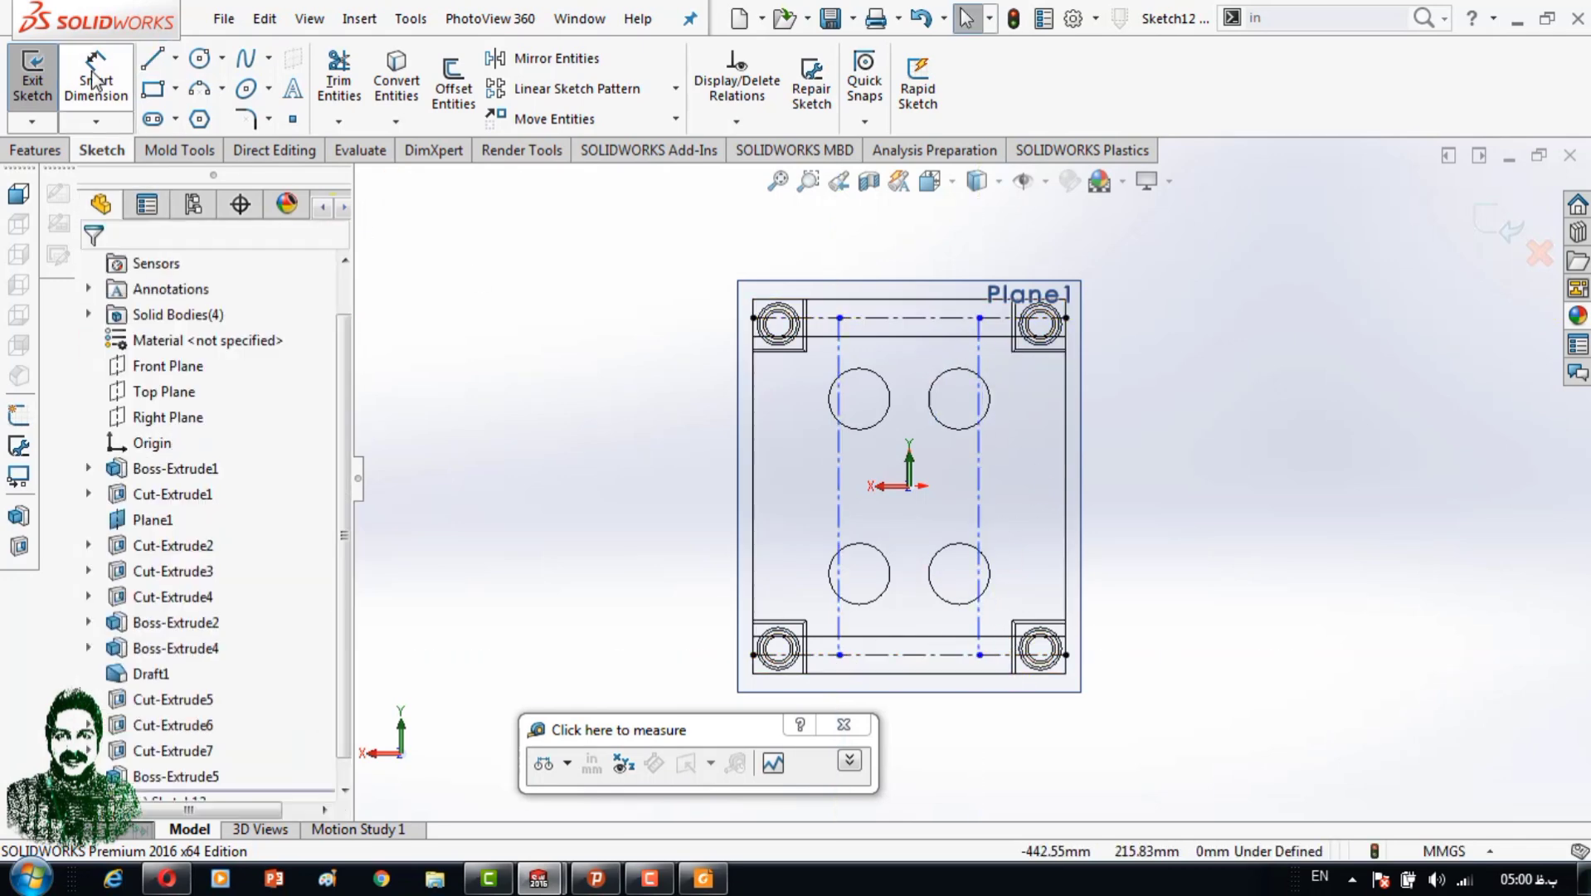
pyautogui.scroll(2, 940, 497)
# Dimension both centerline spacings to 60 mm.
pyautogui.press('d')
pyautogui.click(1049, 423)
pyautogui.click(984, 276)
pyautogui.write('60')
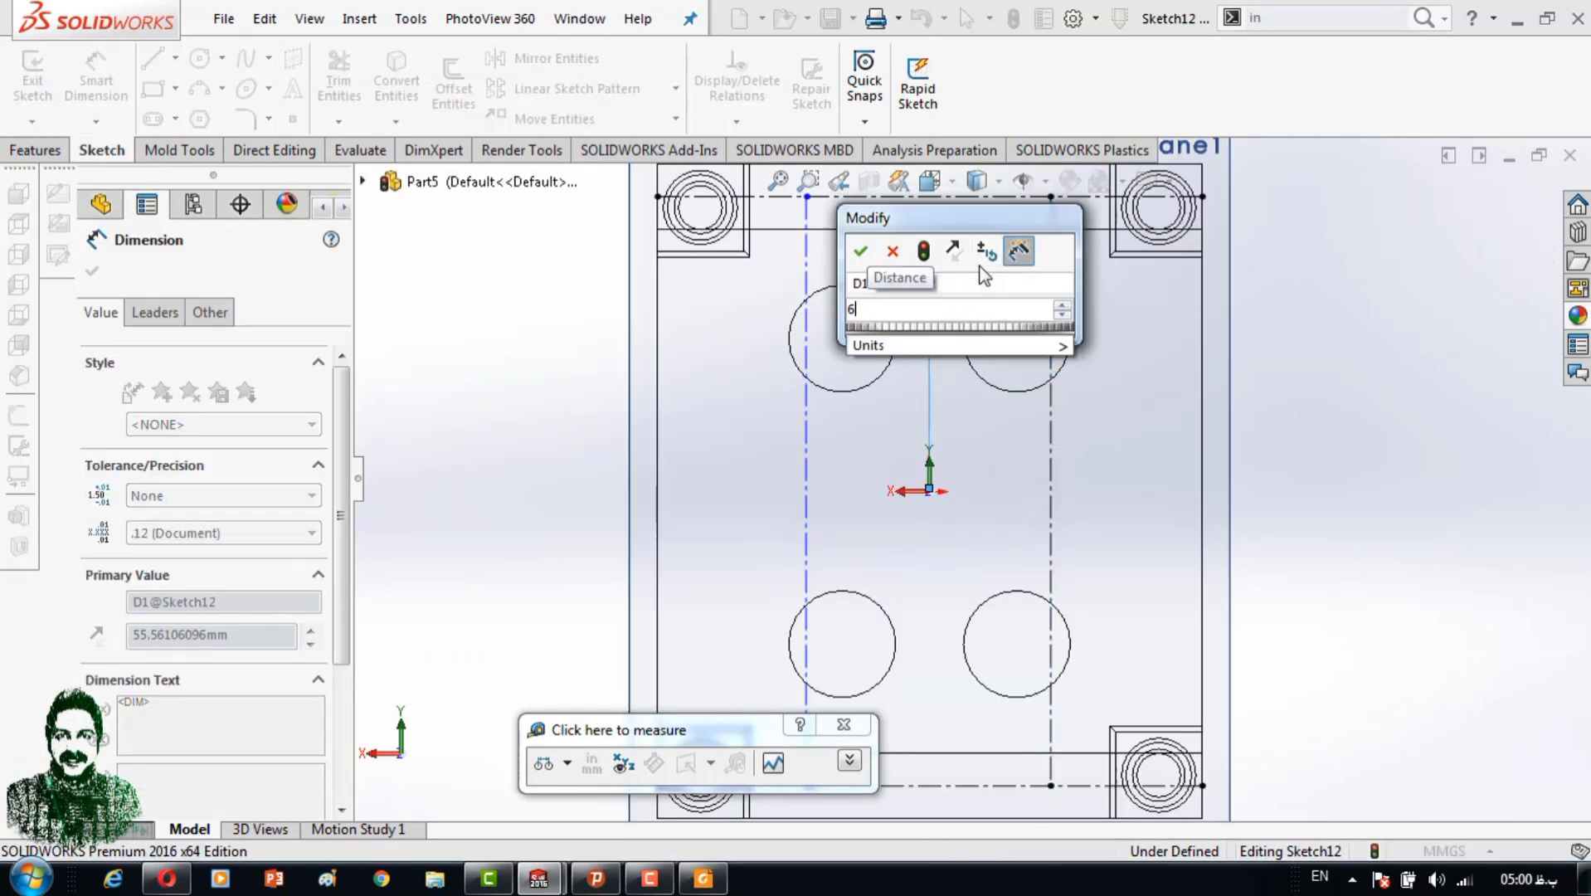
pyautogui.press('Return')
pyautogui.scroll(-1, 827, 402)
pyautogui.scroll(3, 832, 427)
pyautogui.scroll(-1, 784, 463)
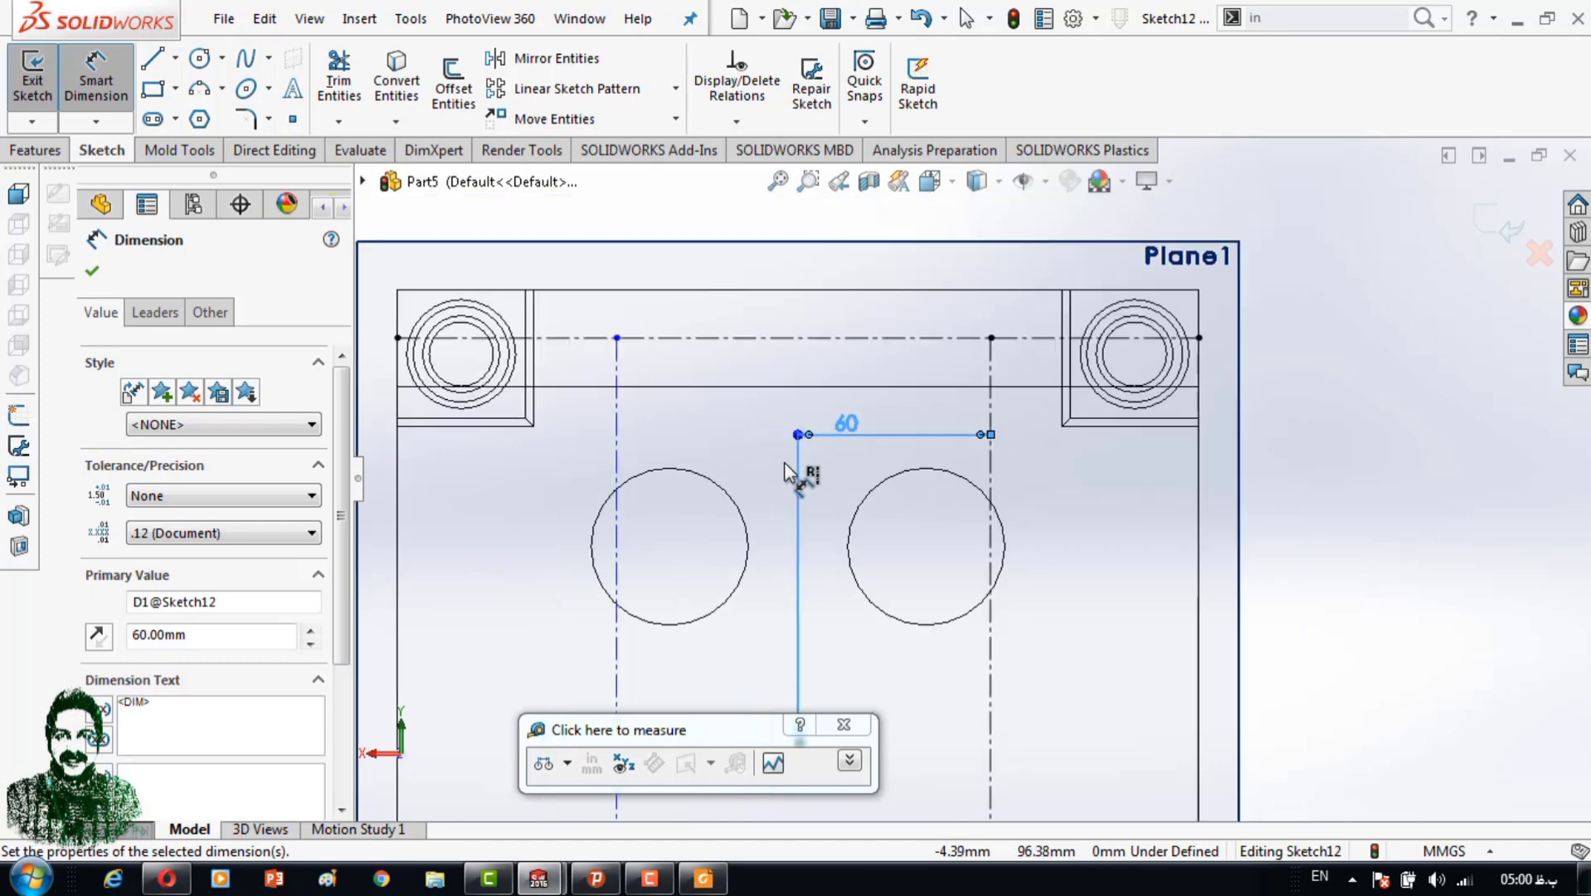
pyautogui.scroll(-1, 640, 475)
pyautogui.moveTo(724, 624); pyautogui.dragTo(792, 624)
pyautogui.click(725, 623)
pyautogui.click(774, 625)
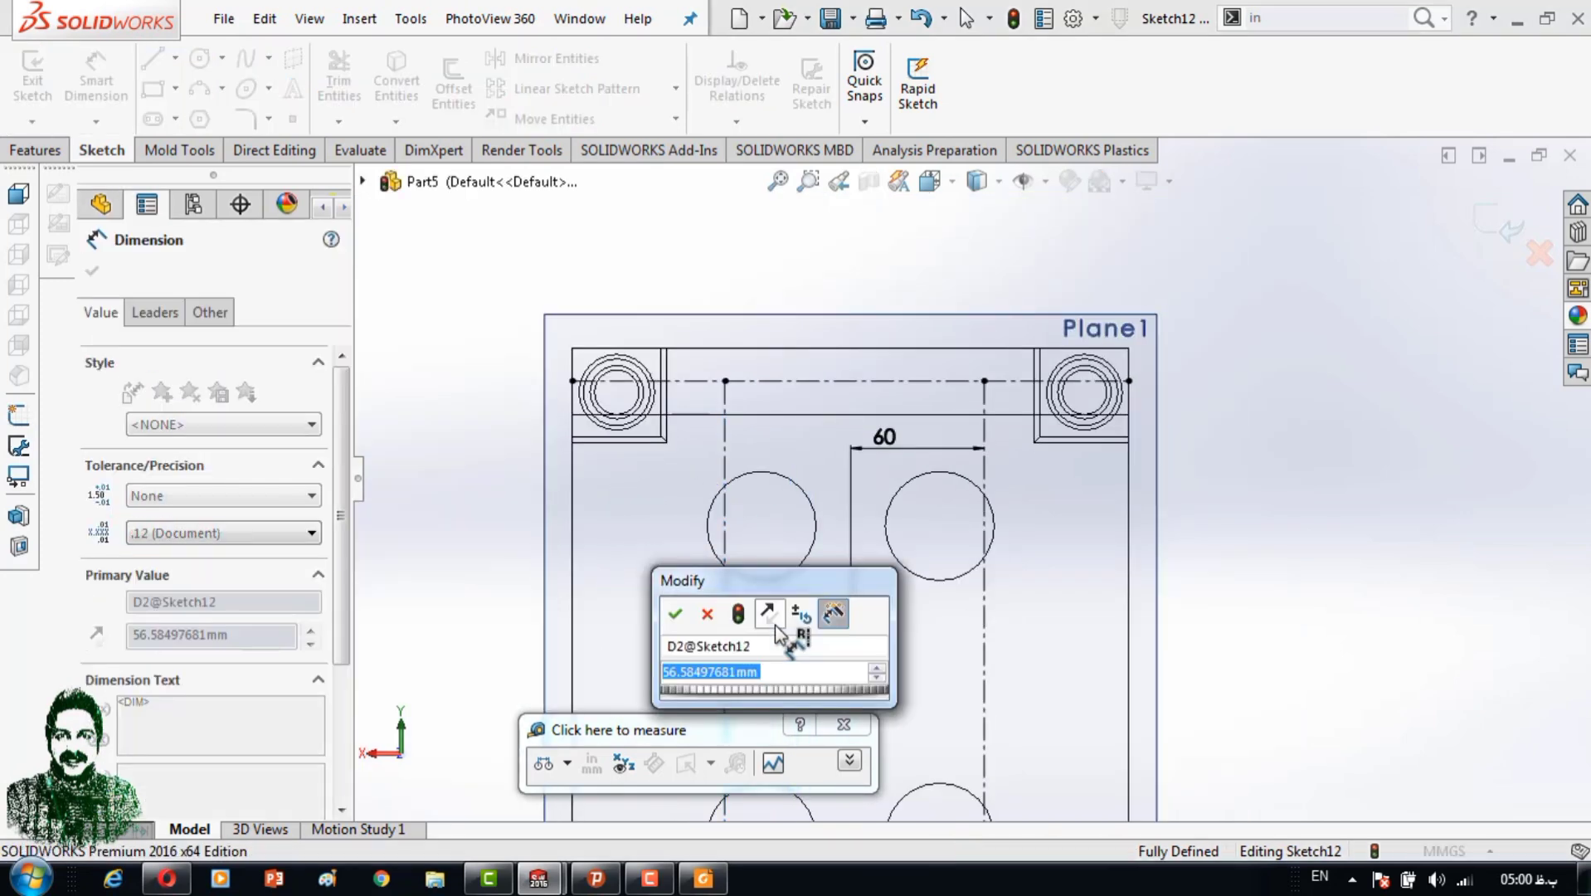
pyautogui.write('60')
pyautogui.press('Return')
pyautogui.scroll(-2, 1009, 516)
pyautogui.scroll(3, 858, 448)
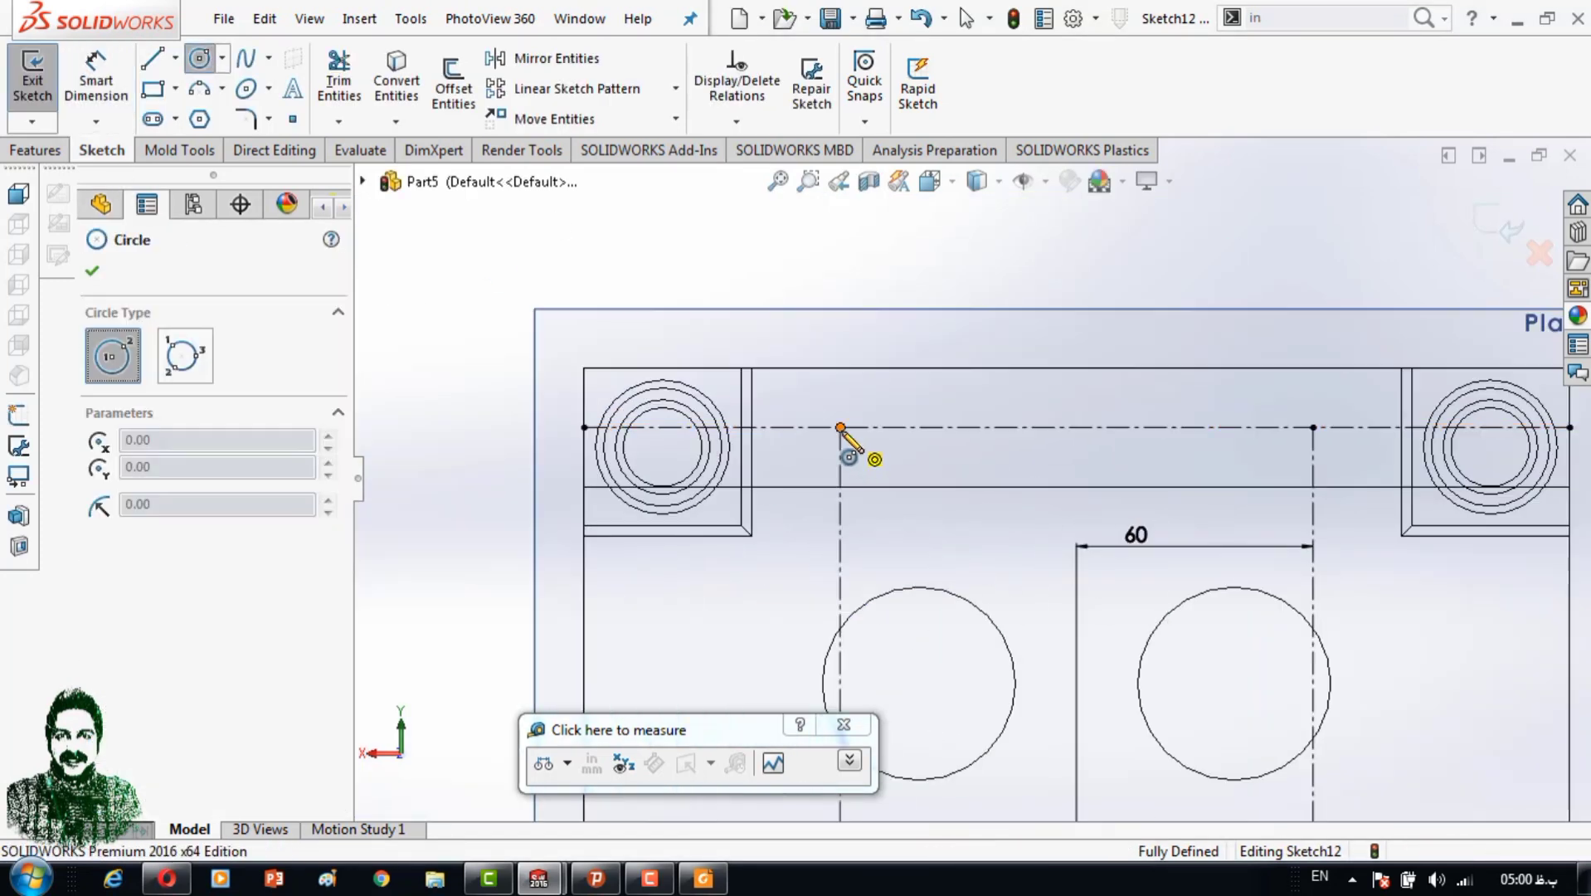
# Draw circles at the centerline intersections.
pyautogui.moveTo(840, 427); pyautogui.dragTo(870, 427)
pyautogui.scroll(-2, 1312, 427)
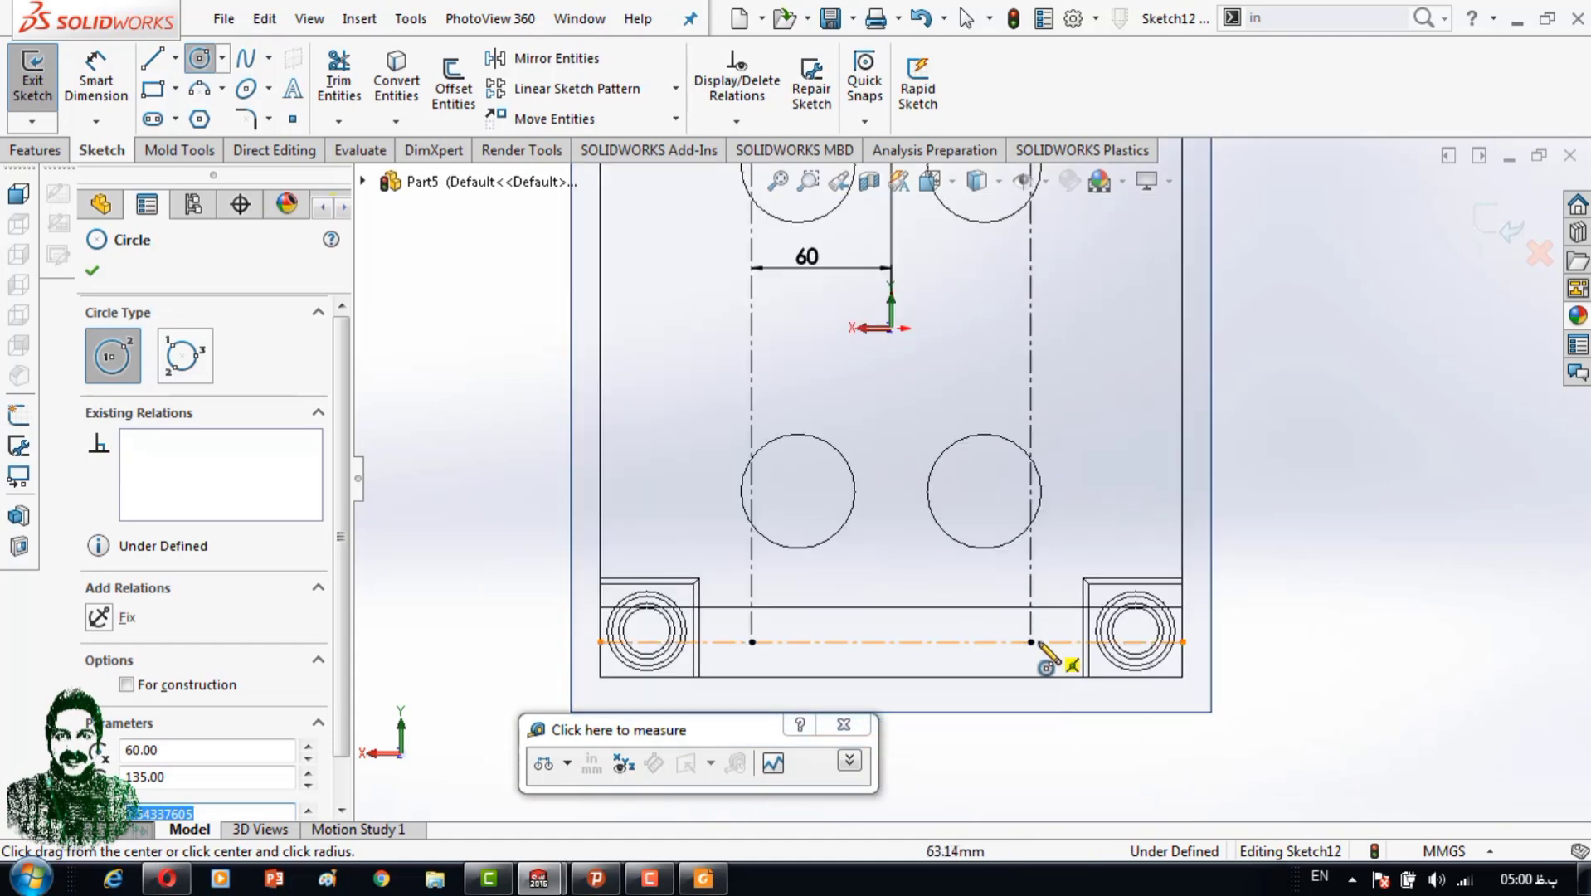
pyautogui.scroll(1, 1040, 655)
pyautogui.click(1030, 641)
pyautogui.click(781, 641)
pyautogui.scroll(-2, 775, 355)
pyautogui.press('Escape')
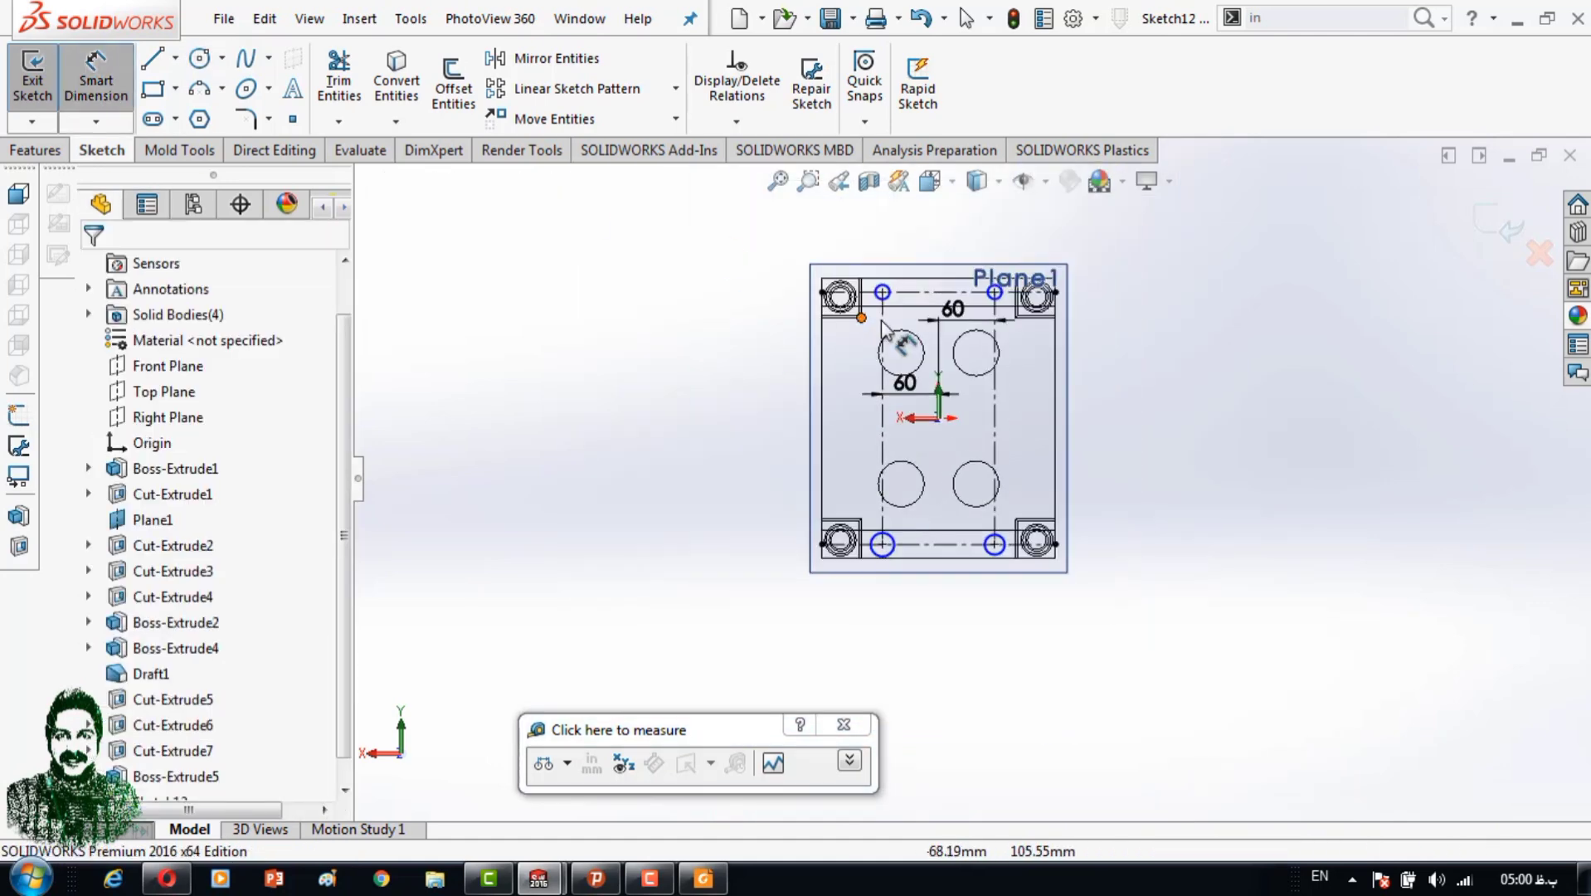
pyautogui.scroll(3, 1035, 348)
# Set all four circles to Ø11 diameter.
pyautogui.click(1042, 348)
pyautogui.write('11')
pyautogui.press('Return')
pyautogui.scroll(-3, 1078, 373)
pyautogui.click(1260, 408)
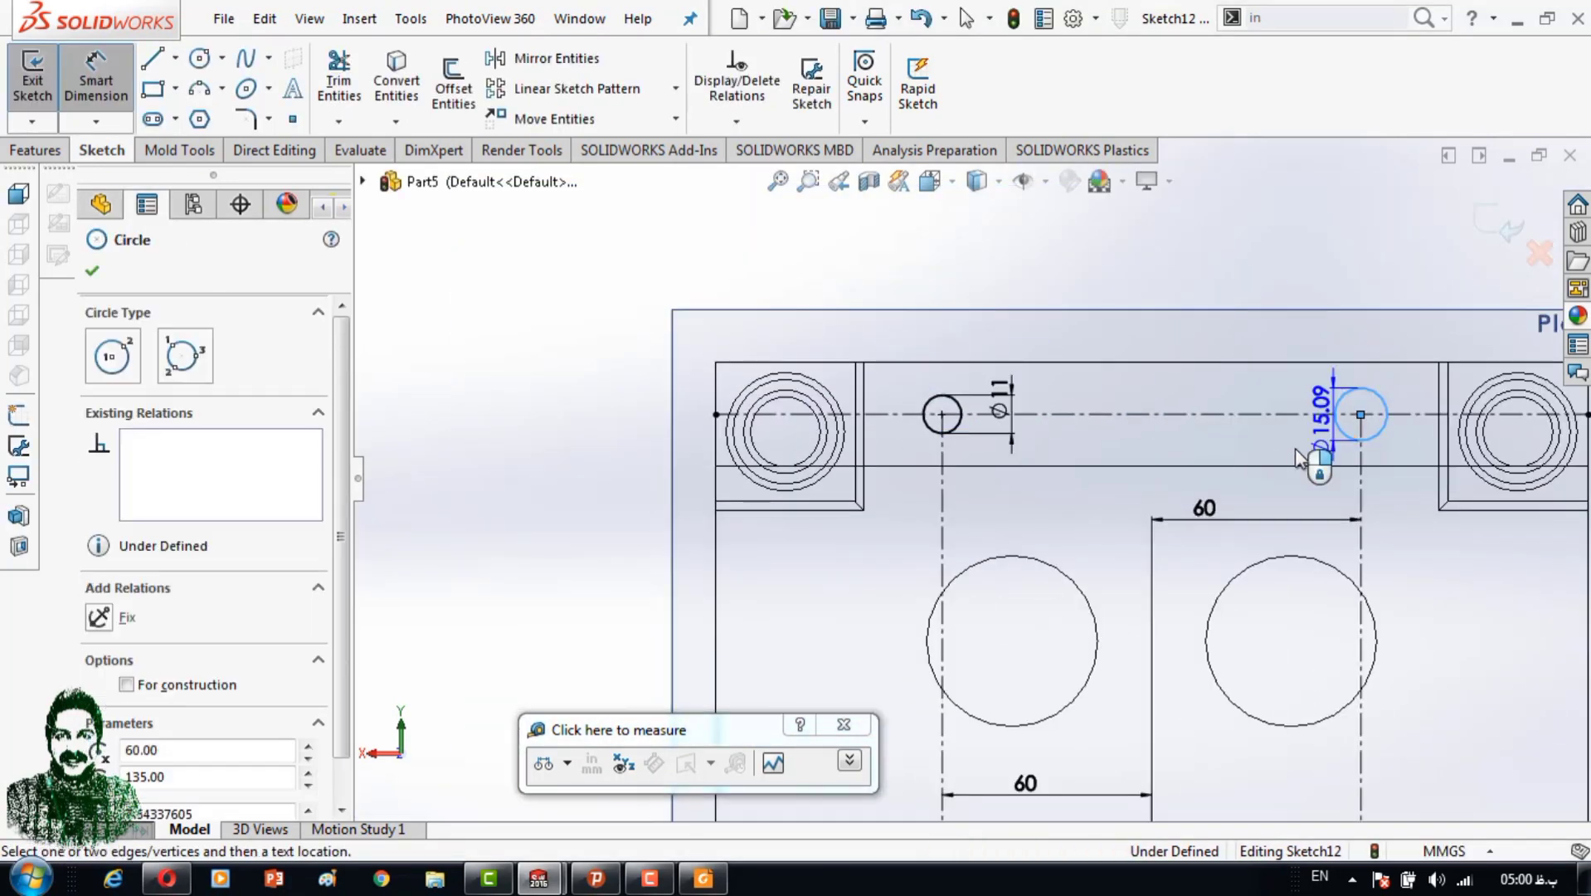
pyautogui.click(1318, 423)
pyautogui.write('11.00mm')
pyautogui.scroll(3, 1098, 656)
pyautogui.click(1094, 661)
pyautogui.click(1143, 543)
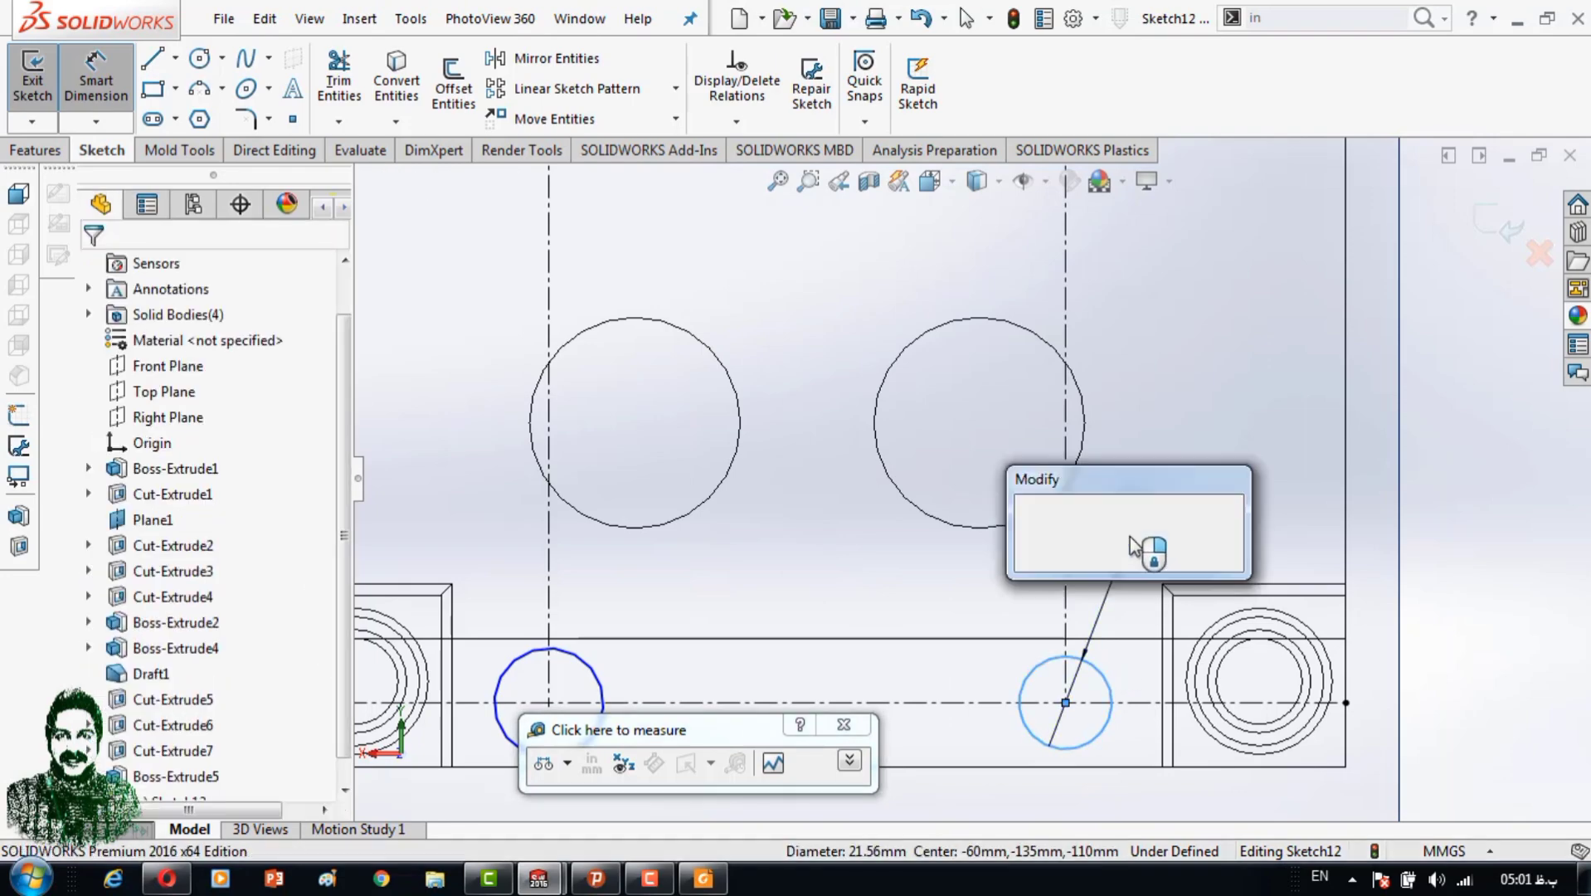
pyautogui.write('11')
pyautogui.press('Return')
pyautogui.click(594, 661)
pyautogui.click(673, 599)
pyautogui.write('11')
pyautogui.press('Return')
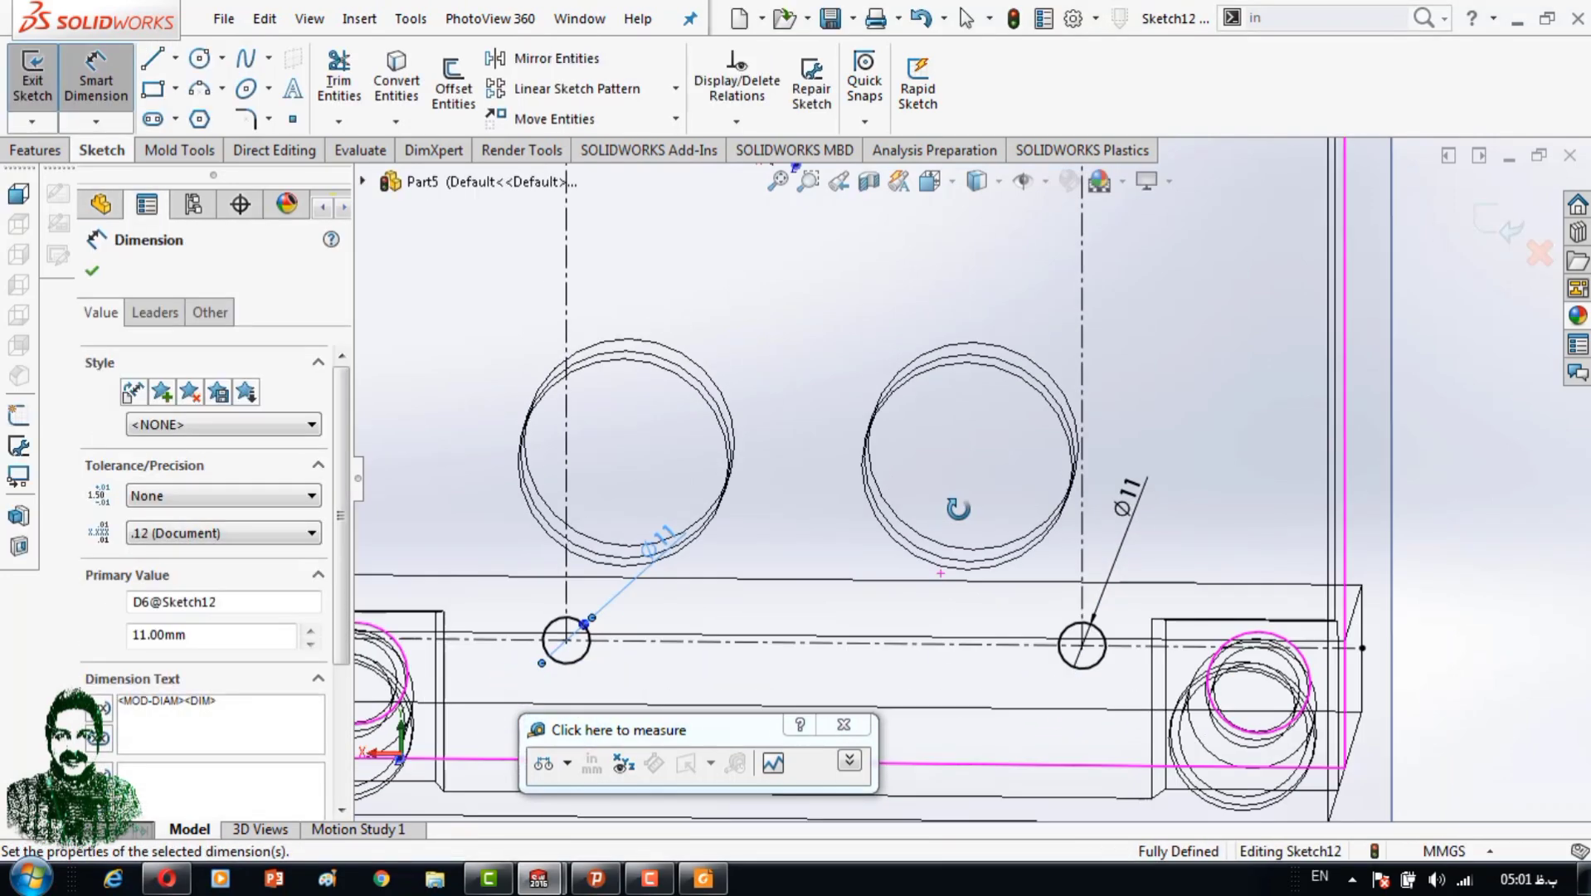
# Orbit to a tilted 3-D view and select the plate's main face.
pyautogui.moveTo(829, 456); pyautogui.dragTo(746, 373, button='middle')
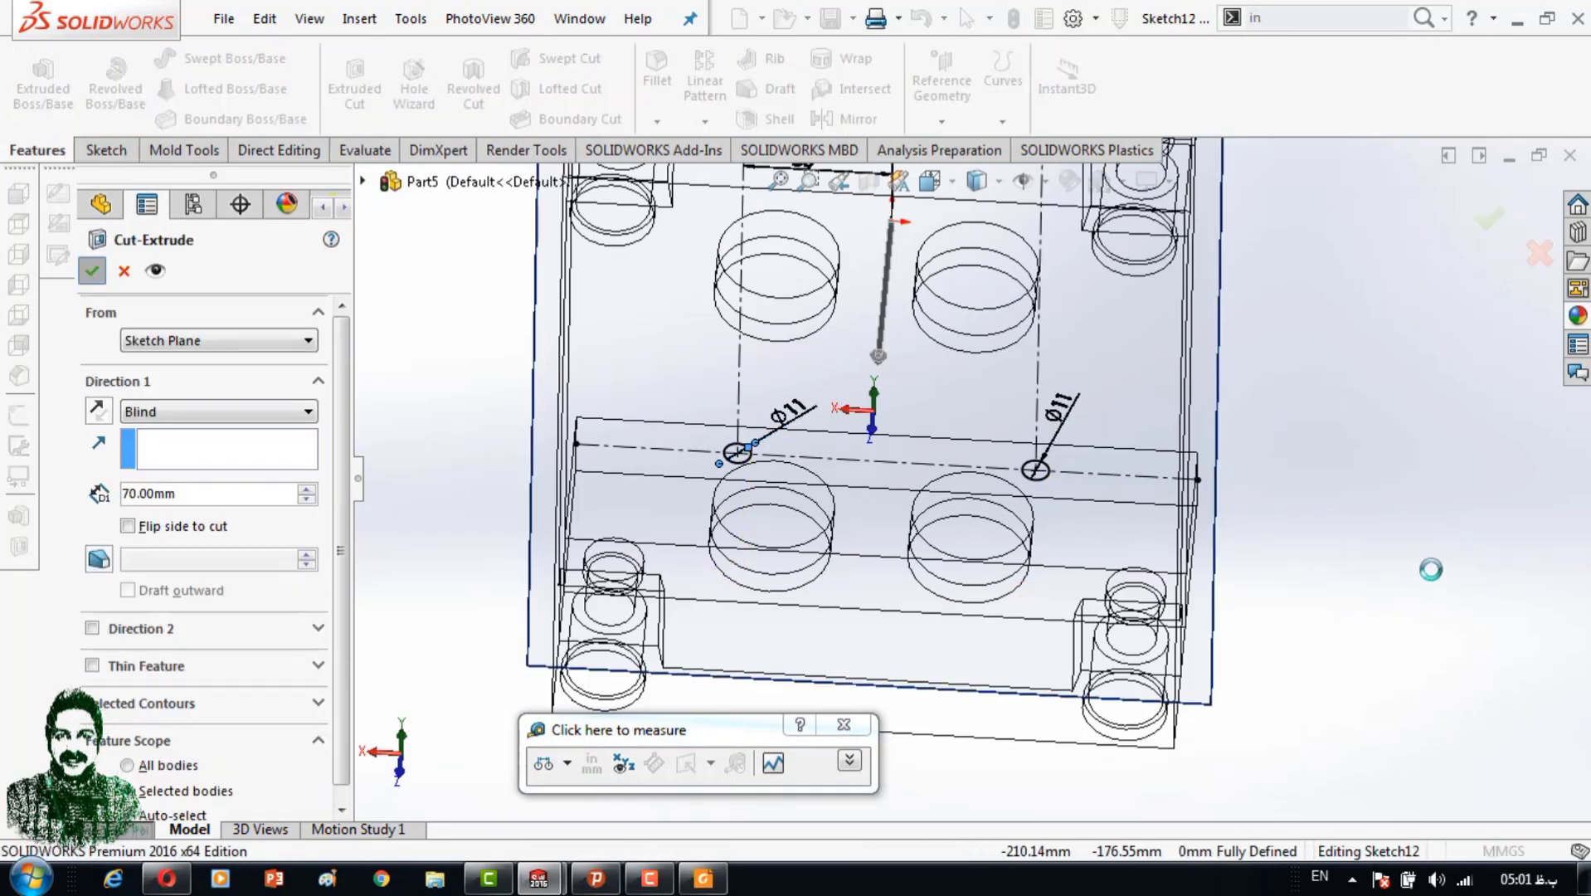
pyautogui.click(671, 365)
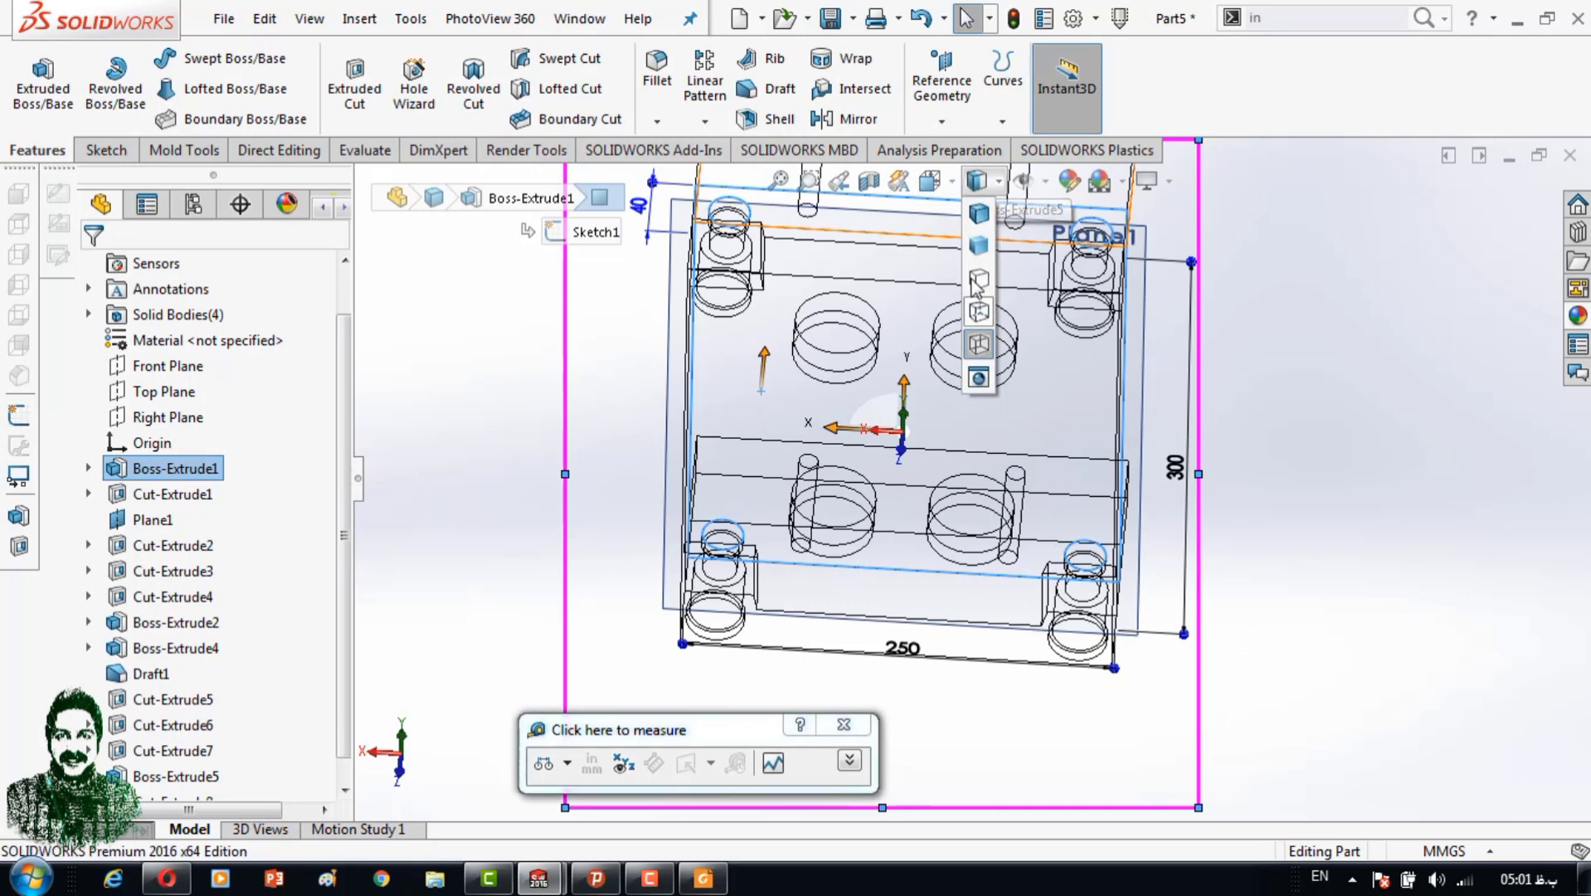
pyautogui.click(978, 213)
# View the face straight on, shaded, and pick the M10x1.5 bottoming tapped hole size.
pyautogui.click(1056, 371)
pyautogui.hotkey('ctrl', '8')
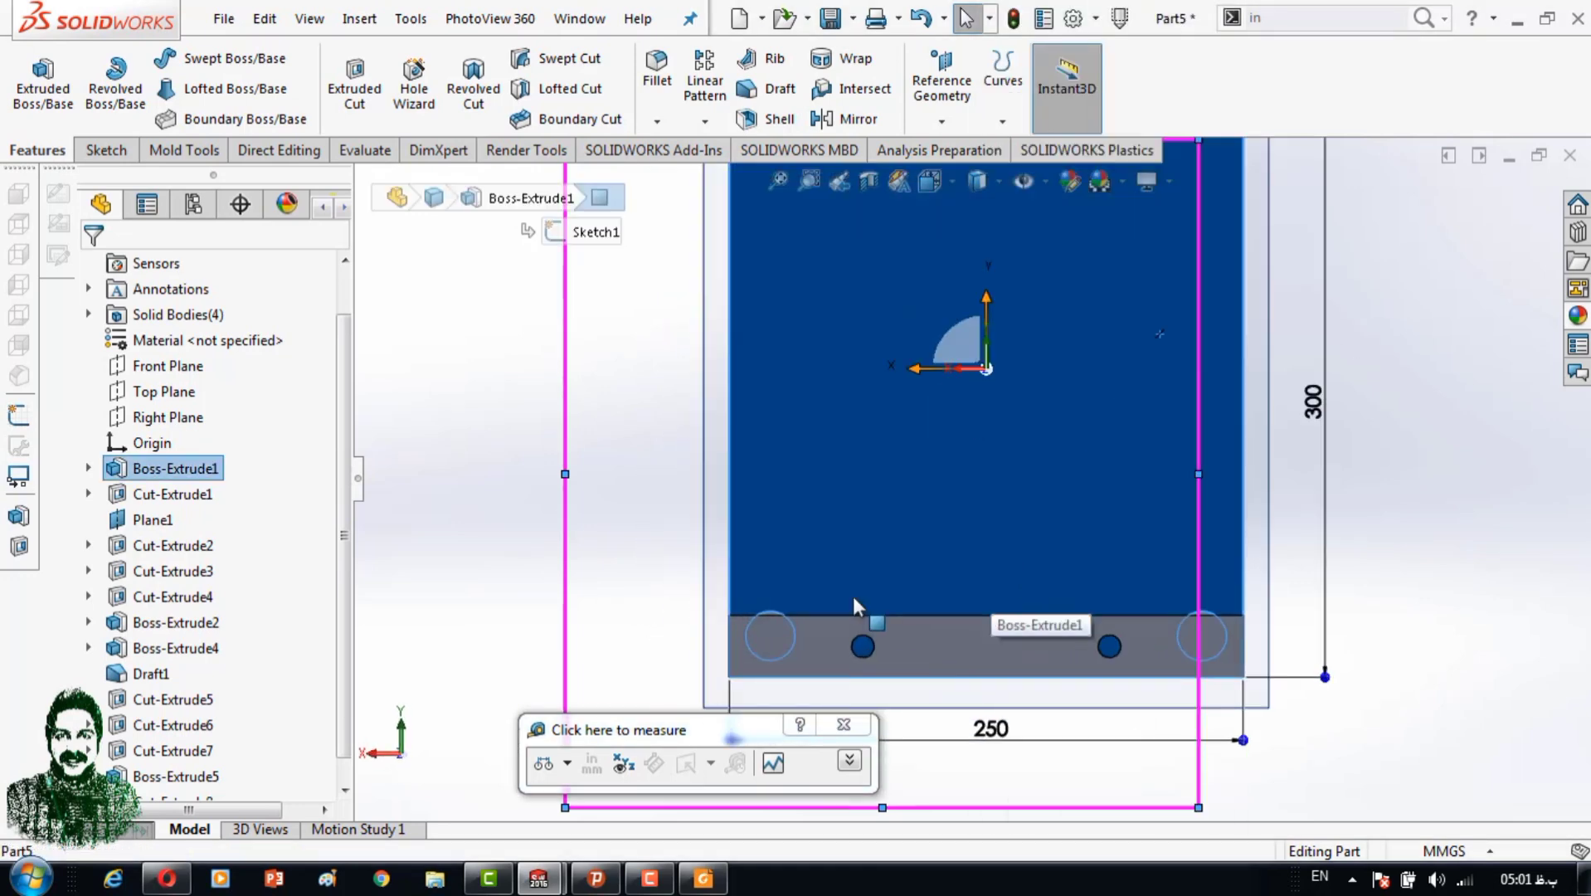
pyautogui.scroll(-2, 852, 596)
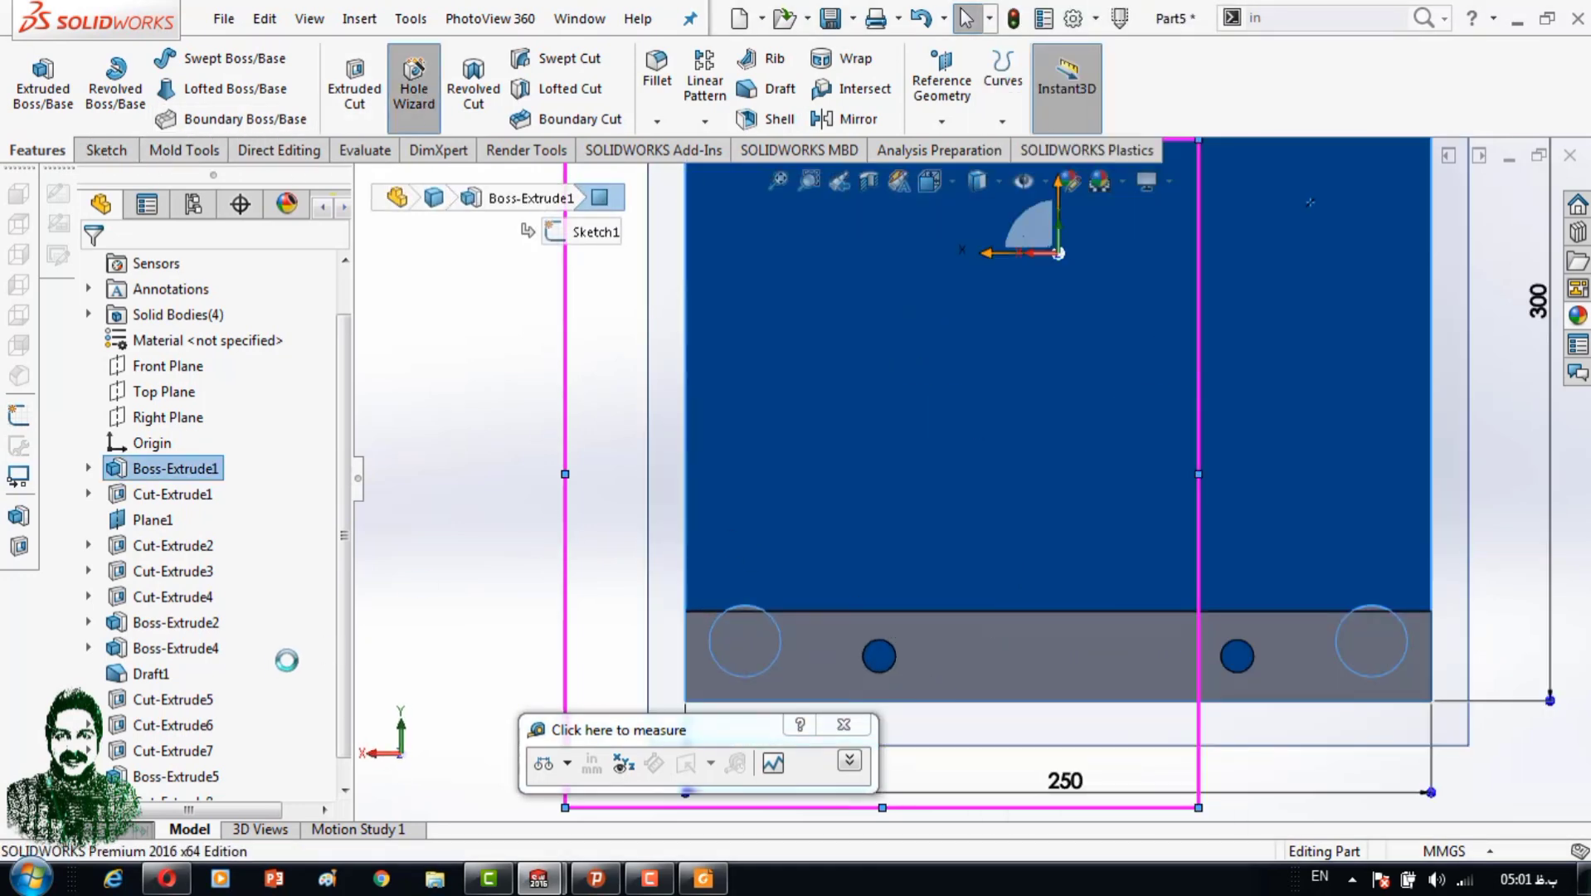
pyautogui.scroll(-3, 323, 654)
pyautogui.scroll(-3, 324, 654)
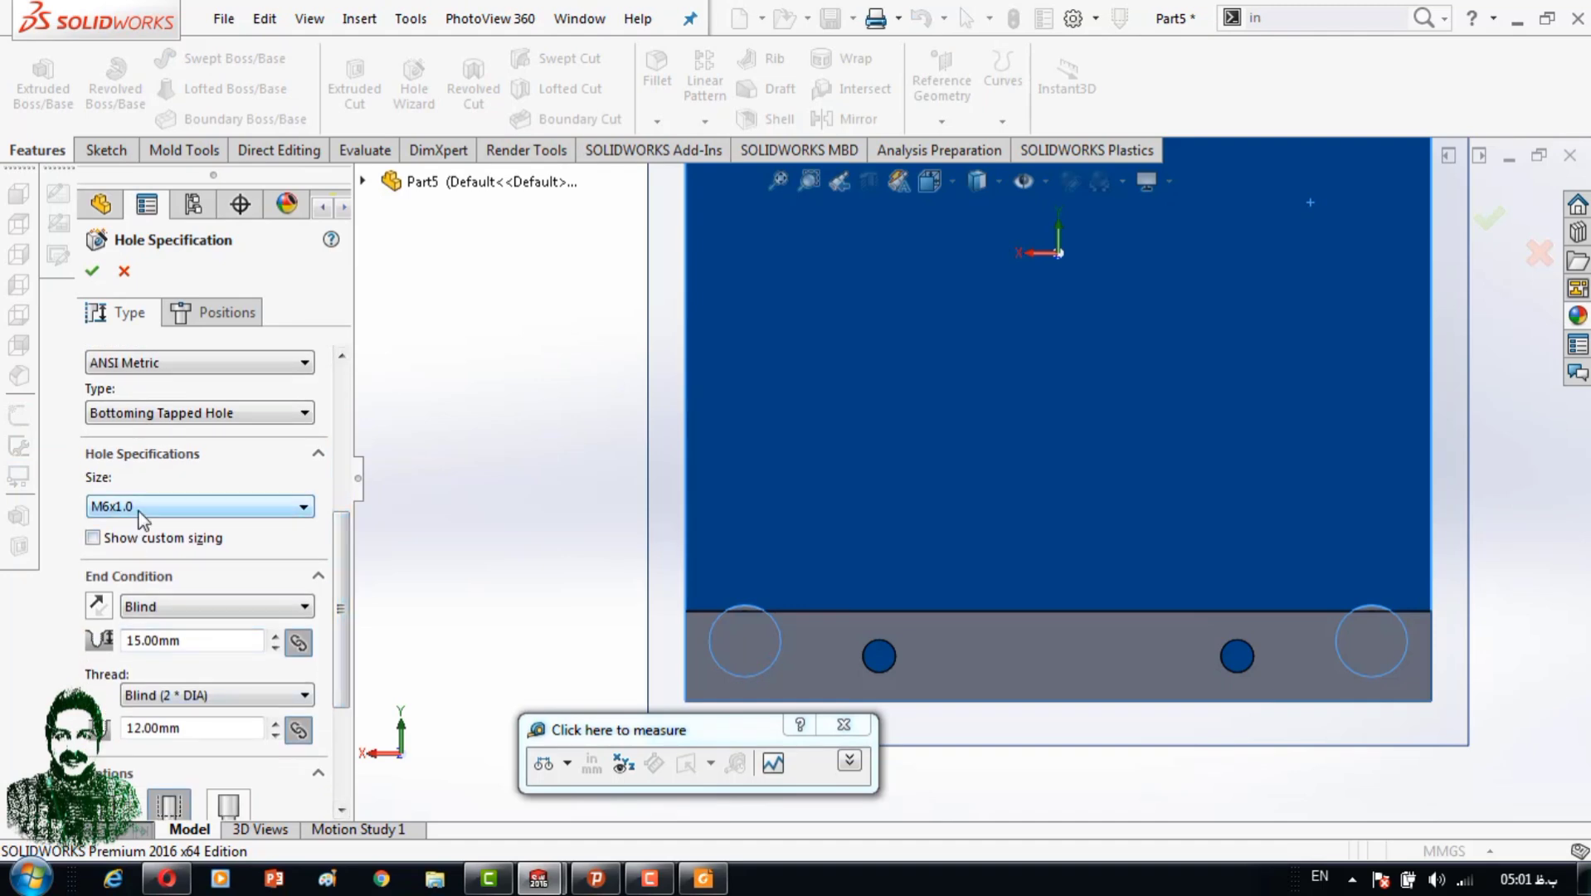
pyautogui.click(199, 506)
pyautogui.click(131, 640)
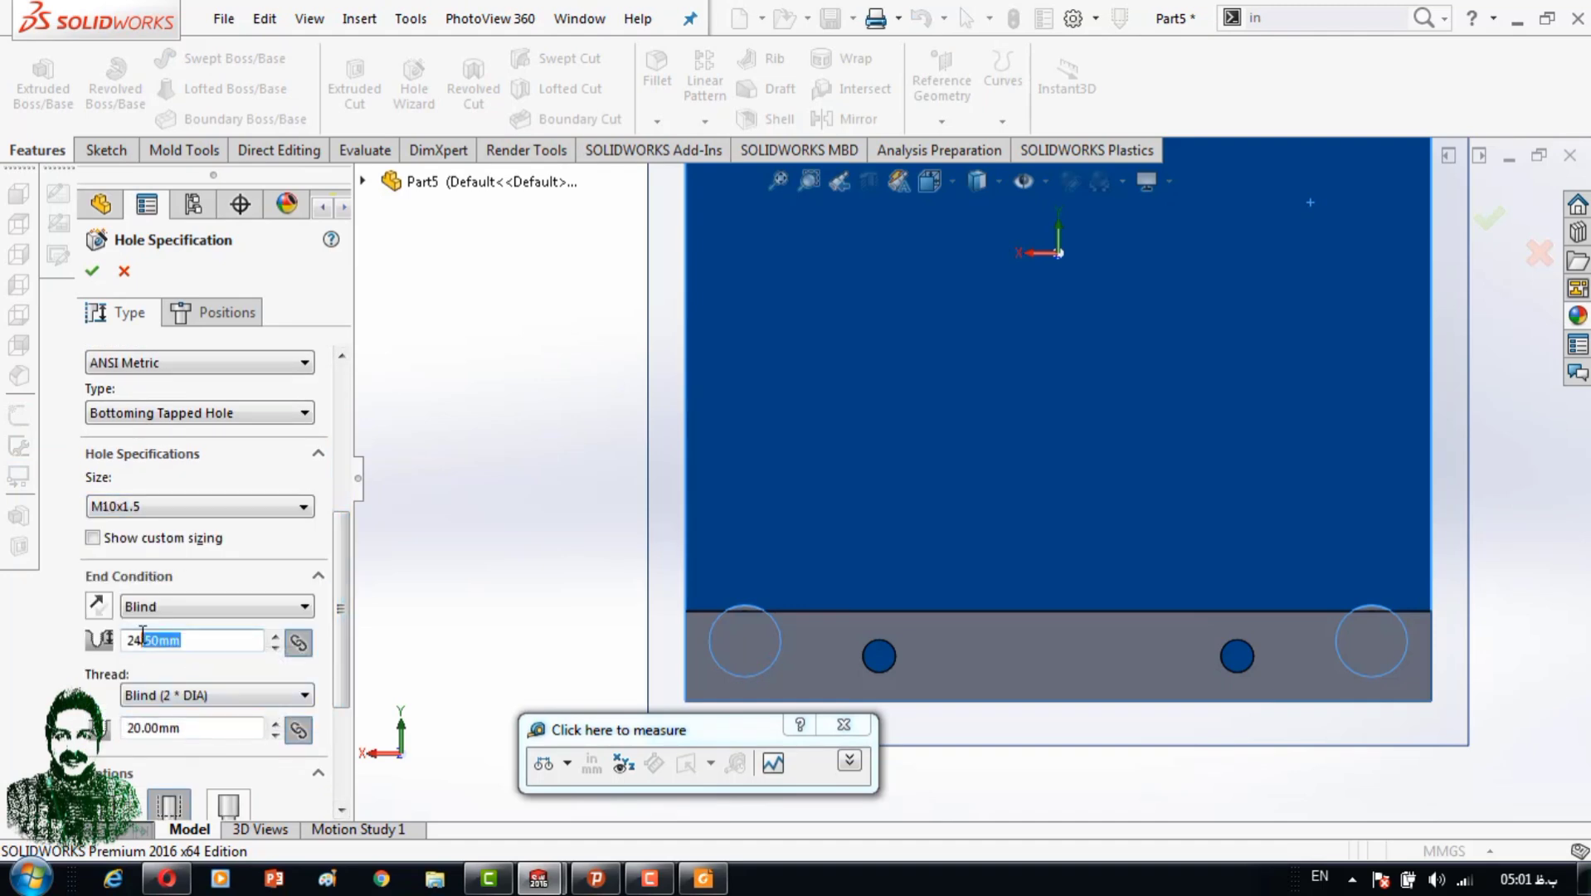
# Place the M10x1.5 tapped hole points on the rail's top face and finish.
pyautogui.click(213, 312)
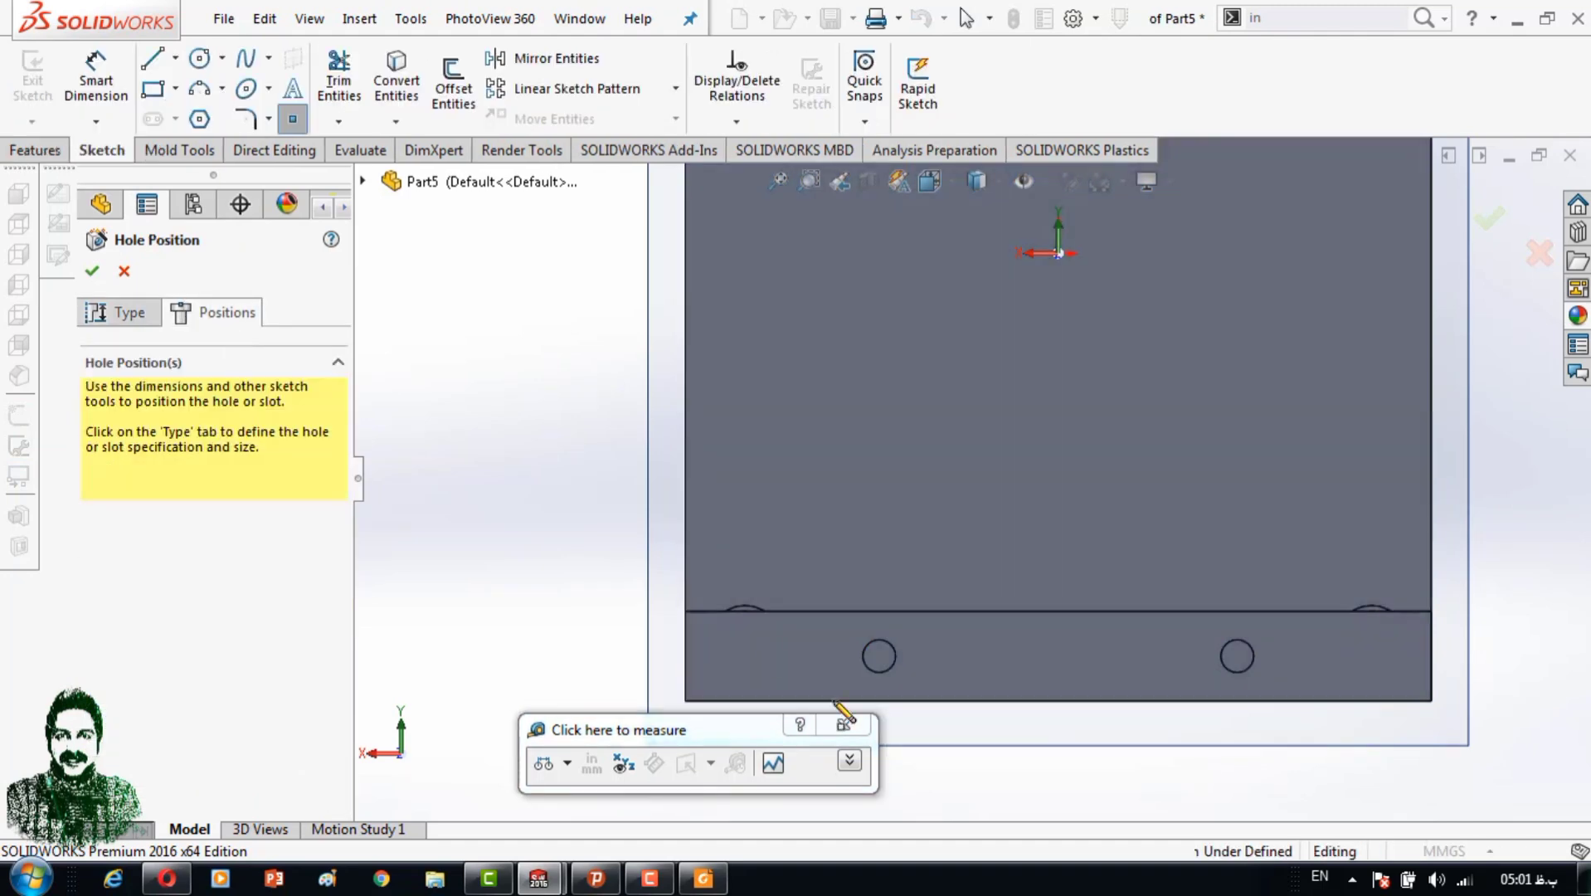
pyautogui.scroll(-3, 916, 580)
pyautogui.scroll(-2, 987, 569)
pyautogui.scroll(-2, 1138, 473)
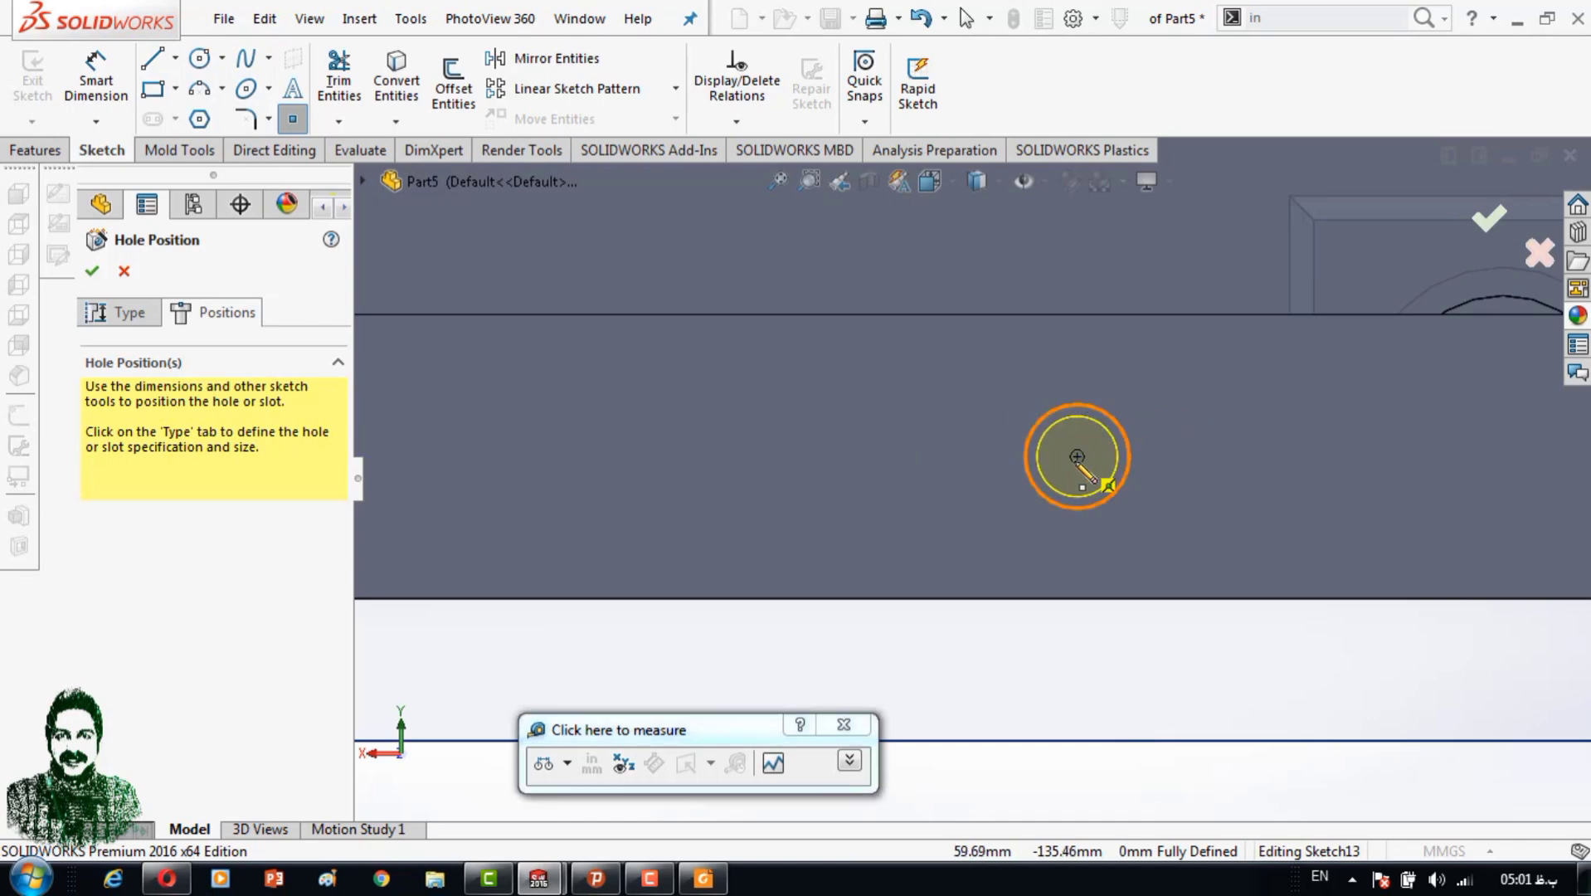
pyautogui.scroll(5, 1076, 456)
pyautogui.scroll(-5, 979, 373)
pyautogui.click(982, 377)
pyautogui.scroll(2, 1011, 415)
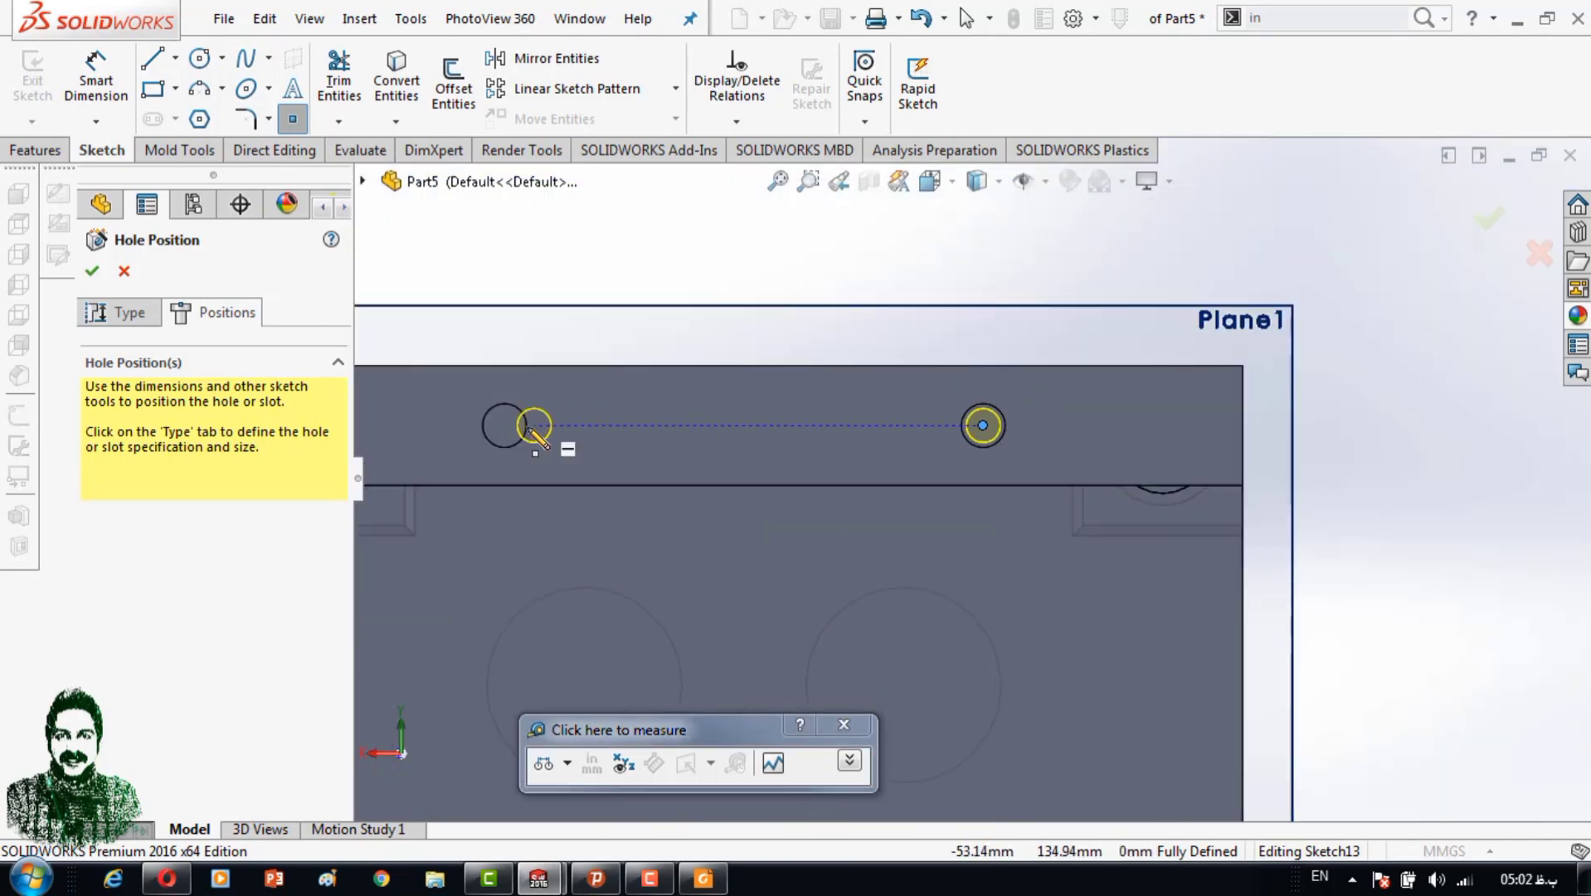
pyautogui.click(1488, 218)
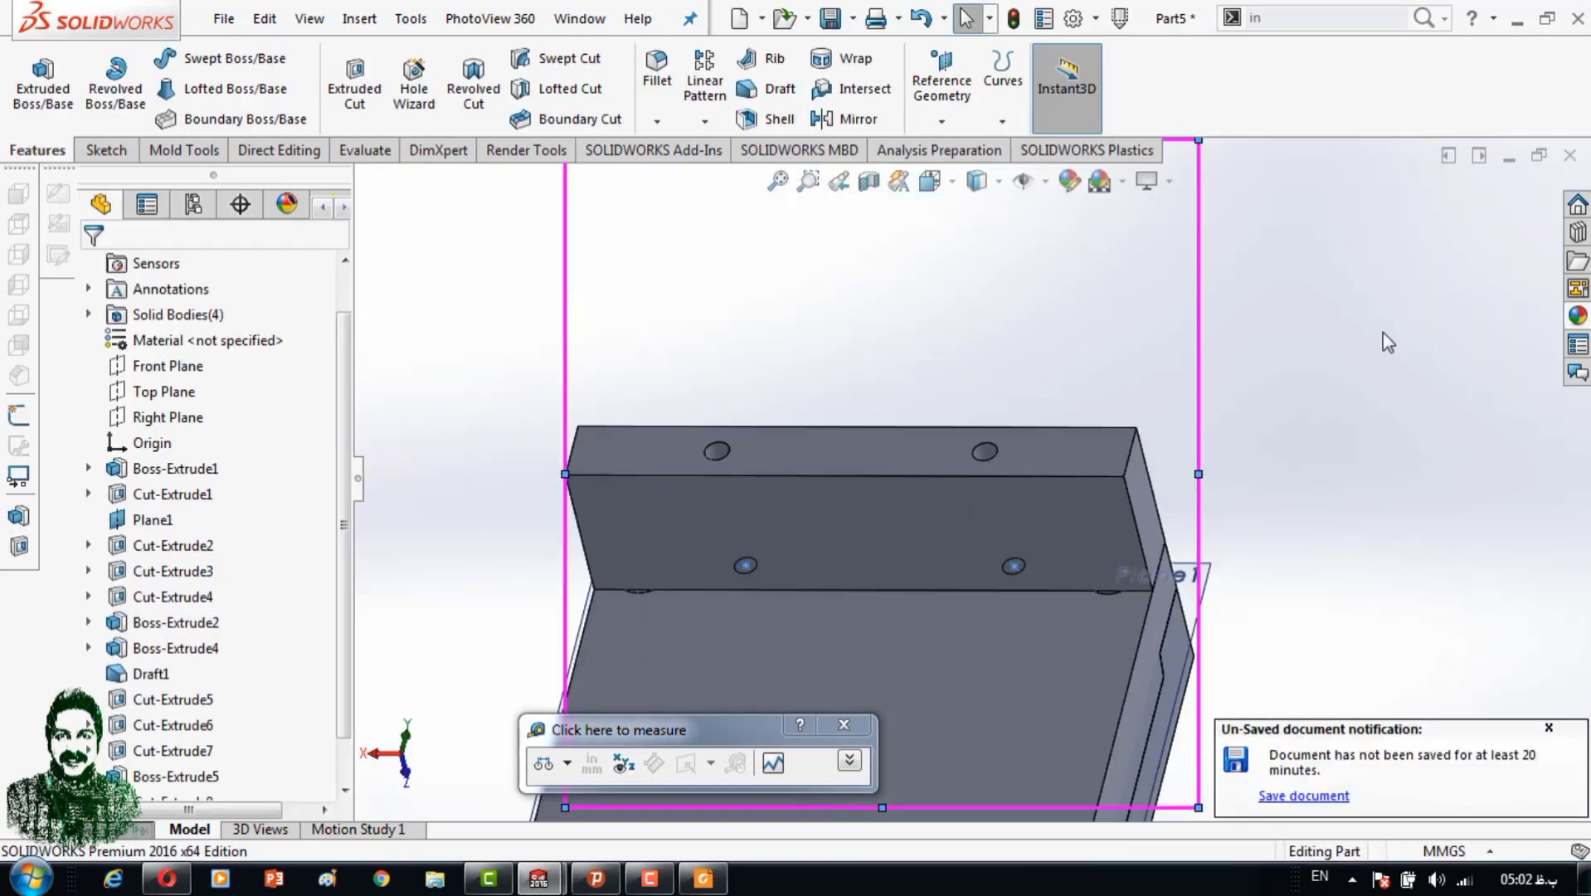
# Save the part under the new name moldN95part1 in the N95 folder.
pyautogui.scroll(-5, 908, 271)
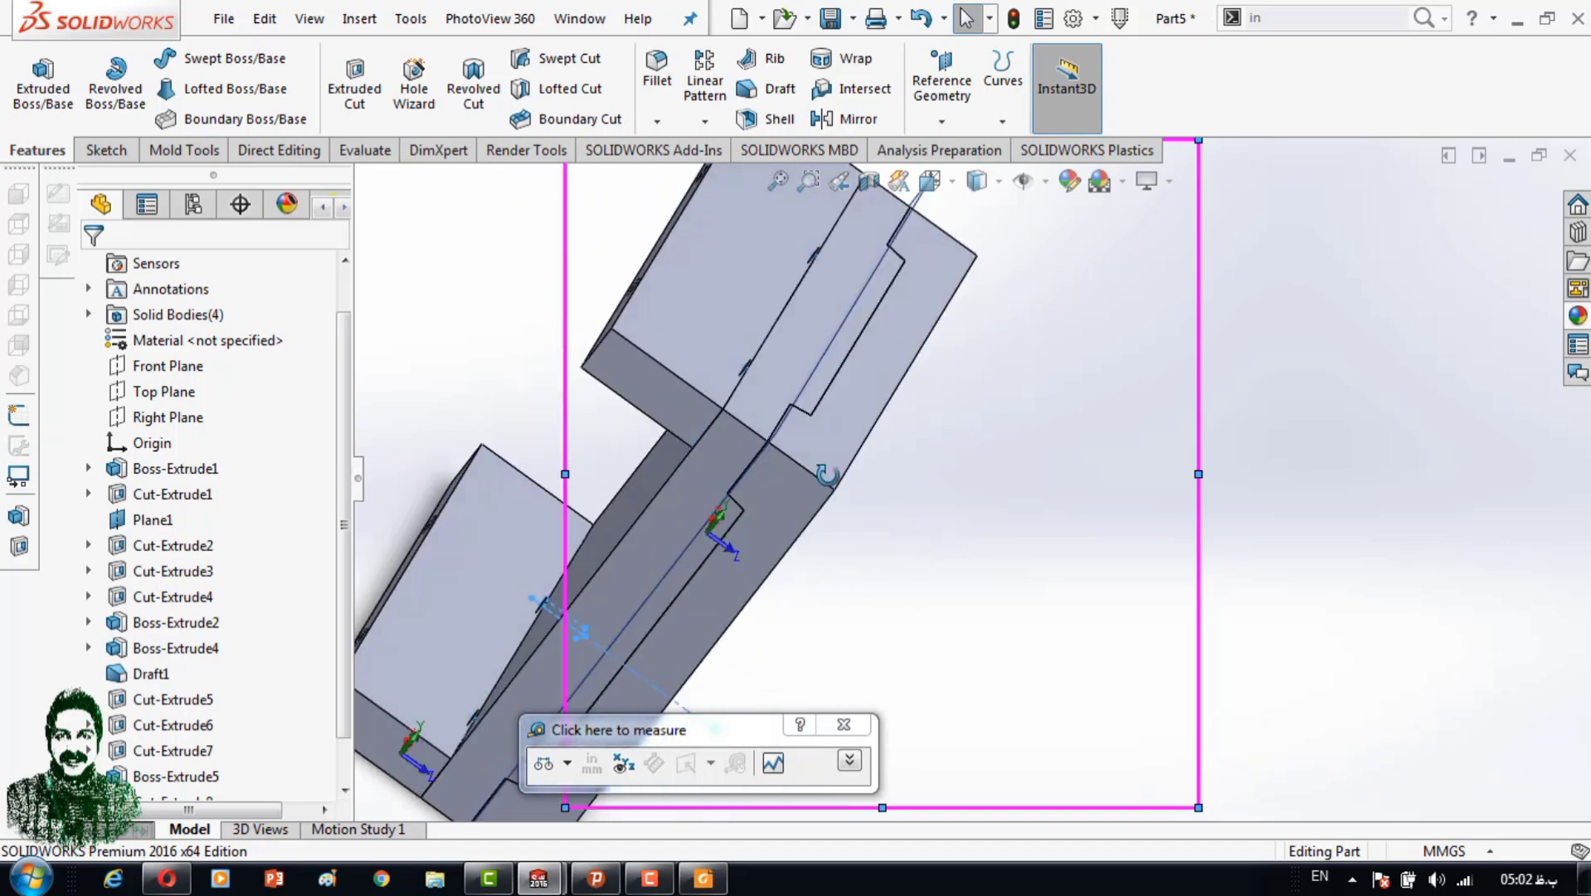
pyautogui.moveTo(928, 332)
pyautogui.mouseDown(button='middle')
pyautogui.moveTo(903, 313)
pyautogui.moveTo(658, 406)
pyautogui.mouseUp(button='middle')
pyautogui.scroll(4, 912, 323)
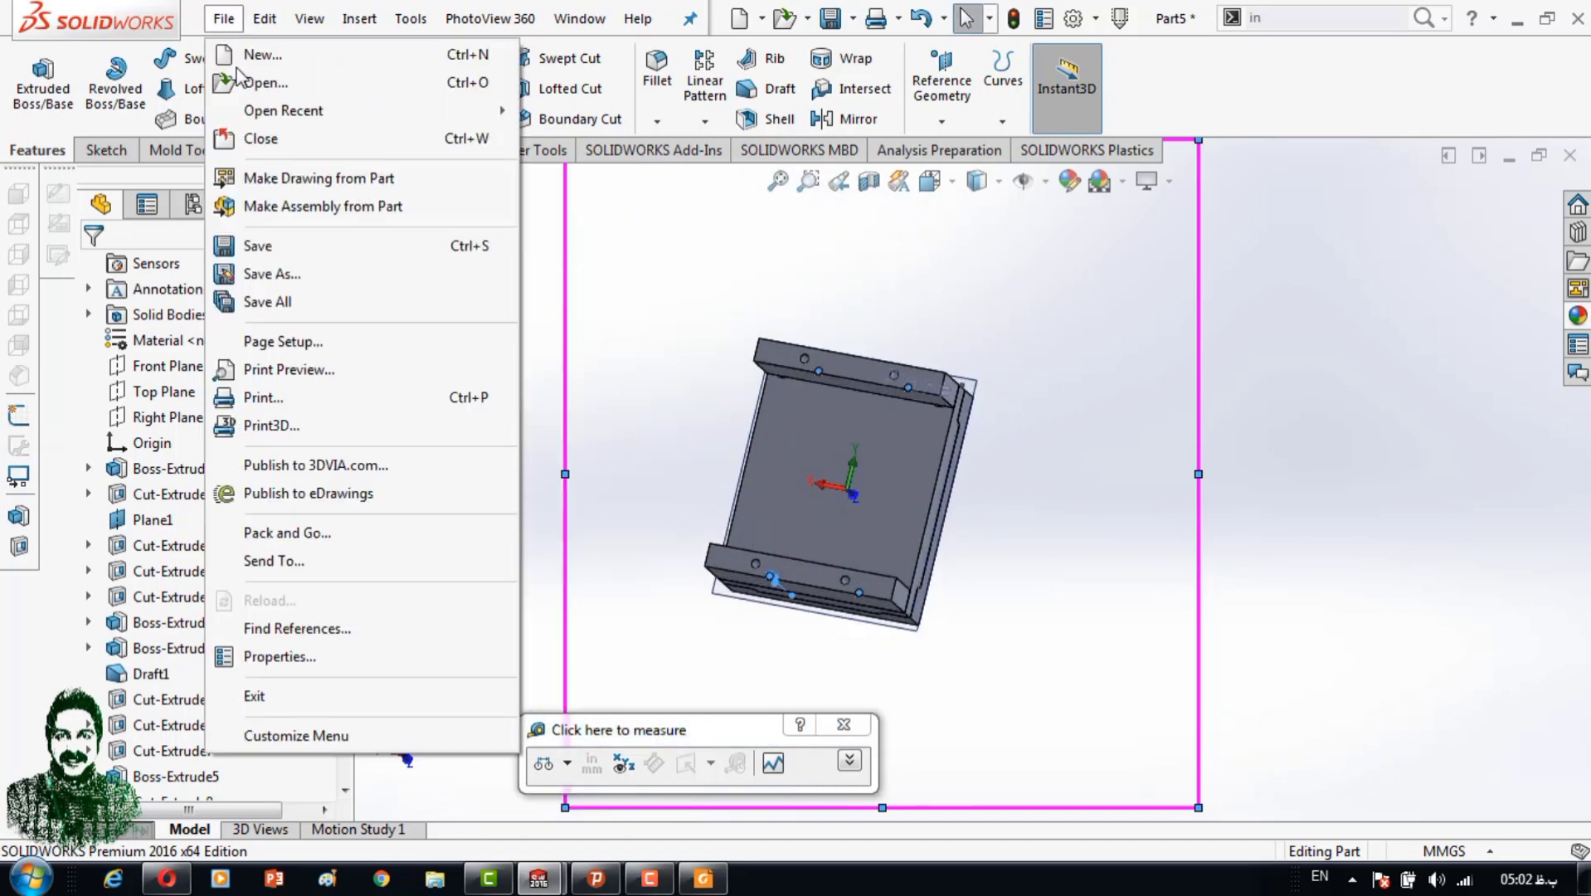
pyautogui.hotkey('ctrl', 's')
pyautogui.write('moldN95part1')
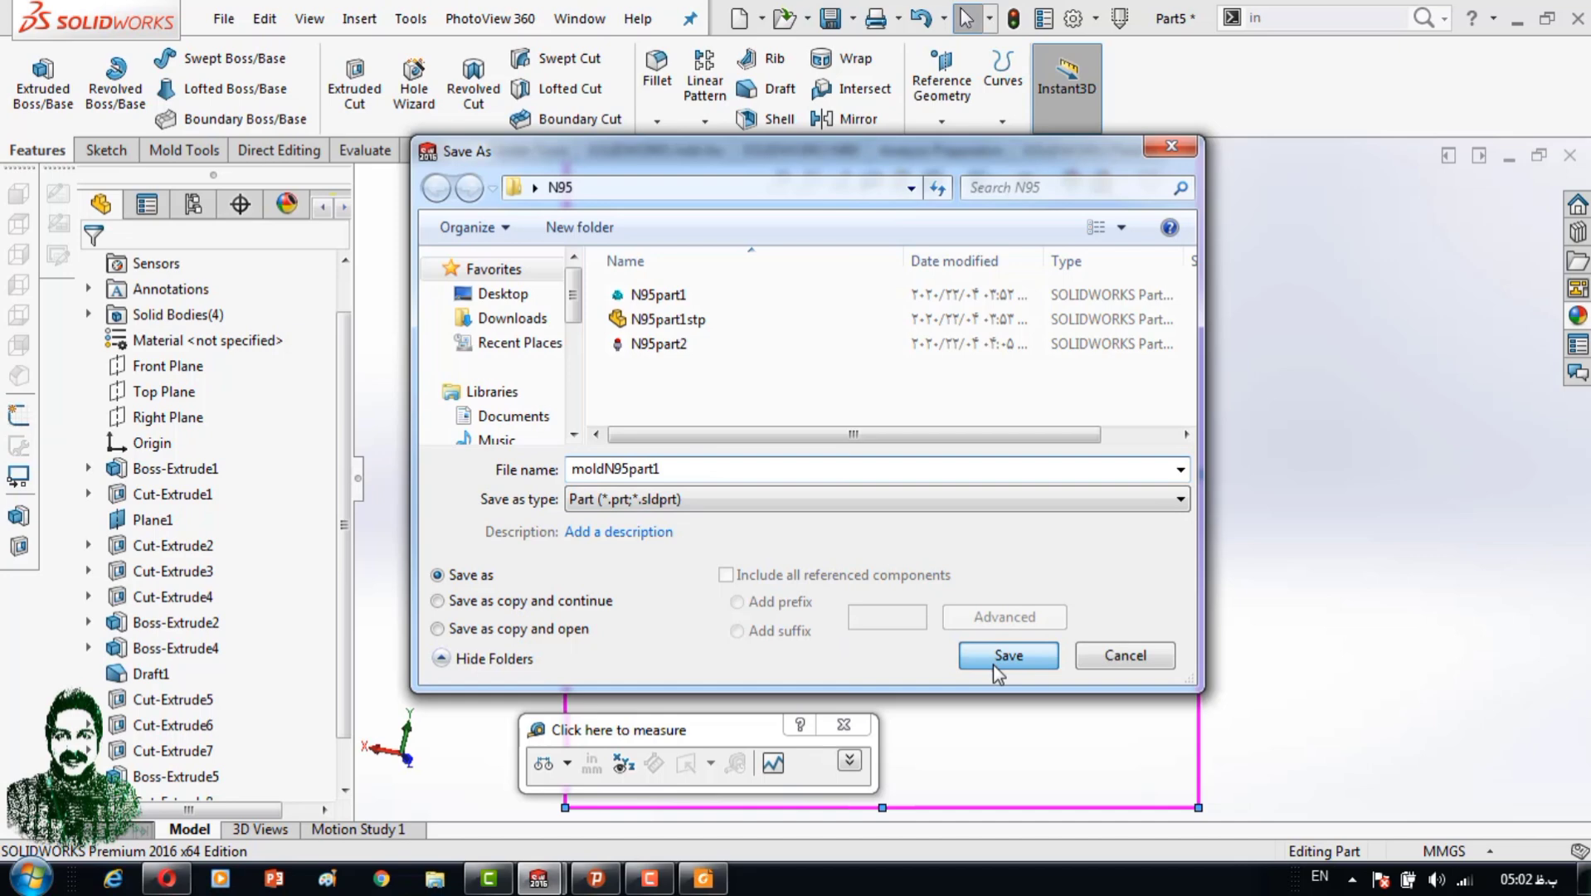
pyautogui.click(995, 660)
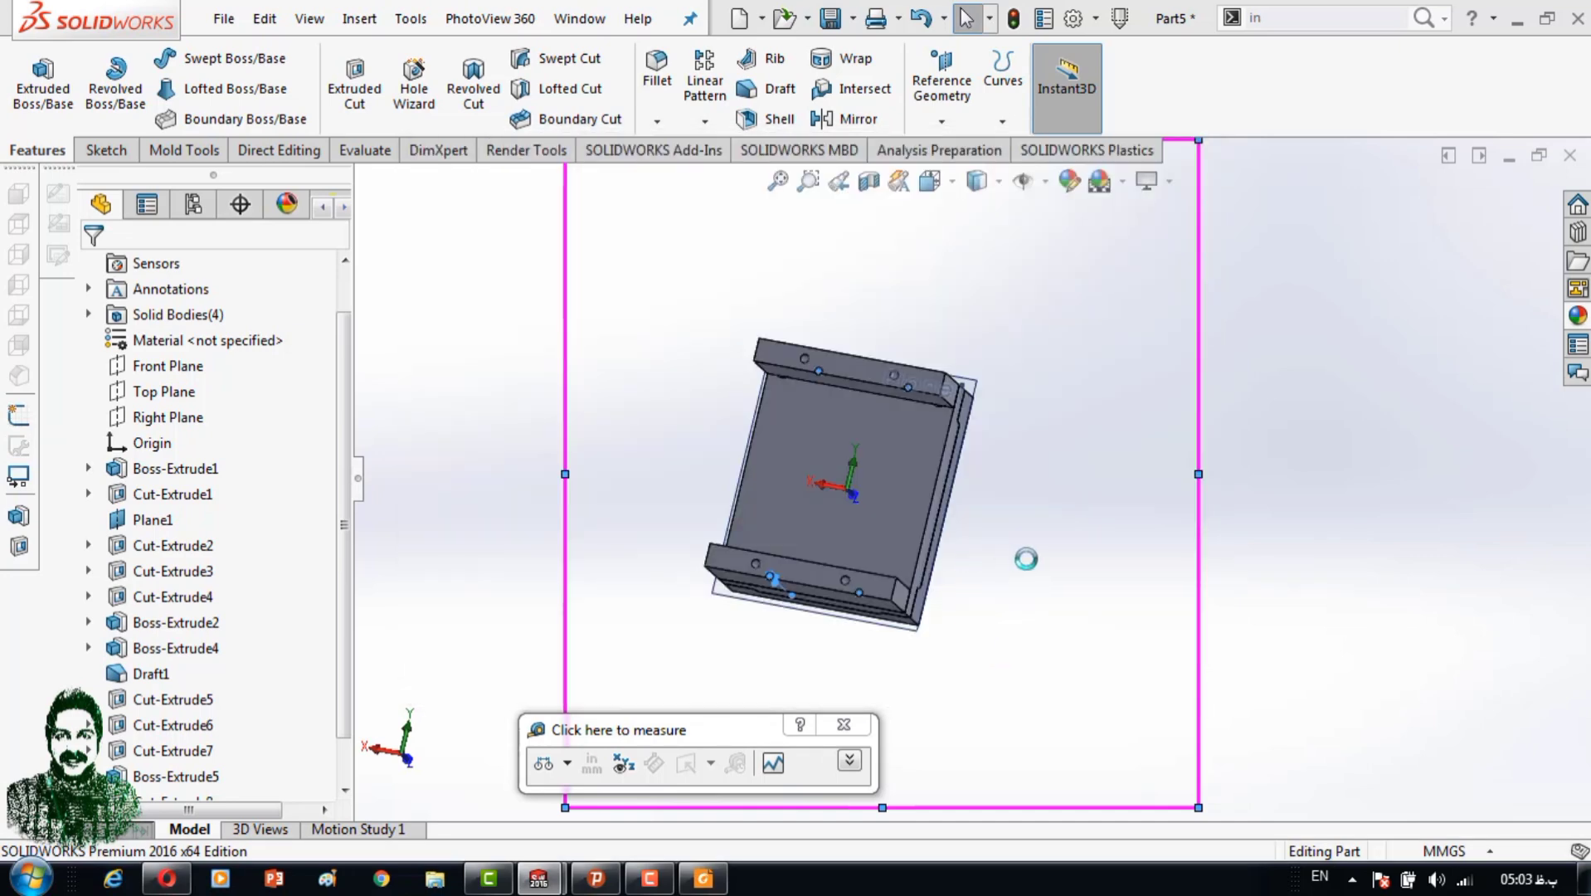
# View the selected plate face head-on in wireframe for sketching.
pyautogui.click(873, 504)
pyautogui.click(976, 180)
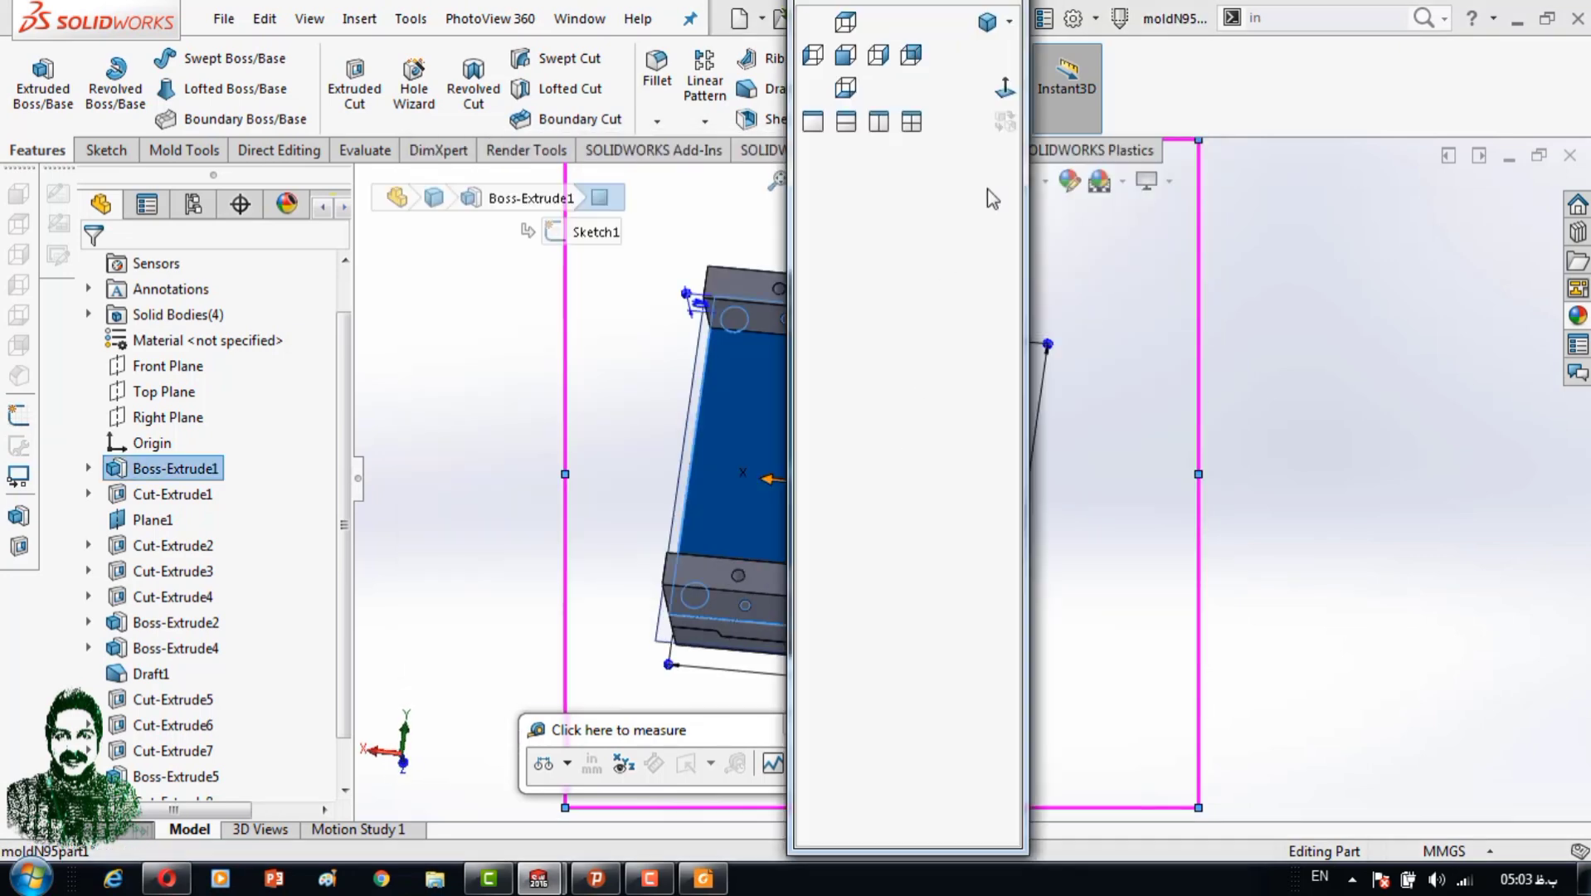
pyautogui.click(853, 85)
pyautogui.click(978, 344)
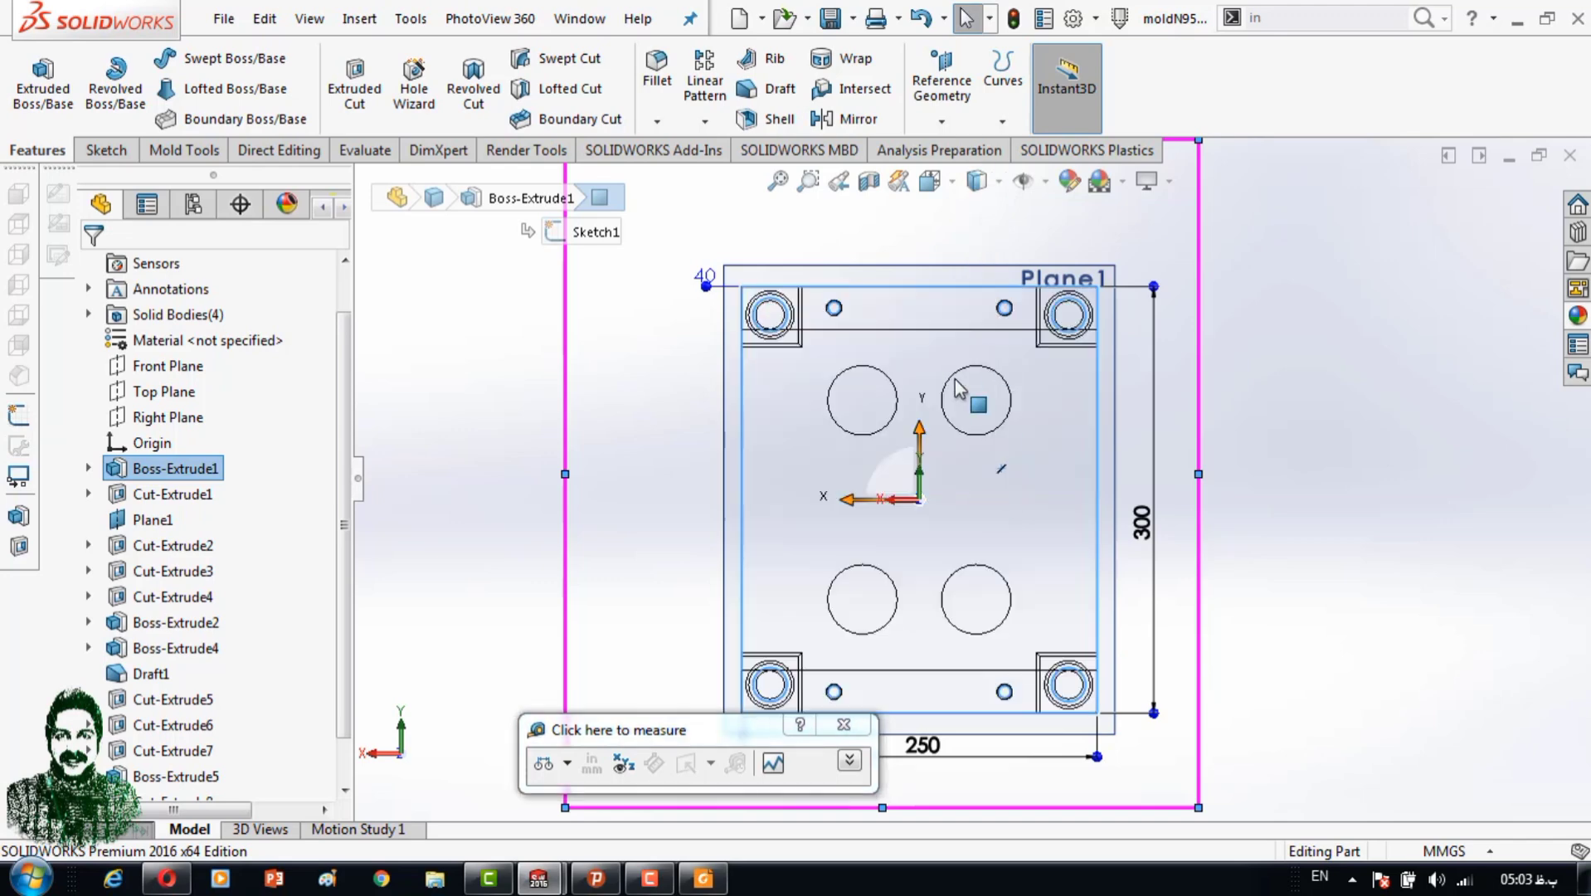
pyautogui.scroll(-5, 974, 390)
pyautogui.scroll(3, 974, 480)
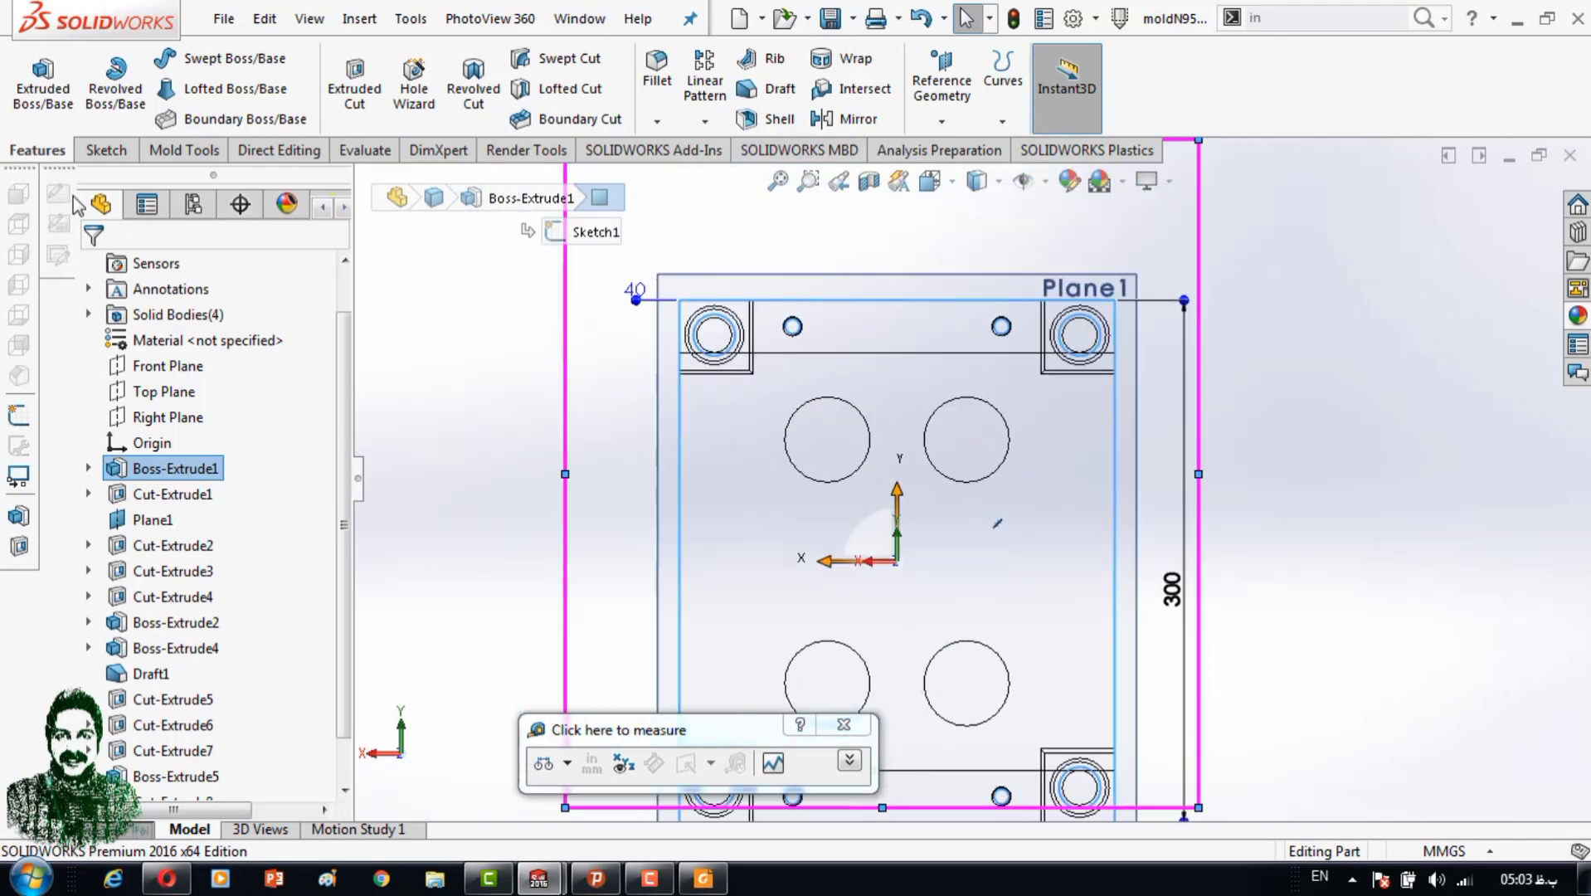
# Draw small circles at the left and right upper boss centres.
pyautogui.click(106, 149)
pyautogui.click(199, 58)
pyautogui.scroll(-3, 1032, 443)
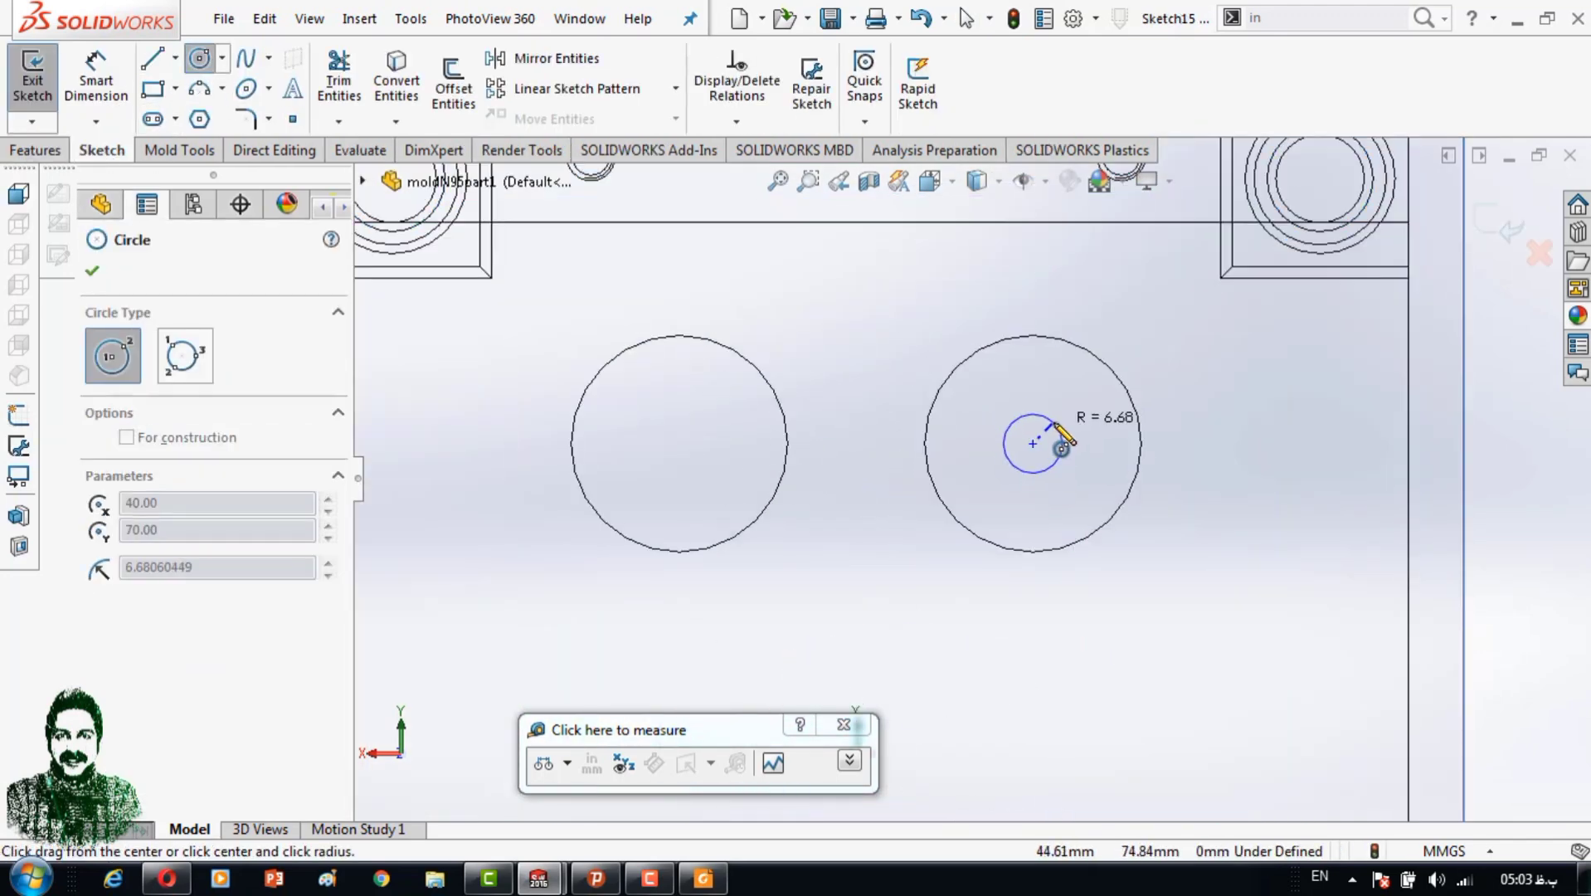
pyautogui.click(1061, 448)
pyautogui.click(679, 444)
pyautogui.scroll(3, 705, 423)
# Dimension both upper circles to Ø5 mm.
pyautogui.click(844, 454)
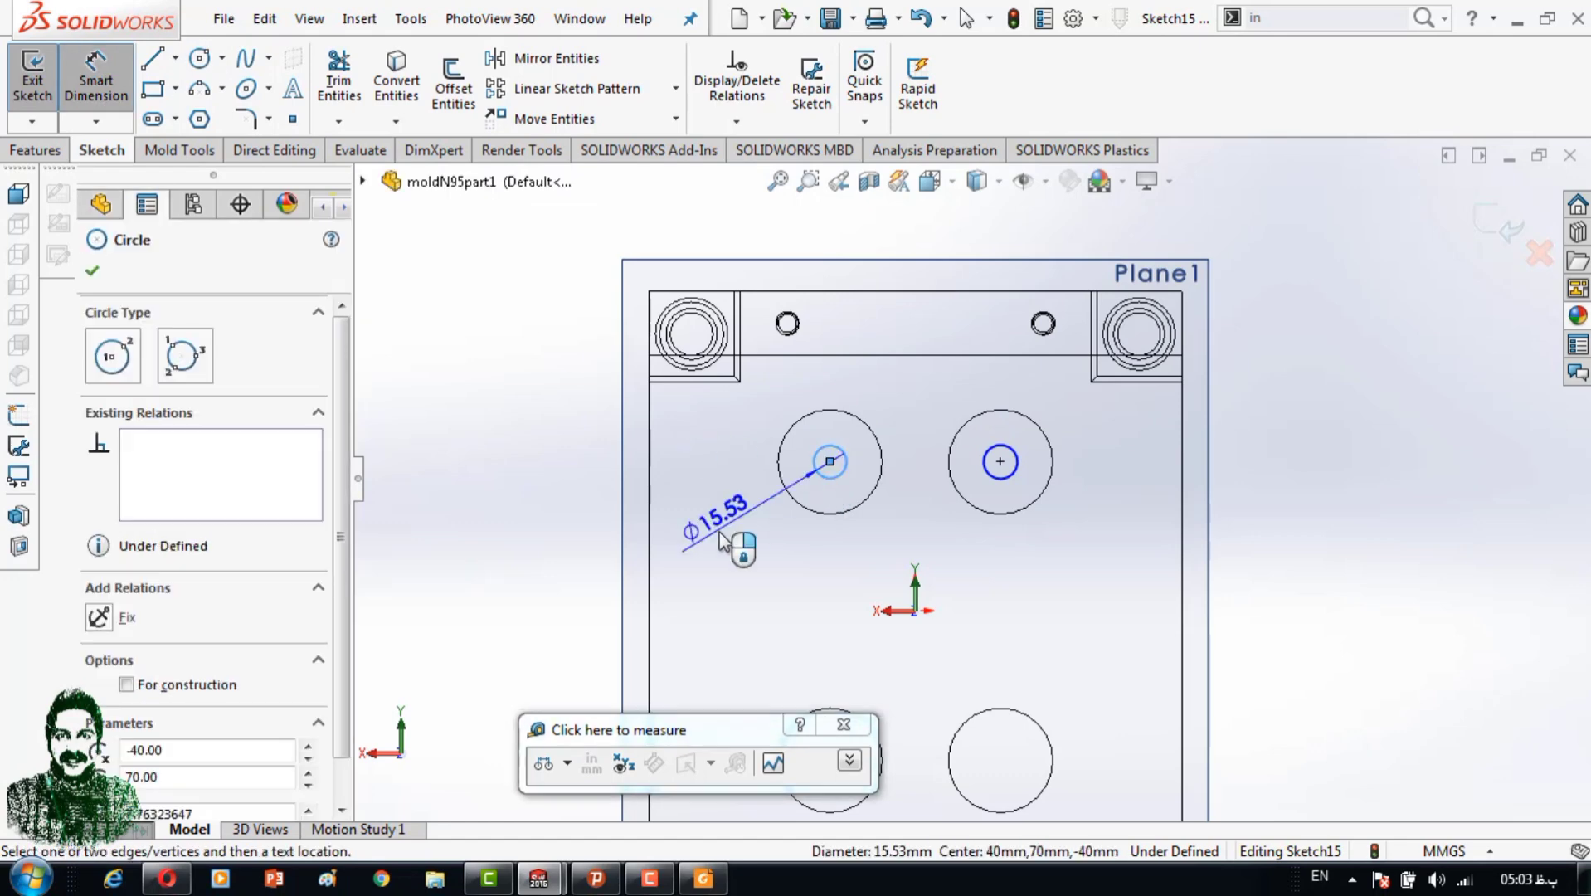
pyautogui.click(723, 541)
pyautogui.press('Return')
pyautogui.scroll(2, 1001, 461)
pyautogui.click(1115, 472)
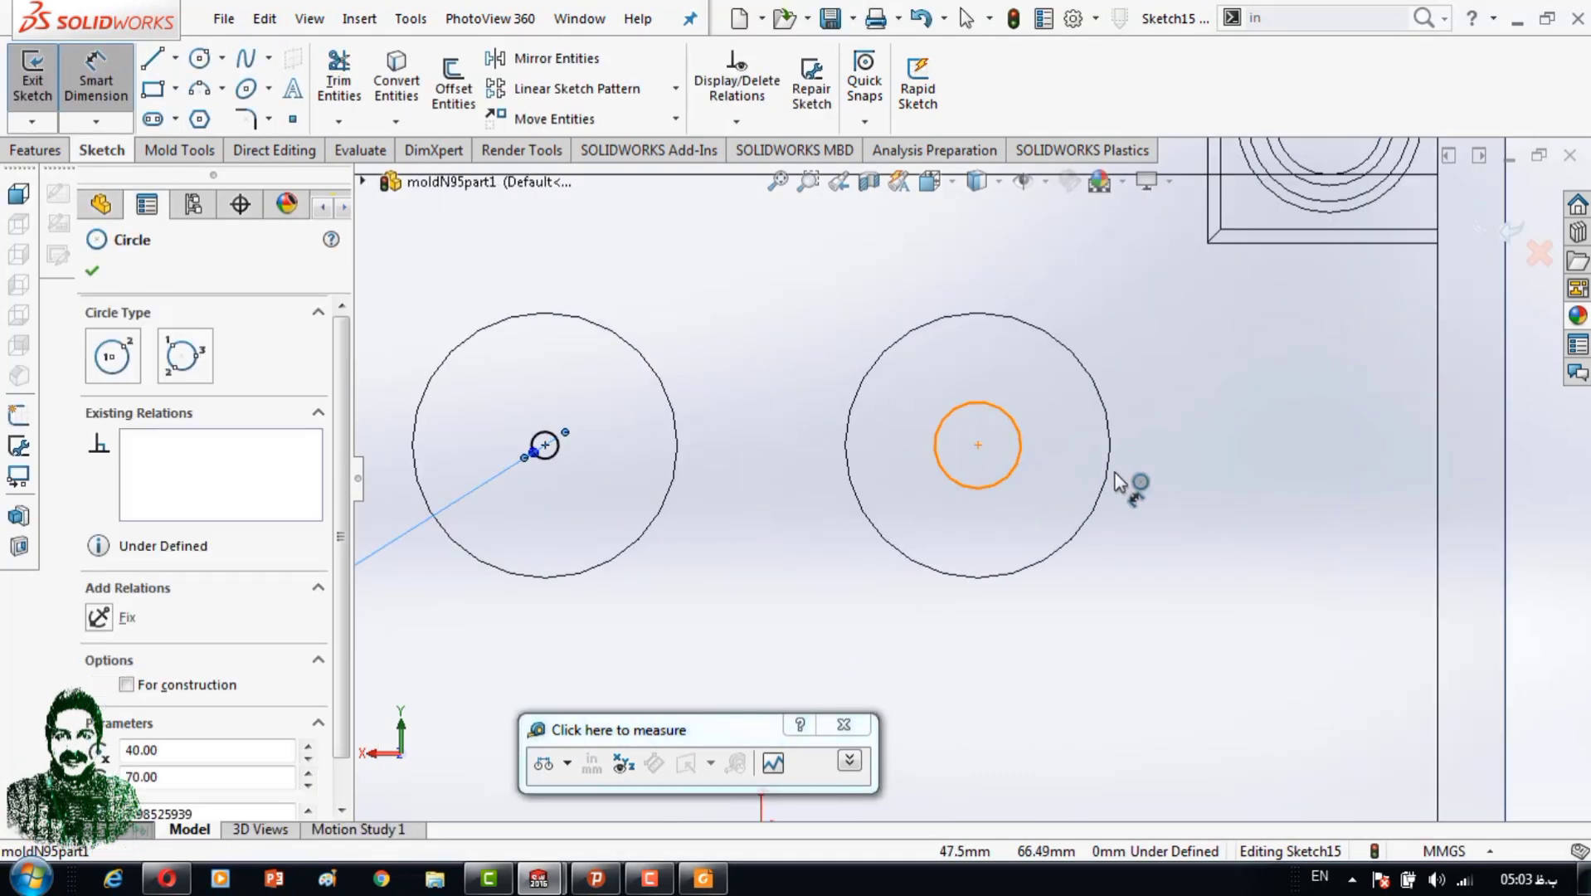
pyautogui.click(1169, 357)
pyautogui.write('5')
pyautogui.press('Return')
# Draw small circles at the lower left and lower right boss centres.
pyautogui.hotkey('ctrl', 'Up')
pyautogui.hotkey('ctrl', 'Up')
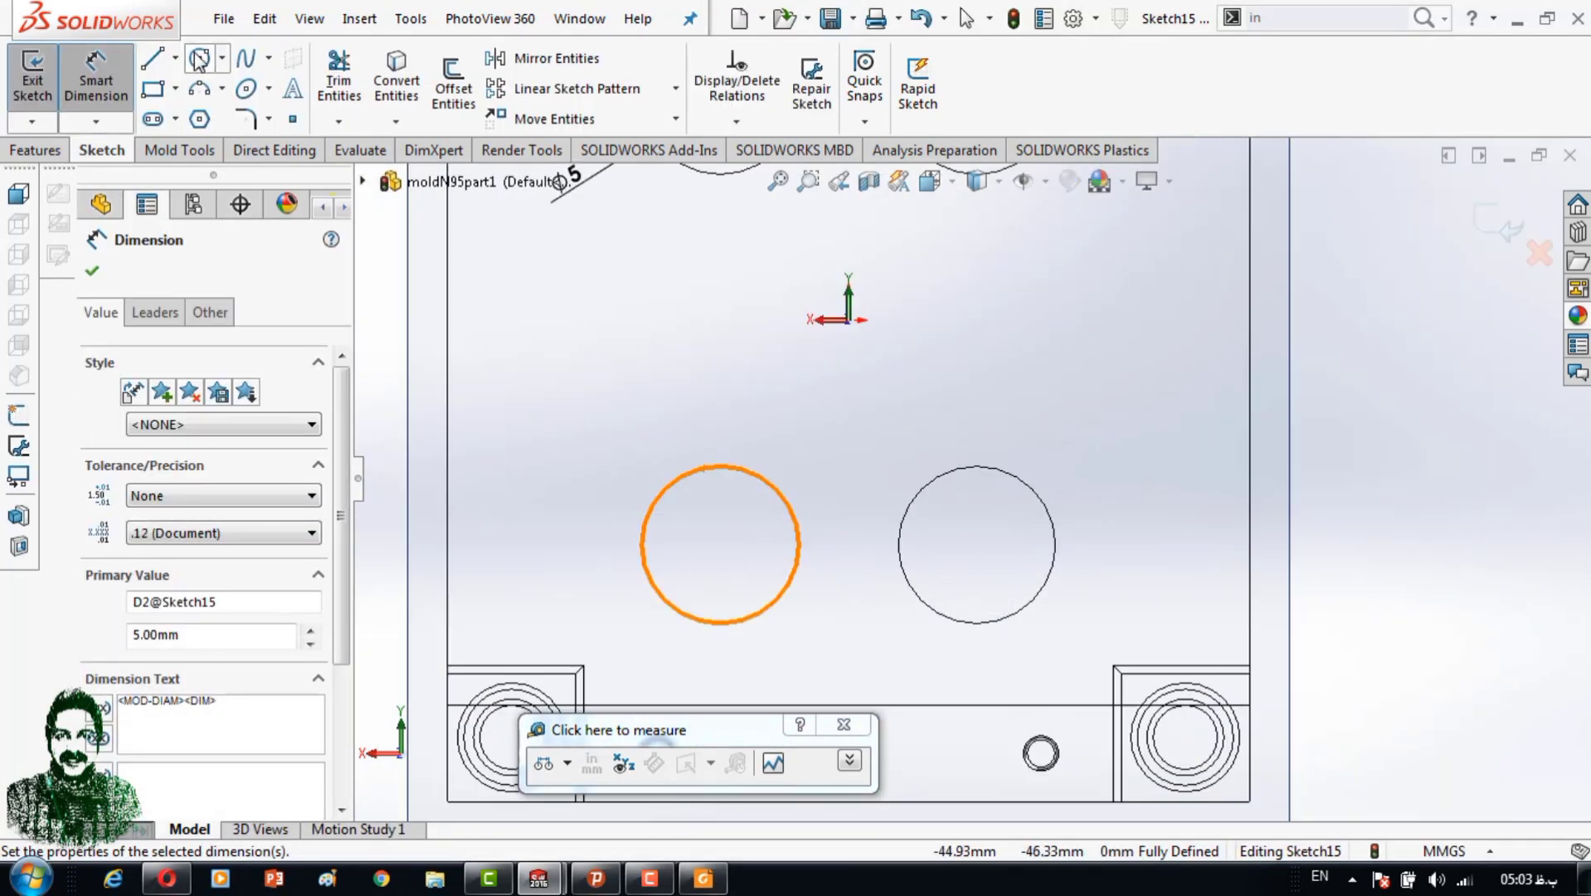
pyautogui.press('c')
pyautogui.moveTo(976, 544); pyautogui.dragTo(997, 545)
pyautogui.moveTo(720, 545); pyautogui.dragTo(741, 545)
pyautogui.press('z')
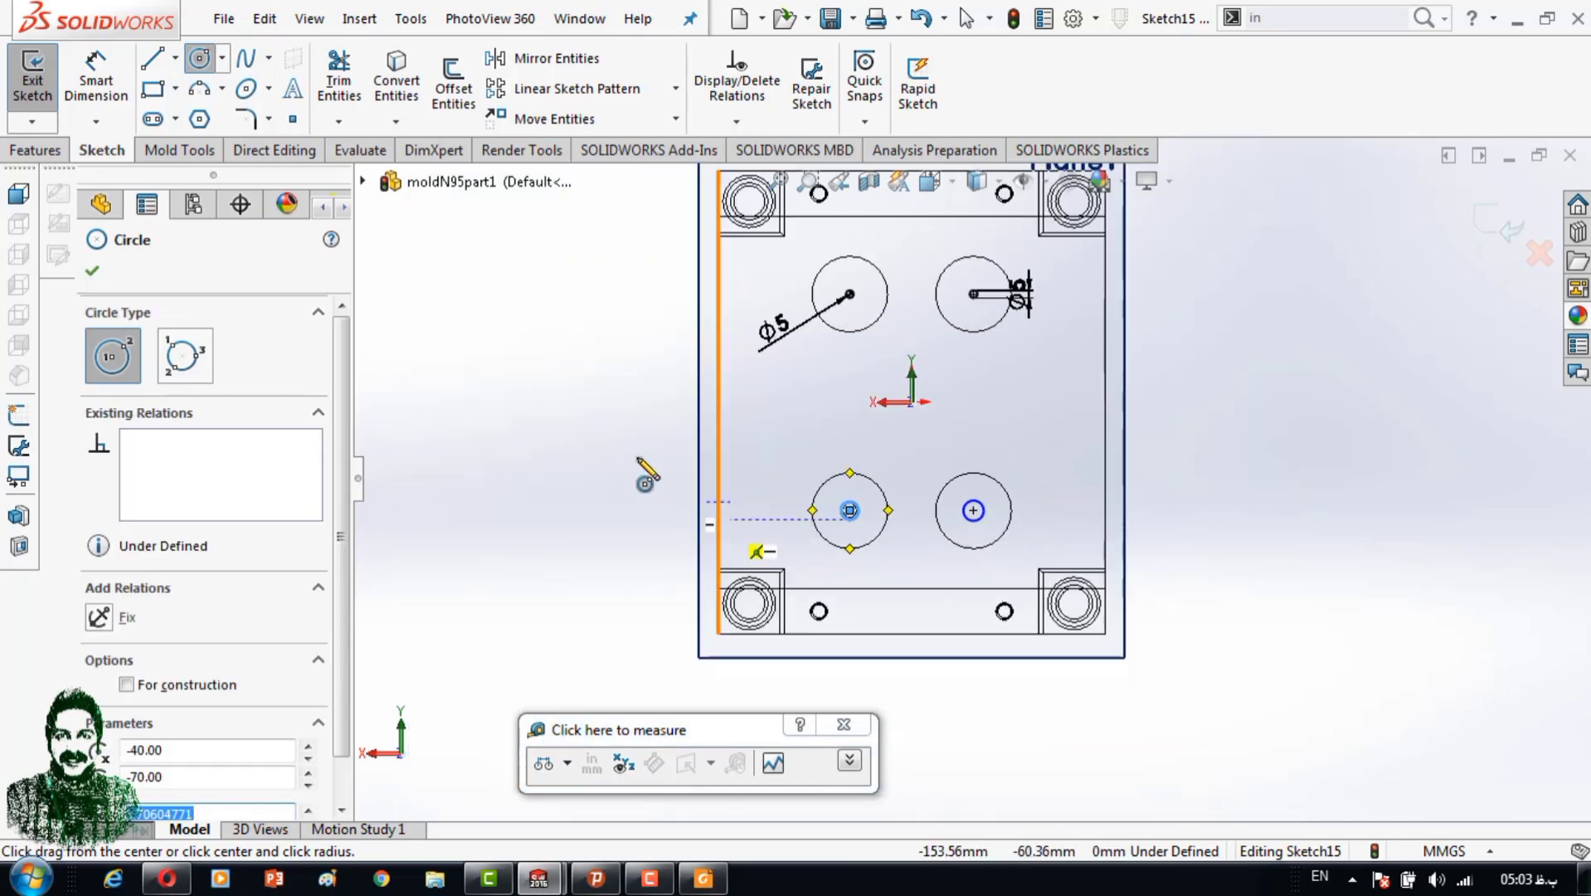
# Dimension both lower circles to Ø5 mm, then orbit to a tilted view.
pyautogui.press('Escape')
pyautogui.click(95, 75)
pyautogui.scroll(3, 822, 555)
pyautogui.click(962, 589)
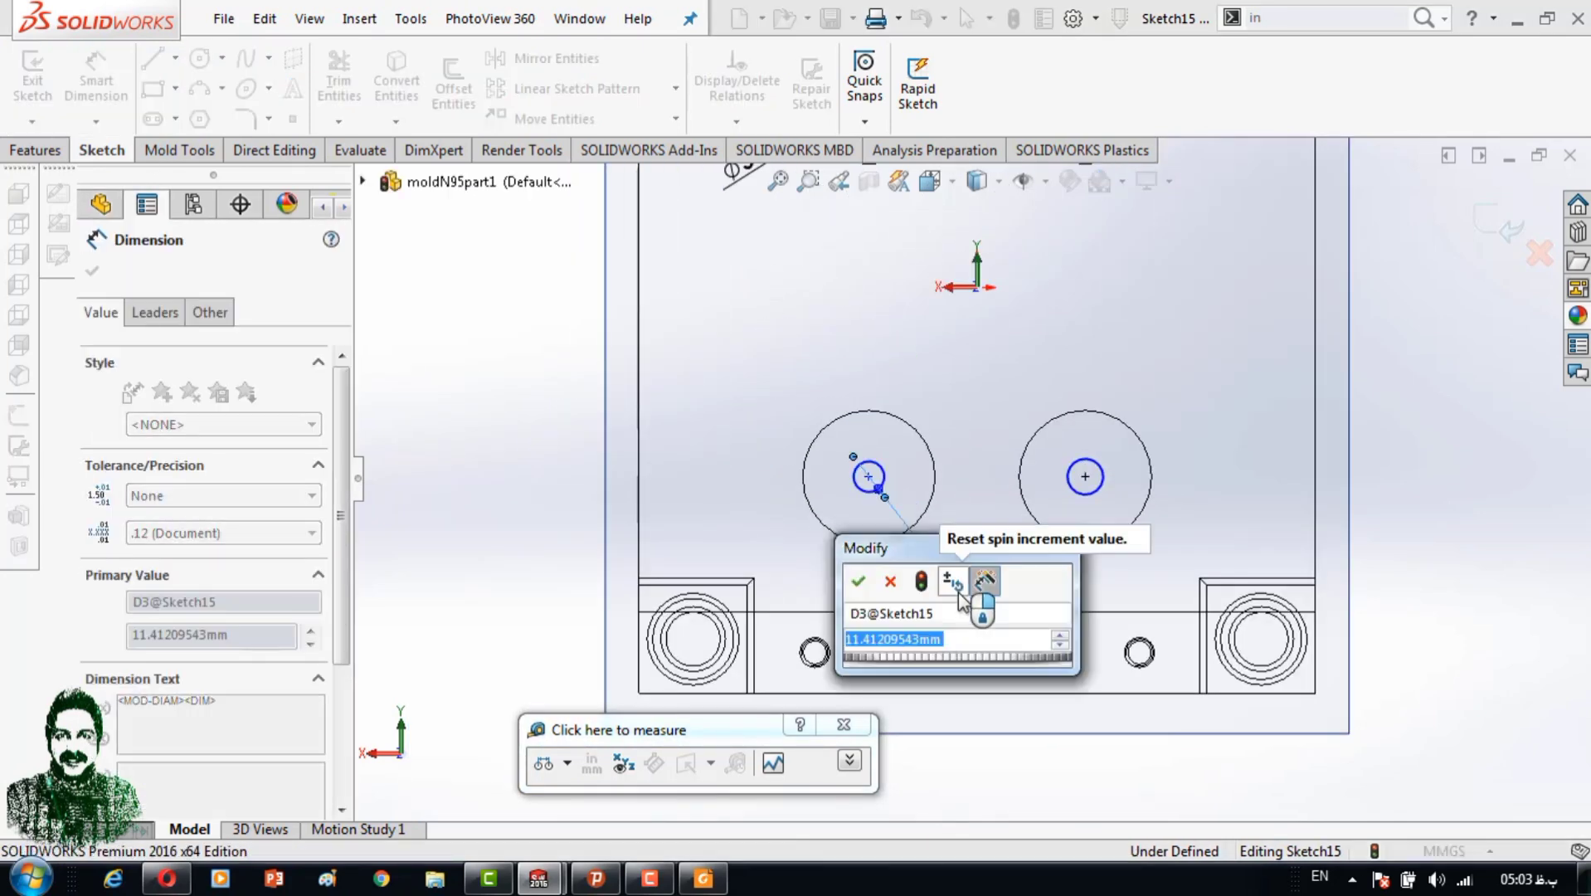
pyautogui.write('5')
pyautogui.press('Return')
pyautogui.click(1100, 488)
pyautogui.click(1210, 466)
pyautogui.write('5')
pyautogui.press('Return')
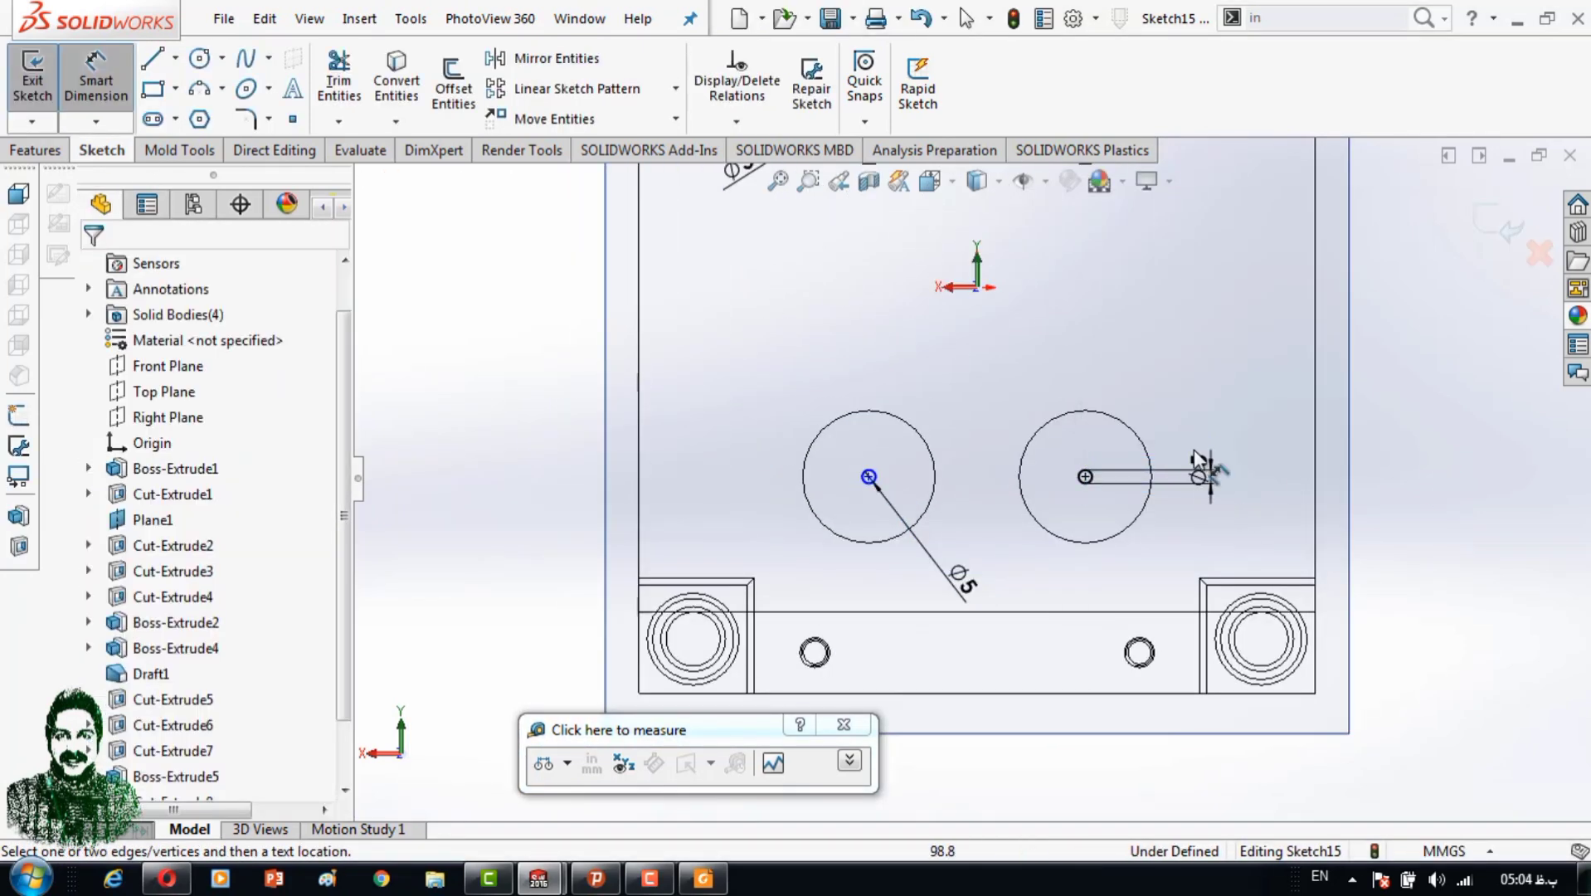
pyautogui.hotkey('ctrl', 'Down')
pyautogui.hotkey('ctrl', 'Down')
pyautogui.scroll(2, 963, 452)
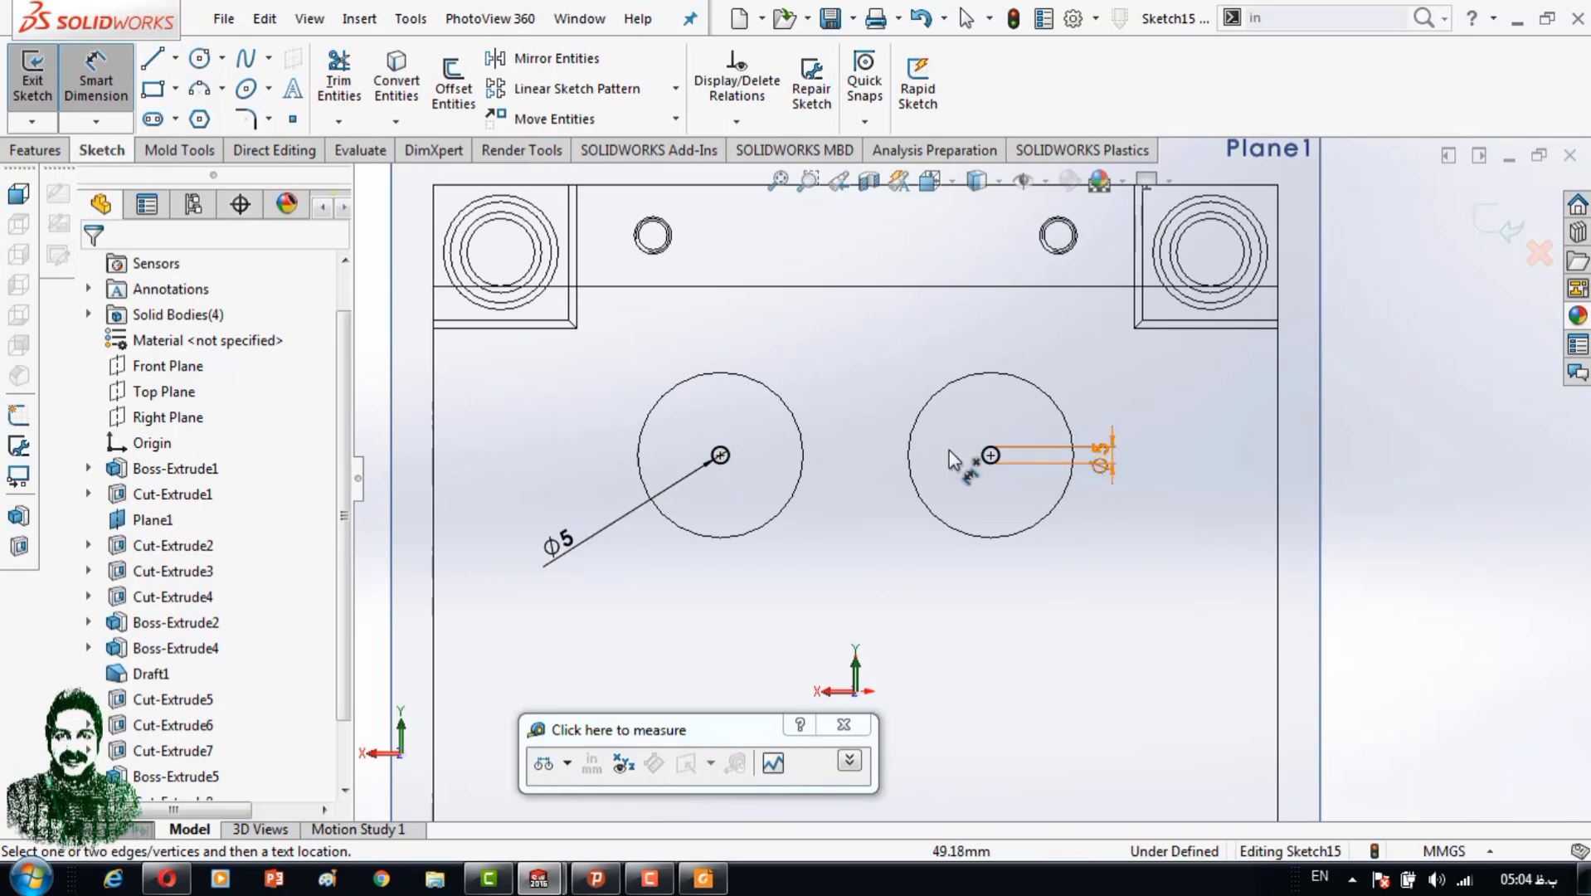
pyautogui.scroll(-5, 954, 460)
pyautogui.moveTo(650, 540)
pyautogui.mouseDown(button='middle')
pyautogui.moveTo(1068, 485)
pyautogui.moveTo(579, 380)
pyautogui.moveTo(69, 161)
pyautogui.mouseUp(button='middle')
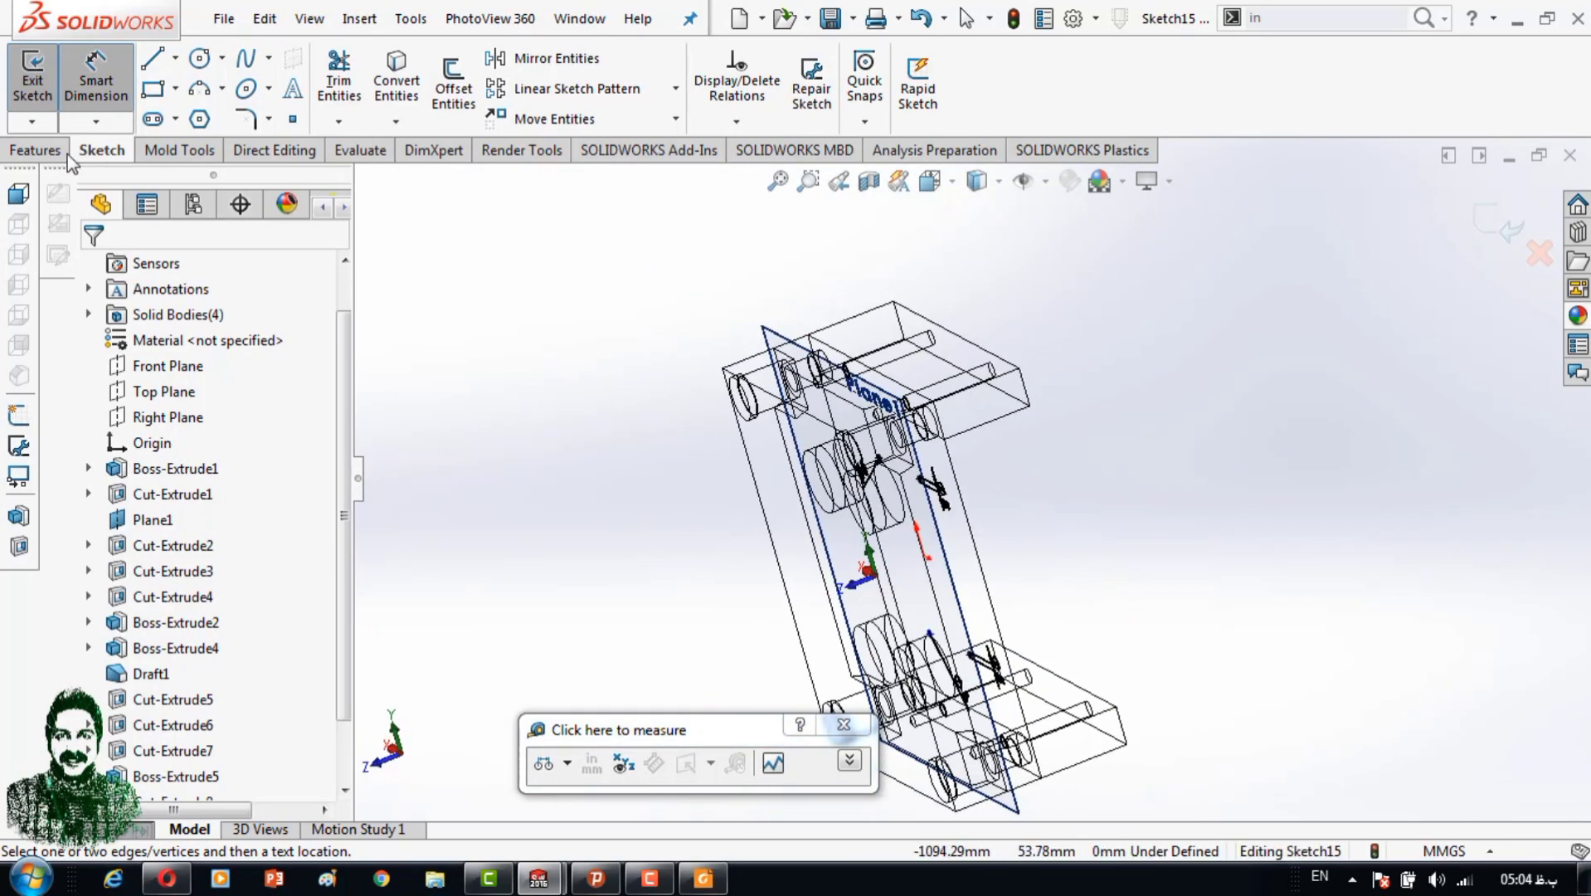
# Measure a model edge of the plate.
pyautogui.click(179, 153)
pyautogui.click(362, 154)
pyautogui.click(97, 83)
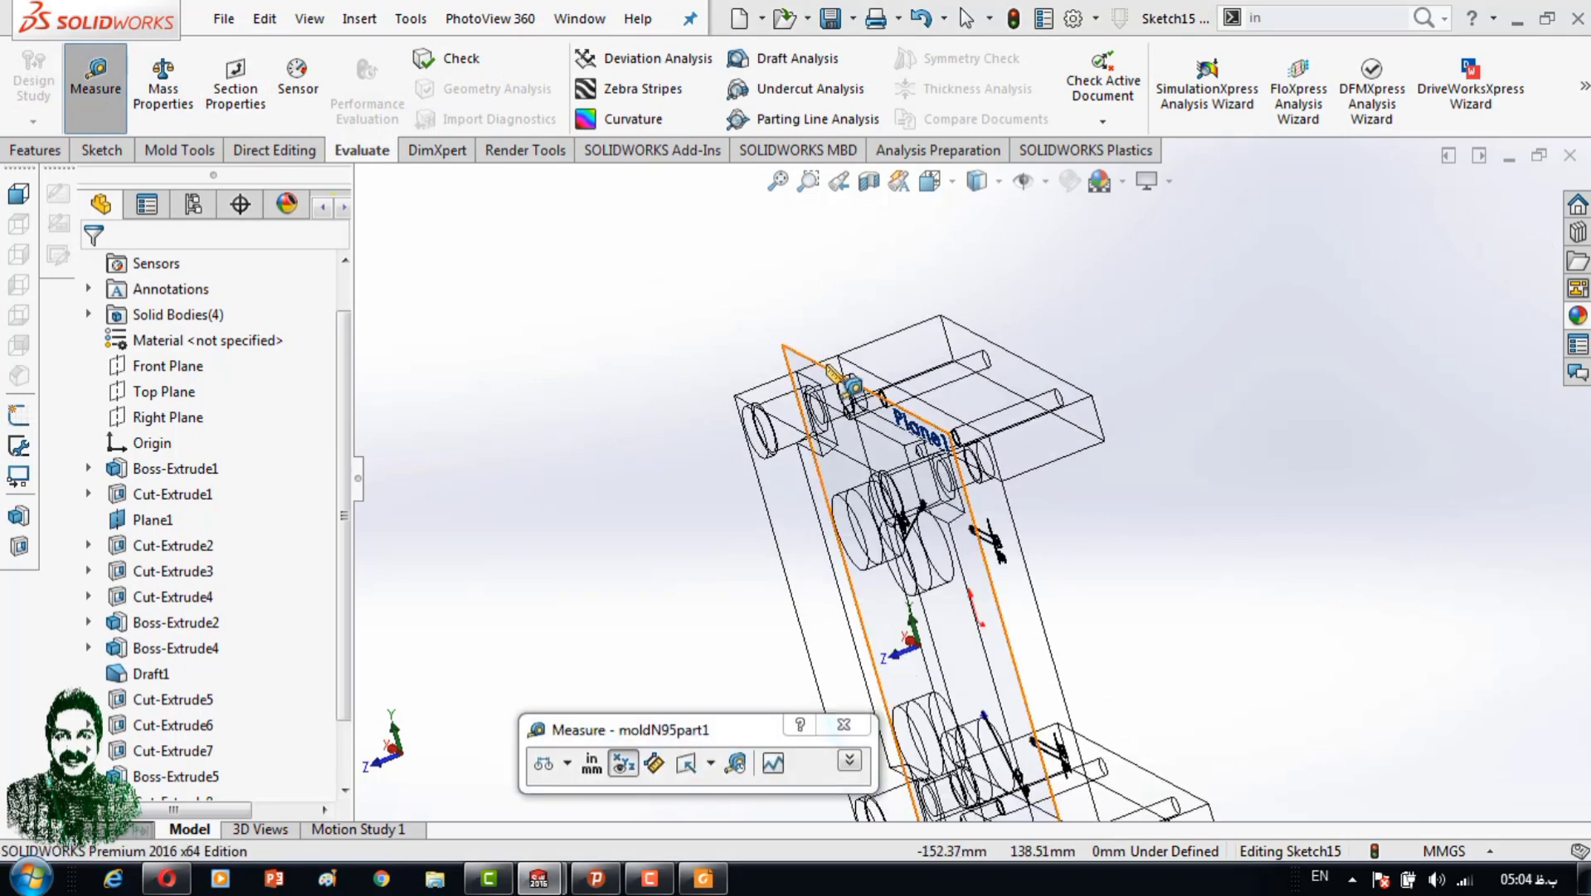
pyautogui.click(824, 357)
# Extrude-cut the Ø5 circles Blind 28 mm deep, then check N95part2 and return.
pyautogui.click(36, 150)
pyautogui.click(354, 83)
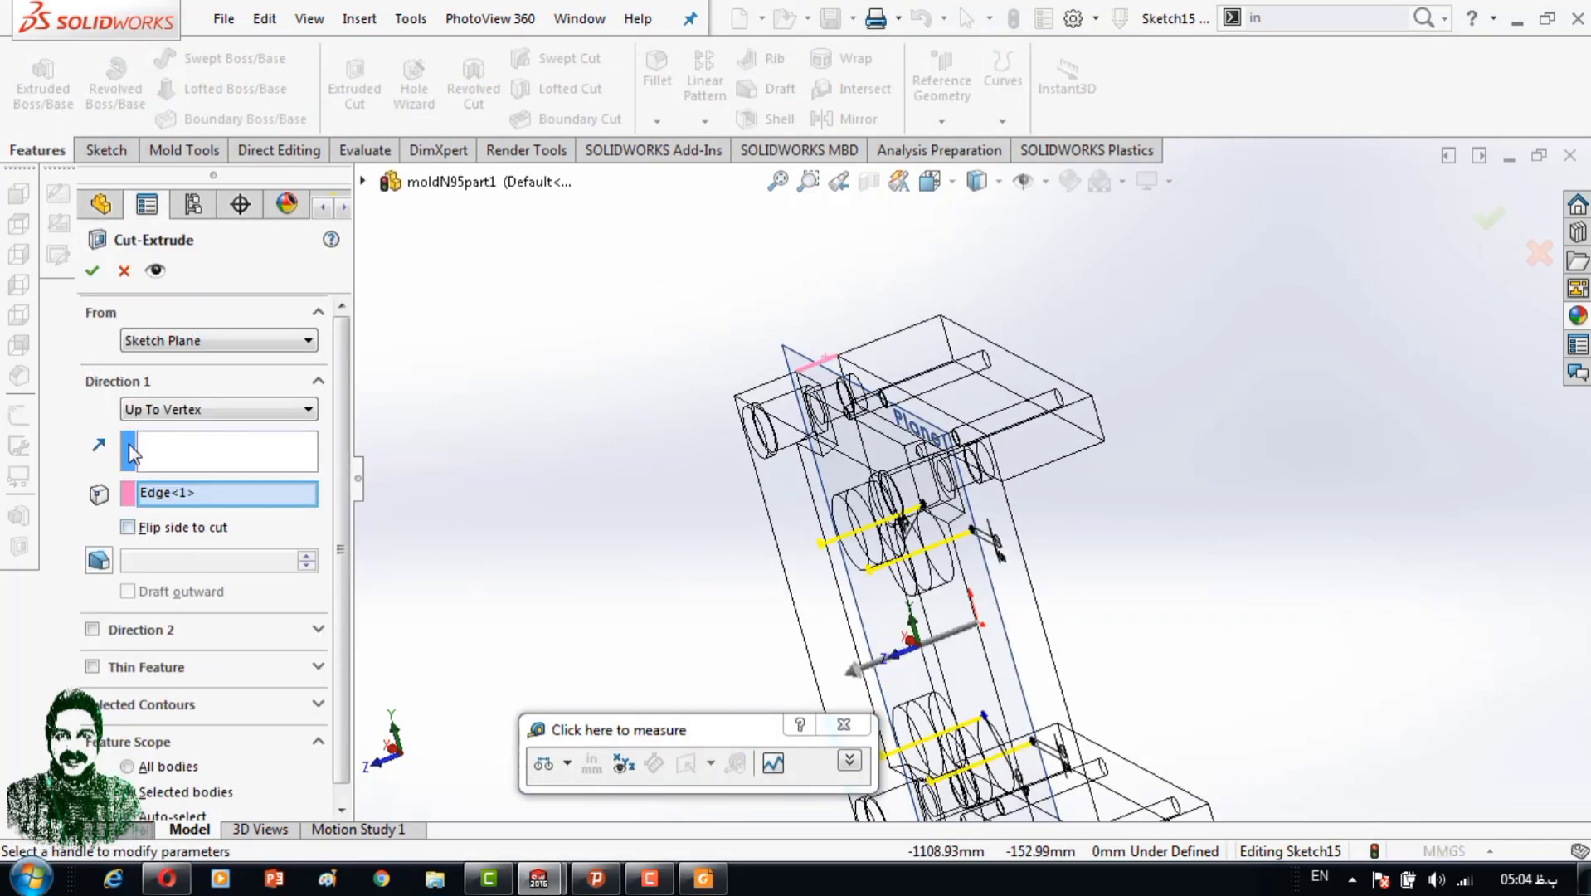
pyautogui.click(178, 446)
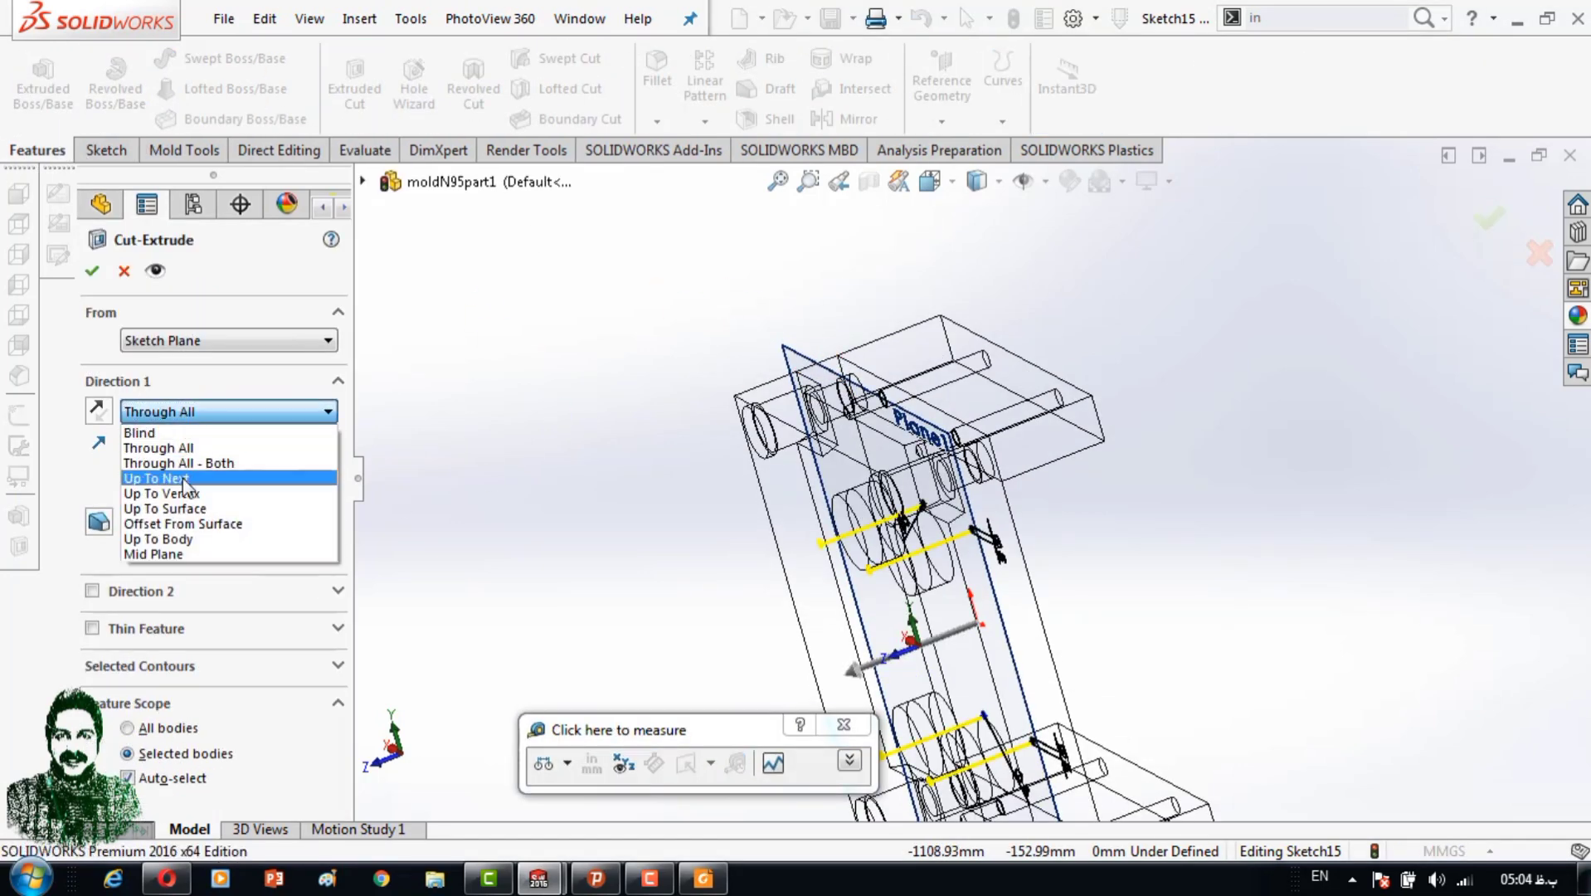
pyautogui.click(140, 432)
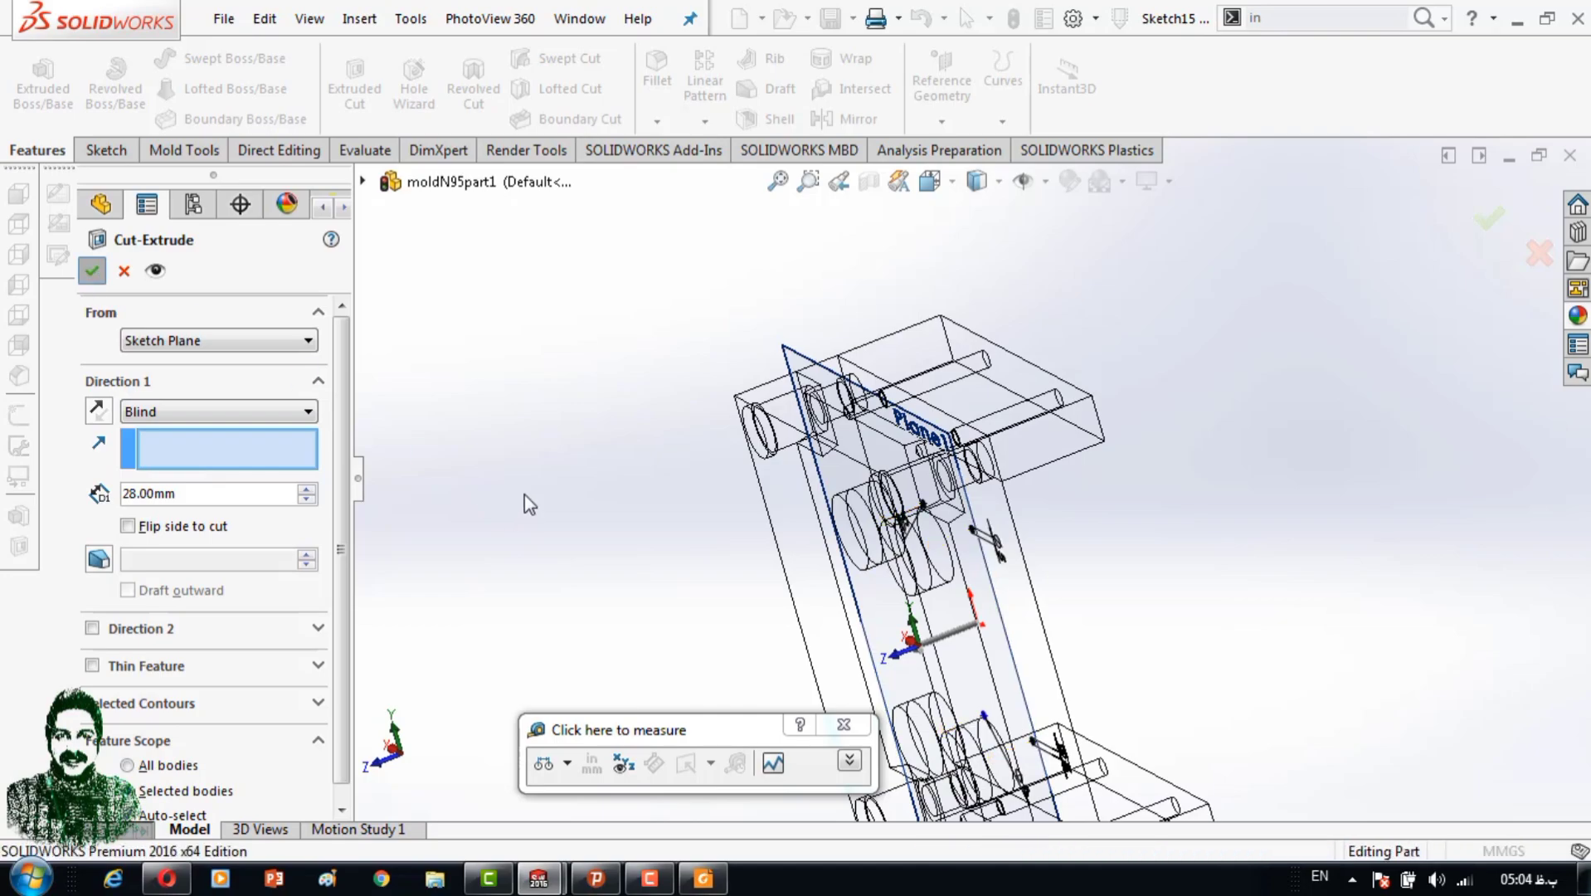
pyautogui.press('Return')
pyautogui.moveTo(625, 474)
pyautogui.mouseDown(button='middle')
pyautogui.moveTo(522, 415)
pyautogui.moveTo(486, 355)
pyautogui.moveTo(616, 255)
pyautogui.moveTo(829, 274)
pyautogui.mouseUp(button='middle')
pyautogui.scroll(5, 1141, 288)
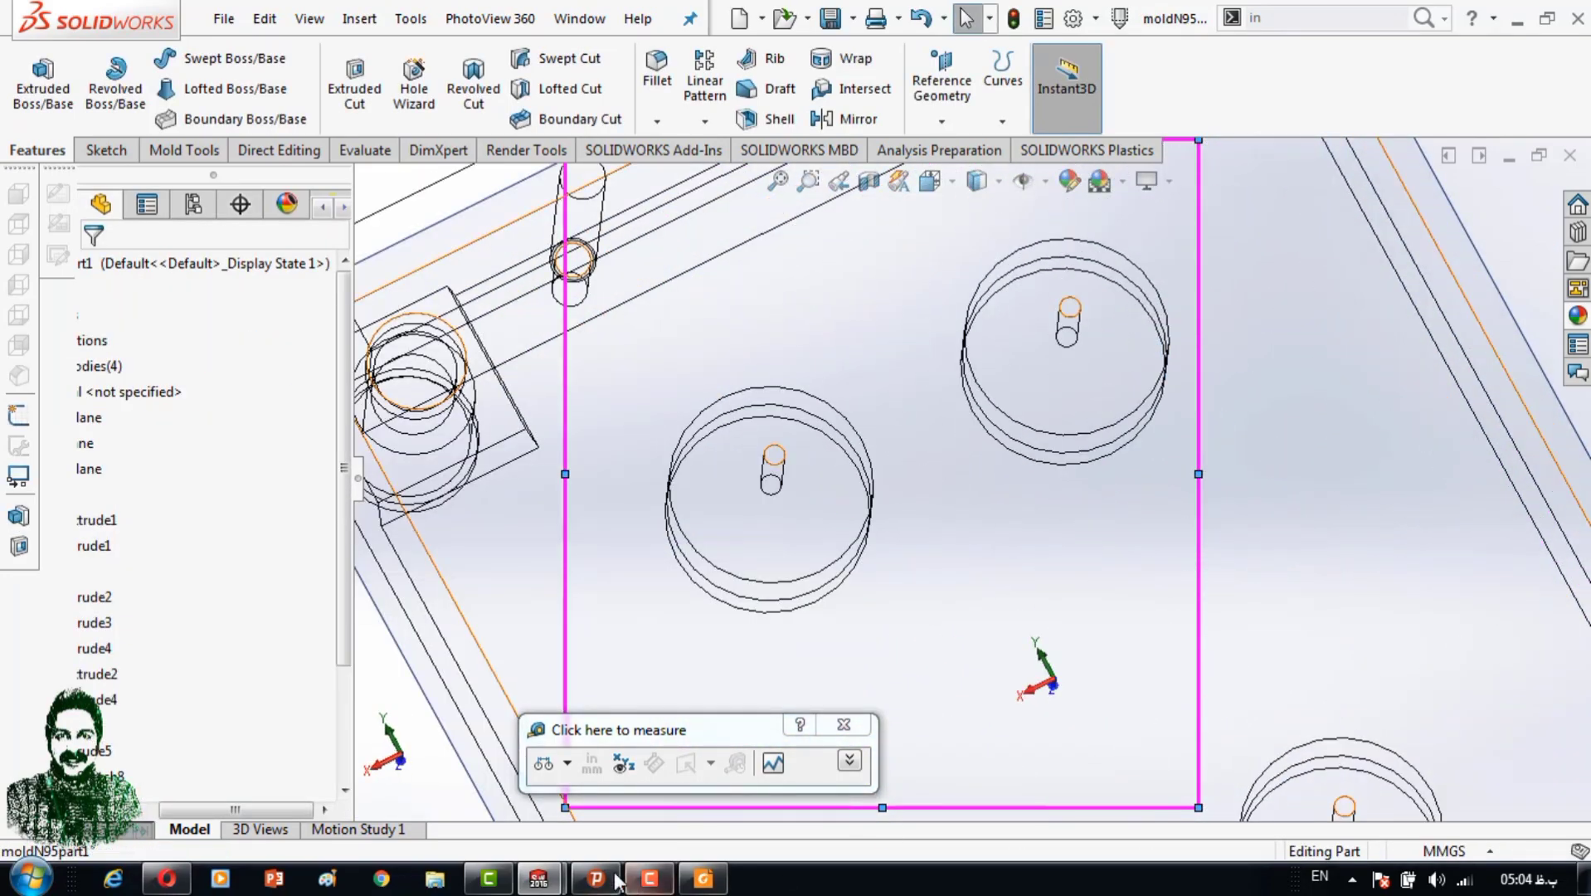
pyautogui.hotkey('ctrl', 'Tab')
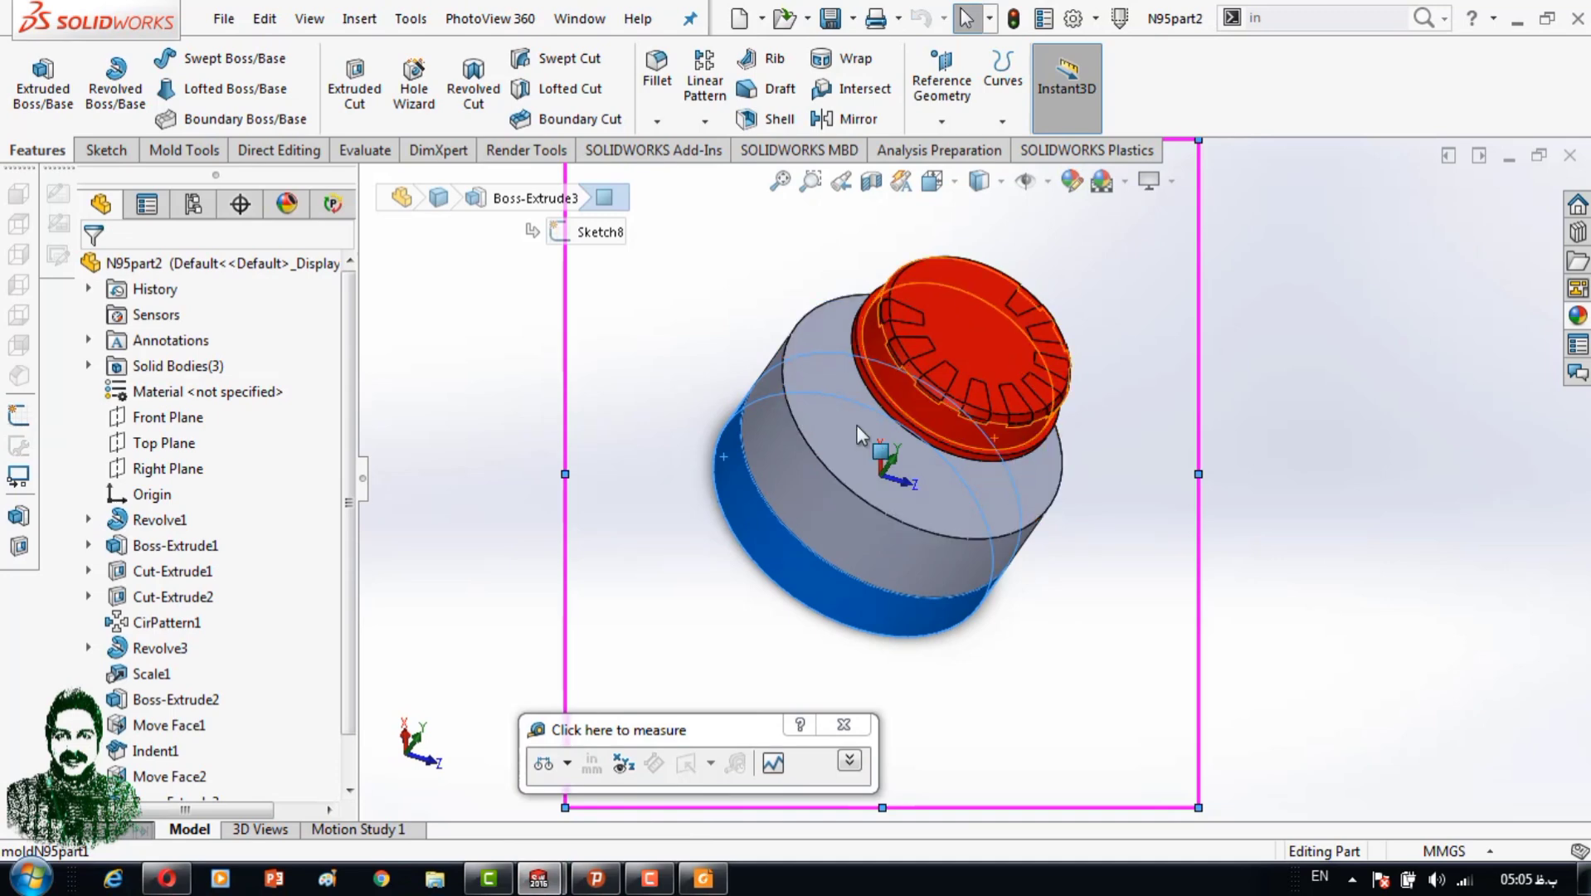
pyautogui.hotkey('ctrl', 'Tab')
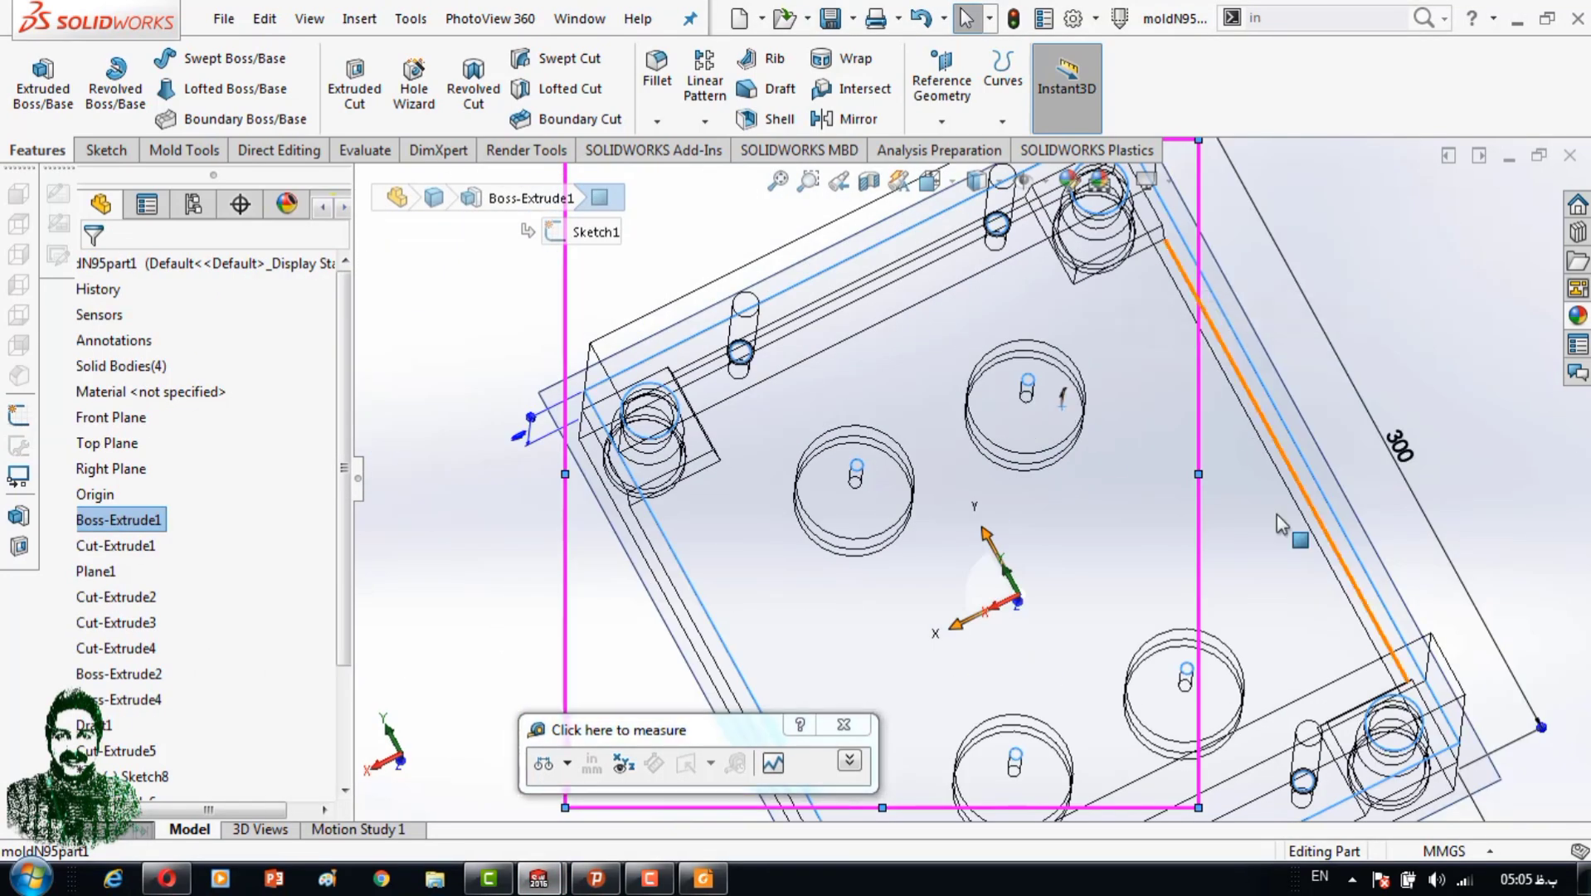
# View the plate's top face head-on in wireframe.
pyautogui.press('f')
pyautogui.click(978, 214)
pyautogui.click(868, 454)
pyautogui.hotkey('ctrl', '8')
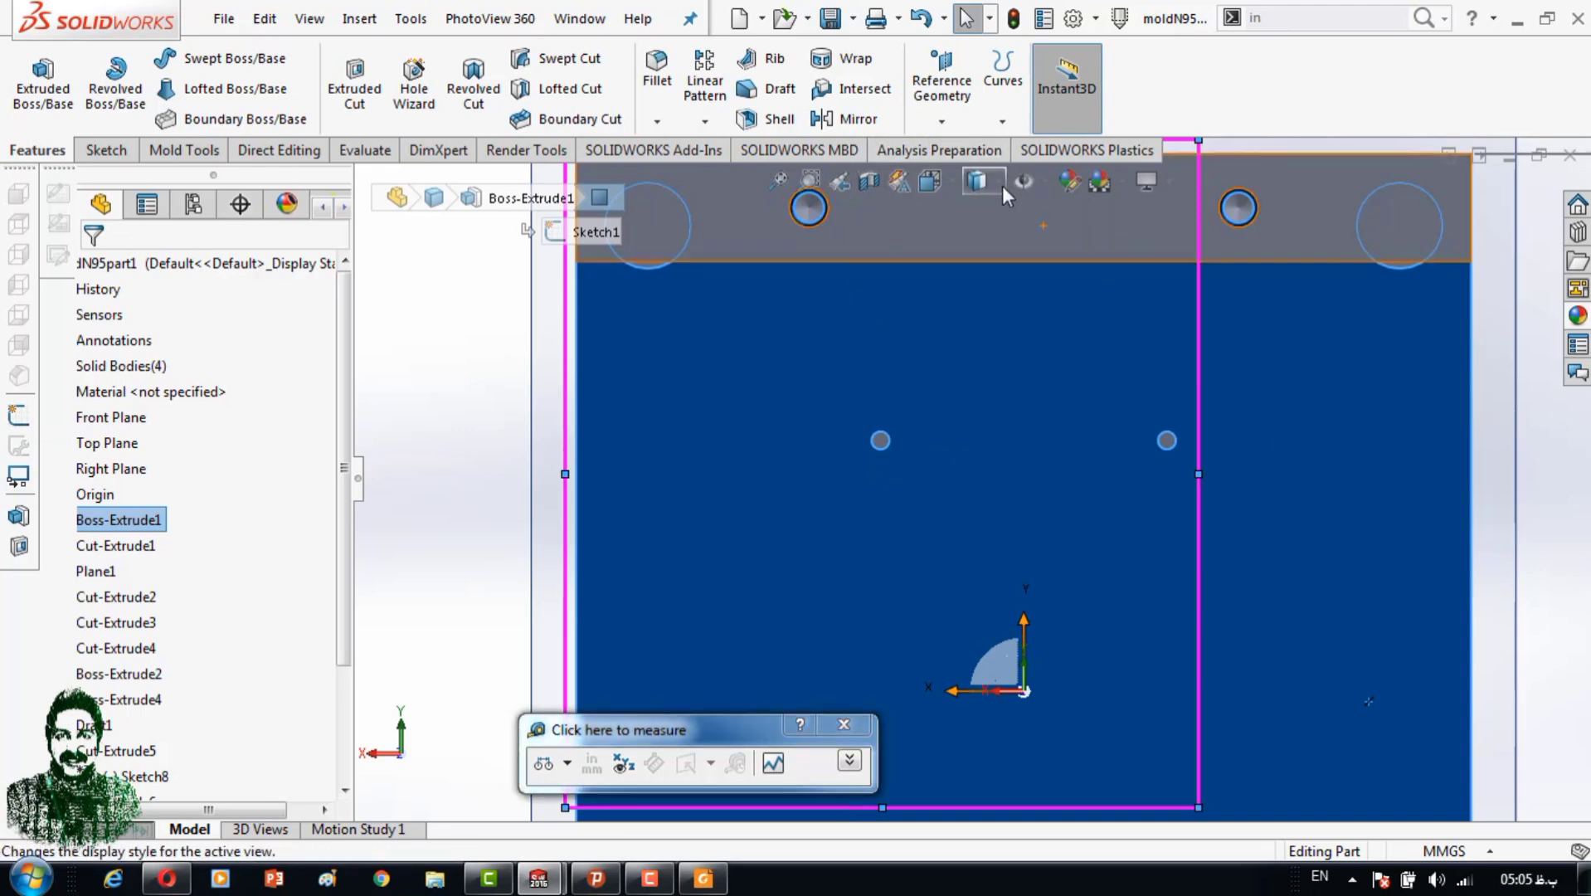
pyautogui.click(979, 331)
pyautogui.scroll(-3, 903, 429)
# Sketch a horizontal centerline through the upper boss centres.
pyautogui.click(106, 149)
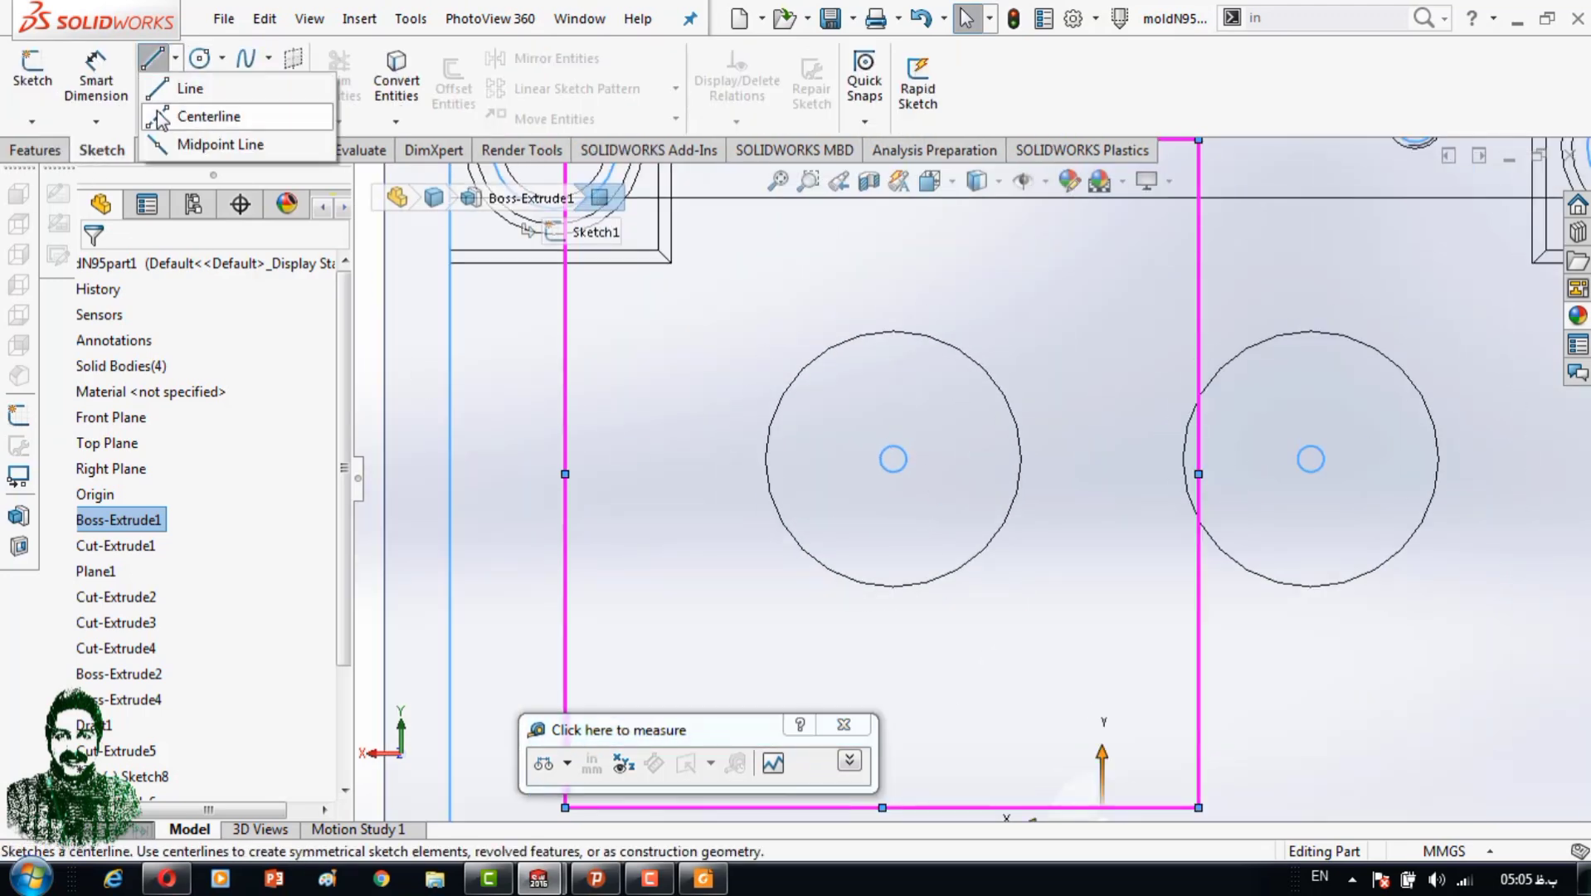
pyautogui.click(160, 119)
pyautogui.click(893, 459)
pyautogui.doubleClick(1442, 461)
pyautogui.scroll(3, 1443, 461)
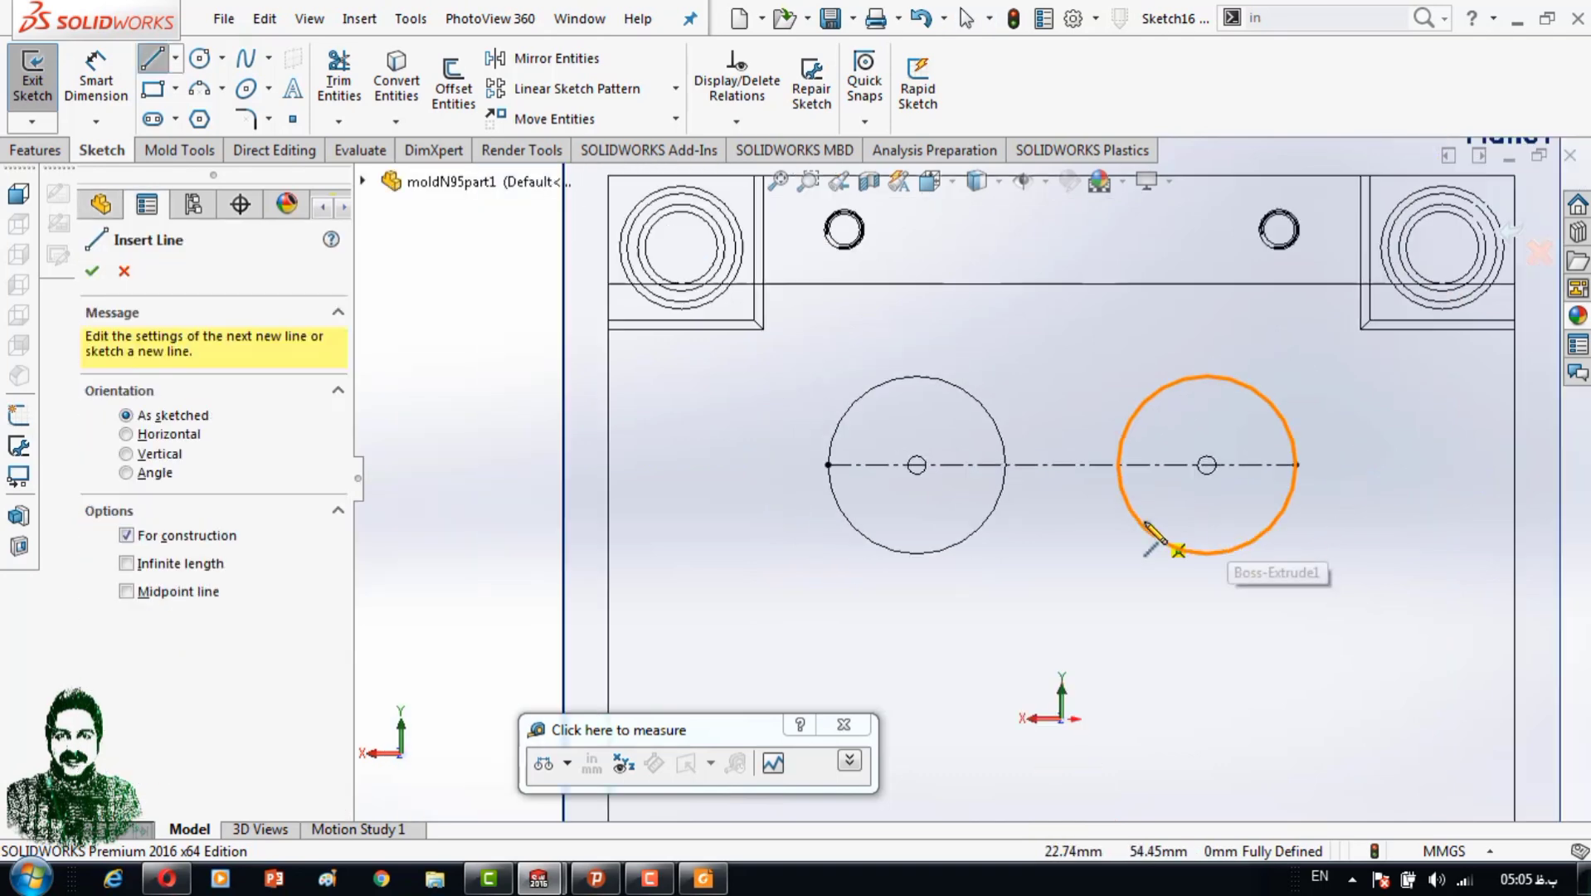
pyautogui.press('Escape')
pyautogui.scroll(3, 1318, 574)
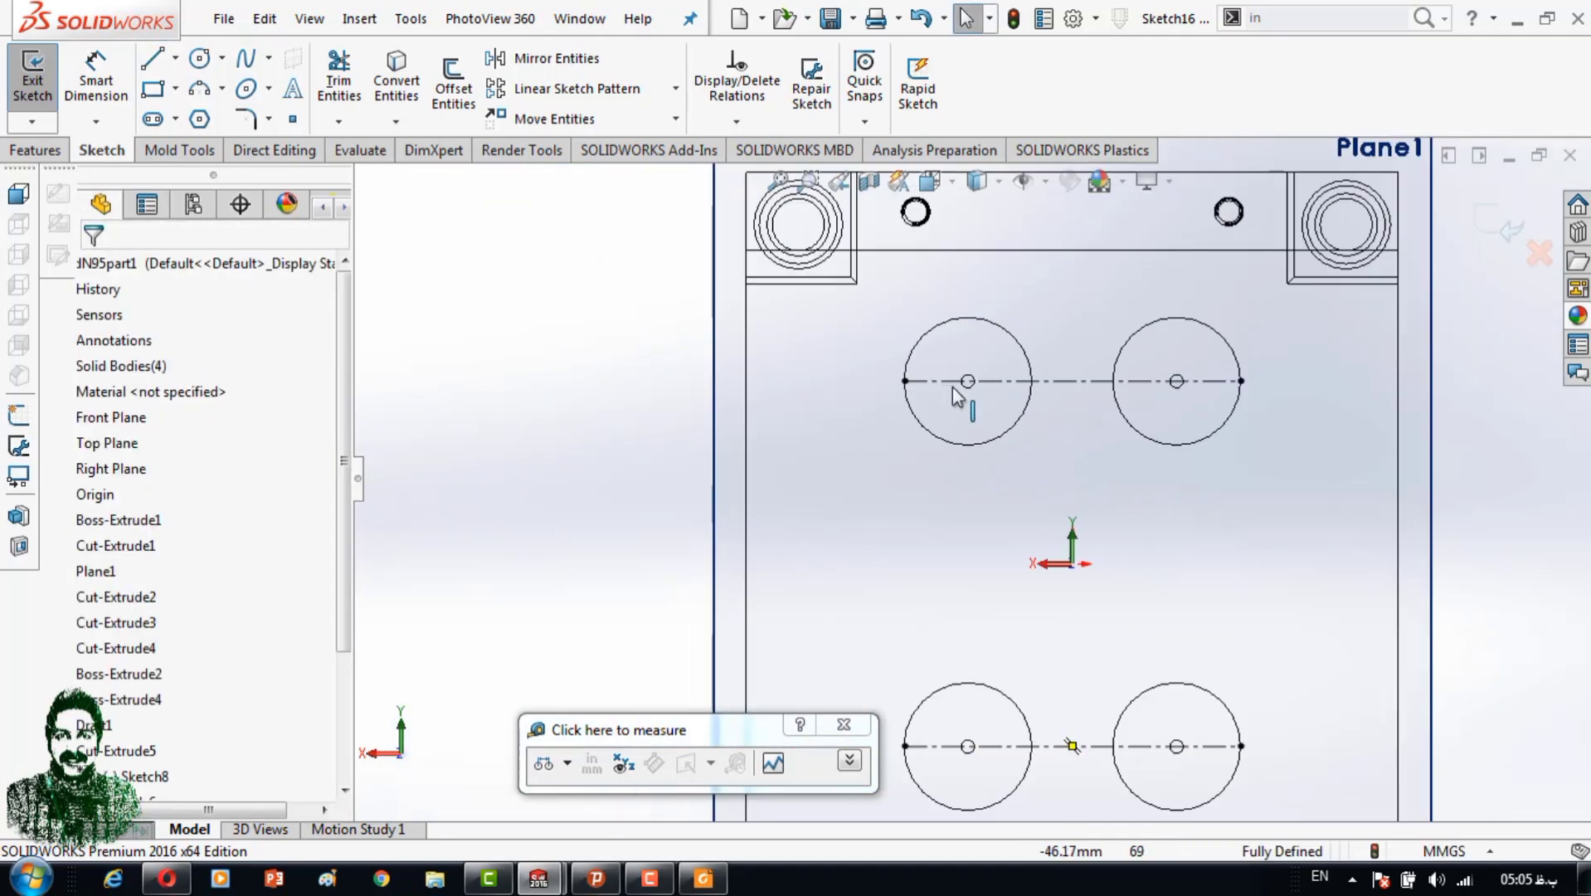
pyautogui.scroll(-2, 913, 415)
pyautogui.click(199, 58)
pyautogui.scroll(-3, 876, 387)
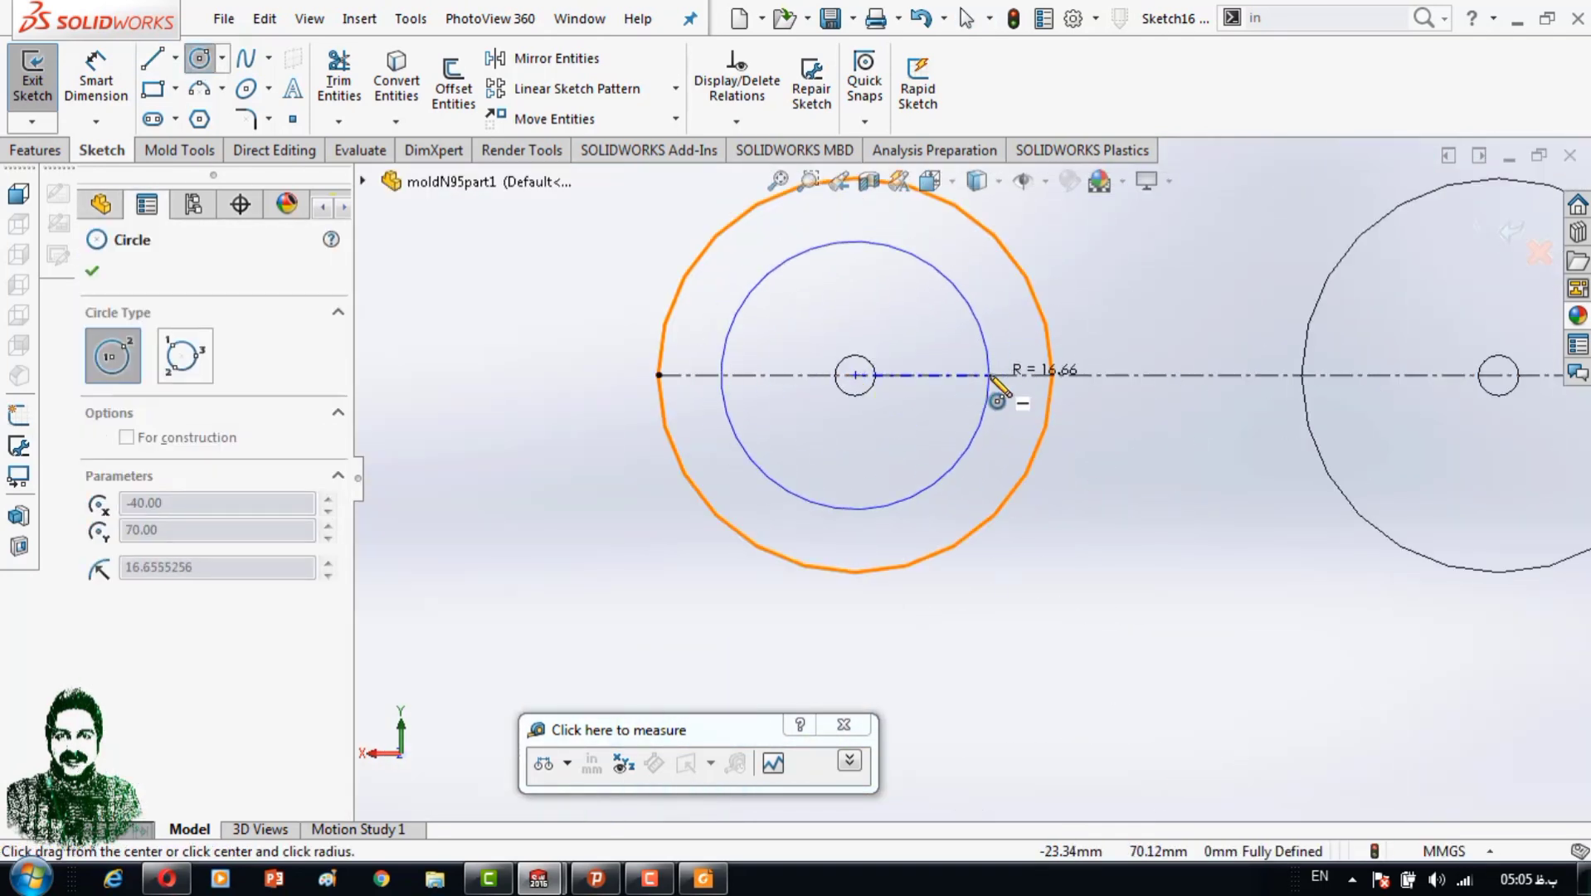
pyautogui.press('Escape')
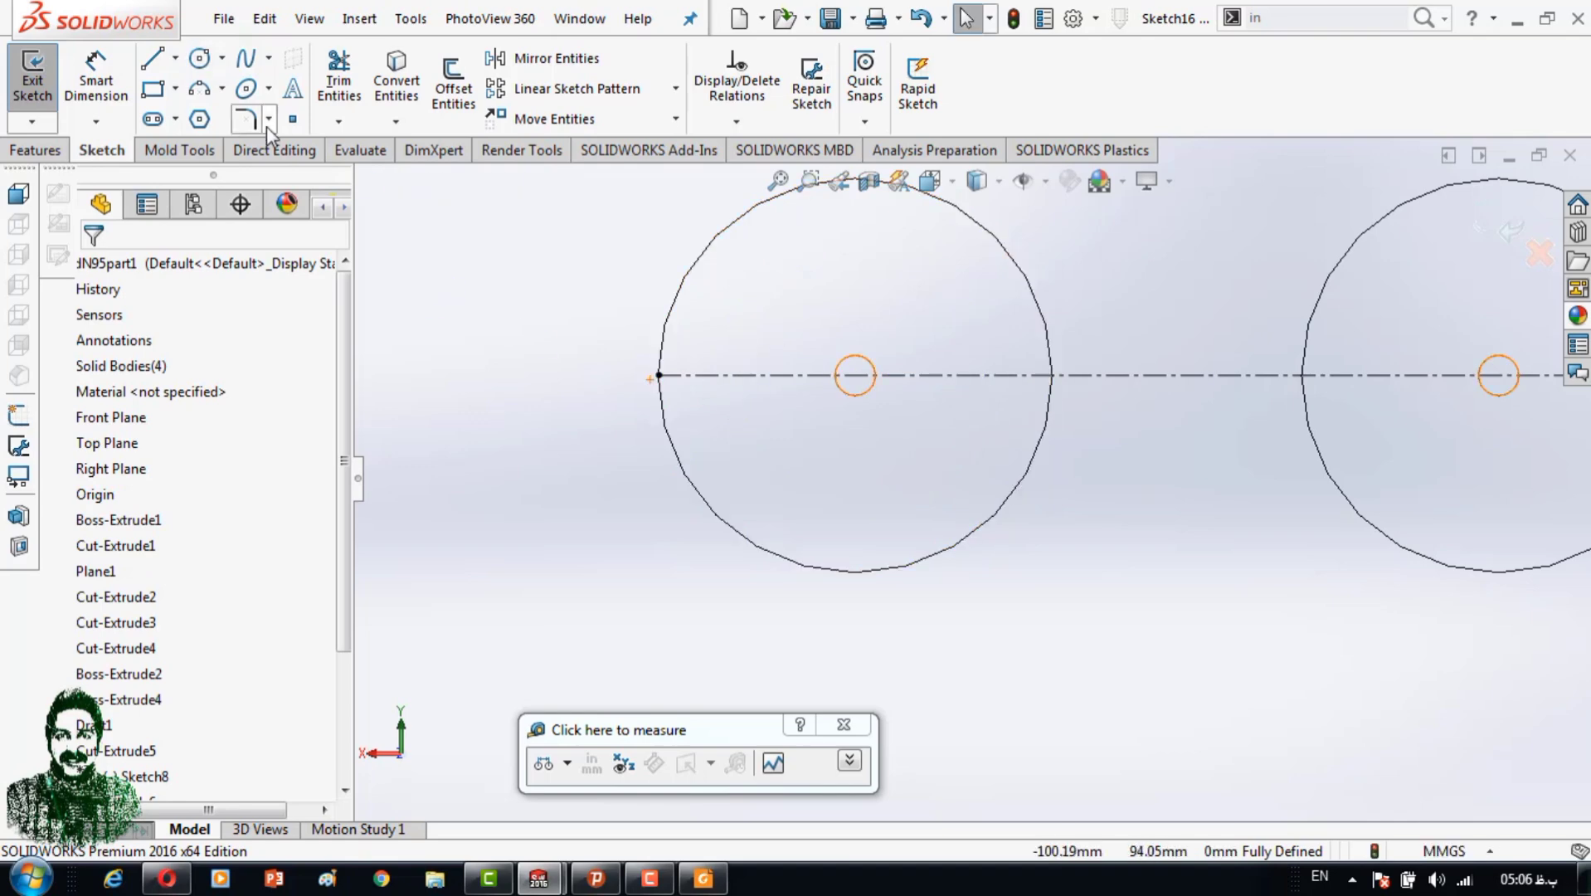
# Draw two vertical construction lines across the boss.
pyautogui.click(208, 116)
pyautogui.click(724, 323)
pyautogui.click(724, 445)
pyautogui.press('Escape')
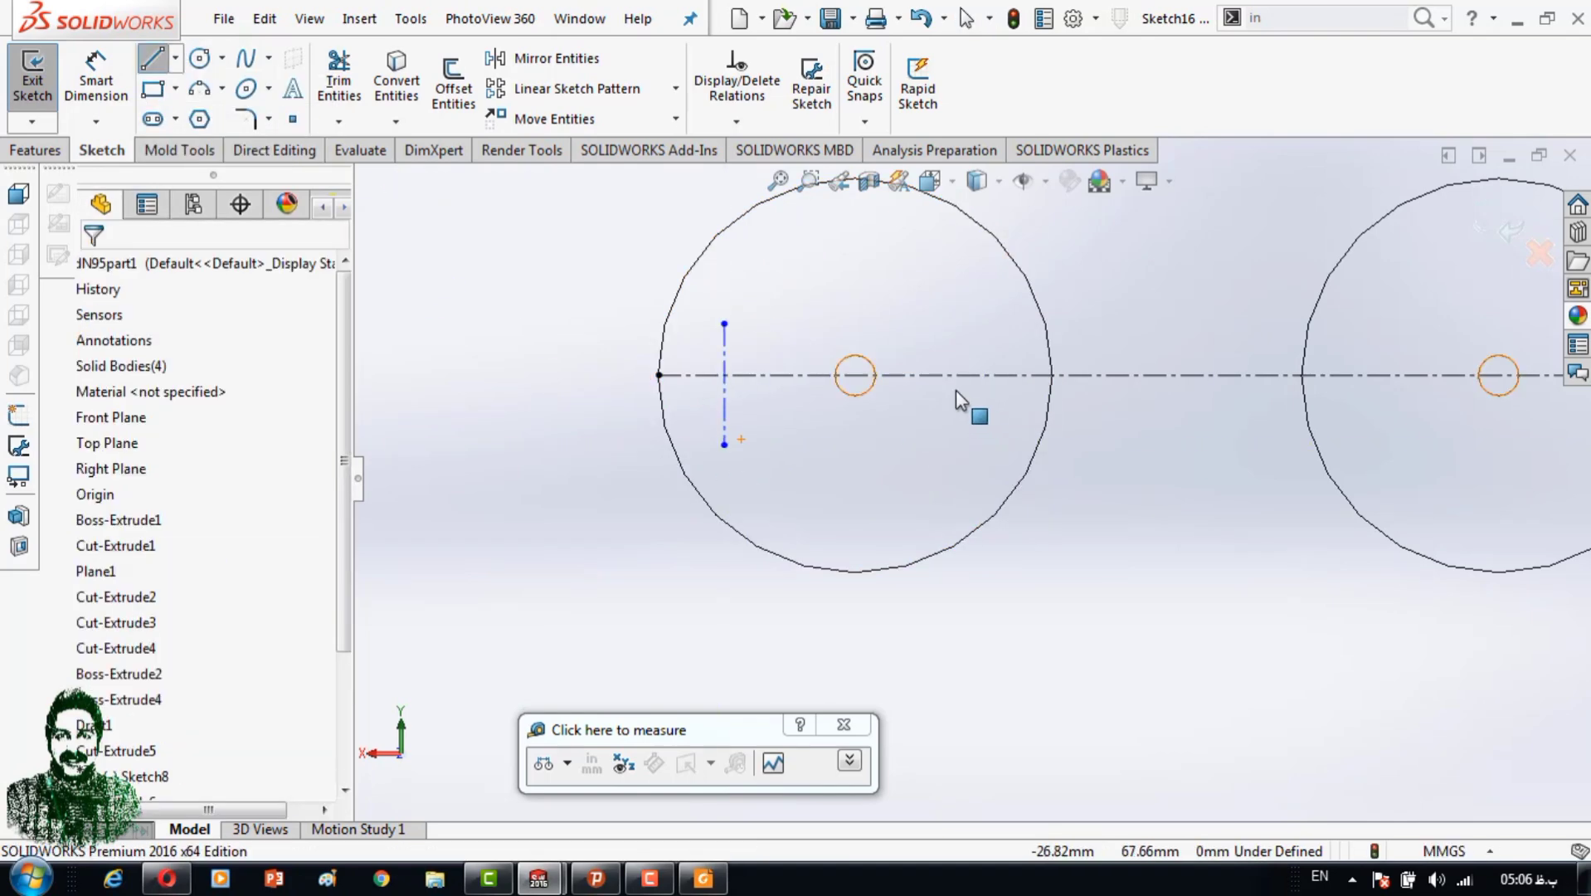
pyautogui.press('Return')
pyautogui.click(977, 323)
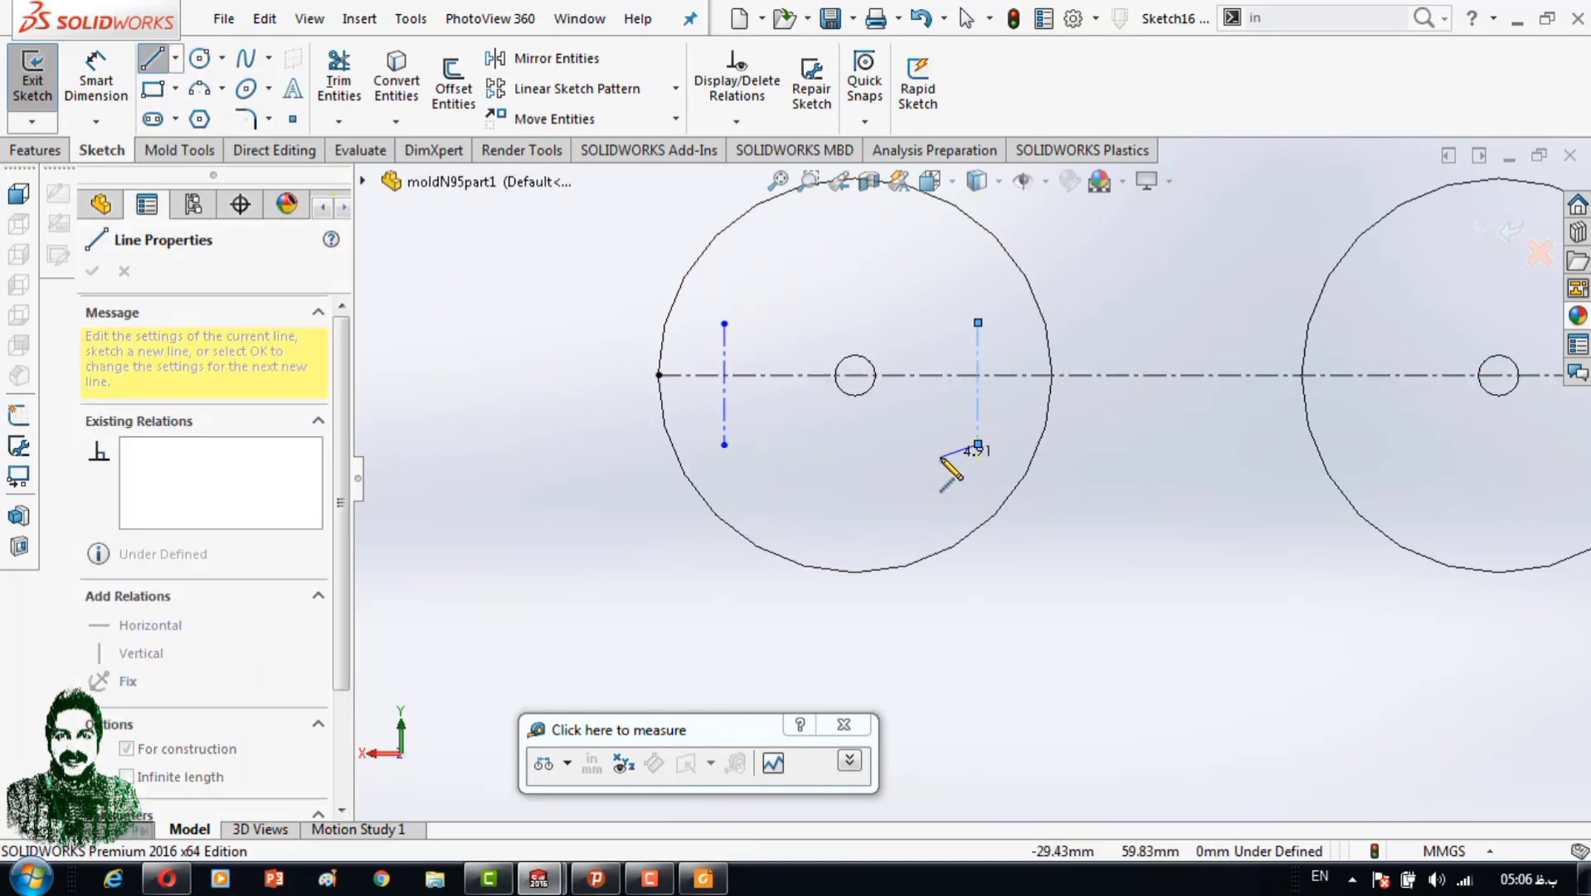
pyautogui.press('Escape')
# Dimension each construction line 15 mm from the boss centre.
pyautogui.click(724, 415)
pyautogui.click(854, 375)
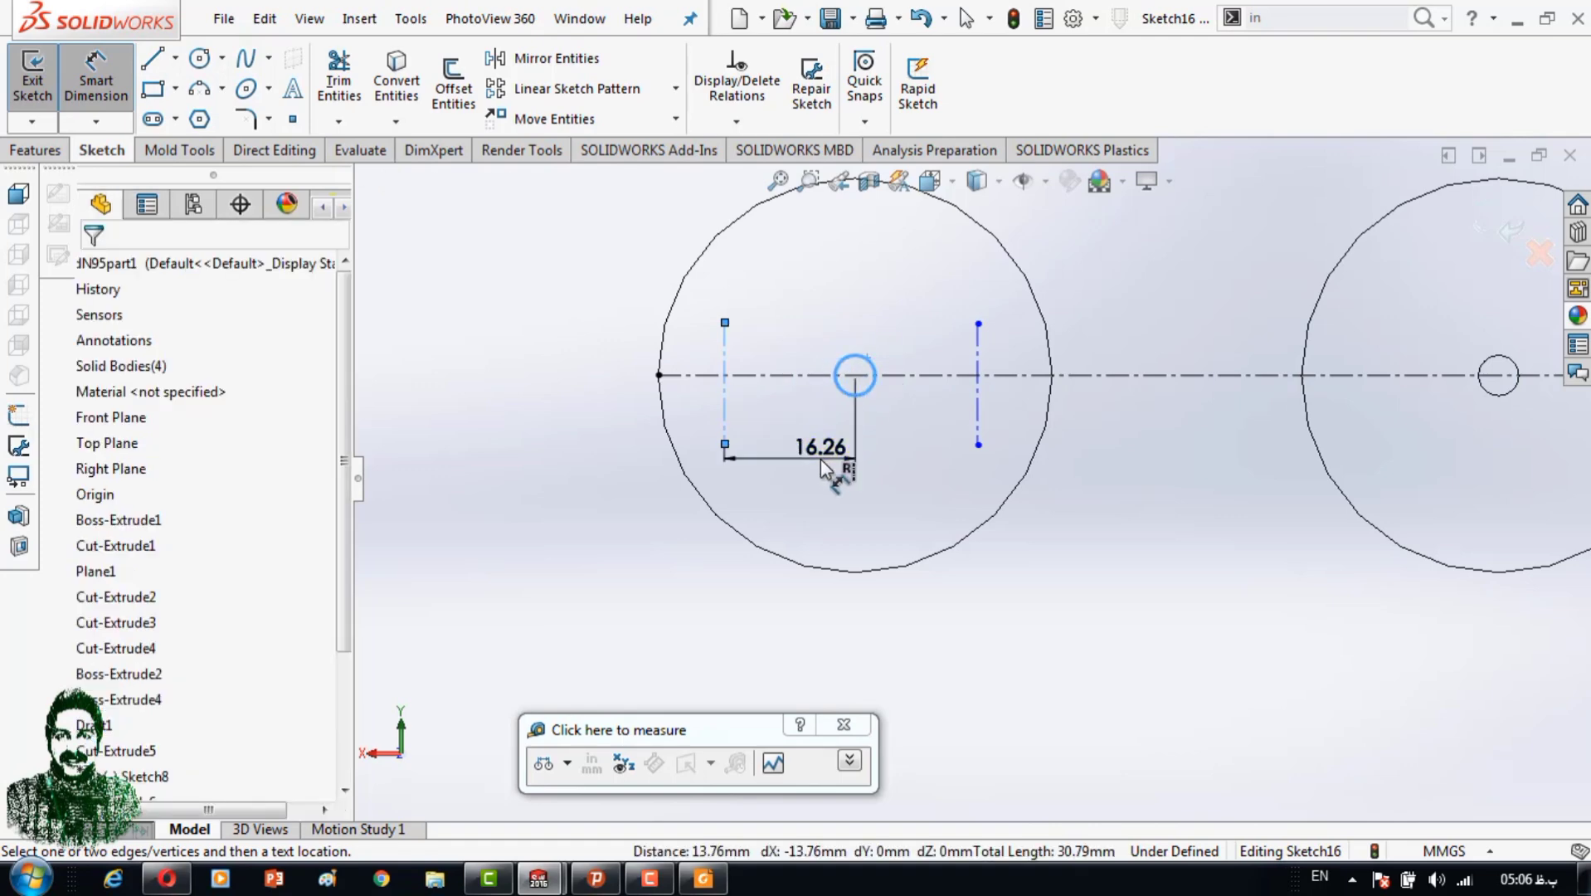
pyautogui.click(821, 458)
pyautogui.write('15')
pyautogui.press('Return')
pyautogui.click(977, 414)
pyautogui.click(854, 377)
pyautogui.click(912, 456)
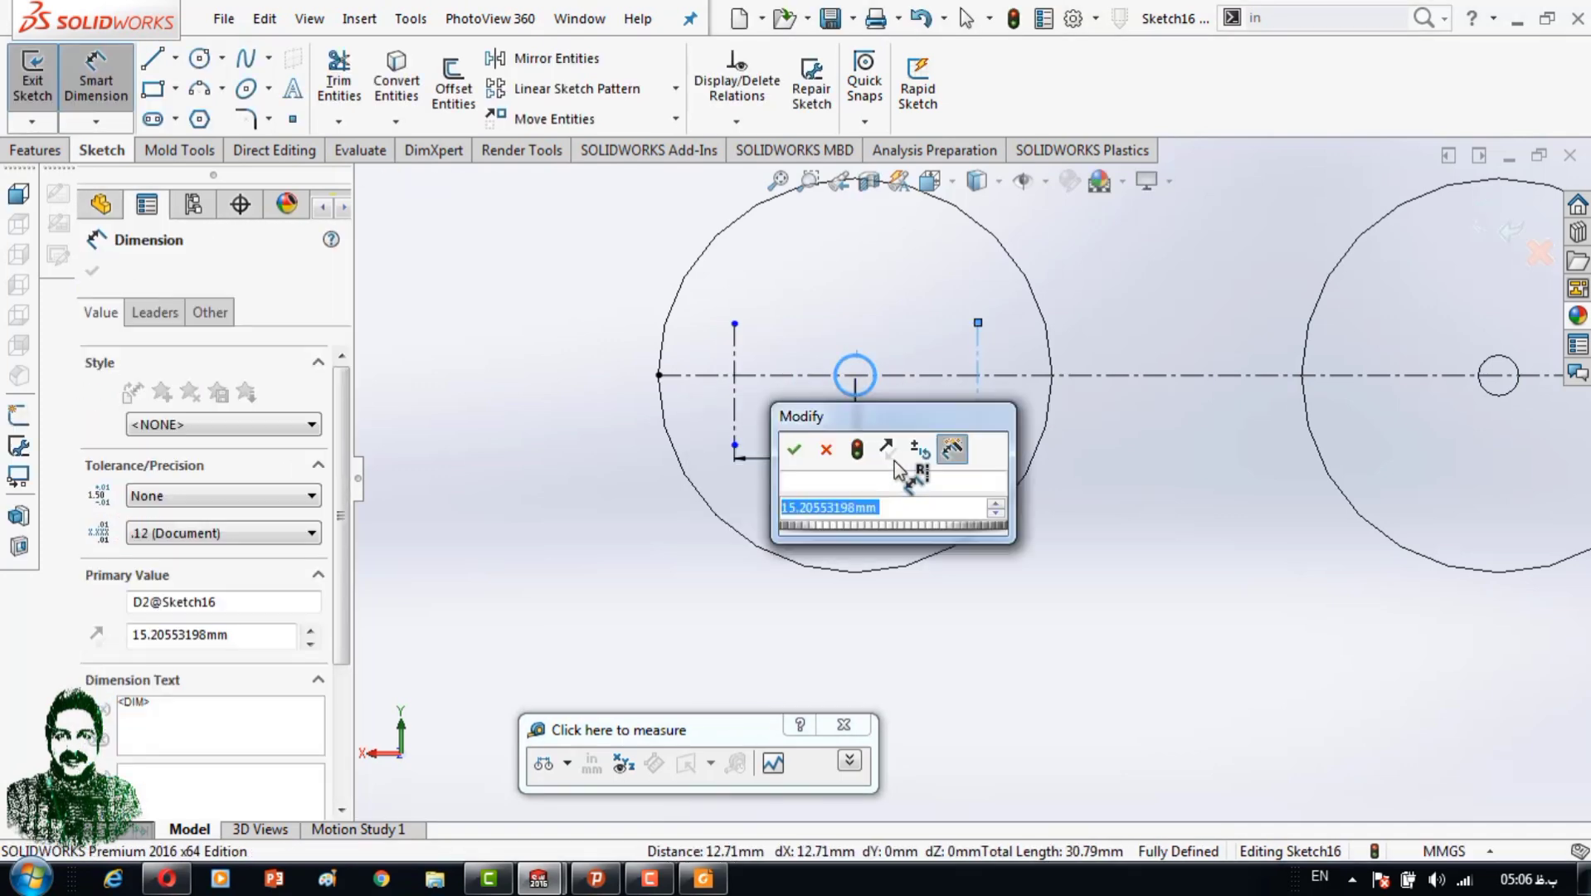
pyautogui.write('15')
pyautogui.press('Return')
# Trim the excess construction line and exit the sketch.
pyautogui.moveTo(752, 335); pyautogui.dragTo(694, 382)
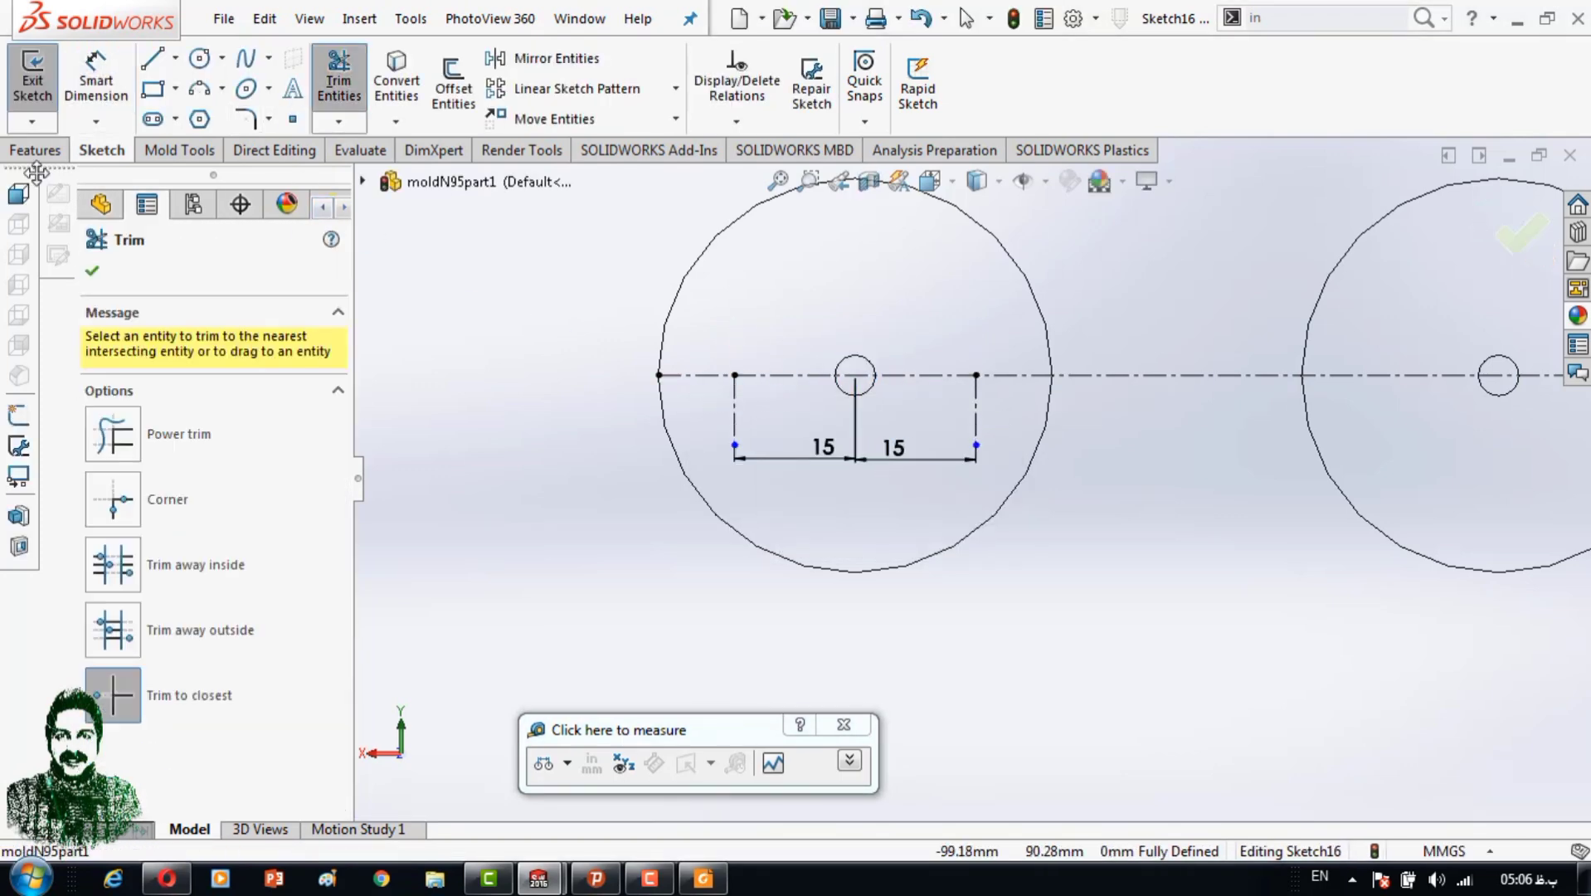
pyautogui.click(92, 270)
pyautogui.click(33, 75)
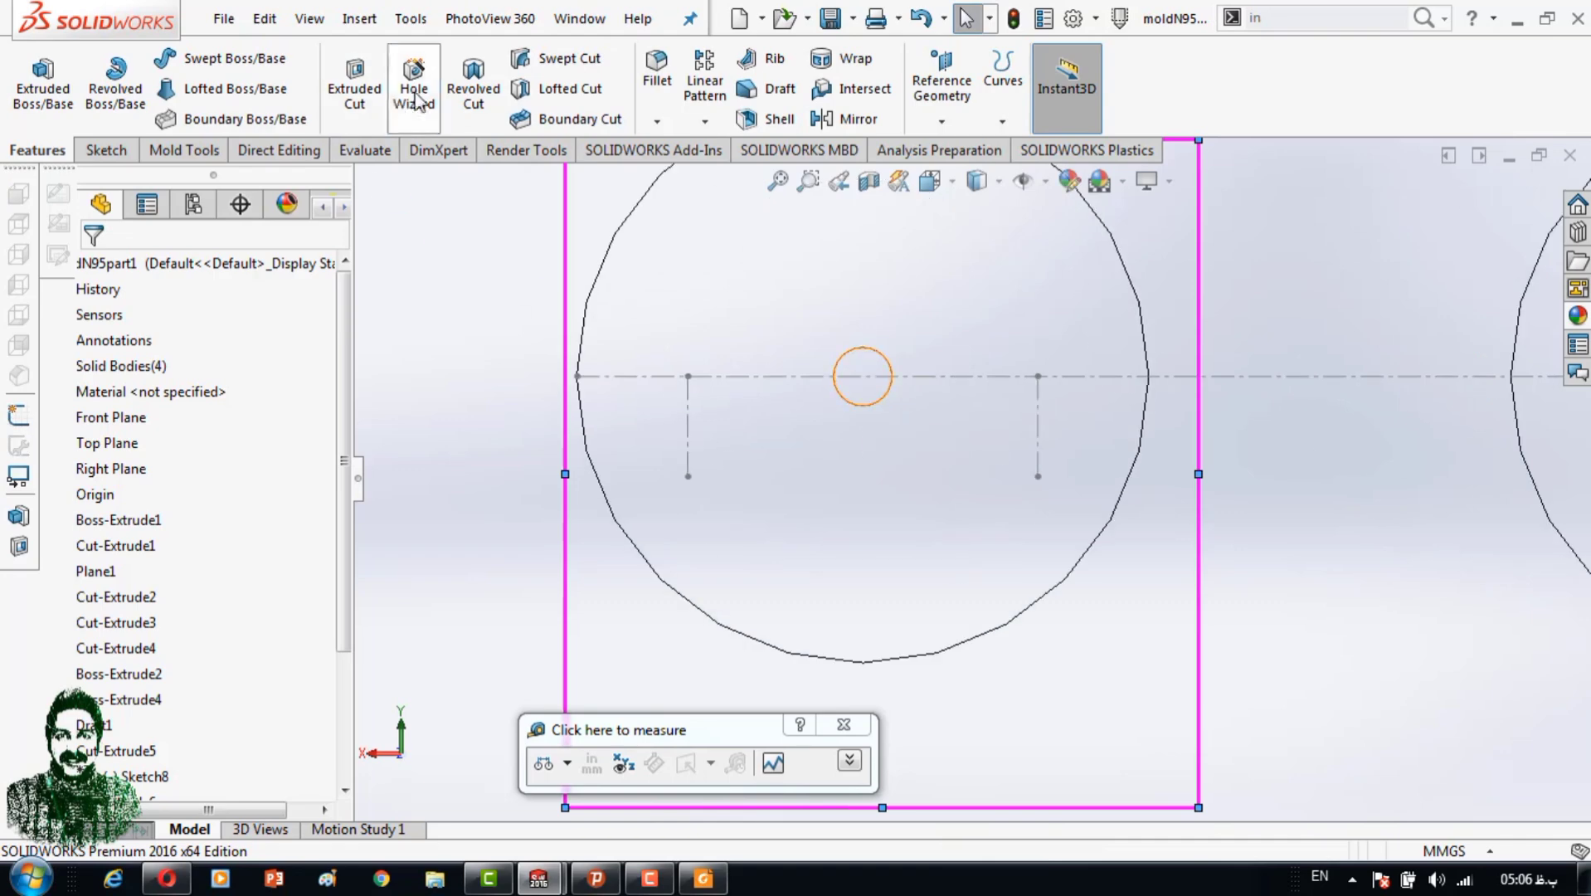
# Add M8x1.25 bottoming tapped holes at the construction line ends with Hole Wizard.
pyautogui.click(414, 93)
pyautogui.click(237, 316)
pyautogui.click(214, 523)
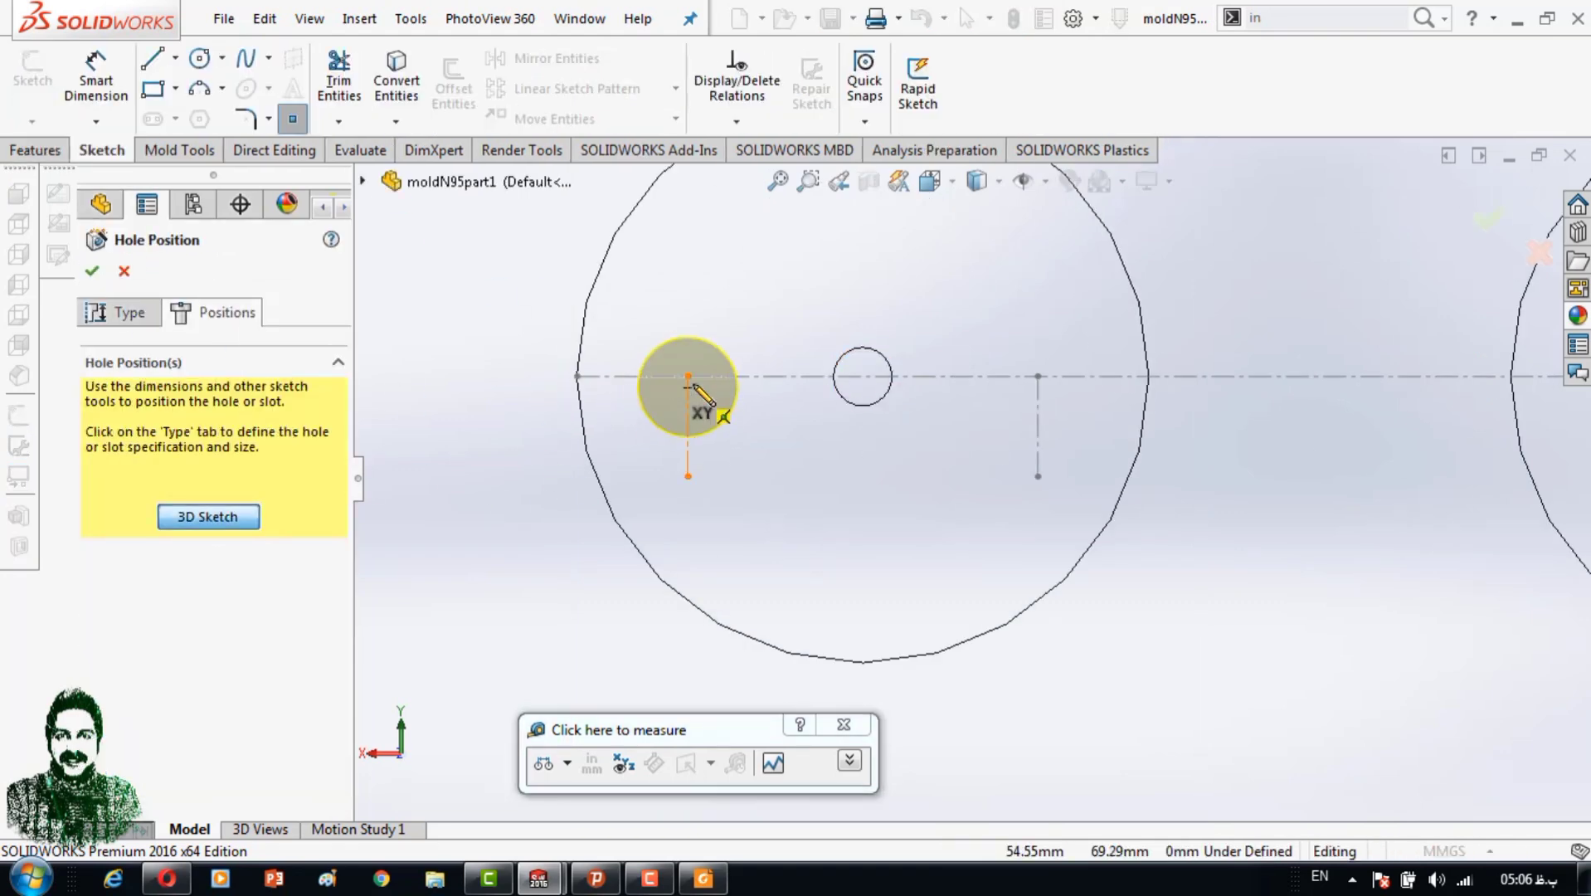
pyautogui.click(116, 312)
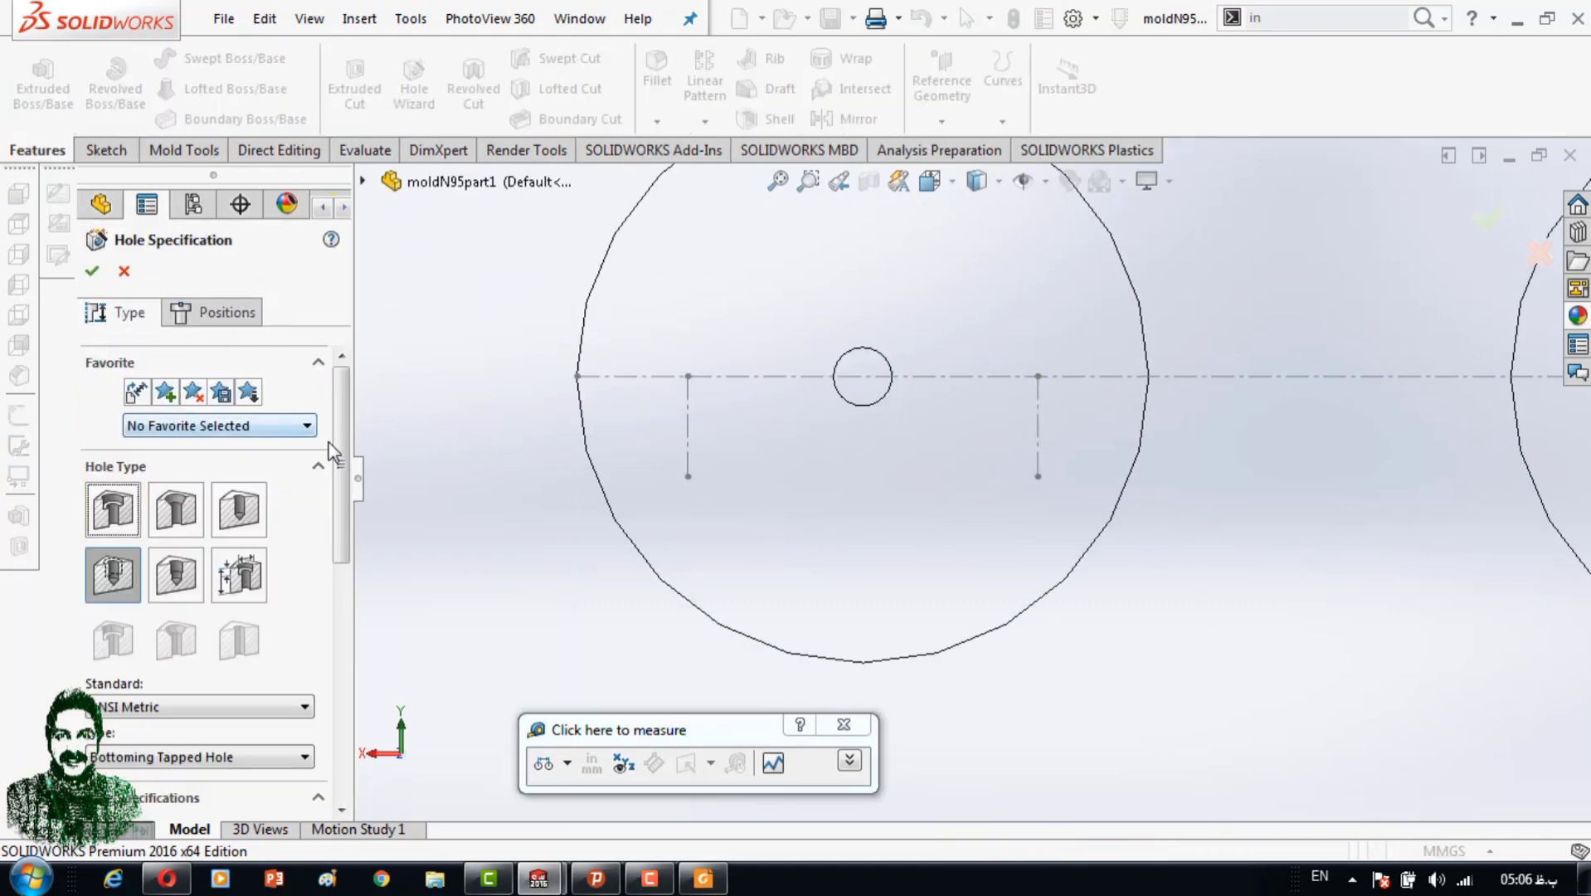
pyautogui.moveTo(340, 448); pyautogui.dragTo(349, 688)
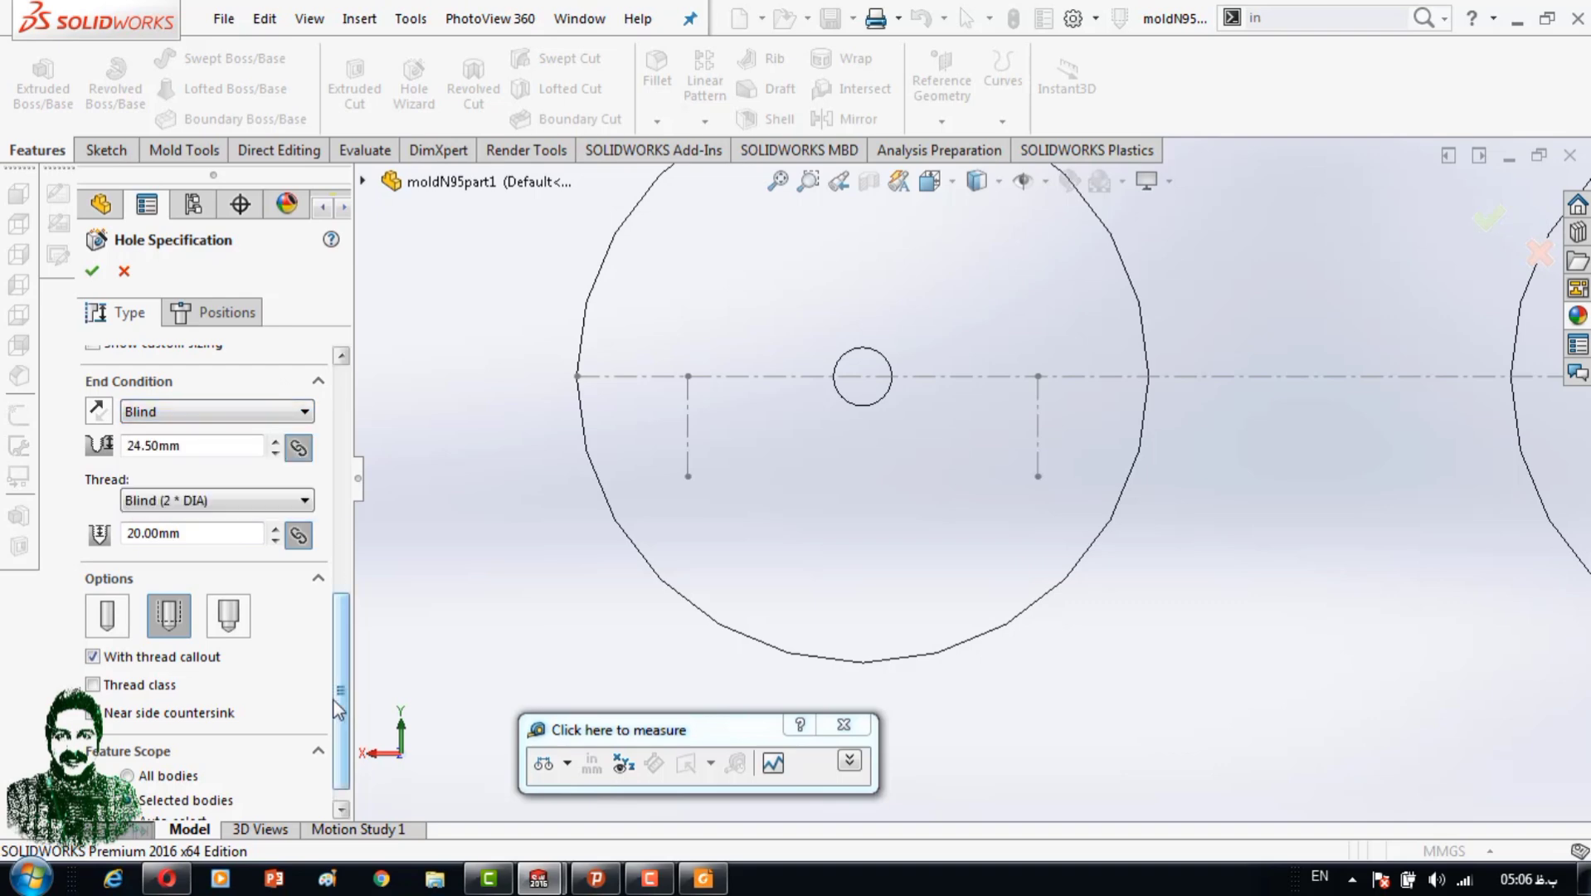
pyautogui.moveTo(342, 621); pyautogui.dragTo(359, 461)
pyautogui.click(199, 691)
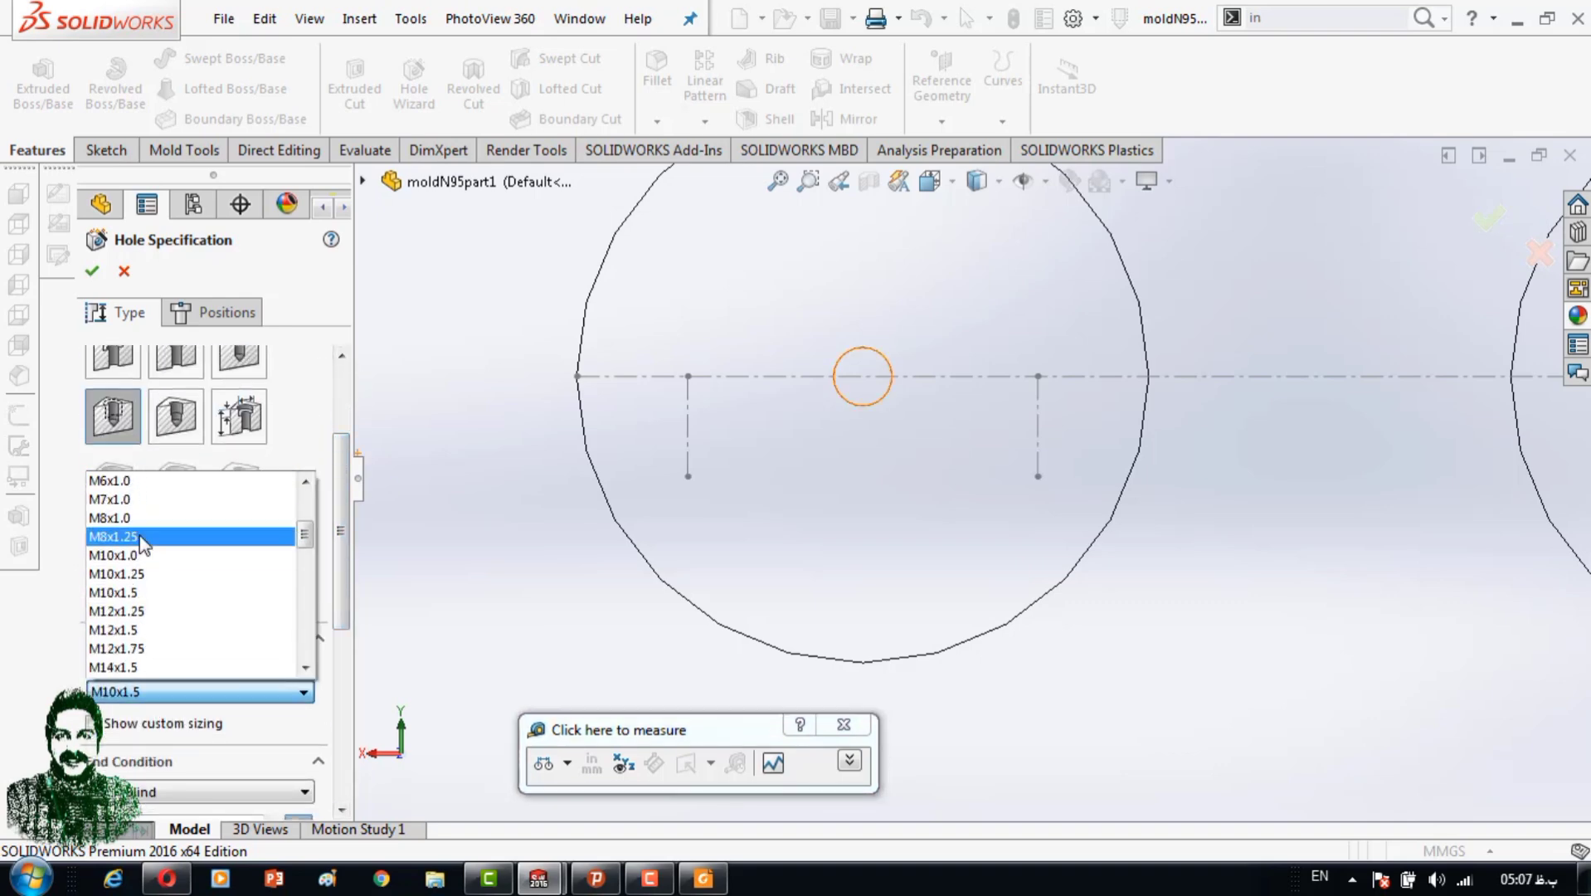
pyautogui.click(139, 538)
pyautogui.click(214, 312)
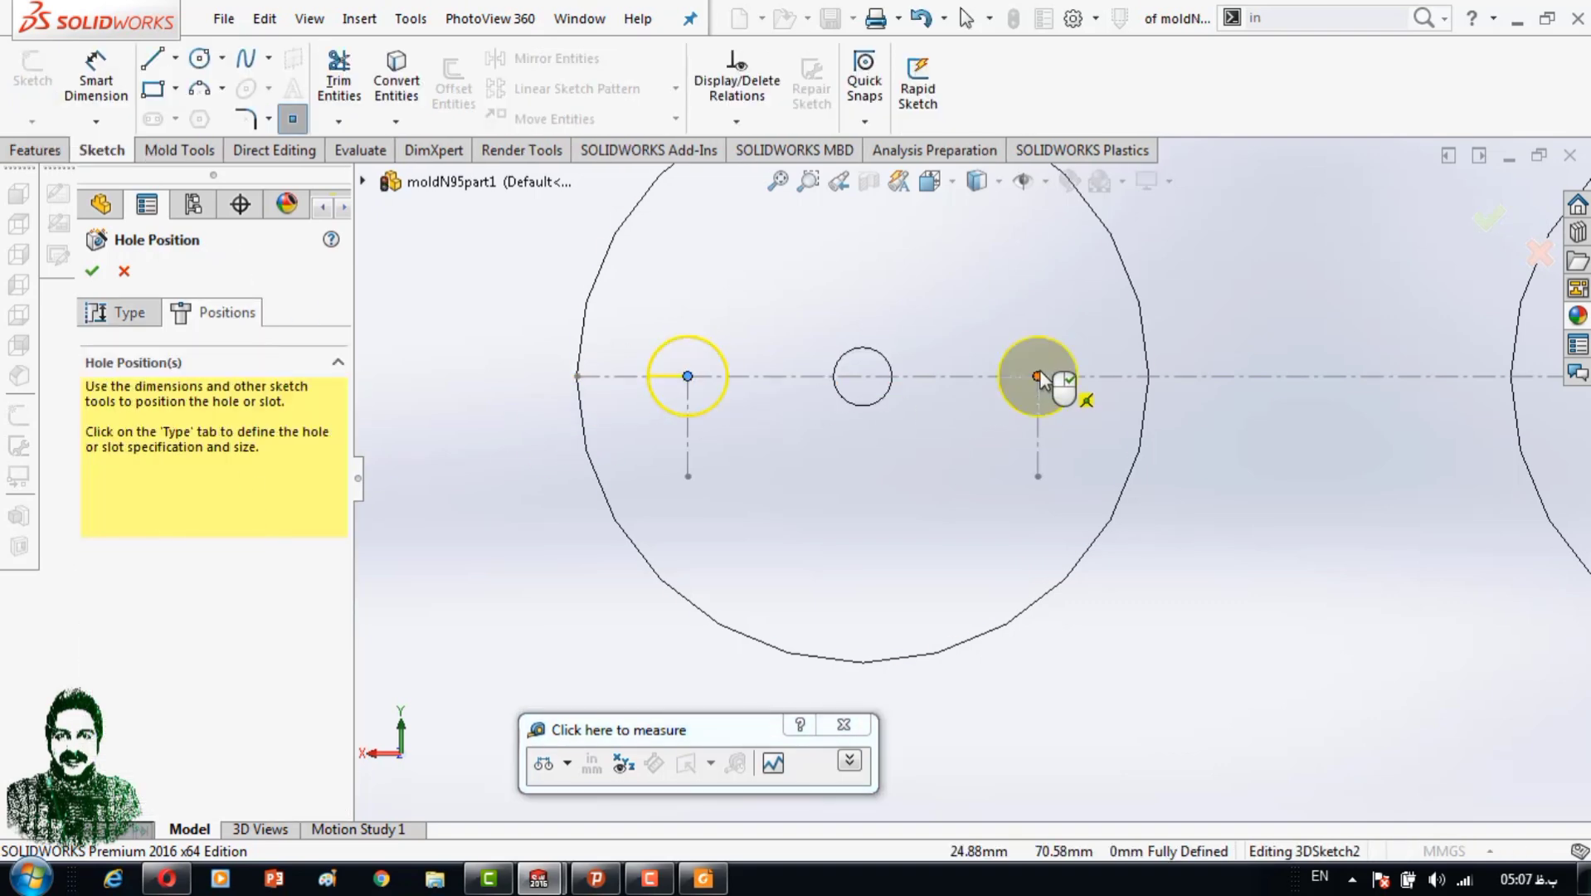
pyautogui.scroll(3, 1039, 378)
pyautogui.click(1488, 217)
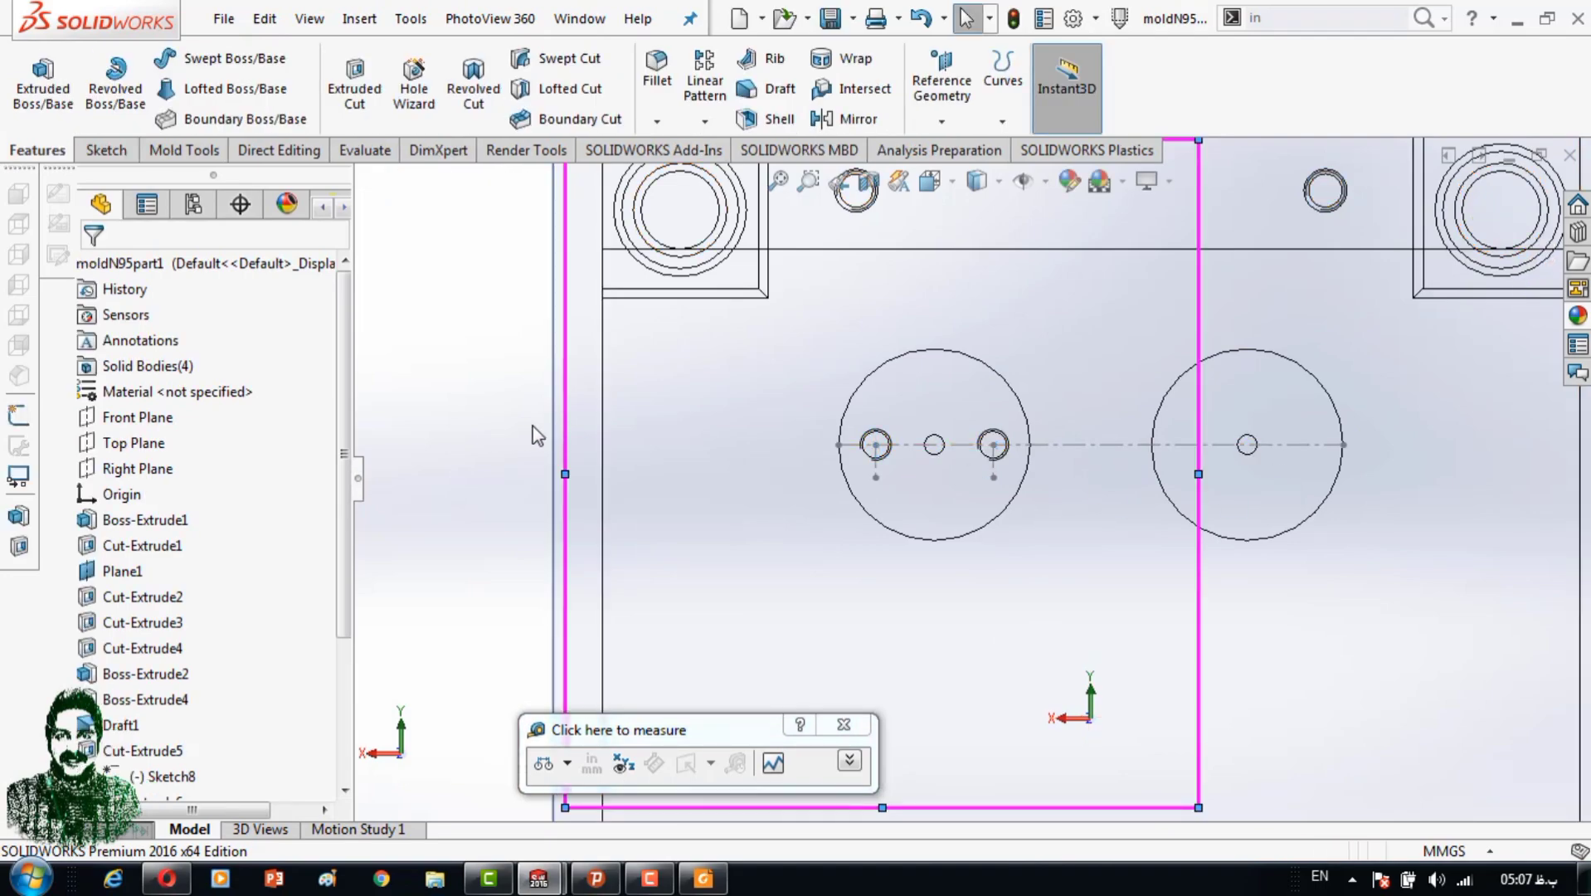
# Review M8x1.25 Tapped Hole1 with Edit Feature and accept it unchanged.
pyautogui.moveTo(538, 435); pyautogui.dragTo(746, 530, button='middle')
pyautogui.scroll(-3, 249, 664)
pyautogui.rightClick(177, 776)
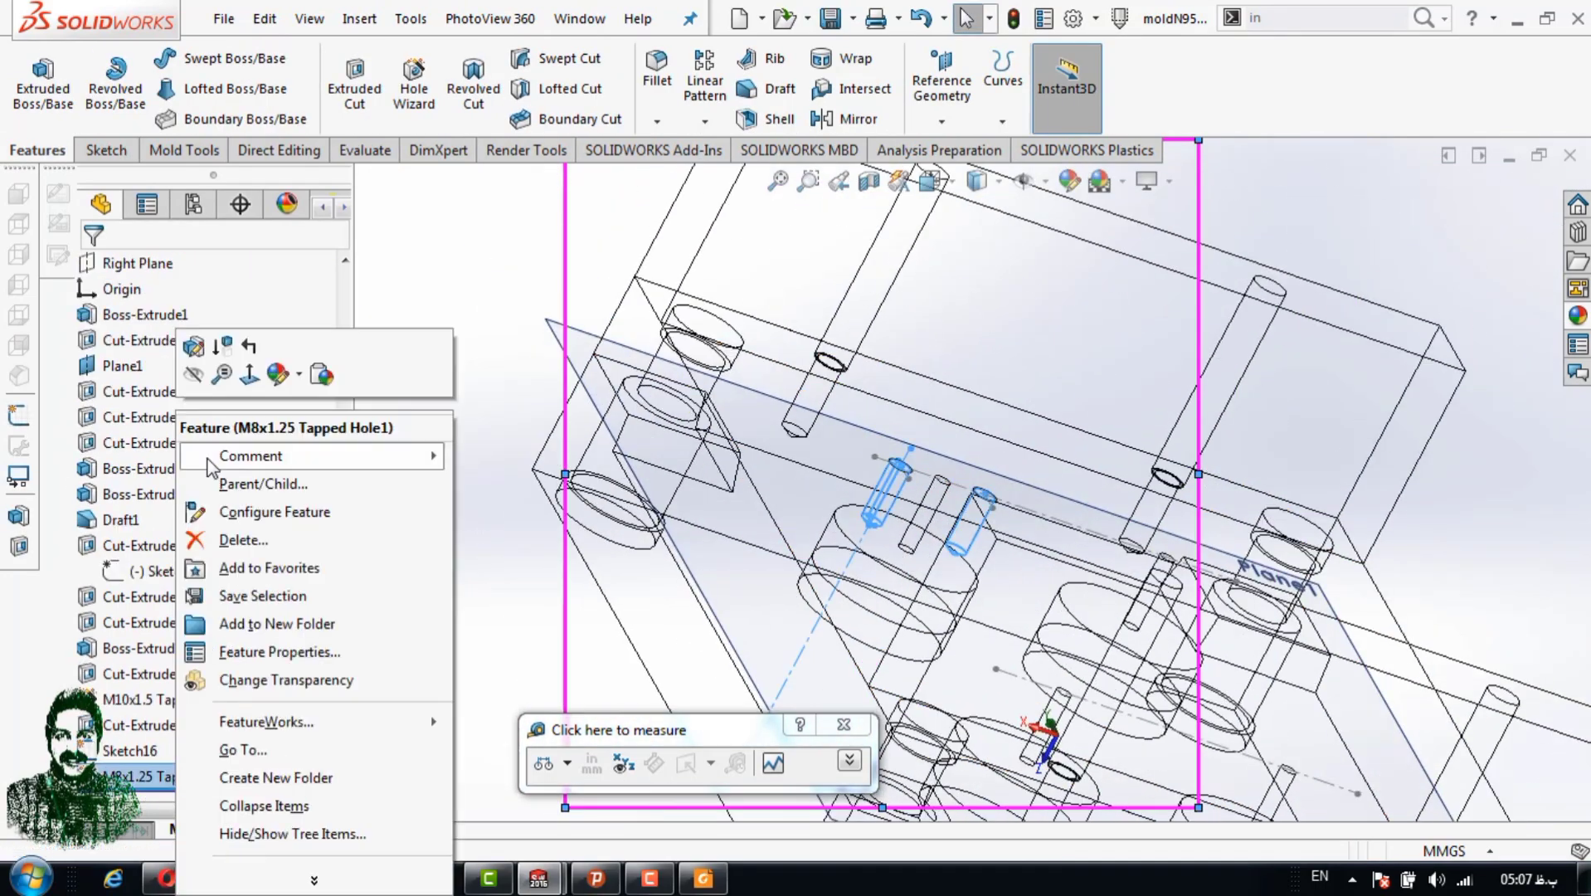
pyautogui.click(193, 346)
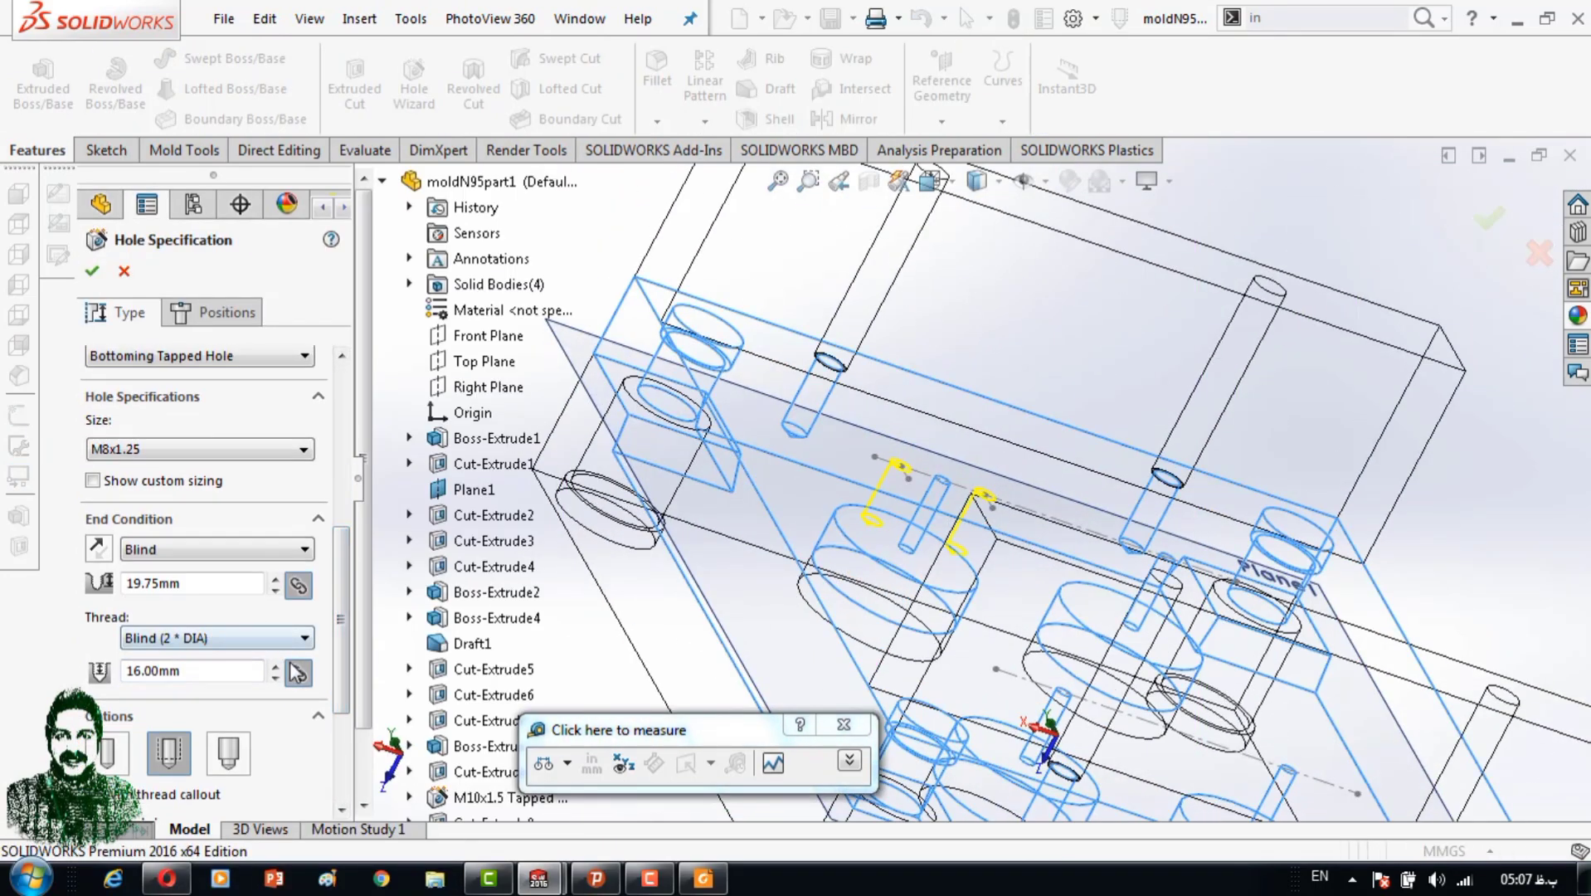
pyautogui.click(1488, 217)
pyautogui.moveTo(1427, 323); pyautogui.dragTo(1334, 384, button='middle')
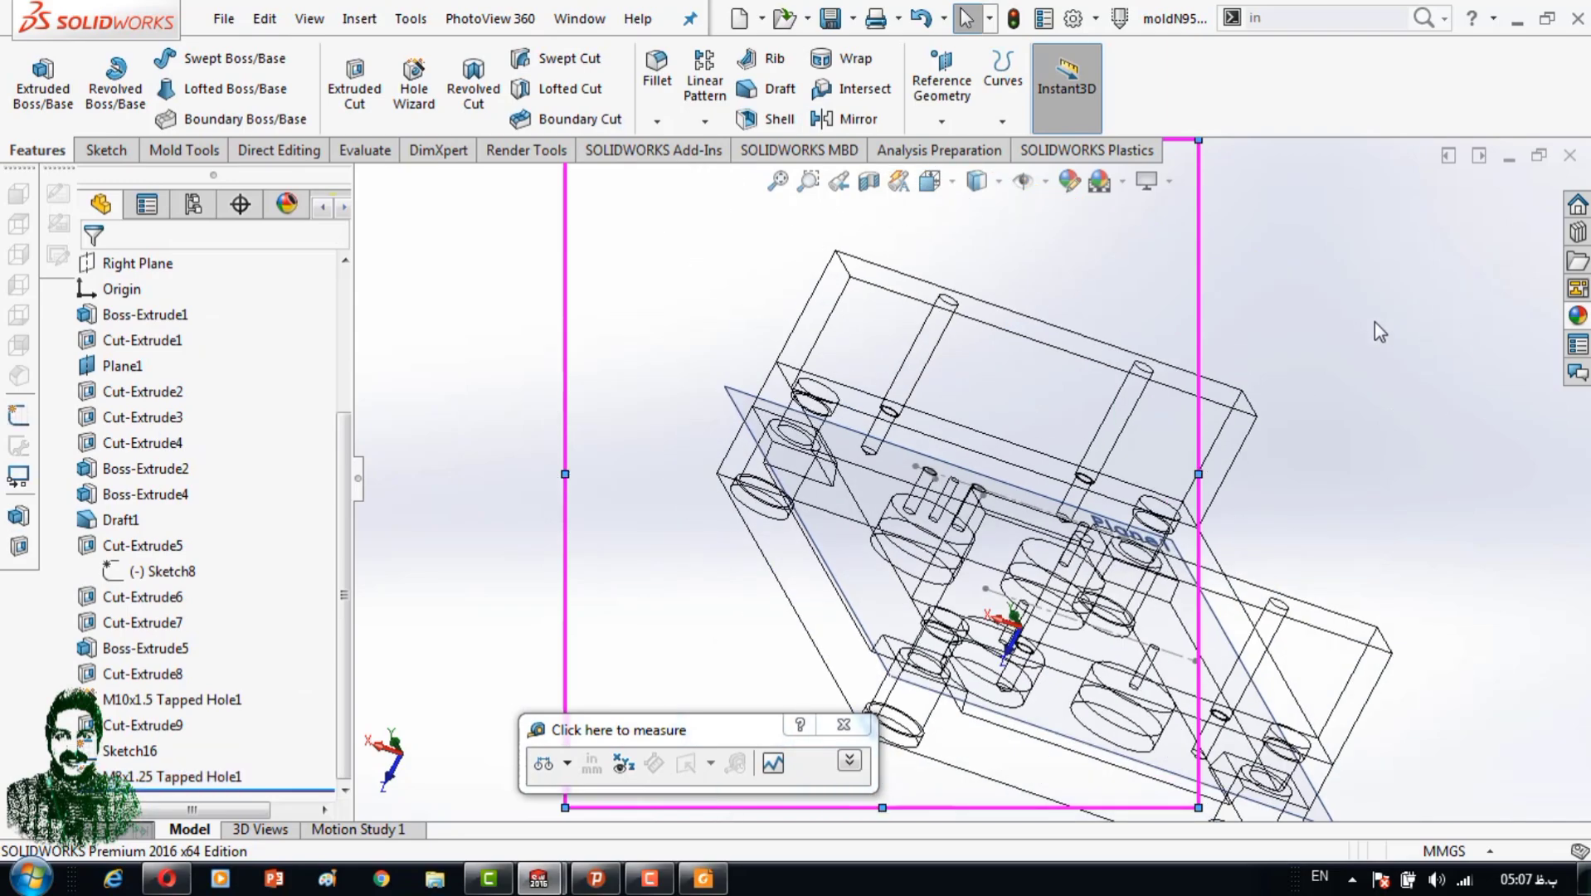
pyautogui.scroll(-5, 1078, 497)
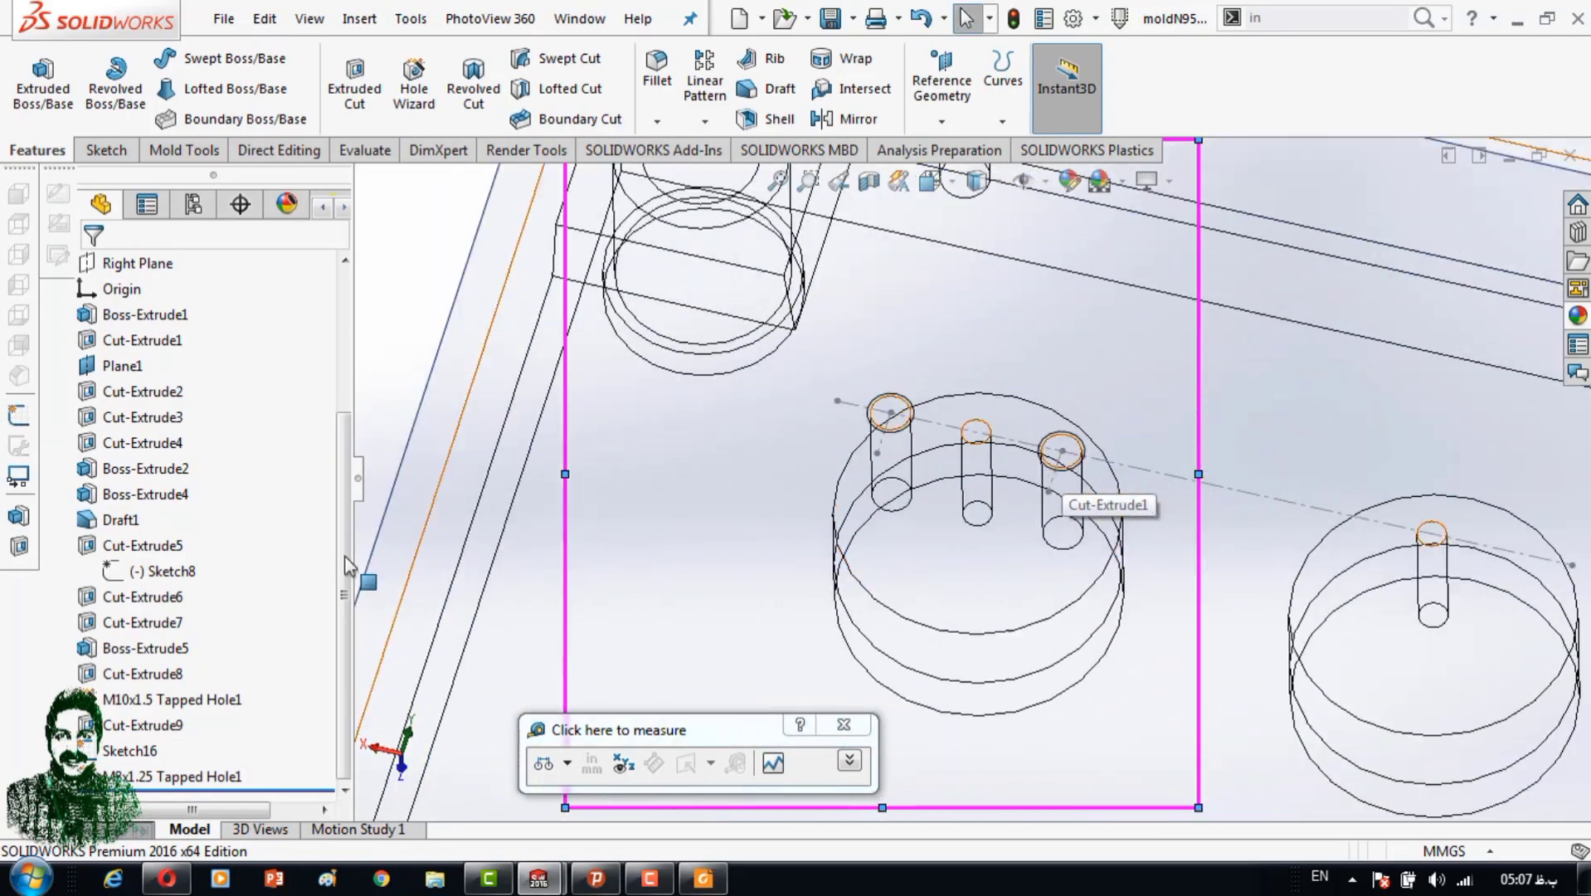
pyautogui.rightClick(177, 332)
# View the plate face head-on in shaded mode.
pyautogui.press('f')
pyautogui.press('space')
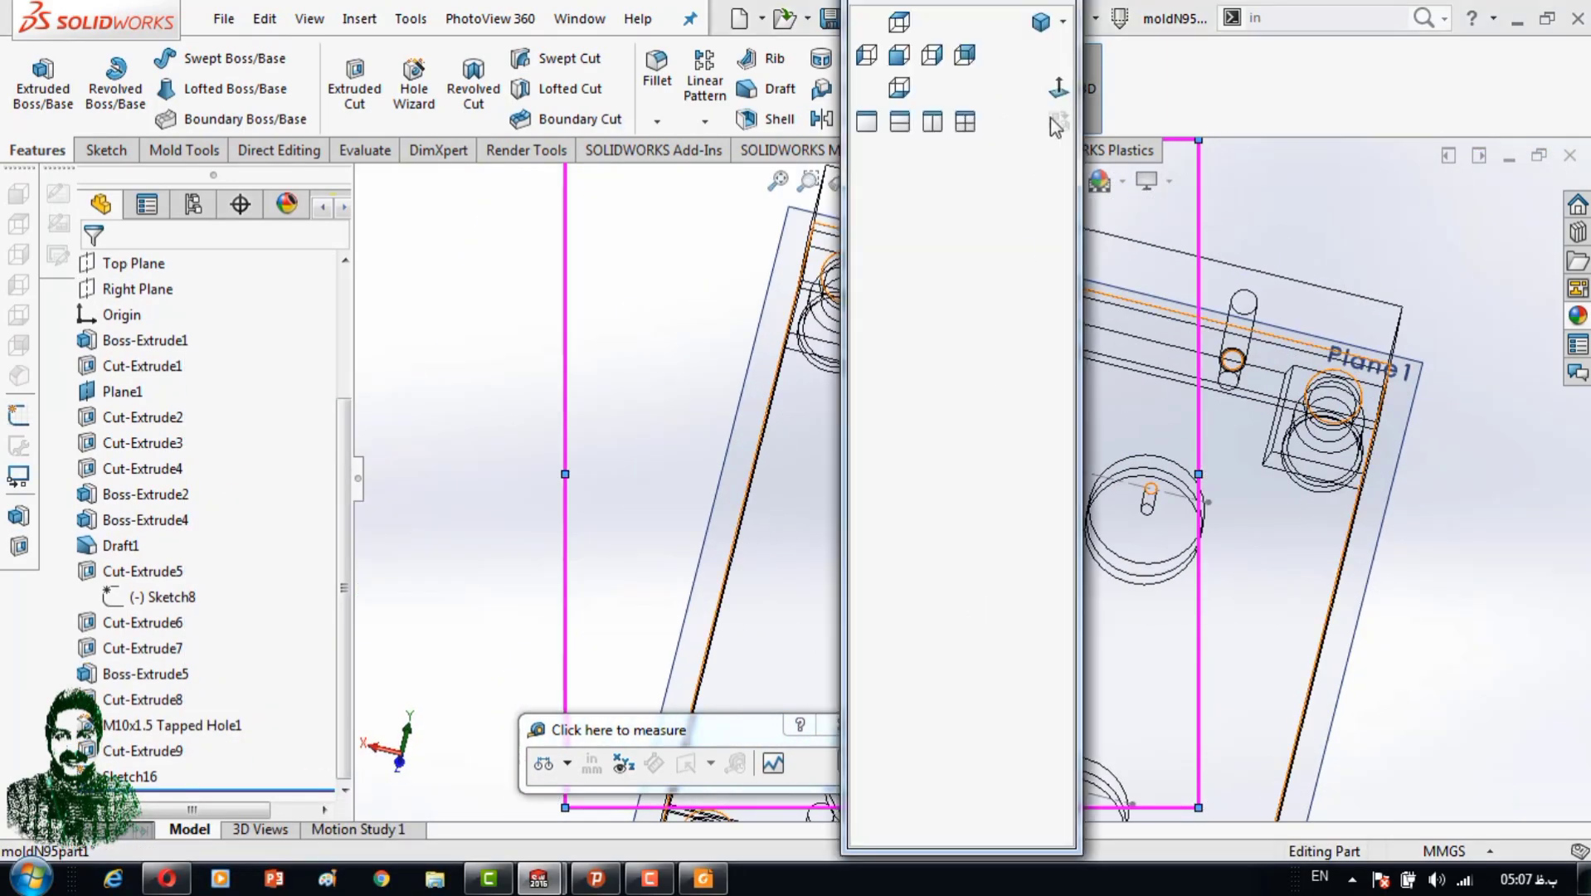
pyautogui.click(852, 36)
pyautogui.click(983, 253)
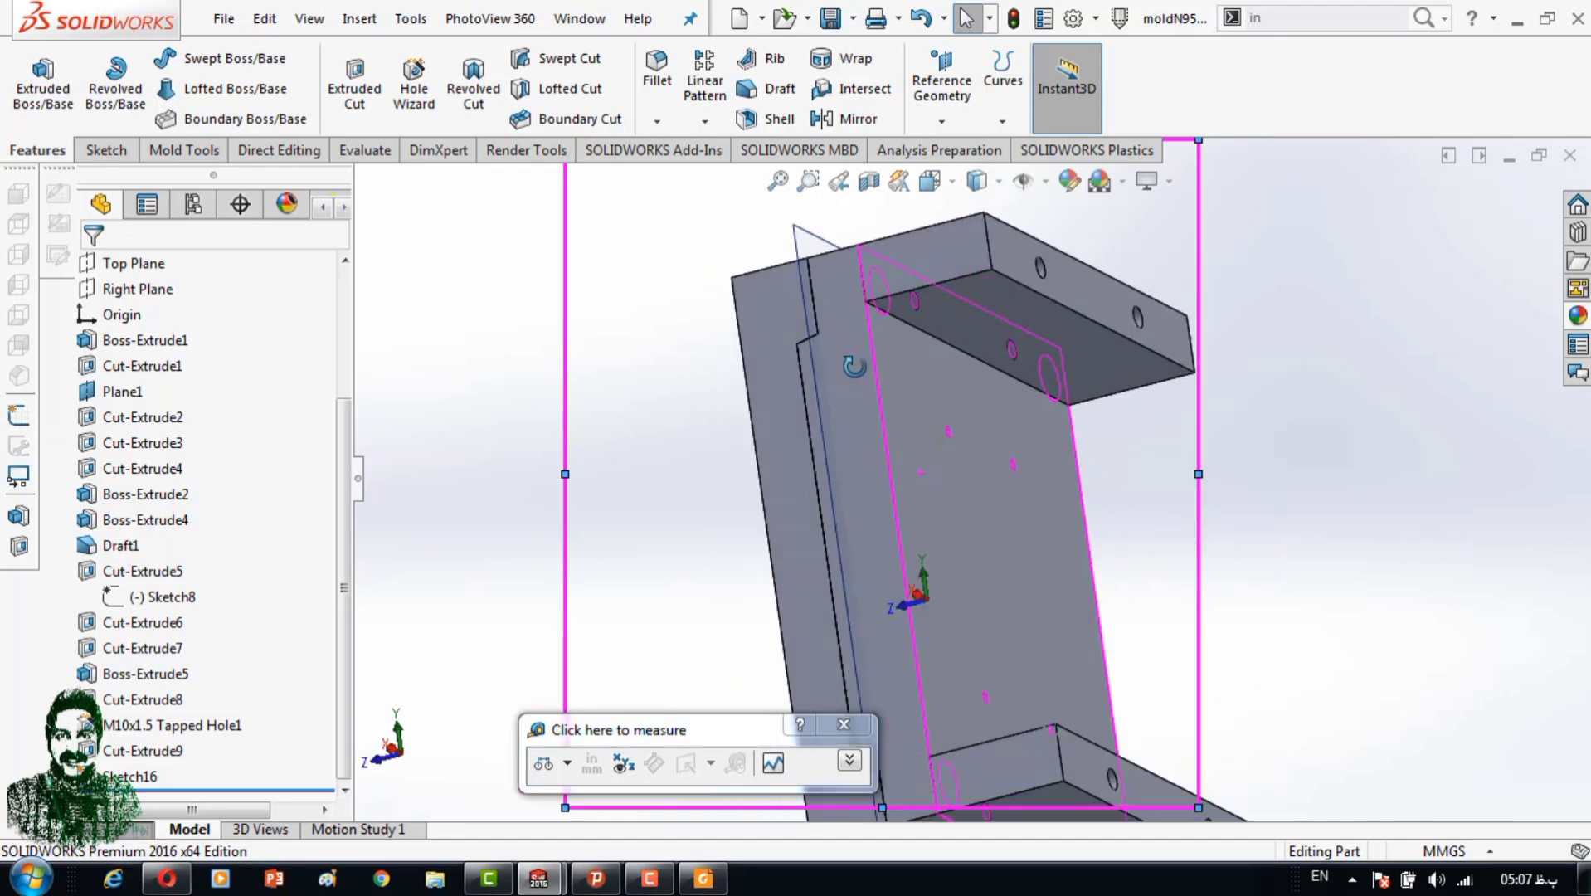
pyautogui.click(888, 499)
pyautogui.press('space')
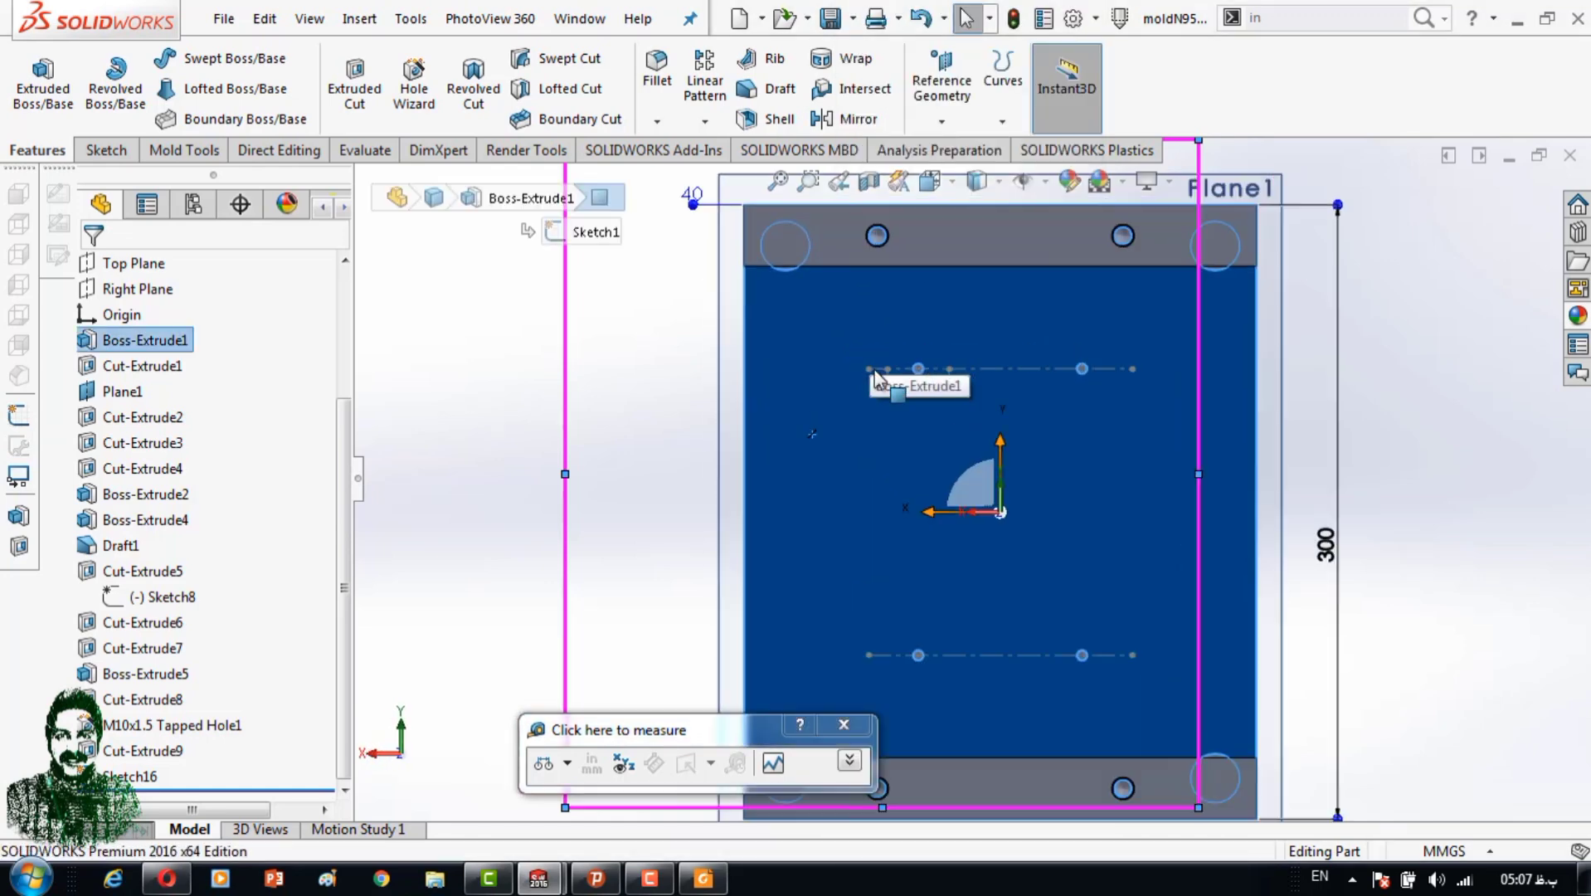
pyautogui.scroll(-3, 879, 381)
# Open Sketch16's options and pick the plate face for a new sketch.
pyautogui.click(158, 777)
pyautogui.rightClick(158, 779)
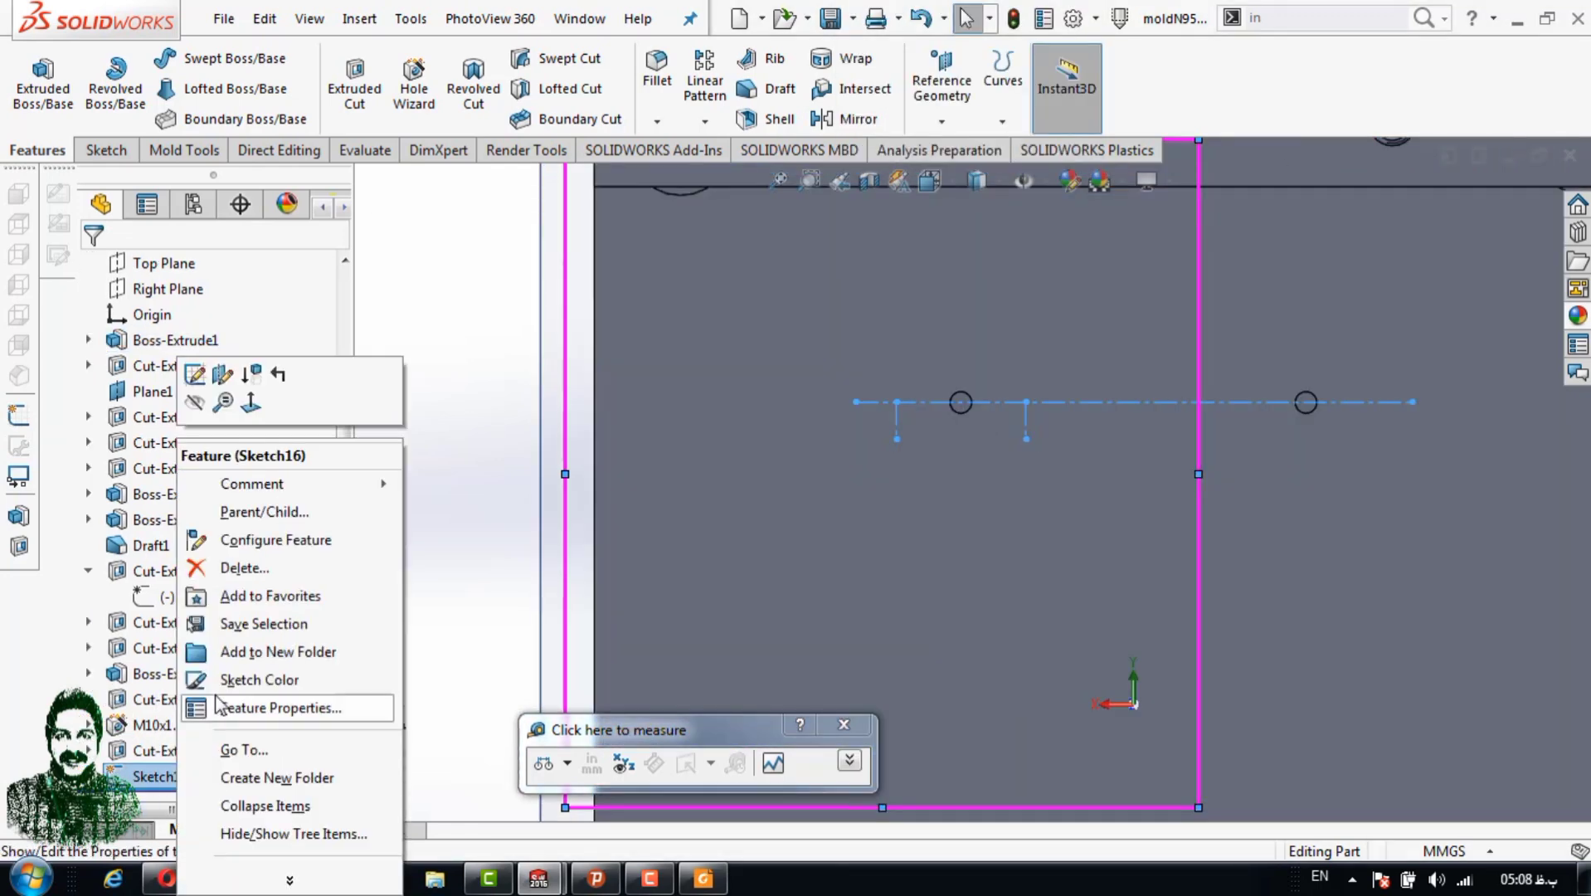
pyautogui.click(231, 568)
pyautogui.click(958, 437)
# Start a sketch on Plane1 and draw a Ø30 circle concentric with the left boss.
pyautogui.click(977, 179)
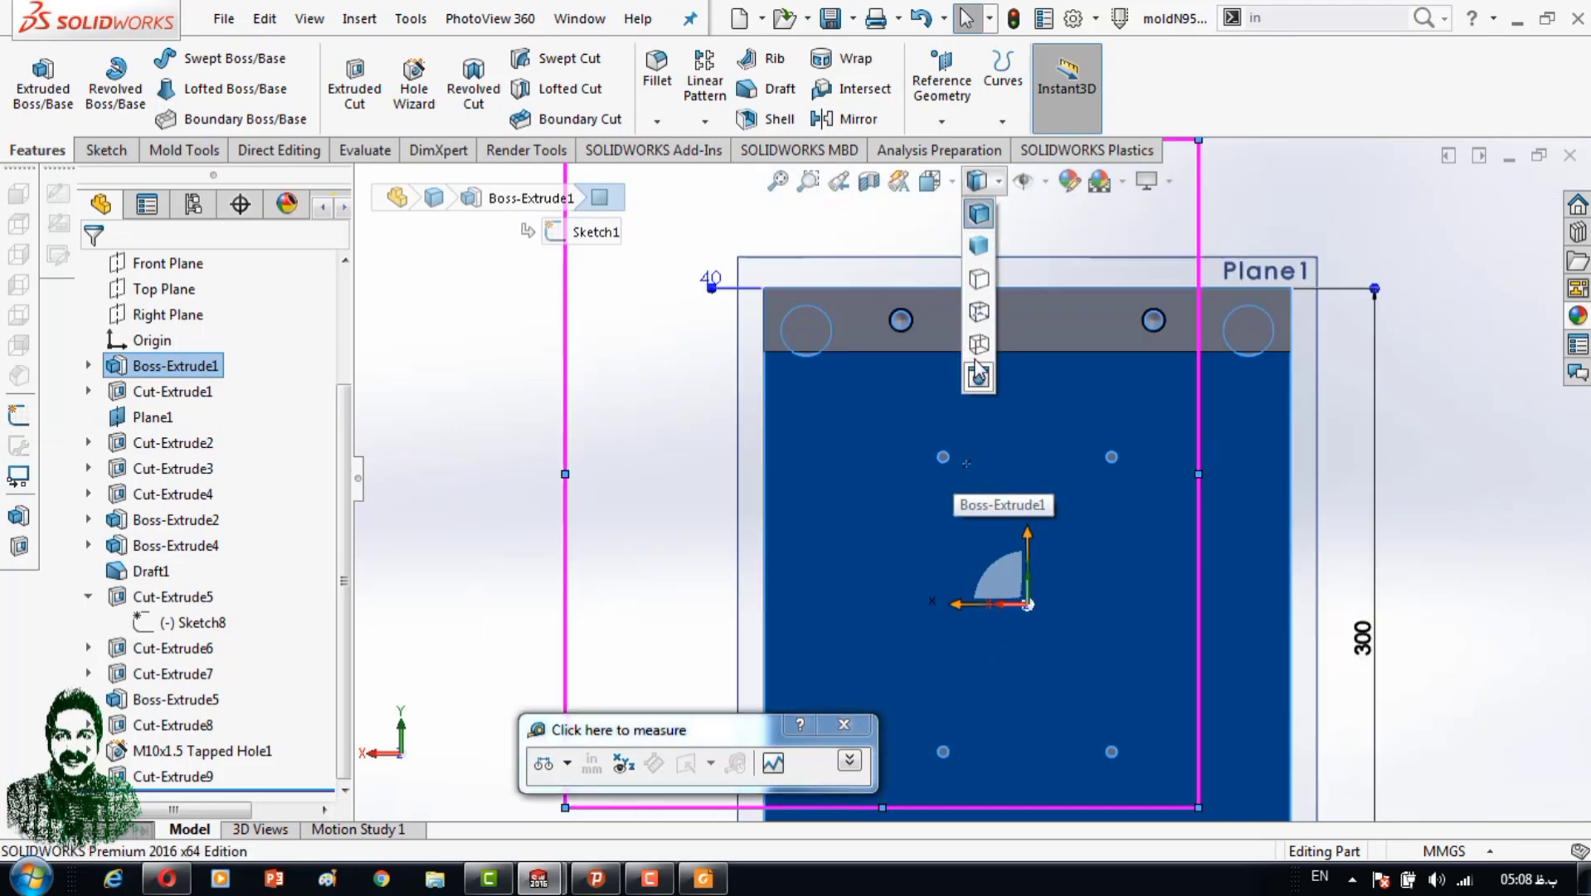
pyautogui.press('c')
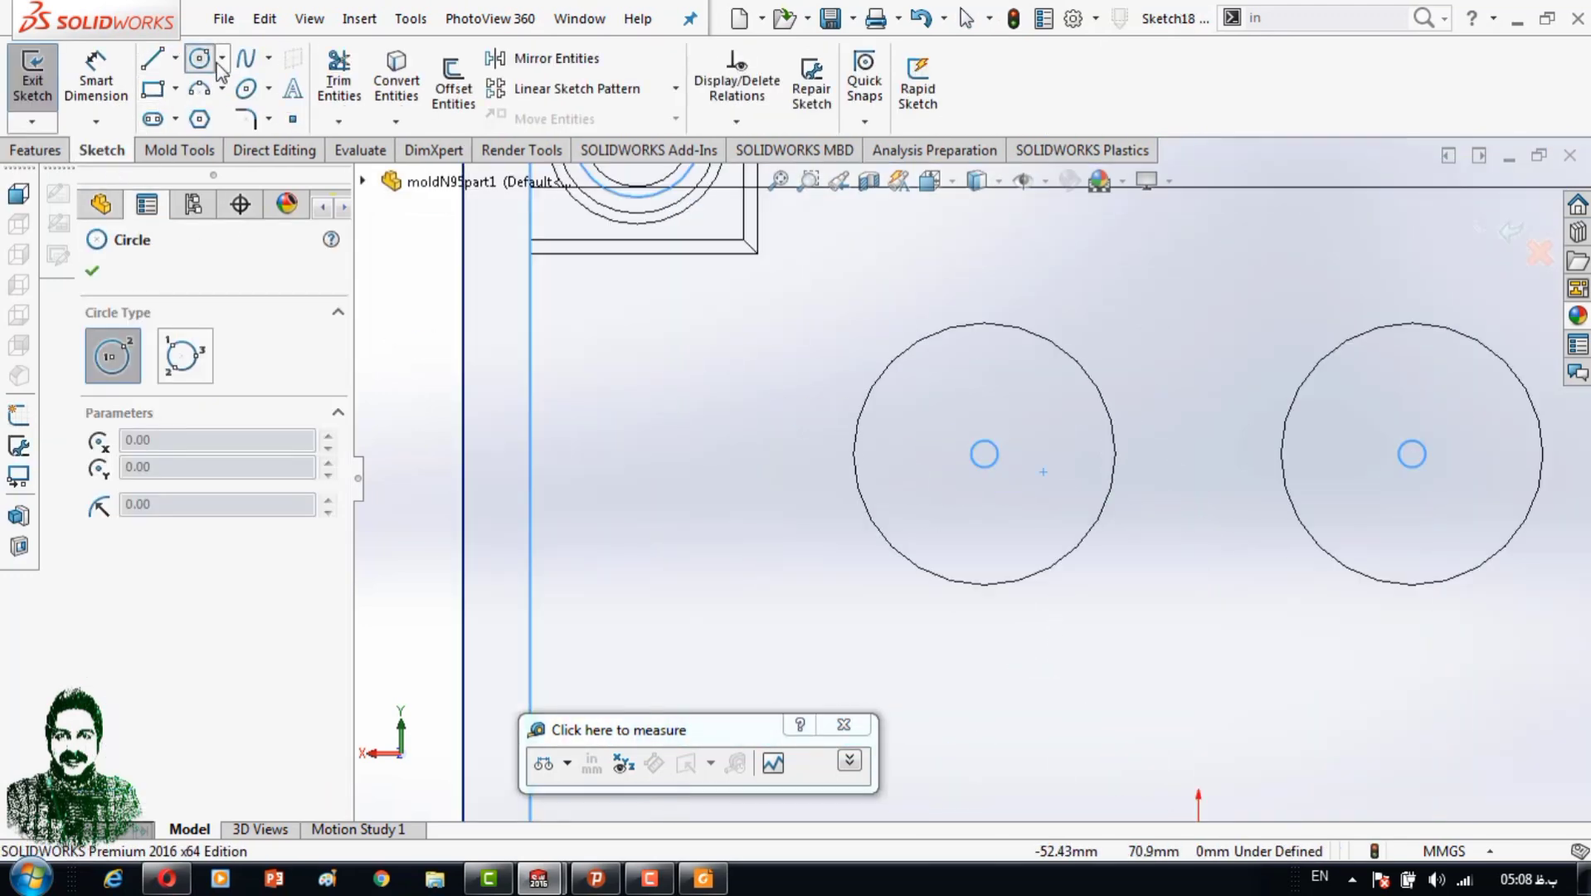
pyautogui.moveTo(984, 453); pyautogui.dragTo(1063, 454)
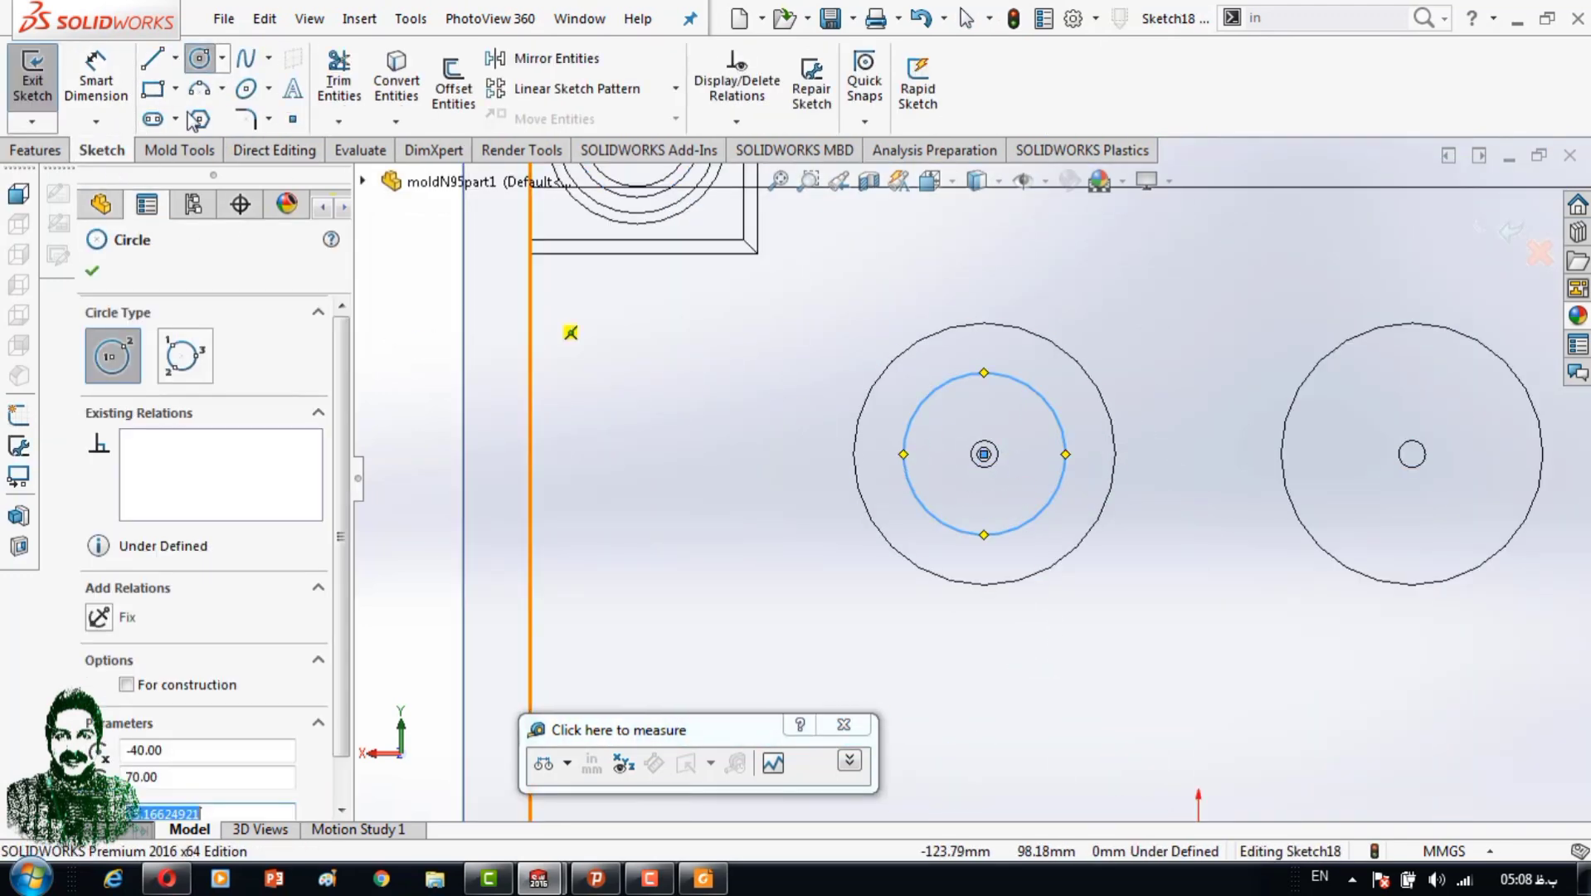
pyautogui.press('d')
pyautogui.click(940, 525)
pyautogui.click(796, 557)
pyautogui.write('30.00mm')
pyautogui.press('Return')
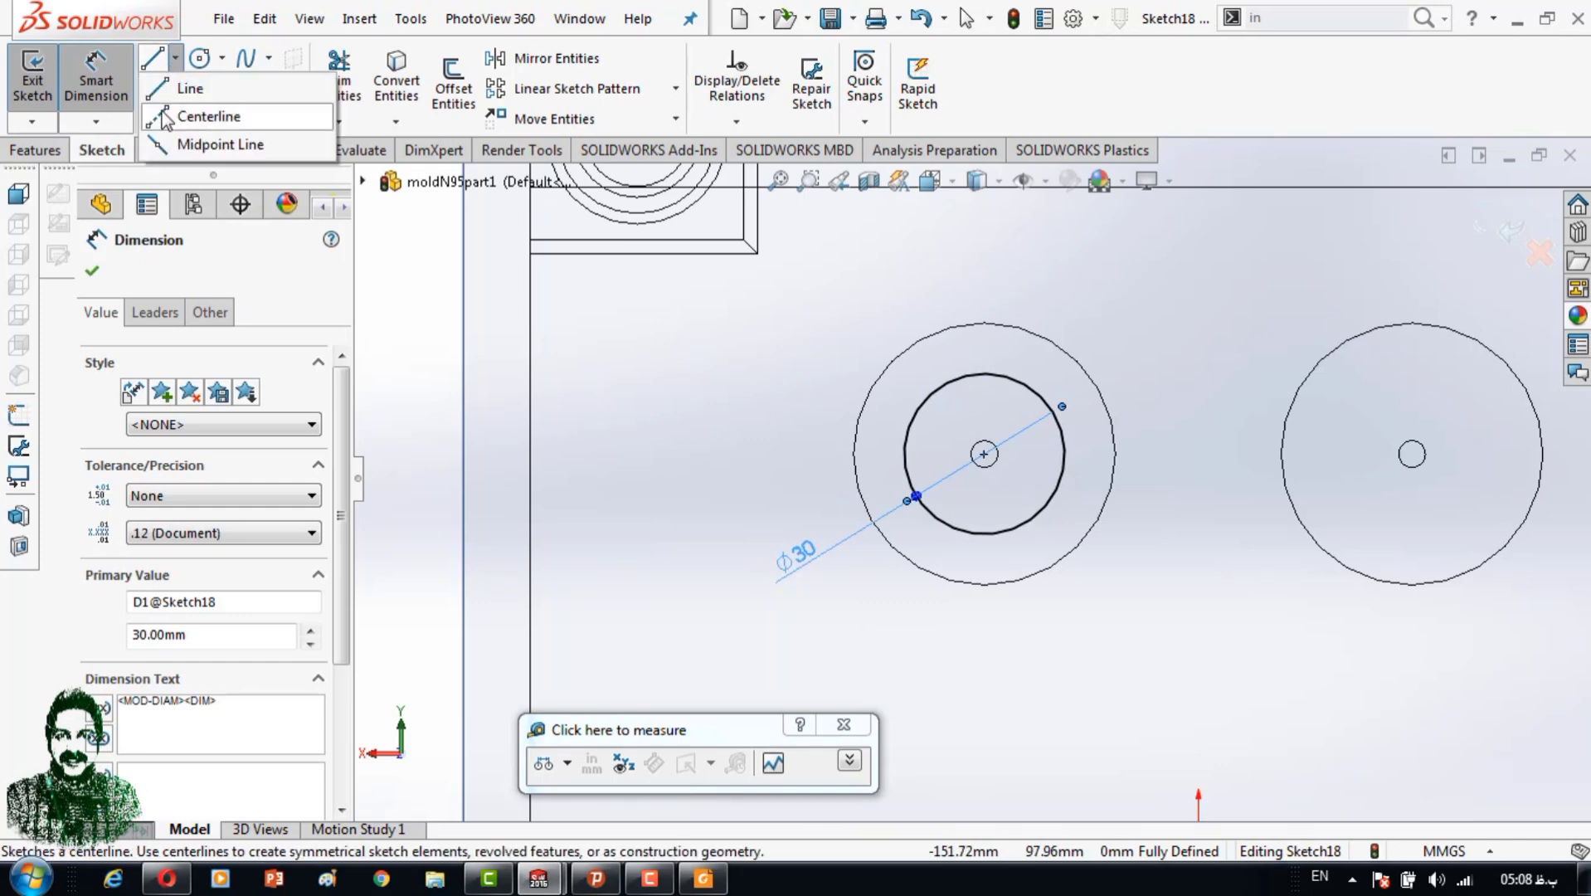
# Add a horizontal centerline running between the left and right boss edges.
pyautogui.click(166, 117)
pyautogui.click(854, 453)
pyautogui.click(1543, 453)
pyautogui.press('Escape')
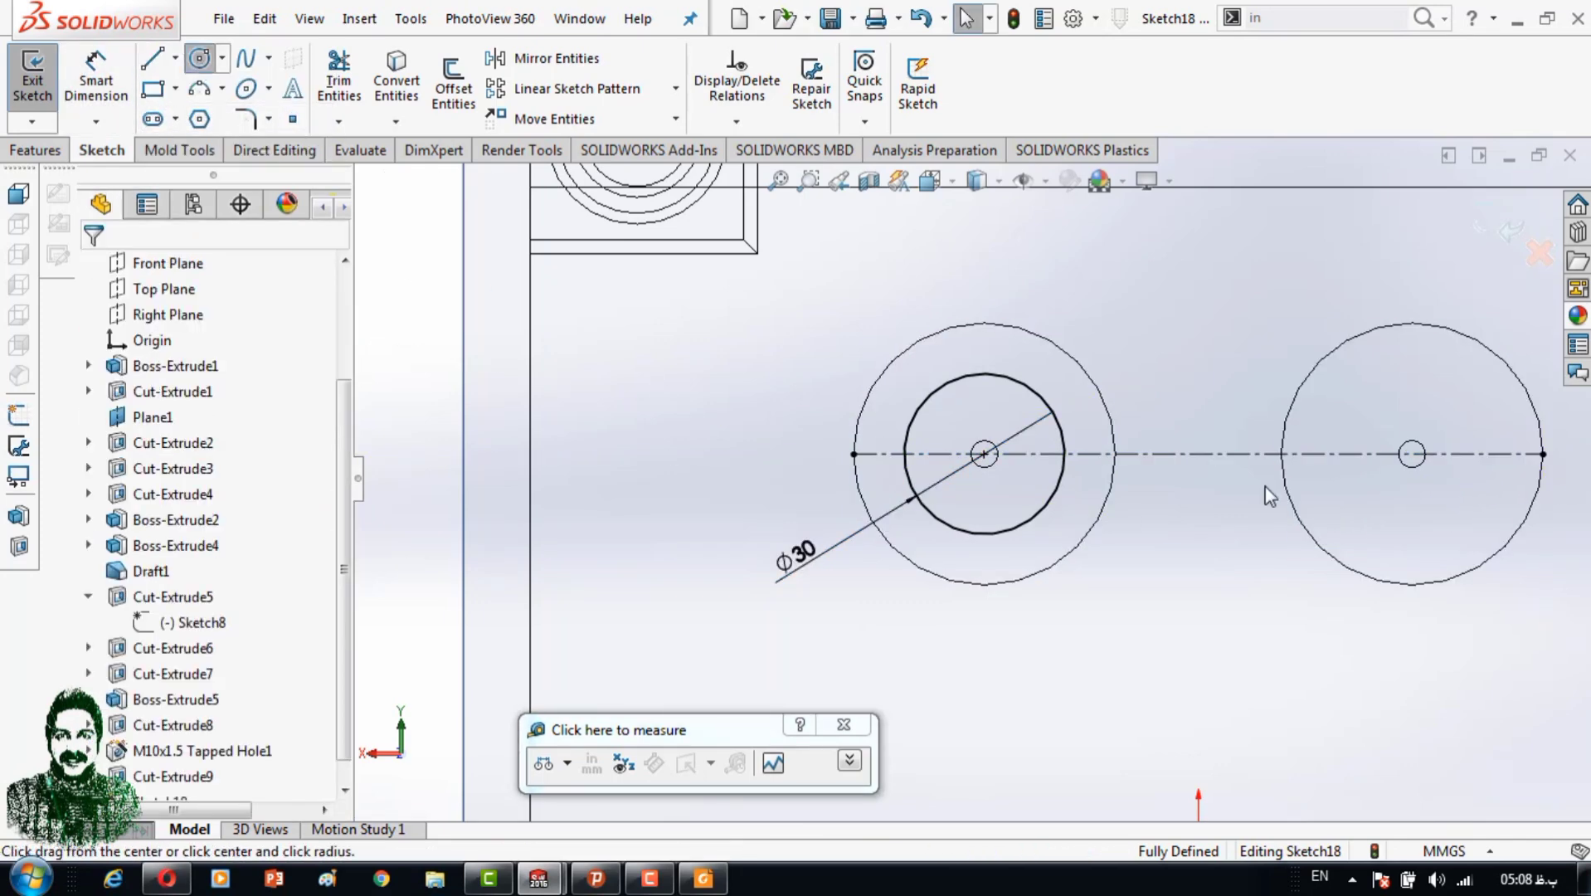
# Draw a Ø30 circle concentric with the right boss and trim away the upper circle half.
pyautogui.moveTo(1412, 453); pyautogui.dragTo(1500, 453)
pyautogui.press('d')
pyautogui.click(1352, 511)
pyautogui.click(1252, 605)
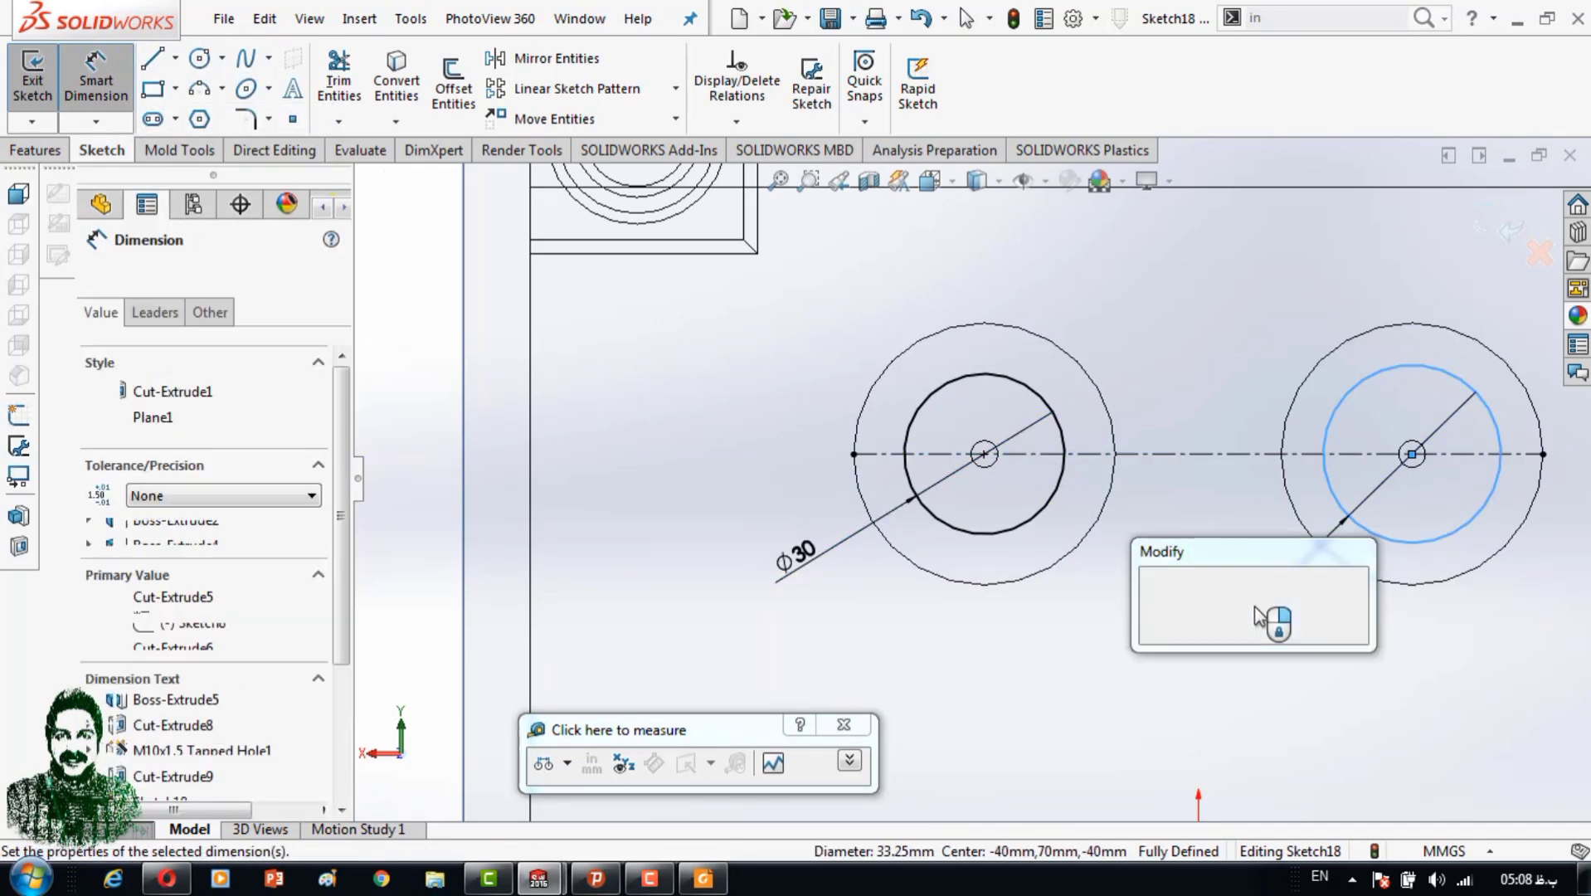
pyautogui.write('30')
pyautogui.press('Return')
pyautogui.scroll(-3, 1096, 437)
pyautogui.press('t')
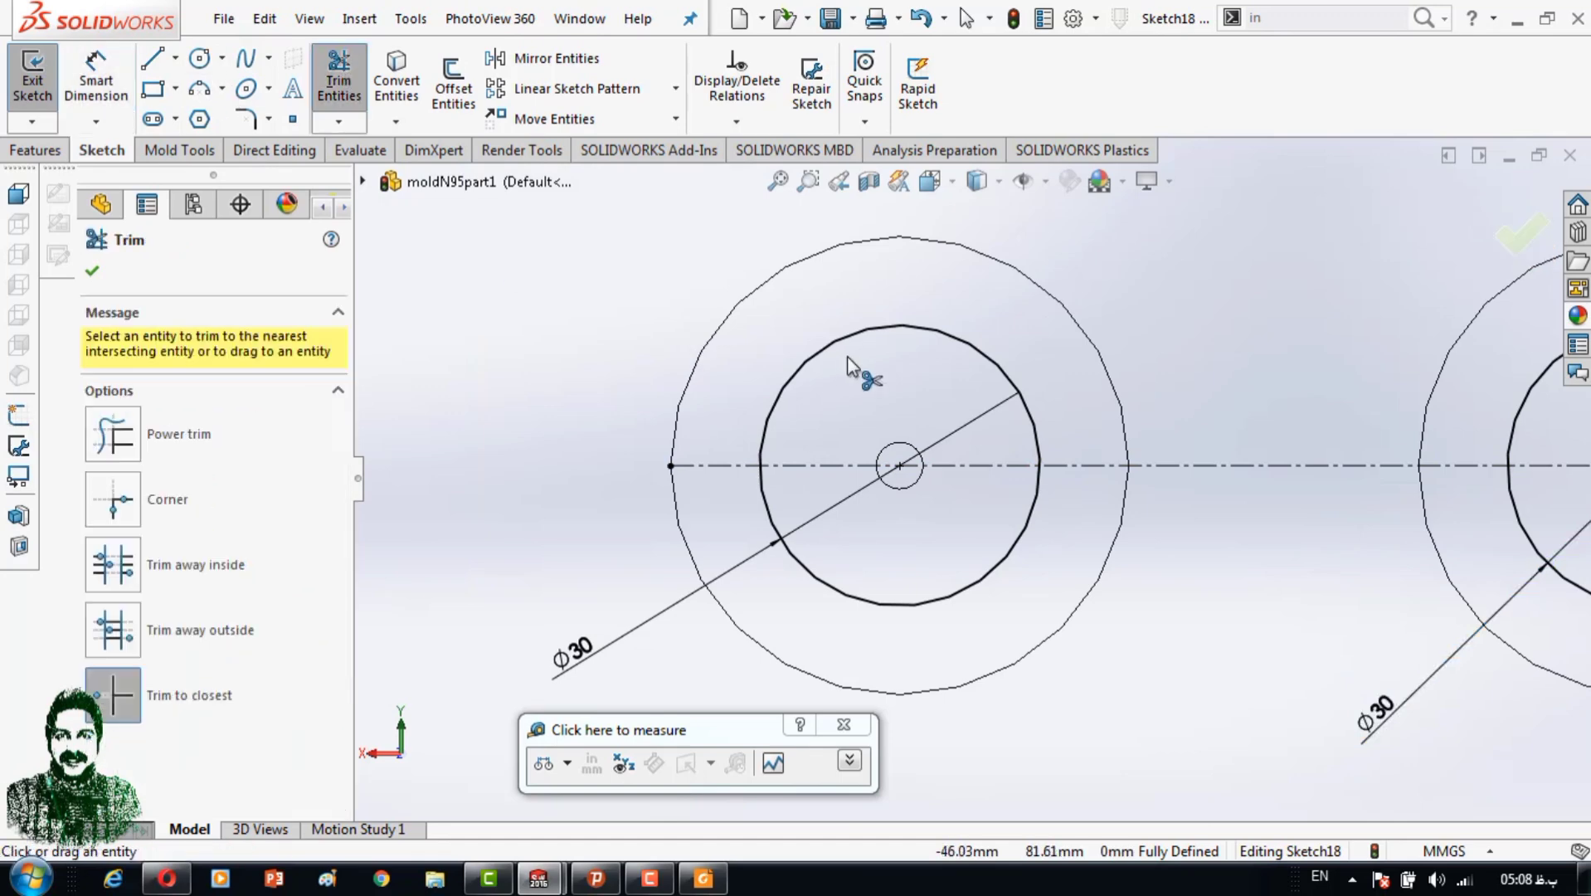
pyautogui.click(845, 345)
pyautogui.scroll(3, 969, 479)
# Draw small circles at the ends of the trimmed Ø30 arcs on both bosses.
pyautogui.press('c')
pyautogui.scroll(-3, 855, 470)
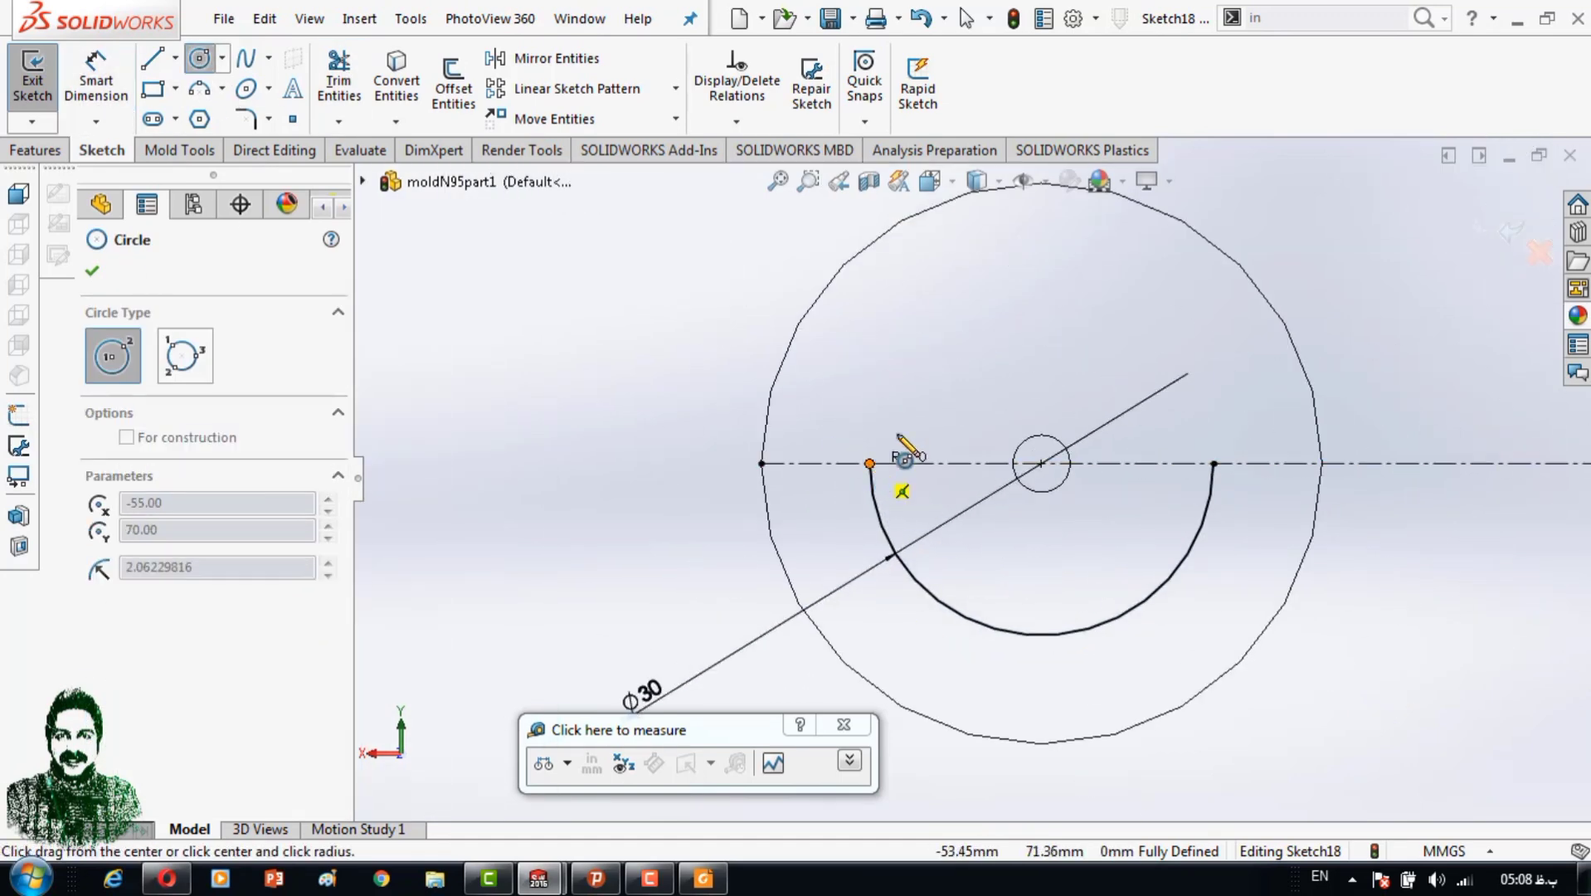
pyautogui.click(932, 452)
pyautogui.scroll(2, 1213, 463)
pyautogui.moveTo(1213, 463)
pyautogui.mouseDown()
pyautogui.moveTo(1248, 452)
pyautogui.moveTo(1327, 481)
pyautogui.mouseUp()
pyautogui.moveTo(1524, 481); pyautogui.dragTo(1568, 481)
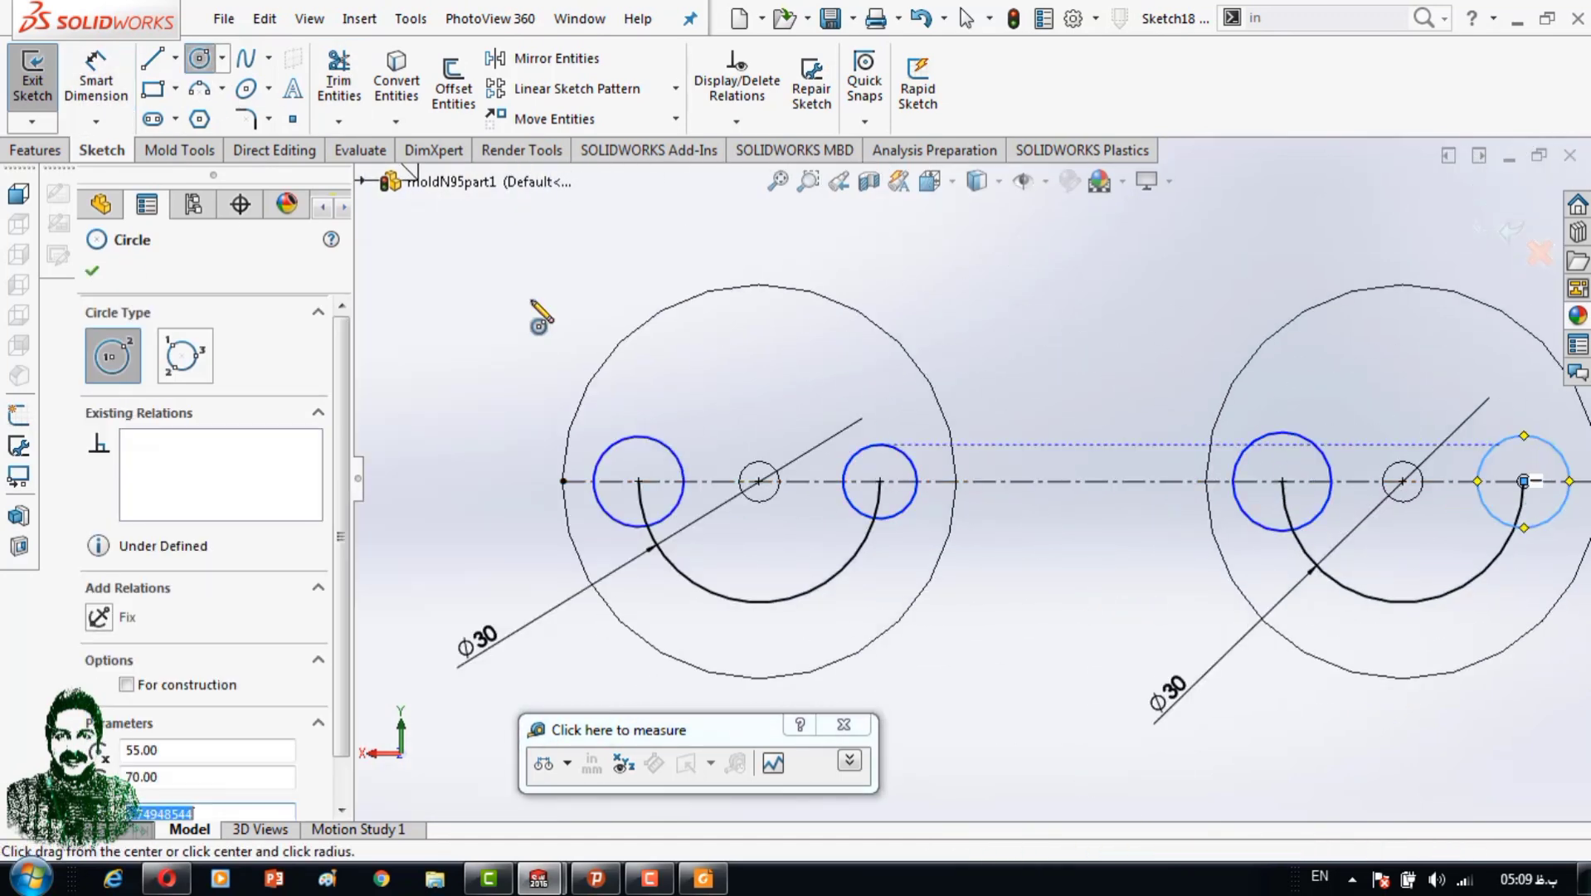
# Dimension both small circles on the left boss to Ø9.
pyautogui.press('d')
pyautogui.click(607, 454)
pyautogui.click(512, 402)
pyautogui.write('9')
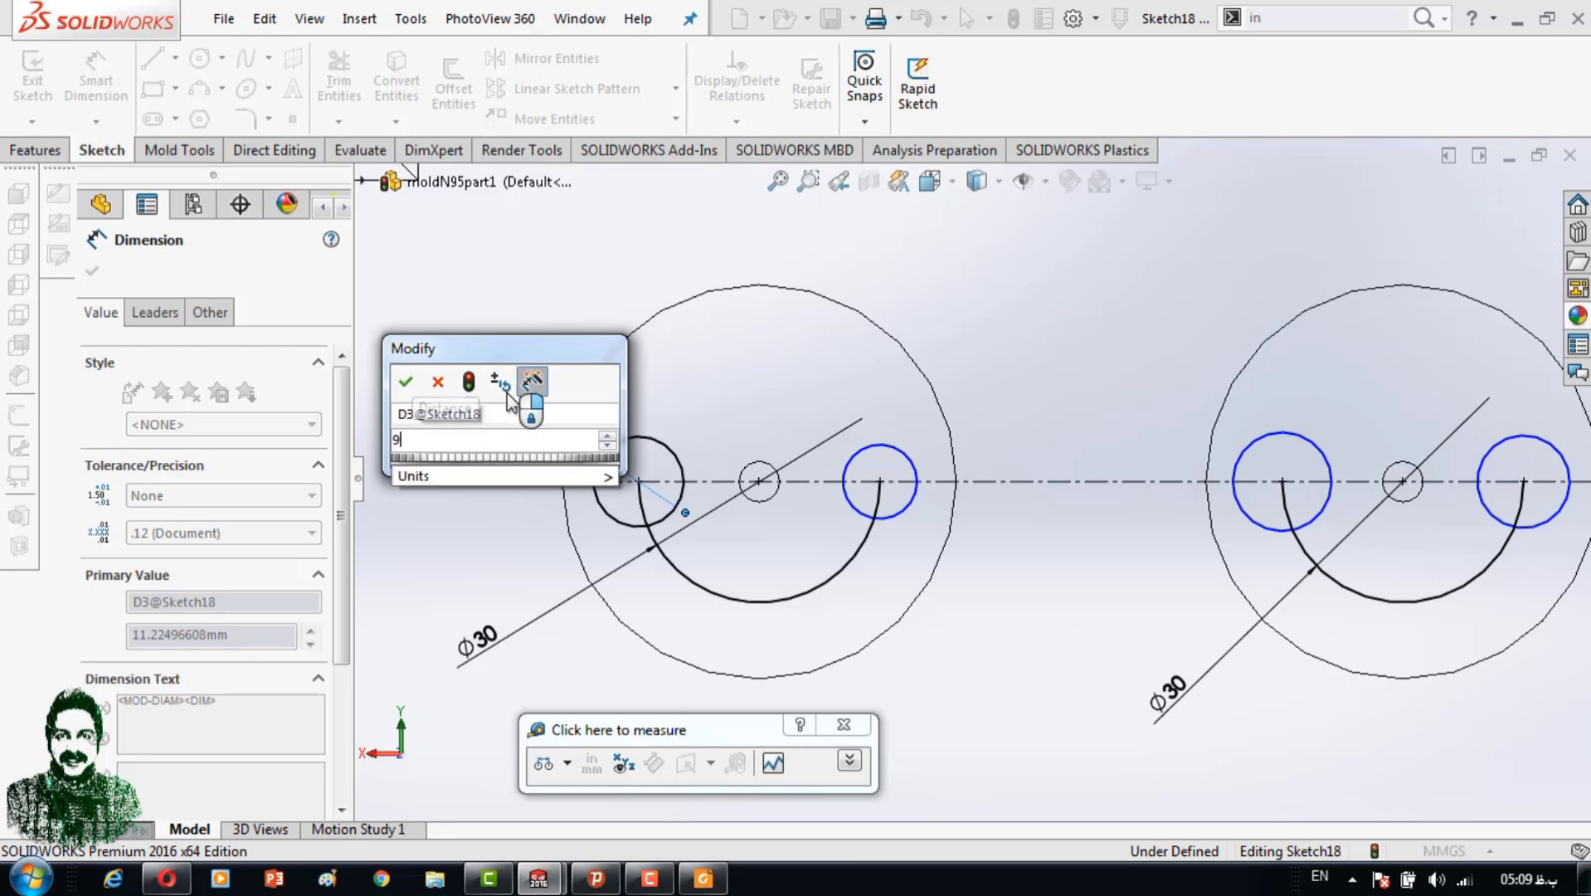
pyautogui.press('Return')
pyautogui.click(908, 456)
pyautogui.click(912, 388)
pyautogui.write('9.20889037mm')
pyautogui.press('Return')
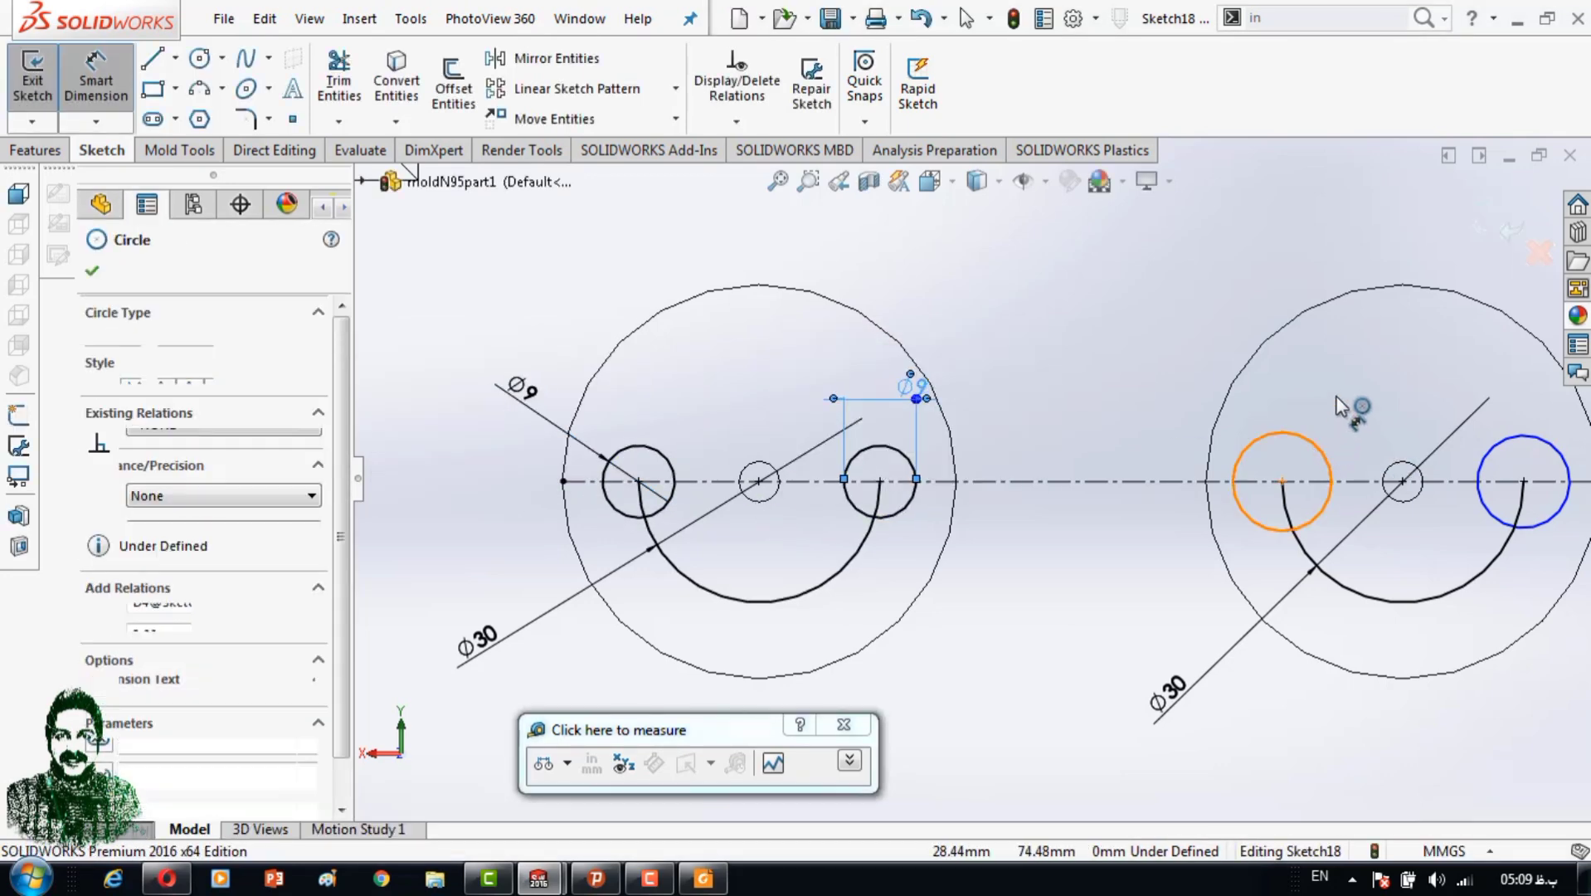
# Dimension the small circles on the right boss to Ø9.
pyautogui.click(1310, 439)
pyautogui.click(1323, 396)
pyautogui.write('9')
pyautogui.press('Return')
pyautogui.click(1542, 447)
pyautogui.click(1499, 378)
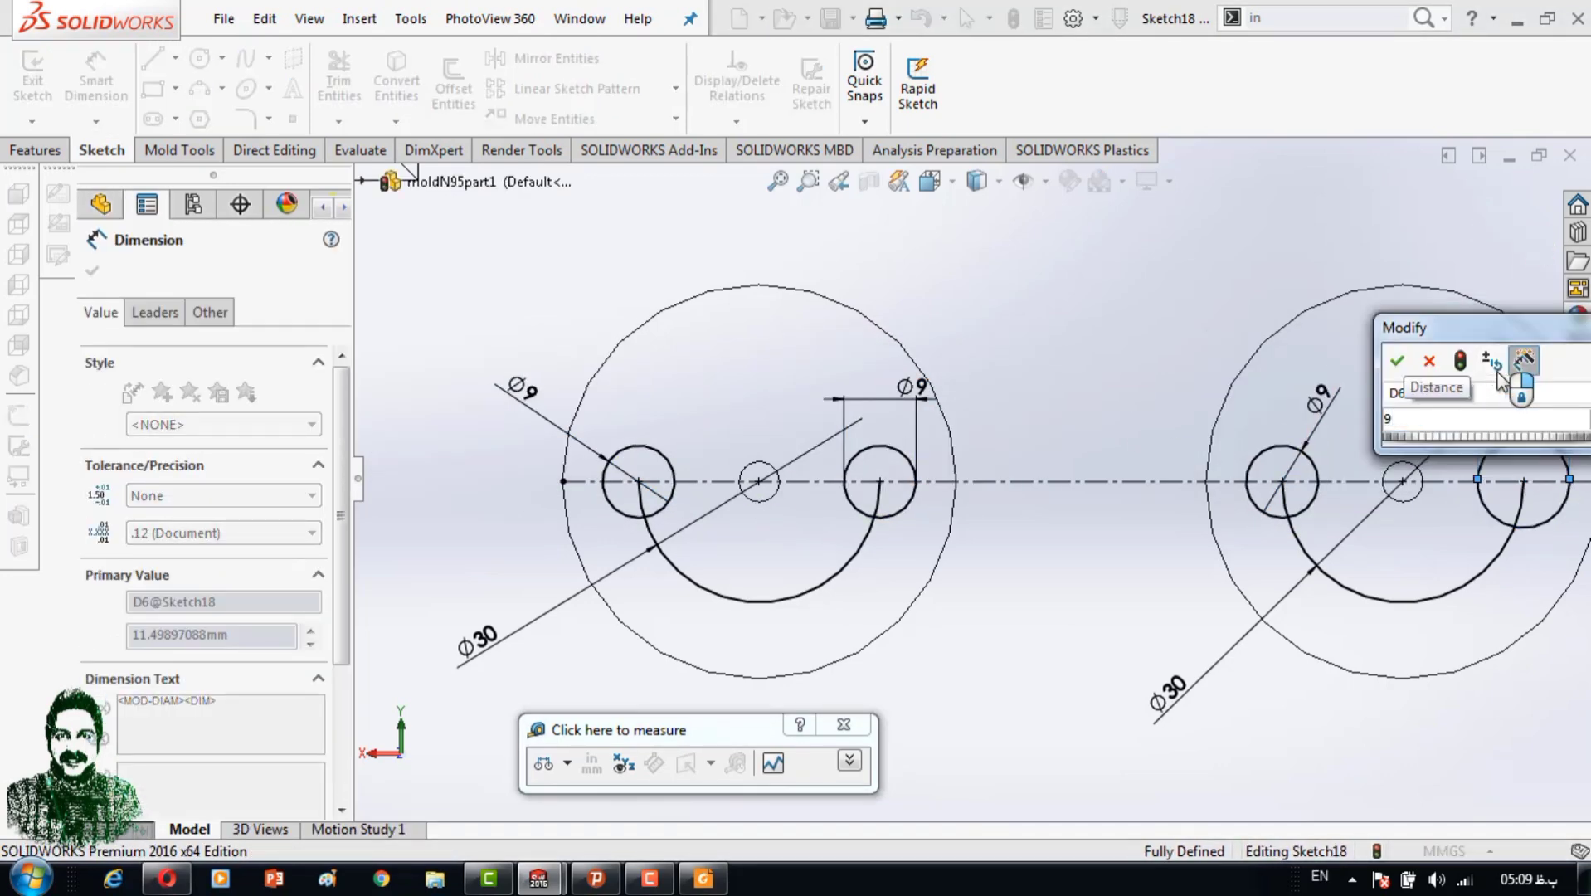
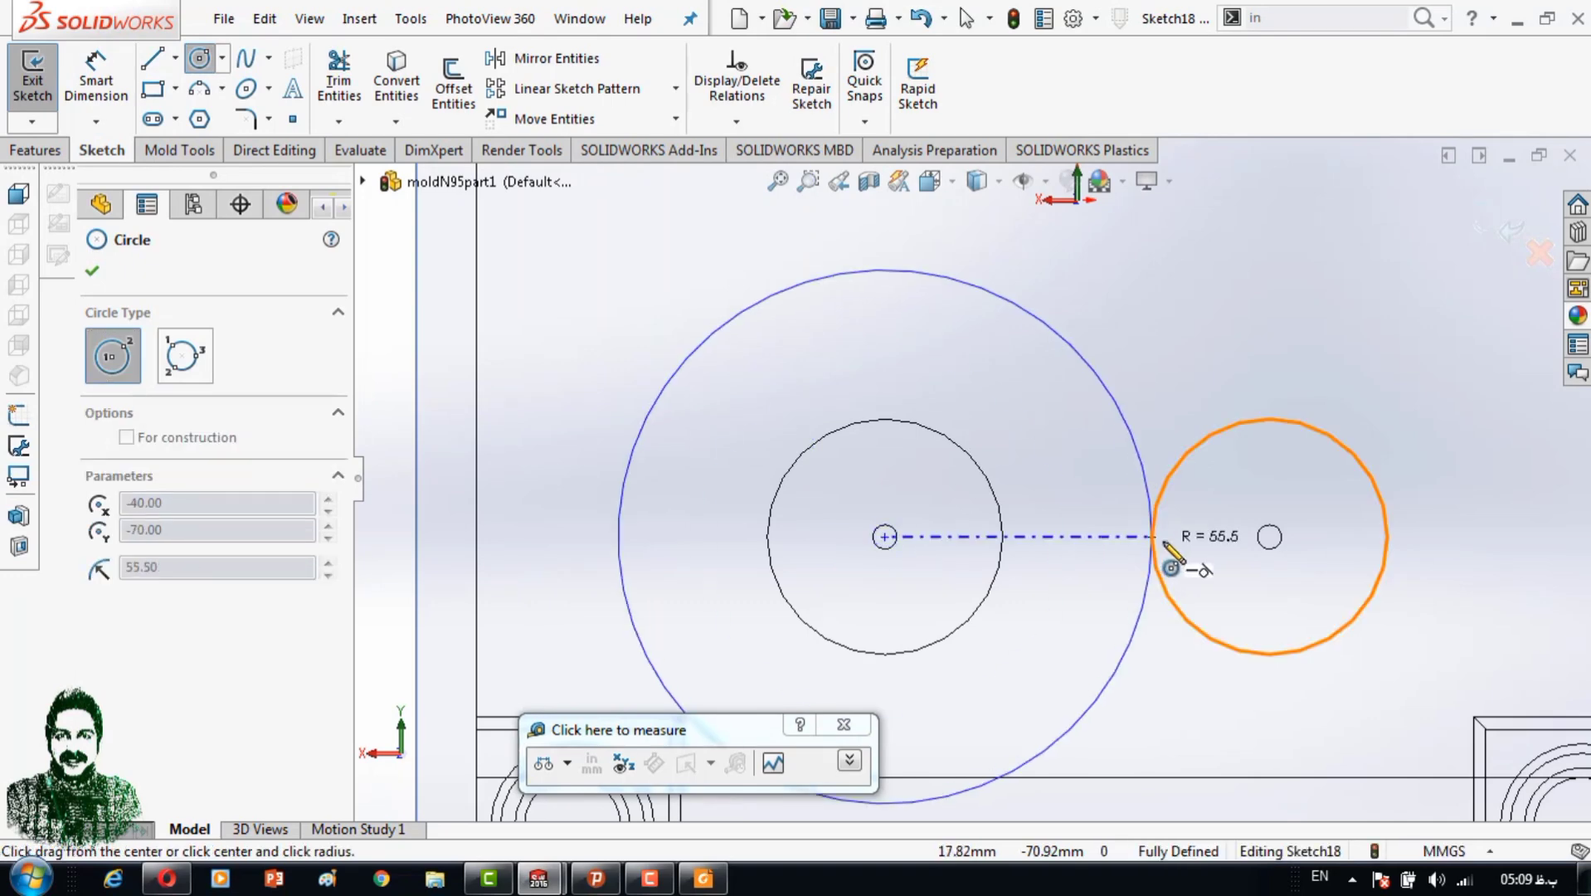
# Finish the right inner circle and dimension both inner circles to Ø30.
pyautogui.click(1212, 516)
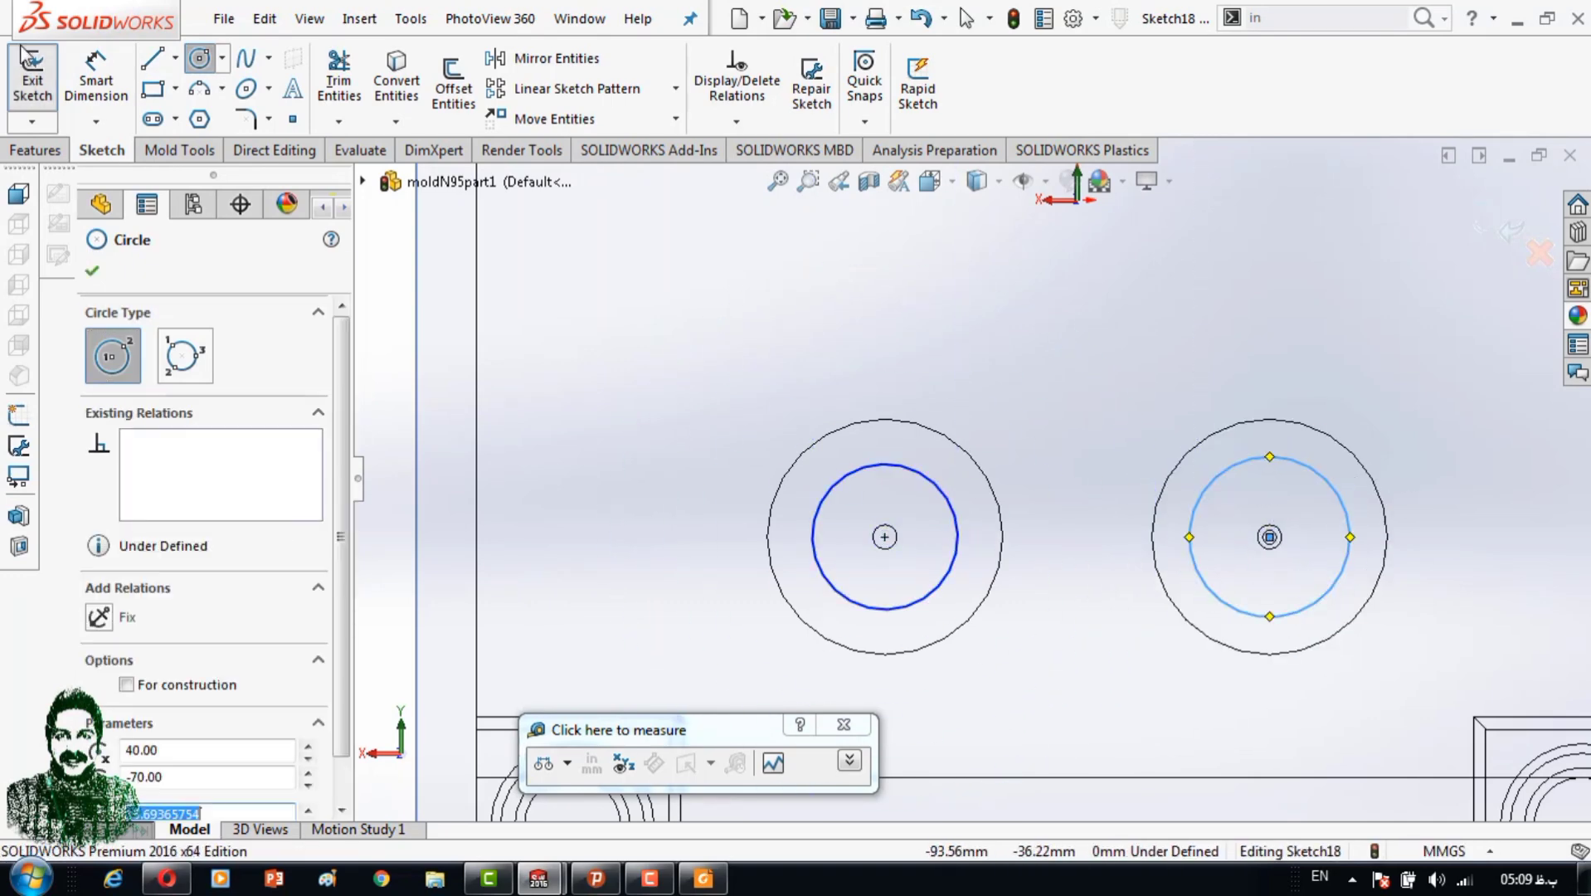
pyautogui.click(813, 539)
pyautogui.click(697, 531)
pyautogui.write('30.26237894mm')
pyautogui.press('Return')
pyautogui.click(1201, 581)
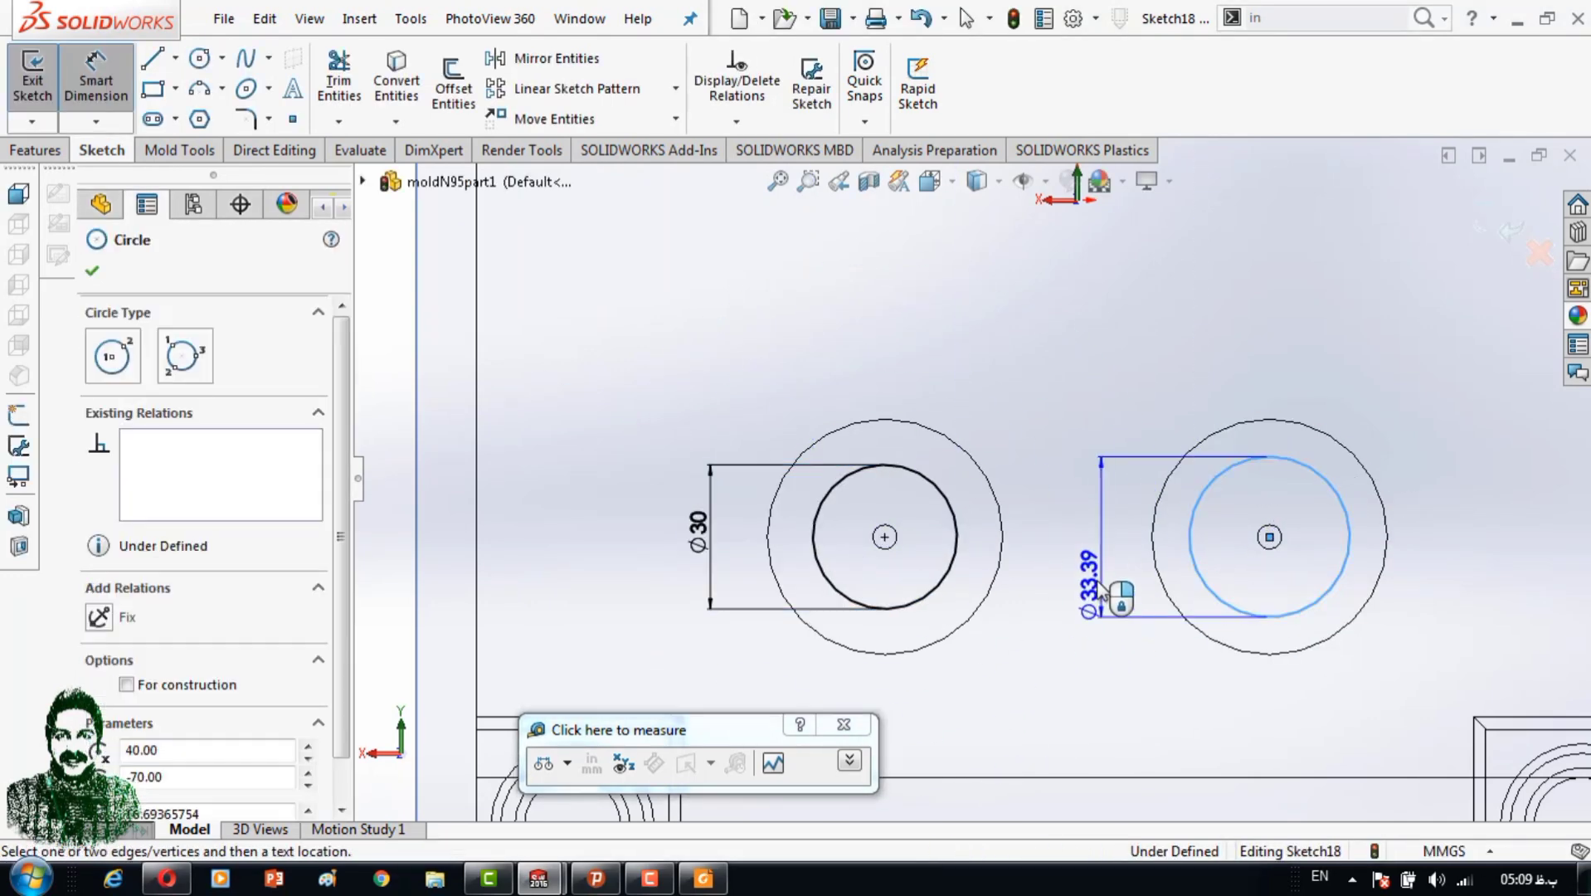
pyautogui.click(1078, 572)
pyautogui.write('30')
pyautogui.press('Return')
# Draw a horizontal centerline through both circles and trim away their upper halves.
pyautogui.click(175, 58)
pyautogui.click(207, 116)
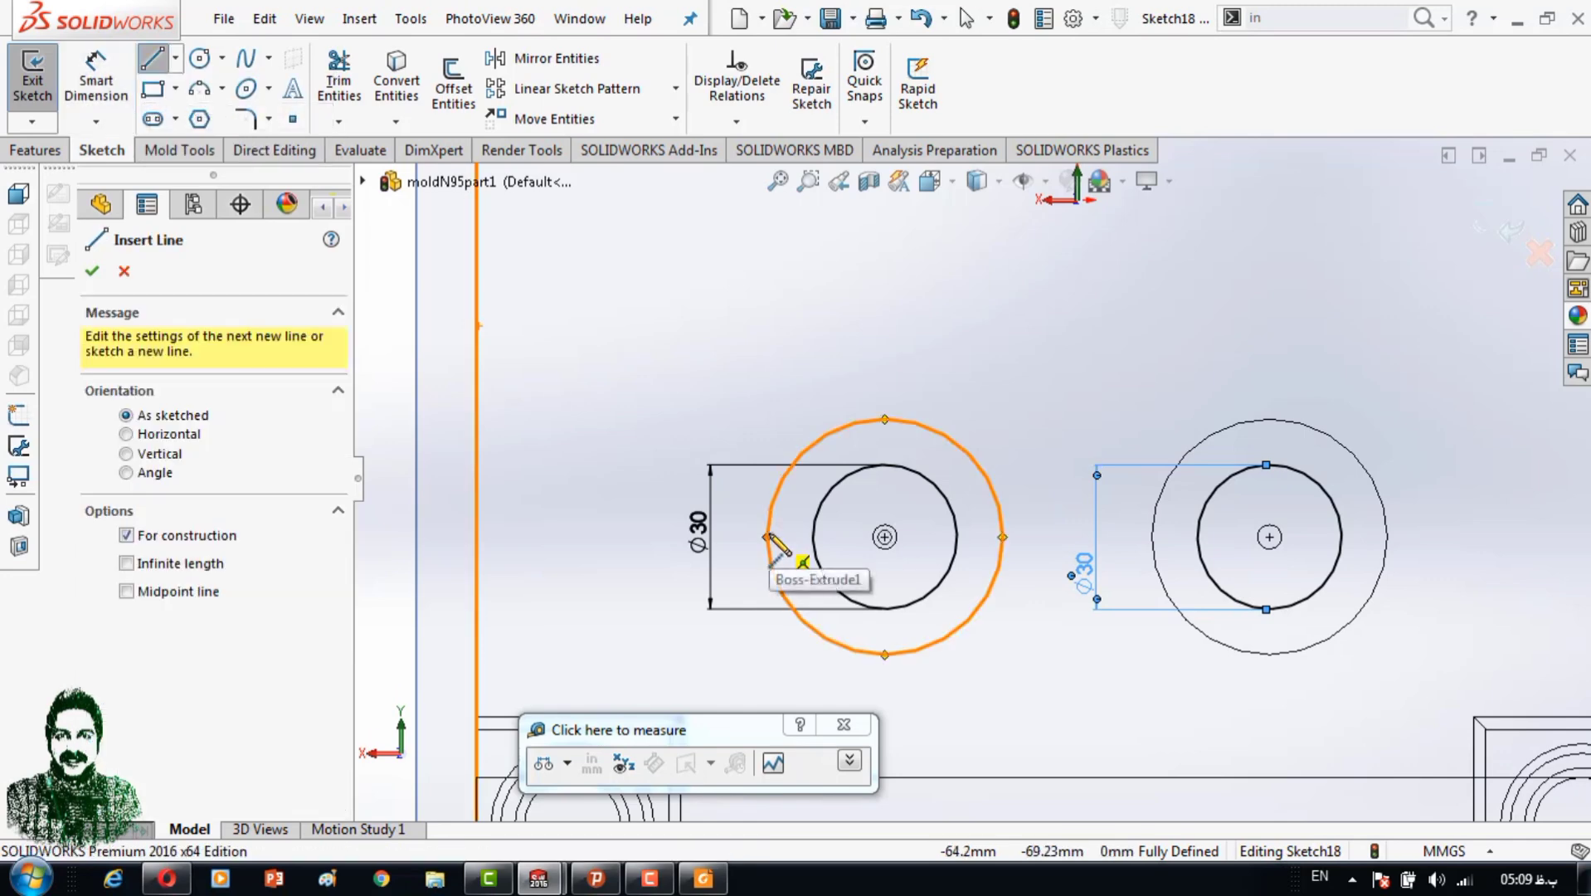
pyautogui.click(767, 536)
pyautogui.click(1388, 537)
pyautogui.press('Escape')
pyautogui.click(338, 81)
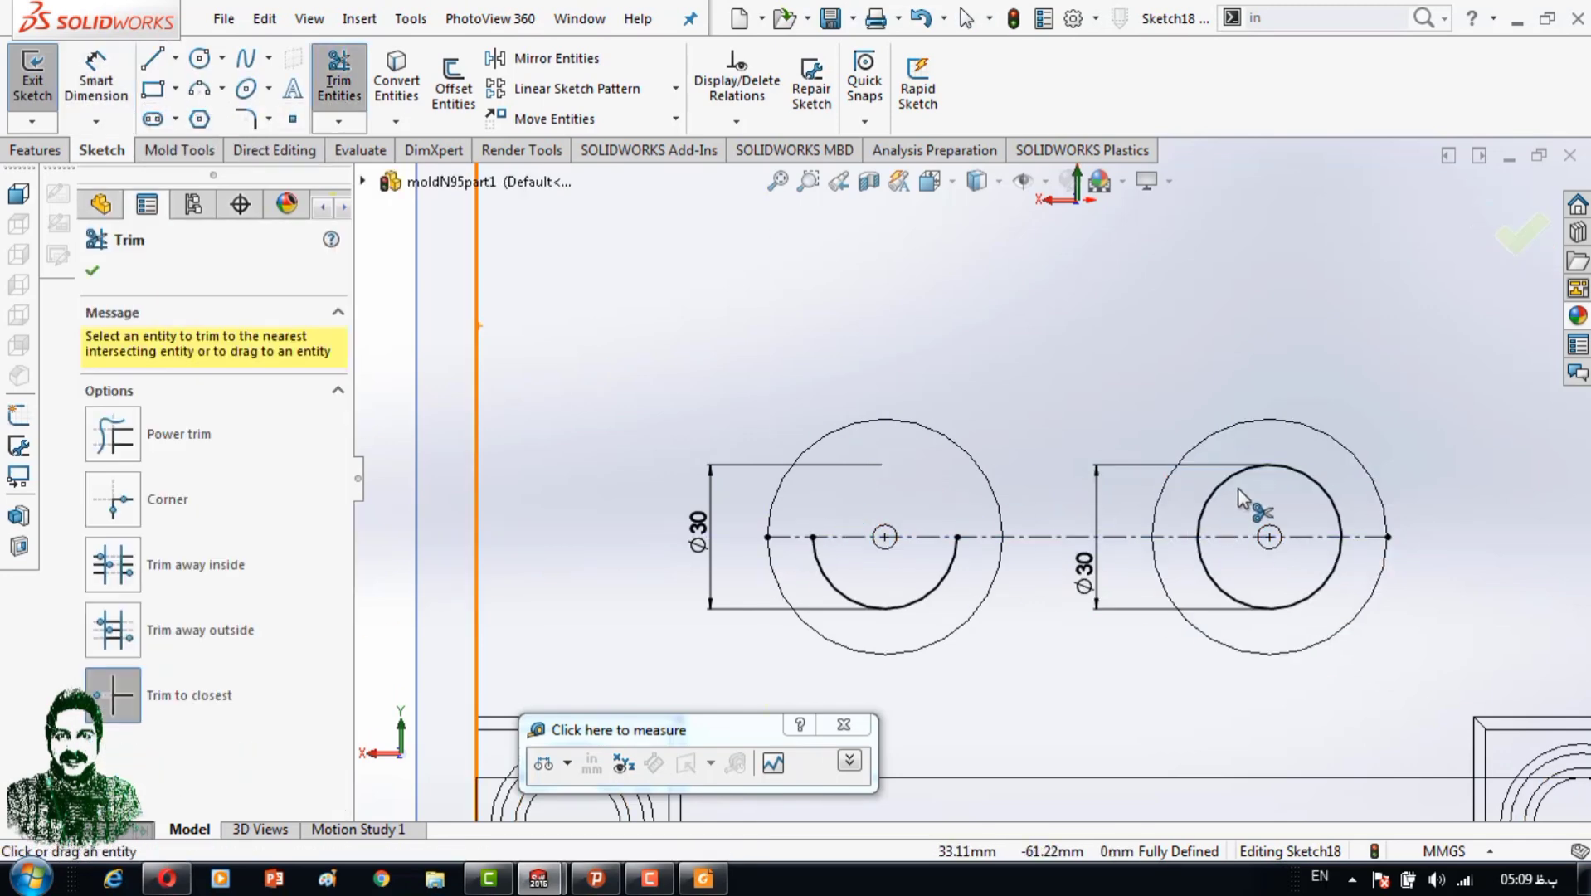
pyautogui.click(199, 58)
pyautogui.scroll(2, 827, 525)
# Draw small circles at the ends of each half arc.
pyautogui.moveTo(824, 500); pyautogui.dragTo(843, 500)
pyautogui.moveTo(1076, 514); pyautogui.dragTo(1095, 514)
pyautogui.scroll(-2, 1087, 514)
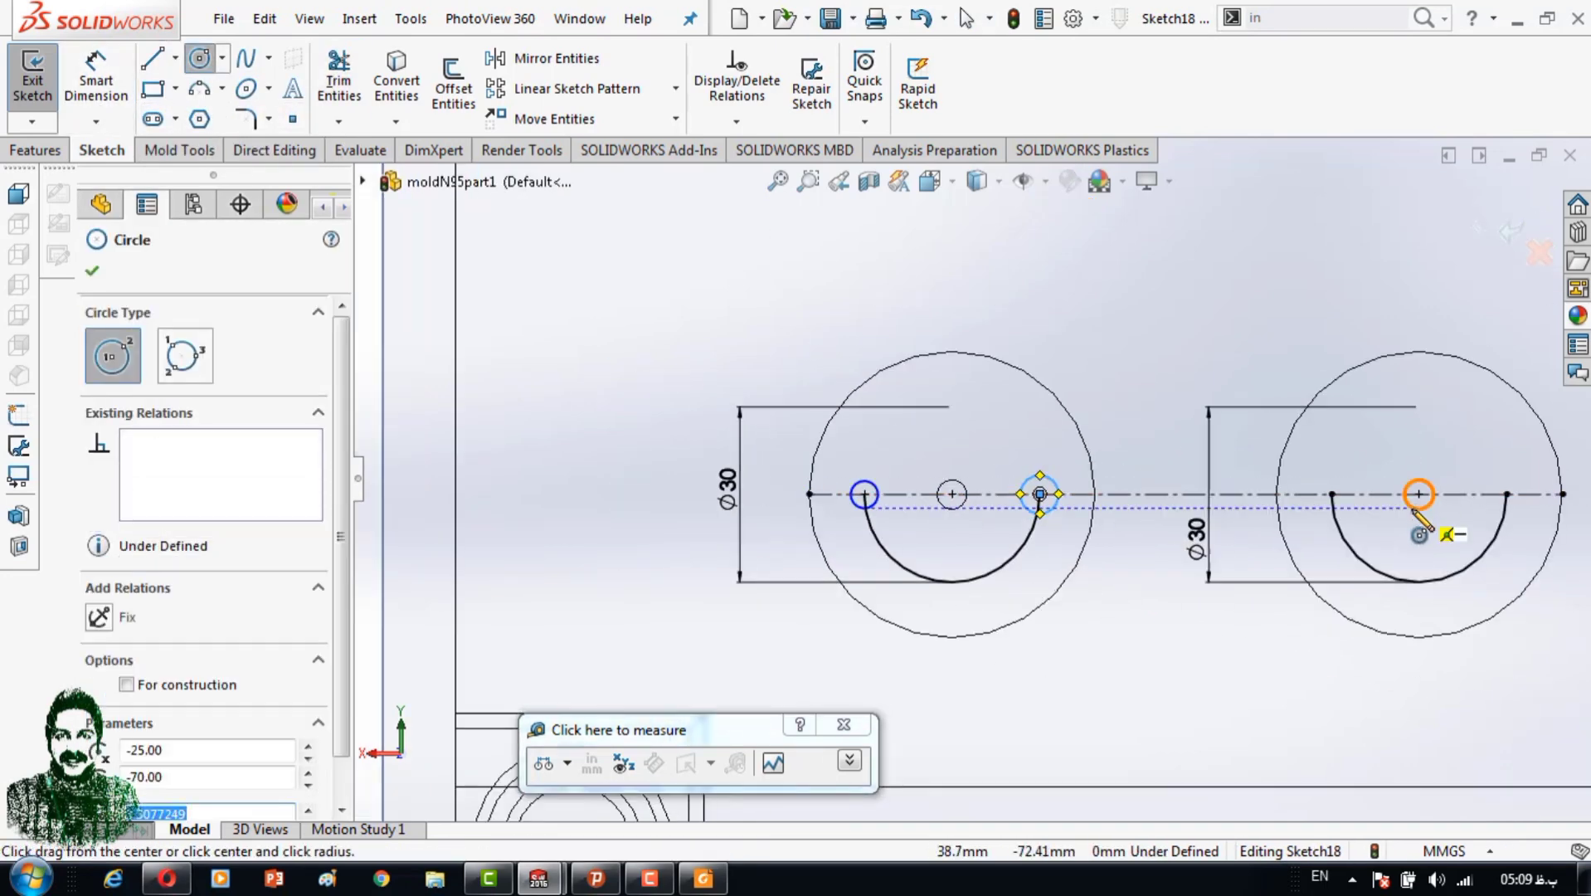
pyautogui.click(1332, 495)
pyautogui.moveTo(1507, 494); pyautogui.dragTo(1530, 494)
# Dimension all the small end circles to Ø9 and start an Extruded Cut.
pyautogui.click(95, 79)
pyautogui.click(849, 488)
pyautogui.click(829, 383)
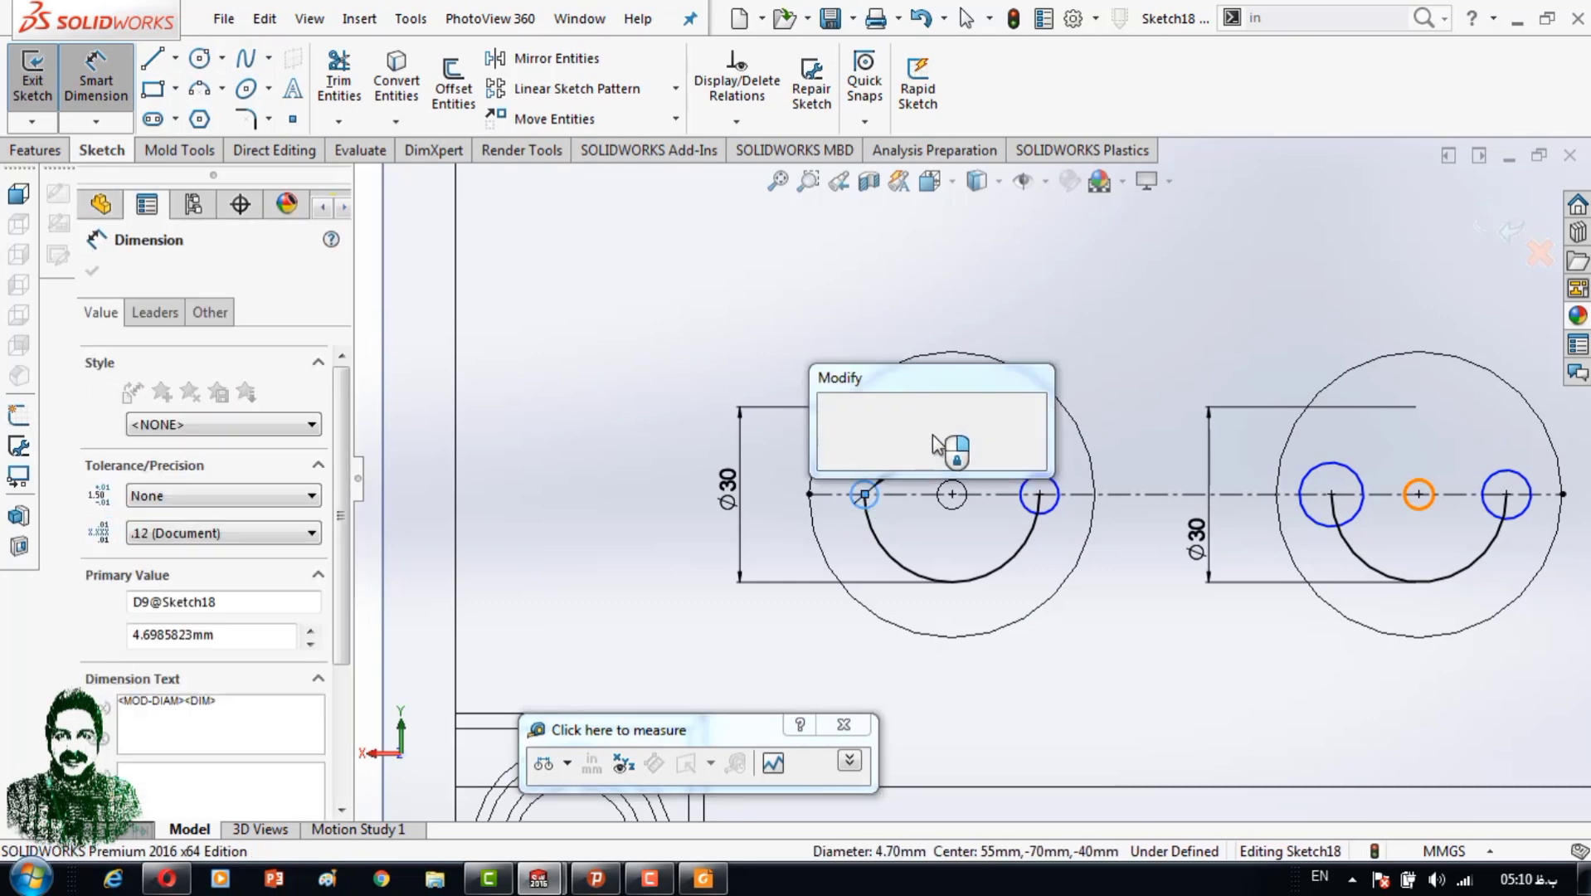
pyautogui.write('9')
pyautogui.press('Return')
pyautogui.click(1039, 470)
pyautogui.click(1029, 421)
pyautogui.write('9')
pyautogui.press('Return')
pyautogui.click(1506, 471)
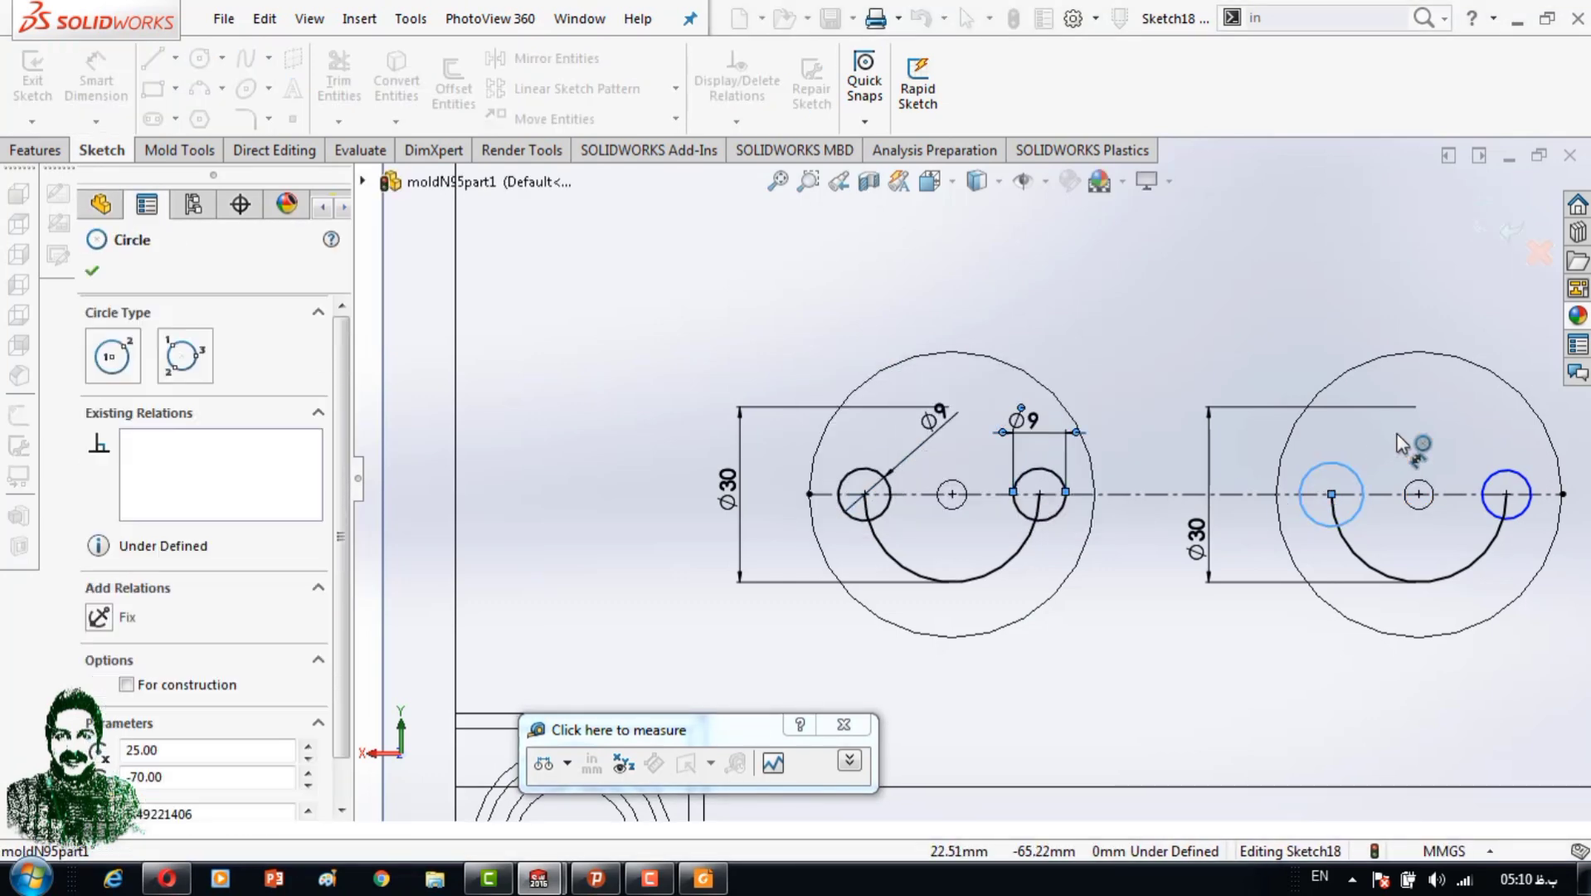
pyautogui.write('9')
pyautogui.press('Return')
pyautogui.click(1506, 469)
pyautogui.click(1493, 421)
pyautogui.write('9')
pyautogui.press('Return')
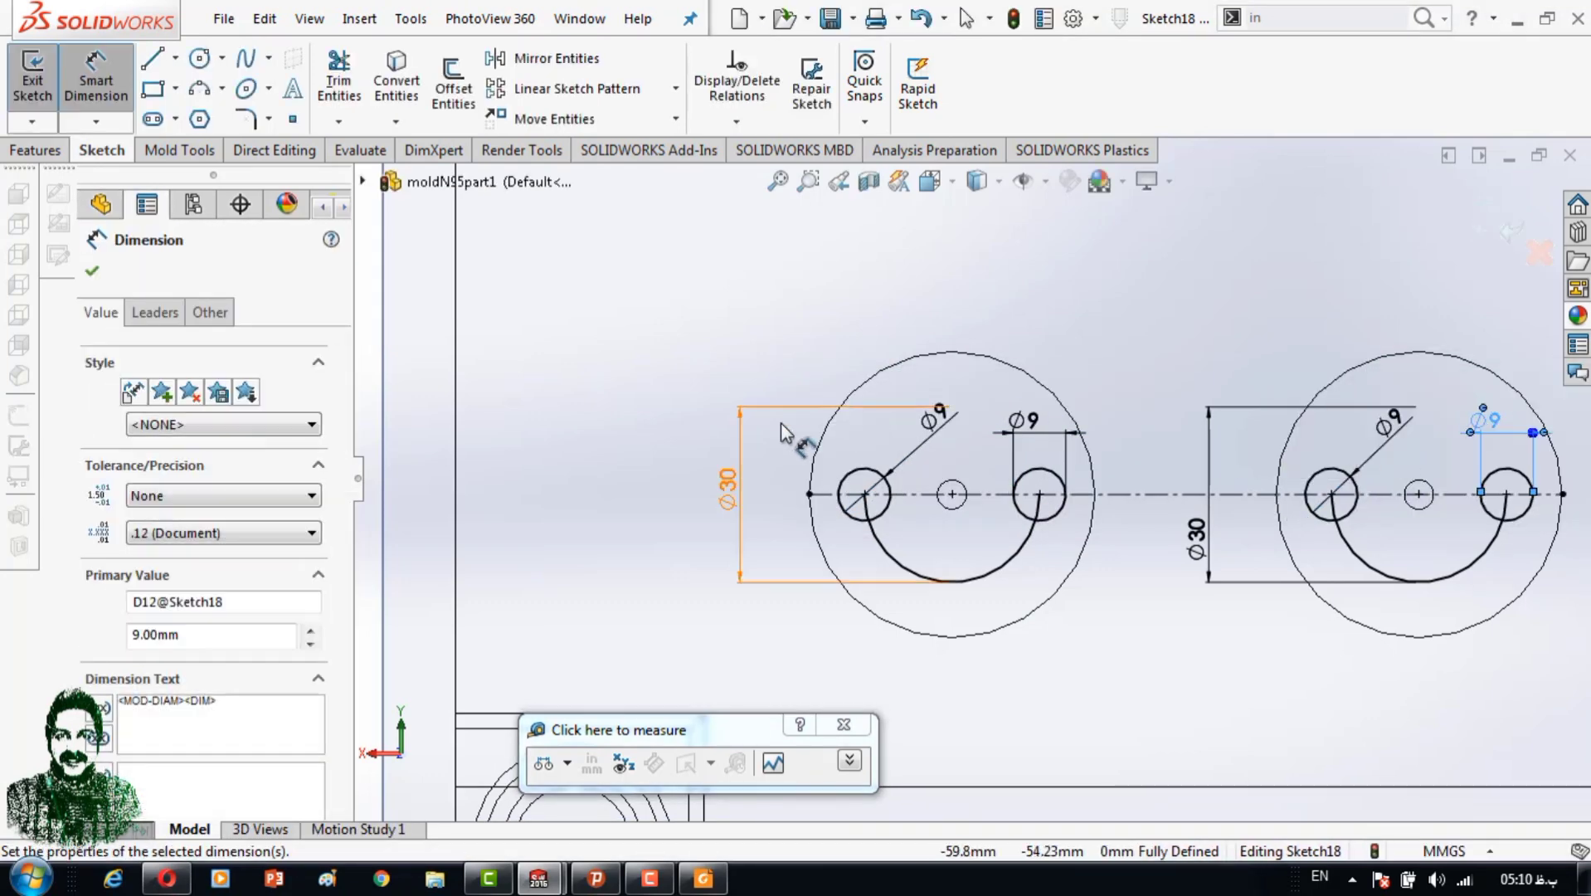
pyautogui.click(35, 150)
pyautogui.click(354, 82)
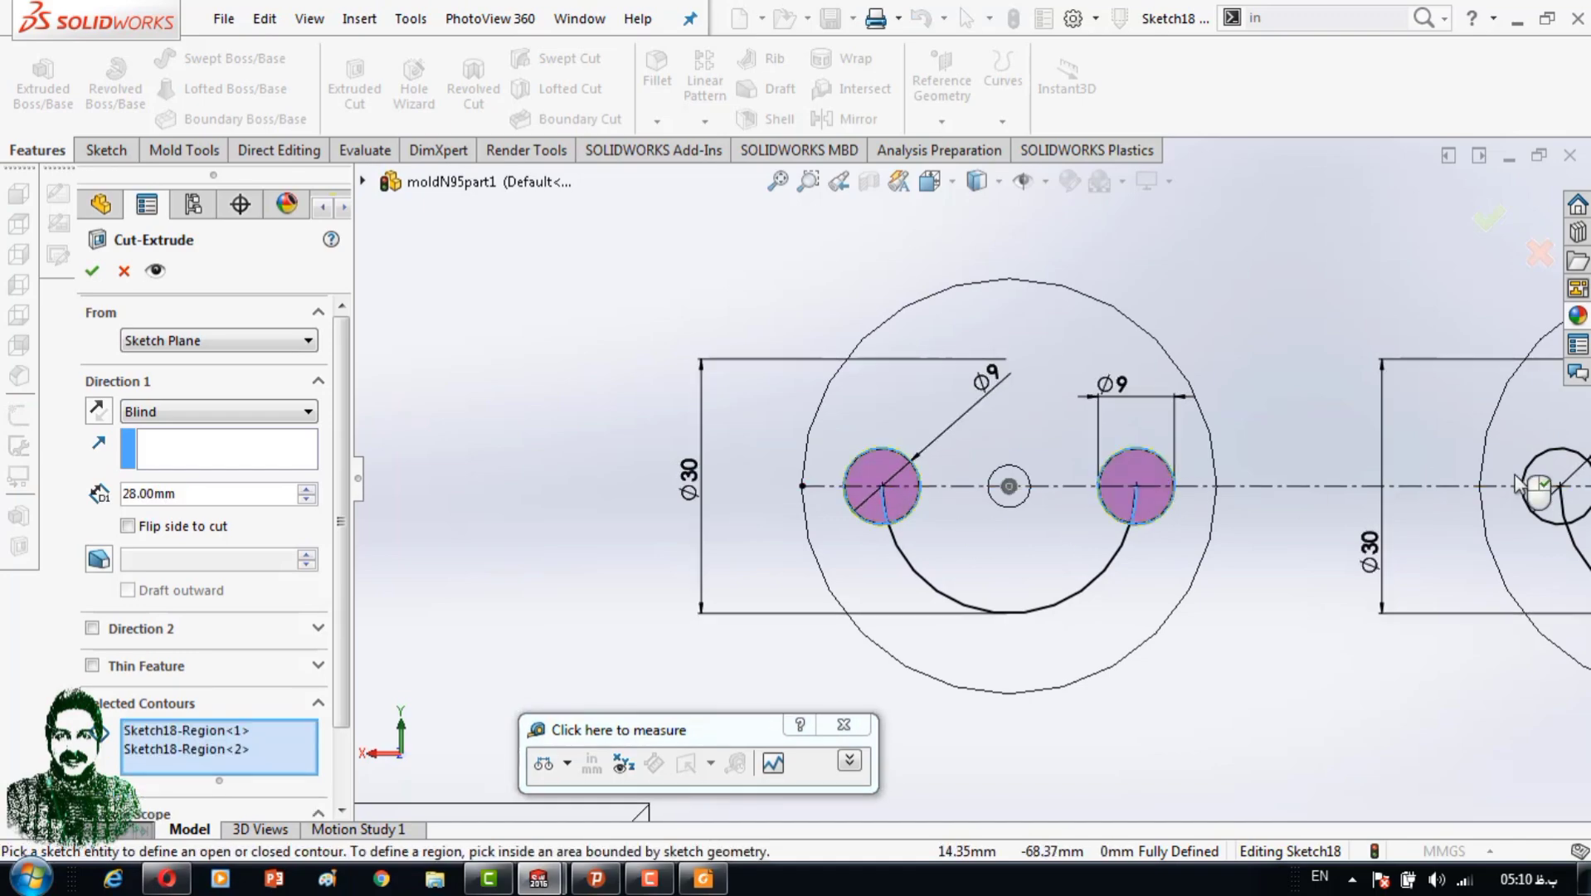
# Select the remaining Ø9 circle regions and cut them 28 mm Blind as Cut-Extrude10.
pyautogui.click(1517, 485)
pyautogui.scroll(3, 1455, 527)
pyautogui.click(1455, 527)
pyautogui.scroll(-3, 1331, 497)
pyautogui.scroll(3, 757, 320)
pyautogui.scroll(-3, 917, 323)
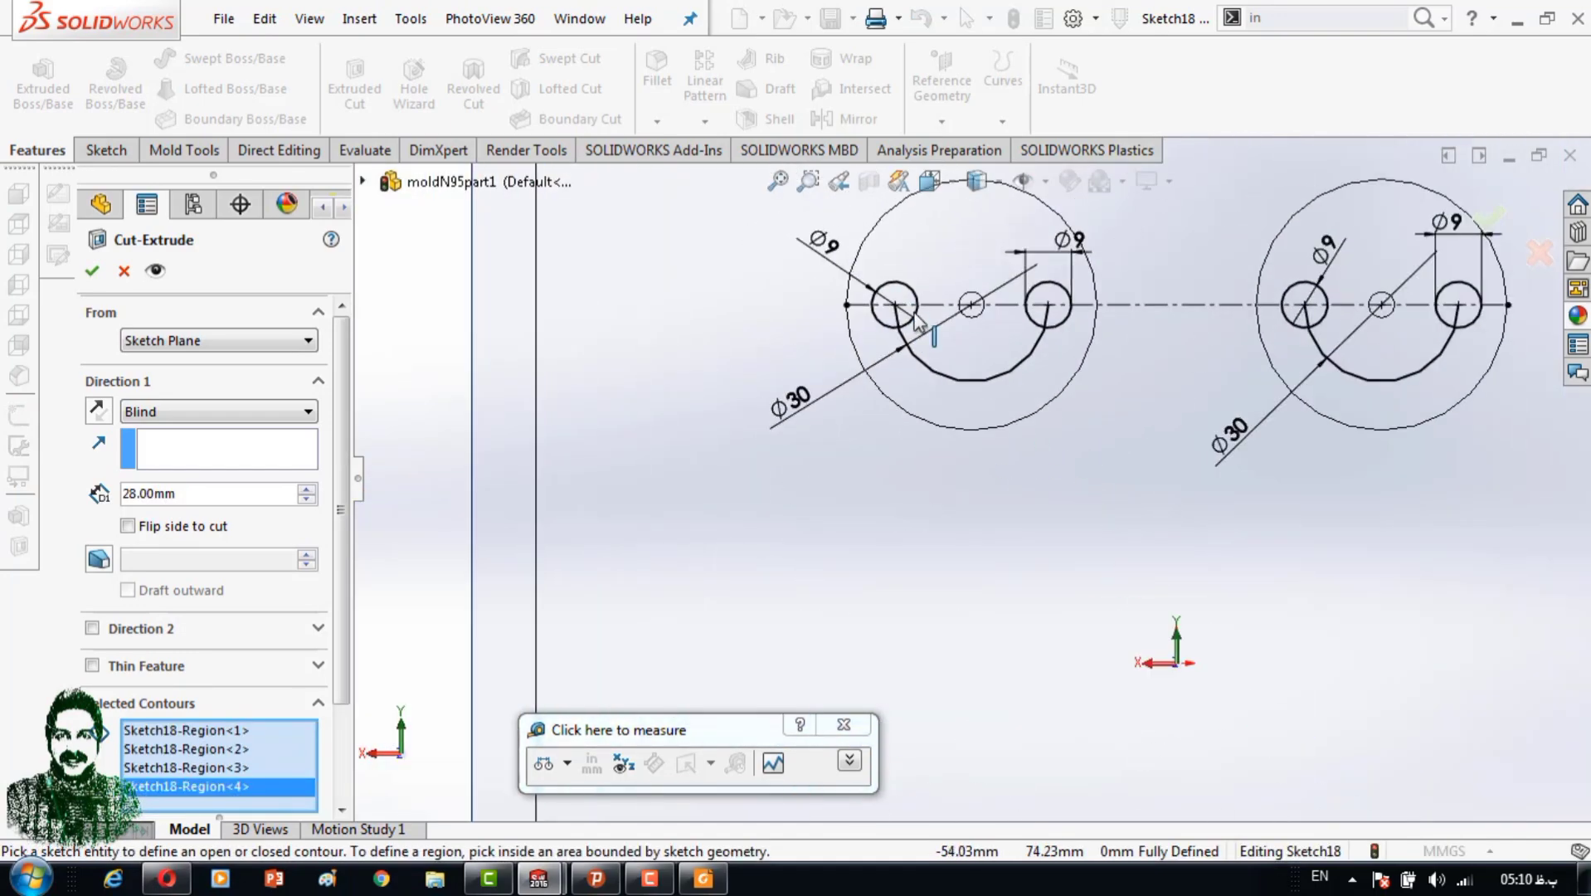
pyautogui.scroll(-3, 917, 324)
pyautogui.click(1214, 337)
pyautogui.scroll(3, 1214, 337)
pyautogui.scroll(-3, 1383, 461)
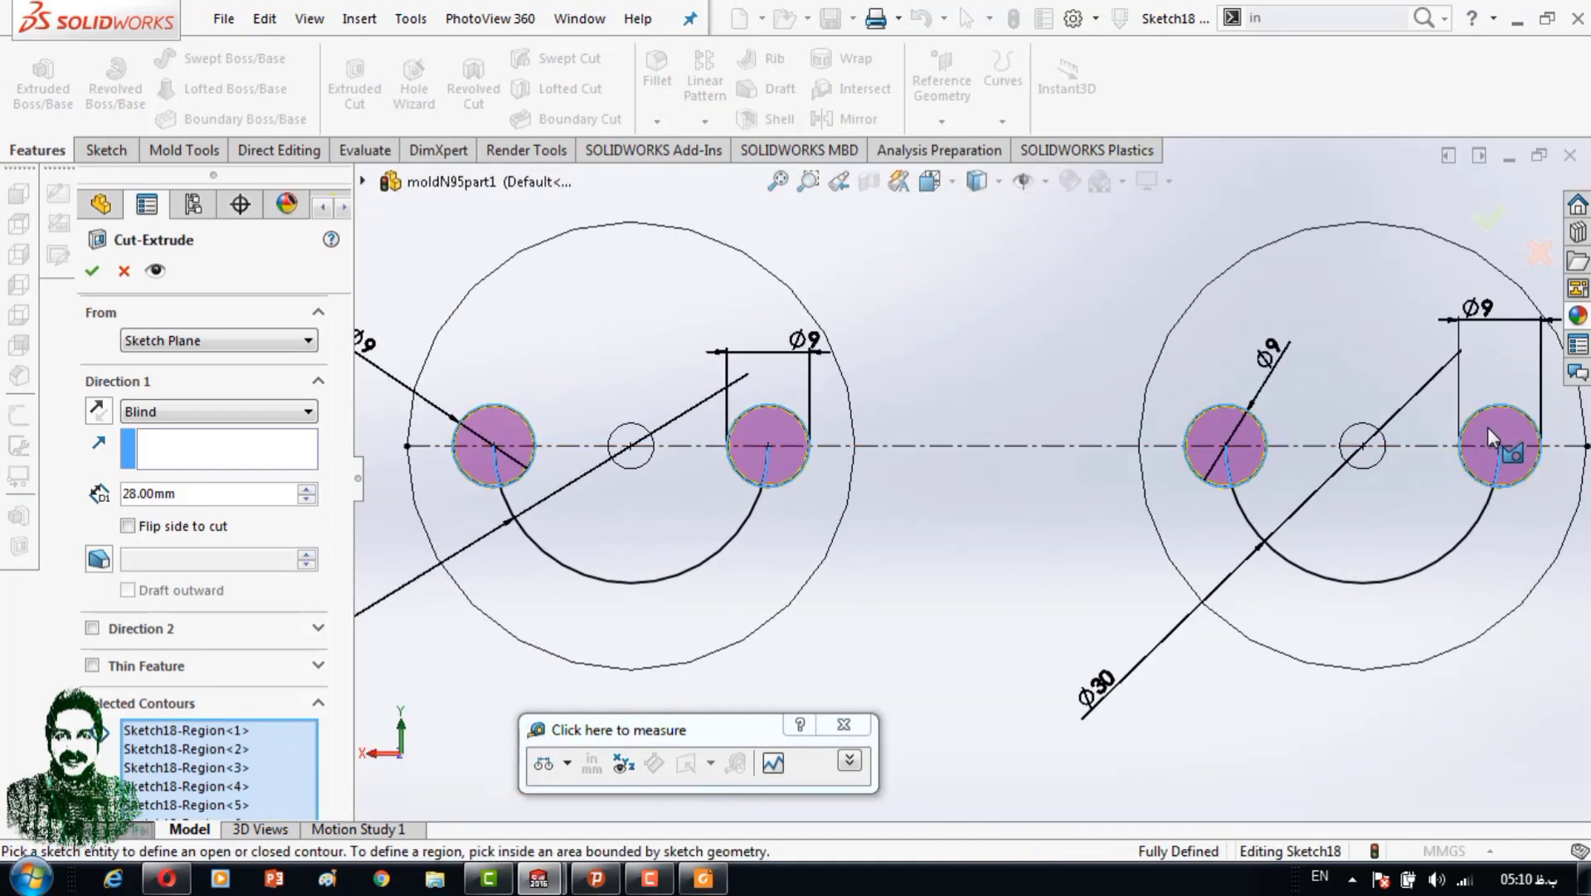
pyautogui.scroll(5, 1488, 429)
pyautogui.moveTo(637, 483); pyautogui.dragTo(778, 383, button='middle')
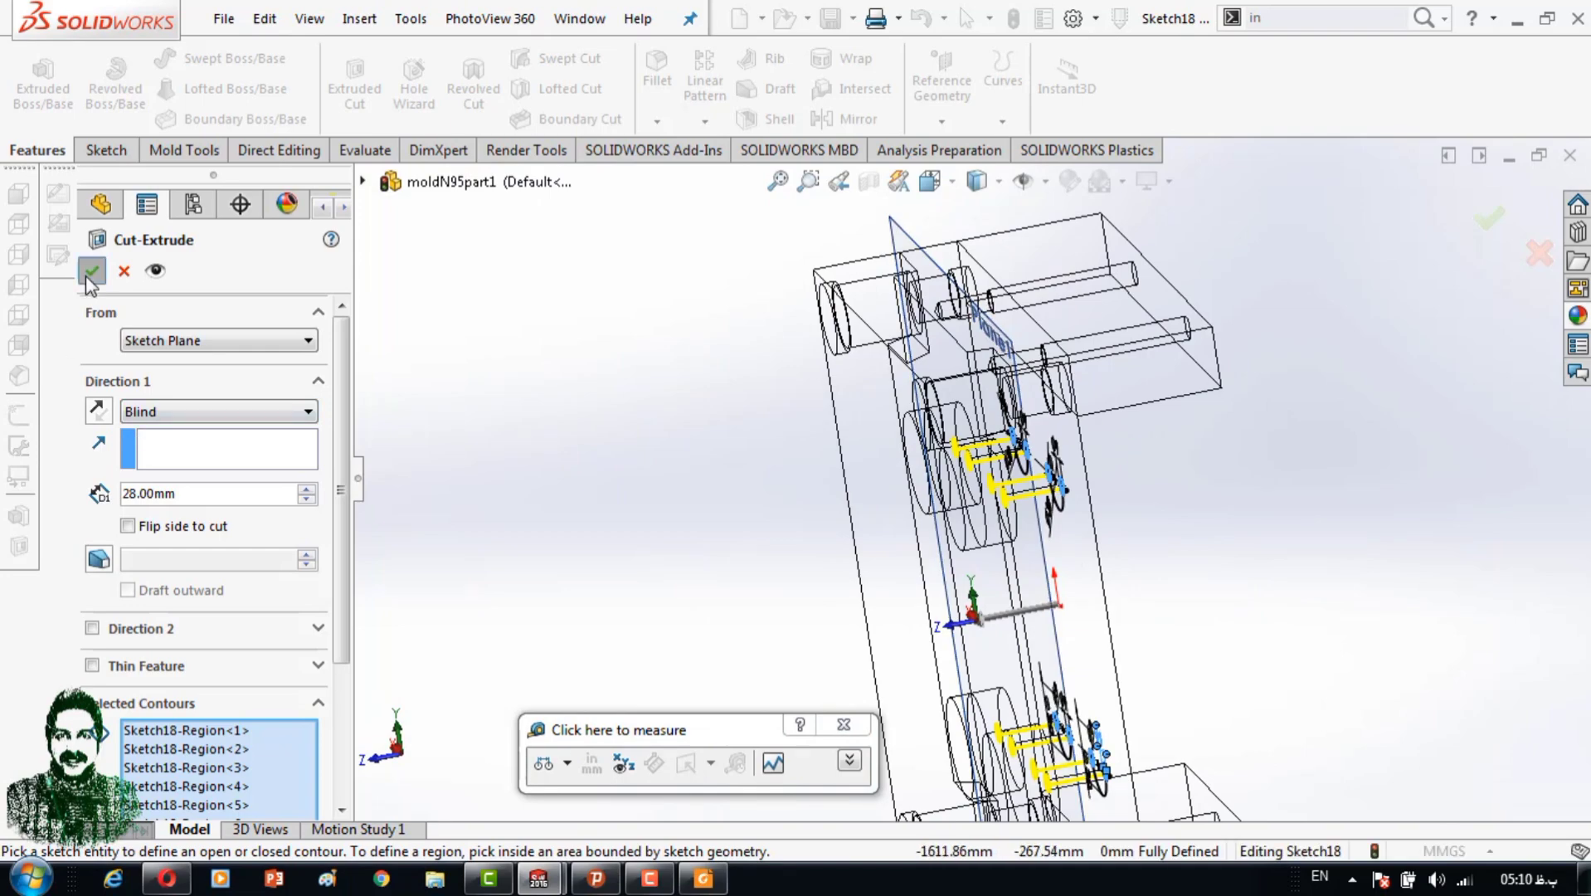
pyautogui.press('Return')
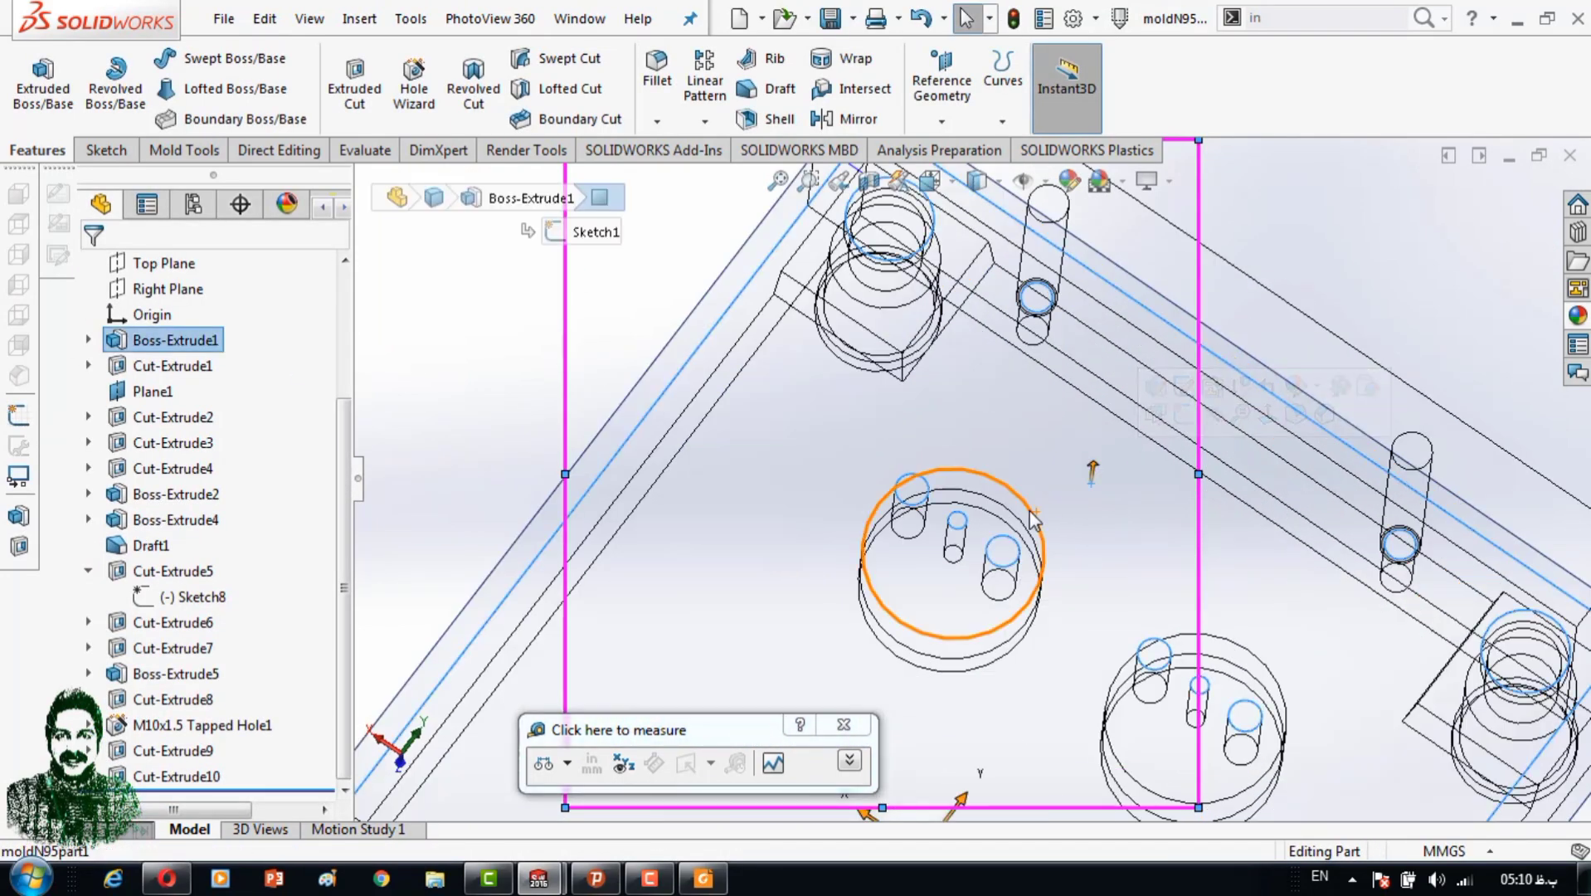
# View the plate face head-on, shaded, and start a new sketch on it.
pyautogui.press('space')
pyautogui.hotkey('ctrl', '8')
pyautogui.click(993, 234)
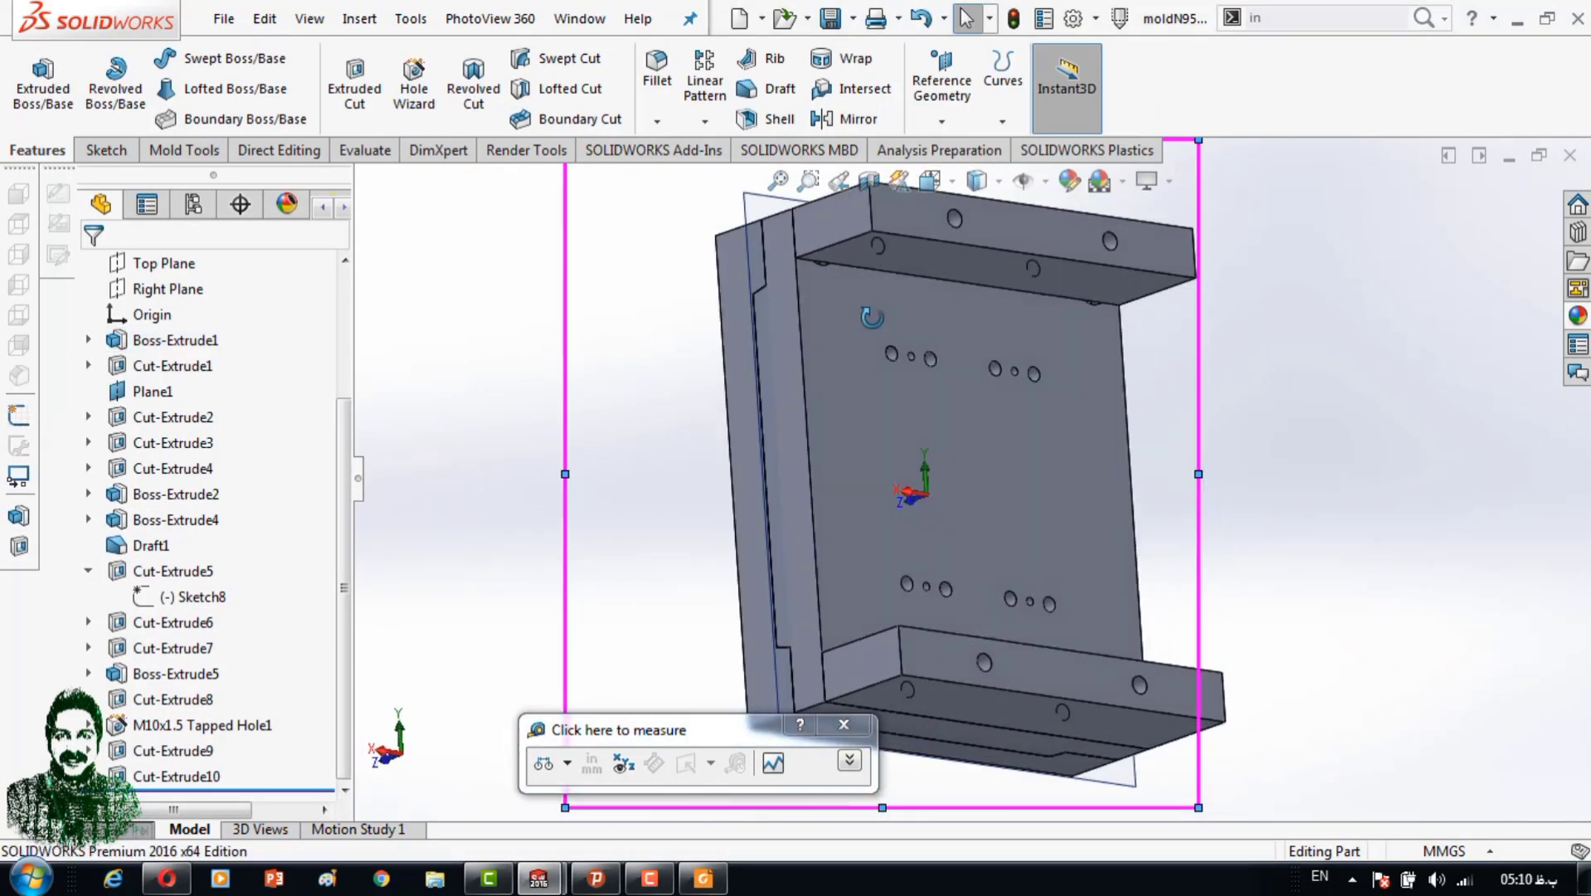
pyautogui.click(912, 431)
pyautogui.press('space')
pyautogui.hotkey('ctrl', '8')
pyautogui.click(106, 150)
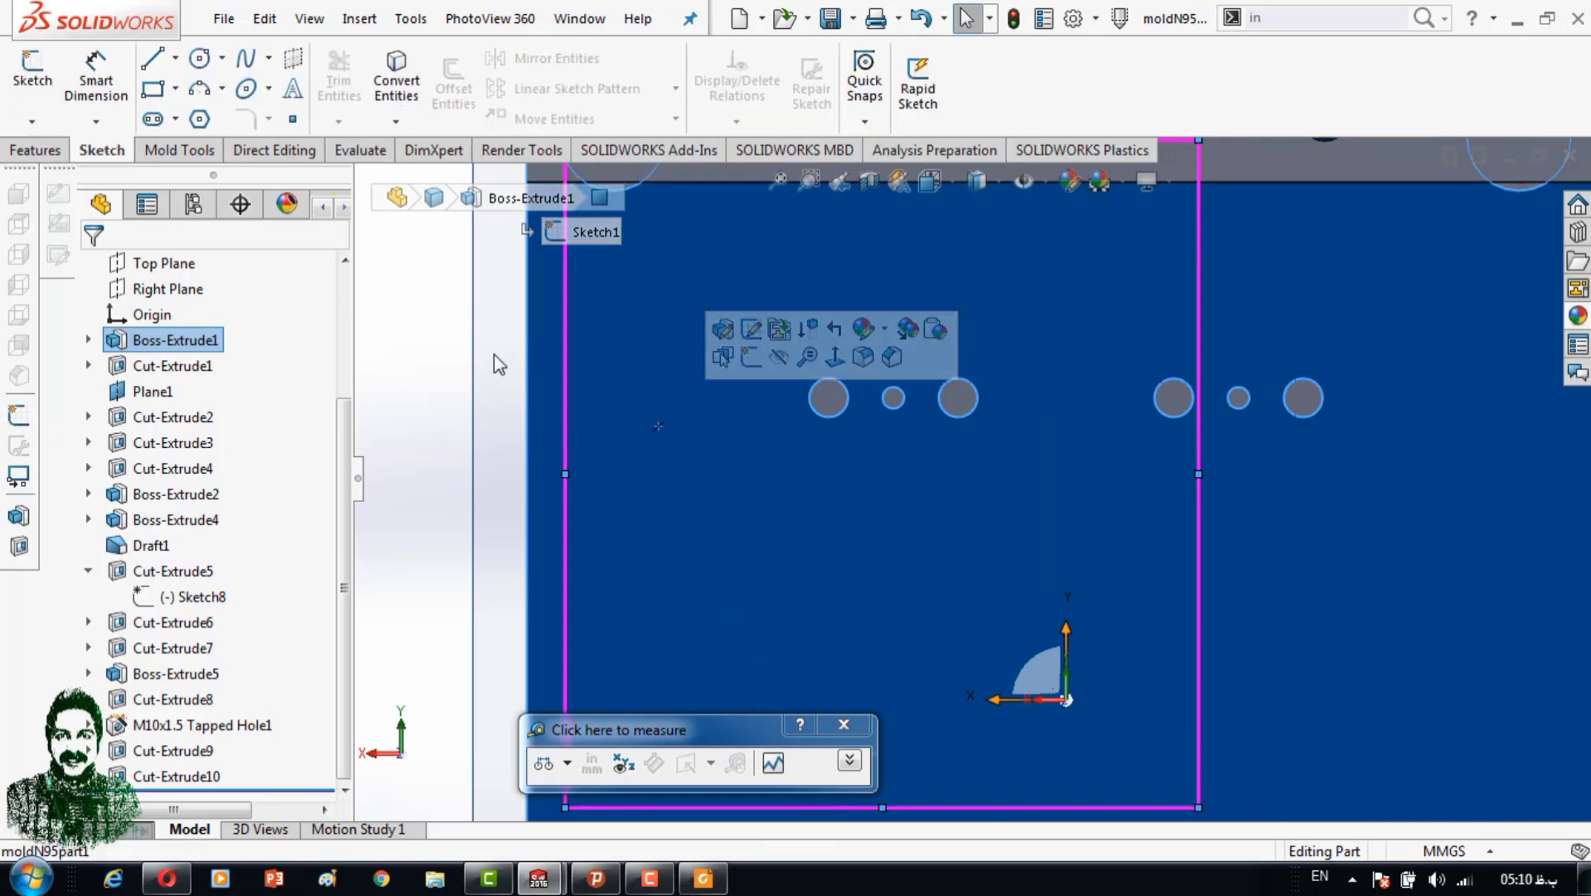
# Draw concentric counterbore circles around each of the plate's pin holes.
pyautogui.click(32, 83)
pyautogui.click(199, 58)
pyautogui.moveTo(842, 404); pyautogui.dragTo(901, 404)
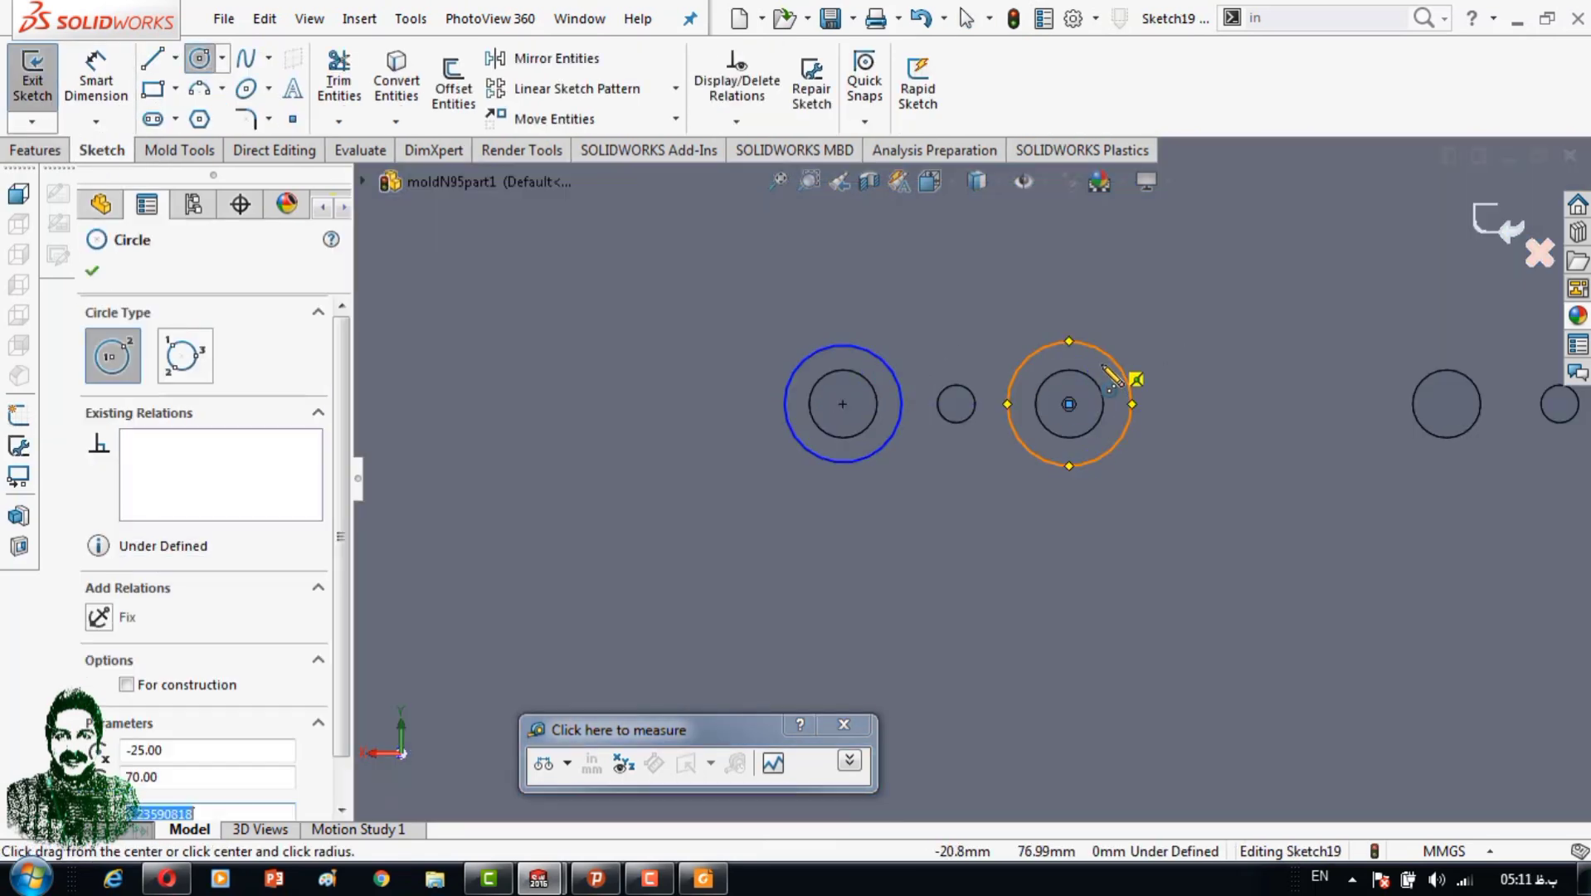
pyautogui.scroll(2, 1111, 377)
pyautogui.moveTo(1217, 437); pyautogui.dragTo(1258, 437)
pyautogui.moveTo(1372, 437); pyautogui.dragTo(1412, 437)
pyautogui.scroll(5, 933, 638)
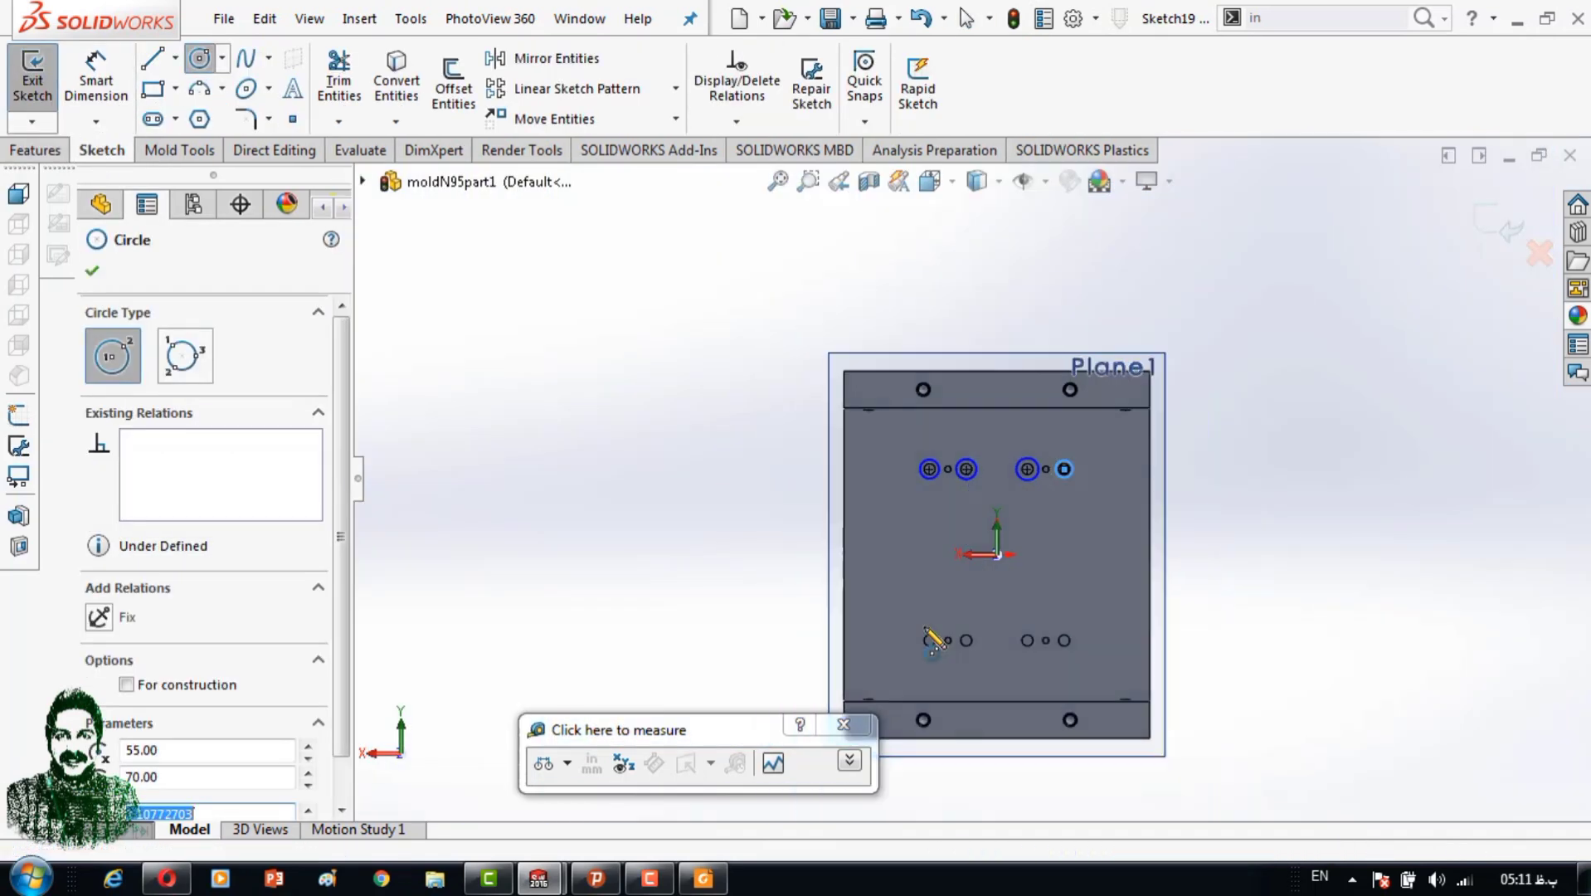
pyautogui.scroll(-5, 933, 638)
pyautogui.moveTo(1023, 407); pyautogui.dragTo(1079, 407)
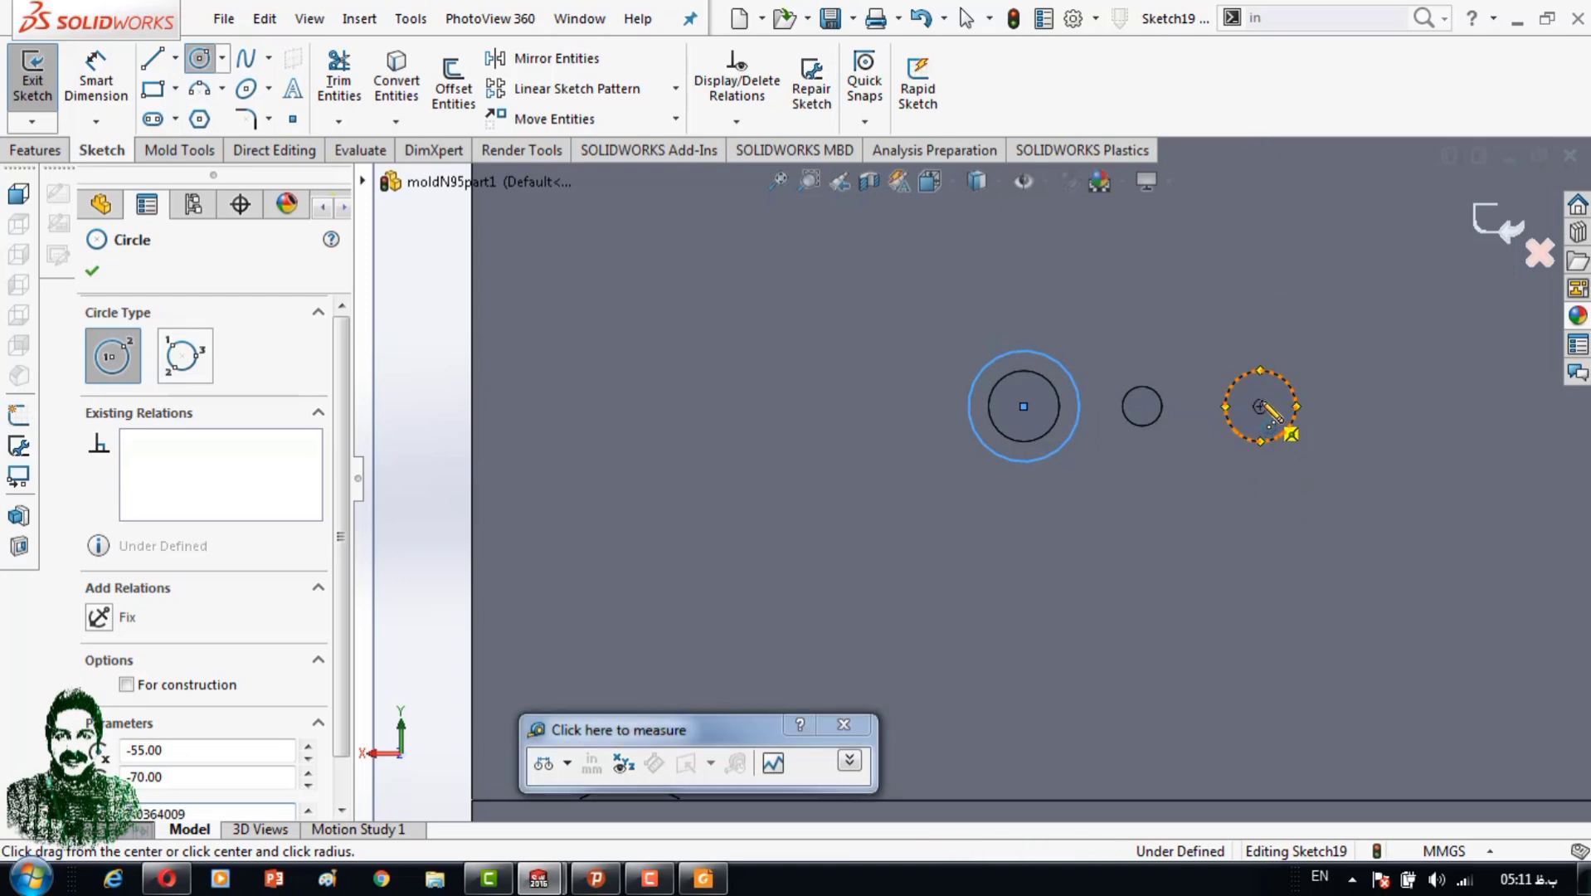
pyautogui.moveTo(1259, 406); pyautogui.dragTo(1315, 406)
pyautogui.scroll(3, 1278, 461)
pyautogui.scroll(-3, 1107, 454)
pyautogui.moveTo(1103, 441); pyautogui.dragTo(1158, 441)
pyautogui.moveTo(1344, 441); pyautogui.dragTo(1393, 413)
pyautogui.press('Escape')
# Make the counterbore circles Equal, dimension them Ø14, and start an Extruded Cut.
pyautogui.keyDown('ctrl'); pyautogui.click(420, 481); pyautogui.keyUp('ctrl')
pyautogui.keyDown('ctrl'); pyautogui.click(664, 479); pyautogui.keyUp('ctrl')
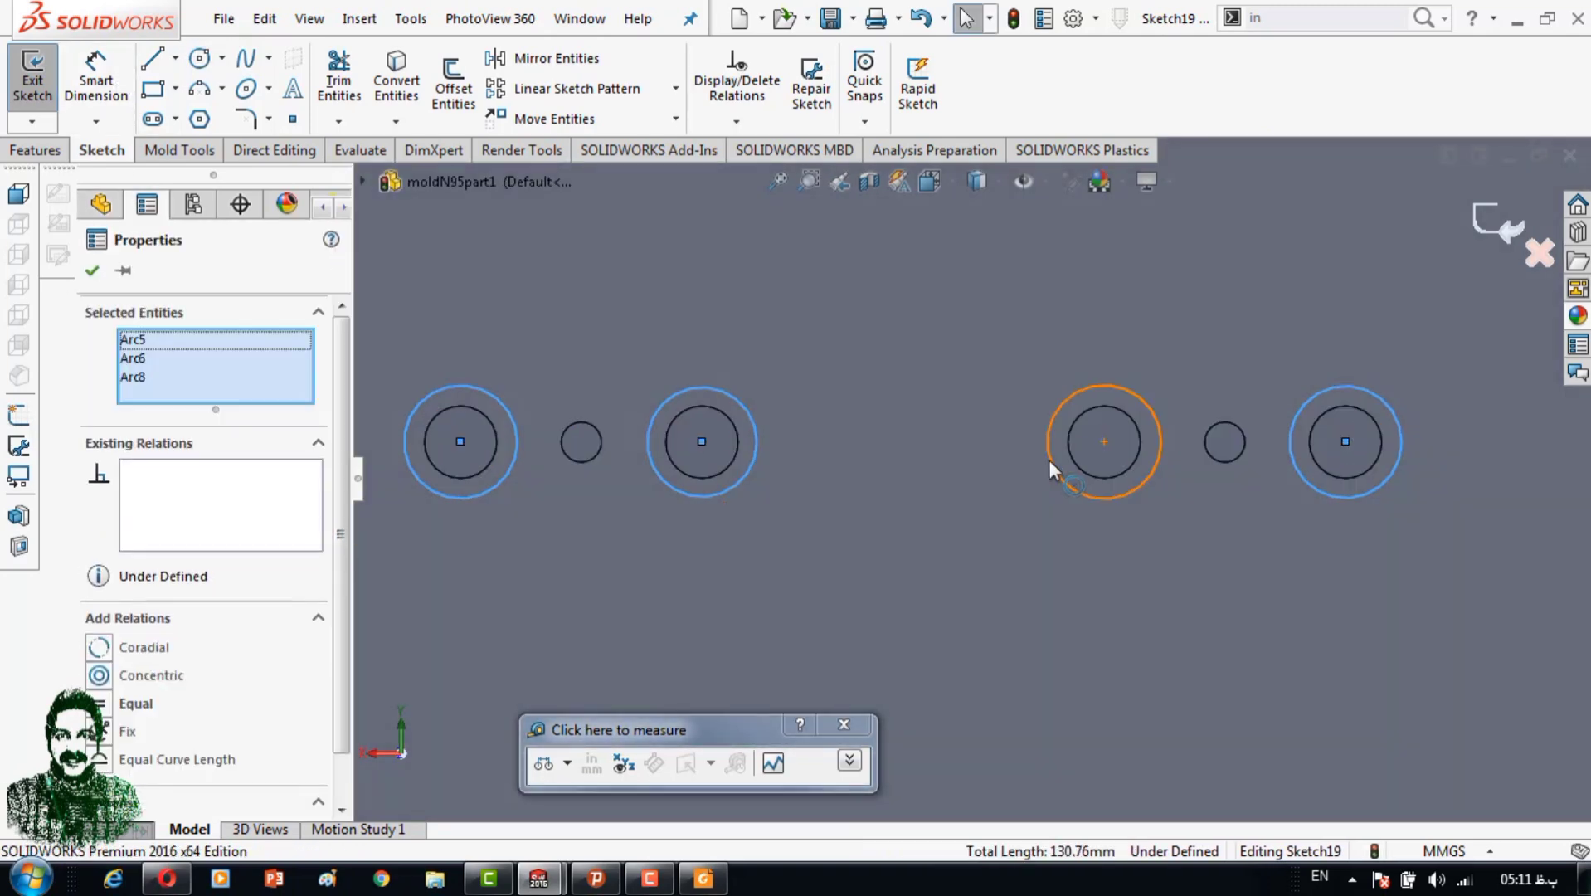
pyautogui.scroll(8, 990, 327)
pyautogui.click(1069, 419)
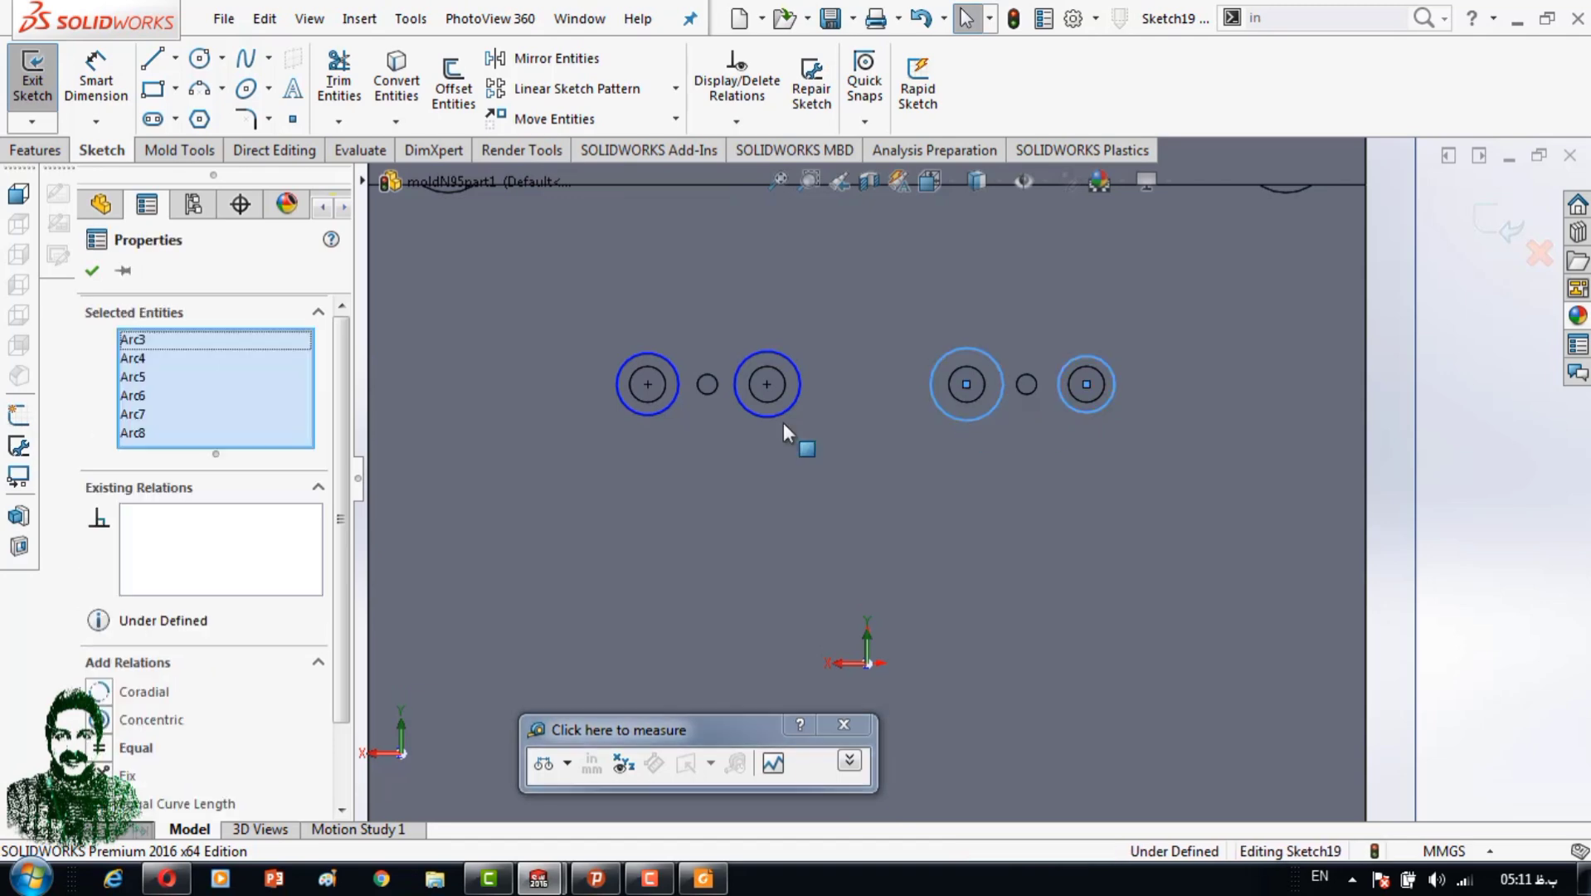
pyautogui.click(635, 394)
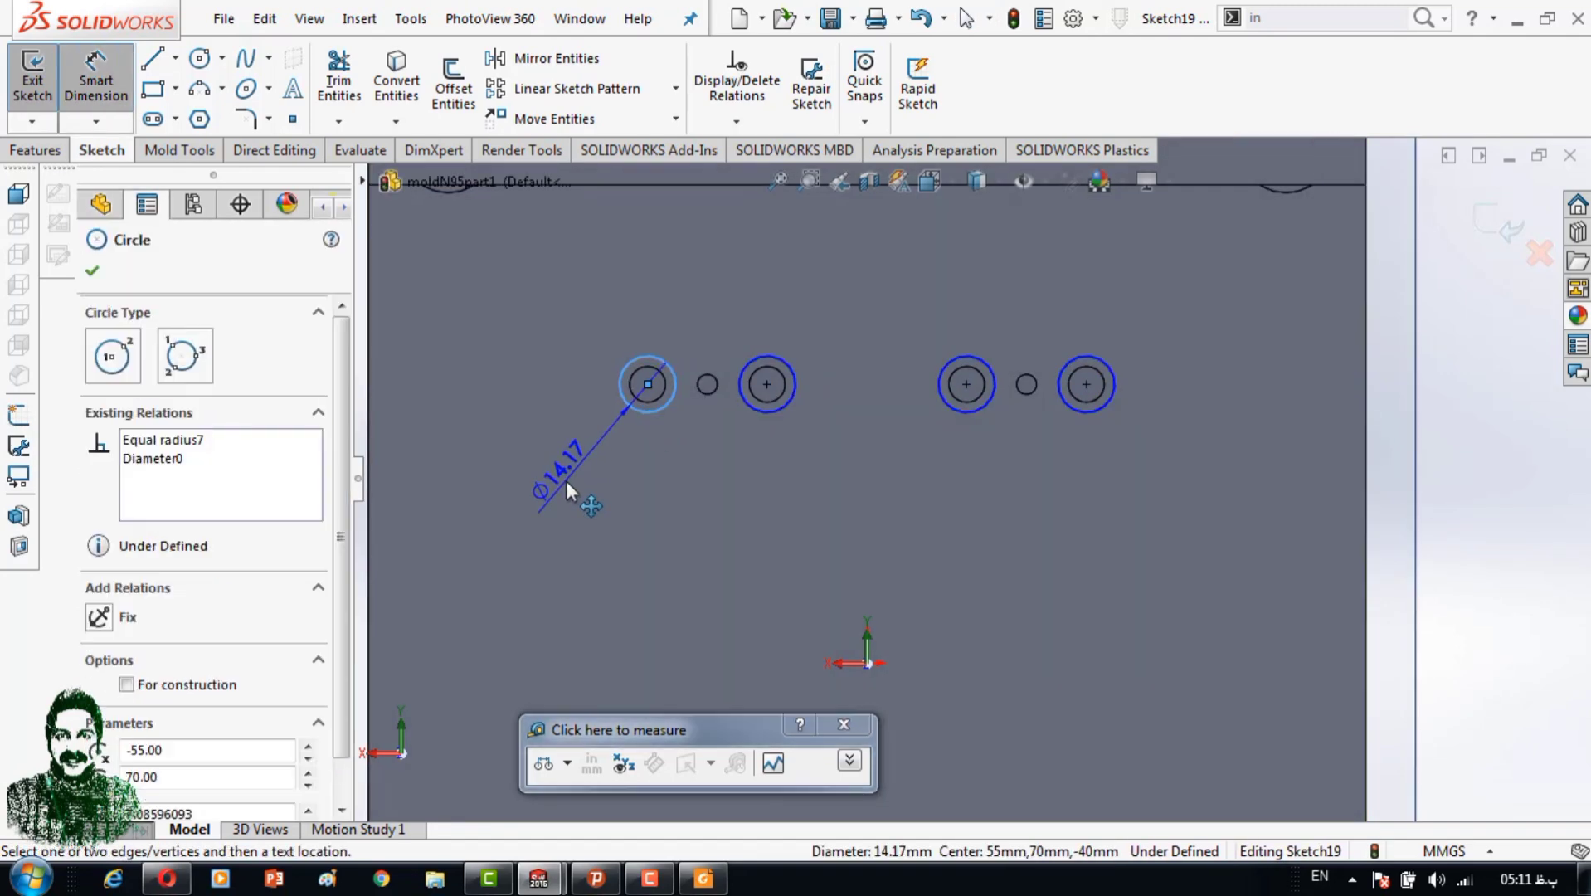
pyautogui.click(572, 477)
pyautogui.press('Return')
pyautogui.moveTo(1391, 502)
pyautogui.mouseDown(button='middle')
pyautogui.moveTo(1039, 546)
pyautogui.moveTo(855, 539)
pyautogui.mouseUp(button='middle')
pyautogui.click(35, 149)
pyautogui.click(354, 80)
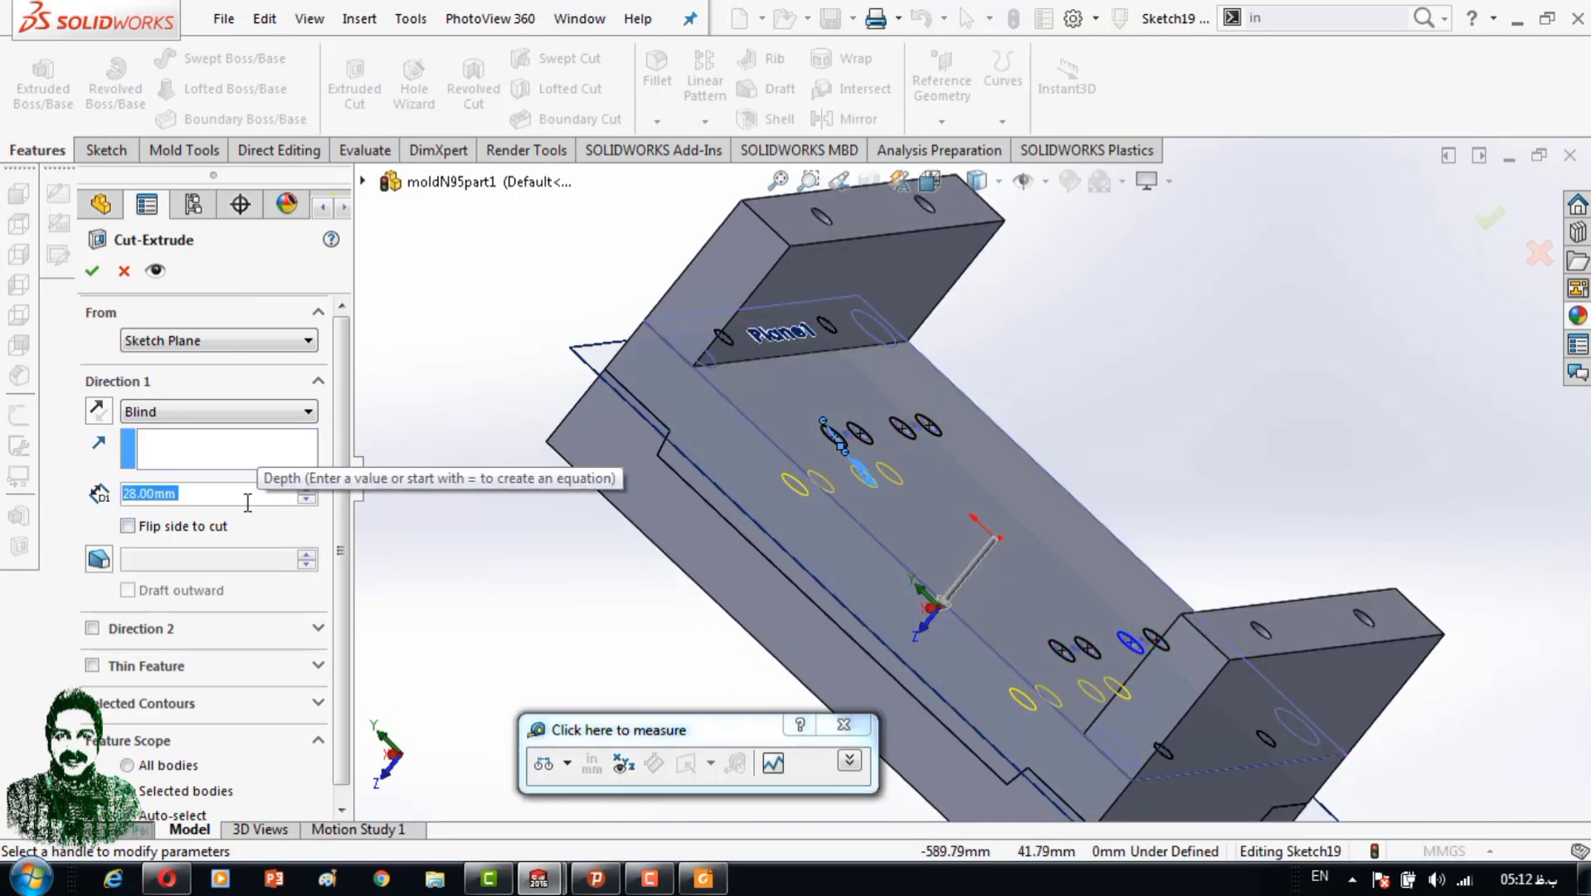
# Set the counterbore cut depth to 15 mm and accept it.
pyautogui.write('11')
pyautogui.press('Return')
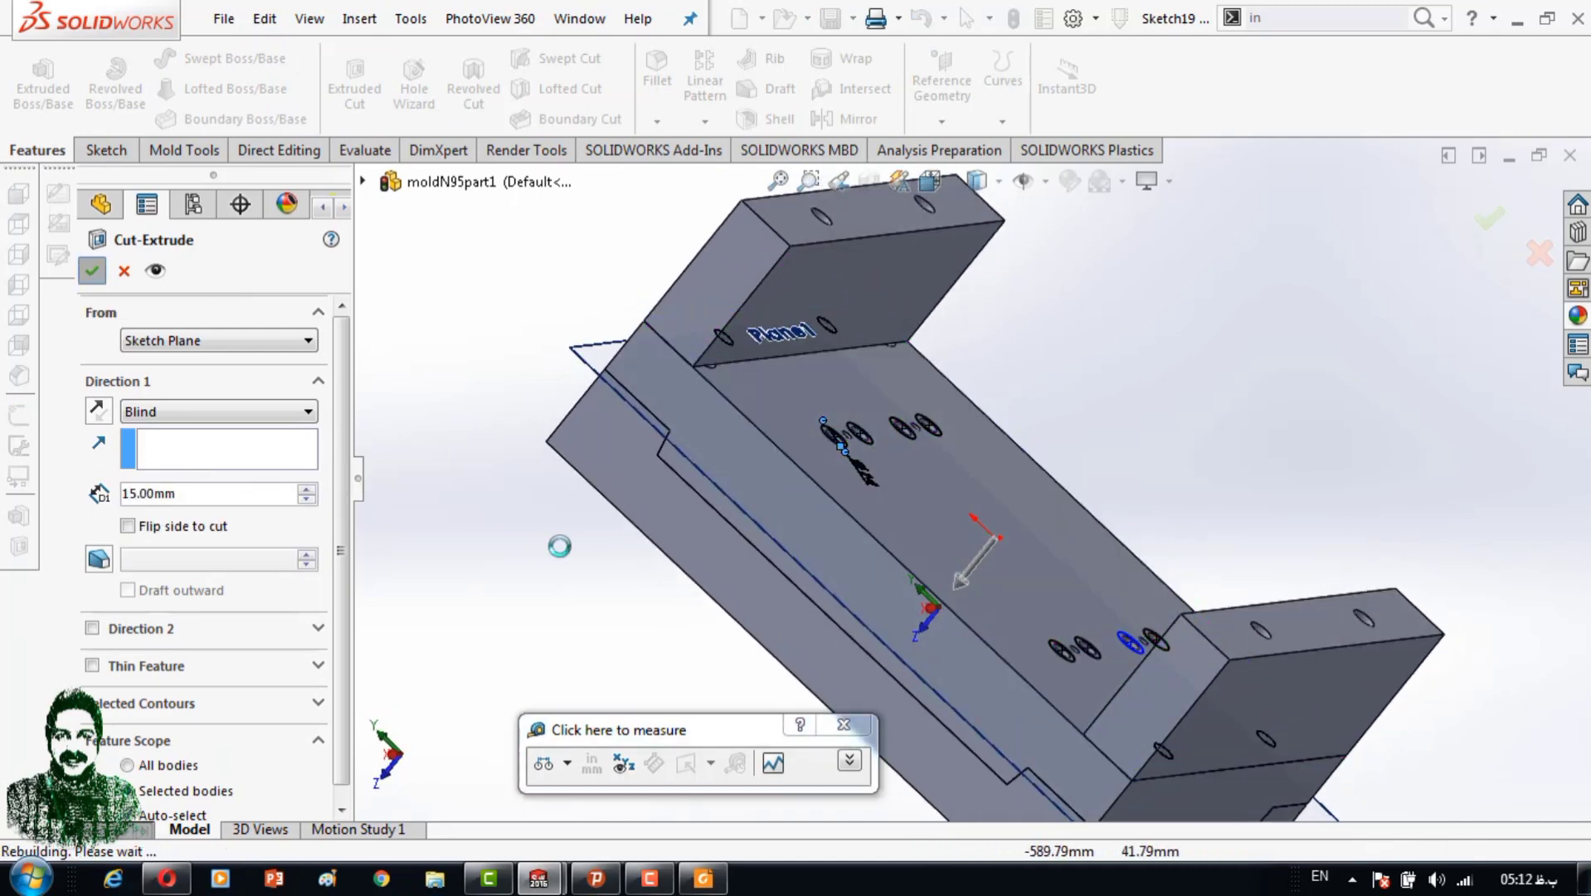
pyautogui.press('Return')
pyautogui.click(855, 554)
pyautogui.hotkey('ctrl', '8')
pyautogui.click(987, 181)
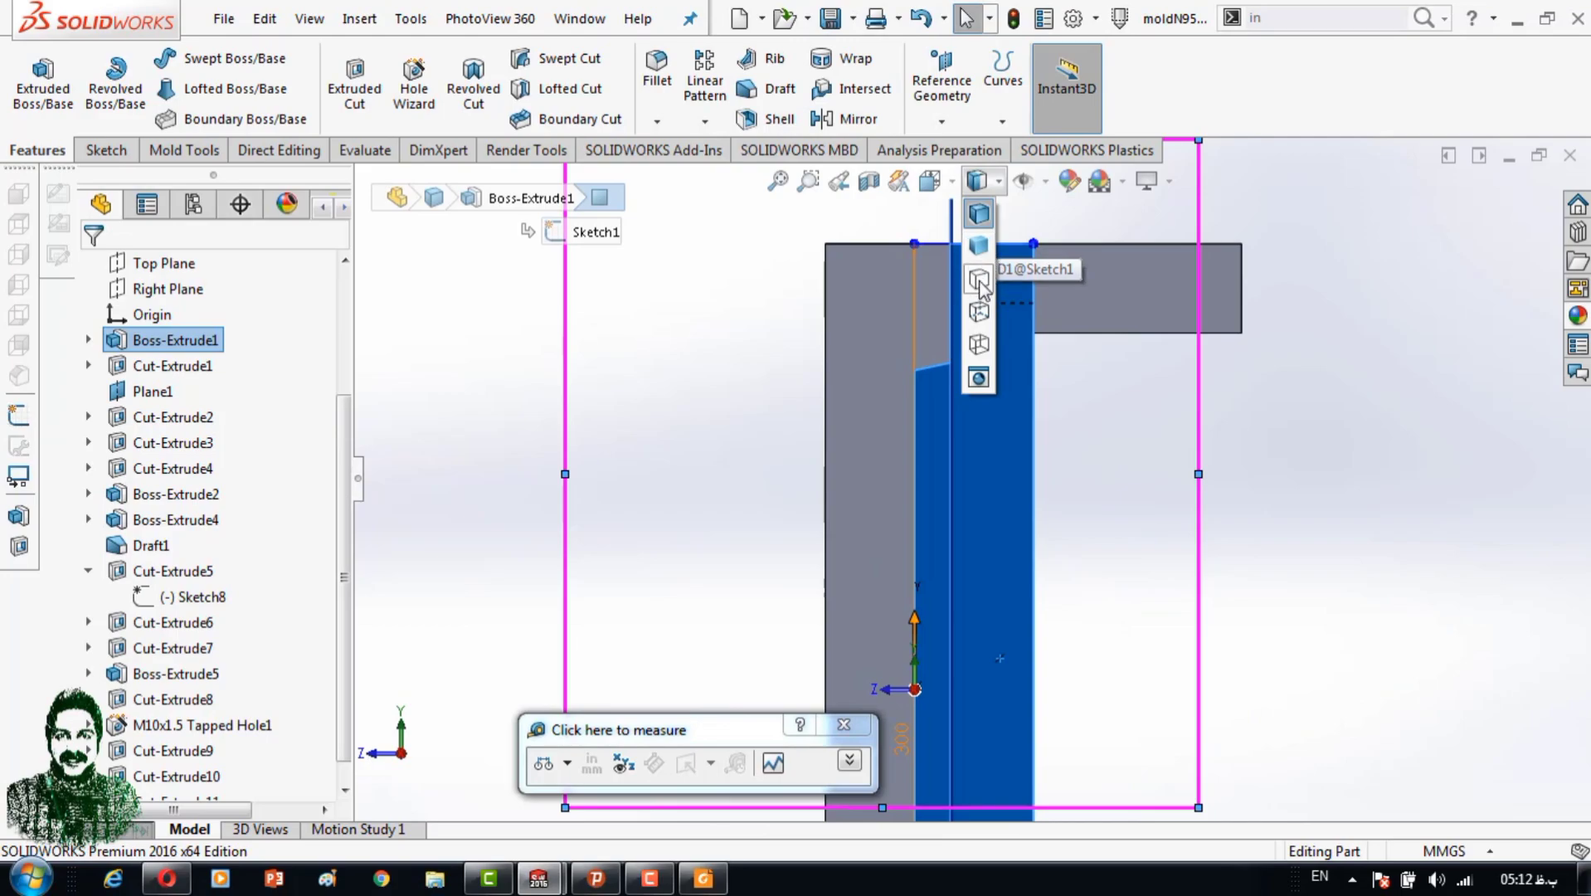
# Inspect the cut part in wireframe and shaded-with-edges views from several angles.
pyautogui.click(979, 343)
pyautogui.moveTo(1145, 548)
pyautogui.mouseDown(button='middle')
pyautogui.moveTo(953, 567)
pyautogui.moveTo(1037, 589)
pyautogui.mouseUp(button='middle')
pyautogui.scroll(5, 951, 567)
pyautogui.scroll(-3, 1093, 580)
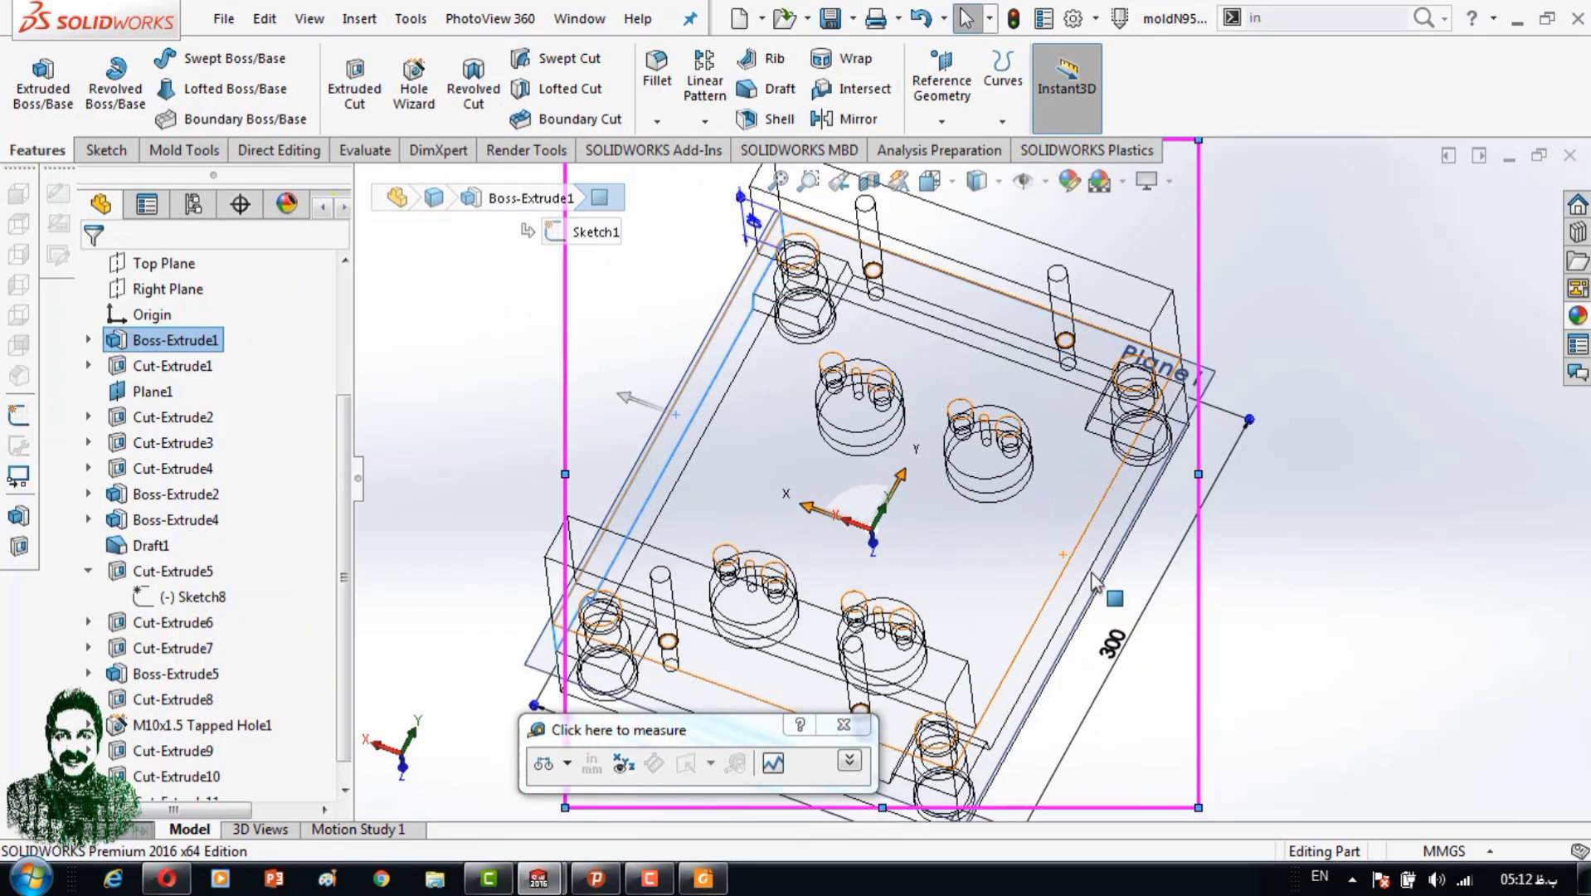
pyautogui.scroll(2, 1093, 580)
pyautogui.click(987, 181)
pyautogui.click(978, 217)
pyautogui.moveTo(962, 348)
pyautogui.mouseDown(button='middle')
pyautogui.moveTo(867, 424)
pyautogui.moveTo(1050, 561)
pyautogui.moveTo(1065, 500)
pyautogui.mouseUp(button='middle')
pyautogui.click(852, 489)
pyautogui.click(1078, 262)
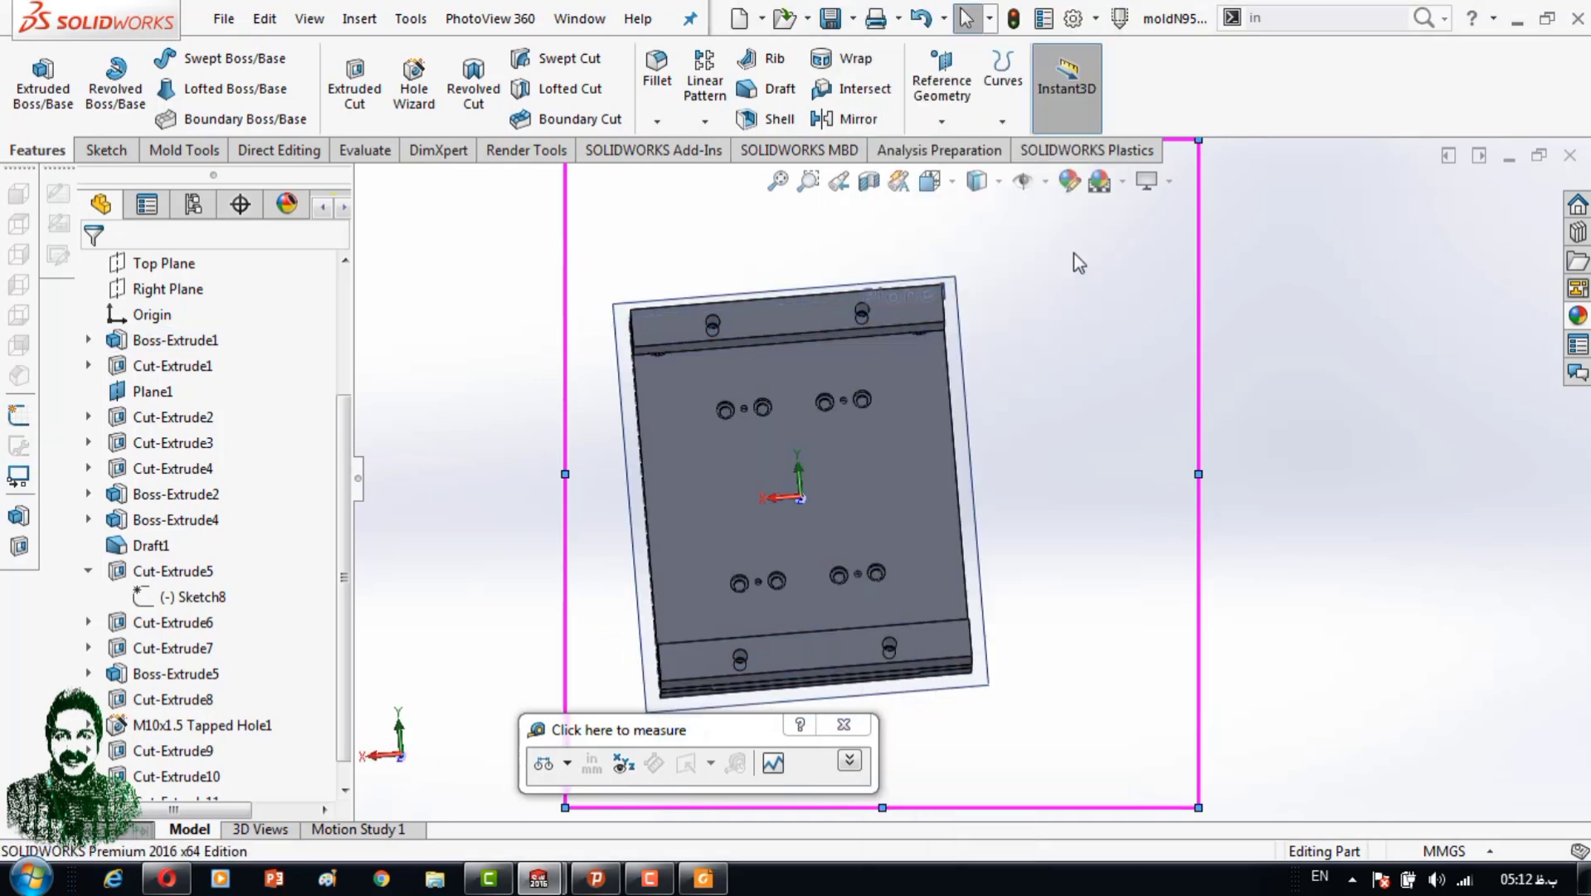
# Select the plate's front face, view it Normal To, and start a sketch.
pyautogui.click(954, 390)
pyautogui.hotkey('ctrl', '8')
pyautogui.hotkey('shift', 'Left')
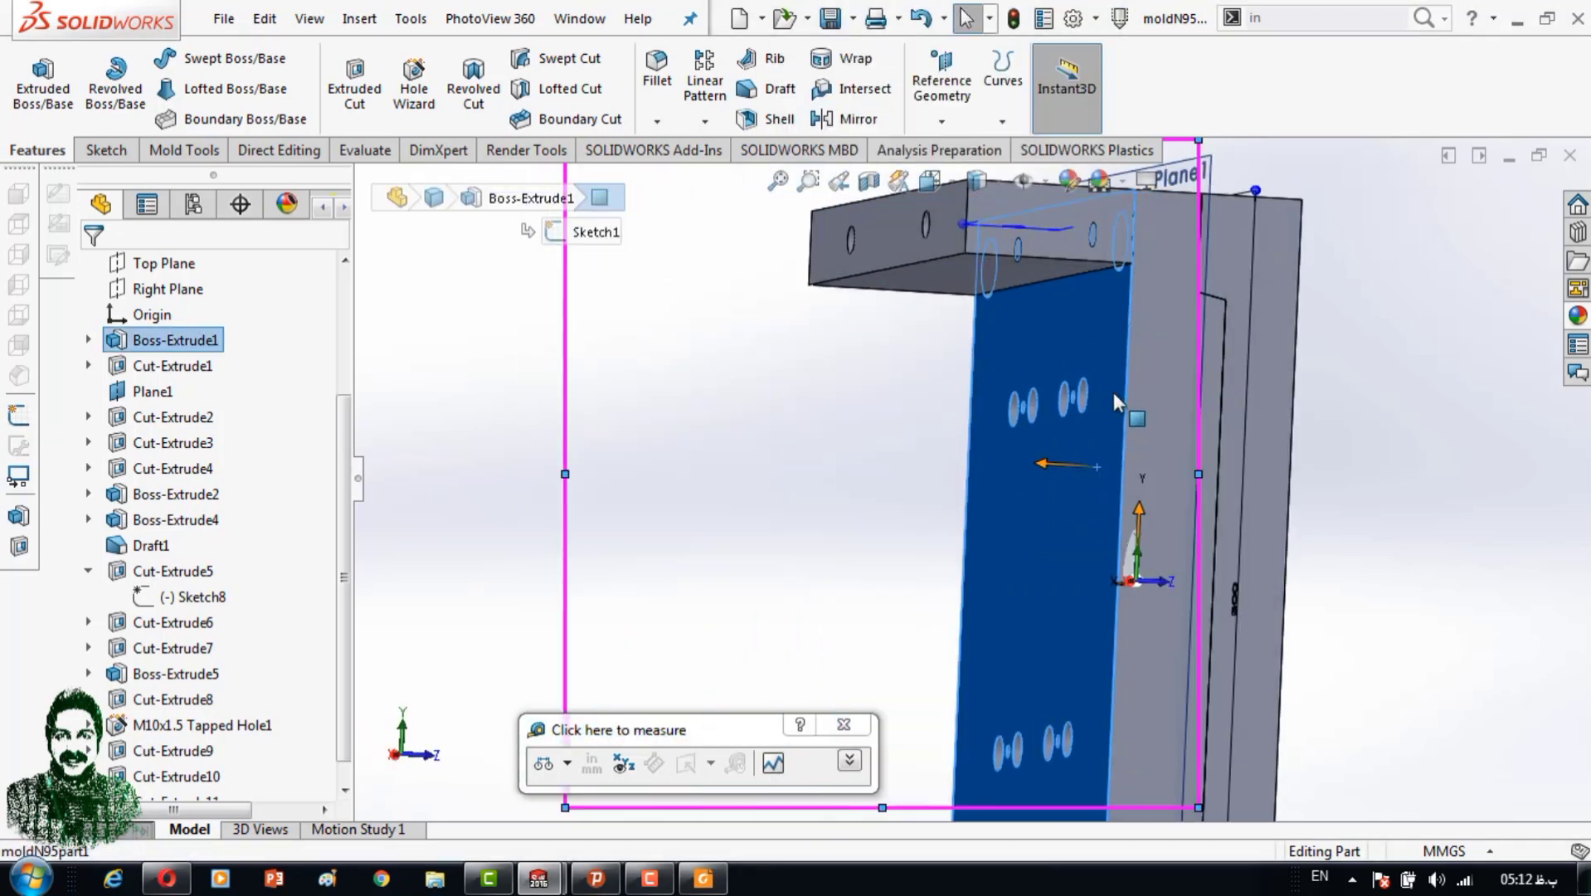
pyautogui.click(1006, 374)
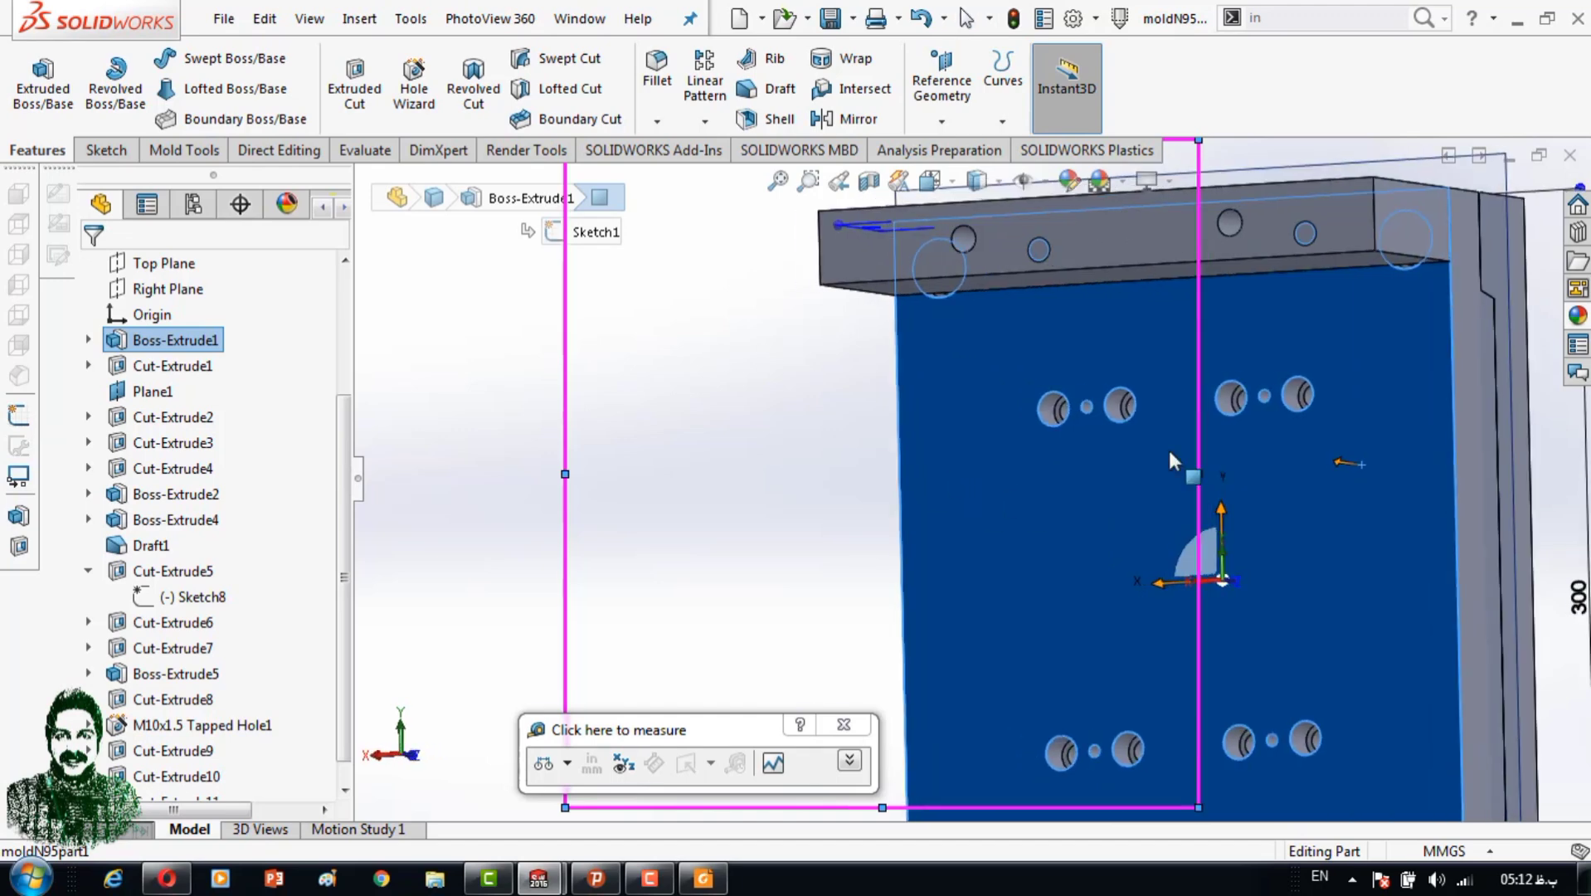
# Draw a trial corner rectangle over the upper holes, then delete it.
pyautogui.click(153, 90)
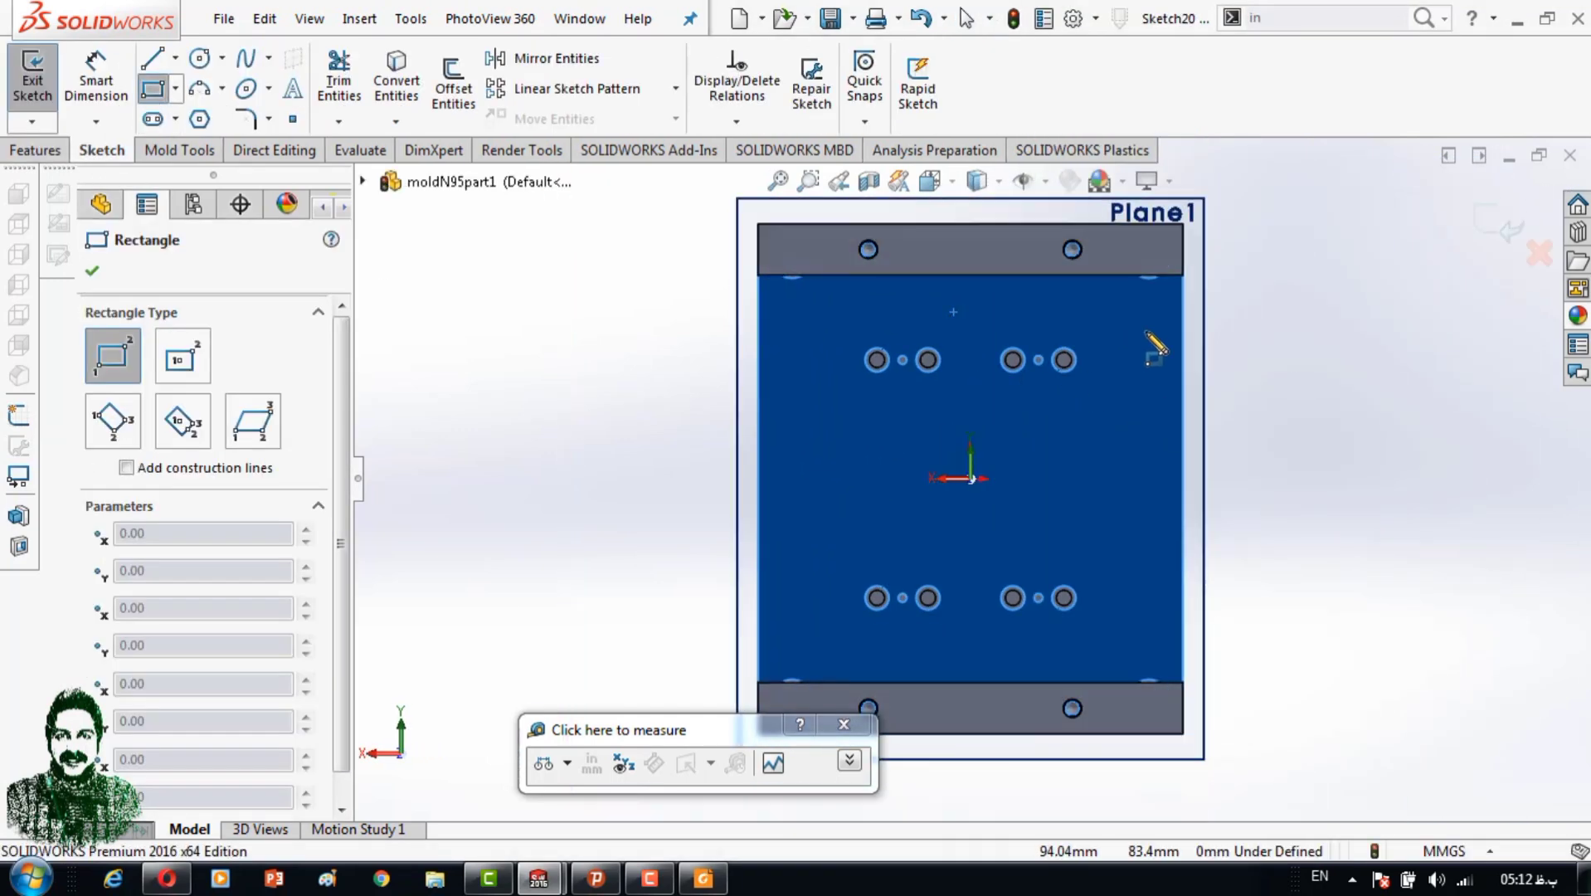
pyautogui.moveTo(1143, 307); pyautogui.dragTo(874, 415)
pyautogui.press('Escape')
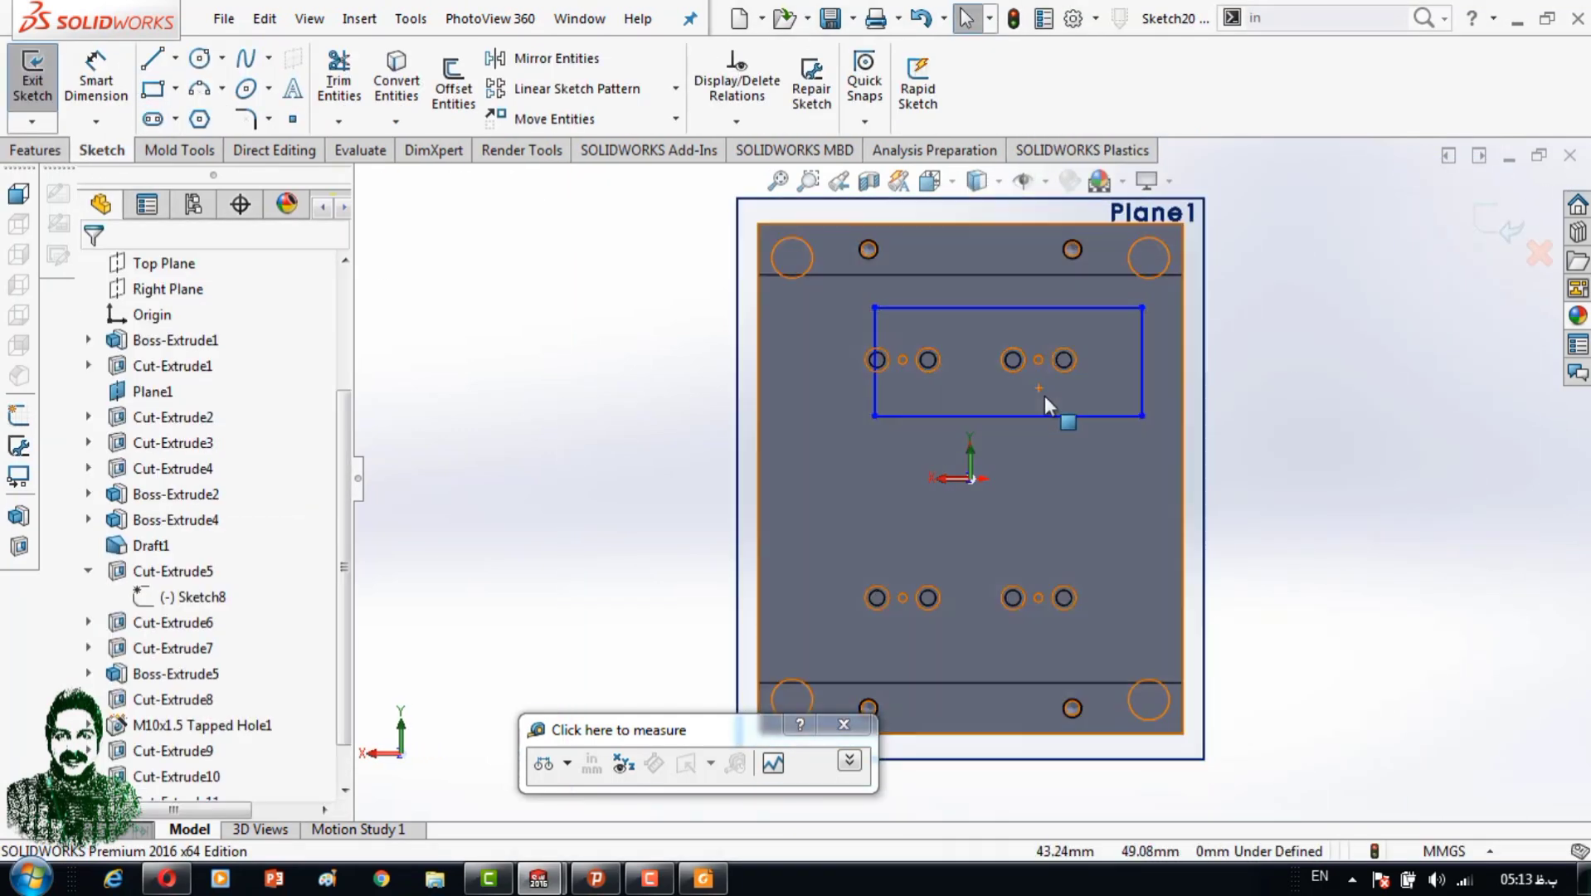
pyautogui.click(1136, 323)
pyautogui.press('Delete')
pyautogui.press('Delete')
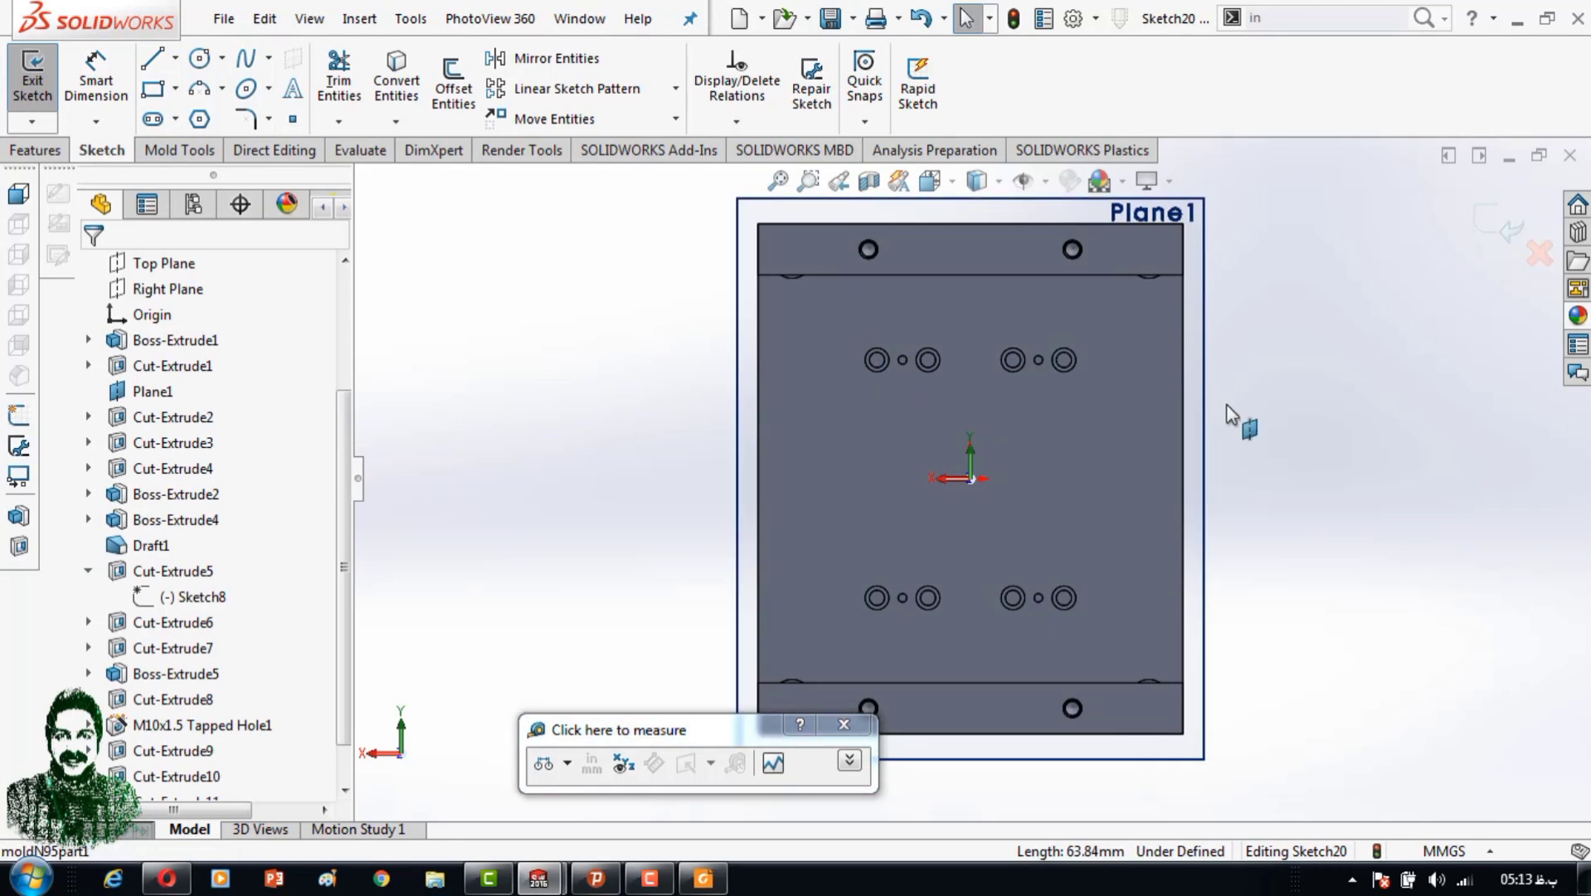
pyautogui.click(883, 519)
# Draw a center rectangle from the origin out to the plate's left edge.
pyautogui.press('r')
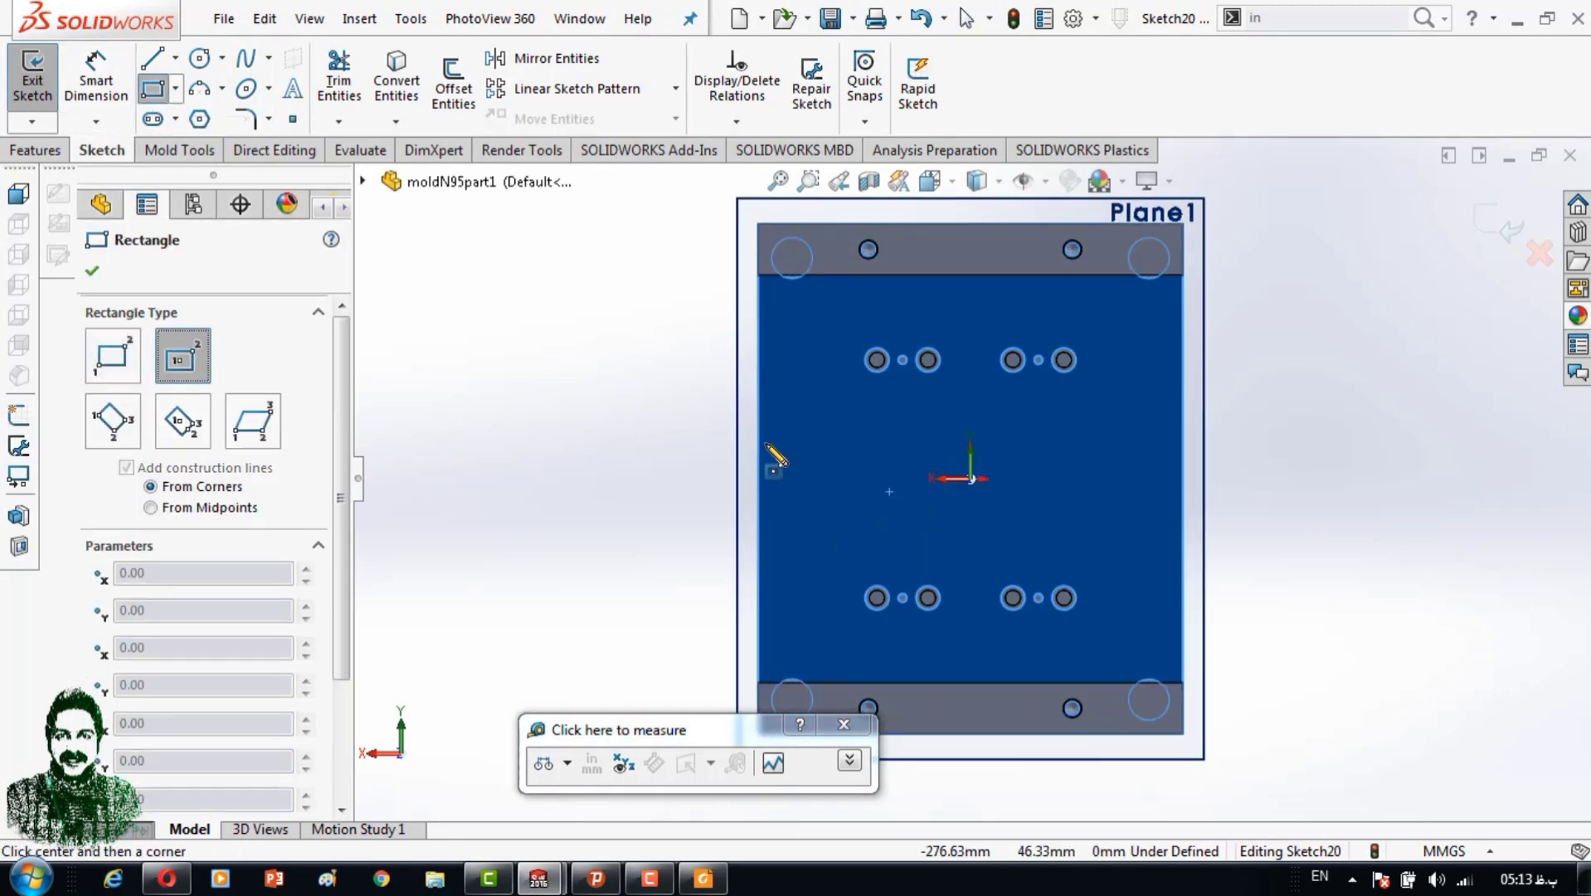
pyautogui.click(971, 477)
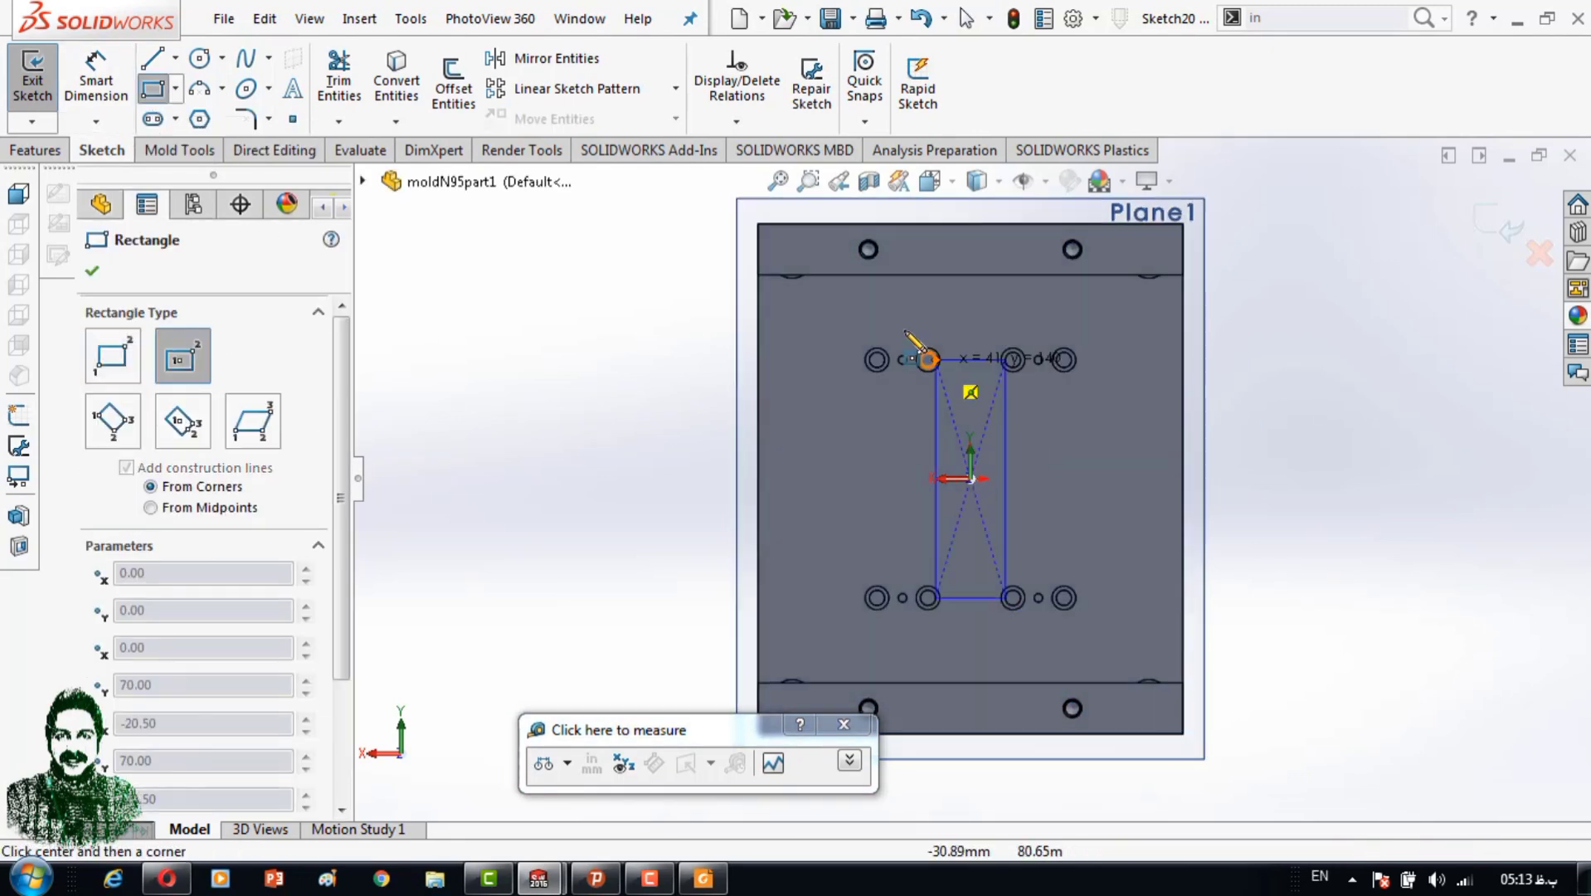
pyautogui.click(763, 327)
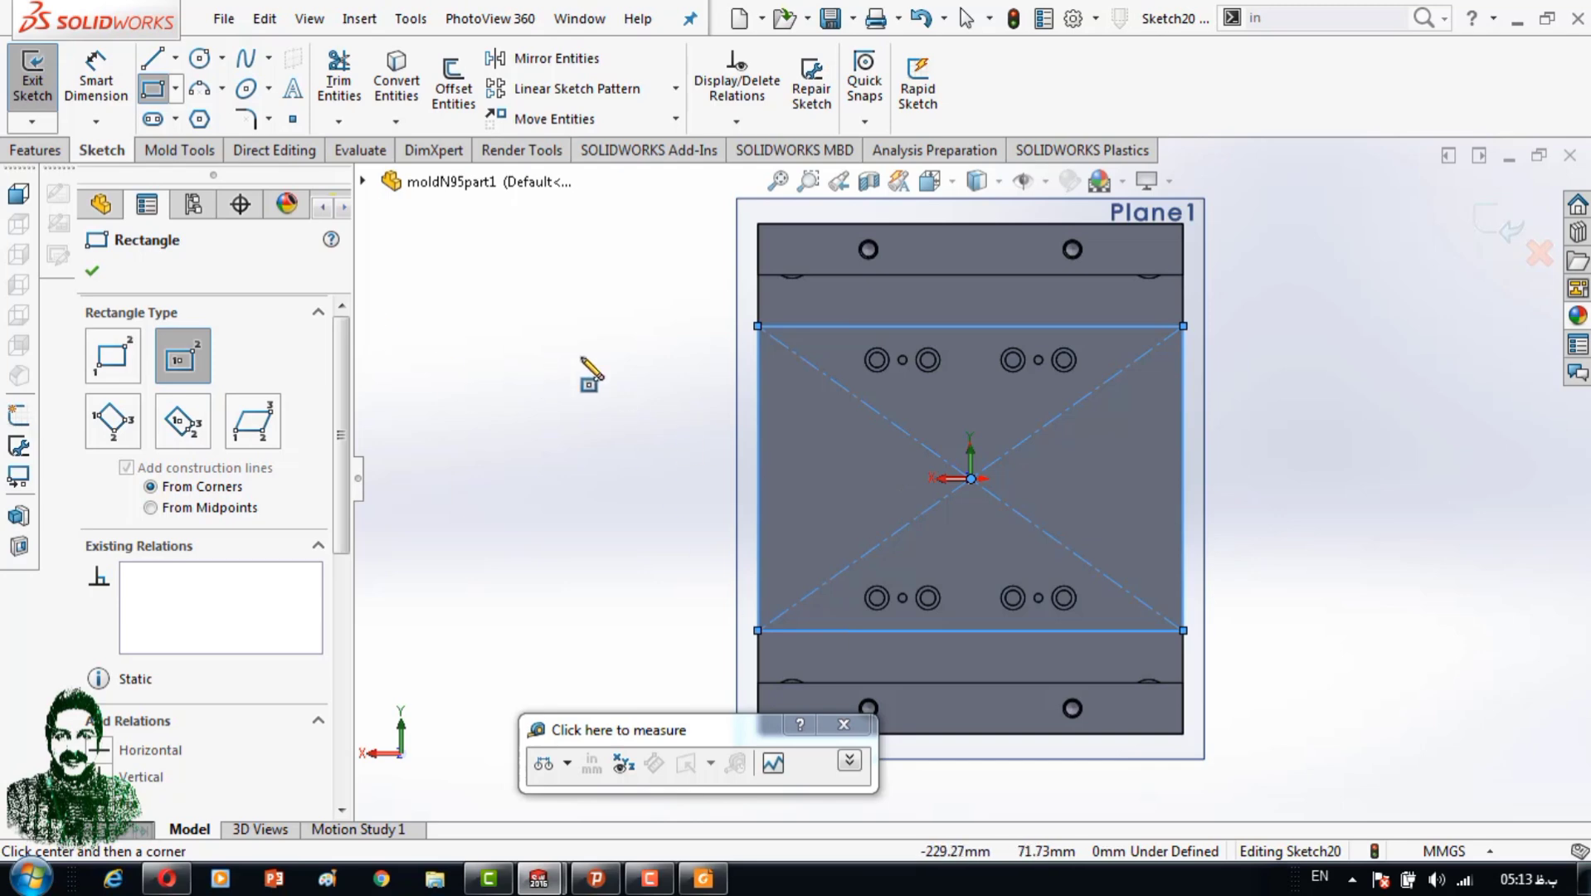
pyautogui.press('d')
# Dimension the rectangle's height, correcting it from 160 to 180 mm.
pyautogui.click(804, 326)
pyautogui.click(816, 631)
pyautogui.click(816, 496)
pyautogui.write('160')
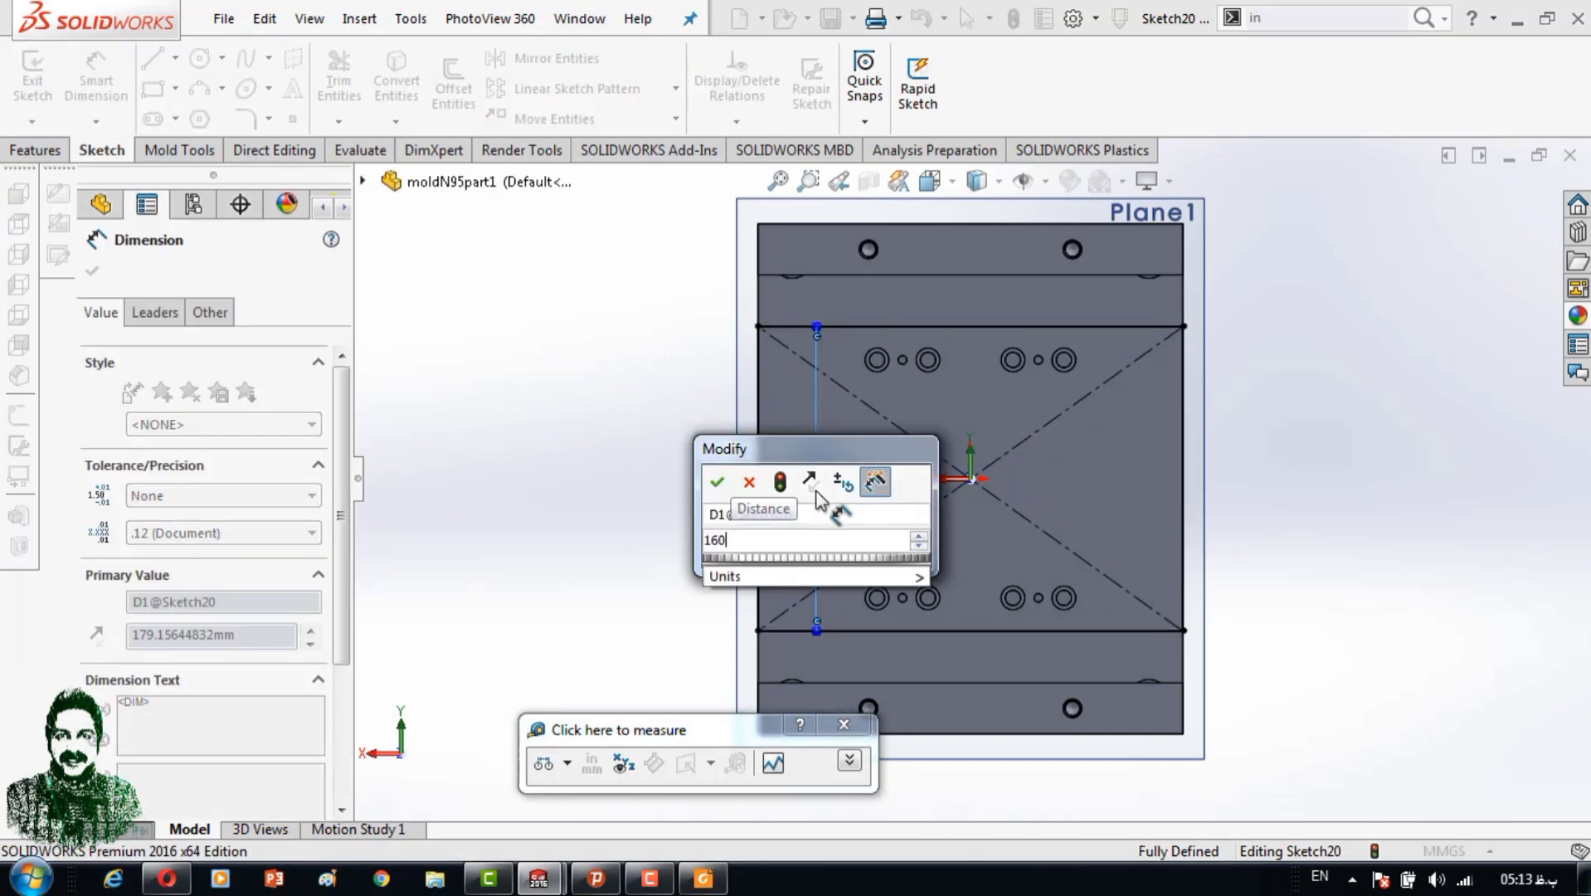
pyautogui.press('Return')
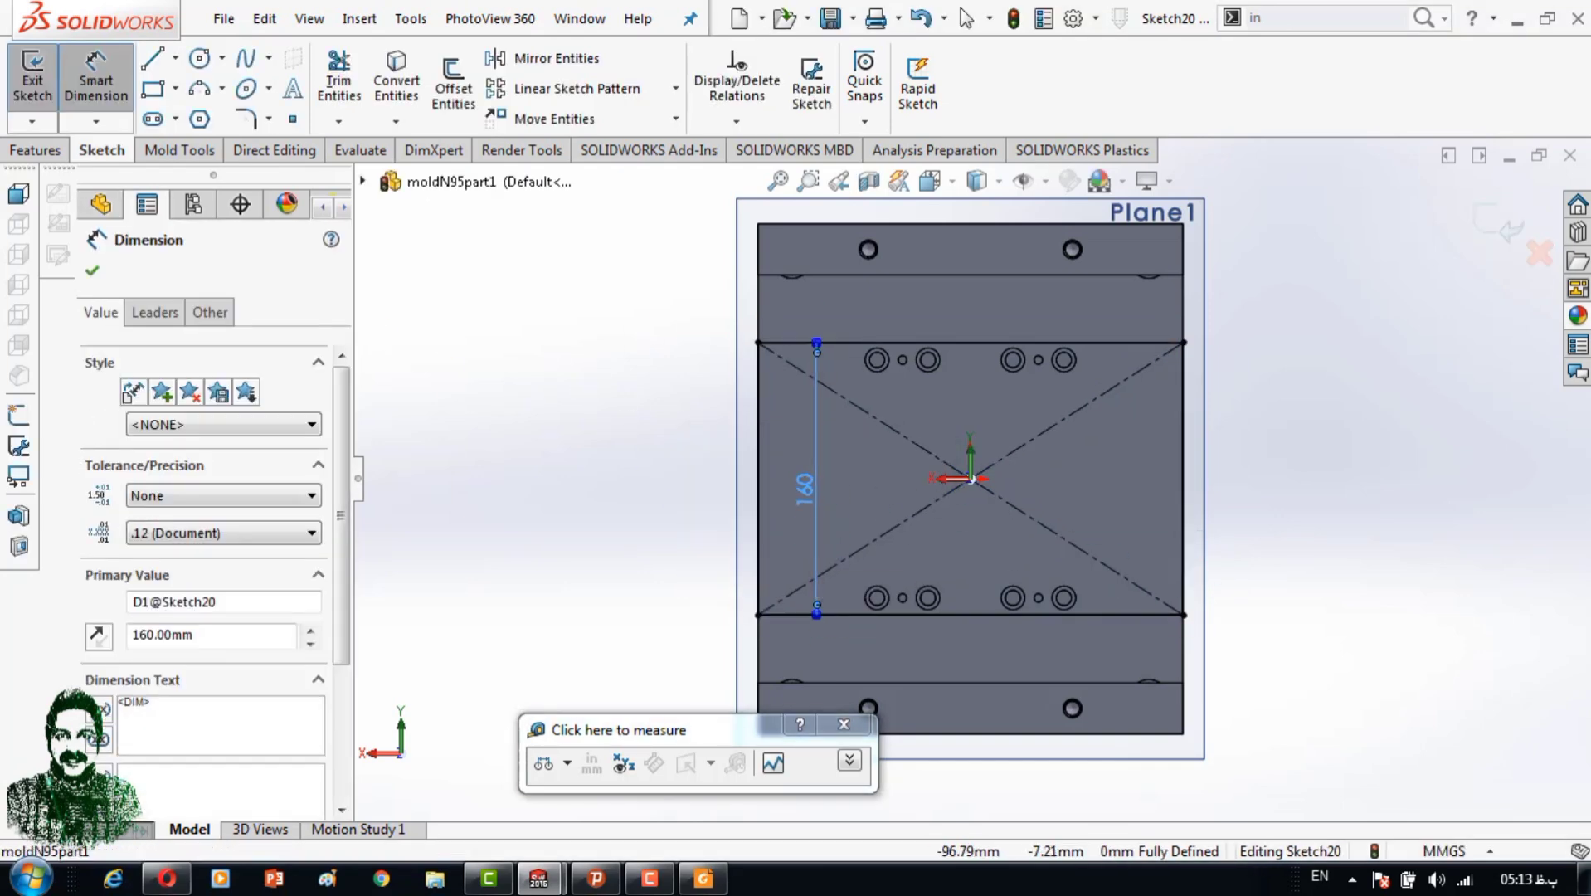
pyautogui.doubleClick(805, 487)
pyautogui.write('80')
pyautogui.press('Return')
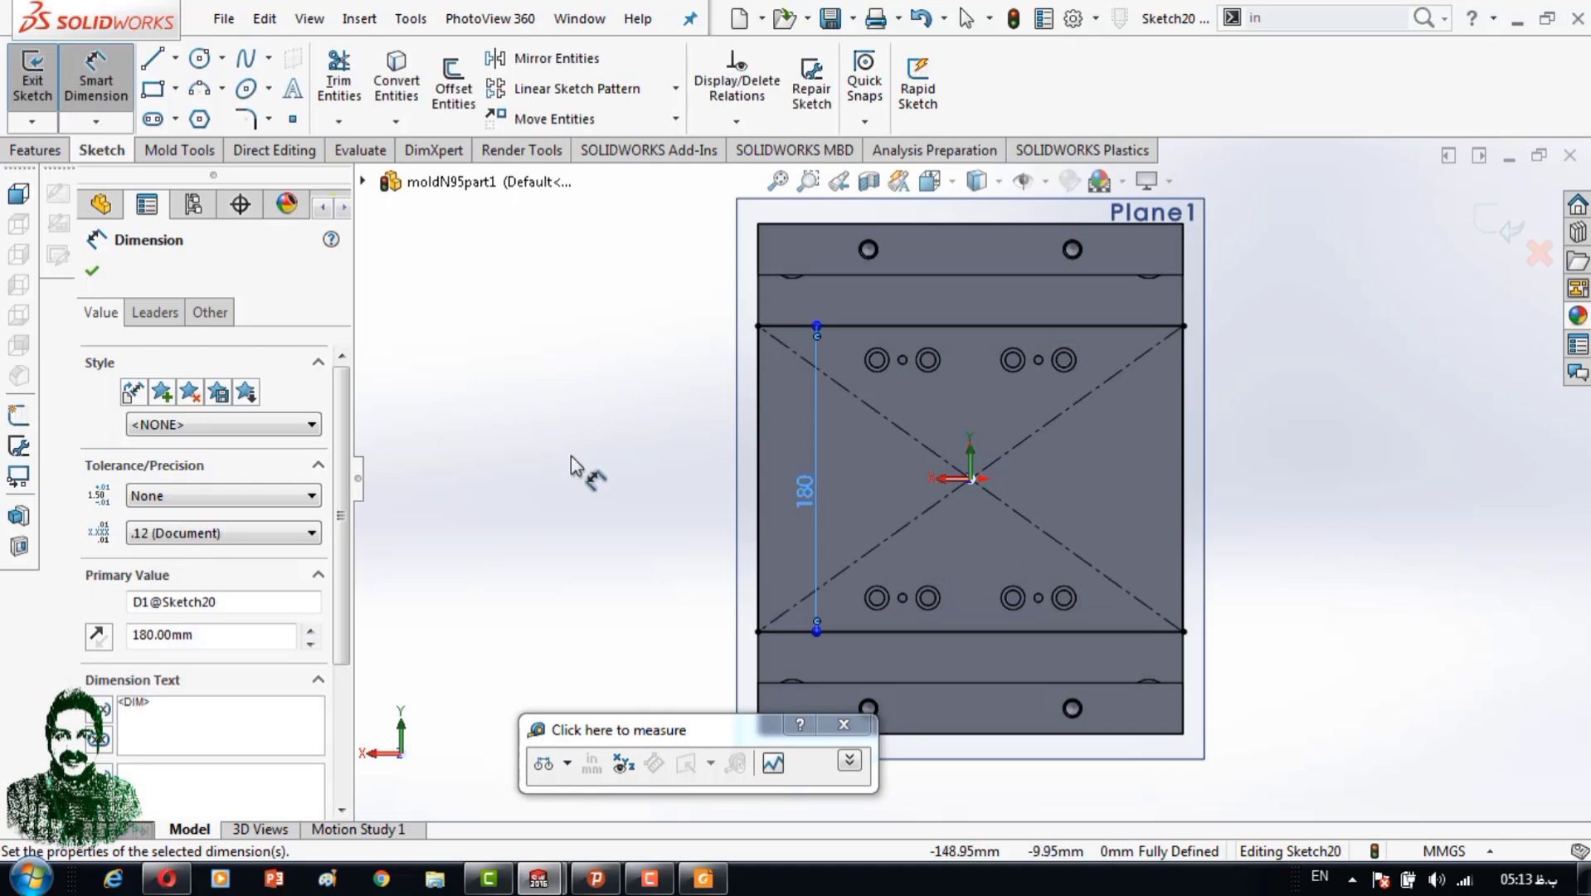
pyautogui.moveTo(970, 481); pyautogui.dragTo(912, 464, button='middle')
pyautogui.click(37, 149)
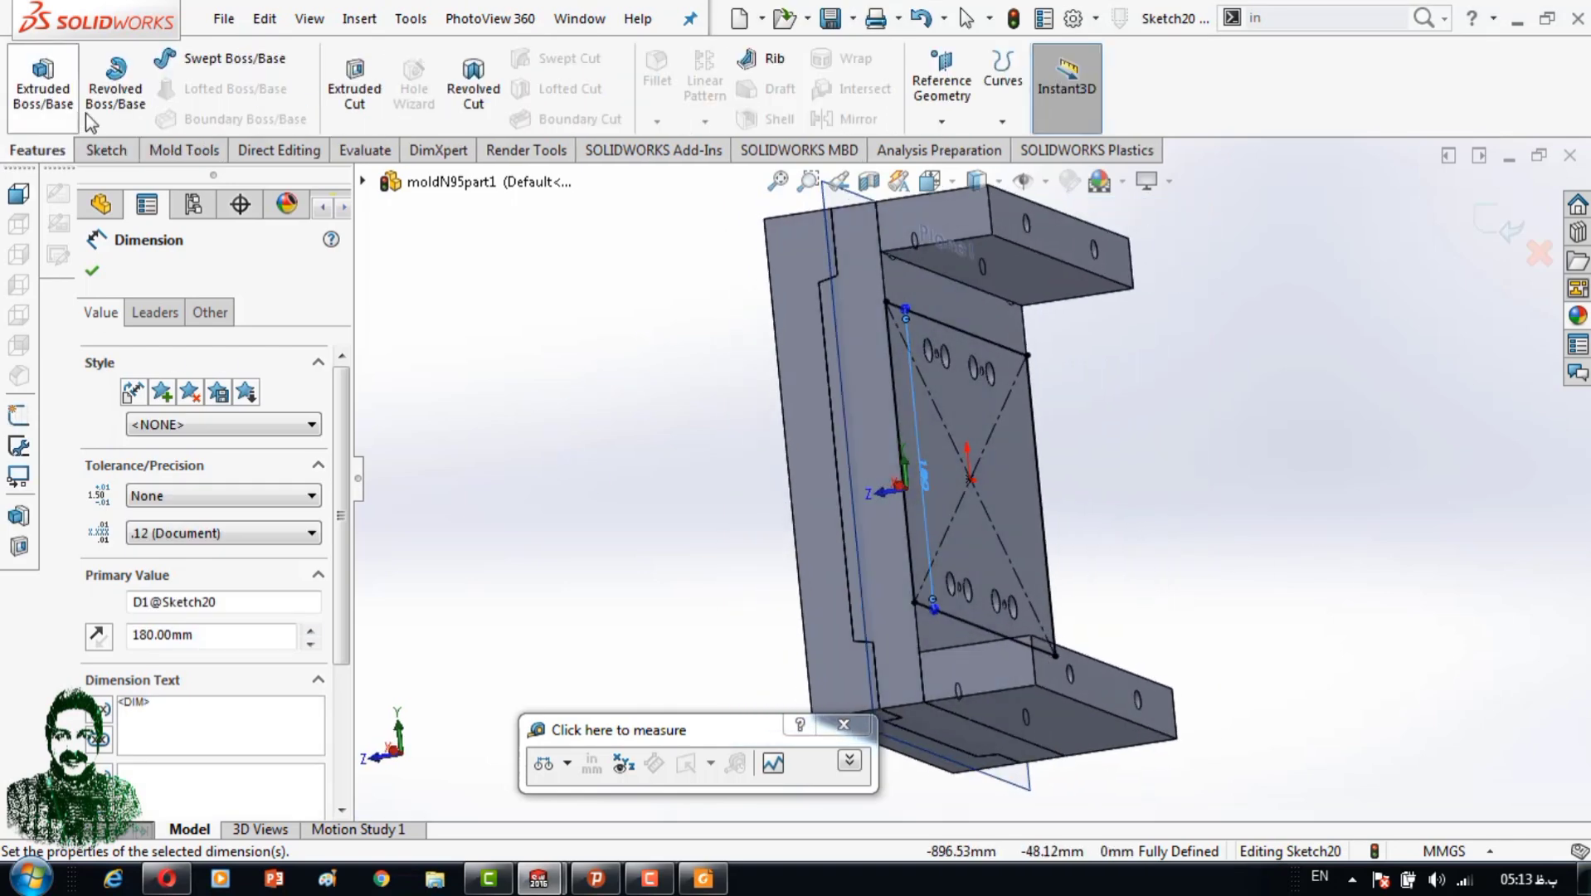
# Extrude the rectangle 15 mm unmerged and move Boss-Extrude6 about 47 mm along Z.
pyautogui.click(44, 90)
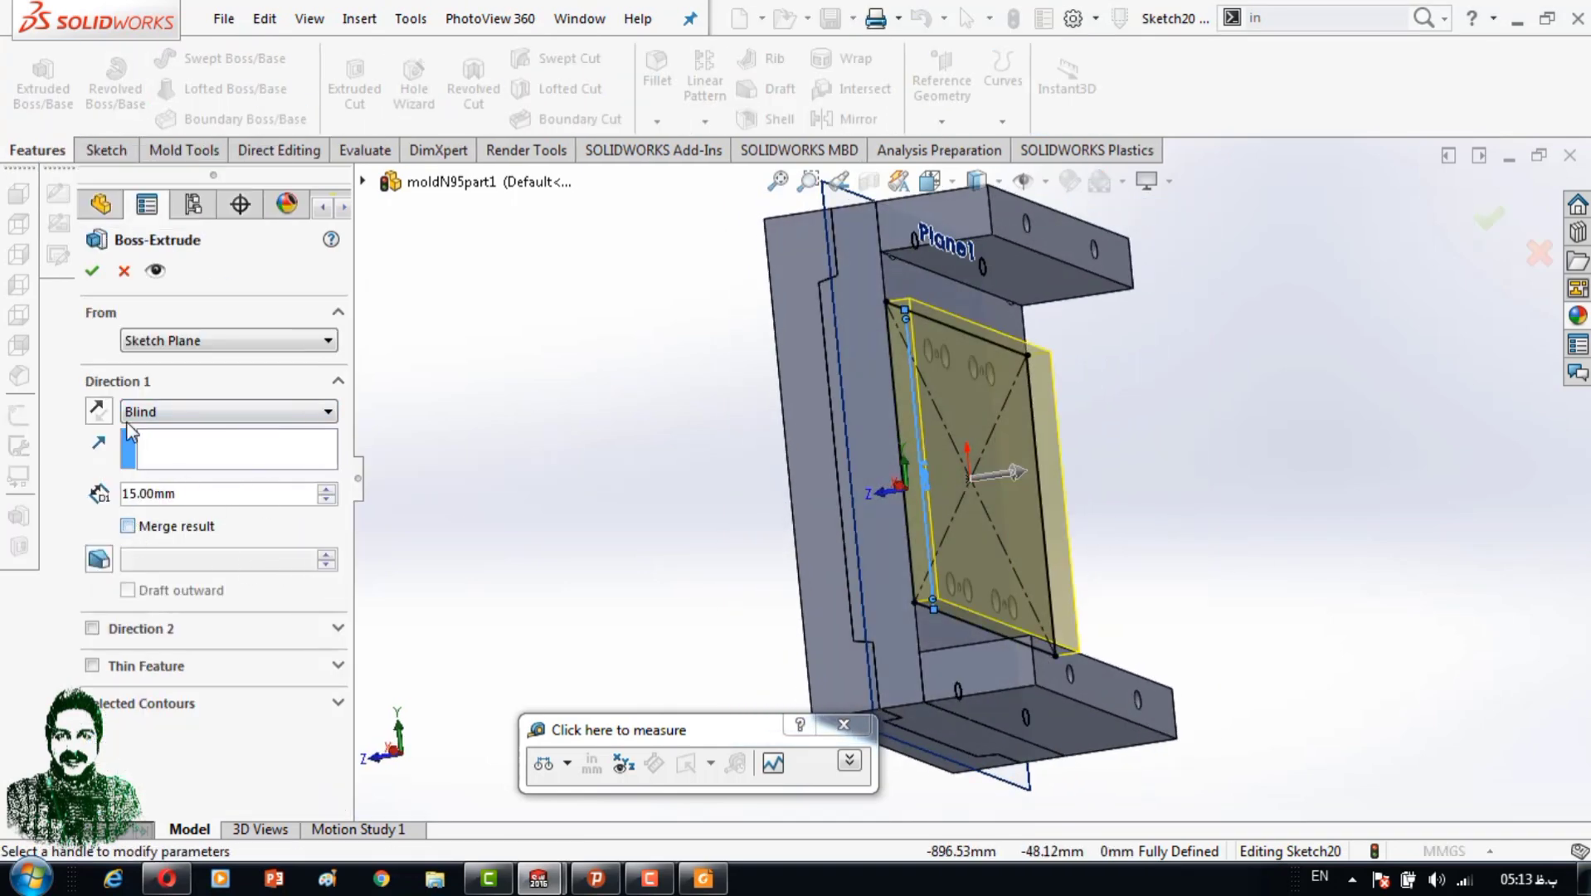
pyautogui.press('Return')
pyautogui.click(980, 501)
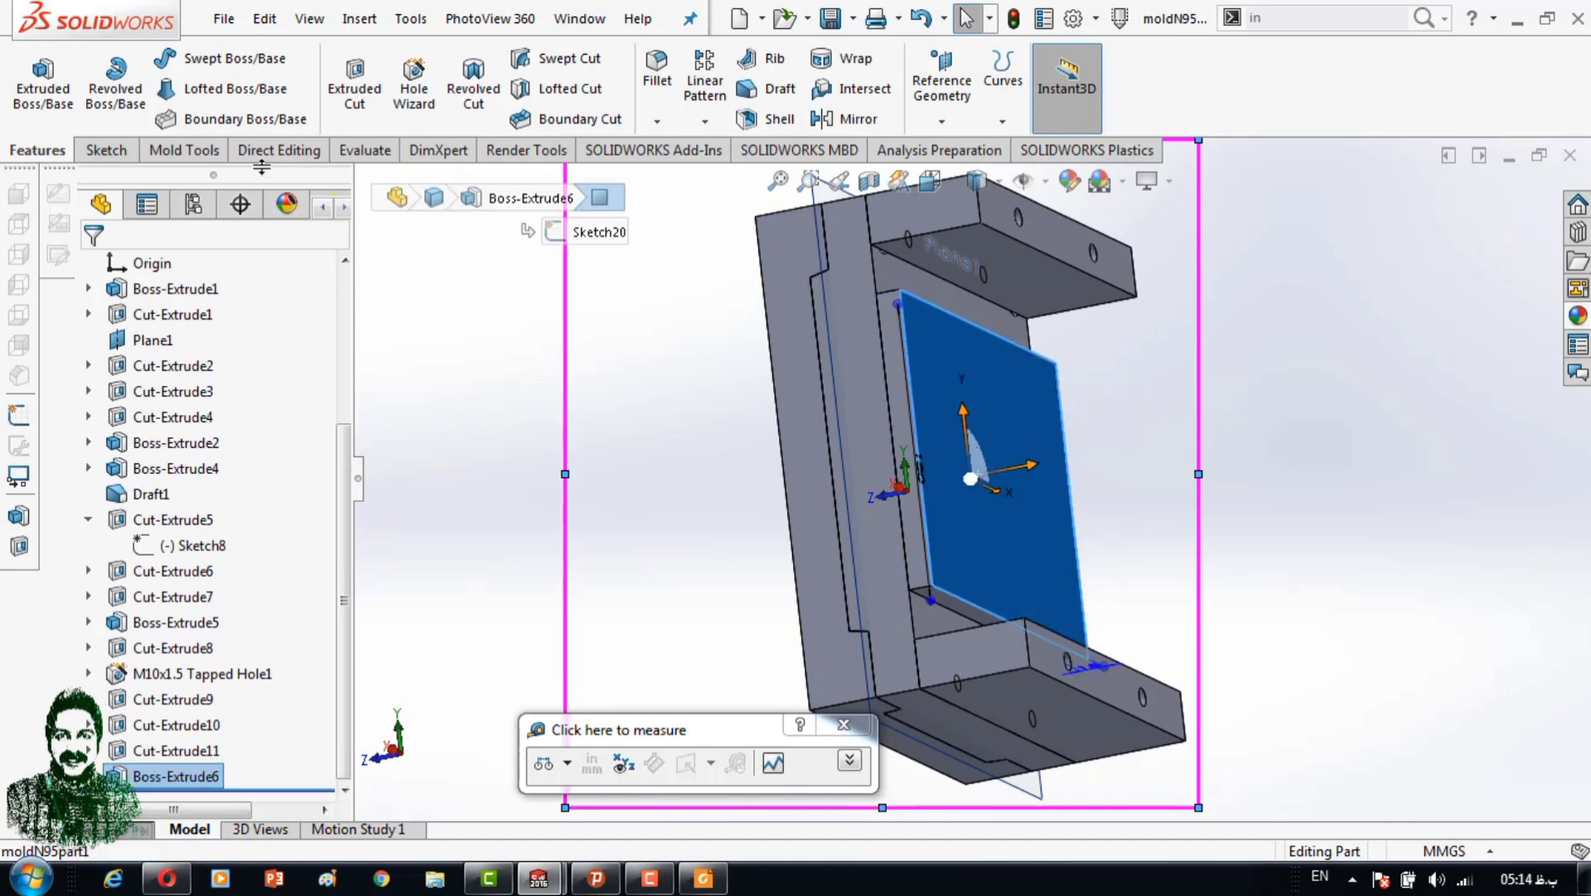
pyautogui.click(279, 149)
pyautogui.click(90, 89)
pyautogui.moveTo(920, 481); pyautogui.dragTo(1061, 464)
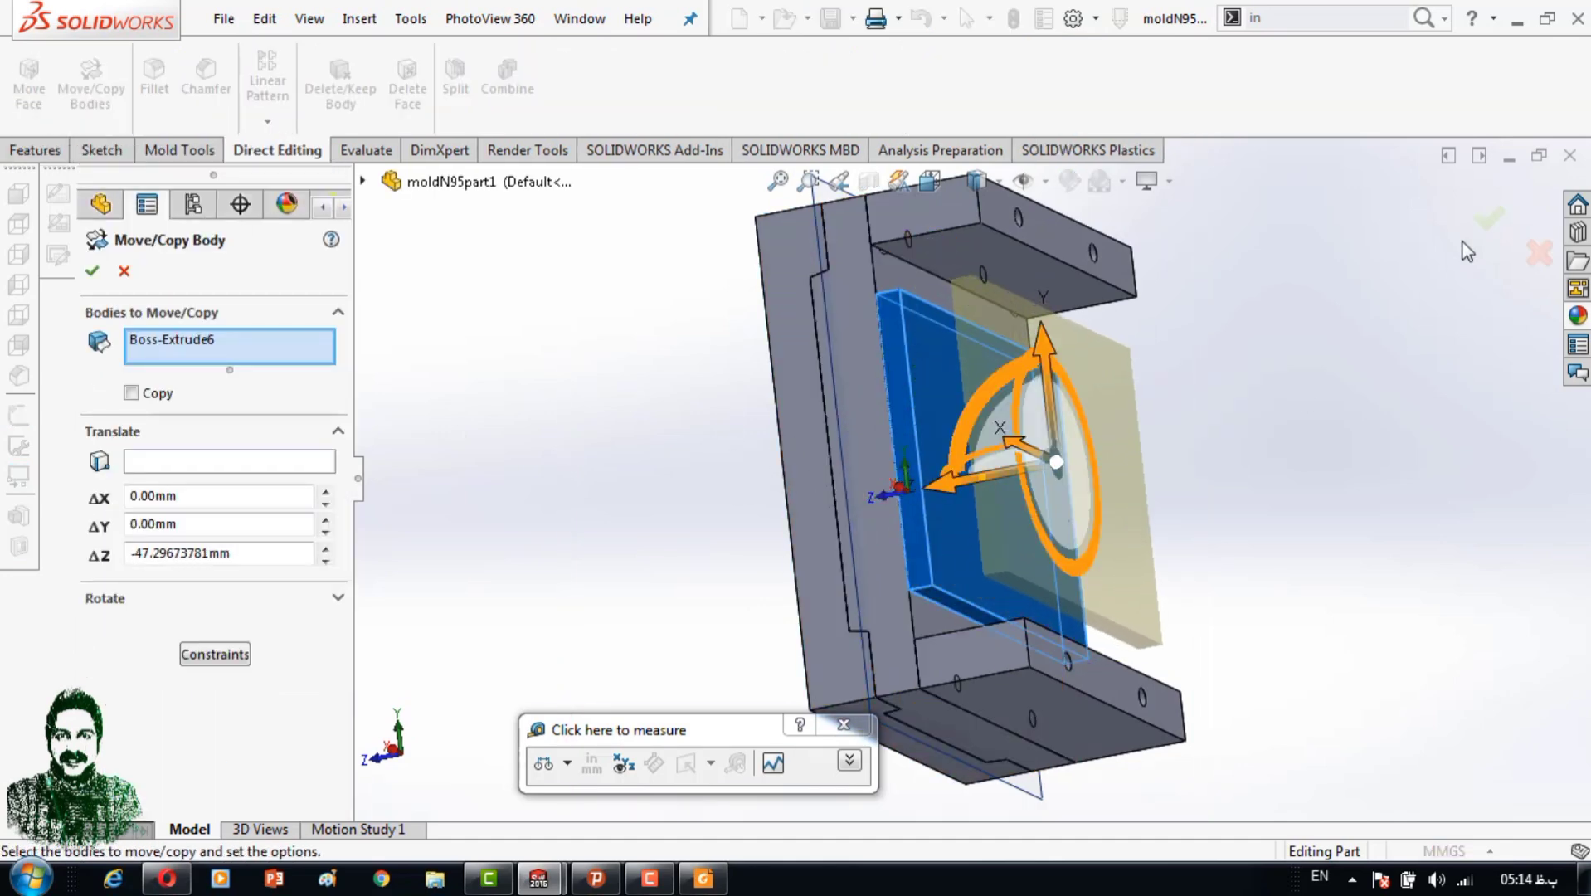
pyautogui.click(1488, 218)
# View the moved plate face head-on with hidden lines shown.
pyautogui.moveTo(1360, 418); pyautogui.dragTo(934, 437, button='middle')
pyautogui.click(935, 437)
pyautogui.press('space')
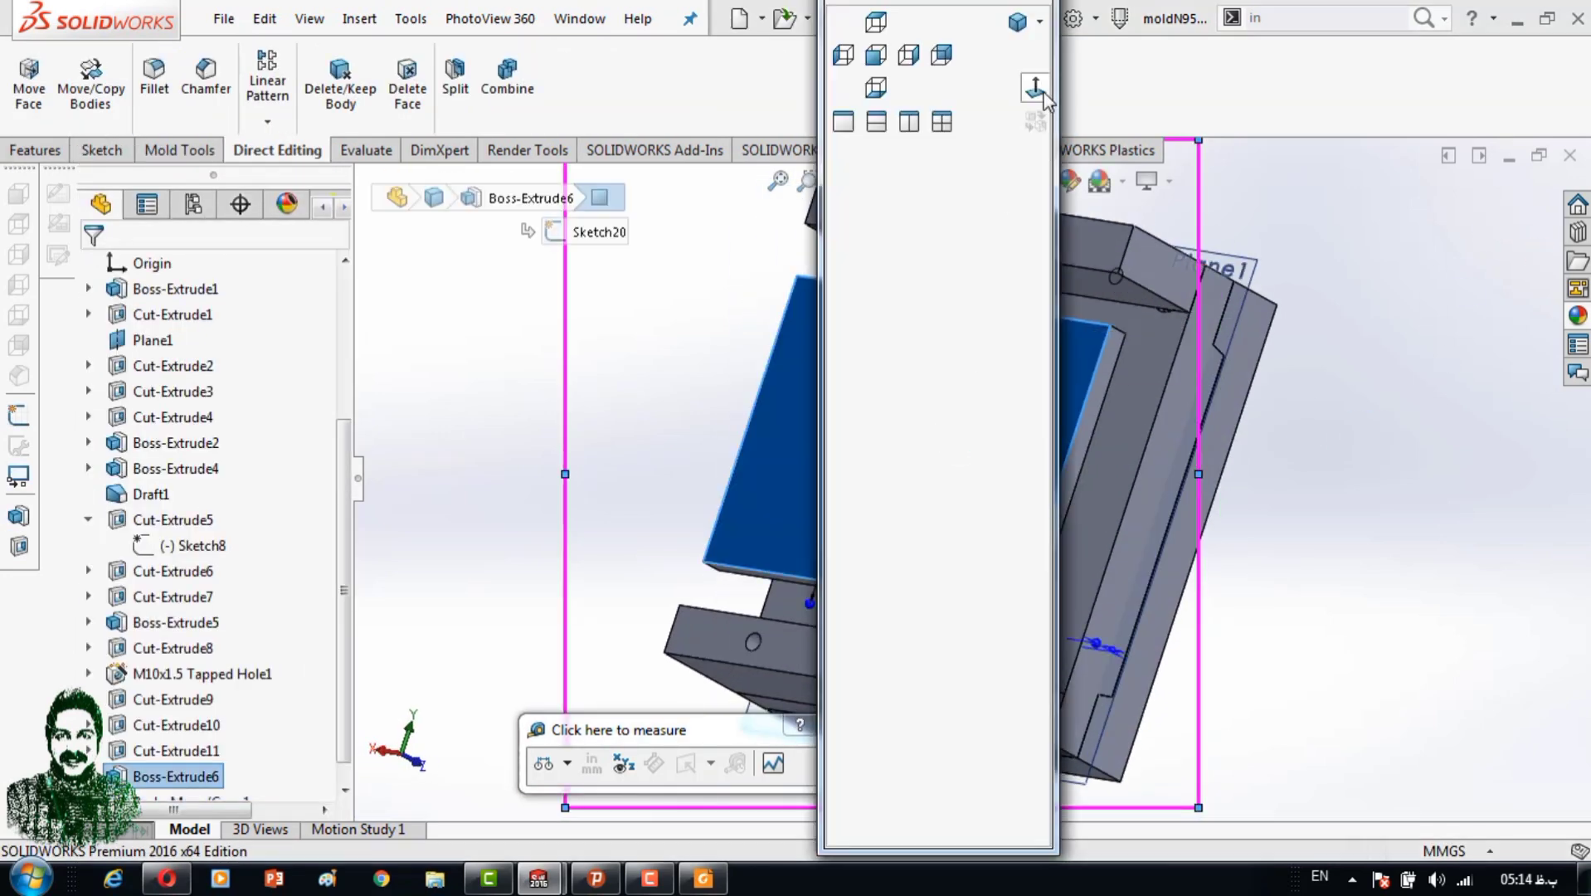
pyautogui.click(1034, 88)
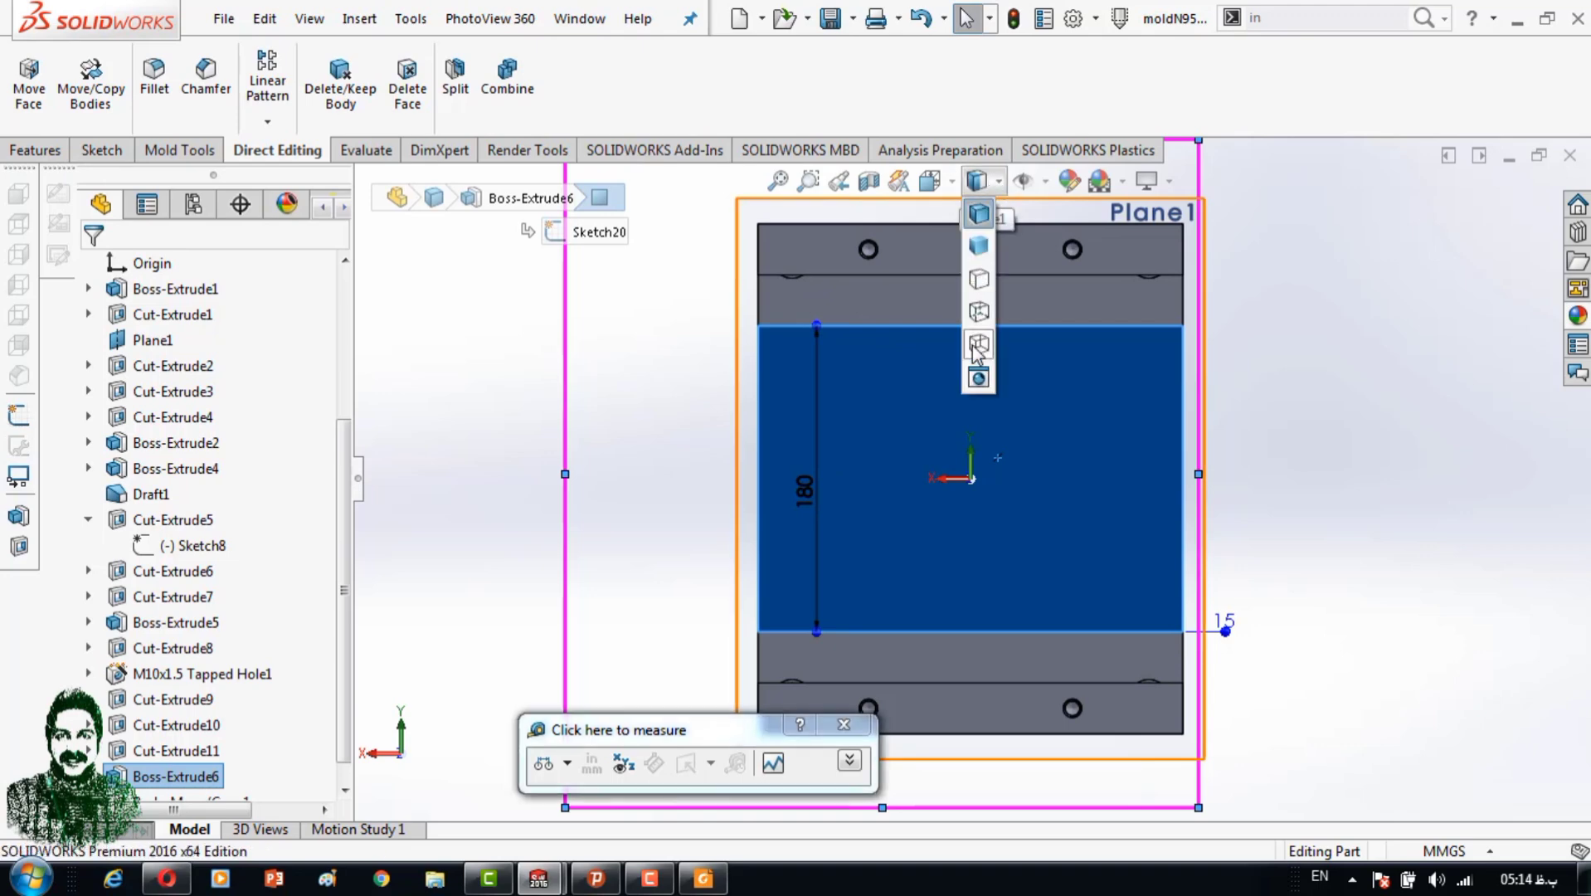
pyautogui.click(977, 344)
pyautogui.scroll(3, 605, 315)
pyautogui.click(101, 149)
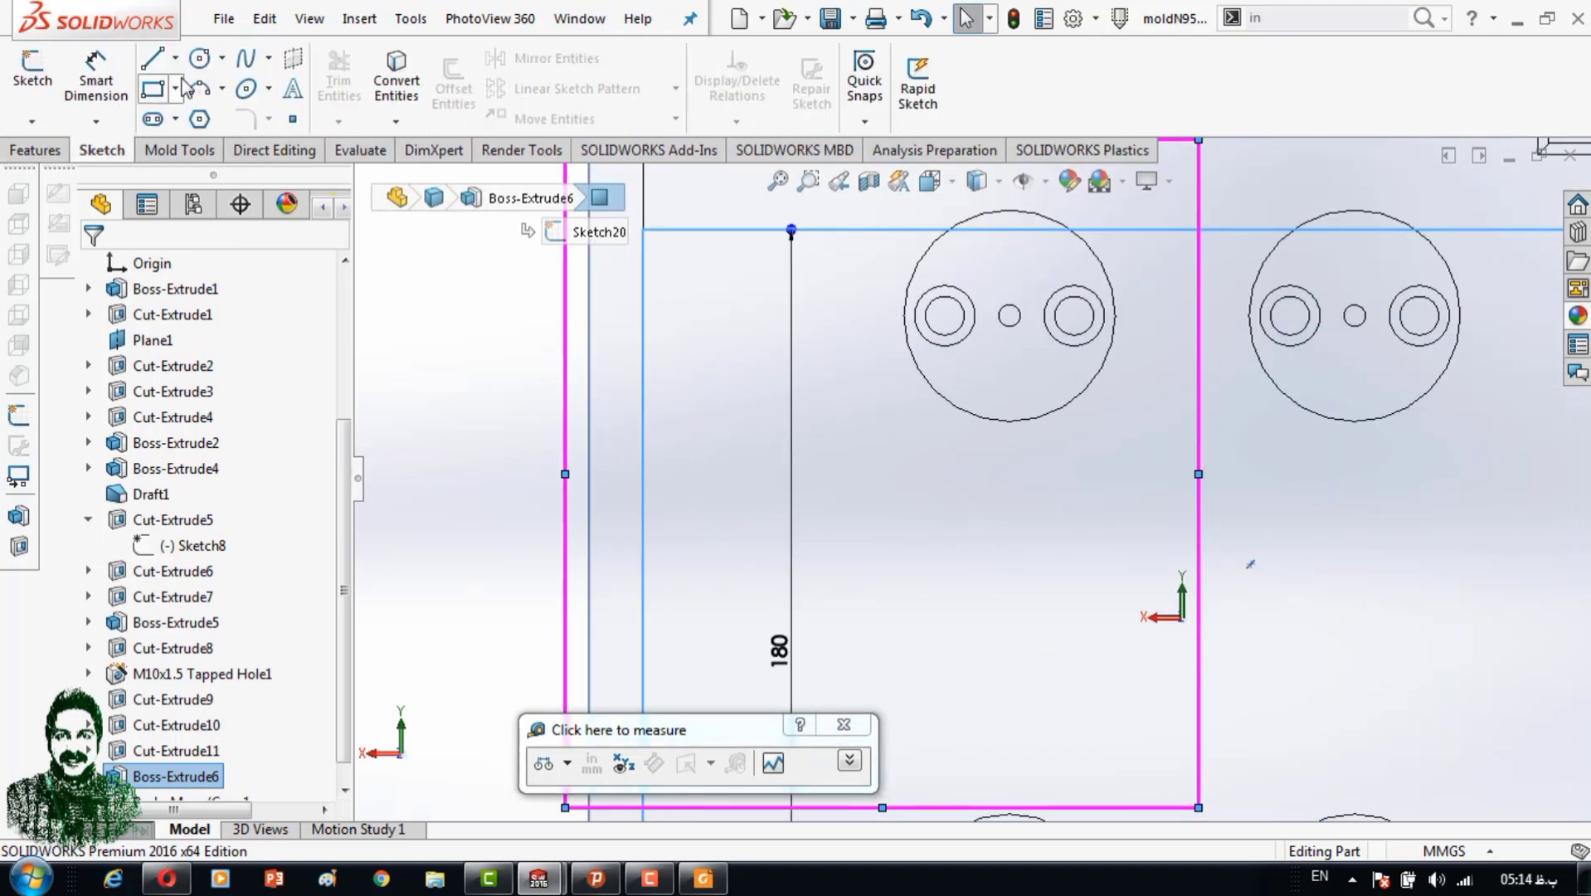
# Sketch four Ø5 circles in the left and right bosses of the new plate.
pyautogui.click(199, 58)
pyautogui.scroll(5, 984, 455)
pyautogui.click(1019, 440)
pyautogui.click(1108, 515)
pyautogui.scroll(-3, 1211, 493)
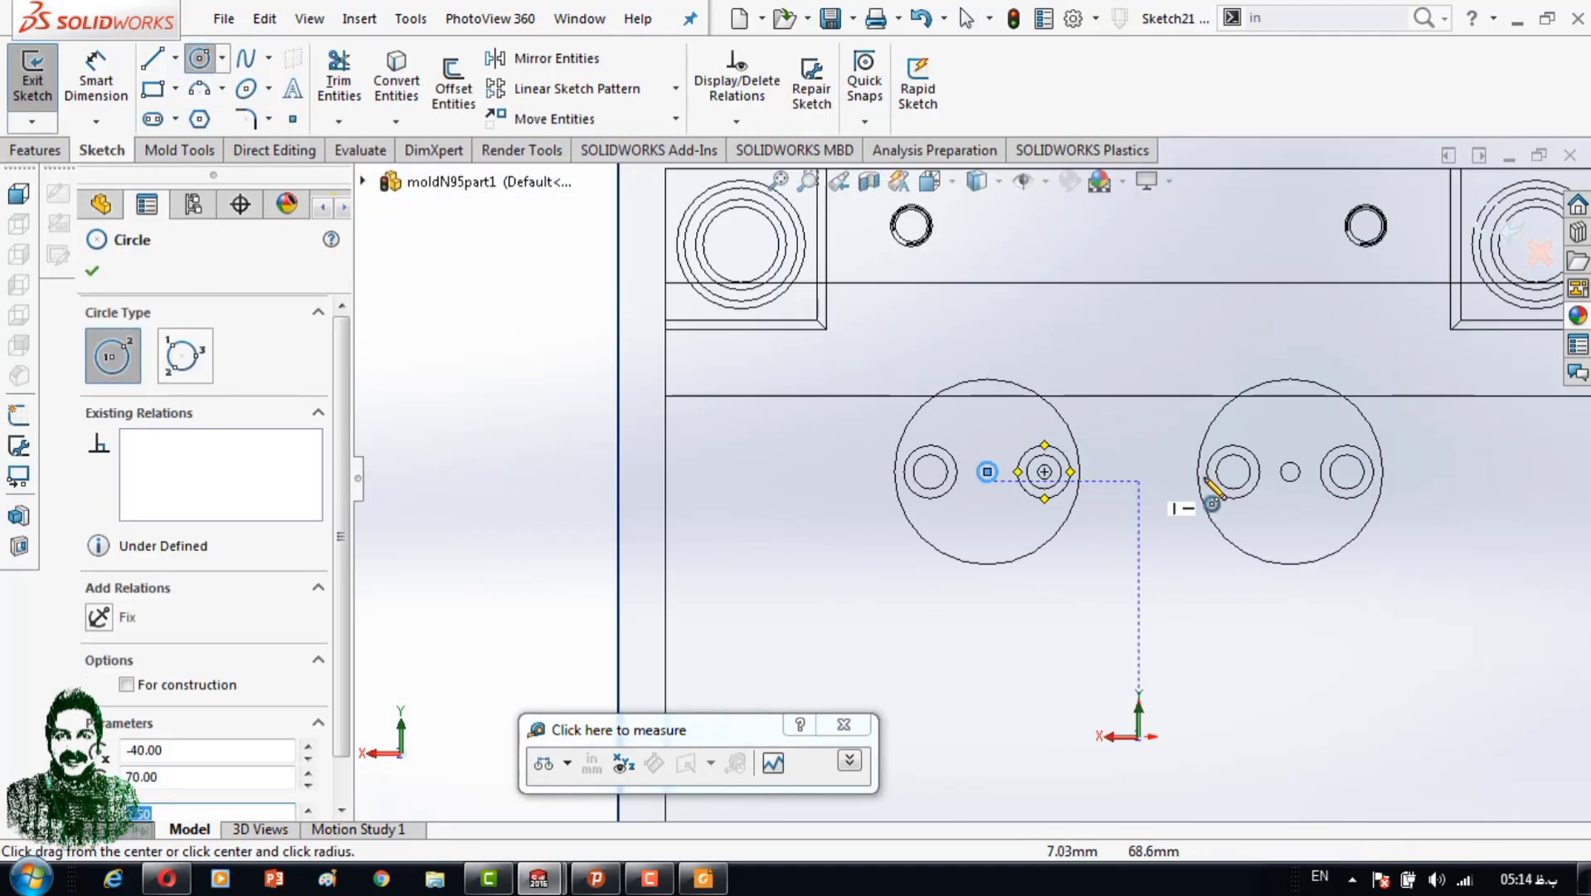
pyautogui.scroll(2, 1210, 498)
pyautogui.scroll(-3, 1161, 551)
pyautogui.scroll(5, 1022, 612)
pyautogui.click(986, 471)
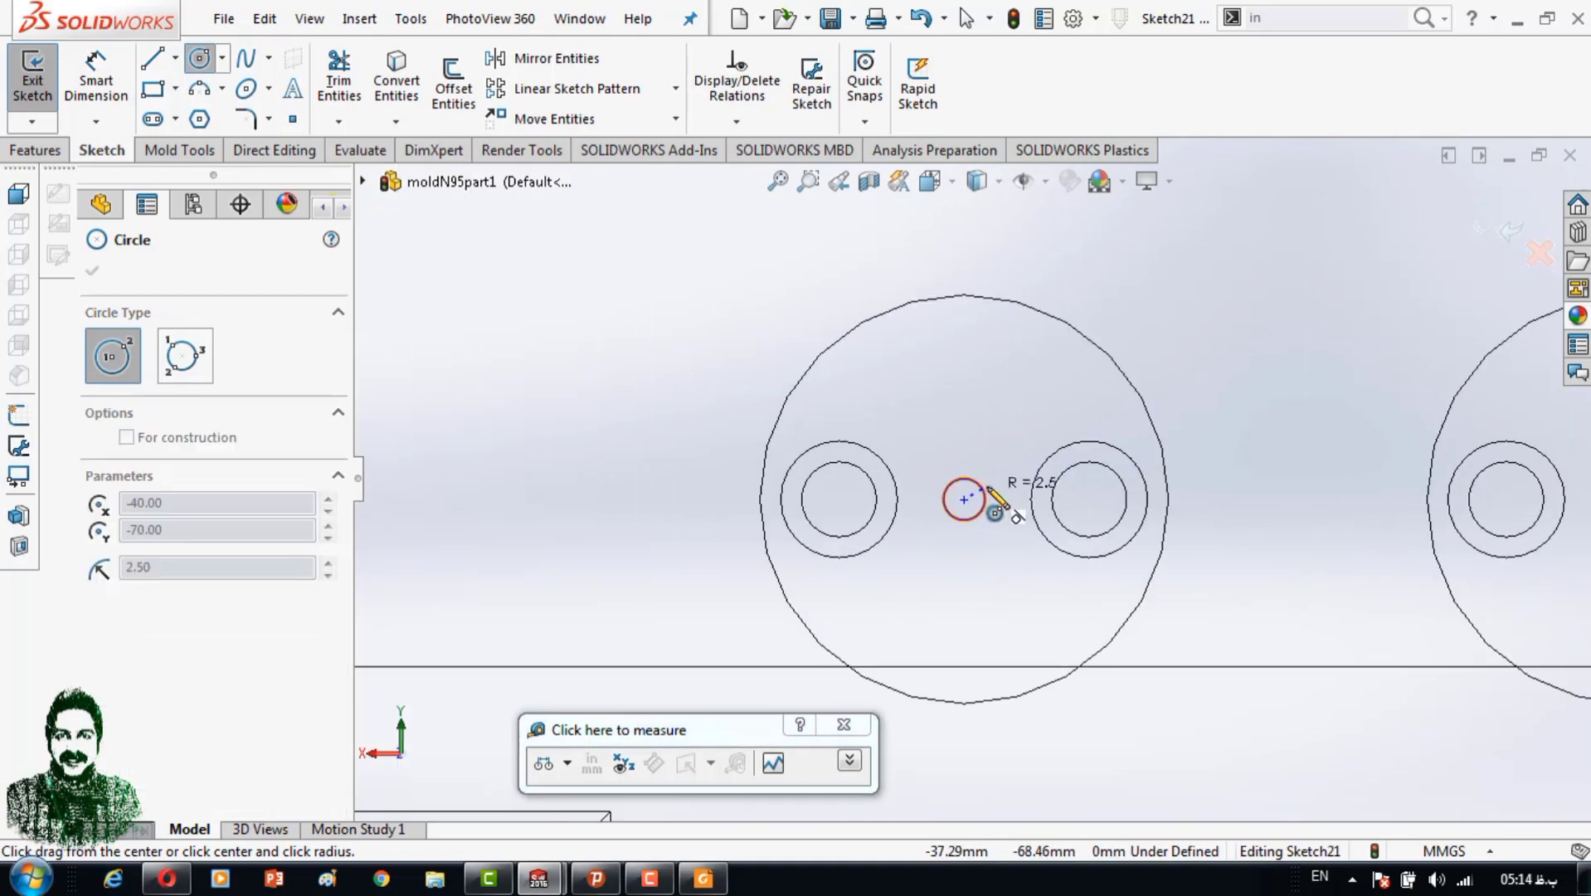
pyautogui.scroll(-3, 1225, 521)
pyautogui.scroll(3, 1225, 507)
pyautogui.click(1225, 498)
pyautogui.scroll(-5, 1004, 550)
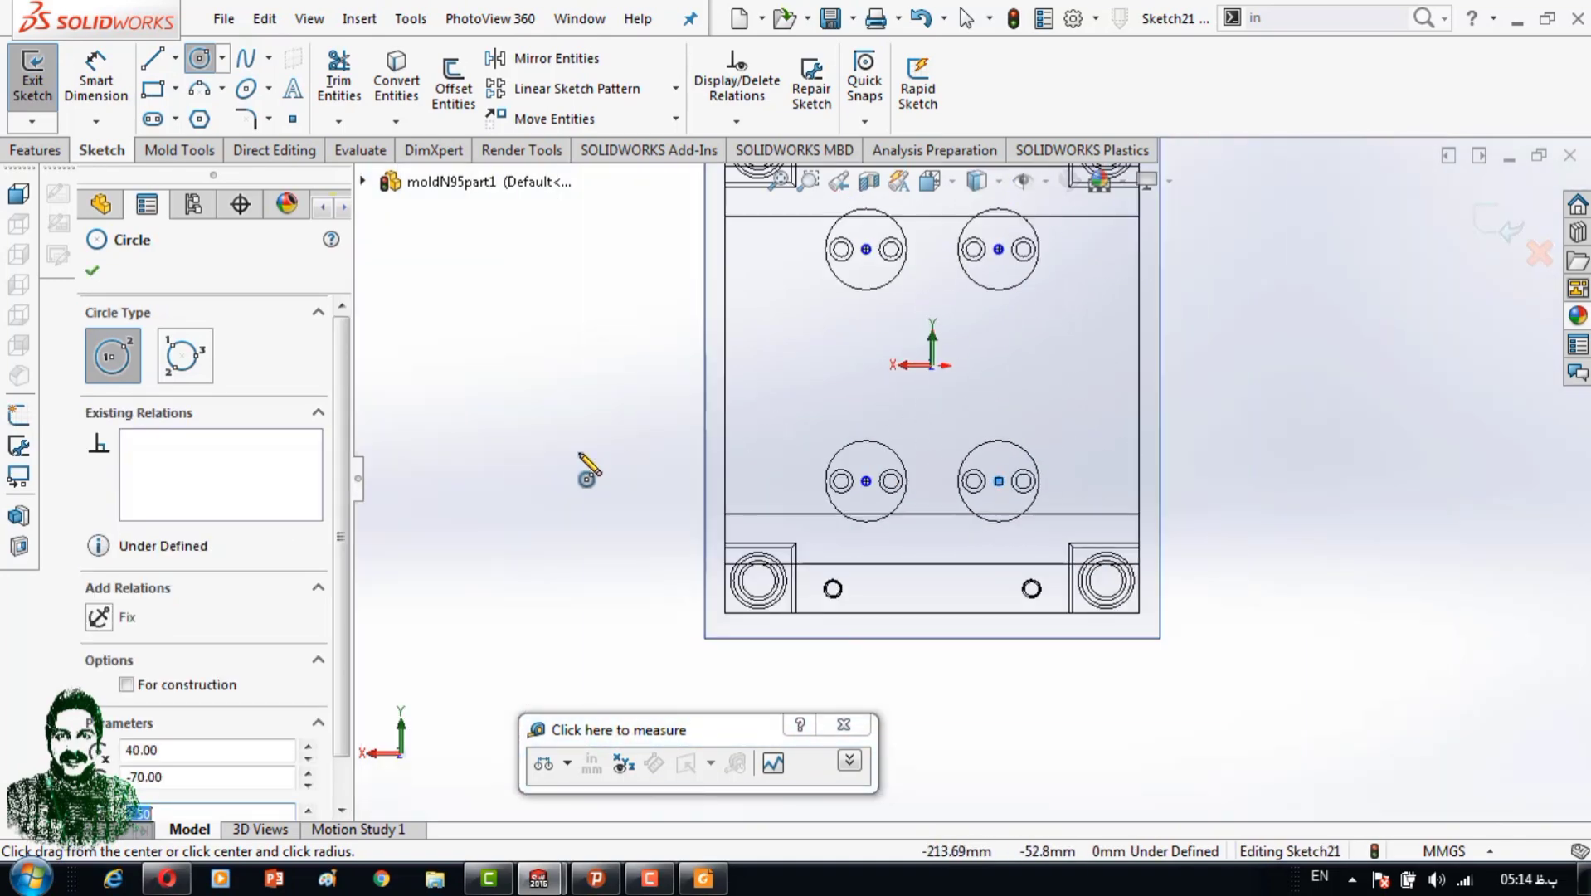
pyautogui.press('Escape')
# Cut the Ø5 circles 15 mm deep as a Blind extruded cut.
pyautogui.moveTo(586, 476)
pyautogui.mouseDown(button='middle')
pyautogui.moveTo(647, 431)
pyautogui.moveTo(519, 419)
pyautogui.mouseUp(button='middle')
pyautogui.click(35, 149)
pyautogui.click(354, 83)
pyautogui.press('Escape')
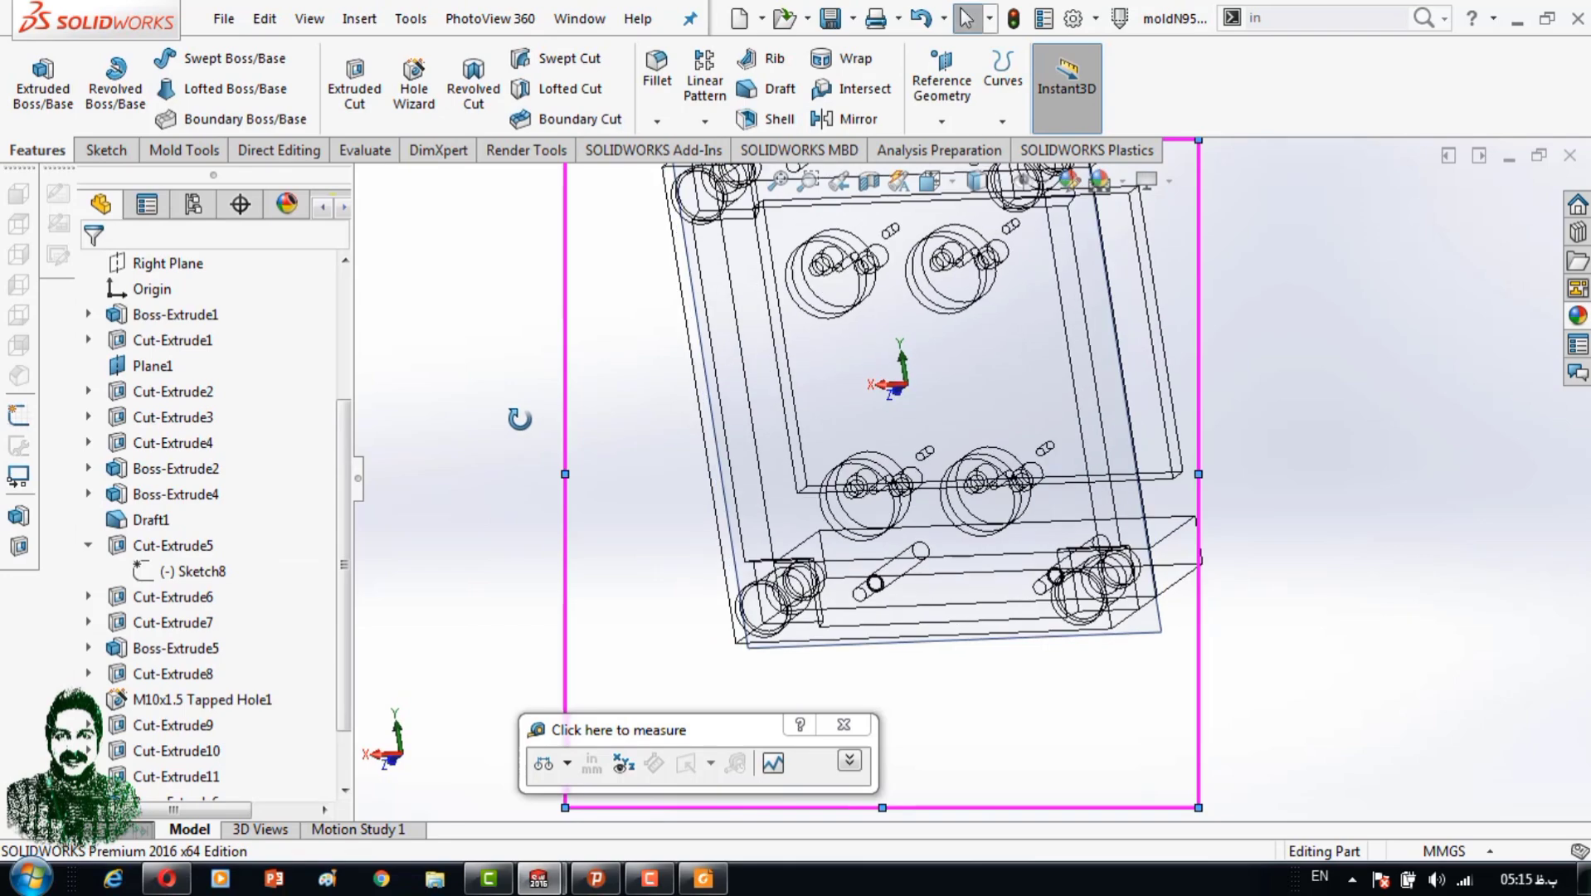
# Go to catalog page 76 in Foxit Reader and review the SP/S ejector pin size table.
pyautogui.click(703, 878)
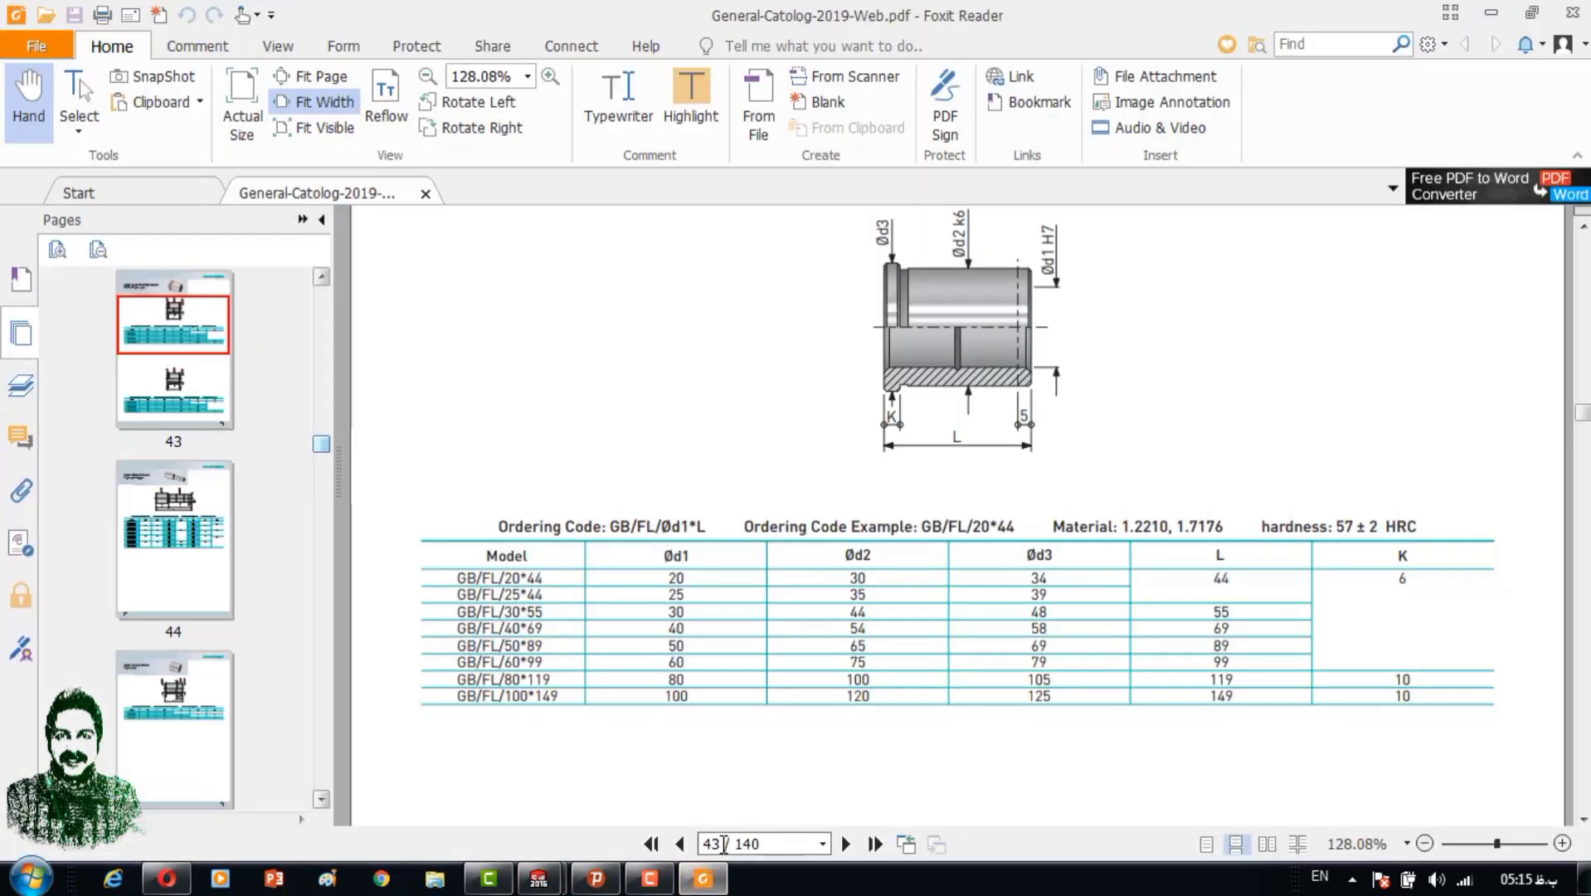
pyautogui.press('Return')
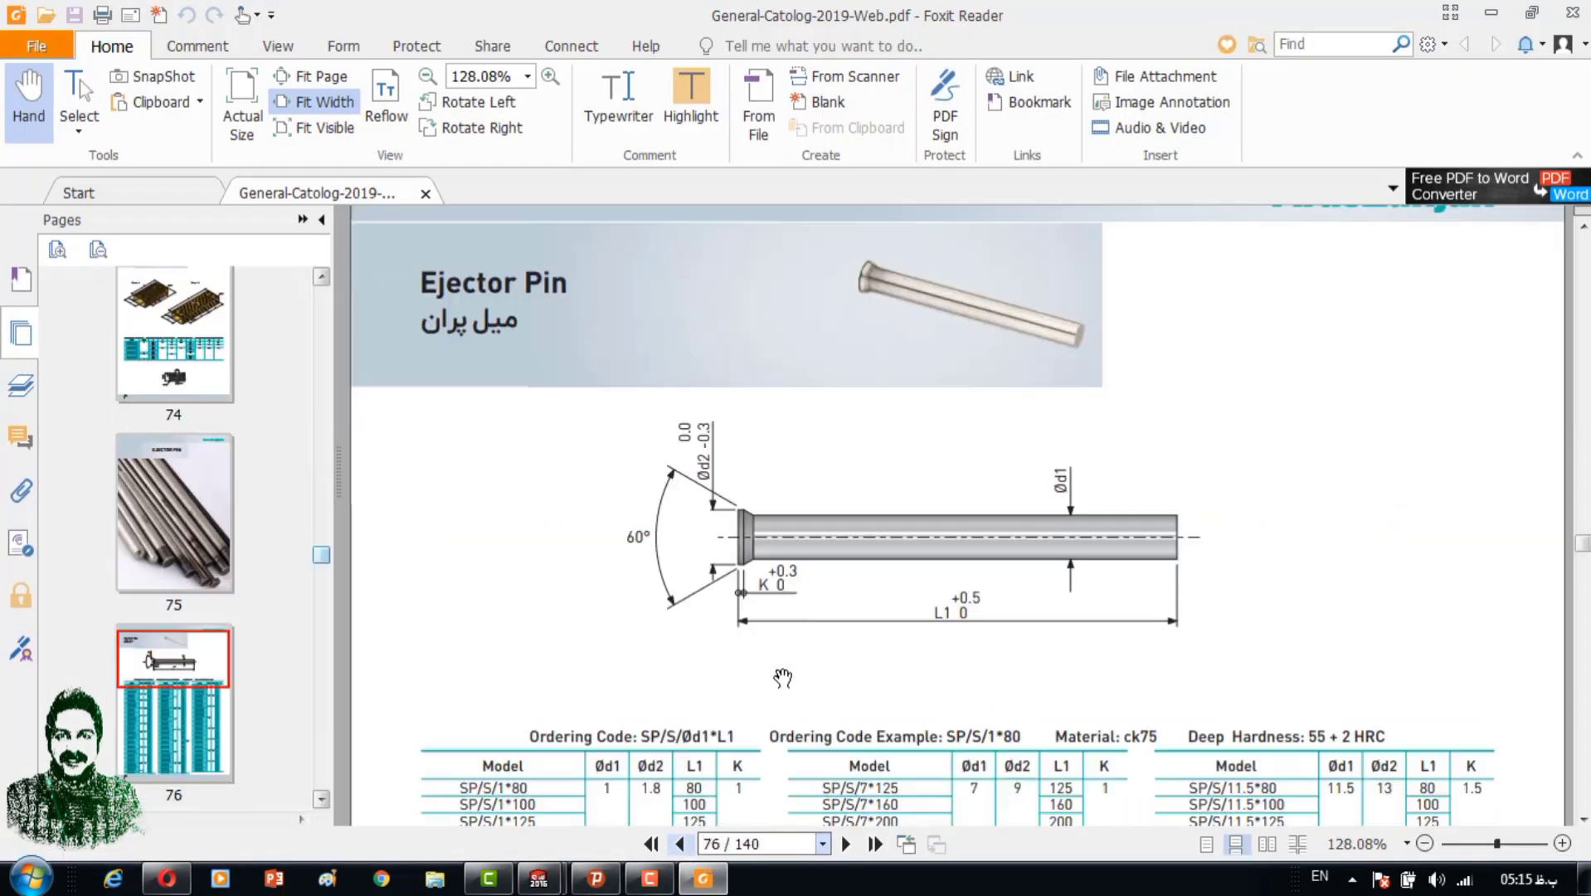
pyautogui.scroll(-3, 774, 674)
pyautogui.scroll(-3, 663, 704)
pyautogui.scroll(-1, 632, 715)
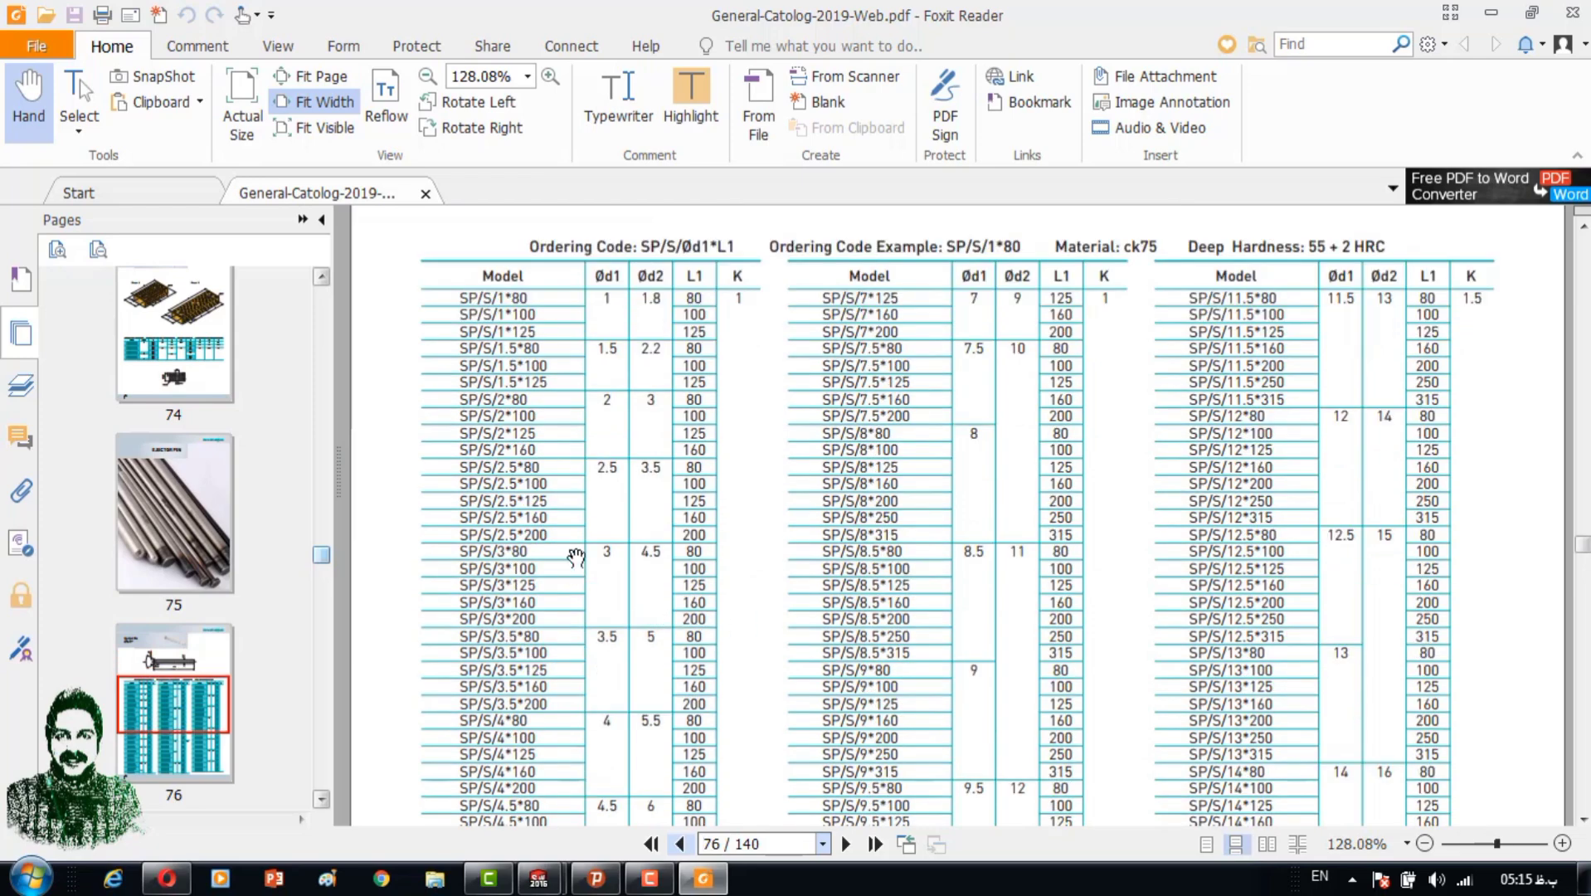
pyautogui.scroll(2, 577, 557)
pyautogui.scroll(3, 722, 614)
pyautogui.scroll(-10, 601, 526)
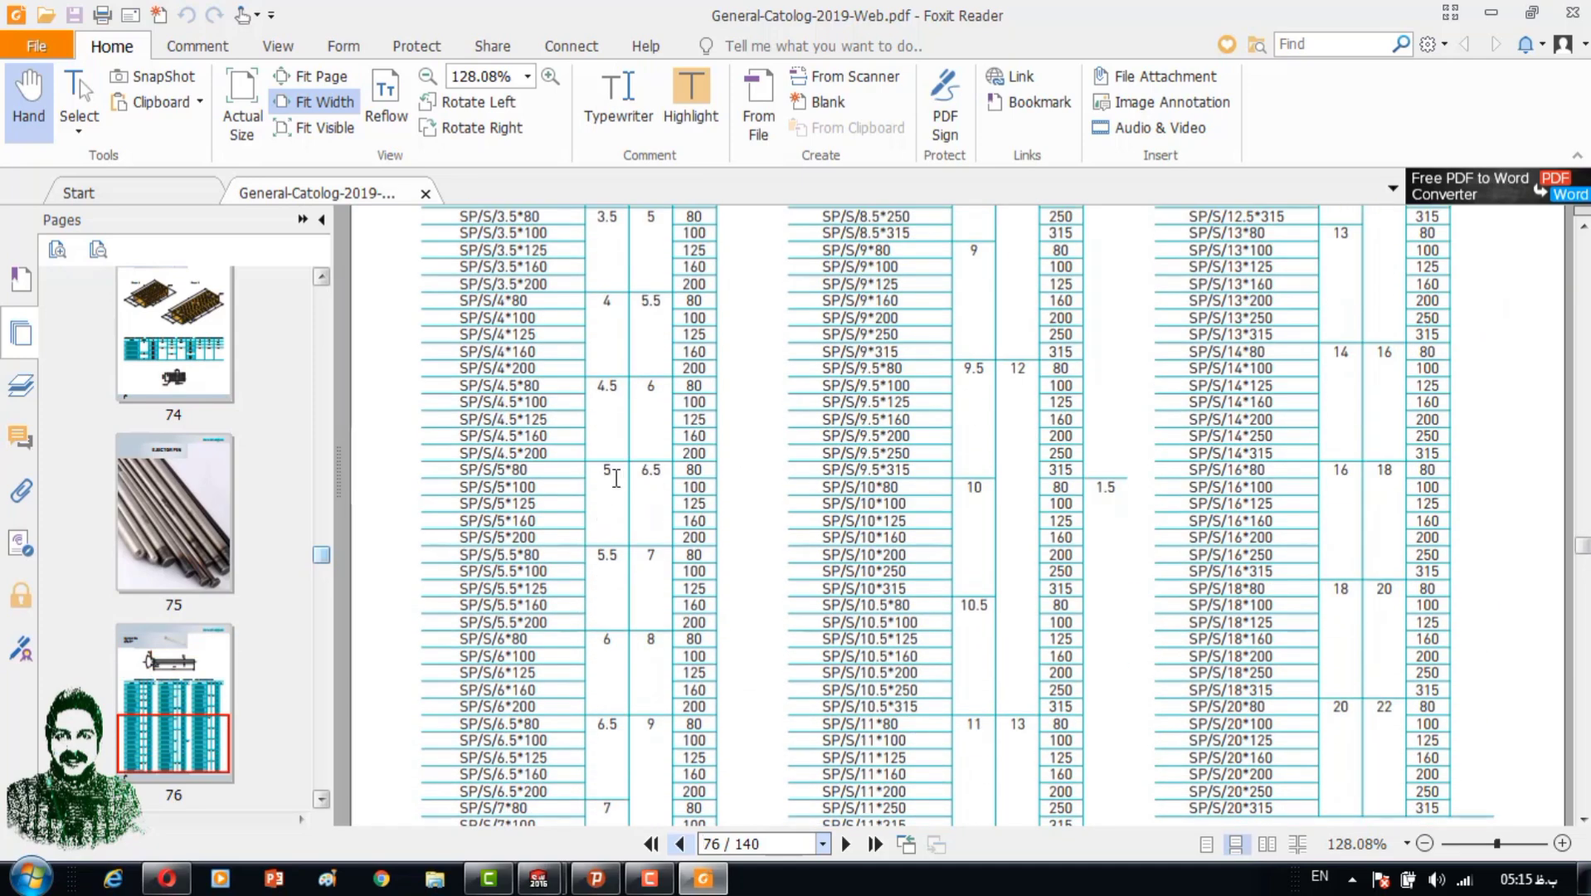
pyautogui.scroll(6, 771, 642)
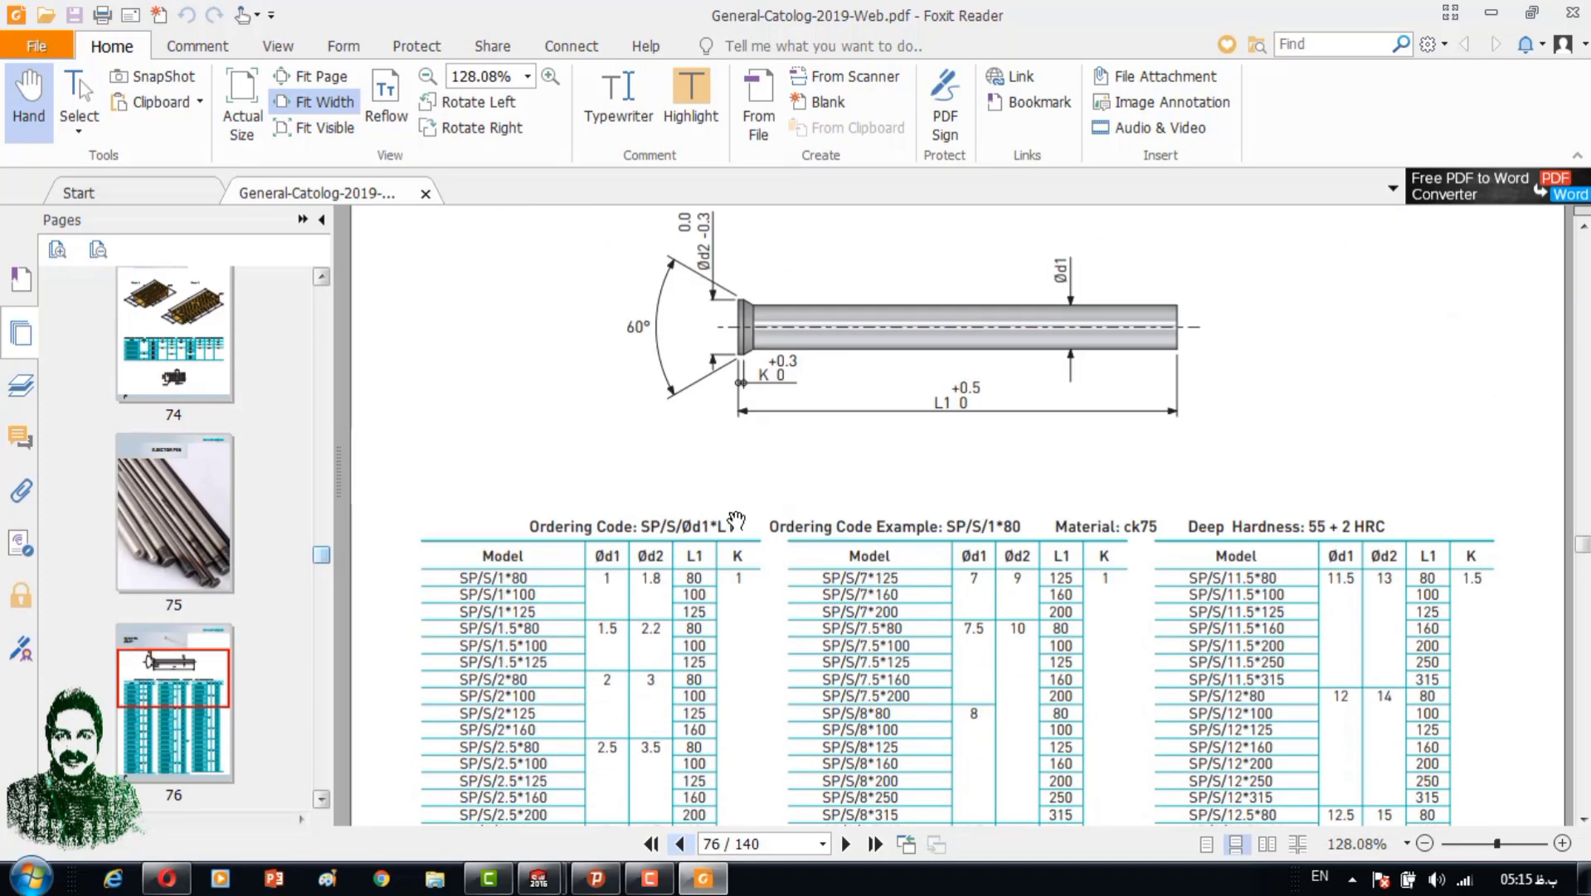
pyautogui.scroll(-1, 729, 539)
pyautogui.scroll(2, 694, 440)
pyautogui.scroll(-5, 693, 440)
pyautogui.scroll(7, 730, 622)
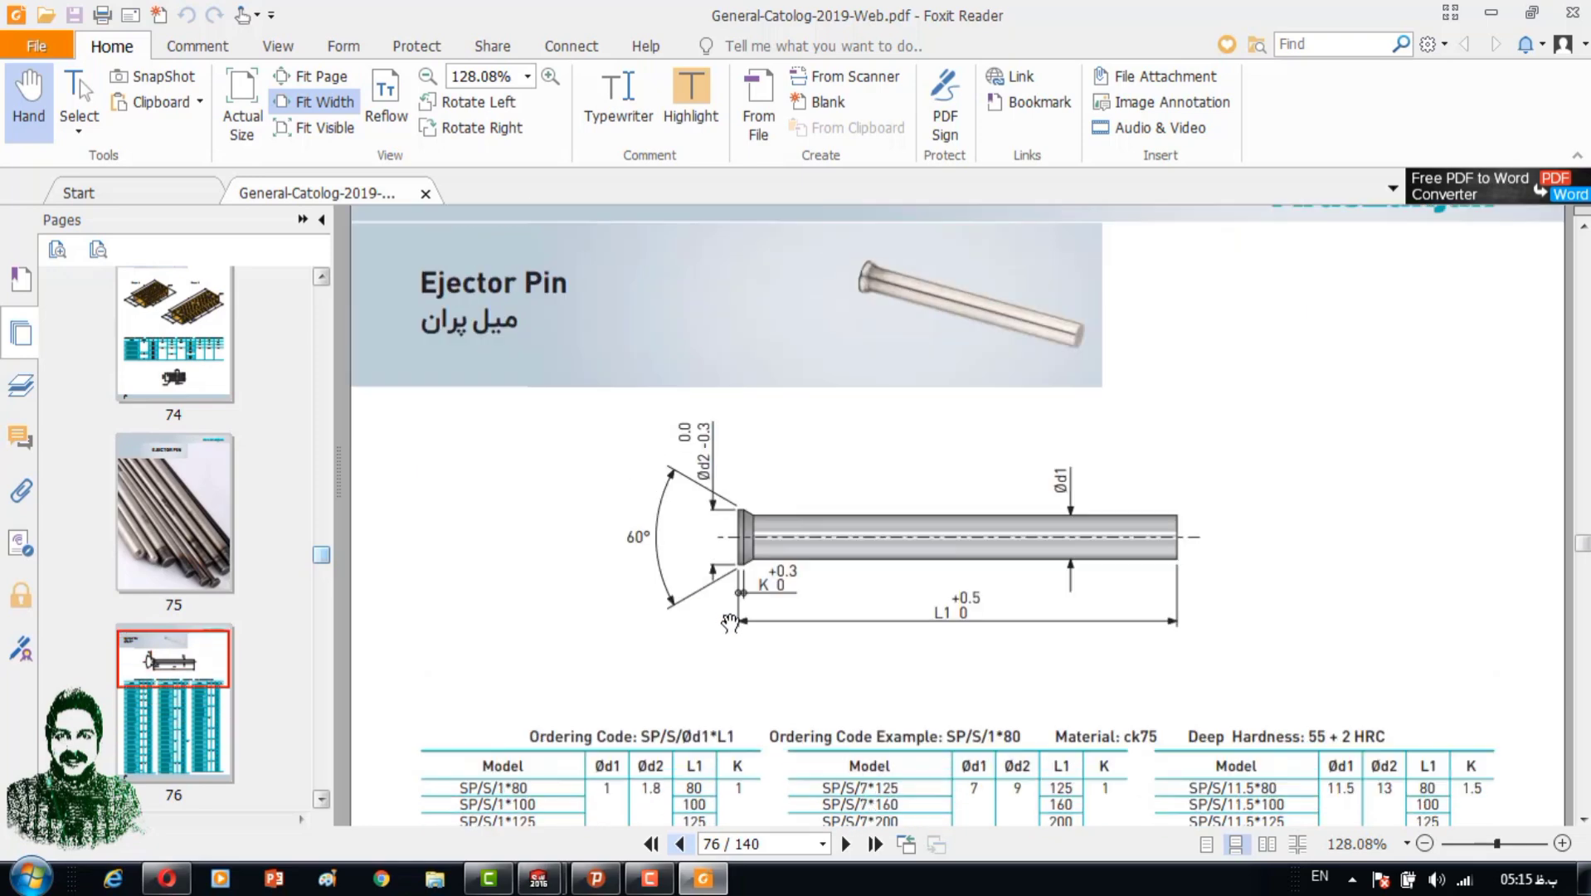
pyautogui.scroll(-10, 757, 595)
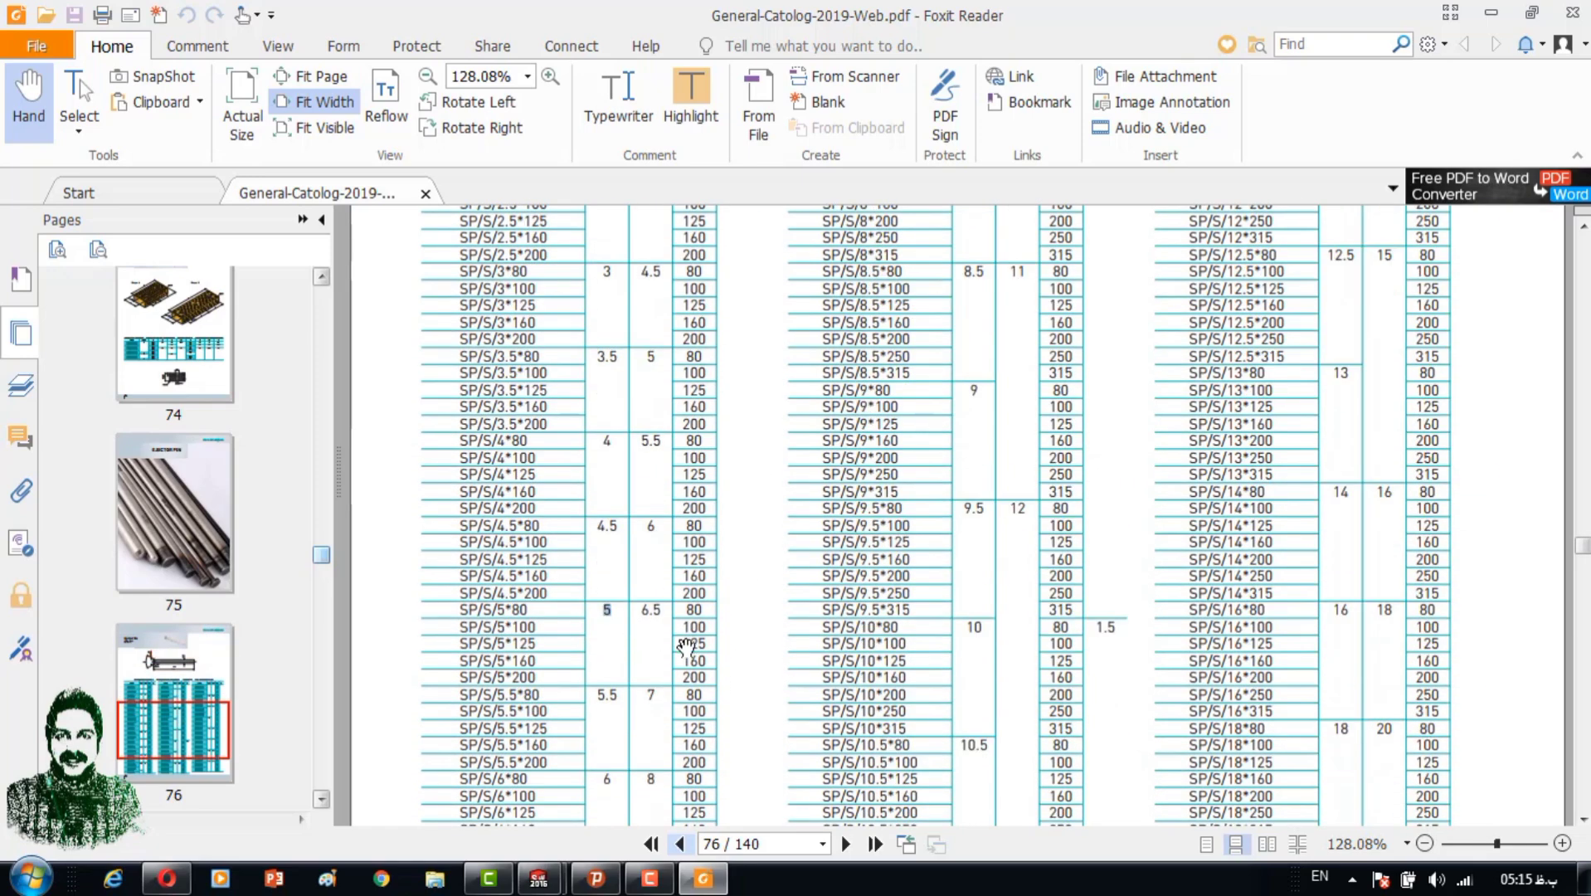
pyautogui.scroll(5, 652, 649)
pyautogui.scroll(-2, 696, 638)
pyautogui.scroll(7, 750, 630)
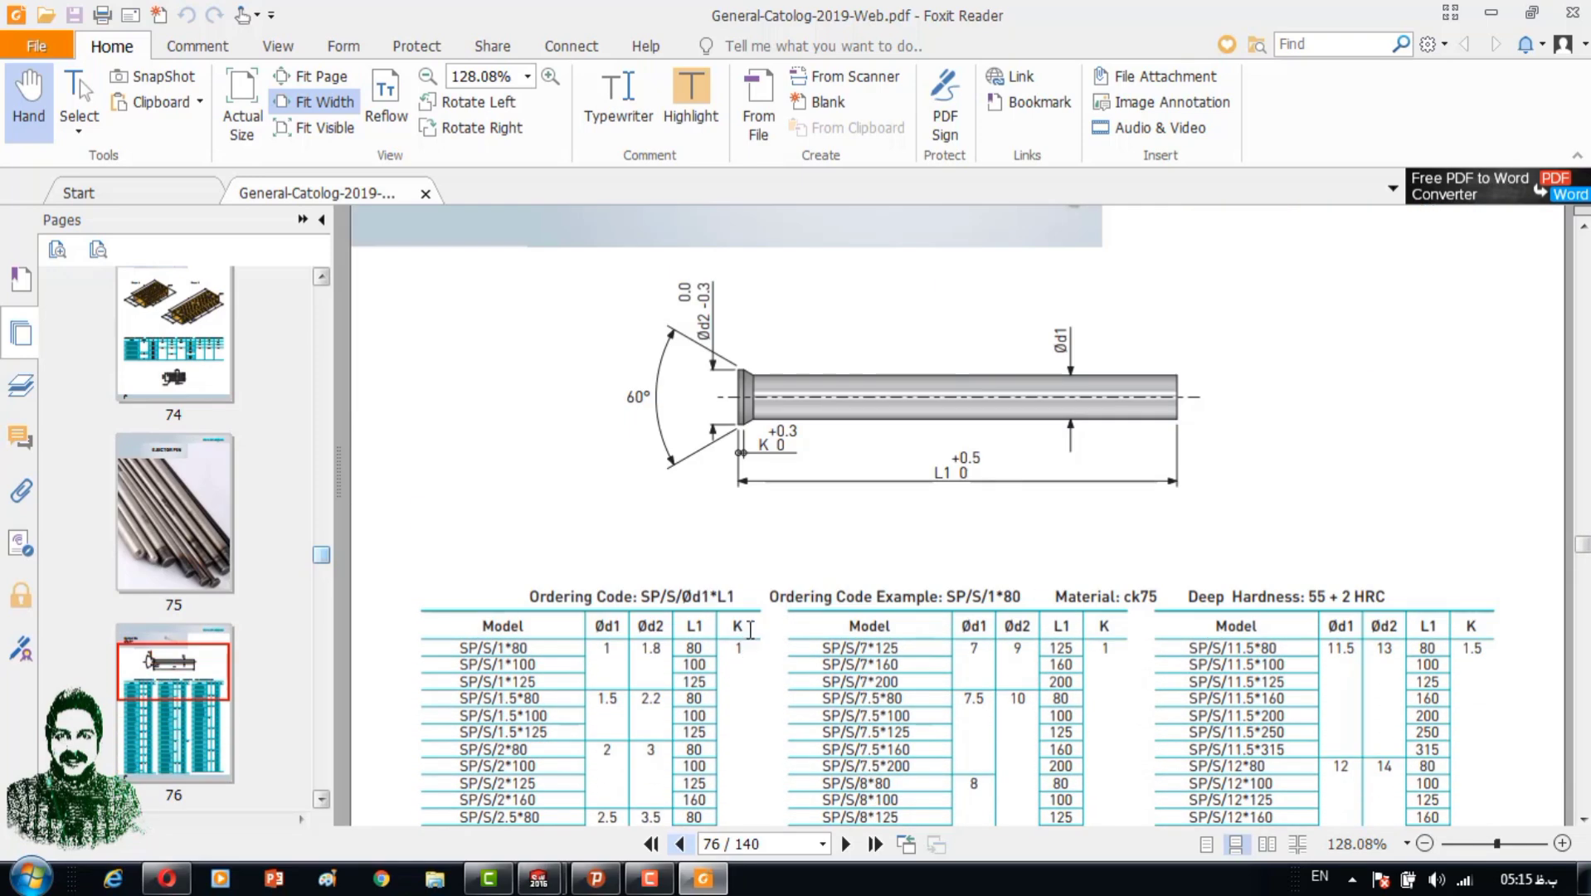
pyautogui.moveTo(538, 878)
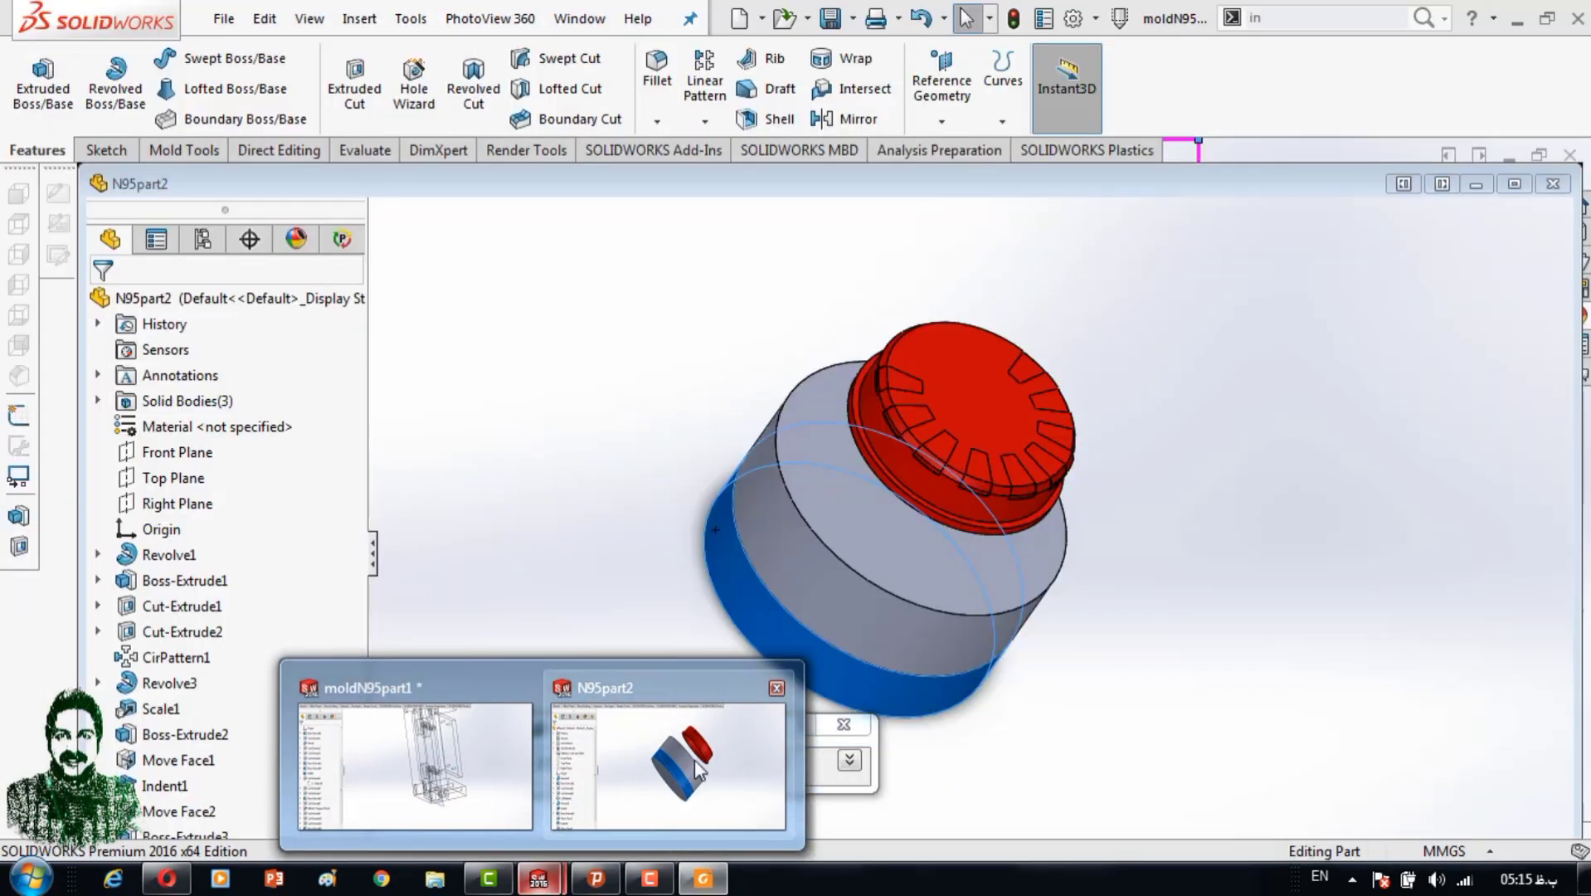
# Start a new sketch on the plate face, viewed normal to it.
pyautogui.click(695, 760)
pyautogui.click(1119, 355)
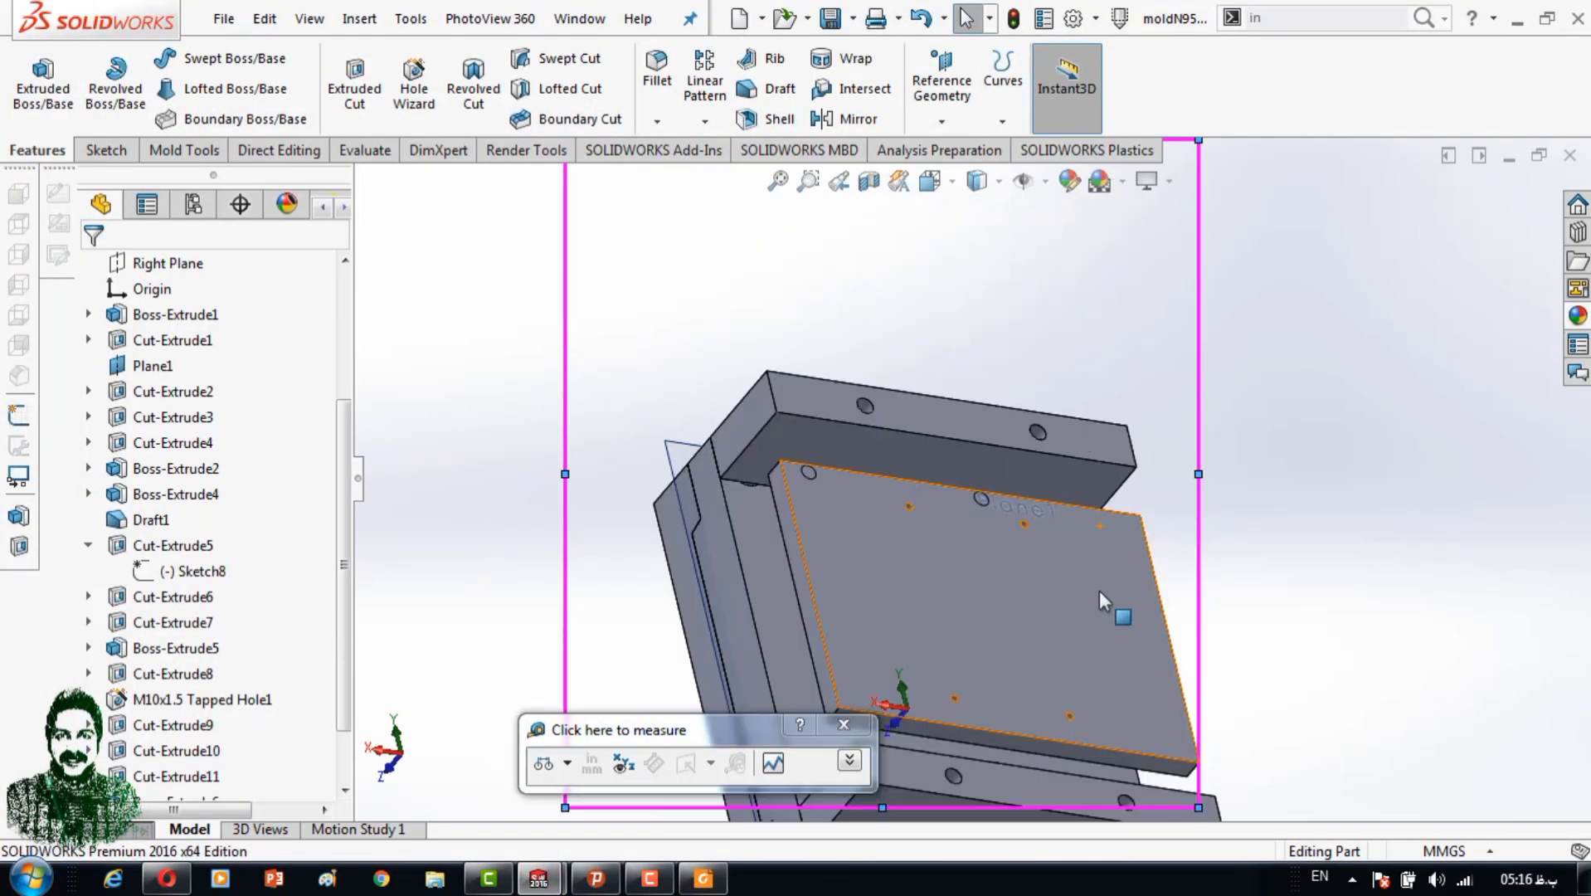
pyautogui.hotkey('ctrl', '8')
pyautogui.click(106, 149)
# Draw small ejector-pin circles on the left and right of the plate face.
pyautogui.click(31, 75)
pyautogui.click(199, 58)
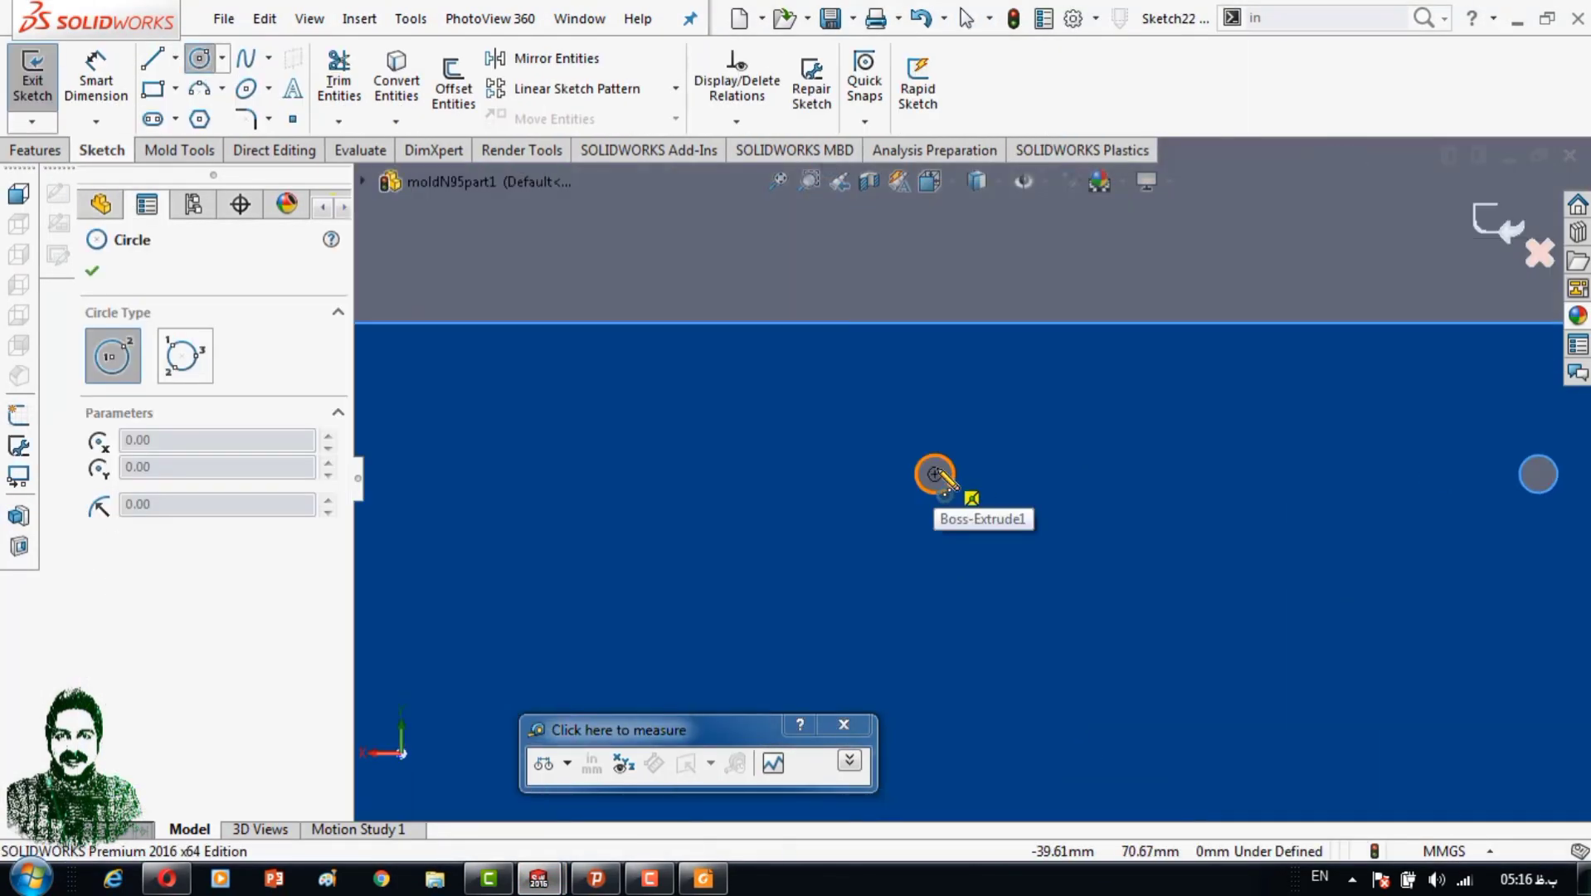
pyautogui.click(935, 474)
pyautogui.click(935, 509)
pyautogui.scroll(3, 976, 711)
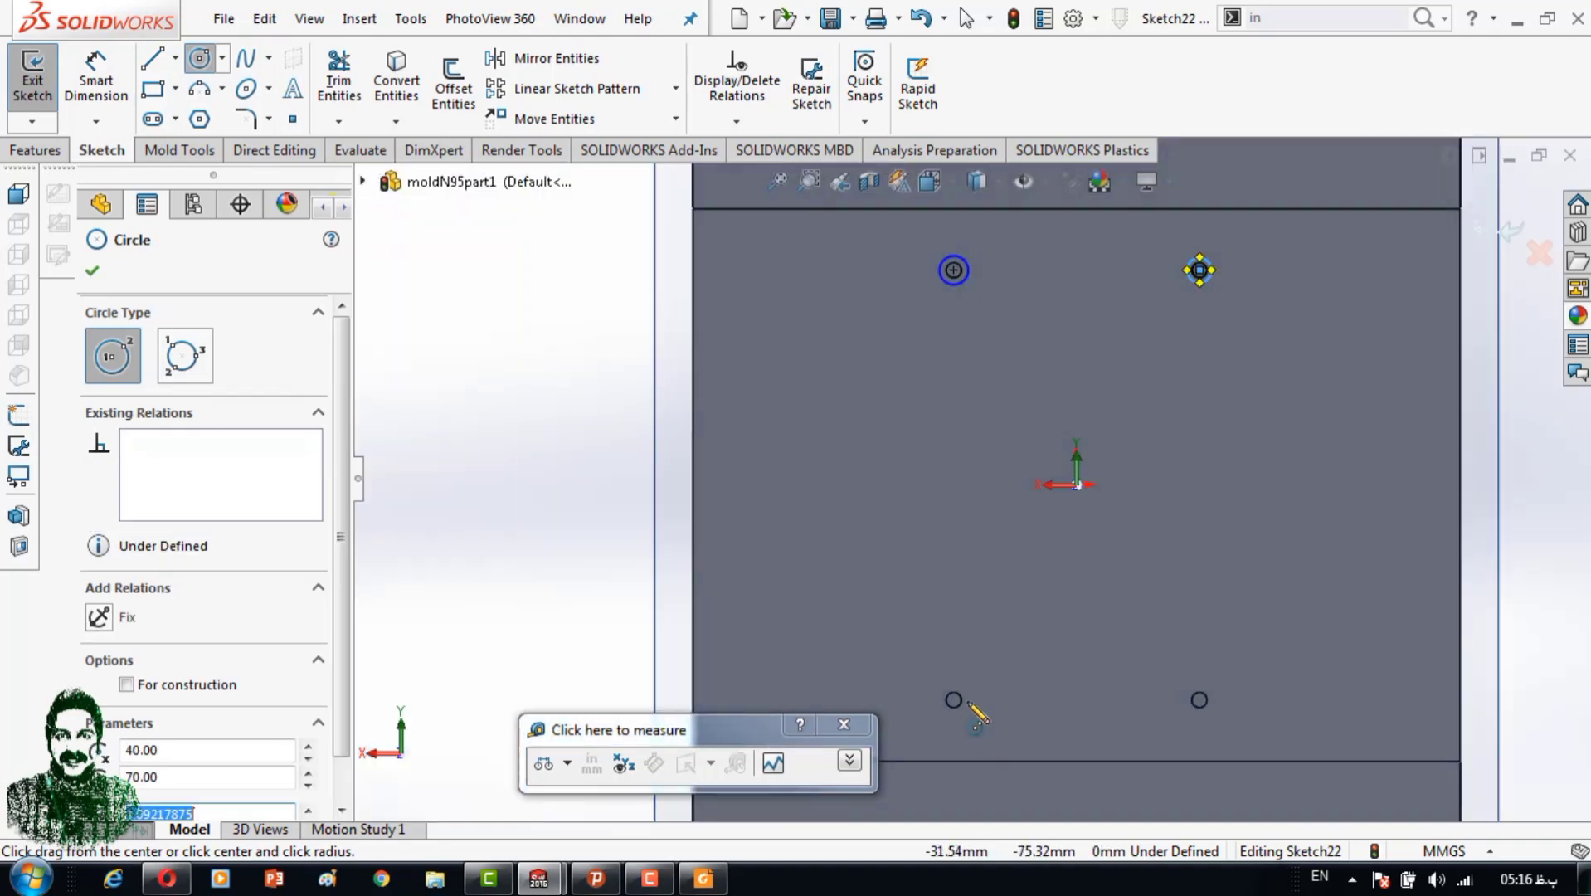
pyautogui.scroll(-3, 912, 473)
pyautogui.press('Escape')
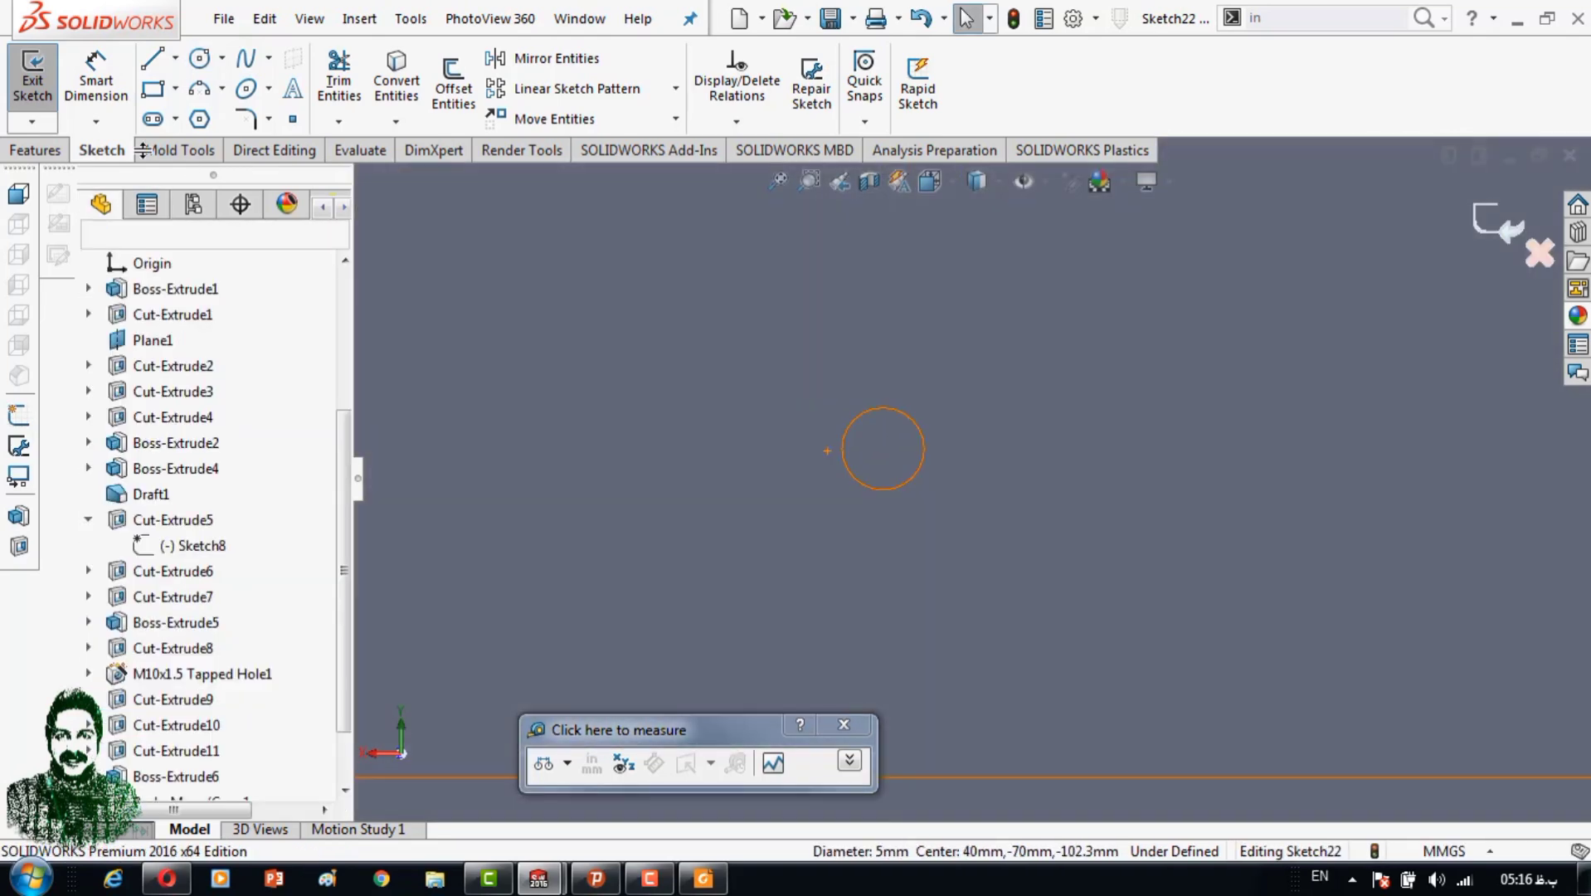
pyautogui.click(883, 448)
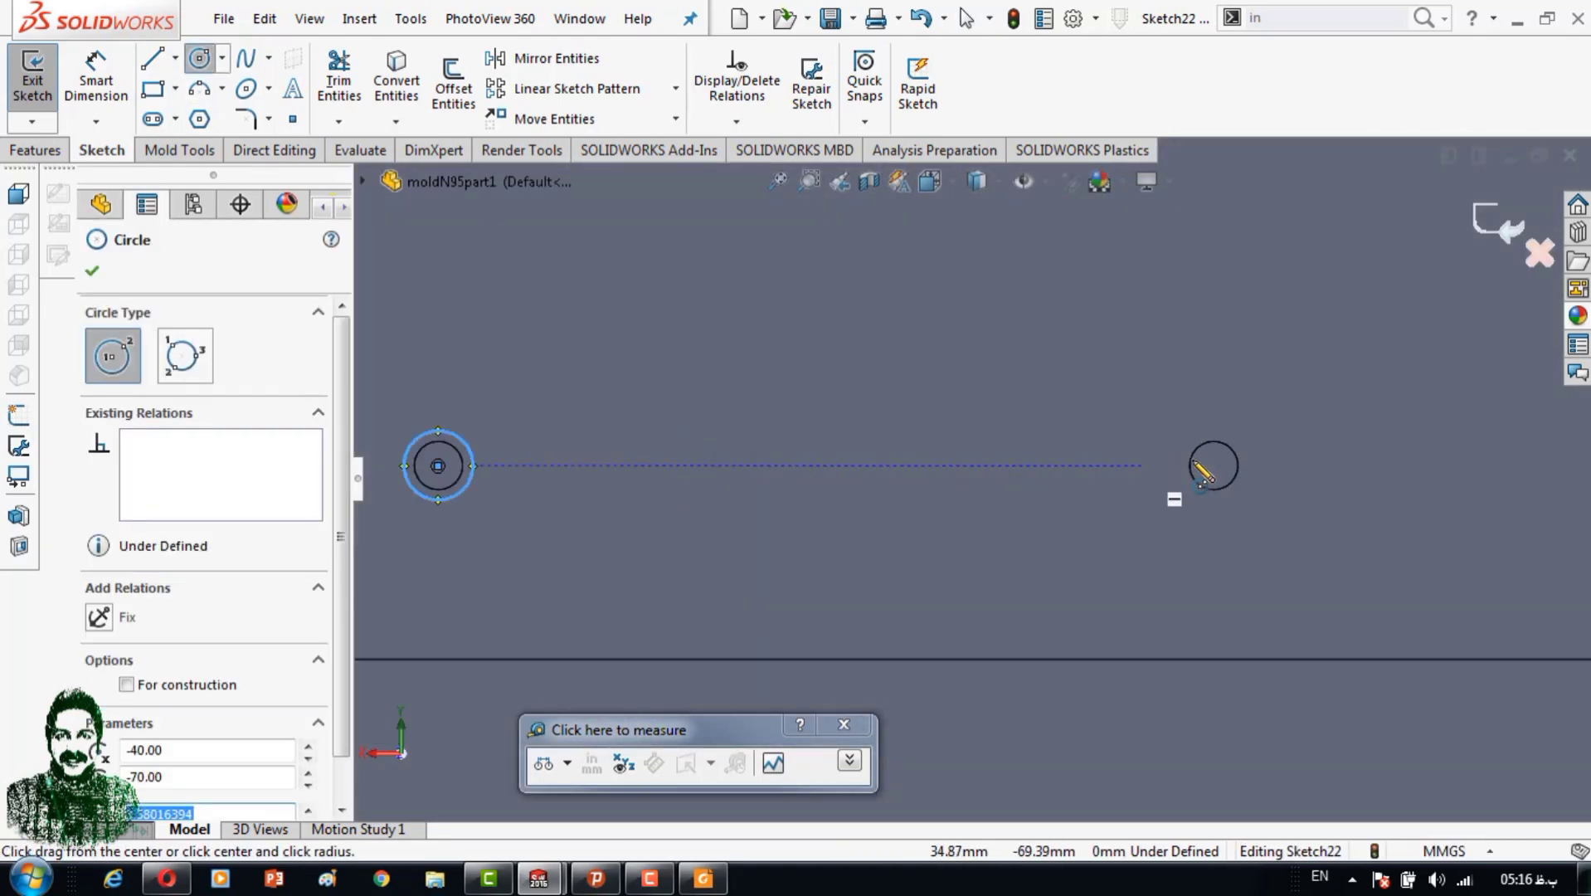
pyautogui.moveTo(1215, 467); pyautogui.dragTo(1261, 465)
pyautogui.press('Escape')
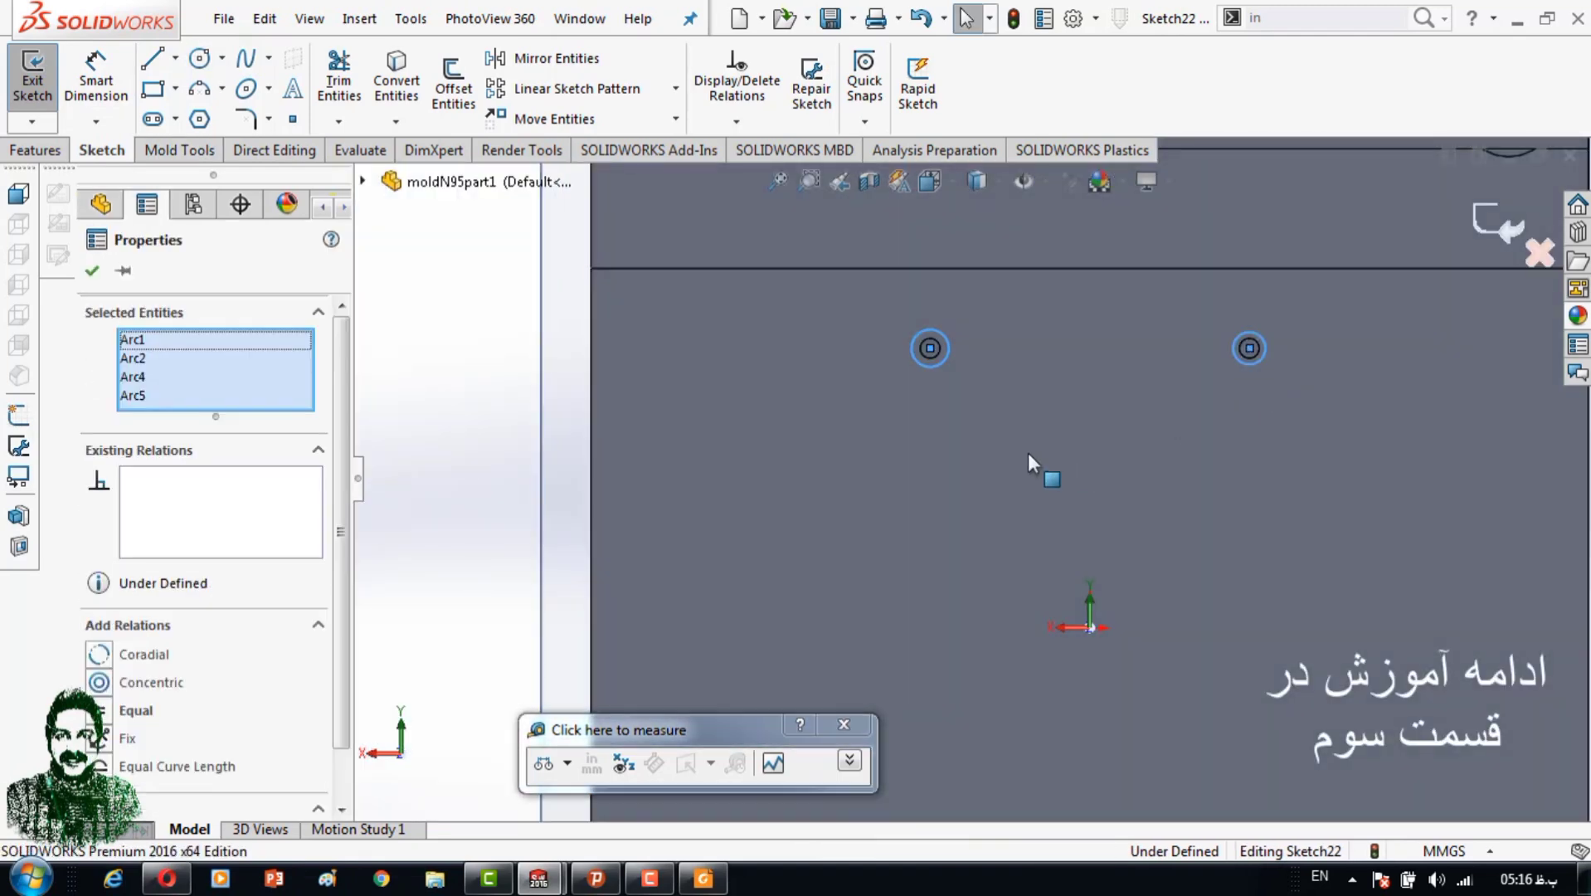
# Dimension the left circle to Ø6.5 mm and start an extruded cut from the sketch.
pyautogui.click(73, 73)
pyautogui.click(910, 358)
pyautogui.click(874, 424)
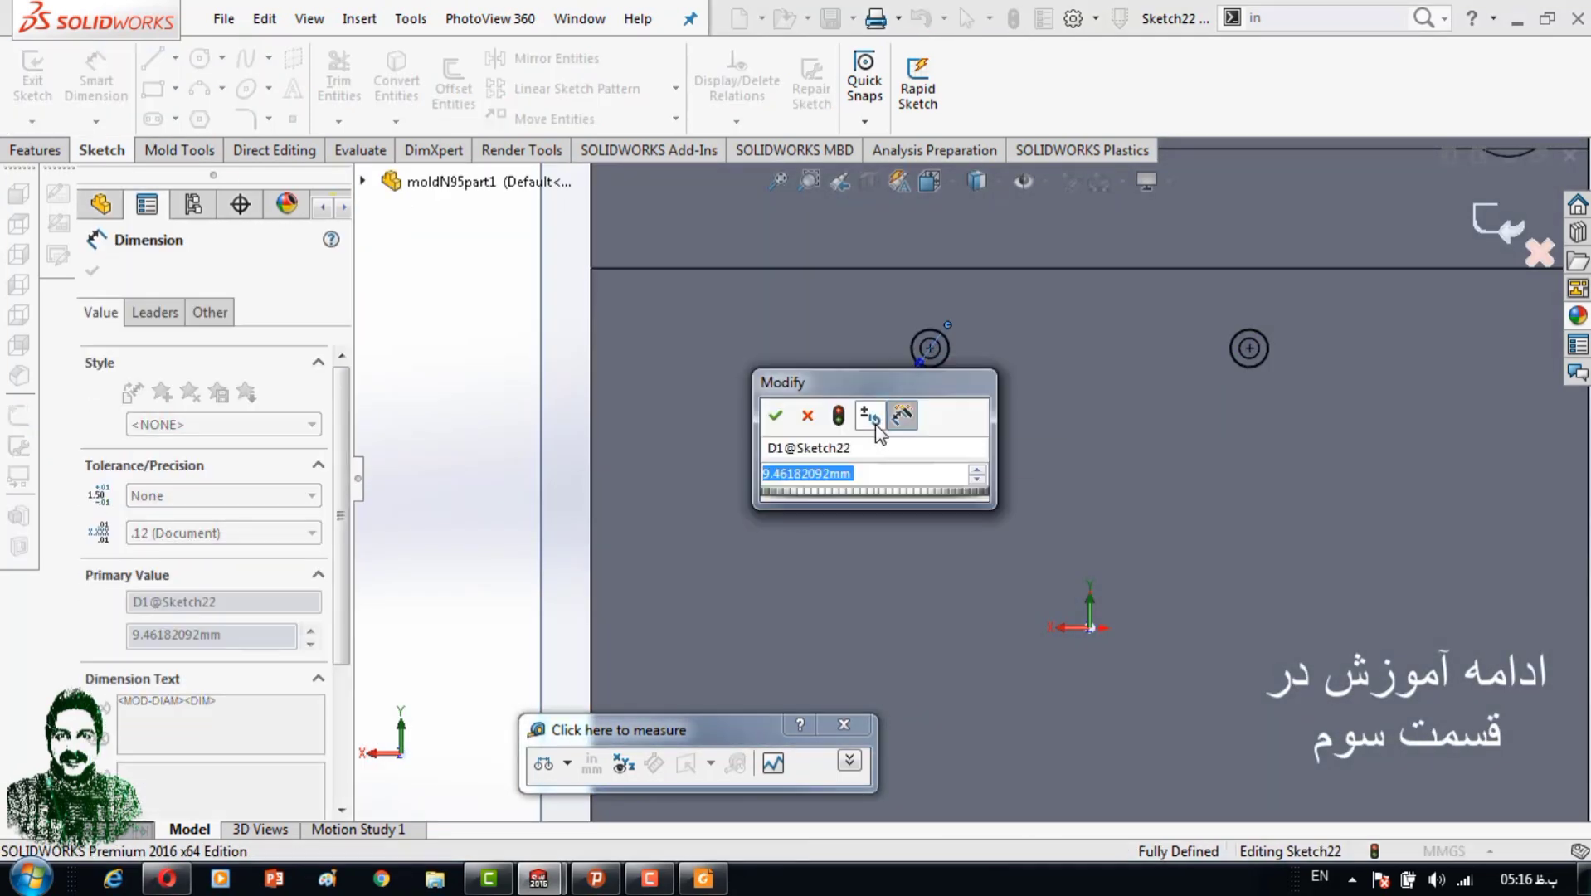
pyautogui.write('6.5')
pyautogui.press('Return')
pyautogui.scroll(-3, 915, 374)
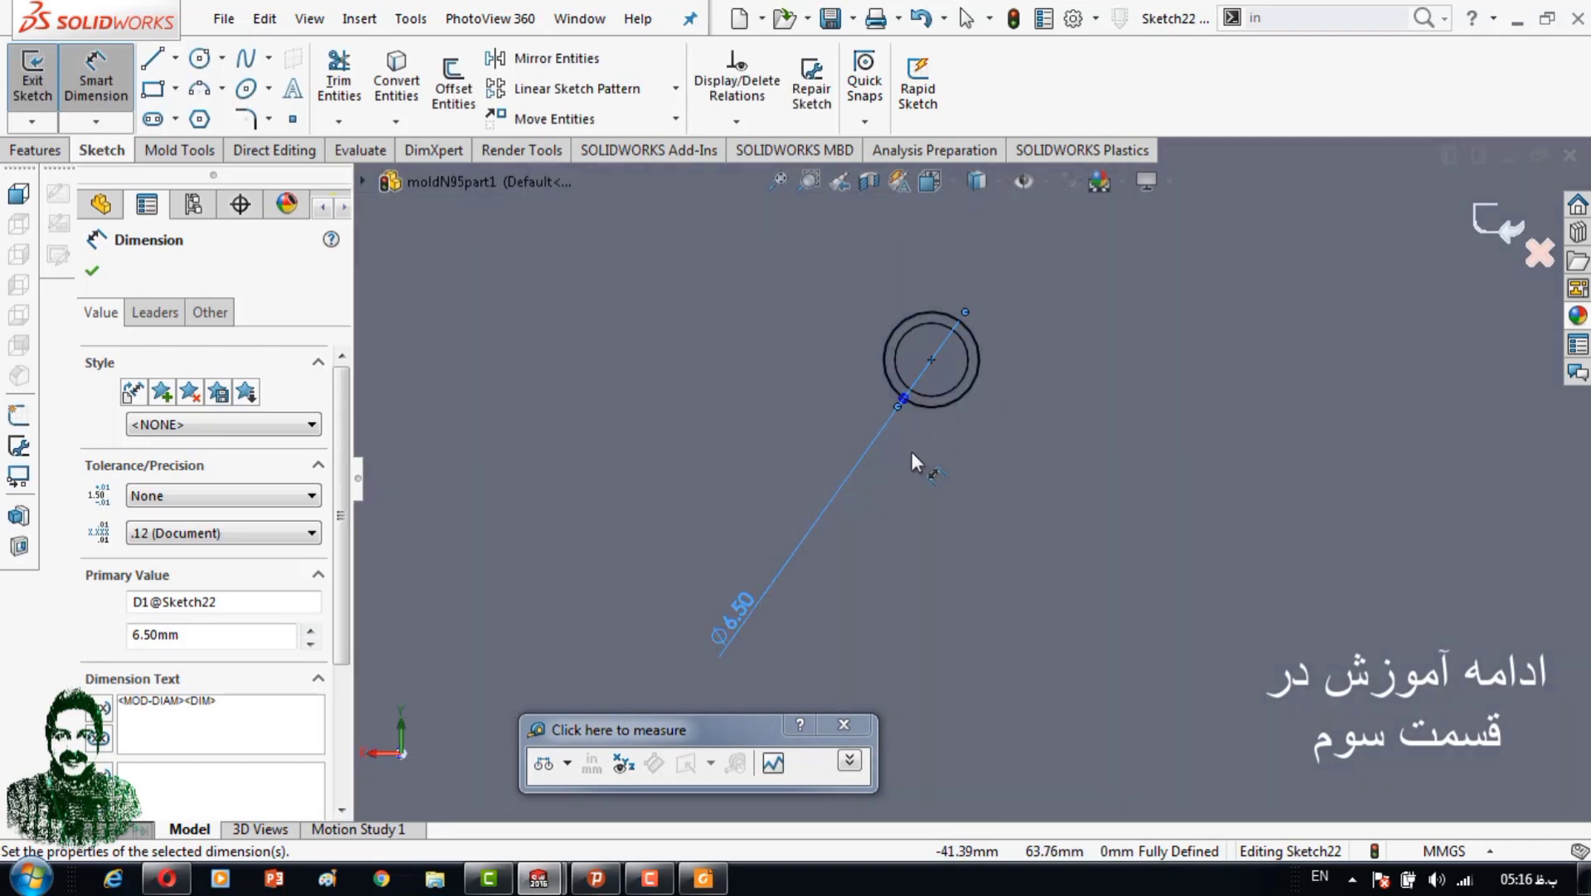
pyautogui.click(35, 149)
pyautogui.click(365, 93)
# Cut the Ø6.5 circles 1.5 mm Blind deep, then view the recess face normal-on.
pyautogui.doubleClick(183, 492)
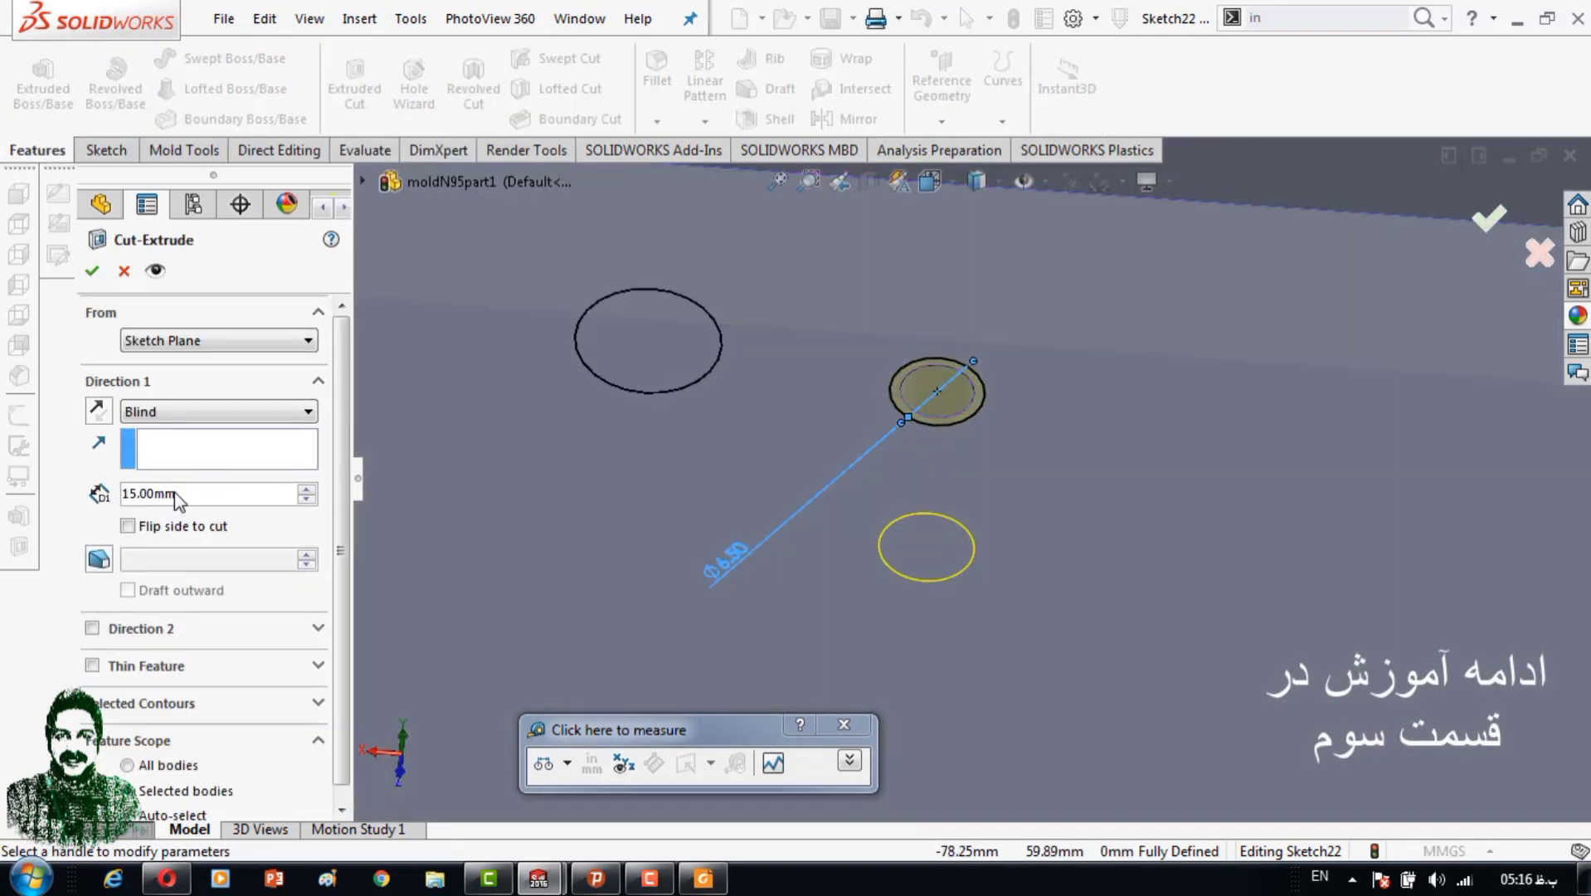
pyautogui.write('1.5')
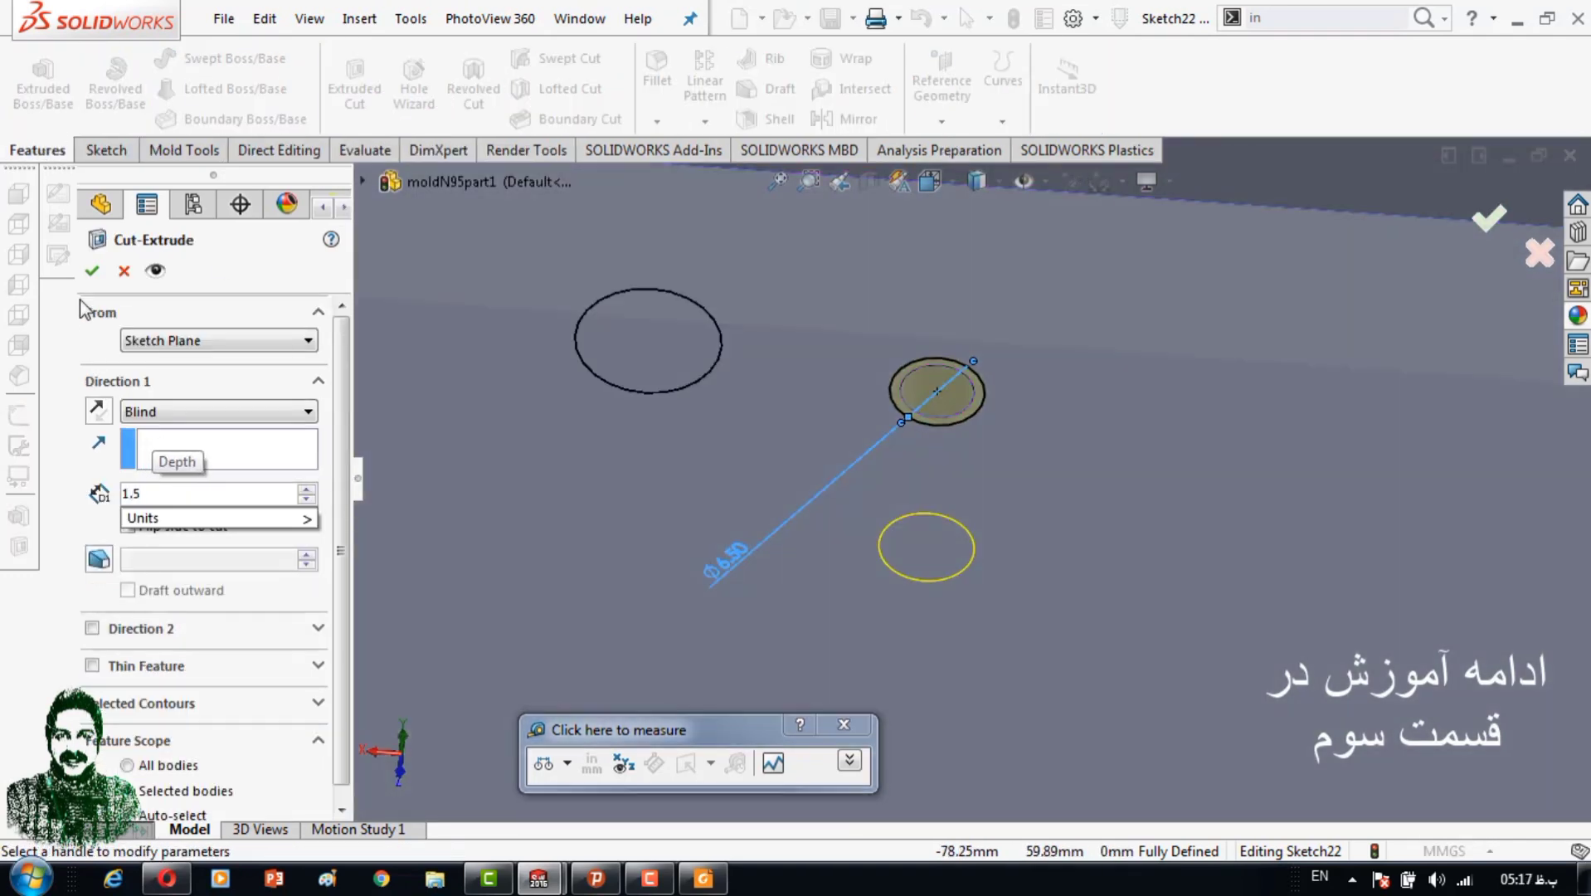
pyautogui.press('Return')
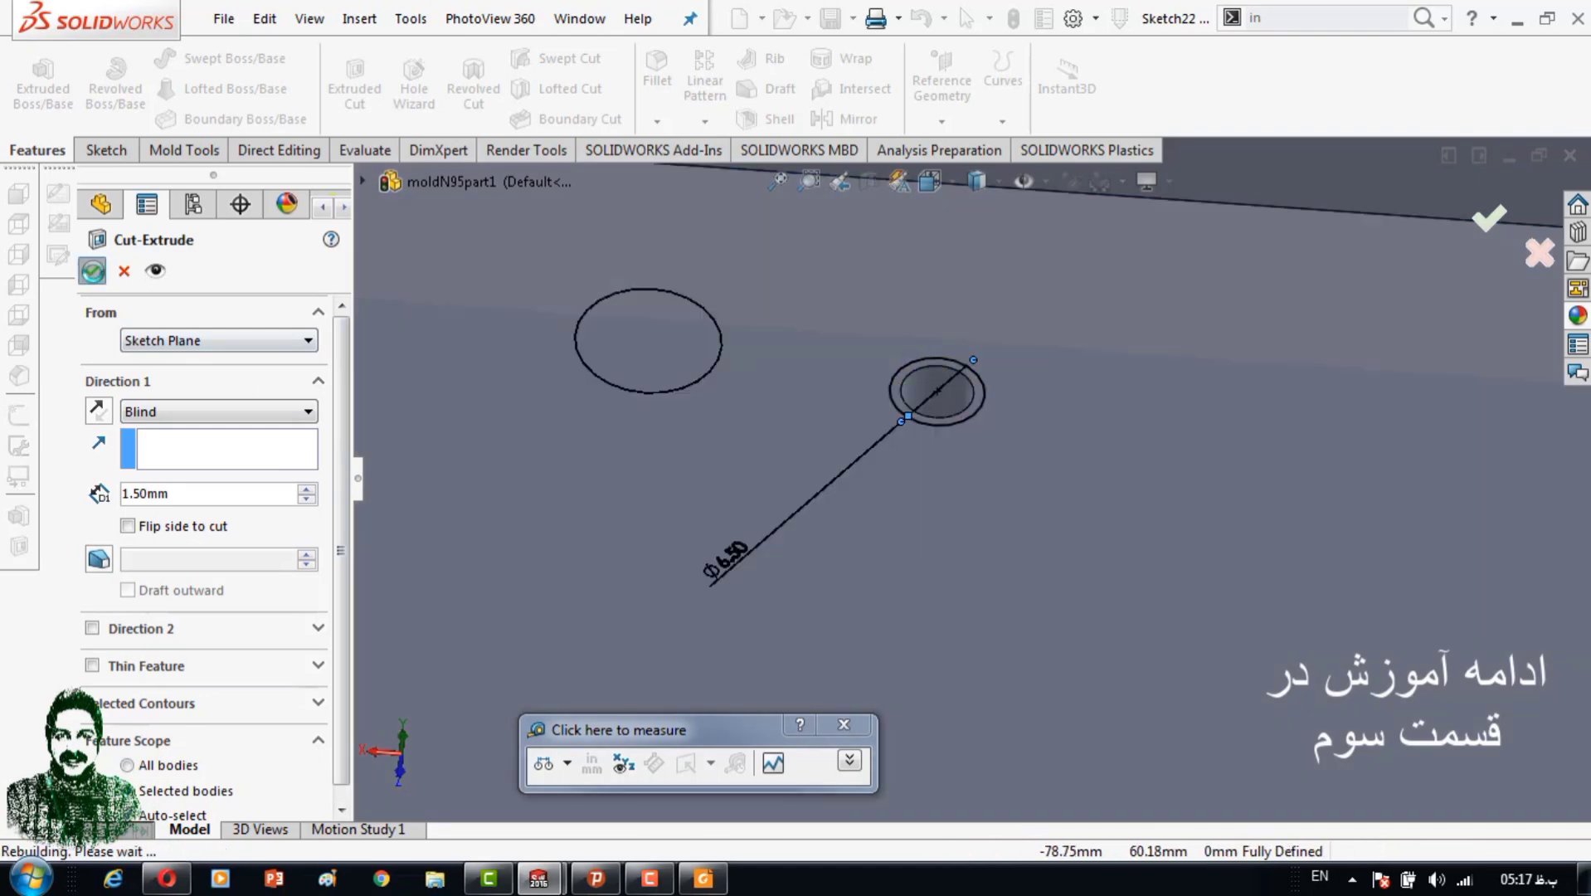
pyautogui.click(961, 451)
pyautogui.hotkey('ctrl', '8')
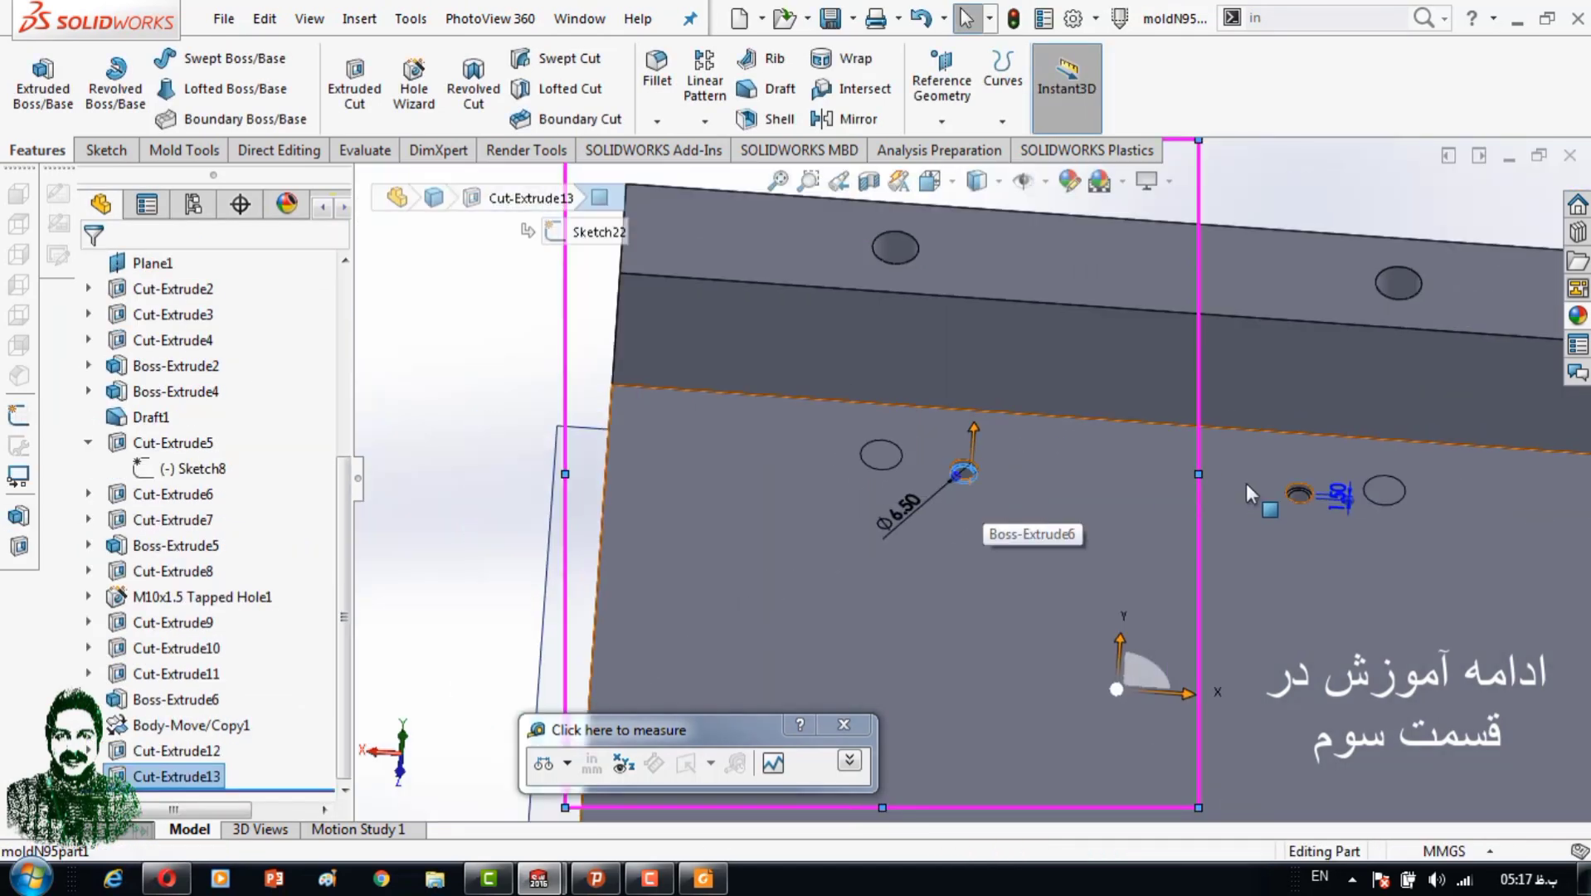
pyautogui.moveTo(1054, 549); pyautogui.dragTo(1014, 523, button='middle')
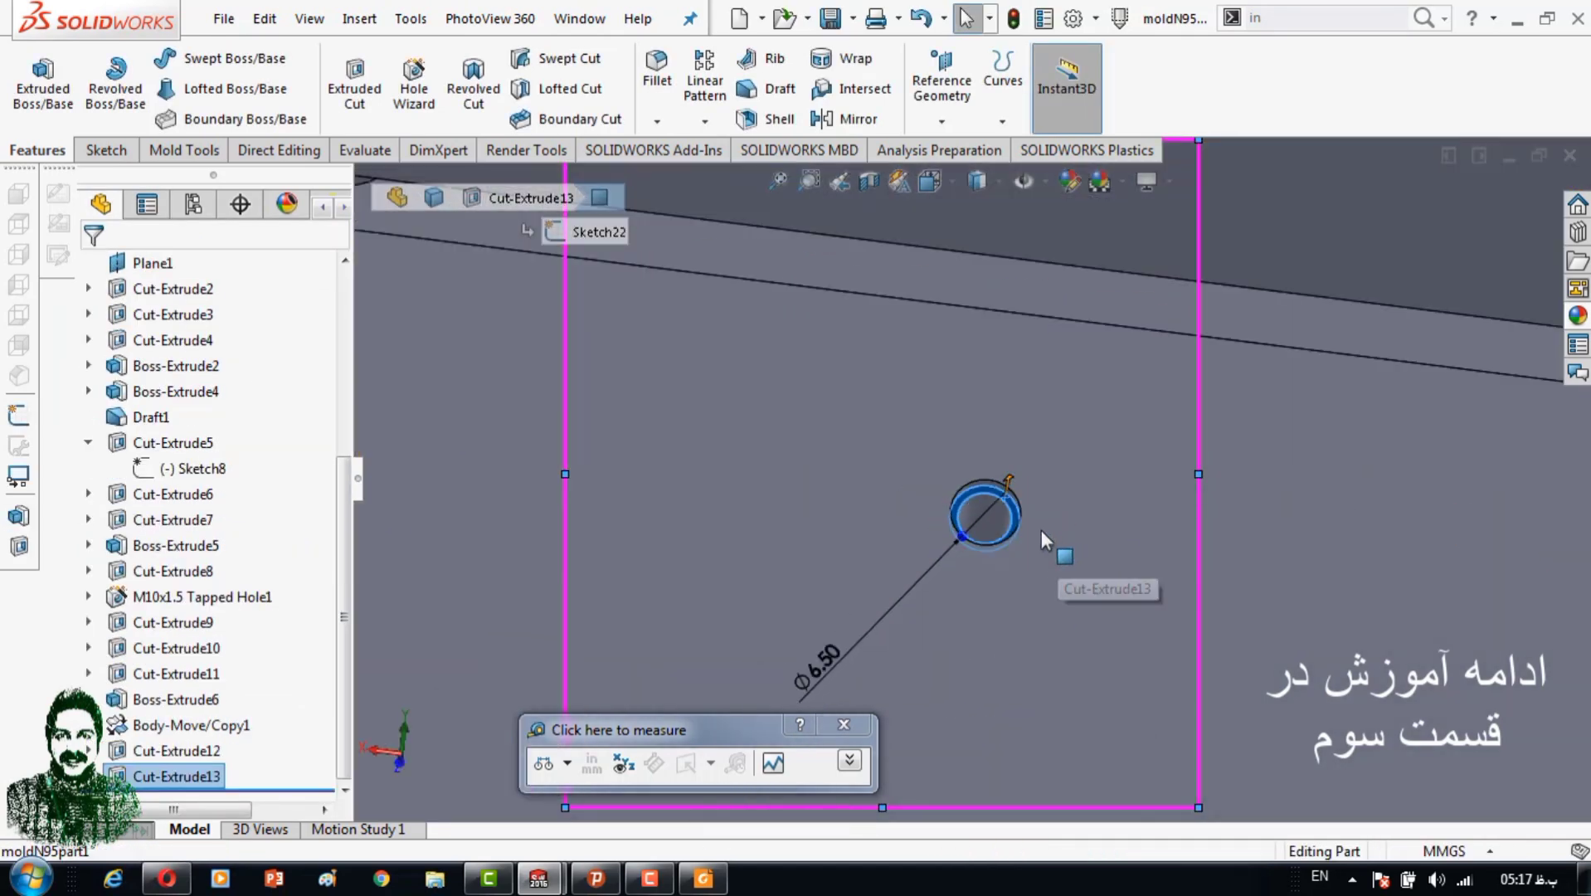